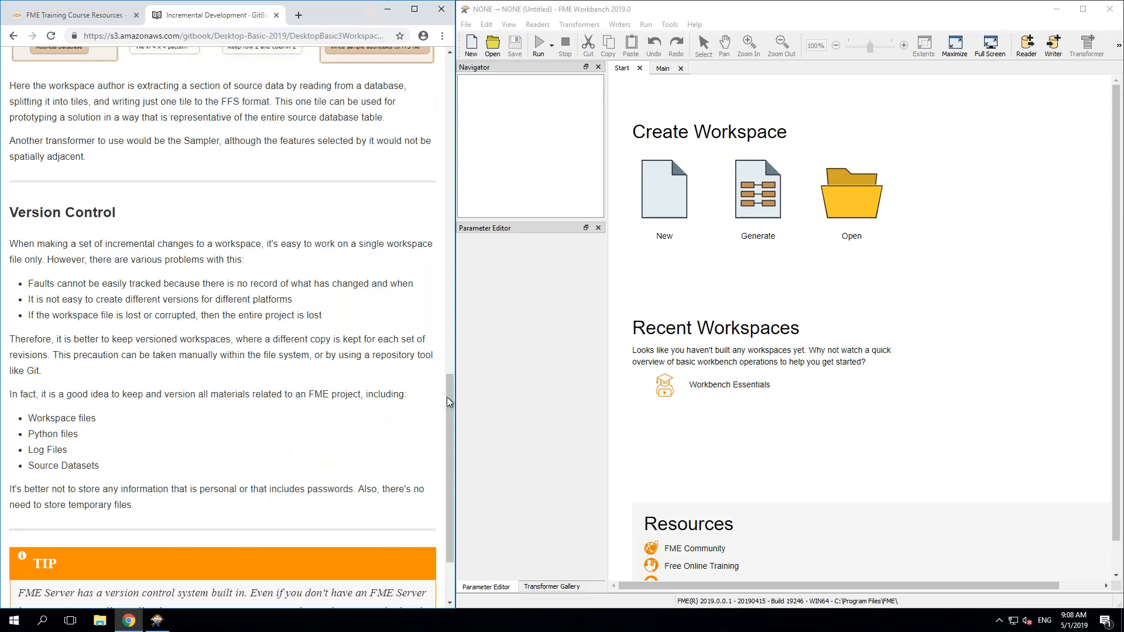
# Step: Finish the Version Control section of the course manual and go on to the Rejected Features page
pyautogui.moveTo(447, 396); pyautogui.dragTo(451, 472)
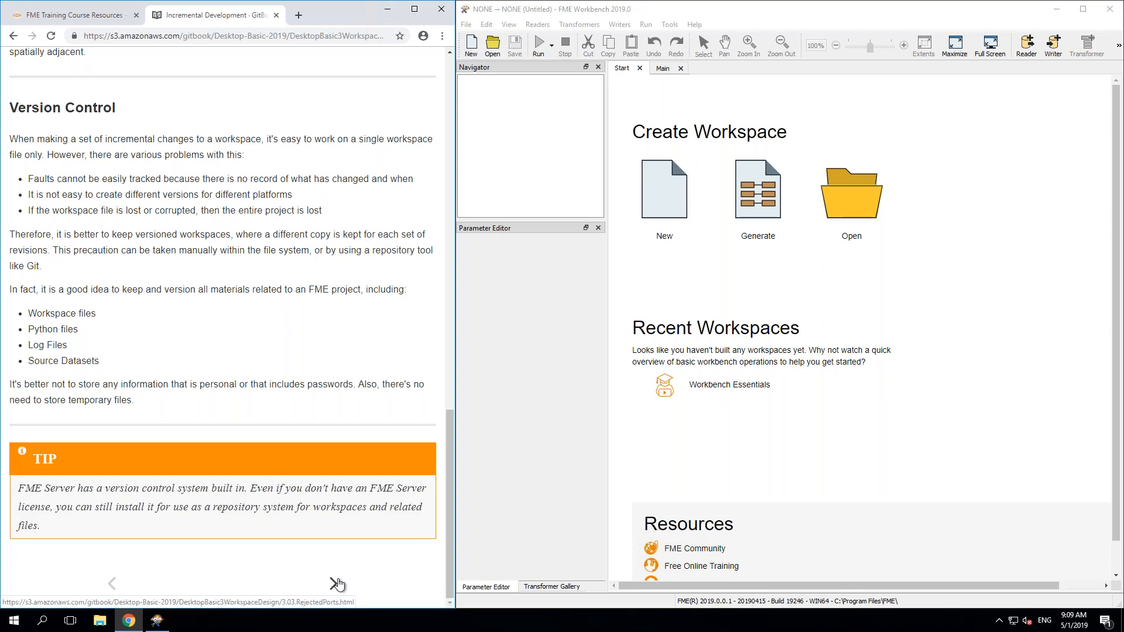
pyautogui.click(334, 583)
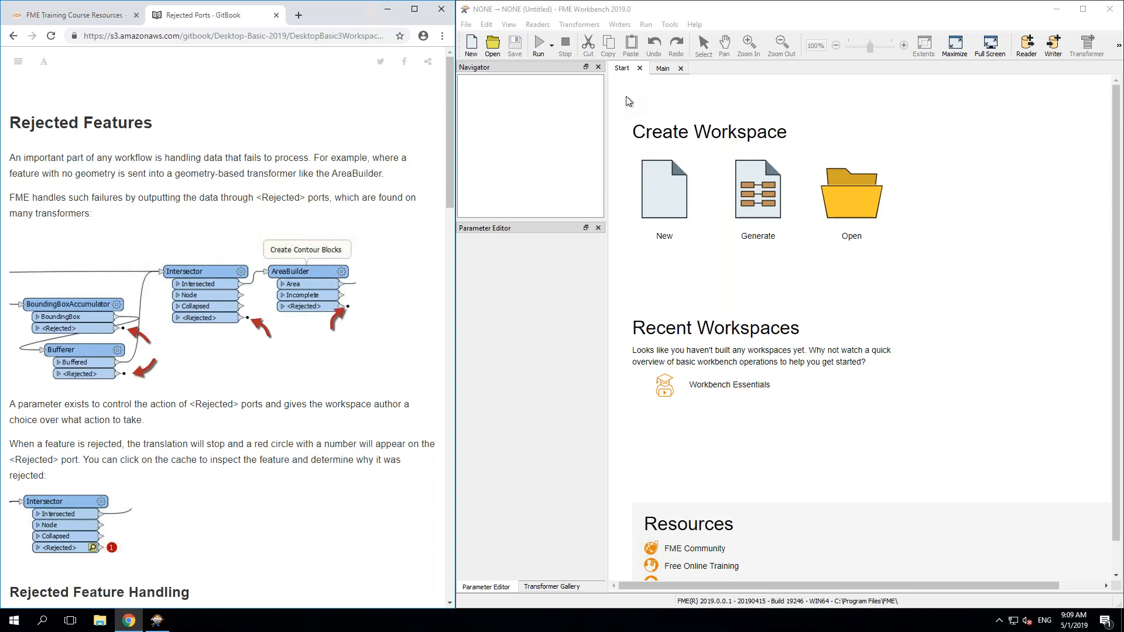
# Step: Browse to C:\FMEData2019\Workspaces\InstructorUse\DesktopBasic for opening an existing workspace
pyautogui.click(492, 47)
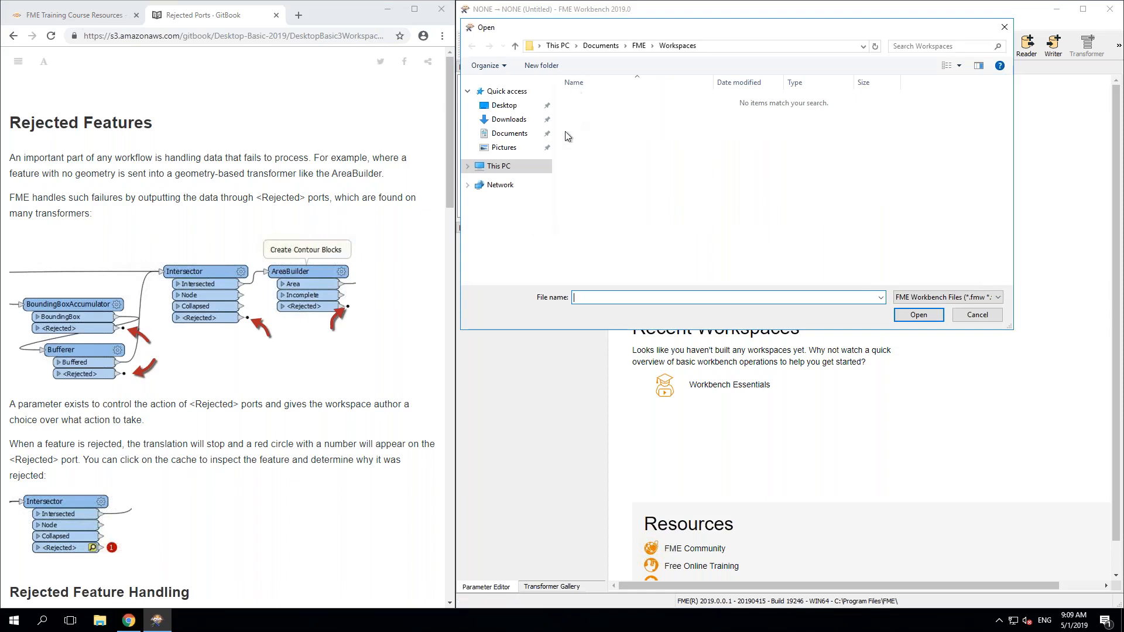
pyautogui.click(499, 165)
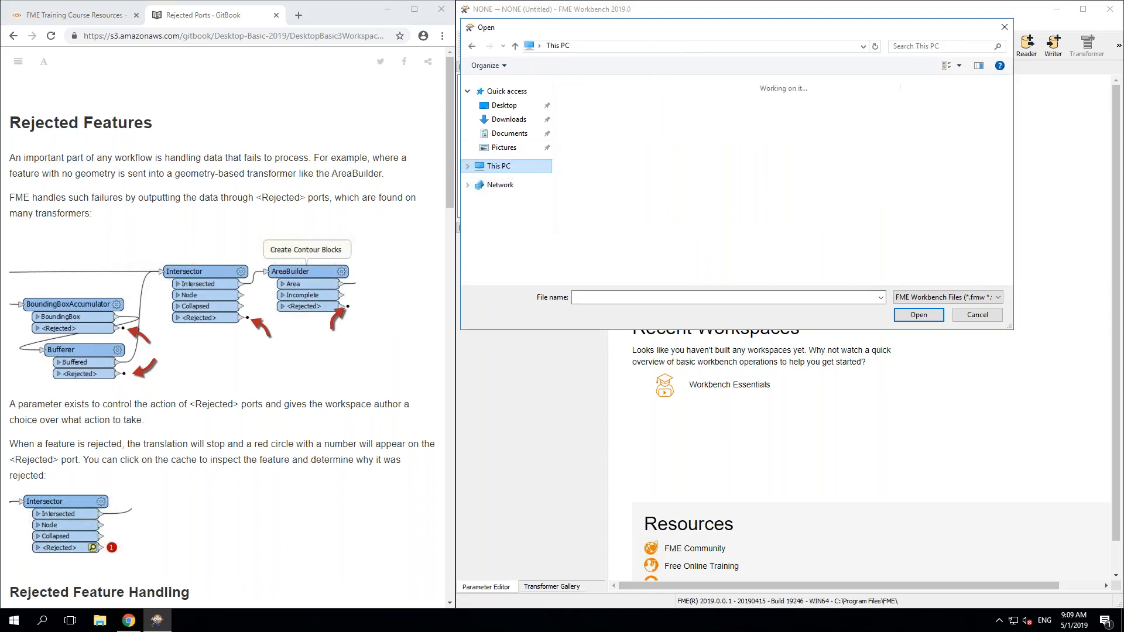
pyautogui.doubleClick(627, 190)
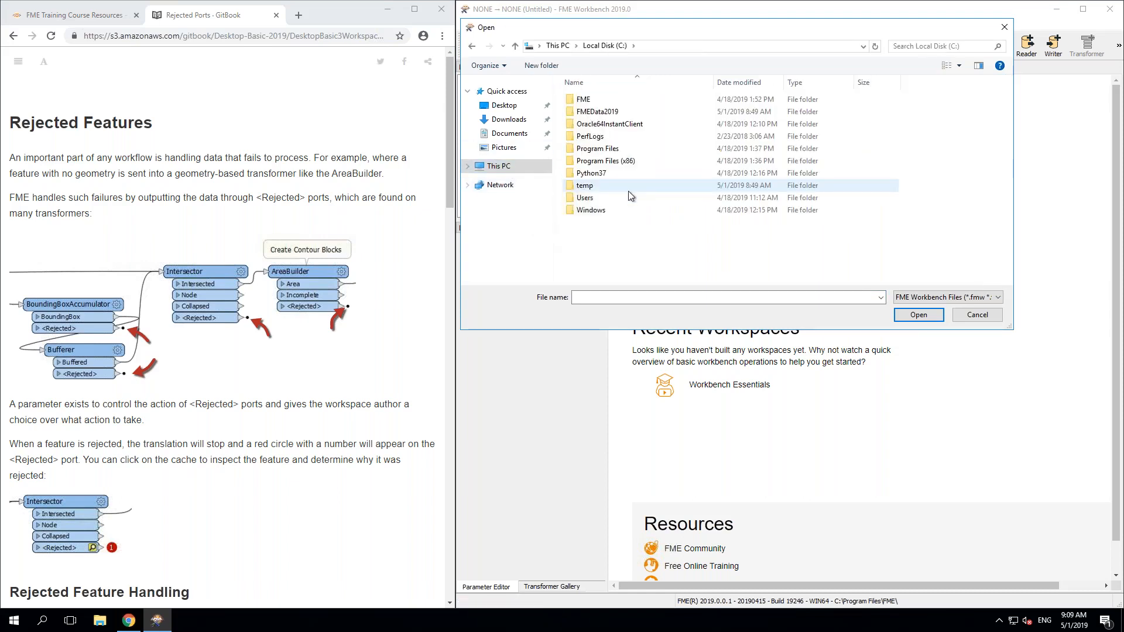
pyautogui.doubleClick(620, 111)
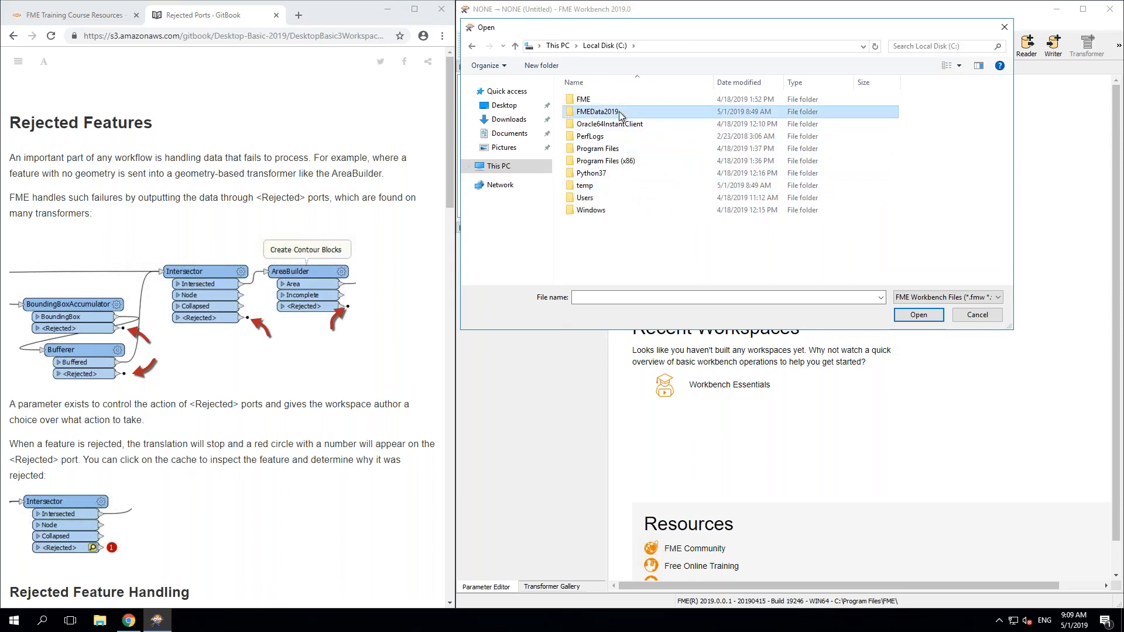
pyautogui.click(595, 138)
pyautogui.doubleClick(595, 138)
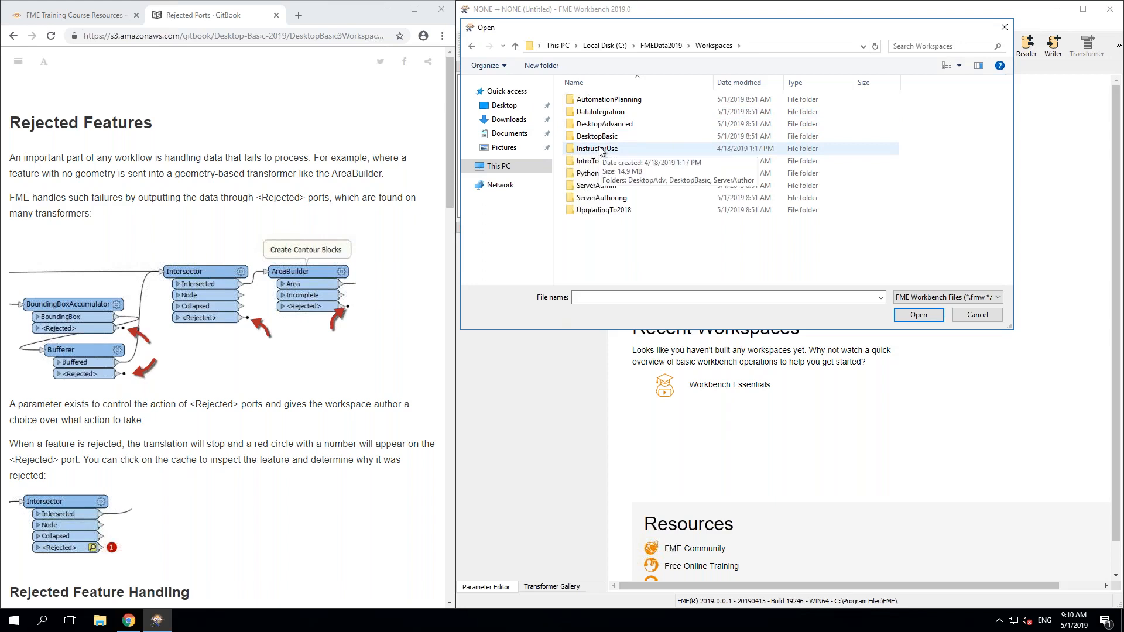
pyautogui.doubleClick(601, 150)
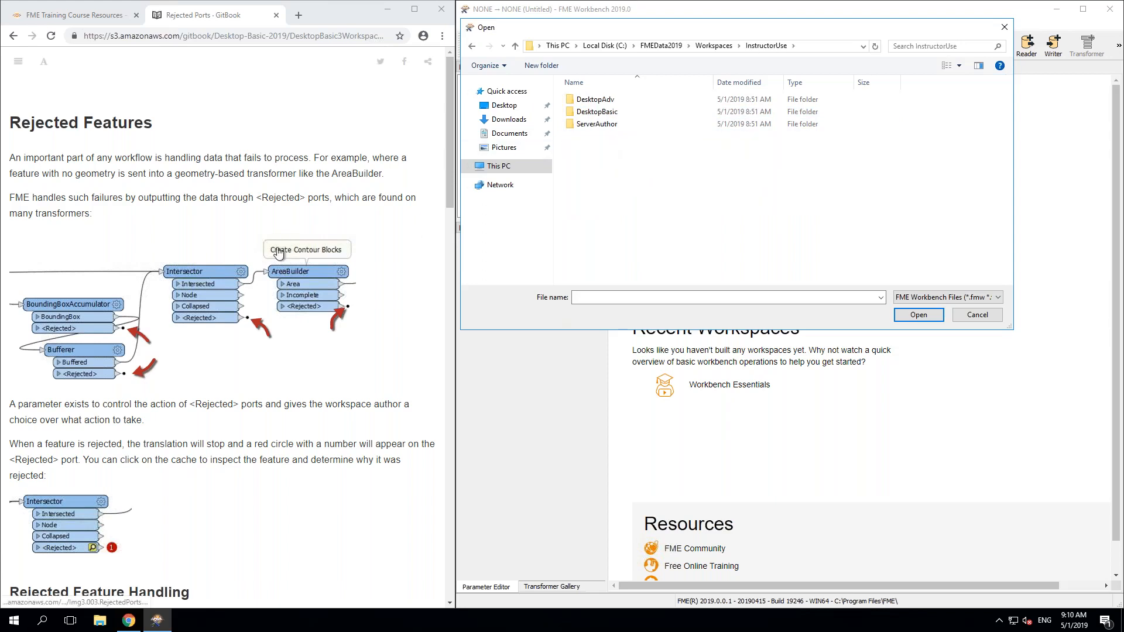
pyautogui.click(595, 117)
pyautogui.doubleClick(596, 118)
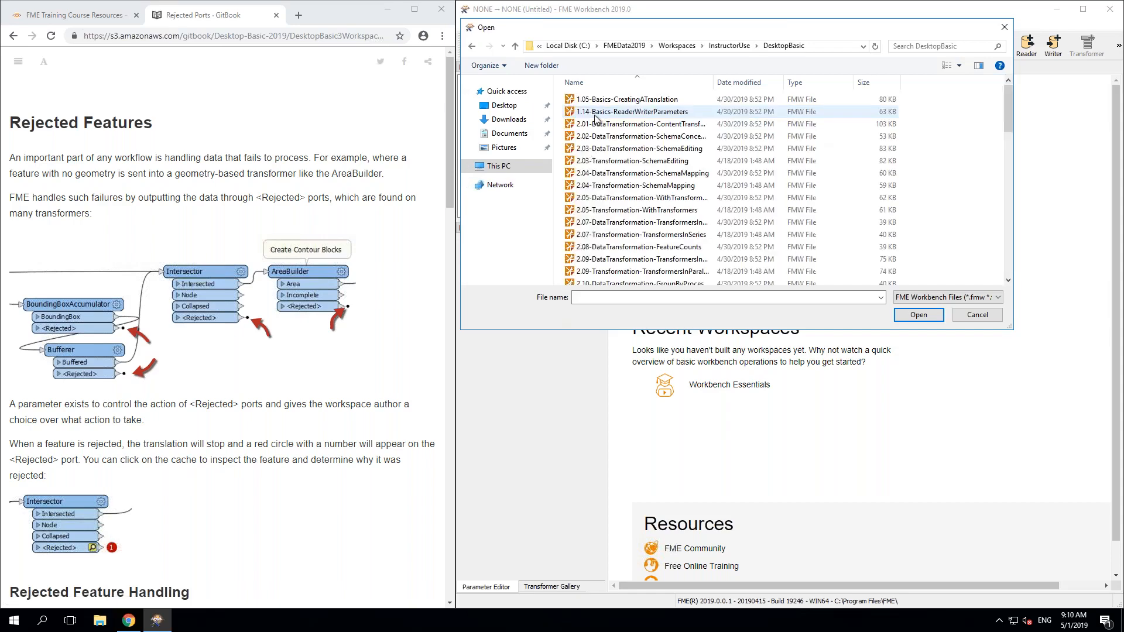
# Step: Open the workspace 3.03-Design-RejectedFeatures from the DesktopBasic folder
pyautogui.click(648, 173)
pyautogui.scroll(-4, 649, 178)
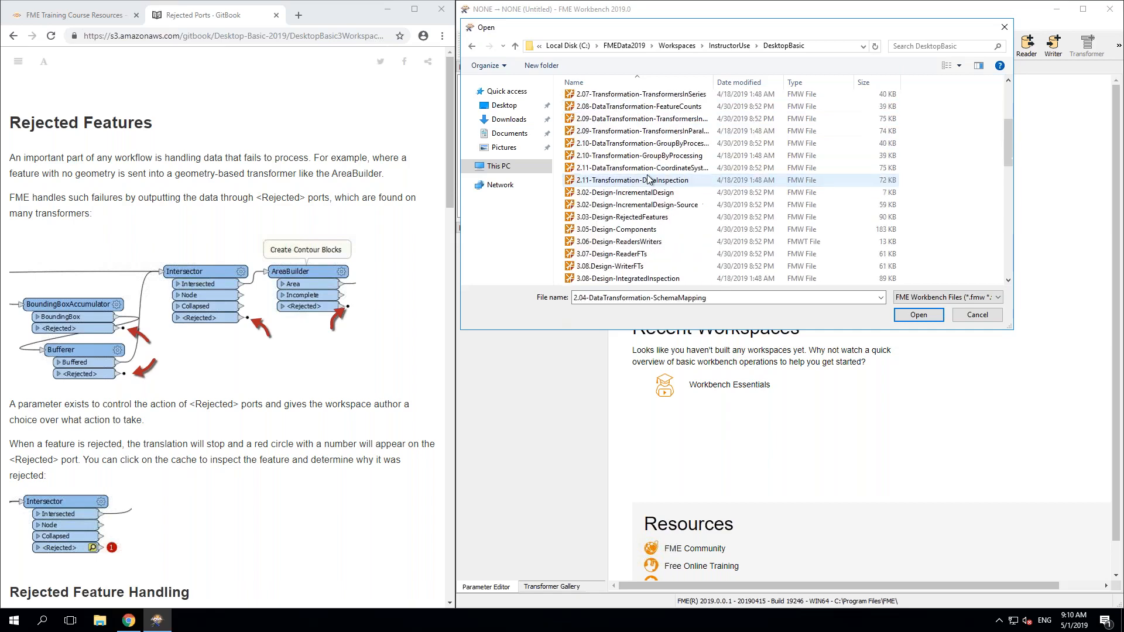
pyautogui.click(637, 219)
pyautogui.doubleClick(638, 219)
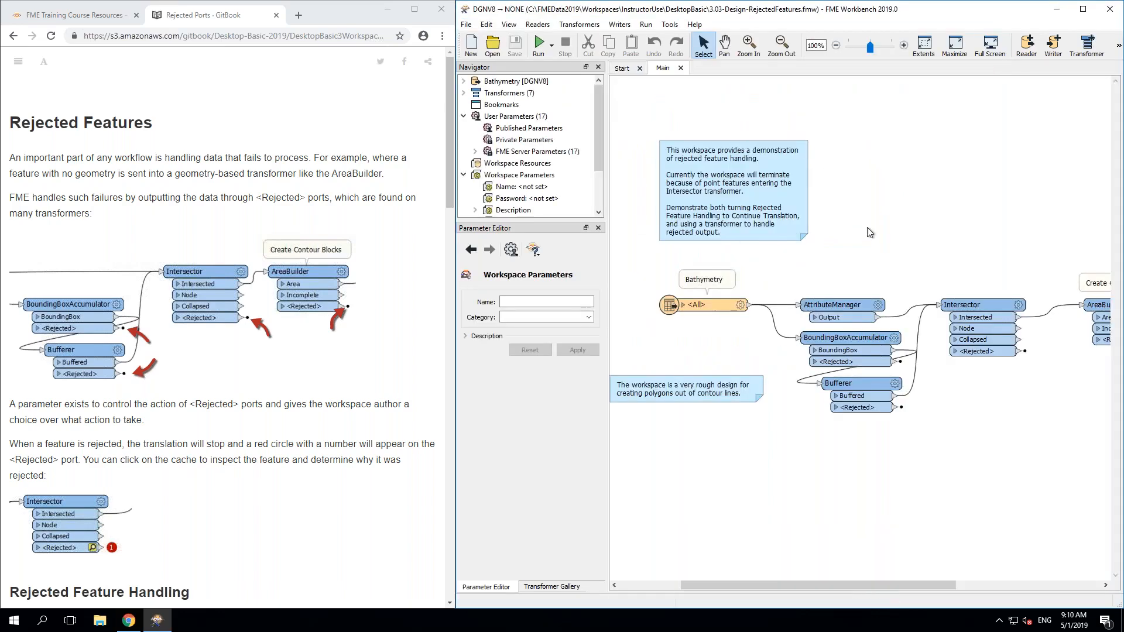
# Step: Look over the Bathymetry reader and the Intersector on the canvas and run the translation
pyautogui.press('space')
pyautogui.moveTo(867, 199); pyautogui.dragTo(855, 191)
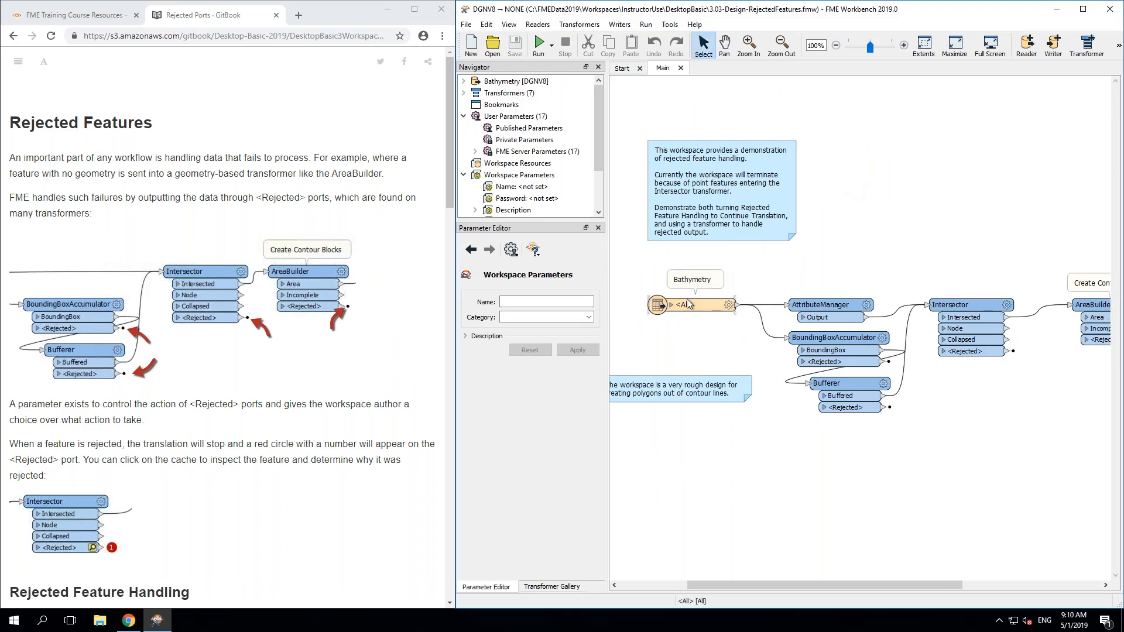
pyautogui.moveTo(704, 306)
pyautogui.moveTo(983, 308)
pyautogui.click(536, 47)
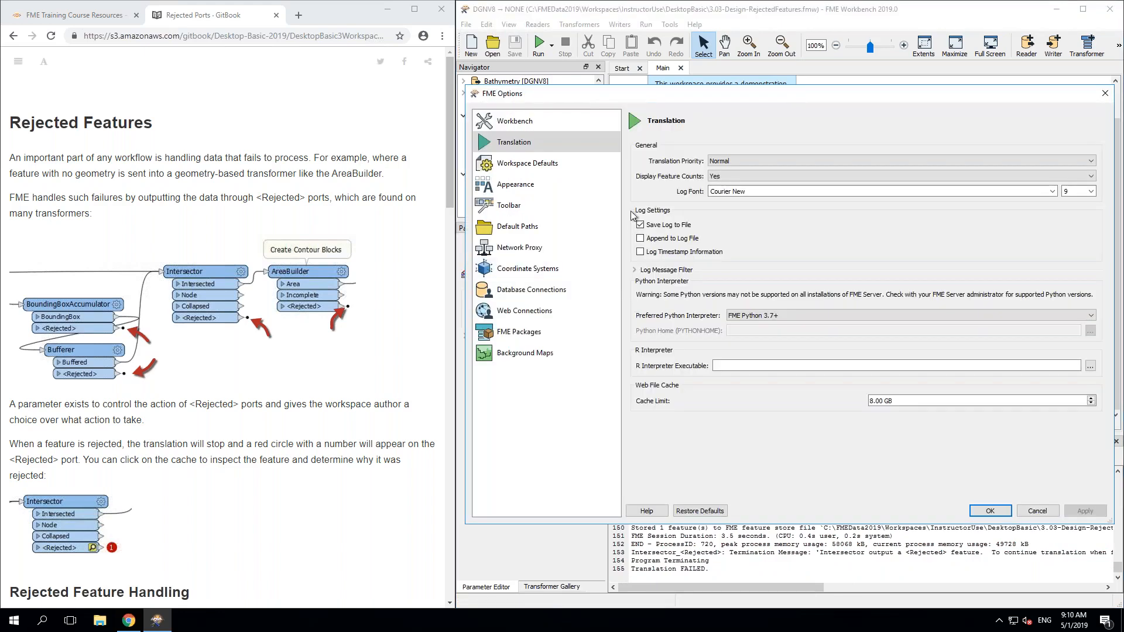
# Step: Review the Appearance, Workbench and Translation options, including the log message filter, and leave the FME options without saving changes
pyautogui.click(581, 182)
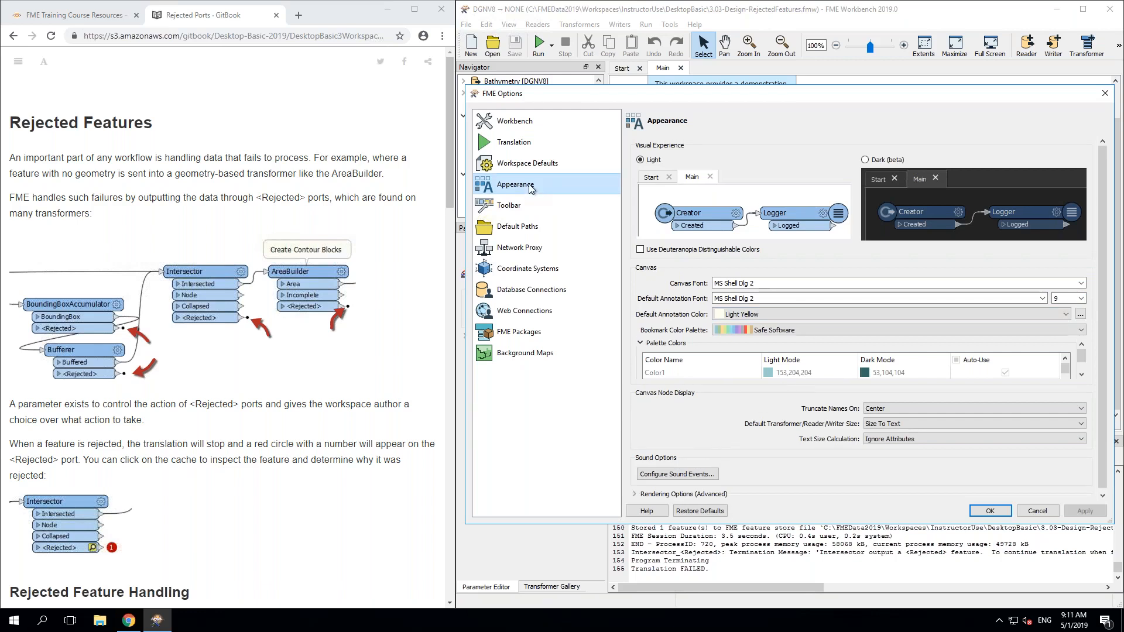
pyautogui.click(515, 120)
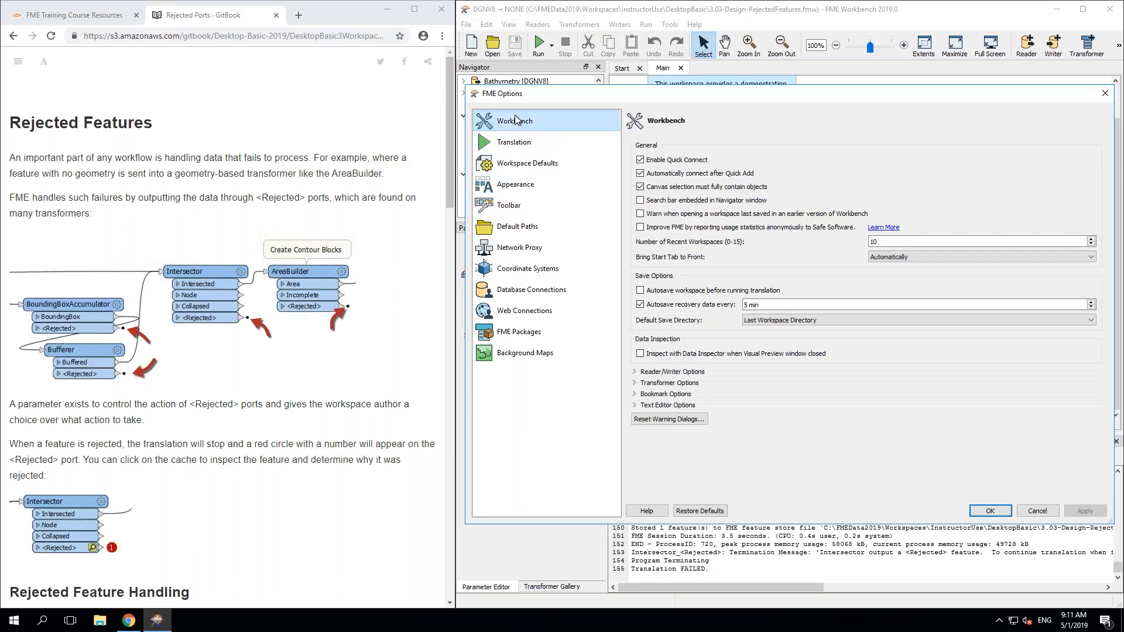
pyautogui.click(513, 140)
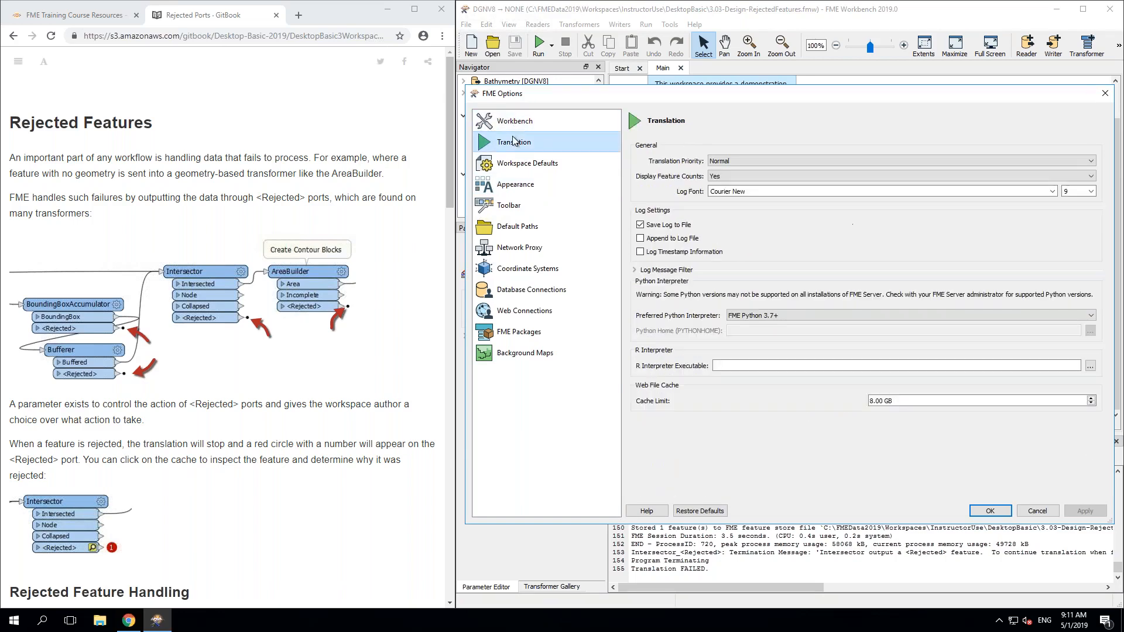
pyautogui.click(659, 270)
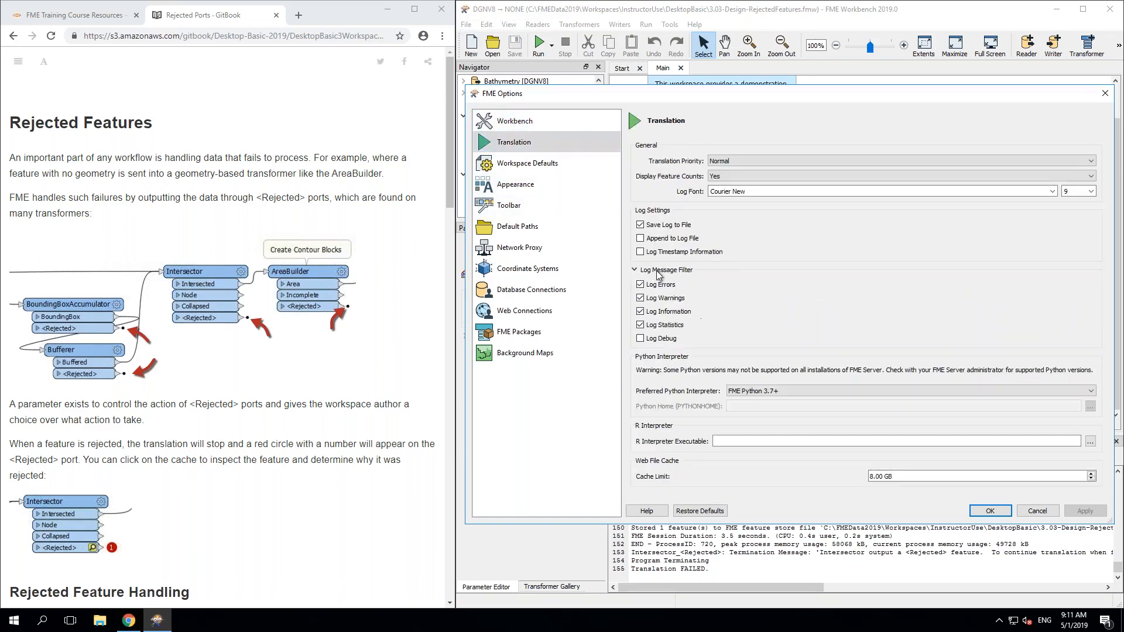
pyautogui.click(1047, 513)
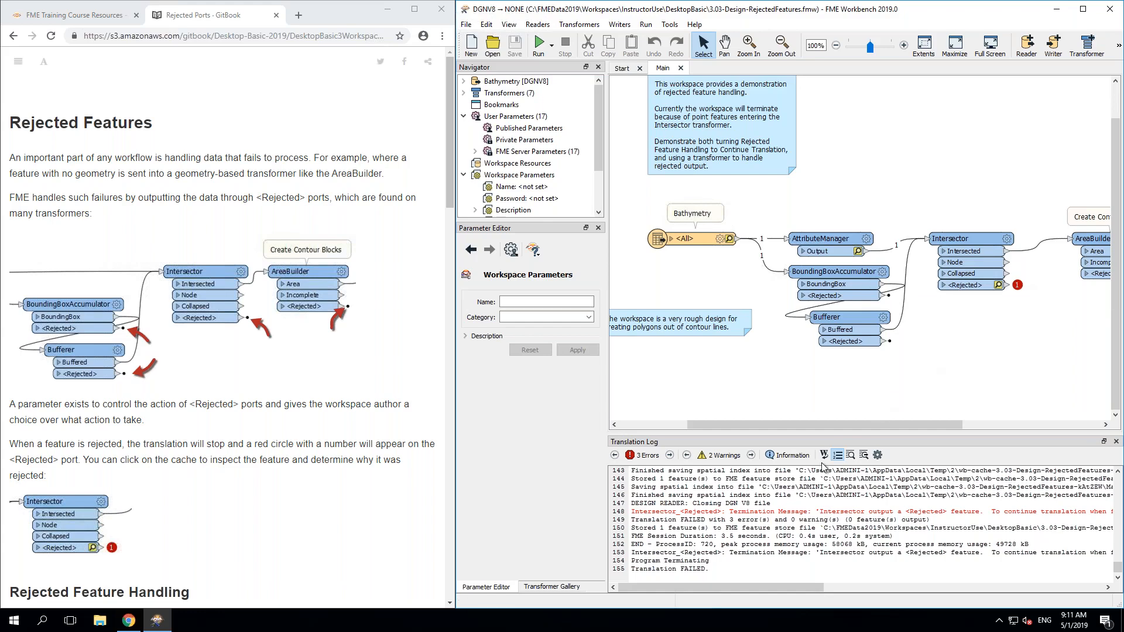
# Step: Read the Rejected Feature Handling section of the course manual
pyautogui.click(179, 426)
pyautogui.scroll(-3, 180, 426)
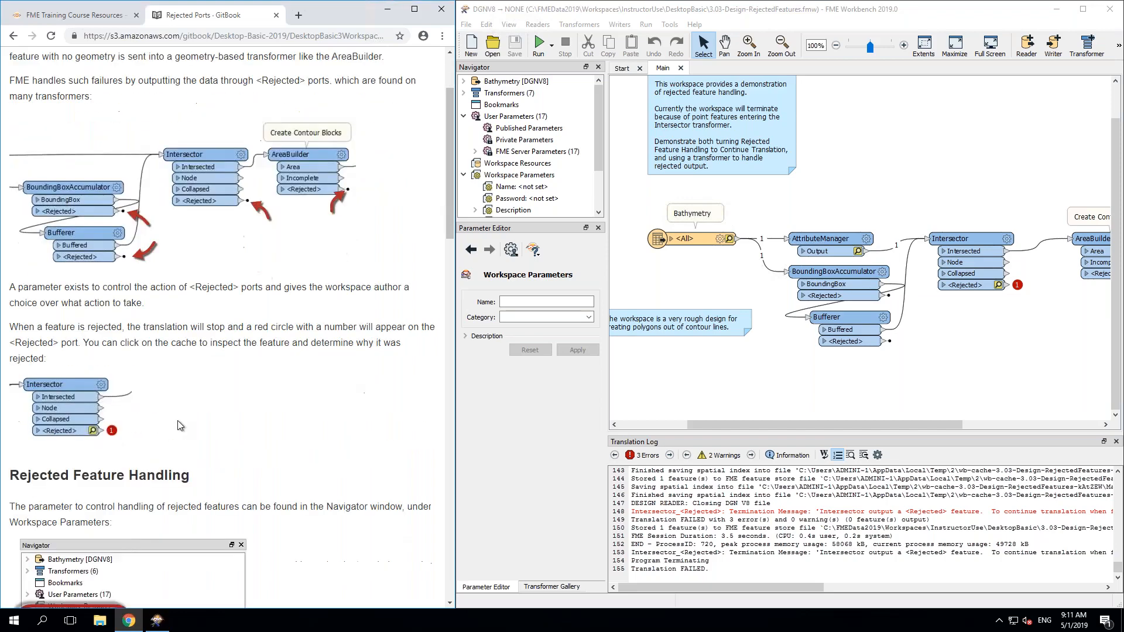
pyautogui.scroll(-3, 180, 426)
pyautogui.scroll(-2, 228, 322)
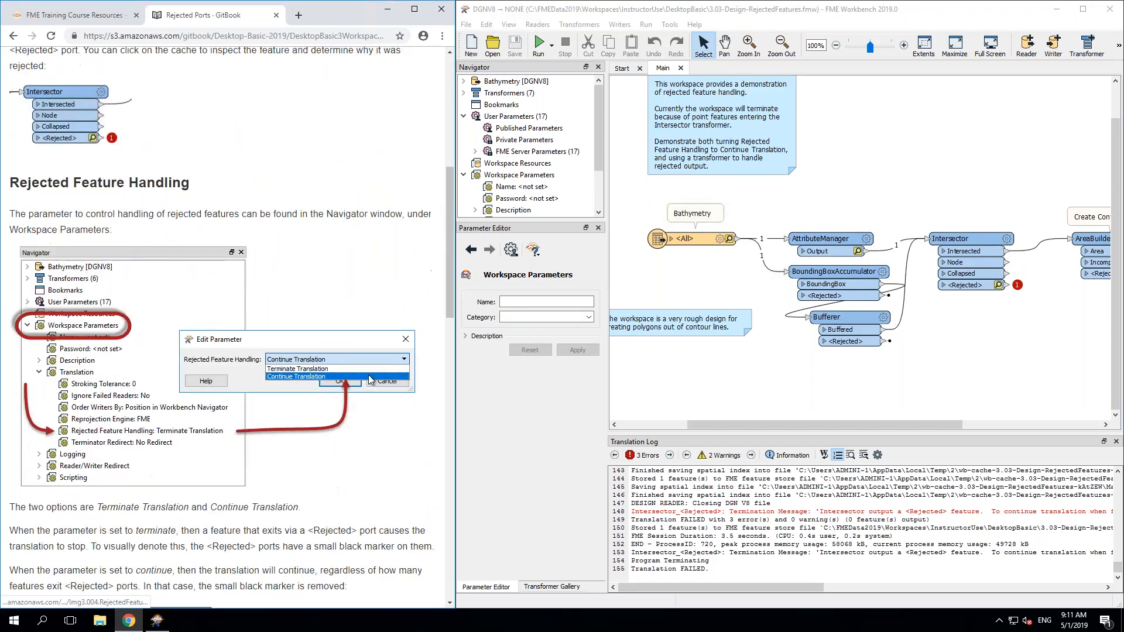
pyautogui.scroll(-1, 229, 322)
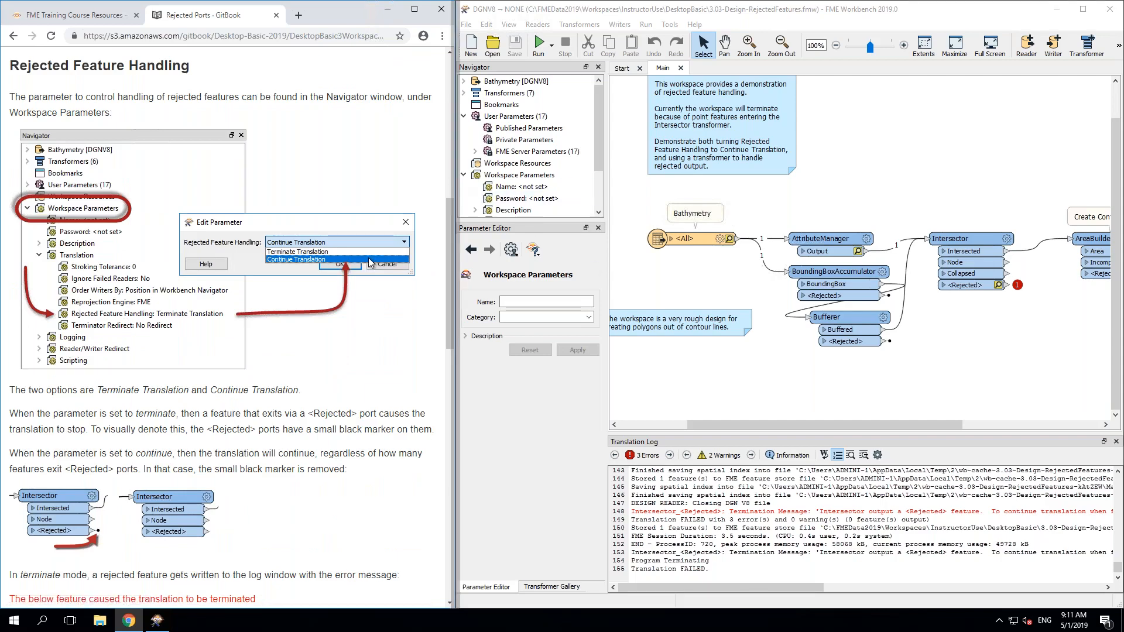
# Step: Set the workspace's Rejected Feature Handling translation parameter to Continue Translation and rerun the workspace
pyautogui.moveTo(457, 177); pyautogui.dragTo(430, 177)
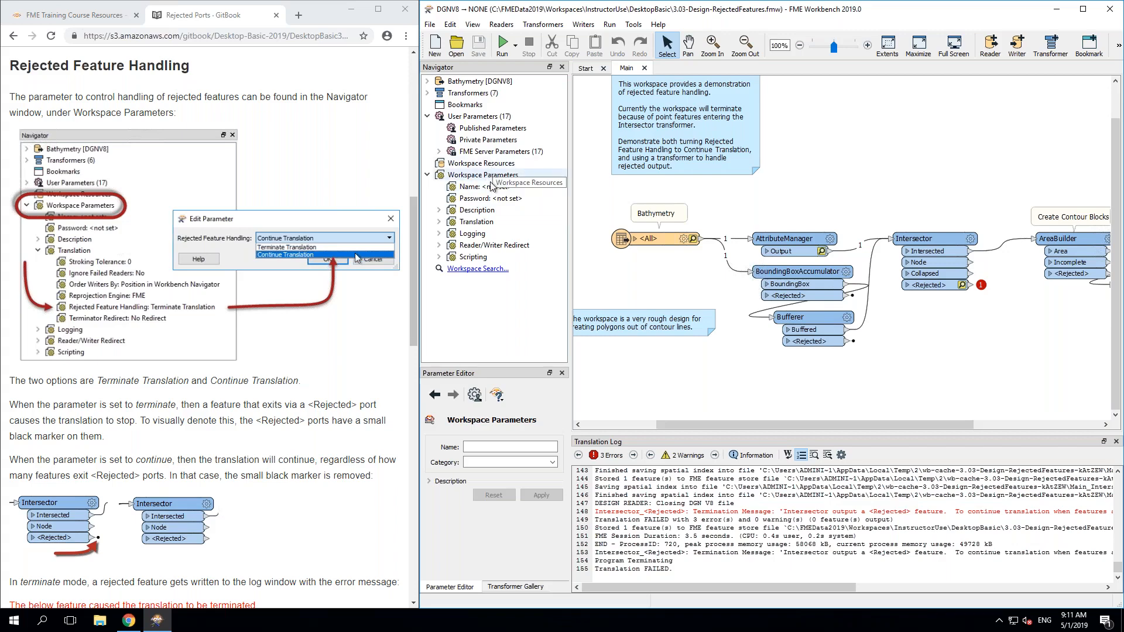
pyautogui.click(440, 222)
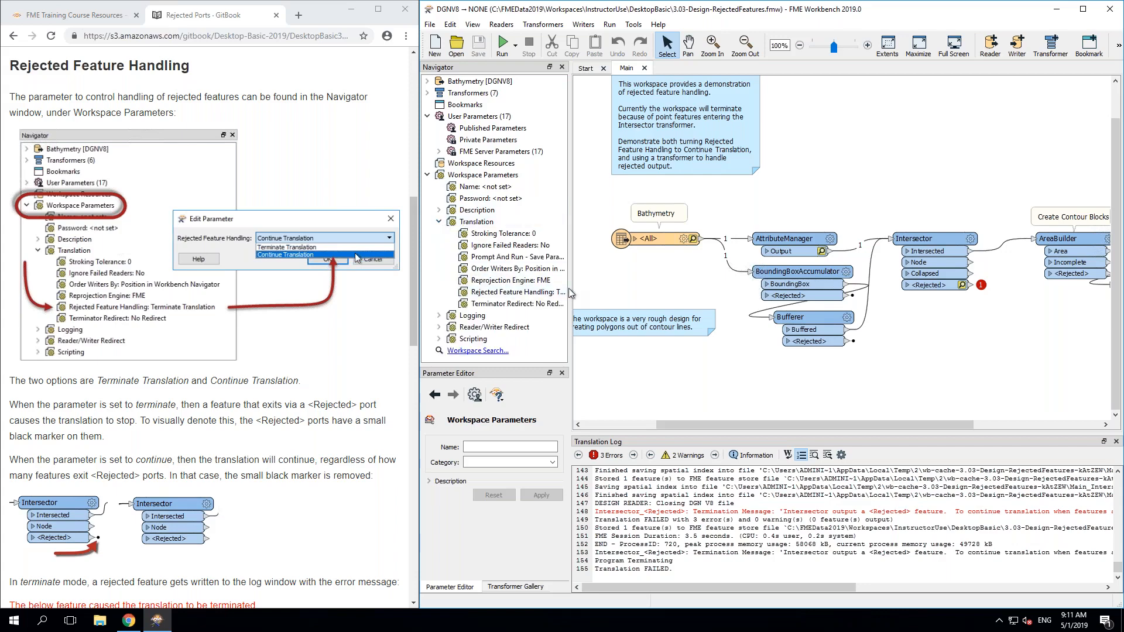
pyautogui.doubleClick(516, 293)
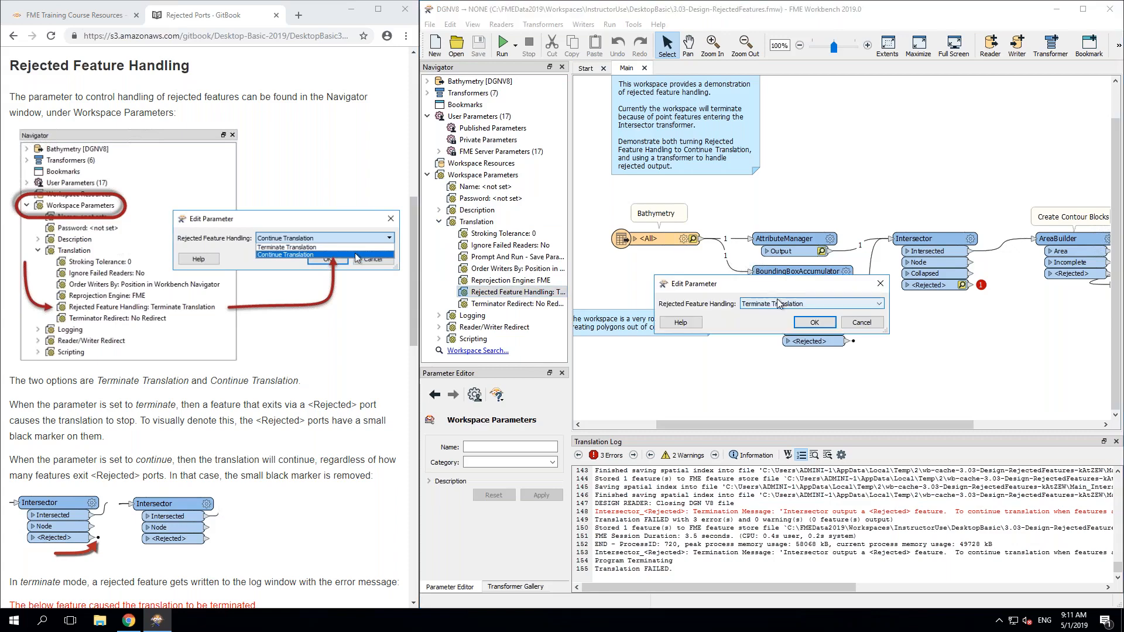
pyautogui.click(779, 304)
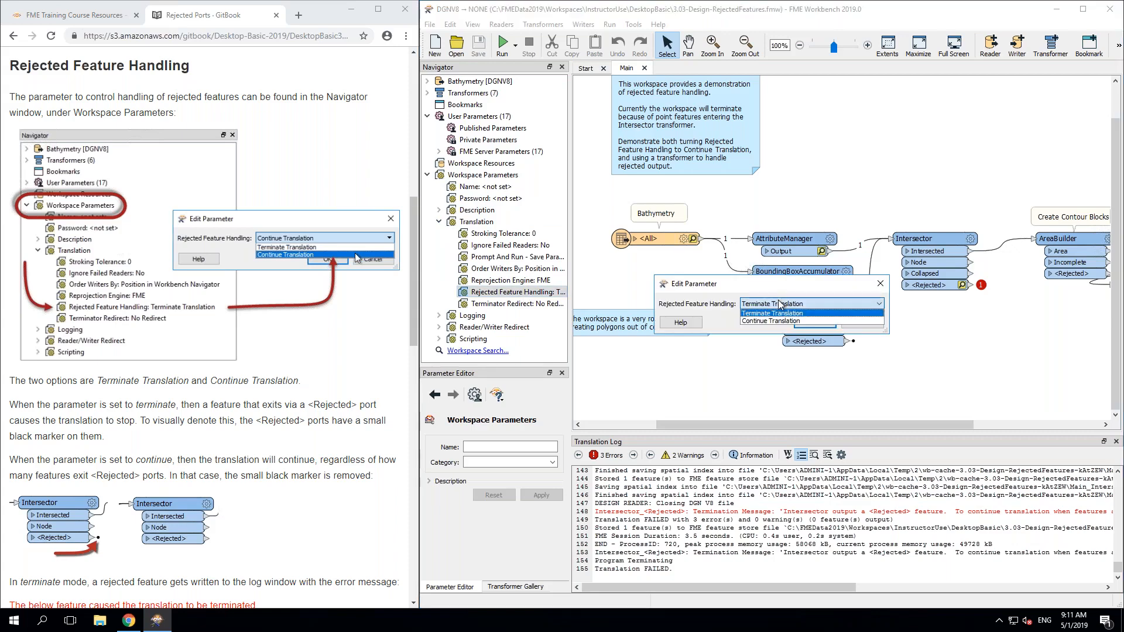
pyautogui.click(754, 321)
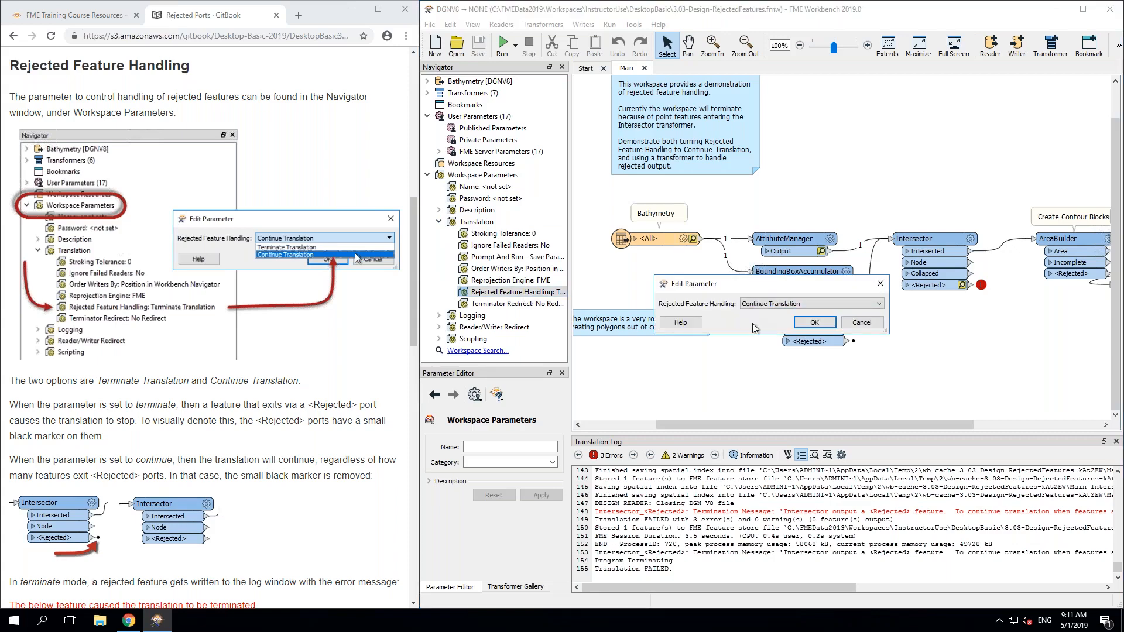
pyautogui.click(812, 323)
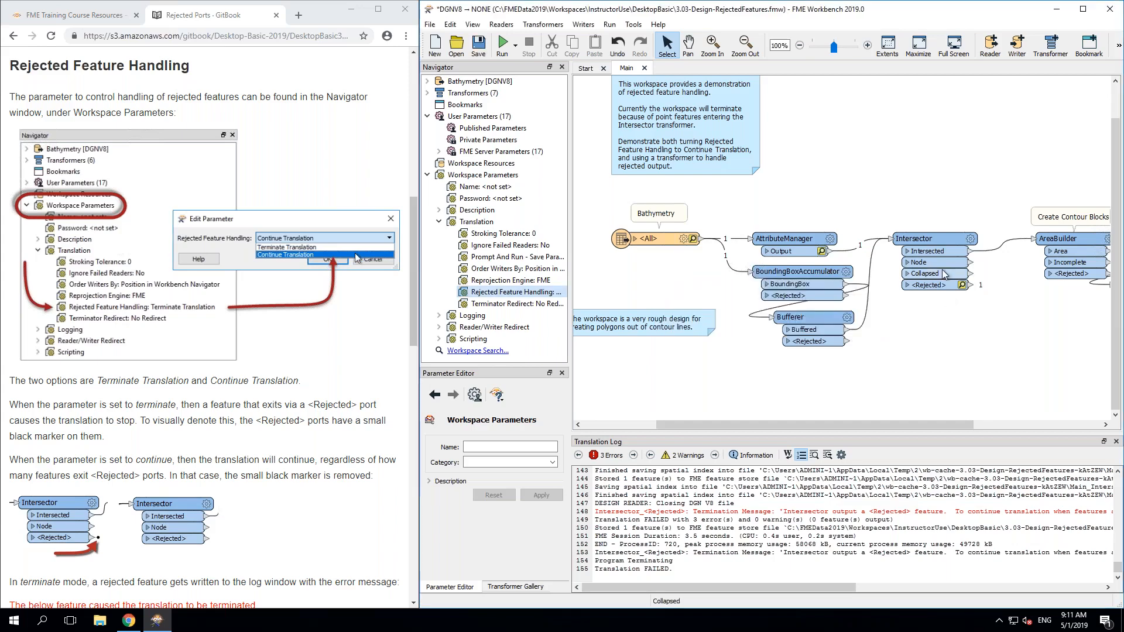
pyautogui.click(503, 43)
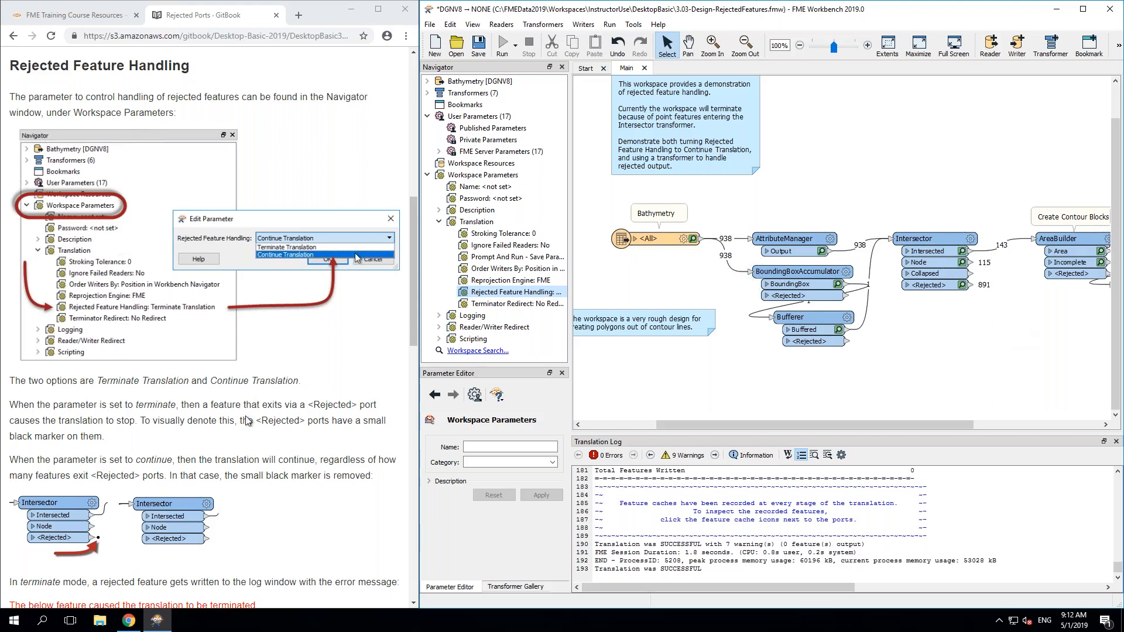
# Step: Read on in the course manual through the error log tip to the Mixed Mode section
pyautogui.scroll(-3, 246, 420)
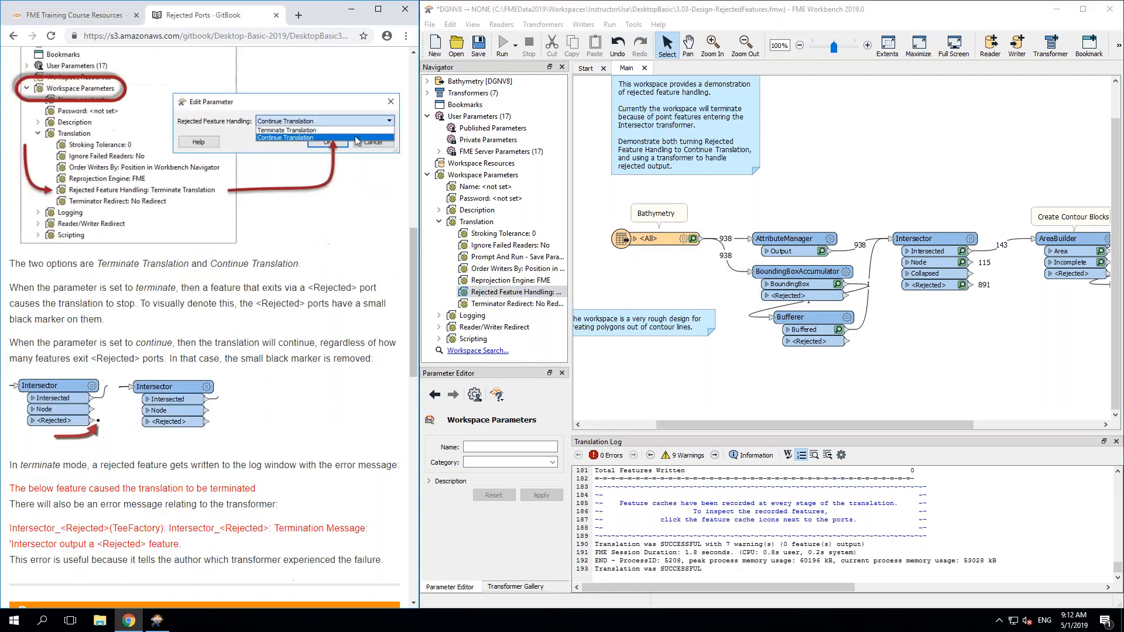
pyautogui.scroll(-4, 247, 420)
pyautogui.scroll(-4, 247, 420)
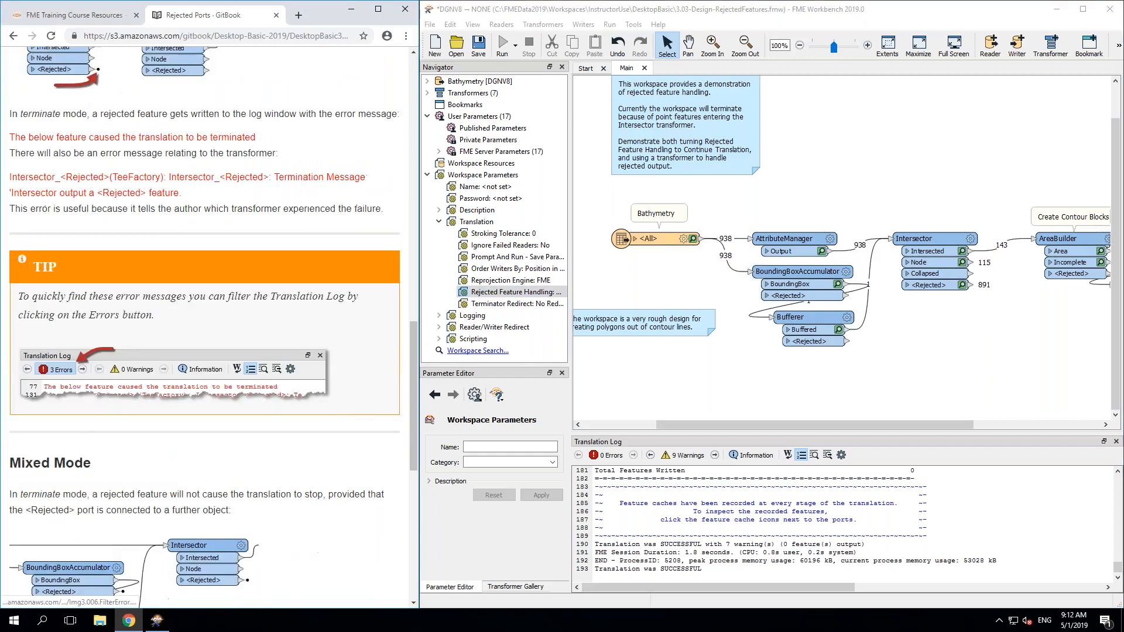
pyautogui.scroll(-5, 247, 420)
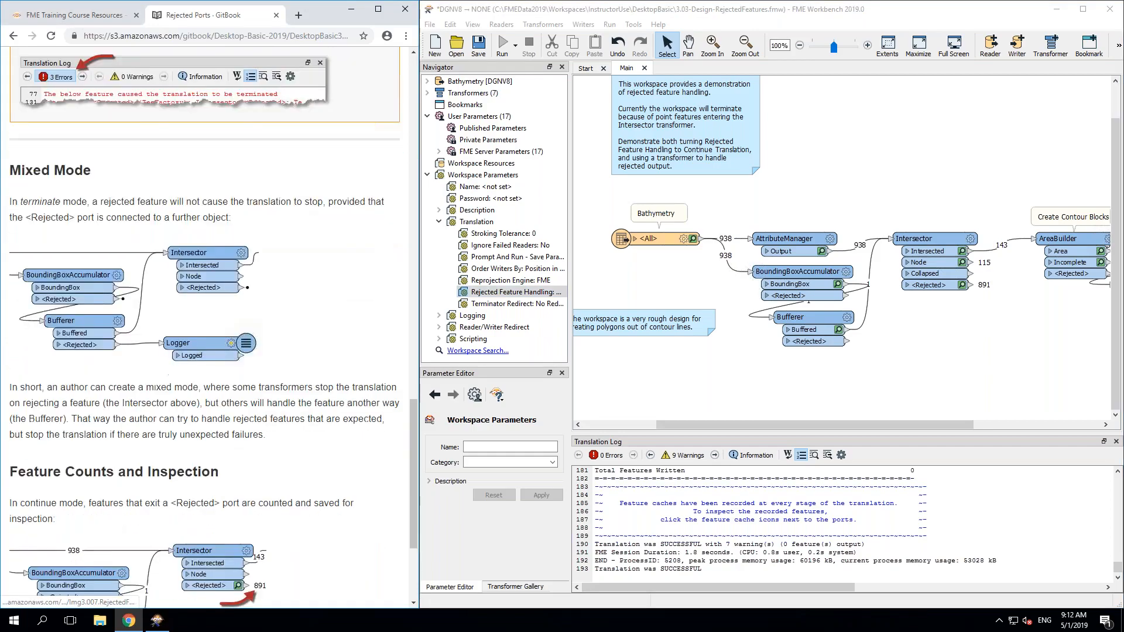
pyautogui.scroll(2, 247, 420)
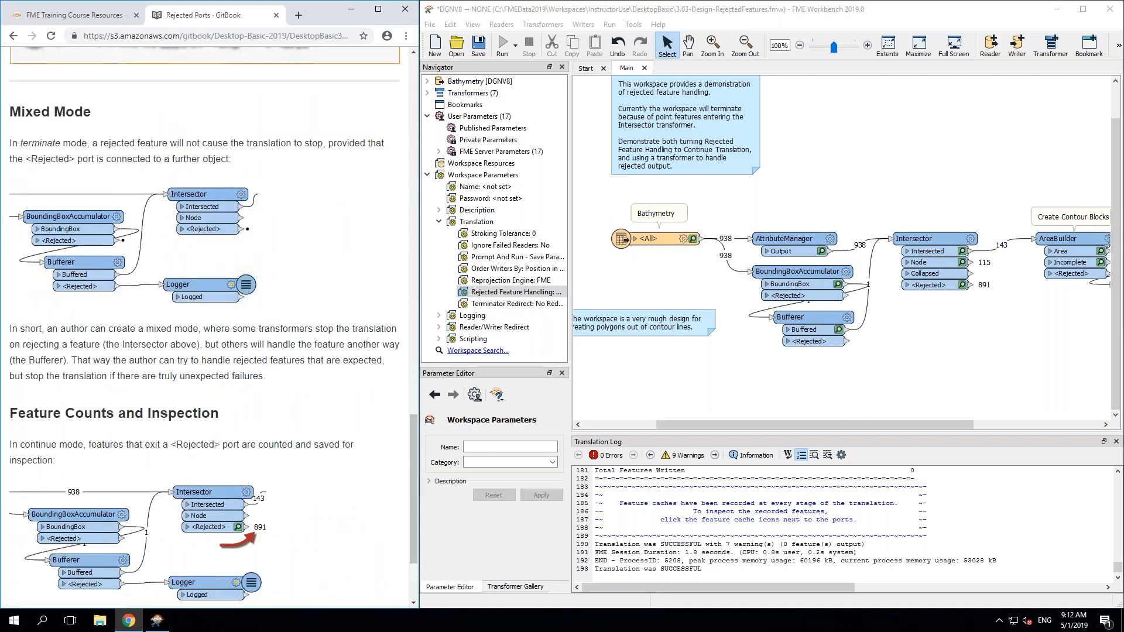
# Step: Set the Rejected Feature Handling parameter to Terminate Translation and check the <Rejected> ports along the workspace
pyautogui.doubleClick(539, 296)
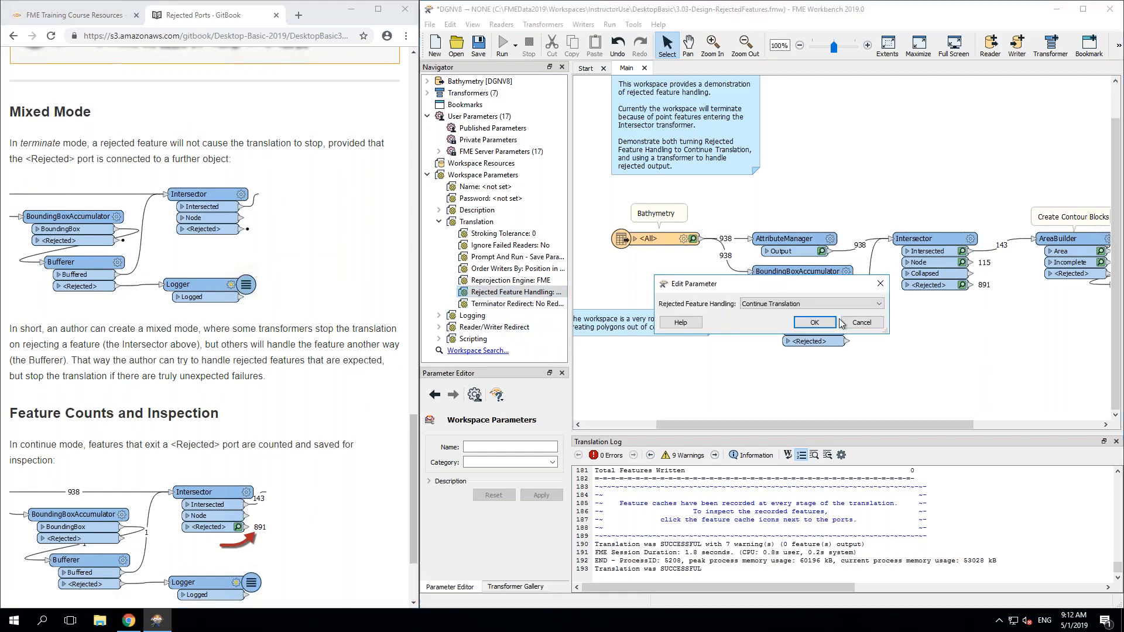
pyautogui.click(773, 303)
pyautogui.click(773, 313)
pyautogui.click(816, 322)
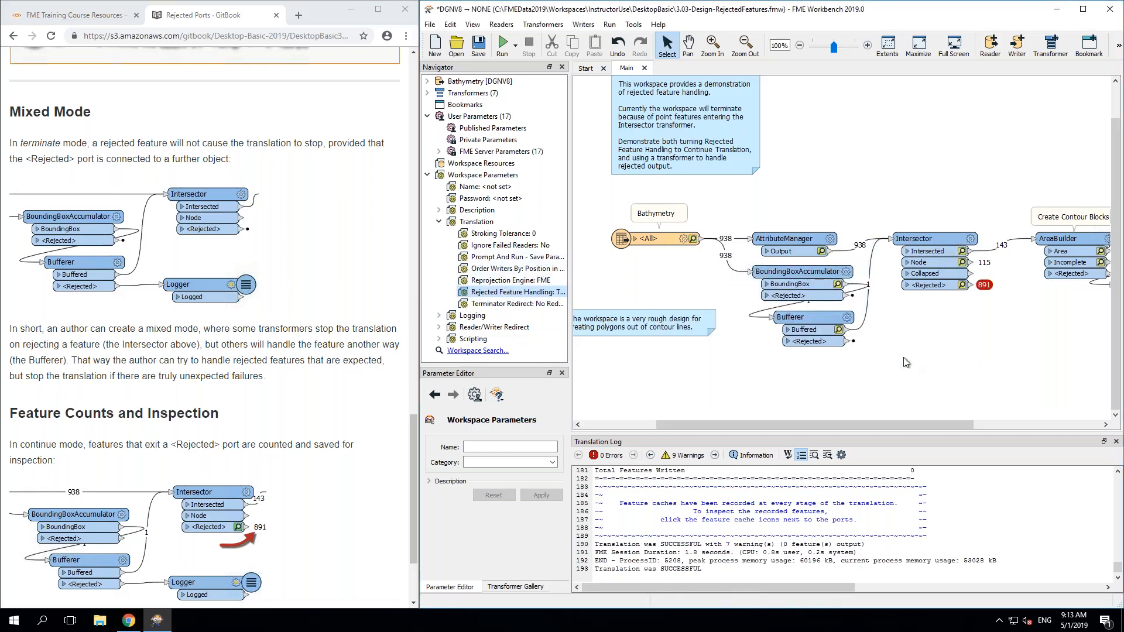
pyautogui.moveTo(838, 425); pyautogui.dragTo(915, 430)
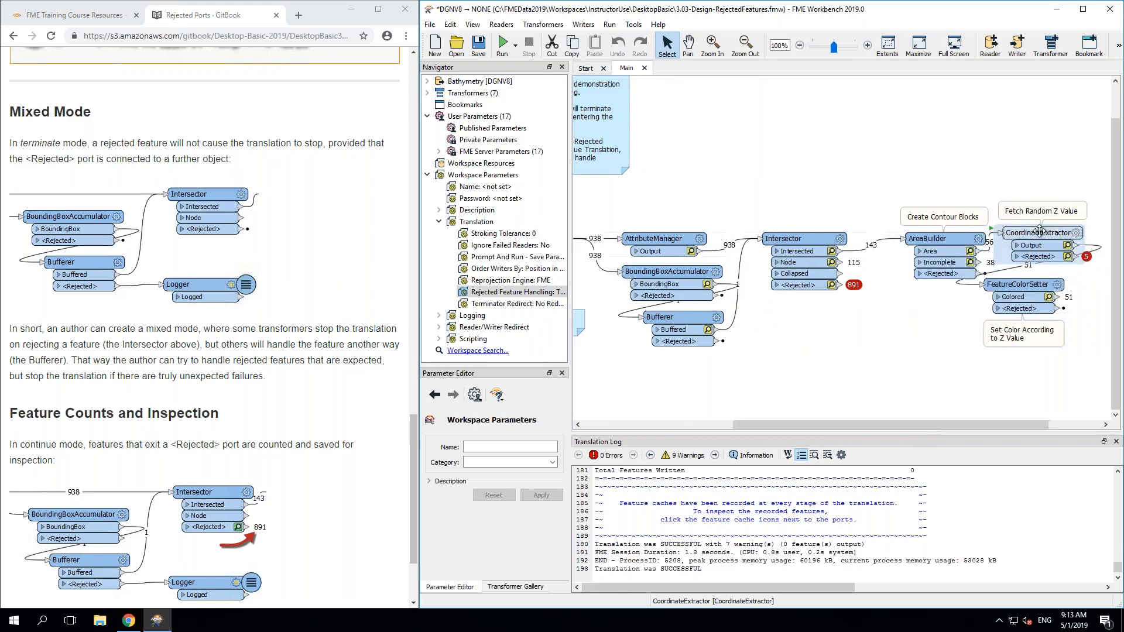
# Step: Reposition the CoordinateExtractor and FeatureColorSetter transformers so they sit farther from the AreaBuilder
pyautogui.moveTo(1019, 238); pyautogui.dragTo(1039, 230)
pyautogui.moveTo(1030, 287); pyautogui.dragTo(1068, 289)
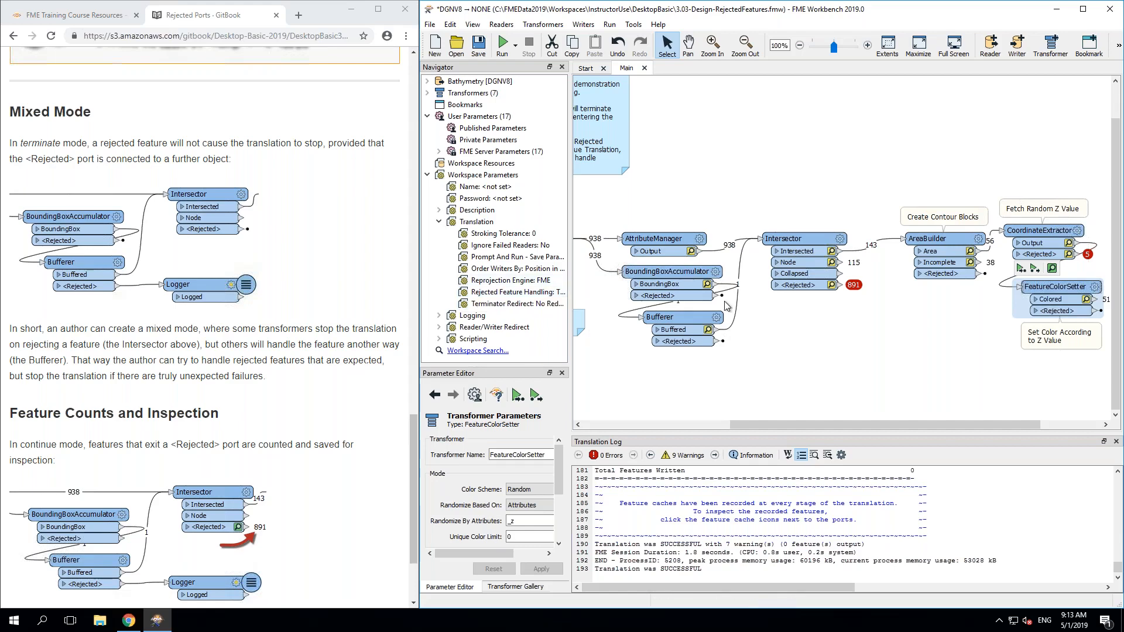
# Step: Attach a junction to the Intersector's <Rejected> port and place it just below the Intersector
pyautogui.click(817, 285)
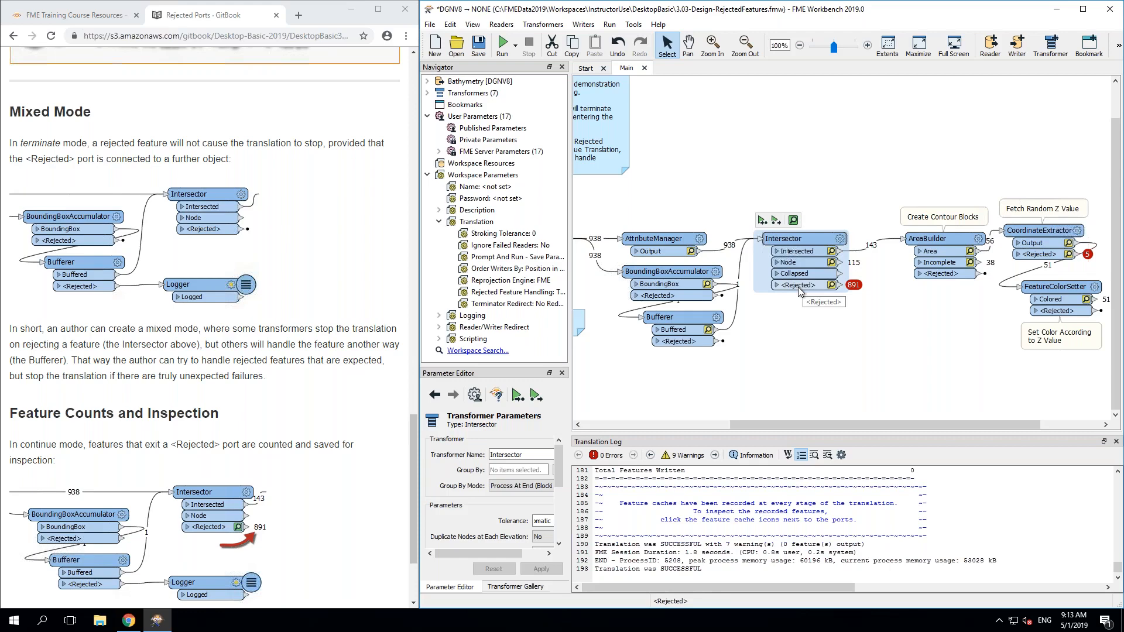
pyautogui.rightClick(799, 288)
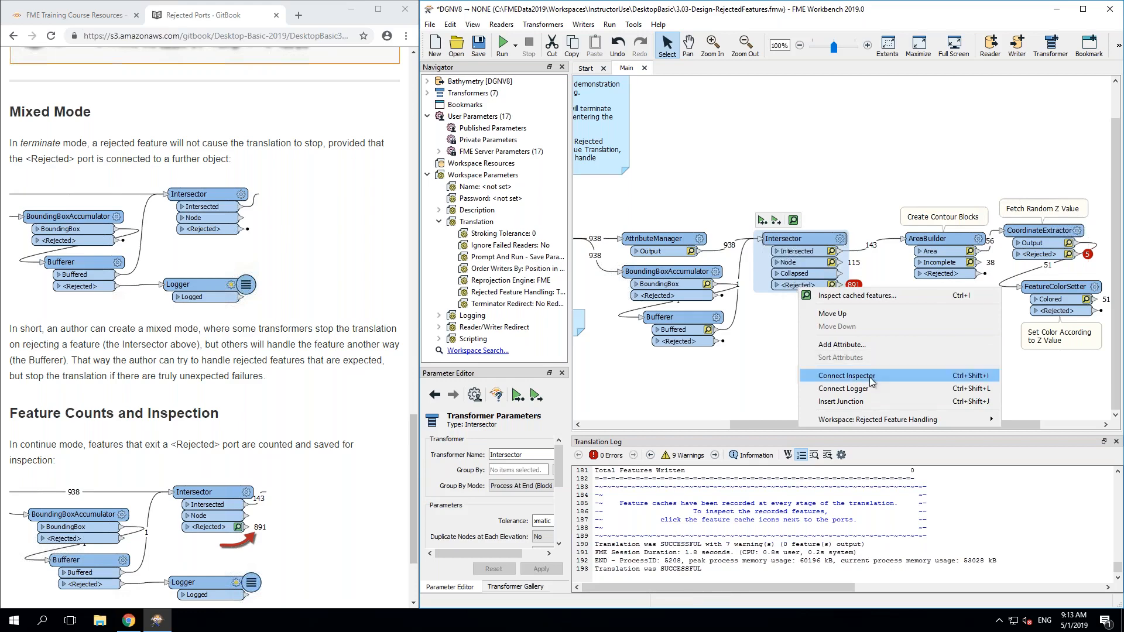
pyautogui.click(841, 401)
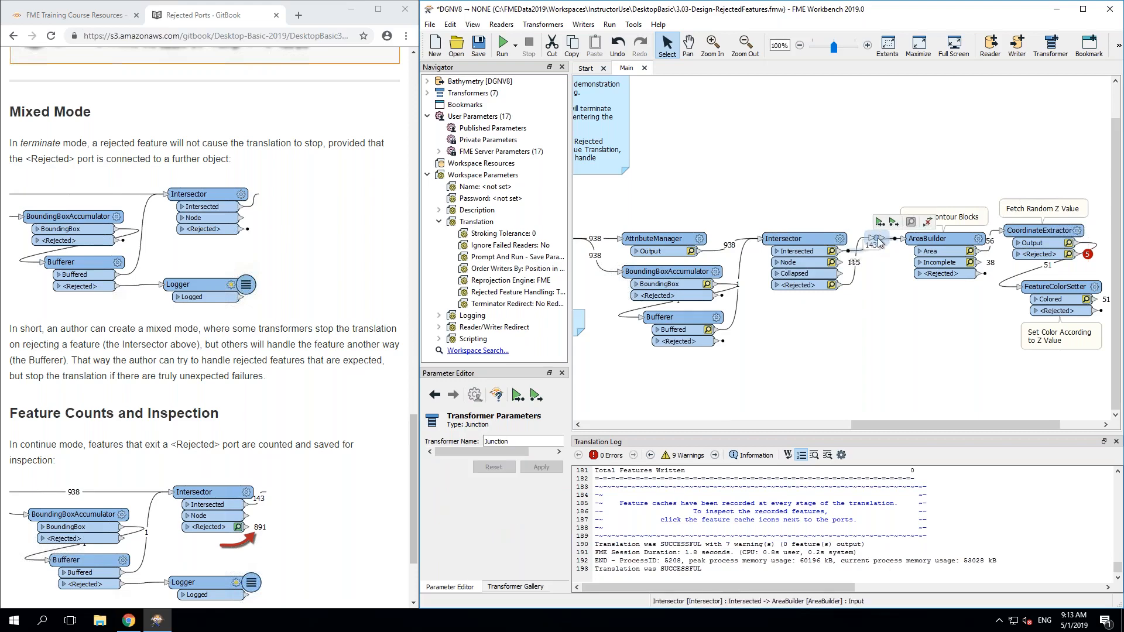
pyautogui.moveTo(877, 242); pyautogui.dragTo(868, 315)
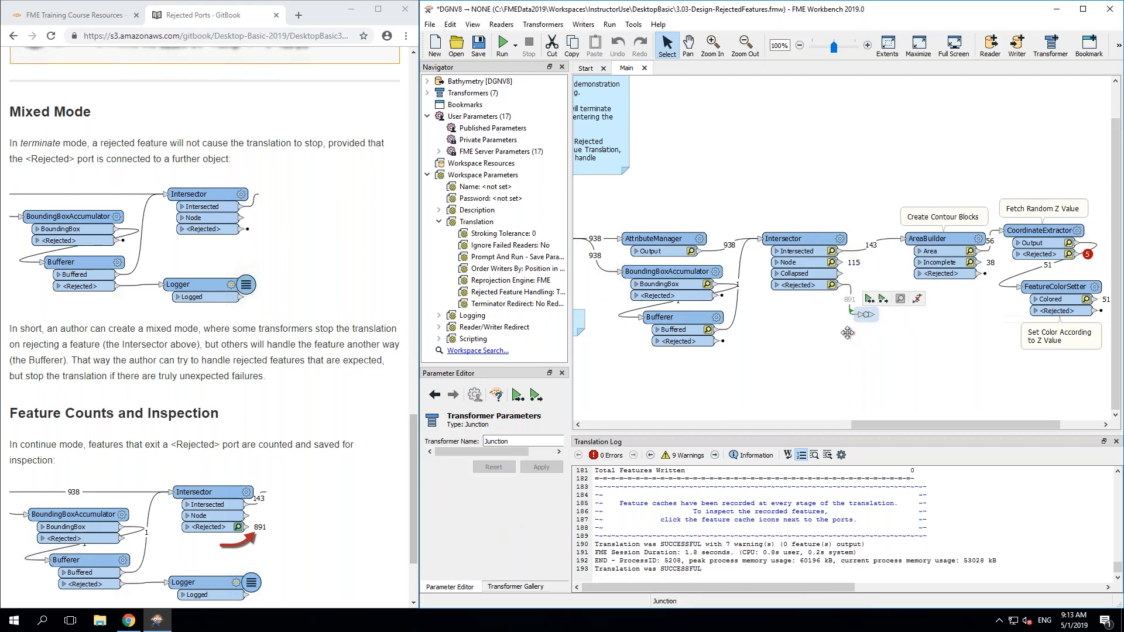
pyautogui.click(734, 264)
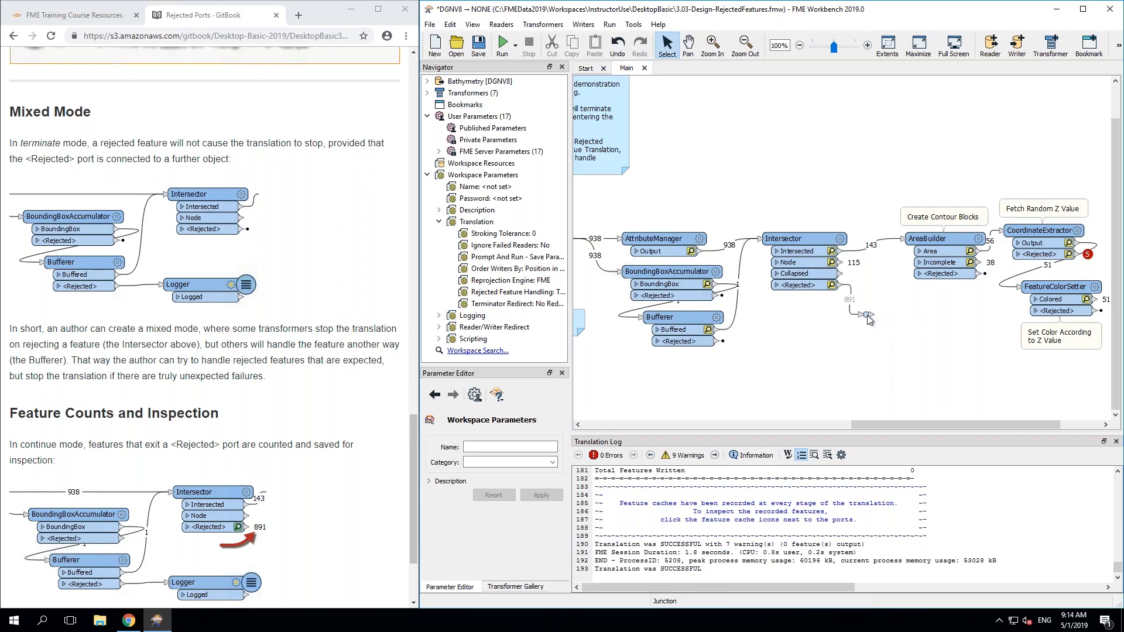
pyautogui.moveTo(867, 317); pyautogui.dragTo(842, 319)
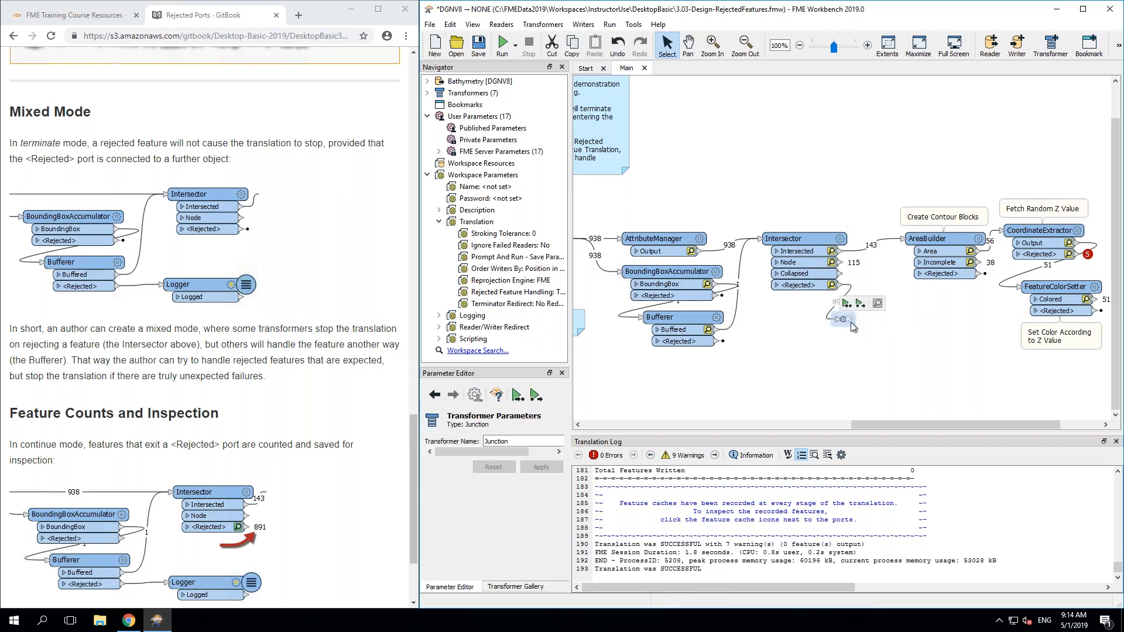
# Step: Run the workspace, and adjust the positions of the CoordinateExtractor and the junction on the canvas
pyautogui.click(503, 45)
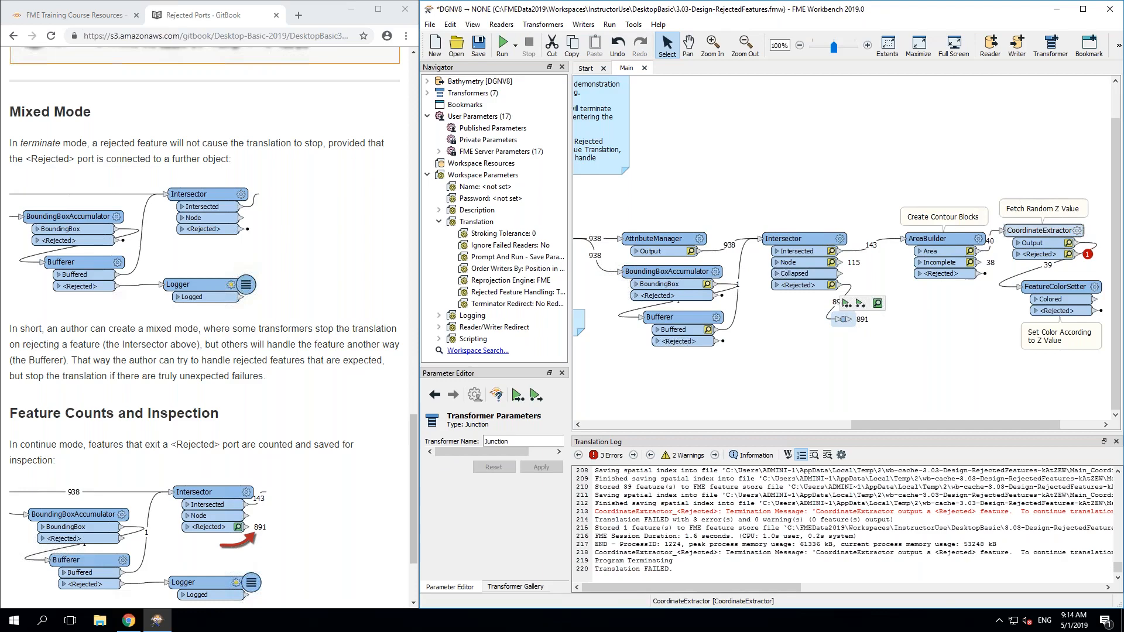
pyautogui.moveTo(1087, 257); pyautogui.dragTo(1088, 250)
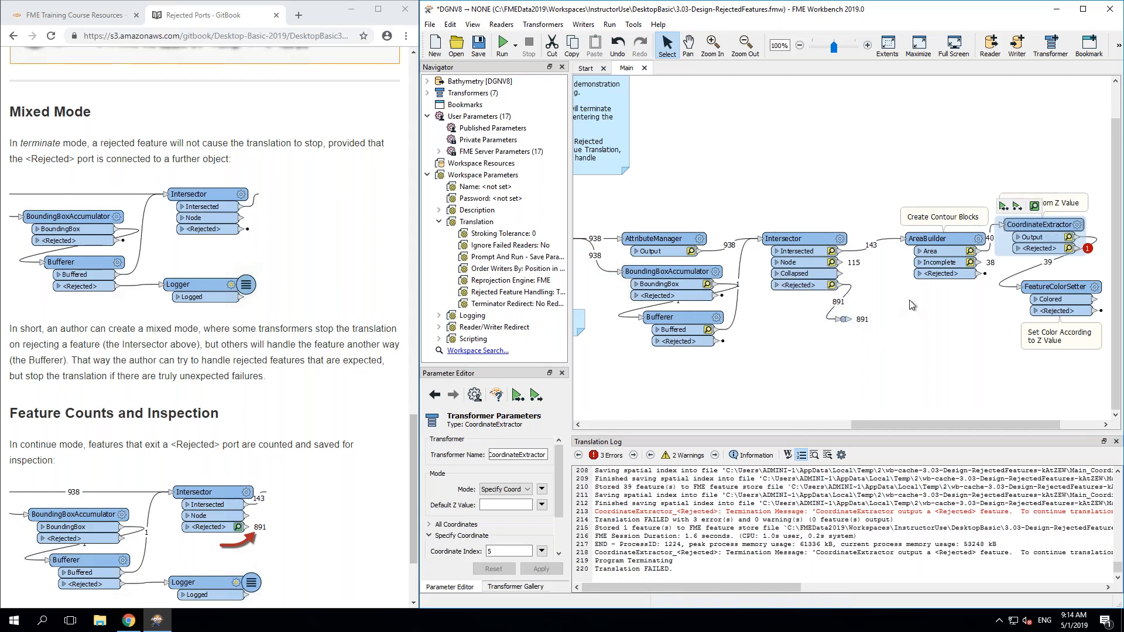
pyautogui.moveTo(846, 320); pyautogui.dragTo(865, 315)
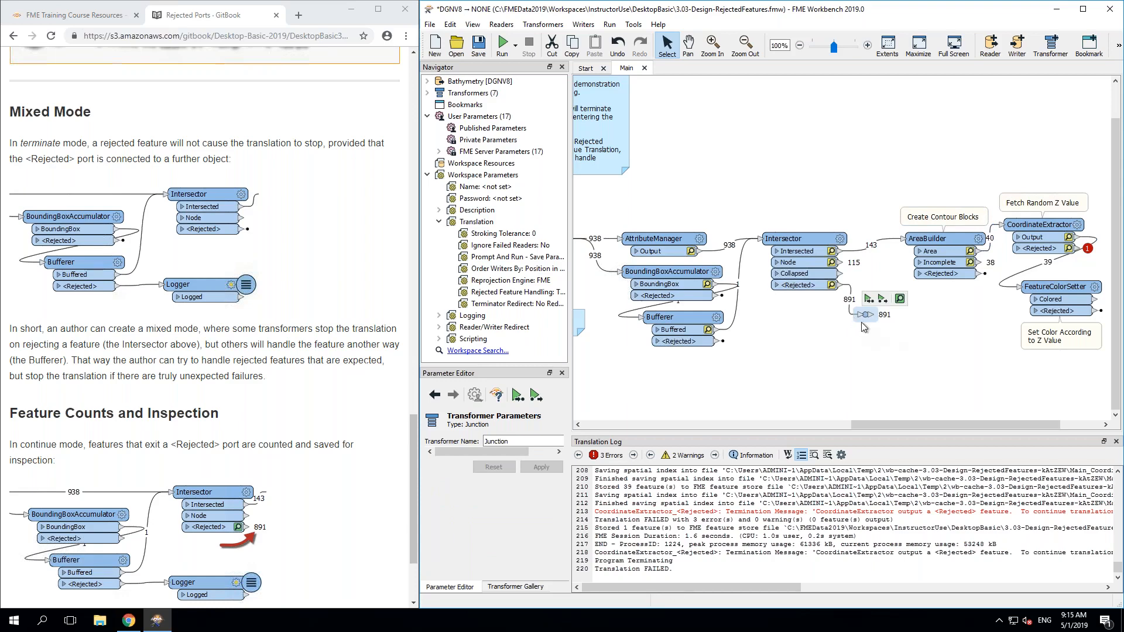
# Step: Read the Feature Counts and Inspection section of the course manual
pyautogui.click(373, 417)
pyautogui.scroll(-2, 374, 416)
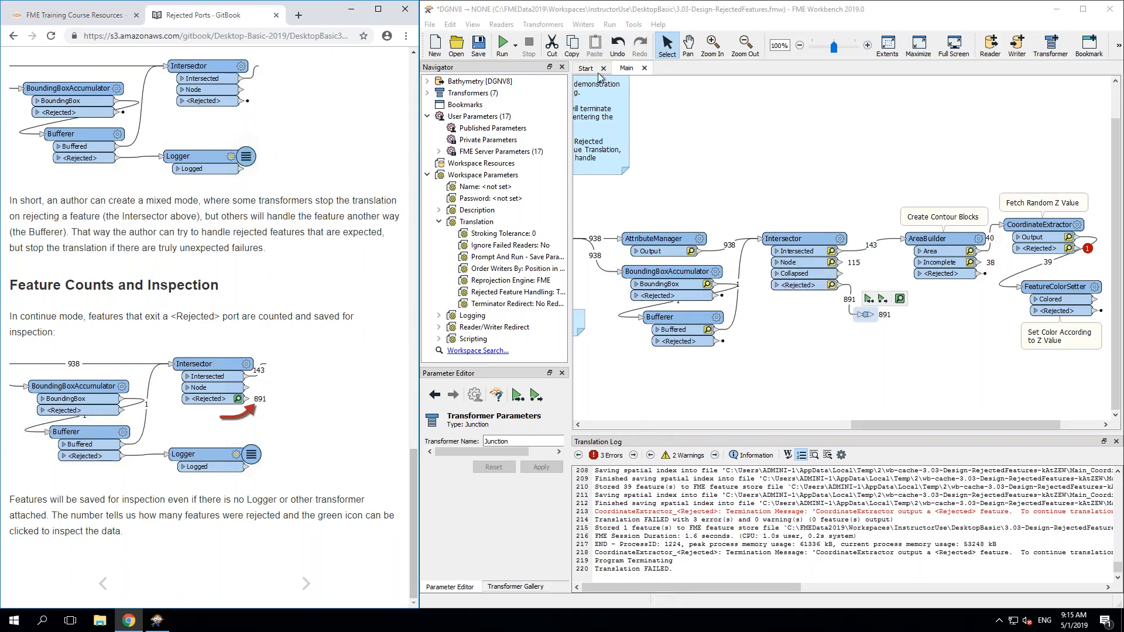
# Step: Set the translation log's font size to 14 in the FME options
pyautogui.click(843, 457)
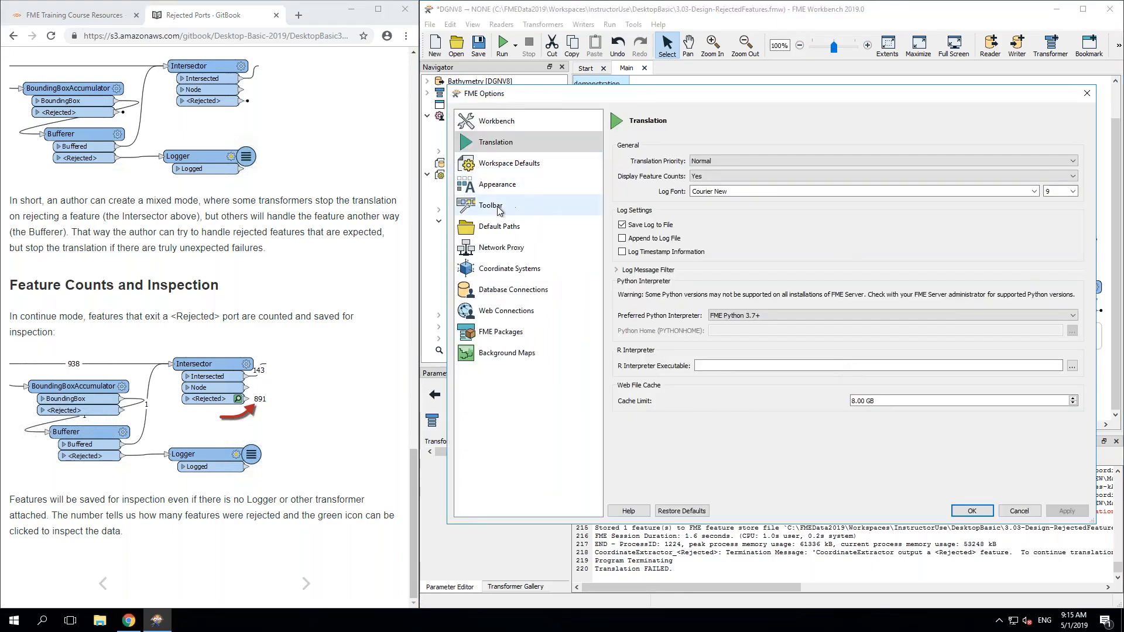
pyautogui.click(1018, 511)
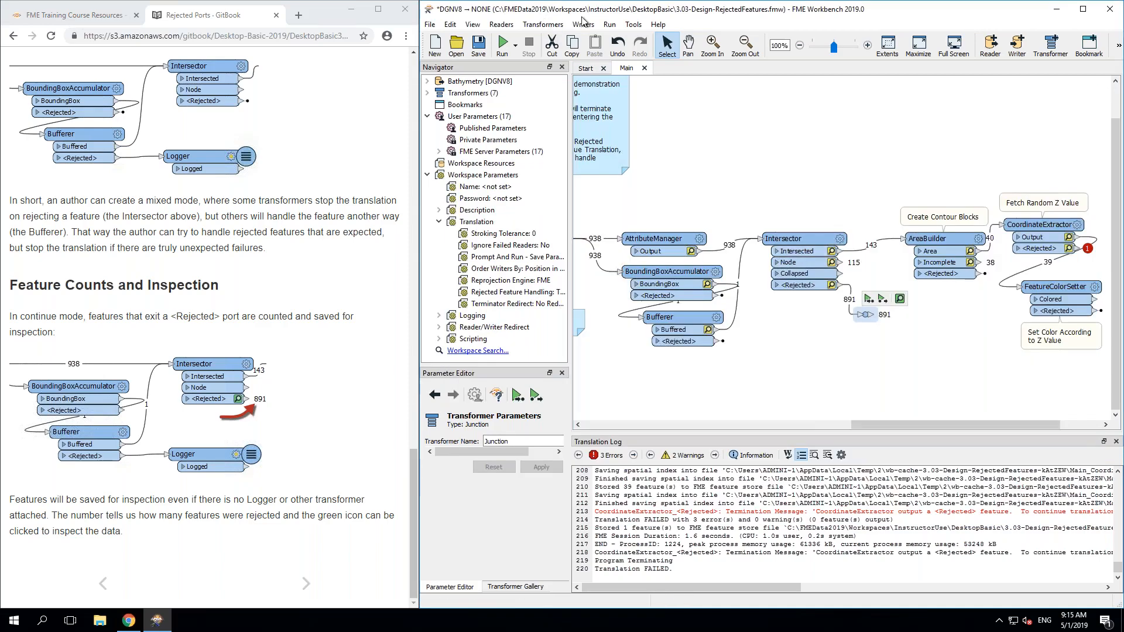
pyautogui.click(633, 25)
pyautogui.click(676, 196)
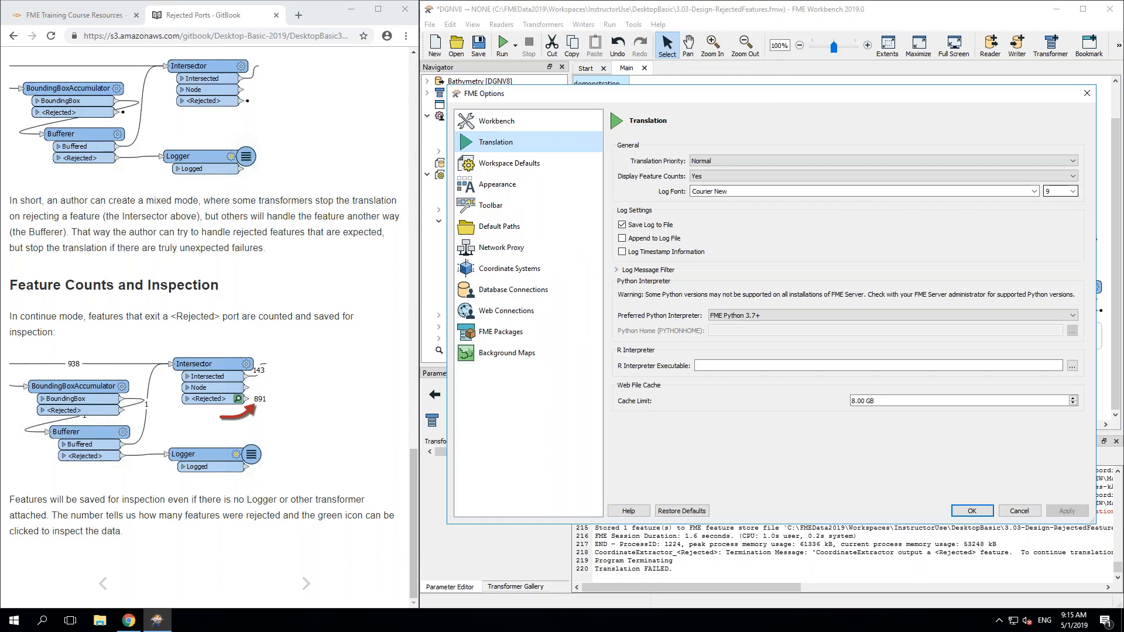
pyautogui.click(1075, 192)
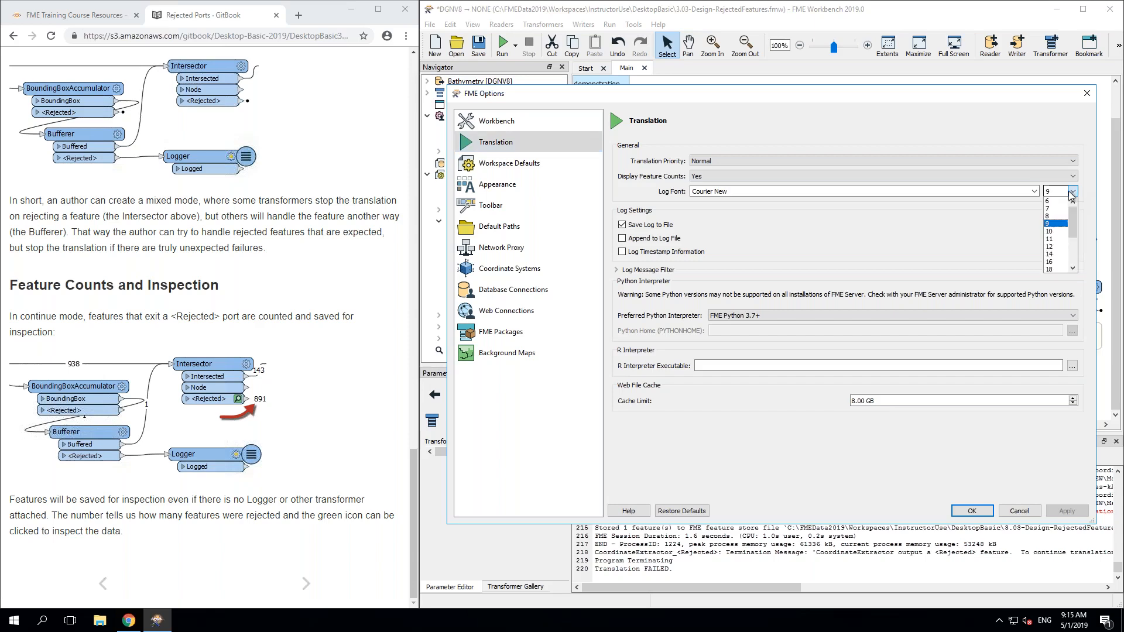
pyautogui.click(1057, 254)
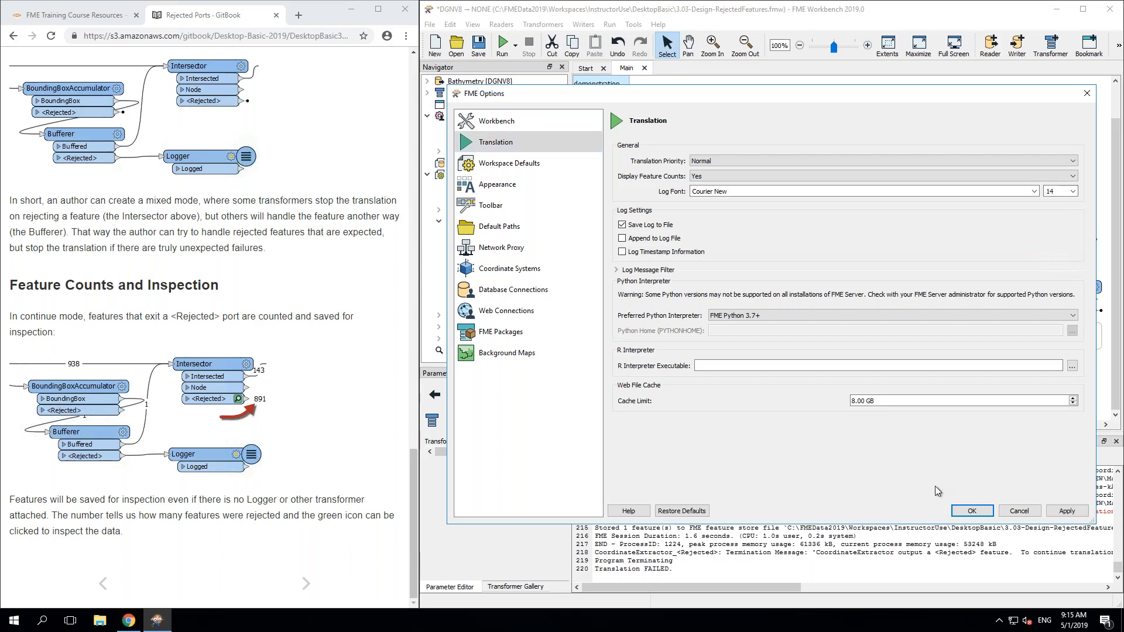
pyautogui.click(971, 511)
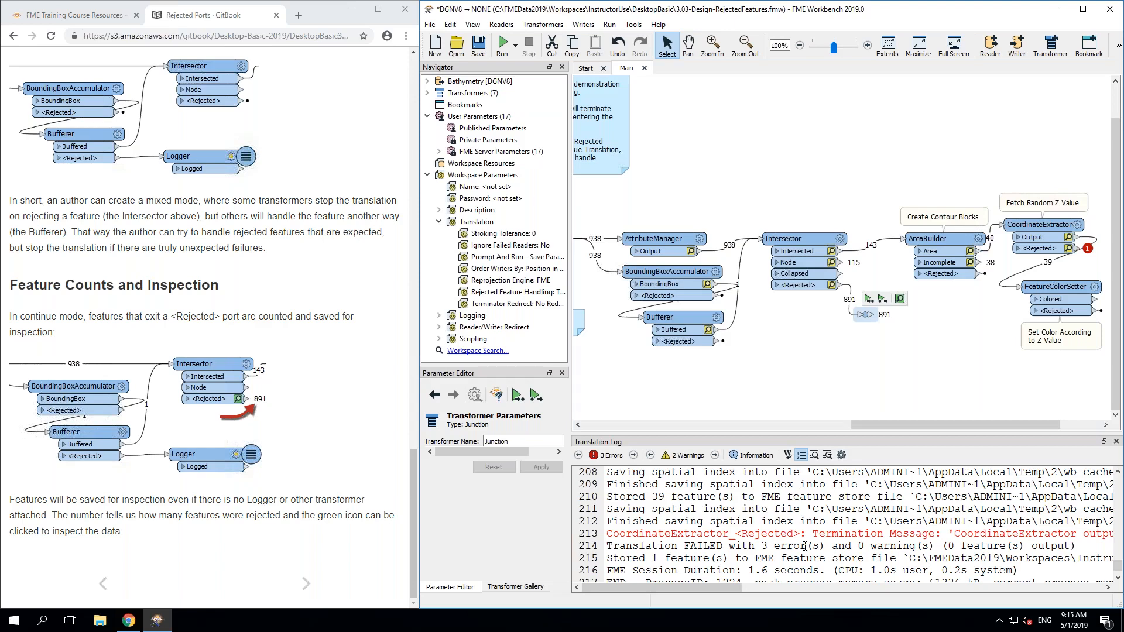
# Step: Advance the course manual to Exercise 1 and open a second FME Workbench window filling the half of the screen beside it
pyautogui.click(304, 584)
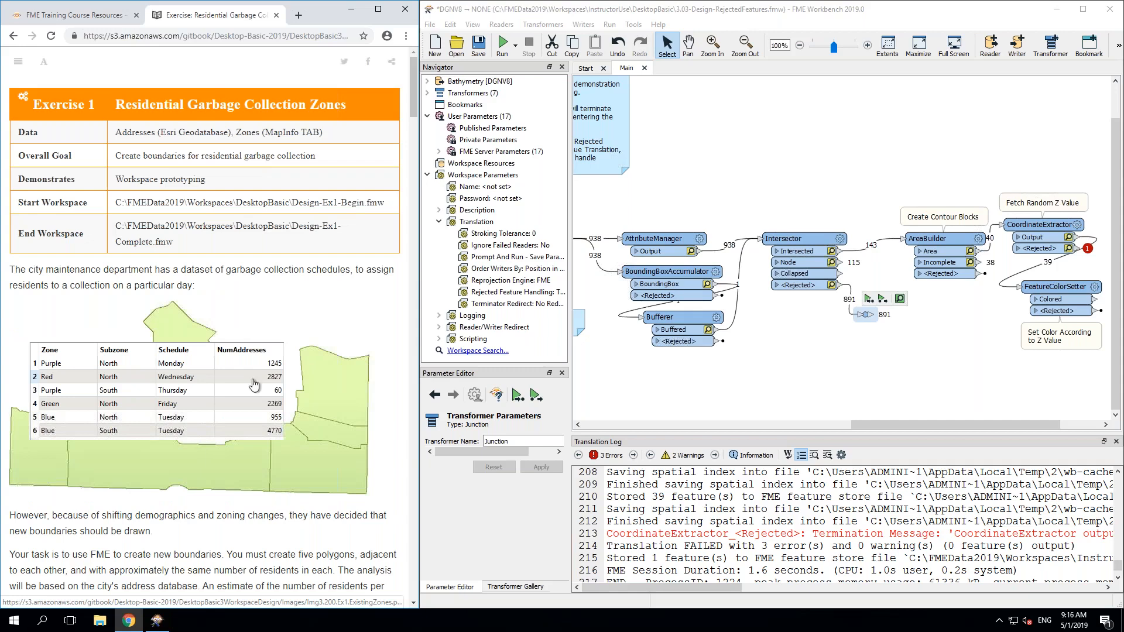
pyautogui.rightClick(156, 625)
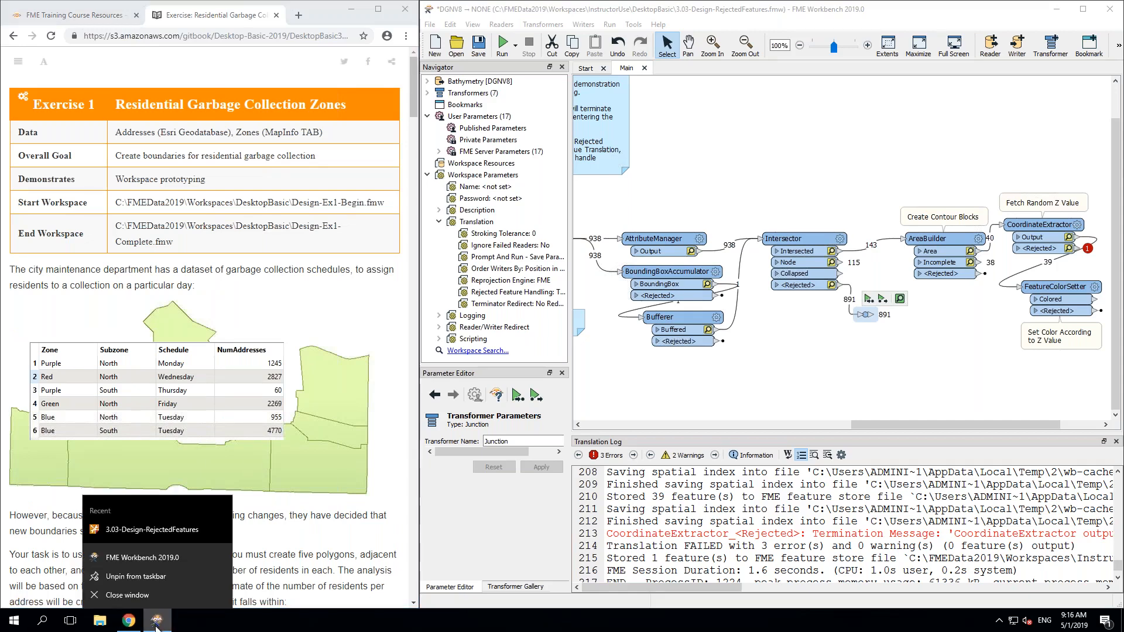
pyautogui.click(156, 556)
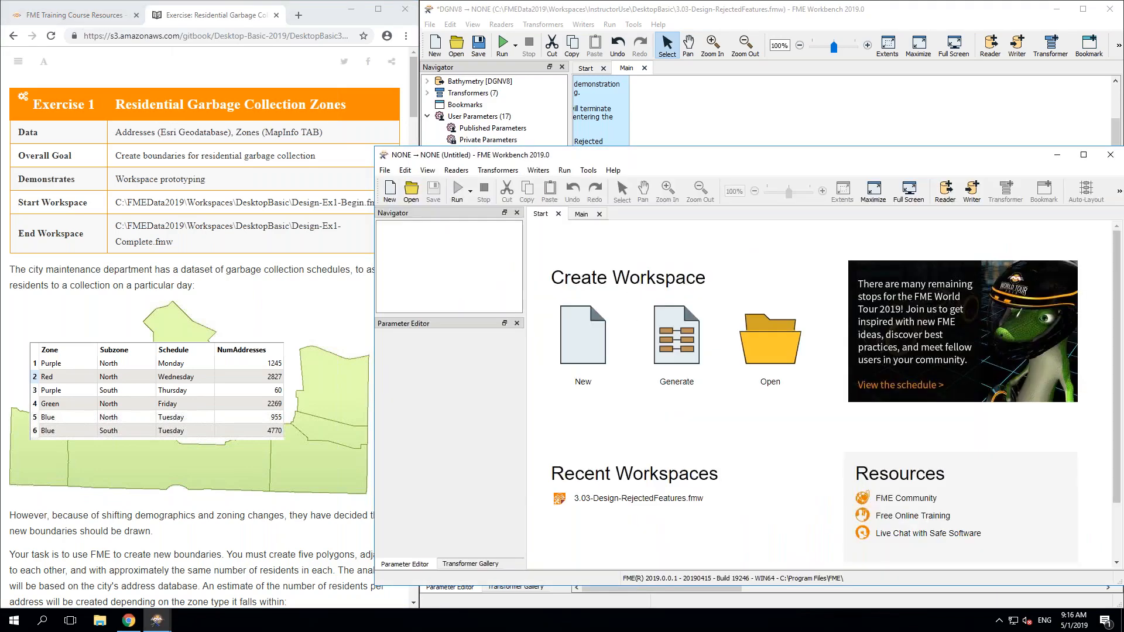
pyautogui.press('super+Right')
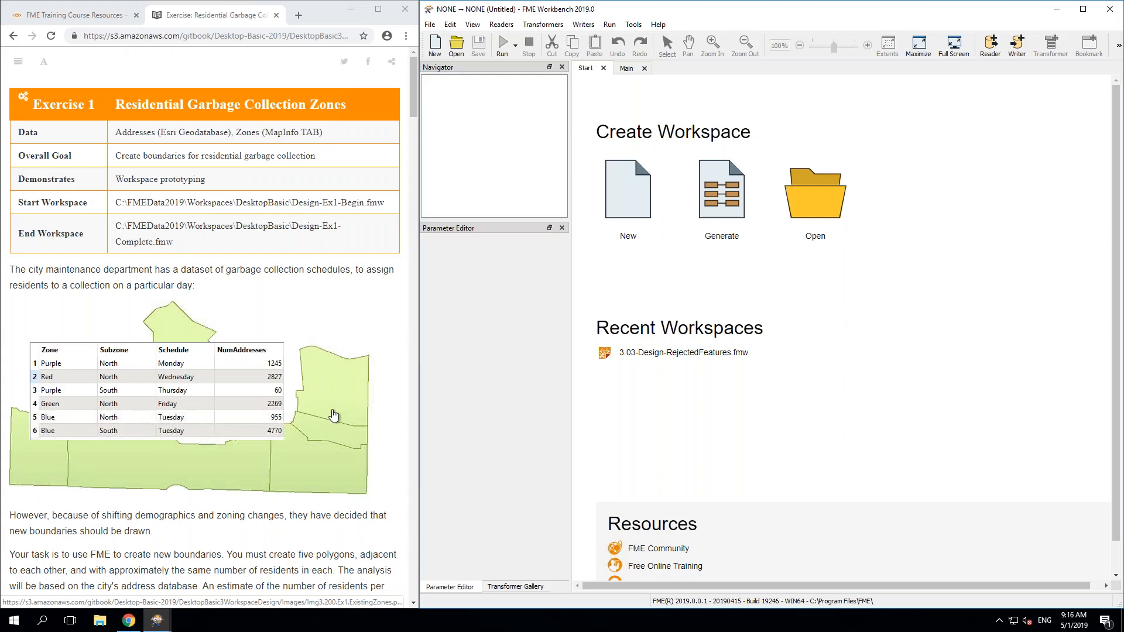
# Step: Read the Residential Garbage Collection Zones task description and the Plan Workspace section in the course manual
pyautogui.click(157, 548)
pyautogui.scroll(-5, 158, 547)
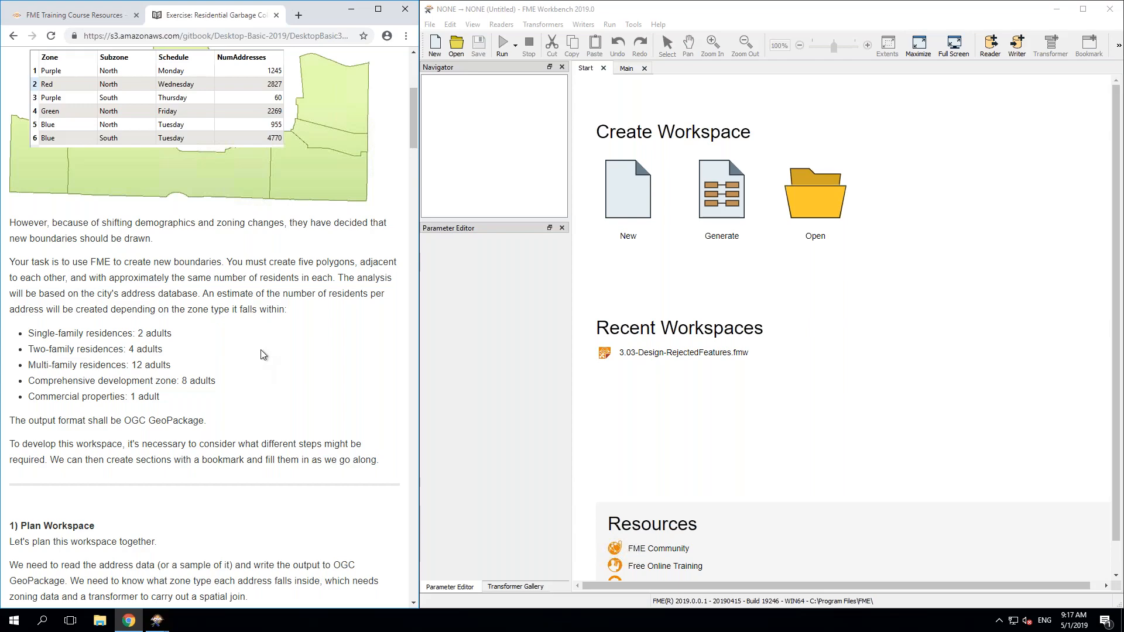
pyautogui.scroll(-6, 261, 349)
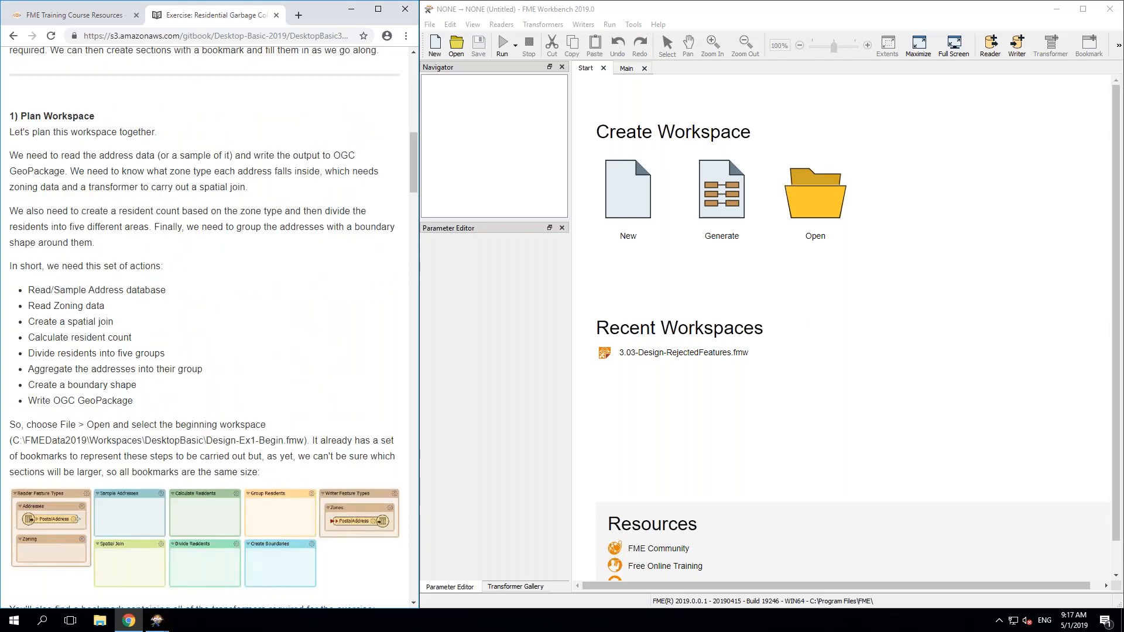
pyautogui.scroll(-1, 204, 328)
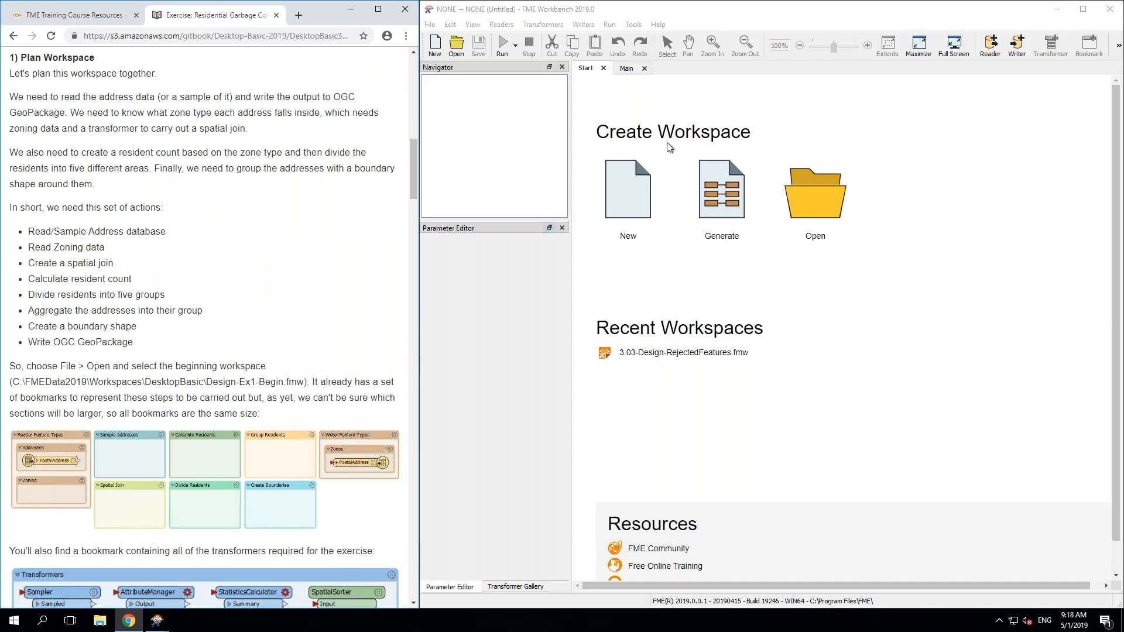
# Step: Open the Design-Ex1-Begin workspace from C:\FMEData2019\Workspaces\DesktopBasic
pyautogui.click(455, 46)
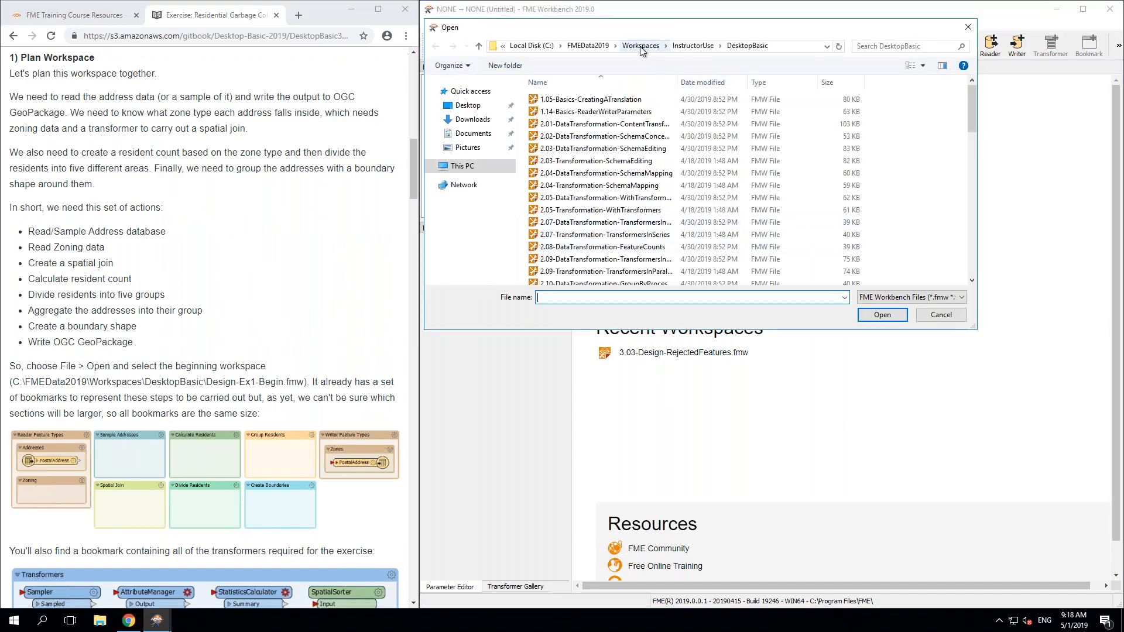
pyautogui.click(639, 47)
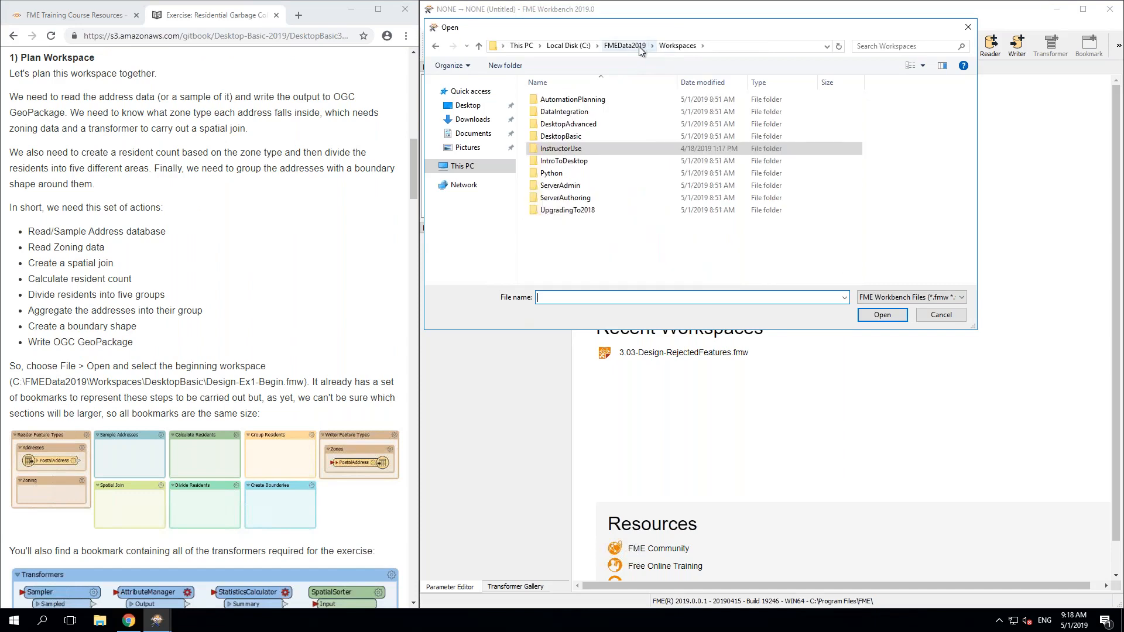
pyautogui.click(555, 139)
pyautogui.doubleClick(555, 138)
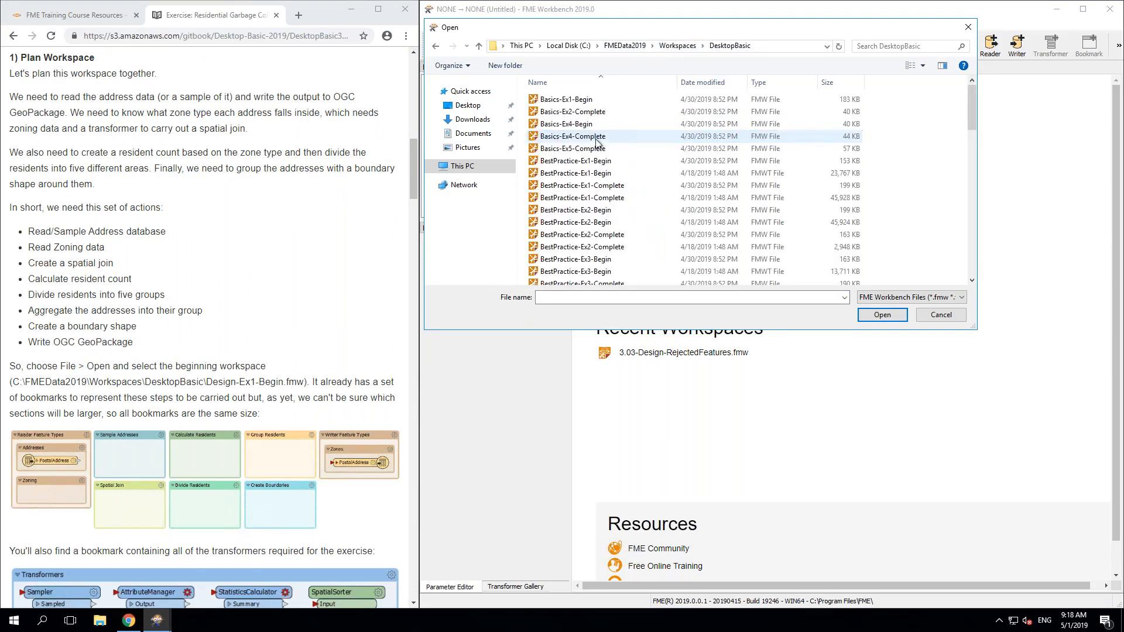
pyautogui.click(591, 210)
pyautogui.scroll(-3, 590, 215)
pyautogui.scroll(-15, 590, 215)
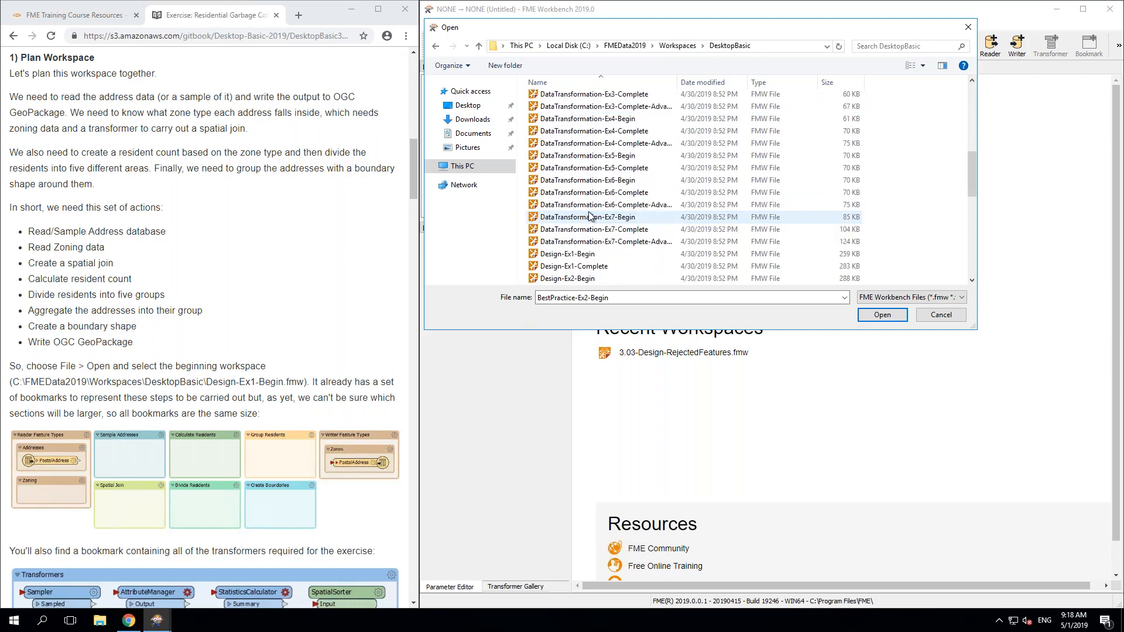
pyautogui.scroll(12, 590, 217)
pyautogui.scroll(-1, 590, 217)
pyautogui.doubleClick(588, 217)
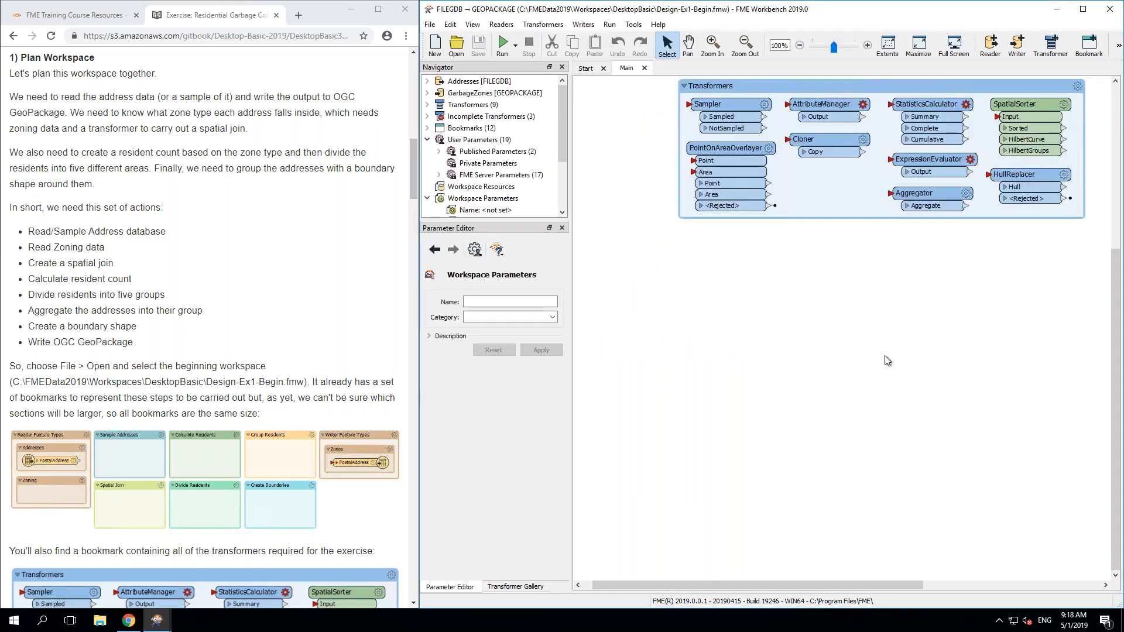
# Step: Examine the workspace's section bookmarks and Transformers bookmark against the manual, reading on to the Sample Source Data section
pyautogui.scroll(4, 887, 360)
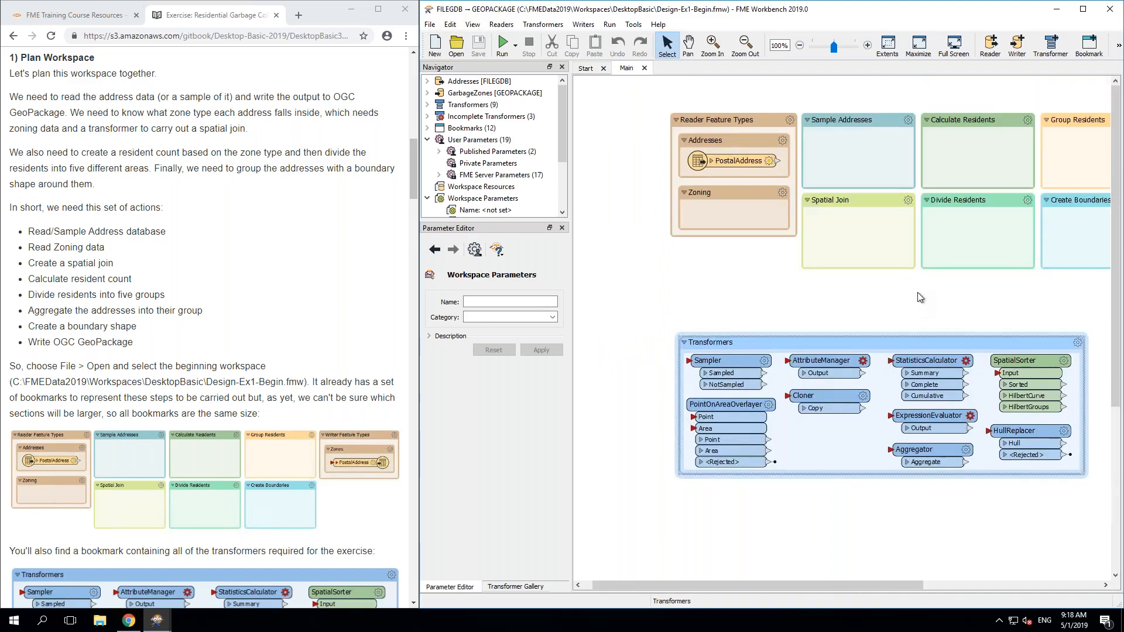
pyautogui.click(918, 292)
pyautogui.press('space')
pyautogui.moveTo(952, 298); pyautogui.dragTo(825, 299)
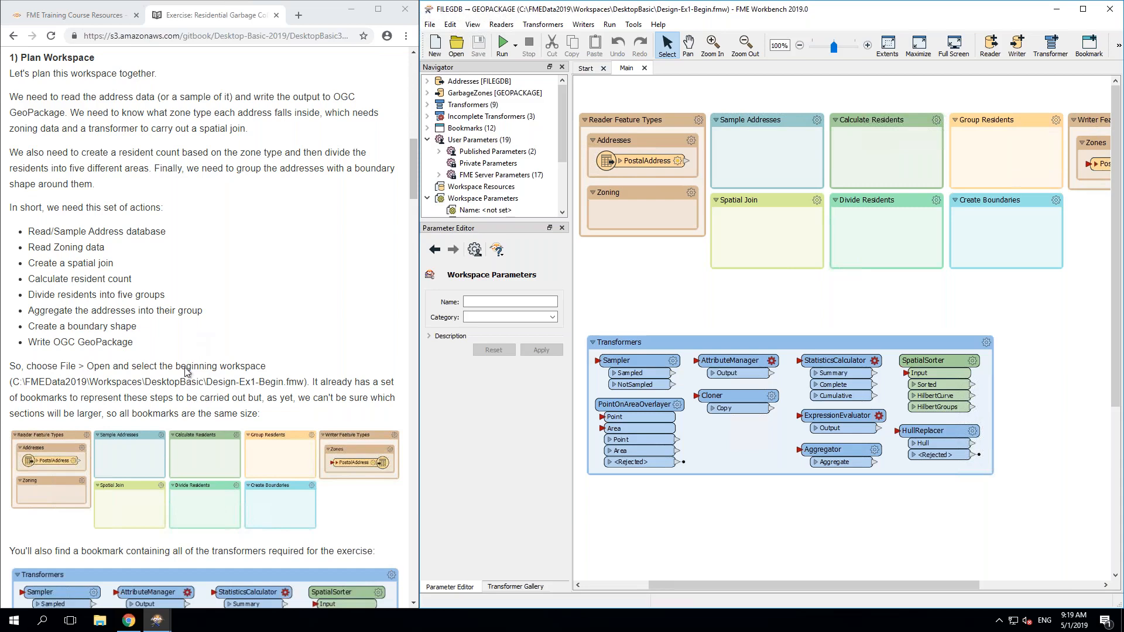
pyautogui.scroll(-5, 186, 372)
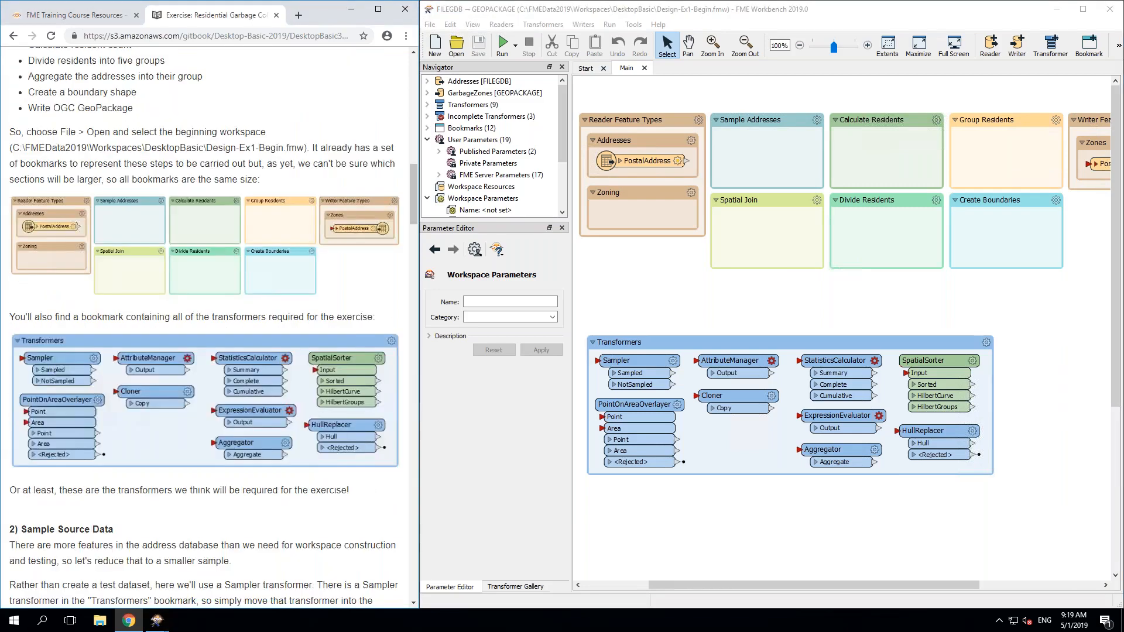
pyautogui.scroll(-1, 205, 351)
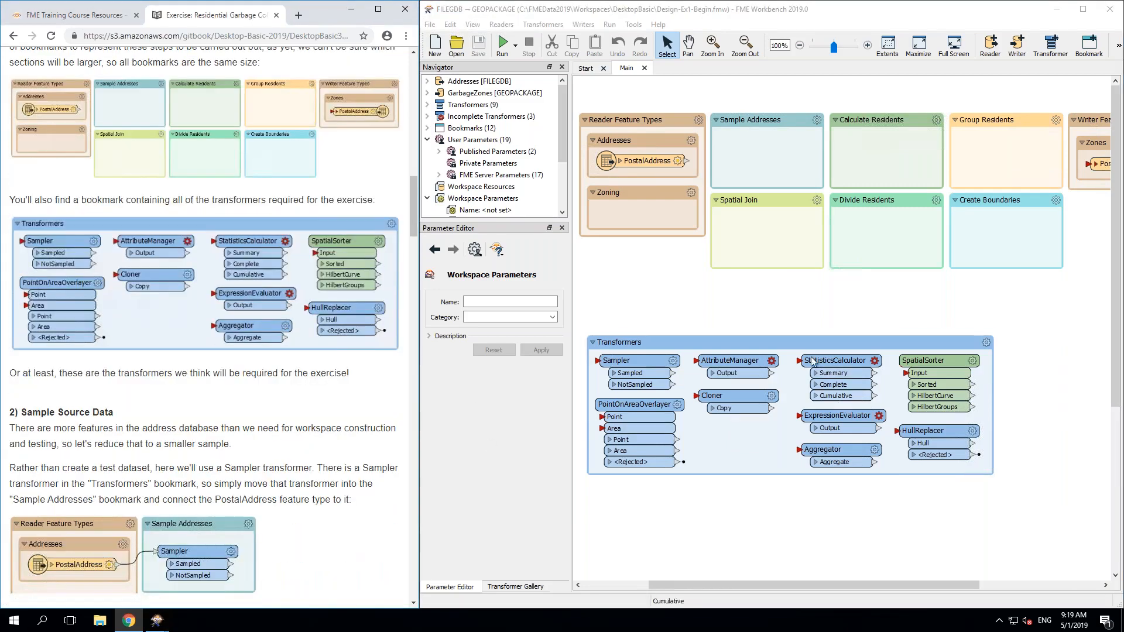
pyautogui.click(644, 349)
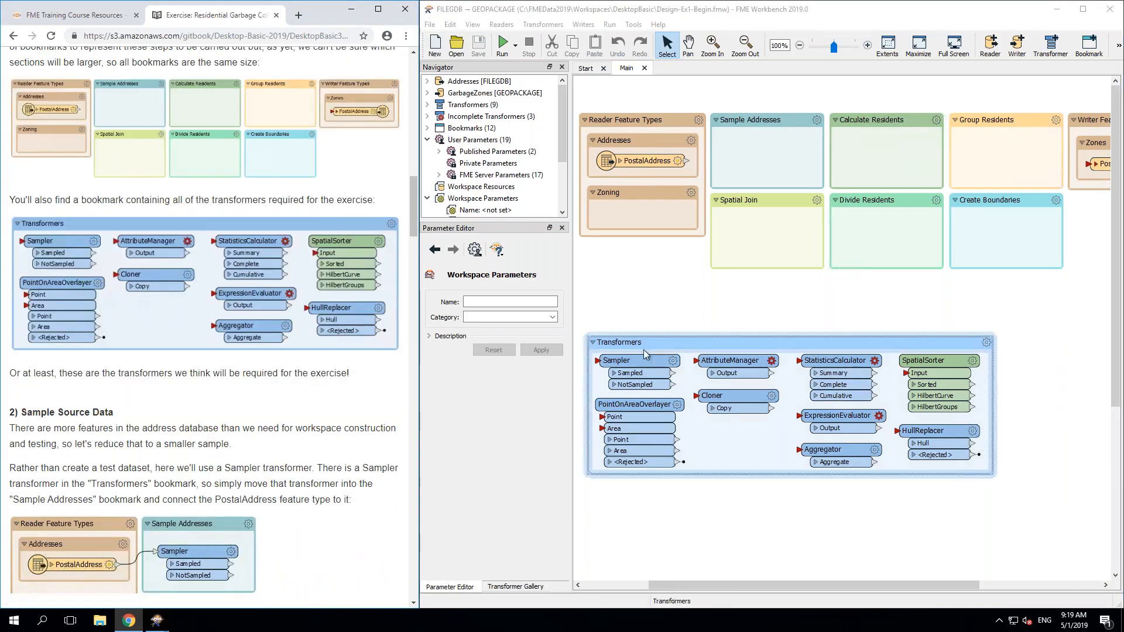
pyautogui.click(639, 406)
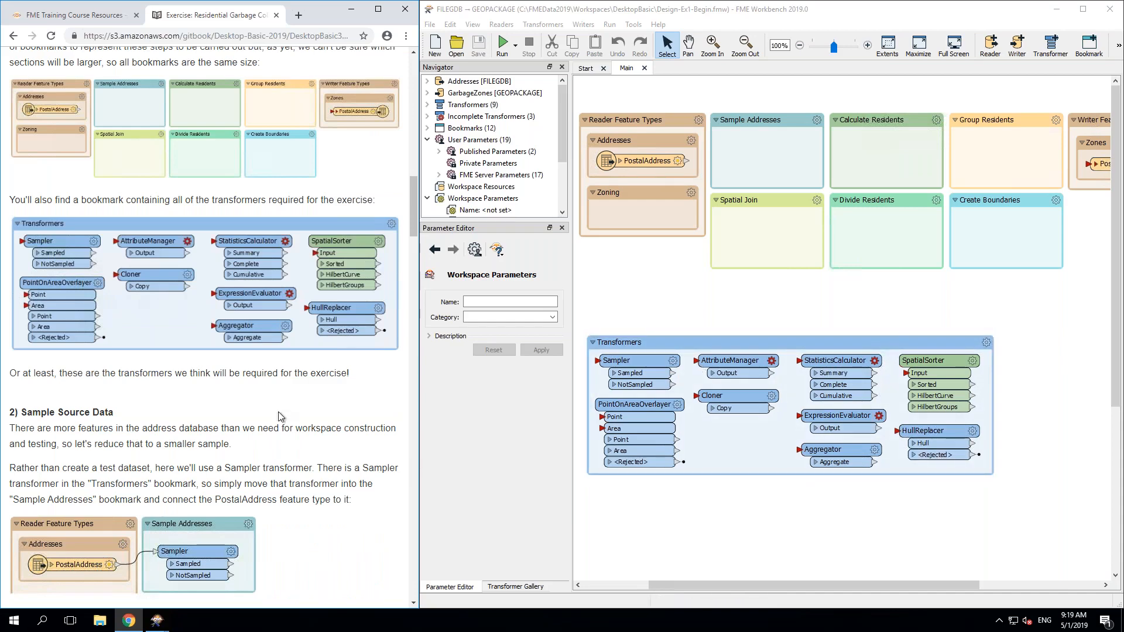
# Step: Turn off prompting for user parameters and run the workspace up to the Sampler in the Sample Addresses bookmark
pyautogui.scroll(-3, 279, 416)
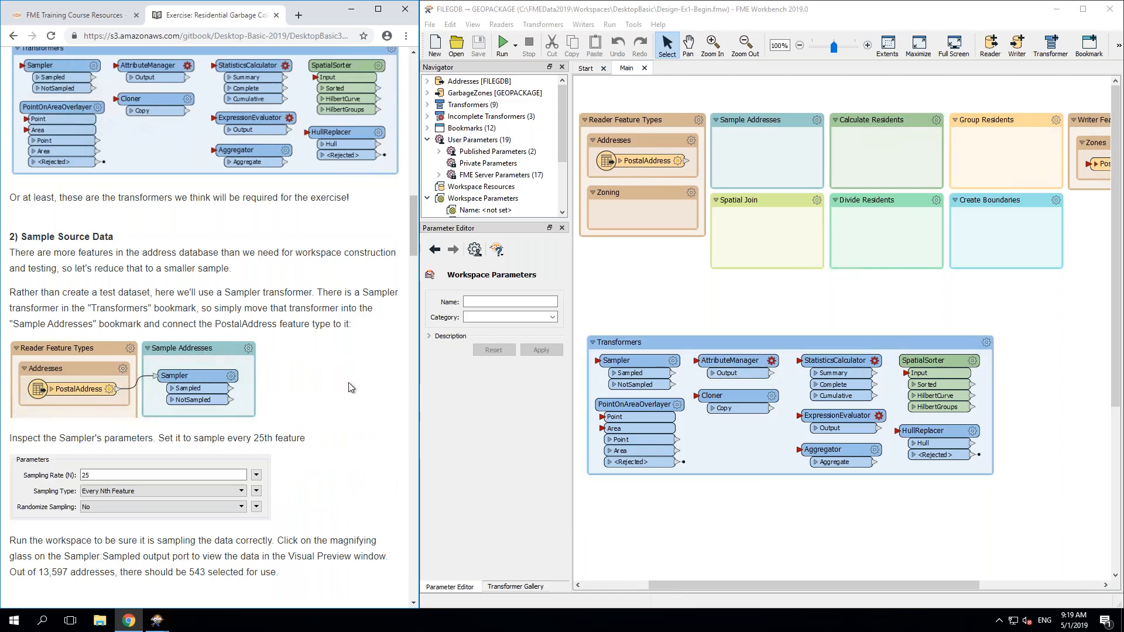
pyautogui.scroll(-2, 349, 383)
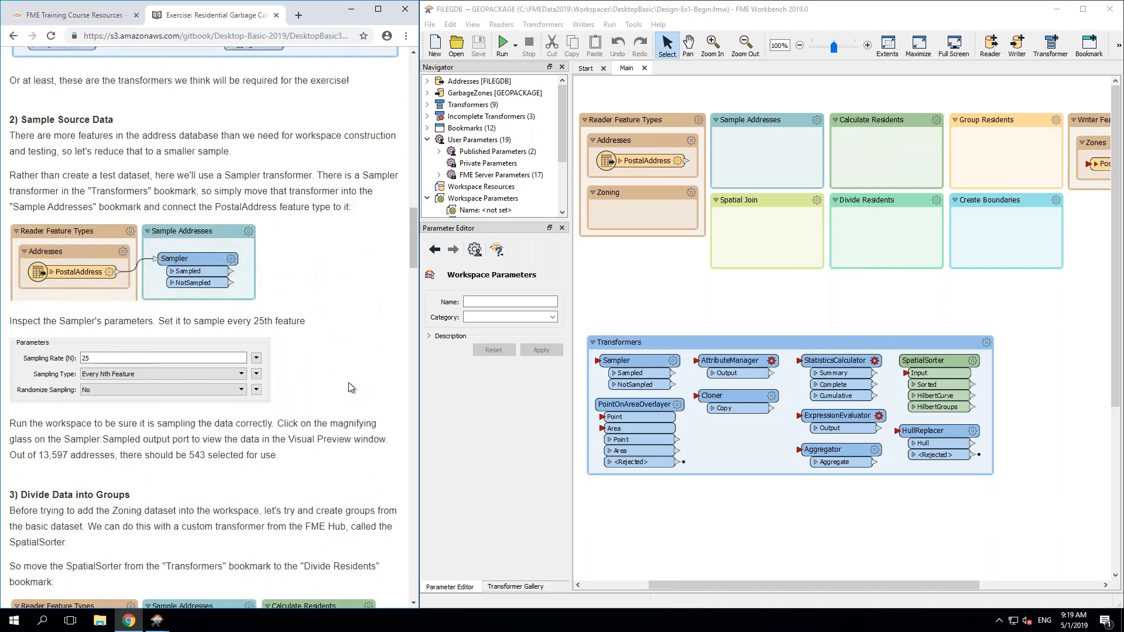
pyautogui.scroll(1, 348, 386)
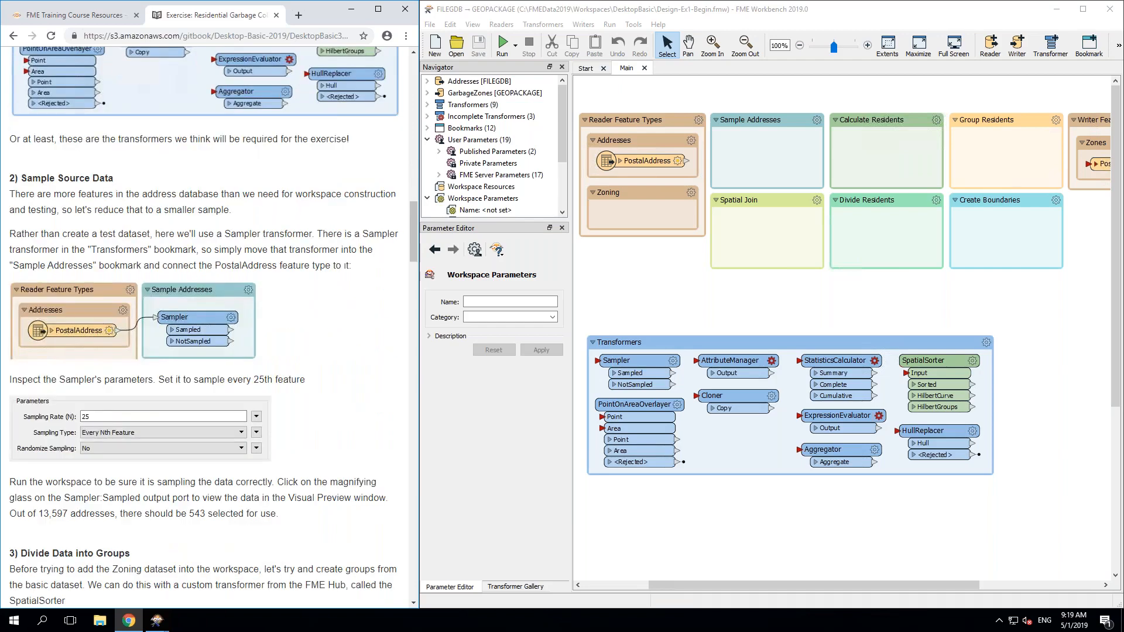
pyautogui.click(516, 45)
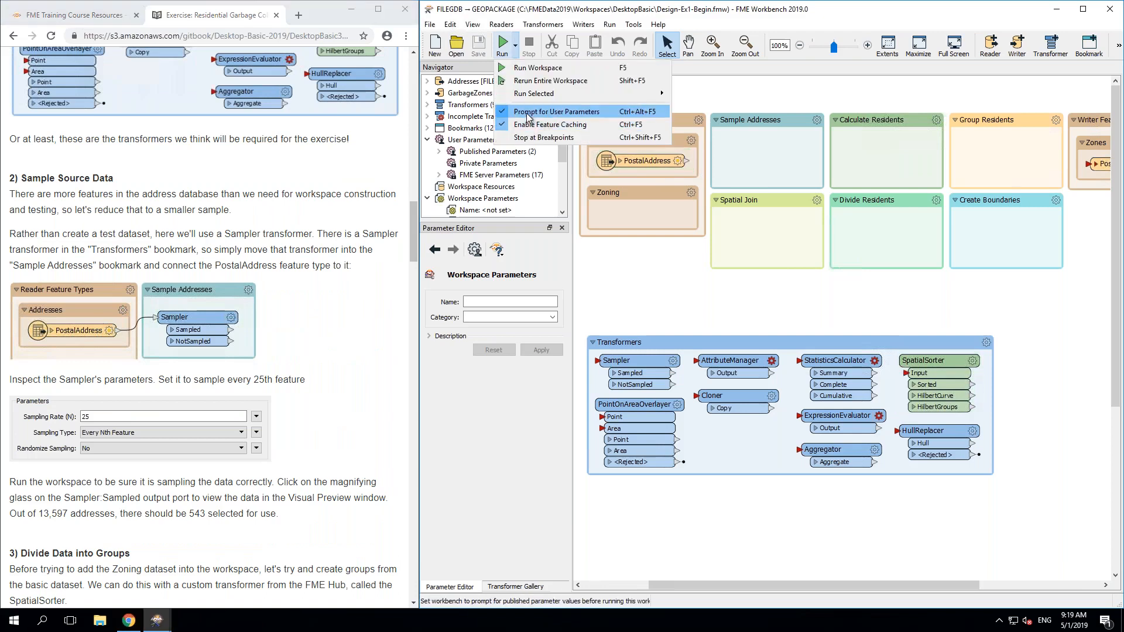
pyautogui.click(528, 112)
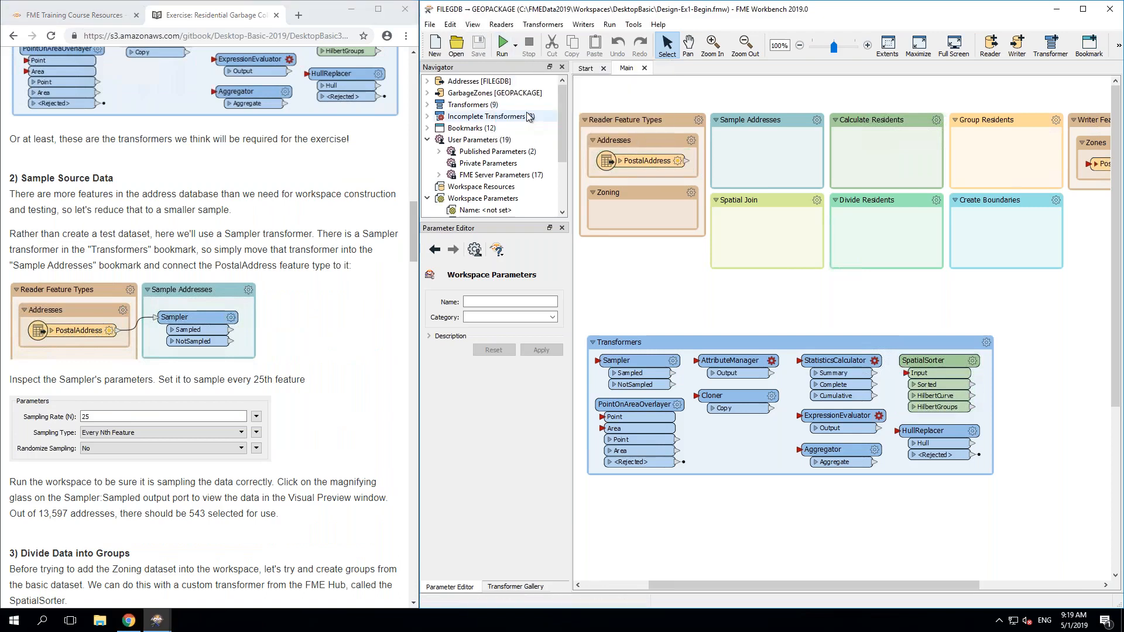
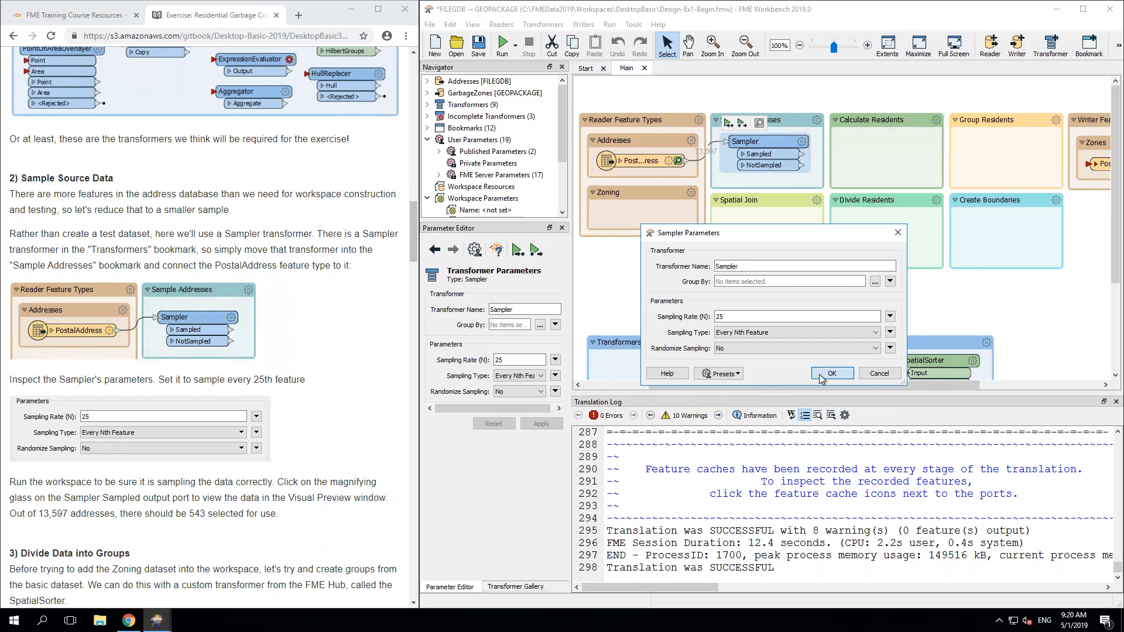
pyautogui.click(729, 124)
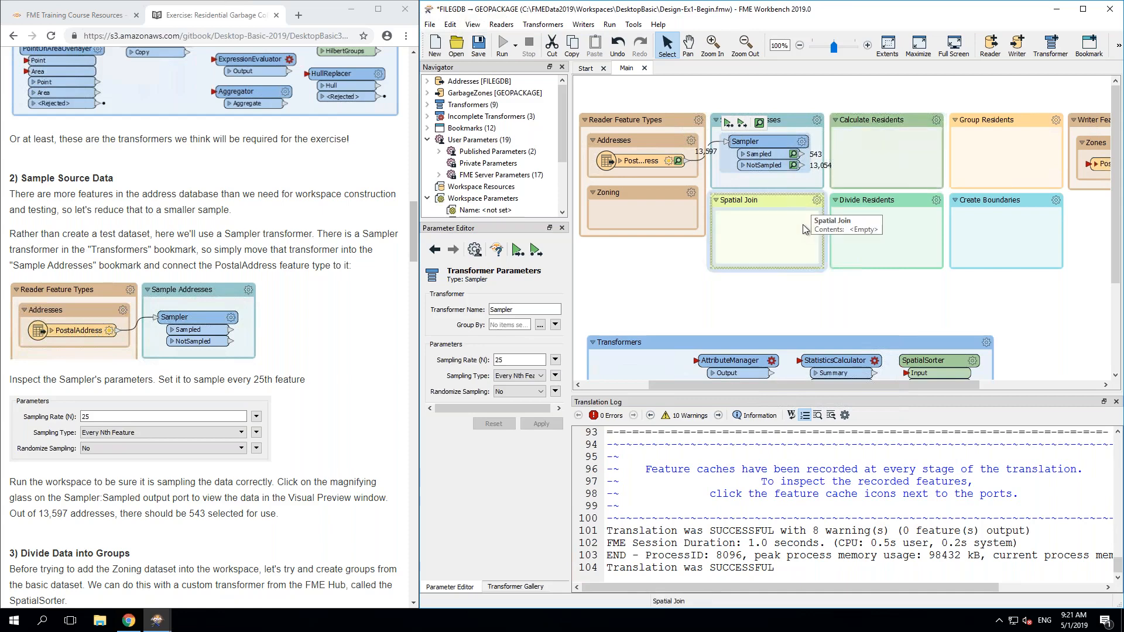
# Step: Move the SpatialSorter into the Divide Residents bookmark, extended downward to fit it, and check the transformer's parameters
pyautogui.click(189, 490)
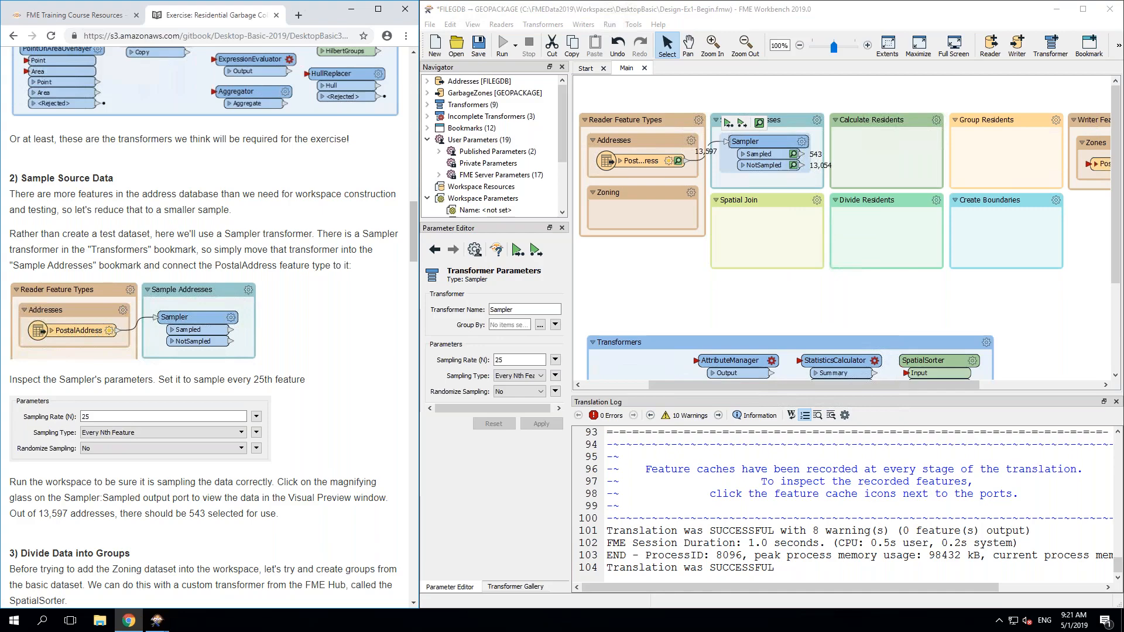
pyautogui.scroll(-4, 205, 328)
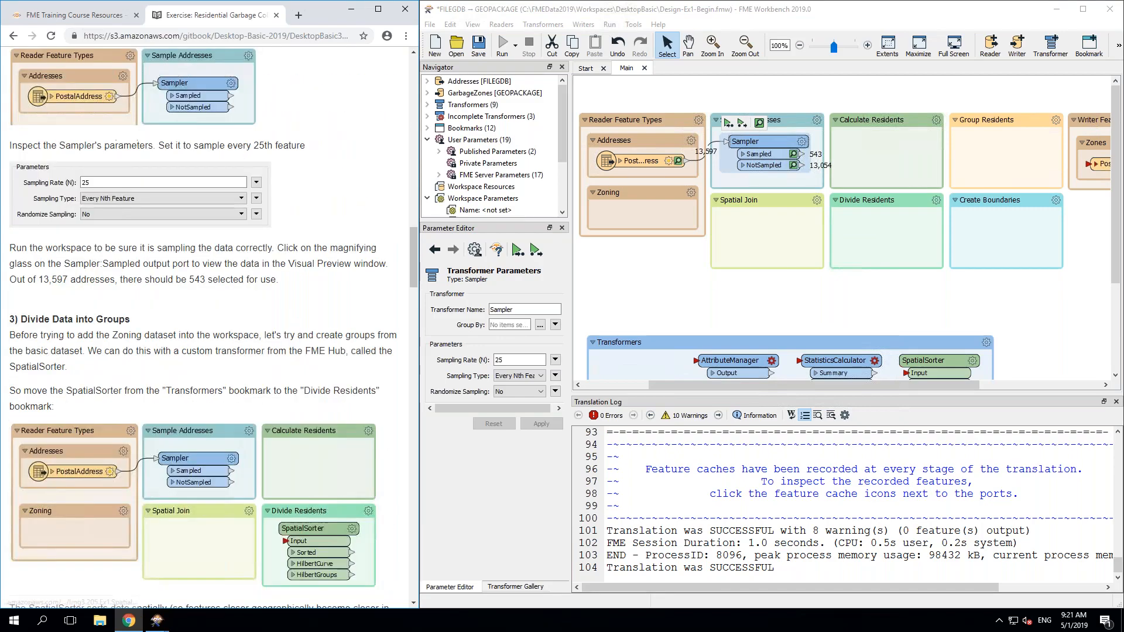
pyautogui.scroll(-4, 204, 328)
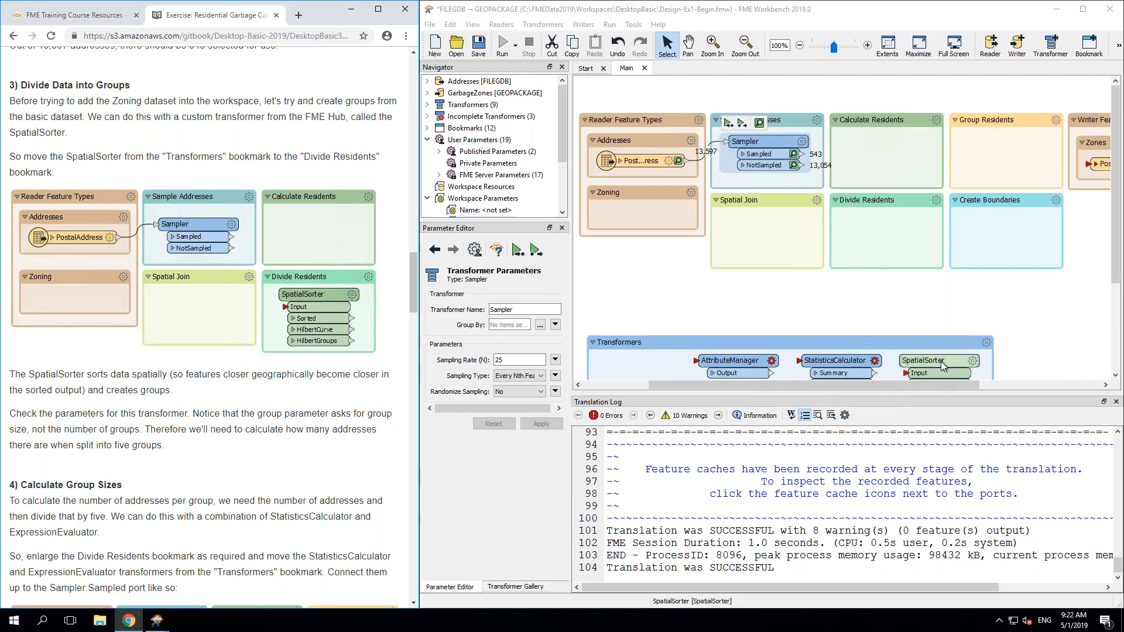
pyautogui.moveTo(941, 362); pyautogui.dragTo(889, 221)
pyautogui.moveTo(936, 269); pyautogui.dragTo(934, 287)
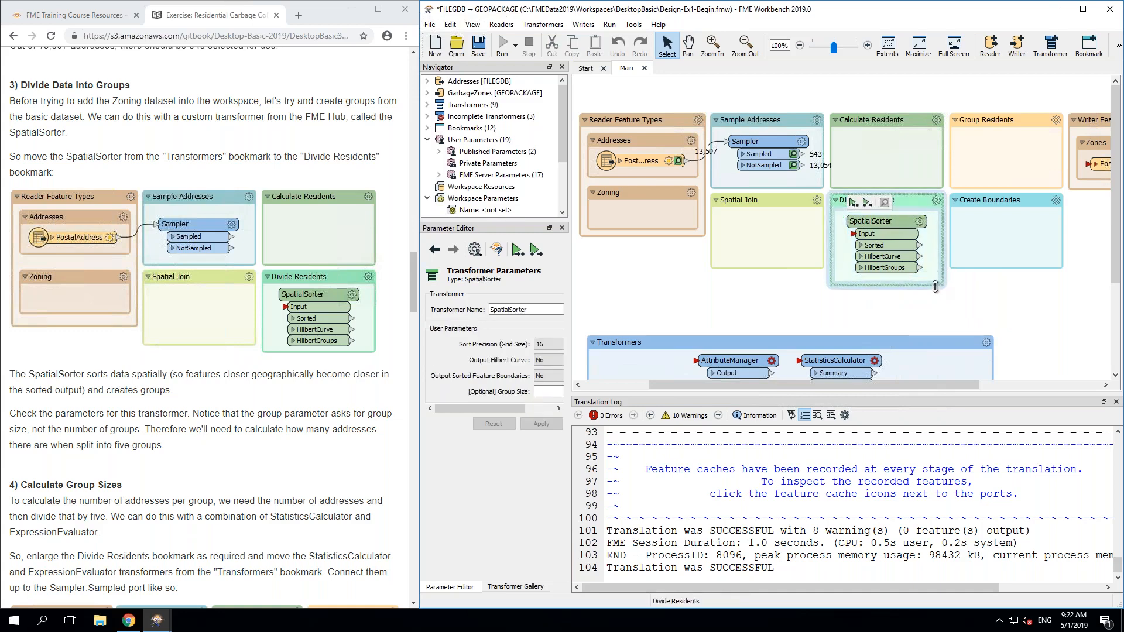
pyautogui.click(809, 318)
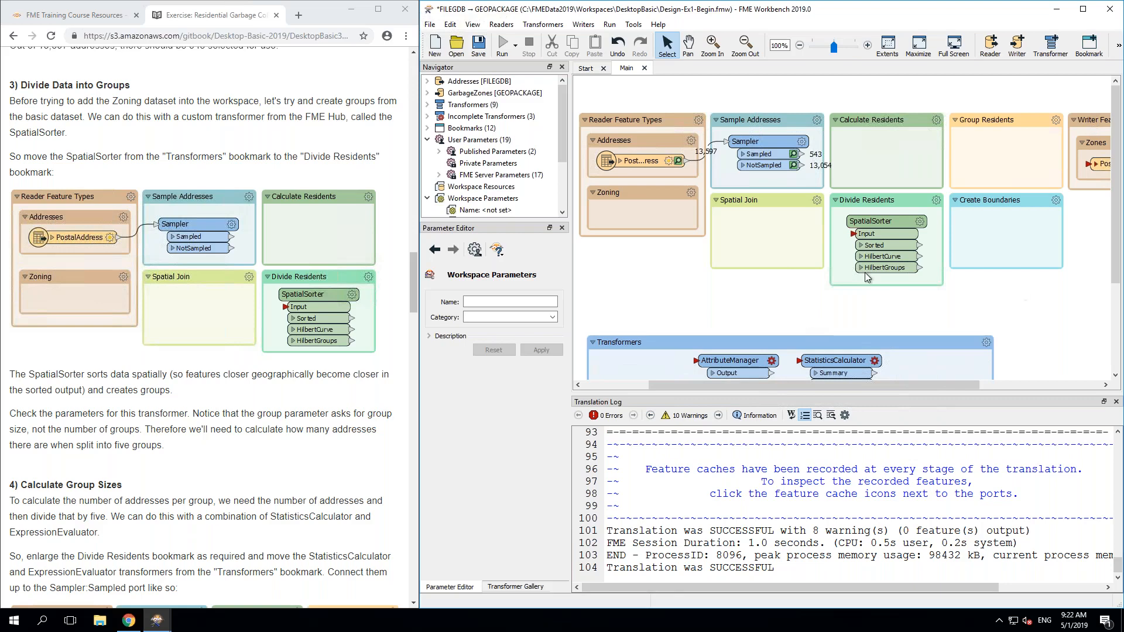
pyautogui.click(921, 223)
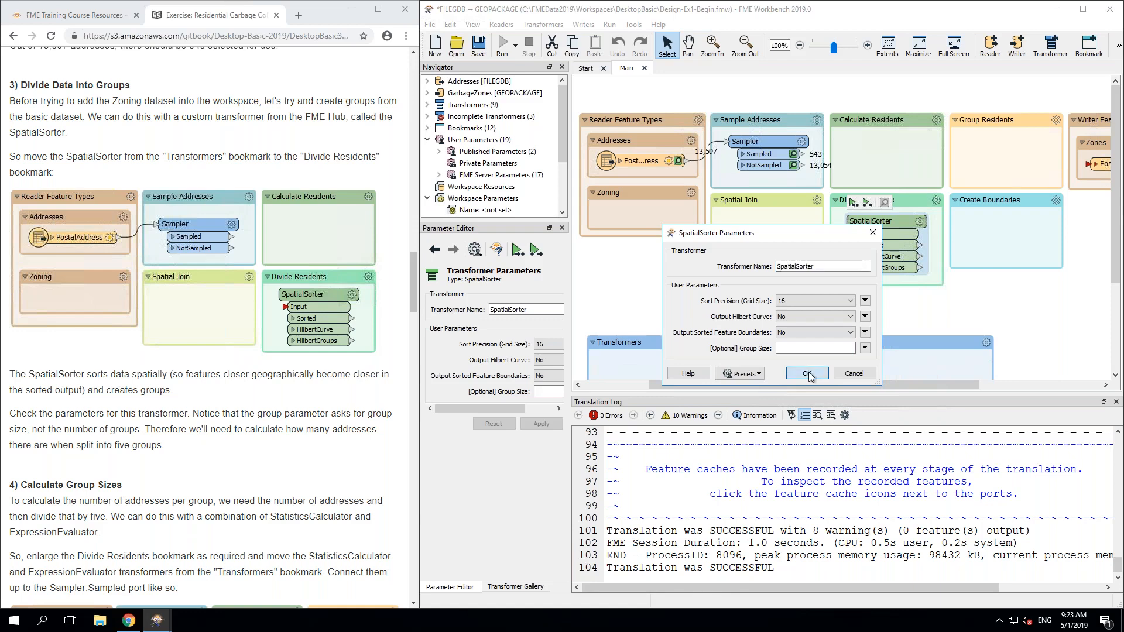
pyautogui.click(807, 373)
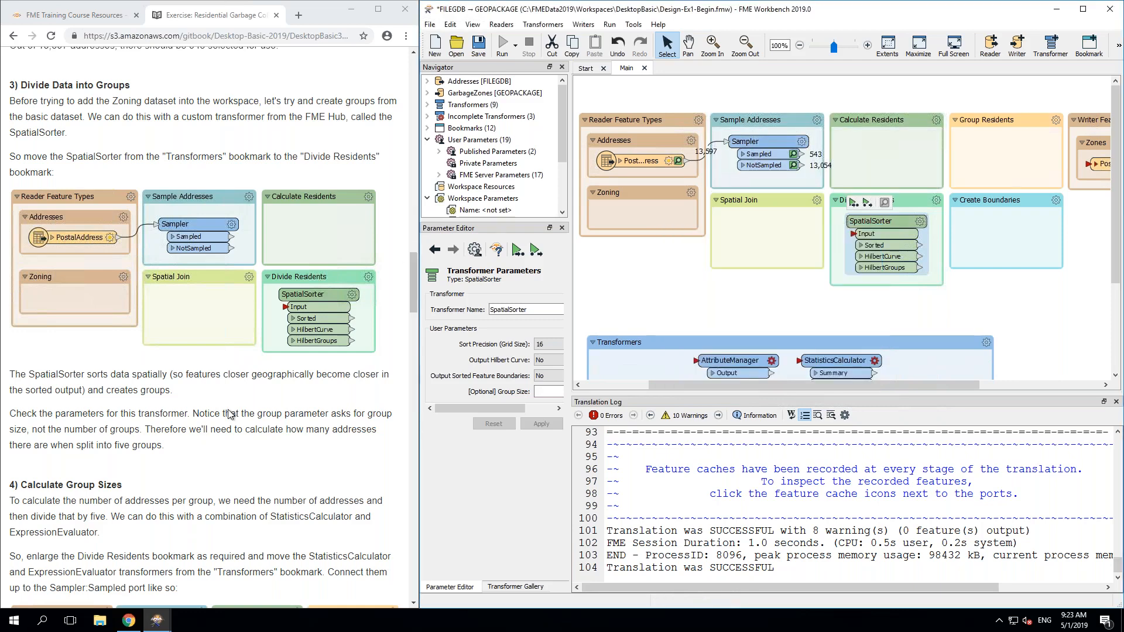
# Step: Following the manual's Calculate Group Sizes section, shift the Create Boundaries bookmark right and enlarge the Divide Residents bookmark to the right and downward
pyautogui.scroll(-5, 230, 413)
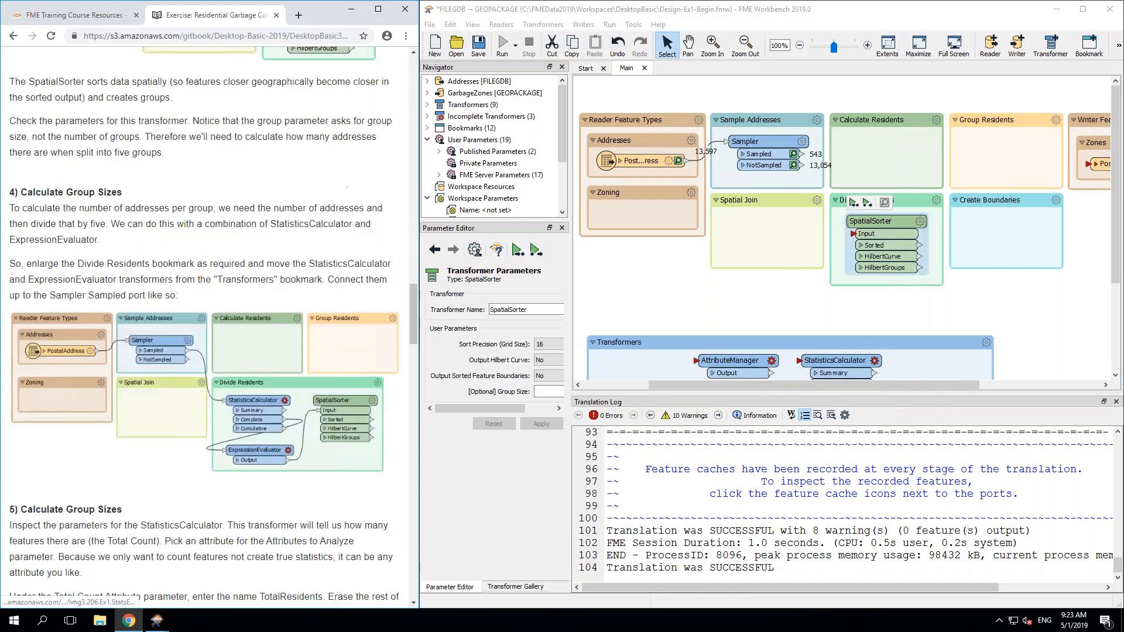
pyautogui.scroll(-2, 279, 423)
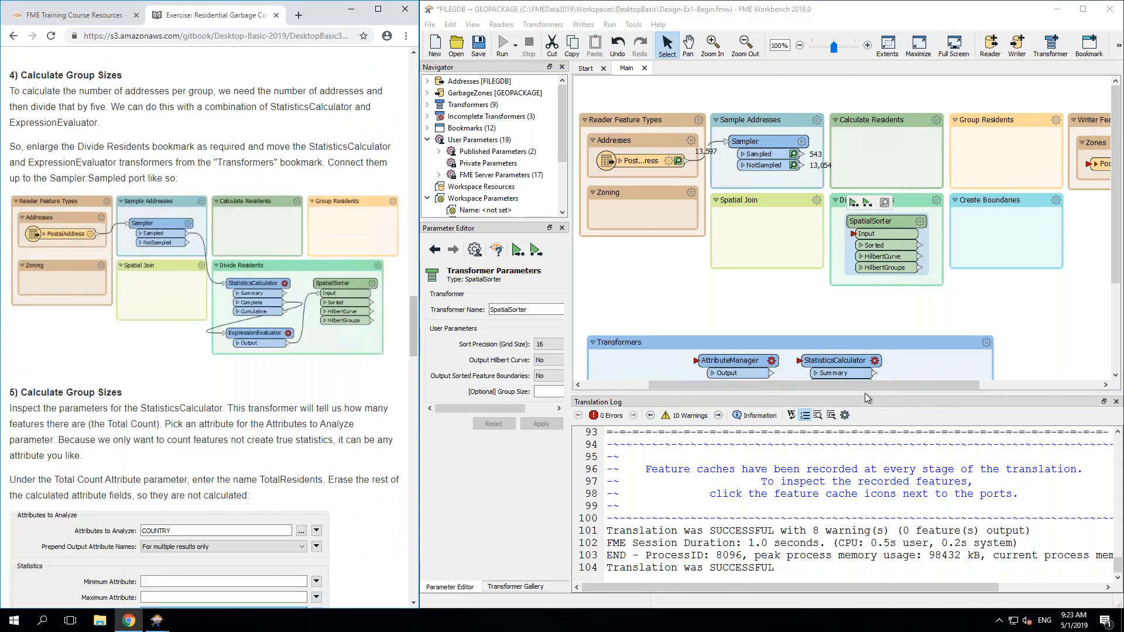
pyautogui.moveTo(865, 393); pyautogui.dragTo(854, 480)
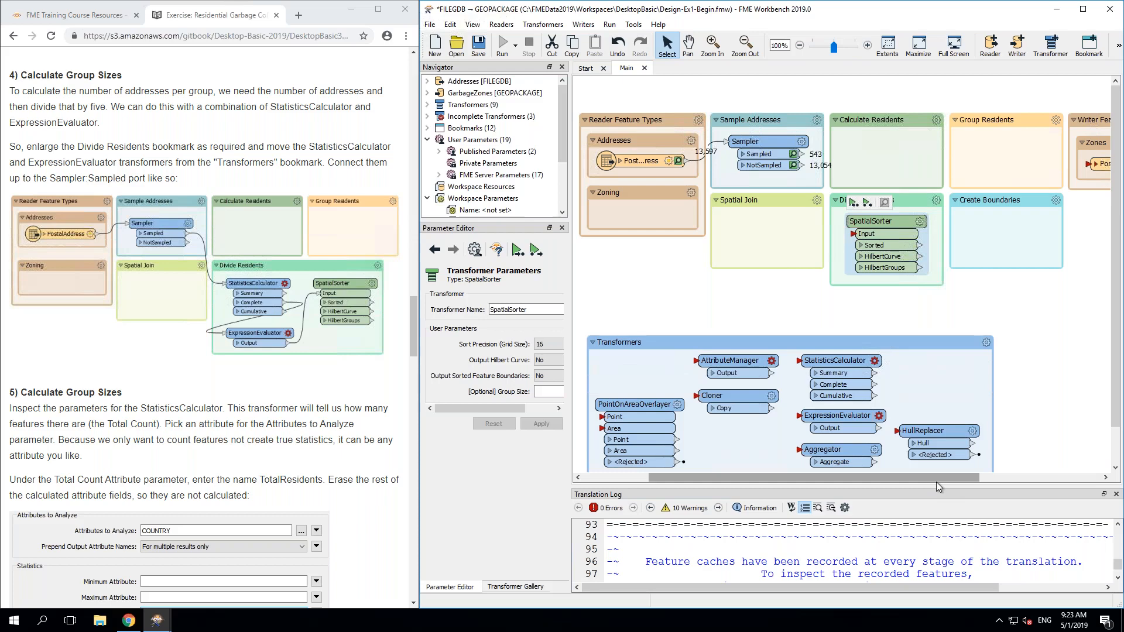
pyautogui.moveTo(983, 201); pyautogui.dragTo(1097, 206)
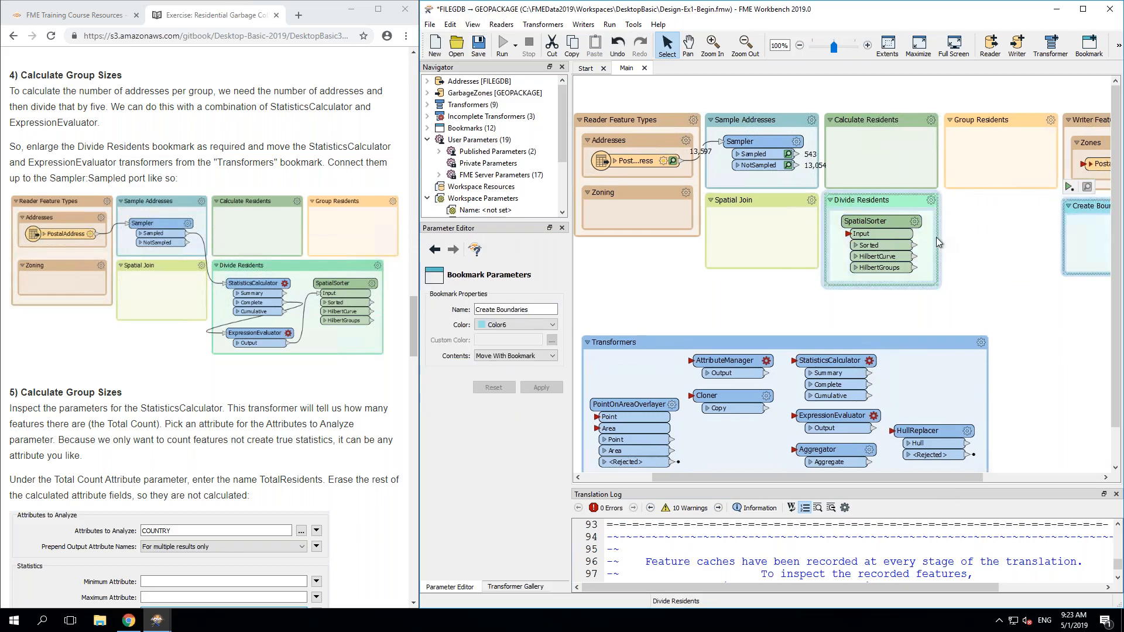
pyautogui.moveTo(939, 239); pyautogui.dragTo(1063, 229)
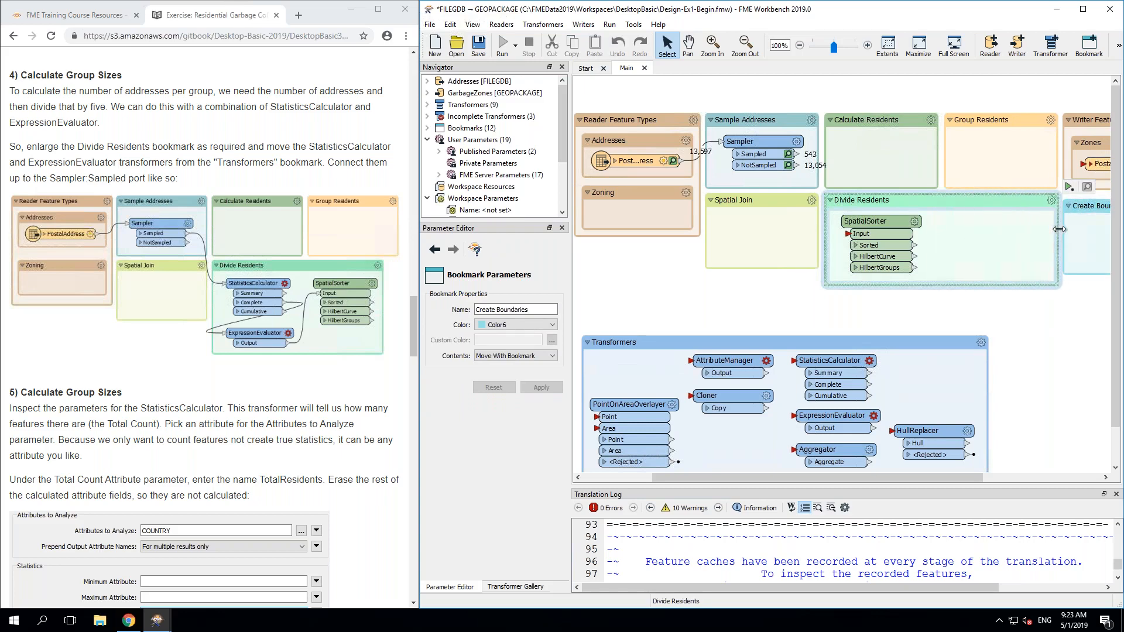
pyautogui.click(992, 275)
pyautogui.moveTo(970, 285); pyautogui.dragTo(970, 332)
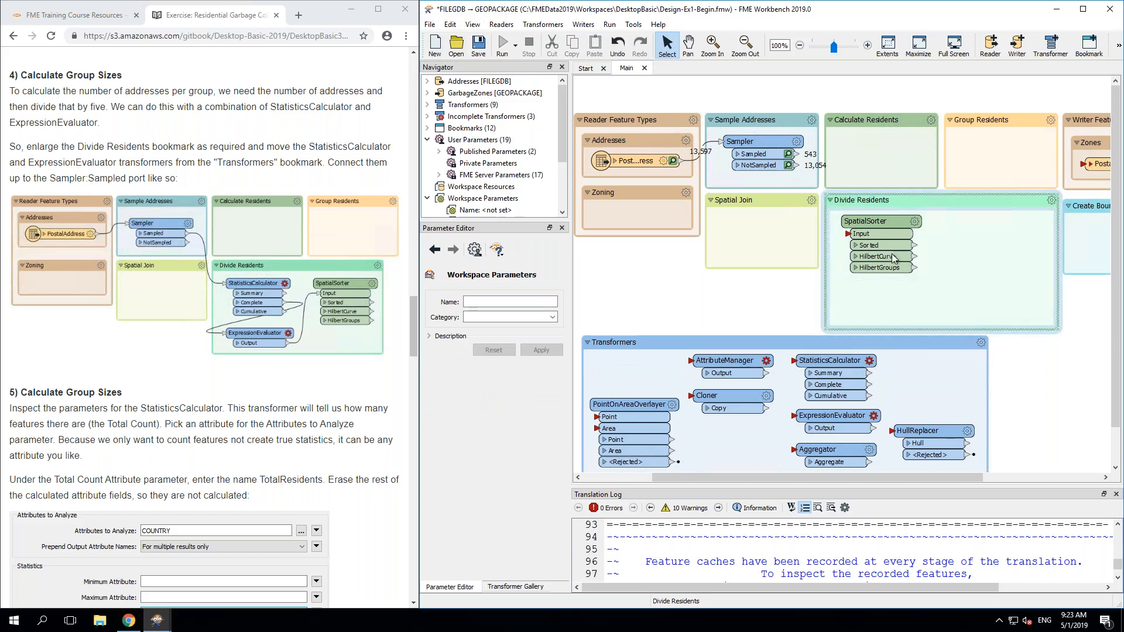
# Step: Shift the SpatialSorter right within Divide Residents and place the StatisticsCalculator and ExpressionEvaluator, one above the other, beside it
pyautogui.moveTo(882, 231); pyautogui.dragTo(1009, 222)
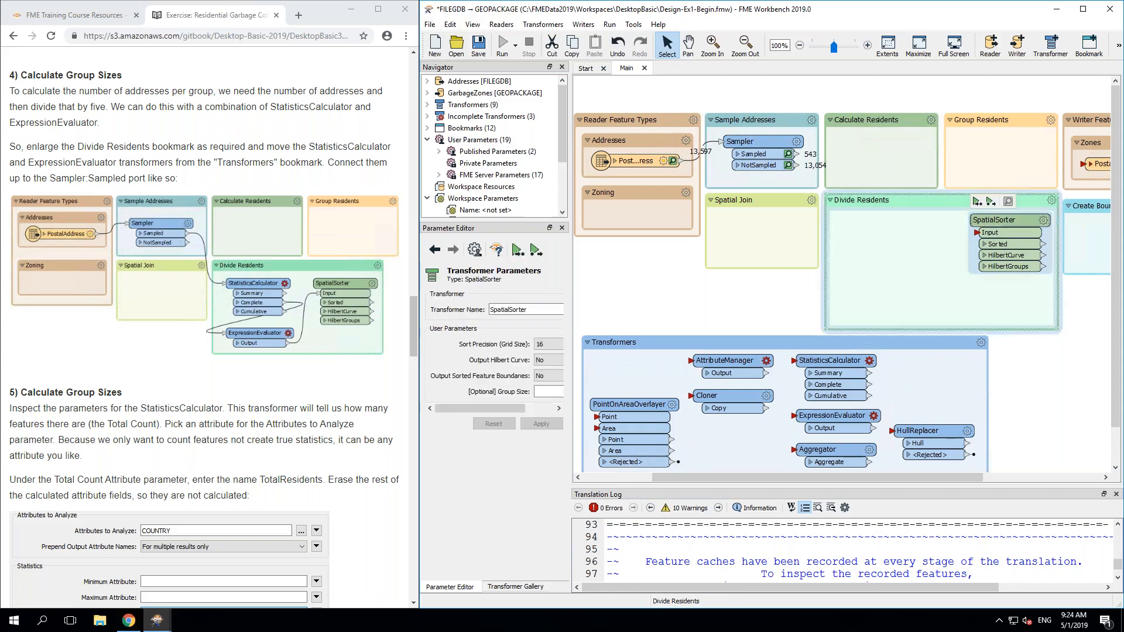
pyautogui.moveTo(817, 364); pyautogui.dragTo(871, 222)
pyautogui.moveTo(837, 420); pyautogui.dragTo(898, 285)
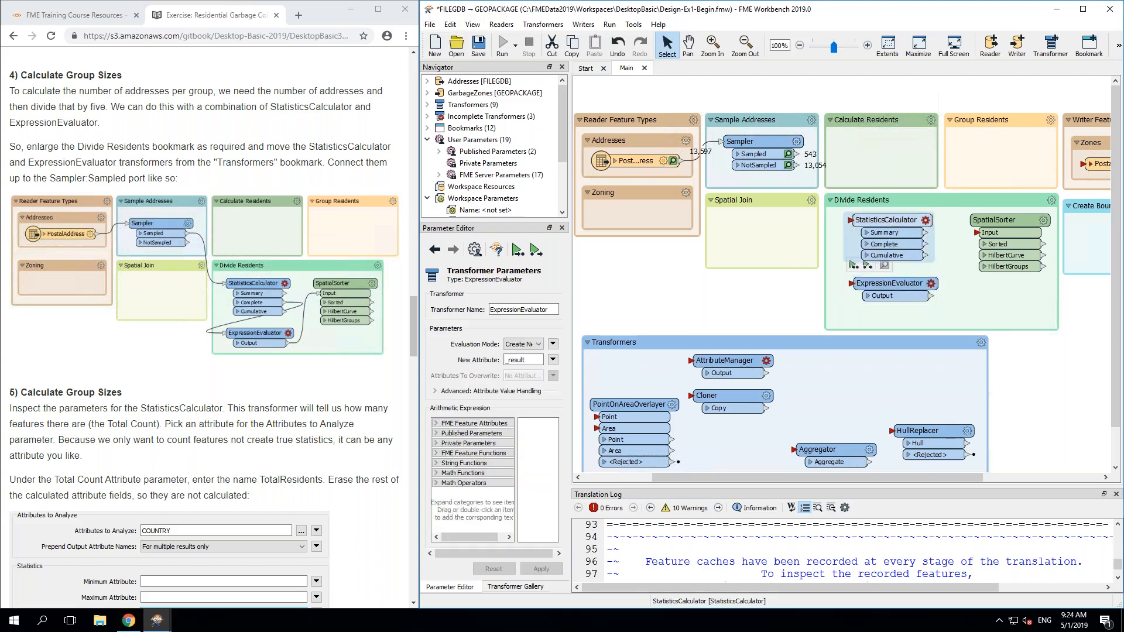
pyautogui.click(891, 221)
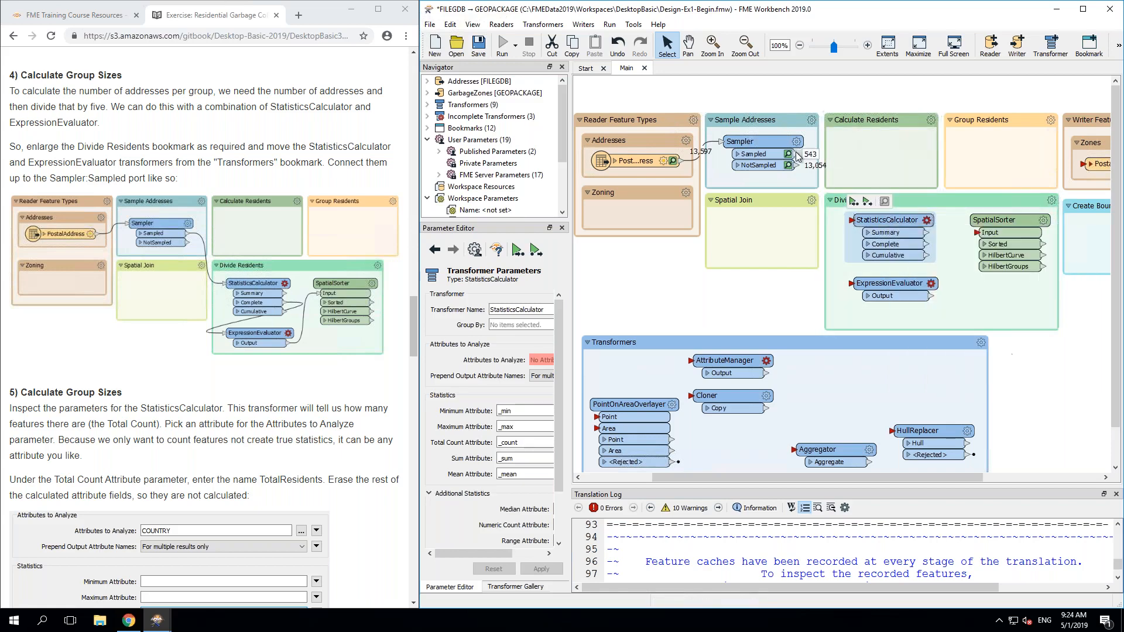
# Step: Connect Sampler's Sampled port to StatisticsCalculator, its Complete port to ExpressionEvaluator, and ExpressionEvaluator's Output to SpatialSorter's Input
pyautogui.moveTo(796, 155); pyautogui.dragTo(856, 226)
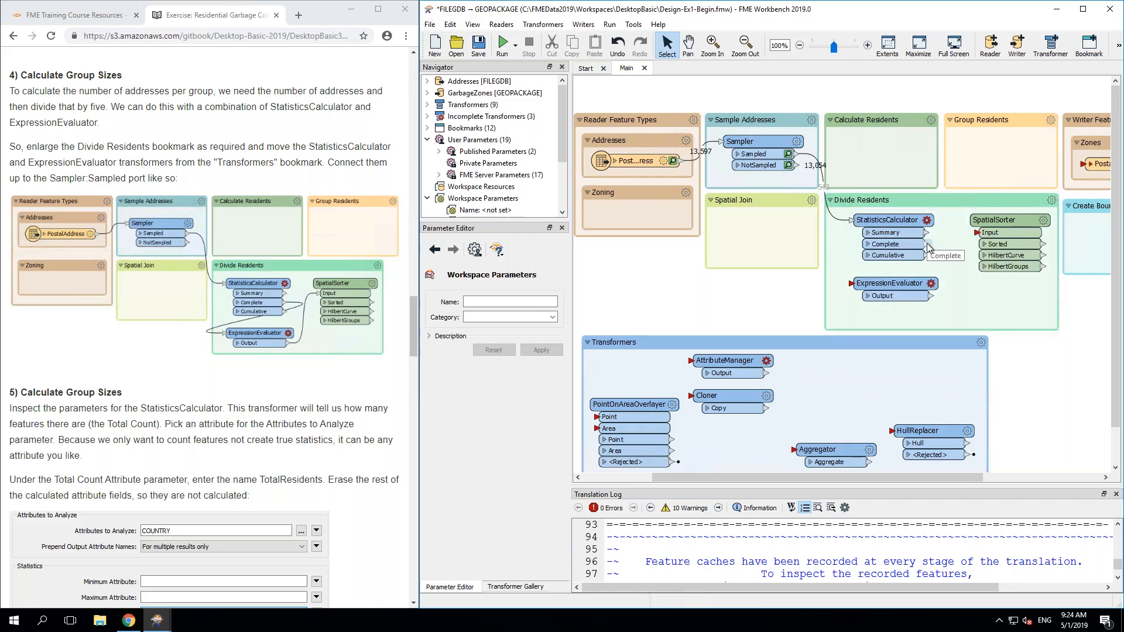
pyautogui.moveTo(926, 244); pyautogui.dragTo(842, 286)
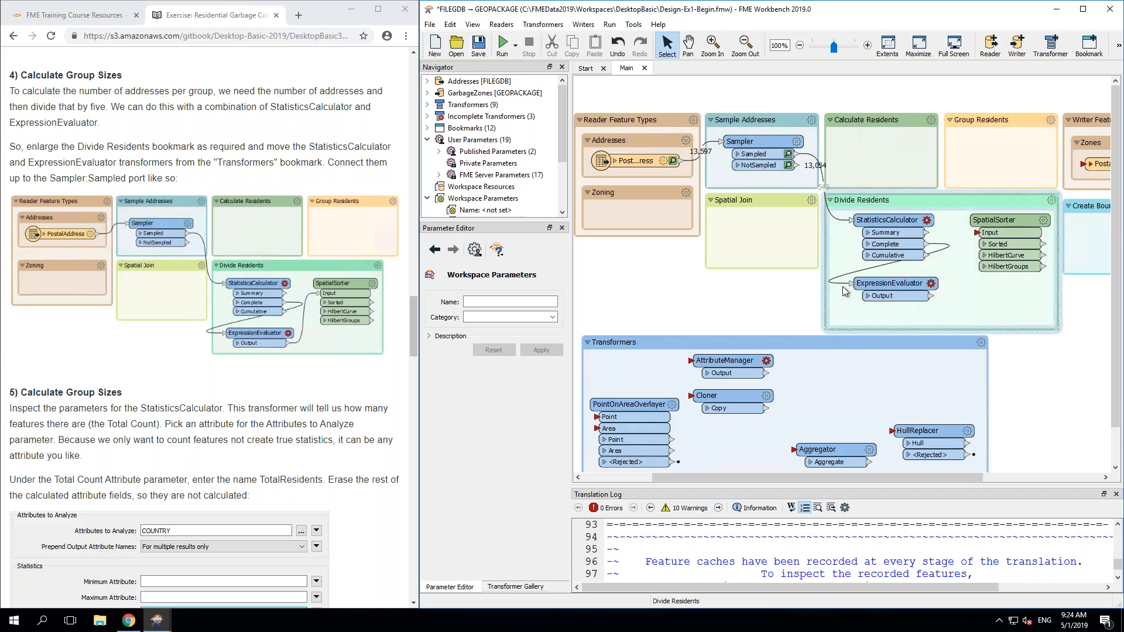
pyautogui.moveTo(932, 296); pyautogui.dragTo(976, 232)
pyautogui.click(950, 346)
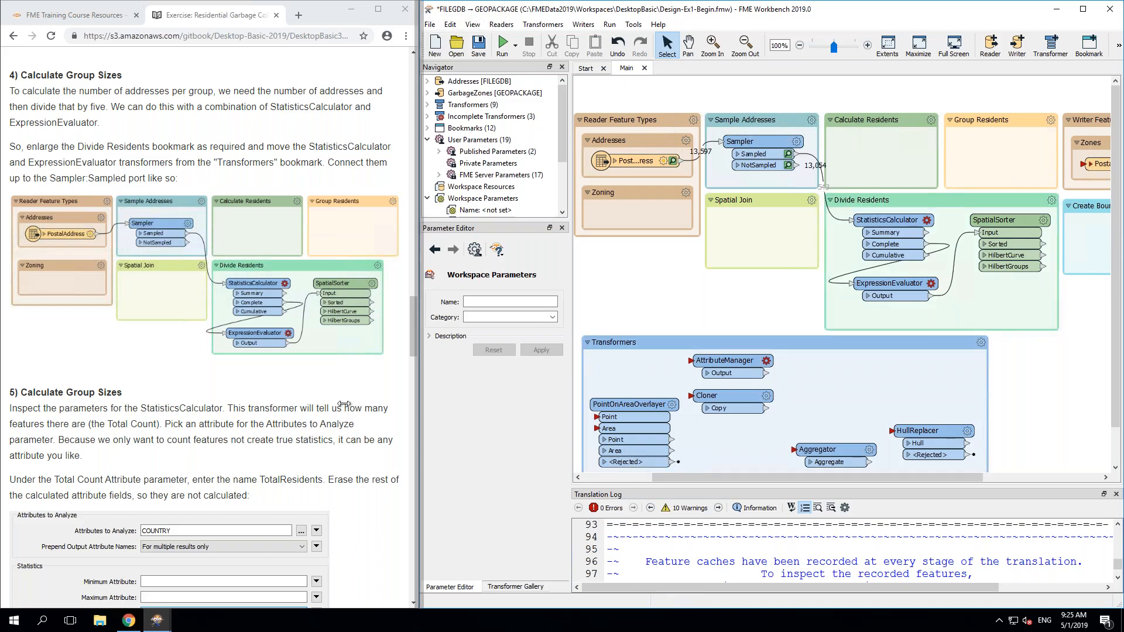
# Step: Choose COUNTRY as the attribute to analyze in the StatisticsCalculator parameters, as in the manual's section 5
pyautogui.click(173, 422)
pyautogui.scroll(-5, 174, 422)
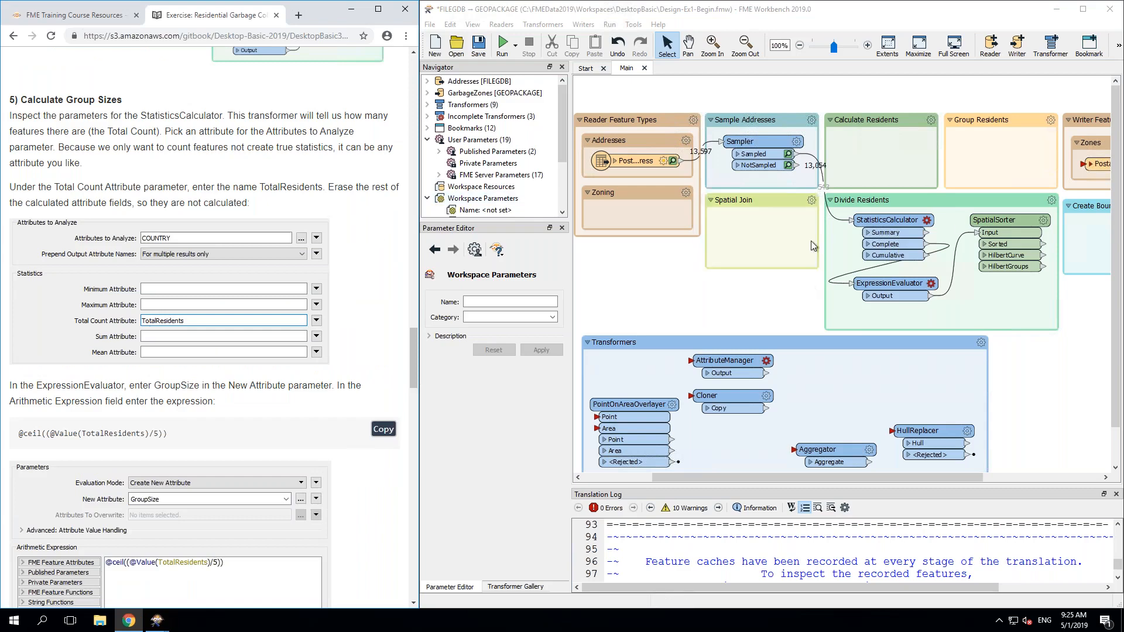
pyautogui.click(927, 221)
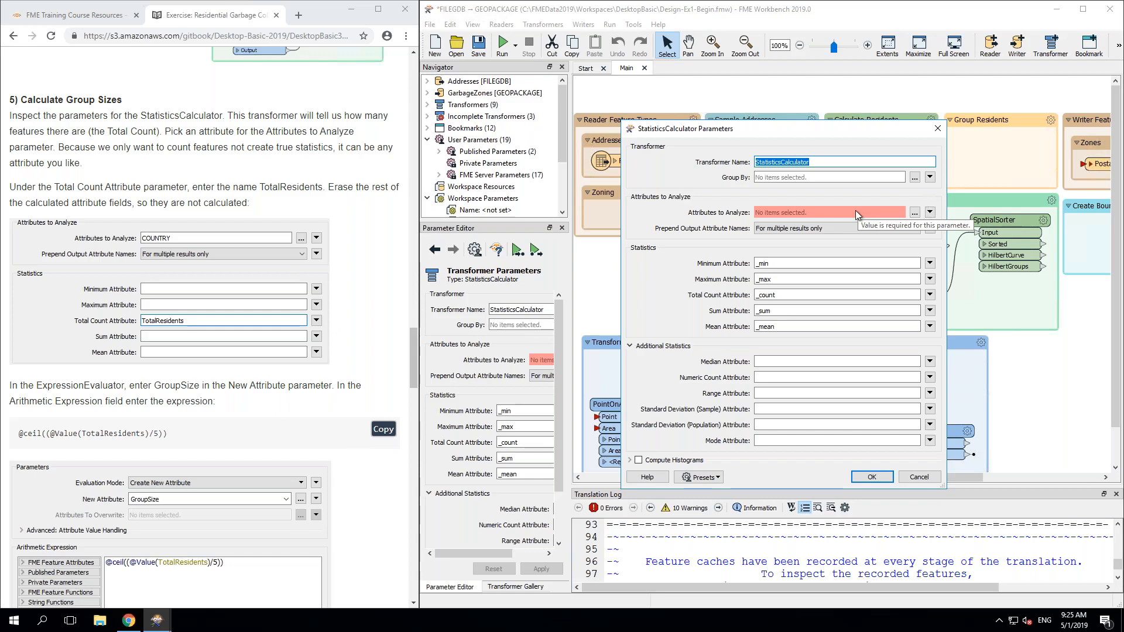
pyautogui.click(914, 213)
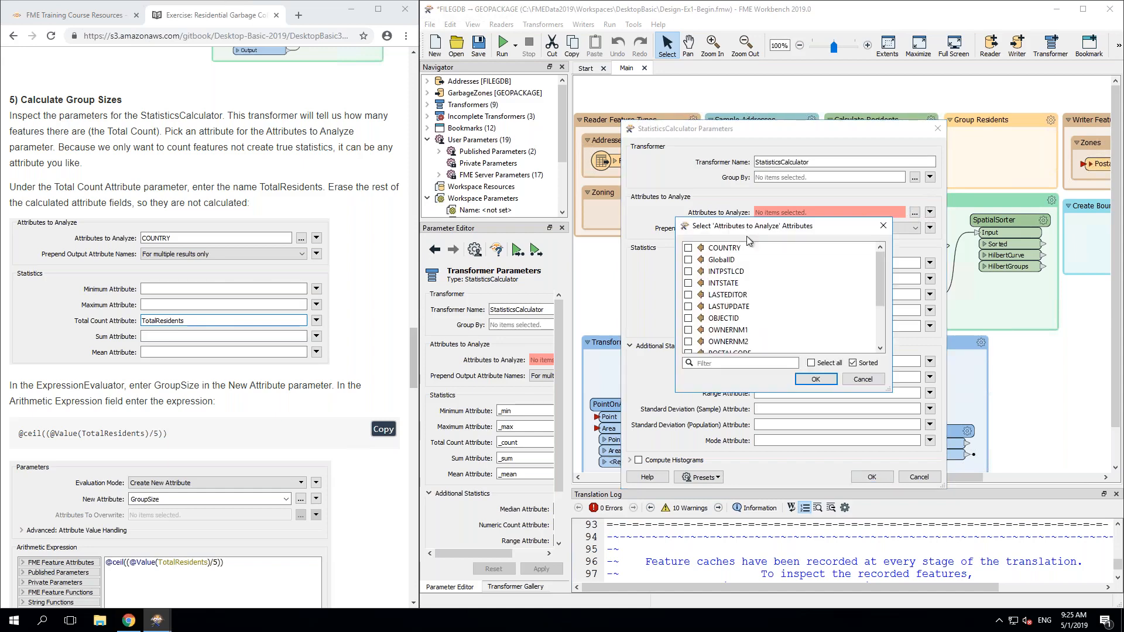
pyautogui.click(725, 252)
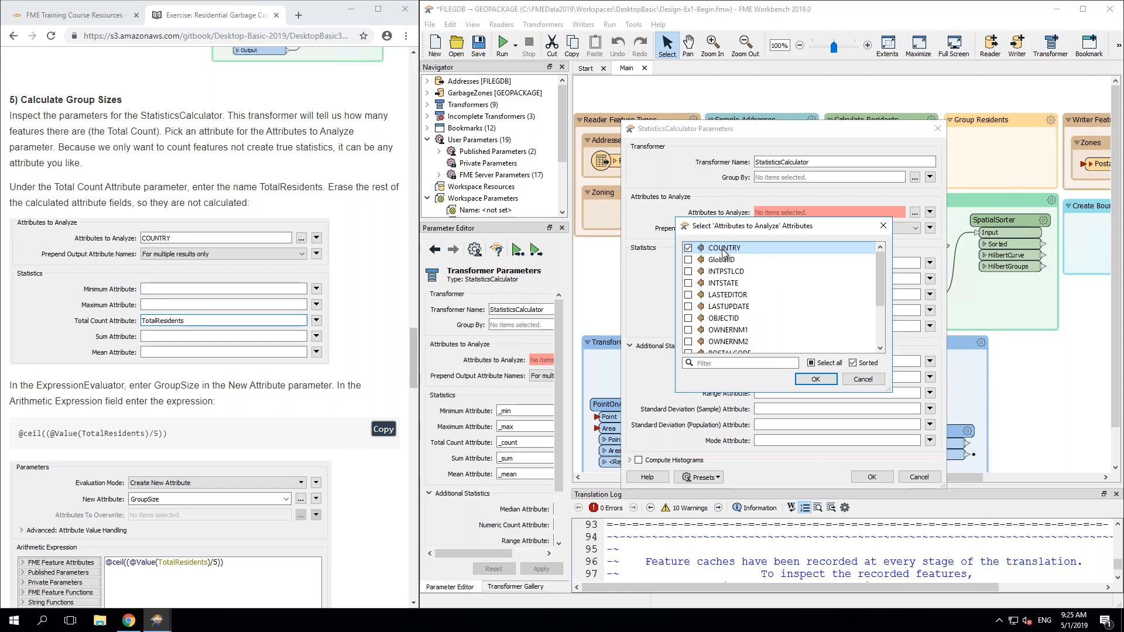
pyautogui.click(813, 374)
# Step: Clear the StatisticsCalculator's Minimum, Maximum, Sum and Mean Attribute names
pyautogui.doubleClick(779, 263)
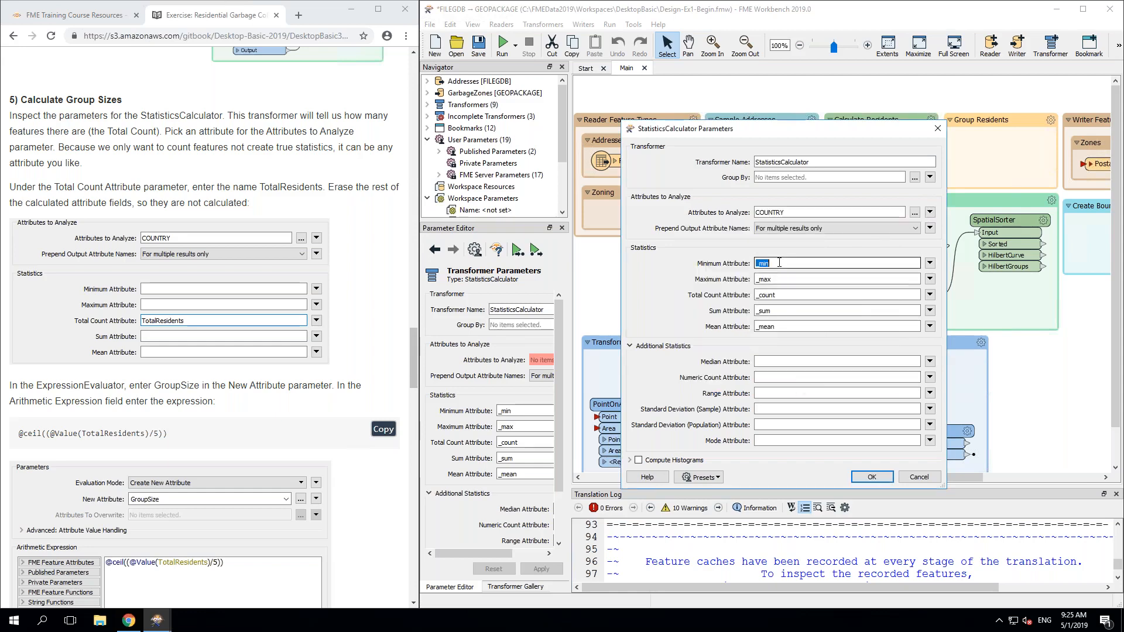
pyautogui.press('BackSpace')
pyautogui.press('Tab')
pyautogui.press('BackSpace')
pyautogui.press('Tab')
pyautogui.press('Tab')
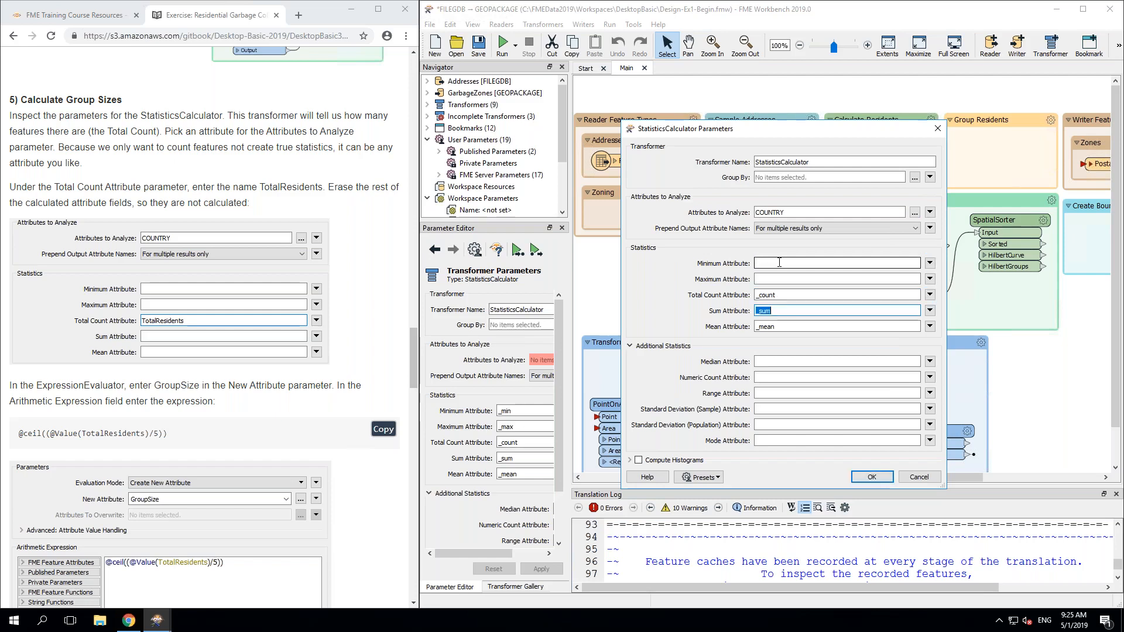
pyautogui.press('BackSpace')
pyautogui.press('Tab')
pyautogui.press('BackSpace')
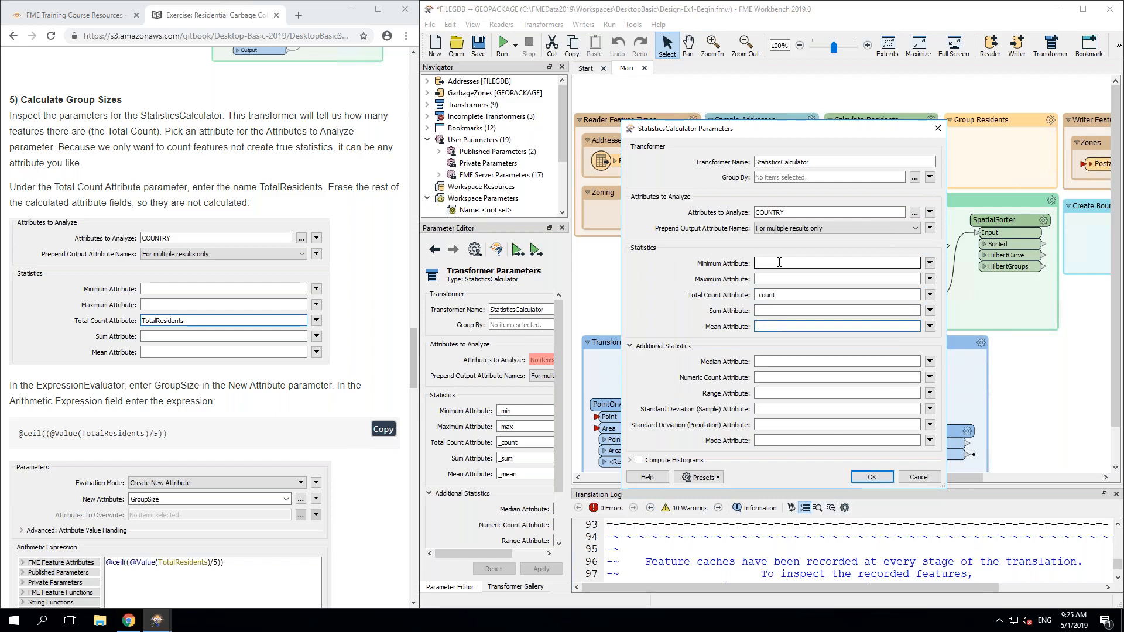
# Step: Set the StatisticsCalculator's Total Count Attribute to TotalResidents
pyautogui.doubleClick(779, 294)
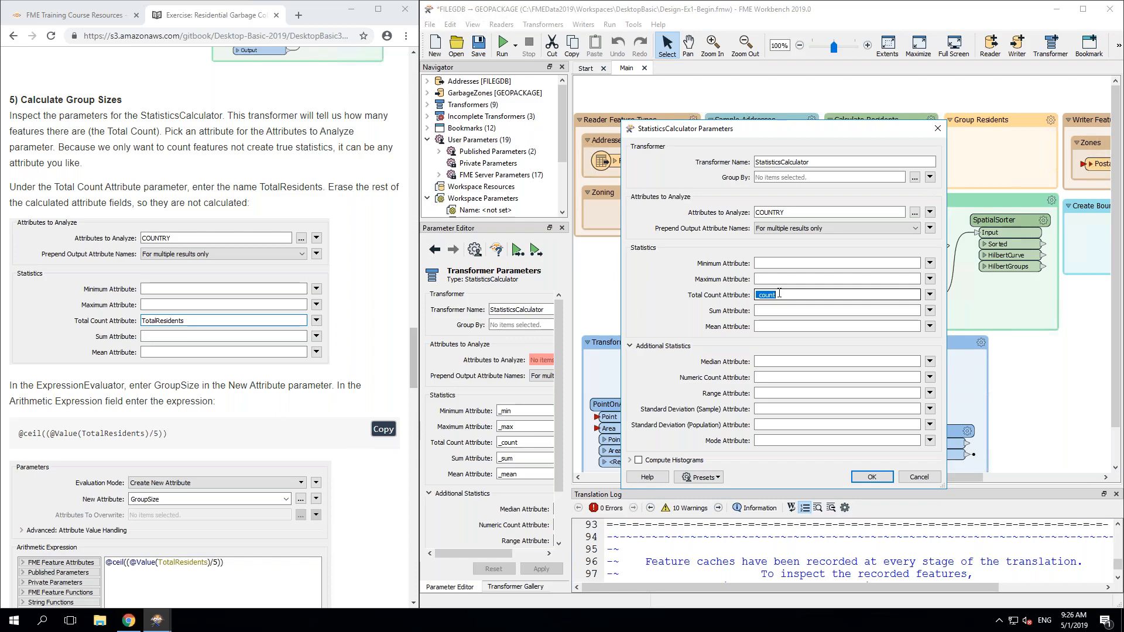
pyautogui.write('TotalResidents')
pyautogui.press('Tab')
pyautogui.press('Tab')
pyautogui.press('Tab')
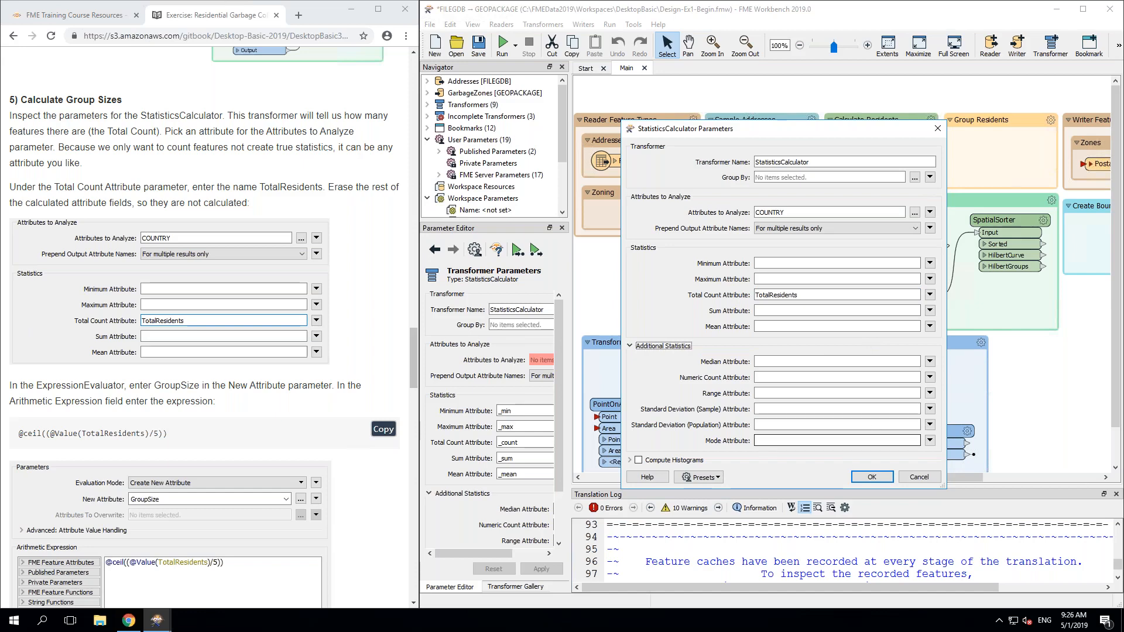
# Step: Apply the StatisticsCalculator parameters and slightly reposition the StatisticsCalculator, ExpressionEvaluator and SpatialSorter within the Divide Residents bookmark
pyautogui.click(868, 477)
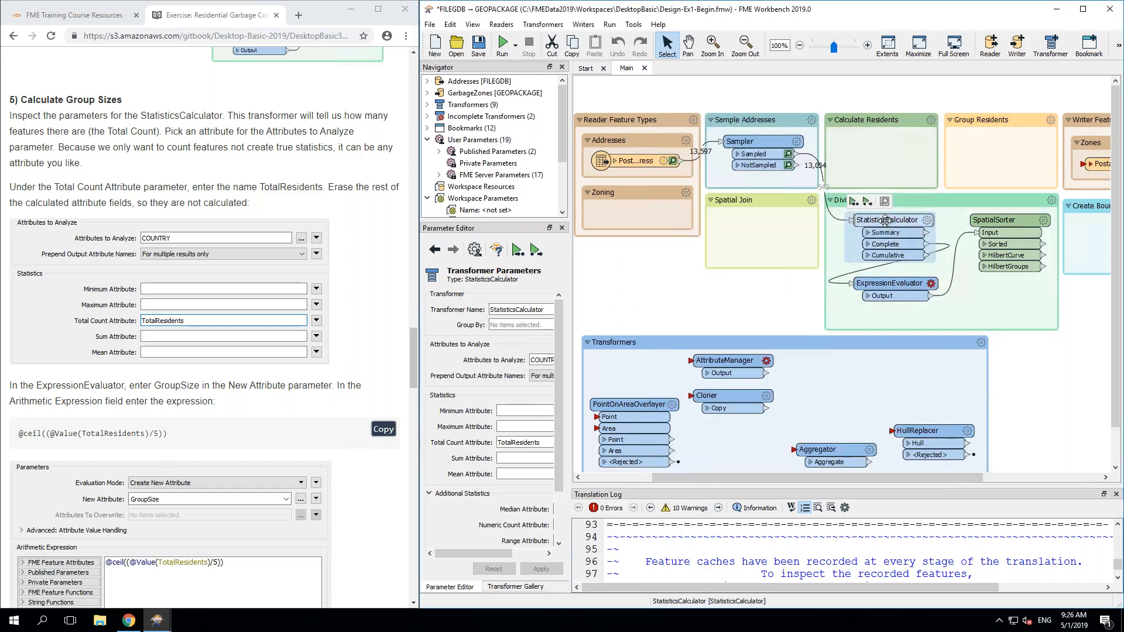
pyautogui.moveTo(889, 217); pyautogui.dragTo(886, 223)
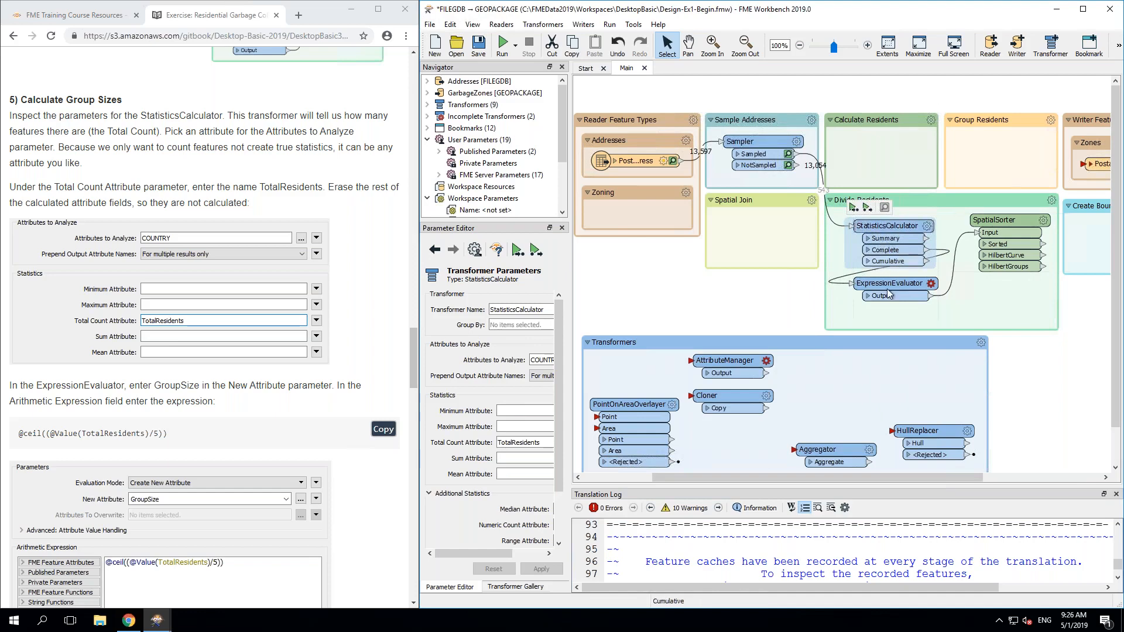
pyautogui.moveTo(888, 284); pyautogui.dragTo(884, 288)
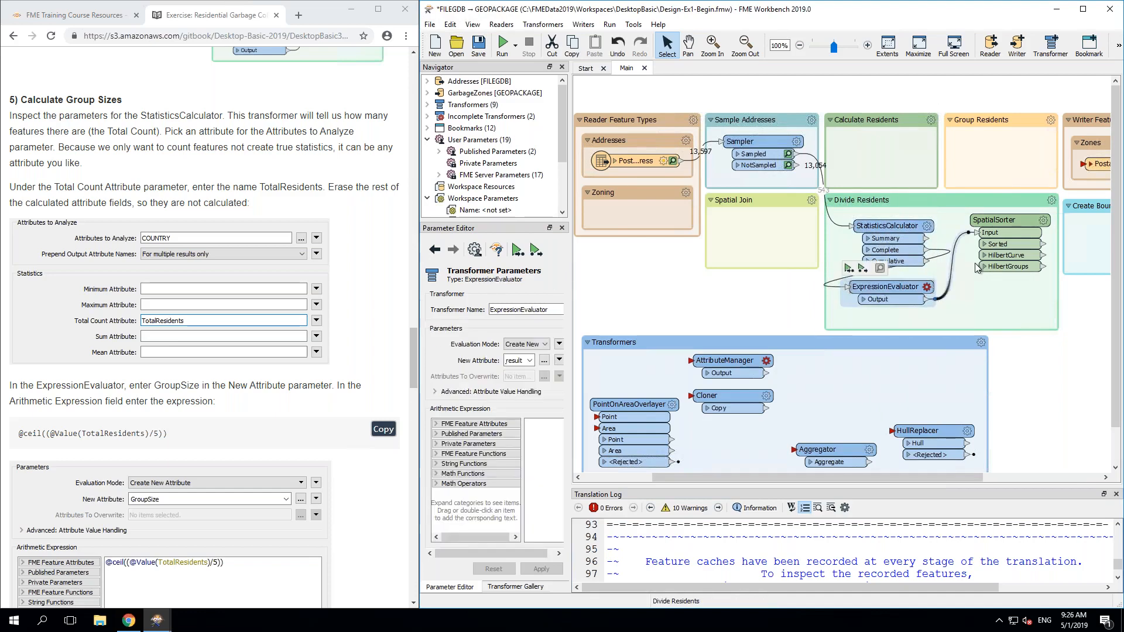
pyautogui.moveTo(995, 222); pyautogui.dragTo(989, 228)
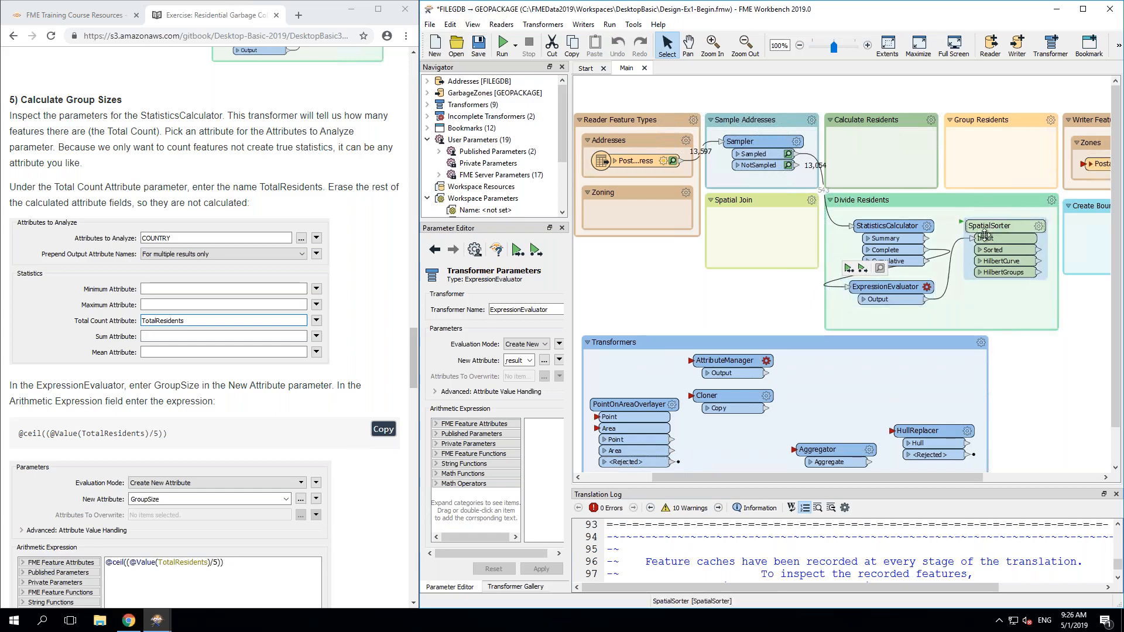
# Step: Set the ExpressionEvaluator's New Attribute to GroupSize, as in the manual's section 5
pyautogui.click(928, 287)
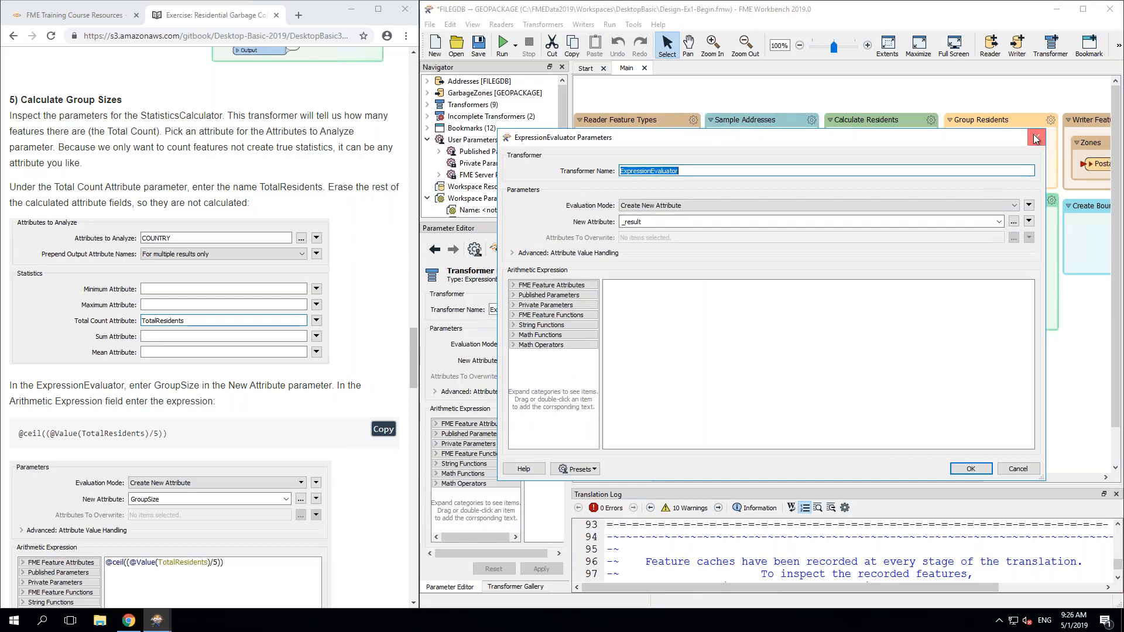
pyautogui.click(1036, 137)
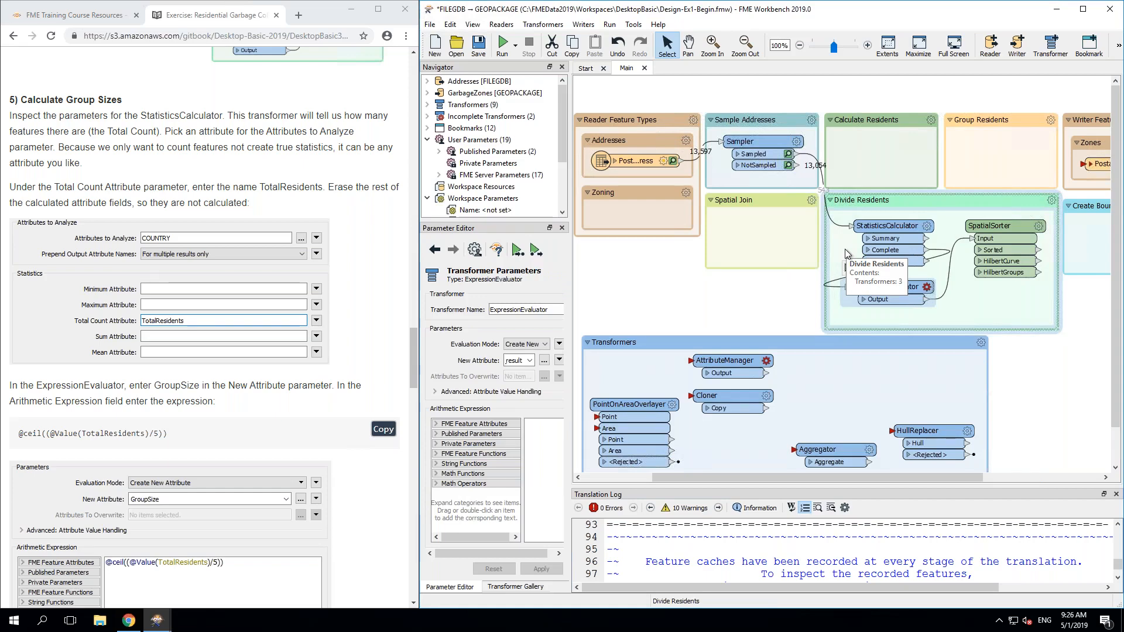
pyautogui.click(926, 286)
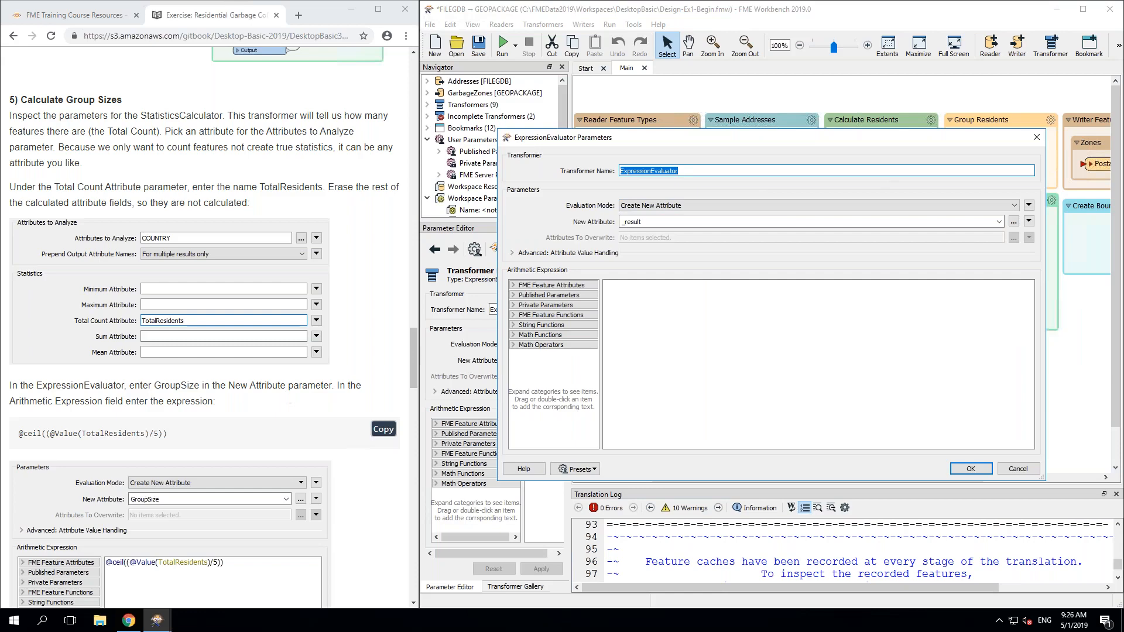
pyautogui.scroll(-4, 205, 328)
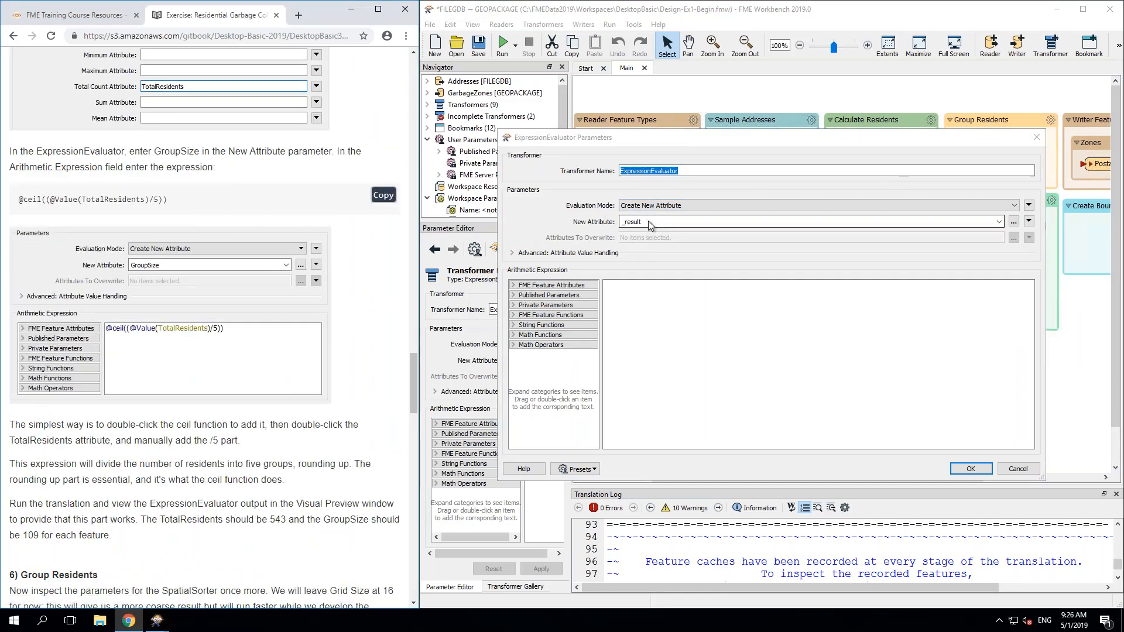
pyautogui.click(633, 298)
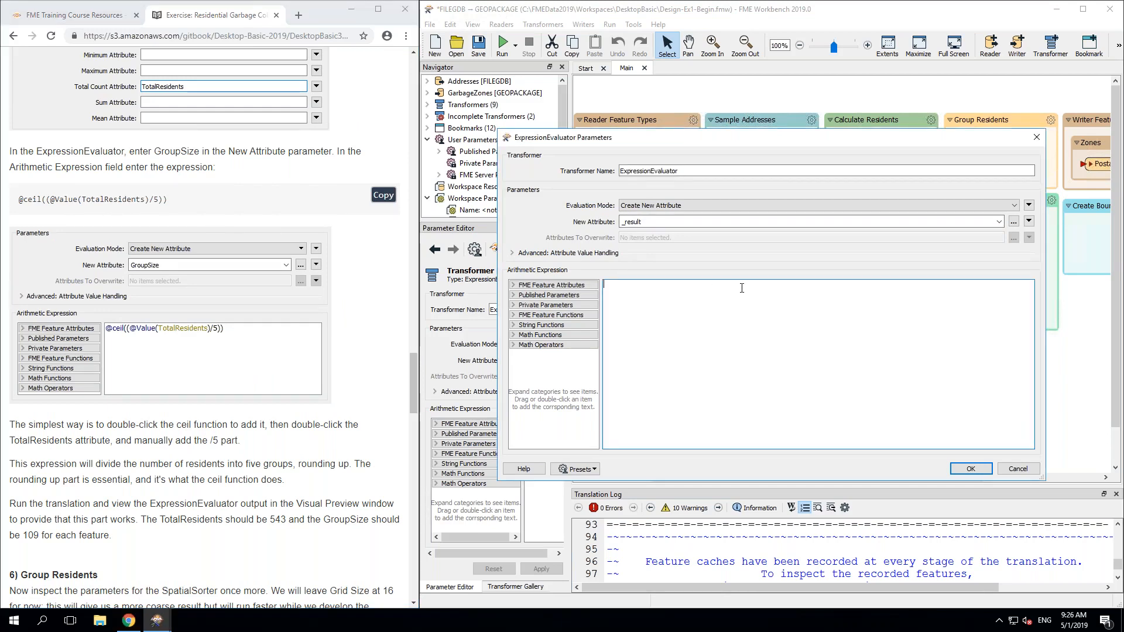
pyautogui.doubleClick(670, 223)
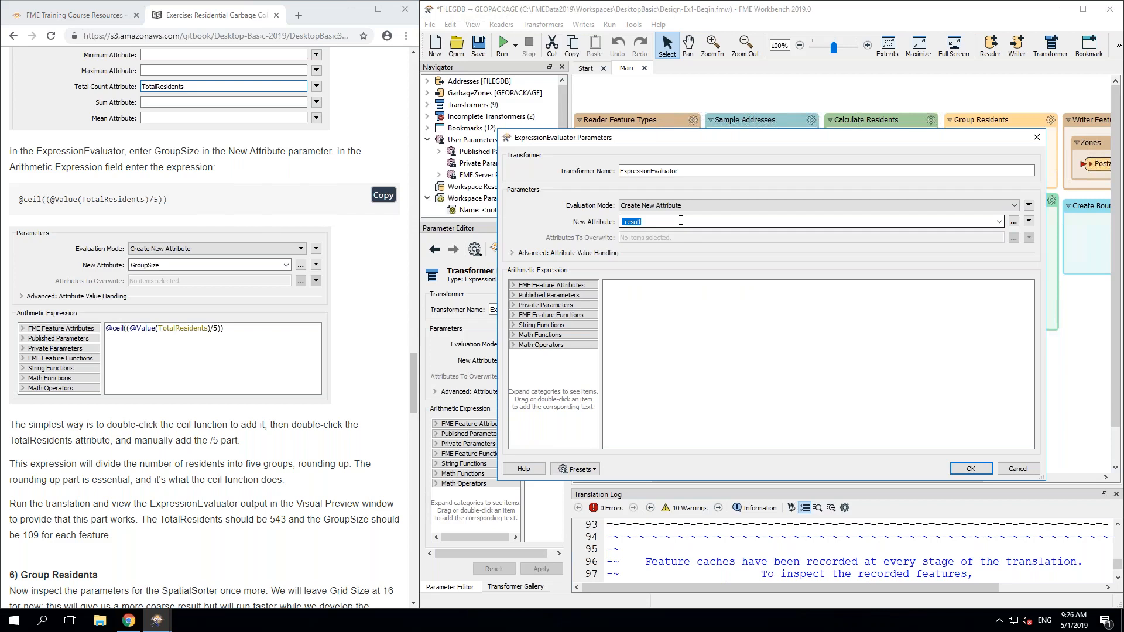
pyautogui.write('GroupSD')
pyautogui.press('BackSpace')
pyautogui.write('ize')
pyautogui.press('Tab')
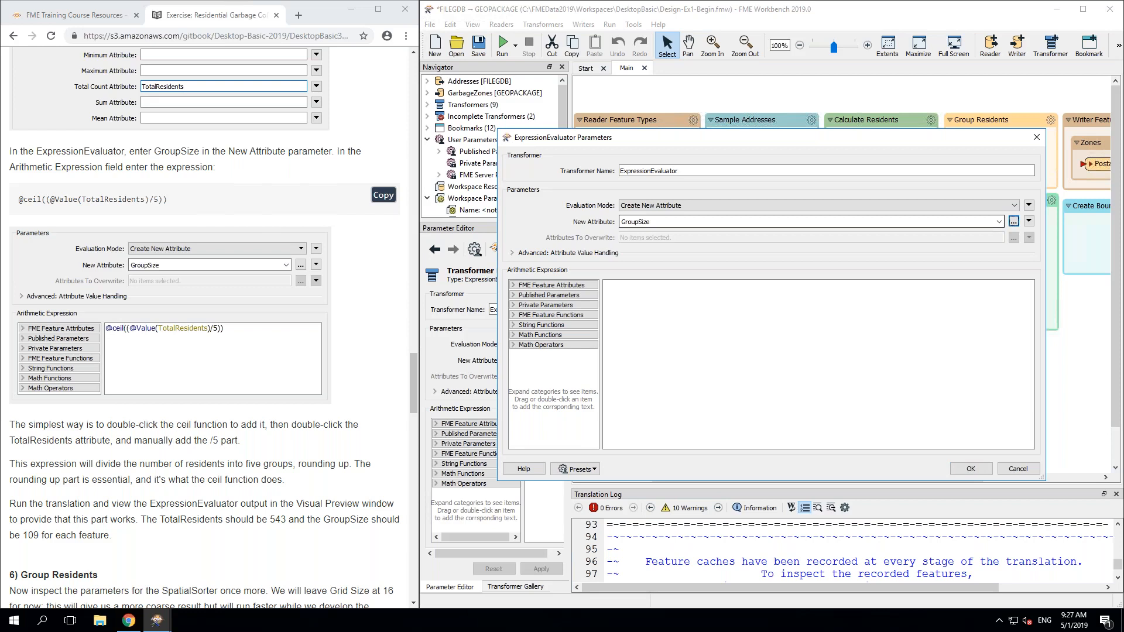
pyautogui.click(653, 295)
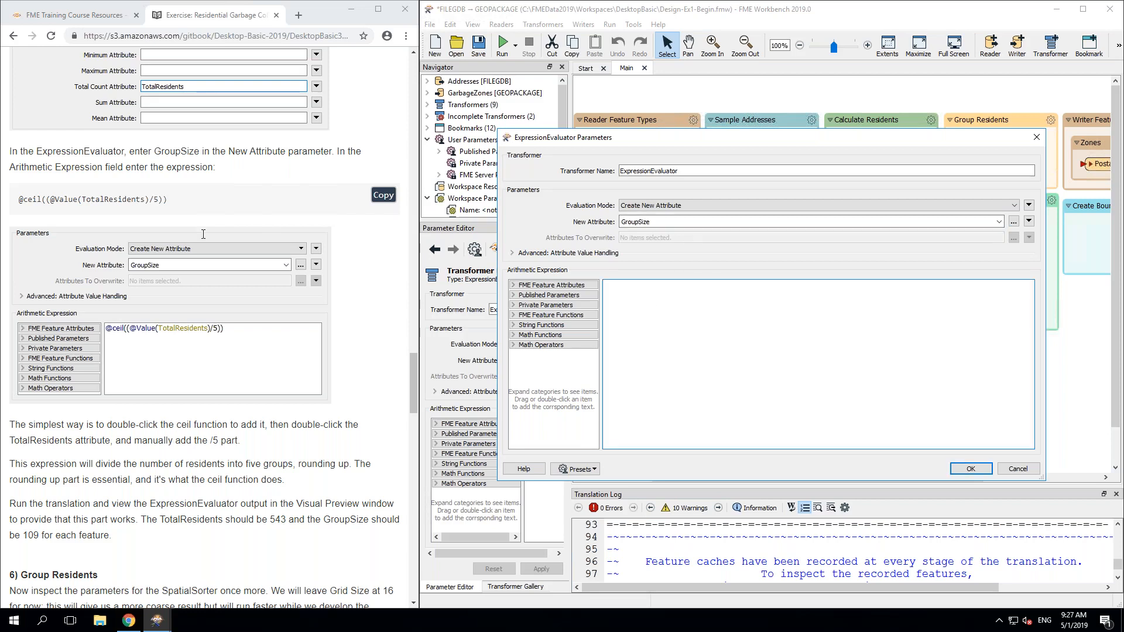
pyautogui.click(383, 195)
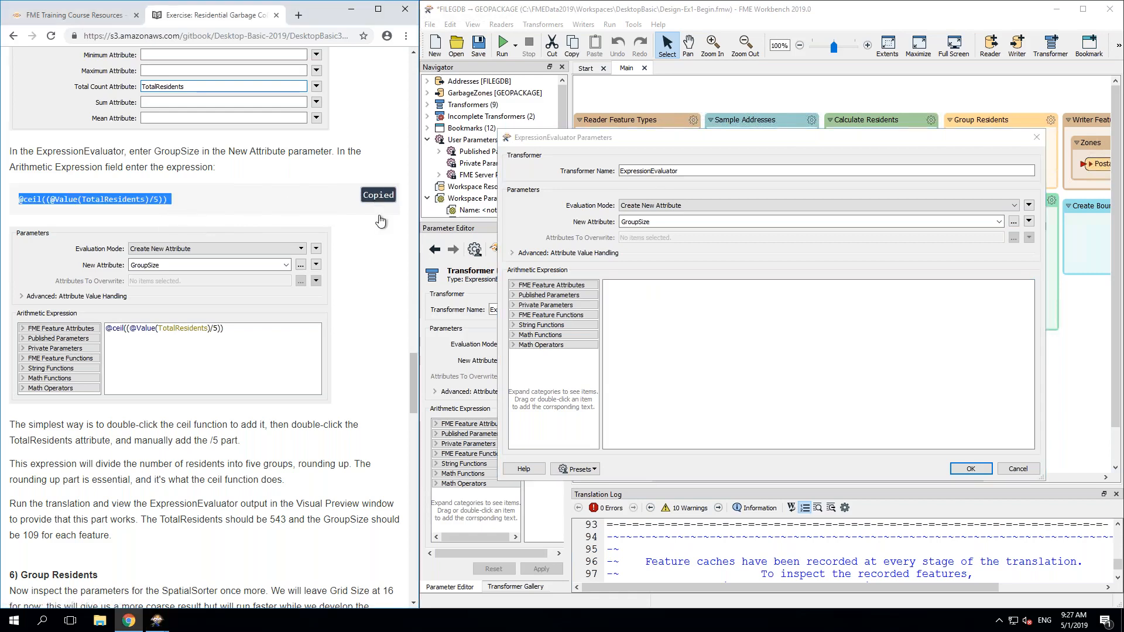
pyautogui.hotkey('alt', 'Tab')
pyautogui.hotkey('ctrl', 'v')
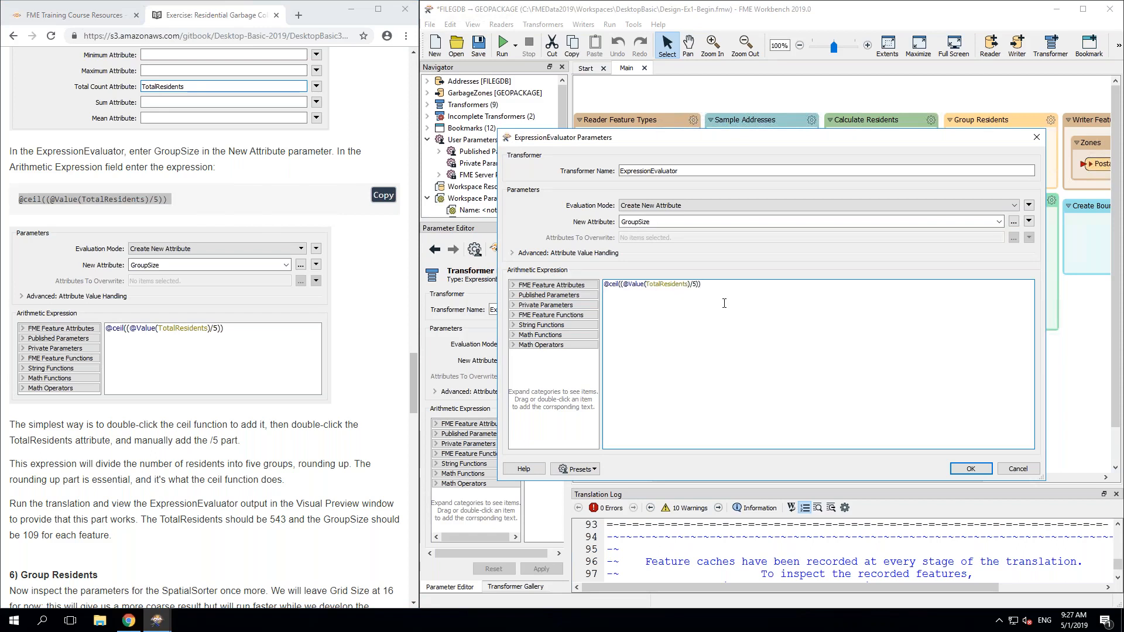
pyautogui.click(582, 469)
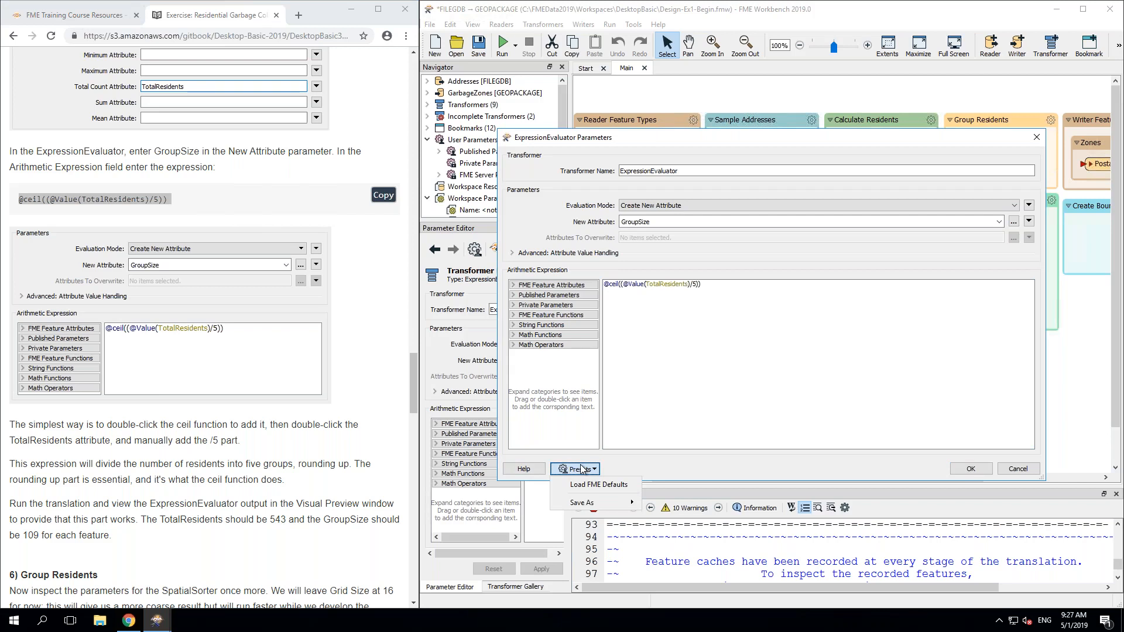
pyautogui.click(697, 415)
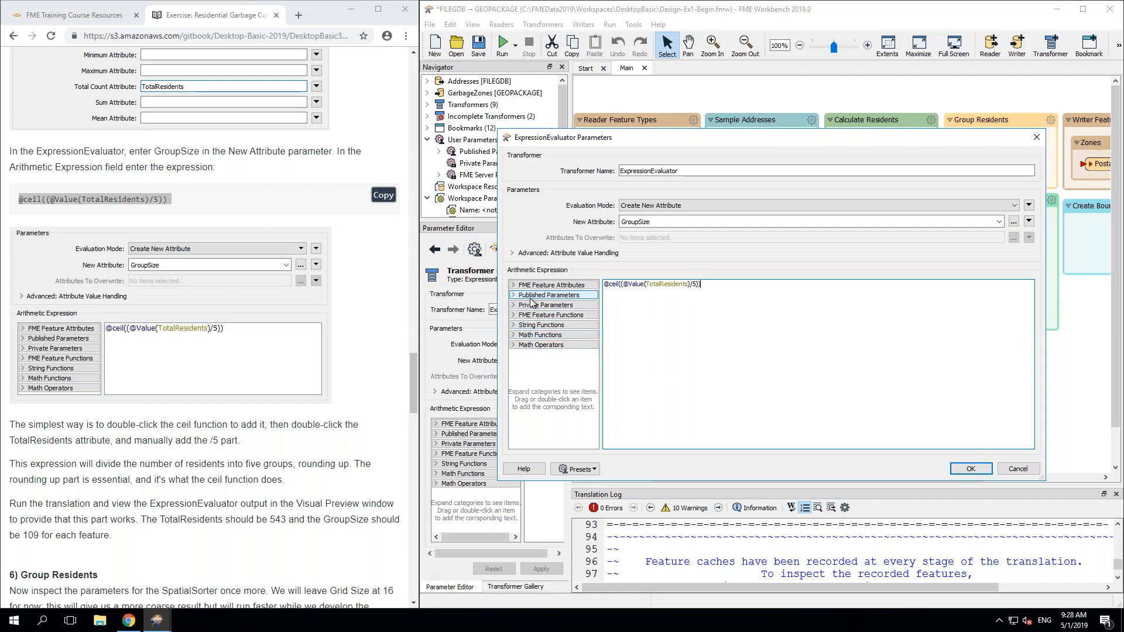
pyautogui.click(523, 286)
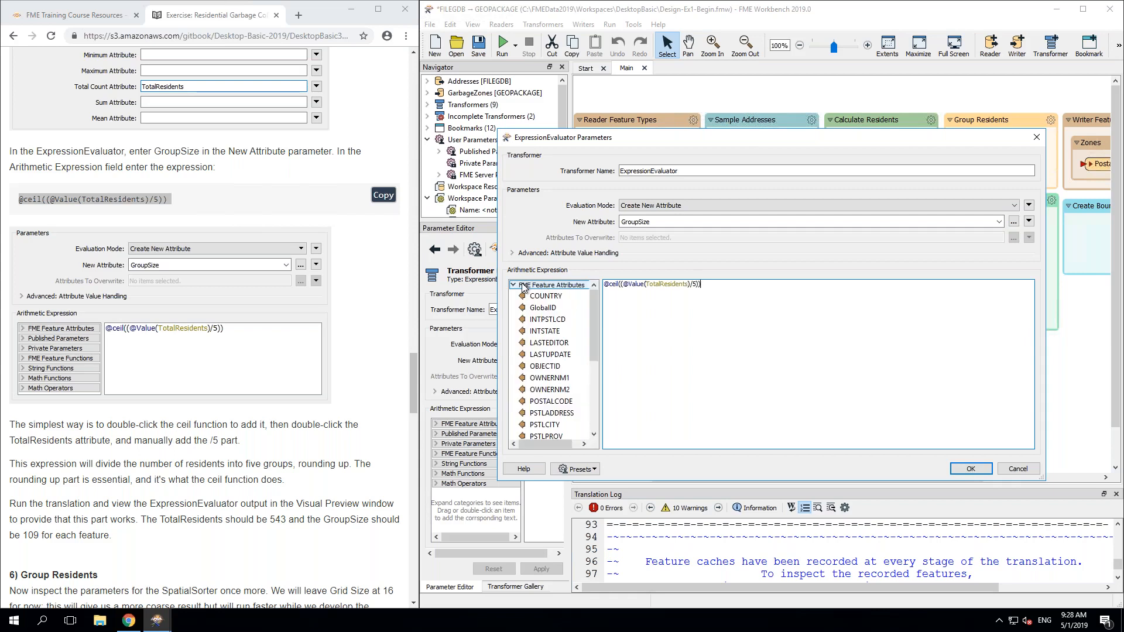
pyautogui.click(513, 287)
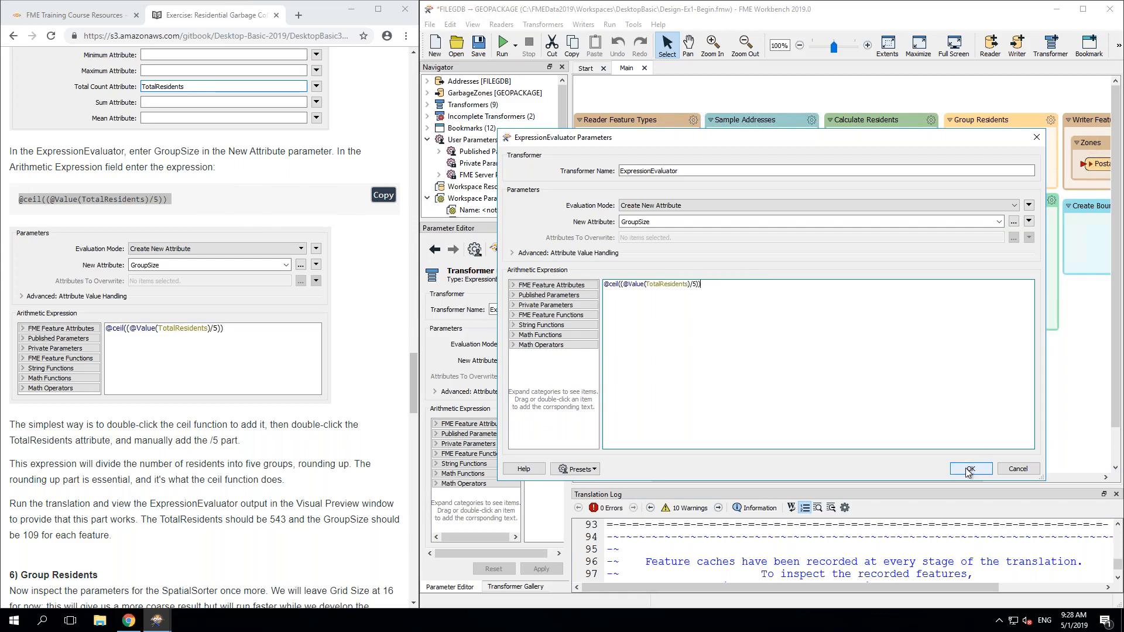
pyautogui.press('Return')
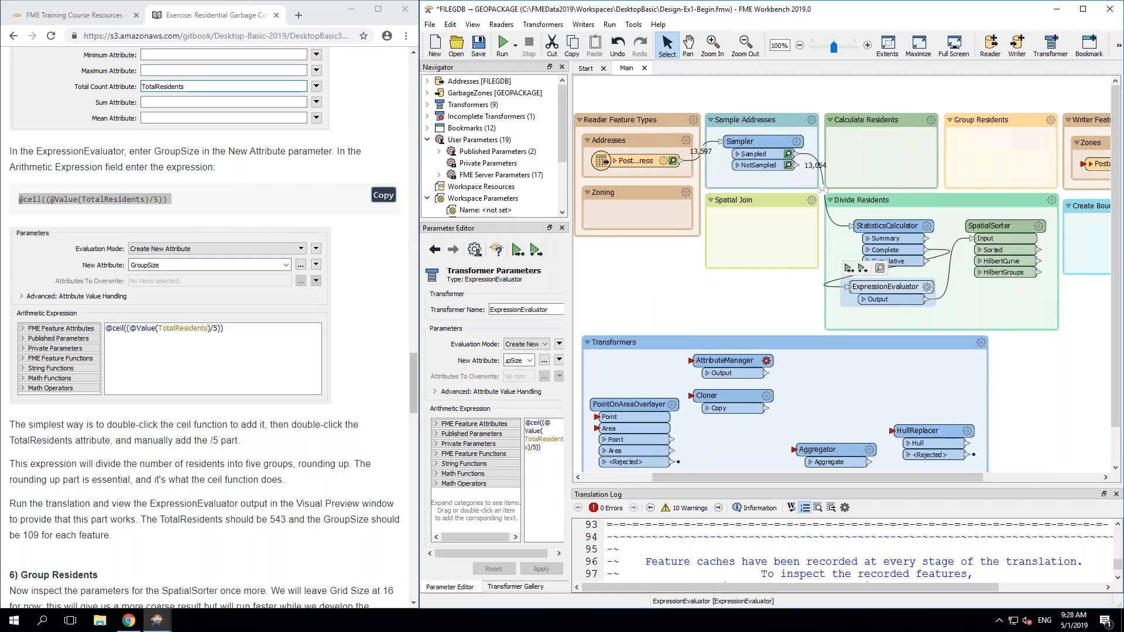
# Step: Run the workspace up to the ExpressionEvaluator and inspect TotalResidents in the StatisticsCalculator's Complete output
pyautogui.click(847, 269)
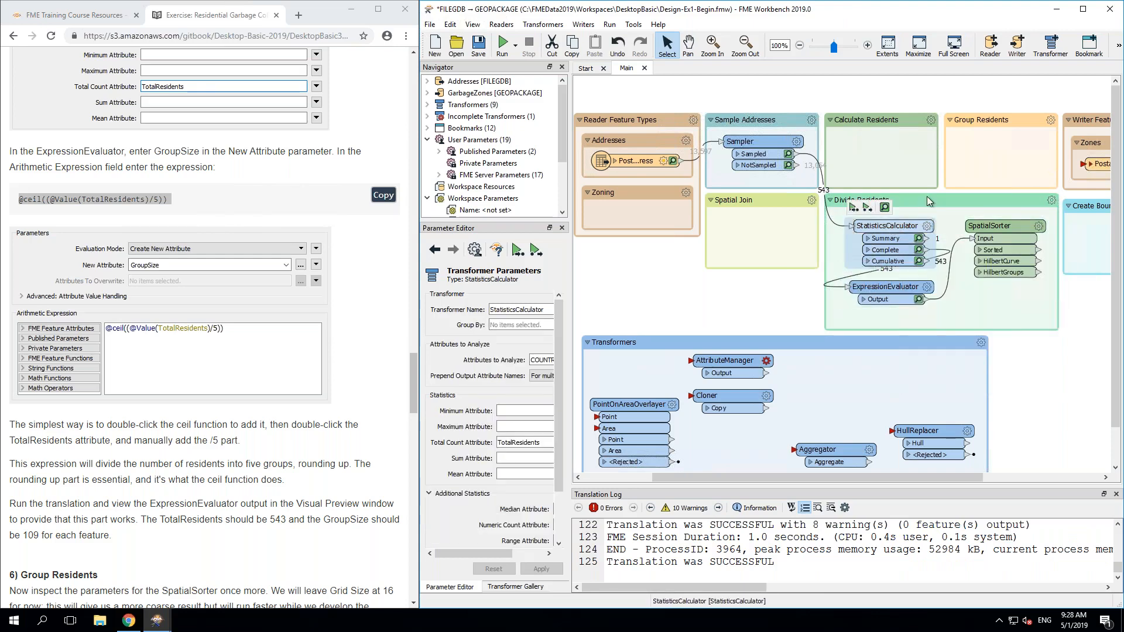
pyautogui.click(895, 251)
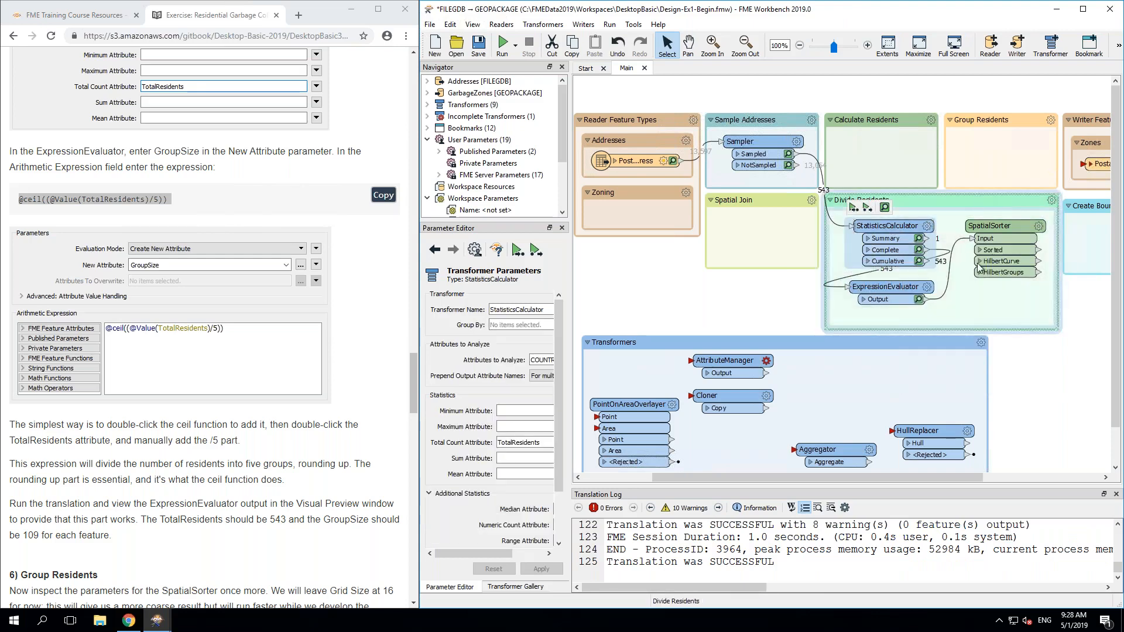
pyautogui.click(918, 252)
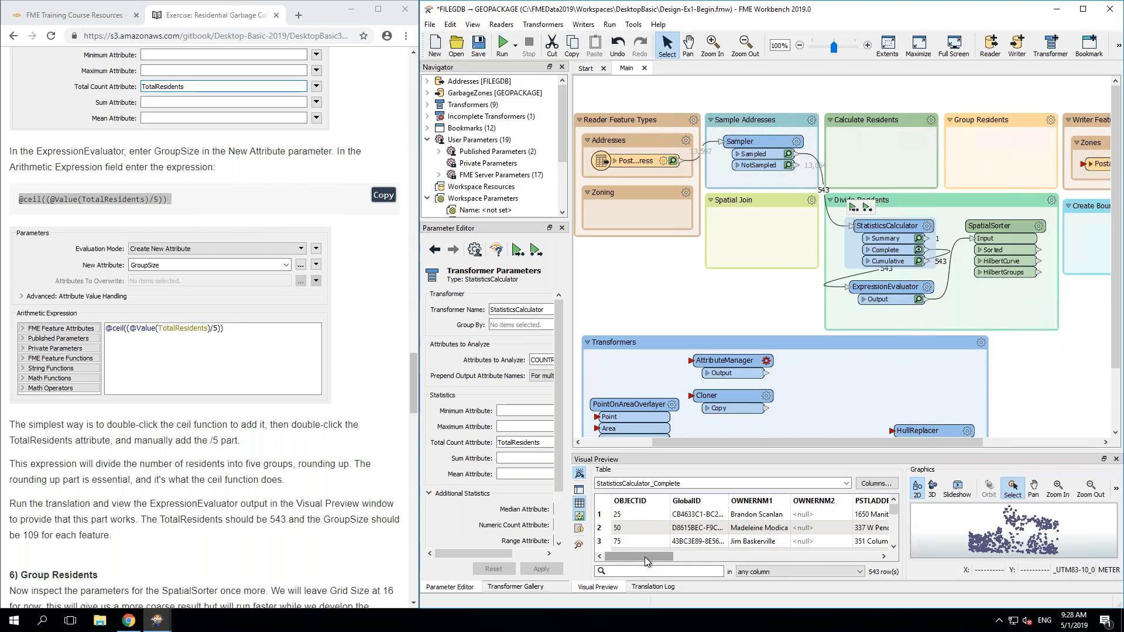
pyautogui.moveTo(645, 556); pyautogui.dragTo(885, 552)
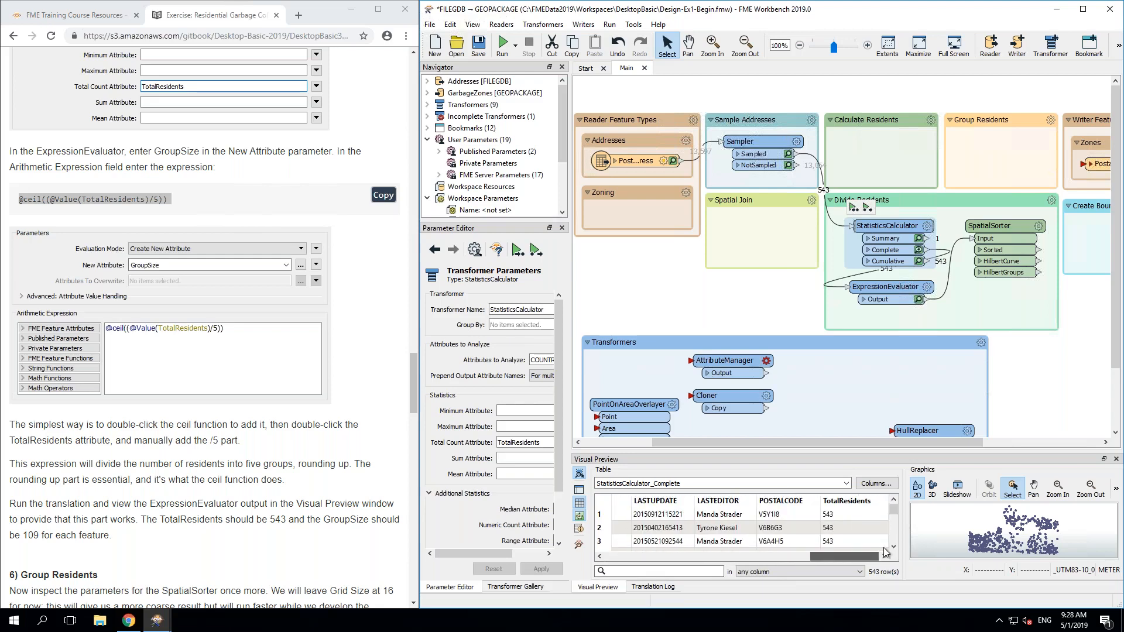
pyautogui.click(839, 514)
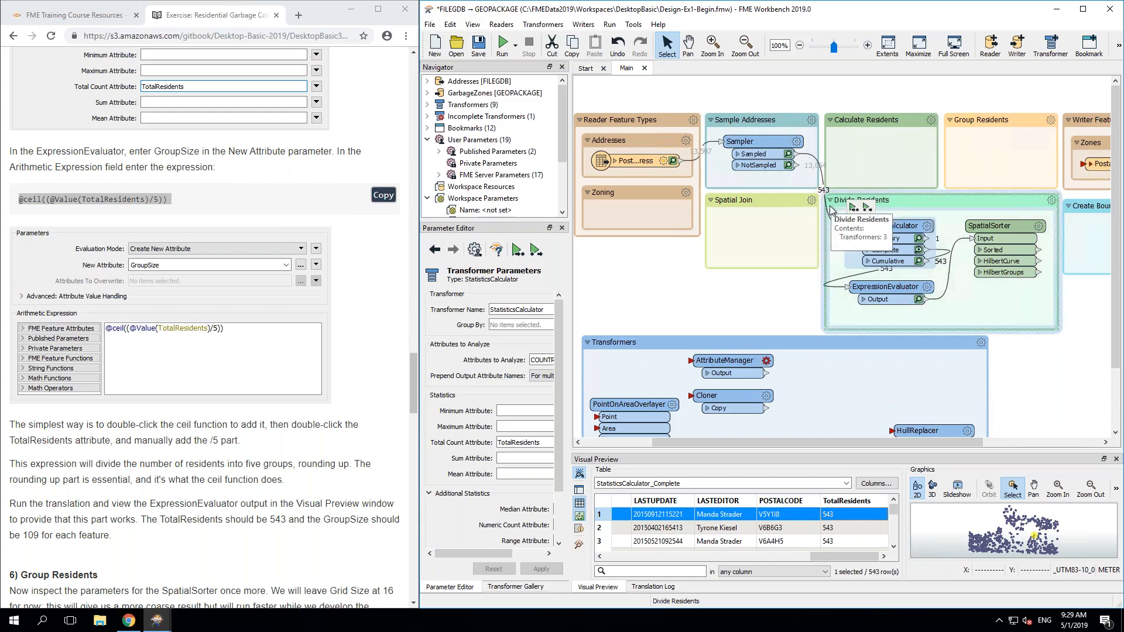
# Step: Inspect the TotalResidents and GroupSize values in the ExpressionEvaluator's cached output
pyautogui.click(913, 292)
pyautogui.click(919, 299)
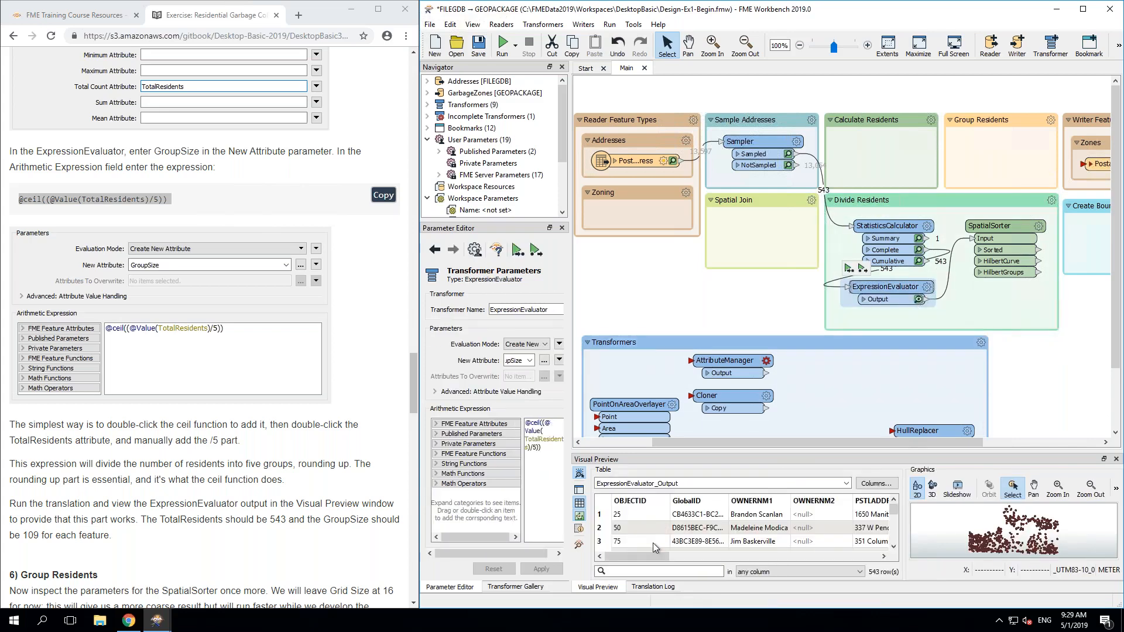
pyautogui.click(782, 556)
pyautogui.click(782, 556)
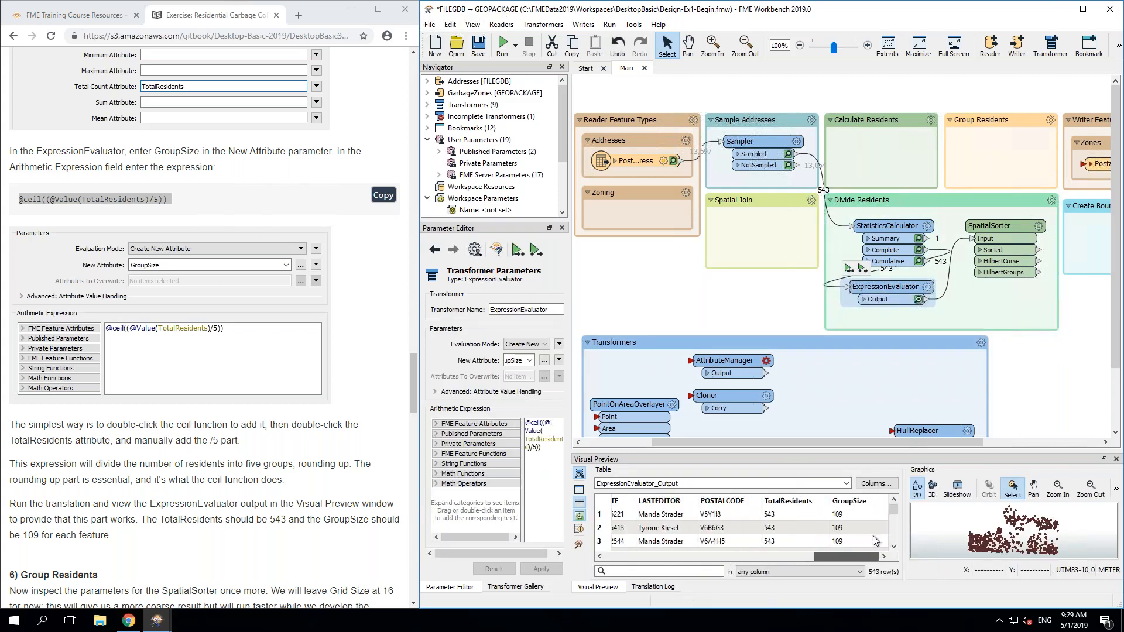
pyautogui.click(858, 556)
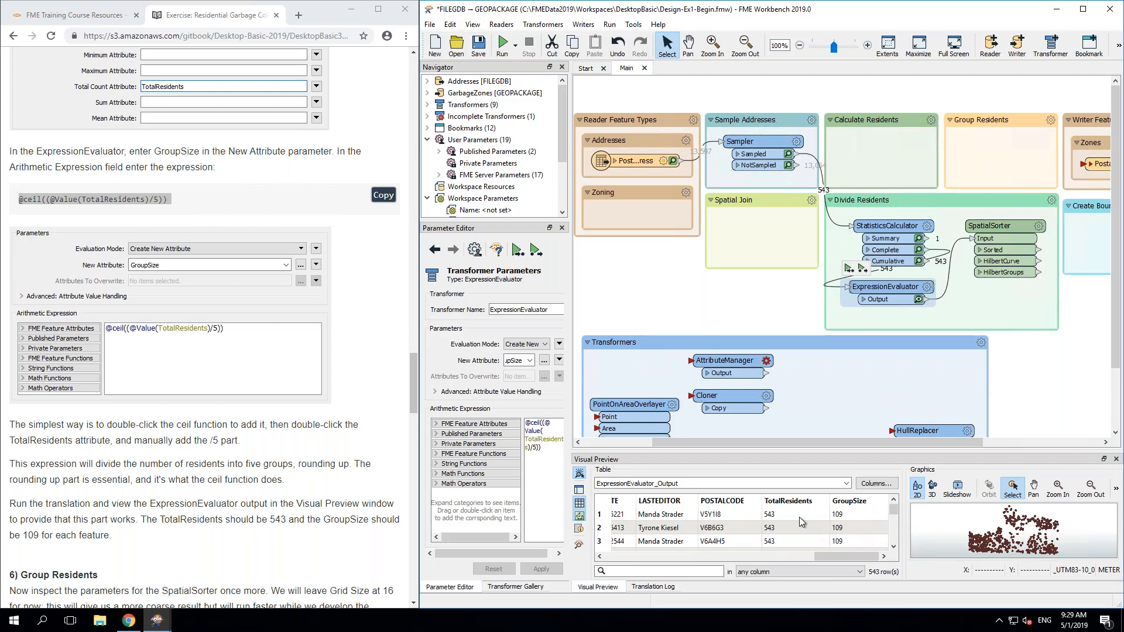
# Step: Reopen the ExpressionEvaluator parameters, enlarge the Arithmetic Expression text and delete the whole expression
pyautogui.doubleClick(919, 286)
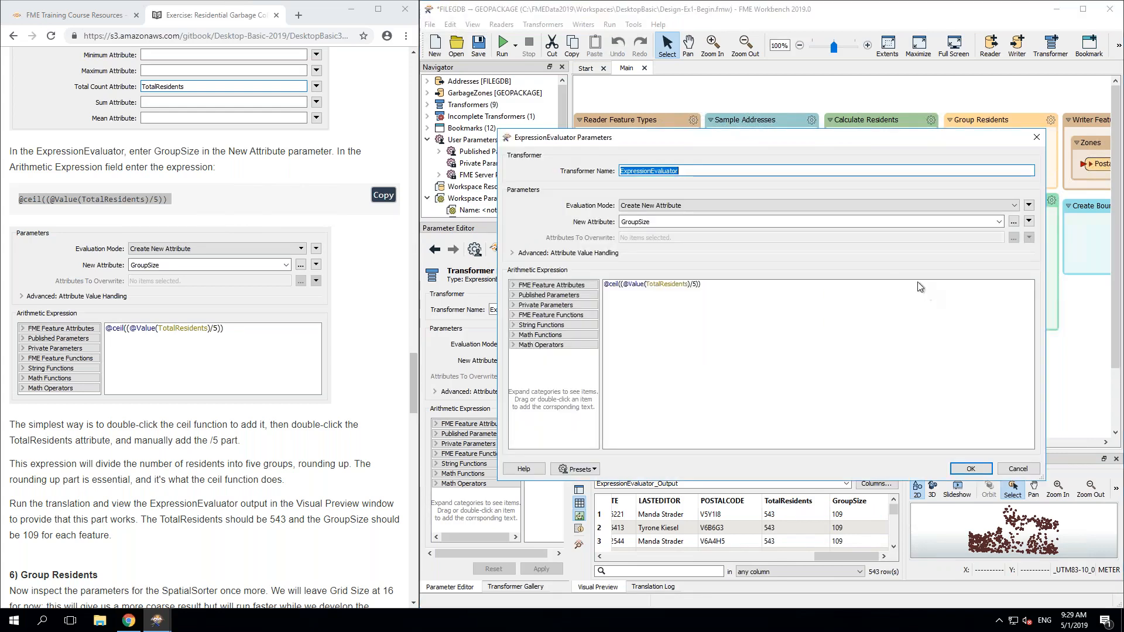
pyautogui.click(831, 293)
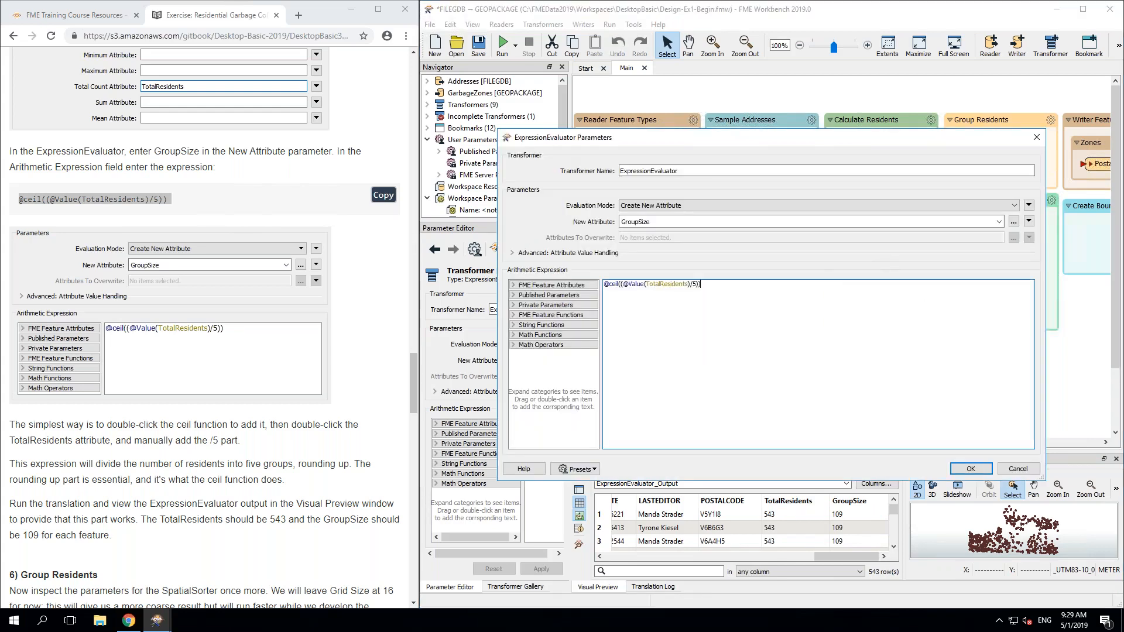
pyautogui.scroll(12, 826, 316)
pyautogui.scroll(3, 825, 316)
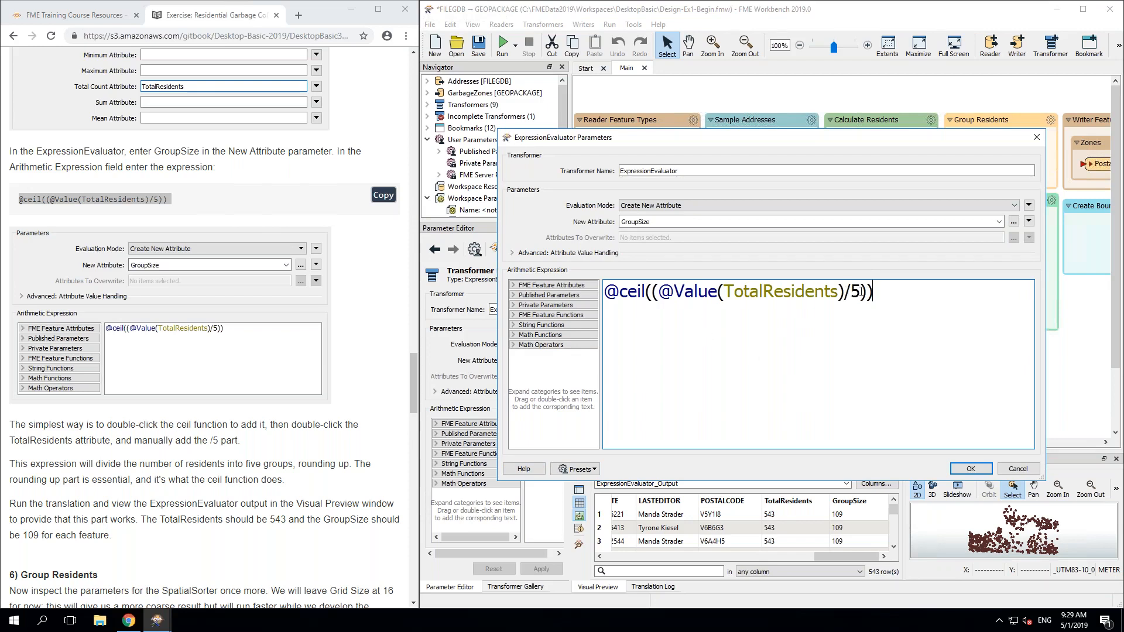
pyautogui.hotkey('ctrl', 'a')
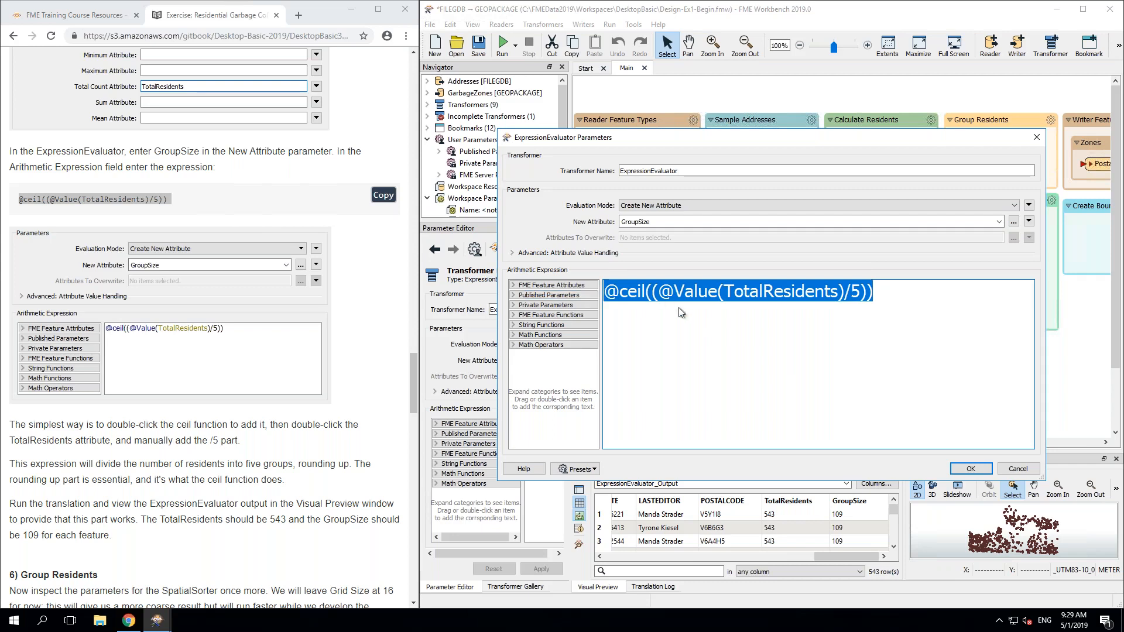
pyautogui.press('Delete')
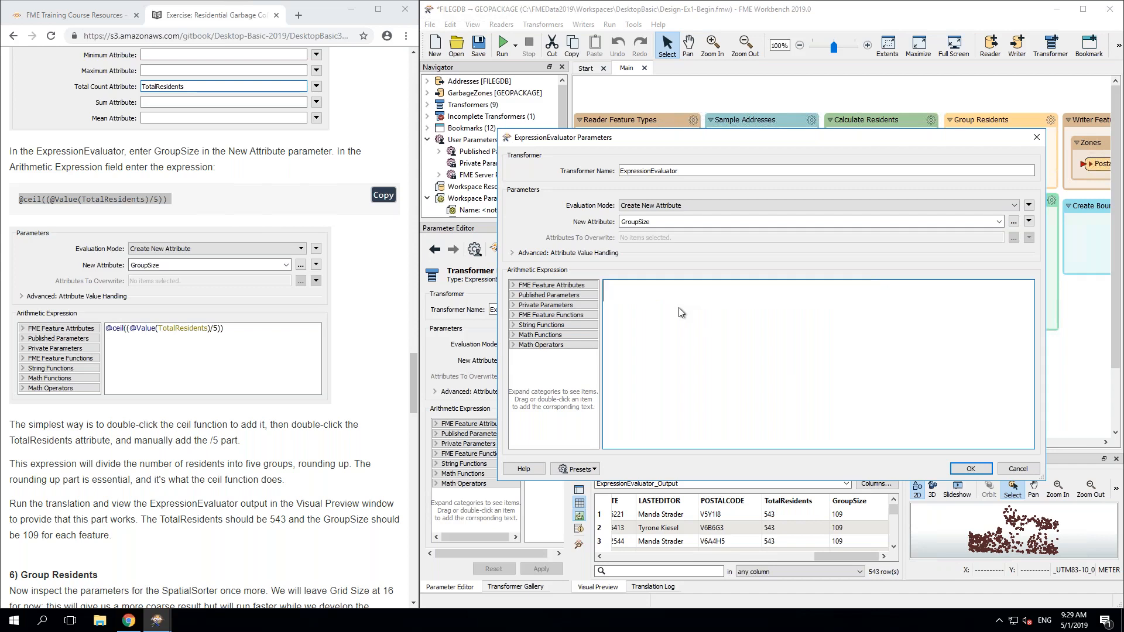
# Step: Insert the ceil math function into the ExpressionEvaluator's empty Arithmetic Expression
pyautogui.doubleClick(521, 335)
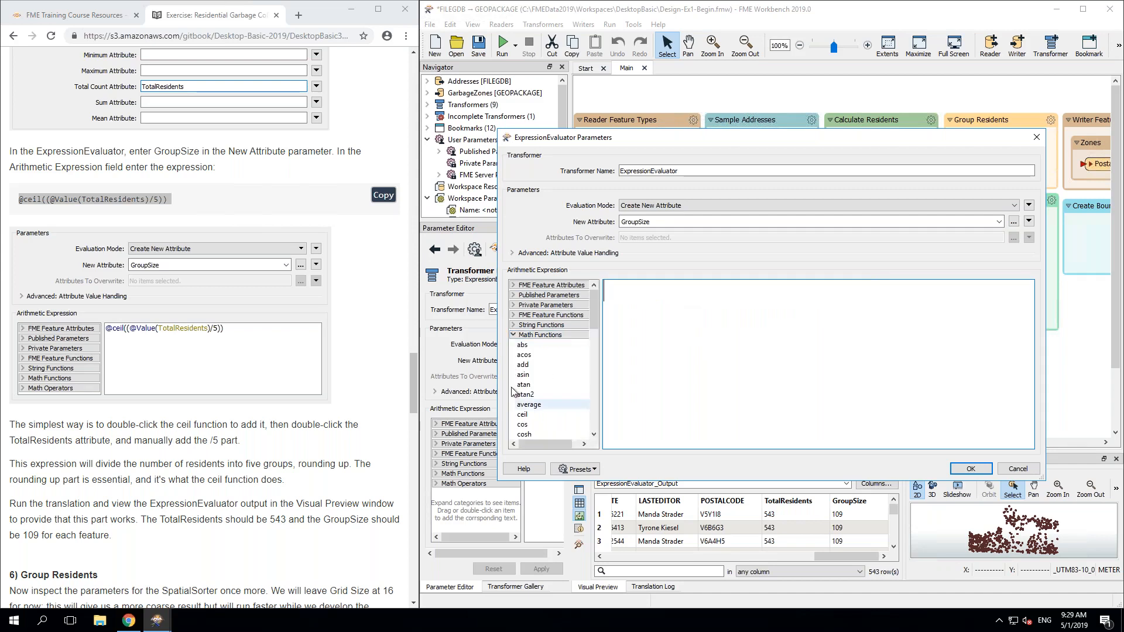
pyautogui.moveTo(592, 308)
pyautogui.mouseDown()
pyautogui.moveTo(592, 388)
pyautogui.moveTo(595, 325)
pyautogui.mouseUp()
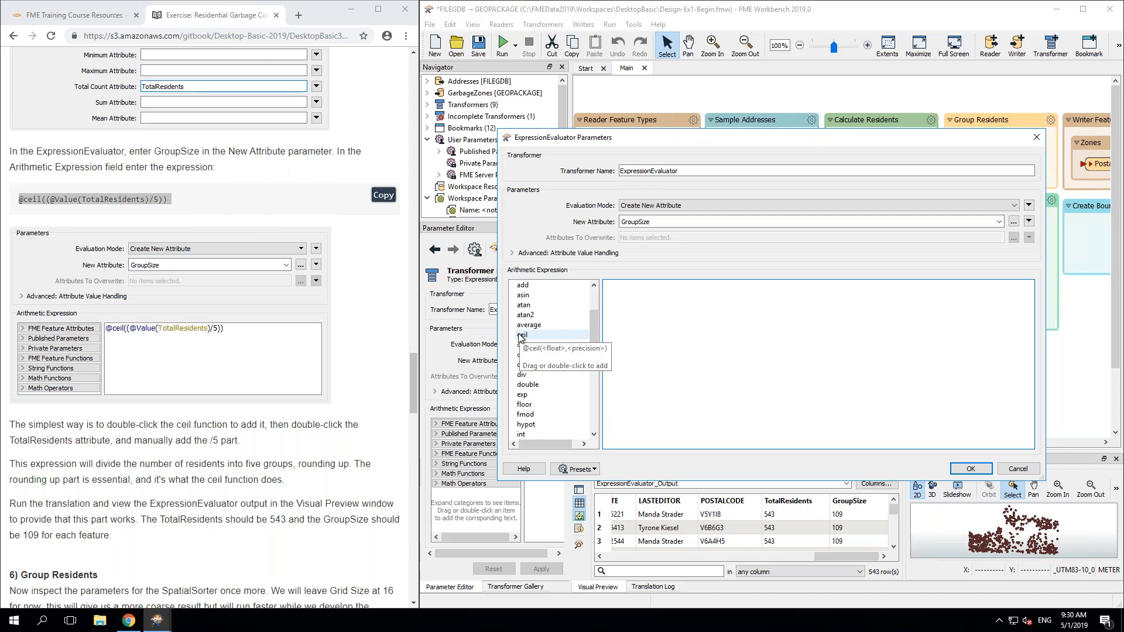
pyautogui.doubleClick(522, 335)
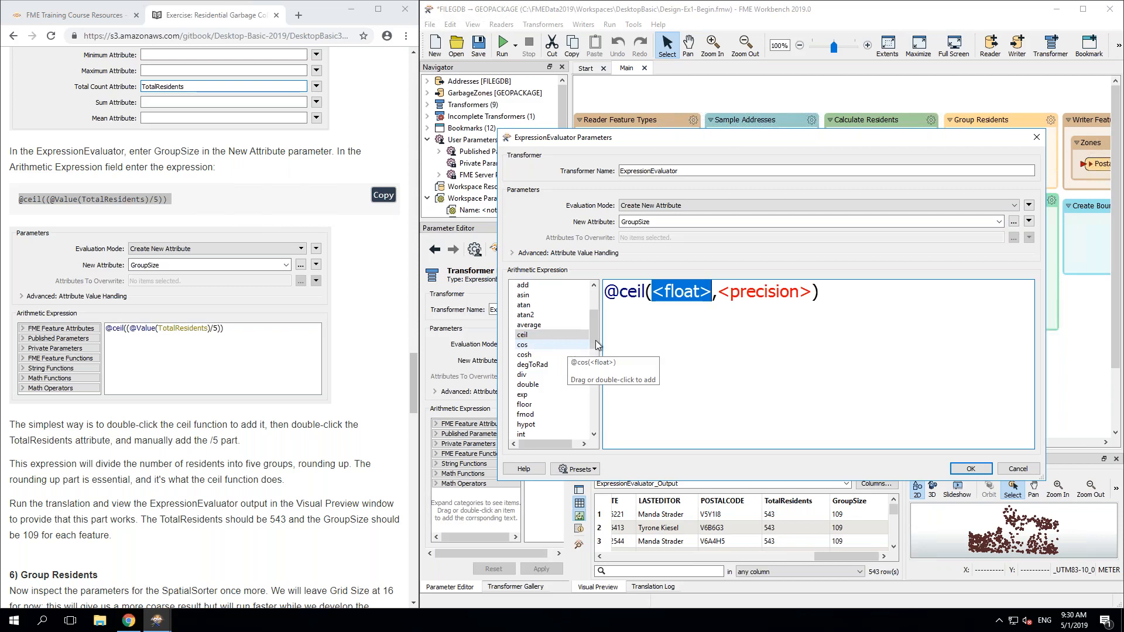
# Step: Use the TotalResidents feature attribute divided by 5 as the ceil function's float argument
pyautogui.scroll(1, 593, 326)
pyautogui.moveTo(593, 325); pyautogui.dragTo(592, 304)
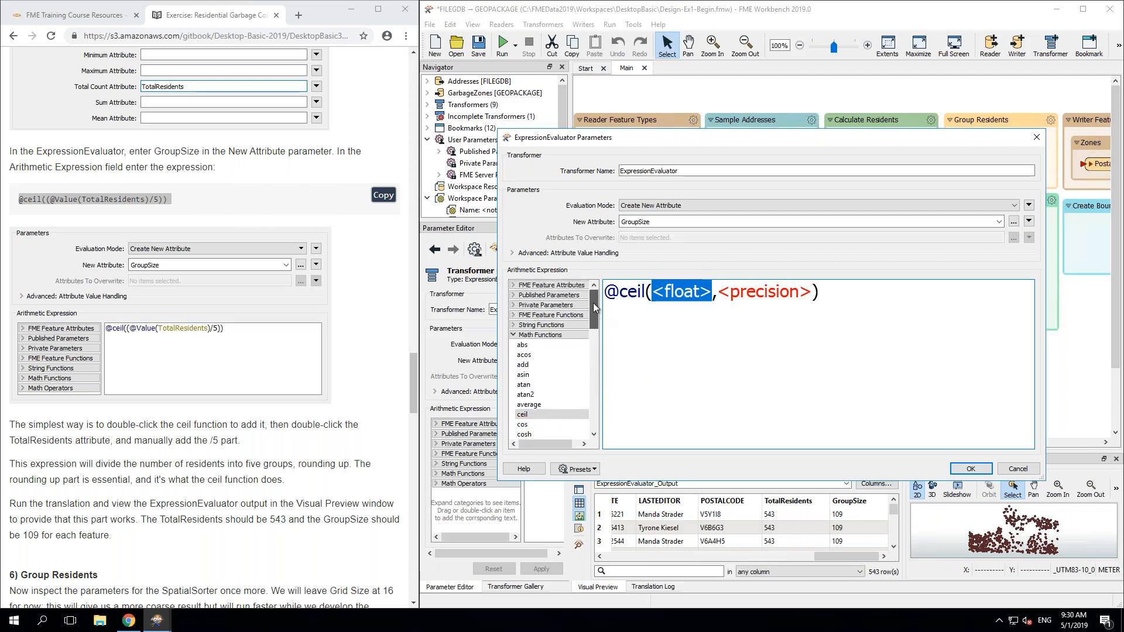
pyautogui.click(512, 335)
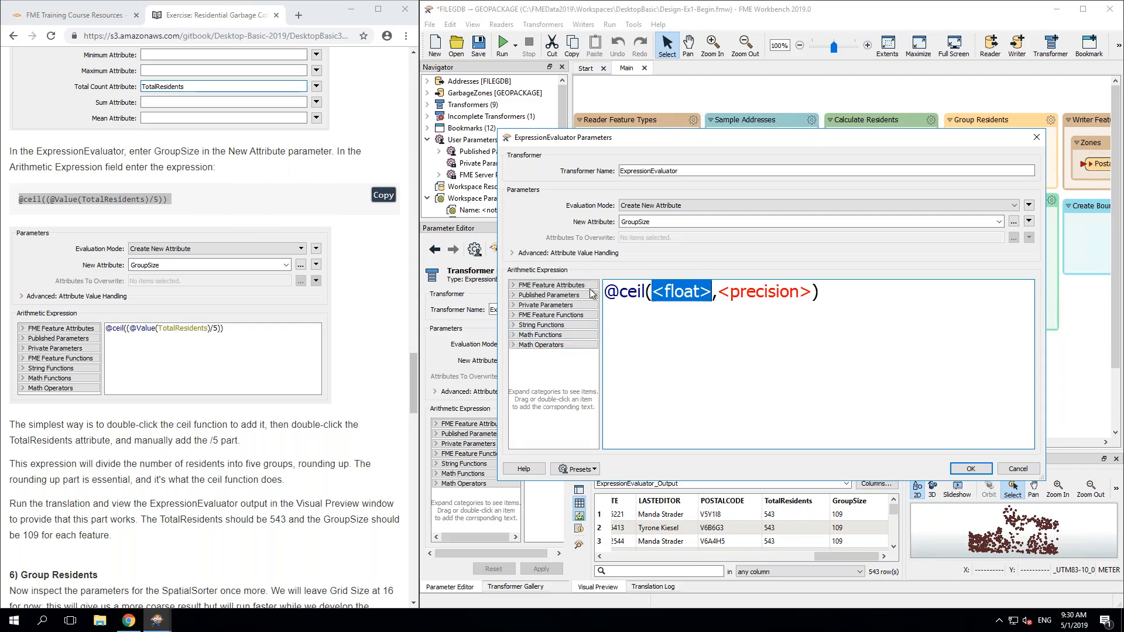
pyautogui.click(513, 285)
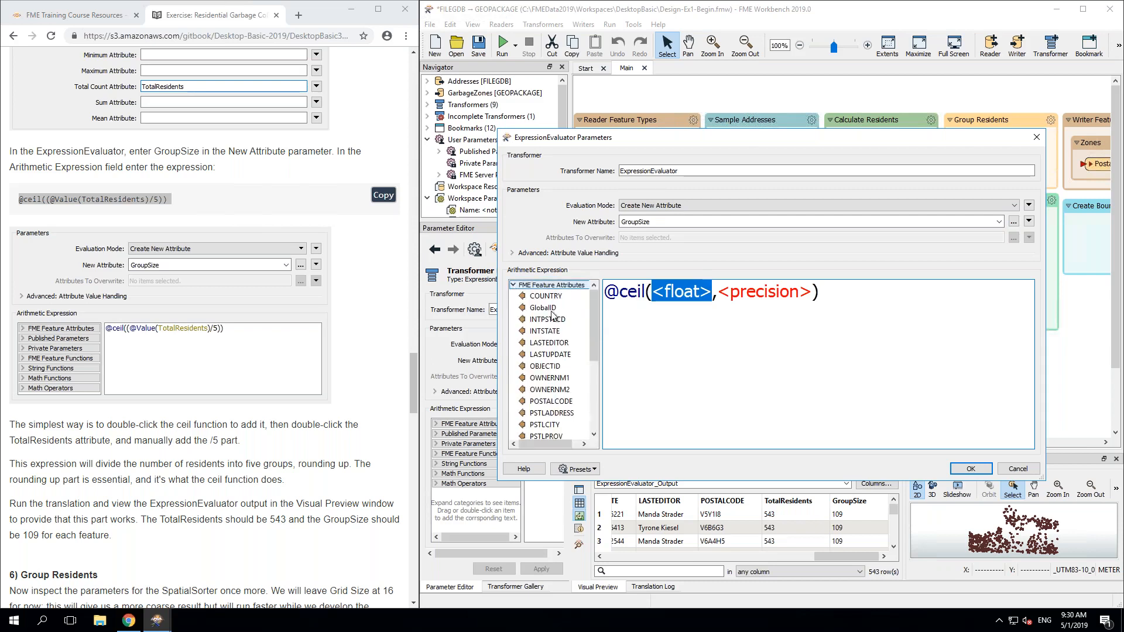
pyautogui.moveTo(592, 331); pyautogui.dragTo(590, 375)
pyautogui.doubleClick(551, 370)
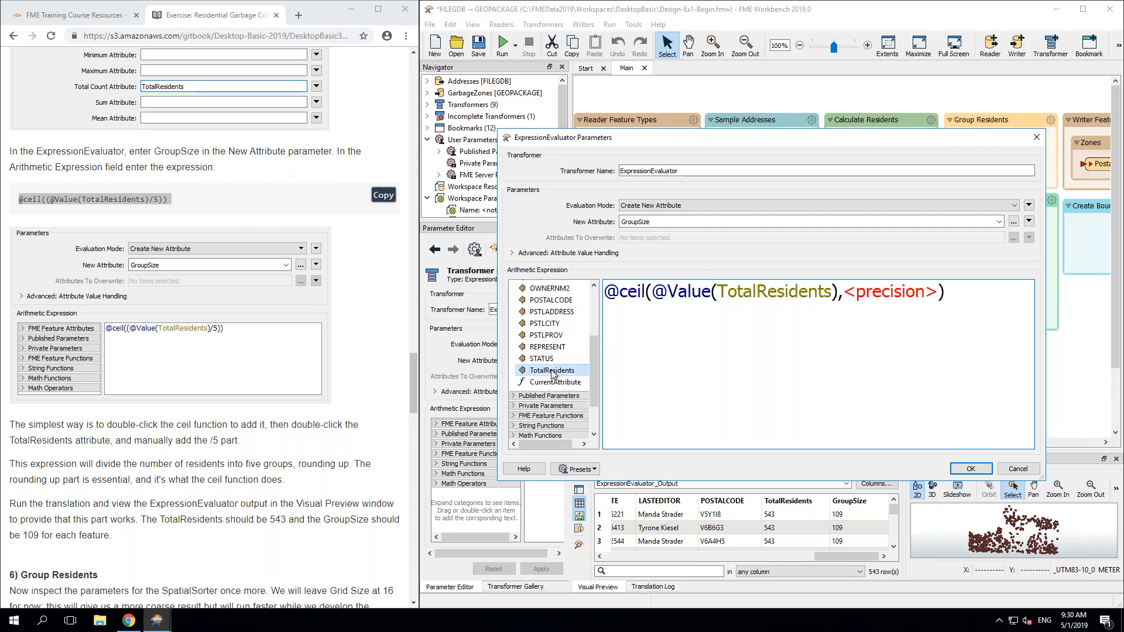
pyautogui.write('/5')
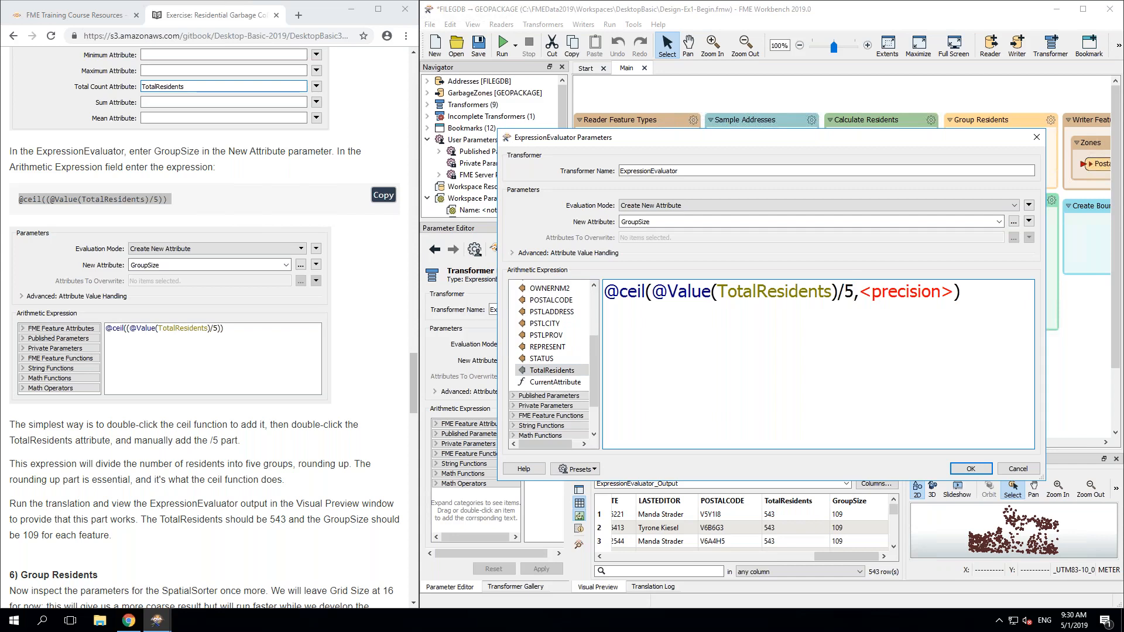
# Step: Remove the comma and the precision placeholder from the ceil function
pyautogui.press('Delete')
pyautogui.press('Delete')
pyautogui.press('Delete')
pyautogui.press('Delete')
pyautogui.press('Delete')
pyautogui.press('Delete')
pyautogui.press('Delete')
pyautogui.press('Delete')
pyautogui.press('Delete')
pyautogui.press('Delete')
pyautogui.press('Delete')
pyautogui.press('Delete')
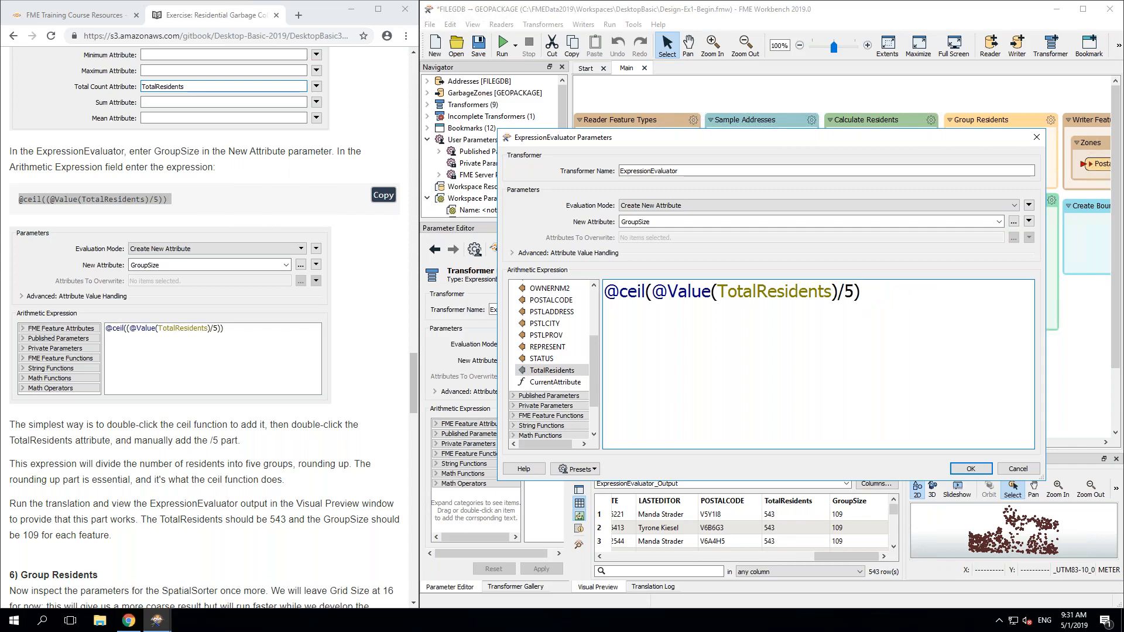
# Step: Enclose the TotalResidents division in an extra pair of parentheses inside ceil and accept the ExpressionEvaluator parameters
pyautogui.write(')')
pyautogui.click(647, 293)
pyautogui.write('(')
pyautogui.click(873, 292)
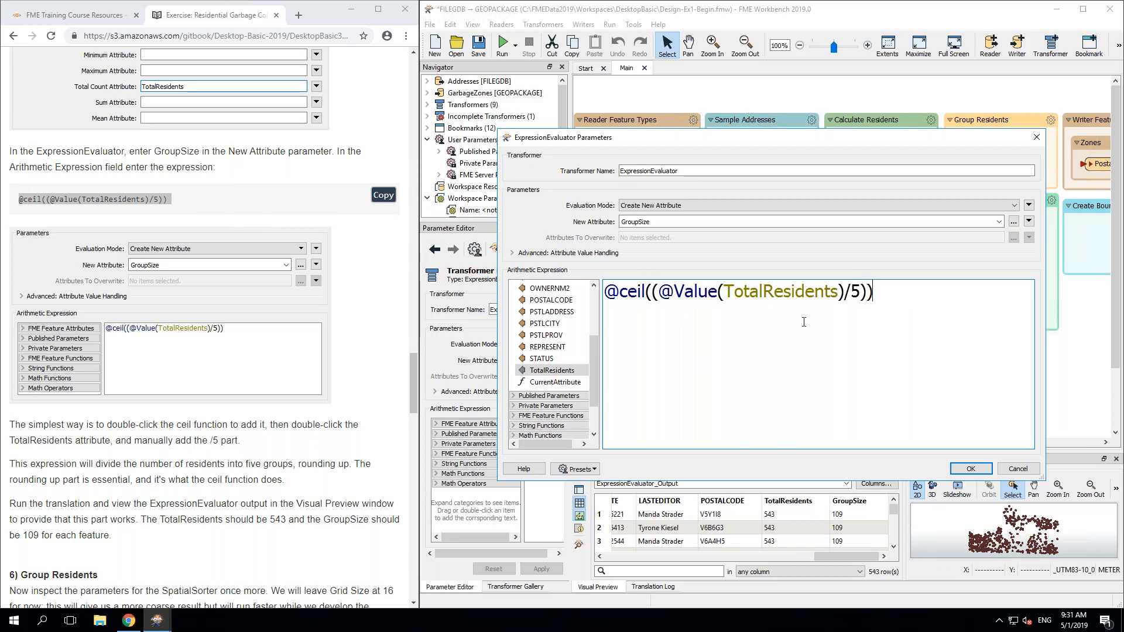
pyautogui.click(970, 469)
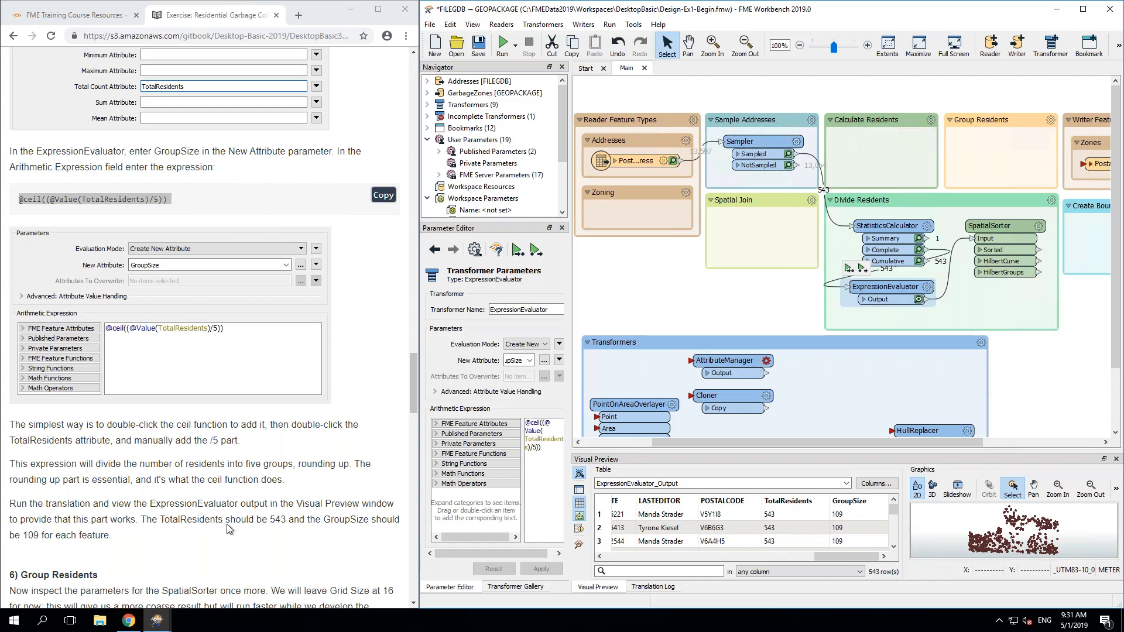
# Step: Set the SpatialSorter's optional Group Size parameter to the GroupSize attribute value
pyautogui.click(1036, 227)
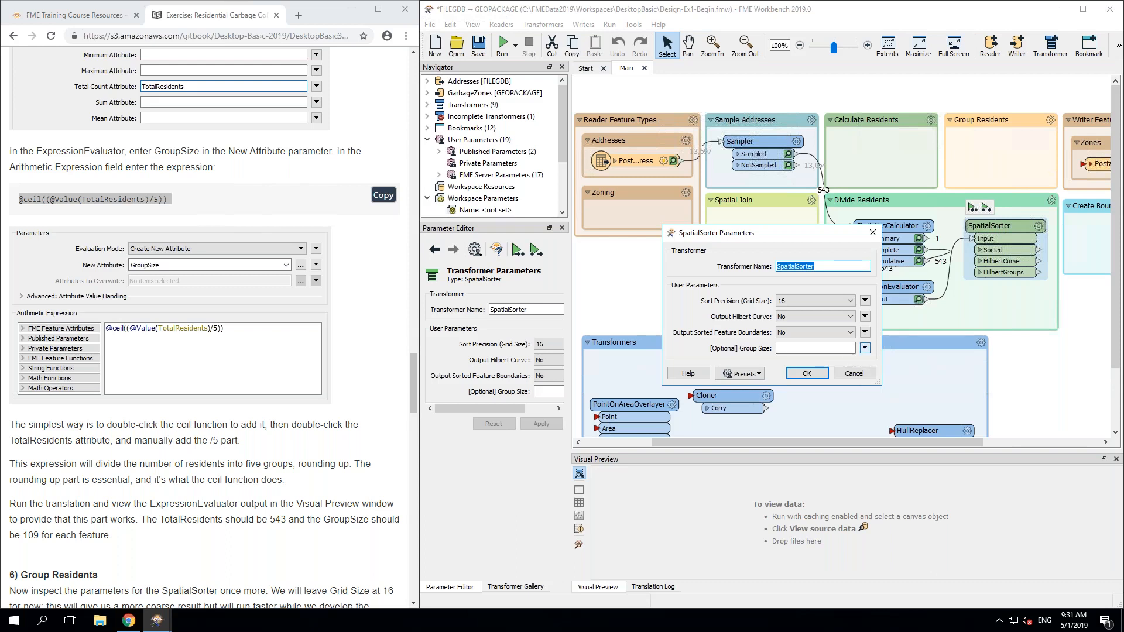
pyautogui.click(864, 348)
pyautogui.moveTo(931, 364)
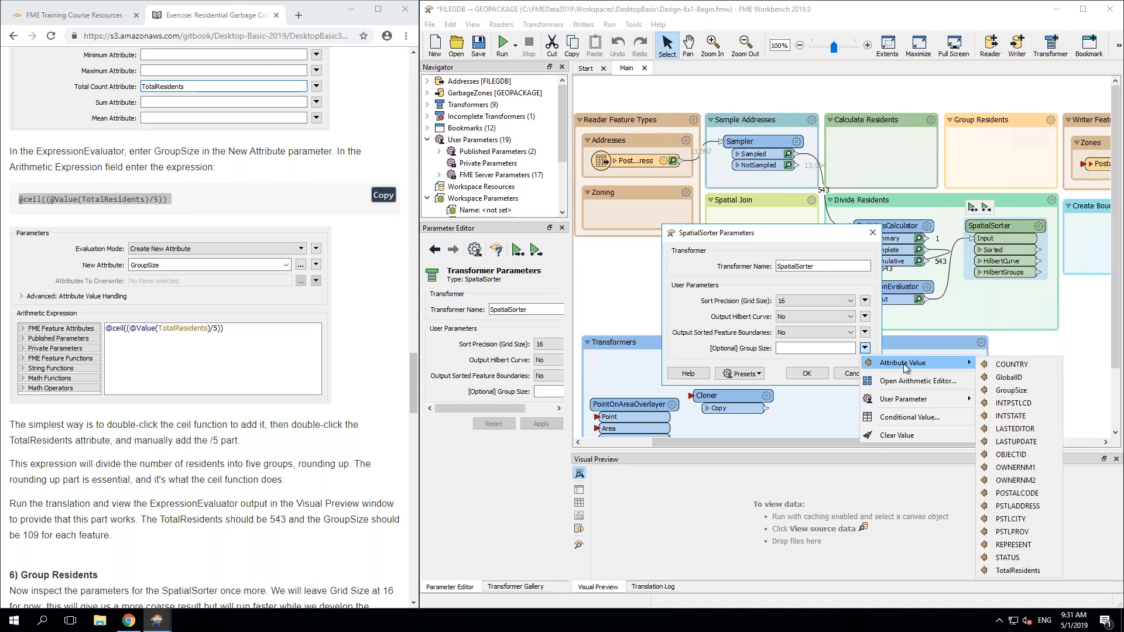
pyautogui.click(1012, 391)
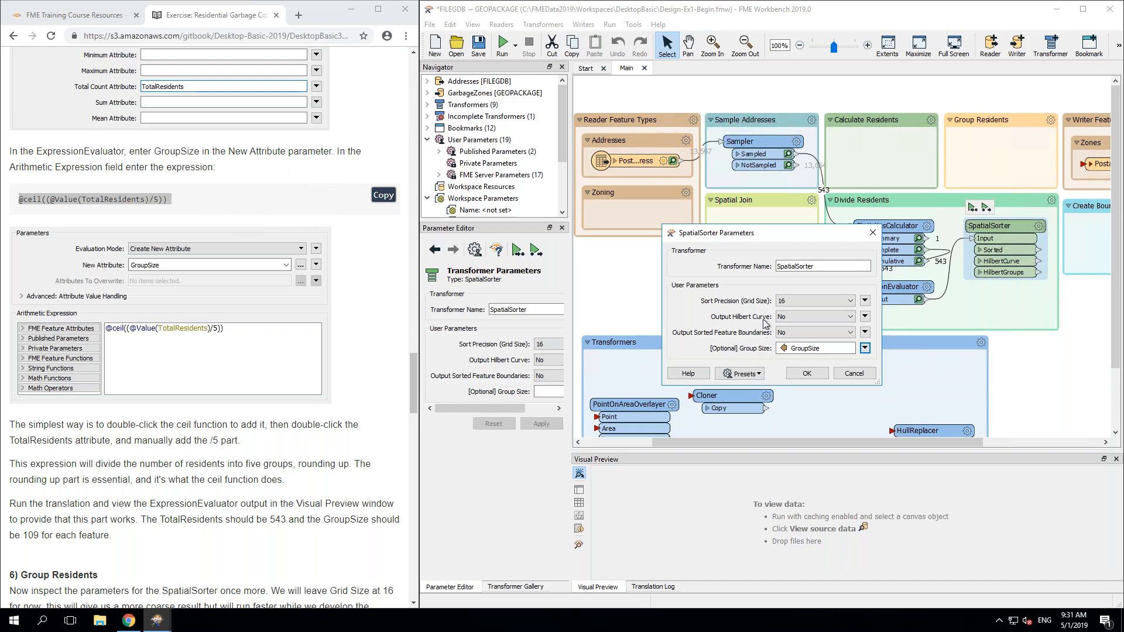
pyautogui.click(812, 377)
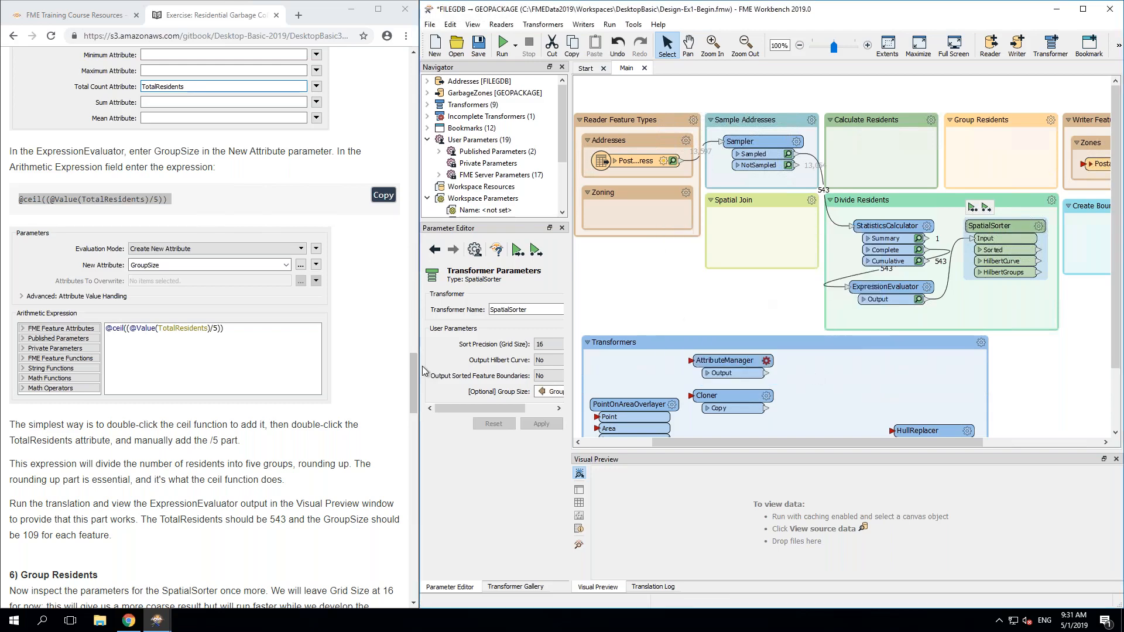
# Step: Run the workspace up to the SpatialSorter and inspect the GroupID of several points in its Sorted output
pyautogui.moveTo(413, 367); pyautogui.dragTo(415, 419)
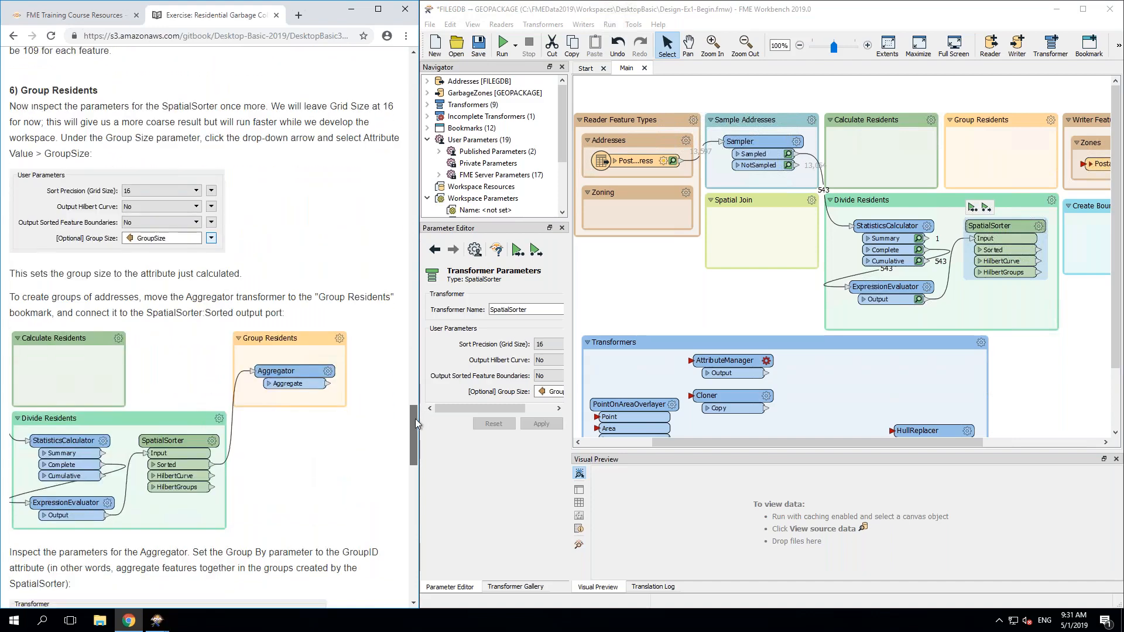
pyautogui.click(971, 209)
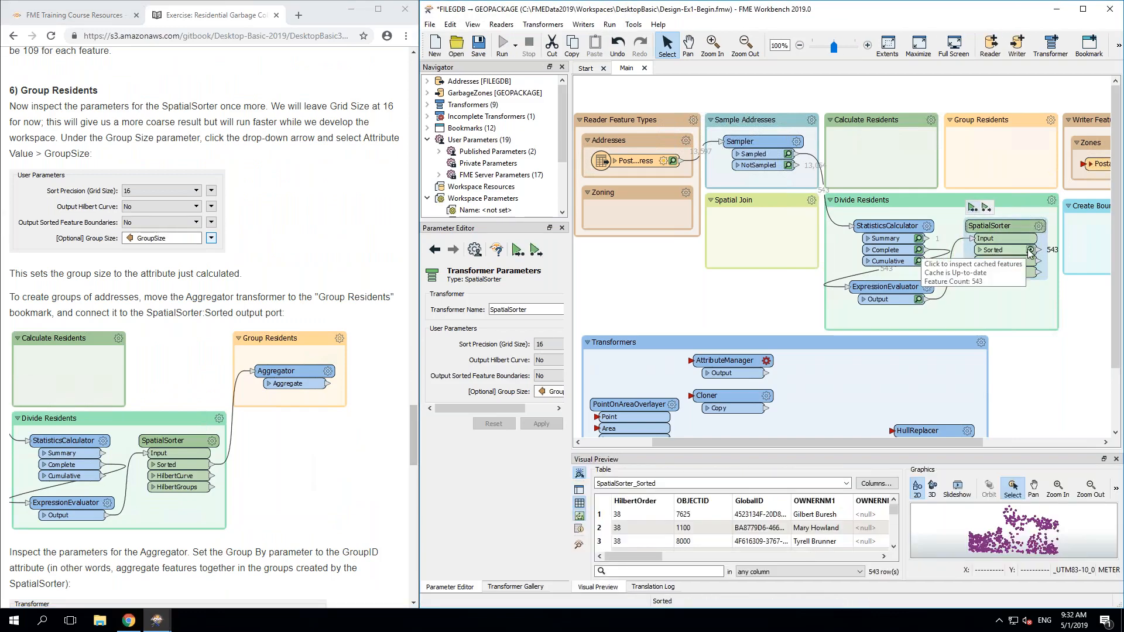
pyautogui.click(984, 545)
pyautogui.click(1047, 520)
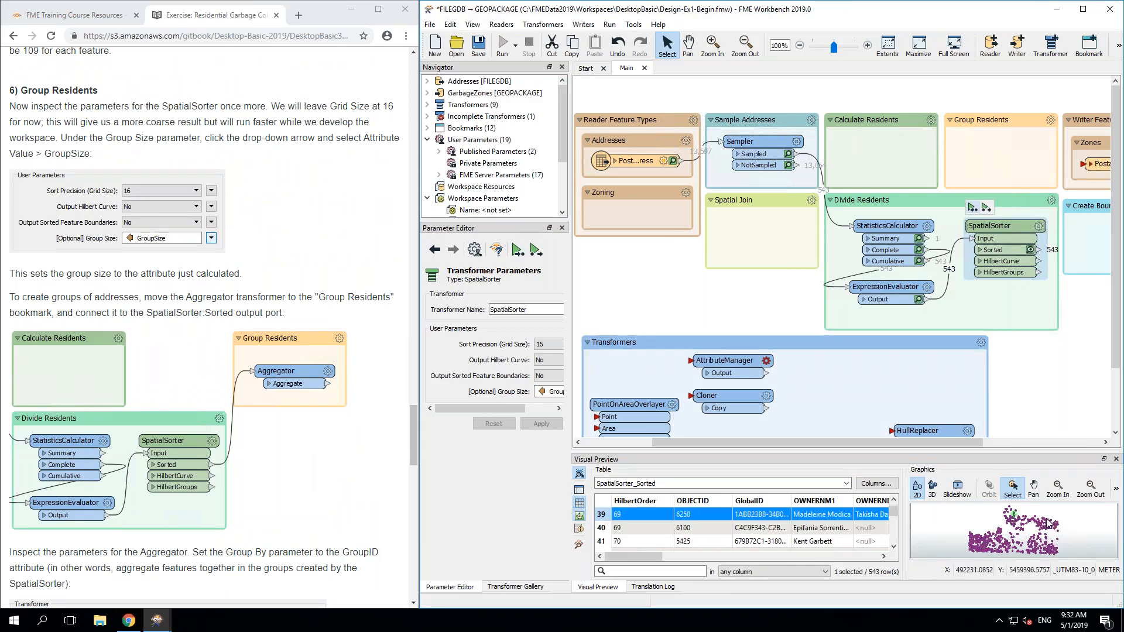
pyautogui.moveTo(641, 557); pyautogui.dragTo(921, 547)
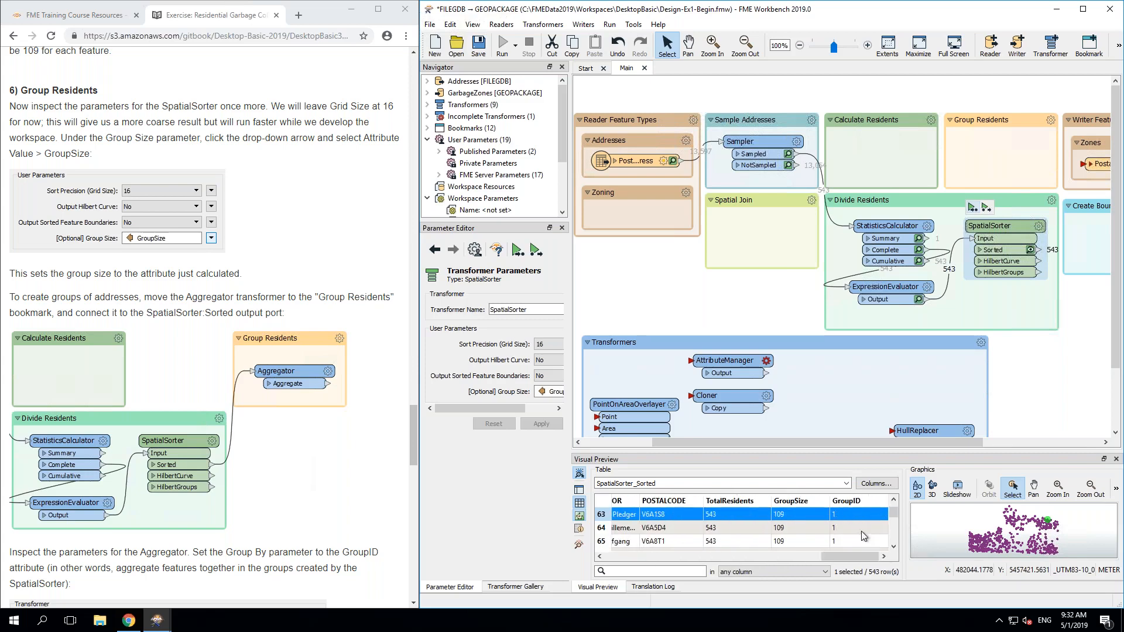
pyautogui.click(1052, 549)
pyautogui.moveTo(648, 556); pyautogui.dragTo(915, 567)
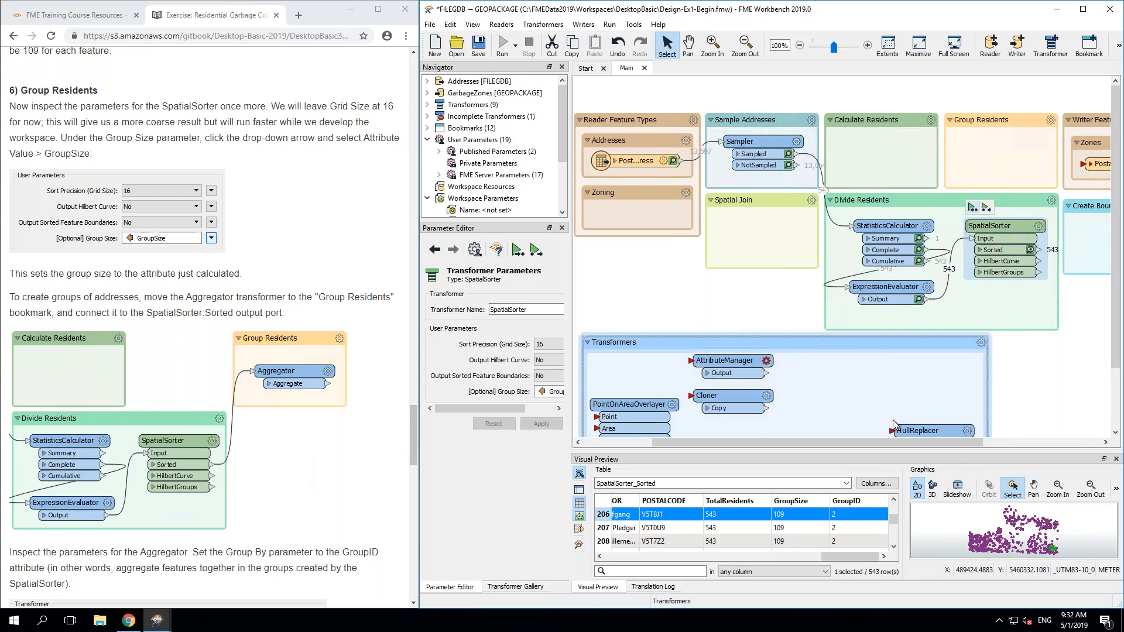
# Step: Move the Aggregator into the Group Residents bookmark and connect the SpatialSorter's Sorted port to it
pyautogui.click(834, 399)
pyautogui.scroll(-2, 838, 402)
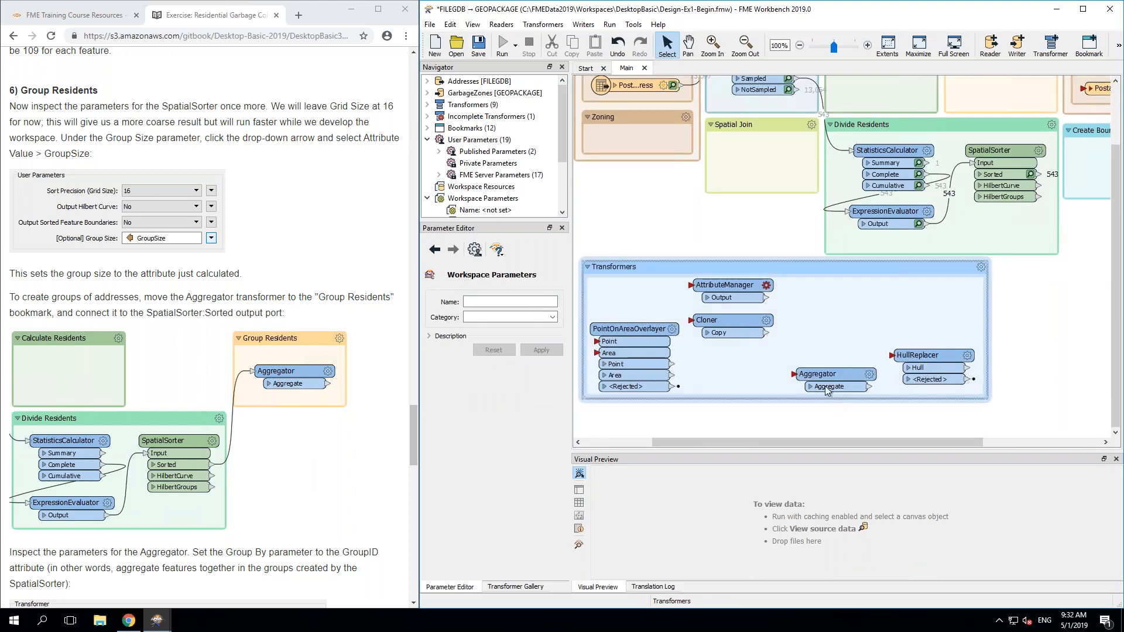
pyautogui.moveTo(832, 374); pyautogui.dragTo(999, 152)
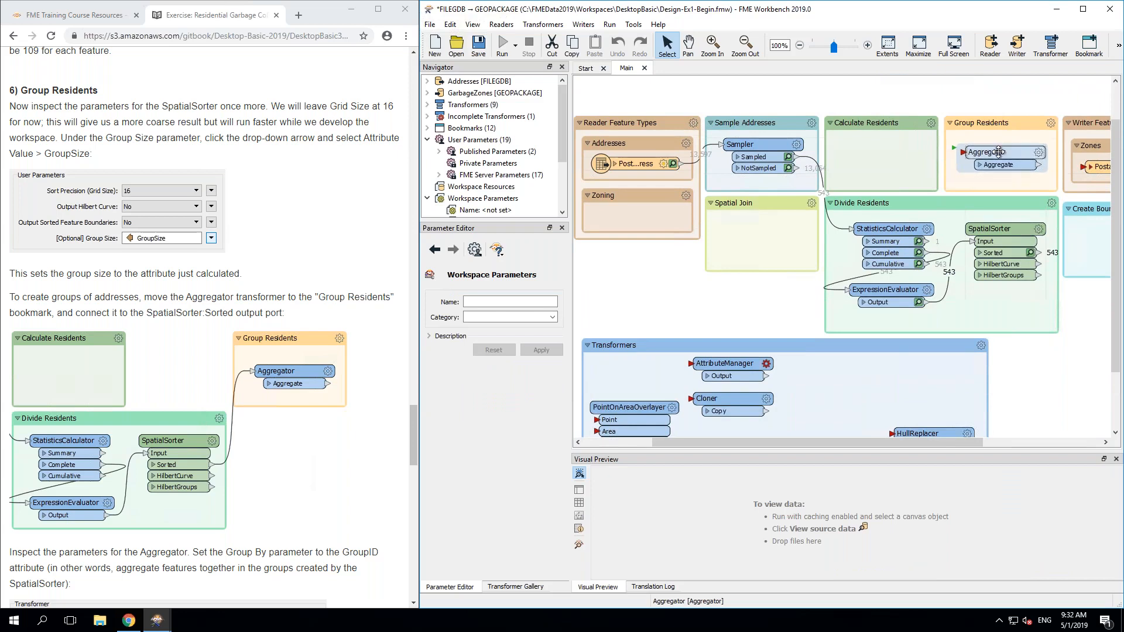
pyautogui.click(999, 152)
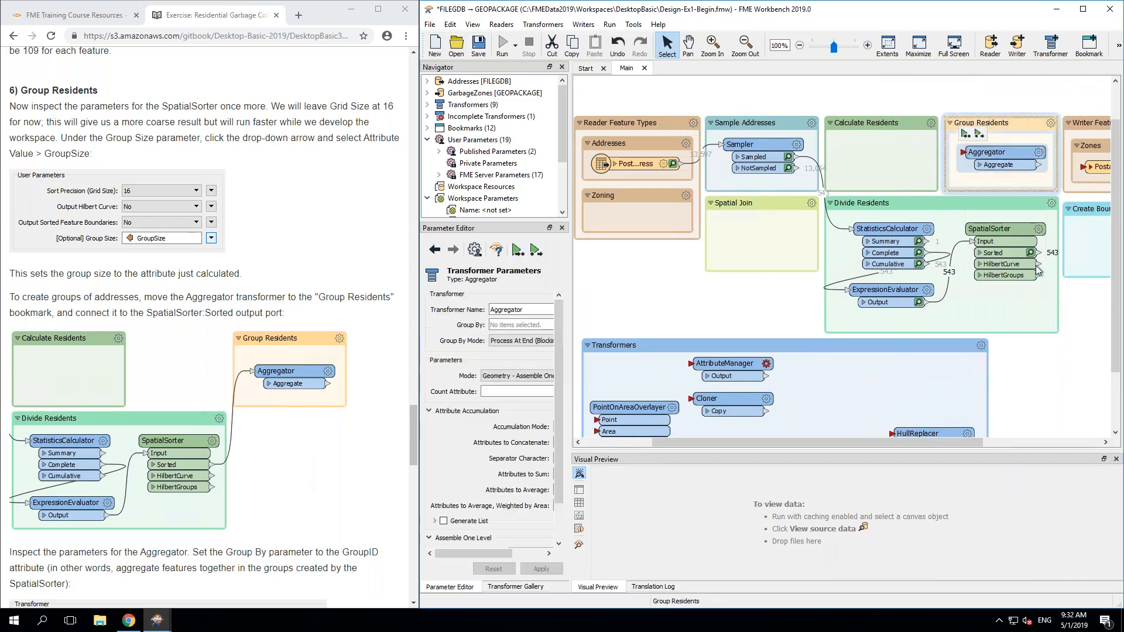
pyautogui.moveTo(1041, 257); pyautogui.dragTo(962, 153)
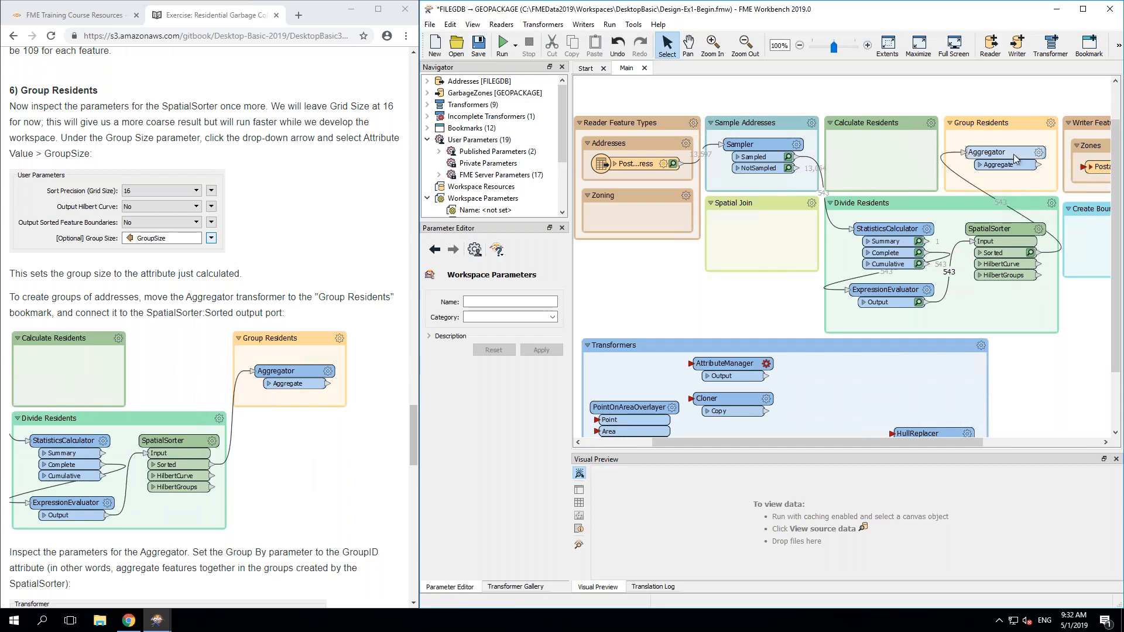
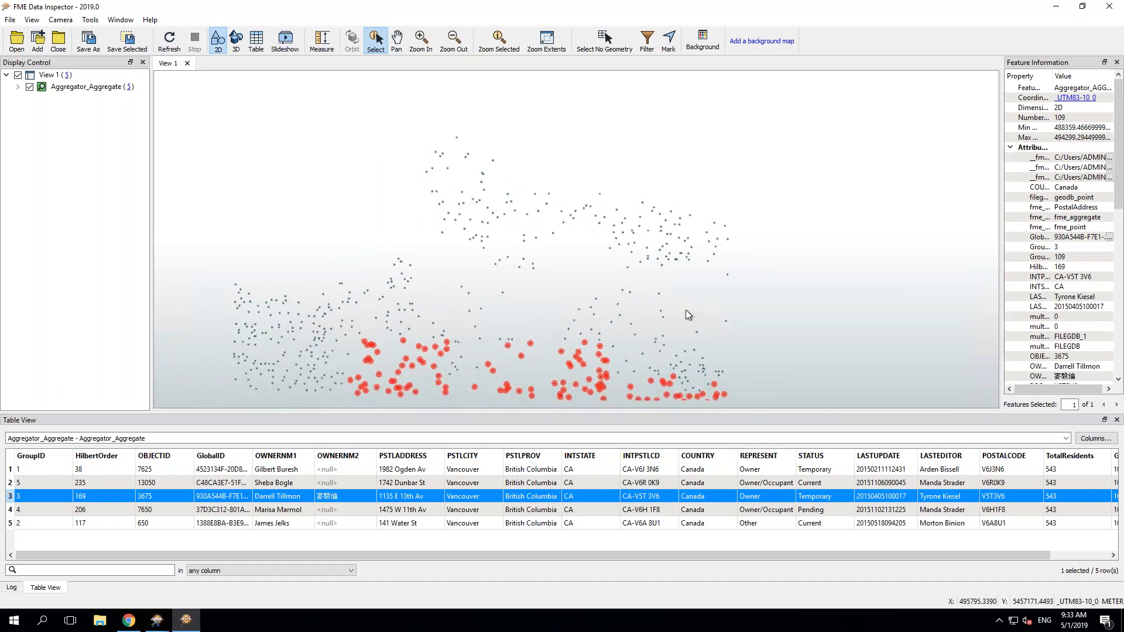
# Step: Examine the spatial extent of the aggregated address groups in the Data Inspector, and return to the workspace
pyautogui.moveTo(473, 276); pyautogui.dragTo(531, 261)
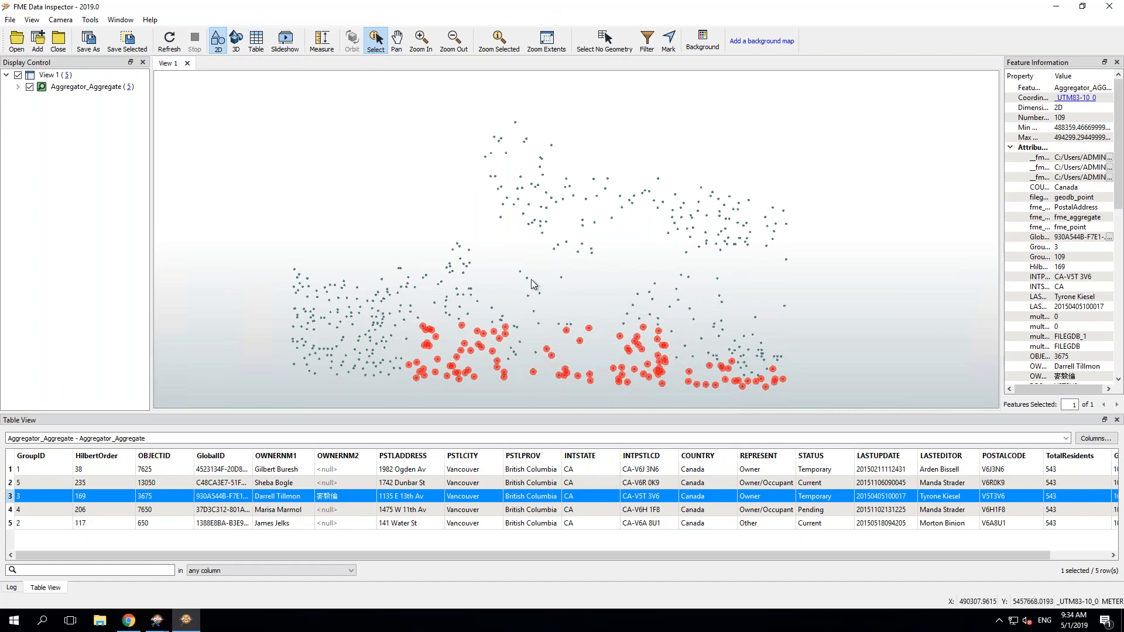
pyautogui.click(689, 212)
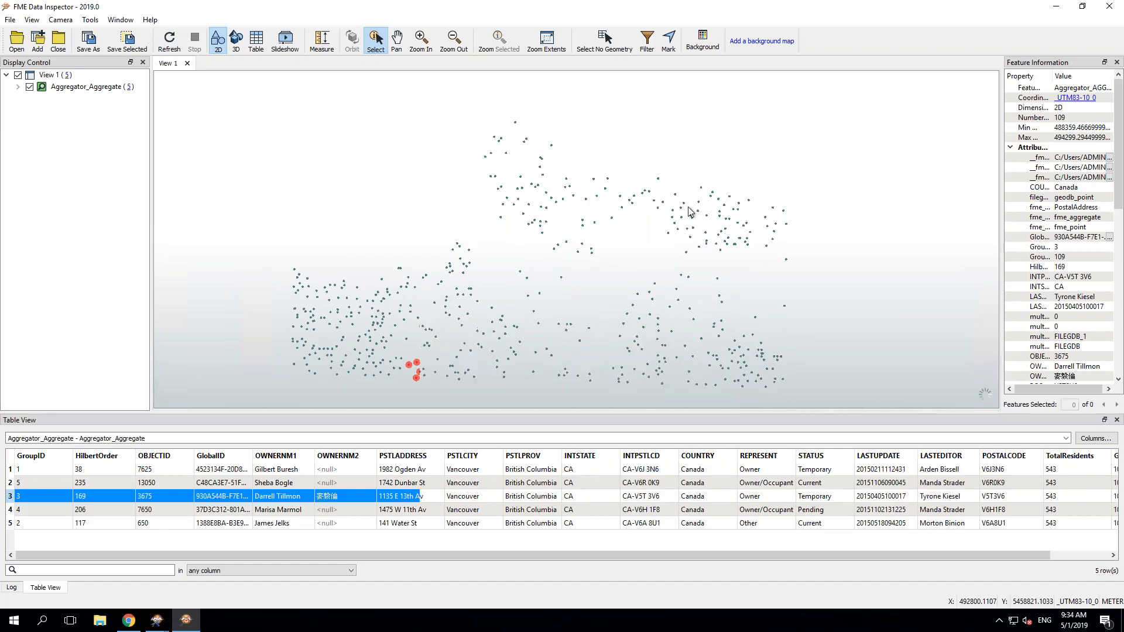
pyautogui.click(597, 225)
pyautogui.click(655, 356)
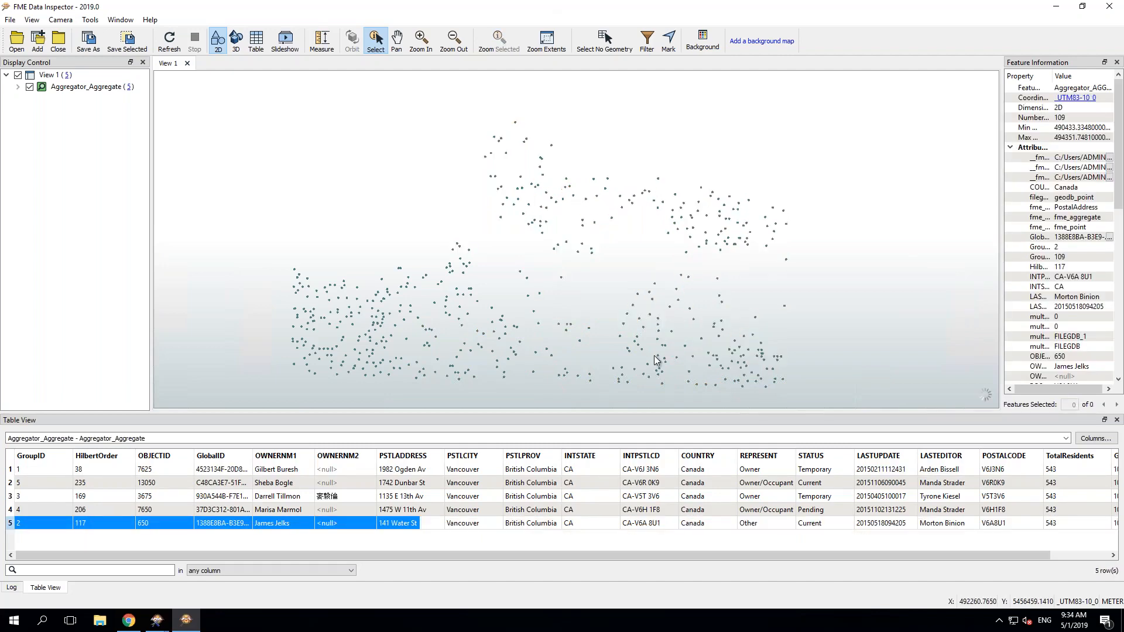
pyautogui.click(438, 293)
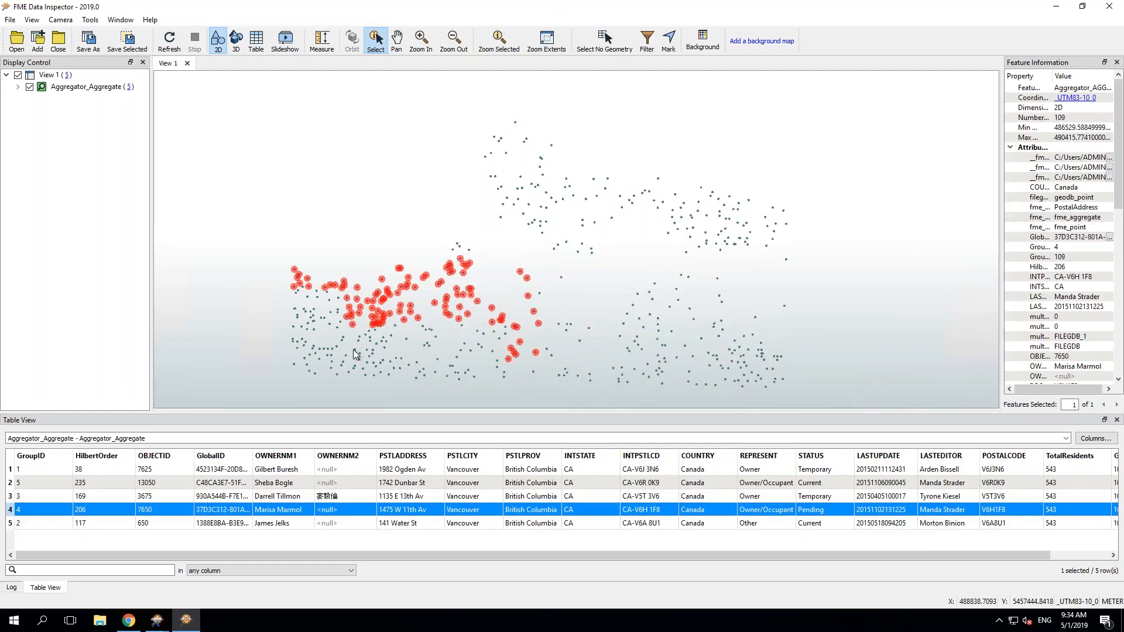
pyautogui.click(328, 364)
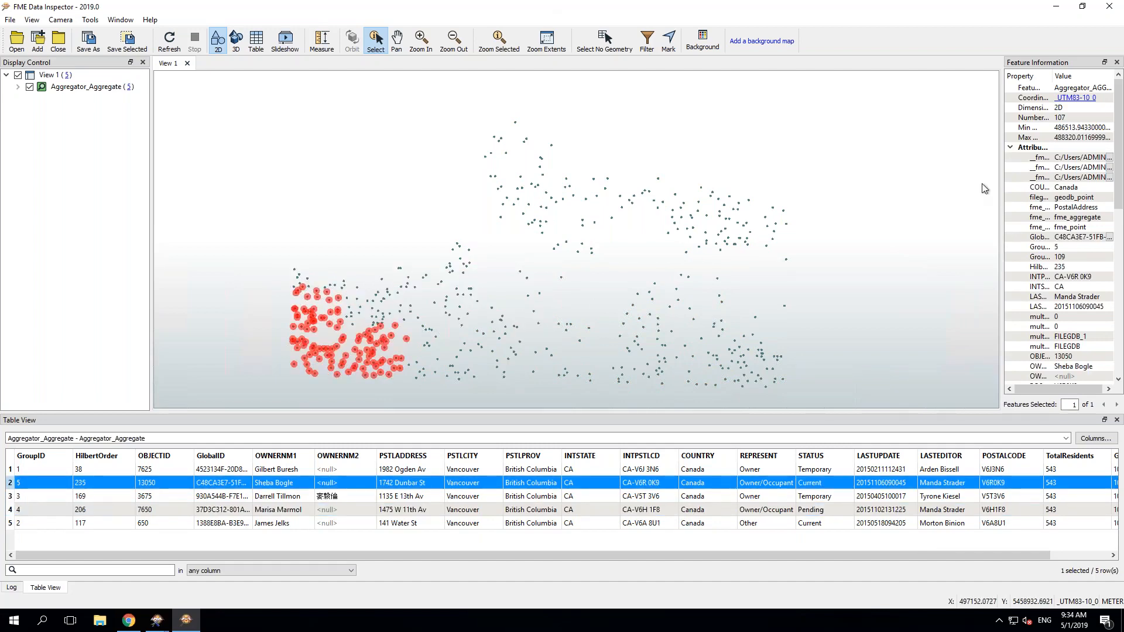
pyautogui.click(1057, 8)
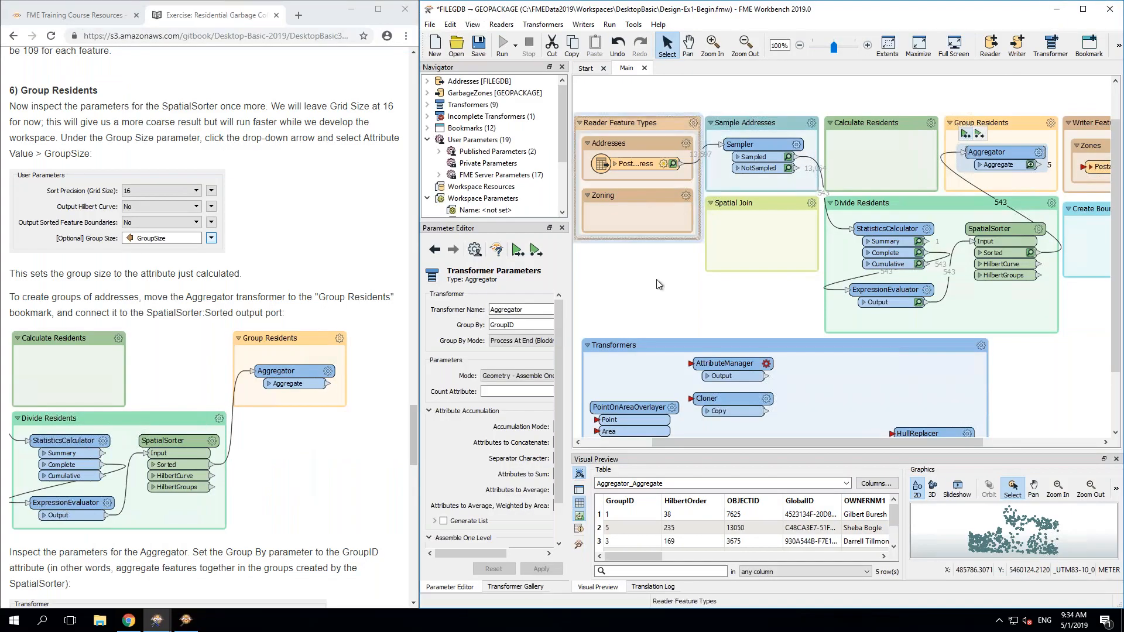
# Step: Inspect the File Geodatabase source path of the Addresses reader without changing it
pyautogui.click(428, 83)
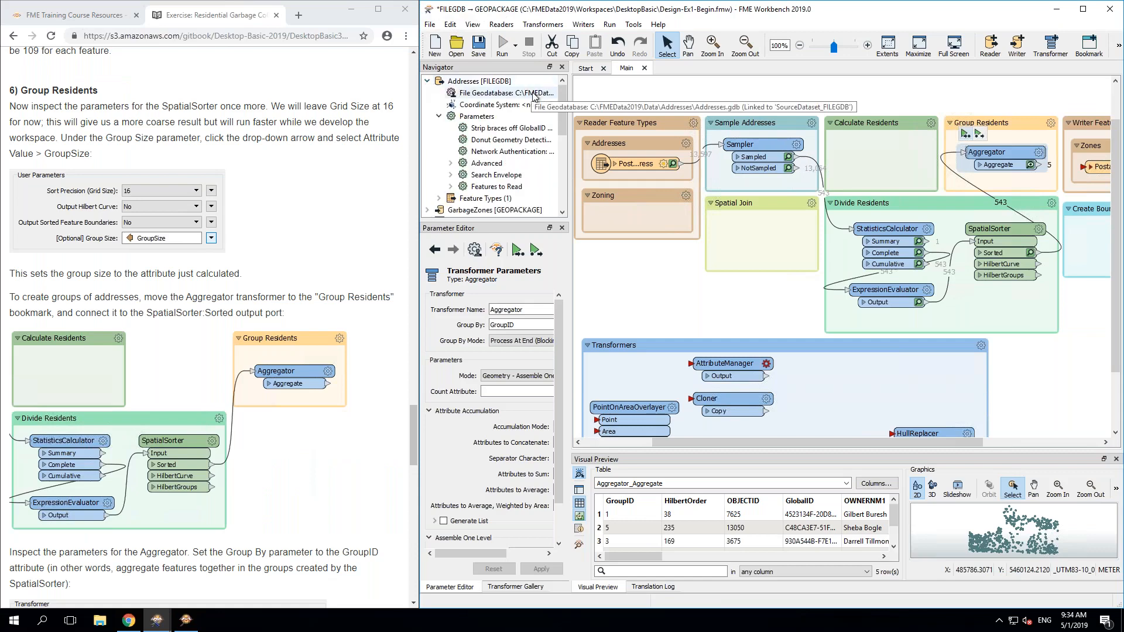
pyautogui.click(428, 83)
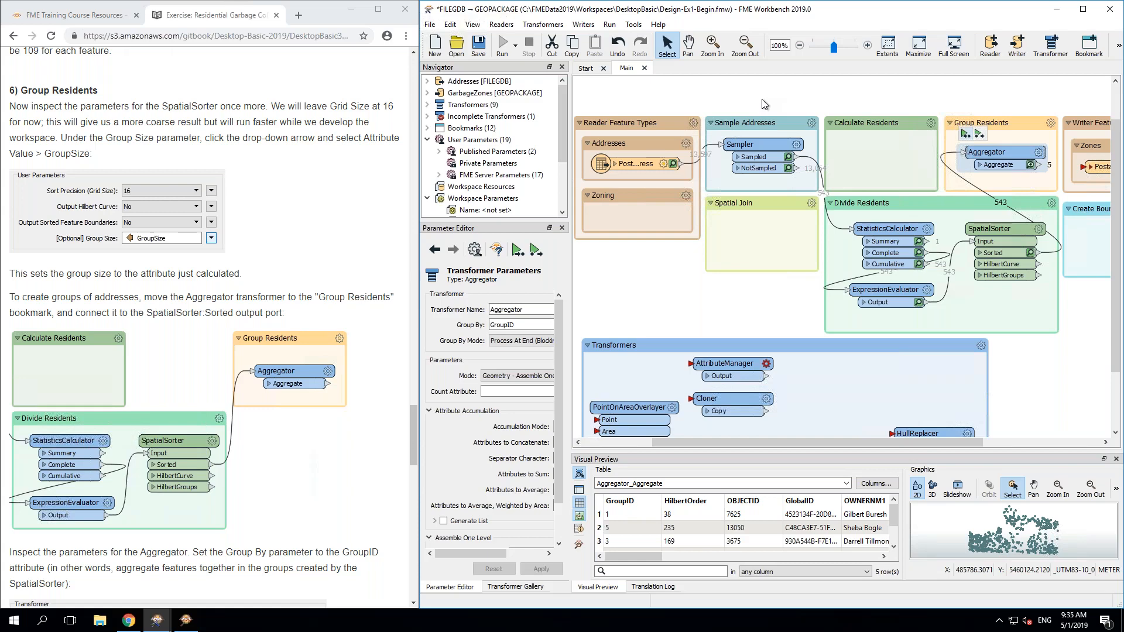
pyautogui.click(427, 81)
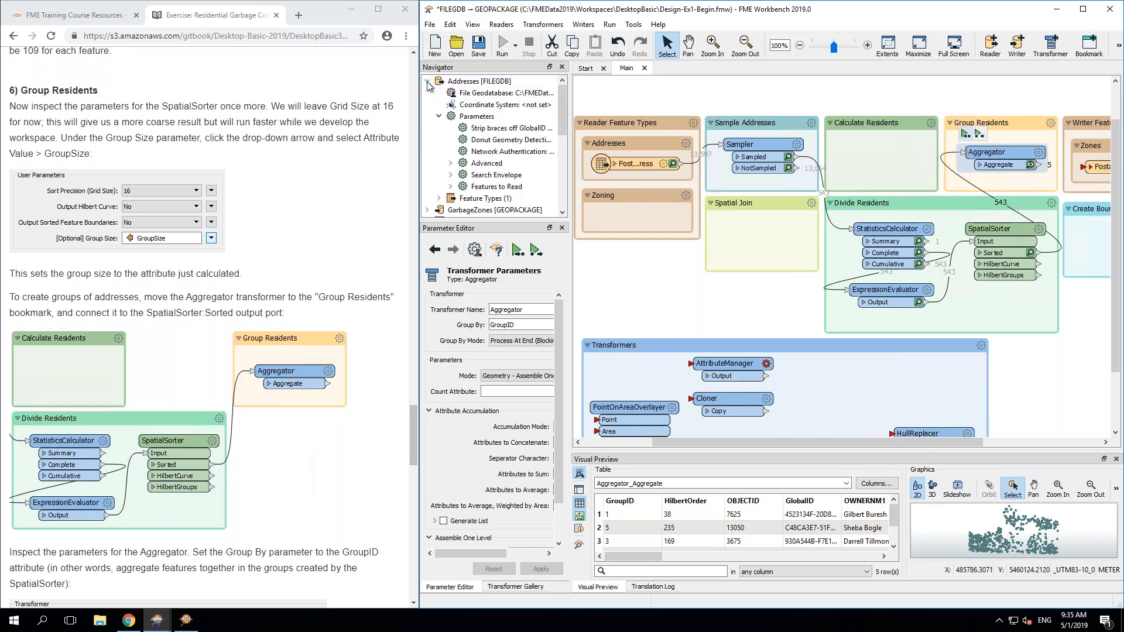
pyautogui.click(516, 97)
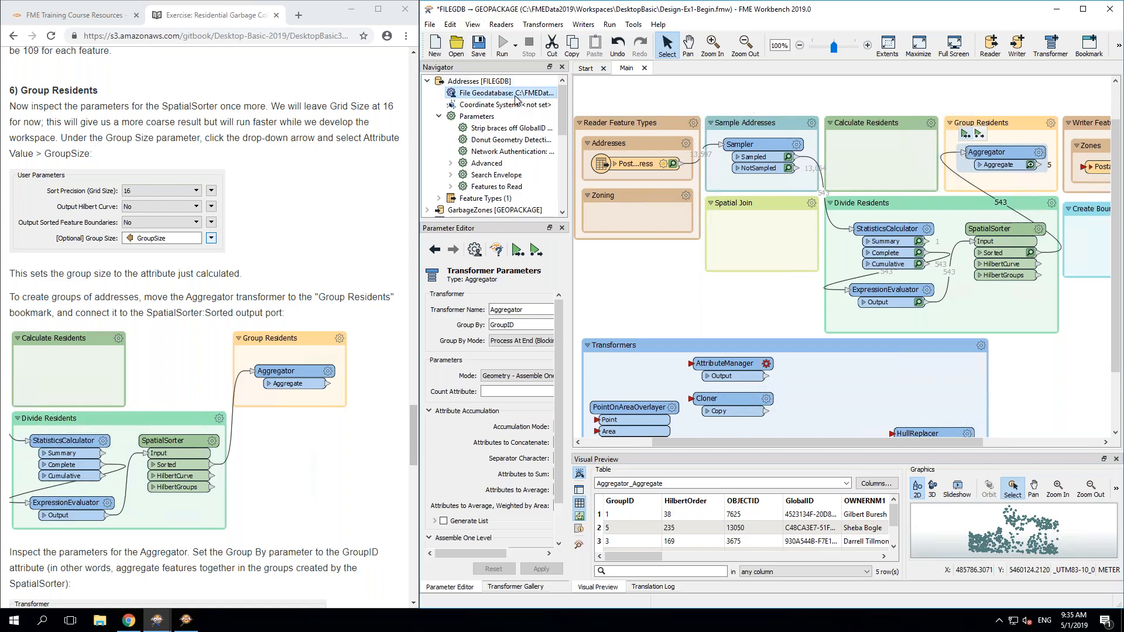
pyautogui.doubleClick(516, 97)
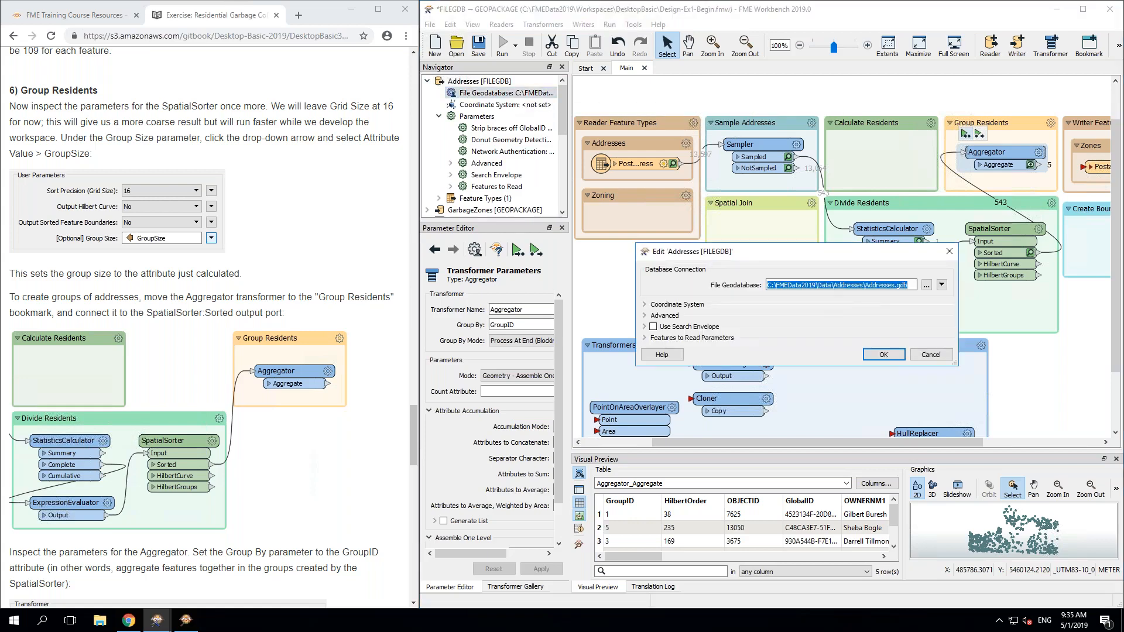
pyautogui.click(829, 285)
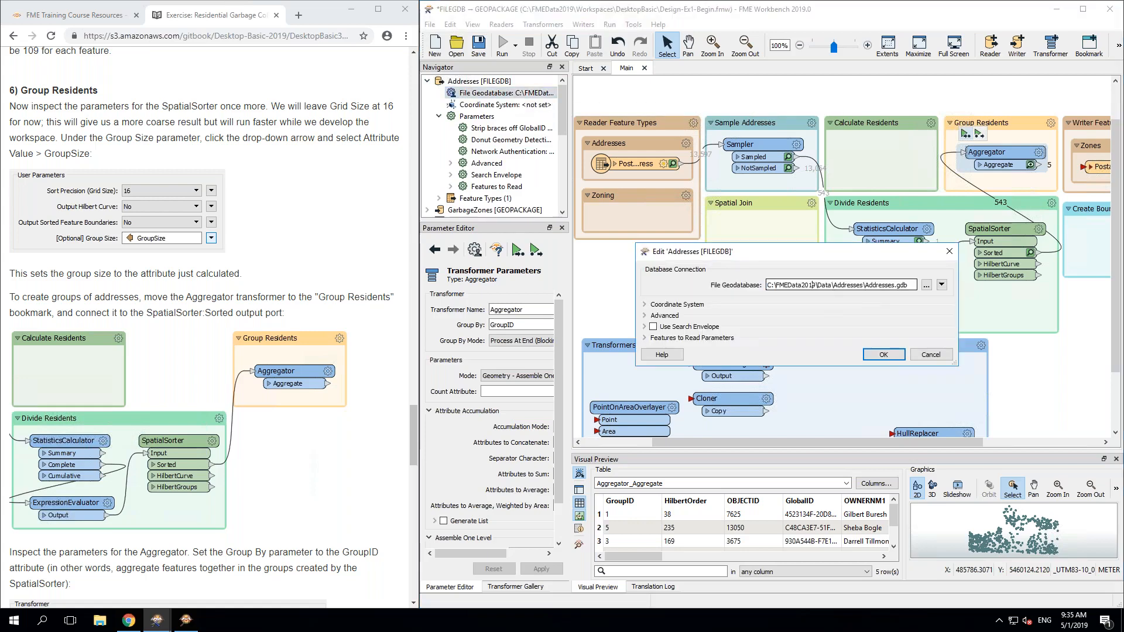
pyautogui.click(921, 357)
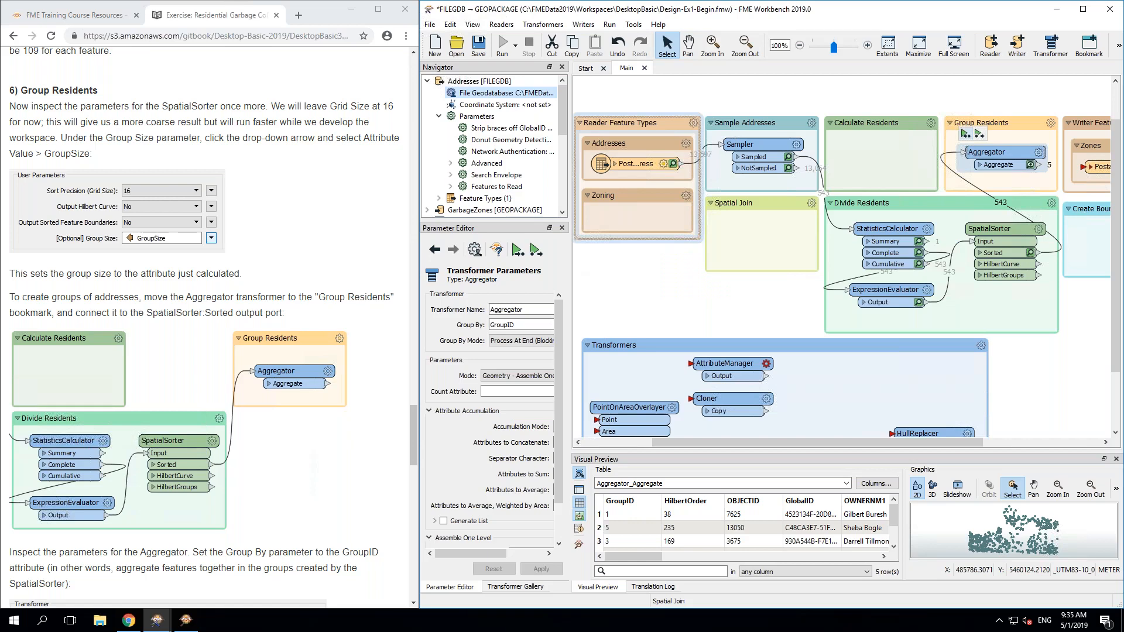
# Step: Read the remaining Exercise 1 instructions in the manual, from the Group Residents section through the end of the exercise
pyautogui.click(282, 450)
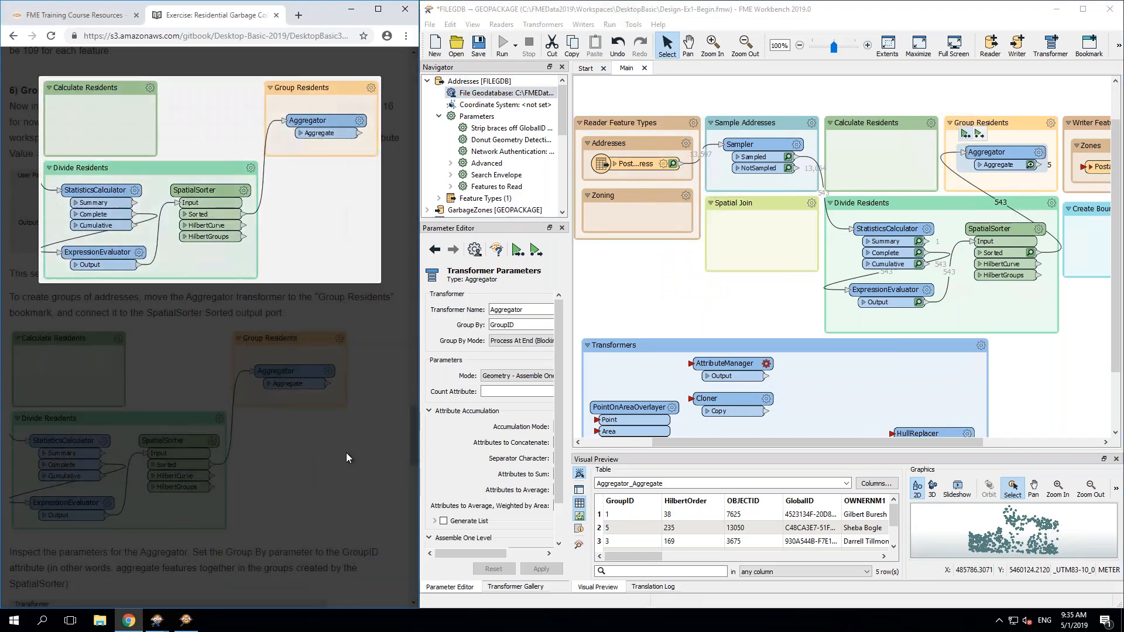
pyautogui.click(346, 452)
pyautogui.scroll(-10, 416, 441)
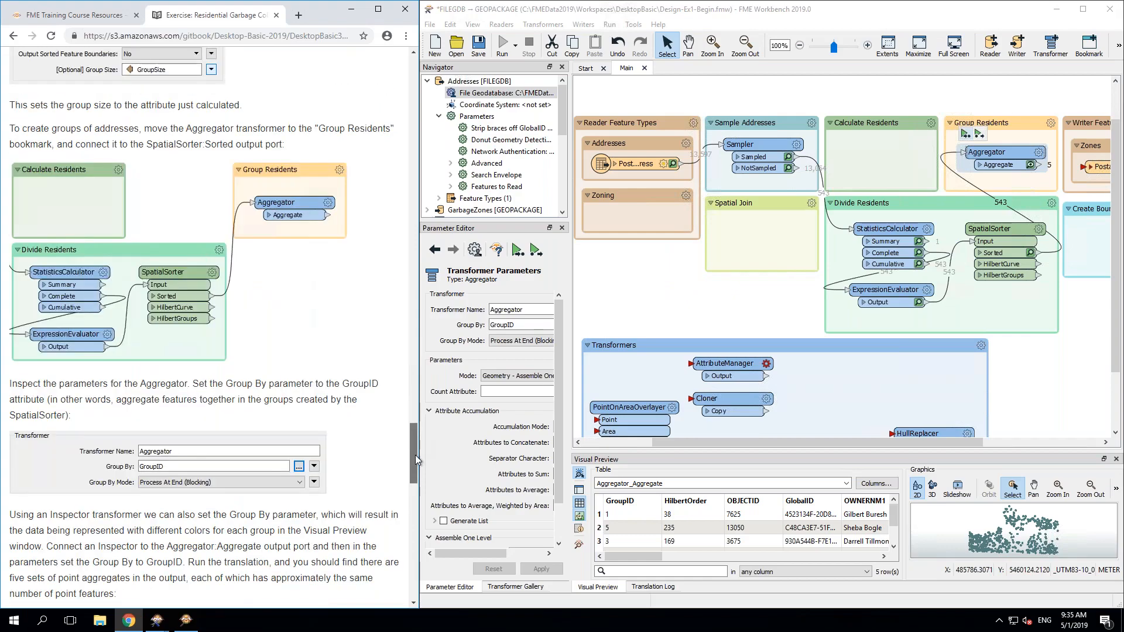
pyautogui.moveTo(416, 487); pyautogui.dragTo(414, 559)
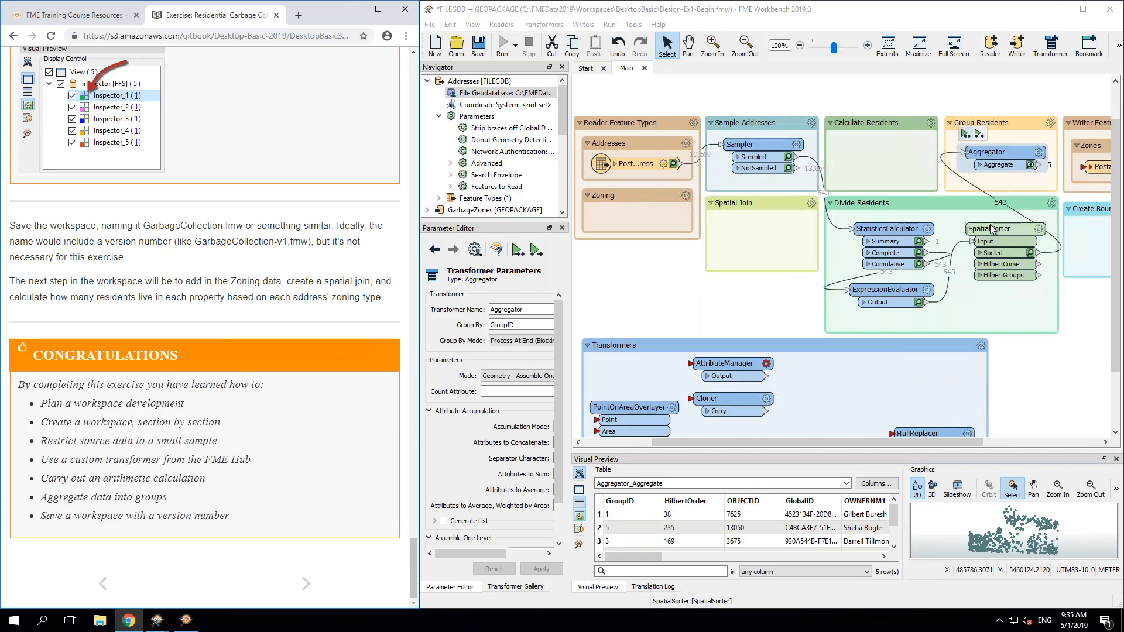
# Step: Review the parameters of the SpatialSorter, StatisticsCalculator and ExpressionEvaluator in the Divide Residents bookmark without changing them
pyautogui.click(1039, 229)
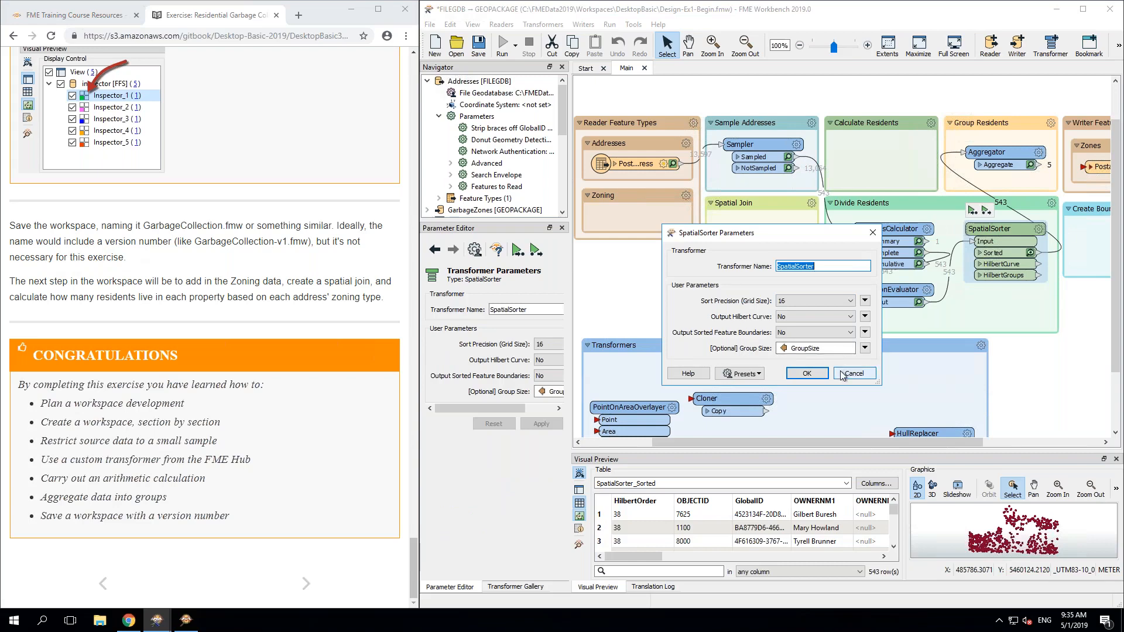
pyautogui.click(843, 373)
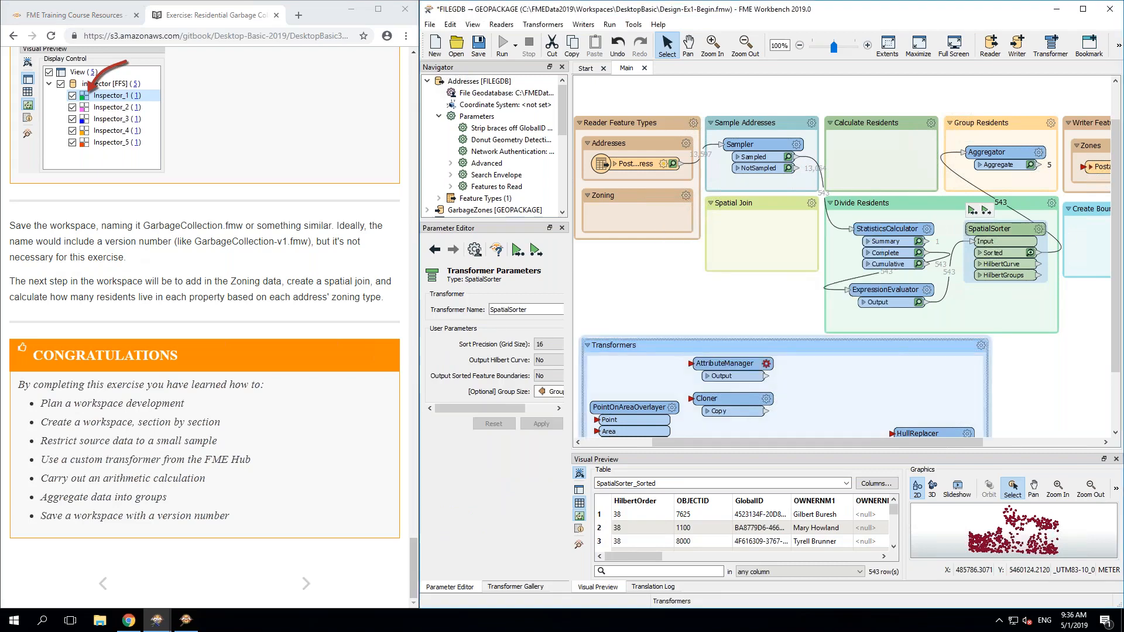
pyautogui.moveTo(887, 237)
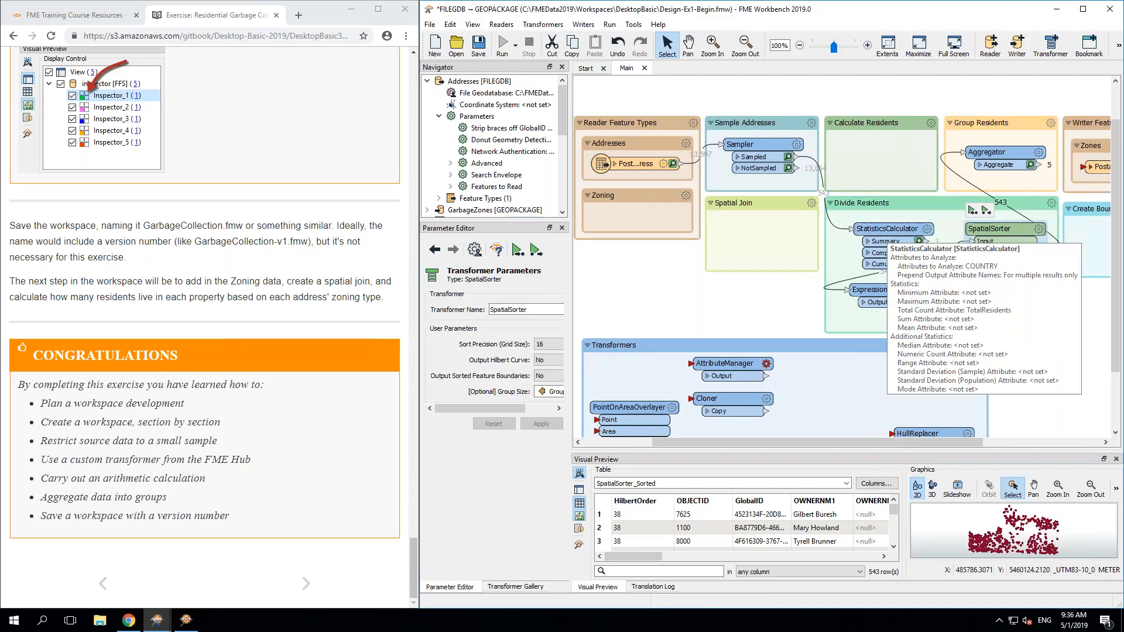
pyautogui.click(848, 325)
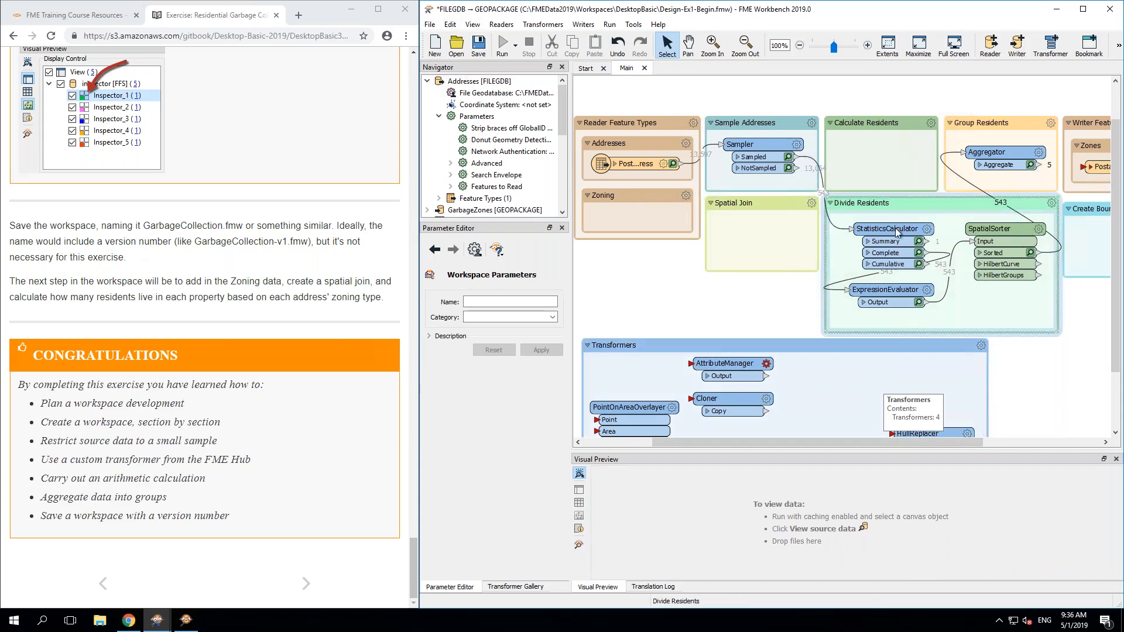
pyautogui.click(883, 294)
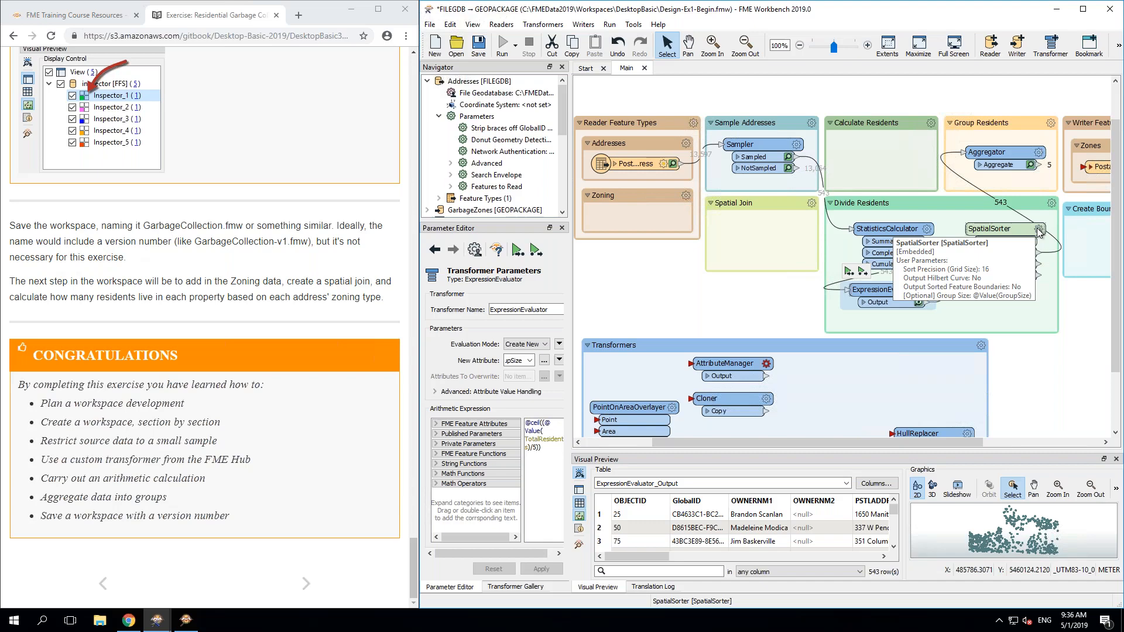
# Step: Check the Sampler's sampling rate and the Aggregator's Group By setting, leaving both transformers as they are
pyautogui.click(797, 145)
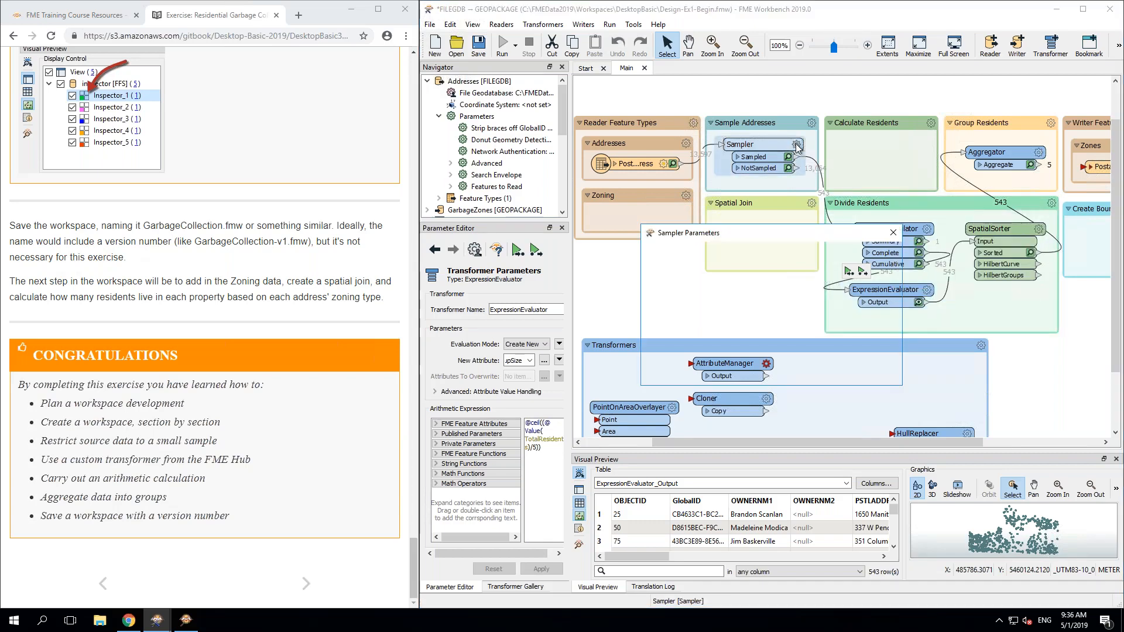
pyautogui.doubleClick(729, 317)
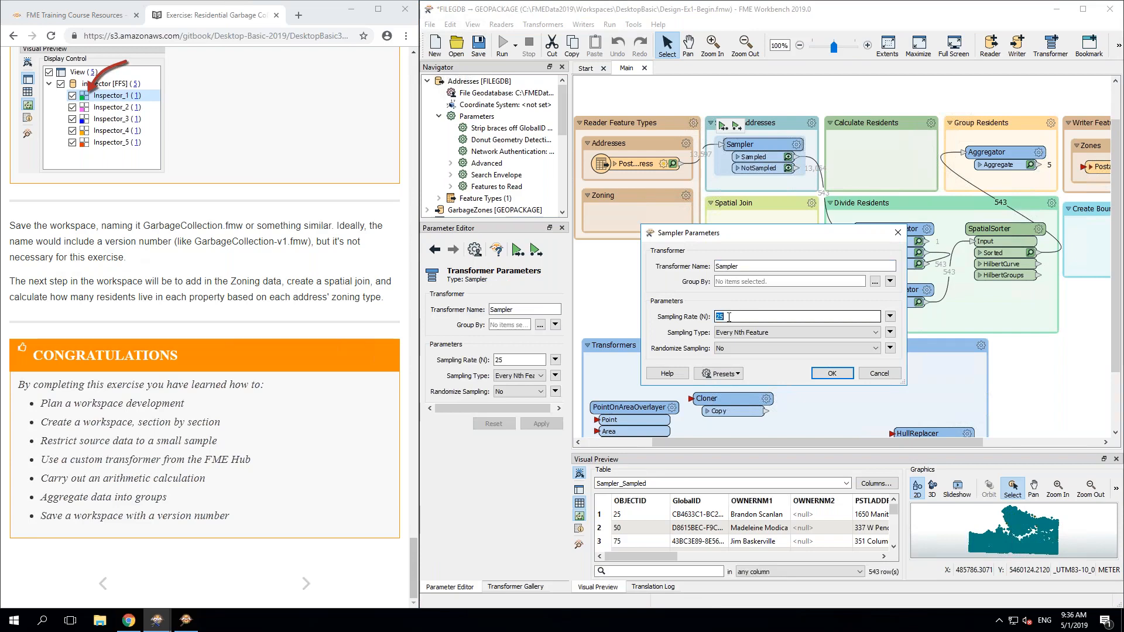
pyautogui.click(886, 378)
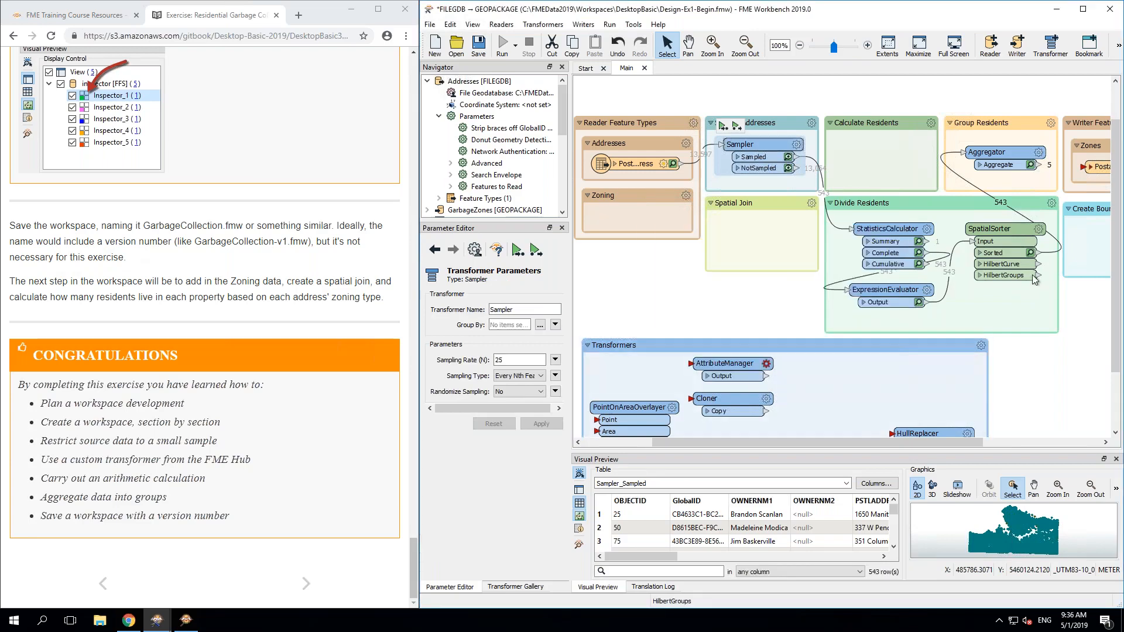
pyautogui.click(1040, 152)
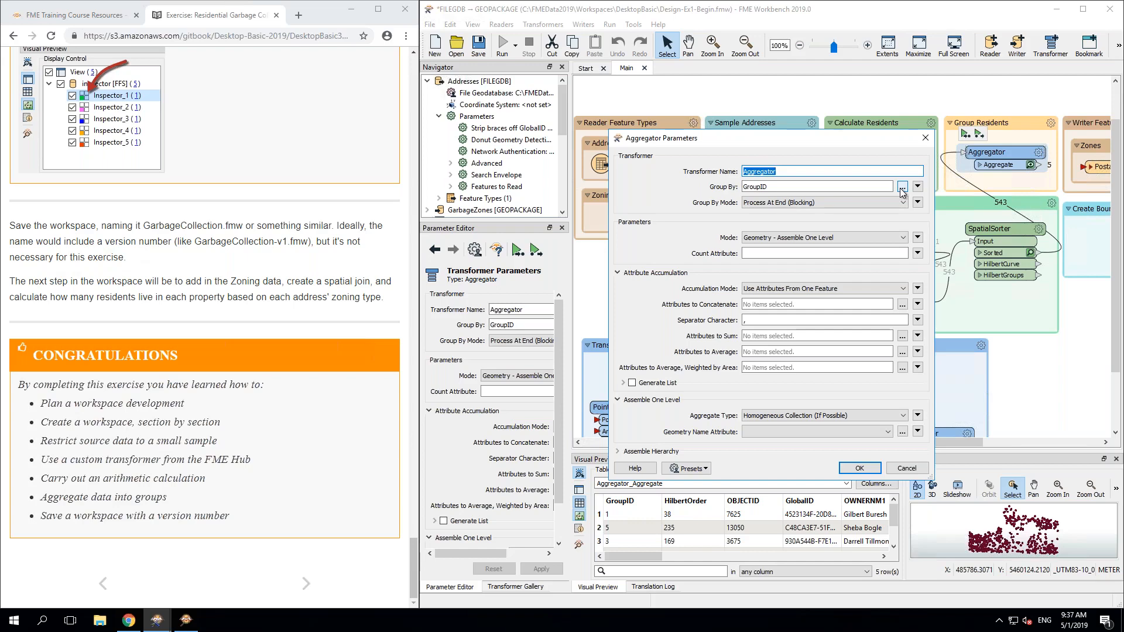
pyautogui.click(908, 470)
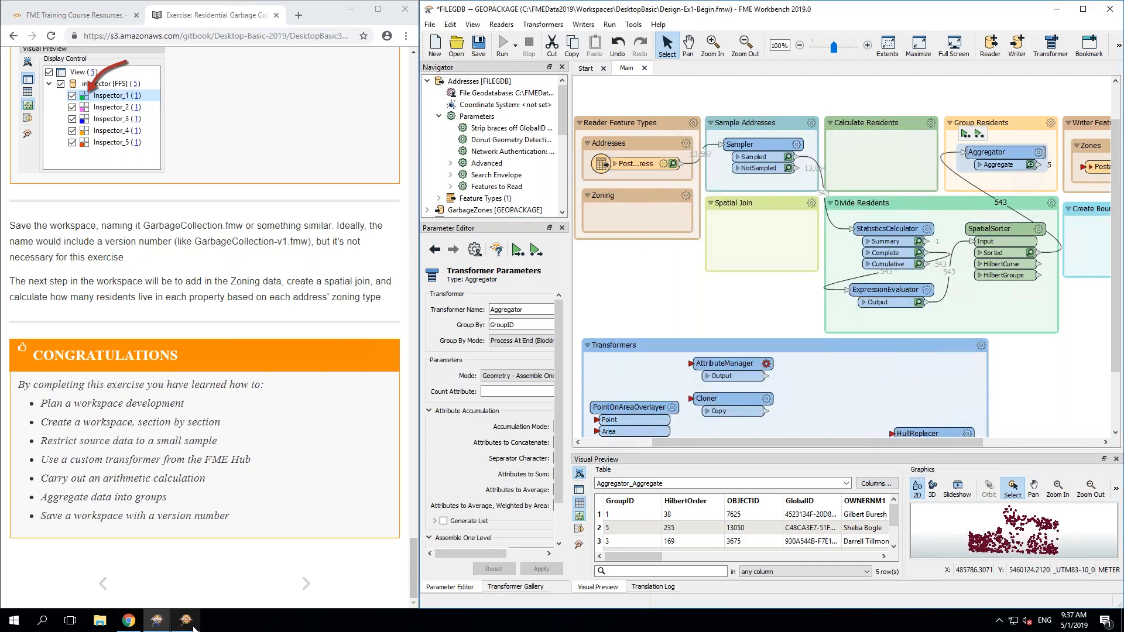
# Step: Select several aggregated address groups in the FME Data Inspector to compare their extents, and return to the workspace
pyautogui.click(193, 628)
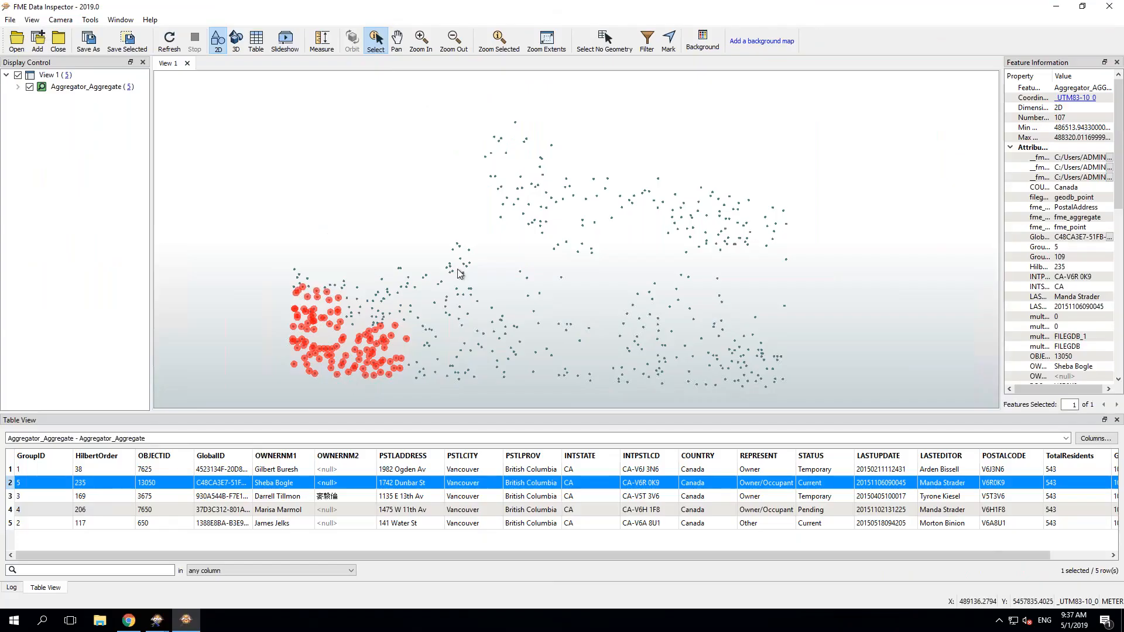
pyautogui.click(458, 270)
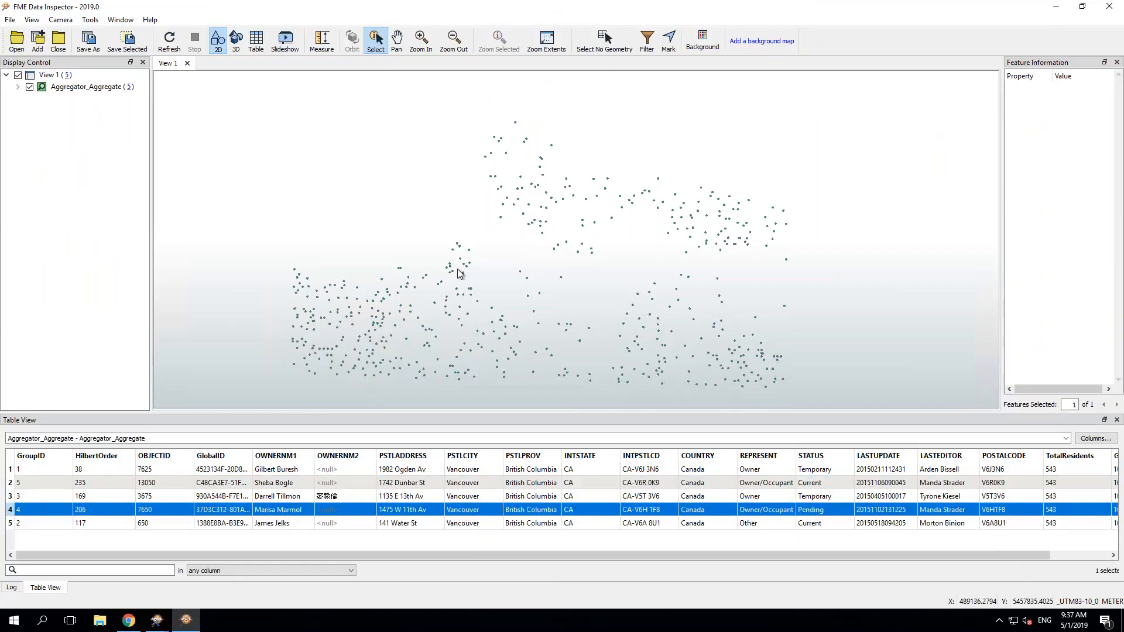
pyautogui.click(653, 311)
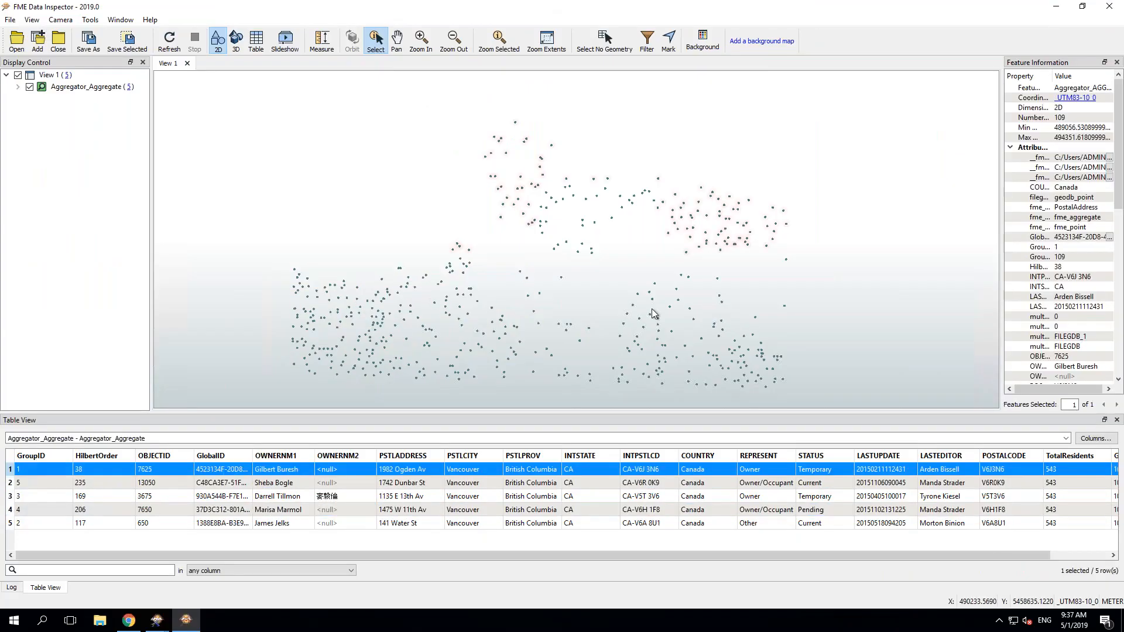
pyautogui.click(652, 312)
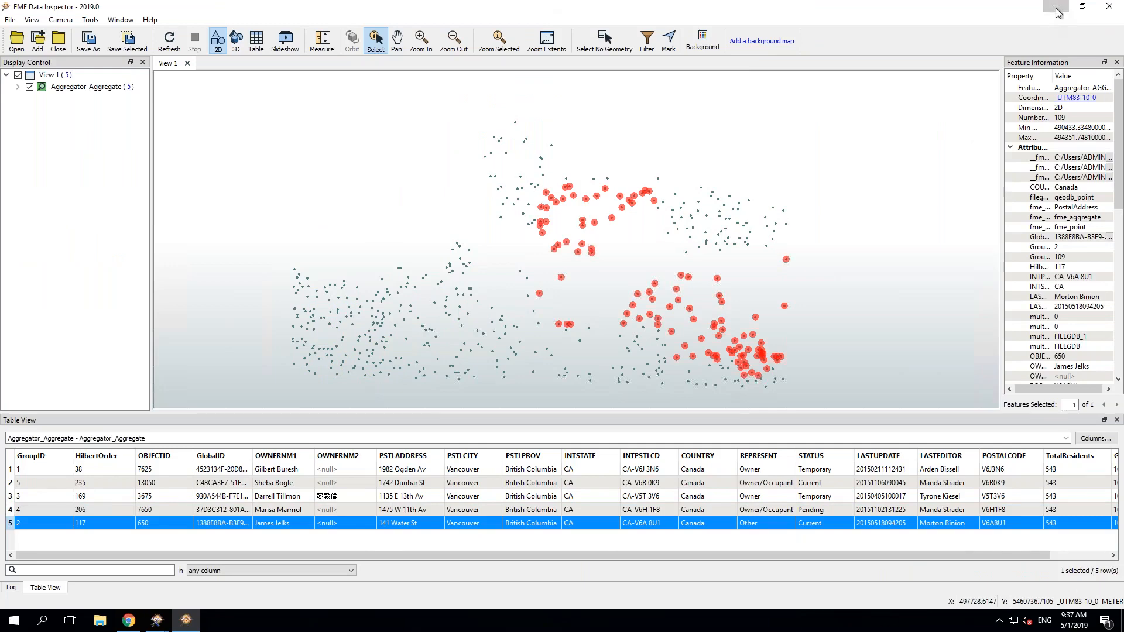
pyautogui.click(1057, 8)
pyautogui.click(1016, 327)
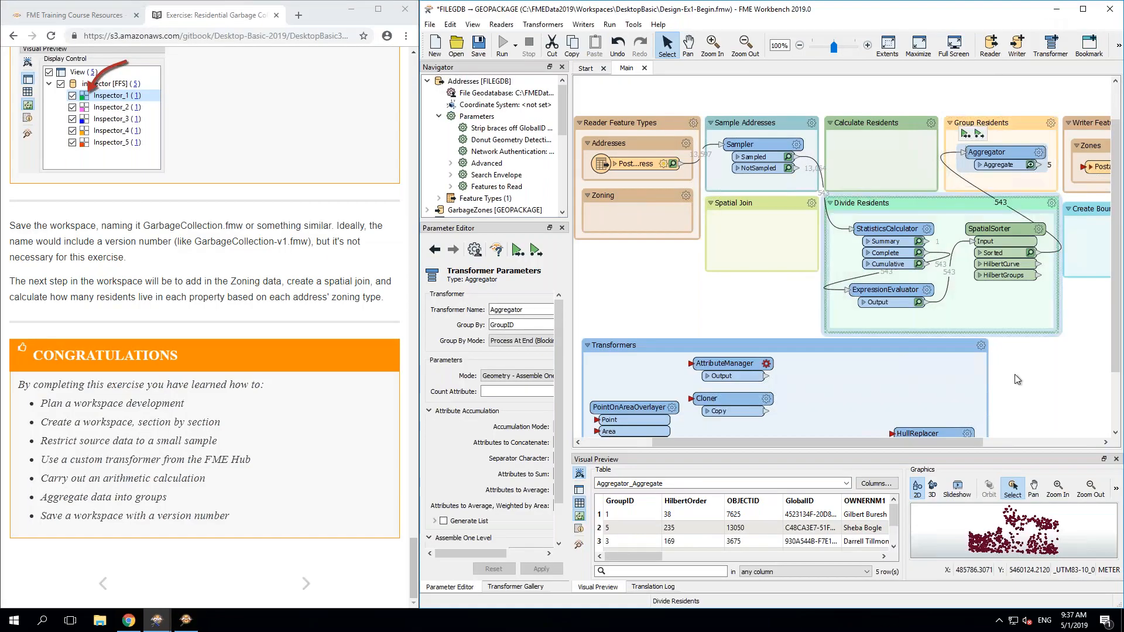
# Step: Add an Inspector transformer above the Writer Feature Types bookmark and connect the Aggregator's Aggregate port to it
pyautogui.moveTo(902, 443); pyautogui.dragTo(1019, 442)
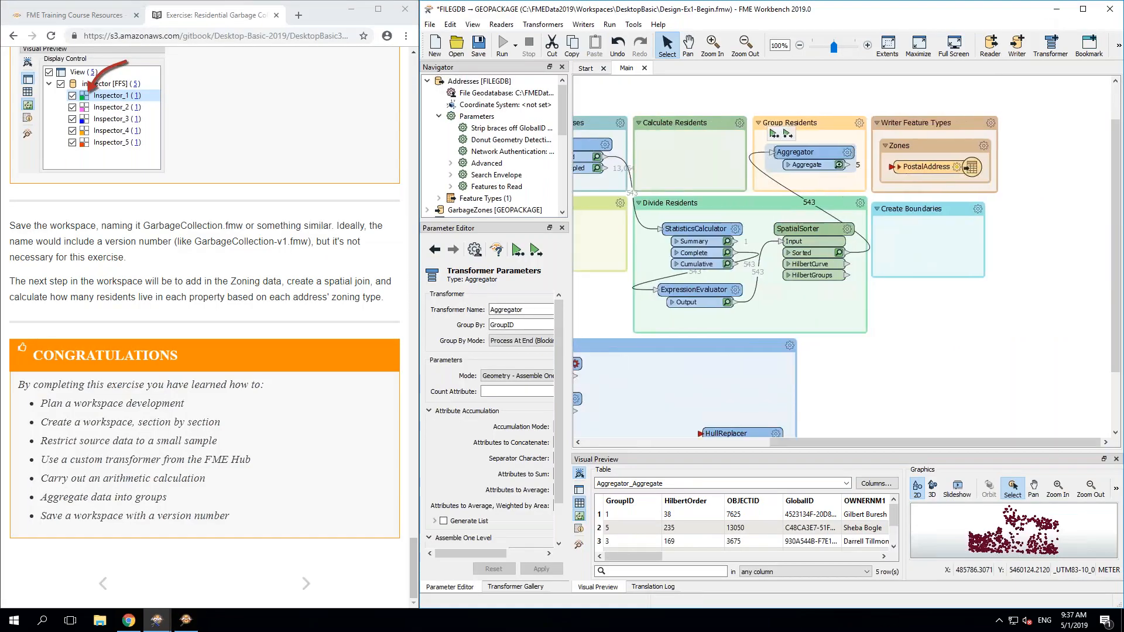
pyautogui.click(925, 93)
pyautogui.write('insoe')
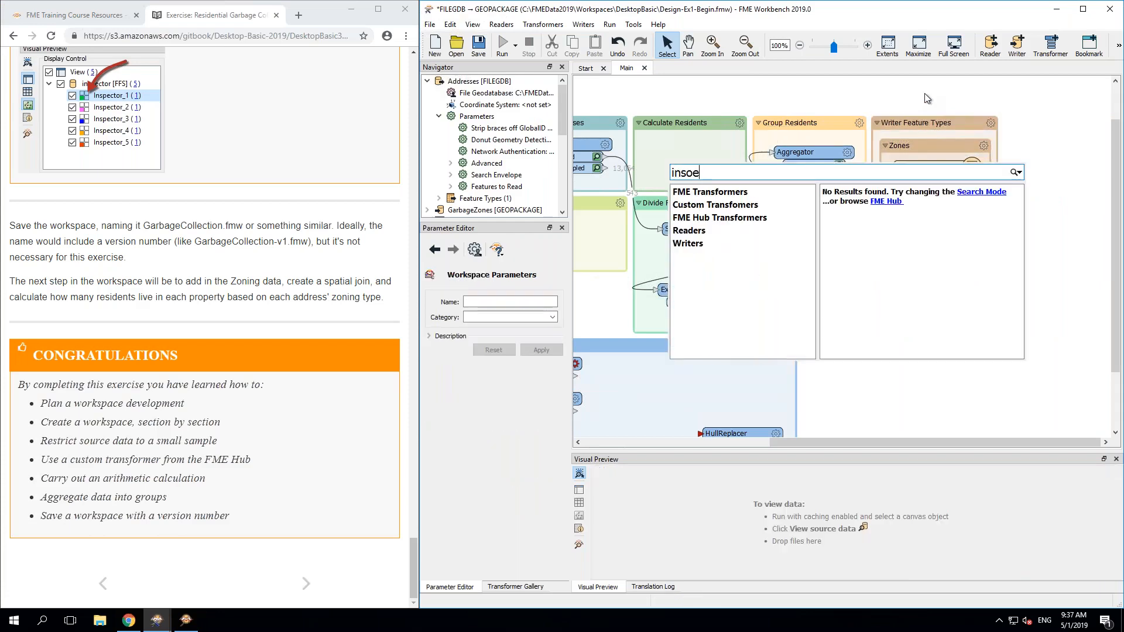
pyautogui.press('BackSpace')
pyautogui.press('BackSpace')
pyautogui.write('p')
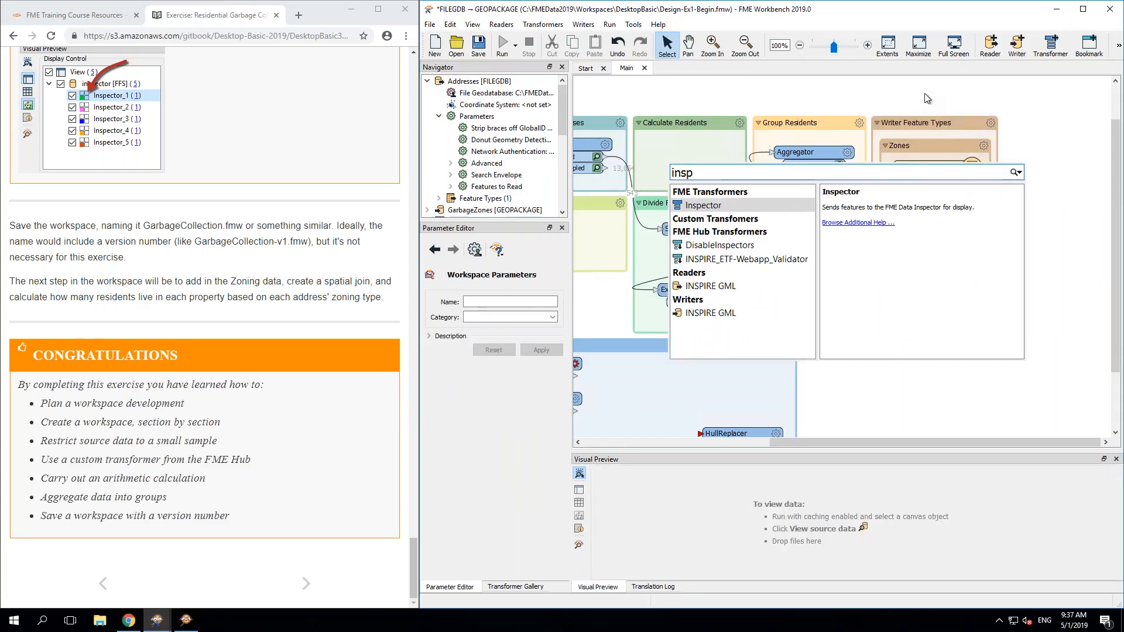
pyautogui.doubleClick(707, 206)
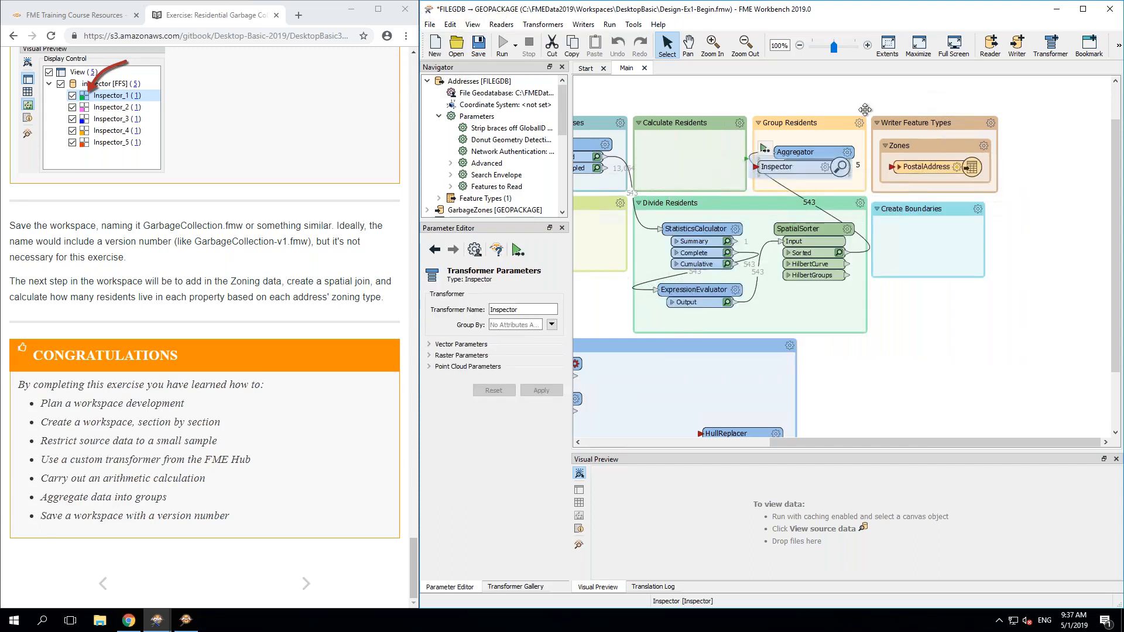
pyautogui.moveTo(901, 85); pyautogui.dragTo(894, 91)
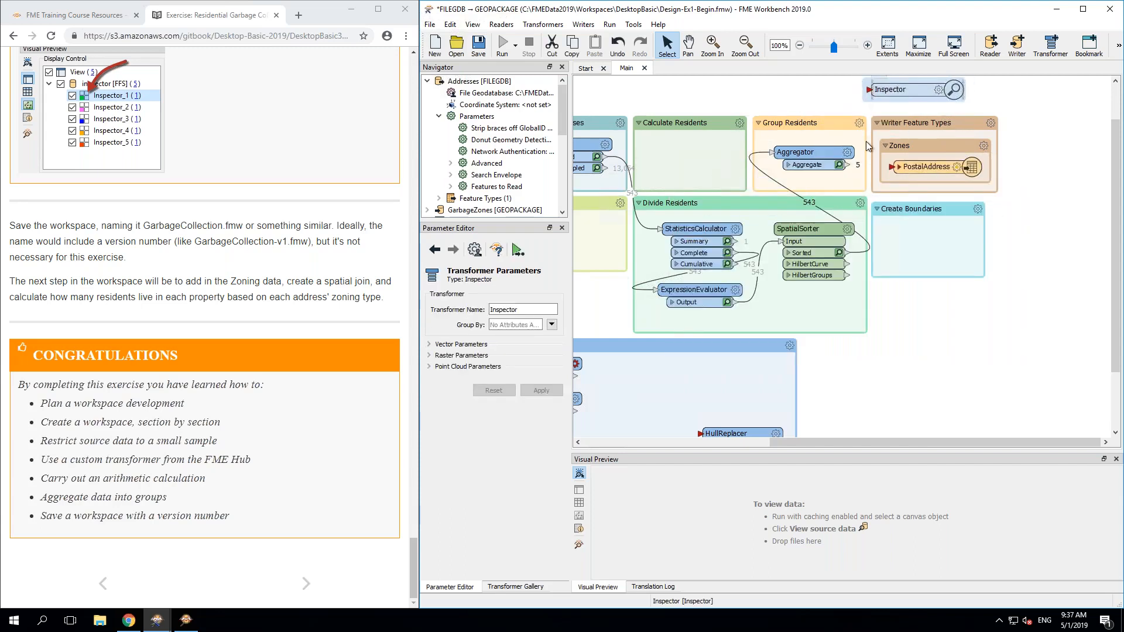
pyautogui.moveTo(847, 169); pyautogui.dragTo(876, 92)
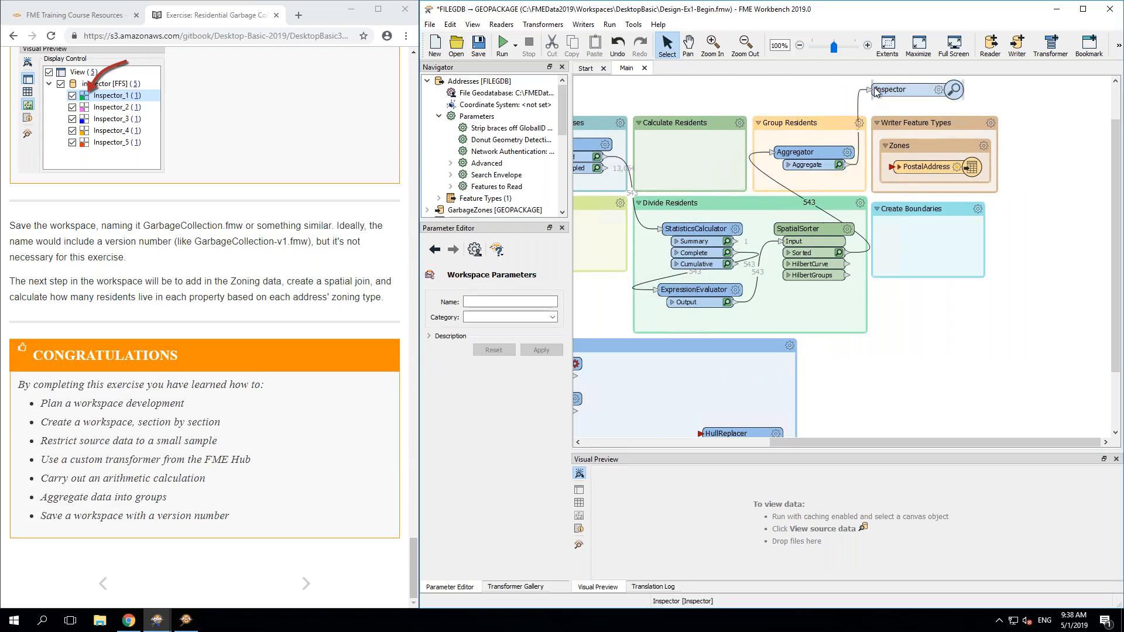
# Step: Set the Inspector's Group By parameter to the GroupID attribute
pyautogui.click(938, 94)
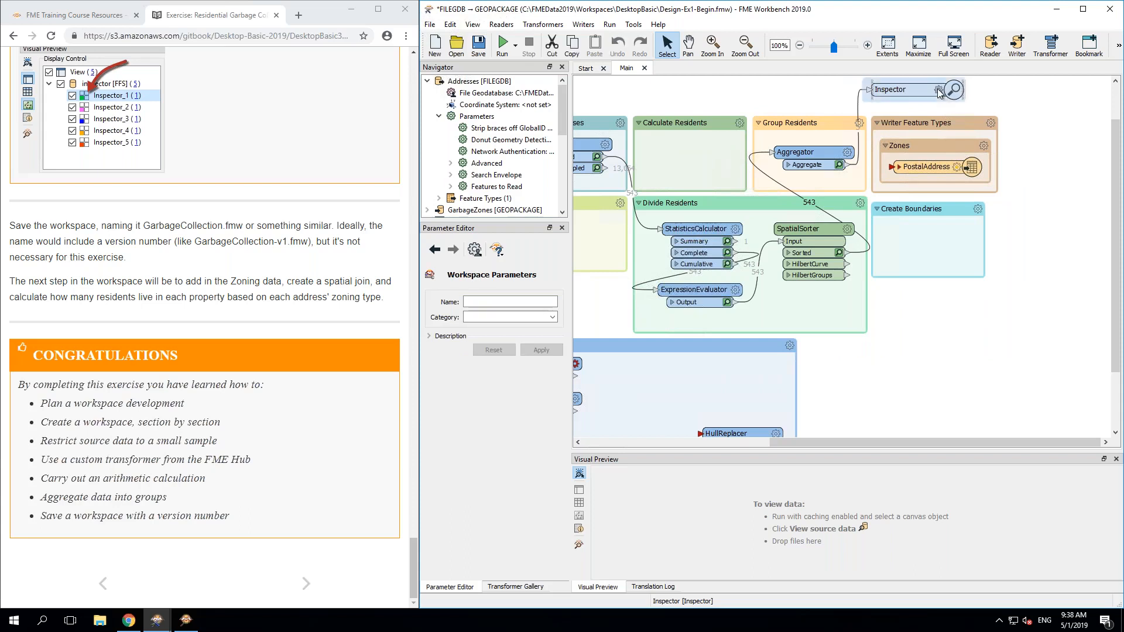
pyautogui.click(939, 91)
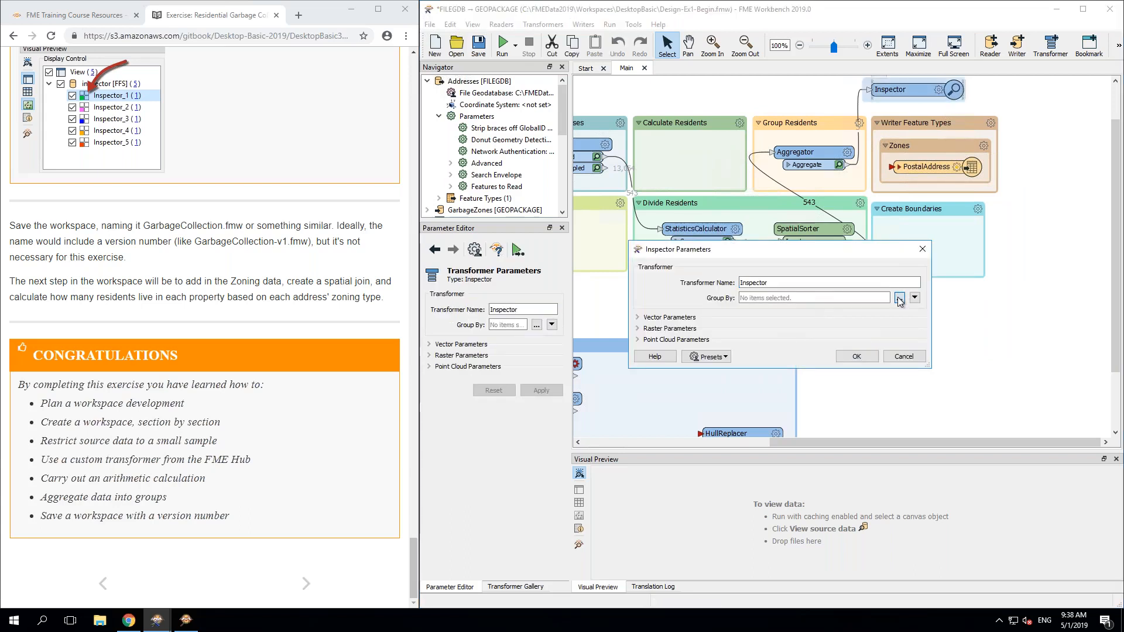
pyautogui.click(900, 300)
pyautogui.click(715, 271)
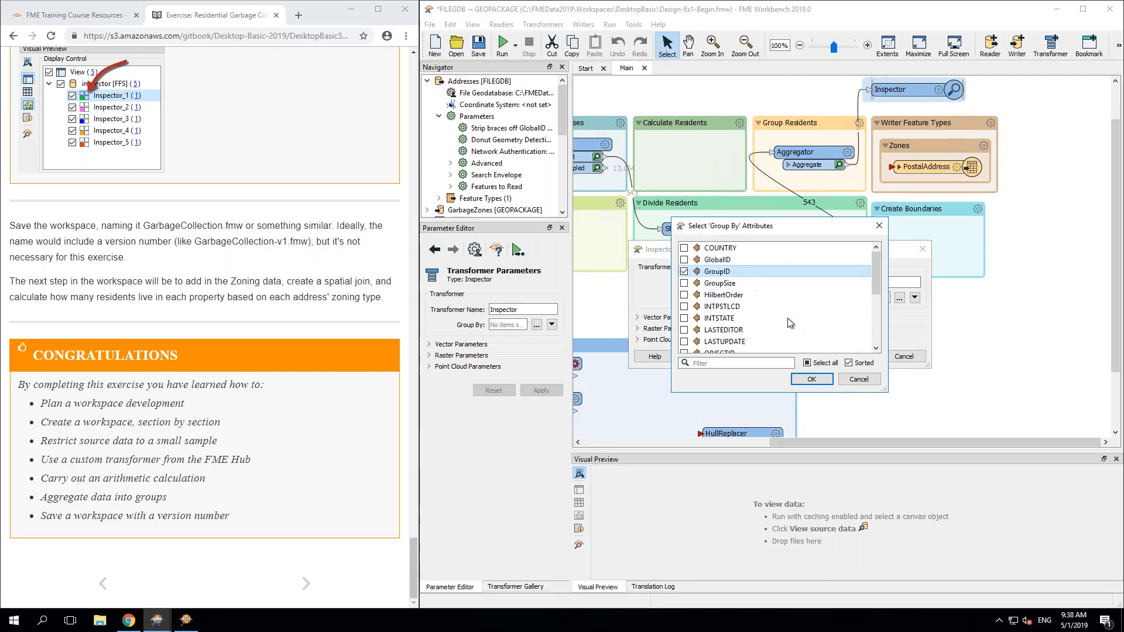
pyautogui.click(811, 379)
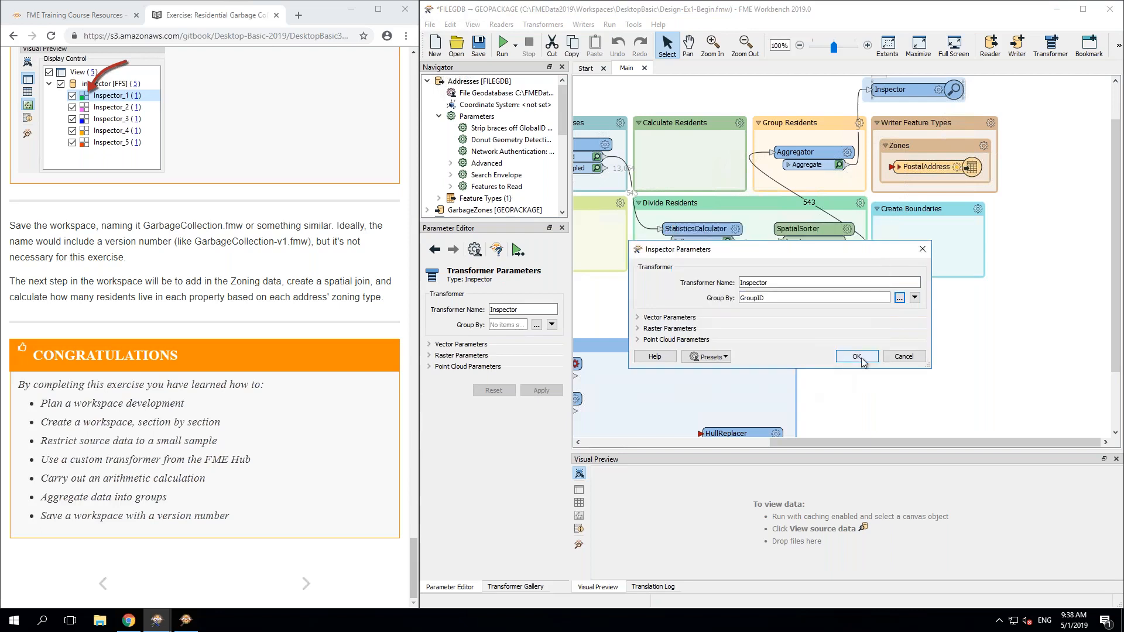
pyautogui.click(856, 356)
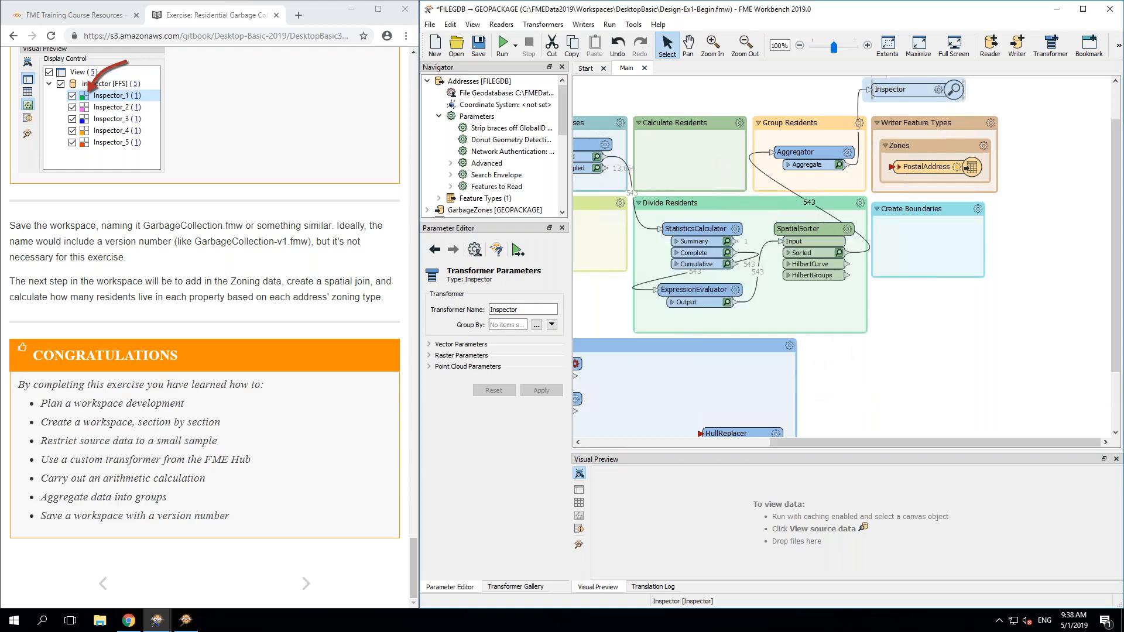
# Step: Run the workspace up to the Inspector, open its output in the FME Data Inspector, and select one group's points
pyautogui.click(893, 93)
pyautogui.scroll(2, 929, 118)
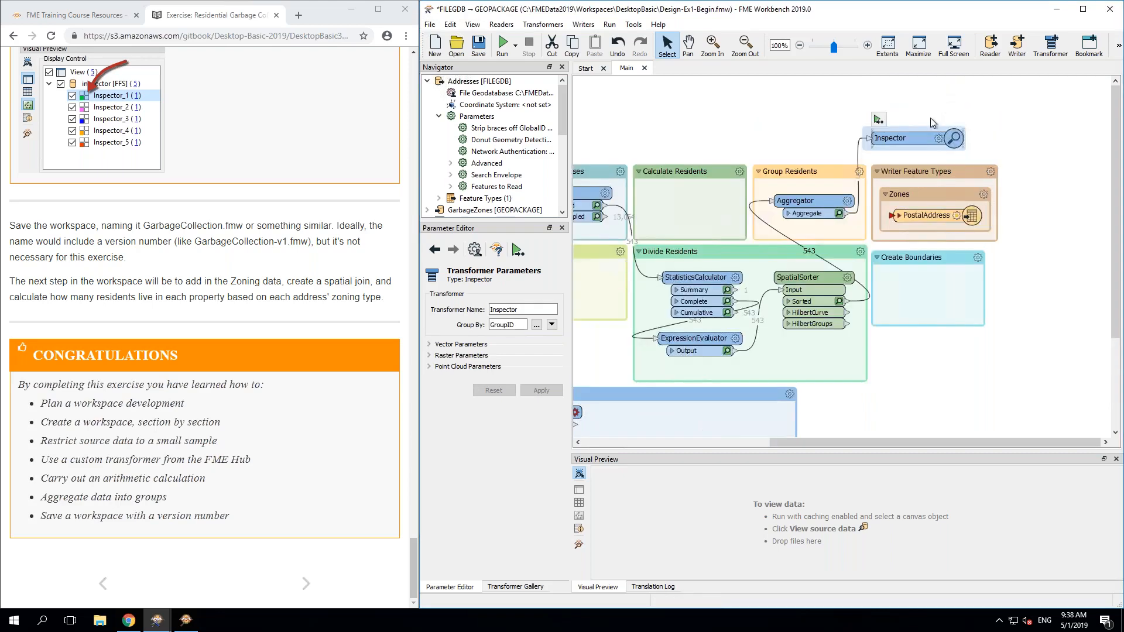
pyautogui.click(882, 120)
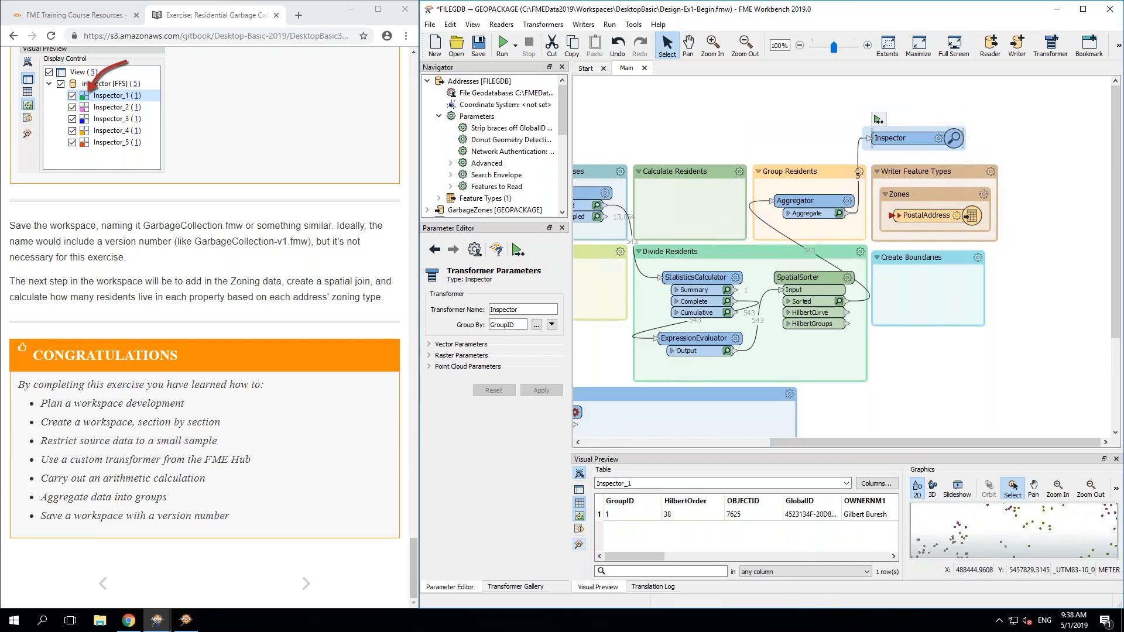
pyautogui.click(579, 545)
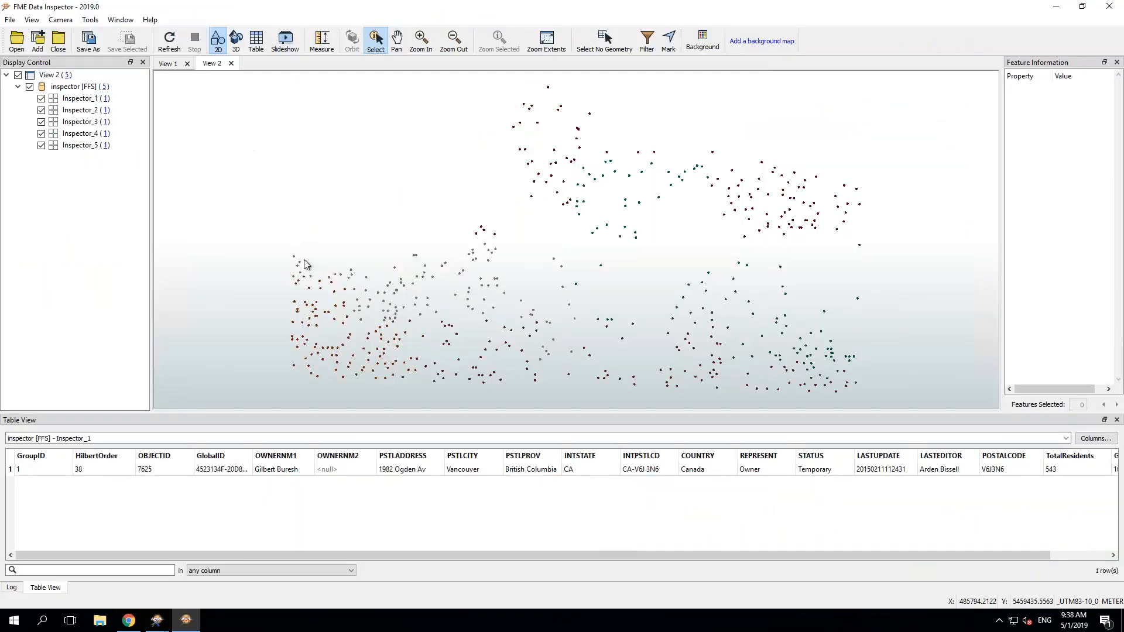
pyautogui.click(326, 293)
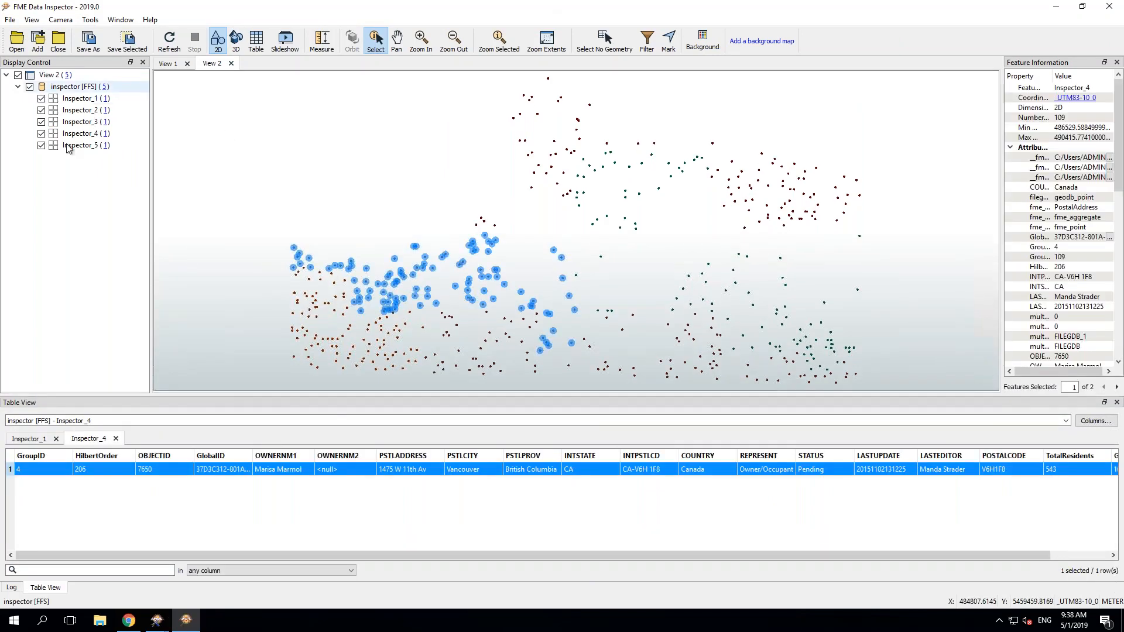
# Step: Change the drawing style of the Inspector_1 points to dark red (170,0,0) and enlarge their point size
pyautogui.click(55, 101)
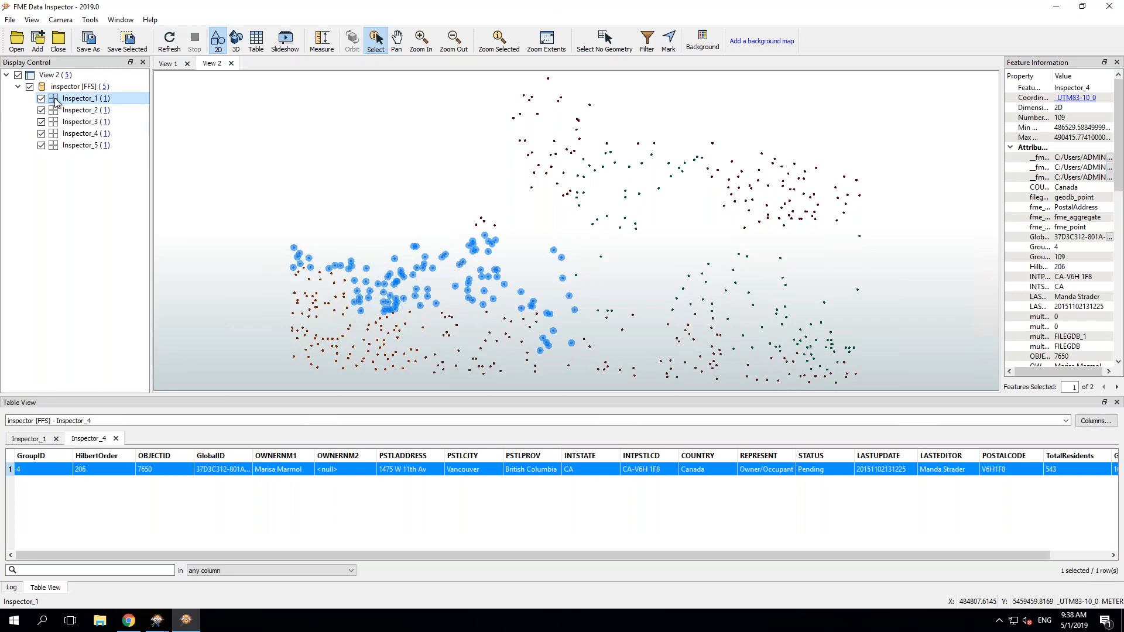
pyautogui.doubleClick(55, 101)
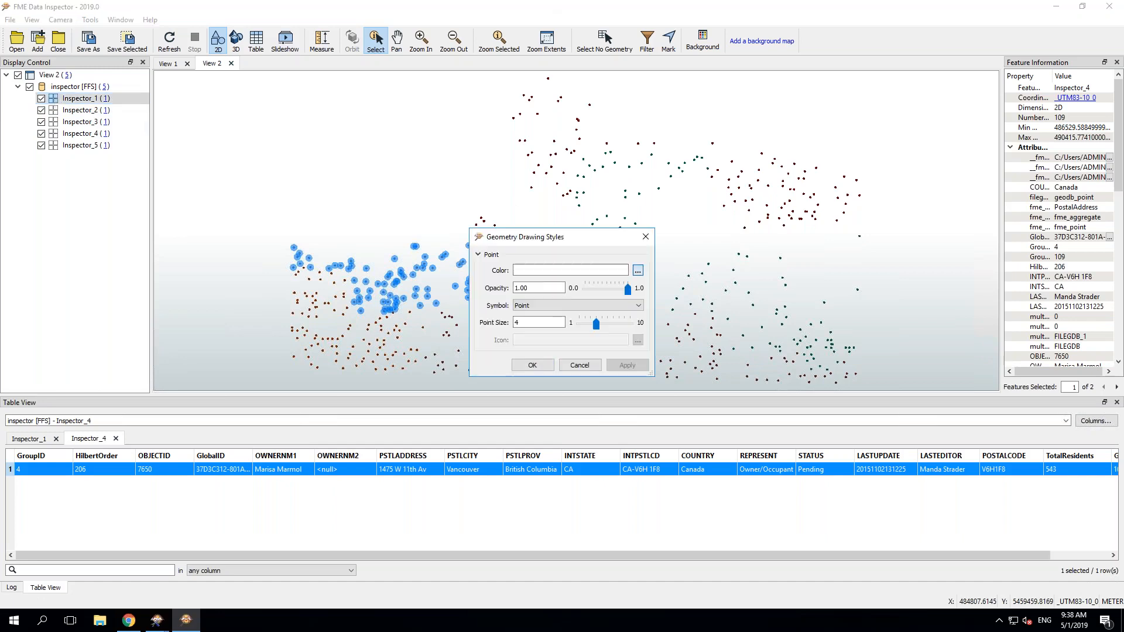
pyautogui.click(638, 270)
pyautogui.click(440, 222)
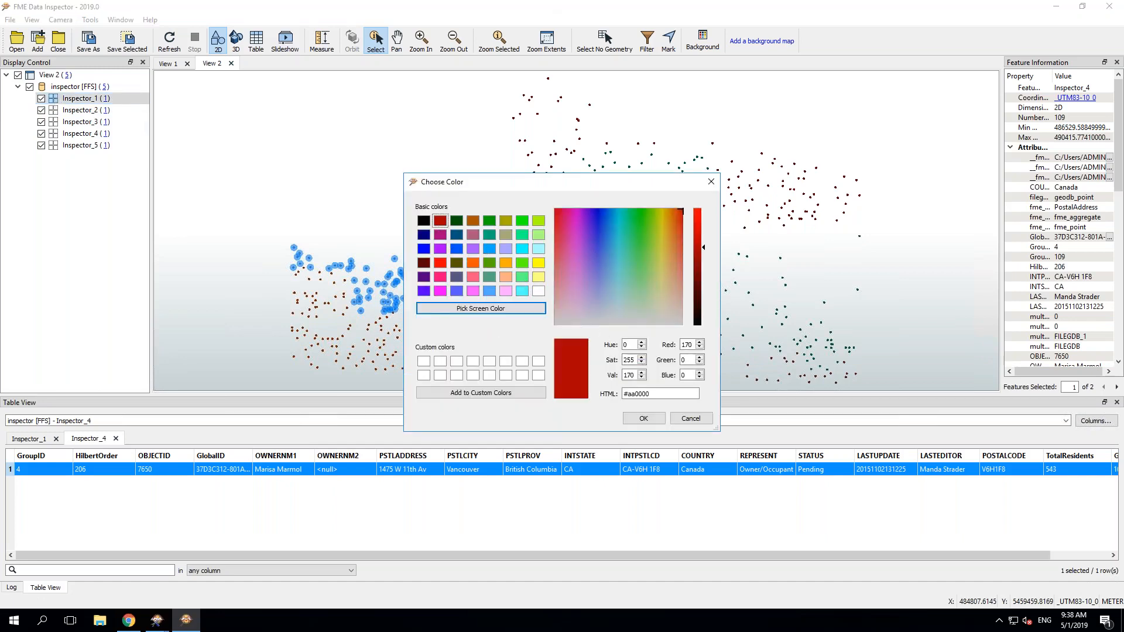
pyautogui.click(643, 418)
pyautogui.click(631, 325)
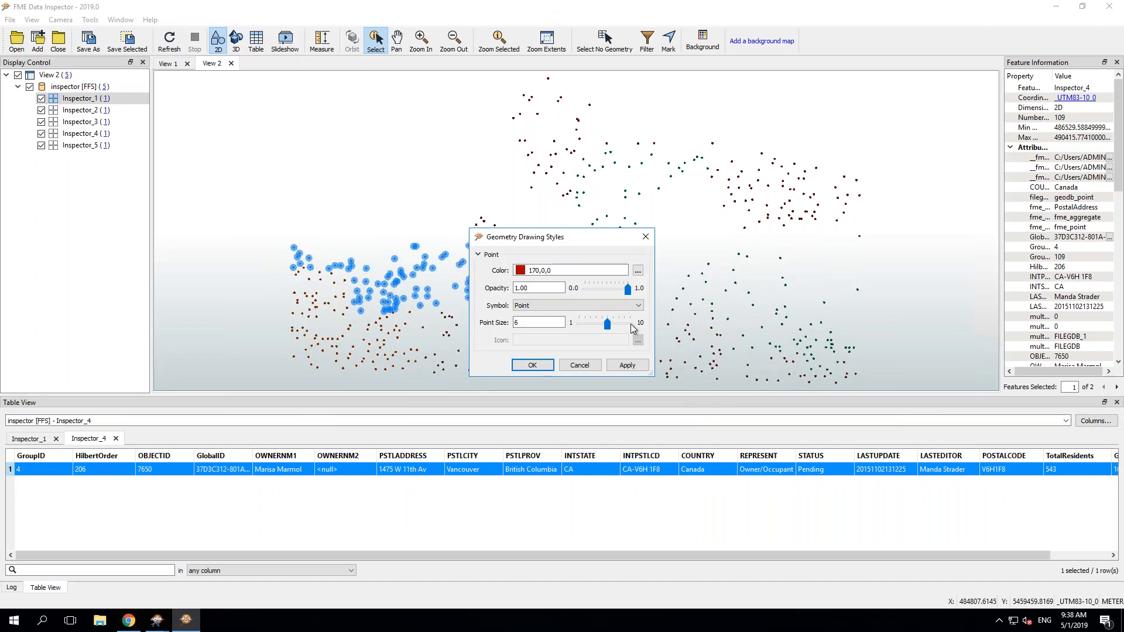
pyautogui.click(533, 365)
pyautogui.click(313, 131)
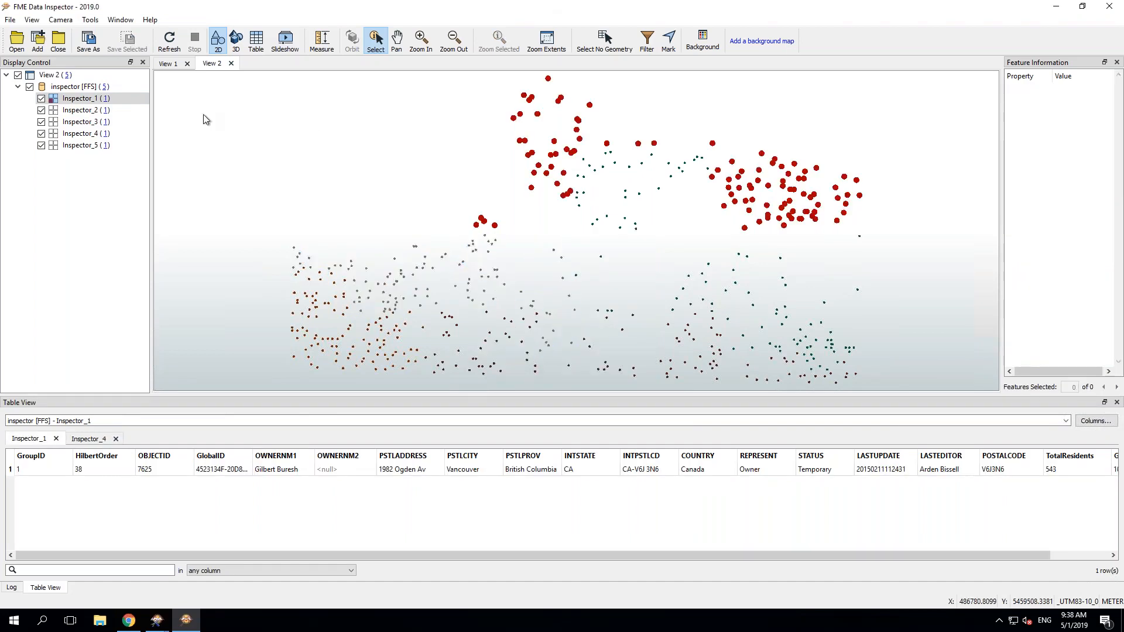
# Step: Change the drawing style of the Inspector_2 points to light green (85,255,127) with point size 8
pyautogui.click(52, 111)
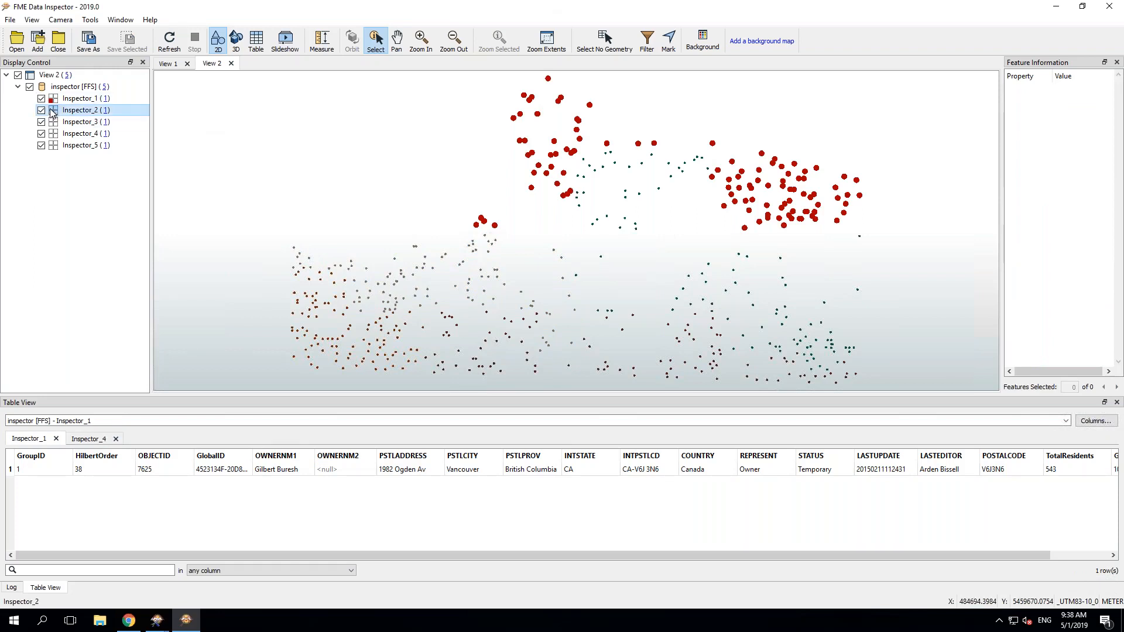
pyautogui.click(52, 111)
pyautogui.click(637, 275)
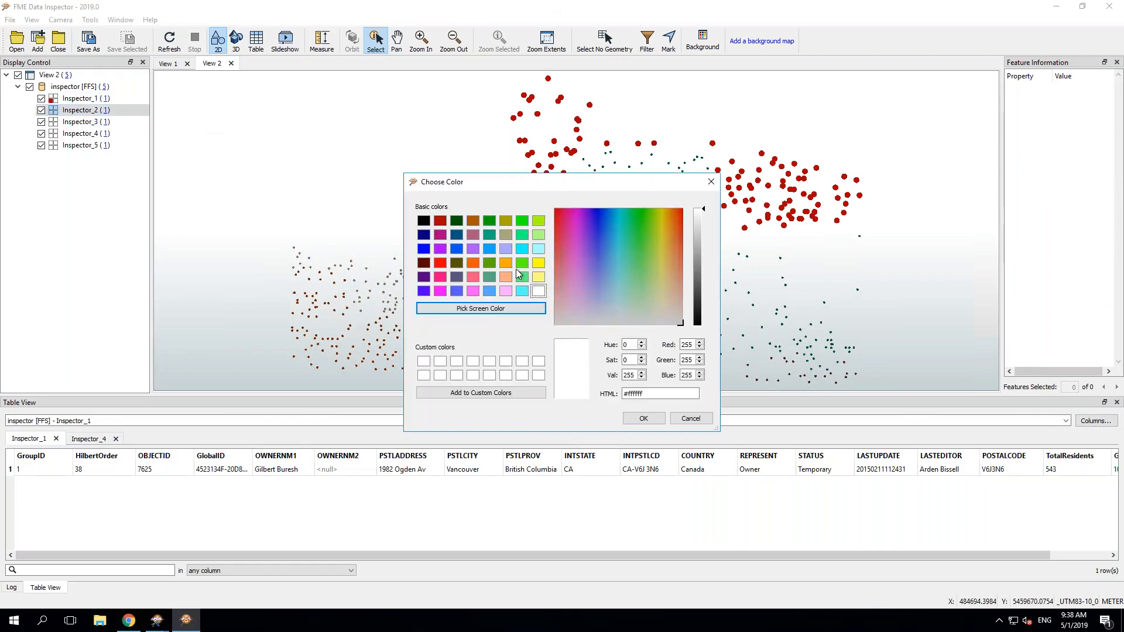
pyautogui.click(519, 276)
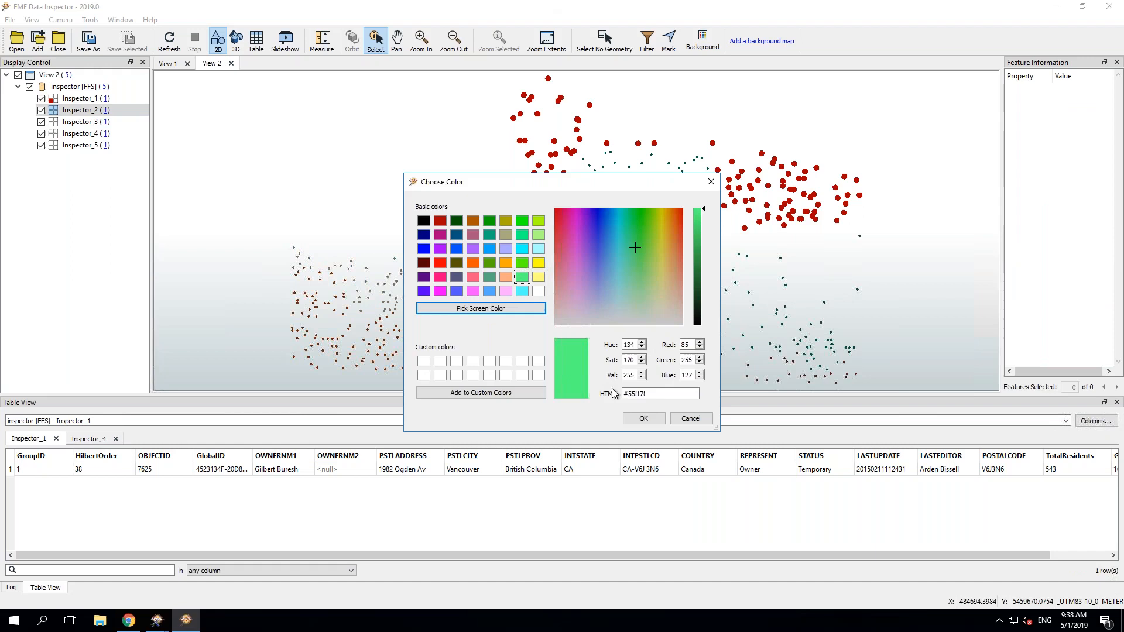
pyautogui.click(643, 418)
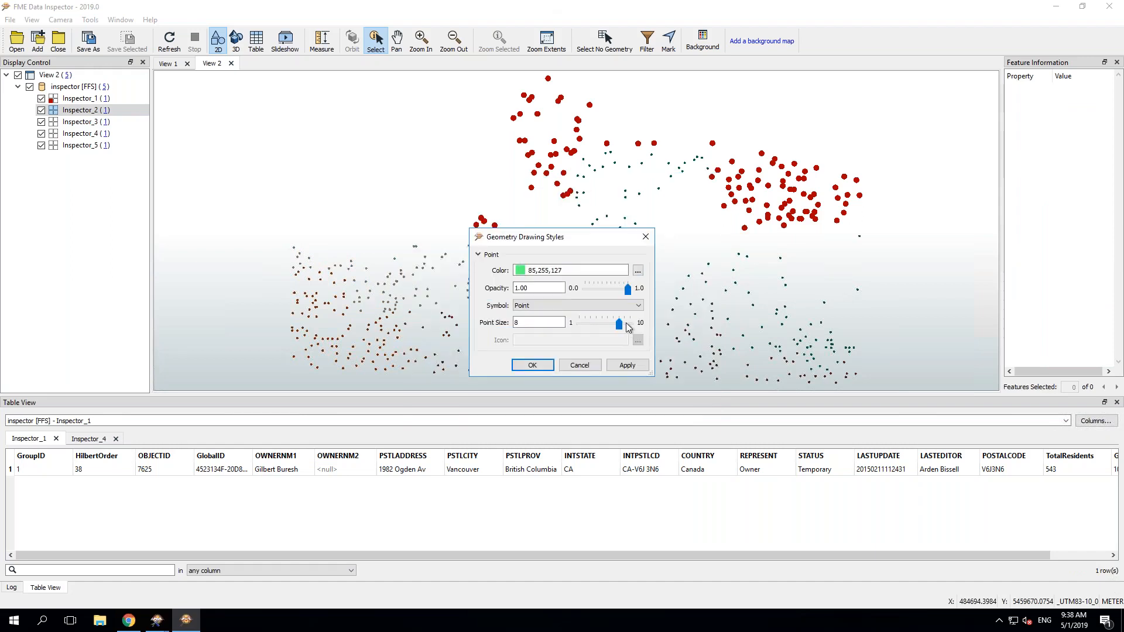
pyautogui.click(531, 366)
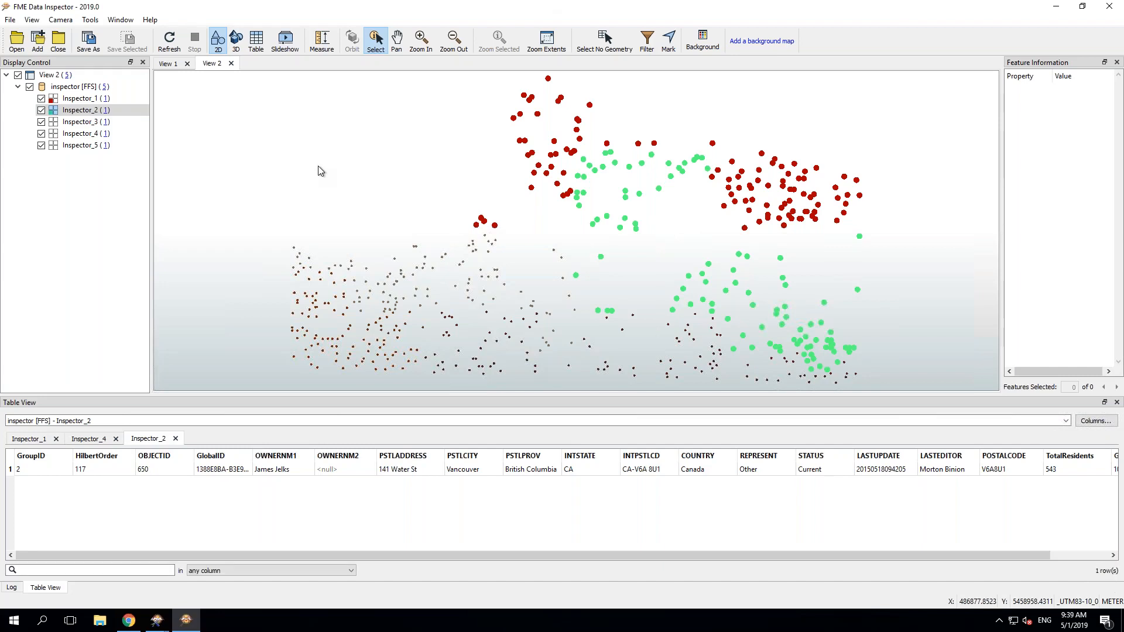
# Step: Return to FME Workbench and shift the Inspector transformer slightly right above the Writer Feature Types bookmark
pyautogui.click(1054, 7)
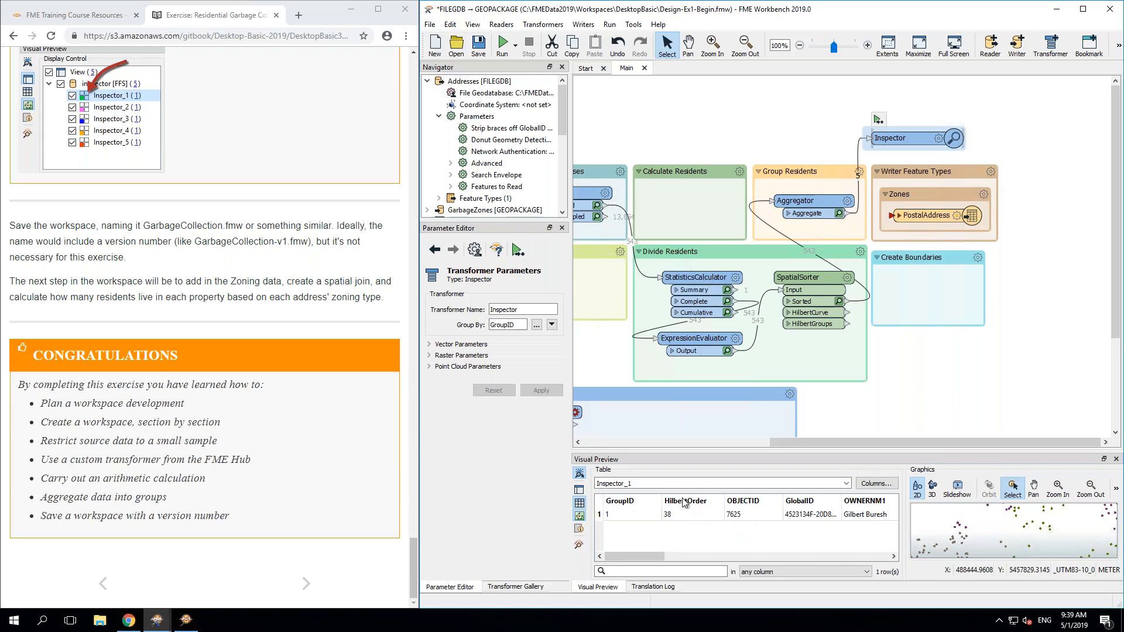
pyautogui.click(1026, 350)
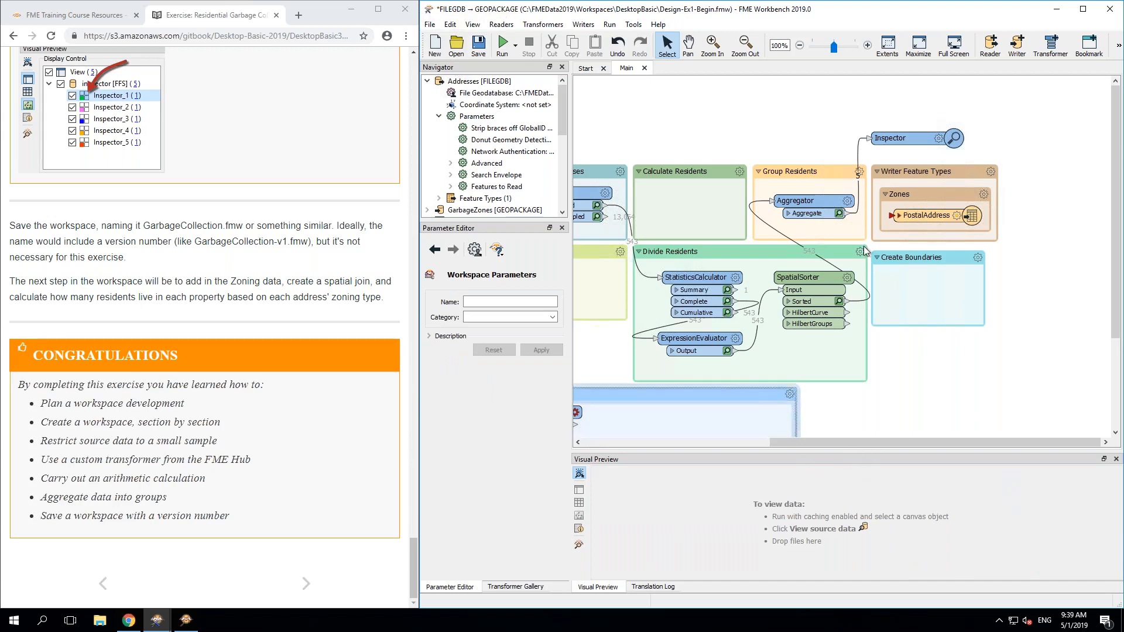
pyautogui.moveTo(900, 139)
pyautogui.mouseDown()
pyautogui.moveTo(928, 135)
pyautogui.moveTo(917, 138)
pyautogui.mouseUp()
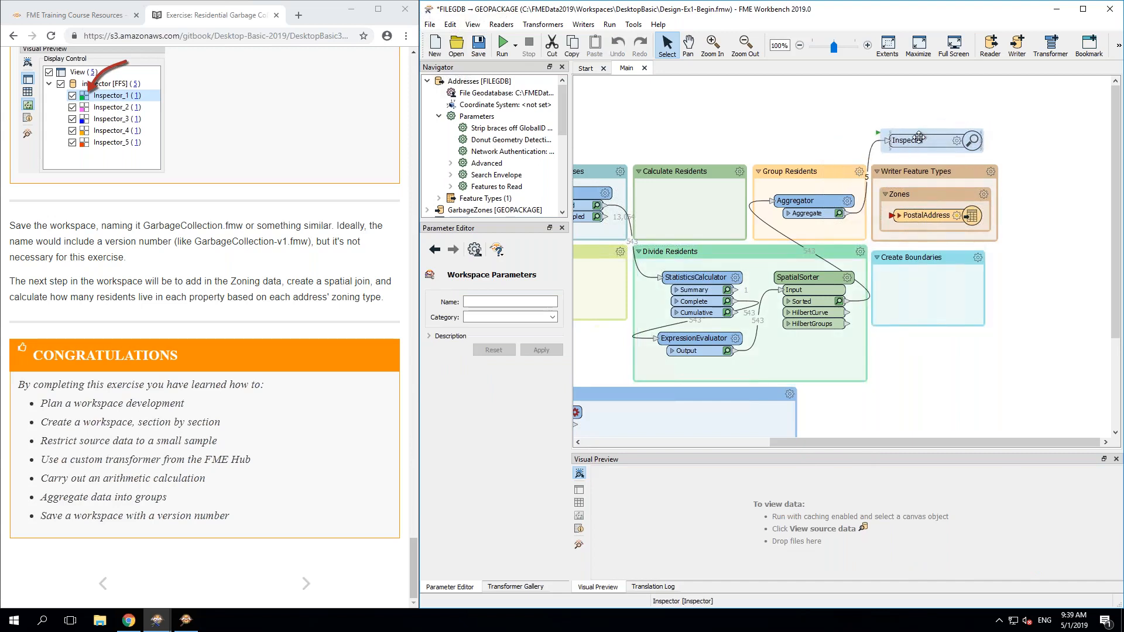
# Step: Add a FeatureColorSetter transformer above the Group Residents bookmark and reroute the Aggregator's Aggregate connection from the Inspector to it
pyautogui.click(792, 133)
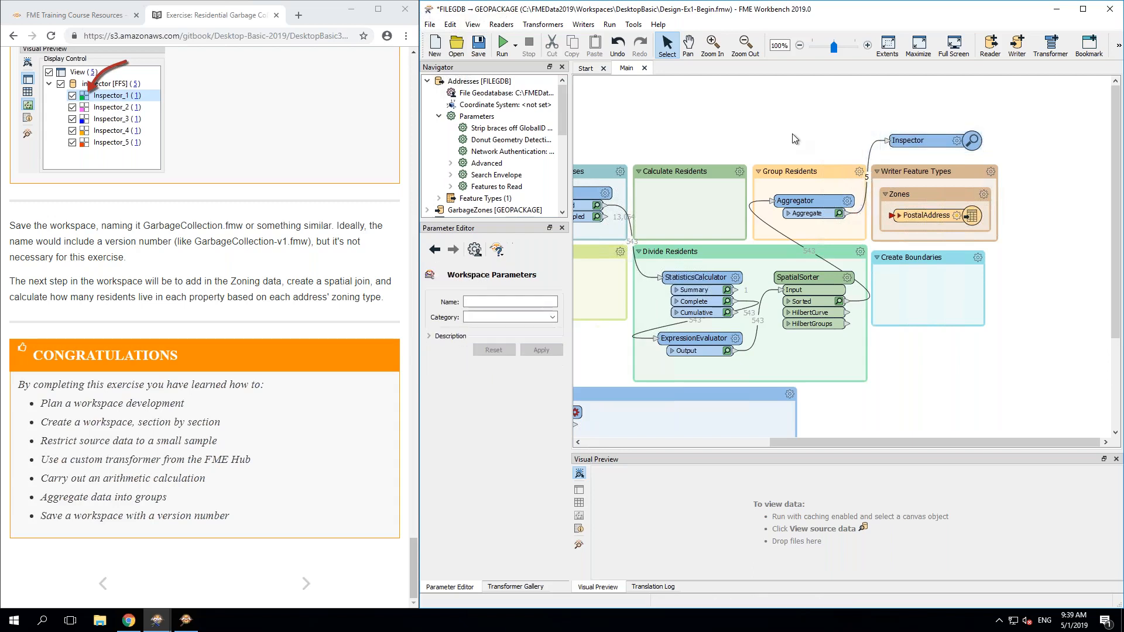
pyautogui.write('featured')
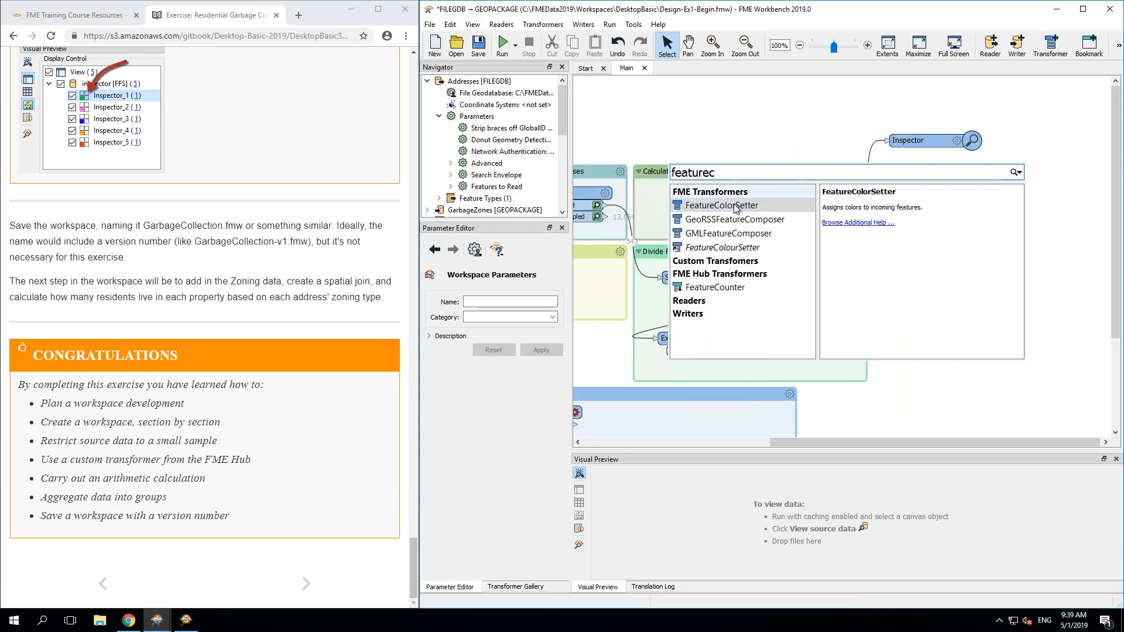
pyautogui.press('Escape')
pyautogui.moveTo(785, 208); pyautogui.dragTo(811, 114)
pyautogui.moveTo(873, 152); pyautogui.dragTo(840, 121)
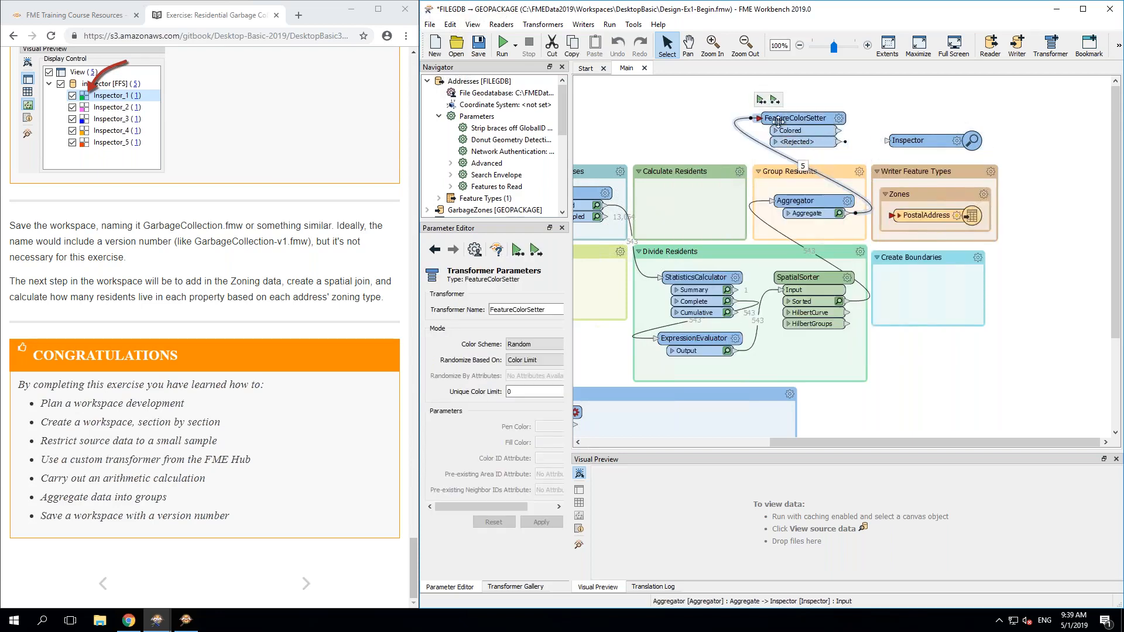
# Step: Set the FeatureColorSetter to the Random color scheme, randomized based on attributes and using the GroupID attribute
pyautogui.click(838, 118)
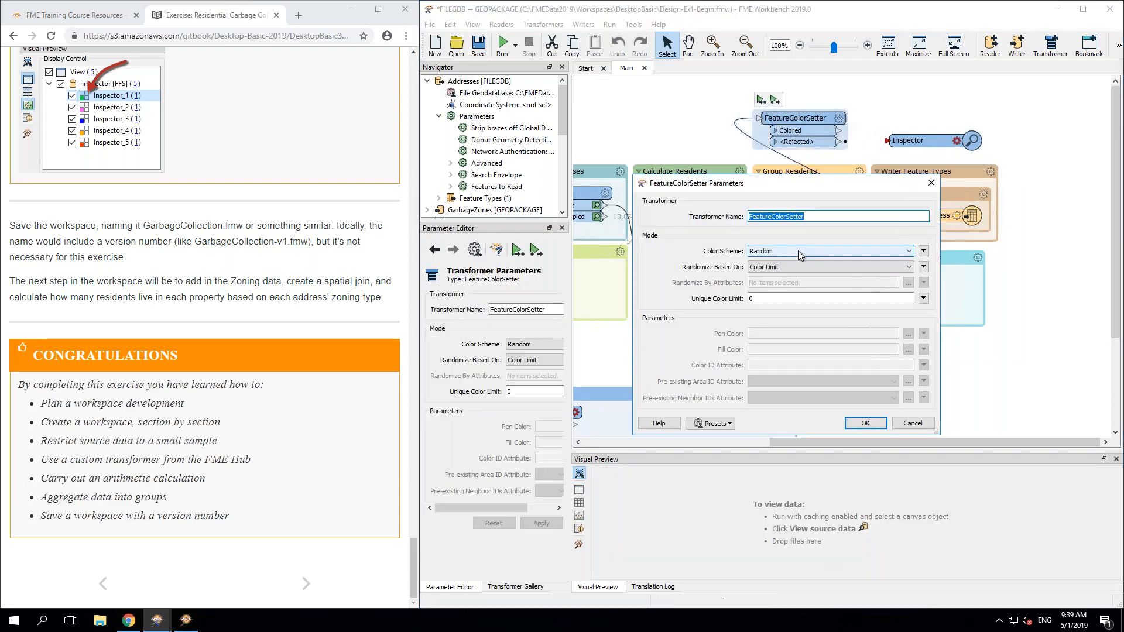
pyautogui.click(810, 269)
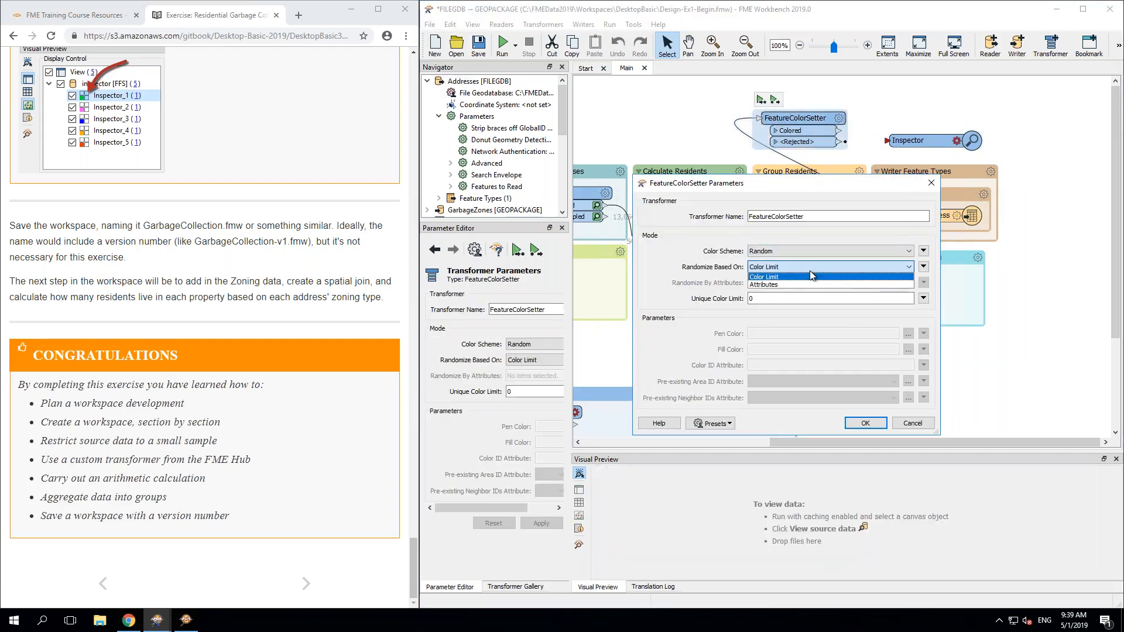
pyautogui.click(786, 284)
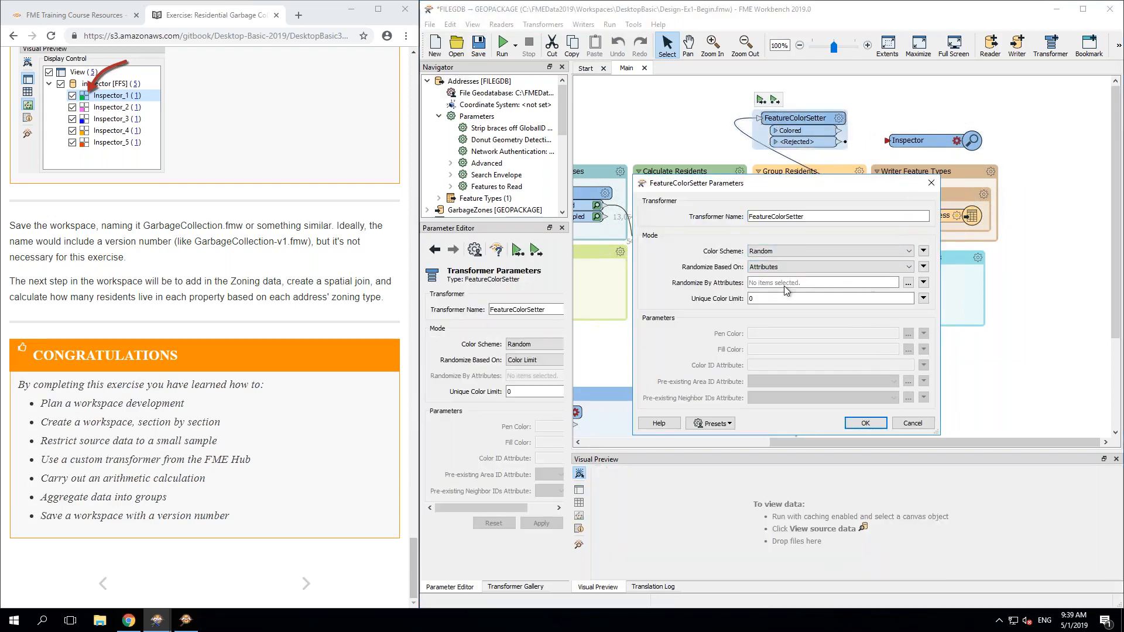
pyautogui.click(924, 283)
pyautogui.click(959, 298)
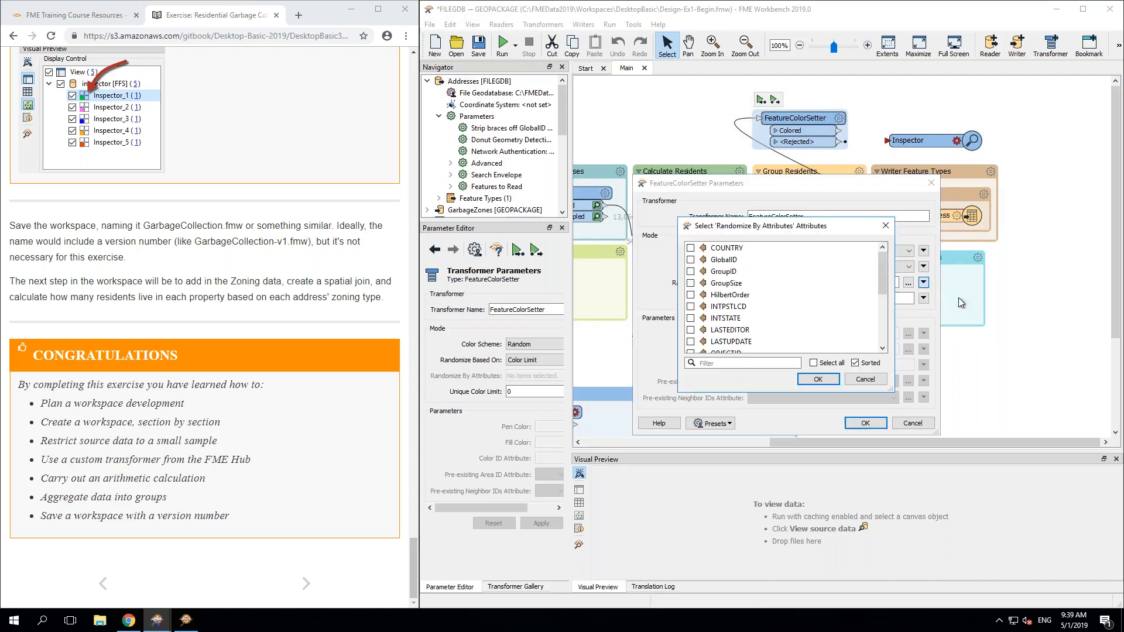
pyautogui.click(724, 271)
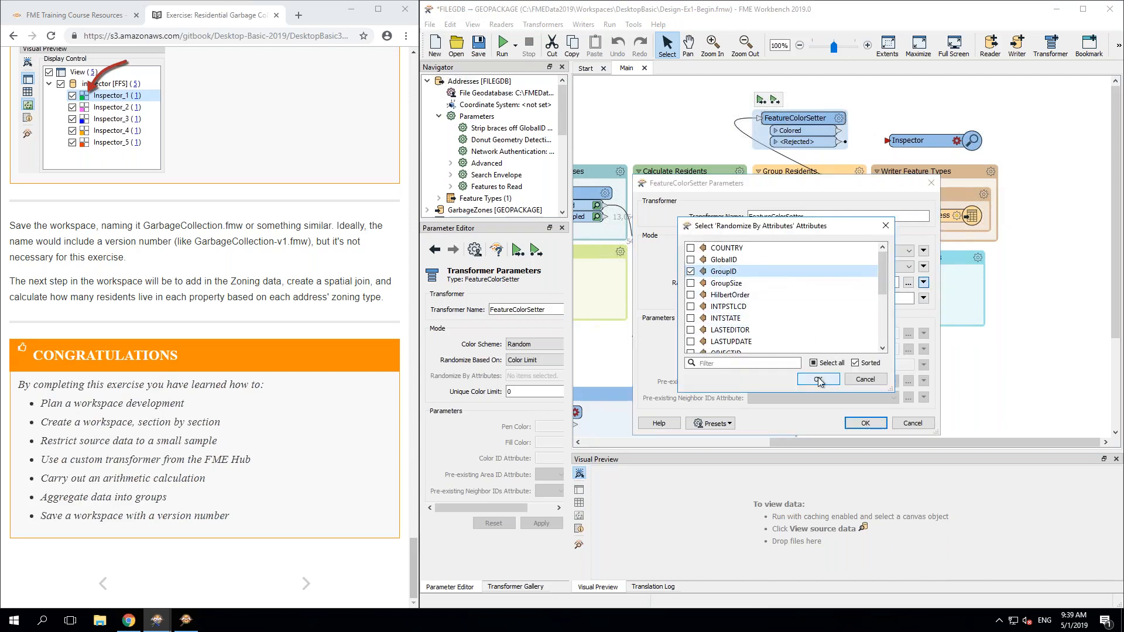
pyautogui.click(818, 379)
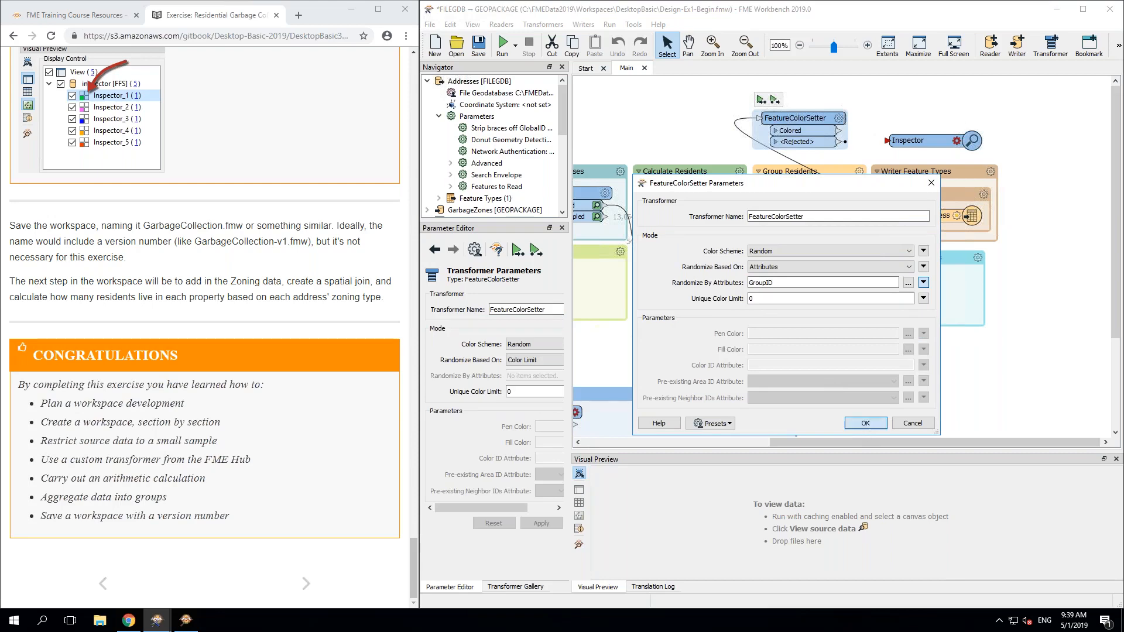
pyautogui.click(865, 424)
# Step: Run the workspace to the FeatureColorSetter and examine the colored groups in Visual Preview by selecting individual groups
pyautogui.click(761, 99)
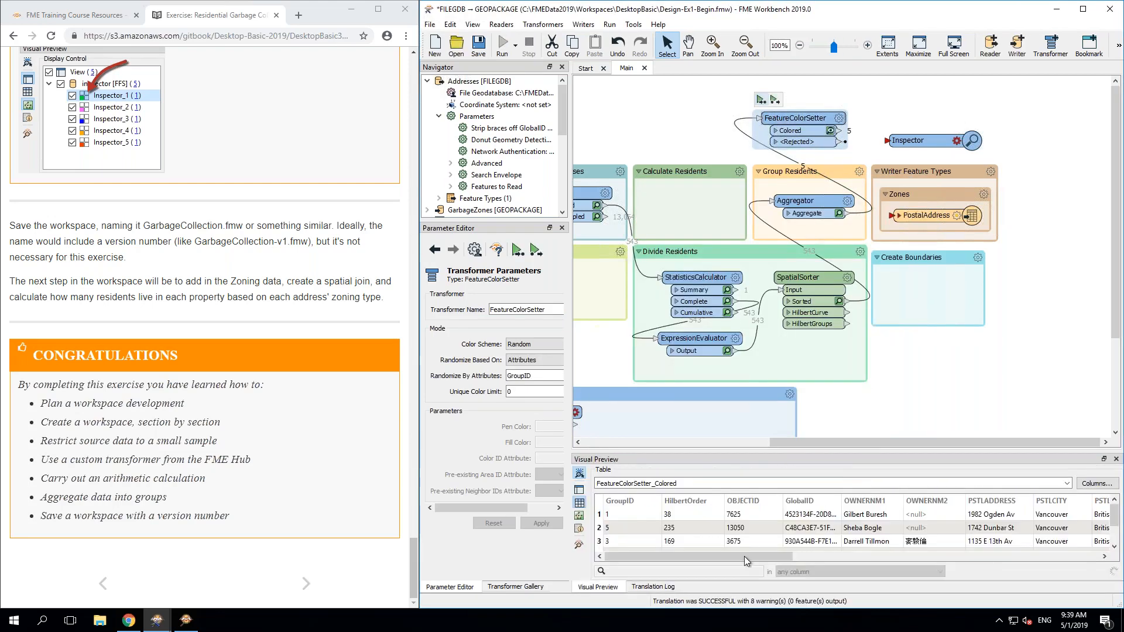
pyautogui.click(743, 556)
pyautogui.click(859, 555)
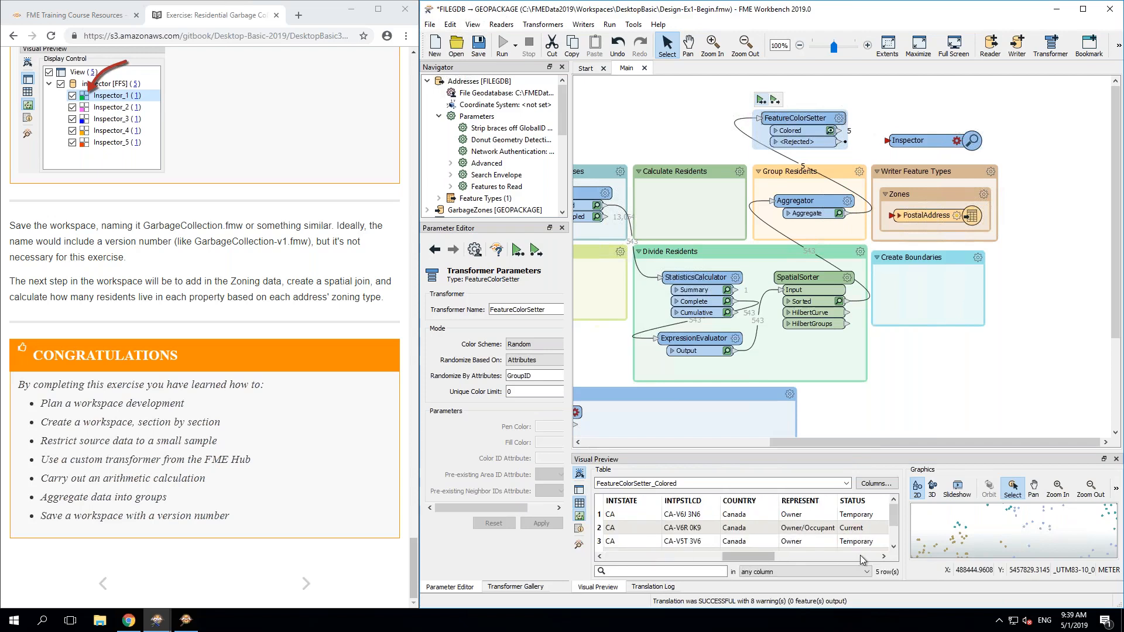
pyautogui.click(946, 549)
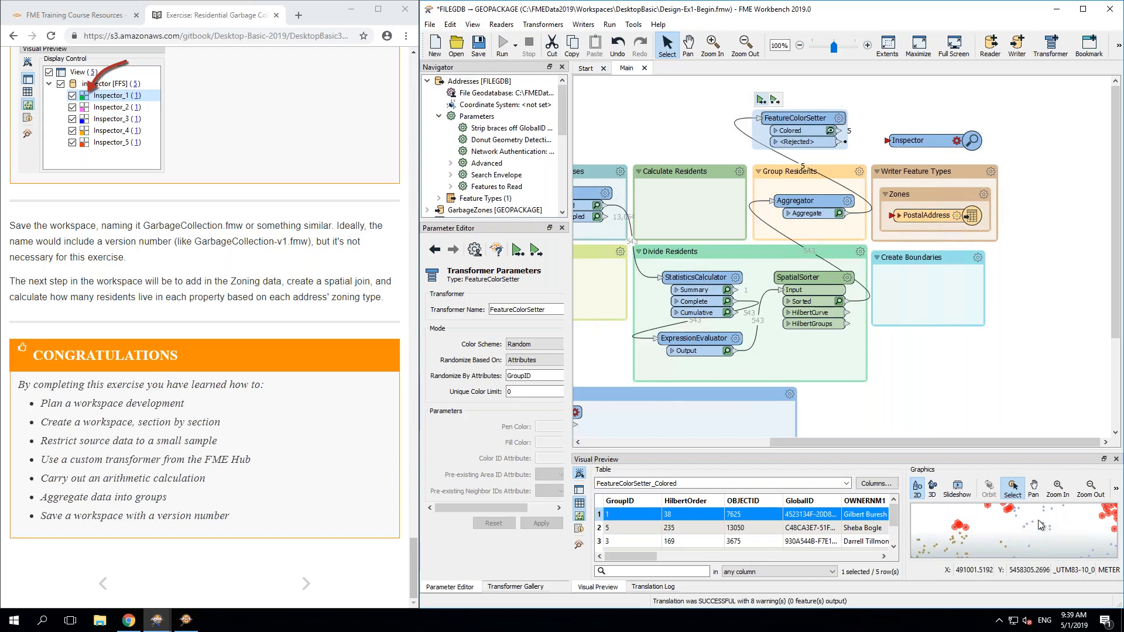
pyautogui.click(1040, 525)
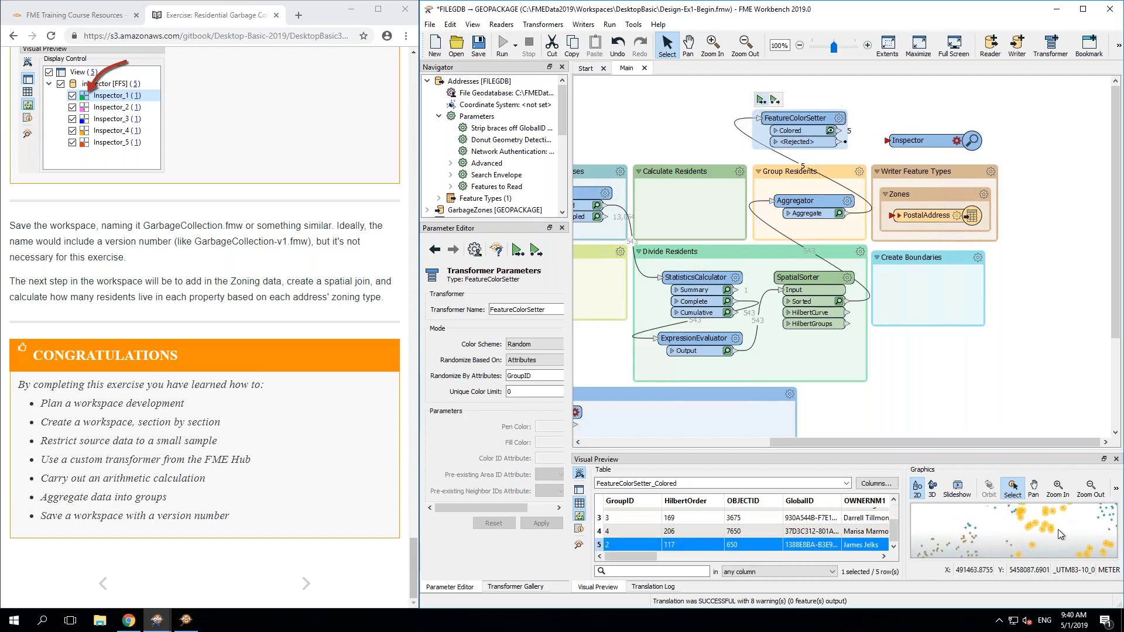
pyautogui.scroll(-7, 1058, 529)
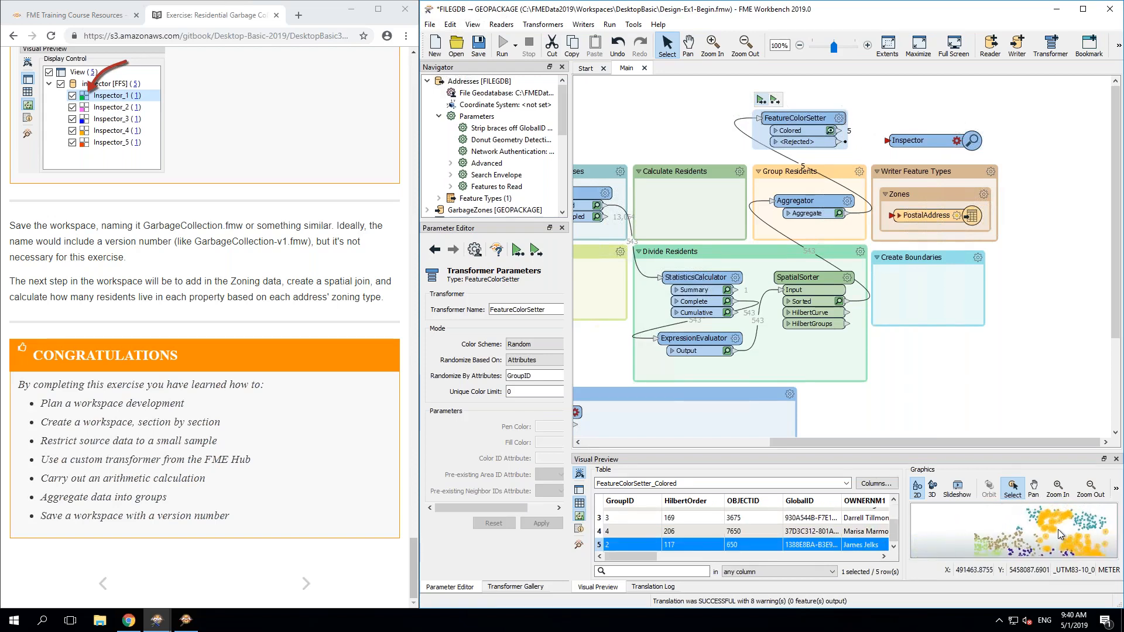
pyautogui.click(1030, 381)
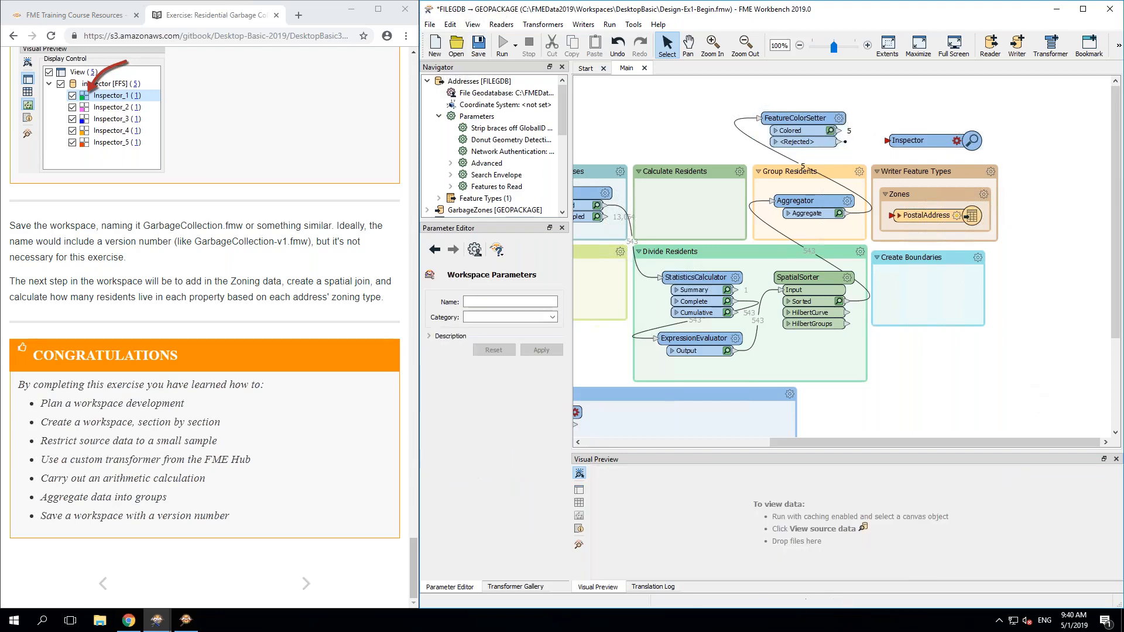
# Step: Delete the Inspector and FeatureColorSetter transformers from the workspace
pyautogui.click(925, 141)
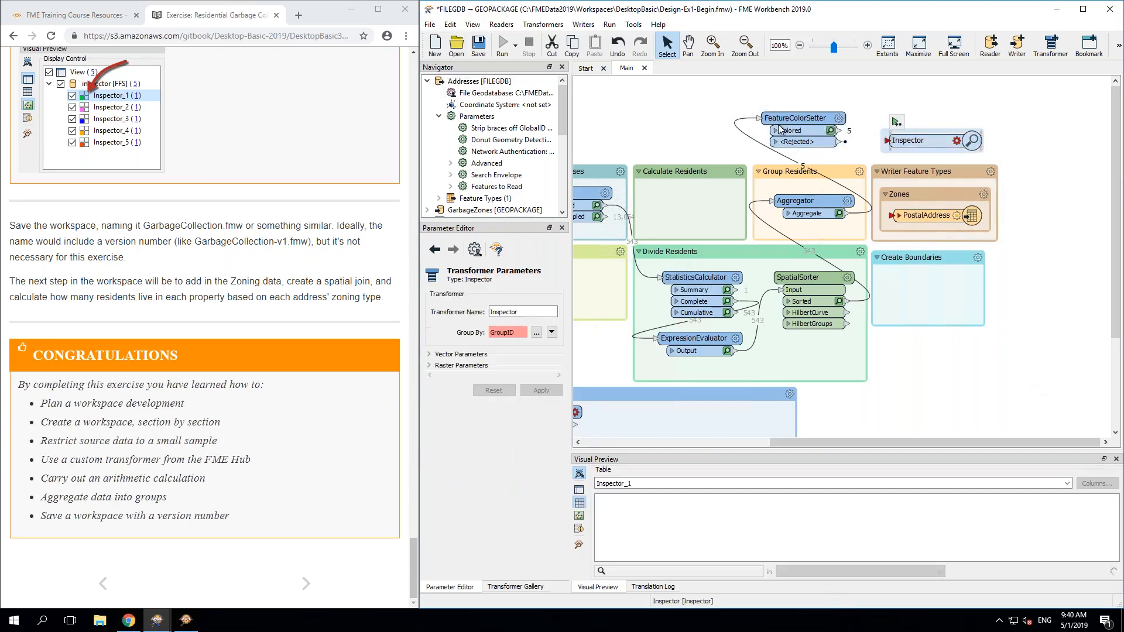
pyautogui.press('Delete')
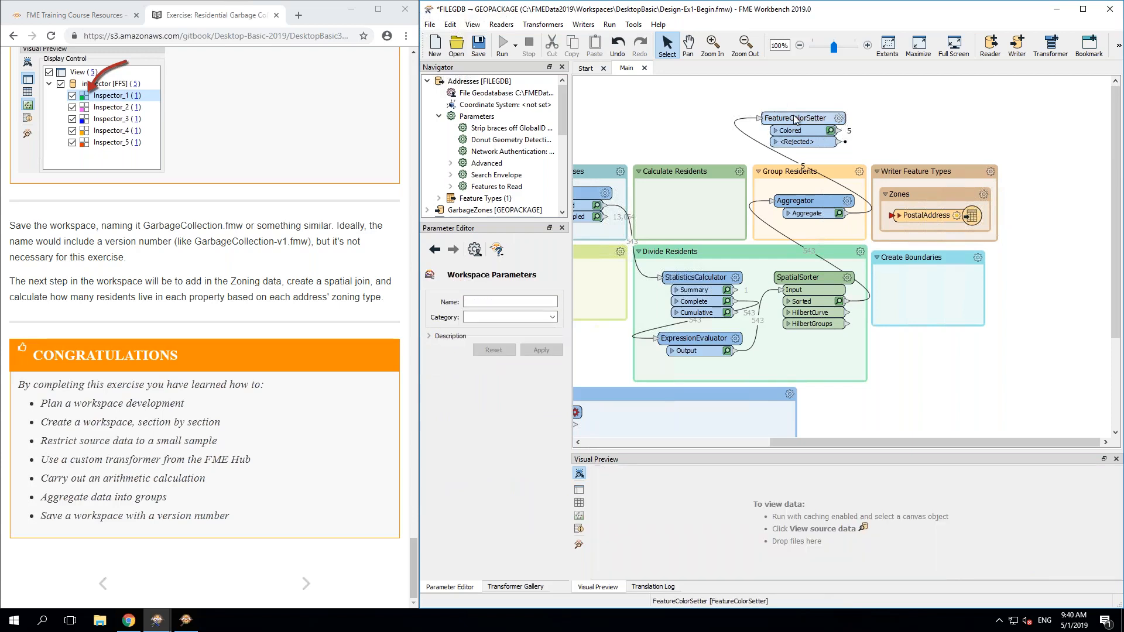
pyautogui.click(843, 132)
pyautogui.press('Delete')
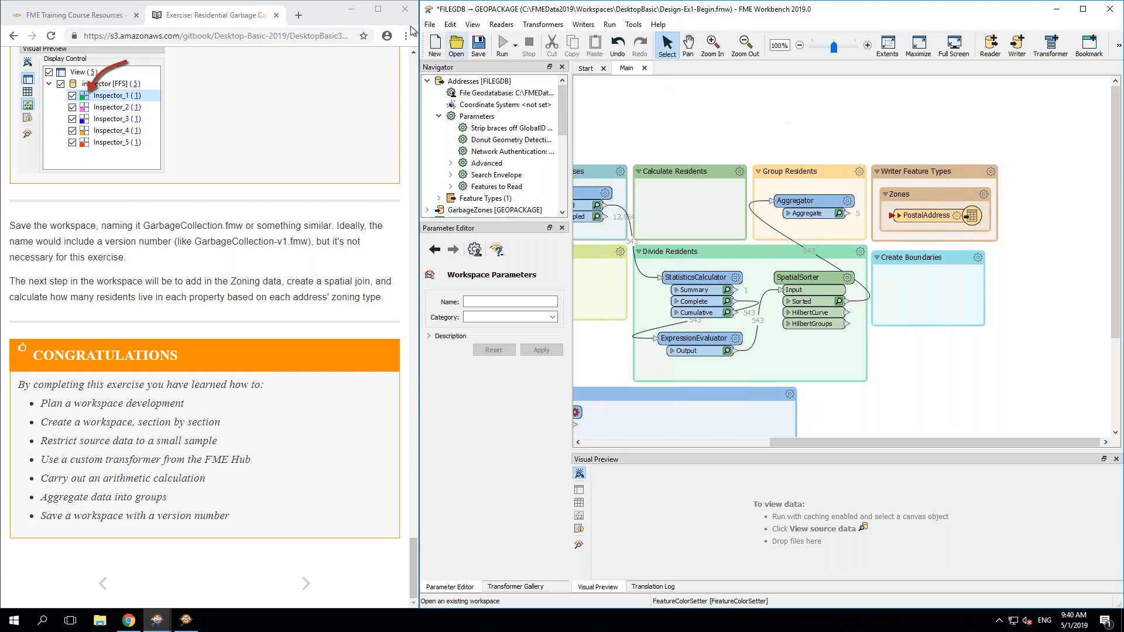
# Step: Advance the training manual to the Reading and Writing Workflows page
pyautogui.click(431, 27)
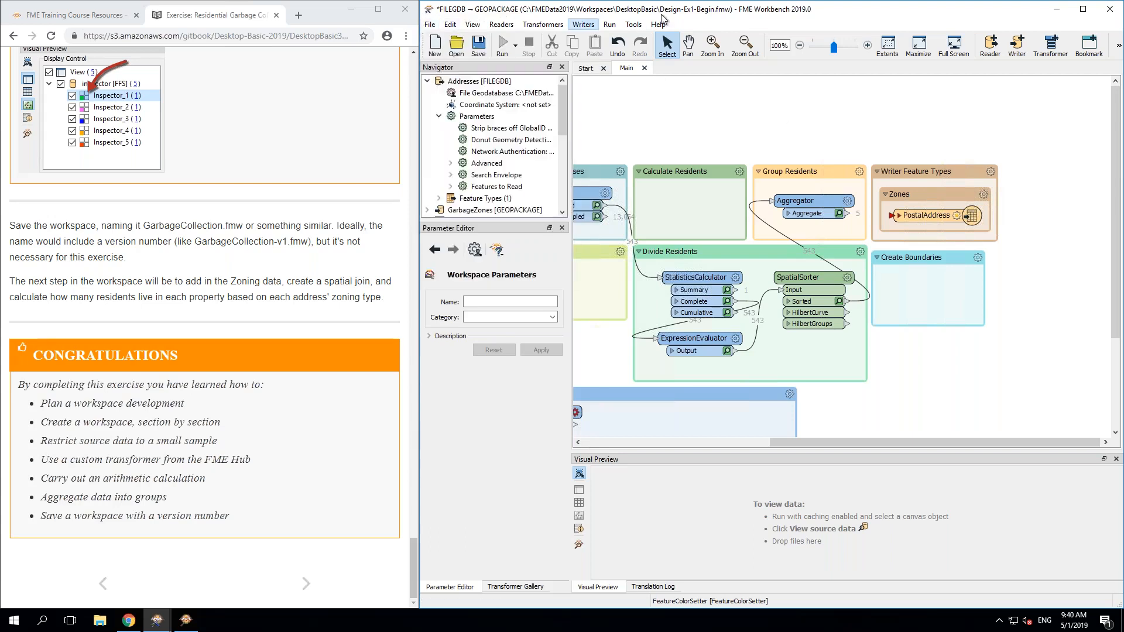
pyautogui.click(821, 108)
pyautogui.click(307, 584)
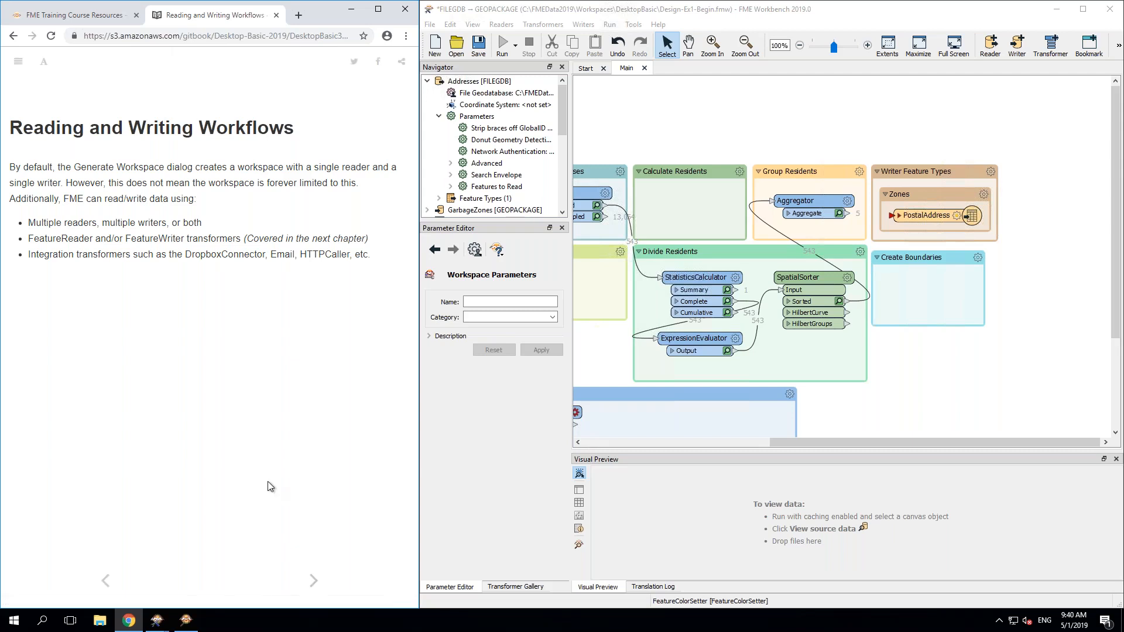
# Step: Switch to the other Workbench window holding the 3.03-Design-RejectedFeatures.fmw workspace
pyautogui.moveTo(835, 441); pyautogui.dragTo(728, 444)
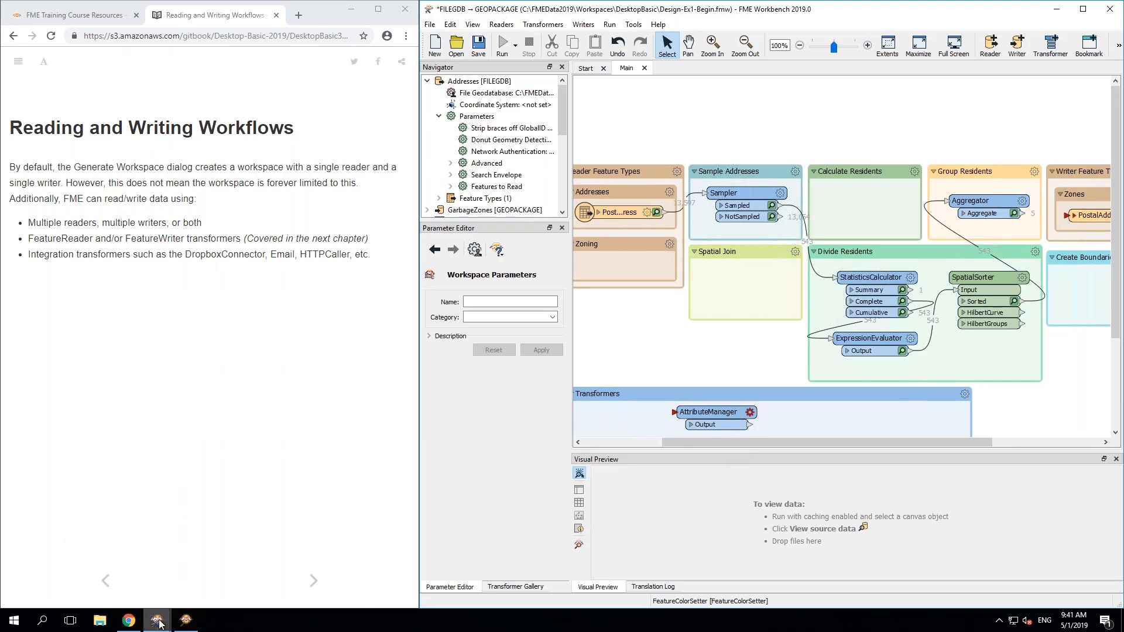
pyautogui.moveTo(160, 624)
pyautogui.click(118, 570)
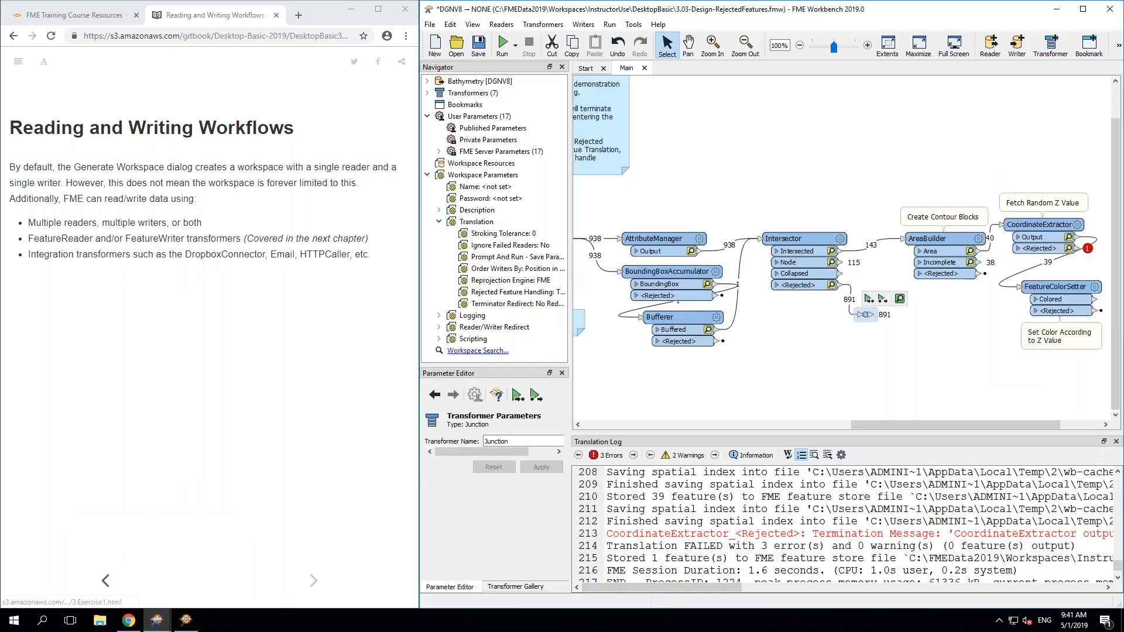
# Step: Advance the training manual to the Workspace Components page and read its sections down to Relationships
pyautogui.click(316, 585)
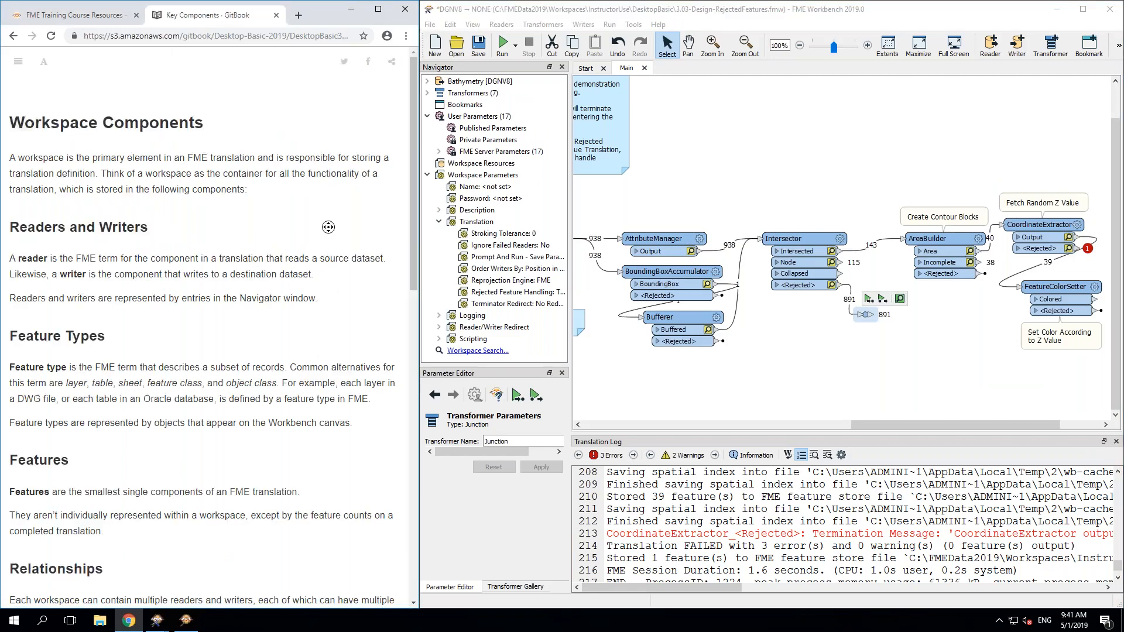
pyautogui.scroll(-2, 329, 240)
pyautogui.scroll(-2, 328, 243)
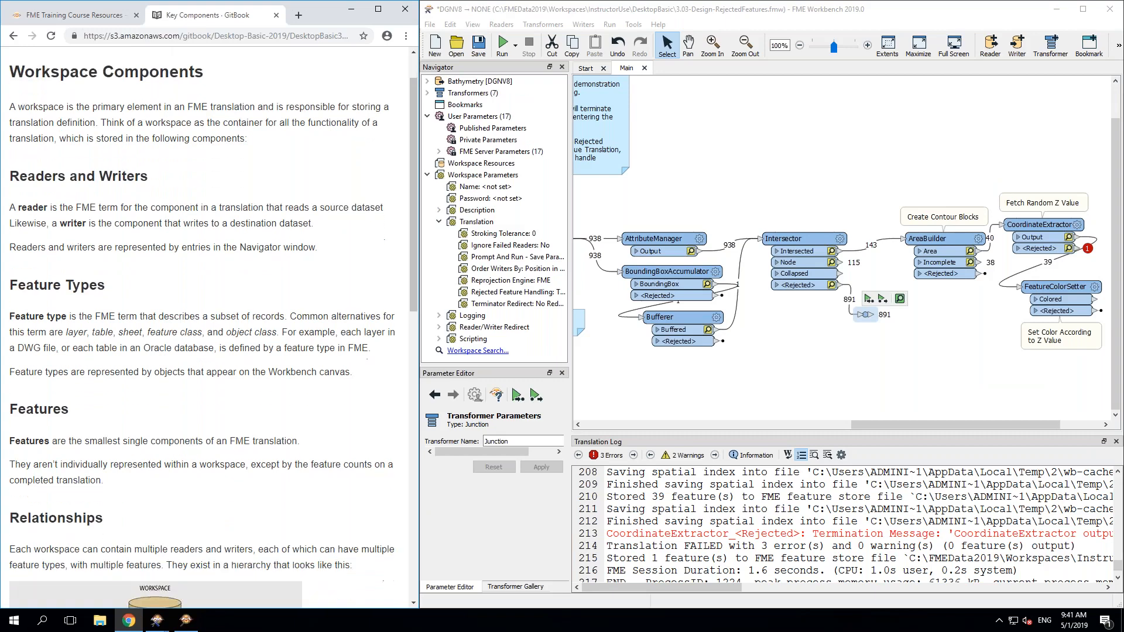
pyautogui.scroll(-1, 329, 242)
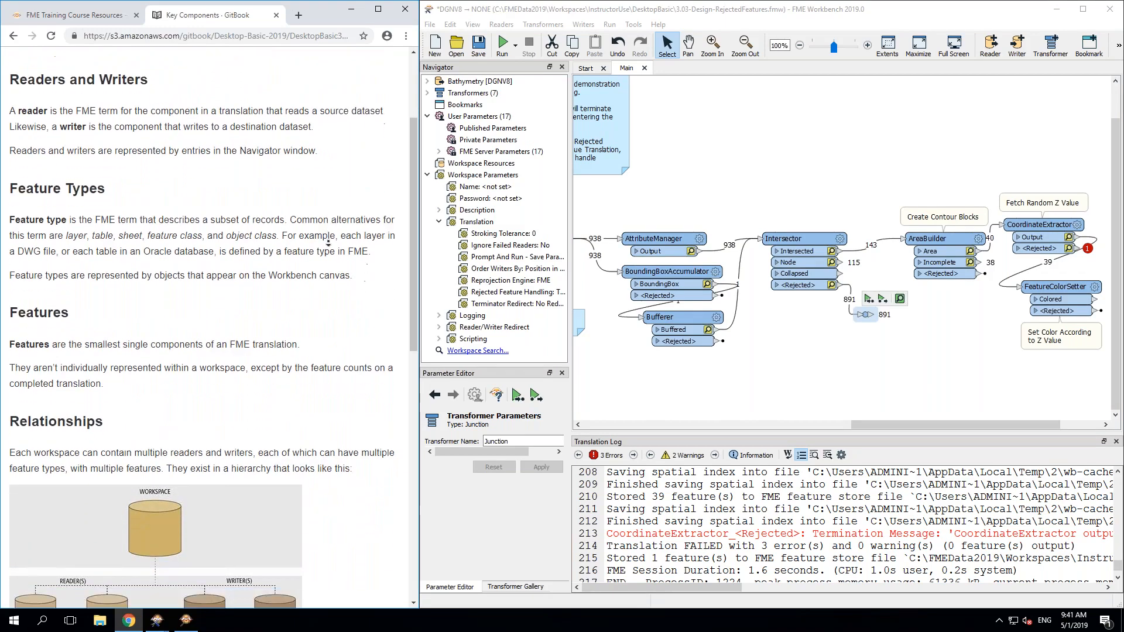
# Step: Open the 3.06-Design-ReadersWriters template from the Workspaces\InstructorUse\DesktopBasic folder, discarding changes to the current workspace
pyautogui.click(458, 42)
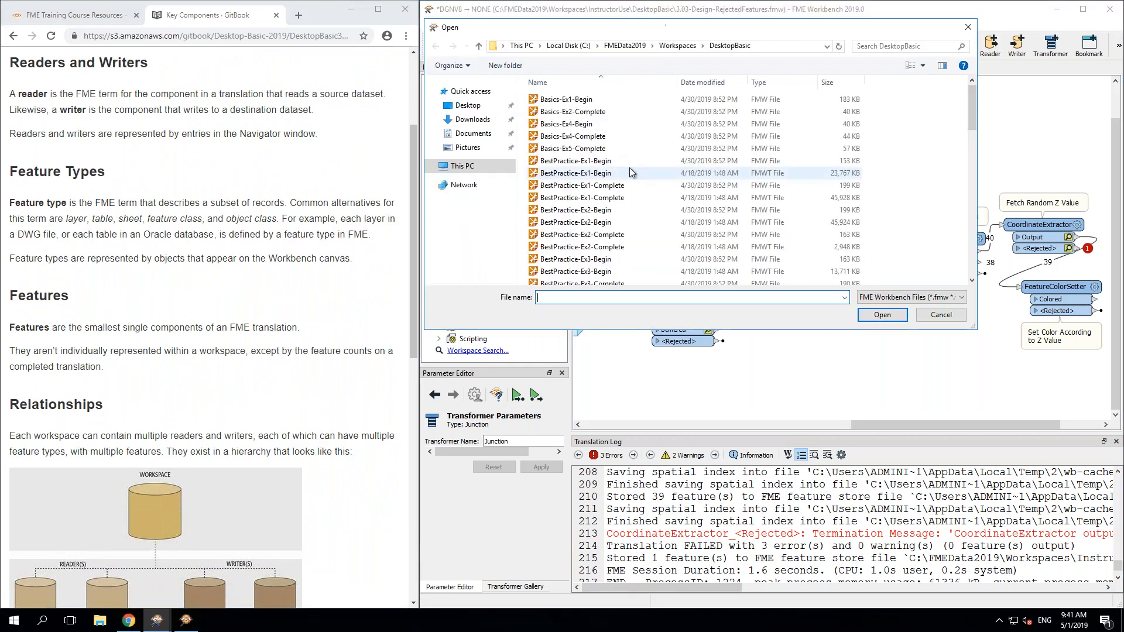
pyautogui.click(676, 47)
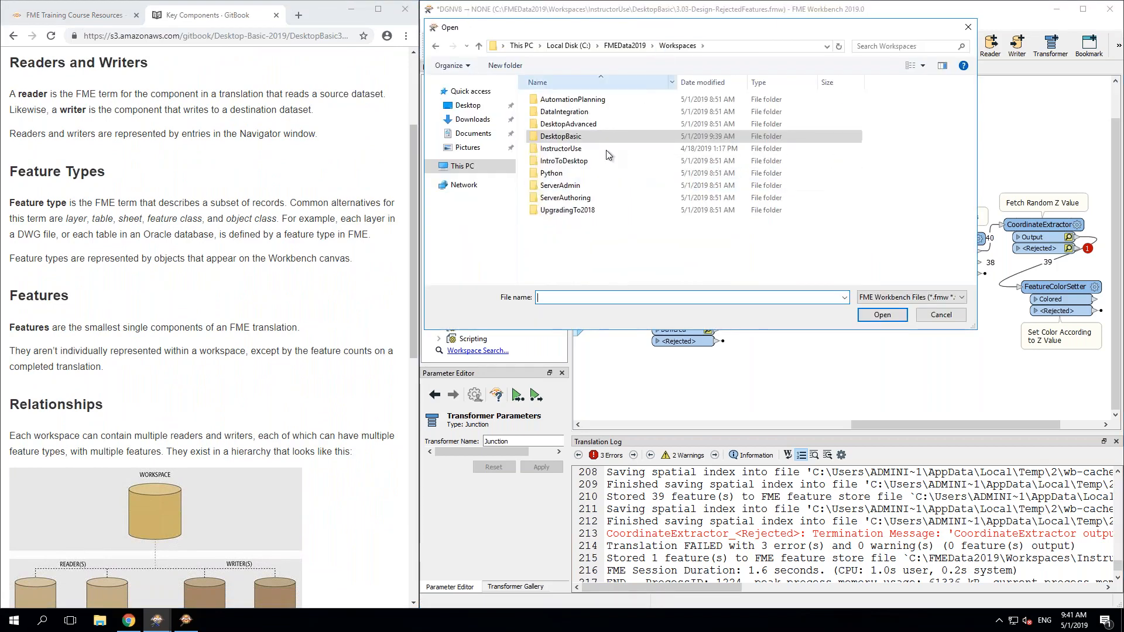
pyautogui.doubleClick(563, 152)
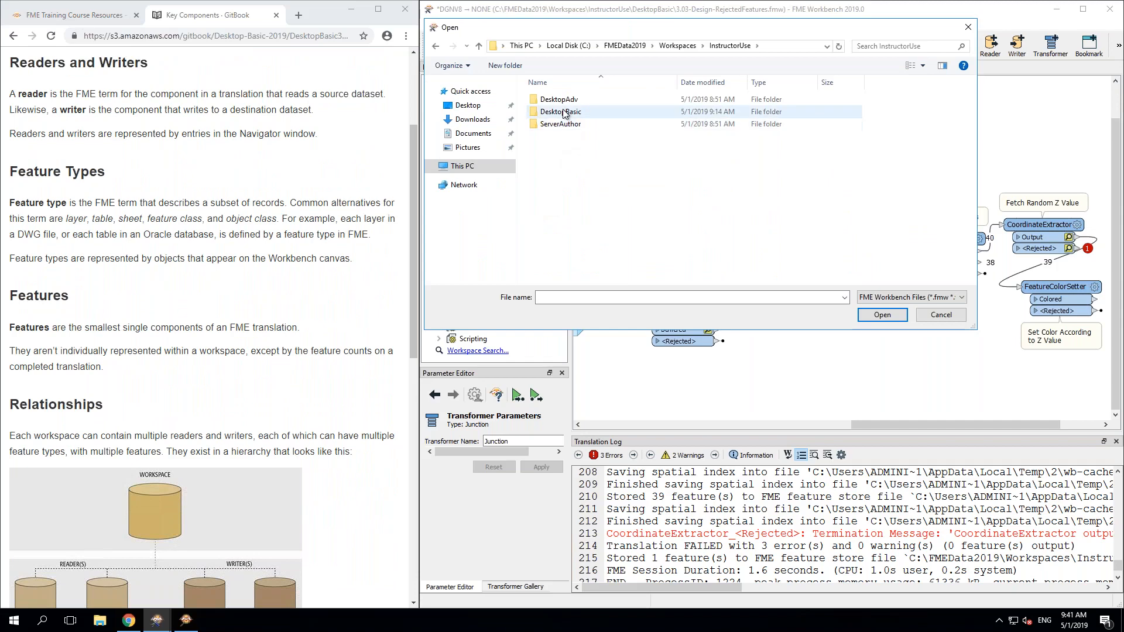
pyautogui.doubleClick(564, 112)
pyautogui.click(587, 226)
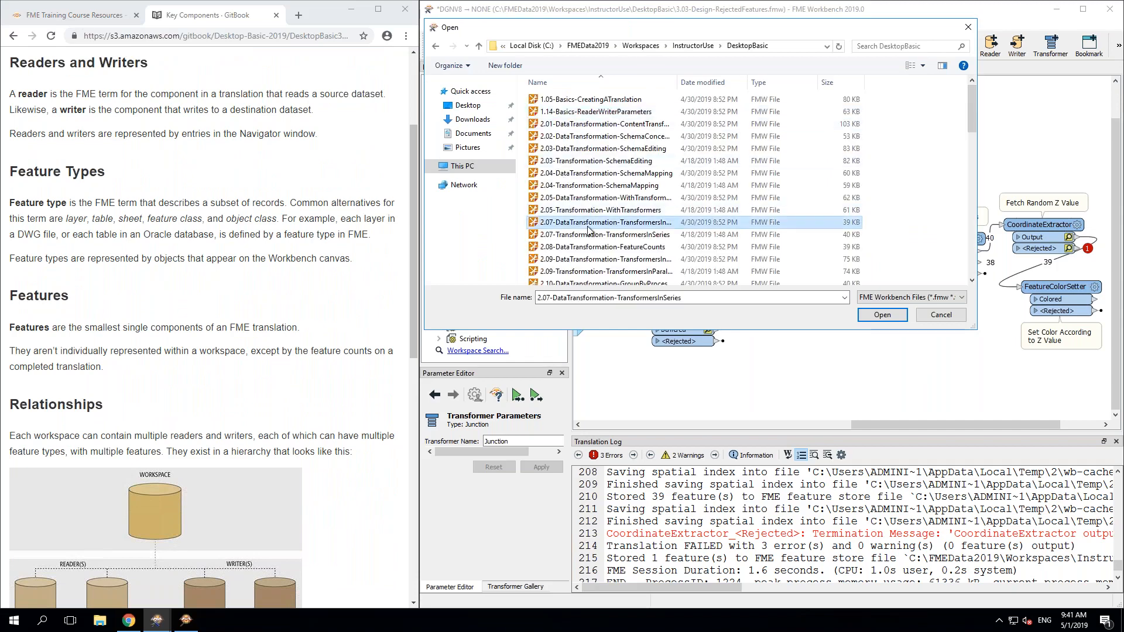
pyautogui.scroll(-10, 587, 229)
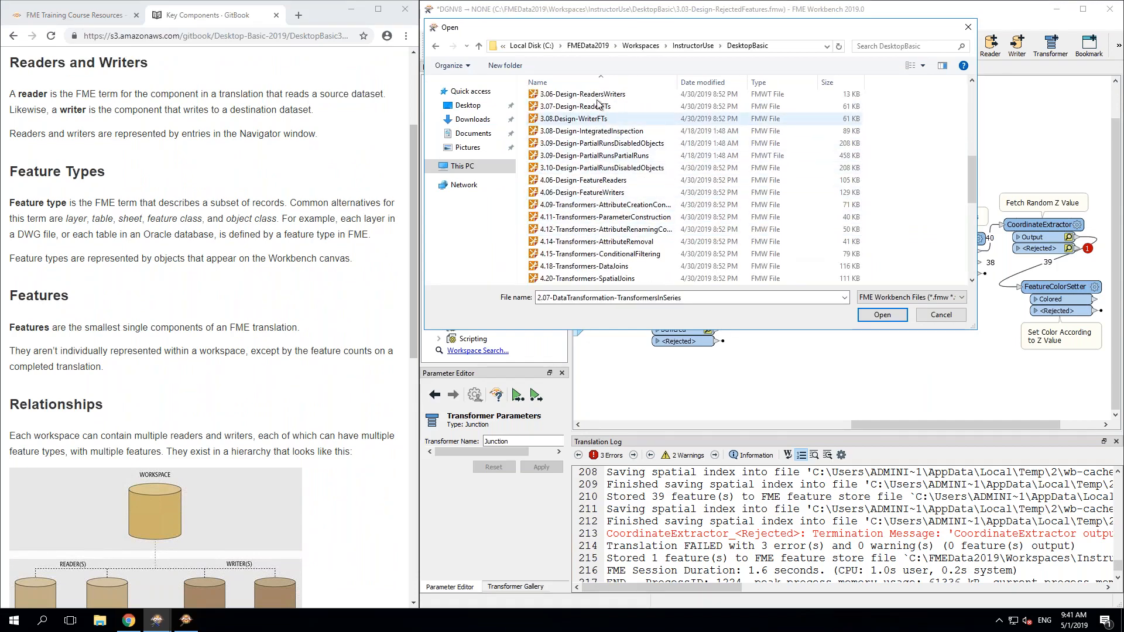
pyautogui.doubleClick(597, 93)
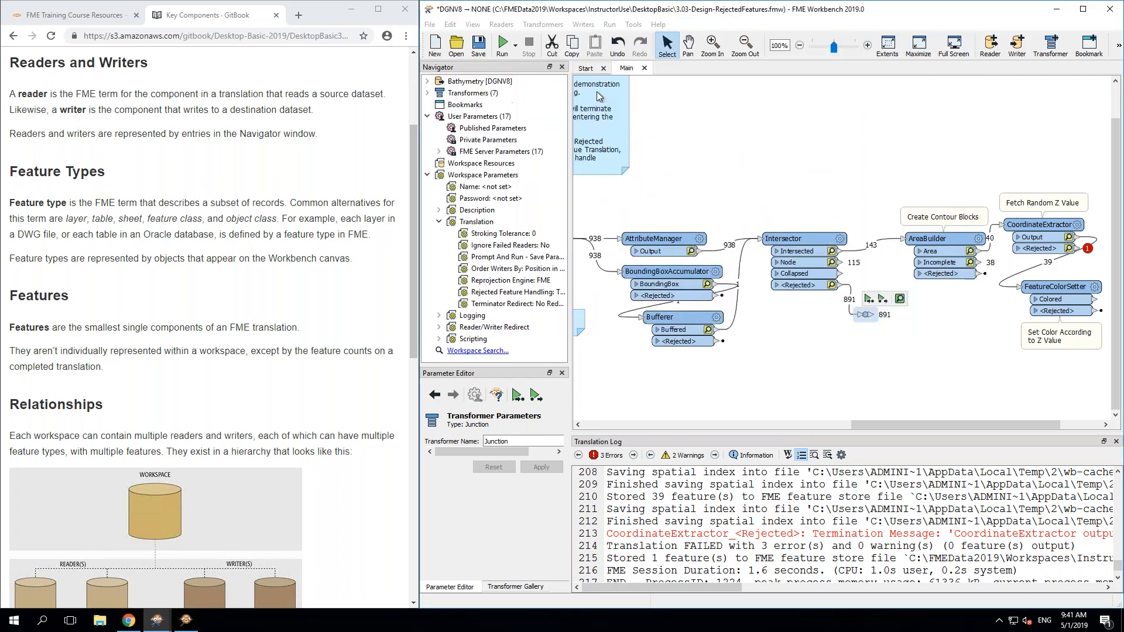
pyautogui.click(856, 332)
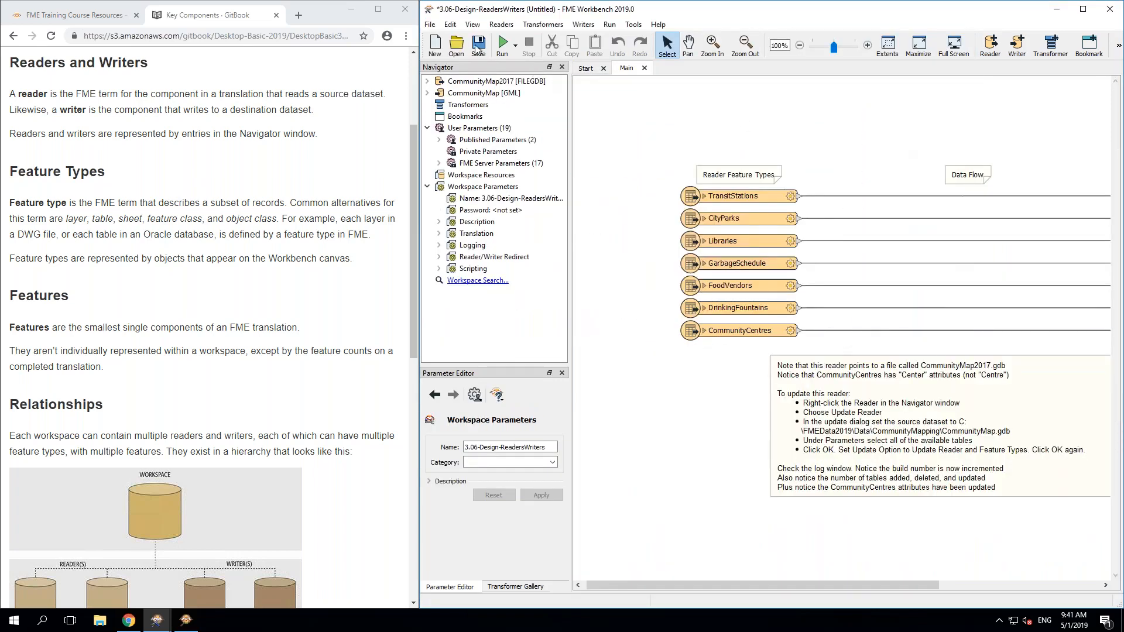
# Step: Check the manual page's section number in its address and open the matching 3.05-Design-Components workspace without saving the current one
pyautogui.click(456, 44)
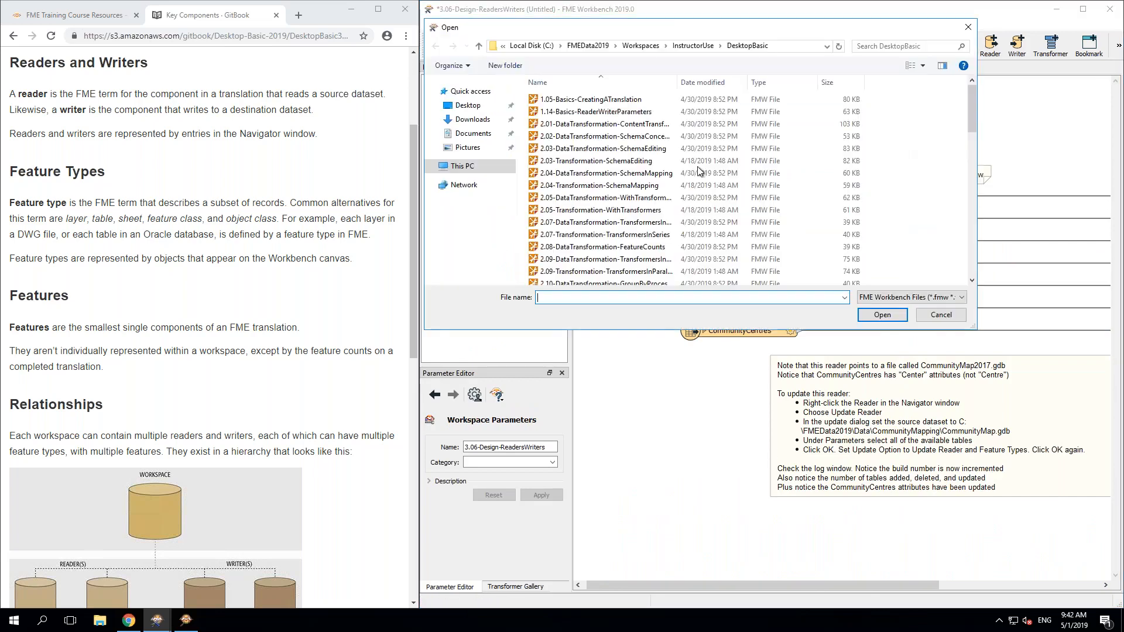
pyautogui.click(609, 222)
pyautogui.scroll(-4, 609, 226)
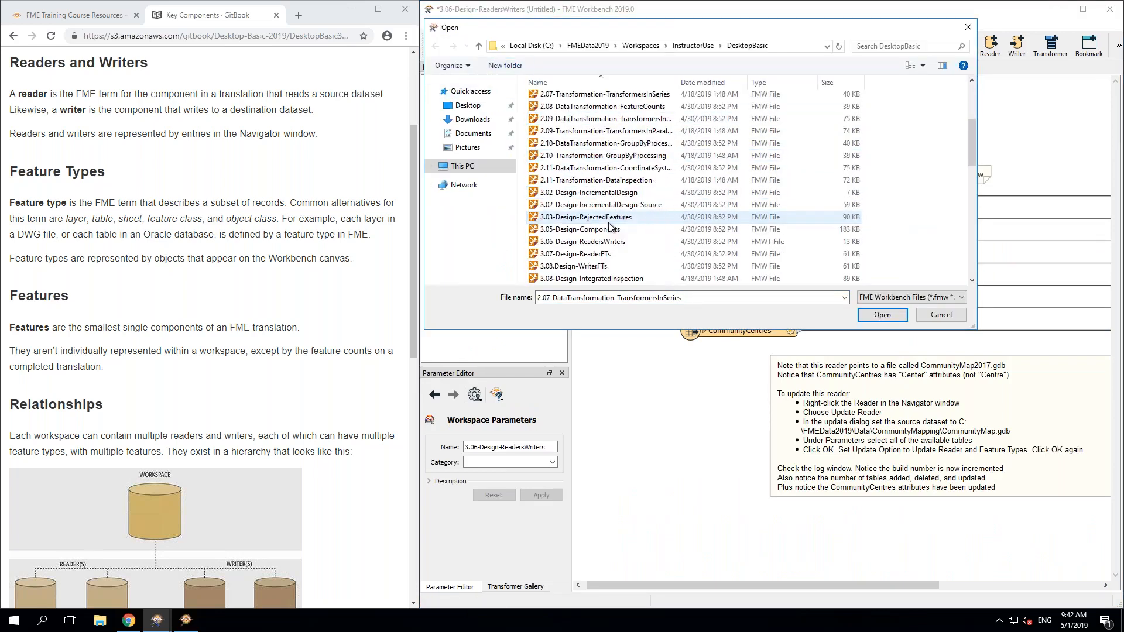
pyautogui.scroll(-1, 609, 227)
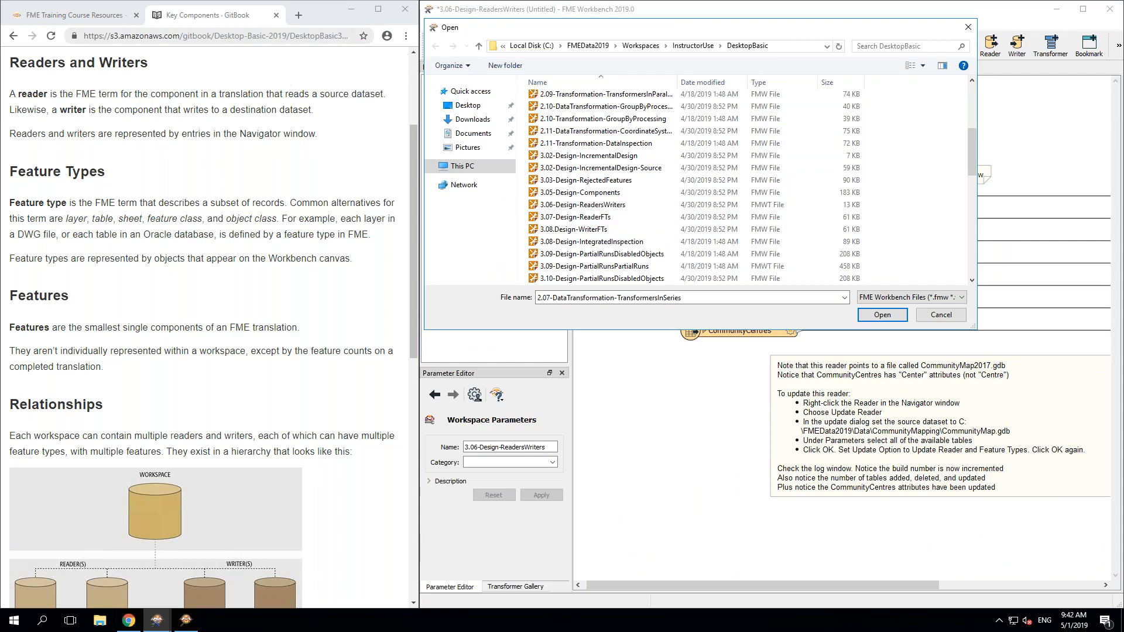
pyautogui.moveTo(299, 36); pyautogui.dragTo(369, 38)
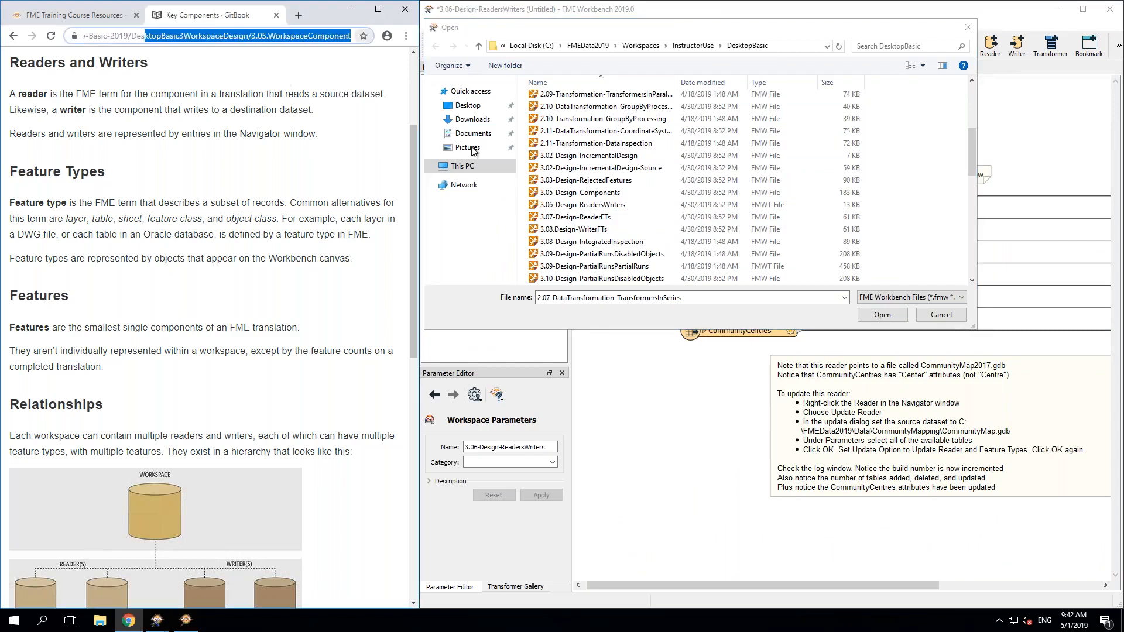
pyautogui.doubleClick(573, 193)
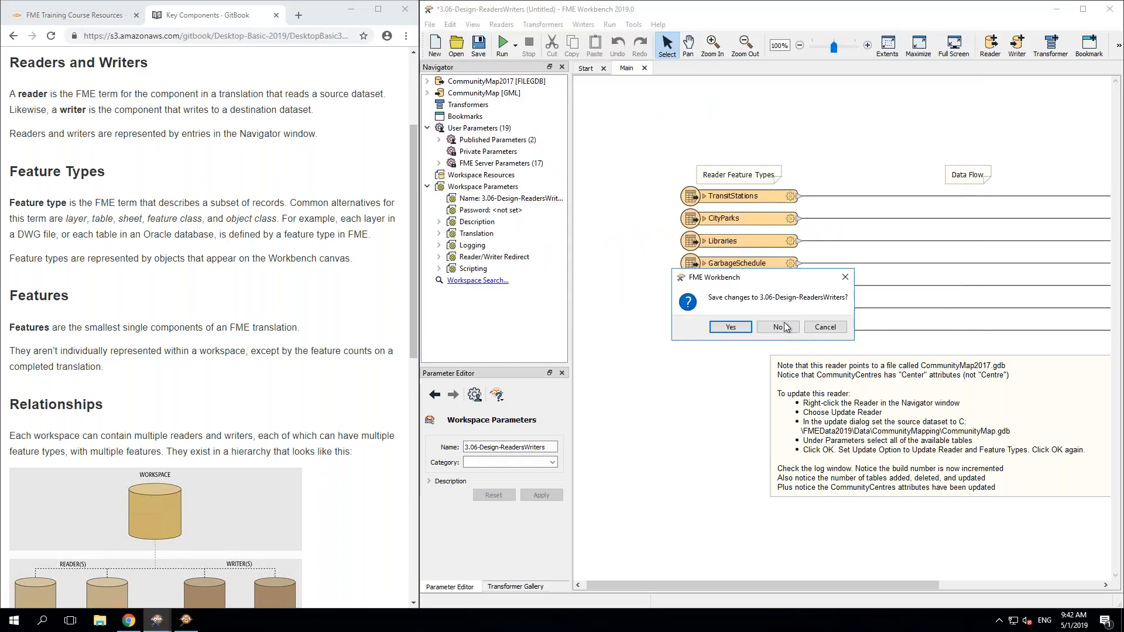
pyautogui.click(784, 327)
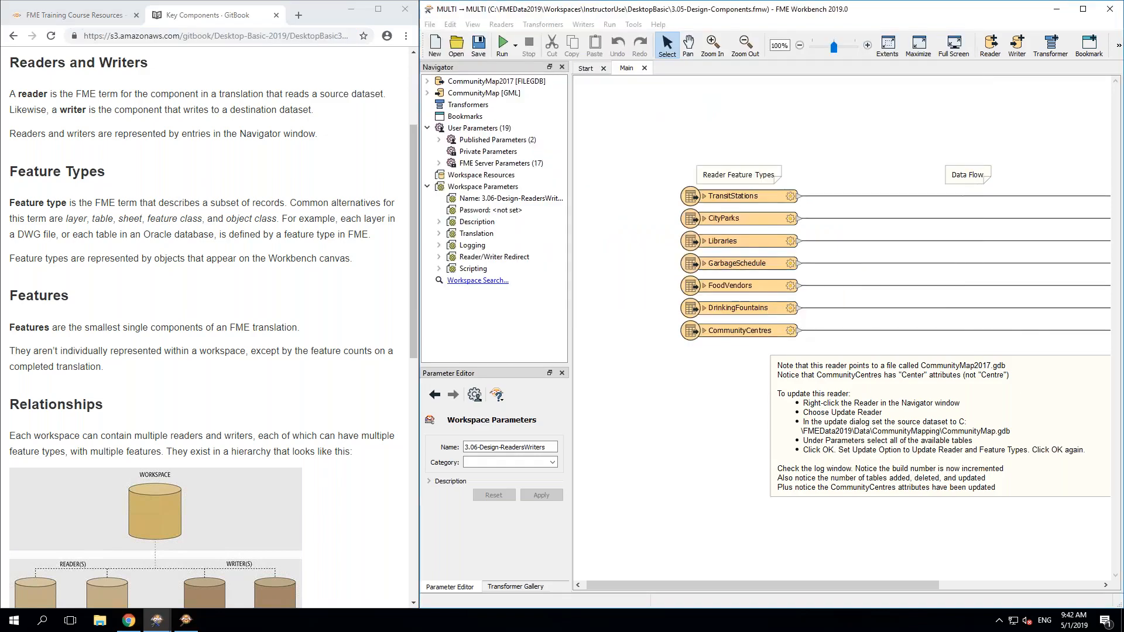
# Step: Select the Geodatabase Reader, its individual feature types and the AutoCAD Reader to examine which canvas objects belong to each reader
pyautogui.moveTo(915, 463); pyautogui.dragTo(736, 465)
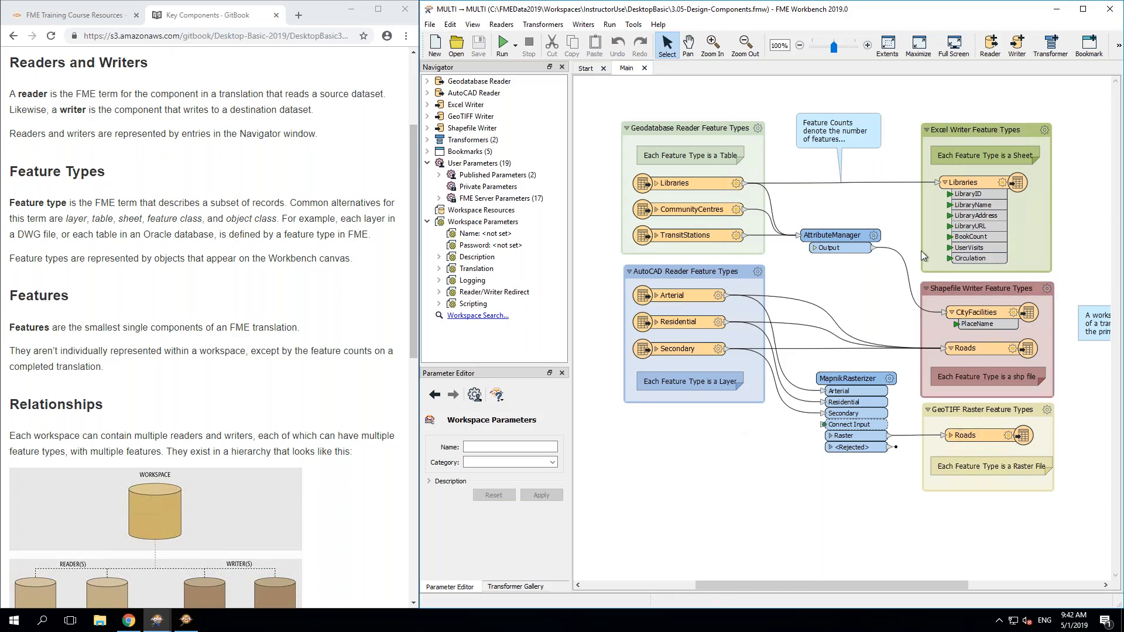
pyautogui.click(474, 82)
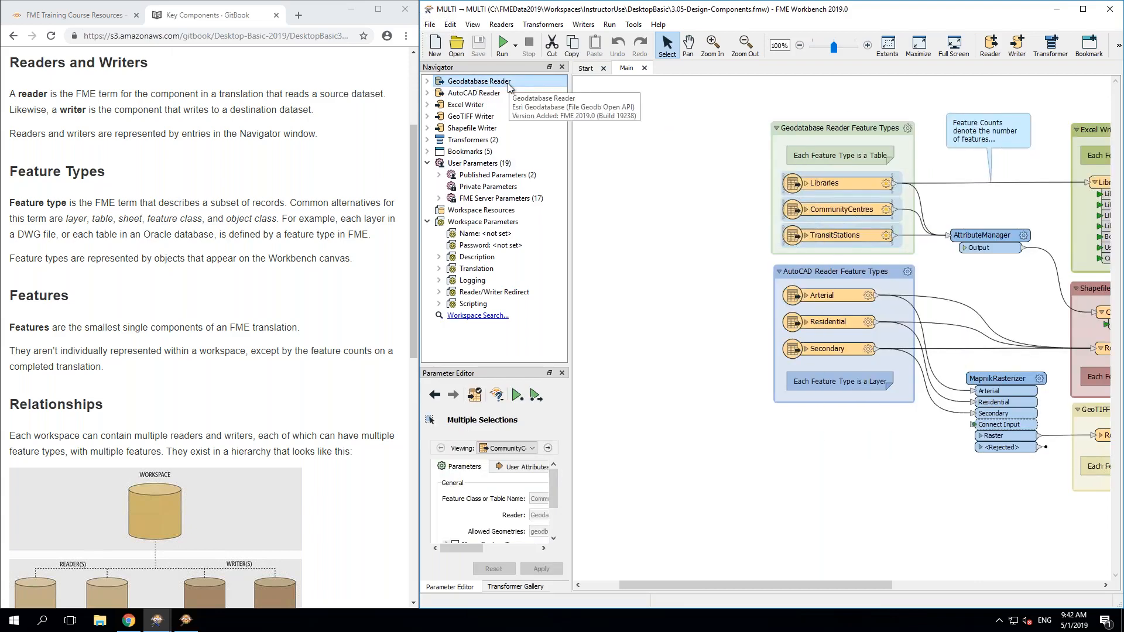
pyautogui.click(832, 184)
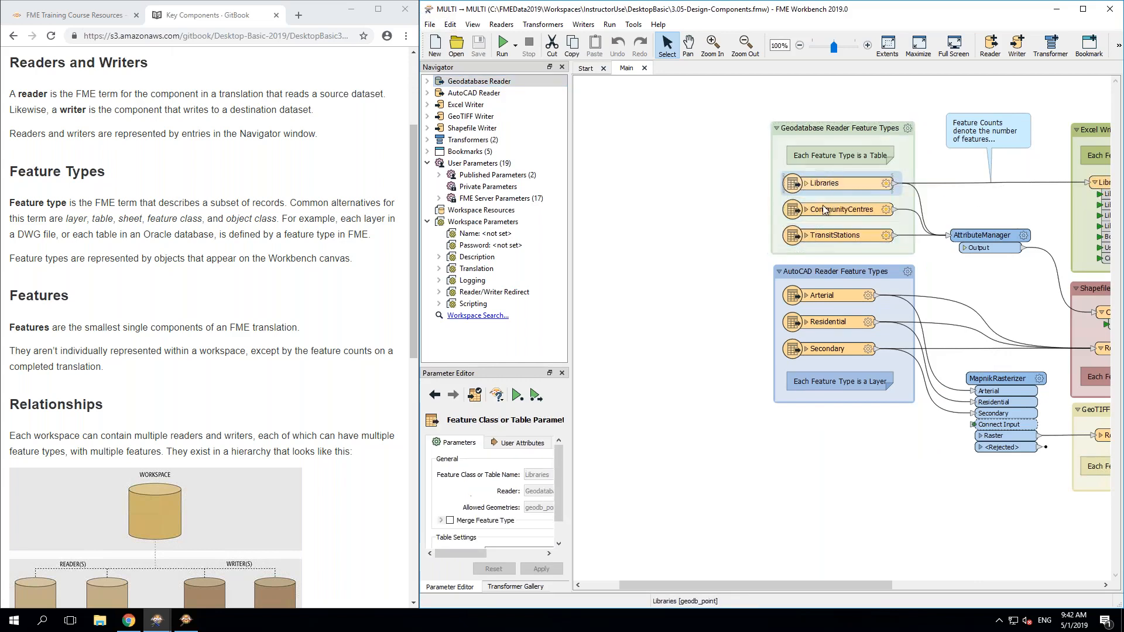
pyautogui.click(824, 210)
pyautogui.click(817, 240)
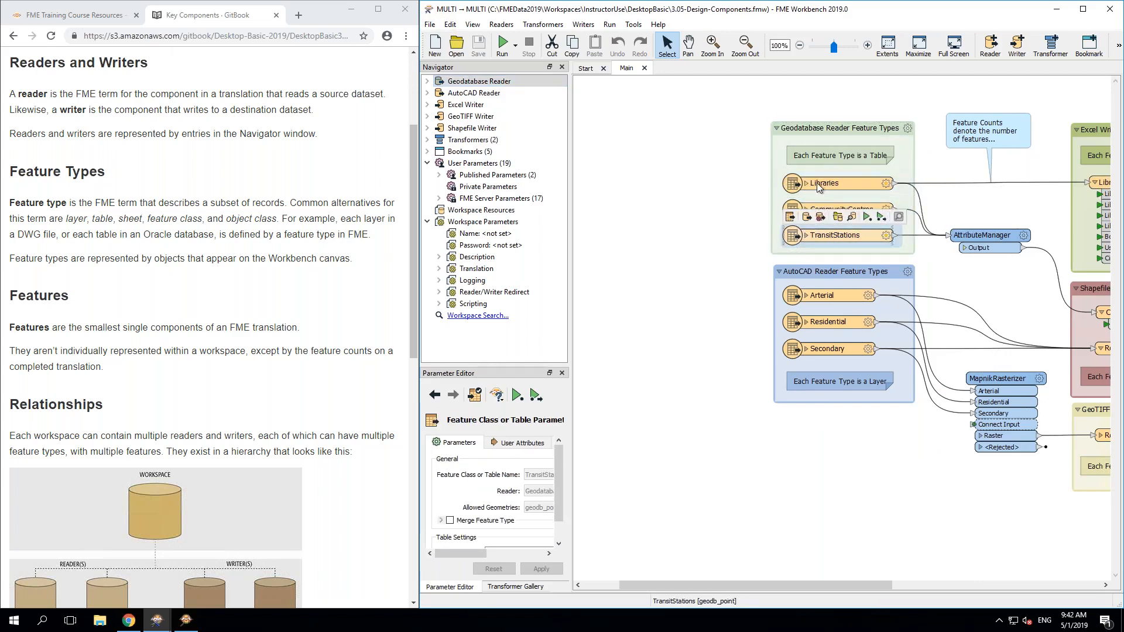
pyautogui.click(492, 82)
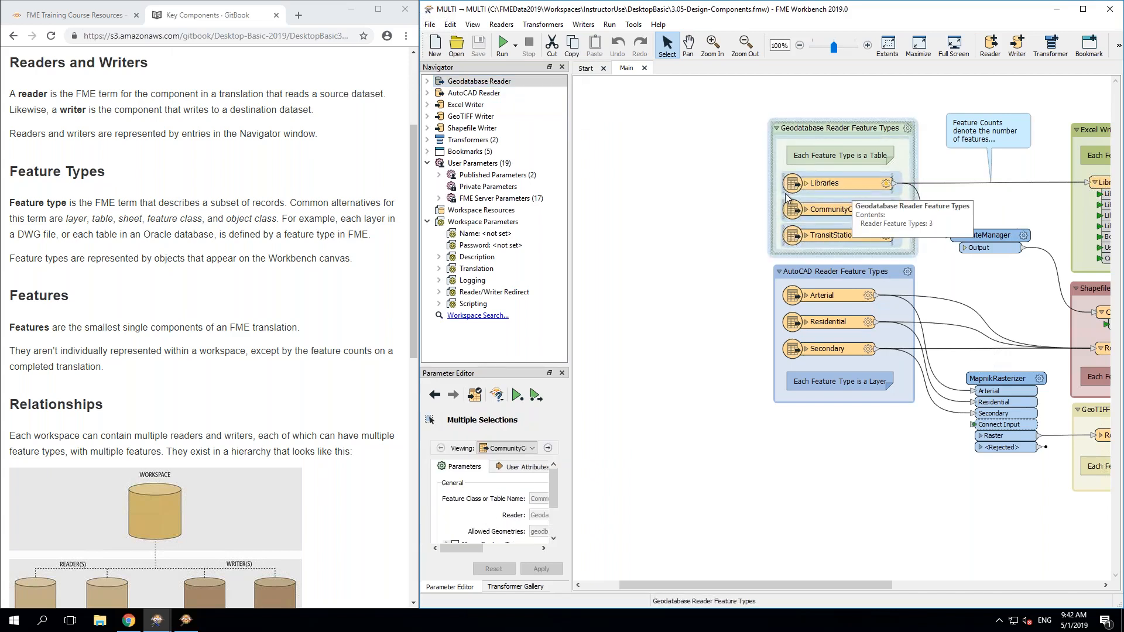
pyautogui.click(475, 94)
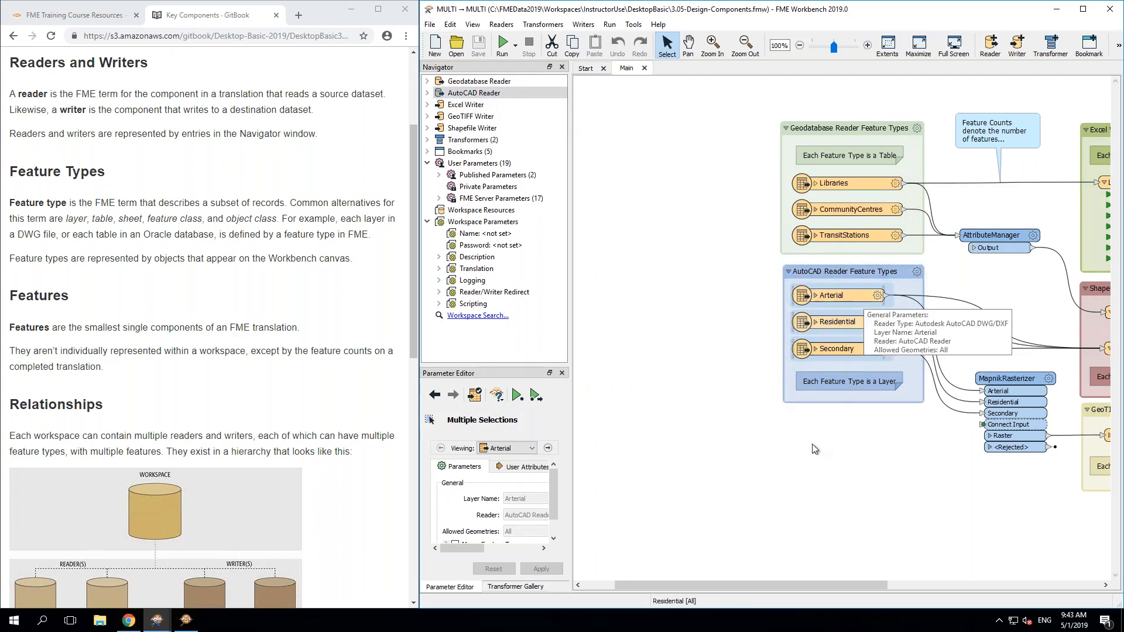
pyautogui.moveTo(718, 588); pyautogui.dragTo(800, 586)
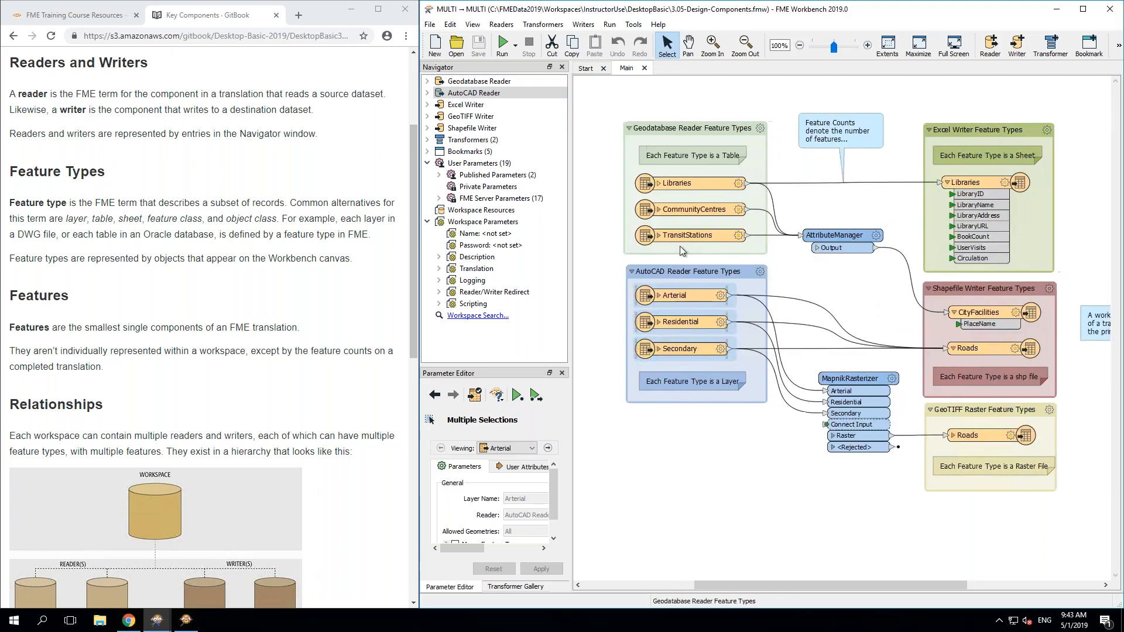
# Step: Select the Excel, GeoTIFF and Shapefile writers in turn to examine which canvas feature types belong to each writer
pyautogui.click(459, 108)
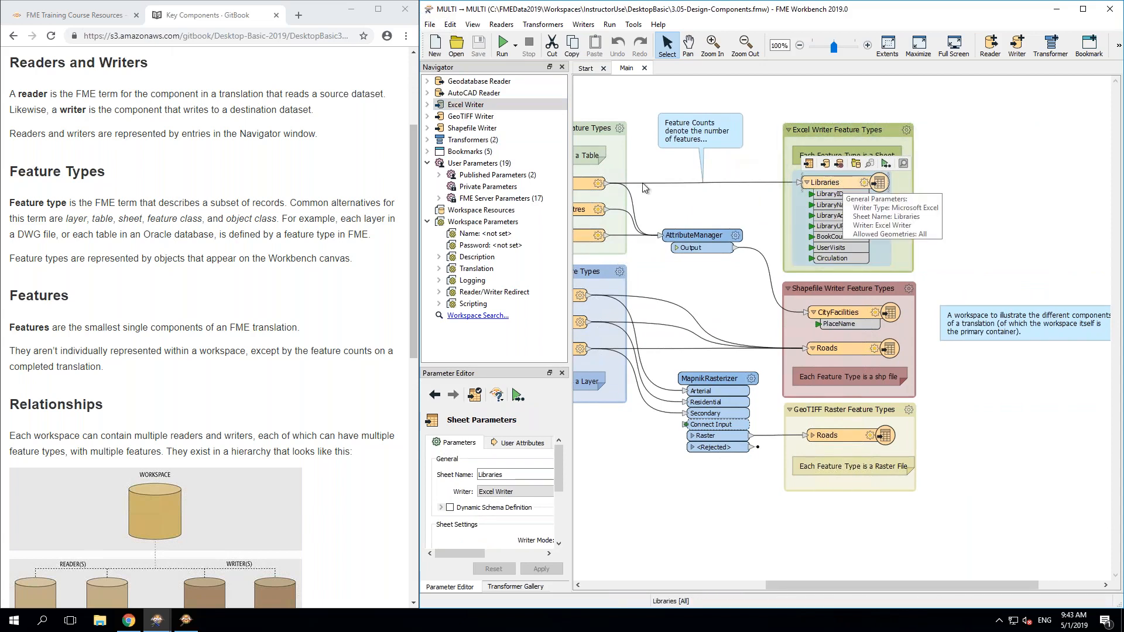
pyautogui.click(466, 117)
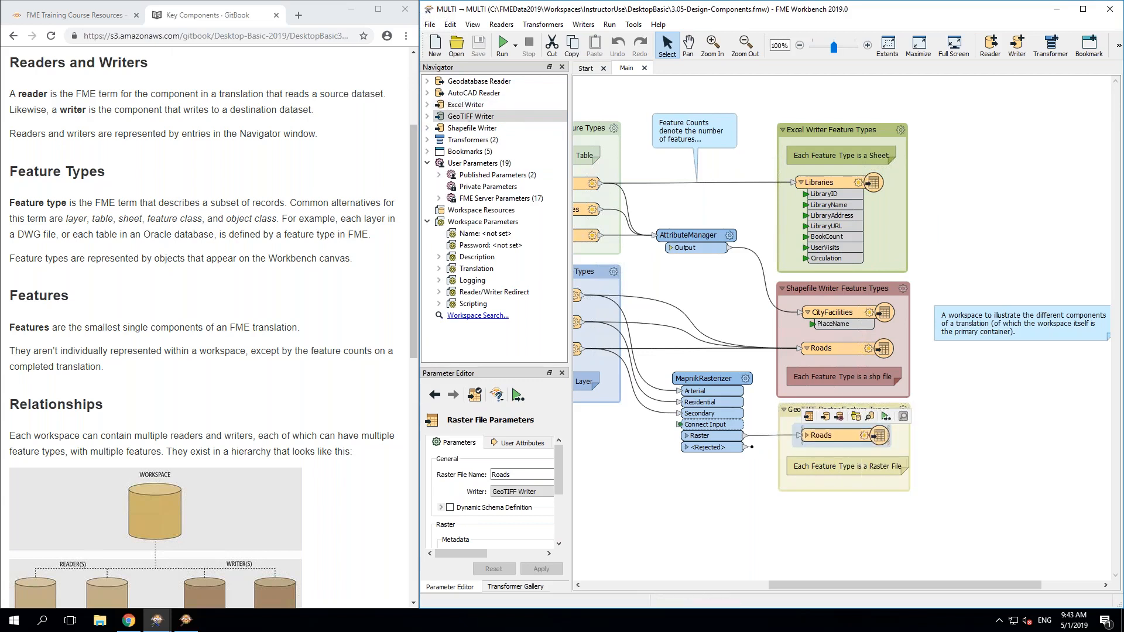
pyautogui.click(466, 128)
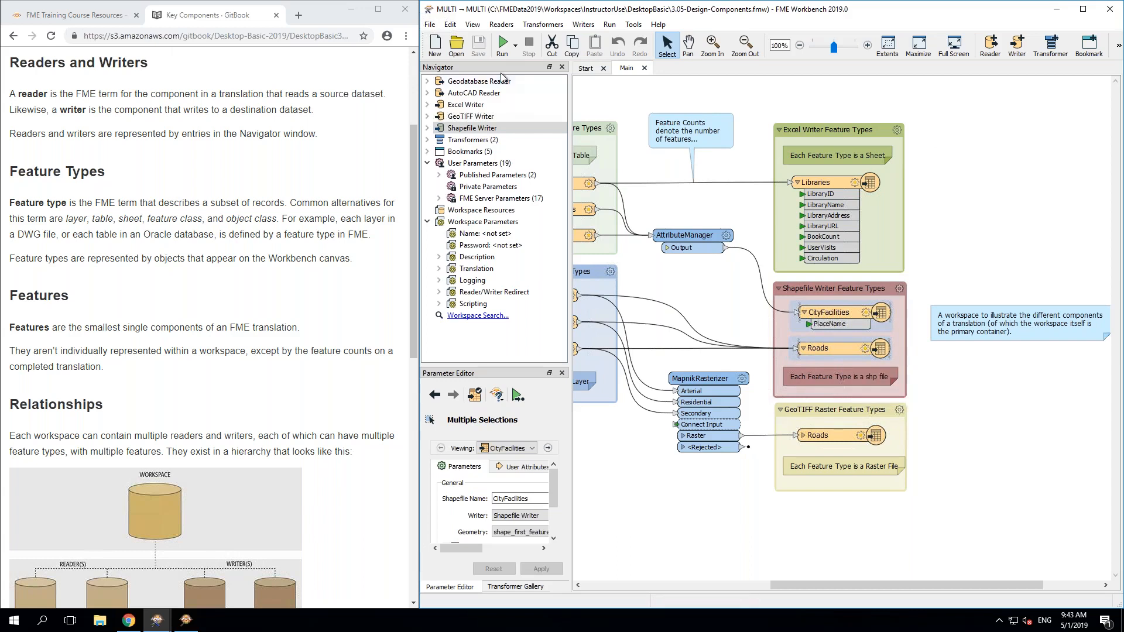
pyautogui.click(689, 45)
pyautogui.moveTo(691, 105); pyautogui.dragTo(817, 105)
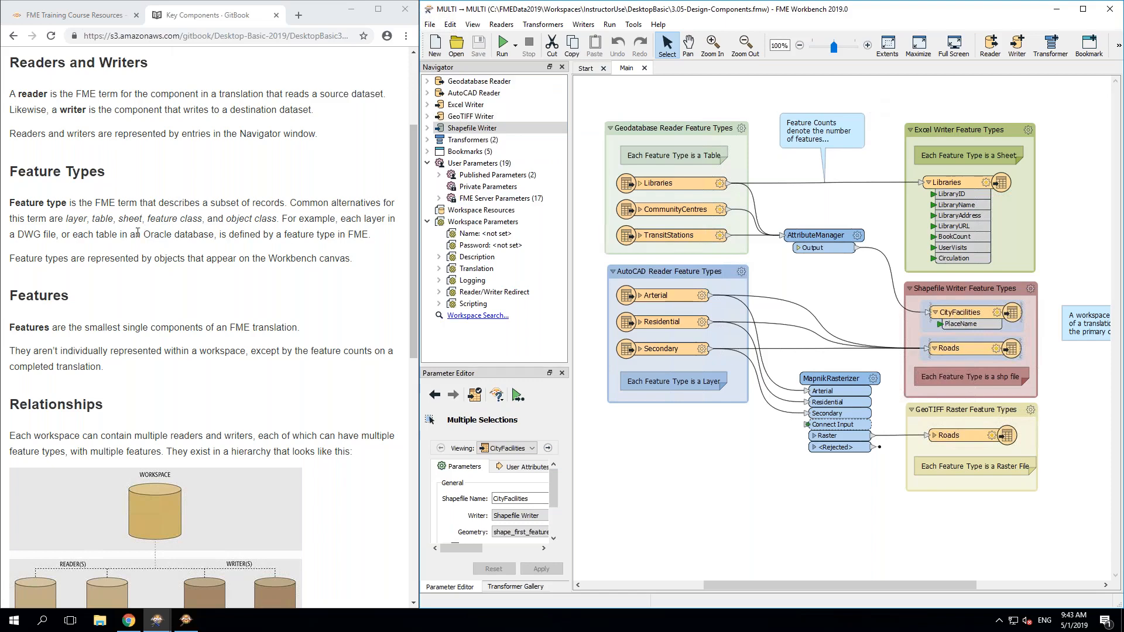
# Step: Read the manual's Relationships section, examining the workspace hierarchy diagram and the example with multiple readers and writers
pyautogui.scroll(-4, 205, 328)
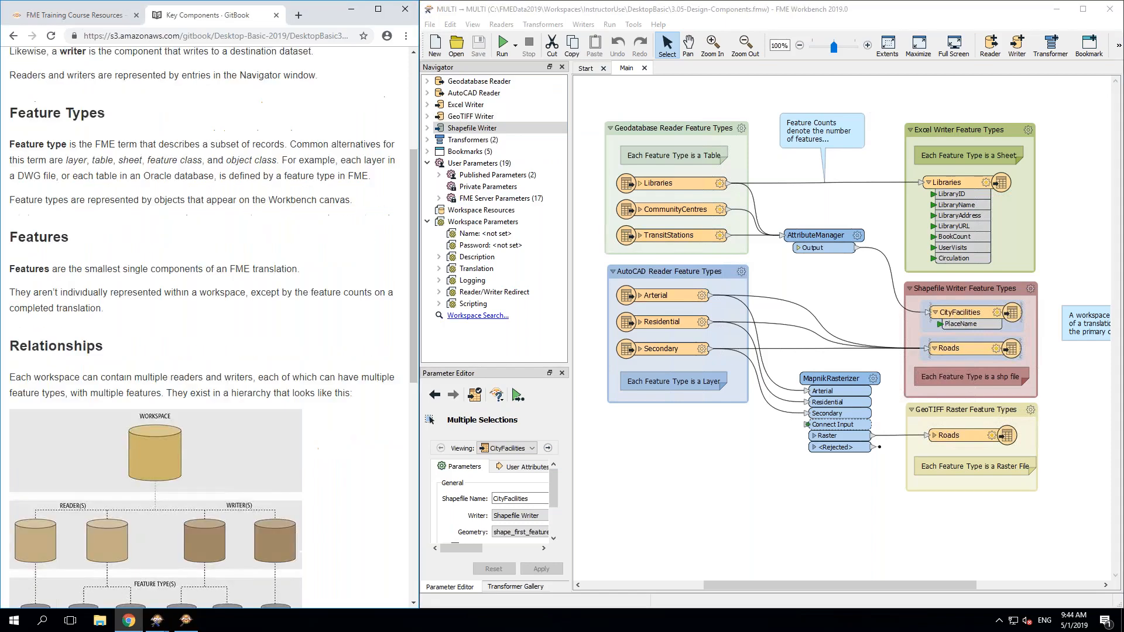
pyautogui.scroll(-3, 143, 207)
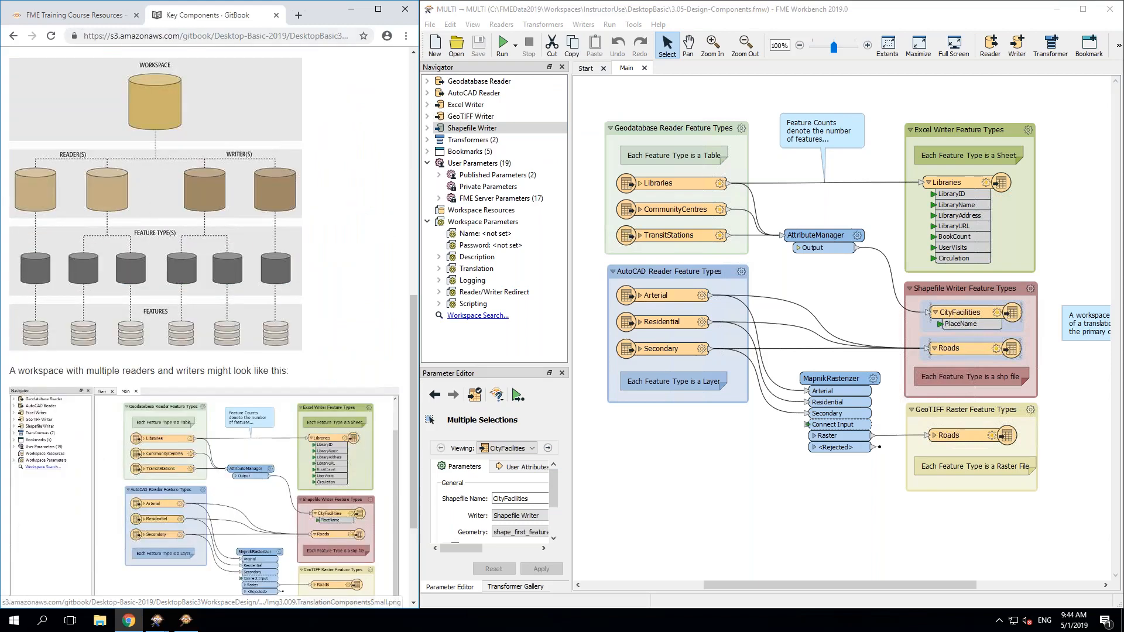
pyautogui.click(172, 38)
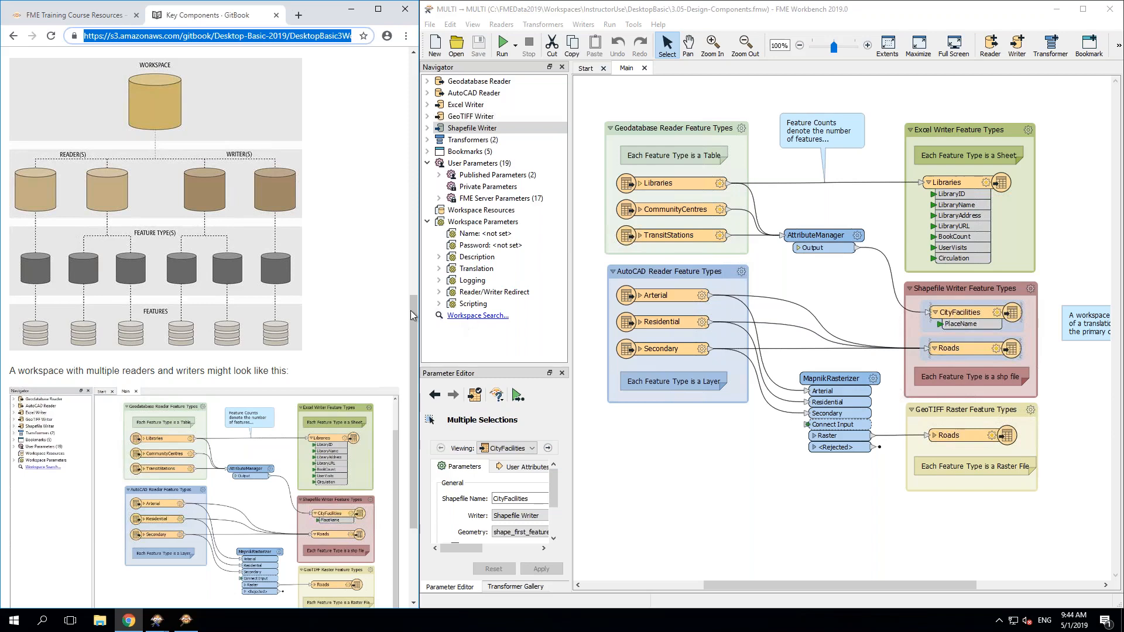
pyautogui.moveTo(413, 287); pyautogui.dragTo(413, 279)
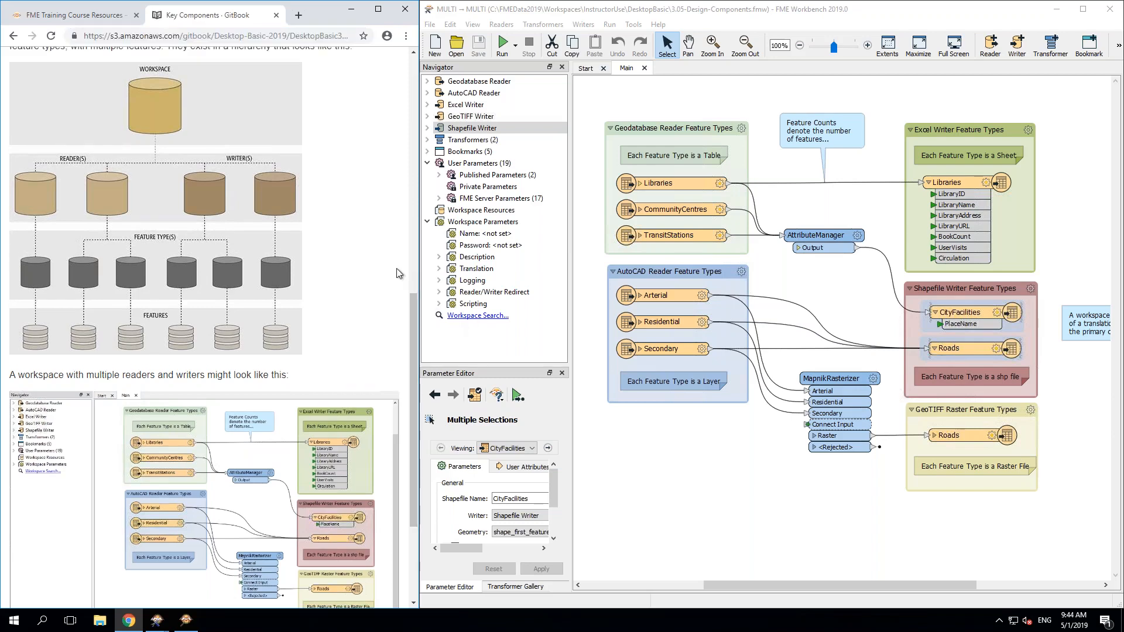
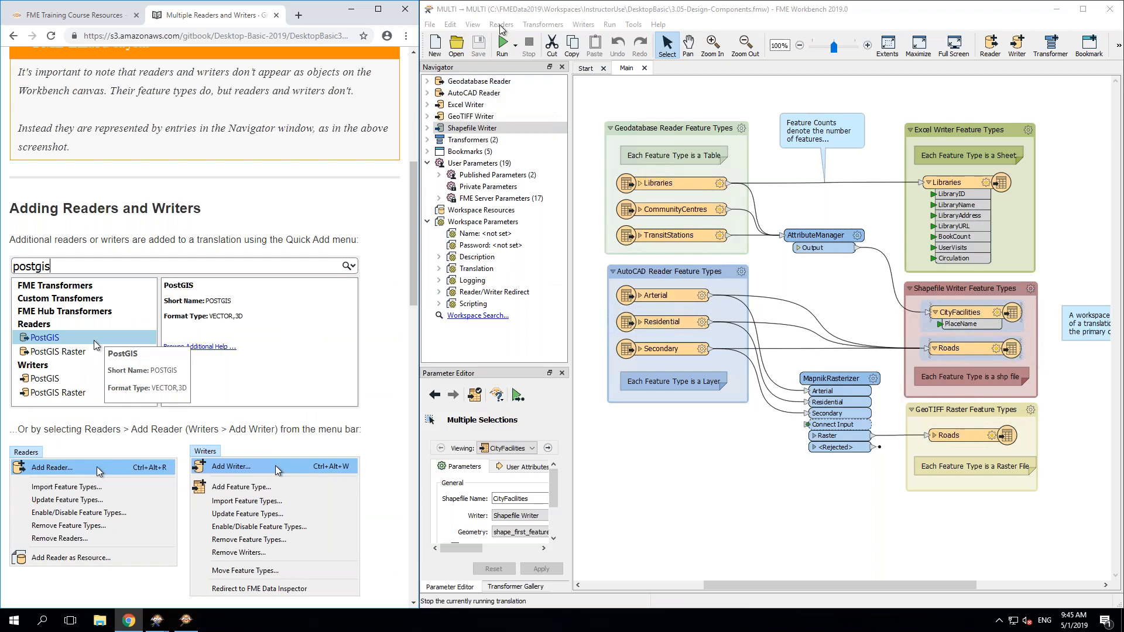
# Step: Look up the commands for adding readers and writers described in the manual, and clear the canvas selection
pyautogui.click(501, 24)
pyautogui.click(501, 25)
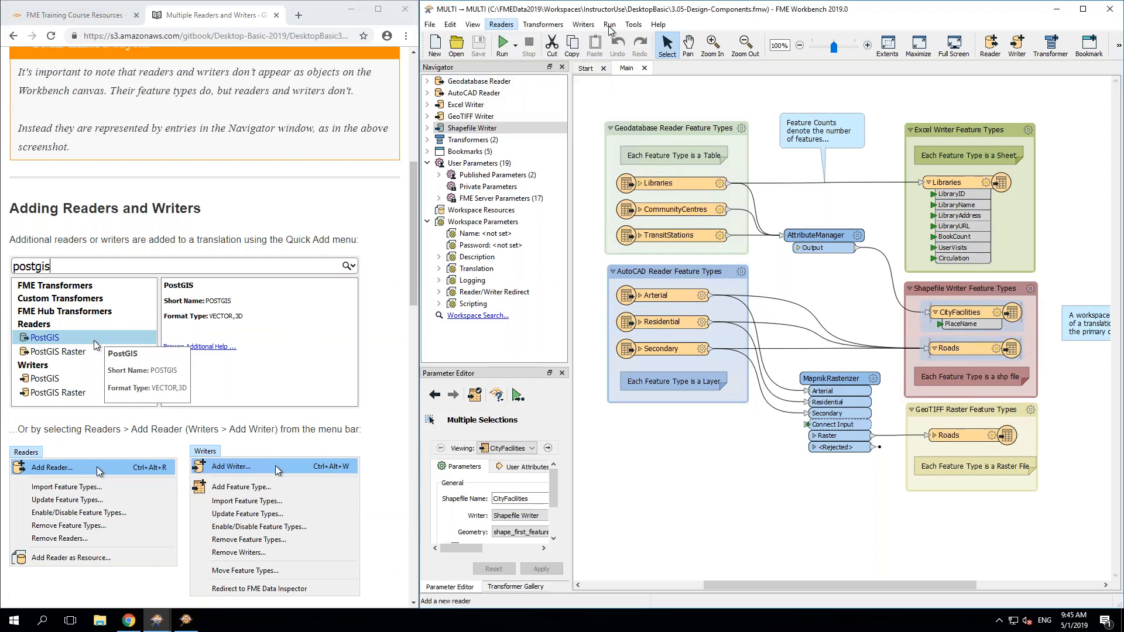
pyautogui.click(582, 25)
pyautogui.click(579, 25)
pyautogui.click(579, 24)
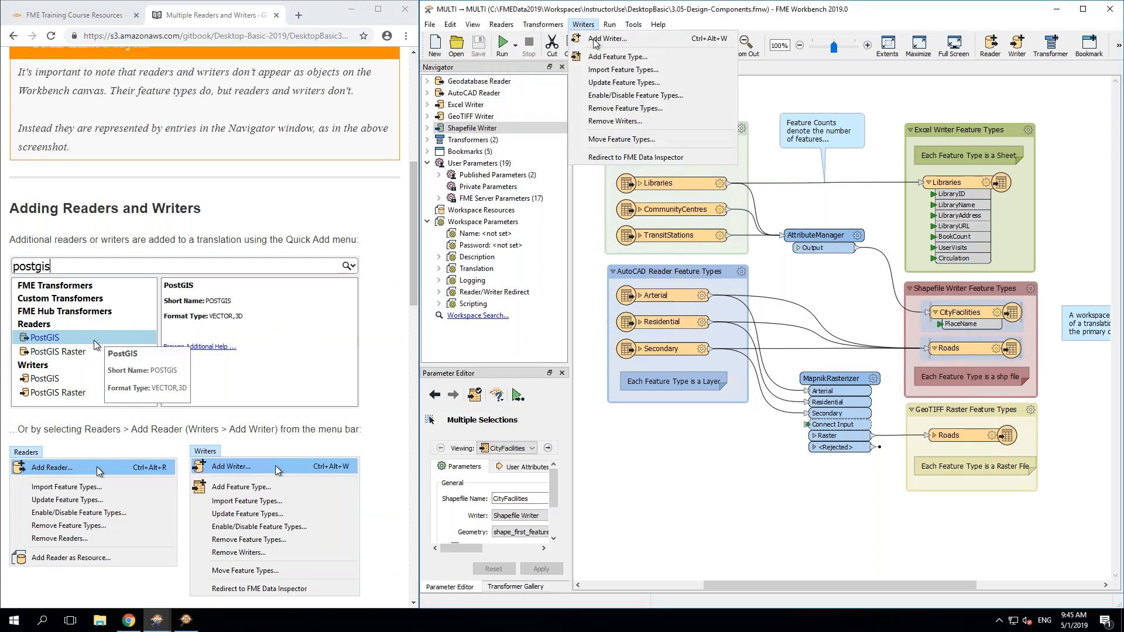
pyautogui.click(865, 83)
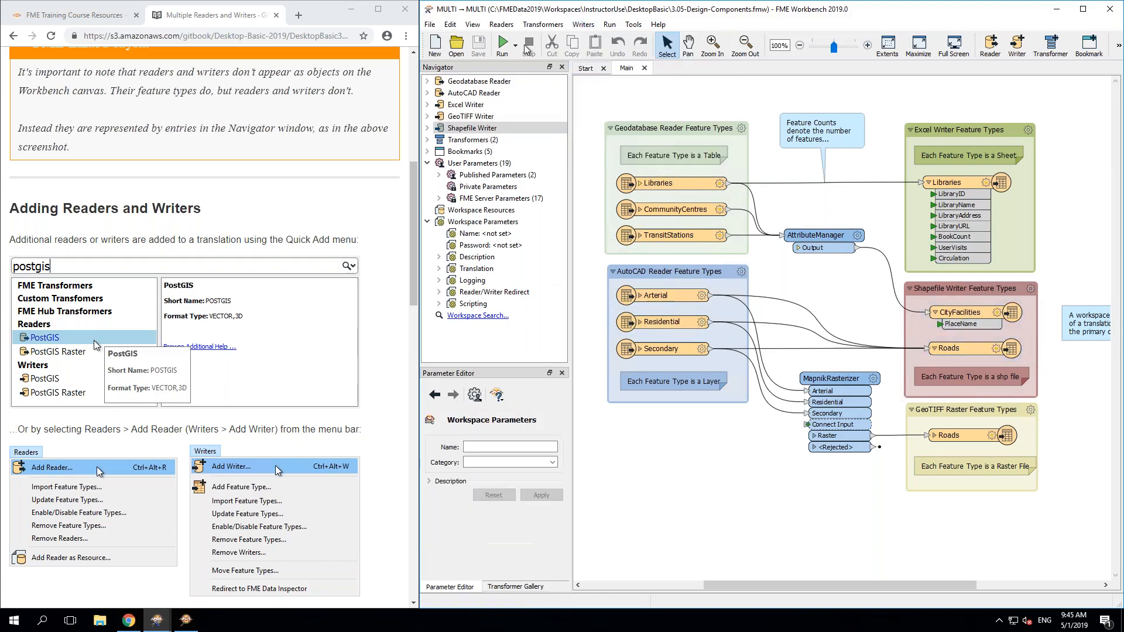
# Step: Open the 3.06-Design-ReadersWriters workspace from the DesktopBasic folder and bring its reader and writer feature types into view
pyautogui.click(456, 45)
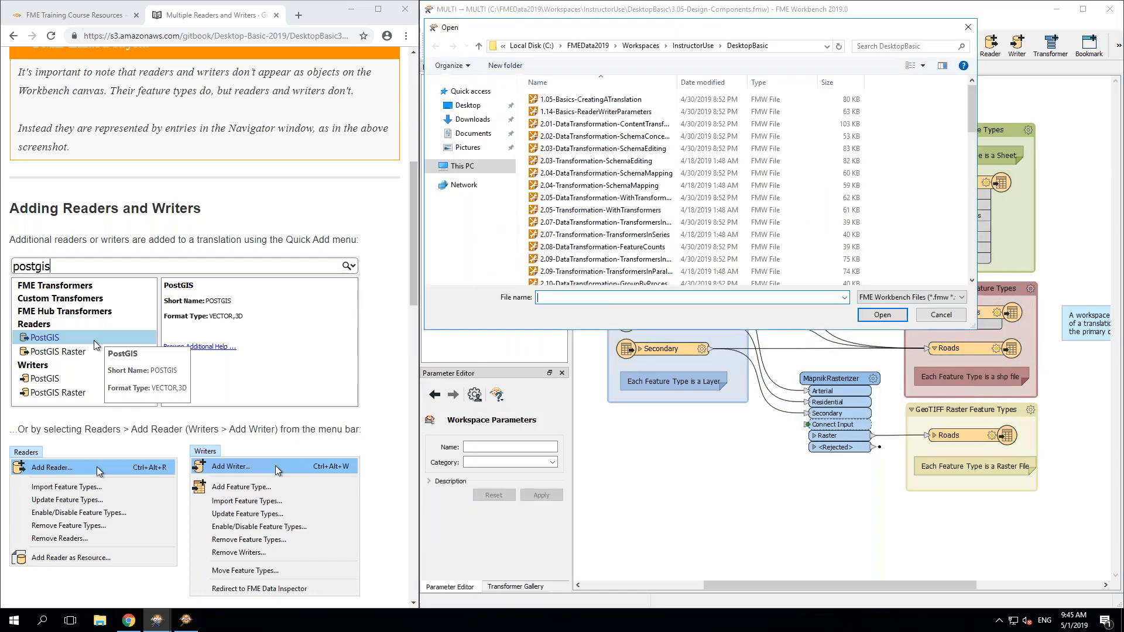
pyautogui.click(584, 223)
pyautogui.scroll(-5, 584, 225)
pyautogui.click(585, 221)
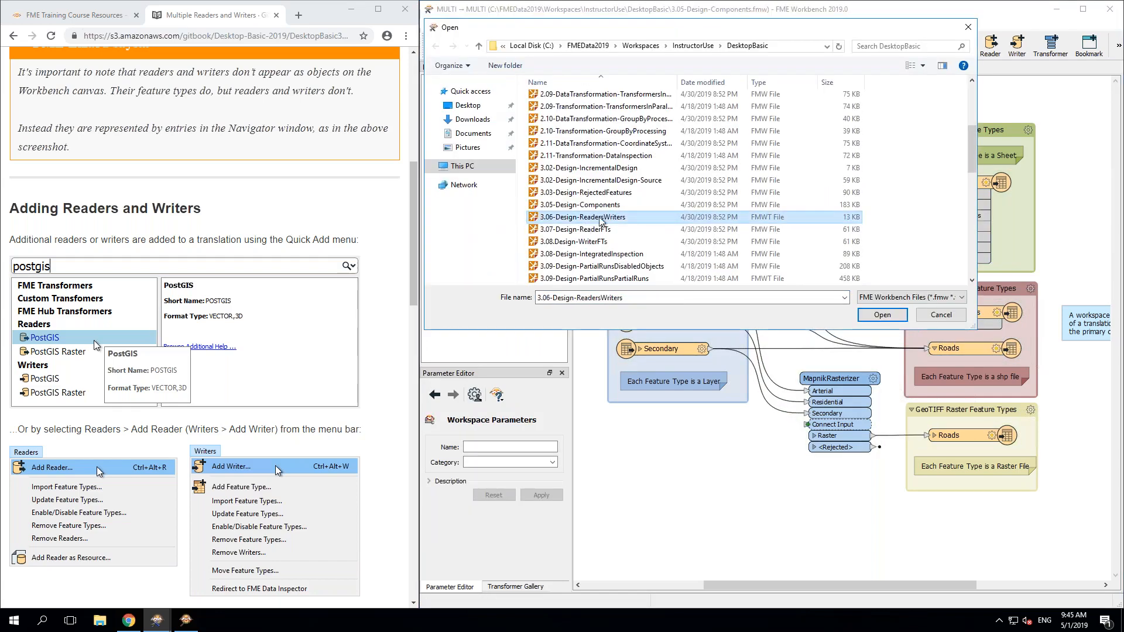
pyautogui.doubleClick(602, 217)
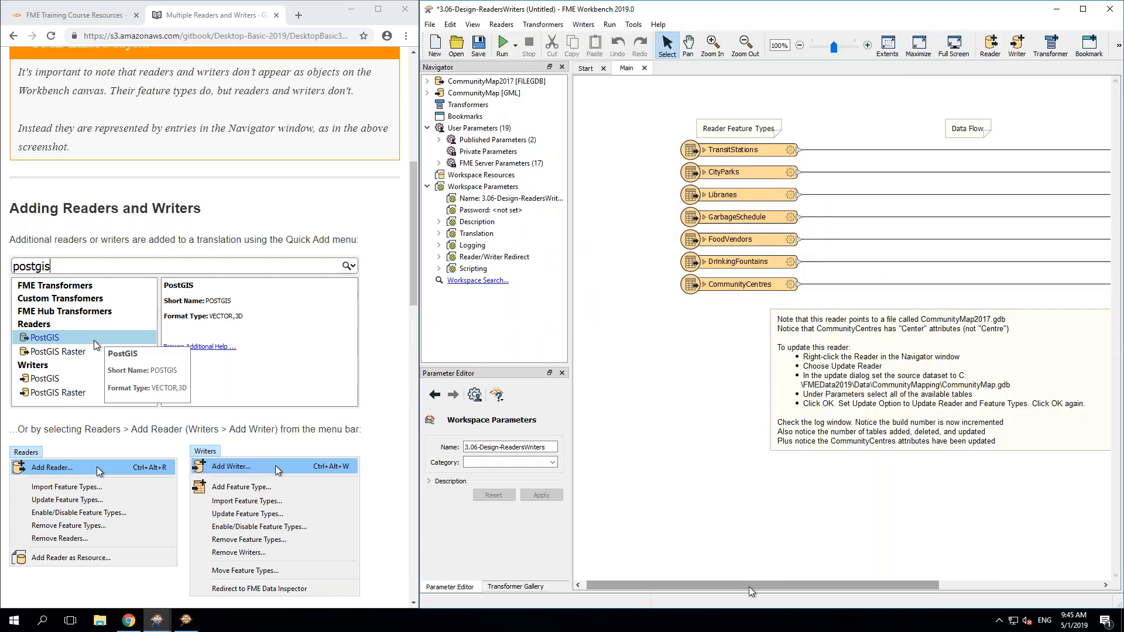
pyautogui.moveTo(749, 584); pyautogui.dragTo(814, 572)
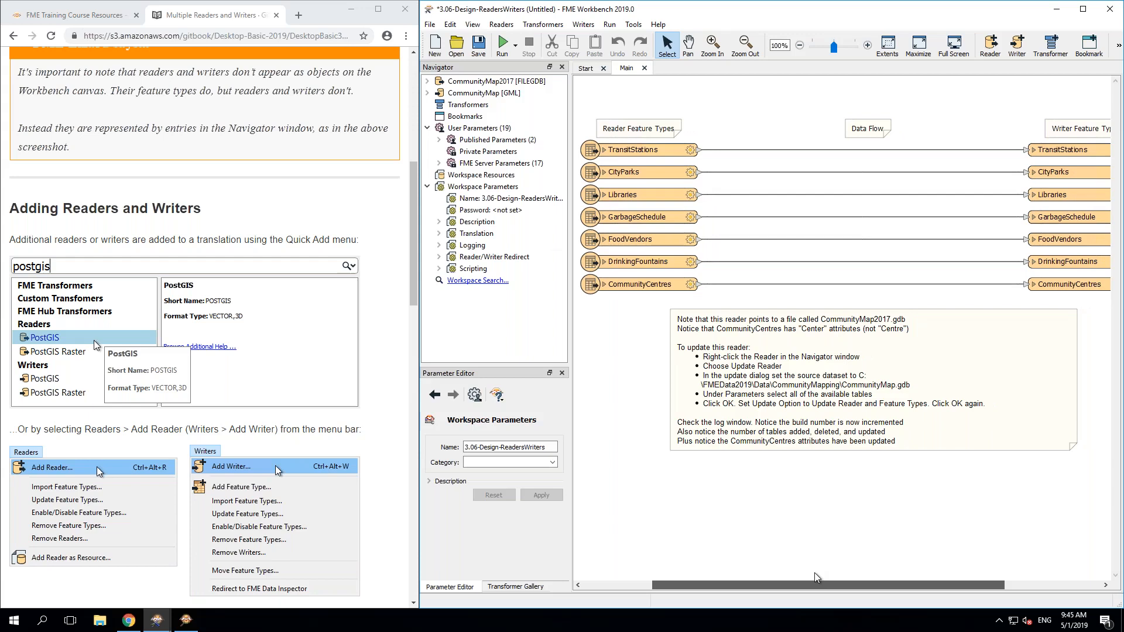
pyautogui.moveTo(814, 573); pyautogui.dragTo(797, 569)
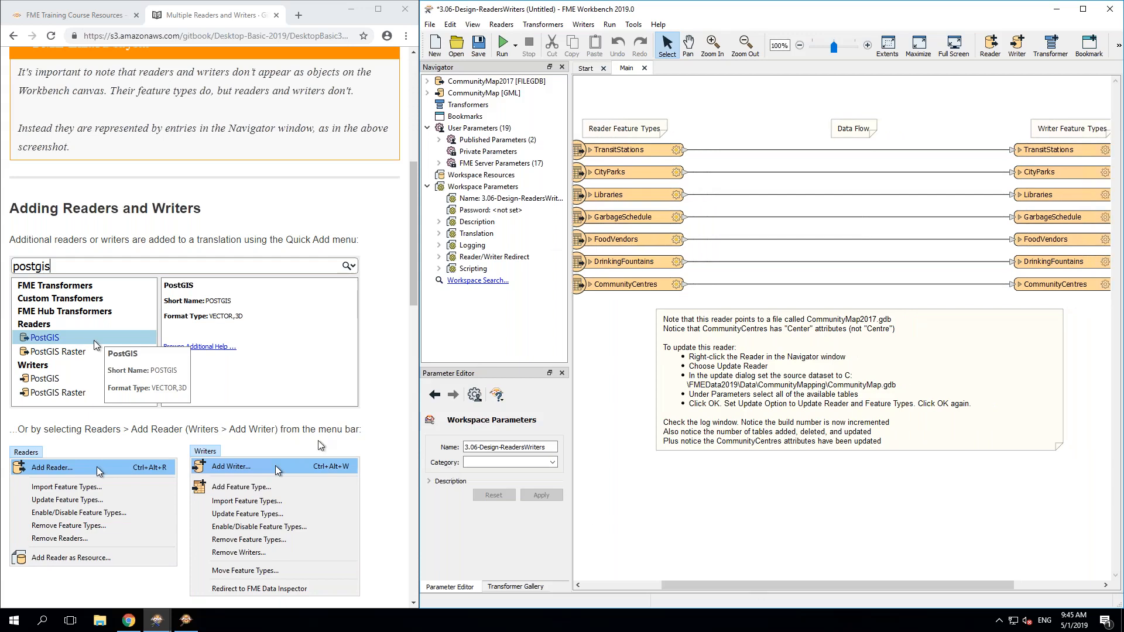
# Step: Start adding a reader to the workspace with Microsoft Excel as its format
pyautogui.click(501, 25)
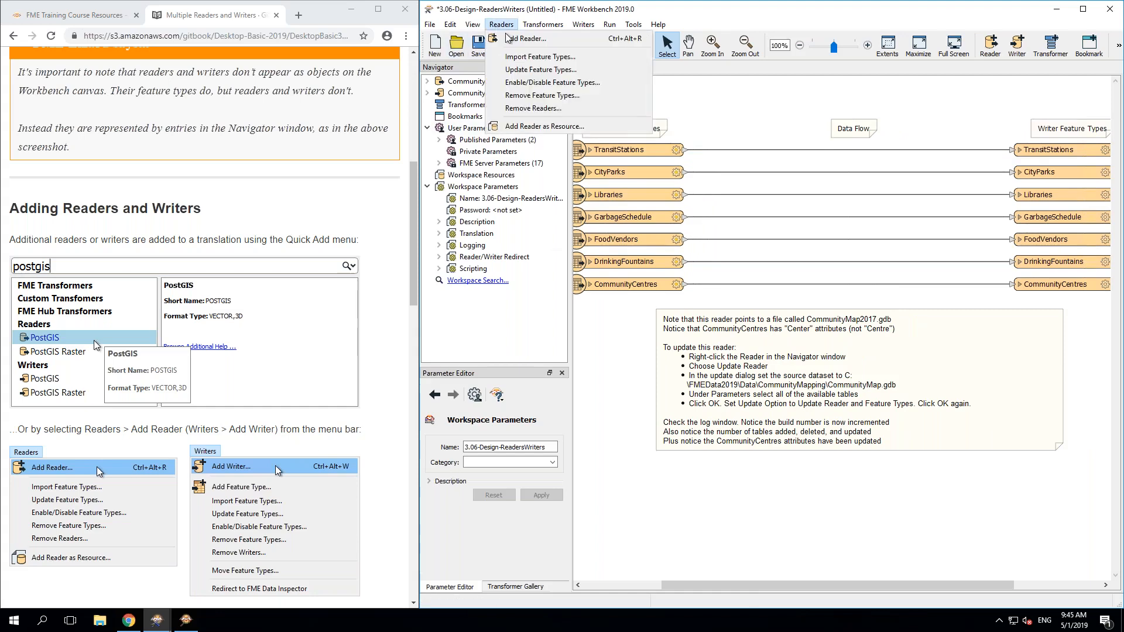
pyautogui.click(508, 38)
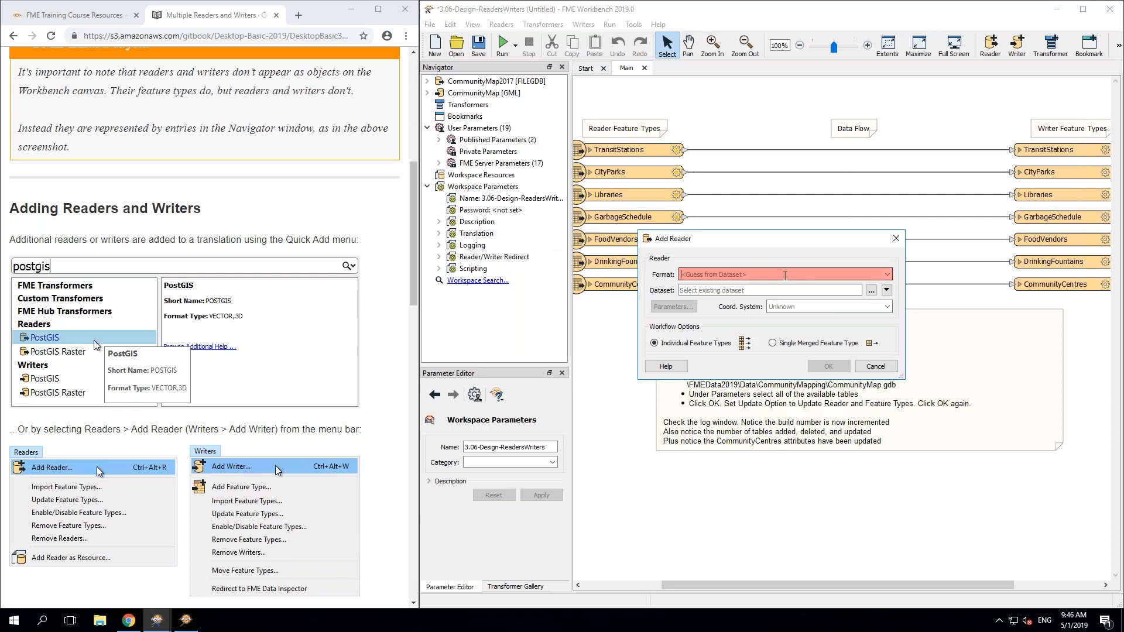
pyautogui.write('excel')
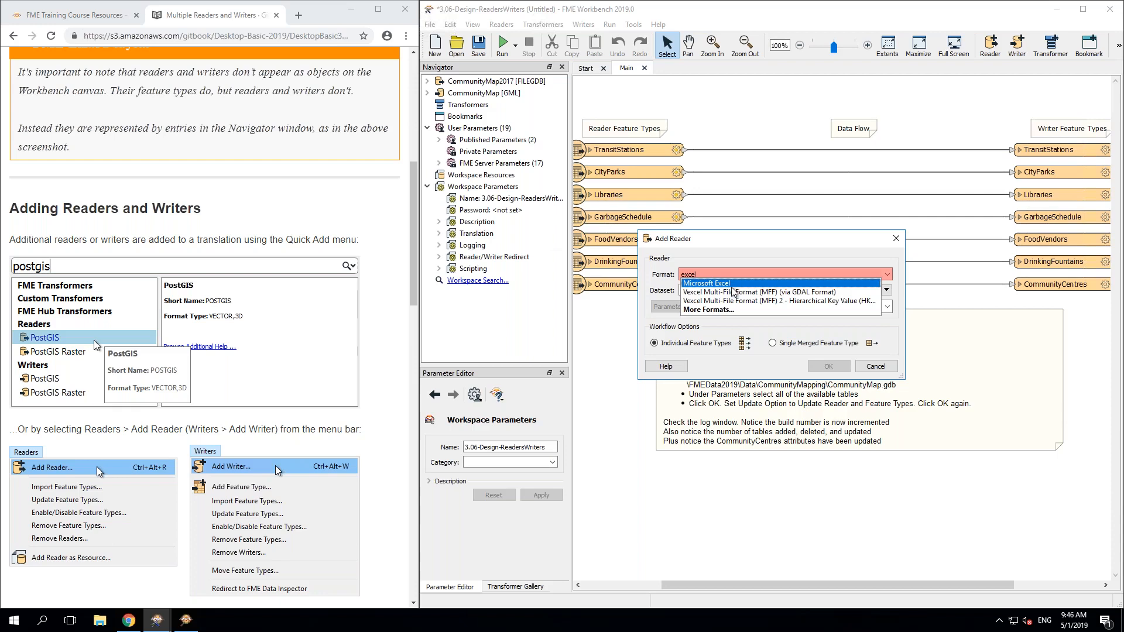
pyautogui.click(732, 284)
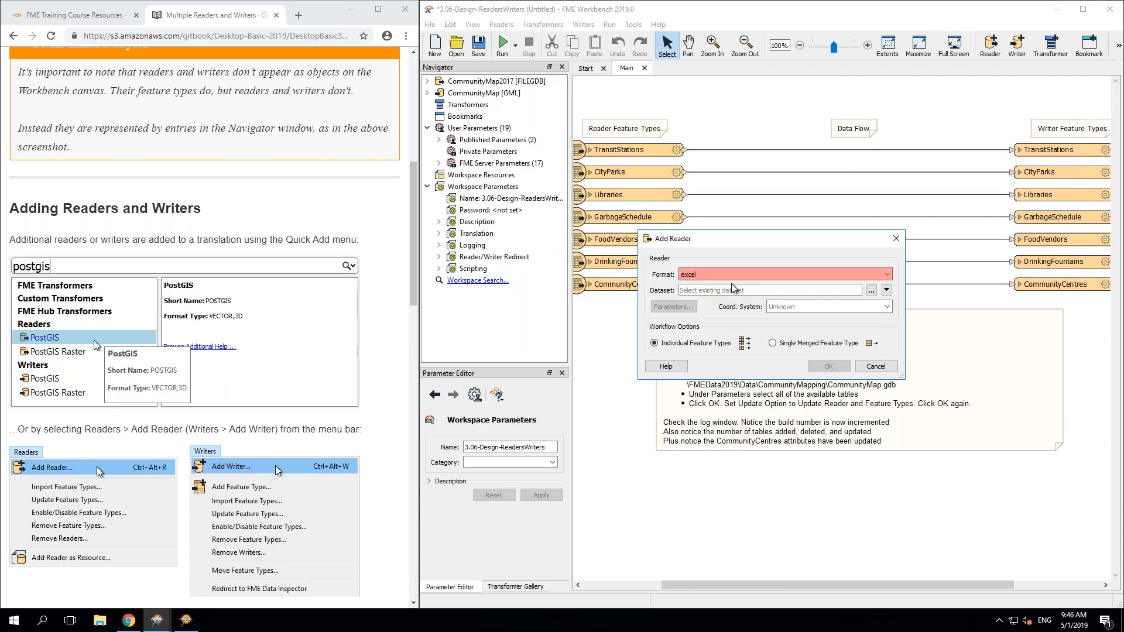
# Step: Set the reader's dataset to C:\FMEData2019\Data\Culture\PublicArt.xlsx and add it with individual feature types for all sheets
pyautogui.click(873, 291)
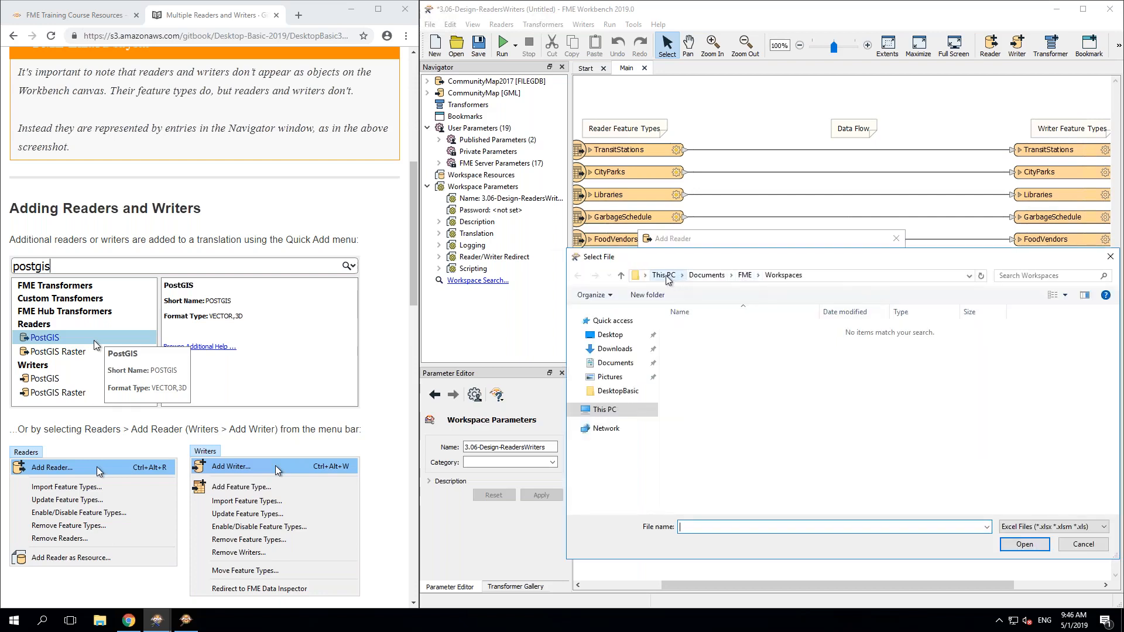
pyautogui.doubleClick(703, 420)
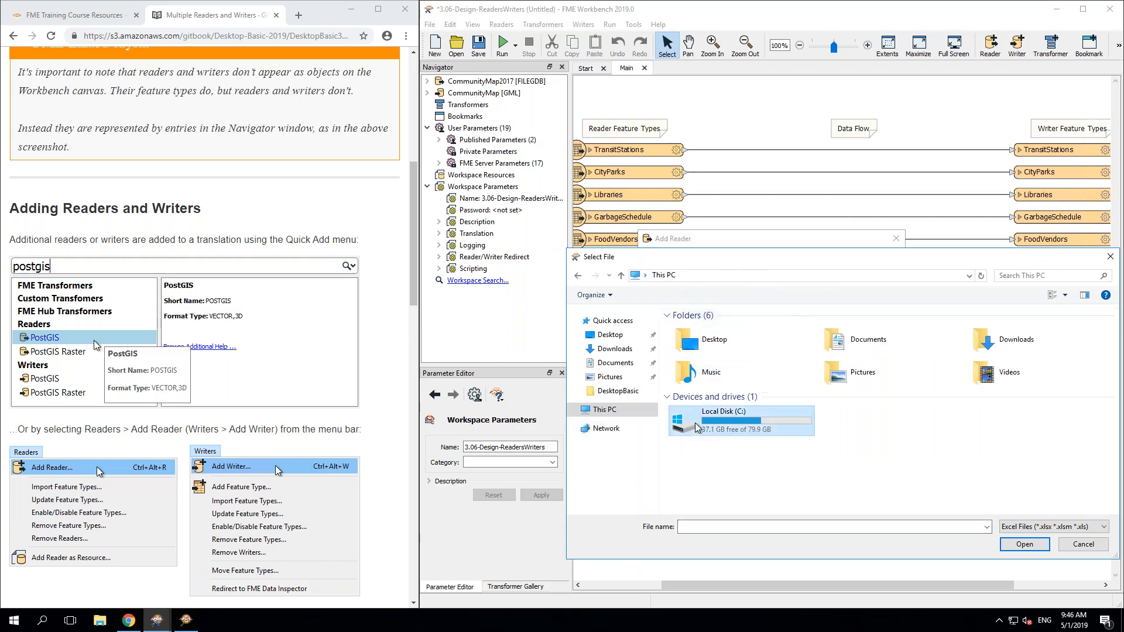
pyautogui.doubleClick(701, 342)
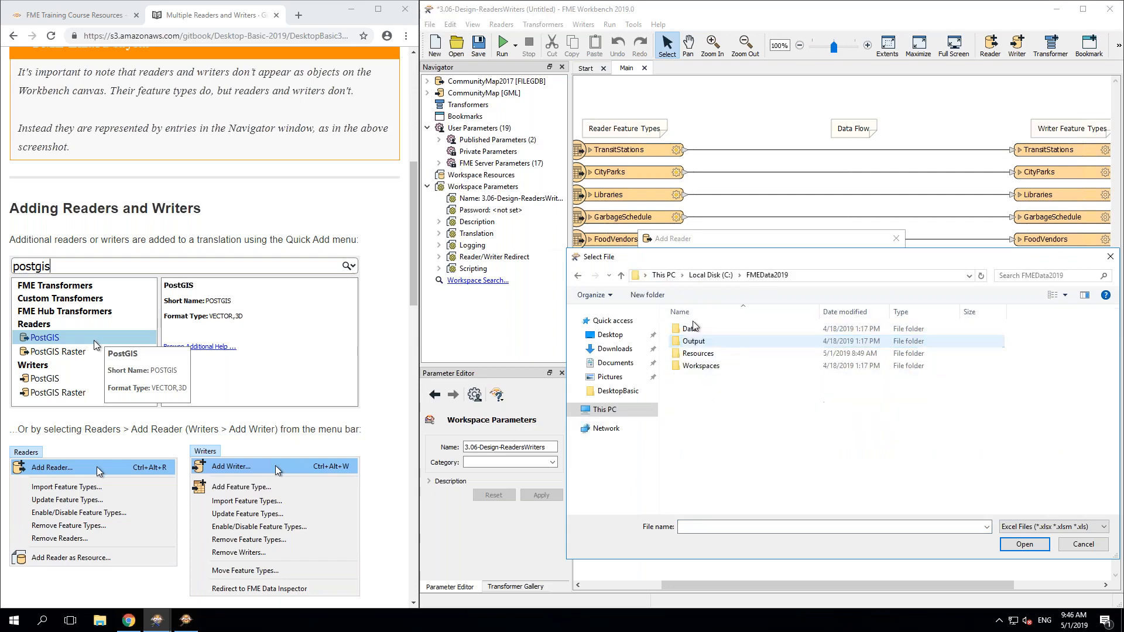
pyautogui.doubleClick(689, 329)
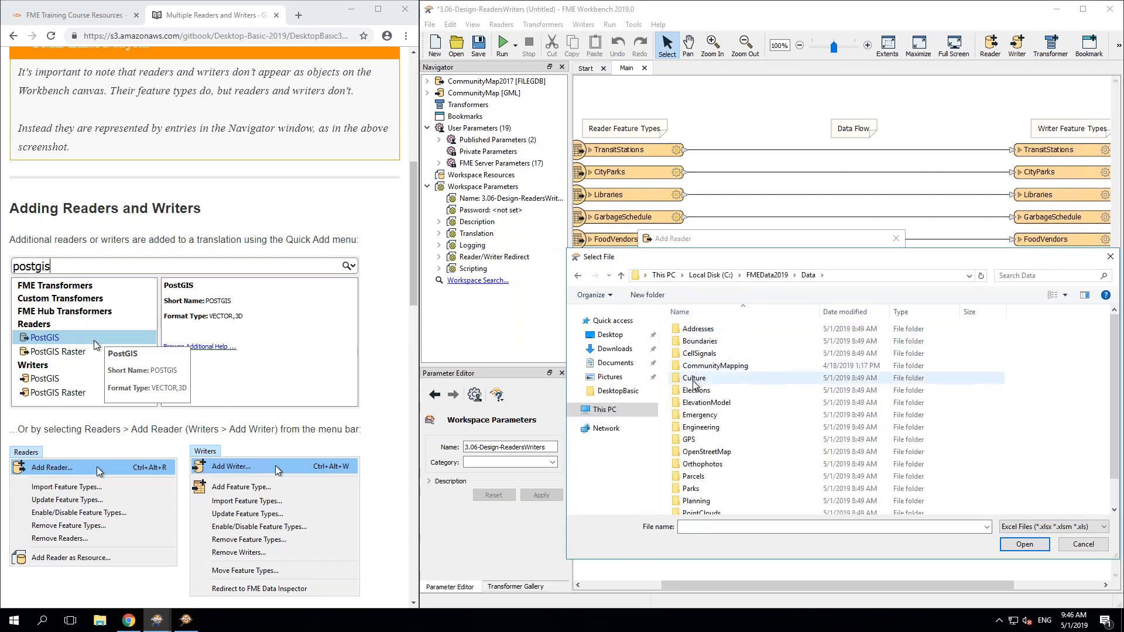
pyautogui.doubleClick(695, 379)
pyautogui.doubleClick(700, 333)
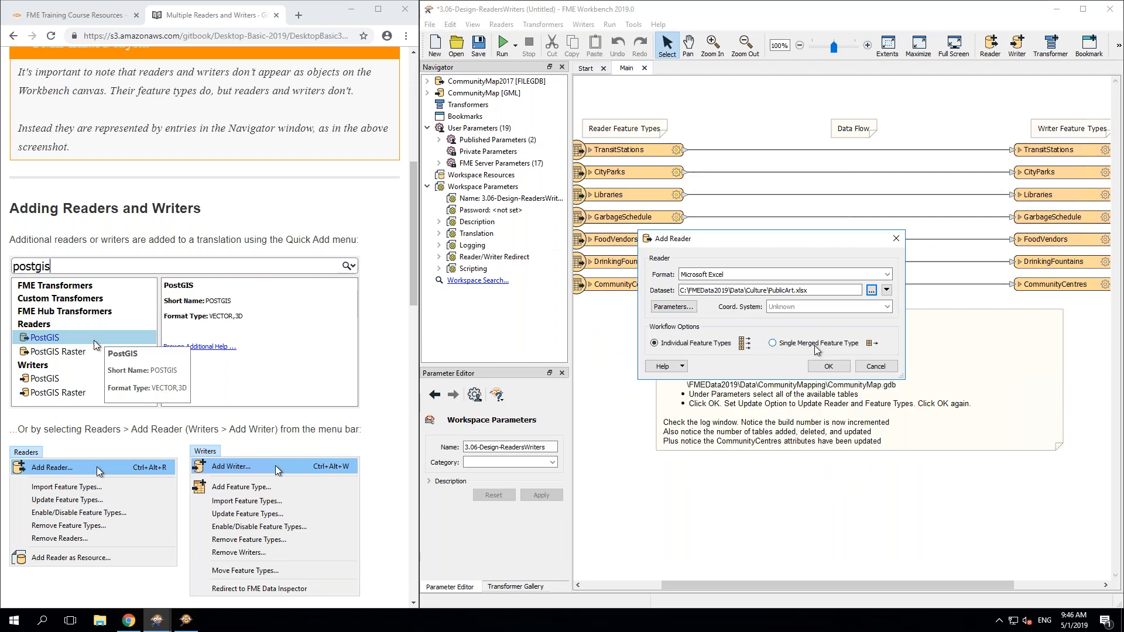
pyautogui.click(826, 367)
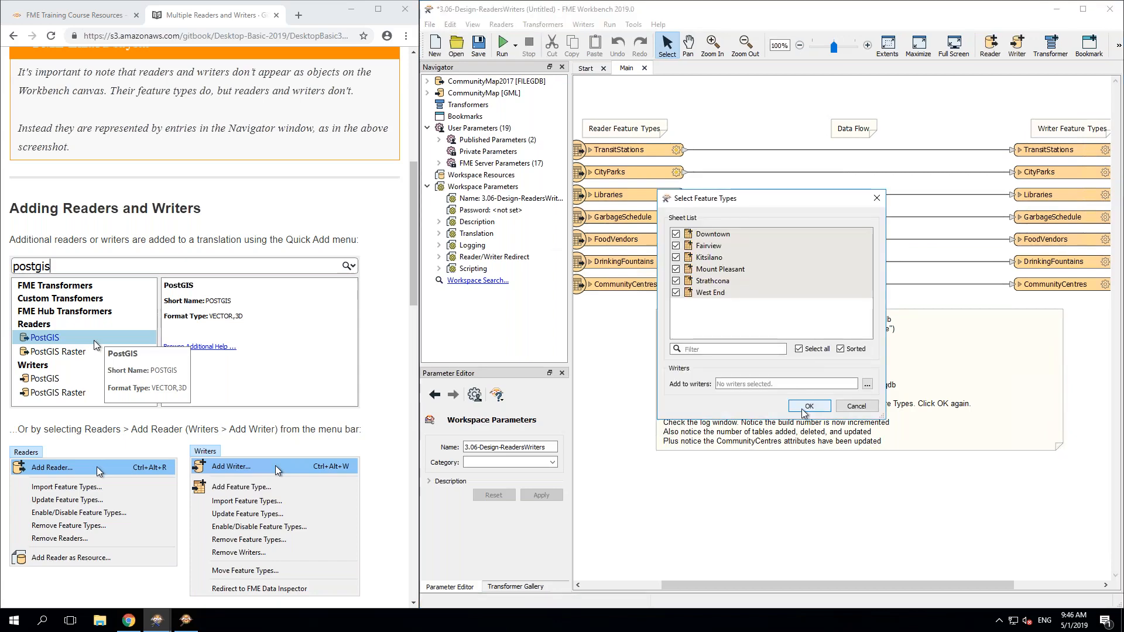
pyautogui.click(807, 408)
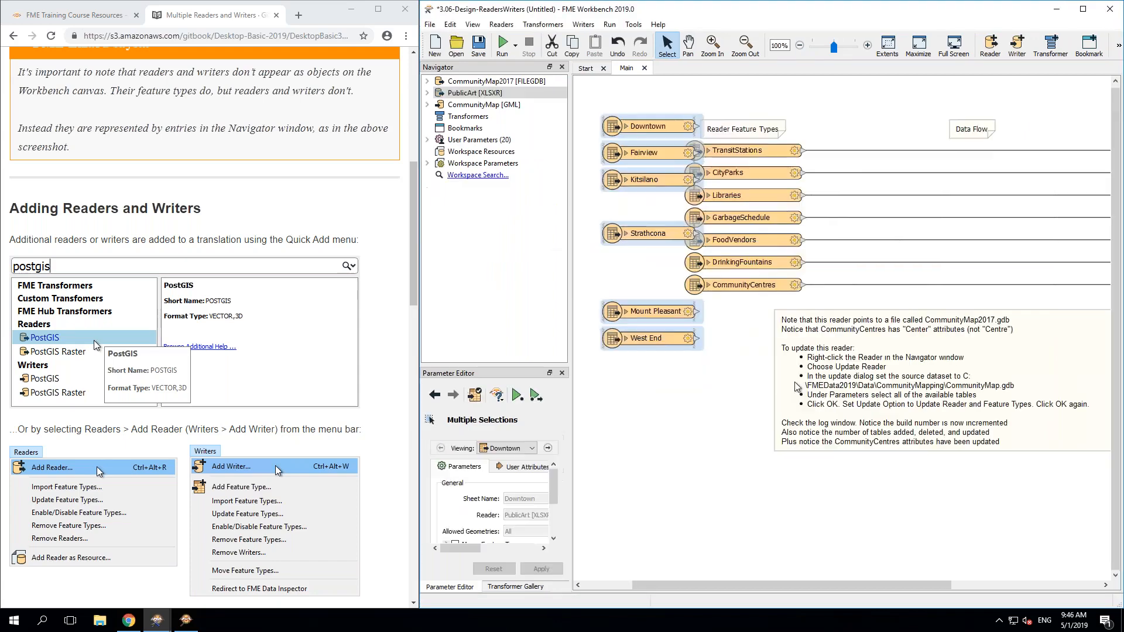
# Step: Move the PublicArt feature types below CommunityCentres, and bring West End and Mount Pleasant up to close the gaps in the column
pyautogui.moveTo(633, 255); pyautogui.dragTo(699, 443)
pyautogui.click(701, 539)
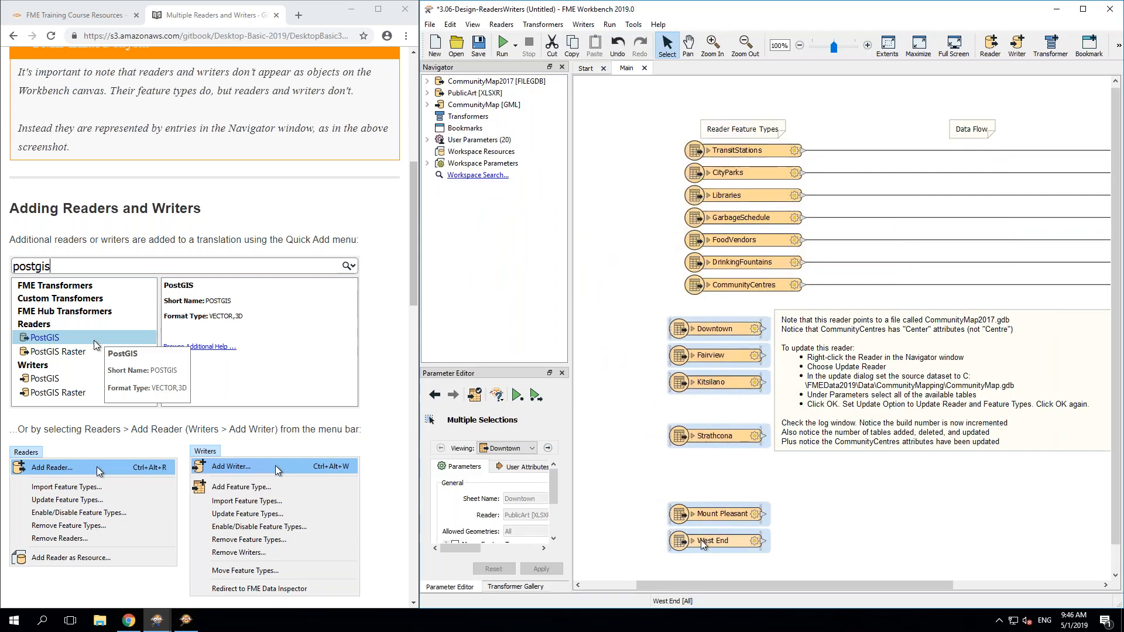
pyautogui.moveTo(701, 540); pyautogui.dragTo(697, 394)
pyautogui.moveTo(706, 512); pyautogui.dragTo(707, 456)
pyautogui.click(646, 245)
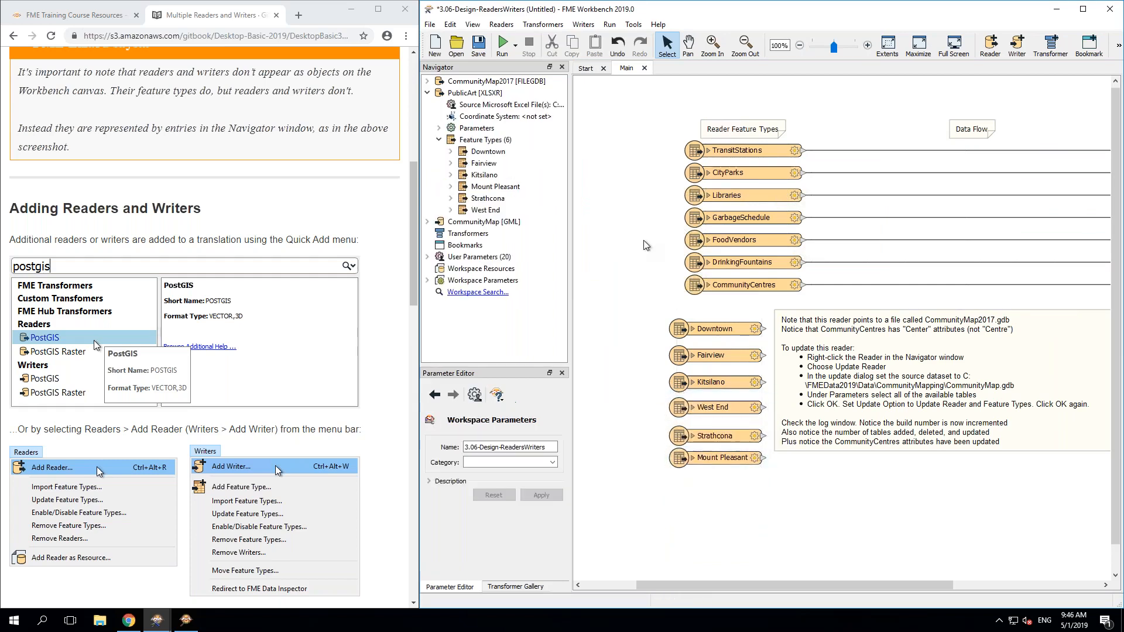
# Step: Move the annotation with the reader update instructions down below the PublicArt feature types
pyautogui.click(501, 24)
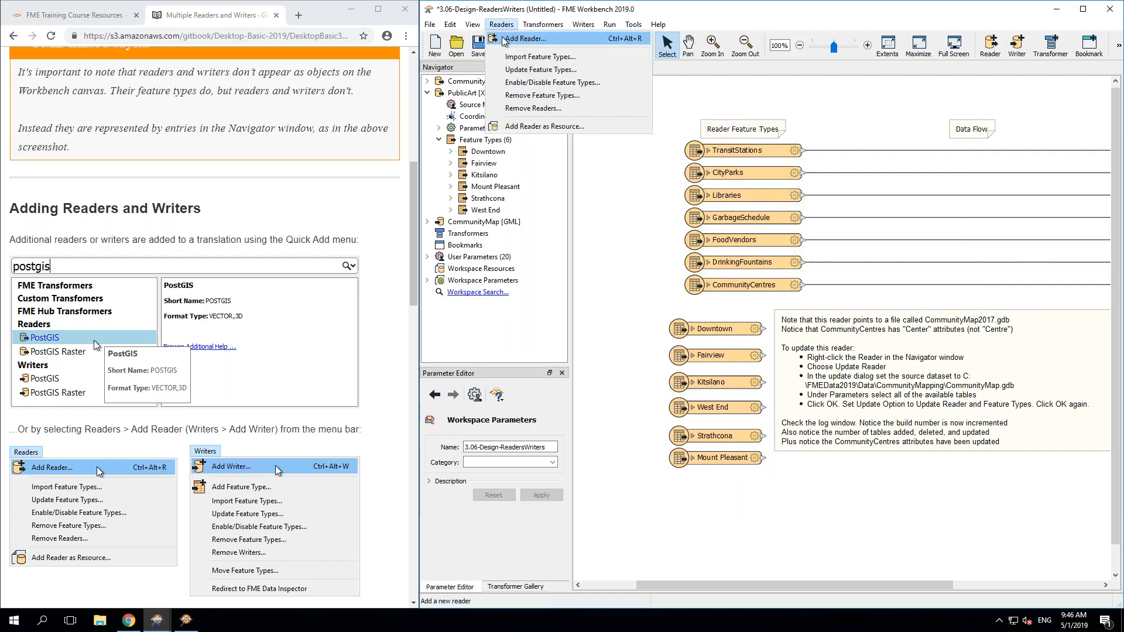
pyautogui.click(565, 139)
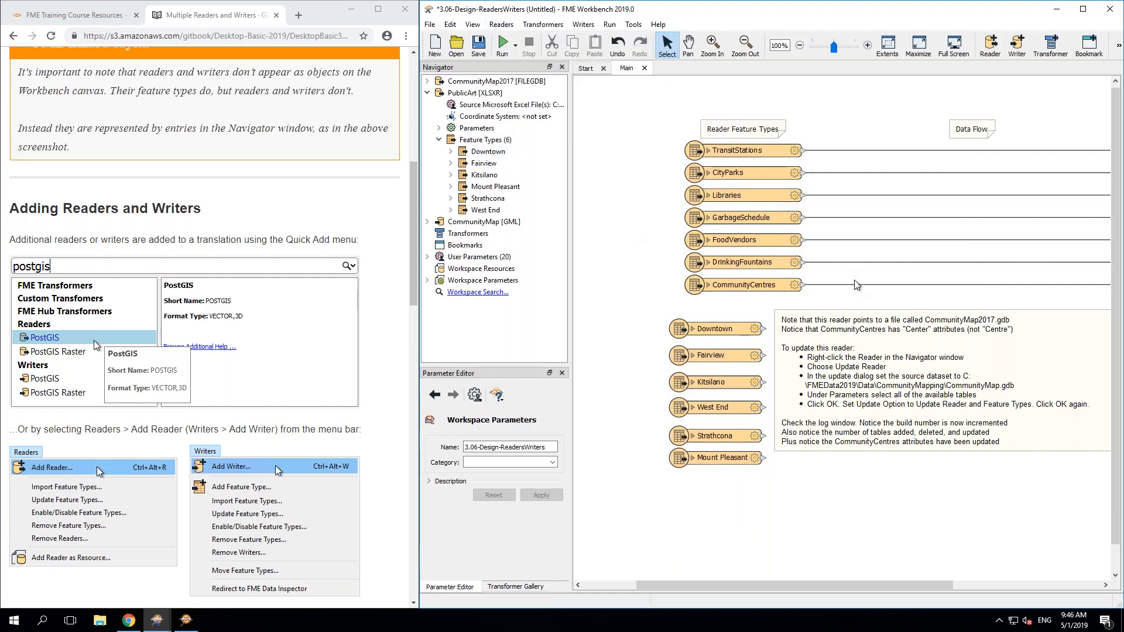
pyautogui.moveTo(864, 457)
pyautogui.mouseDown()
pyautogui.moveTo(863, 515)
pyautogui.moveTo(760, 626)
pyautogui.mouseUp()
pyautogui.moveTo(964, 436); pyautogui.dragTo(842, 432)
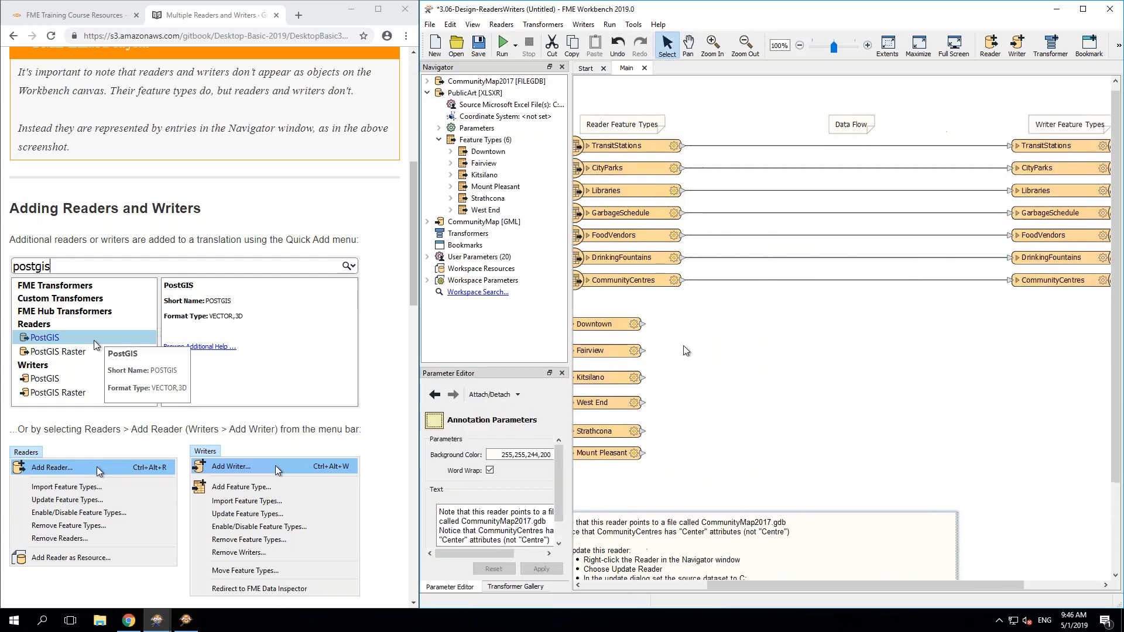
pyautogui.click(642, 329)
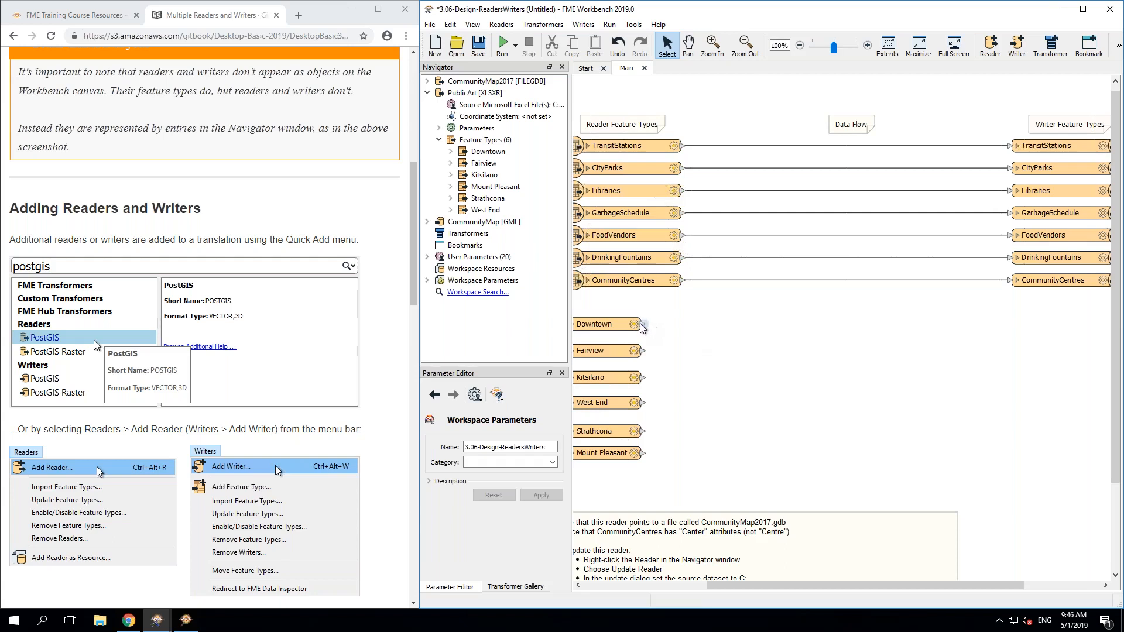
pyautogui.moveTo(644, 327); pyautogui.dragTo(820, 316)
# Step: Read the manual's description of the Add Writer dialog, the dataset tip and the Removing a Reader or Writer section
pyautogui.scroll(-5, 213, 204)
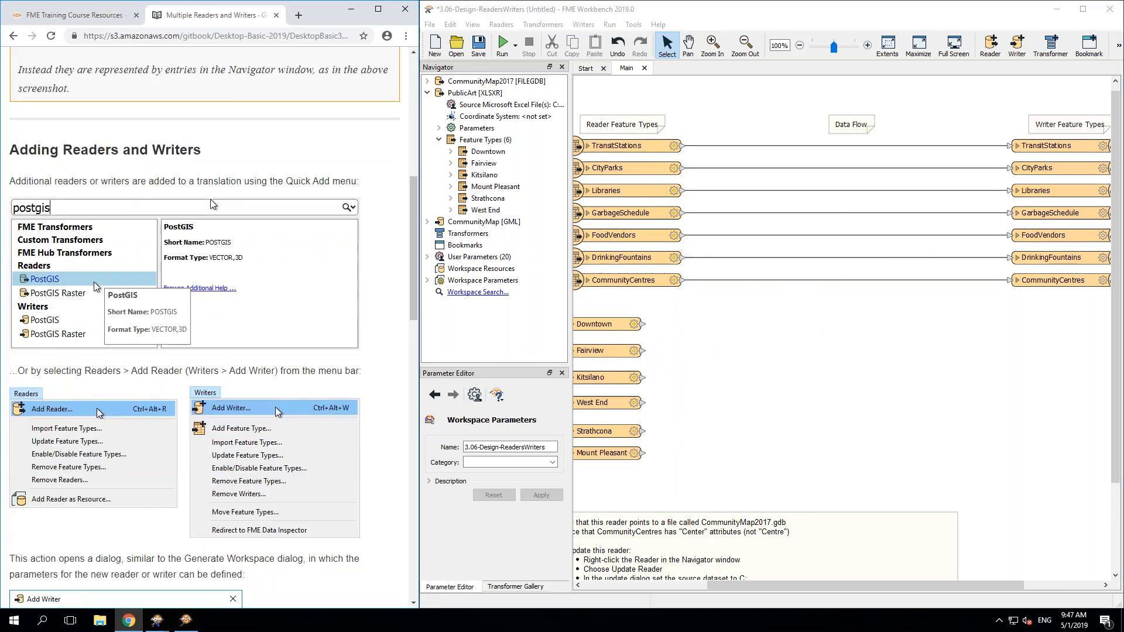
pyautogui.scroll(-1, 117, 234)
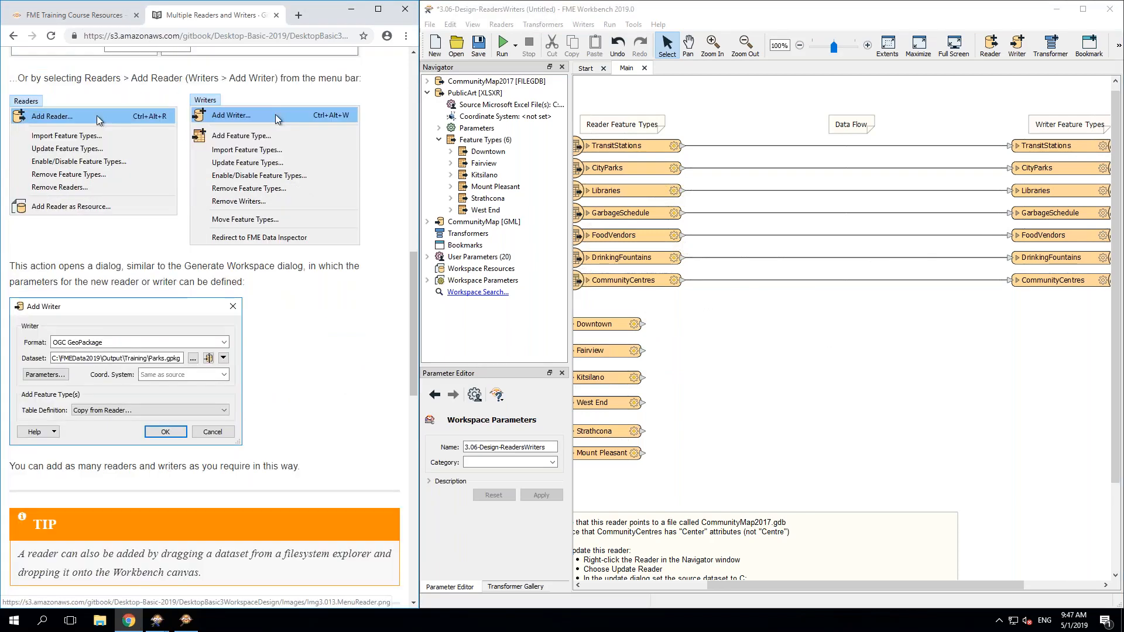
pyautogui.scroll(-5, 205, 316)
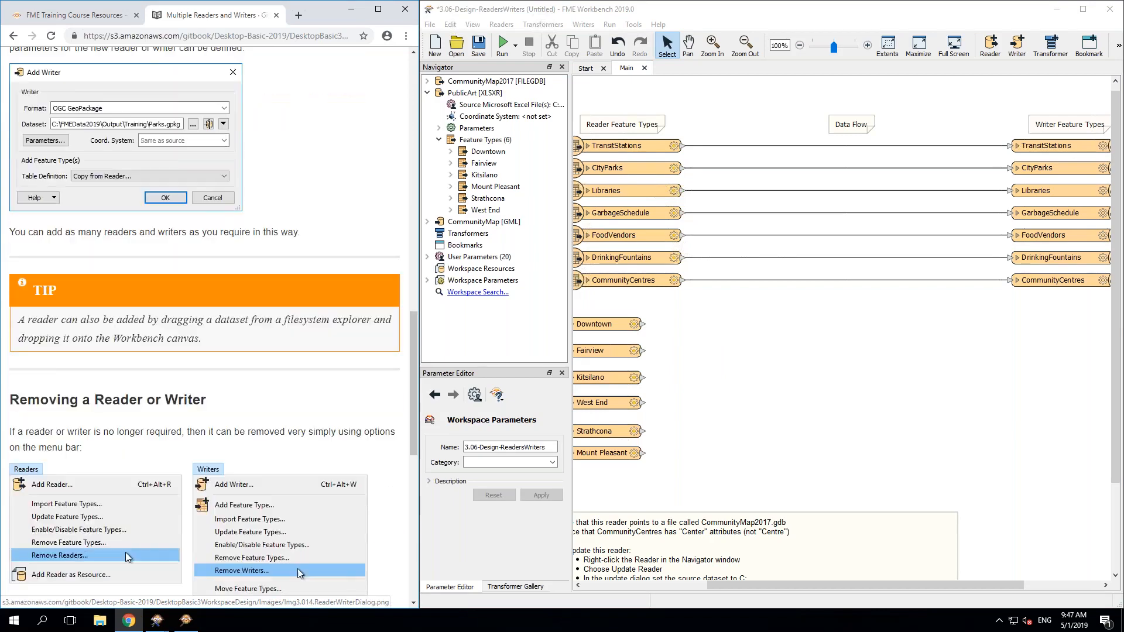
pyautogui.scroll(-2, 205, 317)
pyautogui.scroll(2, 205, 316)
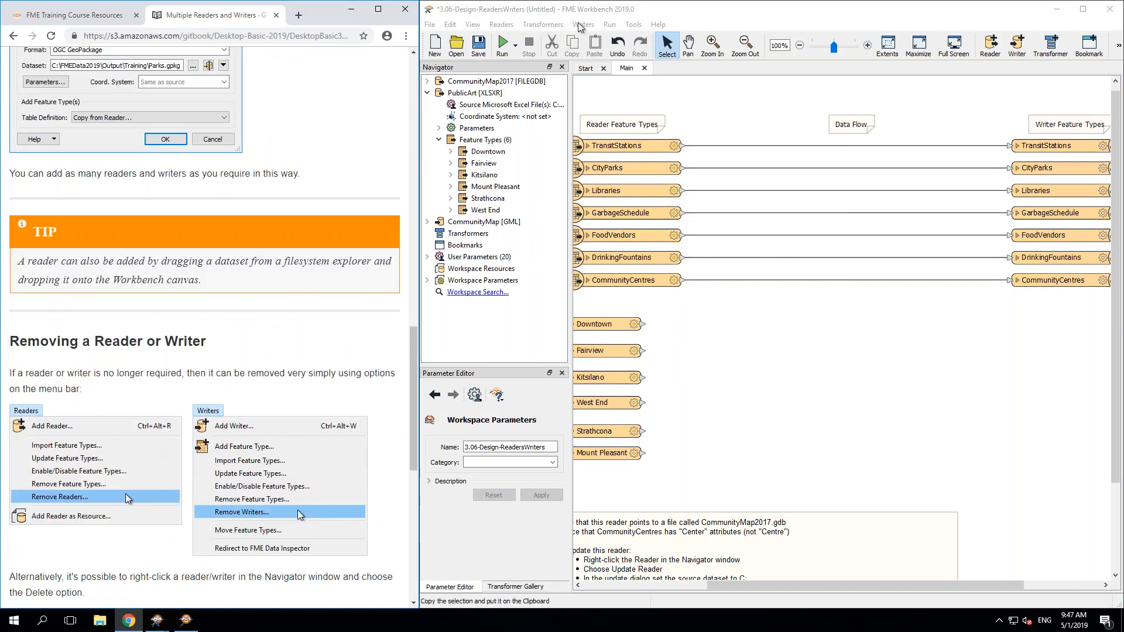
# Step: Add a GPS eXchange Format (GPX) writer with all its feature types, leaving the dataset blank
pyautogui.click(582, 24)
pyautogui.click(603, 36)
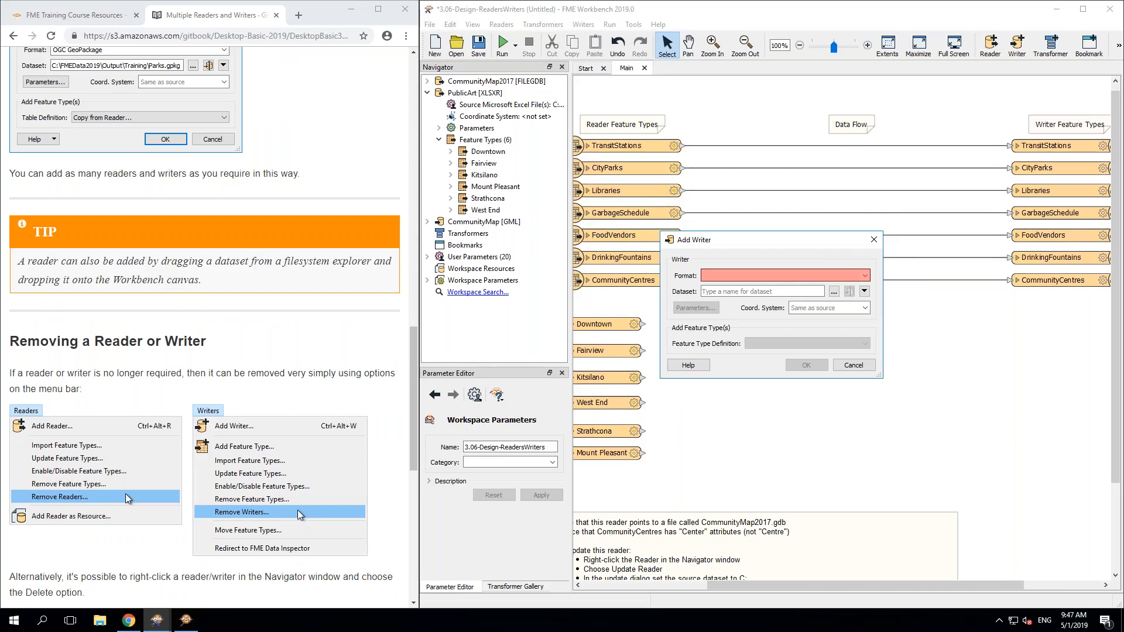
pyautogui.write('csv')
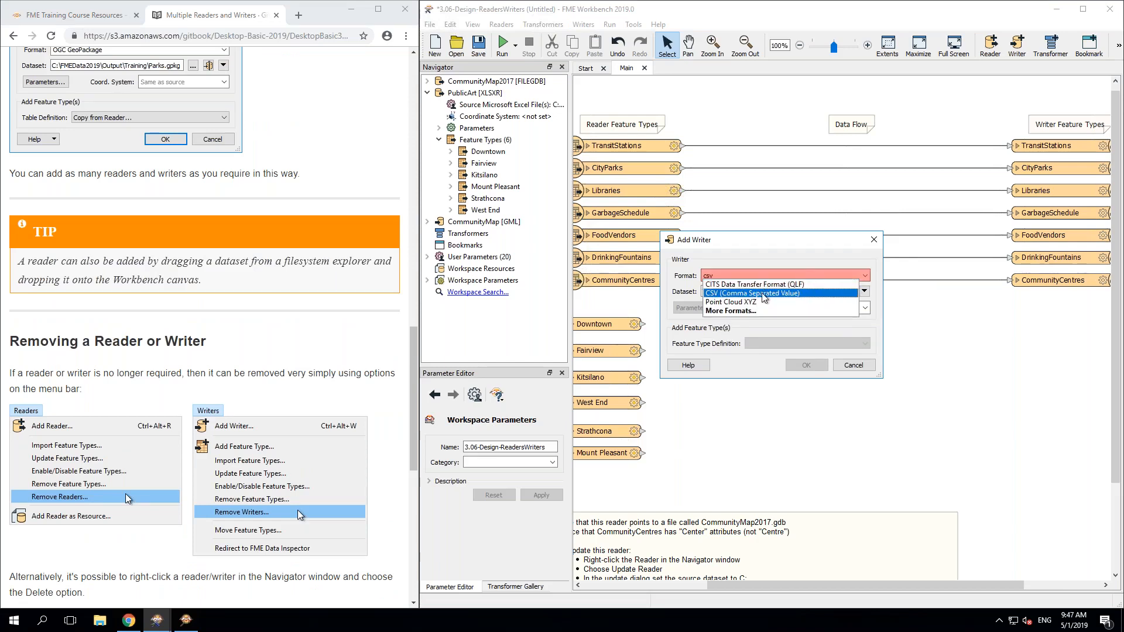
pyautogui.doubleClick(712, 275)
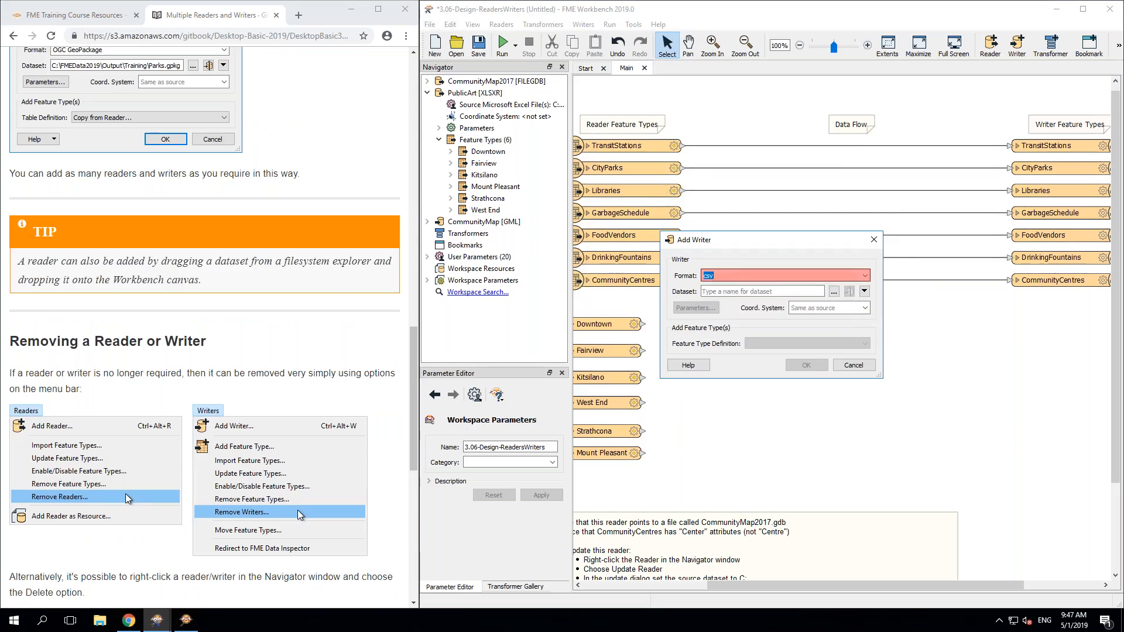
pyautogui.write('gps')
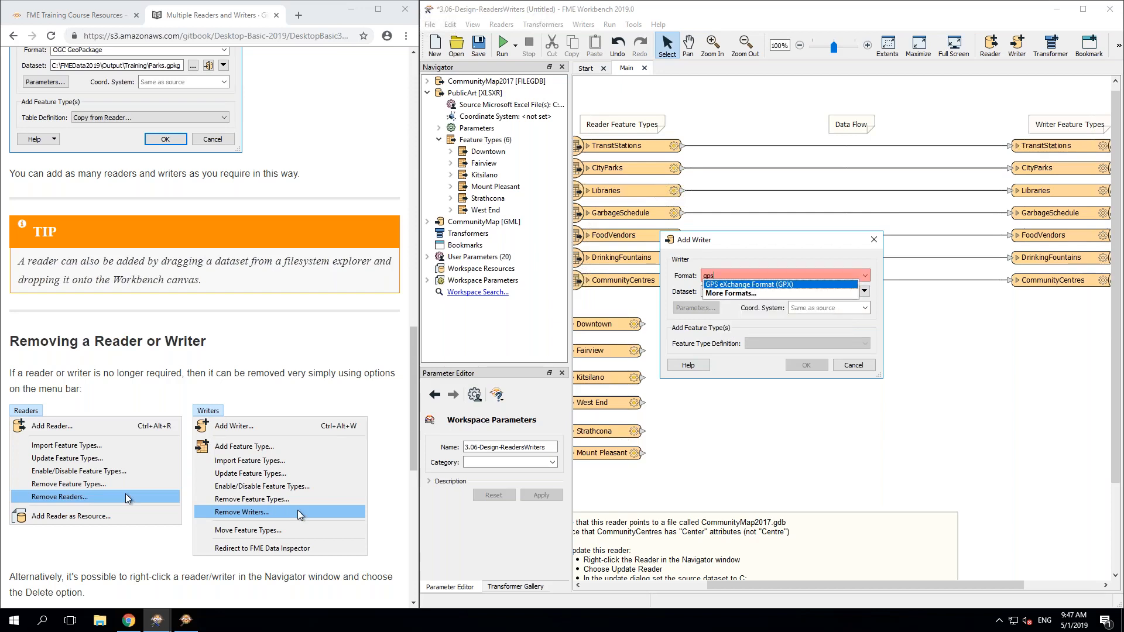
pyautogui.click(754, 285)
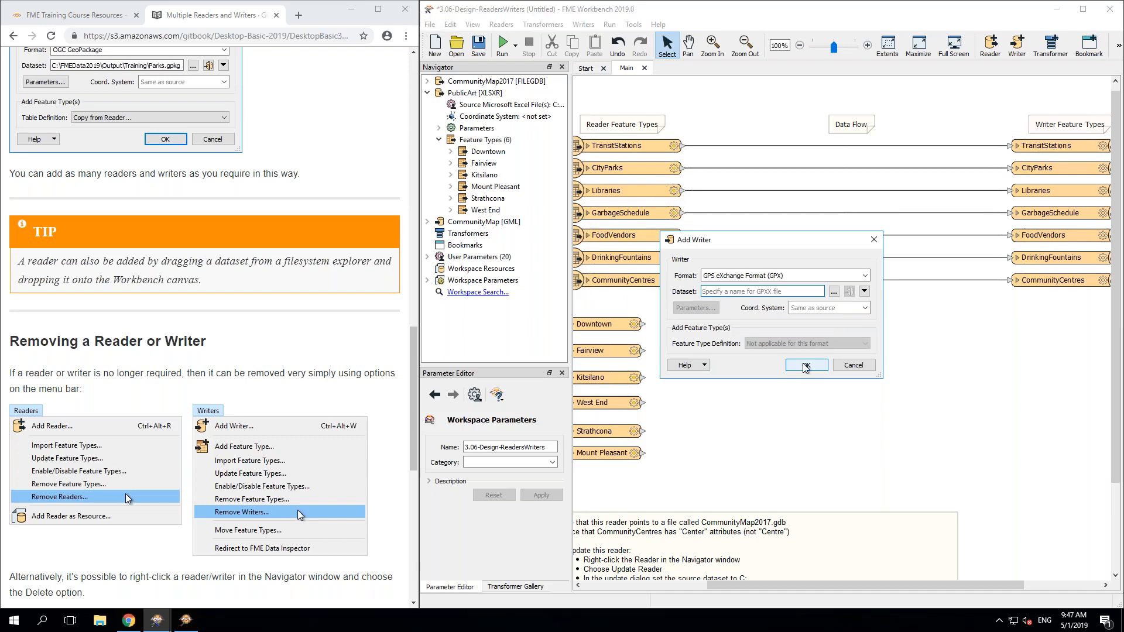
pyautogui.click(806, 364)
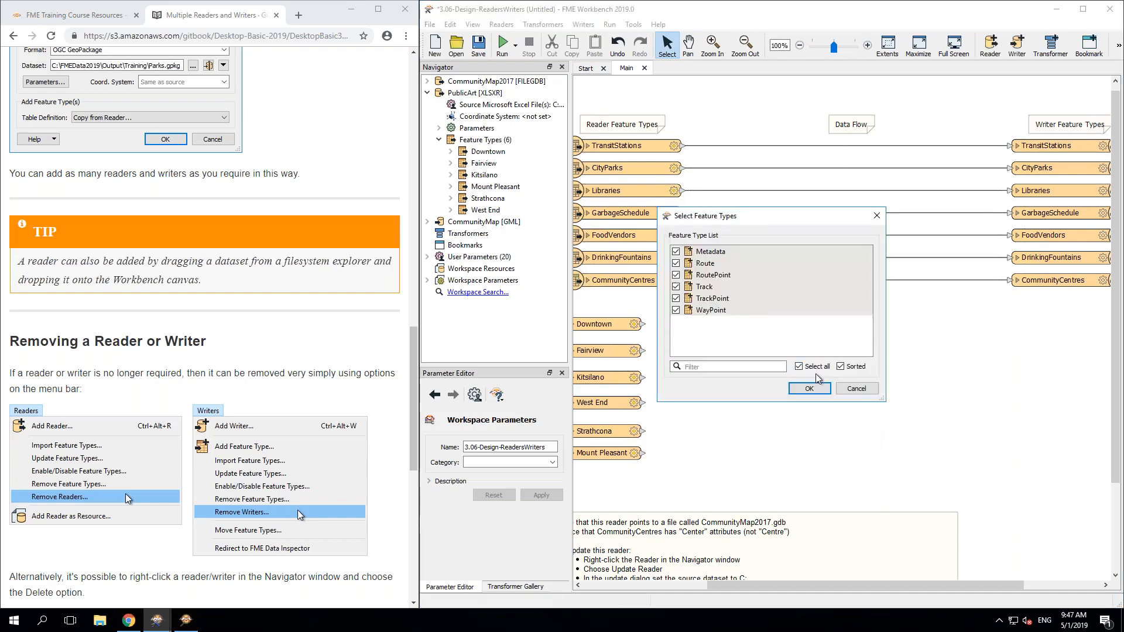
pyautogui.click(808, 390)
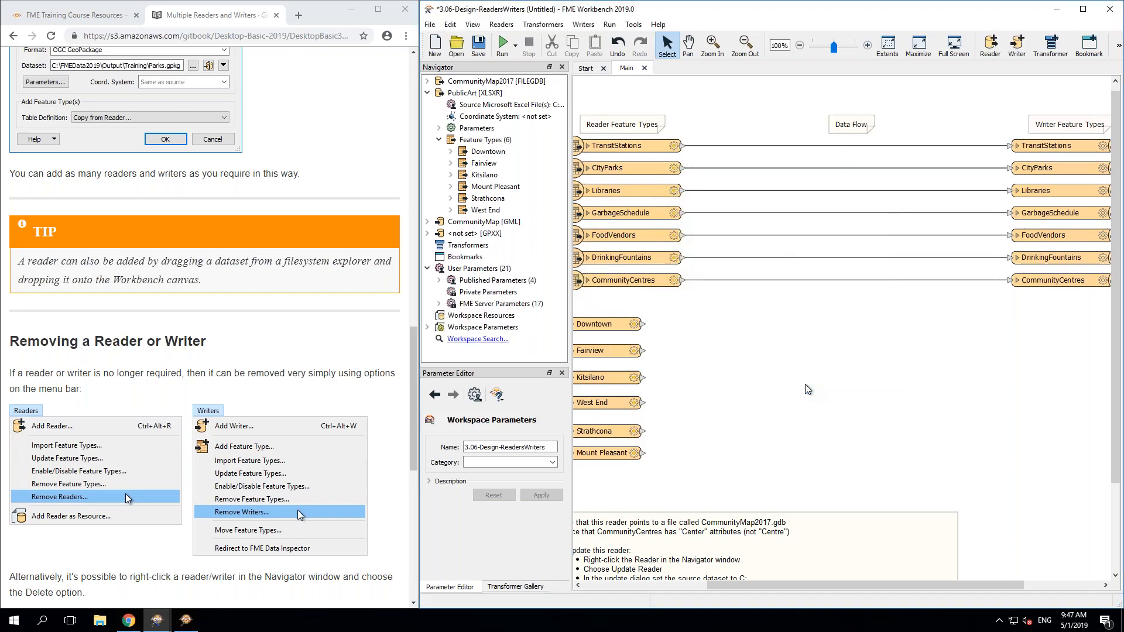
pyautogui.moveTo(1045, 125); pyautogui.dragTo(895, 424)
pyautogui.click(905, 483)
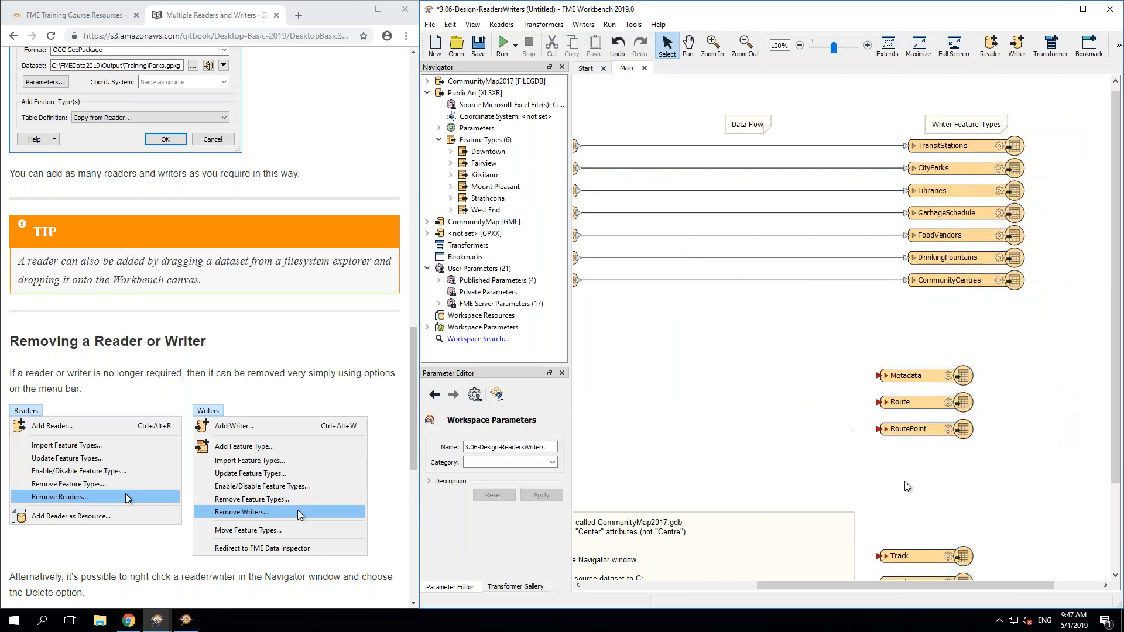
pyautogui.scroll(-3, 978, 490)
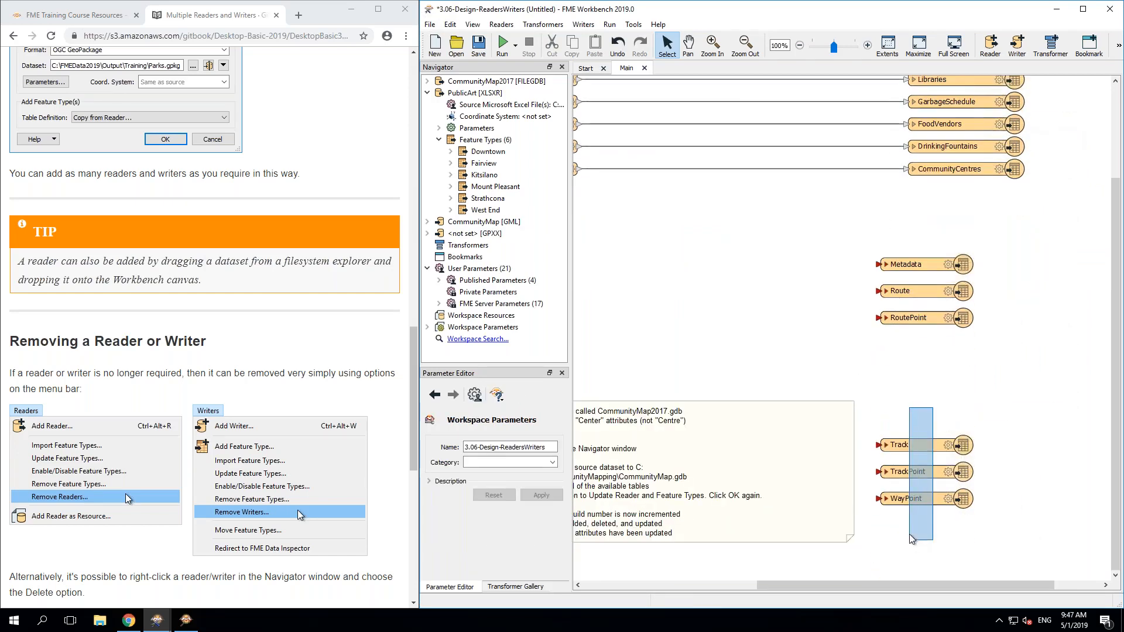
pyautogui.moveTo(865, 395); pyautogui.dragTo(998, 554)
pyautogui.moveTo(917, 448); pyautogui.dragTo(918, 388)
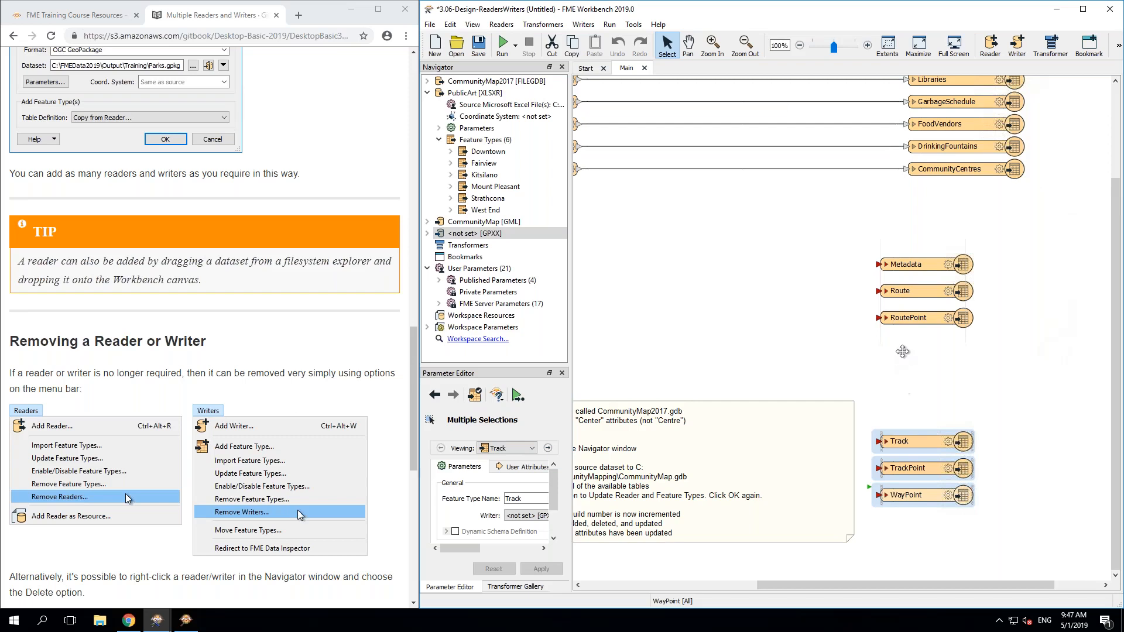
pyautogui.moveTo(915, 435); pyautogui.dragTo(917, 290)
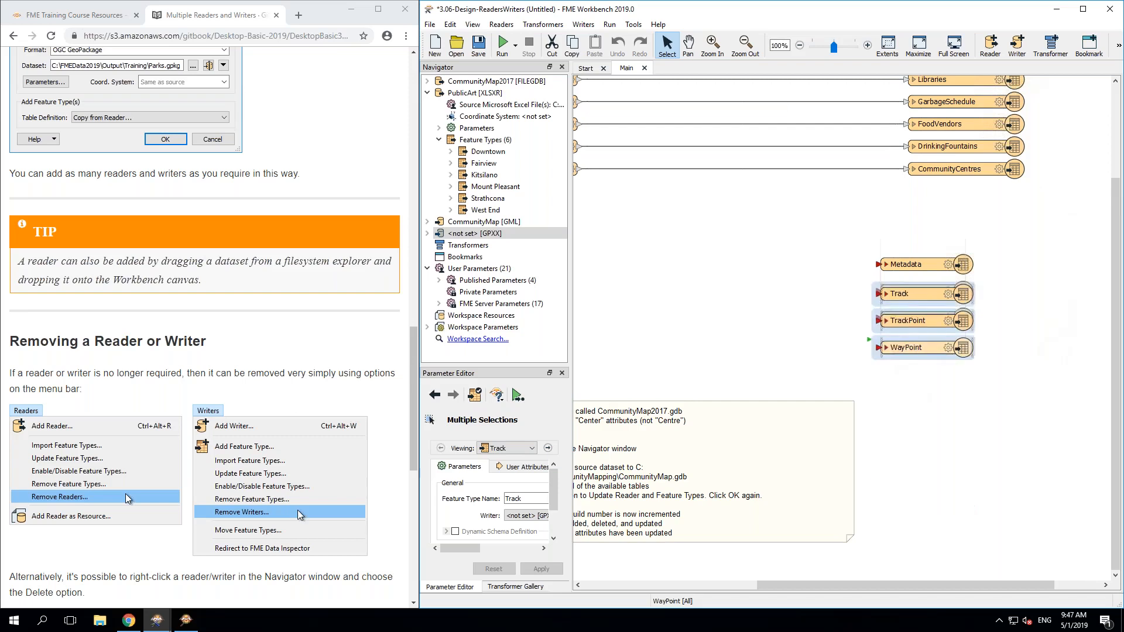
pyautogui.click(920, 359)
pyautogui.hotkey('ctrl', 'z')
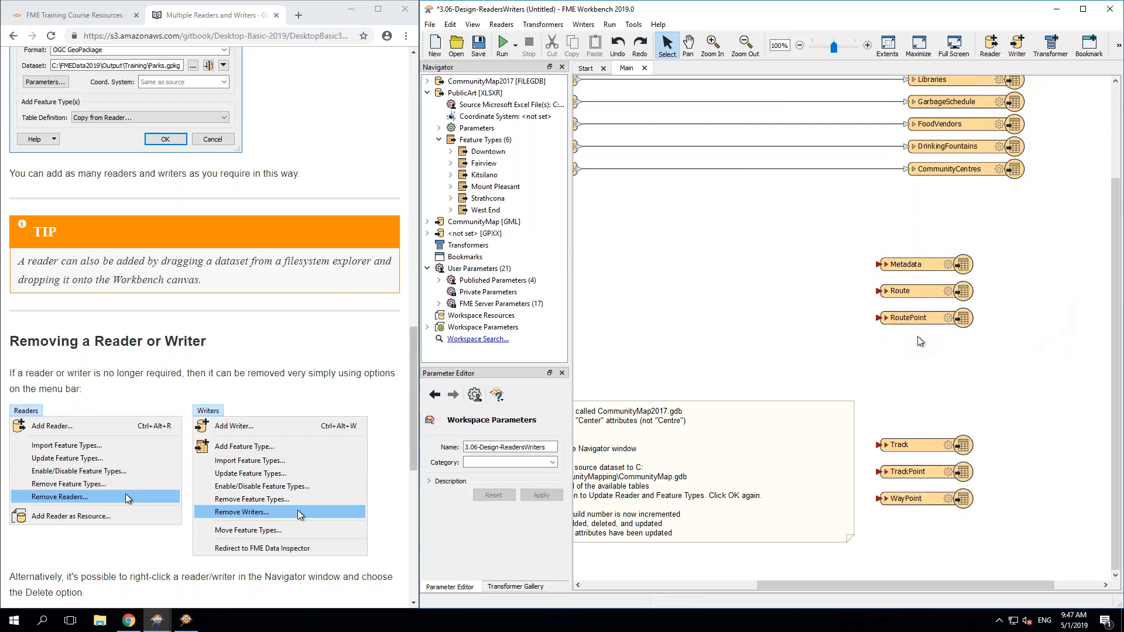
# Step: Move Track, TrackPoint and WayPoint up directly below RoutePoint, and connect the DrinkingFountains reader feature type to WayPoint
pyautogui.moveTo(862, 400); pyautogui.dragTo(1031, 559)
pyautogui.moveTo(915, 438); pyautogui.dragTo(914, 339)
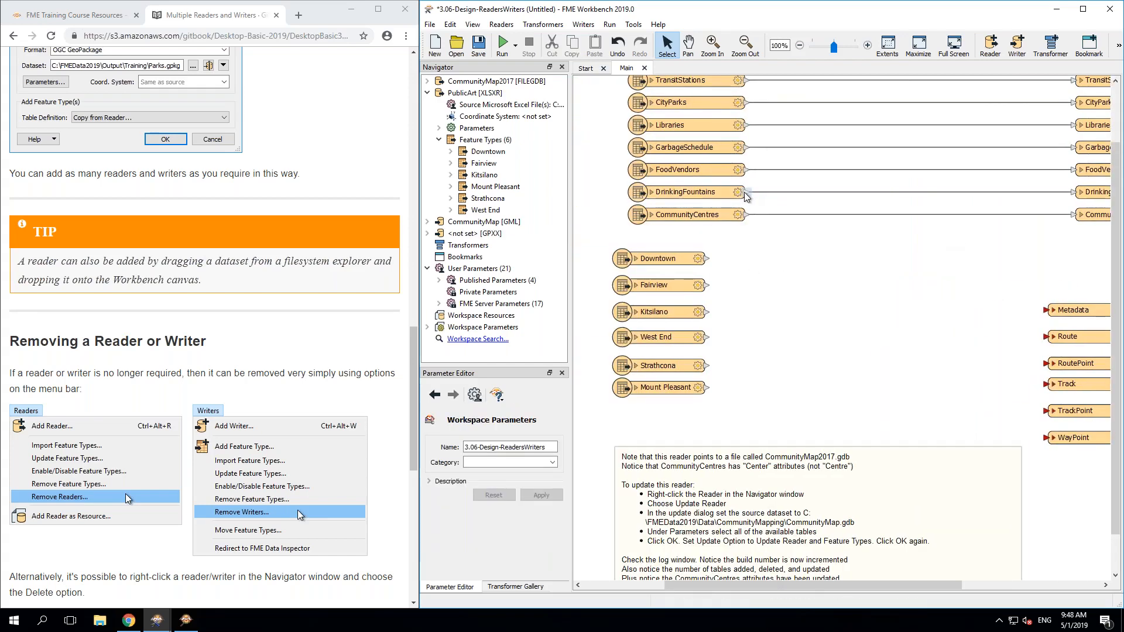
pyautogui.moveTo(747, 196)
pyautogui.moveTo(747, 196); pyautogui.dragTo(1035, 438)
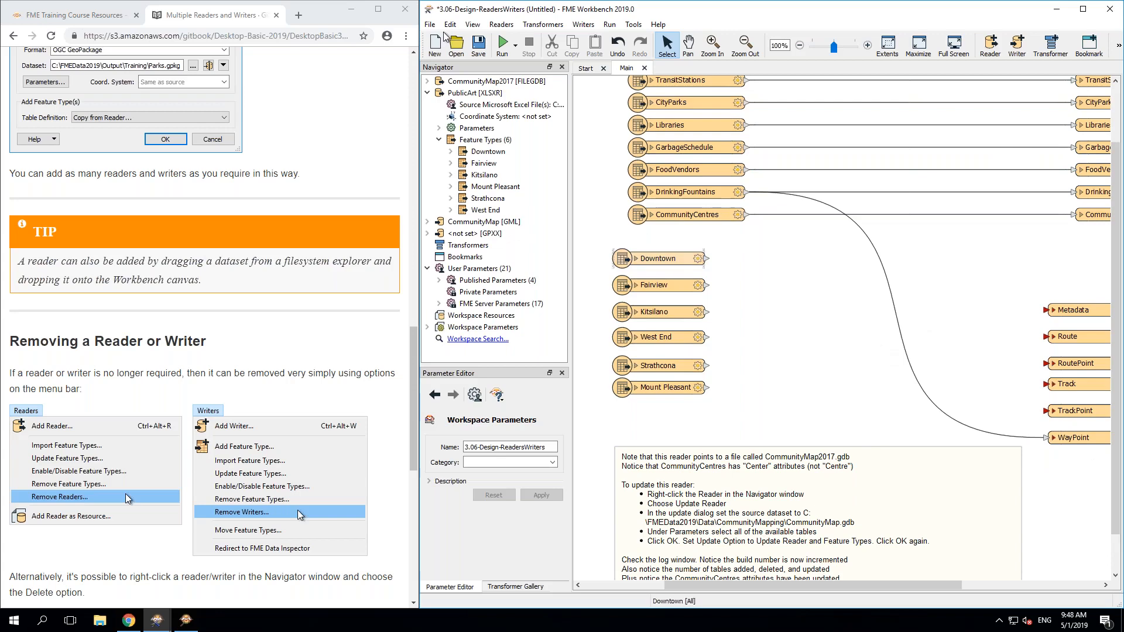
pyautogui.click(507, 30)
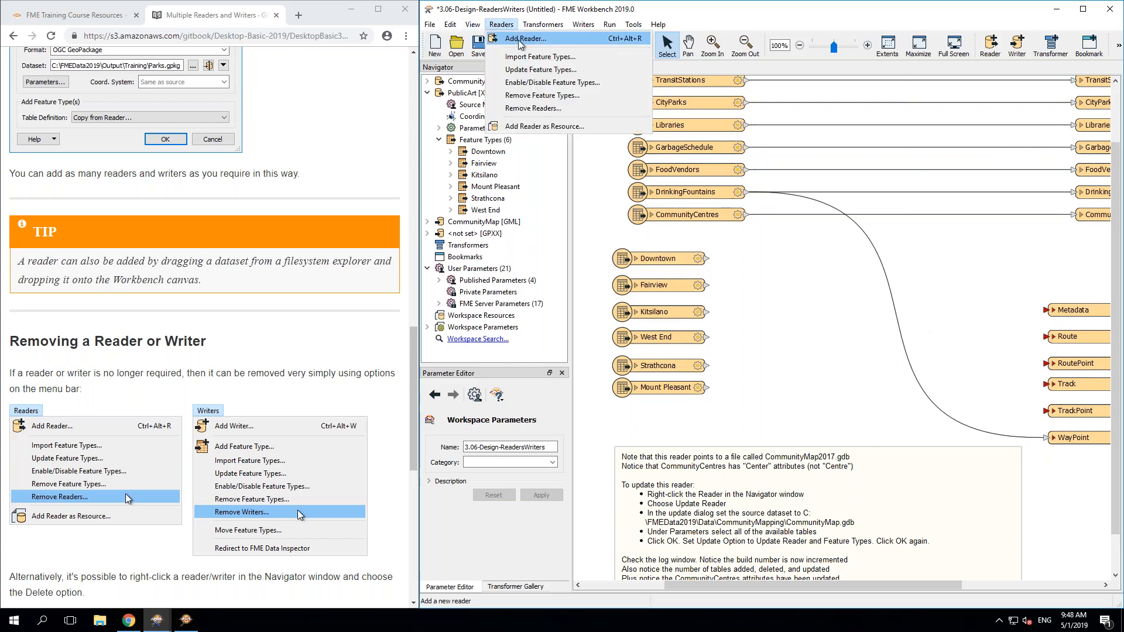
pyautogui.moveTo(583, 24)
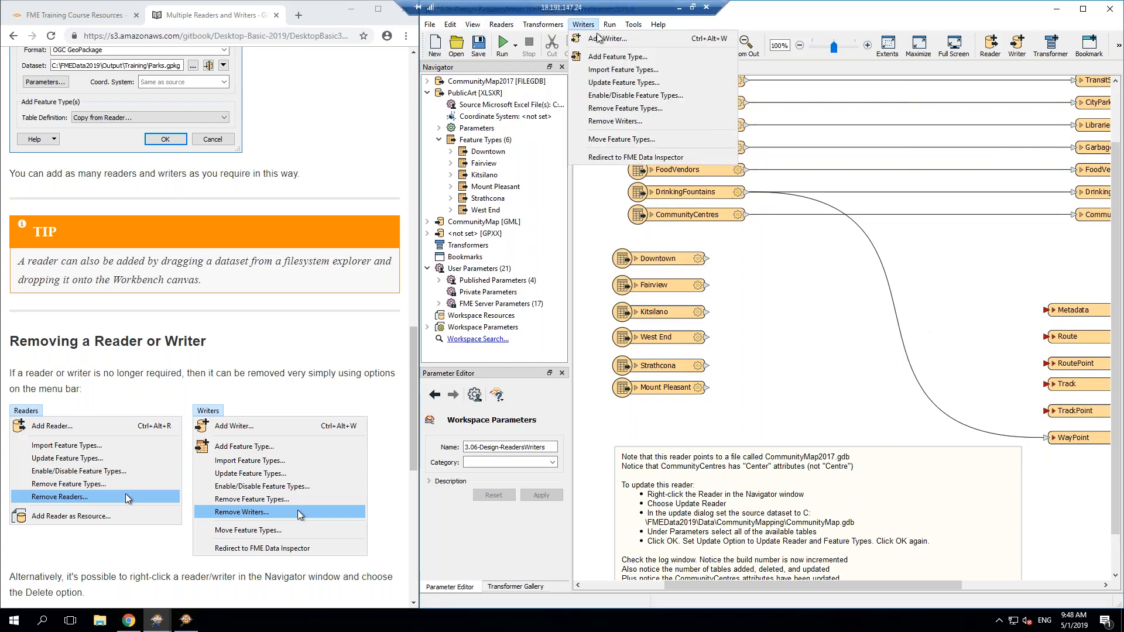
pyautogui.click(772, 275)
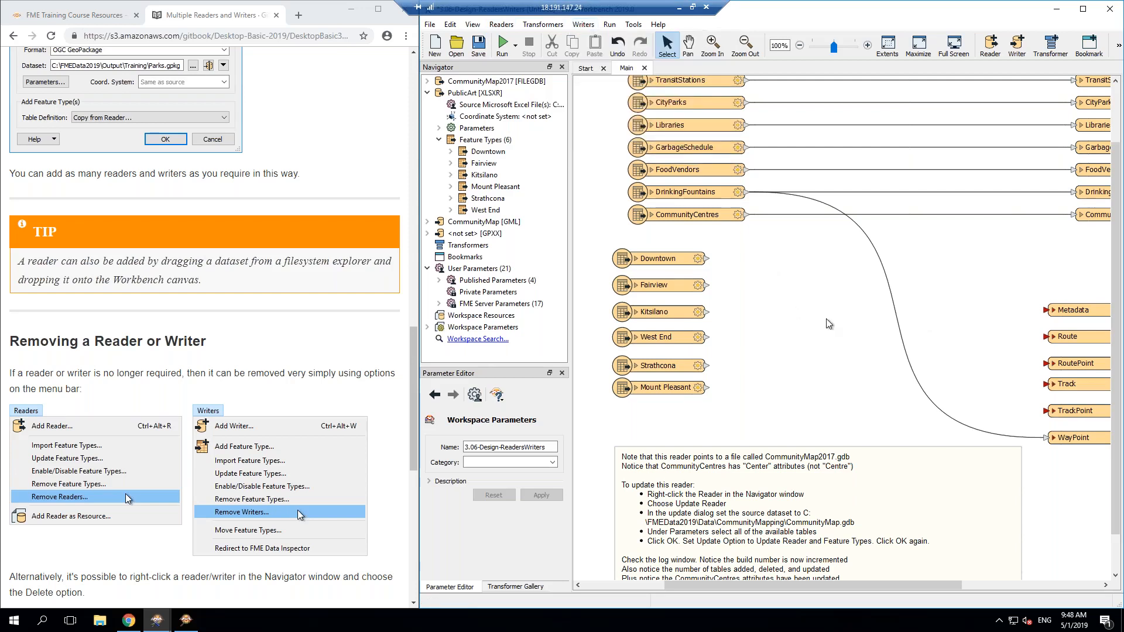
# Step: Delete the GPXX writer together with all of its feature types
pyautogui.click(428, 94)
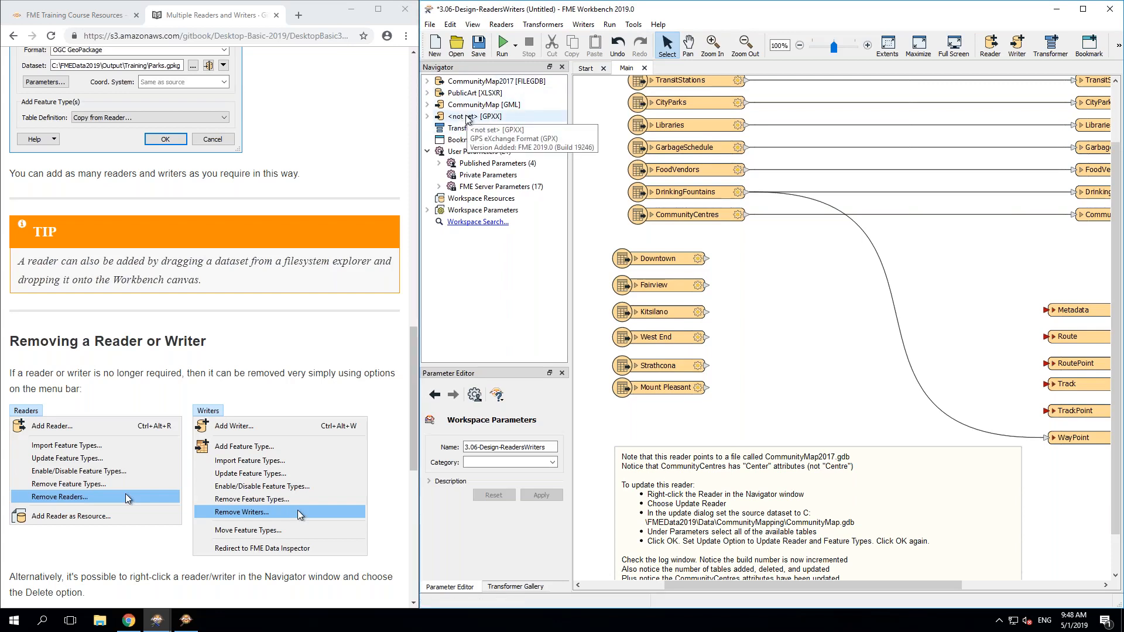
pyautogui.click(467, 118)
pyautogui.rightClick(466, 118)
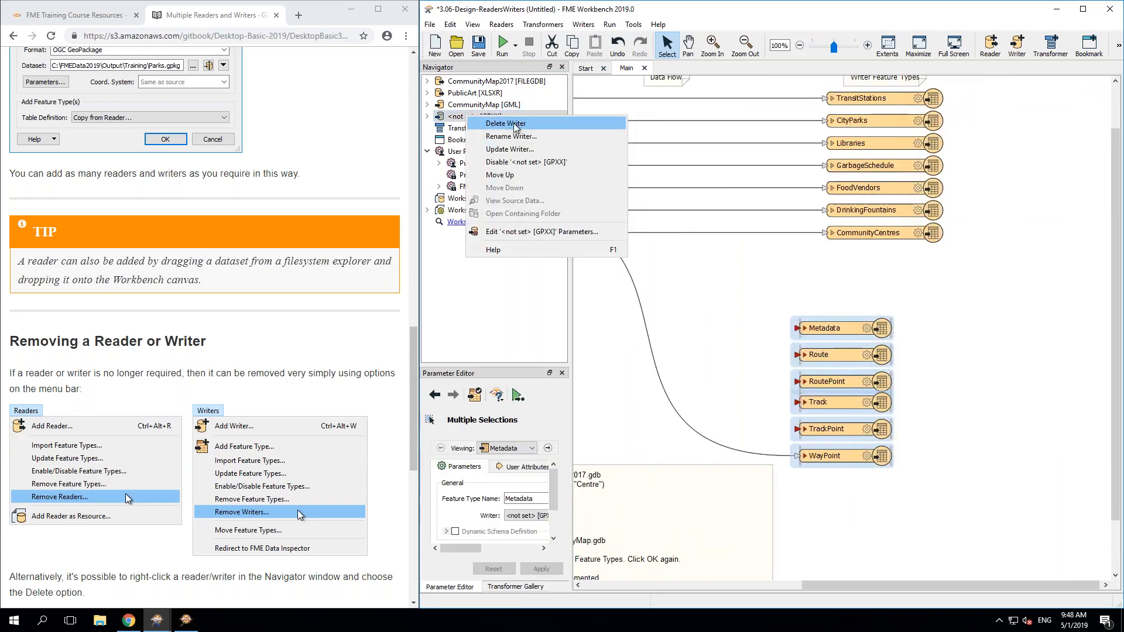
pyautogui.click(515, 124)
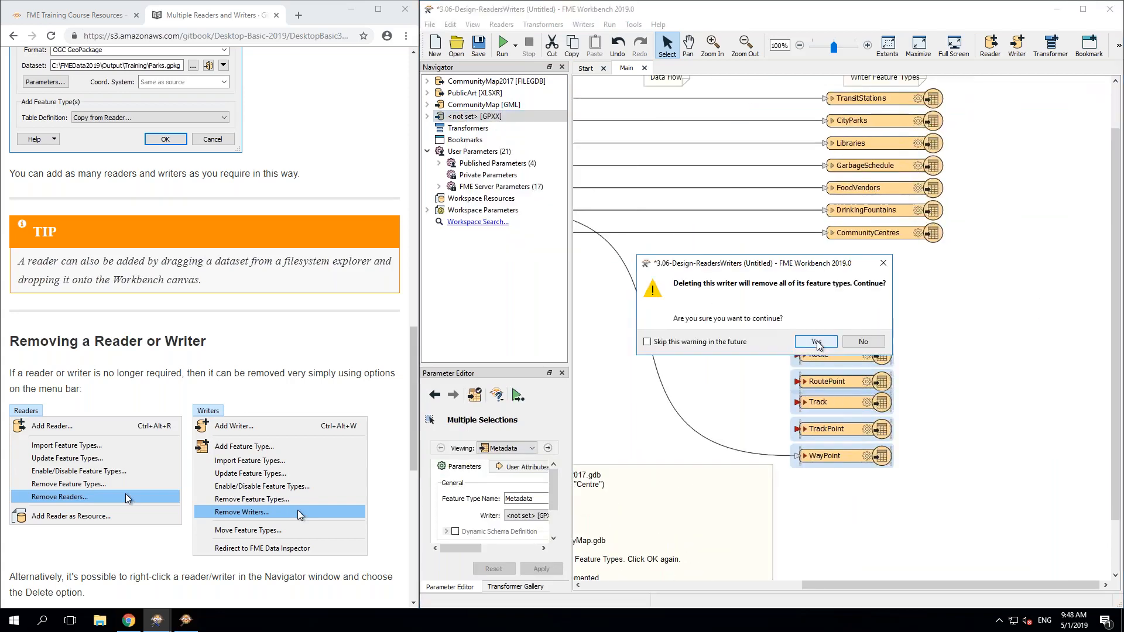
pyautogui.click(818, 343)
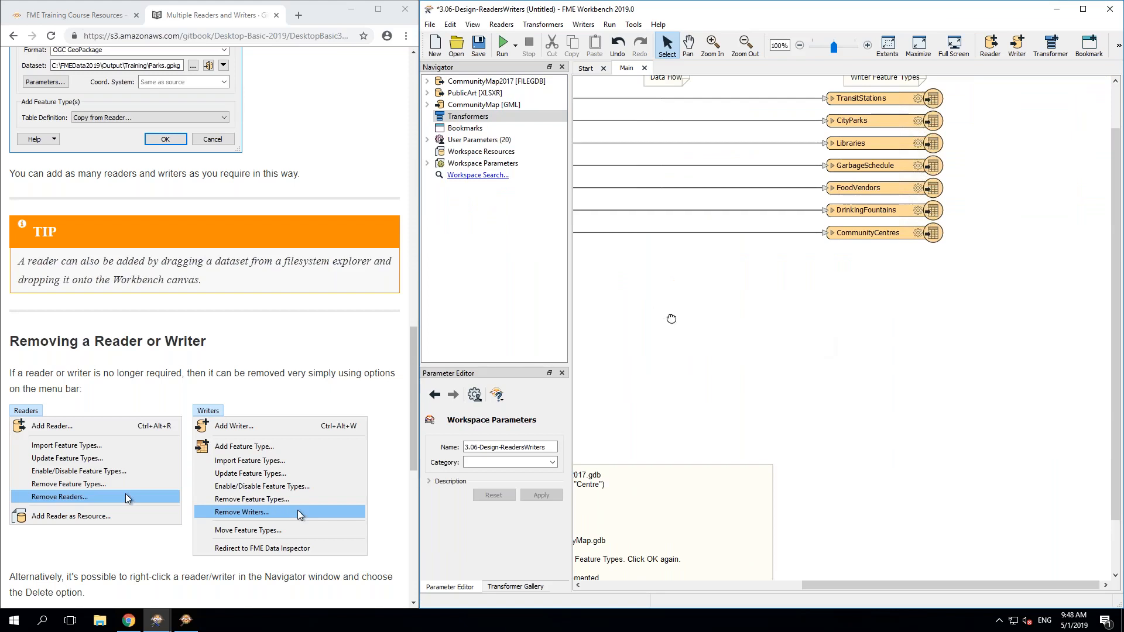
# Step: Check the Remove Readers command against the manual's removal instructions, and read the Updating a Reader or Writer section
pyautogui.moveTo(671, 318); pyautogui.dragTo(921, 326)
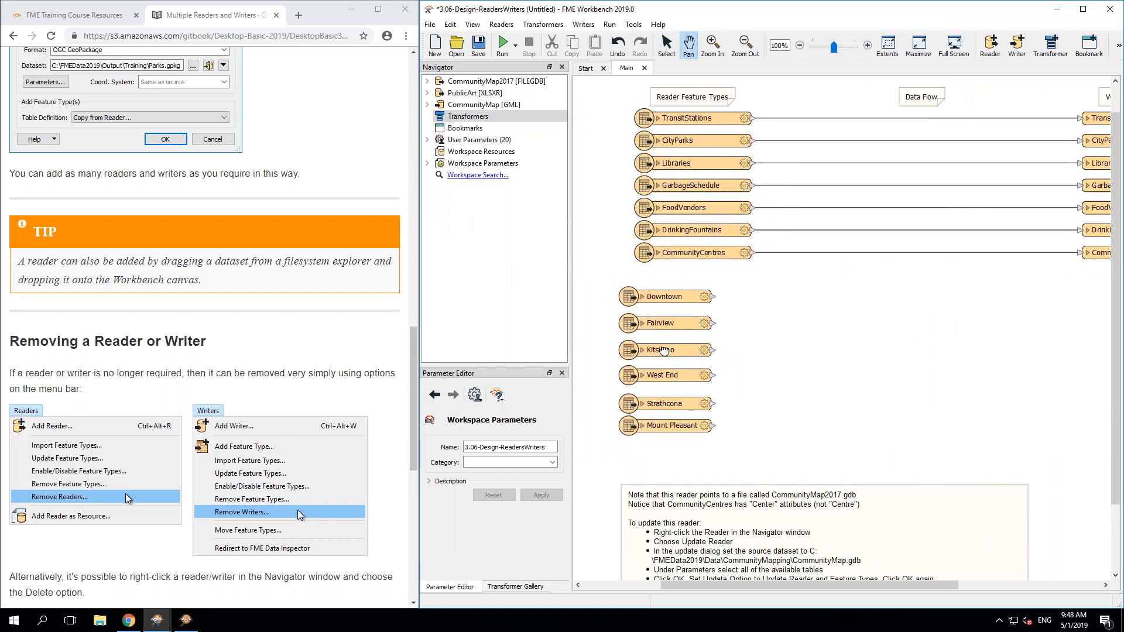
pyautogui.press('Escape')
pyautogui.click(203, 384)
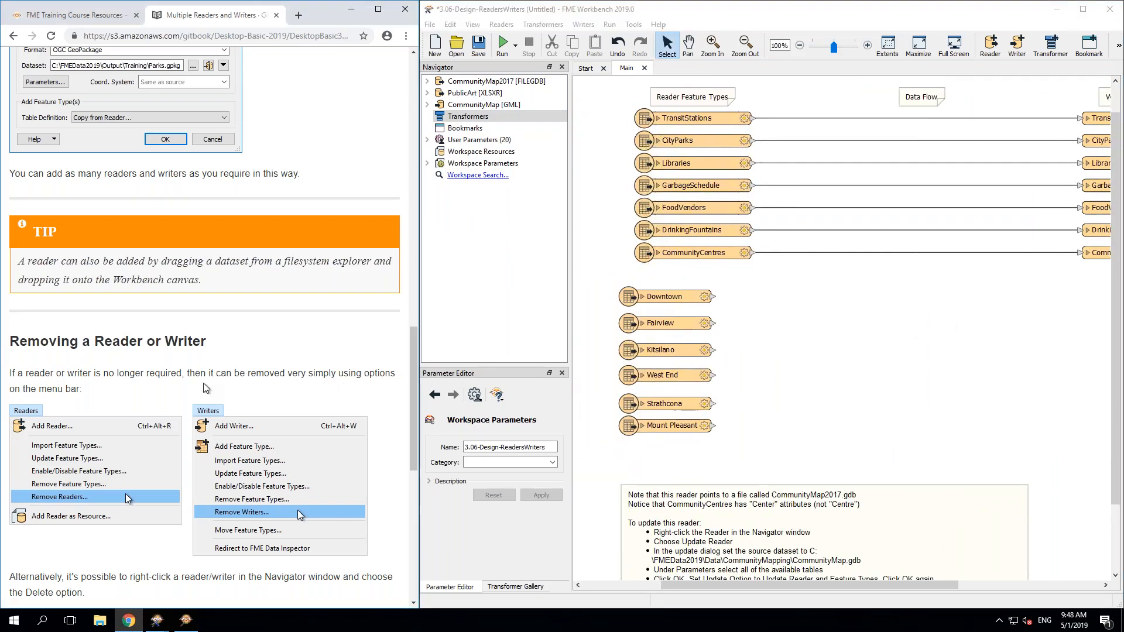
pyautogui.click(502, 25)
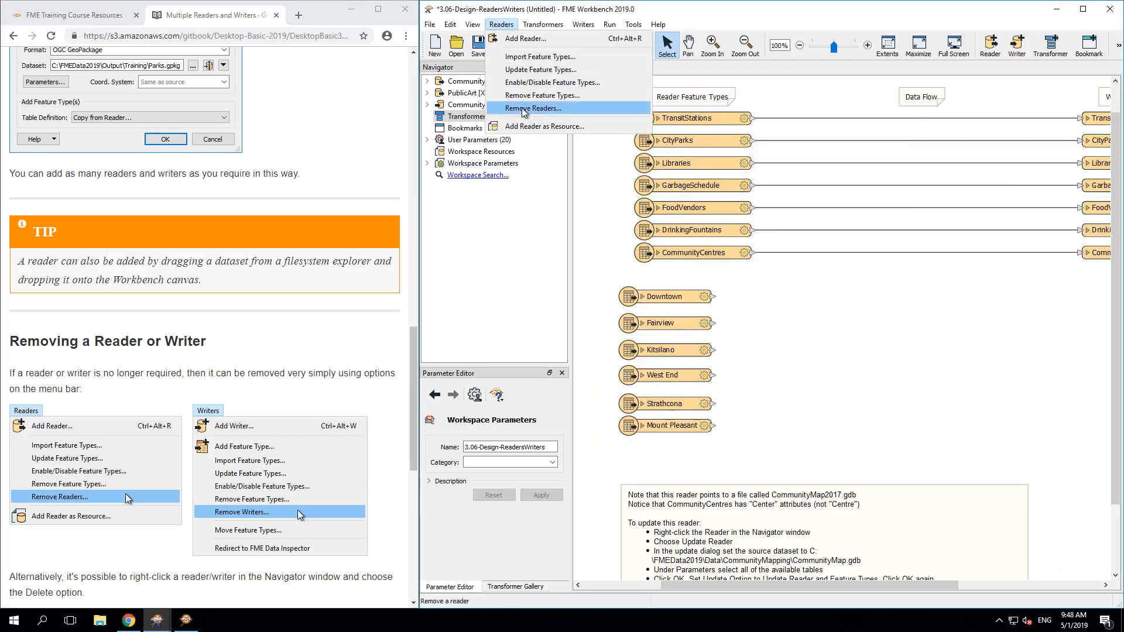
pyautogui.click(253, 375)
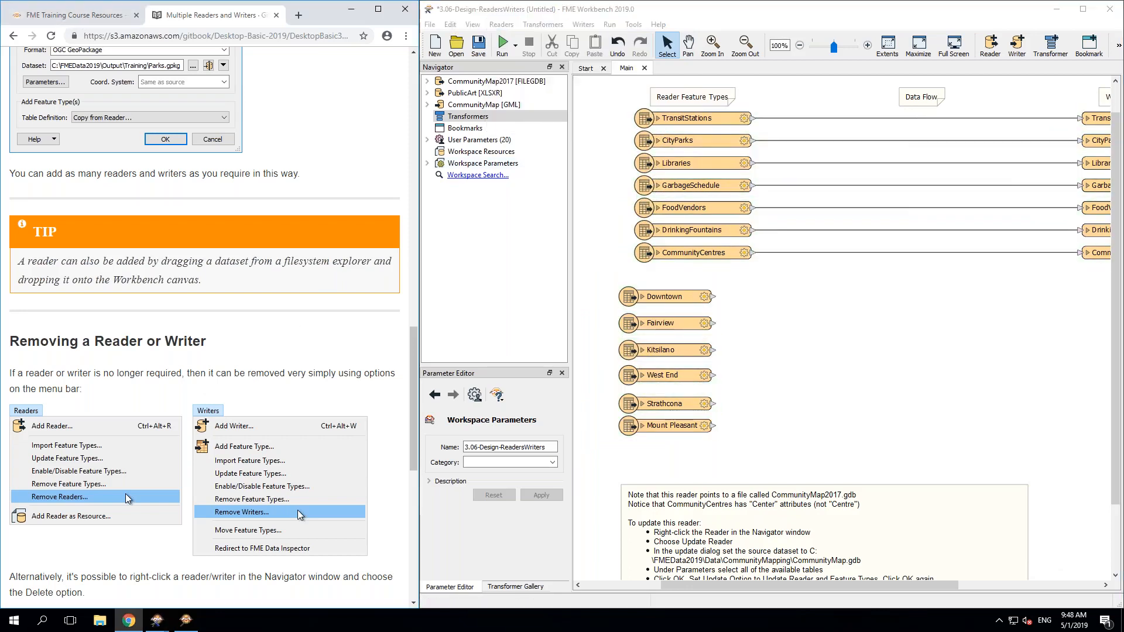
pyautogui.scroll(-2, 253, 375)
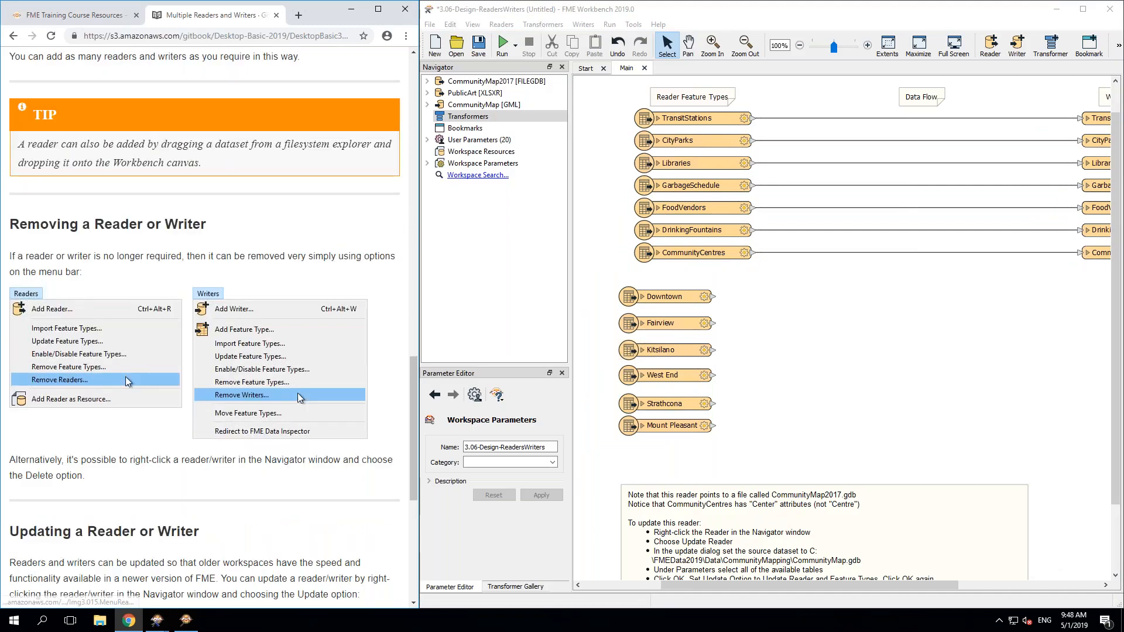
pyautogui.scroll(-6, 205, 328)
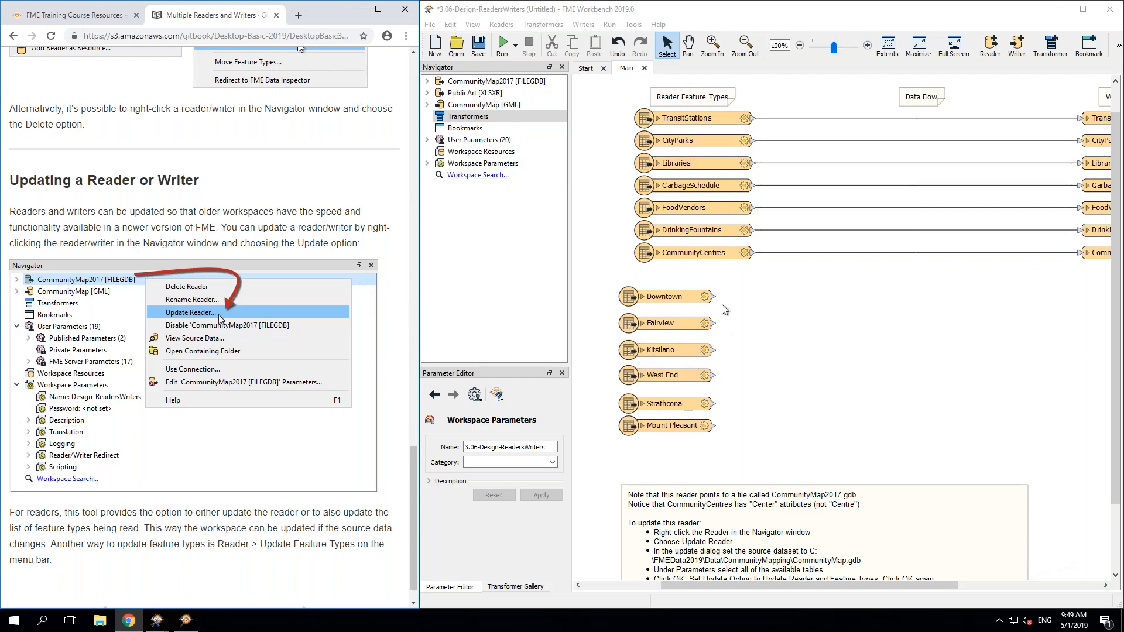
# Step: Inspect the source File Geodatabase path of the CommunityMap2017 reader, leaving it as it is
pyautogui.click(483, 83)
pyautogui.doubleClick(483, 83)
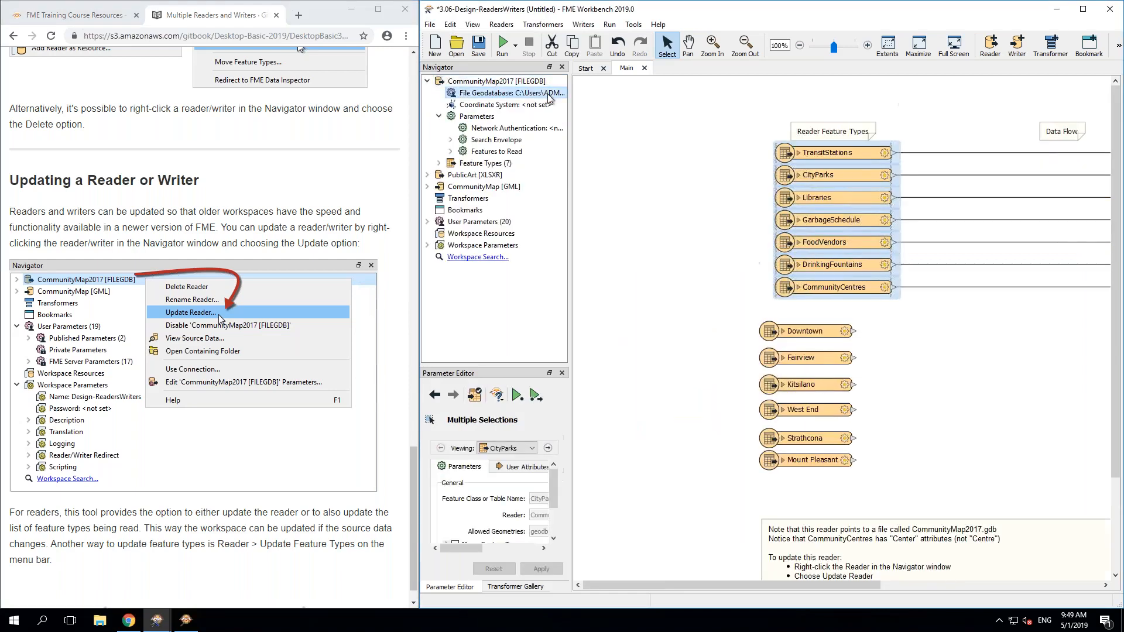
pyautogui.doubleClick(533, 98)
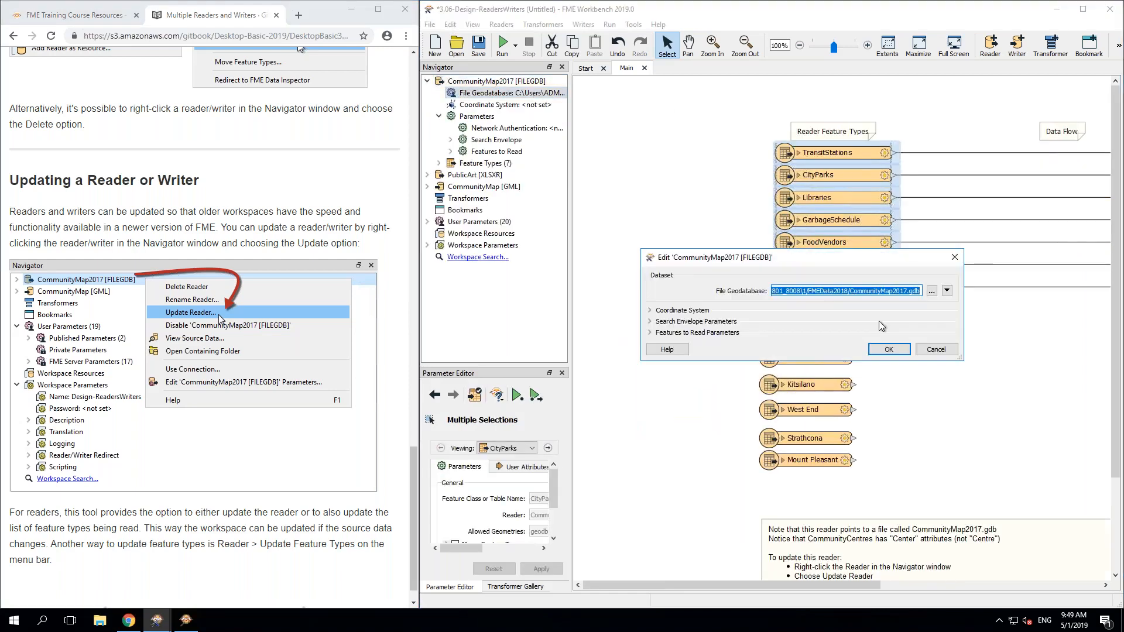
pyautogui.click(945, 351)
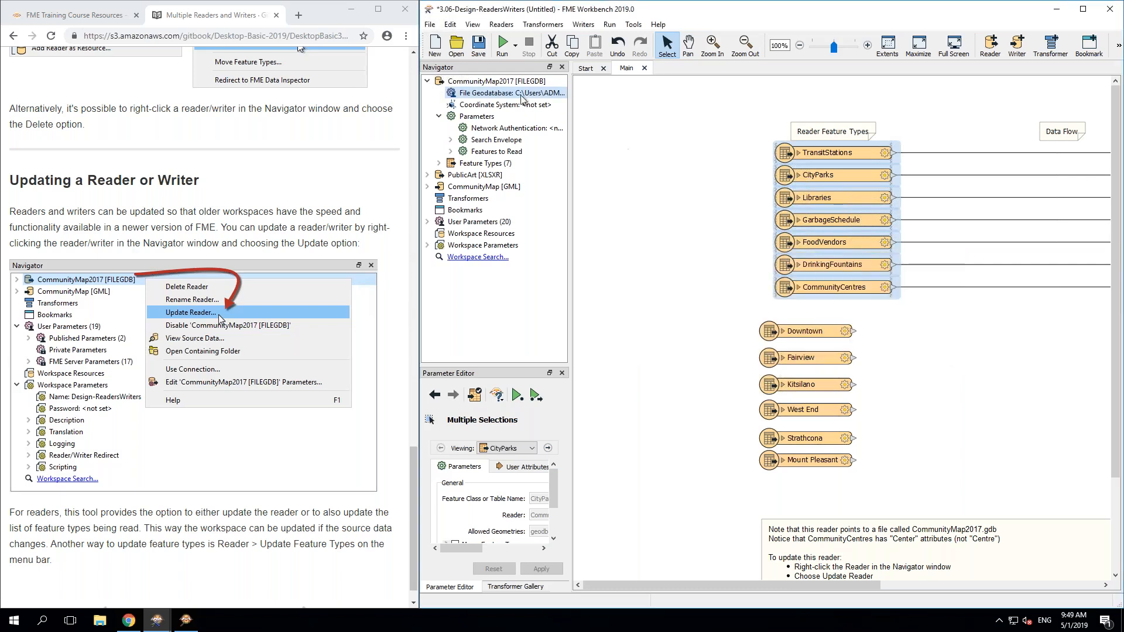
# Step: Update the CommunityMap2017 reader with dataset C:\FMEData2019\Data\CommunityMapping\CommunityMap.gdb, using the Update Reader and Feature Types option
pyautogui.rightClick(491, 82)
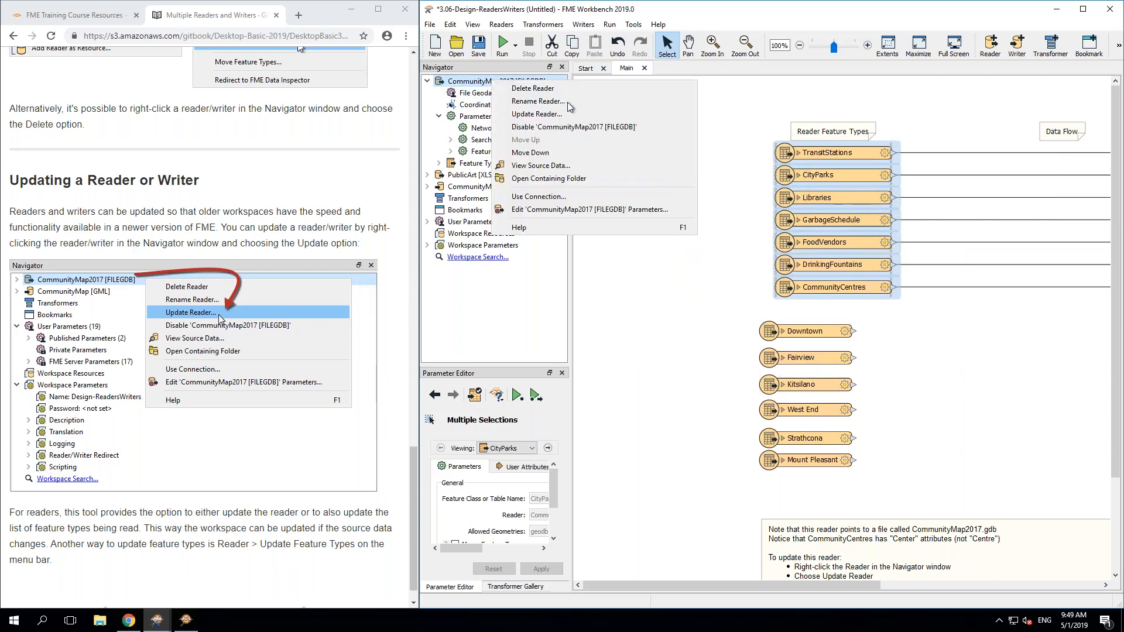
pyautogui.click(558, 114)
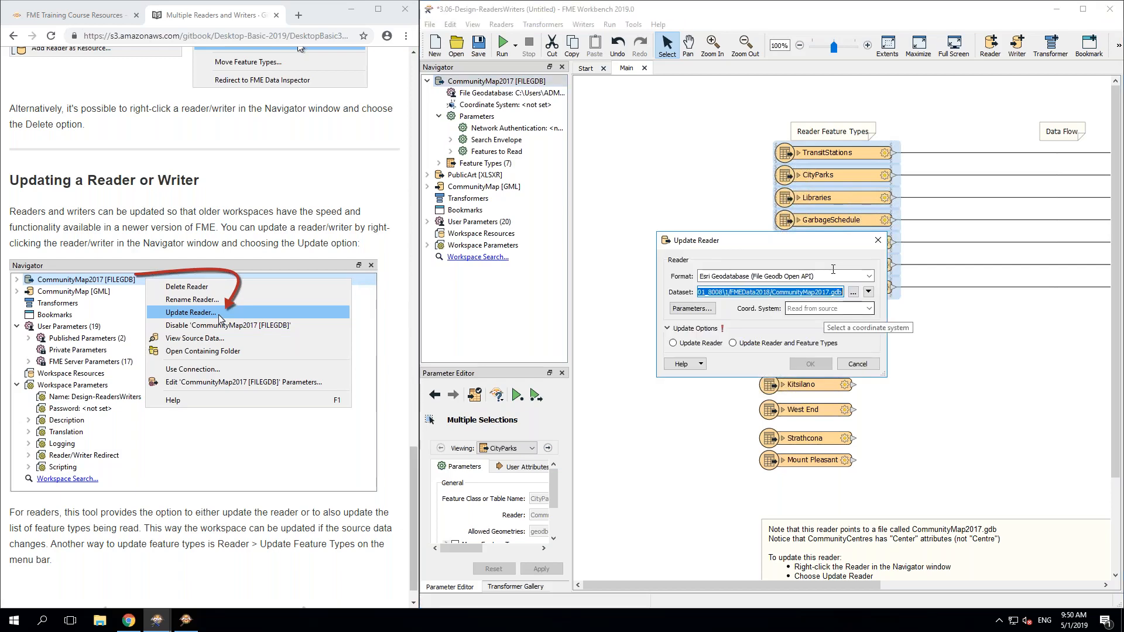
pyautogui.click(854, 292)
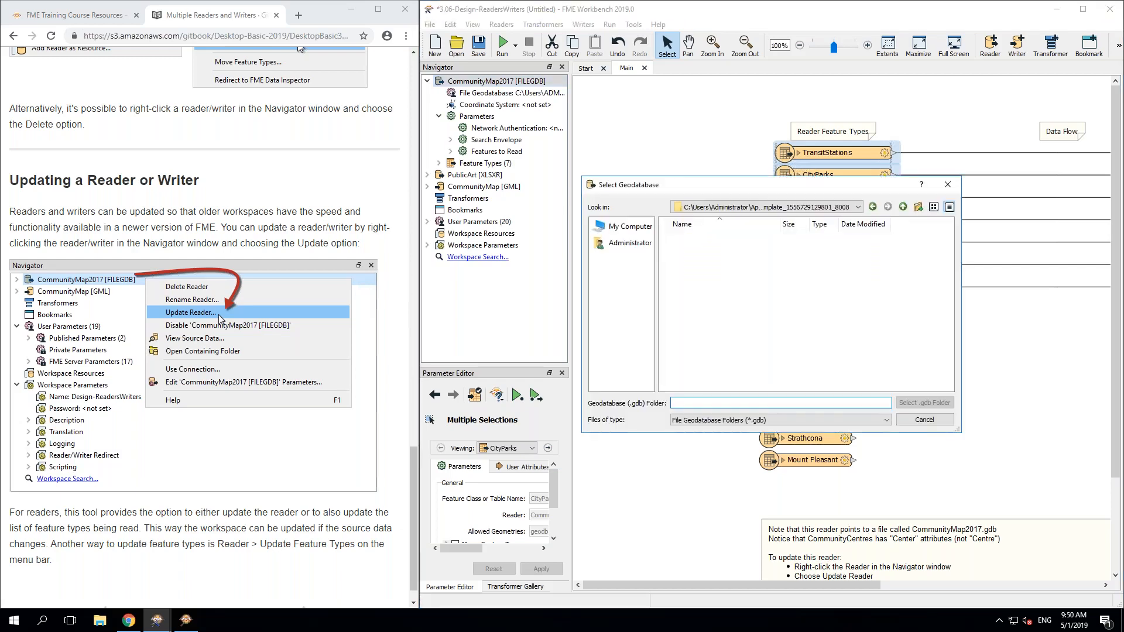
pyautogui.click(644, 226)
pyautogui.doubleClick(683, 236)
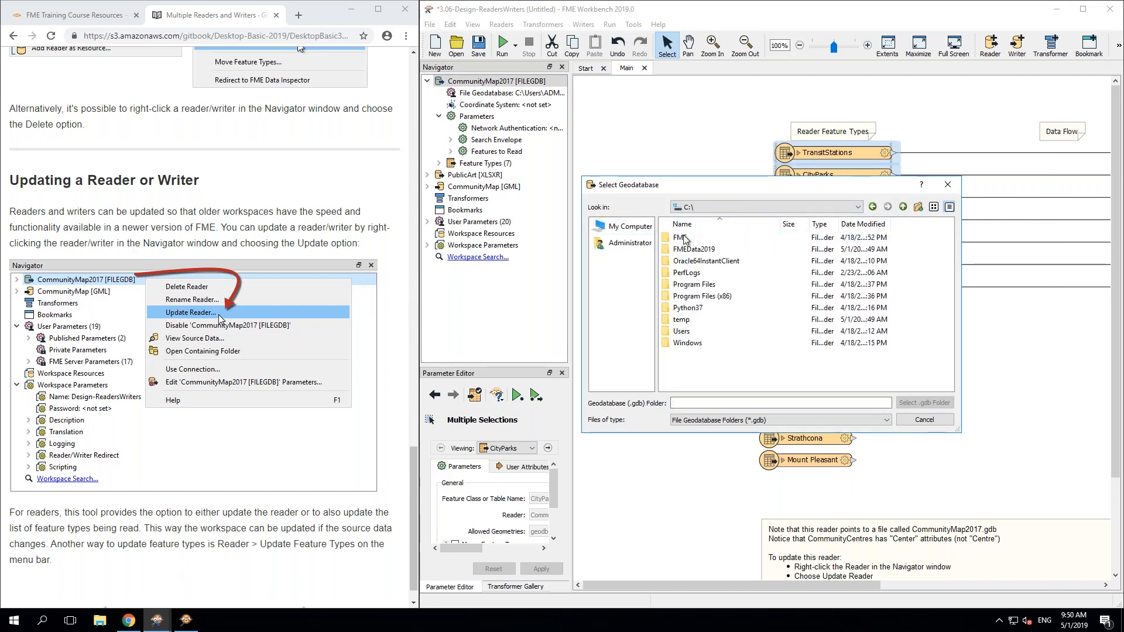
pyautogui.doubleClick(711, 251)
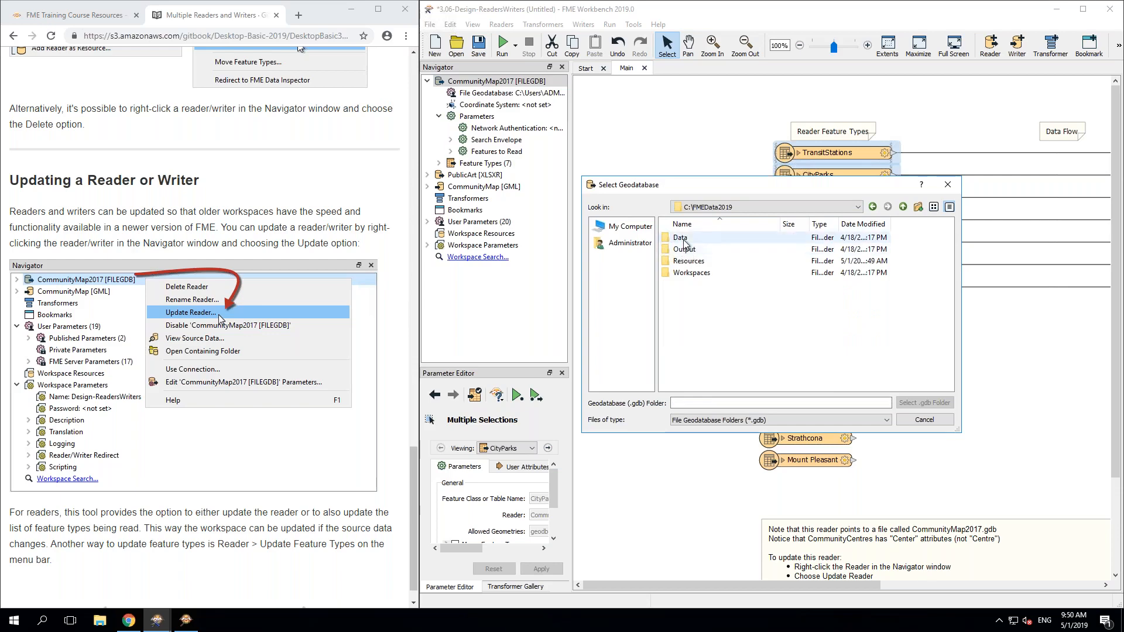
pyautogui.doubleClick(684, 237)
pyautogui.doubleClick(695, 275)
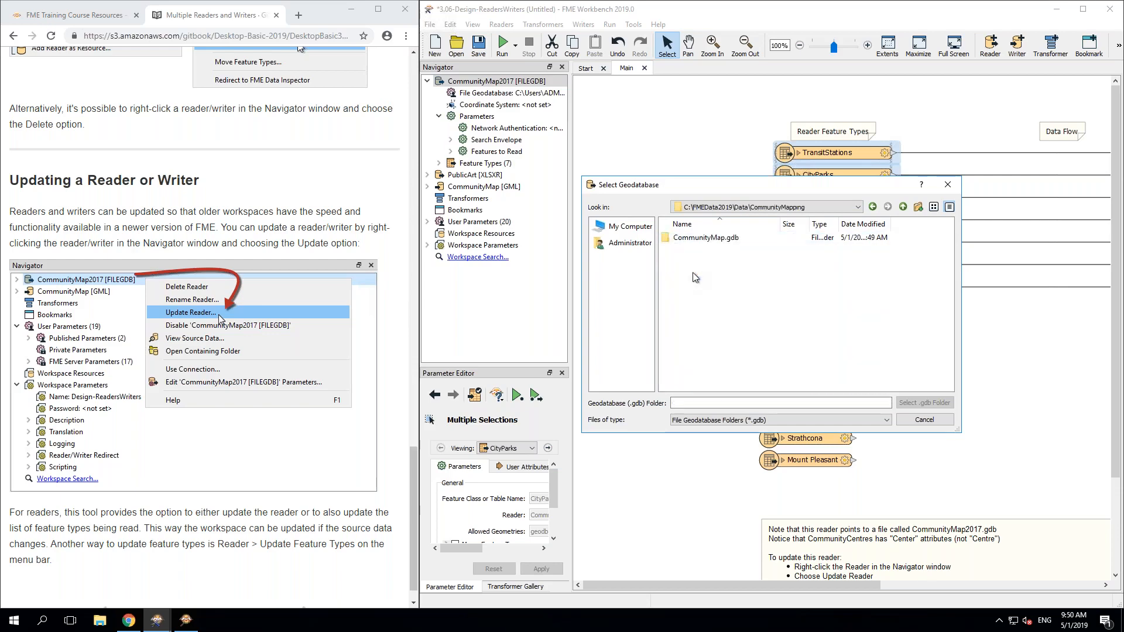
pyautogui.doubleClick(696, 240)
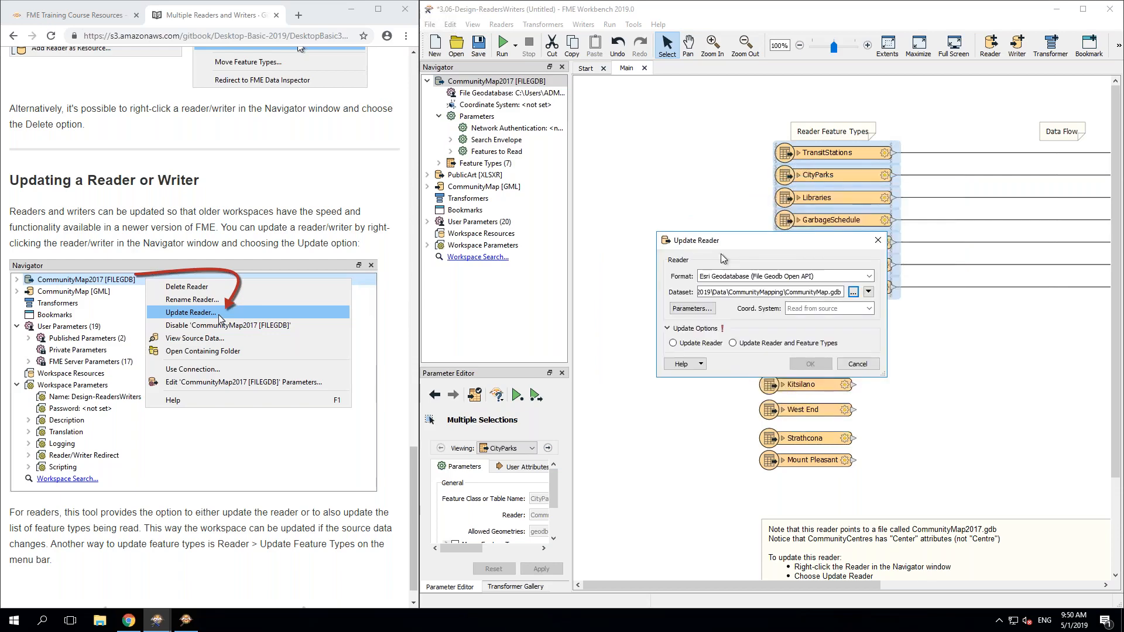
pyautogui.click(733, 343)
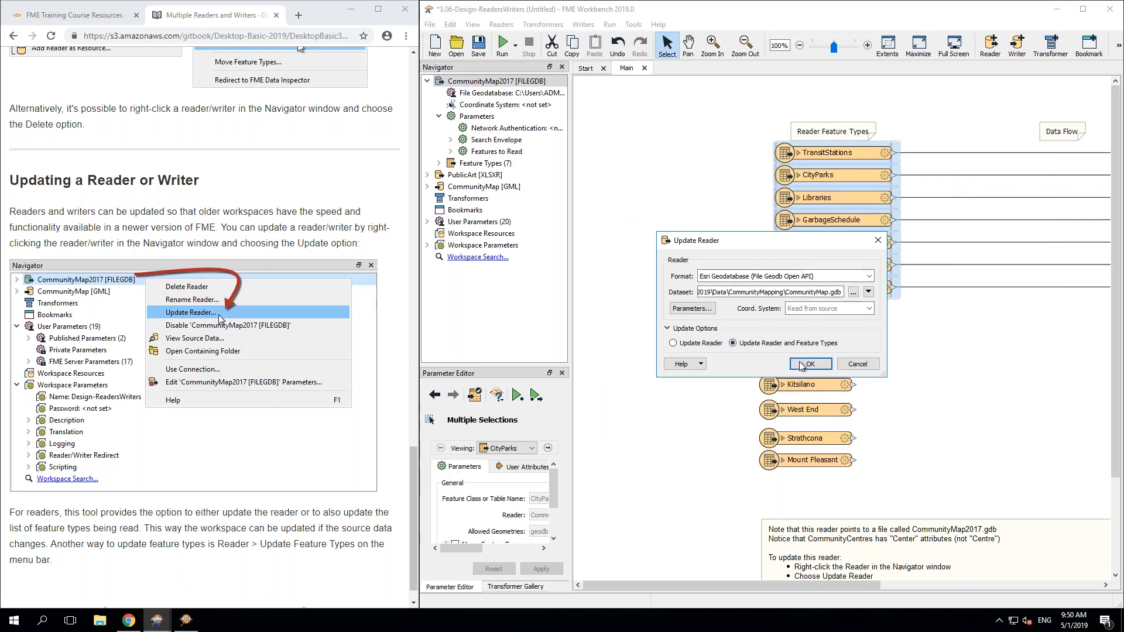
pyautogui.click(802, 364)
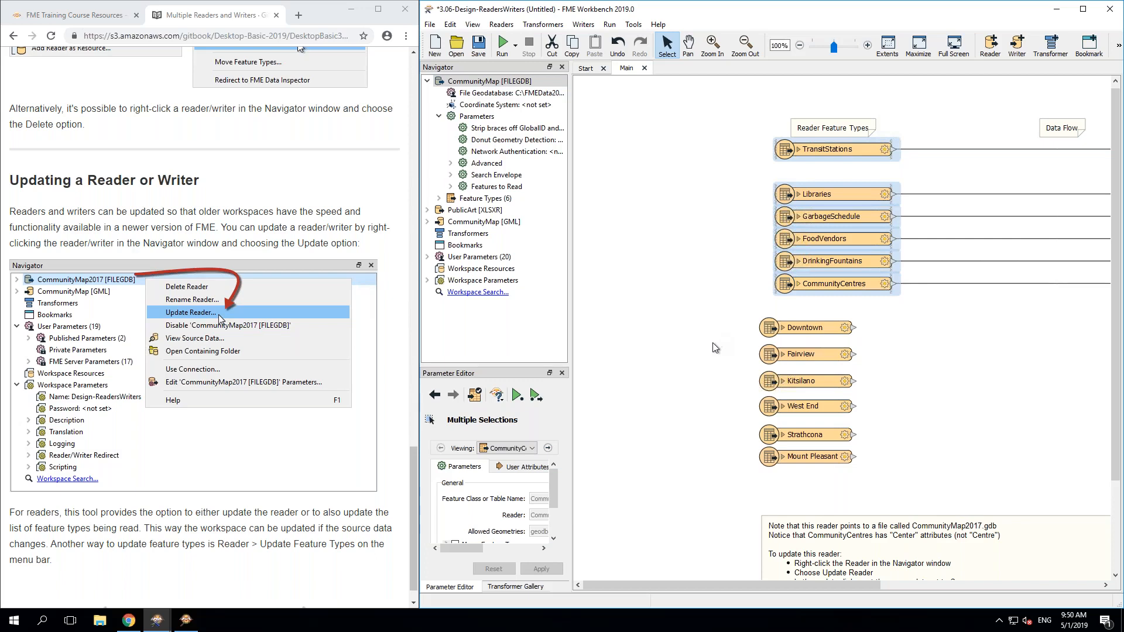
pyautogui.rightClick(483, 83)
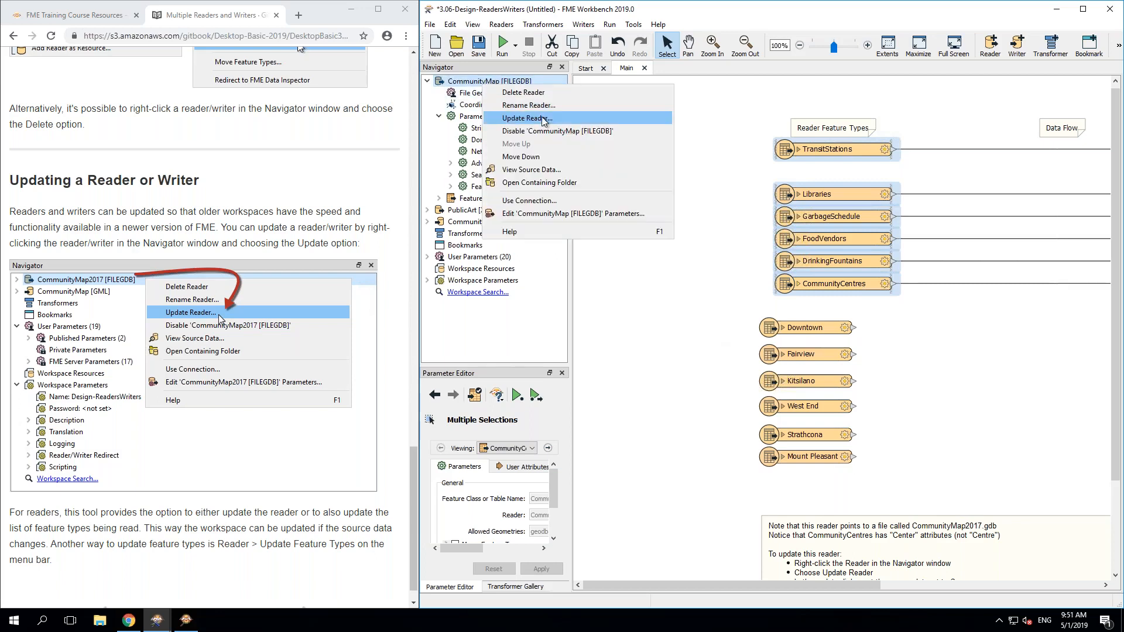
pyautogui.click(723, 235)
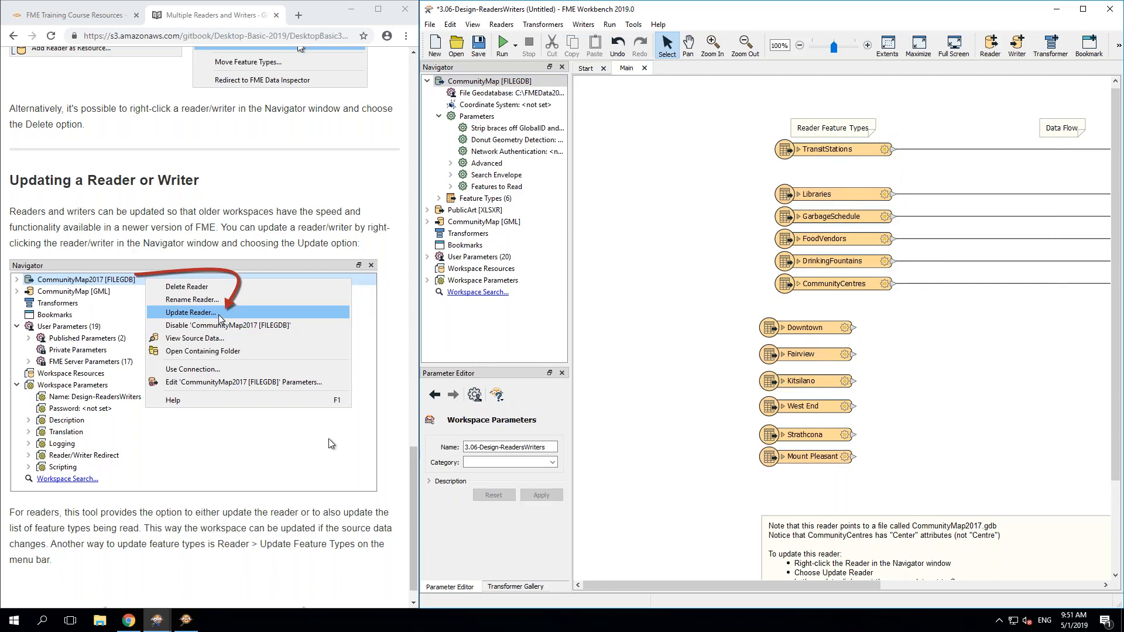
pyautogui.click(234, 543)
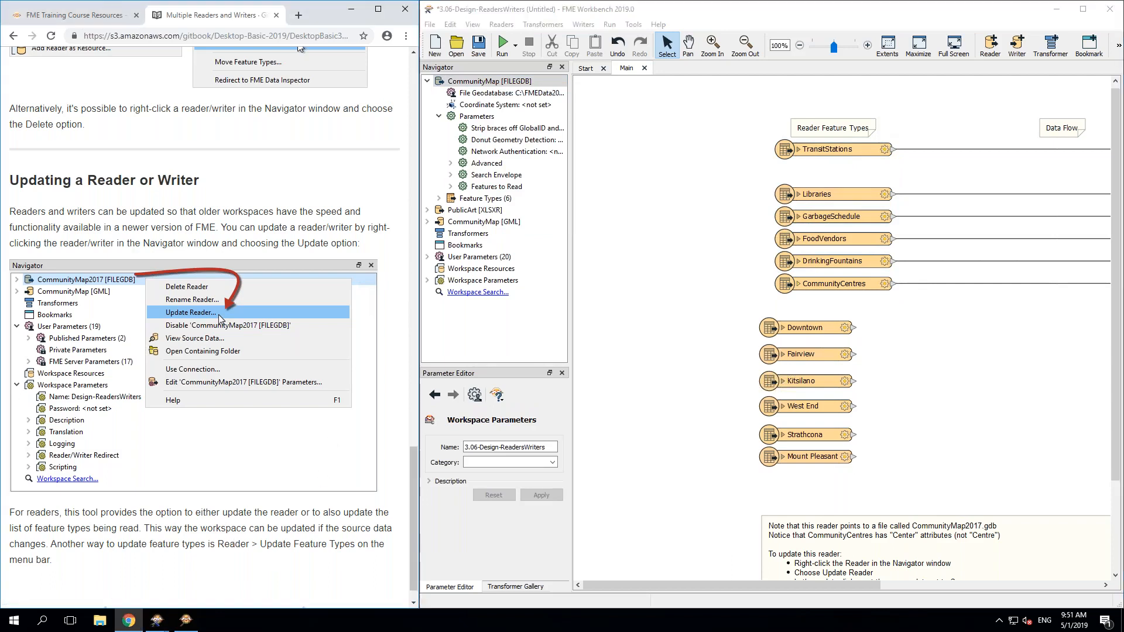
# Step: Advance the manual to the Reader Parameters page and widen the Navigator to show the CommunityMap reader's full dataset path
pyautogui.scroll(-1, 234, 542)
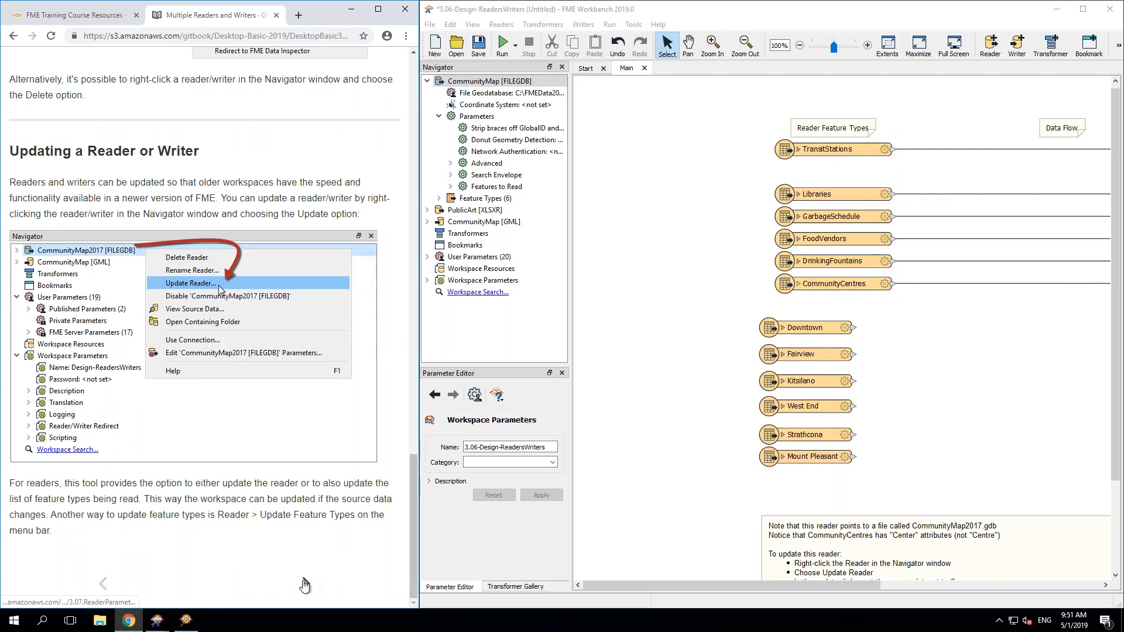
pyautogui.click(304, 585)
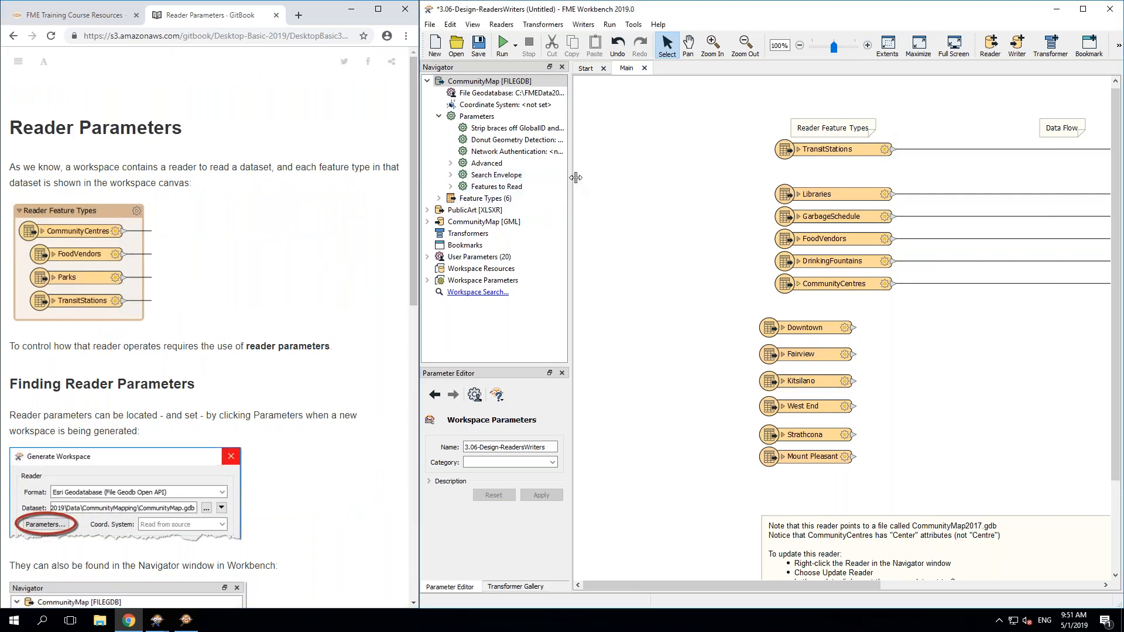
pyautogui.moveTo(569, 178); pyautogui.dragTo(732, 171)
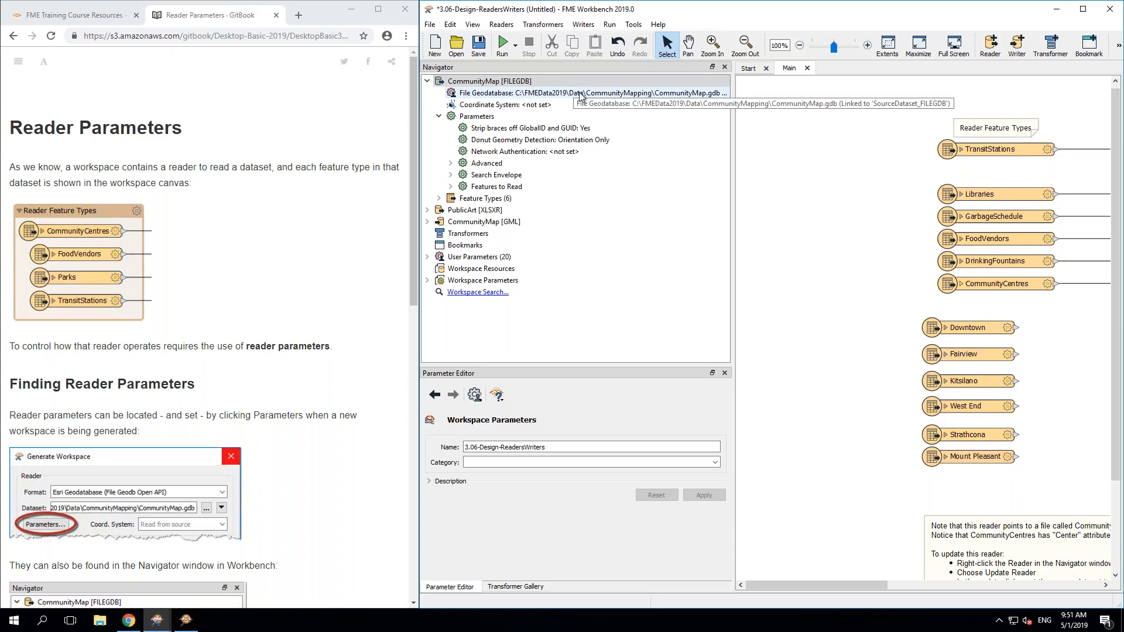
pyautogui.click(306, 39)
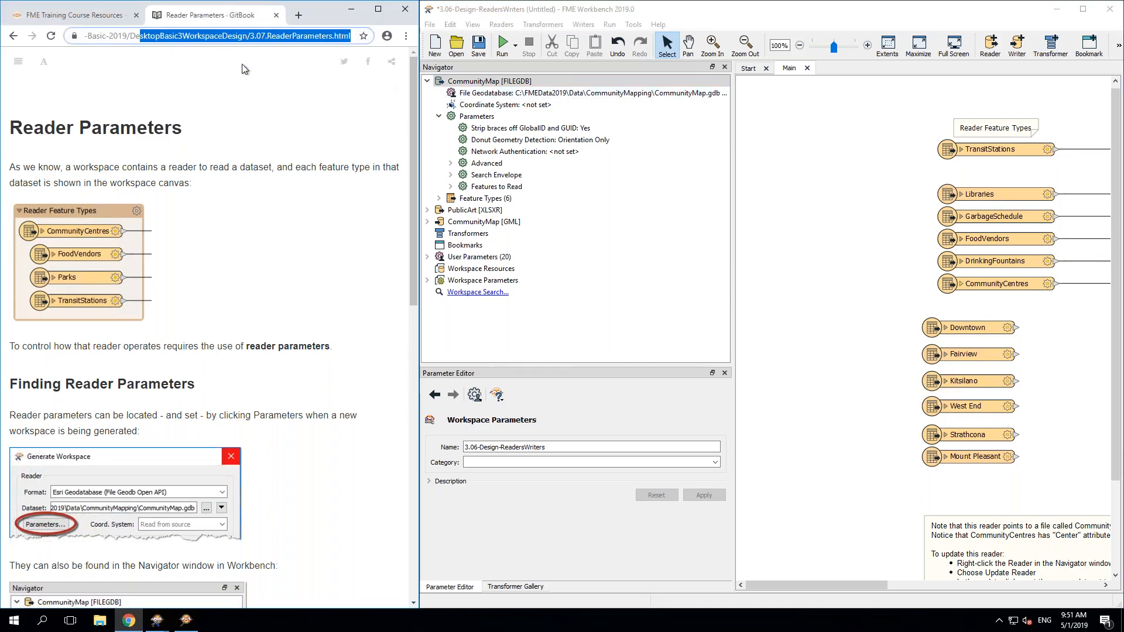
pyautogui.click(287, 105)
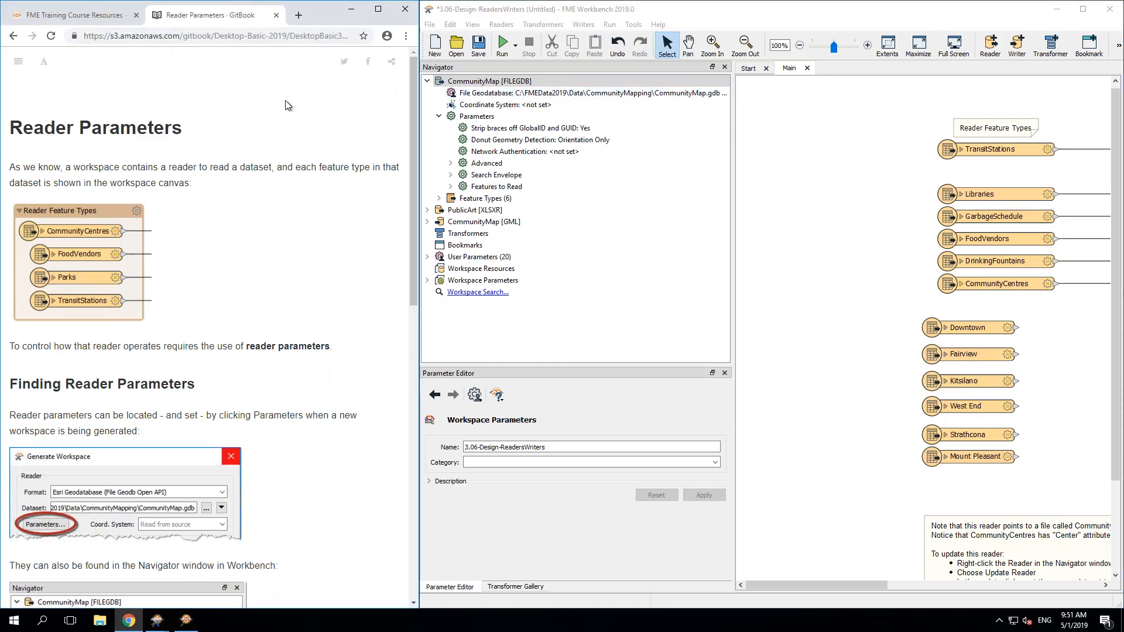
# Step: Open the 3.07-Design-ReaderFTs workspace from the DesktopBasic folder in place of the current one, and narrow the Navigator
pyautogui.click(456, 51)
pyautogui.scroll(-3, 654, 221)
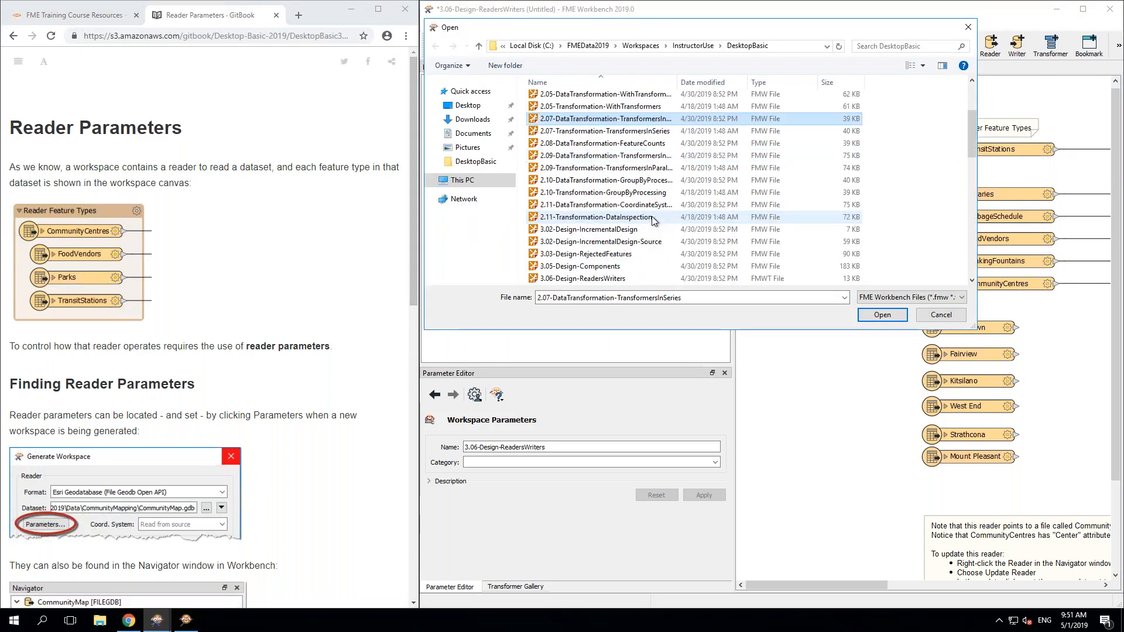
pyautogui.scroll(-1, 609, 252)
pyautogui.click(580, 256)
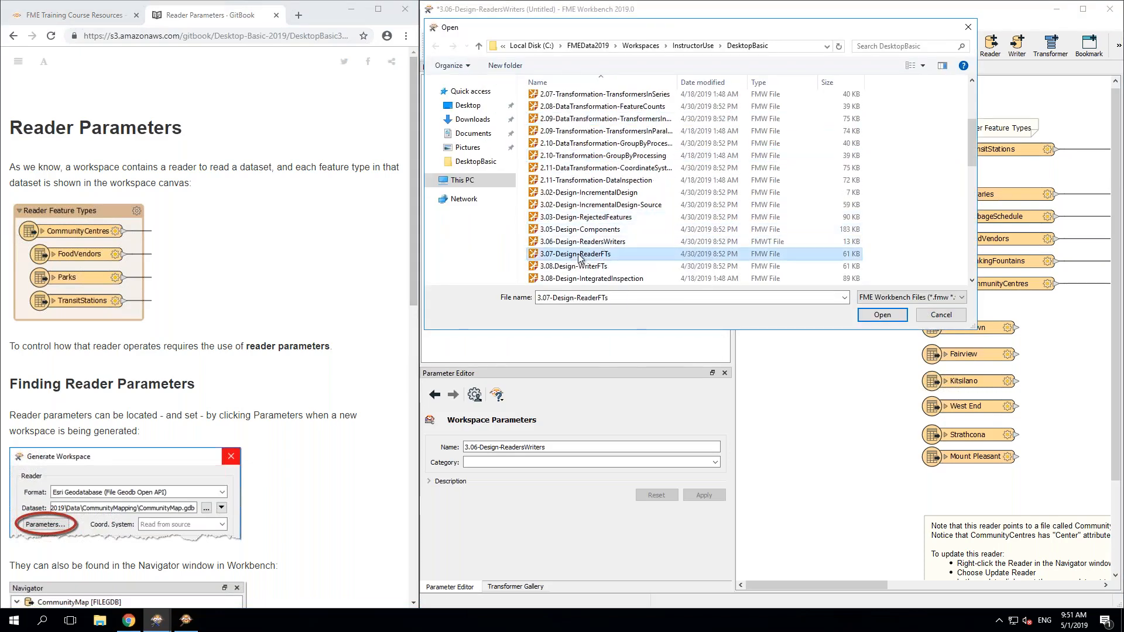
pyautogui.doubleClick(580, 256)
pyautogui.click(771, 325)
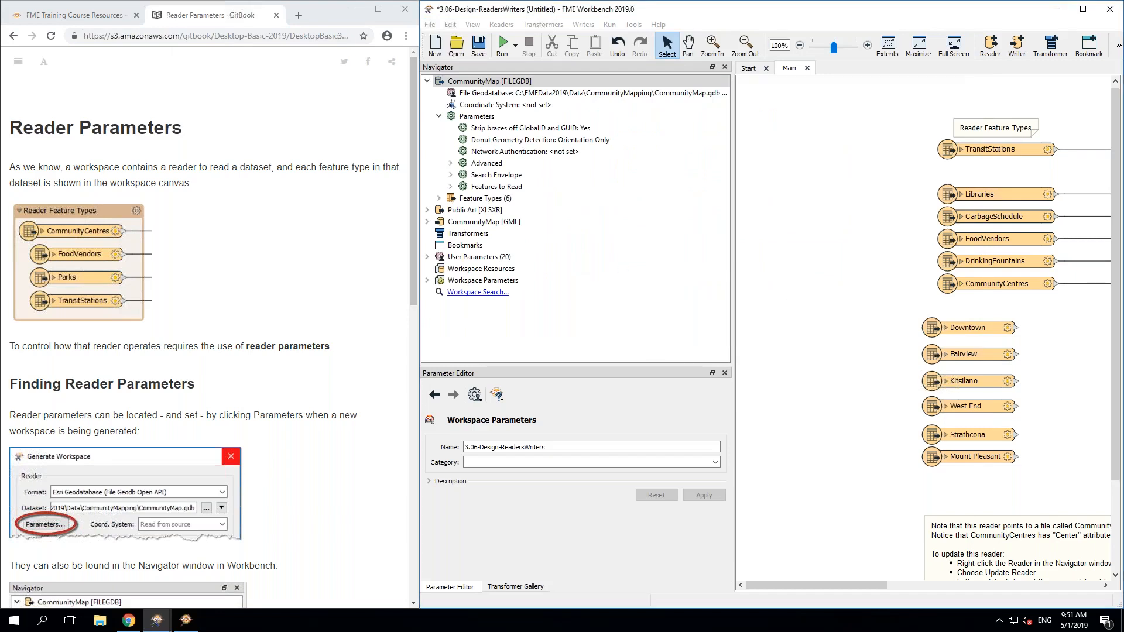
pyautogui.moveTo(733, 226); pyautogui.dragTo(594, 237)
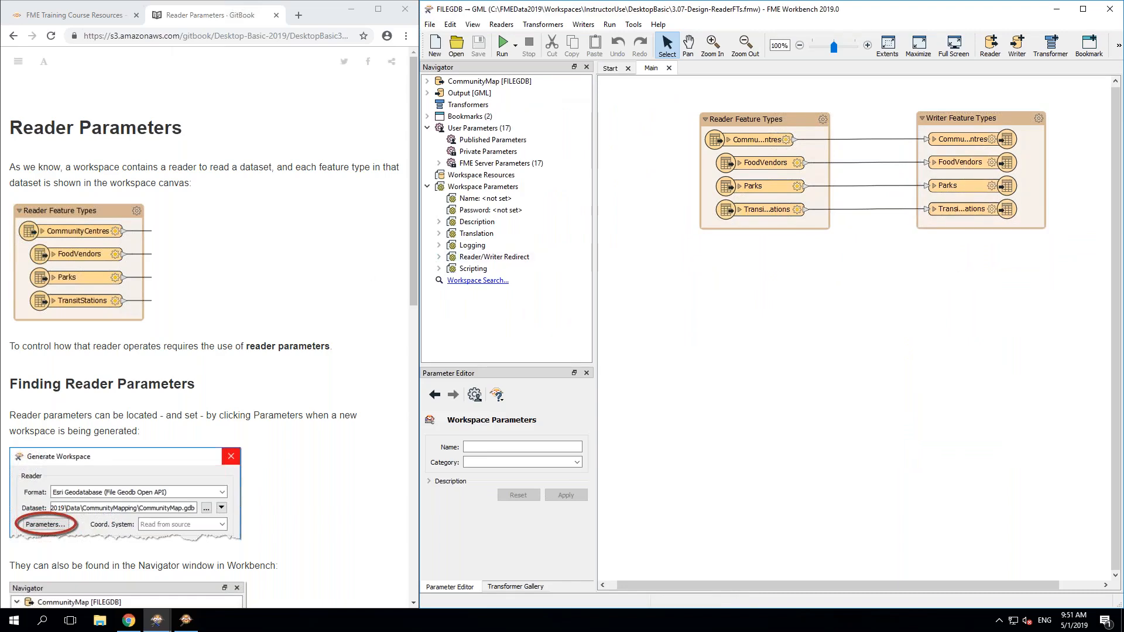
# Step: Read the manual's Finding Reader Parameters and Setting Reader Parameters sections
pyautogui.scroll(-4, 214, 332)
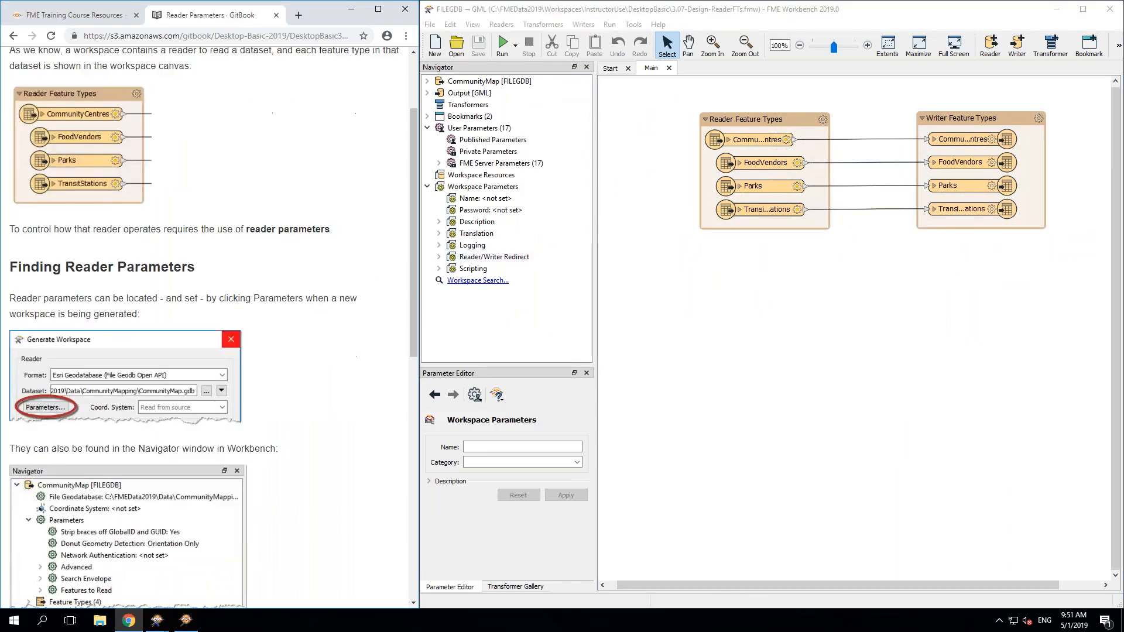
pyautogui.scroll(-1, 211, 328)
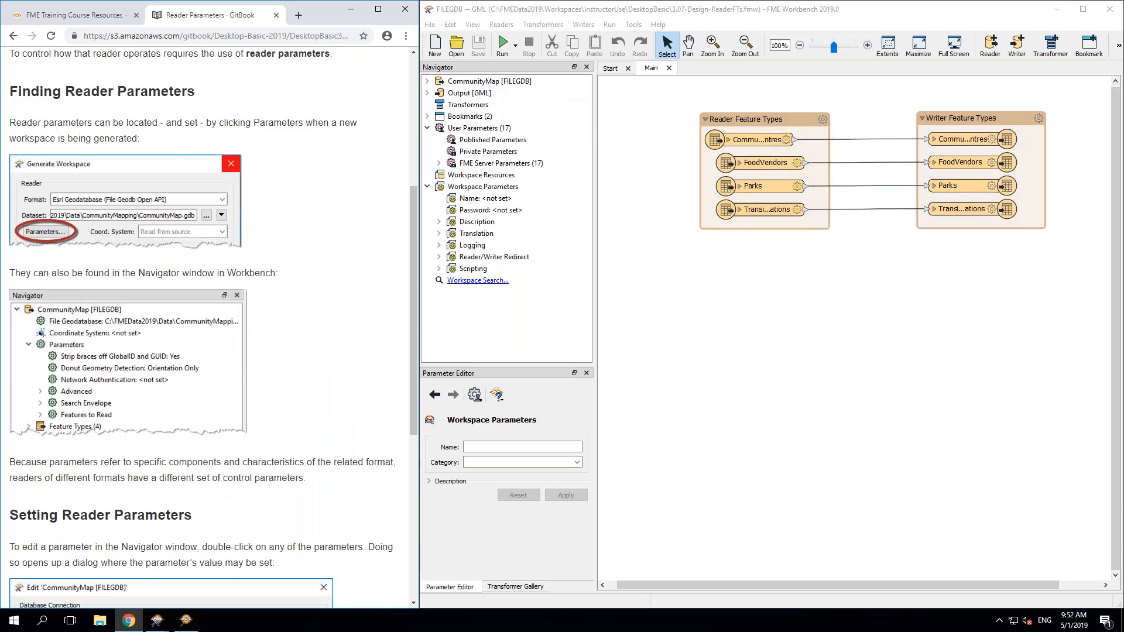
pyautogui.scroll(-4, 211, 328)
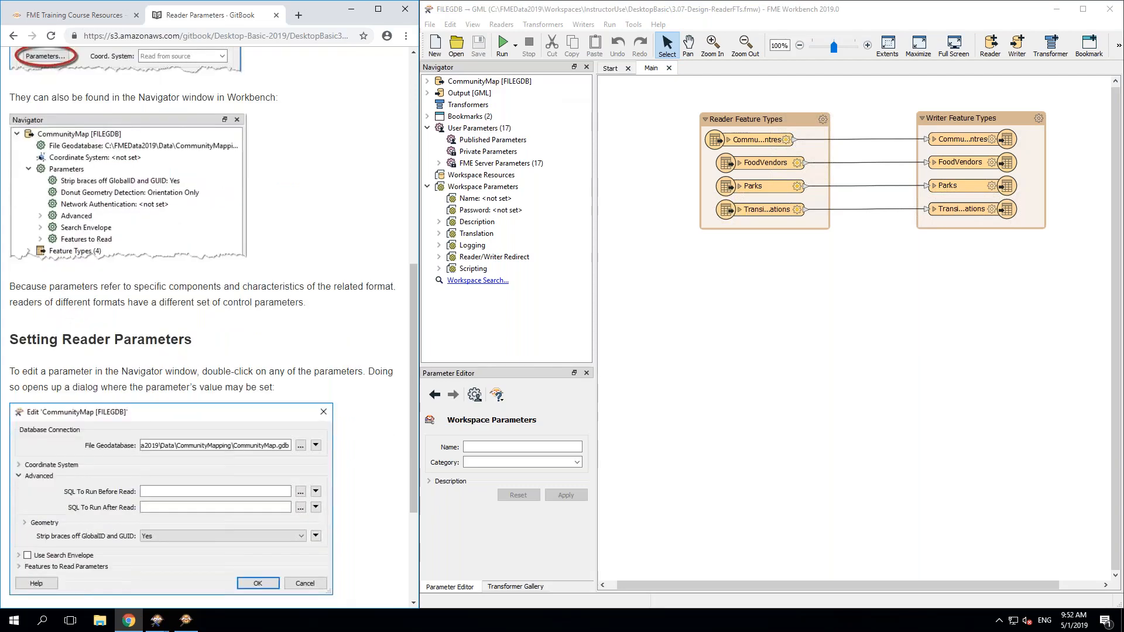
pyautogui.scroll(-1, 401, 235)
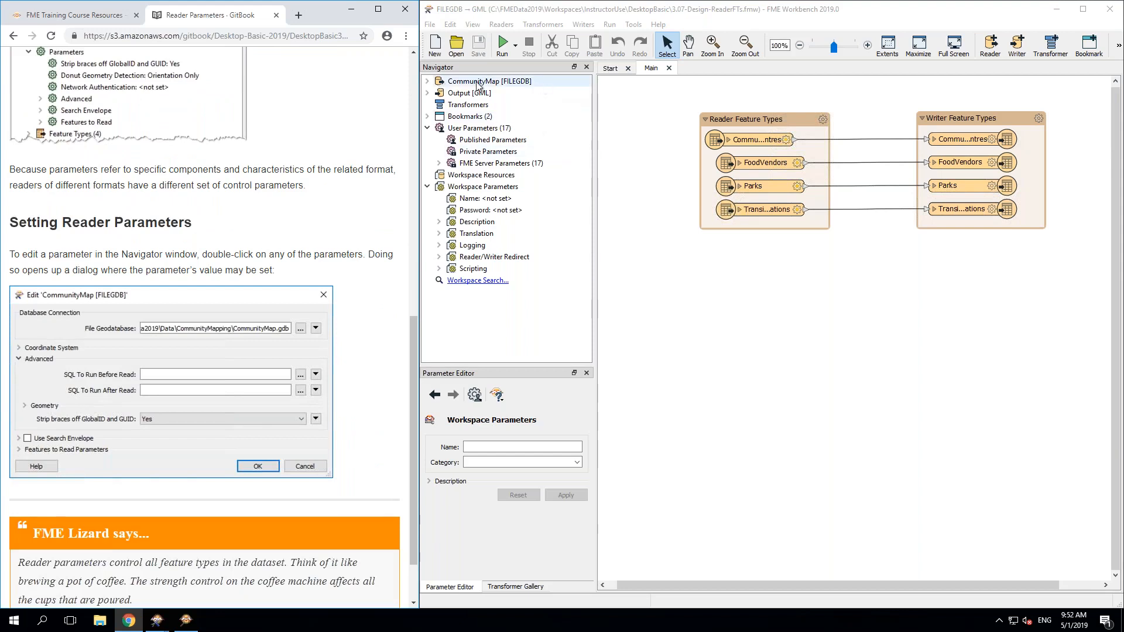
# Step: Expand the CommunityMap reader and its Advanced group to examine its parameters, including Donut Geometry Detection, alongside the reader feature types
pyautogui.click(426, 82)
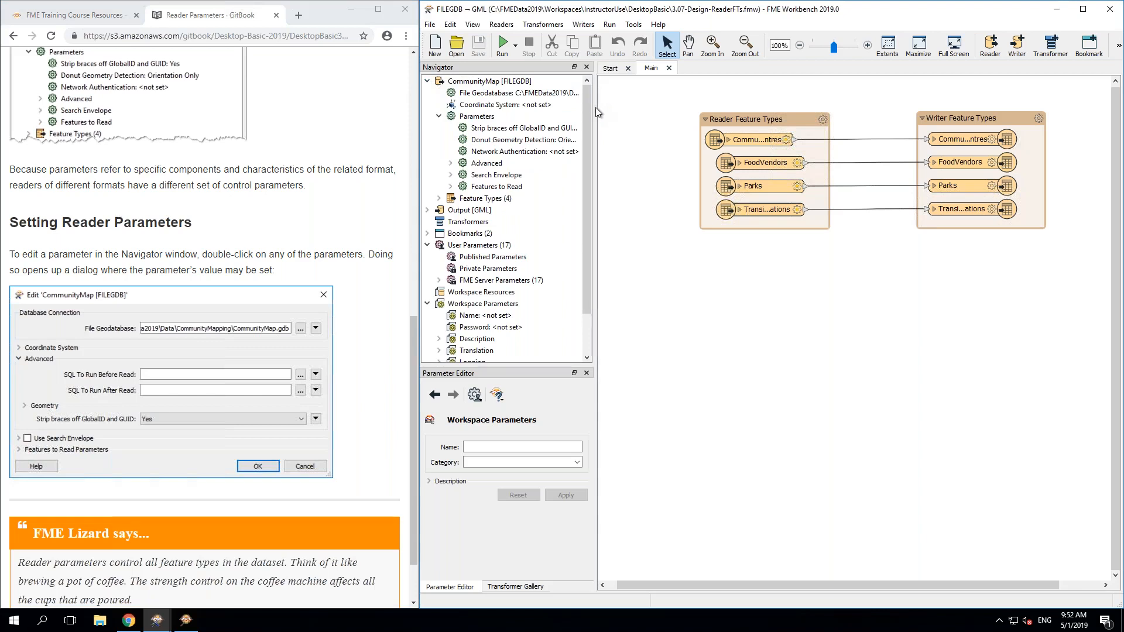
pyautogui.moveTo(595, 107); pyautogui.dragTo(615, 106)
pyautogui.moveTo(688, 98); pyautogui.dragTo(767, 98)
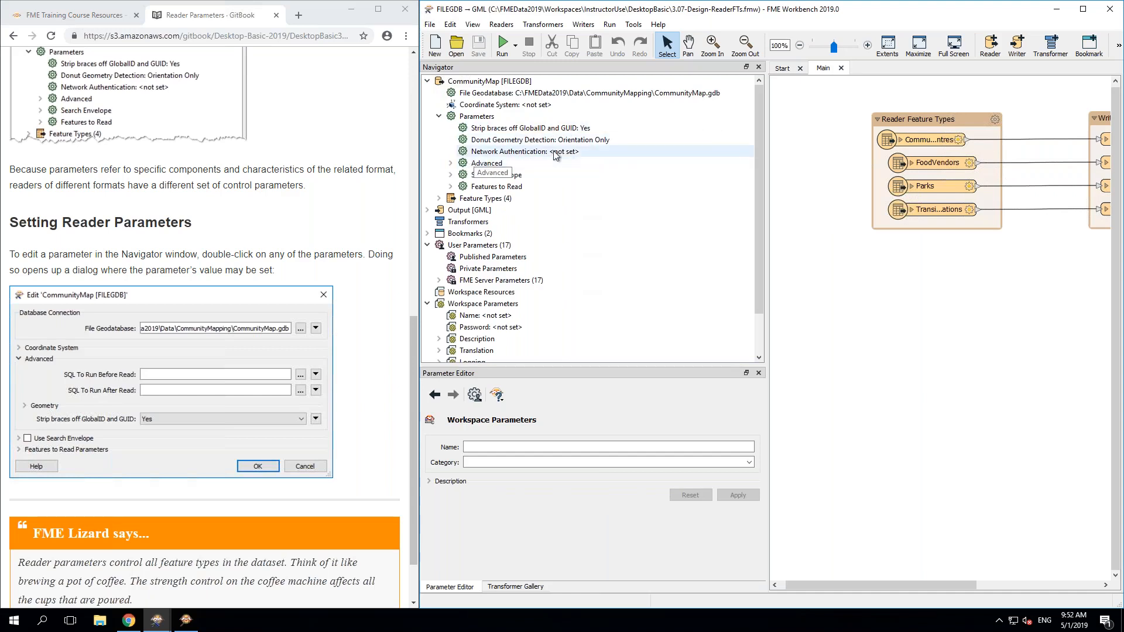
pyautogui.click(451, 163)
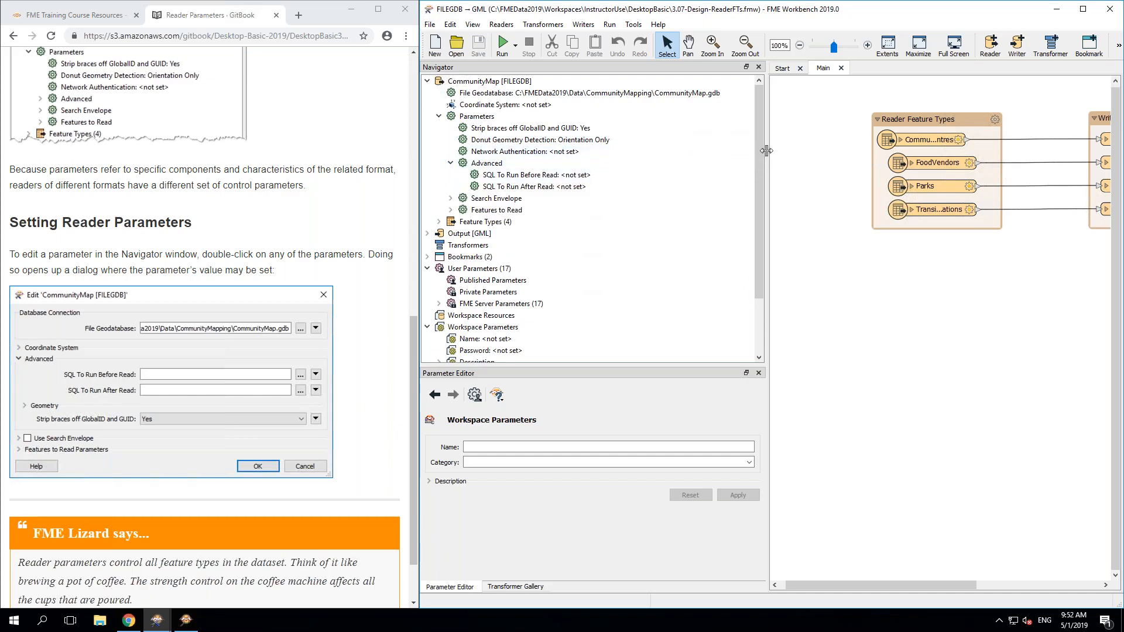
pyautogui.moveTo(767, 159); pyautogui.dragTo(678, 166)
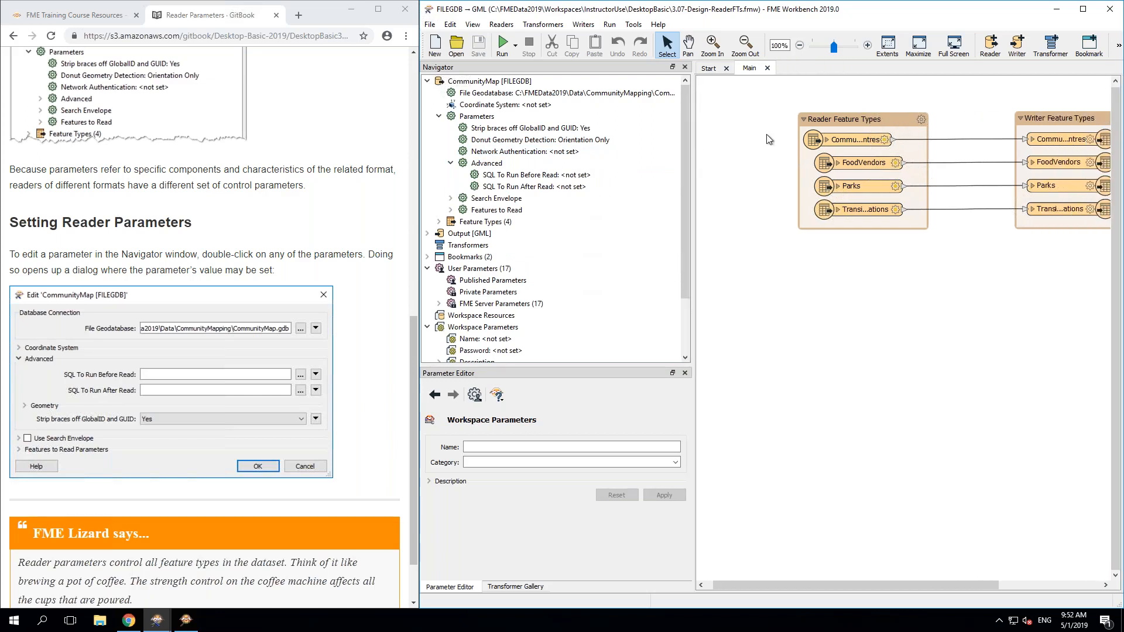
pyautogui.click(849, 228)
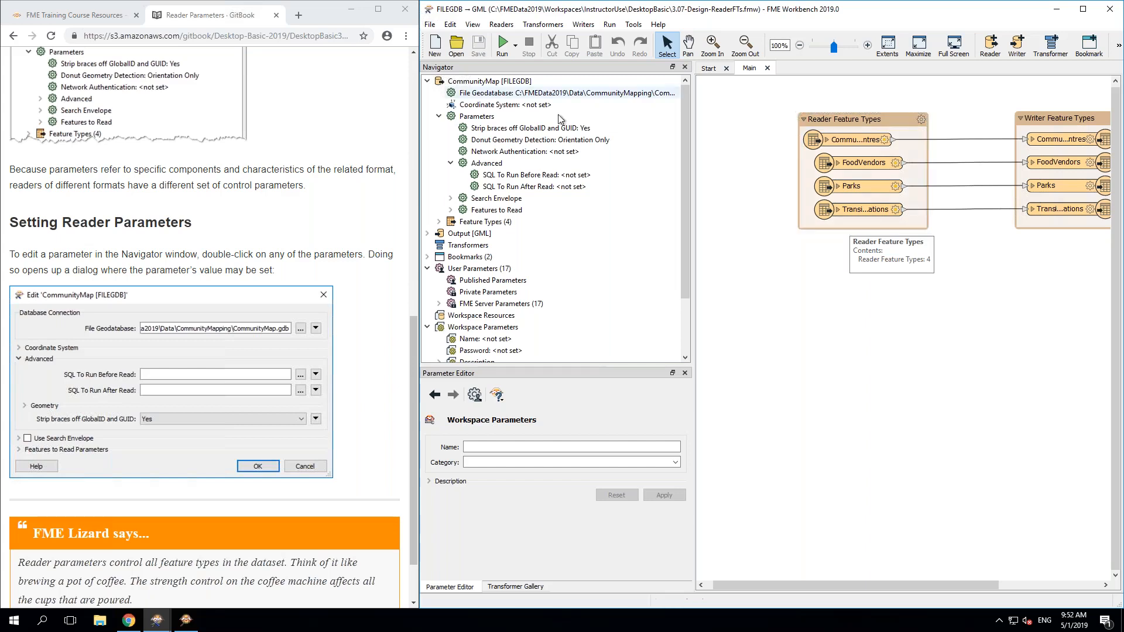
pyautogui.click(524, 143)
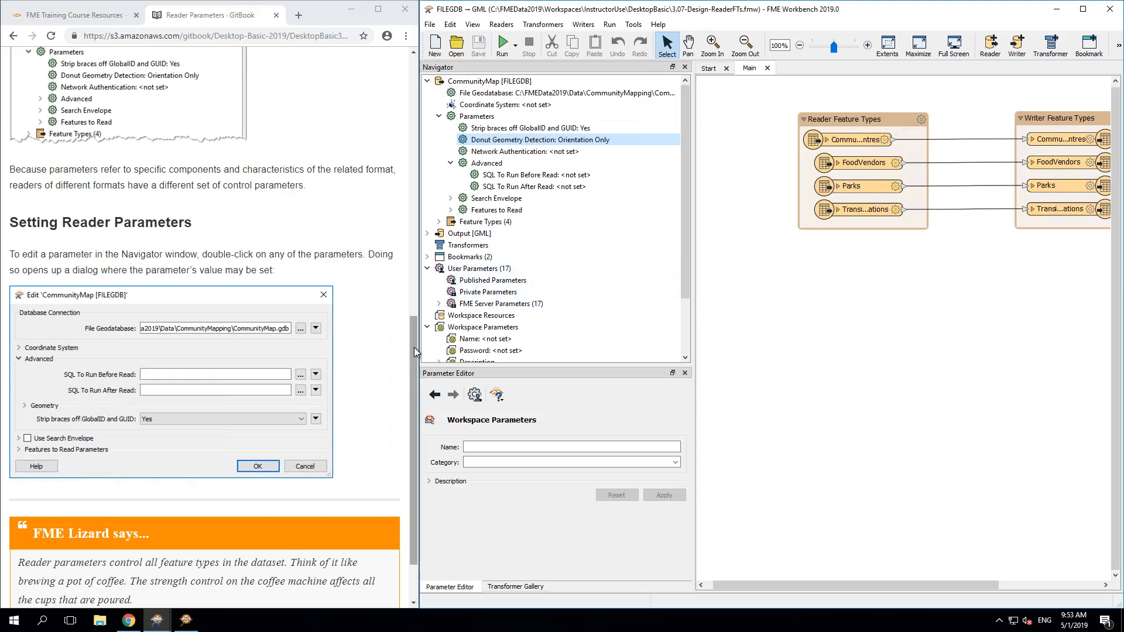
# Step: Set the CommunityMap reader's Strip braces off GlobalID and GUID parameter to No
pyautogui.moveTo(413, 351); pyautogui.dragTo(414, 397)
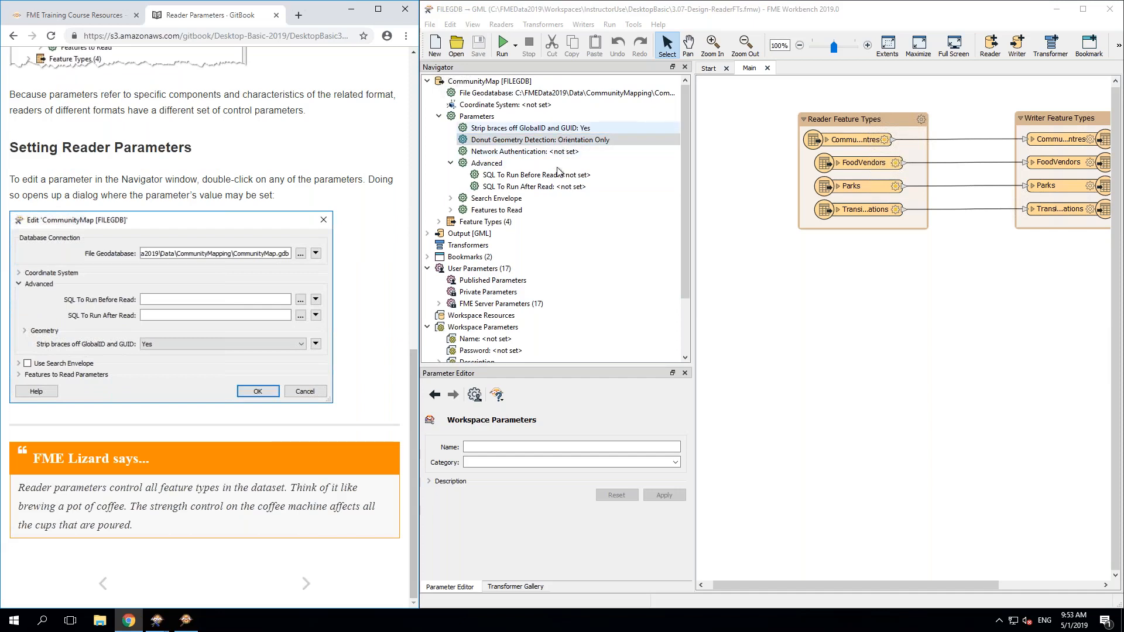
pyautogui.doubleClick(571, 129)
pyautogui.click(804, 374)
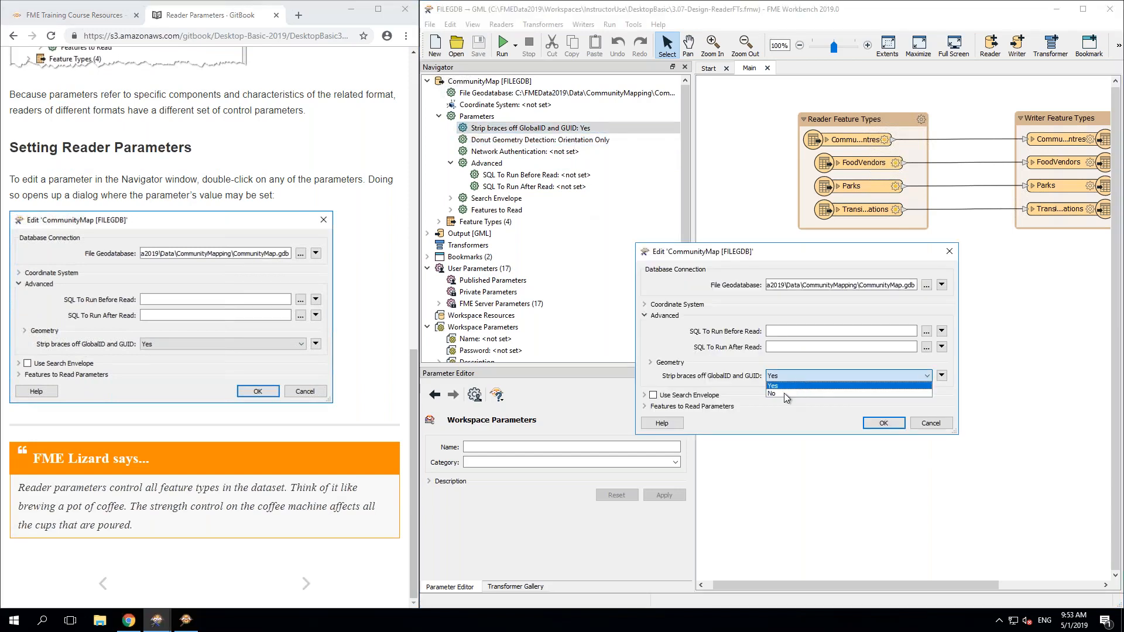
pyautogui.click(785, 394)
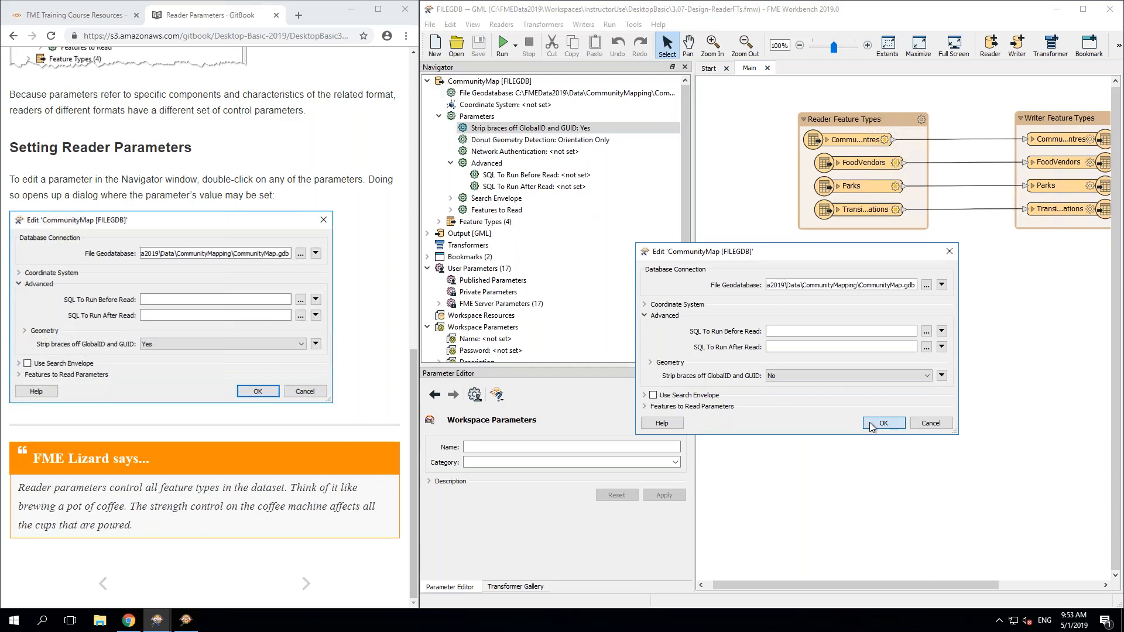
pyautogui.click(871, 425)
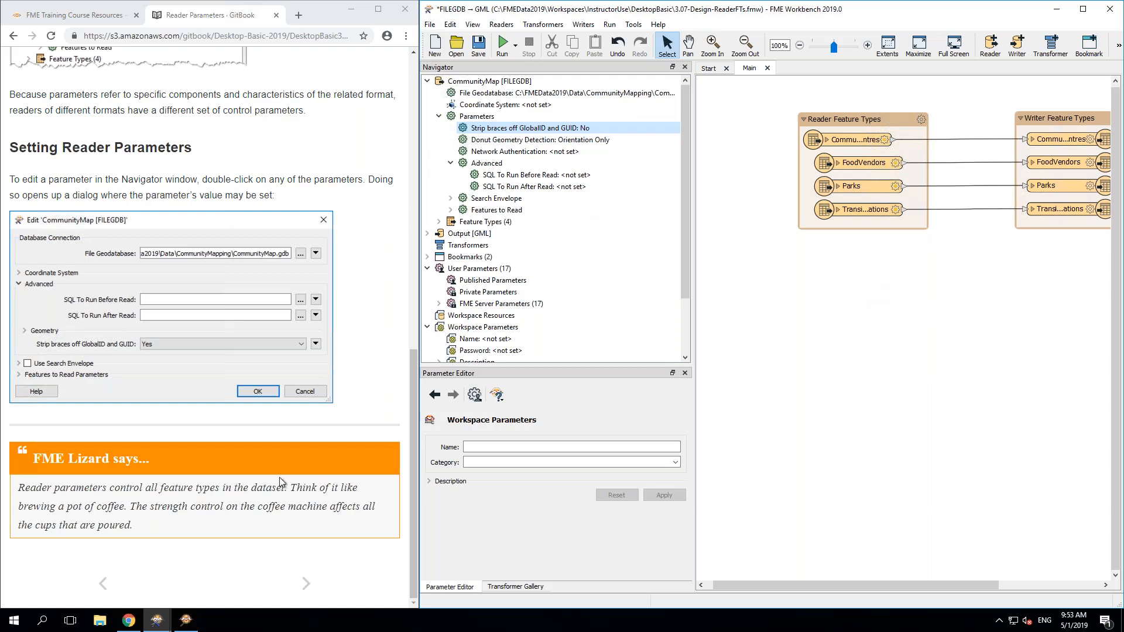
# Step: Advance the manual to the Writer Parameters page and read how writer parameters are found
pyautogui.click(306, 583)
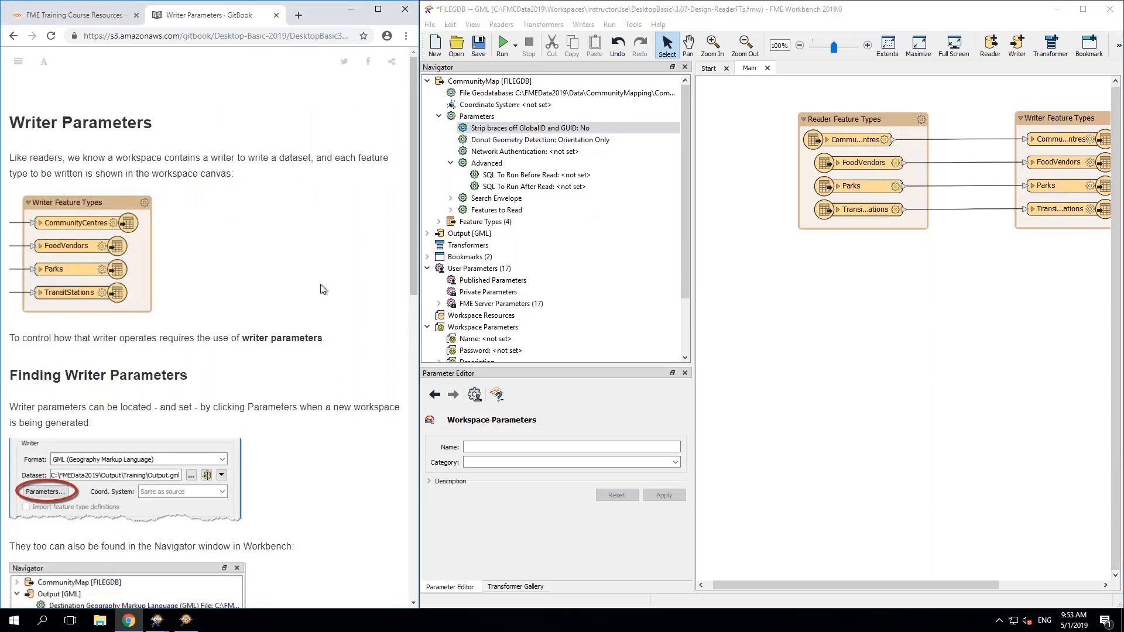
pyautogui.scroll(-2, 321, 283)
pyautogui.scroll(2, 215, 331)
pyautogui.scroll(-1, 215, 331)
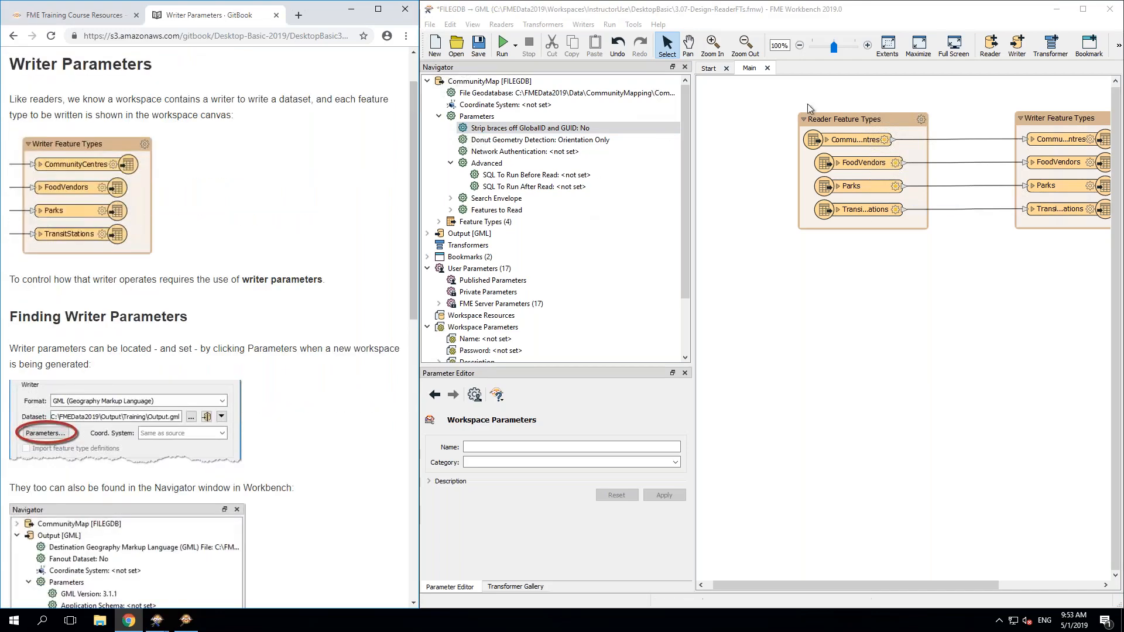
# Step: Expand the Output GML writer's parameters and set its GML Version to 3.2.1
pyautogui.click(429, 236)
pyautogui.scroll(-2, 593, 209)
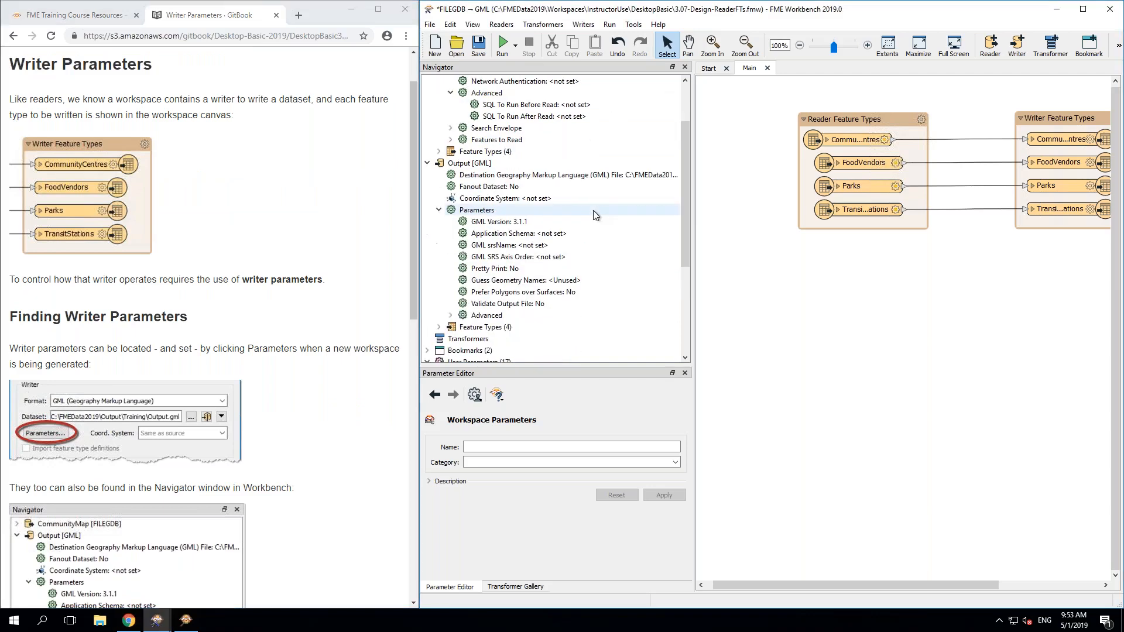
pyautogui.click(469, 167)
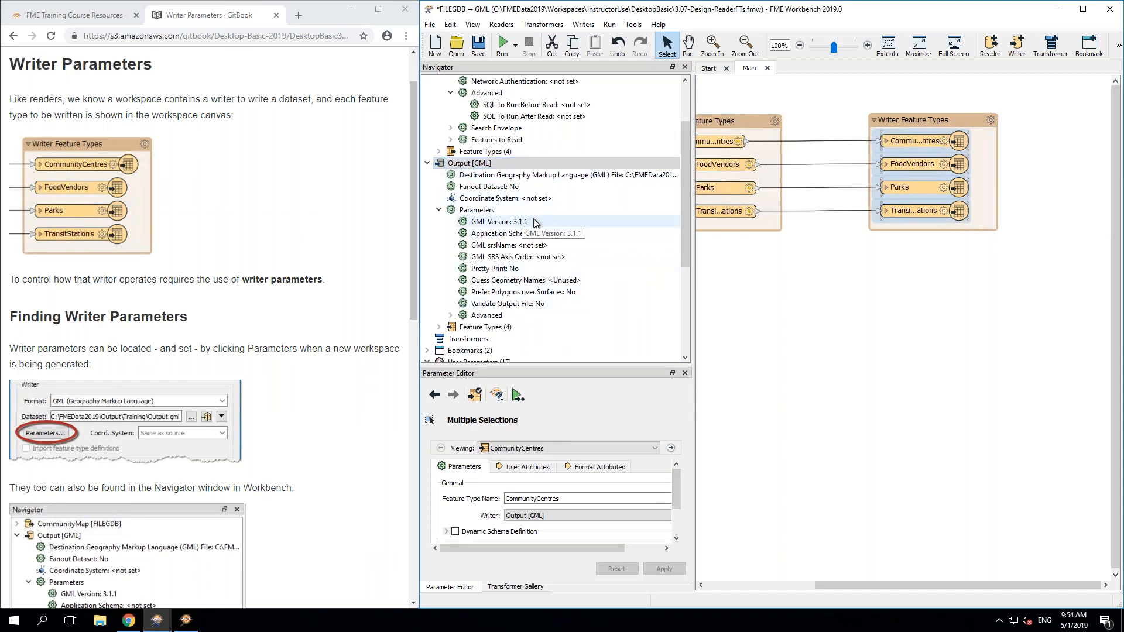
pyautogui.doubleClick(524, 222)
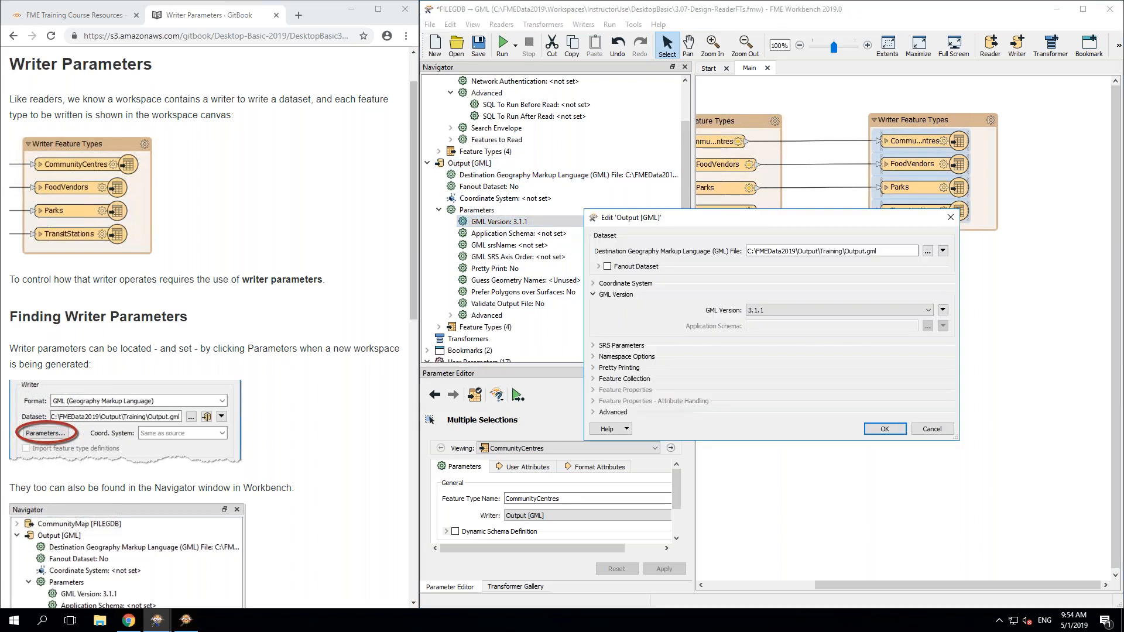
pyautogui.click(775, 310)
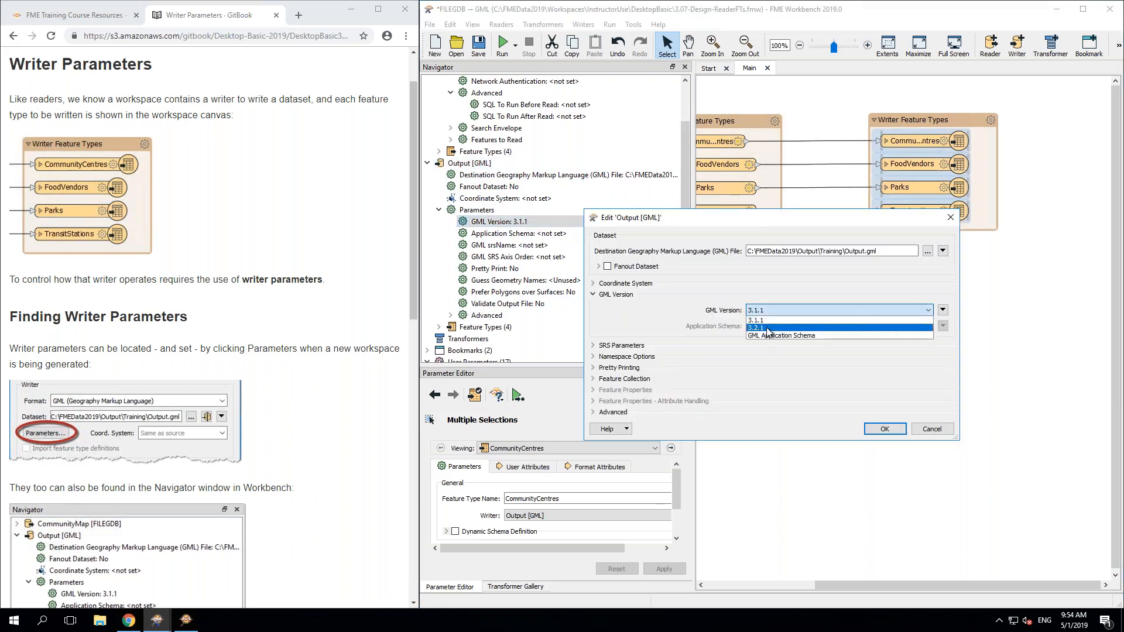
pyautogui.click(766, 327)
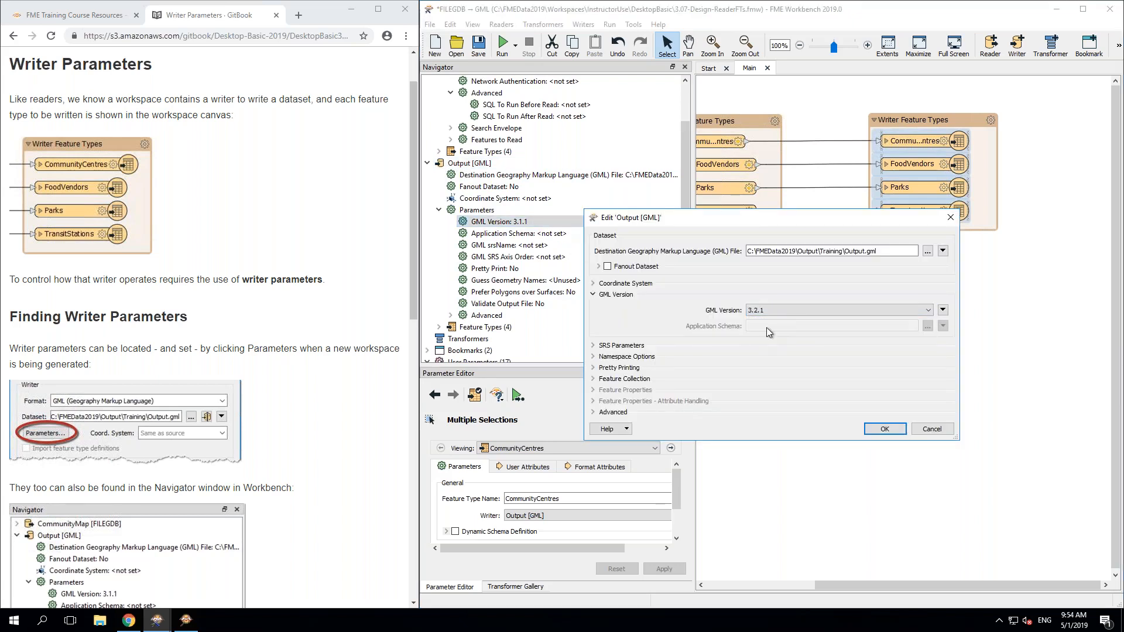
pyautogui.click(885, 430)
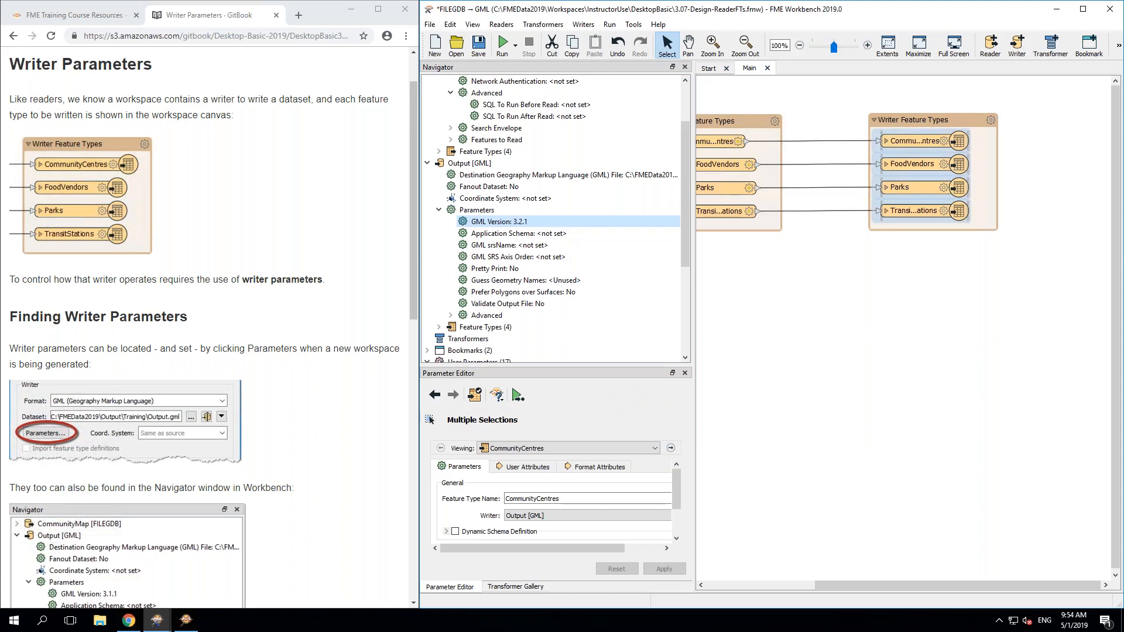
# Step: Inspect the CommunityCentres, FoodVendors and Parks writer feature types one after another, and clear the selection
pyautogui.click(915, 139)
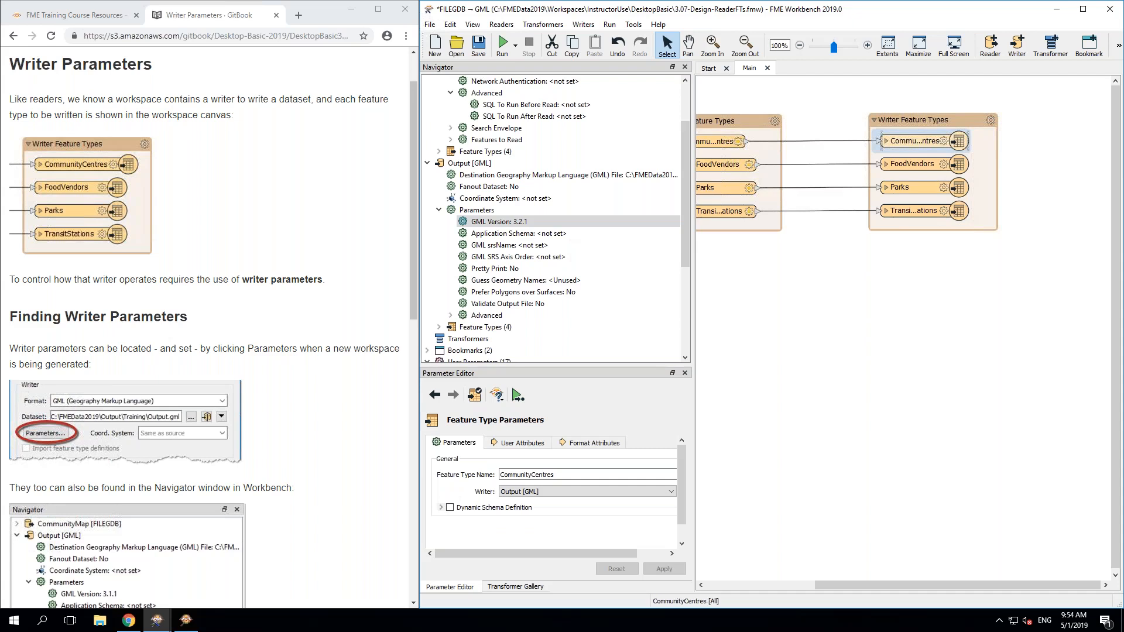
pyautogui.click(908, 163)
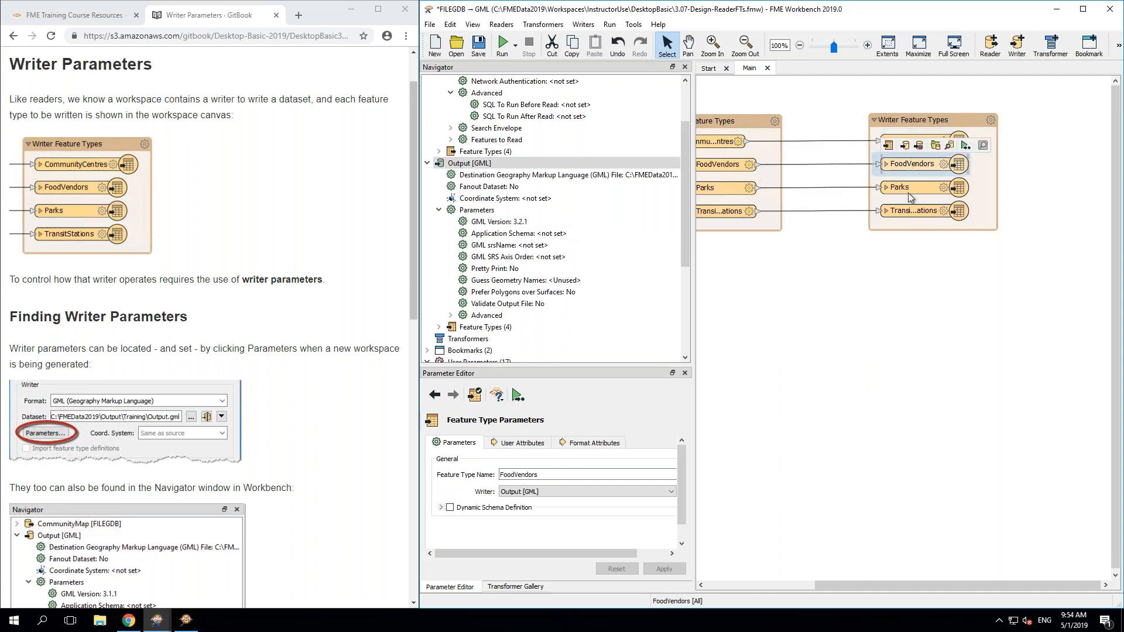
pyautogui.click(908, 191)
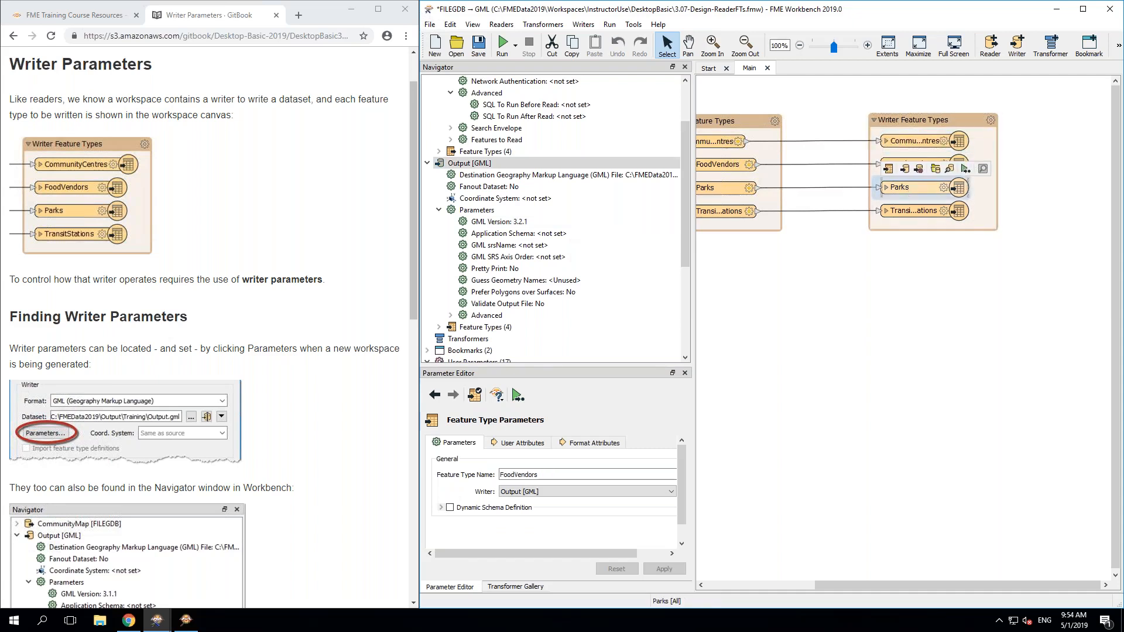
pyautogui.click(883, 319)
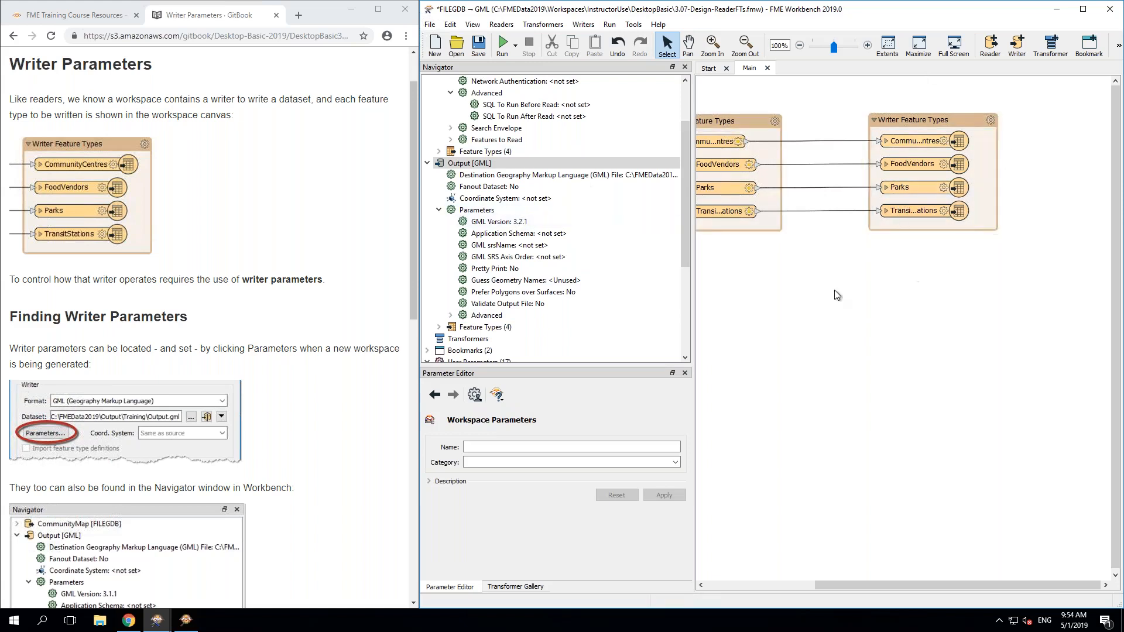
# Step: Read the manual's Setting Writer Parameters section
pyautogui.click(247, 353)
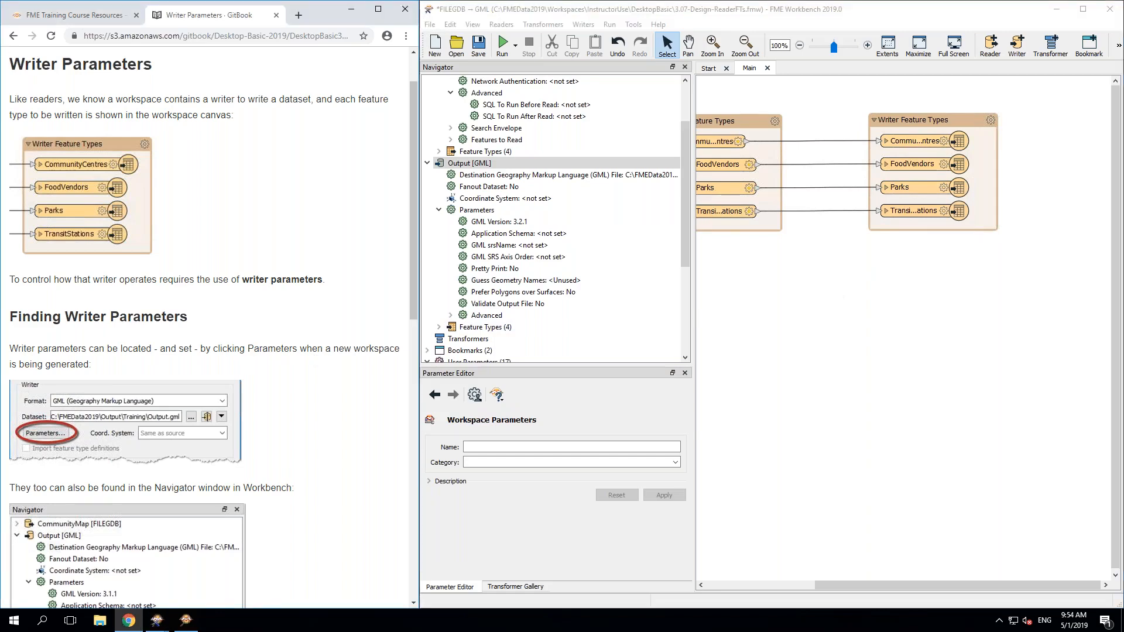
pyautogui.scroll(-7, 235, 276)
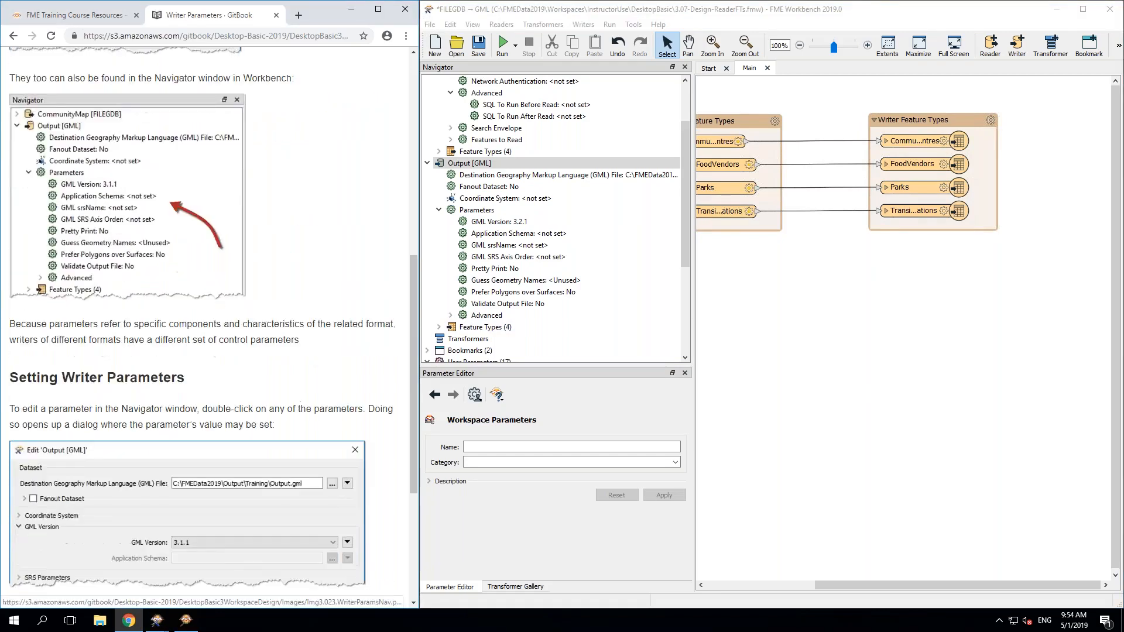
# Step: Finish the Writer Parameters page, advance the course guide to Exercise 2, and bring the Design-Ex1-Begin.fmw workspace to the front
pyautogui.scroll(-2, 265, 333)
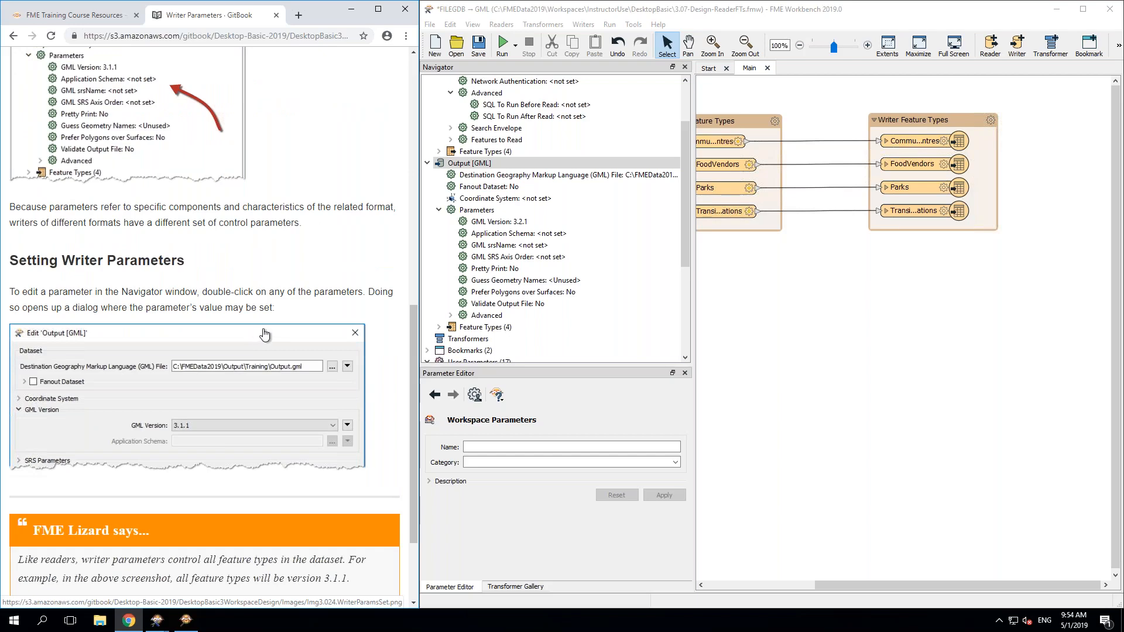
pyautogui.scroll(-2, 265, 333)
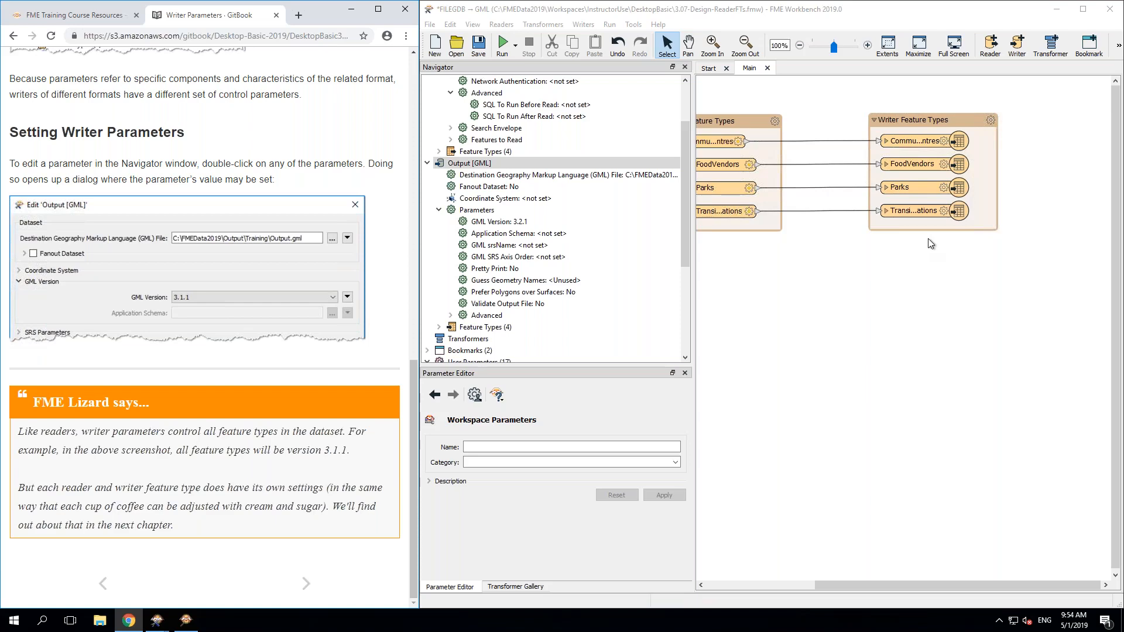
pyautogui.click(307, 584)
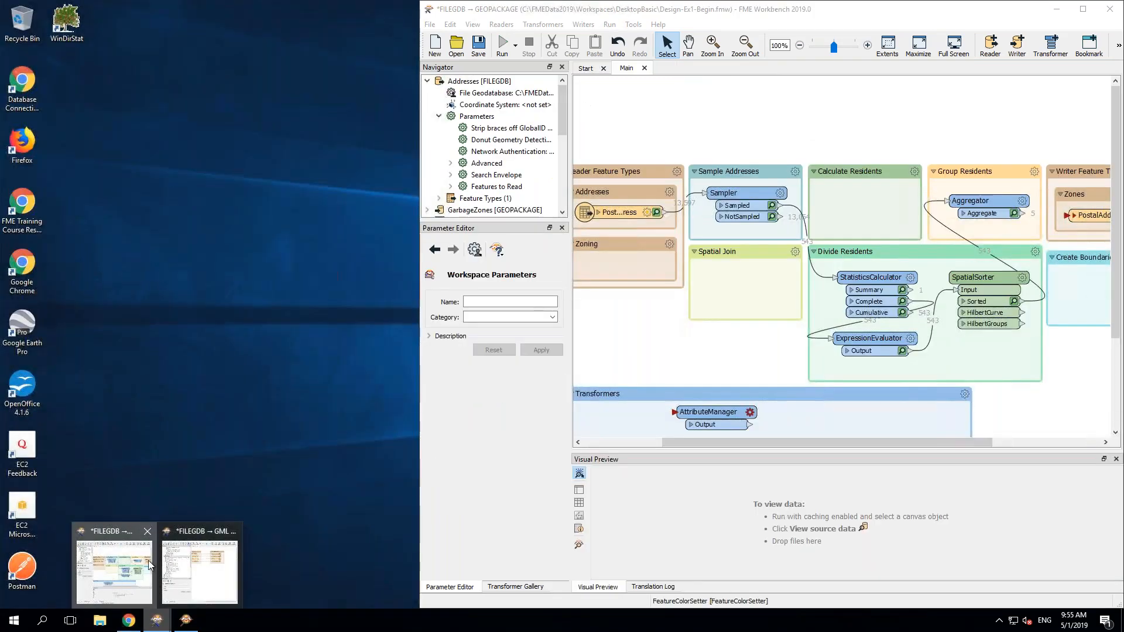
pyautogui.click(111, 578)
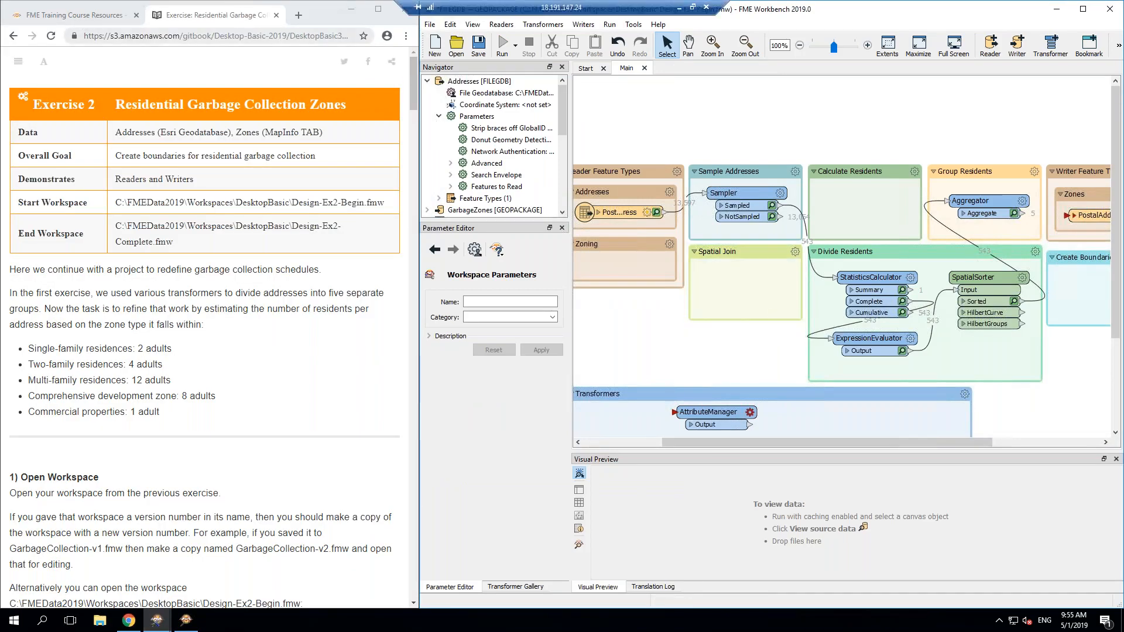
pyautogui.click(239, 36)
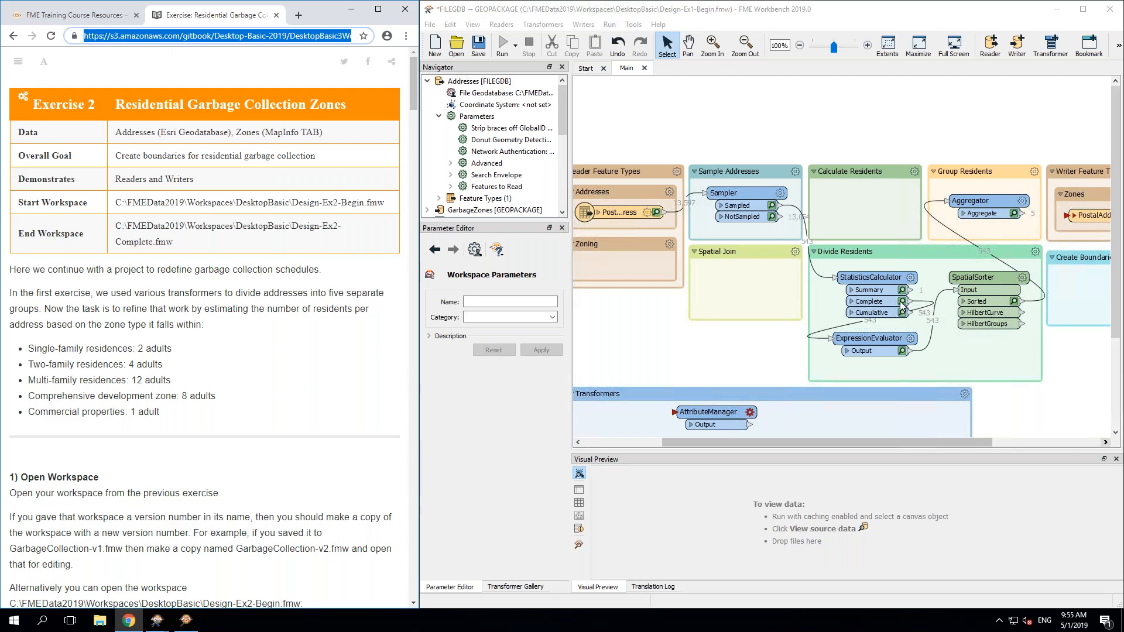
# Step: Inspect the SpatialSorter and Aggregator output, selecting individual address groups in the graphics preview
pyautogui.click(967, 280)
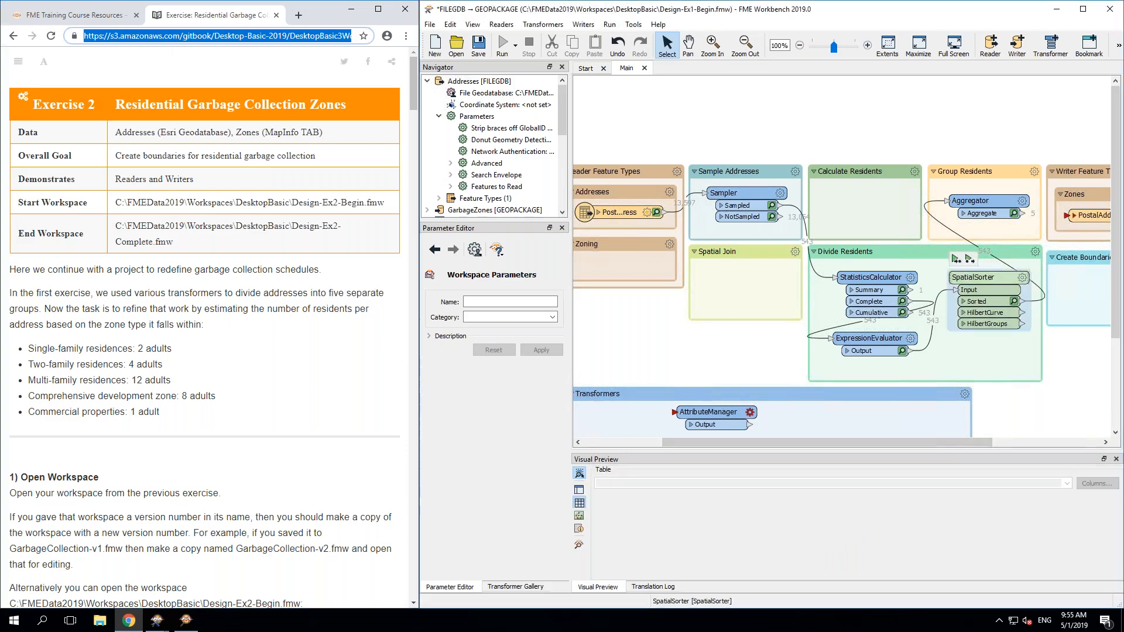
pyautogui.click(988, 200)
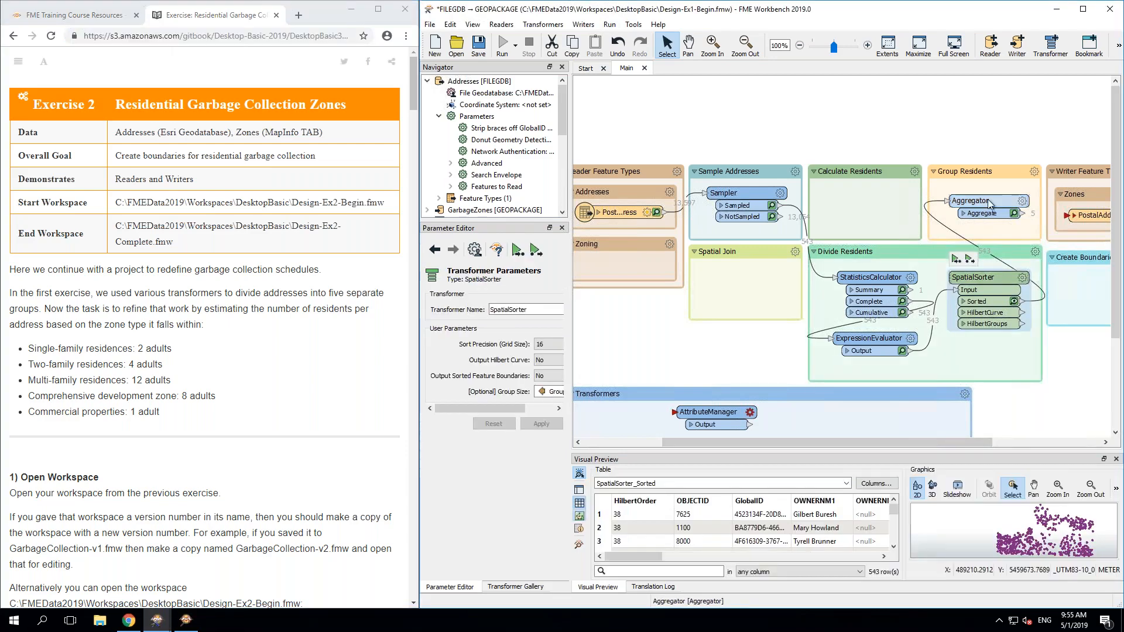
pyautogui.click(1011, 537)
pyautogui.click(1003, 552)
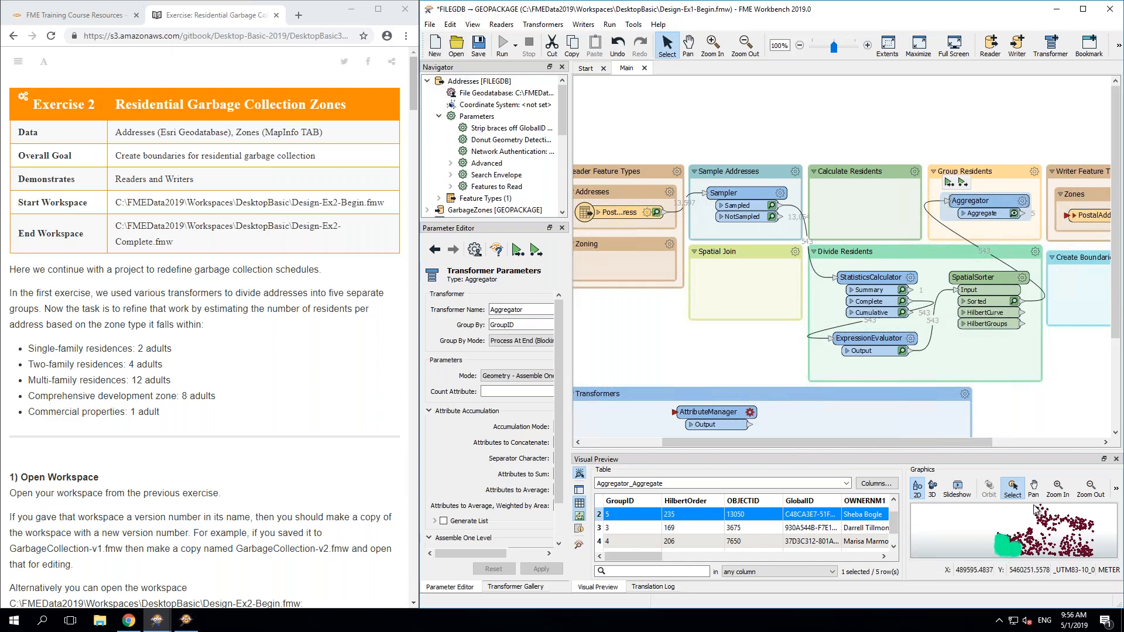
pyautogui.click(1051, 529)
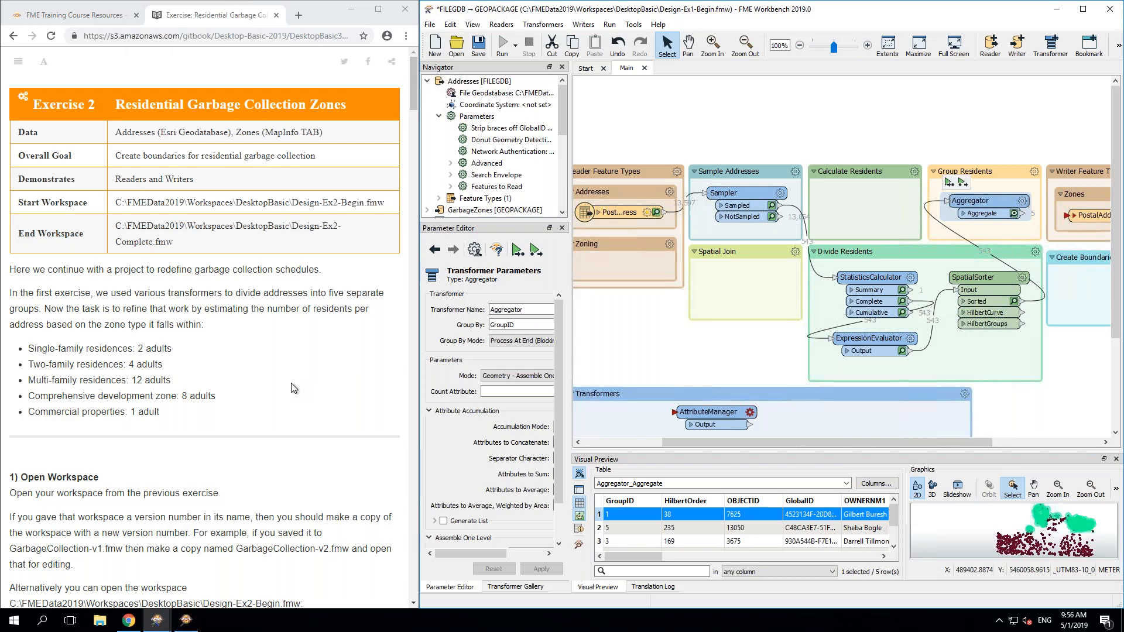
# Step: Read the Exercise 2 instructions through the Add Reader section and locate the empty Zoning bookmark in the workspace
pyautogui.click(291, 383)
pyautogui.scroll(-2, 290, 383)
pyautogui.scroll(-4, 291, 383)
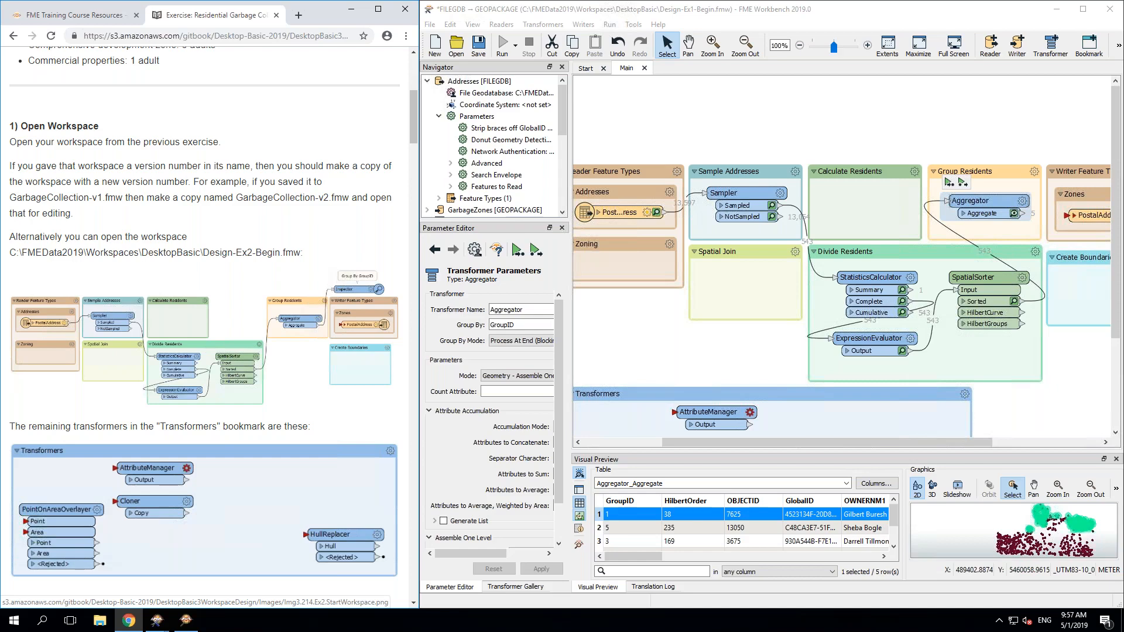
pyautogui.scroll(-3, 205, 352)
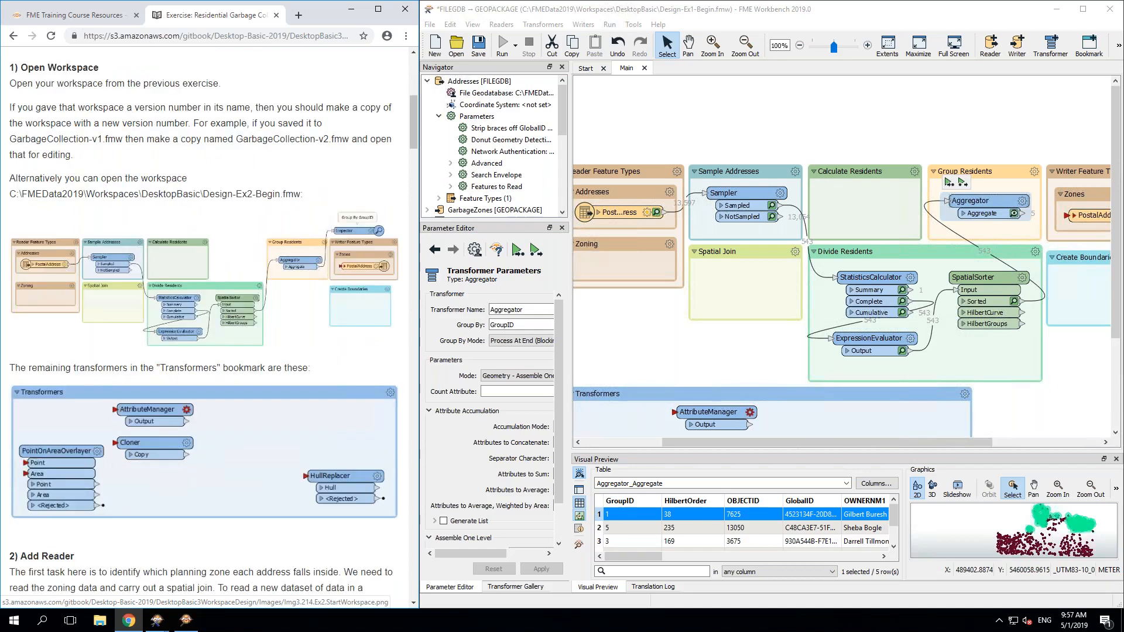
pyautogui.scroll(-5, 214, 322)
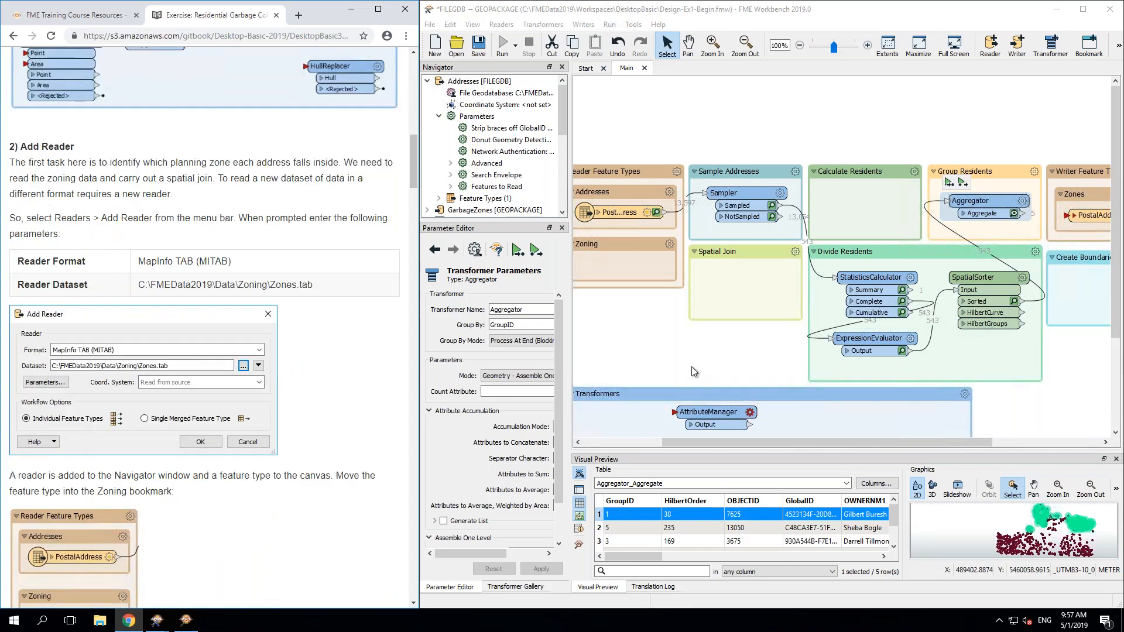
pyautogui.moveTo(694, 372); pyautogui.dragTo(725, 366)
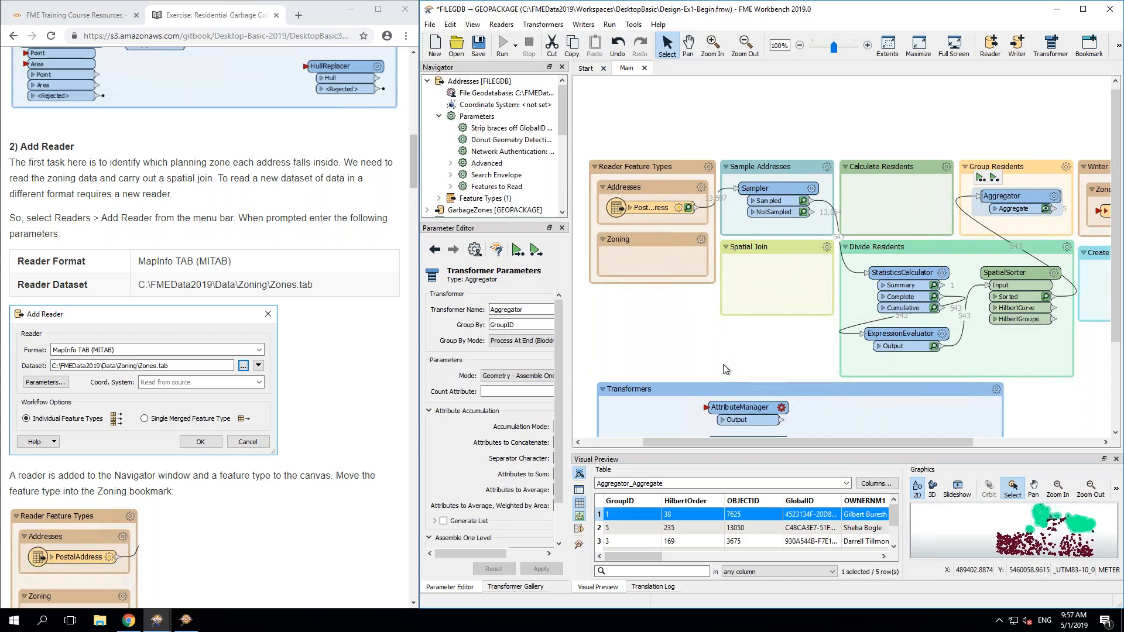
pyautogui.click(655, 239)
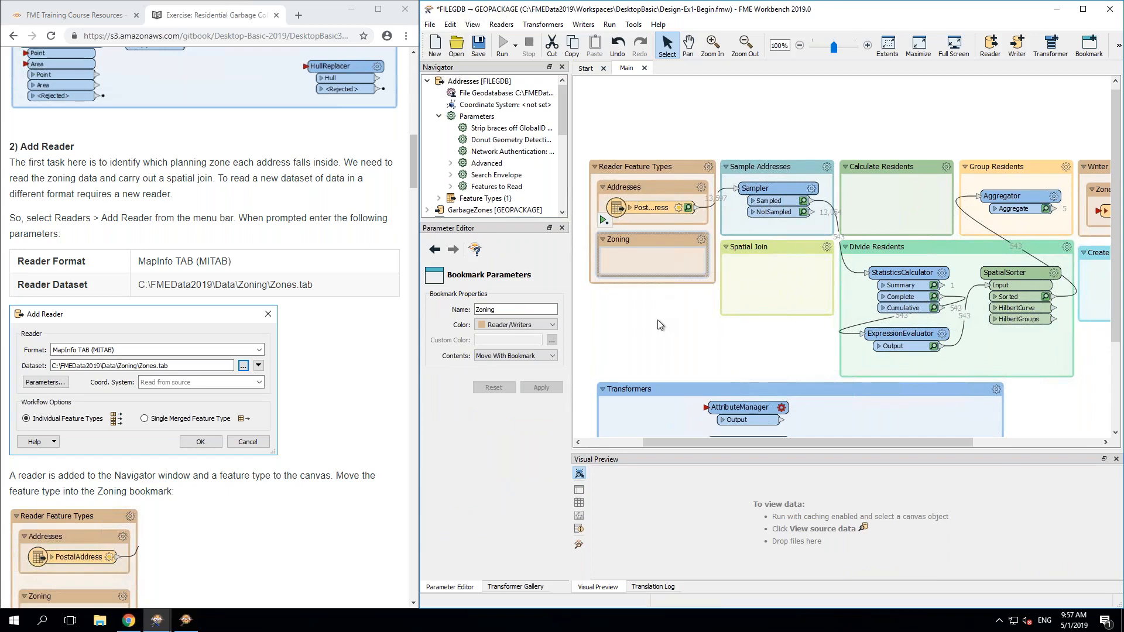
# Step: Add a MapInfo TAB (MITAB) reader for C:\FMEData2019\Data\Zoning\Zones.tab, using individual feature types
pyautogui.click(495, 27)
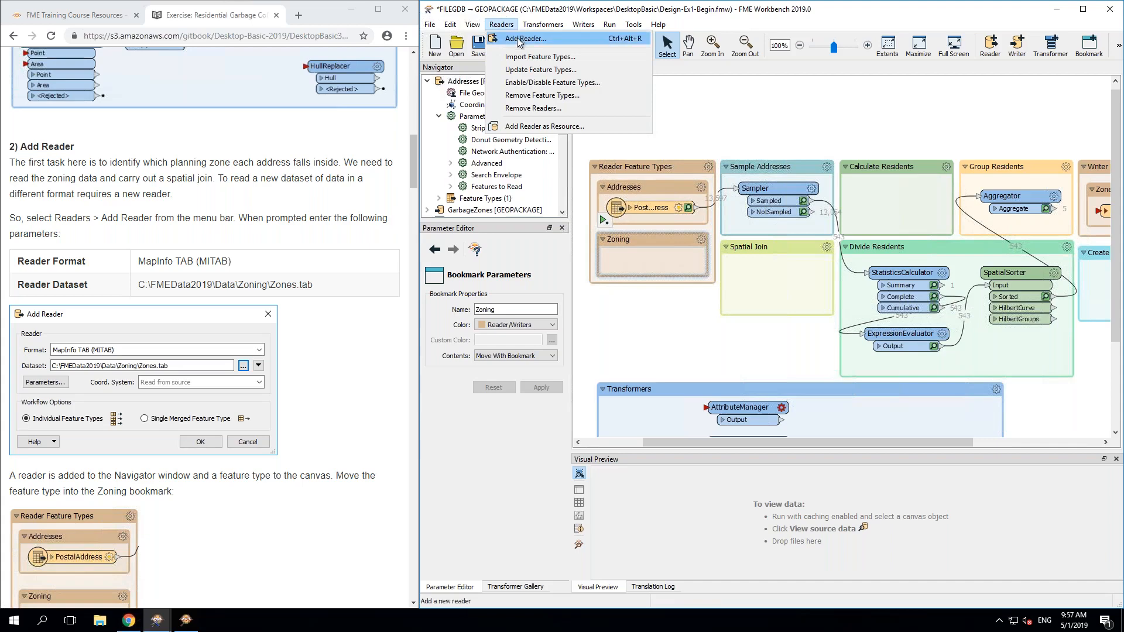
pyautogui.click(518, 37)
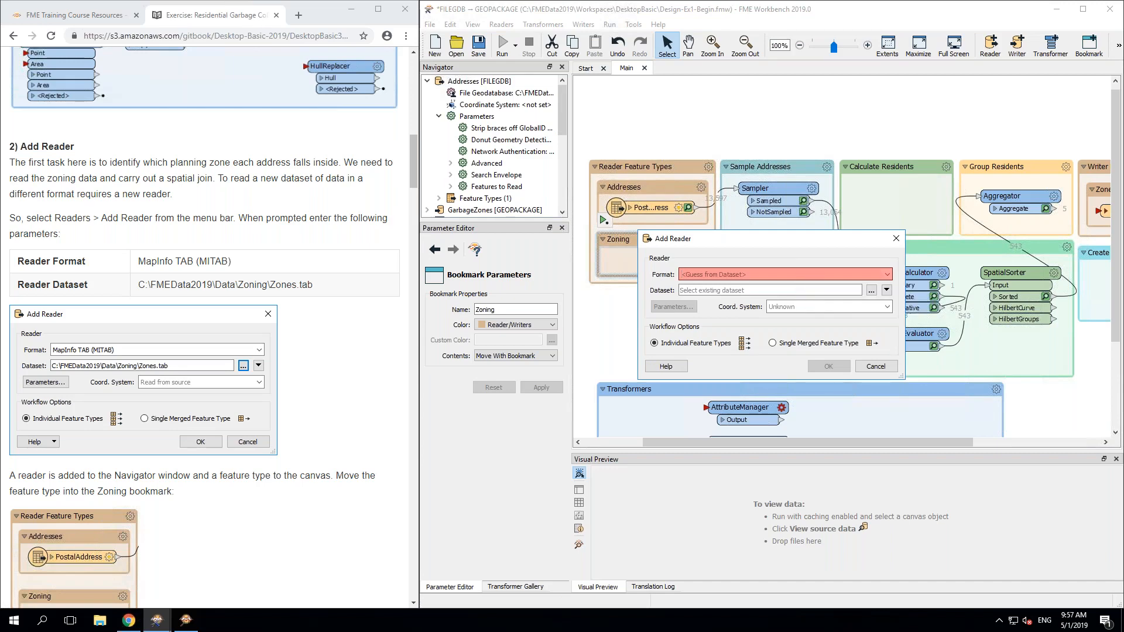
pyautogui.write('mitab')
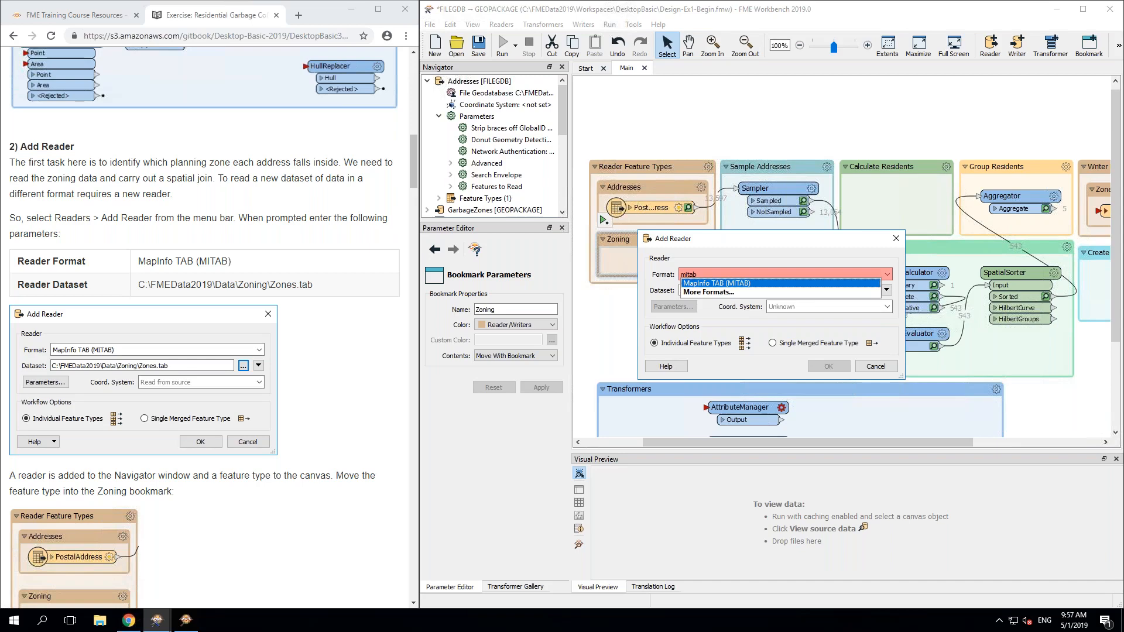
pyautogui.press('Return')
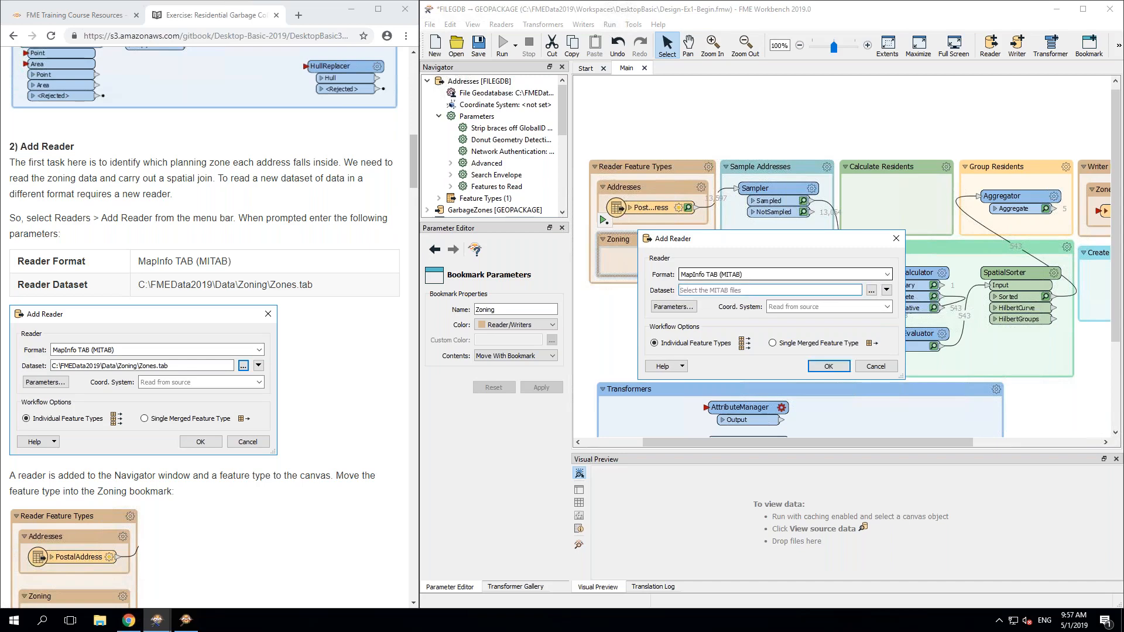
pyautogui.click(871, 291)
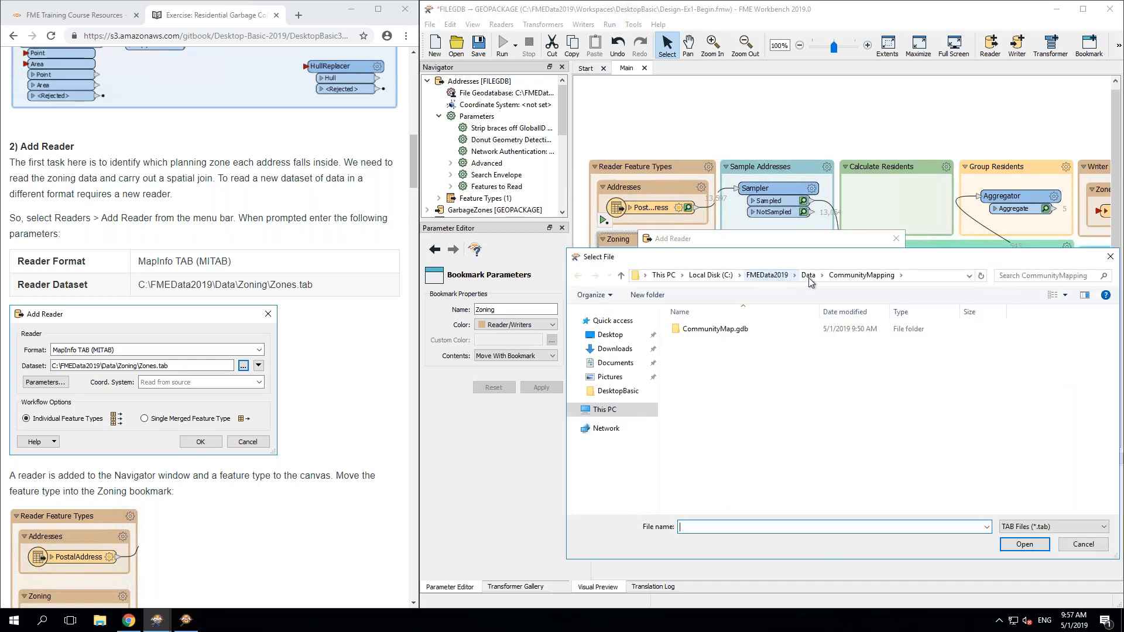
pyautogui.click(809, 277)
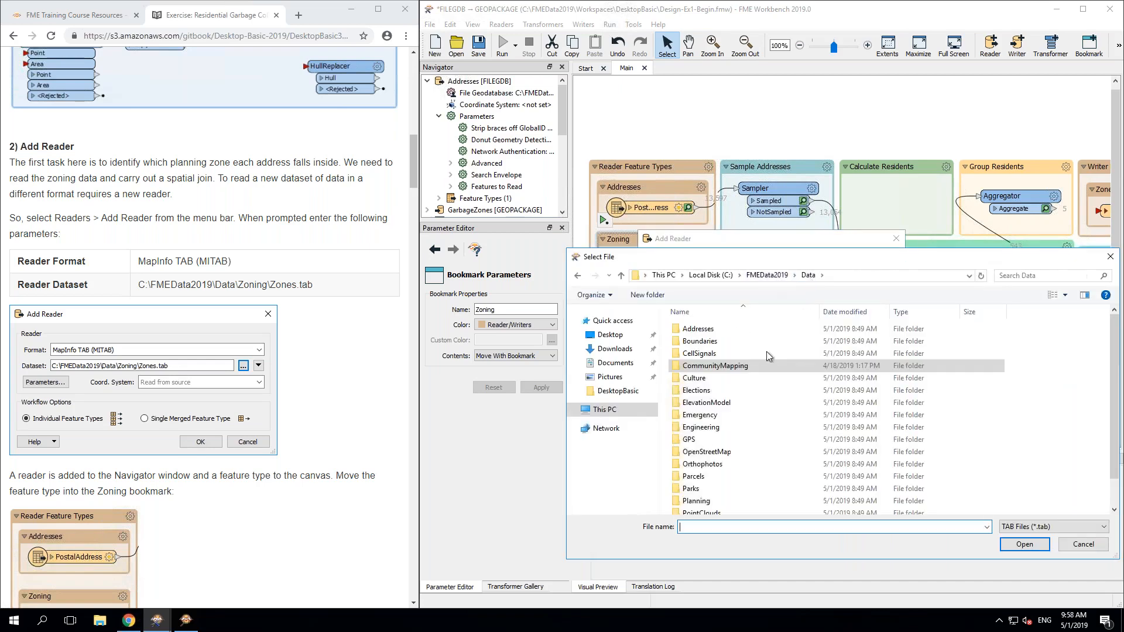
pyautogui.scroll(-2, 704, 436)
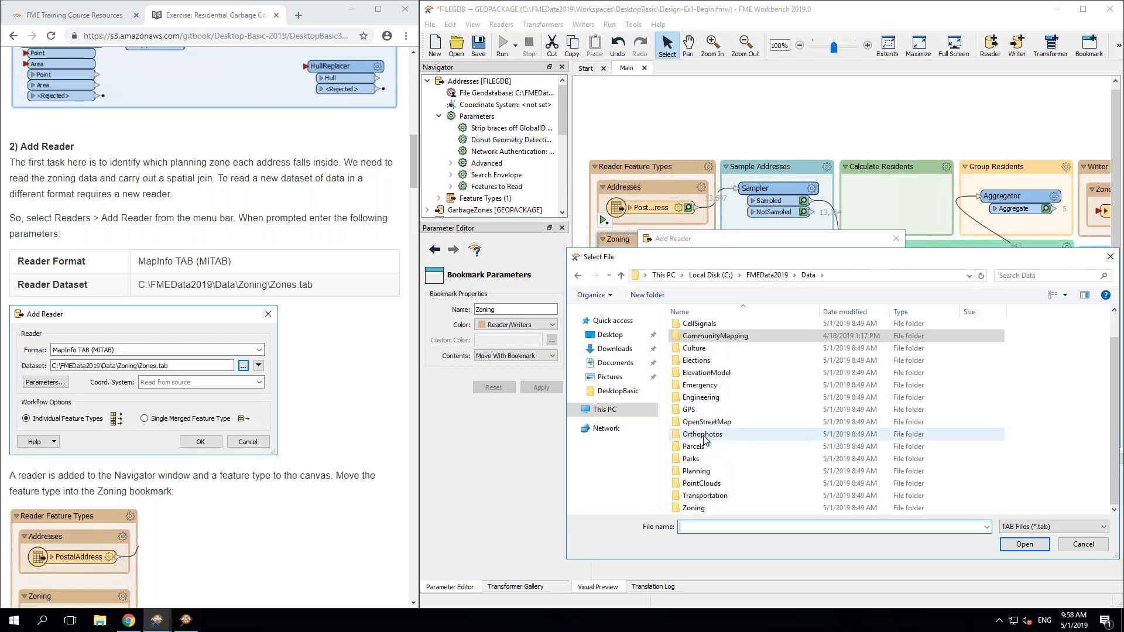
pyautogui.doubleClick(691, 510)
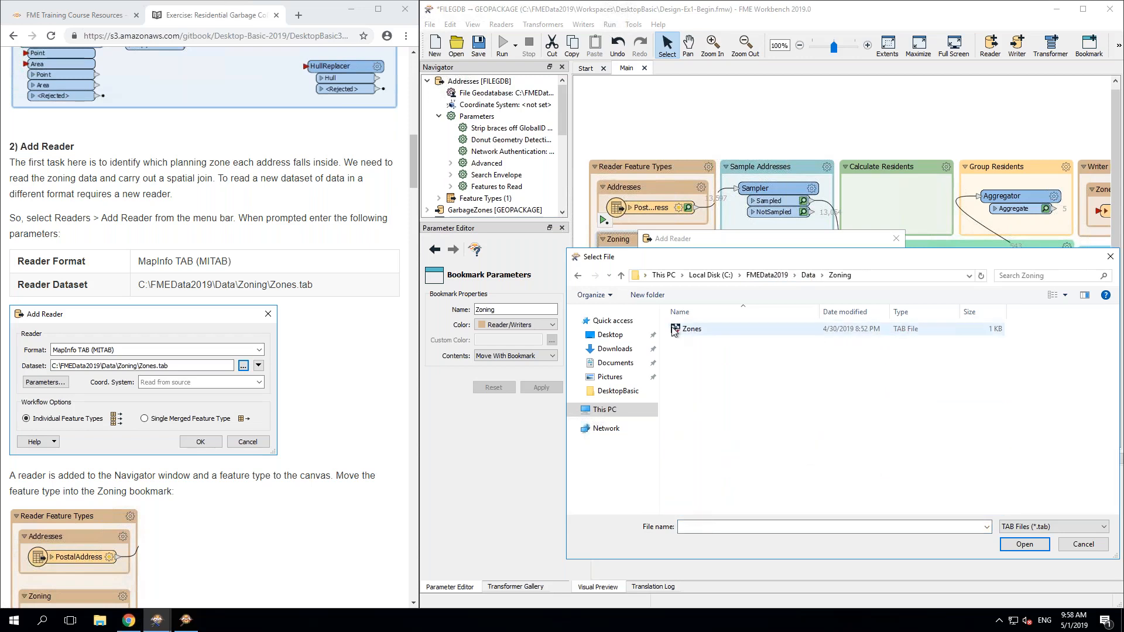
pyautogui.doubleClick(698, 328)
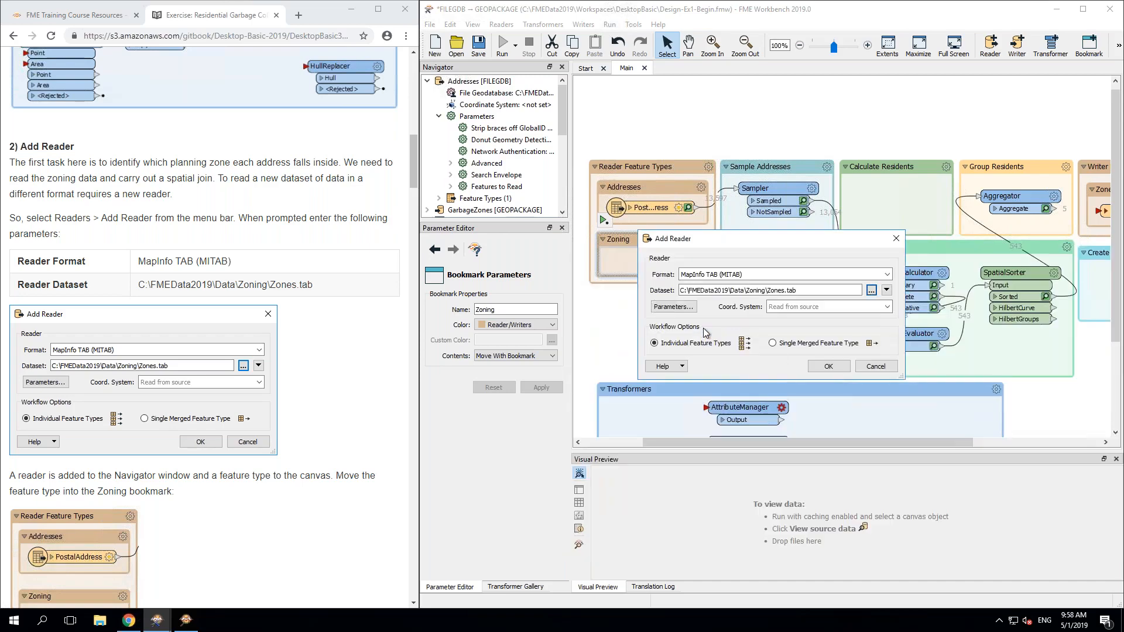
pyautogui.click(817, 369)
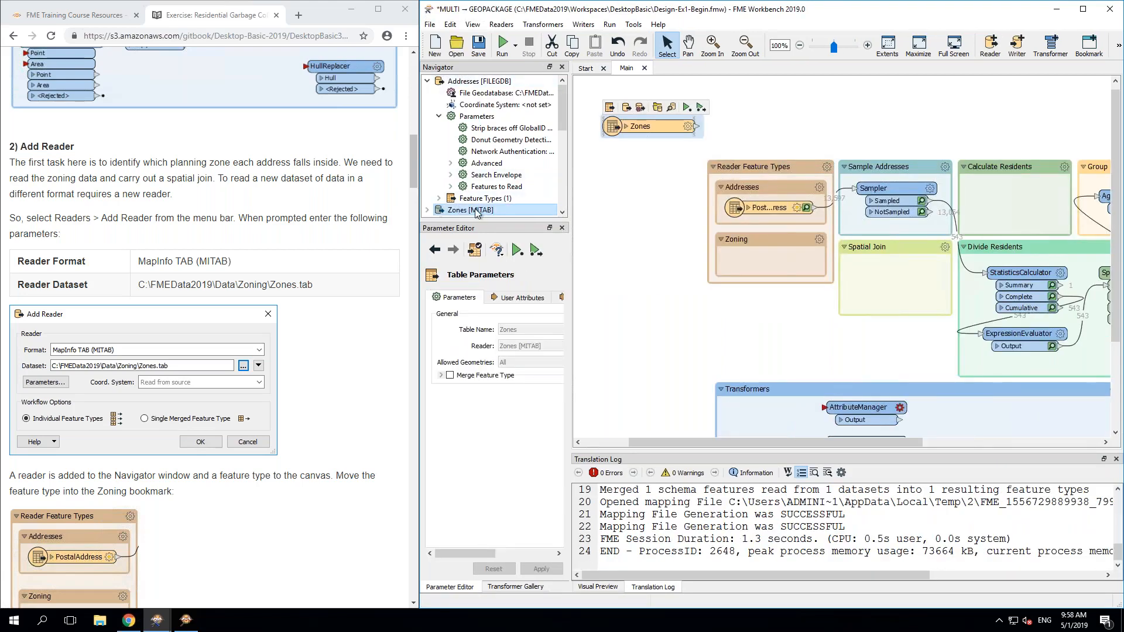
# Step: Collapse the Addresses reader's settings and locate the feature types of the Addresses and Zones readers on the canvas
pyautogui.click(428, 83)
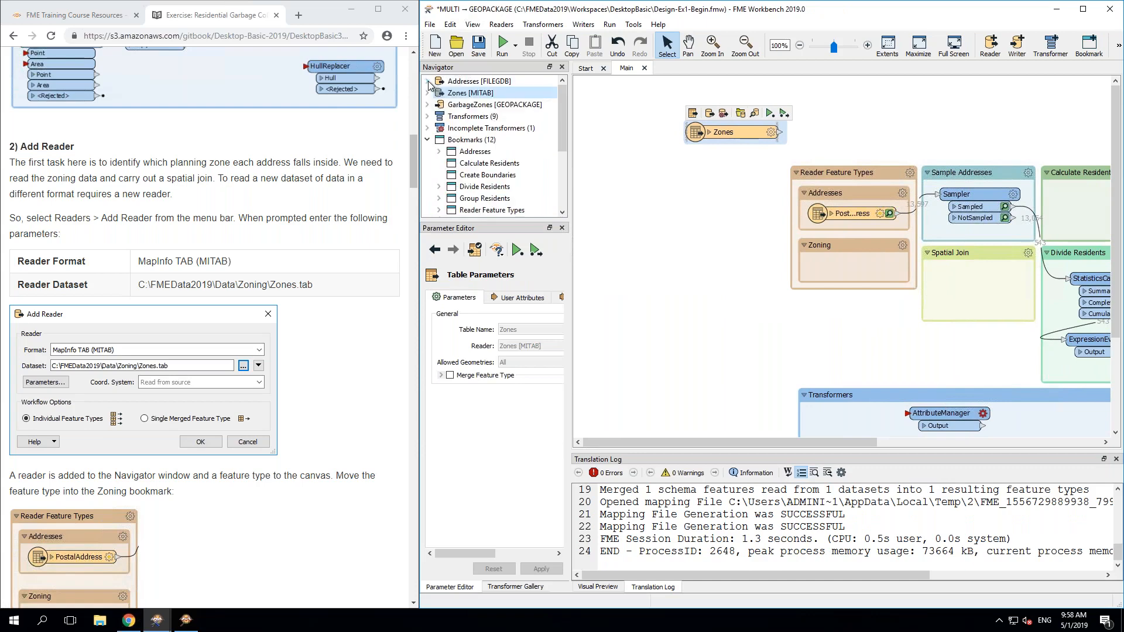
pyautogui.click(497, 84)
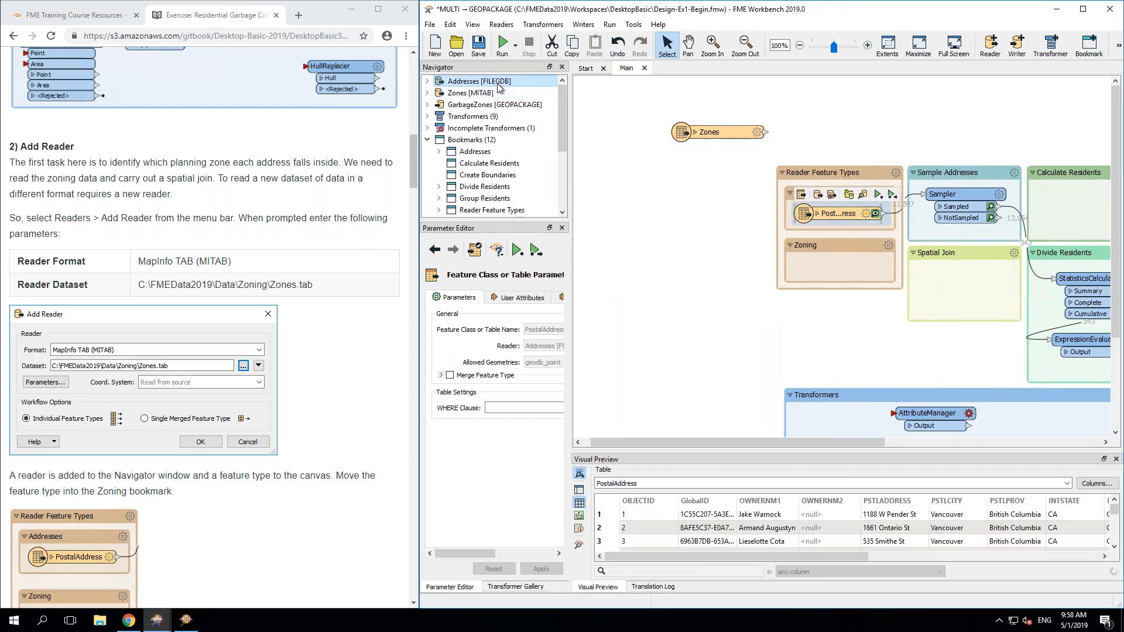
pyautogui.click(466, 95)
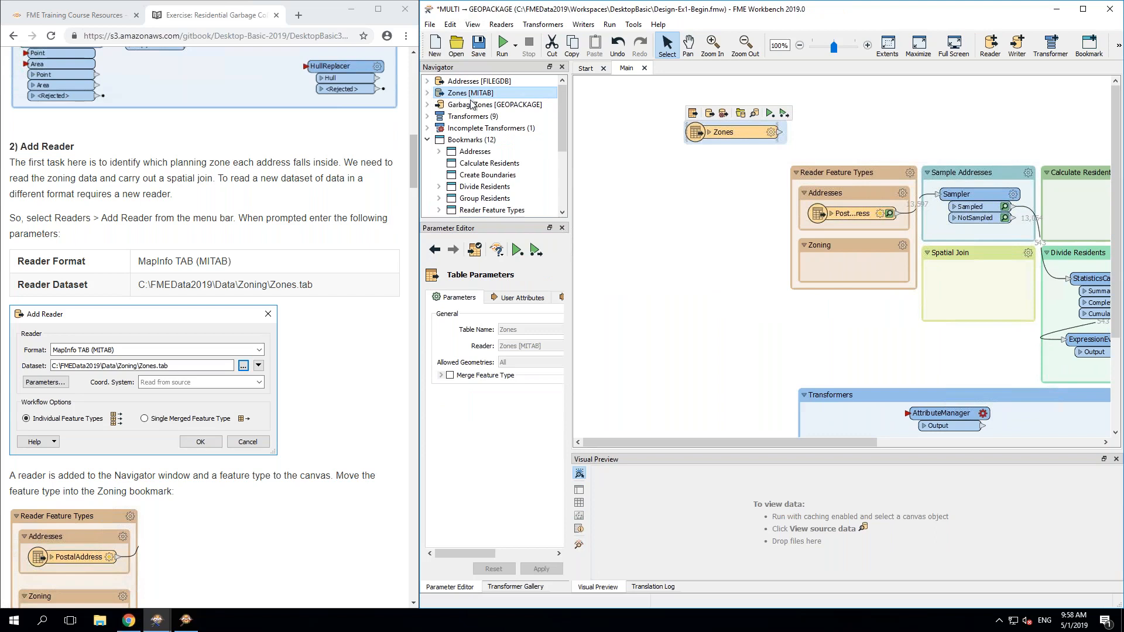
# Step: Move the Zones feature type into the Zoning bookmark within Reader Feature Types
pyautogui.click(732, 133)
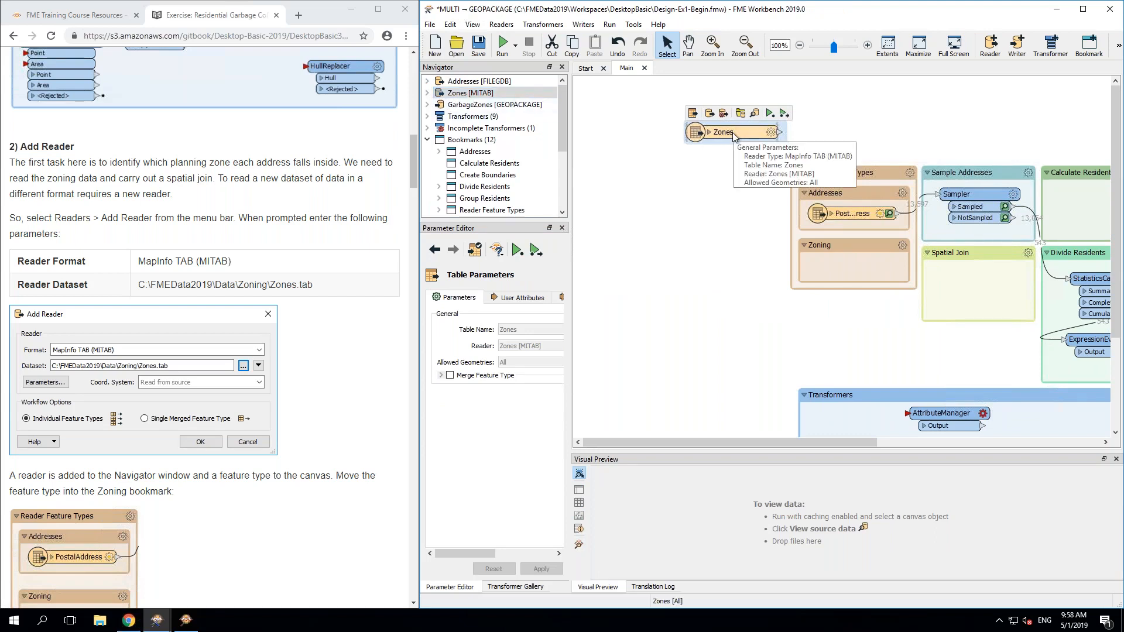
pyautogui.moveTo(733, 136); pyautogui.dragTo(850, 269)
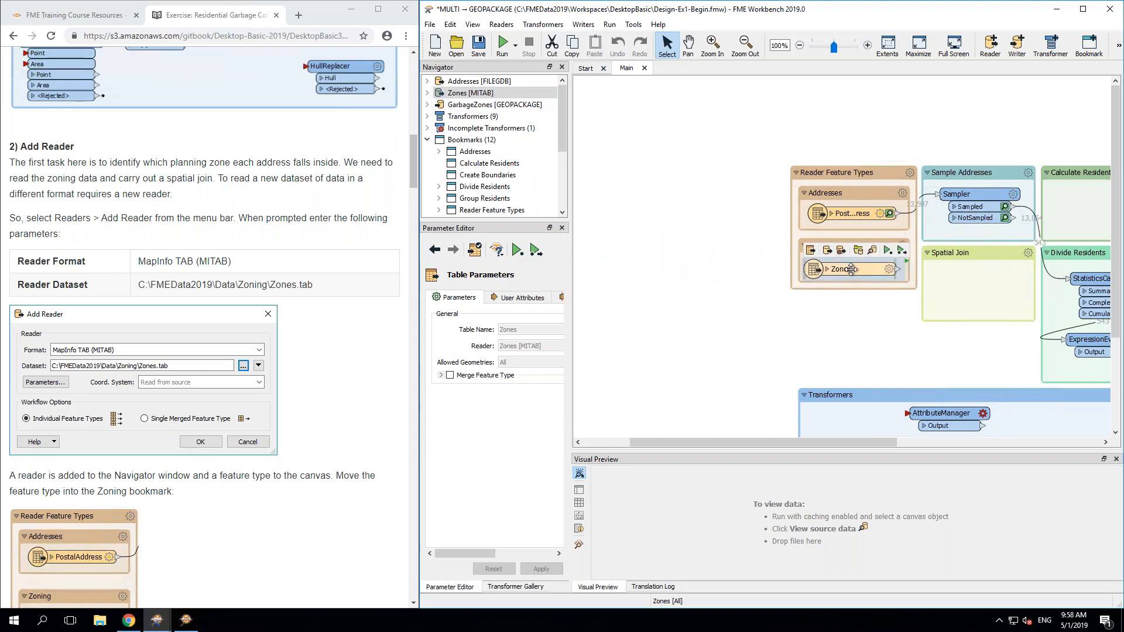
pyautogui.click(711, 272)
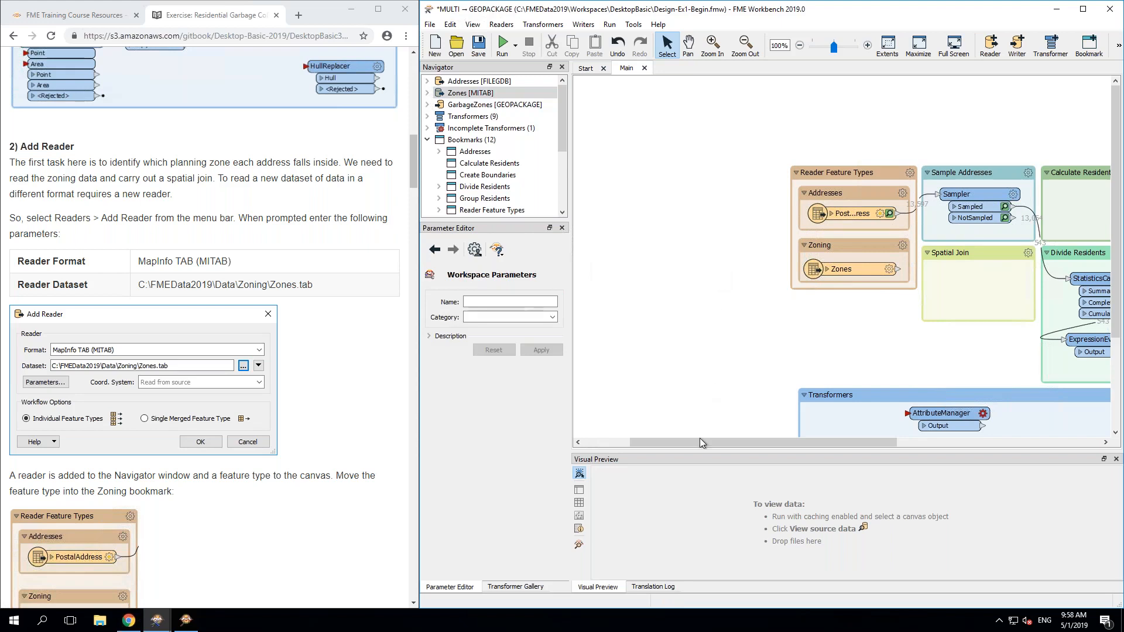
pyautogui.moveTo(703, 444); pyautogui.dragTo(781, 444)
# Step: Run only the Zones feature type to preview its data, and advance the exercise instructions to the Create Spatial Join section
pyautogui.click(367, 484)
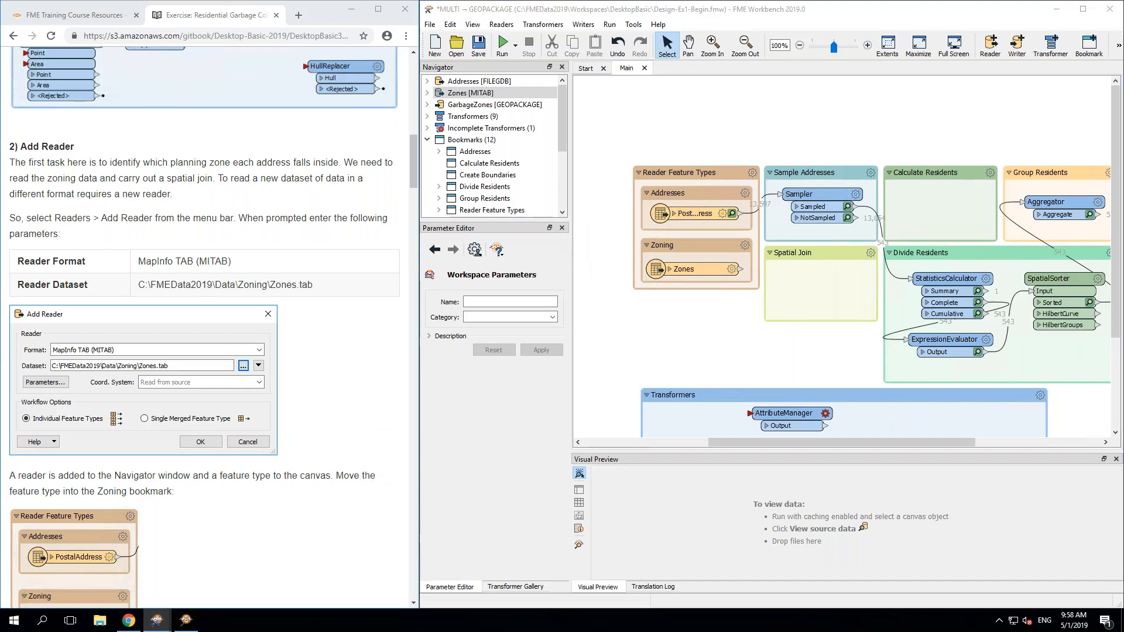
pyautogui.scroll(-3, 367, 483)
pyautogui.scroll(-1, 210, 327)
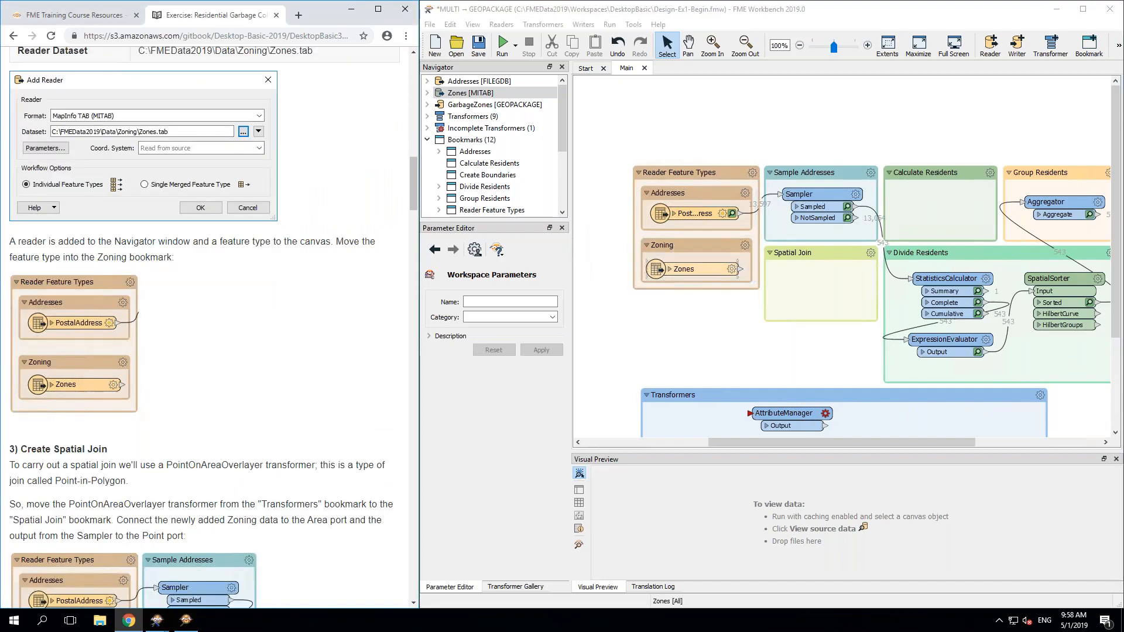
pyautogui.click(729, 268)
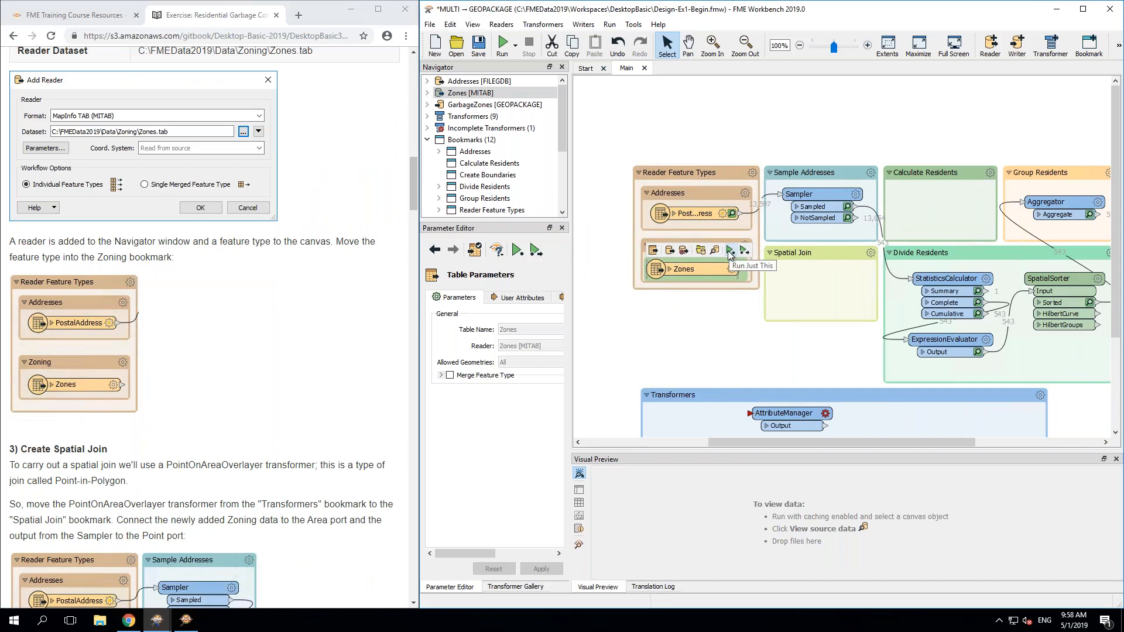
pyautogui.click(730, 252)
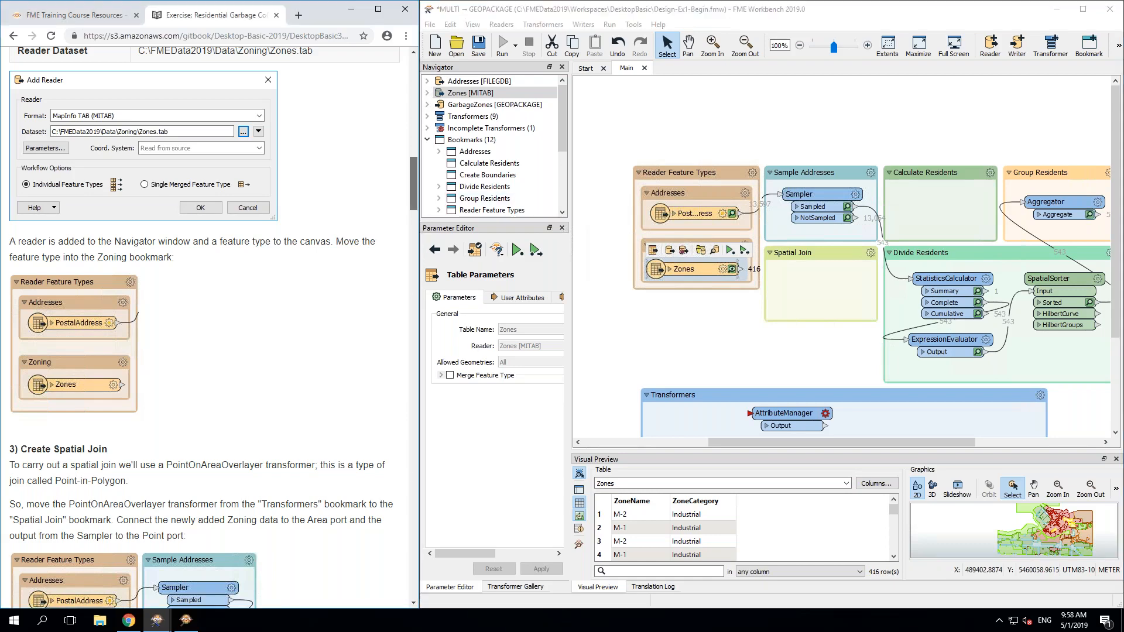
pyautogui.scroll(-6, 413, 212)
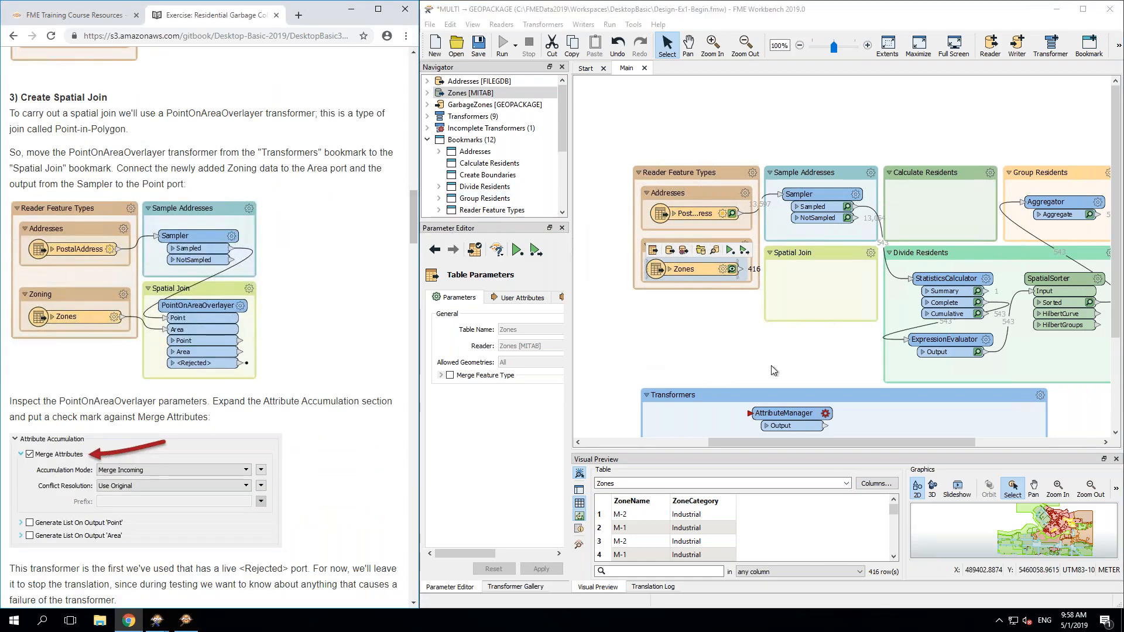
# Step: Move the PointOnAreaOverlayer from the Transformers bookmark into the Spatial Join bookmark and enlarge that bookmark to enclose it
pyautogui.click(779, 395)
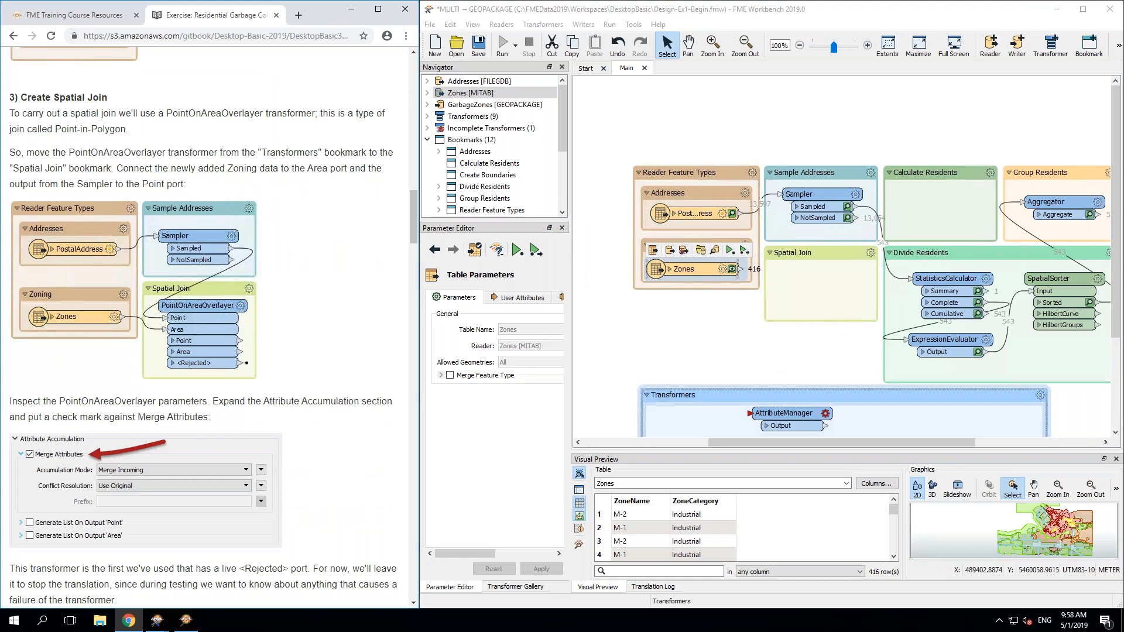
pyautogui.click(779, 396)
pyautogui.scroll(-1, 779, 366)
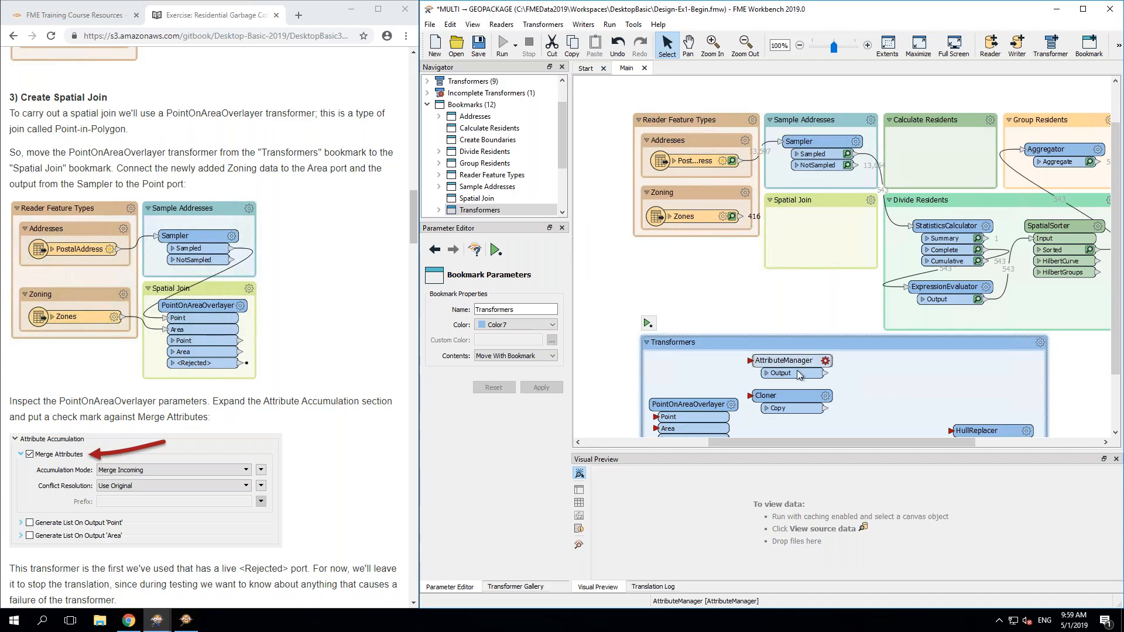
pyautogui.click(698, 405)
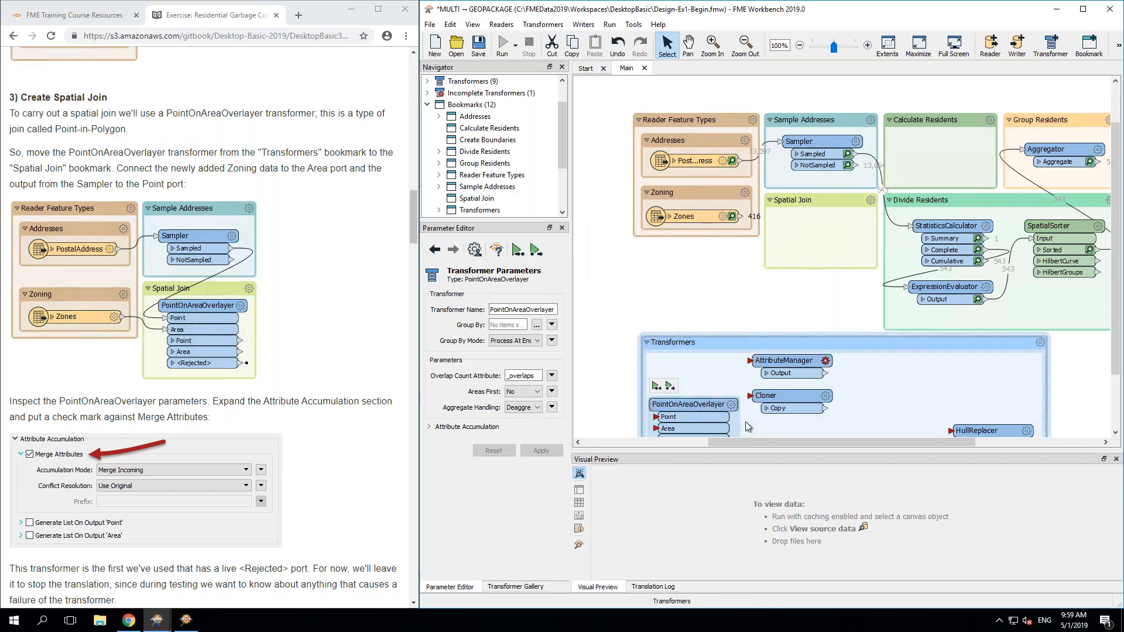
pyautogui.click(686, 405)
pyautogui.moveTo(686, 405); pyautogui.dragTo(815, 225)
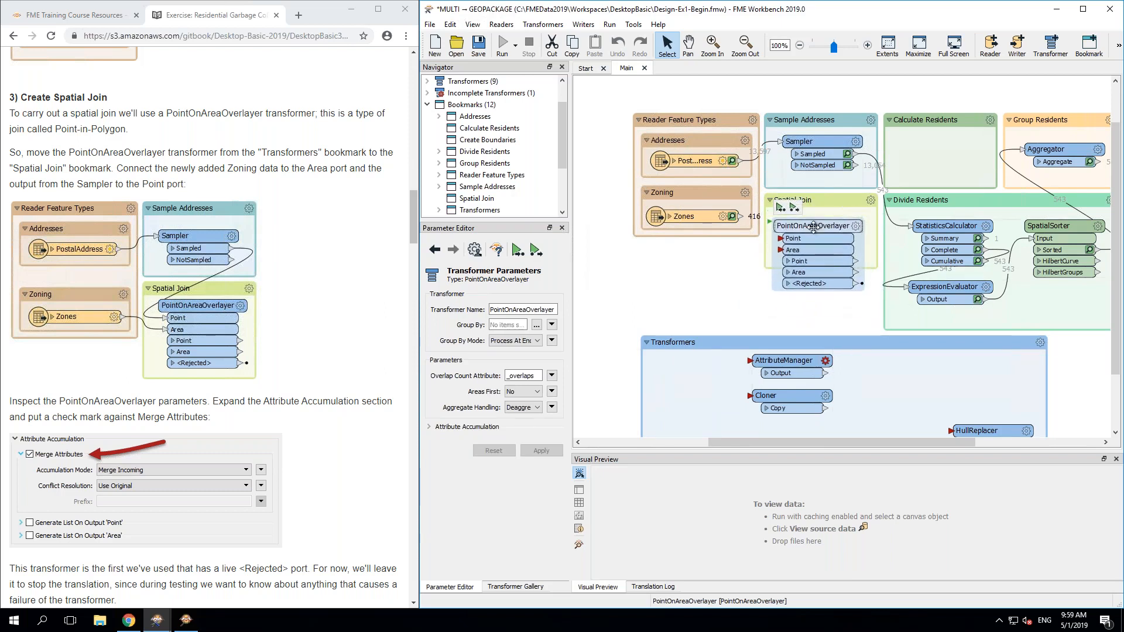
pyautogui.moveTo(869, 269); pyautogui.dragTo(870, 307)
pyautogui.click(827, 319)
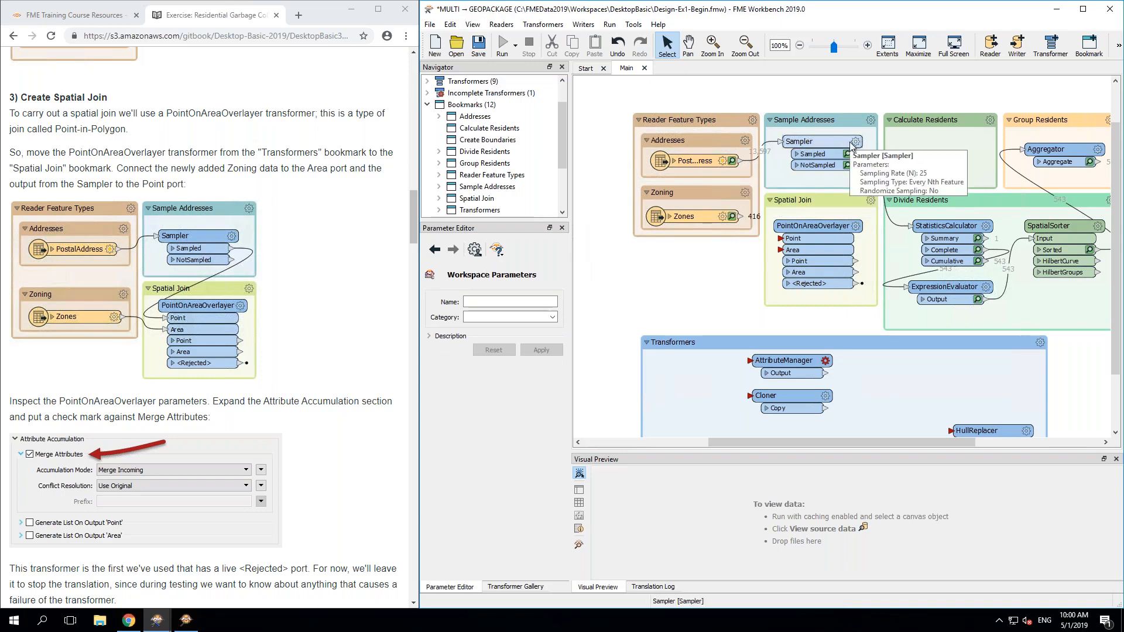
# Step: Reroute the Sampler's Sampled connection from the StatisticsCalculator to the PointOnAreaOverlayer's Point port, and connect Zones to its Area port
pyautogui.moveTo(863, 154); pyautogui.dragTo(895, 227)
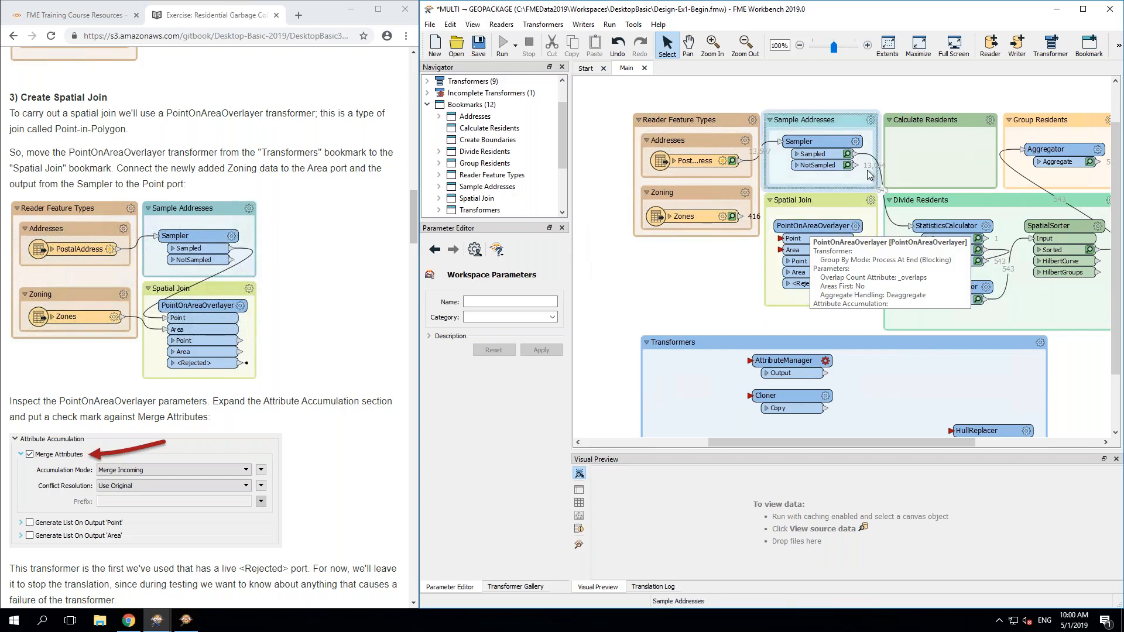
pyautogui.click(892, 225)
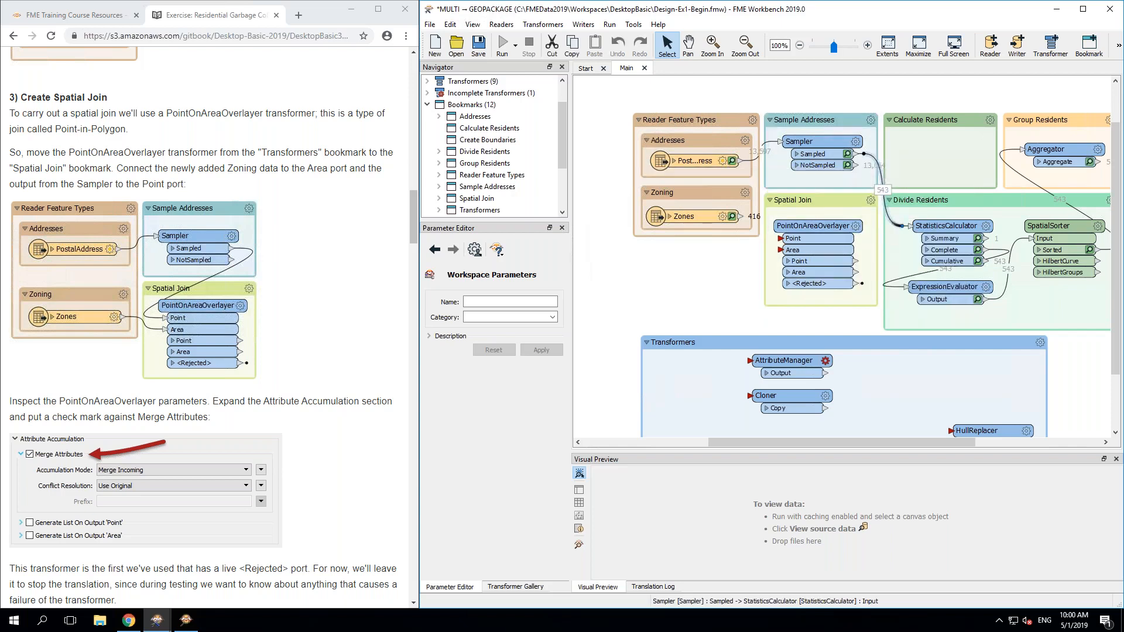
pyautogui.moveTo(899, 225); pyautogui.dragTo(781, 236)
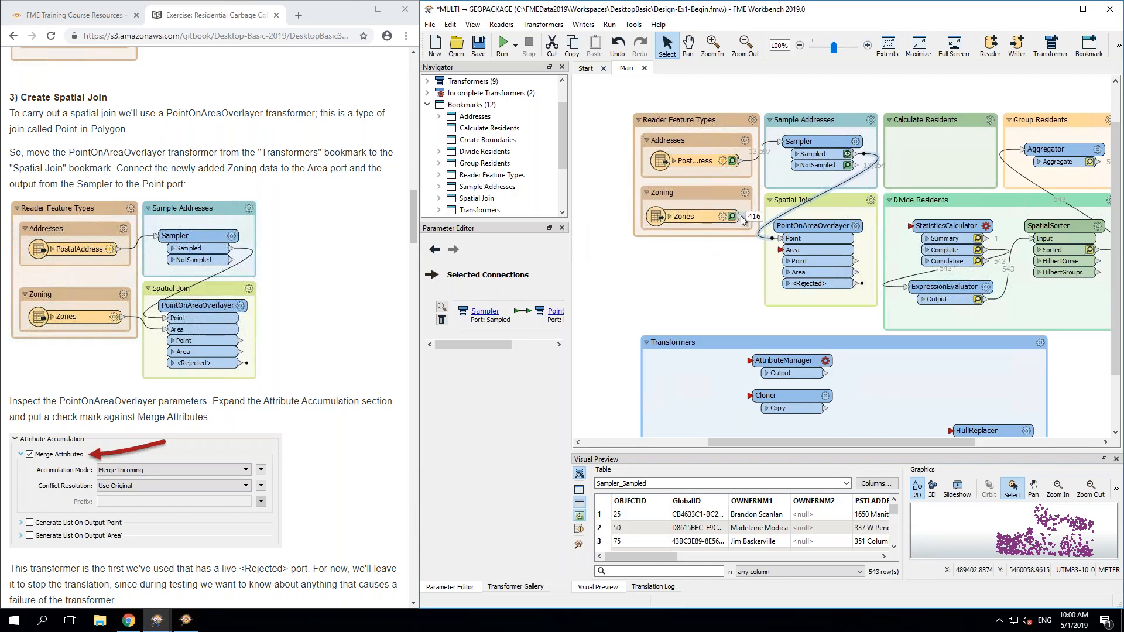
pyautogui.moveTo(741, 217); pyautogui.dragTo(779, 250)
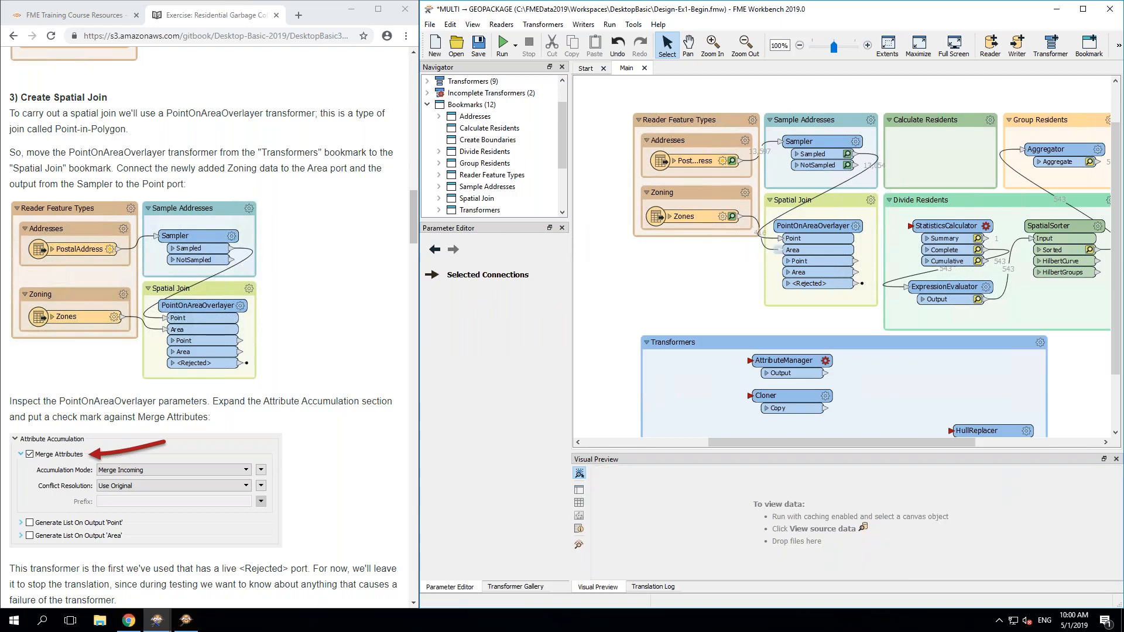
# Step: Preview the Zones data and inspect individual zone polygons with their zone names and categories
pyautogui.click(698, 220)
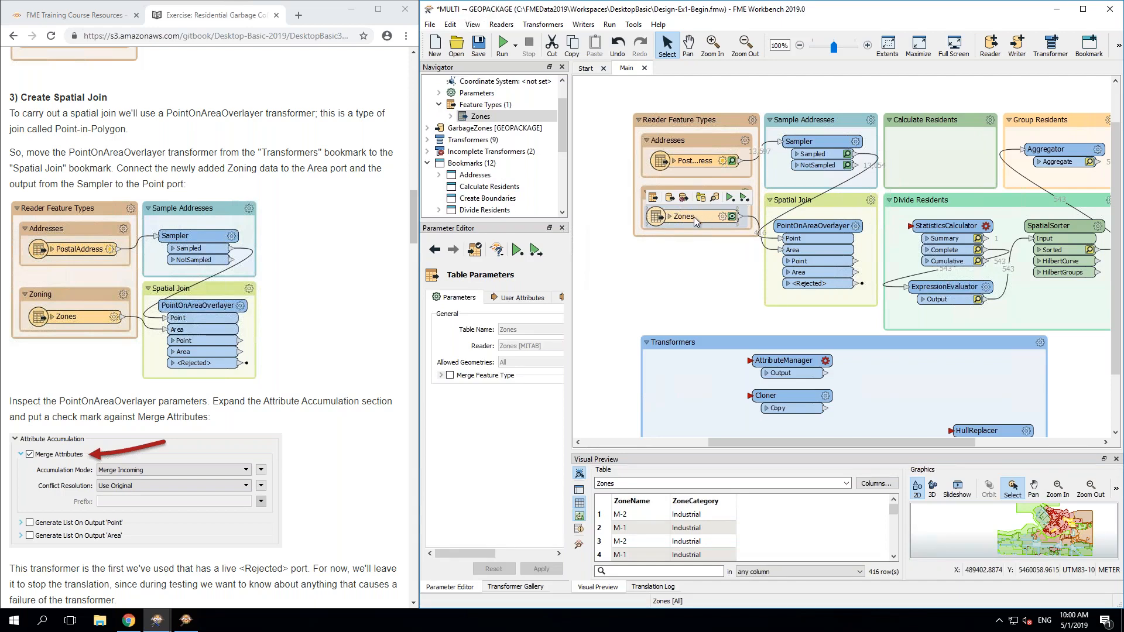
pyautogui.click(1055, 535)
pyautogui.scroll(5, 1054, 535)
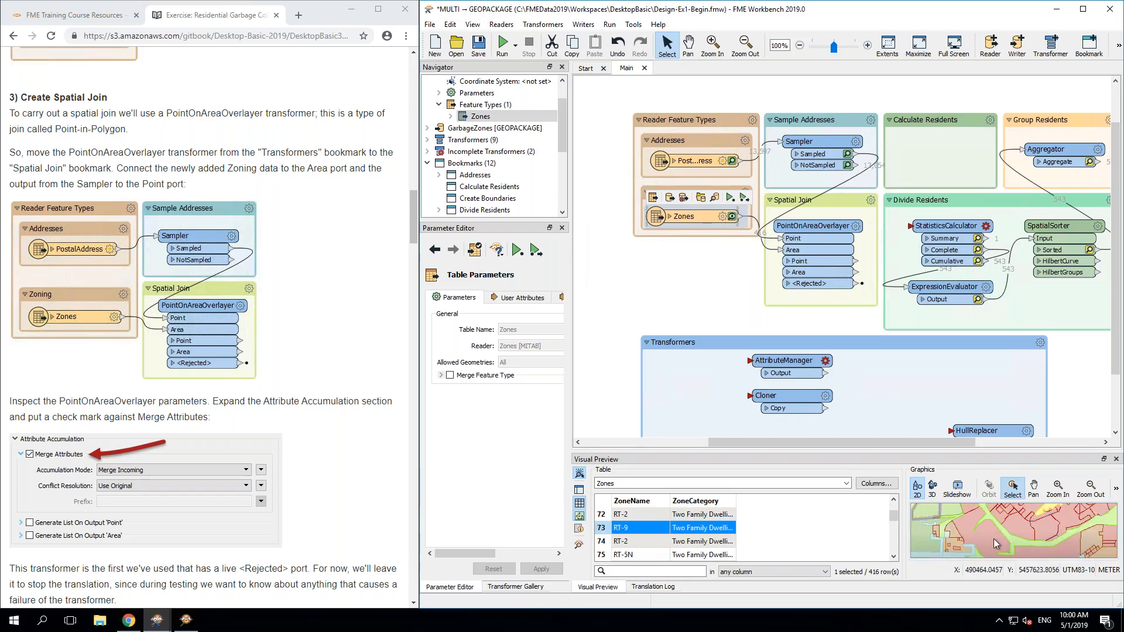
pyautogui.click(993, 539)
pyautogui.click(1031, 531)
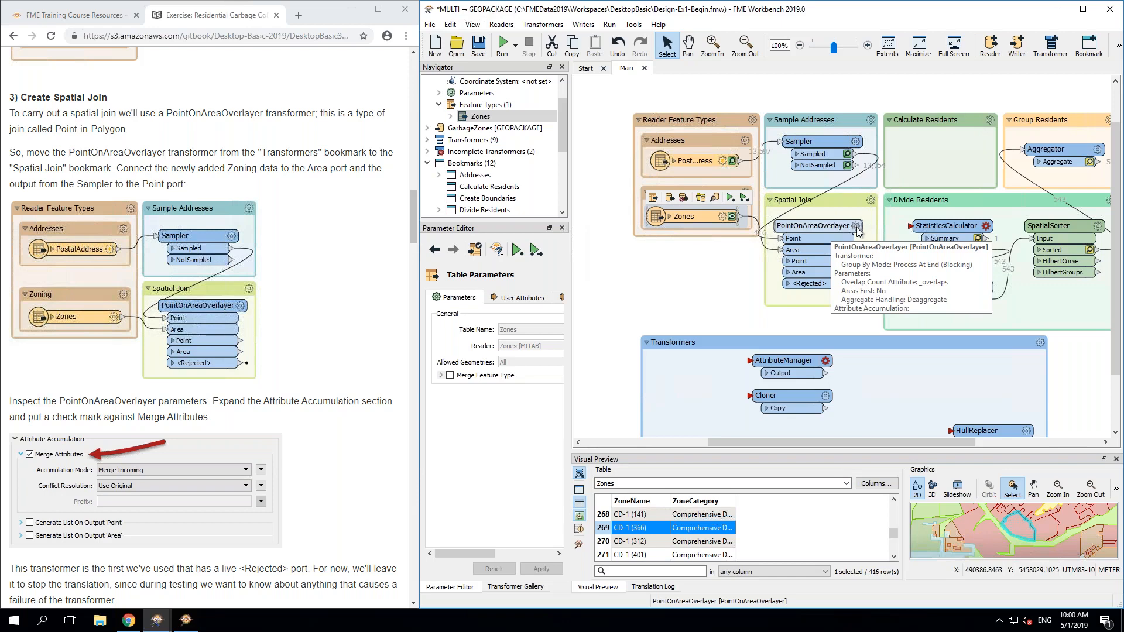
# Step: Enable Merge Attributes under Attribute Accumulation in the PointOnAreaOverlayer's parameters, keeping Merge Incoming and Use Original
pyautogui.click(856, 226)
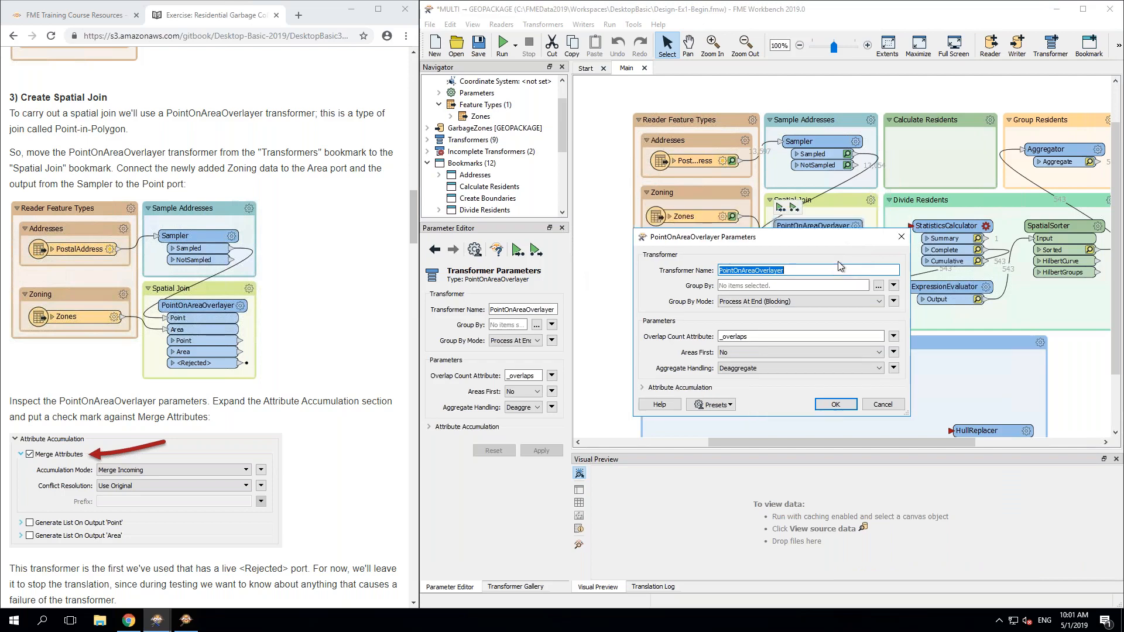
pyautogui.moveTo(849, 219); pyautogui.dragTo(830, 301)
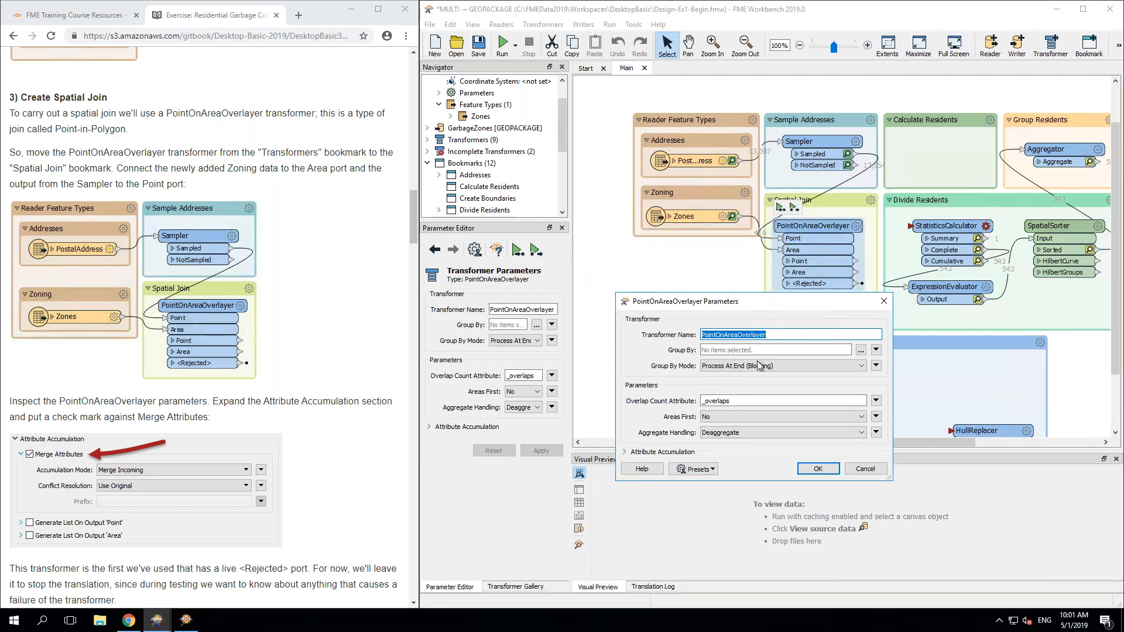
pyautogui.click(656, 454)
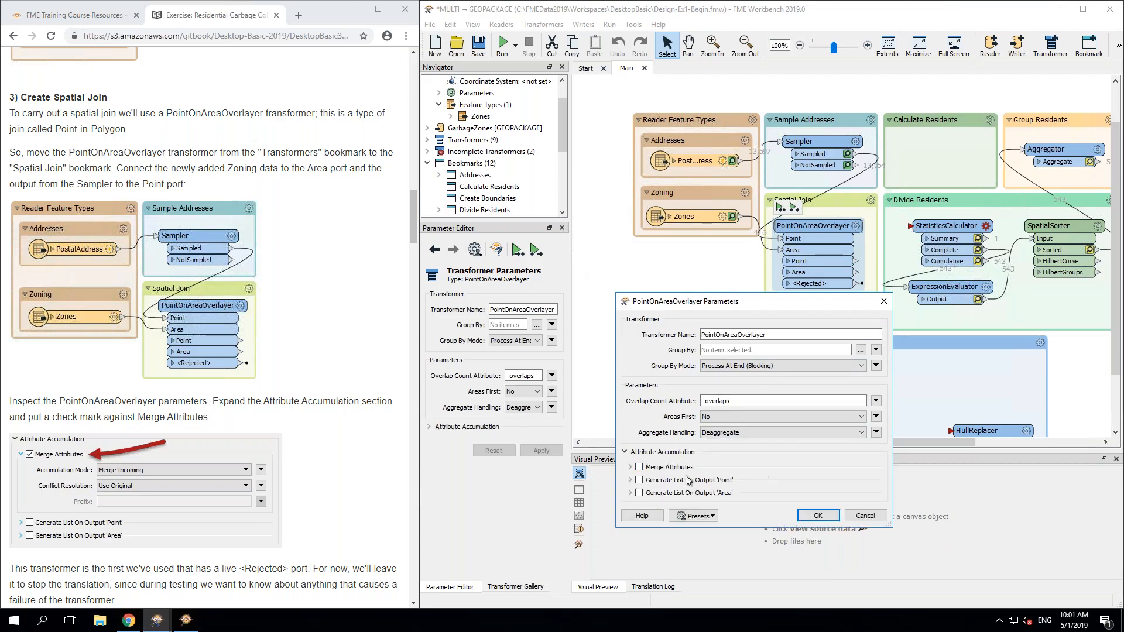
pyautogui.click(639, 468)
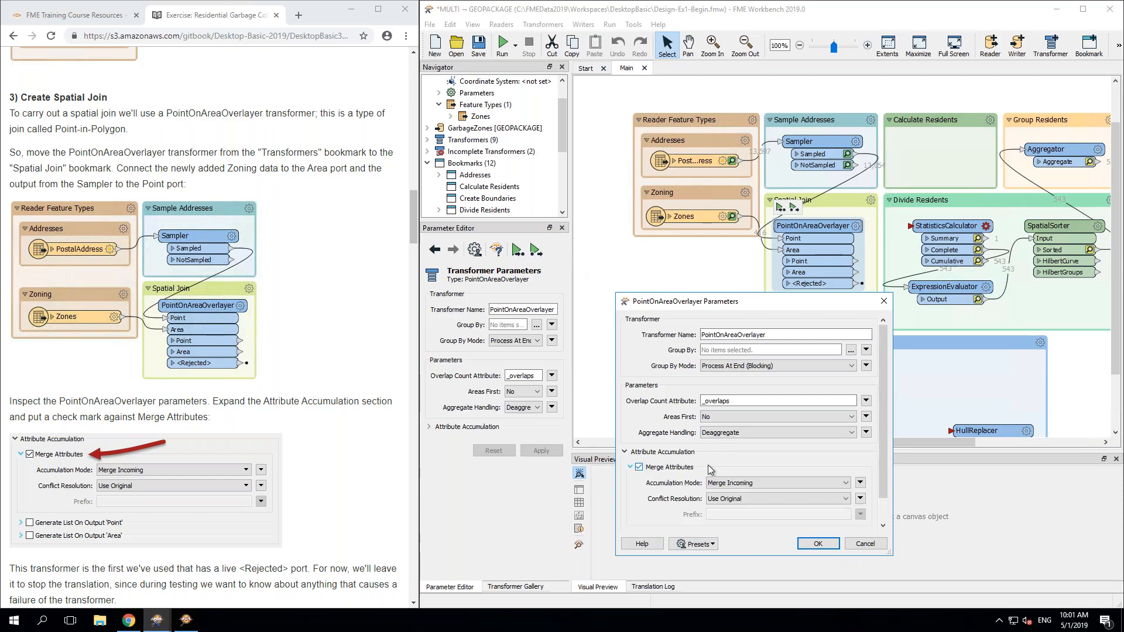
pyautogui.click(257, 571)
pyautogui.scroll(-5, 234, 568)
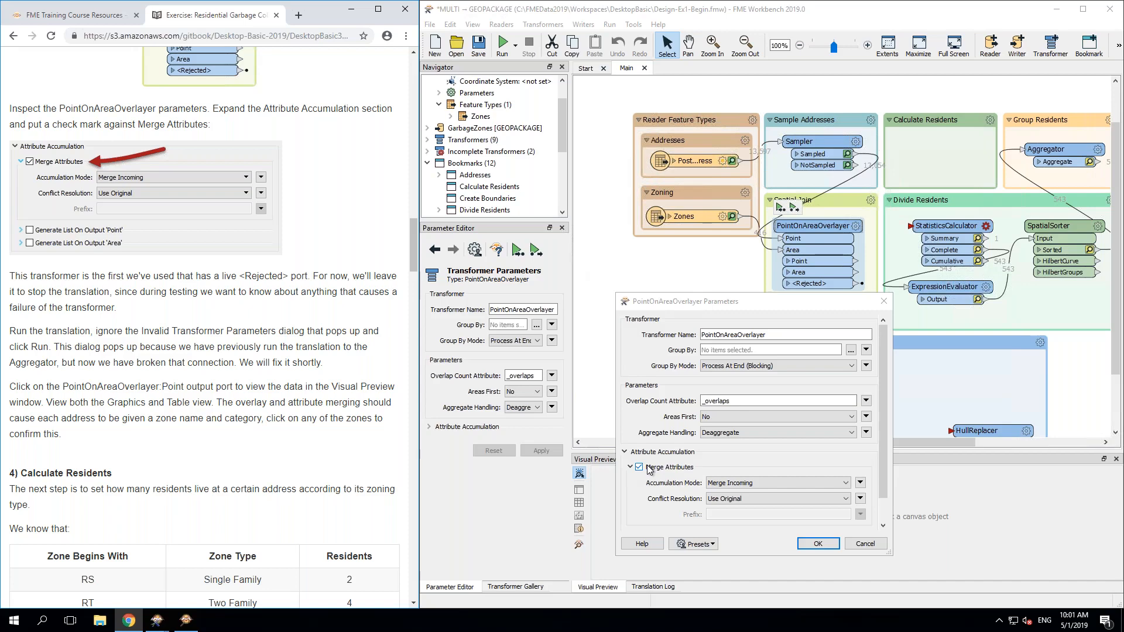
pyautogui.click(814, 544)
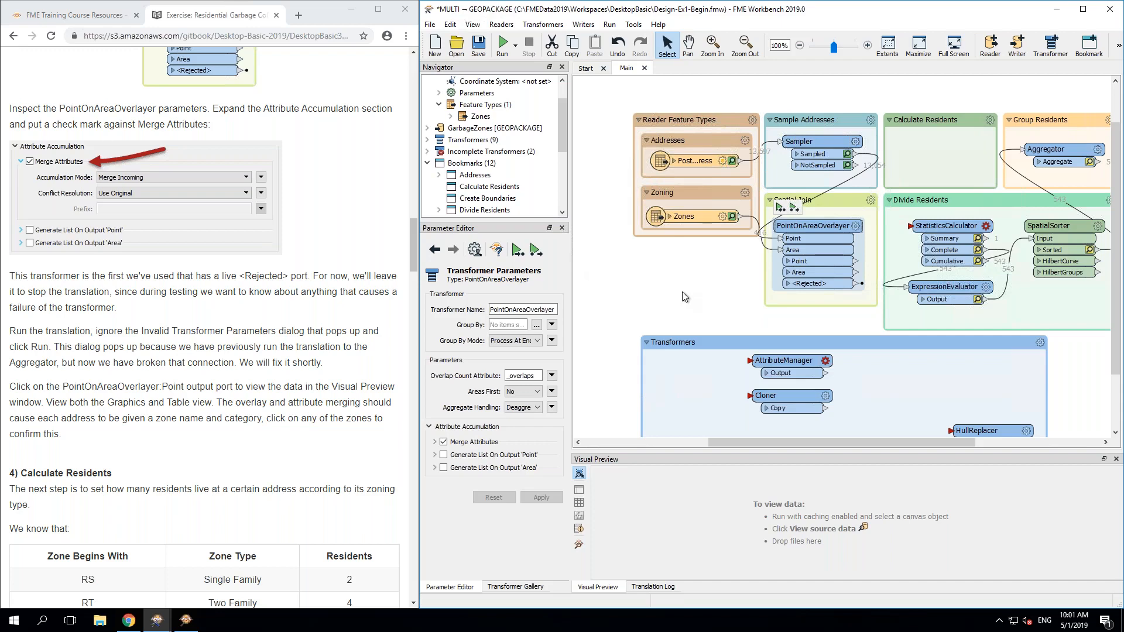
# Step: Run the workspace to the PointOnAreaOverlayer and examine an address point's zone attributes in FME Data Inspector with the Area output hidden
pyautogui.click(782, 210)
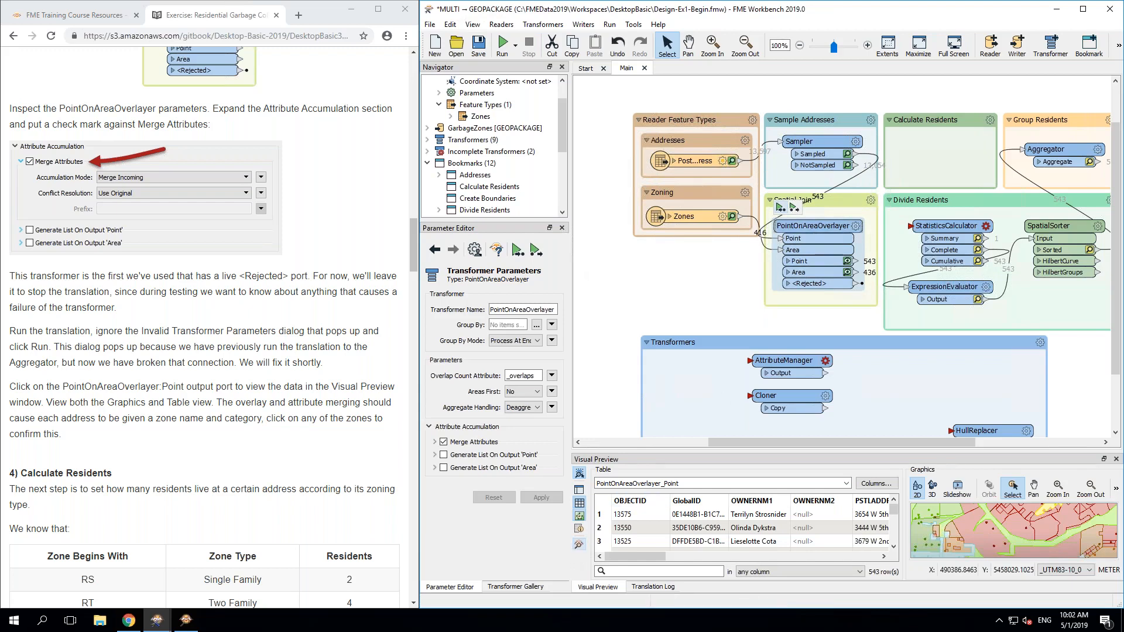
pyautogui.click(579, 544)
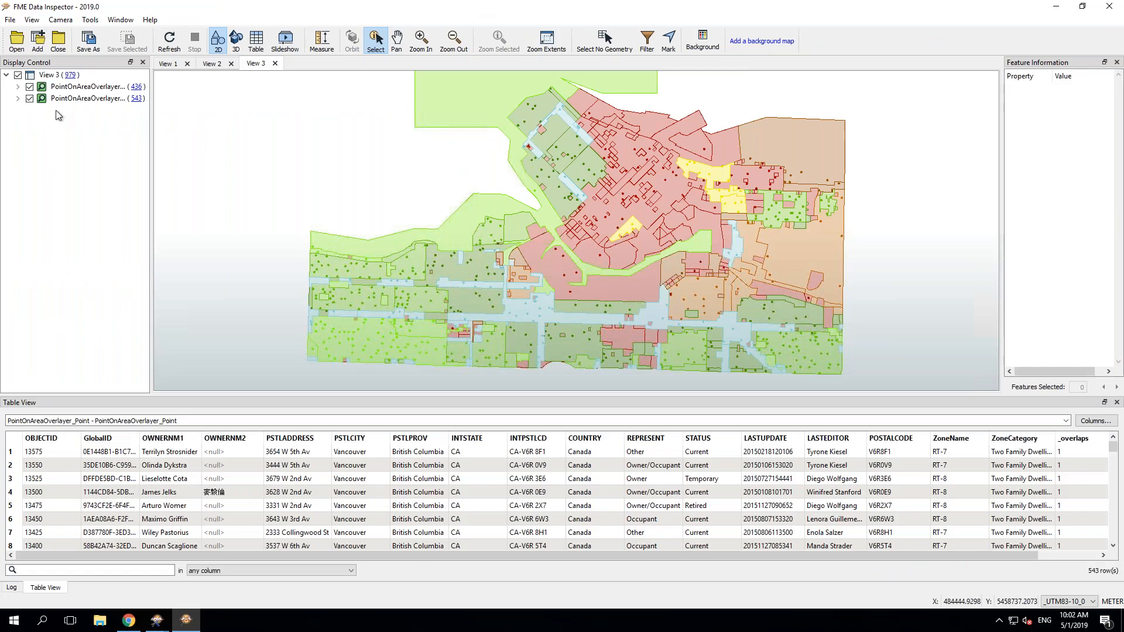
pyautogui.click(30, 87)
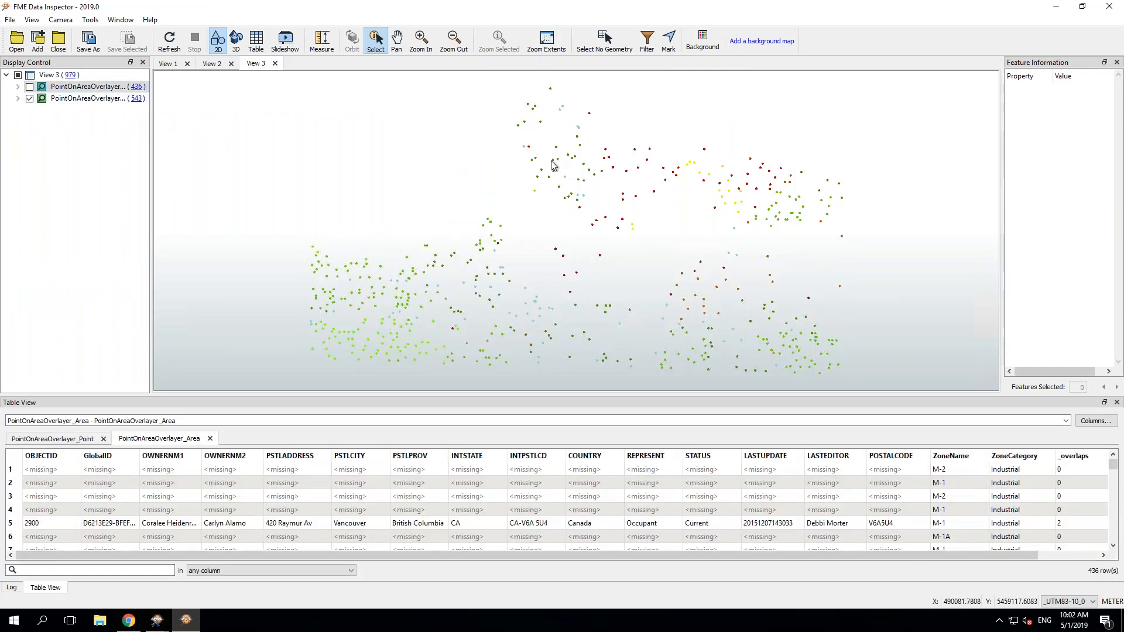
pyautogui.click(552, 161)
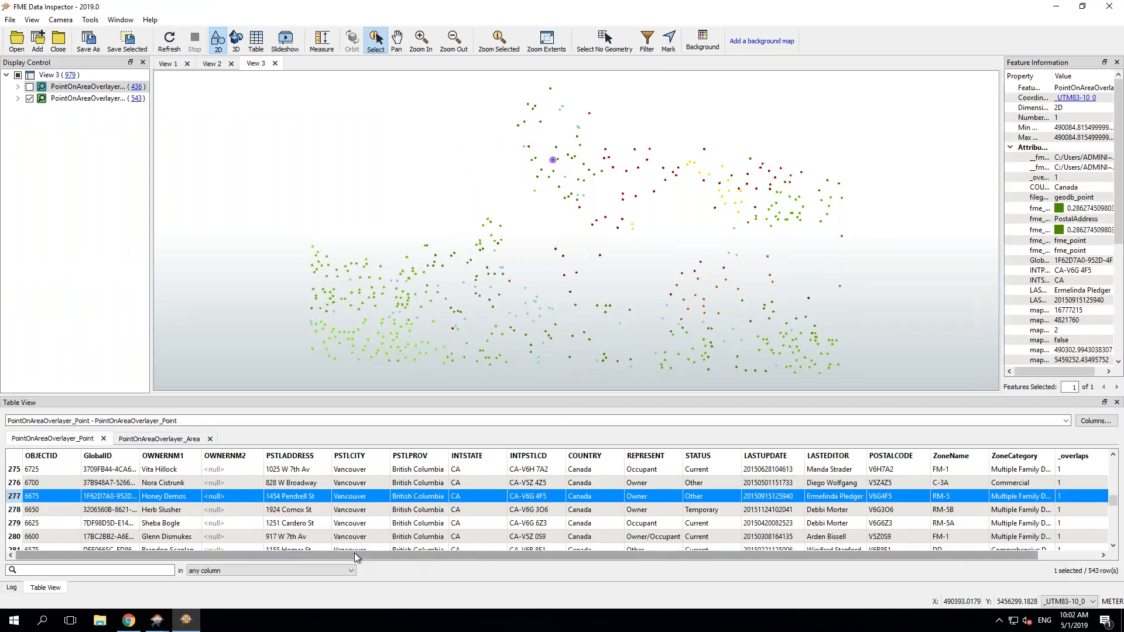
pyautogui.moveTo(355, 553); pyautogui.dragTo(838, 573)
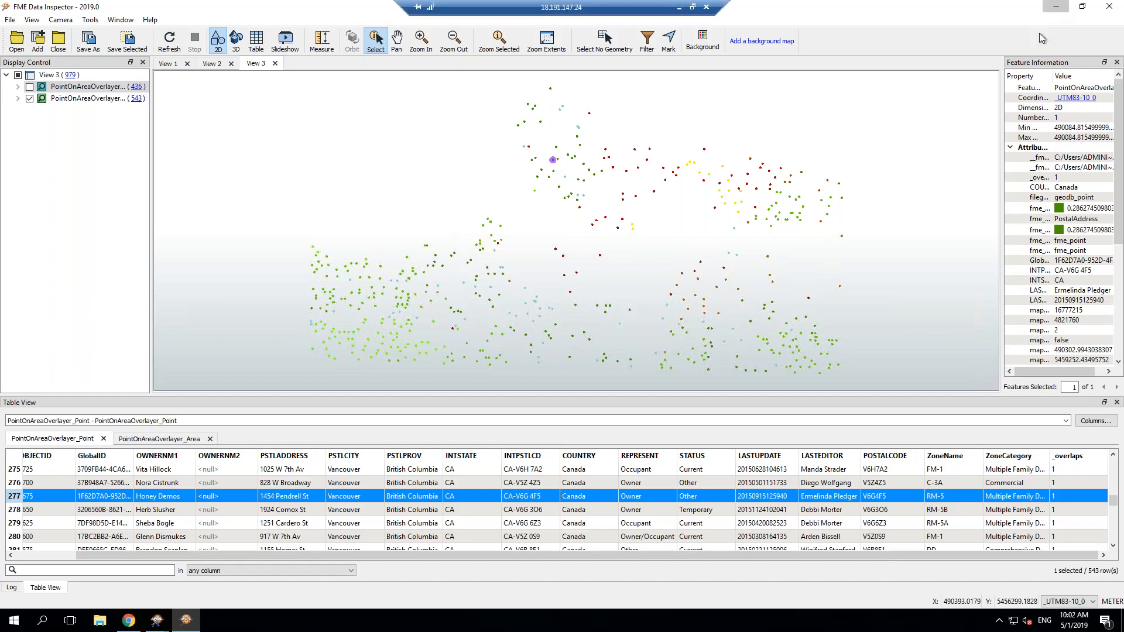
pyautogui.click(1054, 7)
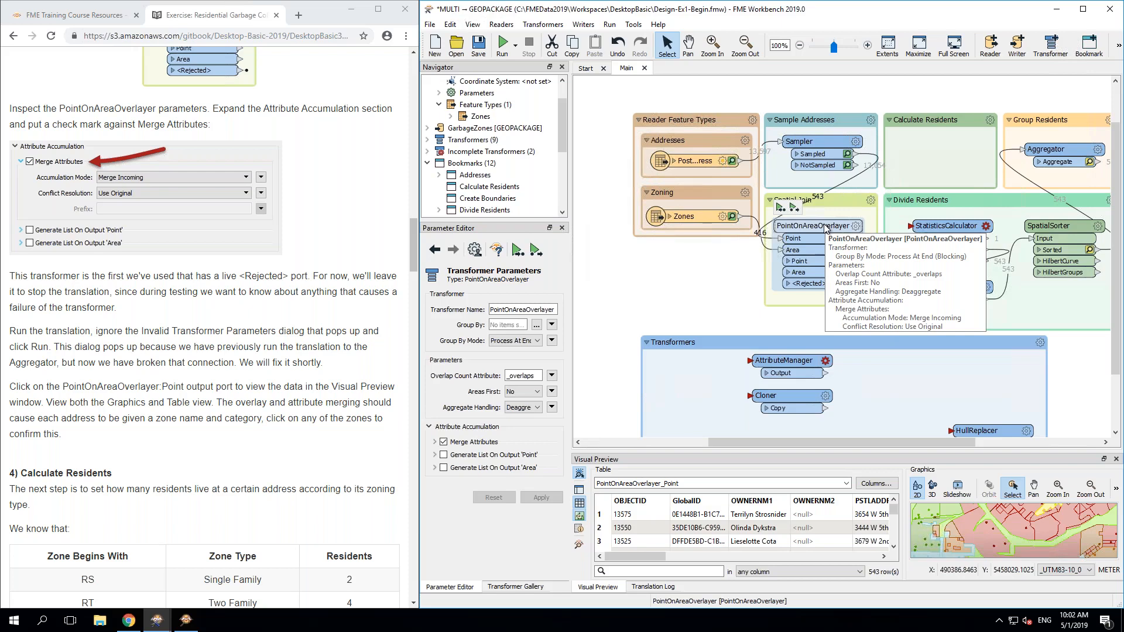
# Step: Advance the exercise instructions to the Calculate Residents section and read the table of residents by zone type
pyautogui.click(666, 263)
pyautogui.click(305, 291)
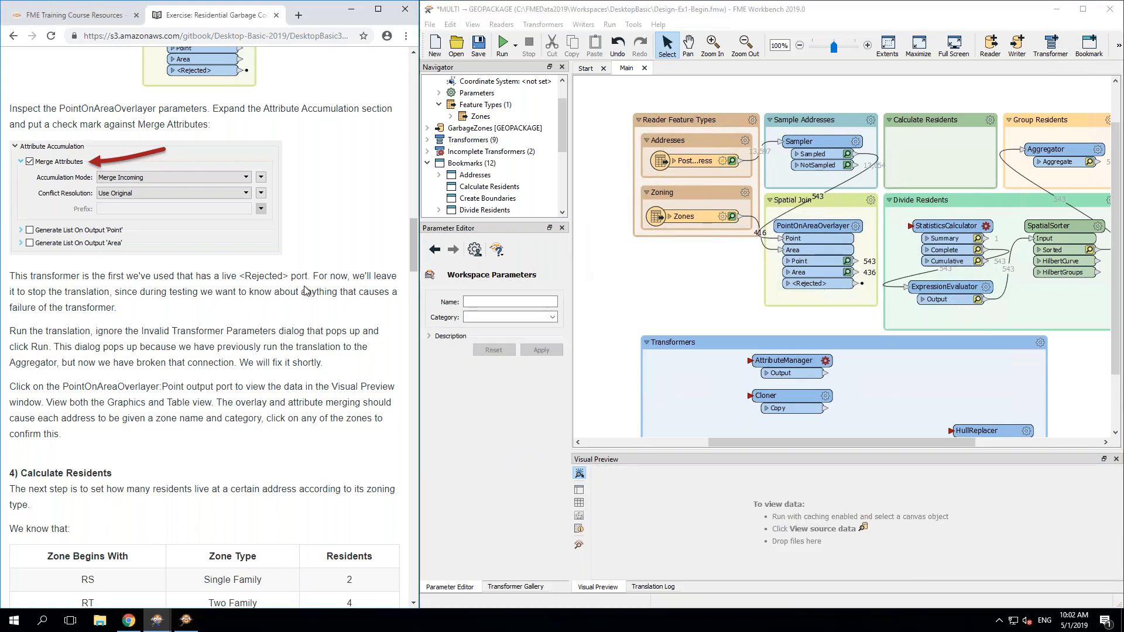
pyautogui.scroll(-2, 306, 291)
pyautogui.scroll(-4, 306, 293)
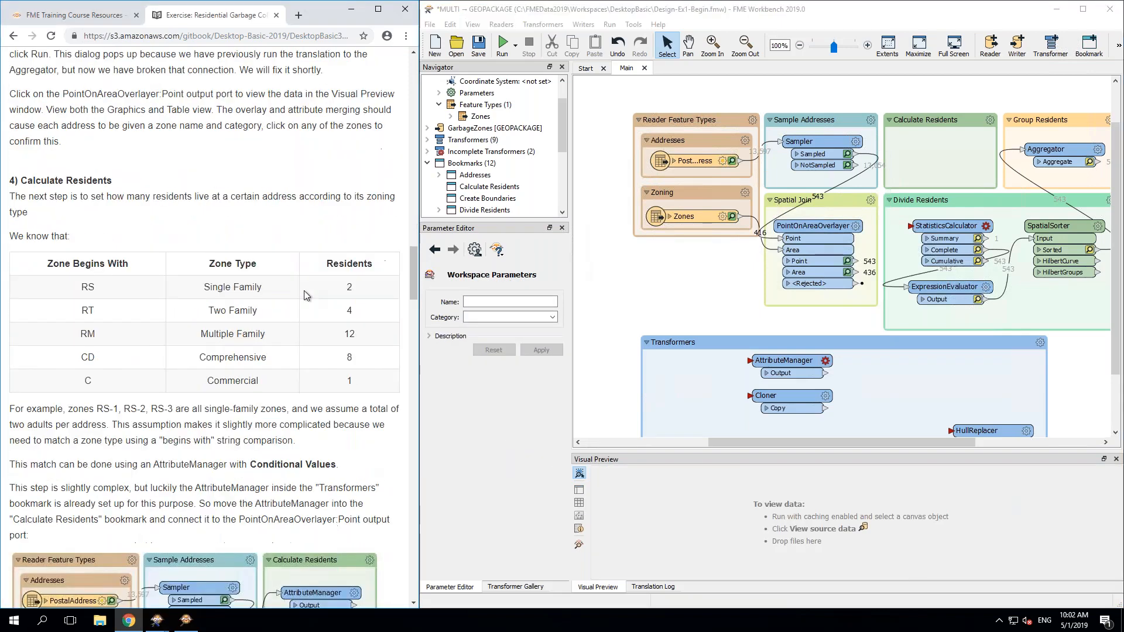
pyautogui.scroll(-1, 305, 292)
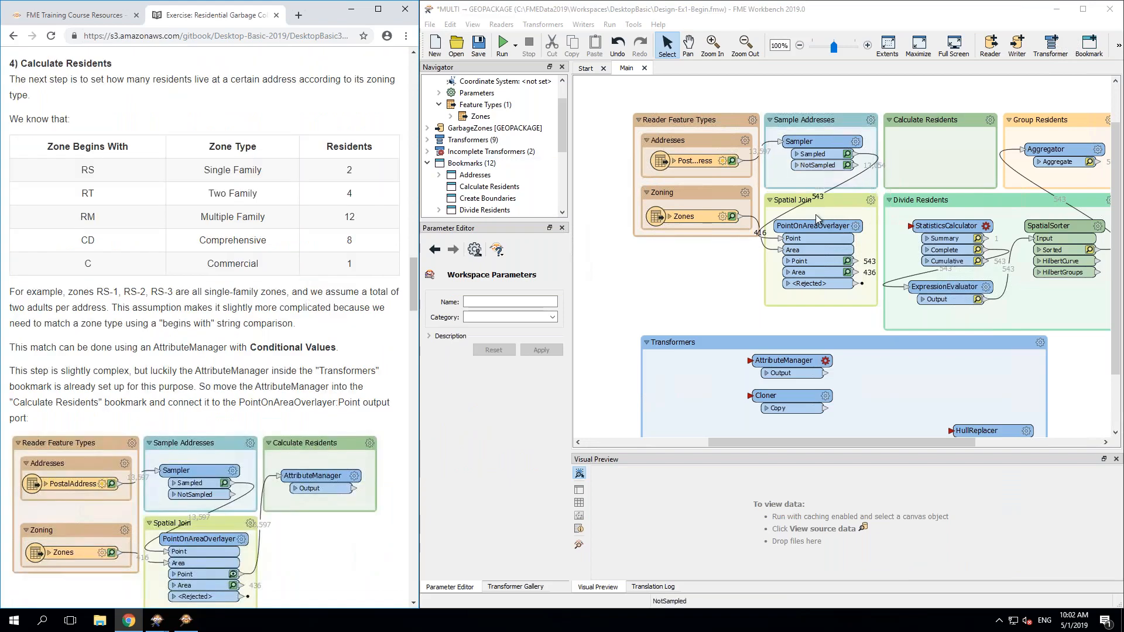
# Step: Move the Reader Feature Types bookmark slightly away from the Sample Addresses and Spatial Join bookmarks
pyautogui.click(698, 190)
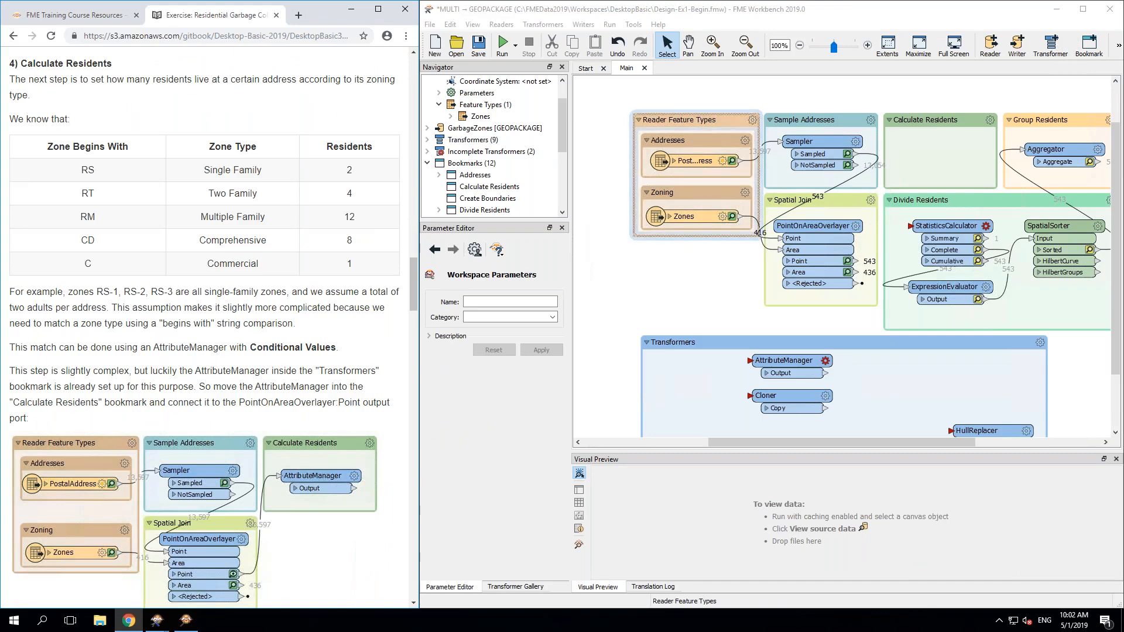
pyautogui.moveTo(705, 120); pyautogui.dragTo(685, 135)
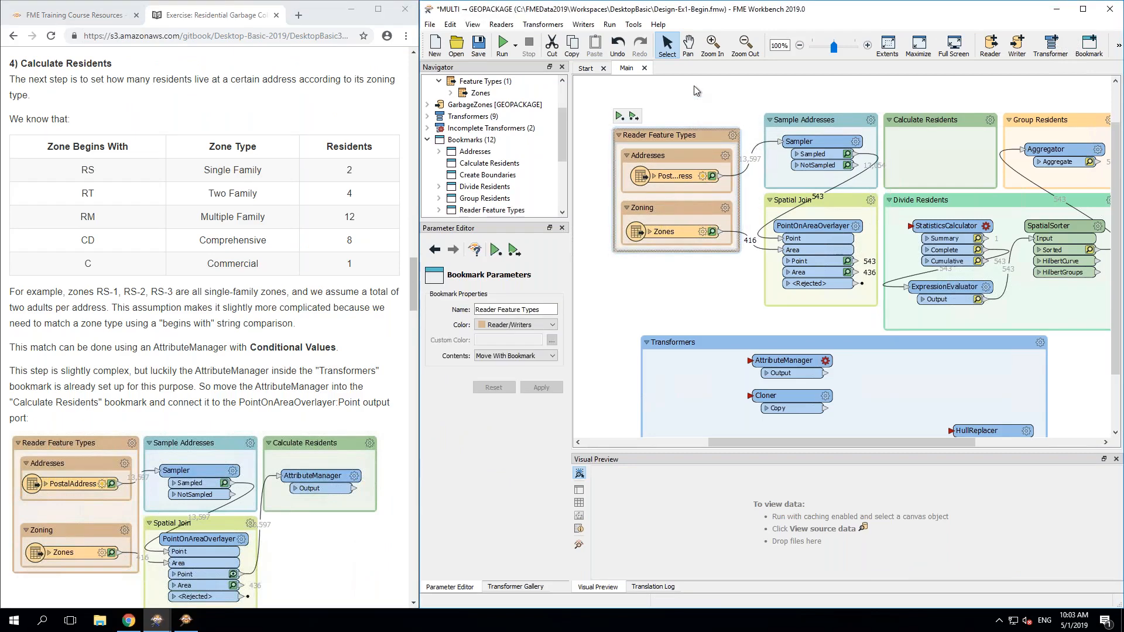
pyautogui.click(694, 87)
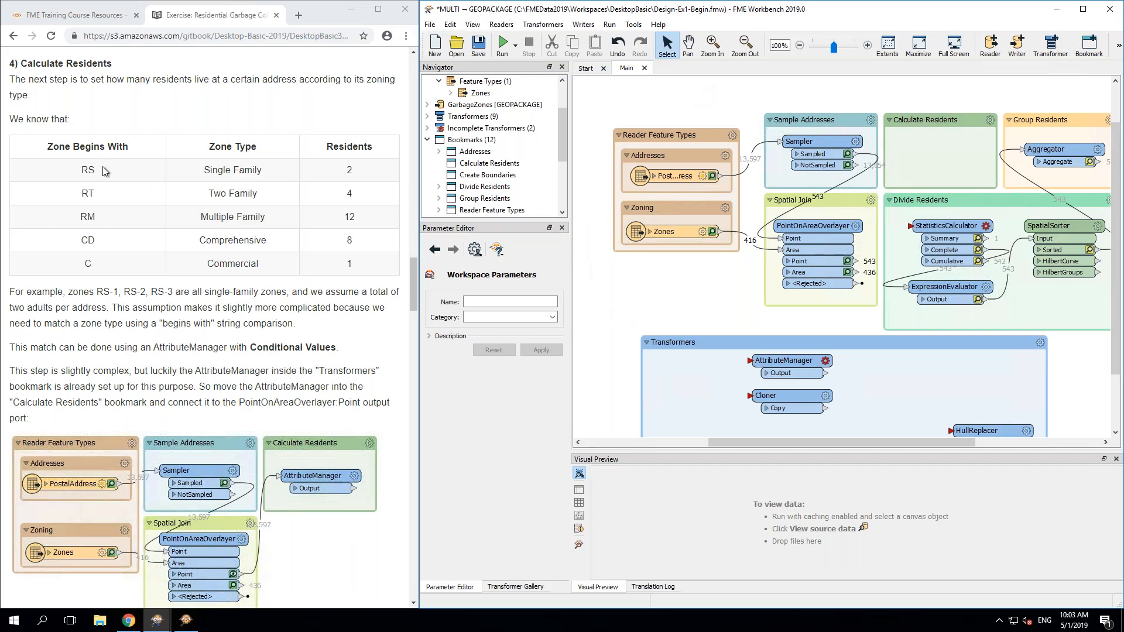
# Step: Move the AttributeManager into the Calculate Residents bookmark and connect the PointOnAreaOverlayer's Point output to it
pyautogui.moveTo(103, 166); pyautogui.dragTo(80, 169)
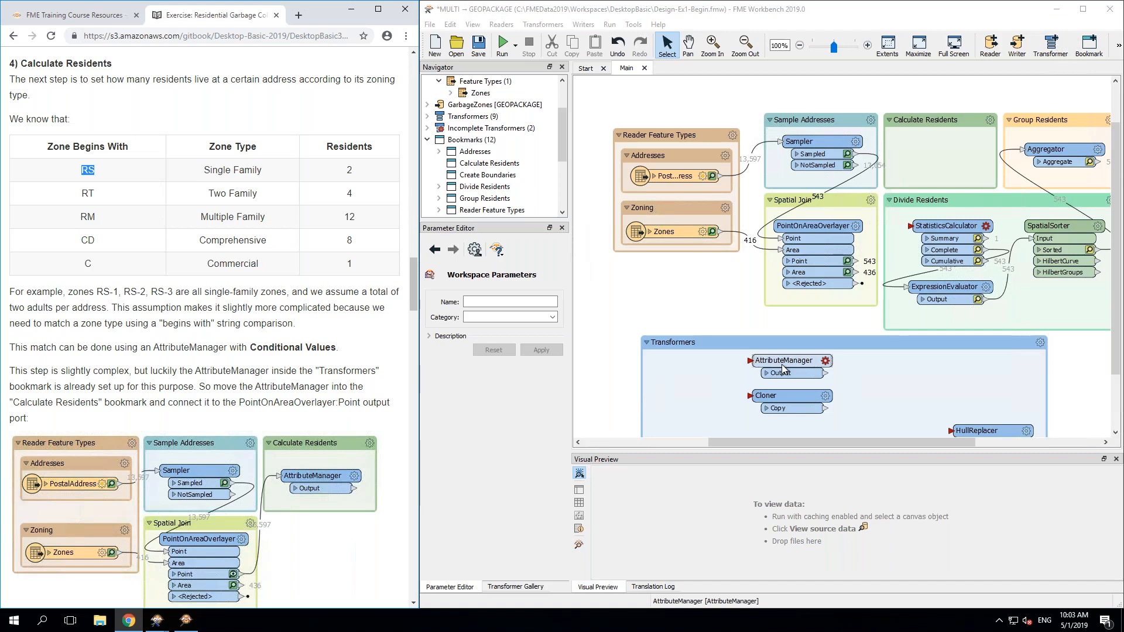
pyautogui.moveTo(783, 367); pyautogui.dragTo(929, 145)
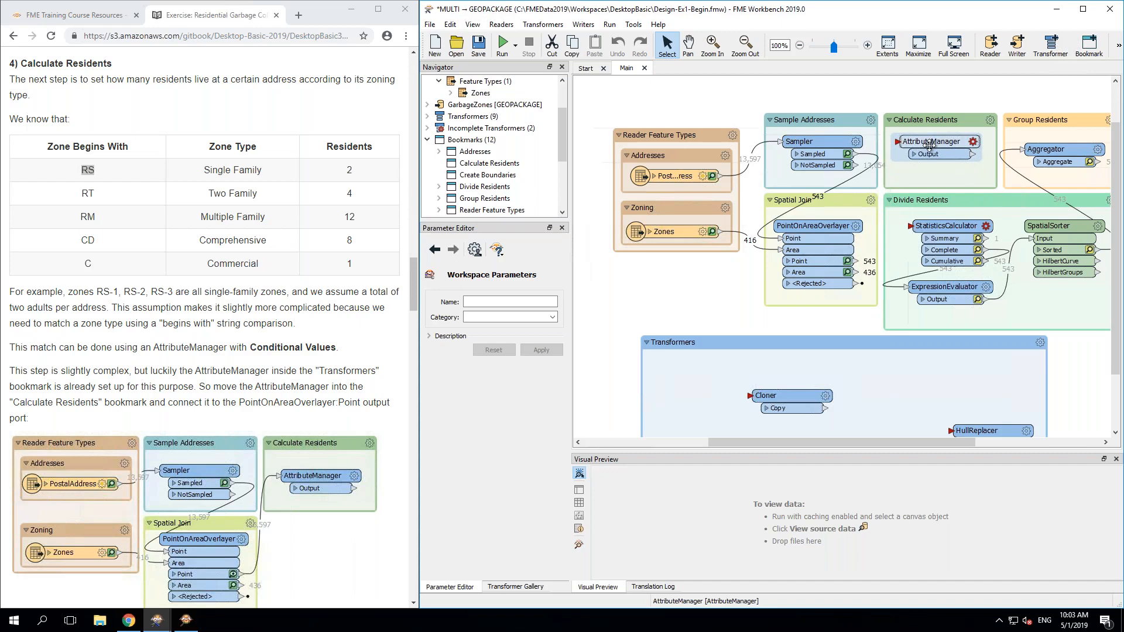
pyautogui.click(930, 145)
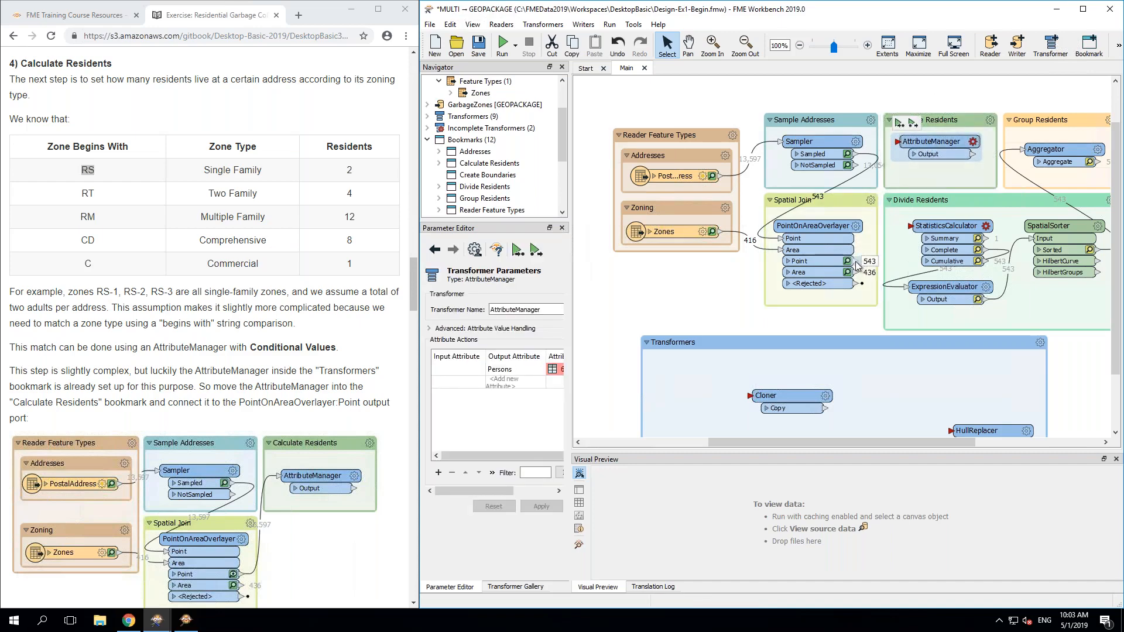
pyautogui.moveTo(857, 263)
pyautogui.mouseDown()
pyautogui.moveTo(904, 181)
pyautogui.moveTo(899, 143)
pyautogui.mouseUp()
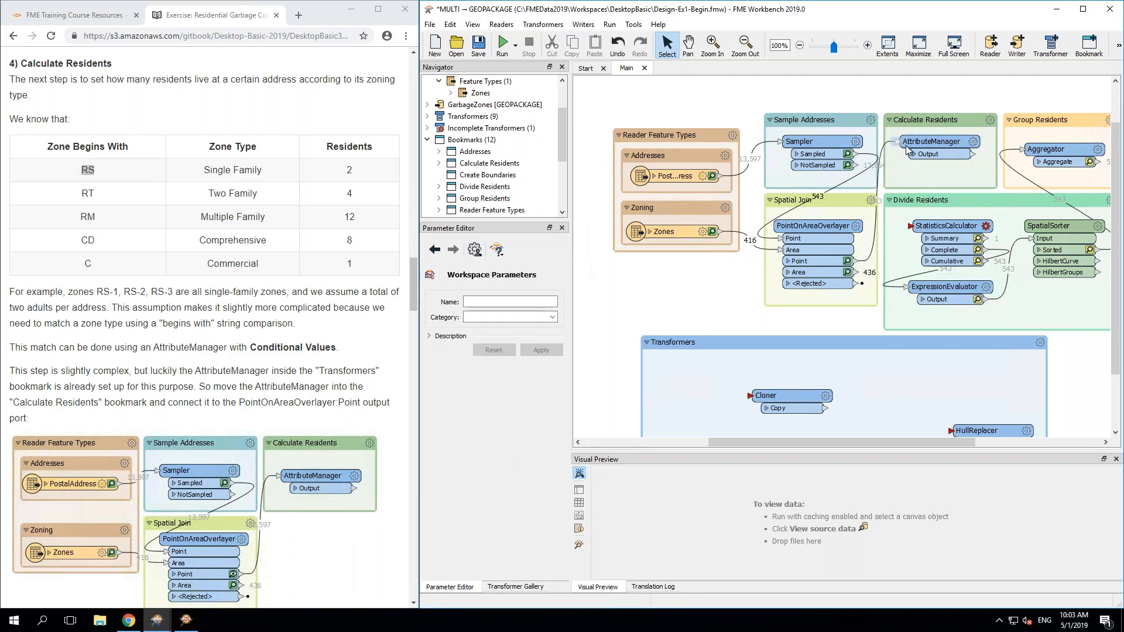
# Step: Examine the conditional values defined for the AttributeManager's Persons attribute, widening the dialogs to read each ZoneName test and its value
pyautogui.click(973, 142)
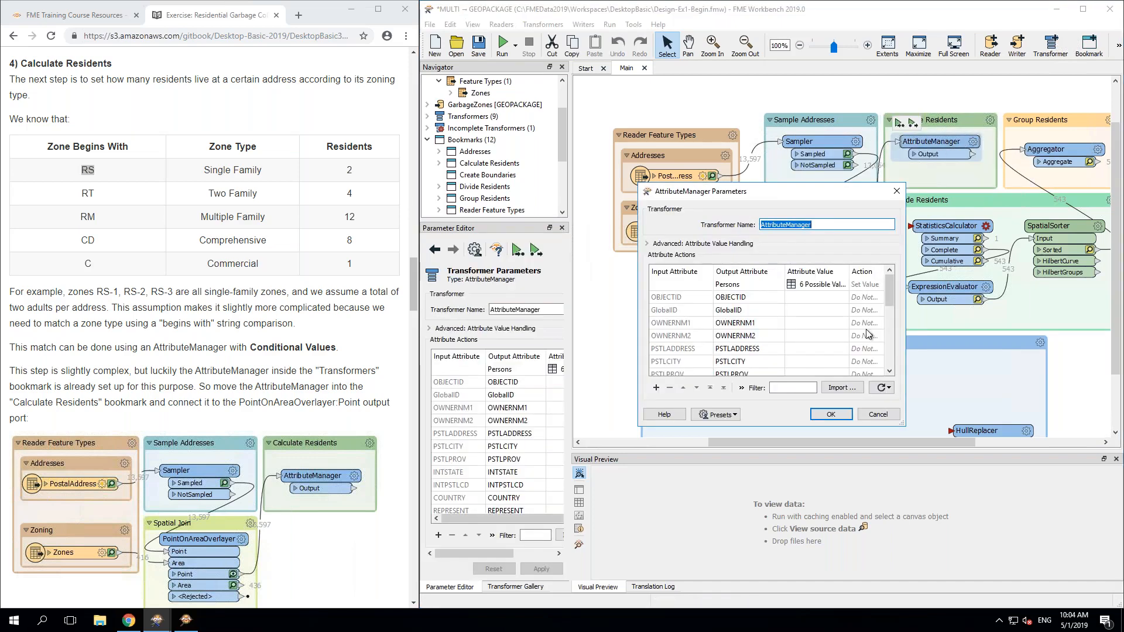
pyautogui.moveTo(907, 319); pyautogui.dragTo(1048, 313)
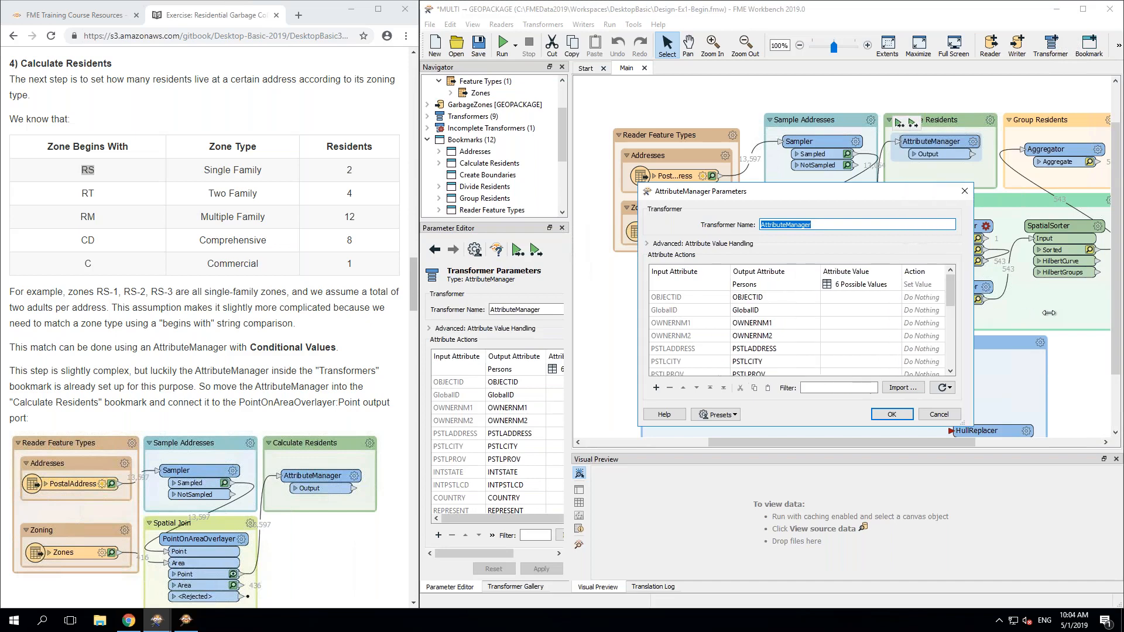
pyautogui.click(769, 285)
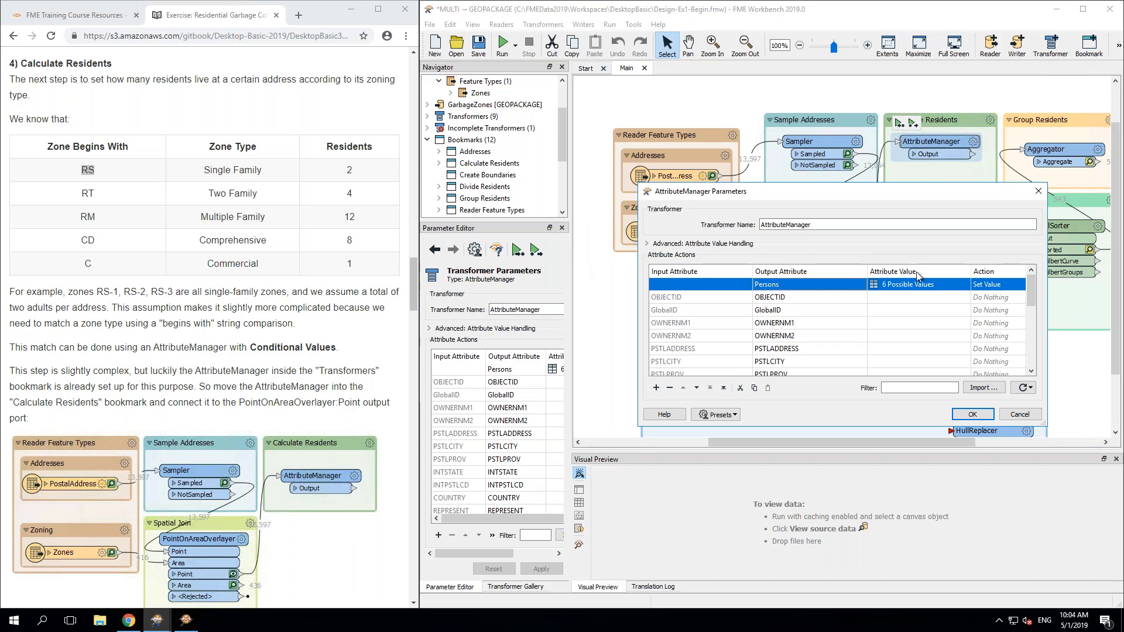
pyautogui.click(963, 286)
pyautogui.click(964, 285)
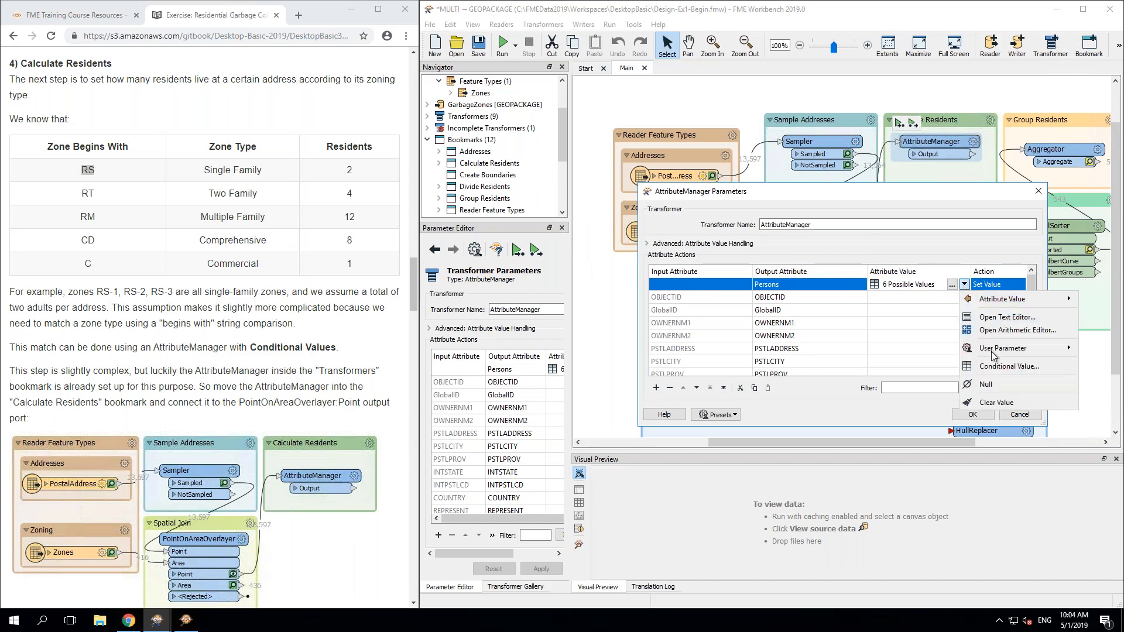
pyautogui.click(992, 368)
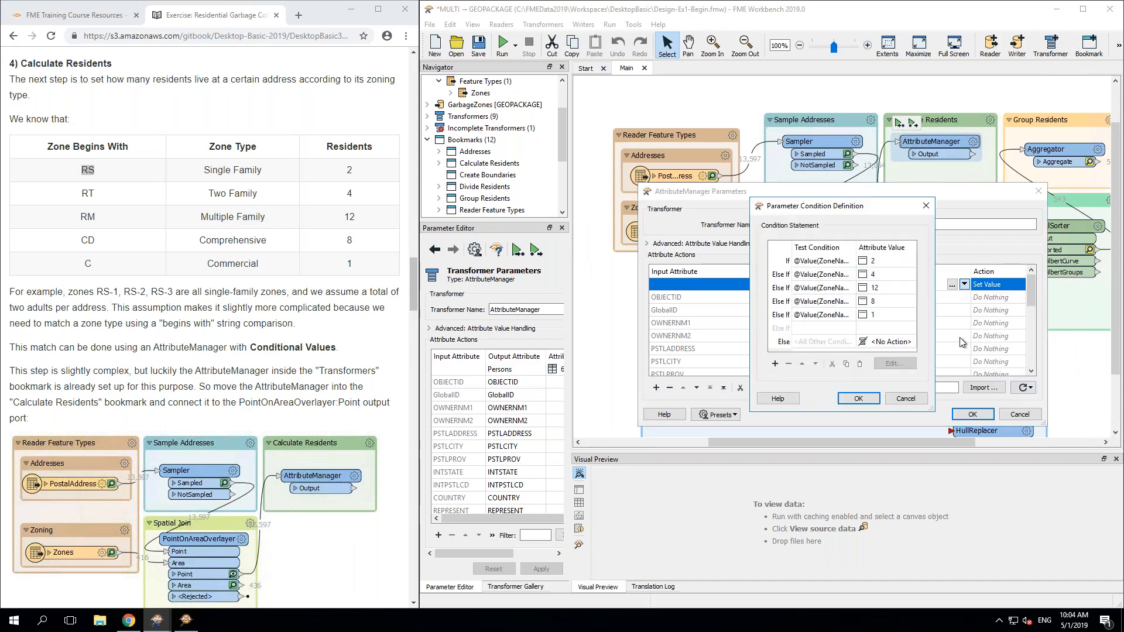
pyautogui.moveTo(934, 307); pyautogui.dragTo(1073, 304)
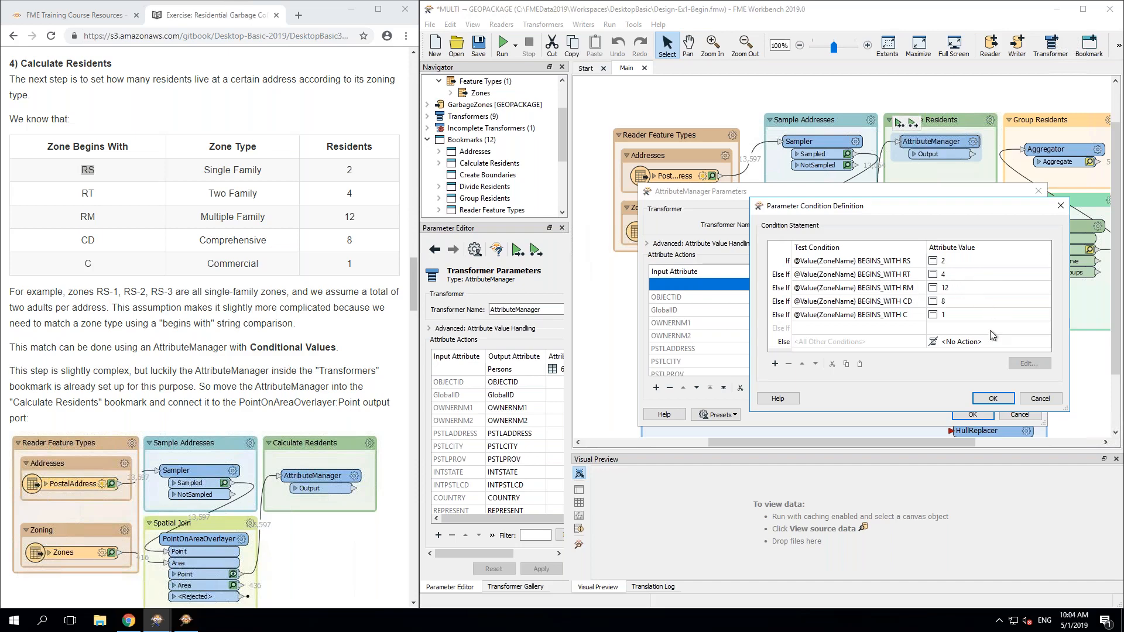
pyautogui.click(984, 401)
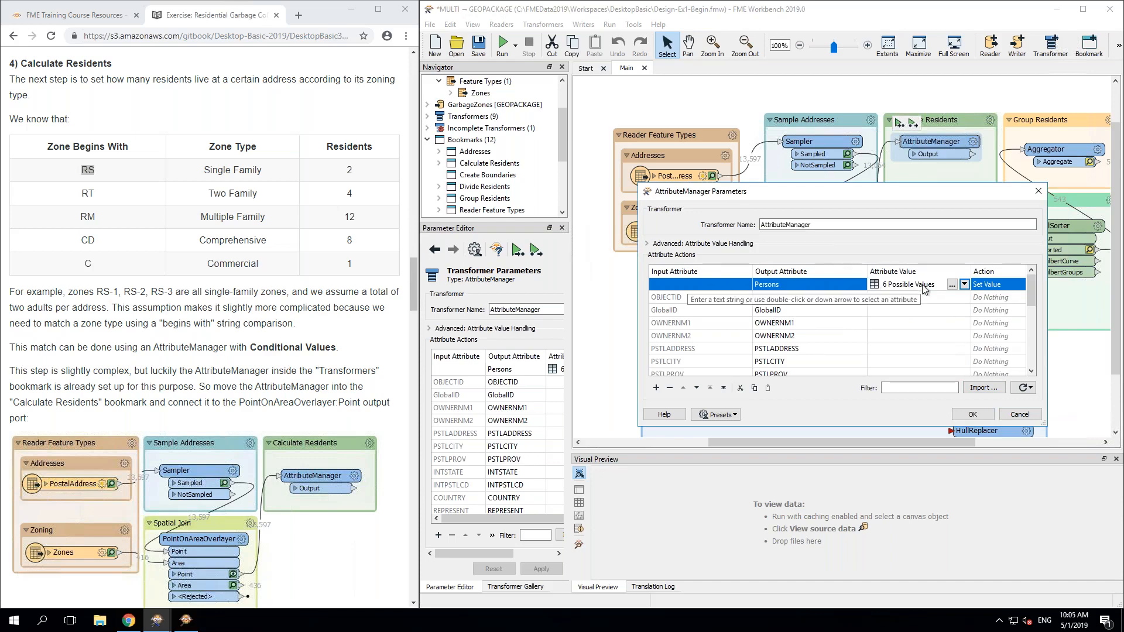
pyautogui.click(974, 415)
pyautogui.click(975, 415)
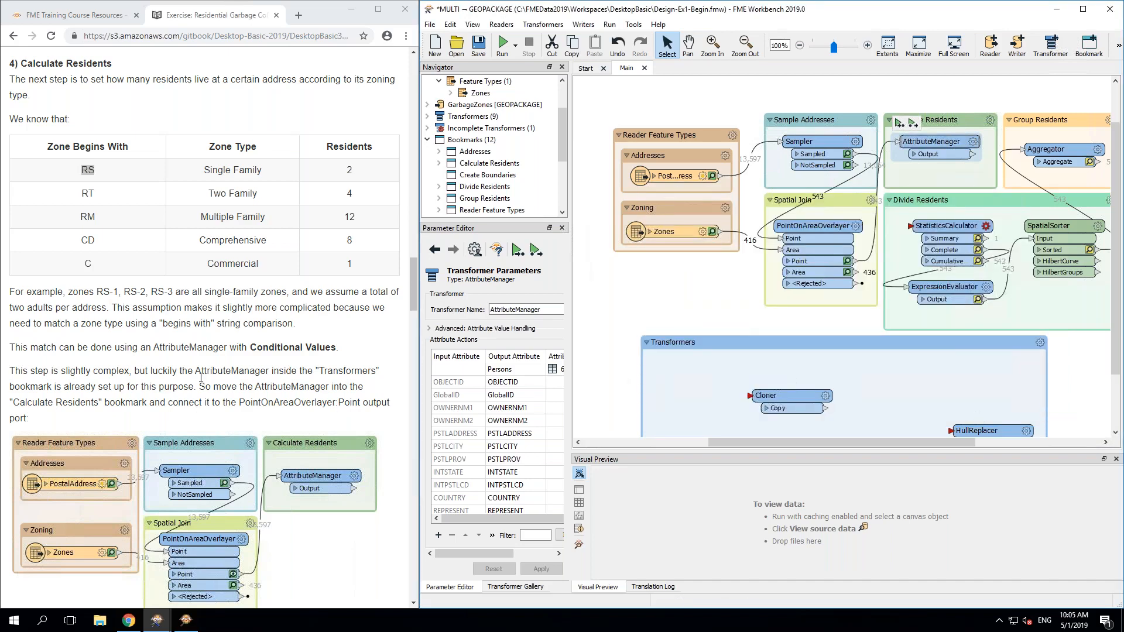
# Step: Advance the exercise instructions to the Create Residents section and read how the Cloner is placed and connected
pyautogui.scroll(-3, 200, 377)
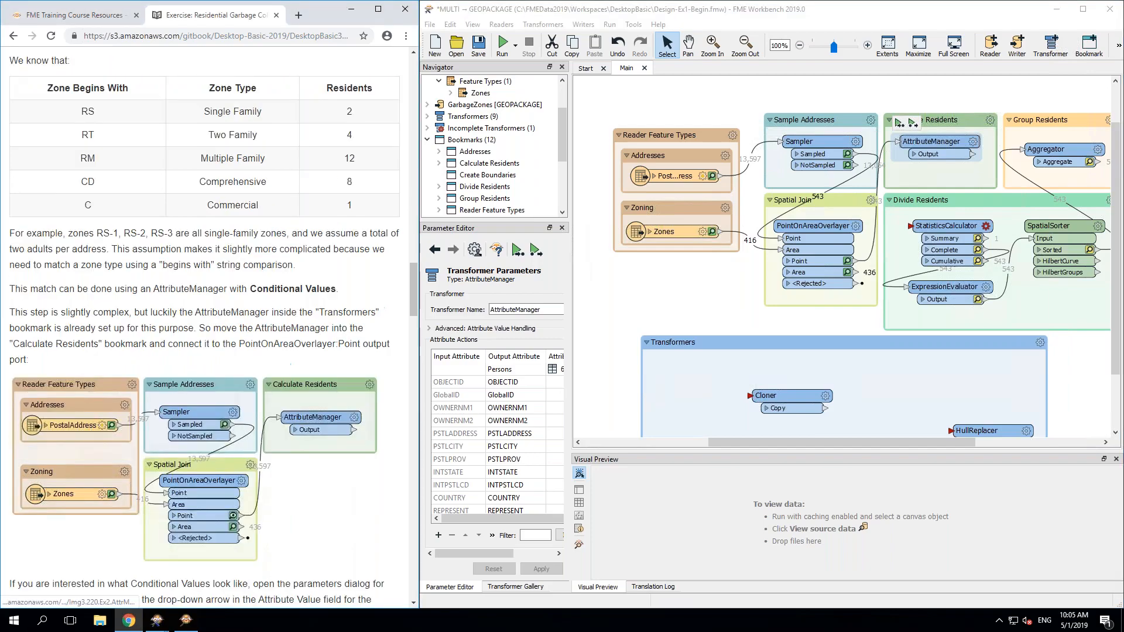
pyautogui.scroll(-3, 201, 378)
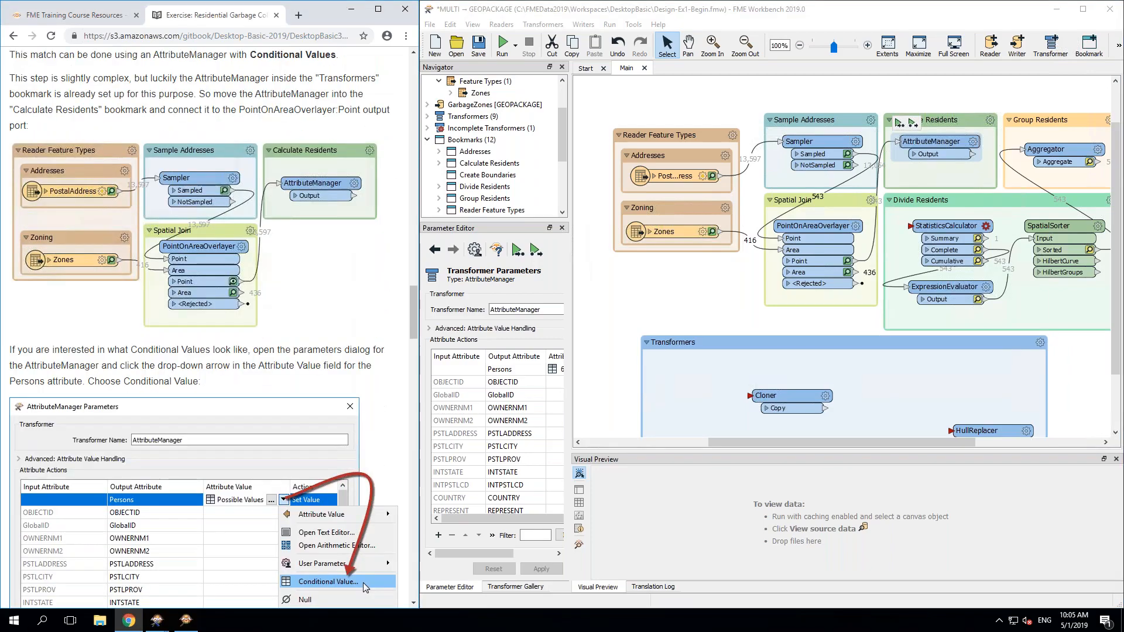
pyautogui.scroll(-2, 201, 377)
pyautogui.scroll(-4, 370, 401)
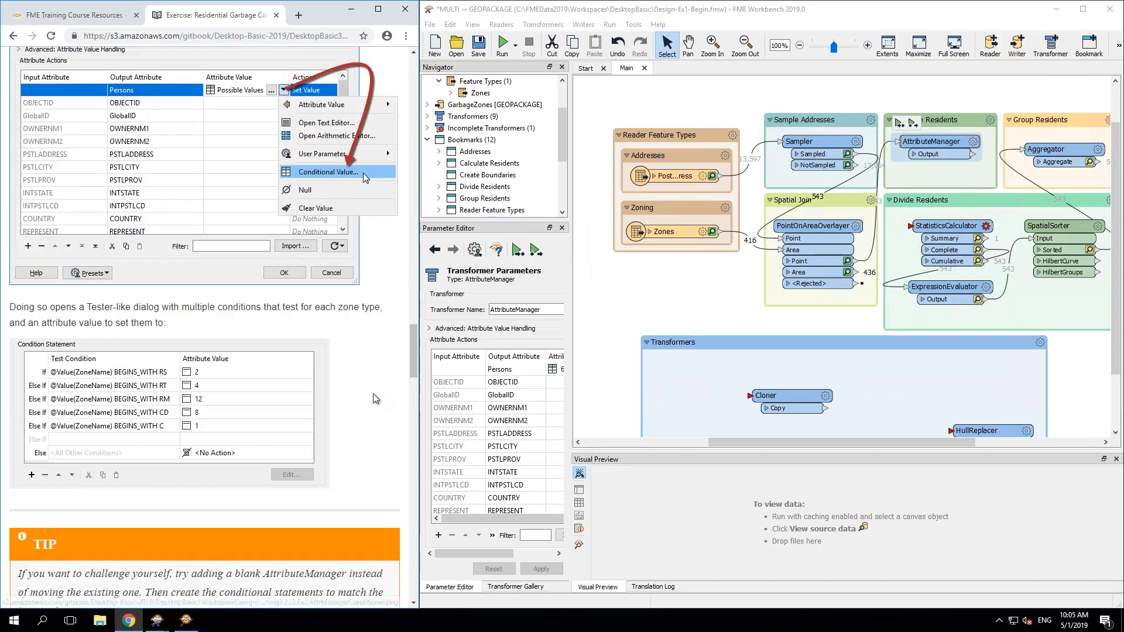
pyautogui.scroll(-6, 376, 398)
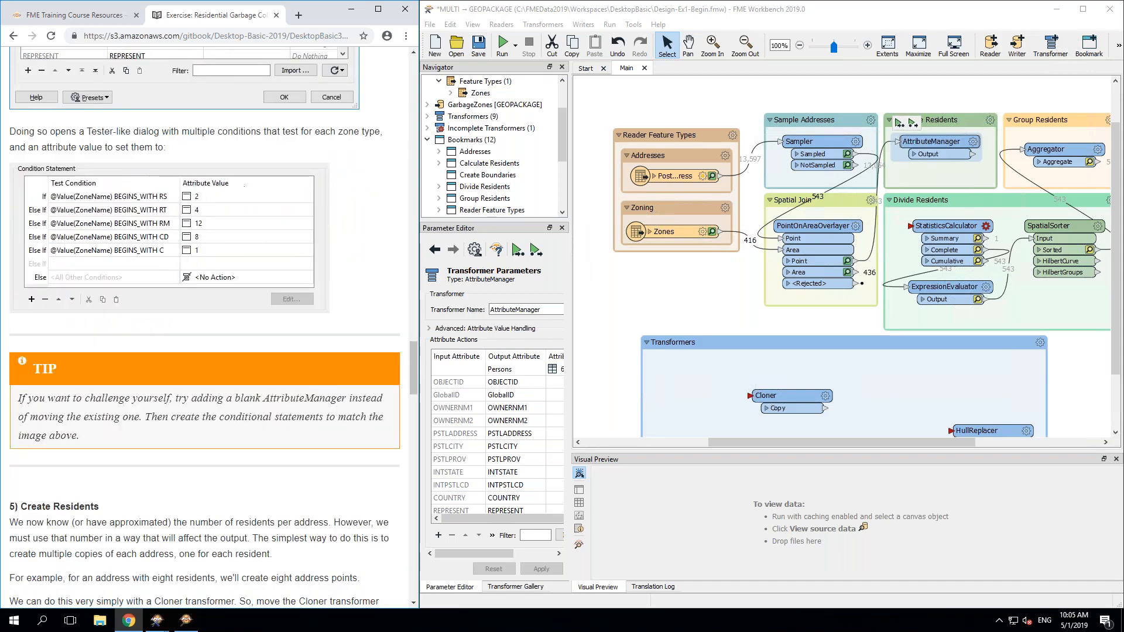
pyautogui.scroll(-2, 367, 397)
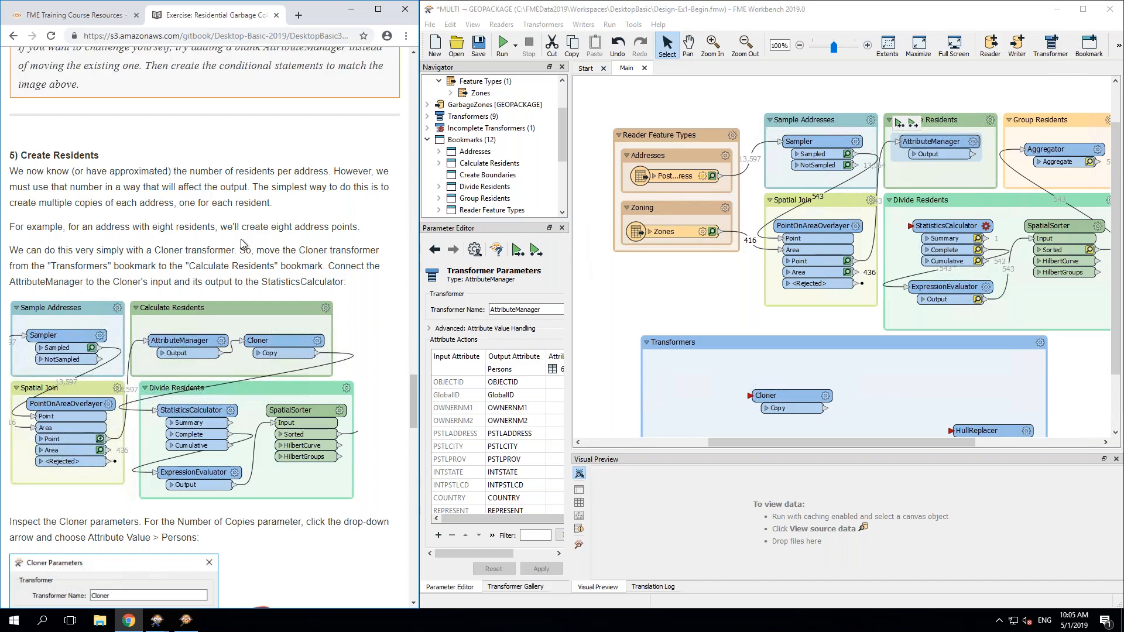
pyautogui.scroll(-1, 241, 244)
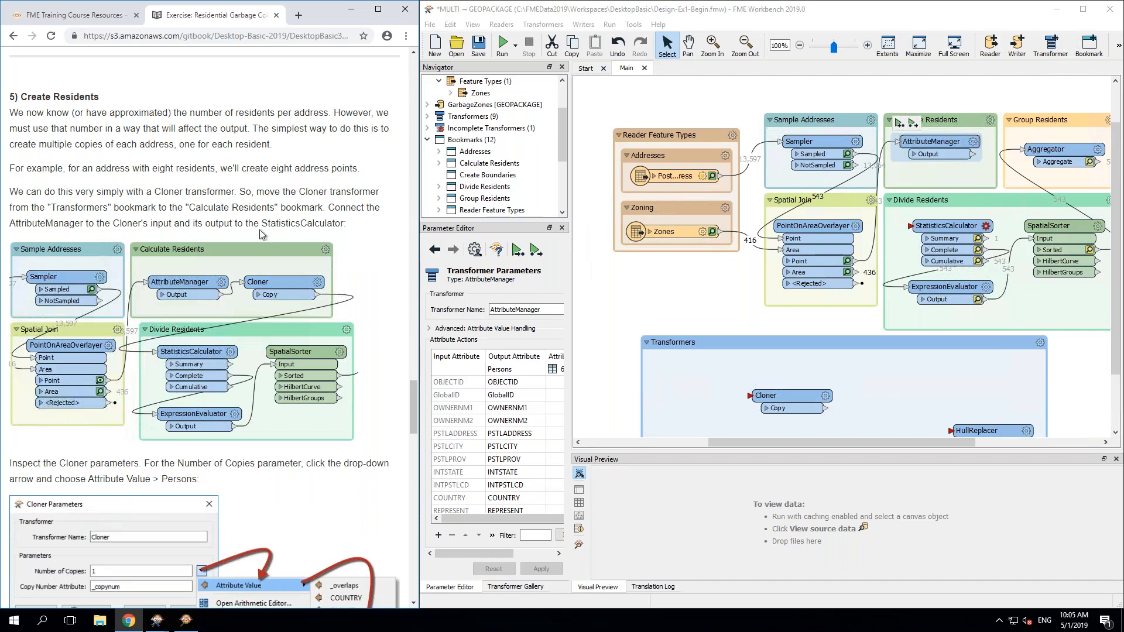
# Step: Connect the AttributeManager's Output port to the StatisticsCalculator's input
pyautogui.click(839, 178)
pyautogui.moveTo(975, 154); pyautogui.dragTo(911, 226)
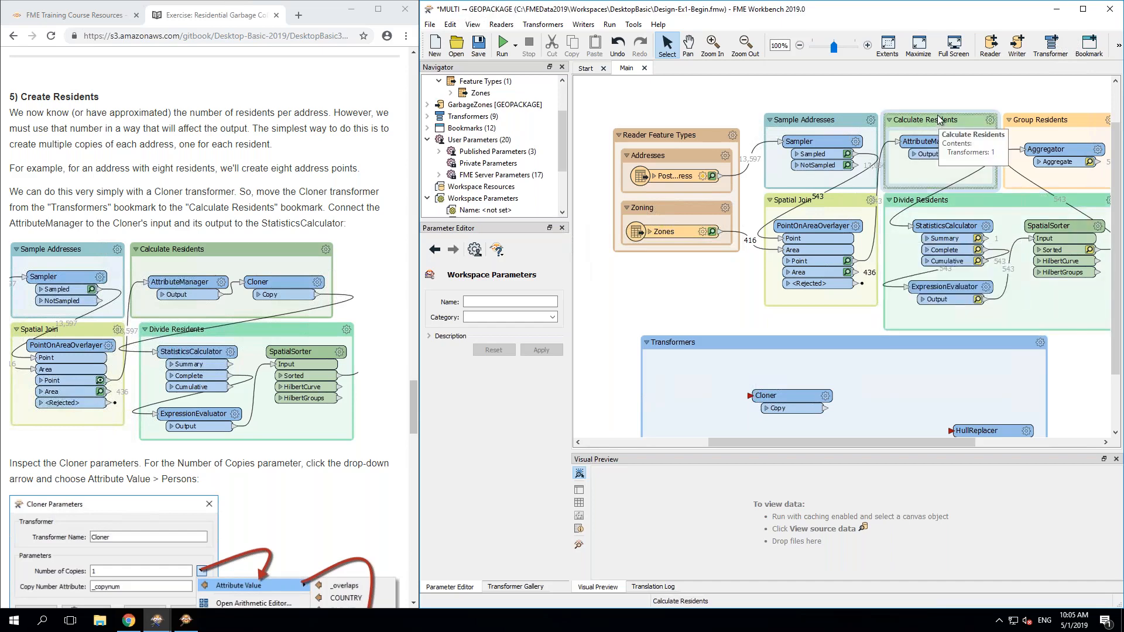
# Step: Extend the Calculate Residents bookmark upward and move the AttributeManager higher inside it to make room for another transformer
pyautogui.moveTo(938, 114); pyautogui.dragTo(939, 83)
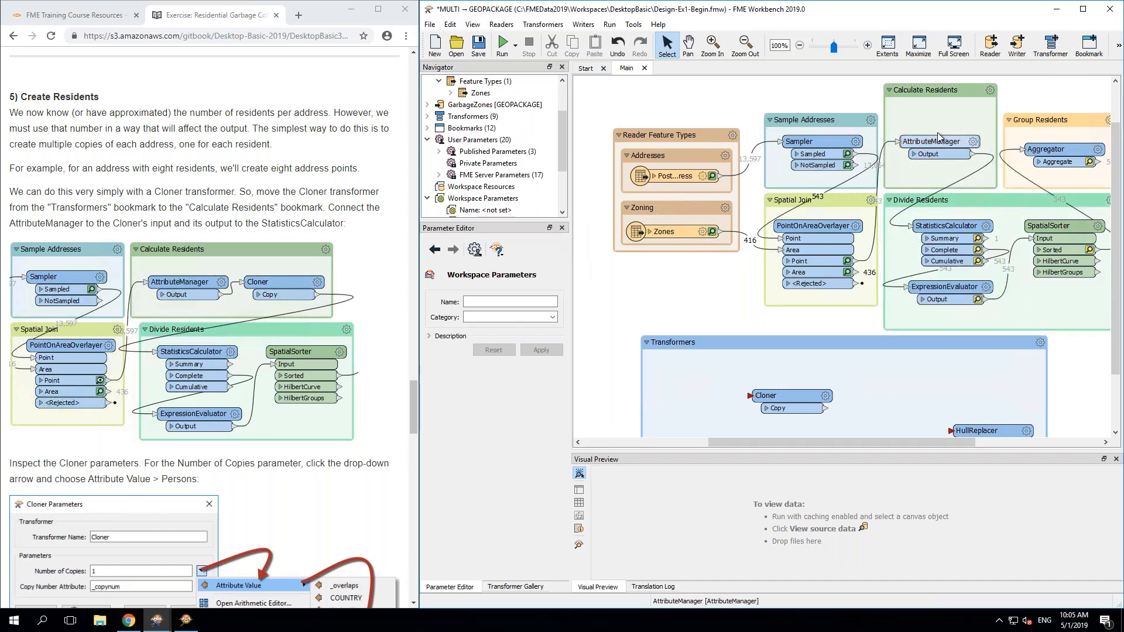
pyautogui.moveTo(939, 144); pyautogui.dragTo(914, 114)
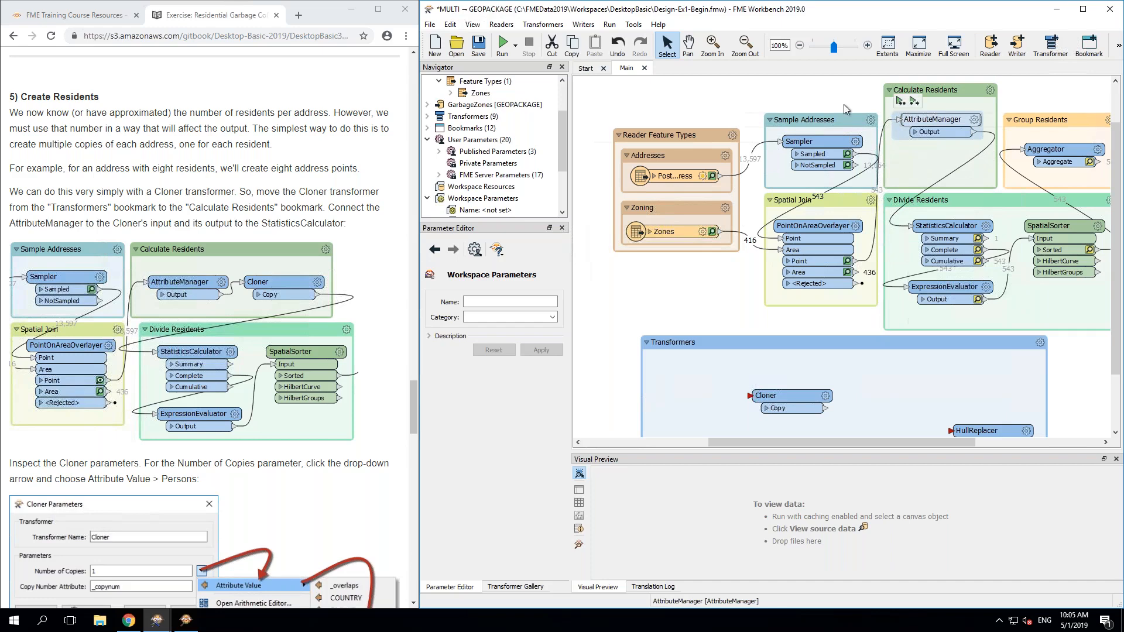
pyautogui.click(831, 99)
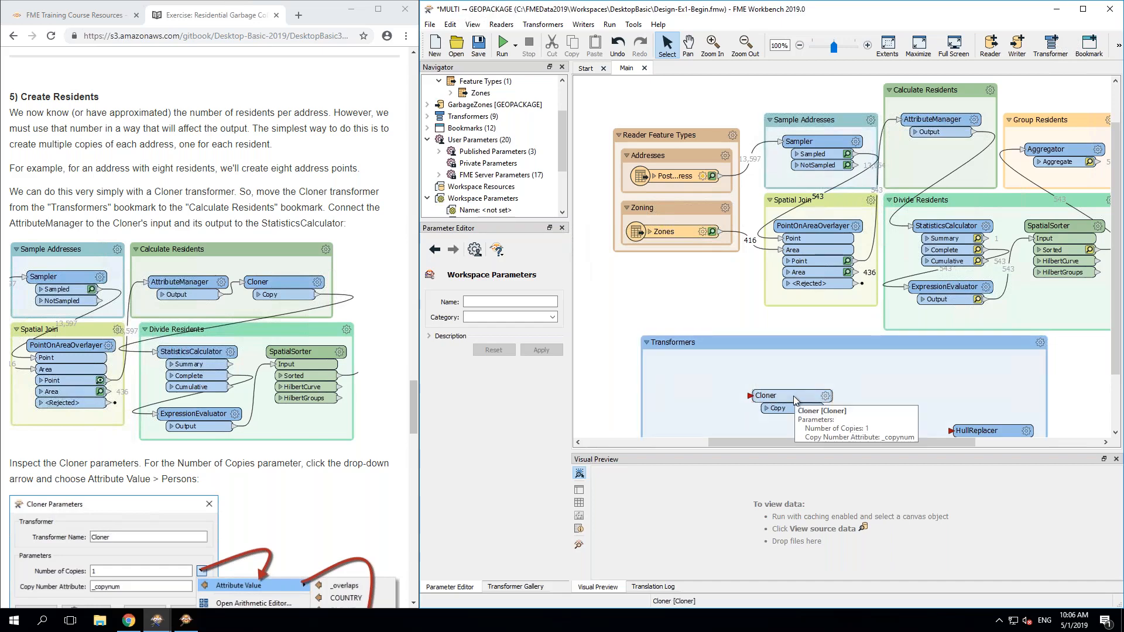
pyautogui.moveTo(794, 397); pyautogui.dragTo(946, 158)
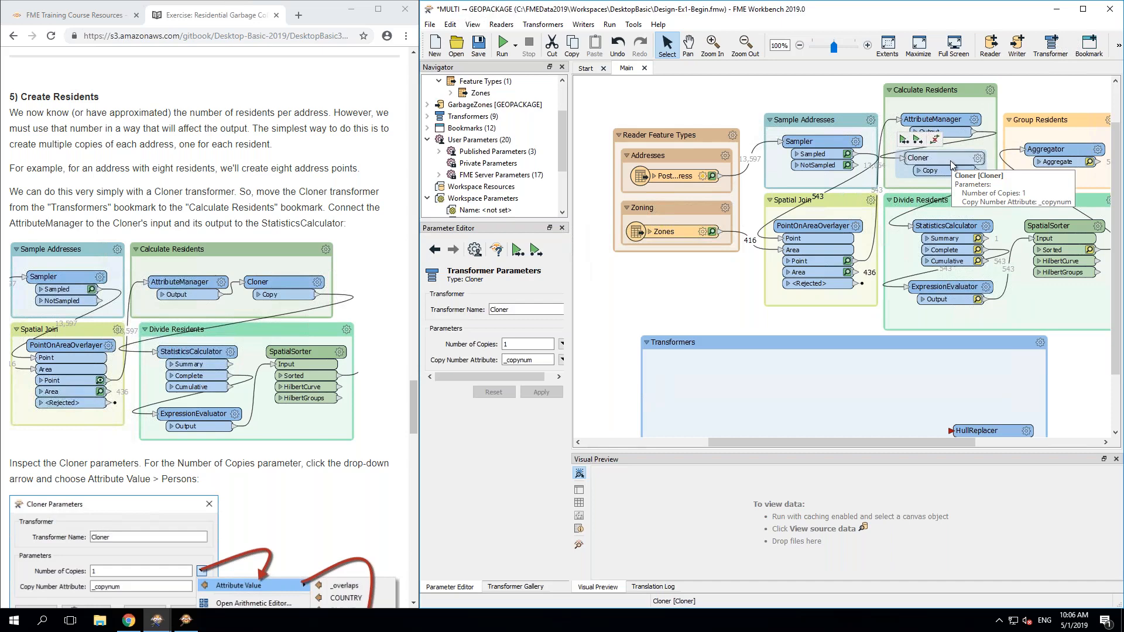
pyautogui.hotkey('ctrl', 'z')
pyautogui.hotkey('ctrl', 'z')
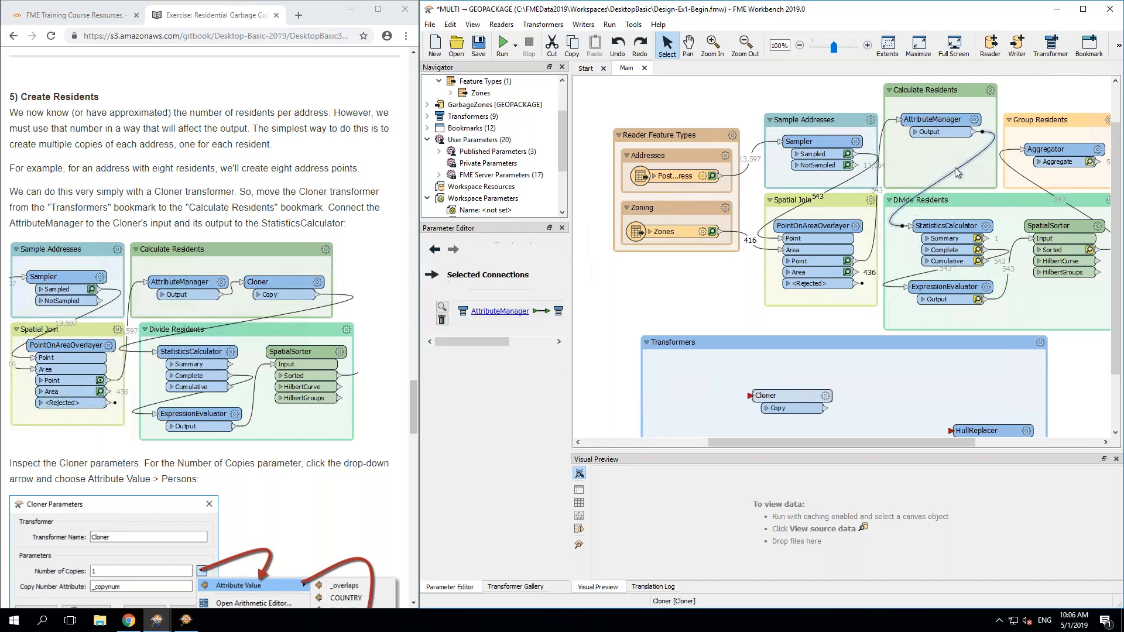
# Step: Insert the Cloner into the connection between the AttributeManager and StatisticsCalculator, placing it below the AttributeManager in the Calculate Residents bookmark
pyautogui.click(785, 390)
pyautogui.moveTo(785, 389); pyautogui.dragTo(1004, 170)
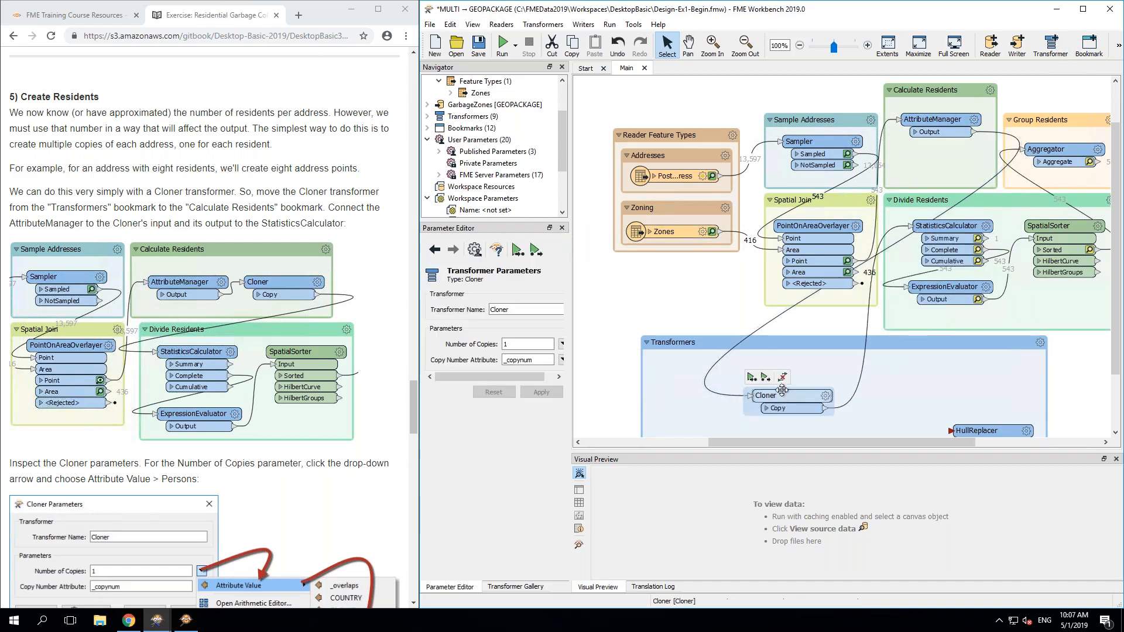
pyautogui.moveTo(782, 391); pyautogui.dragTo(936, 156)
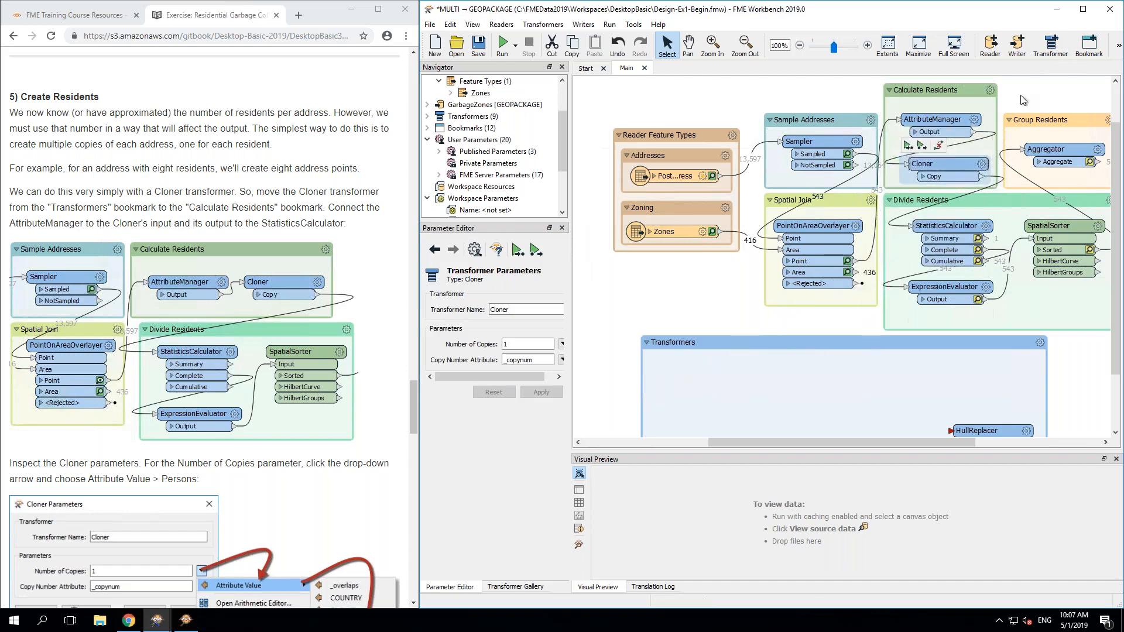
pyautogui.click(1045, 101)
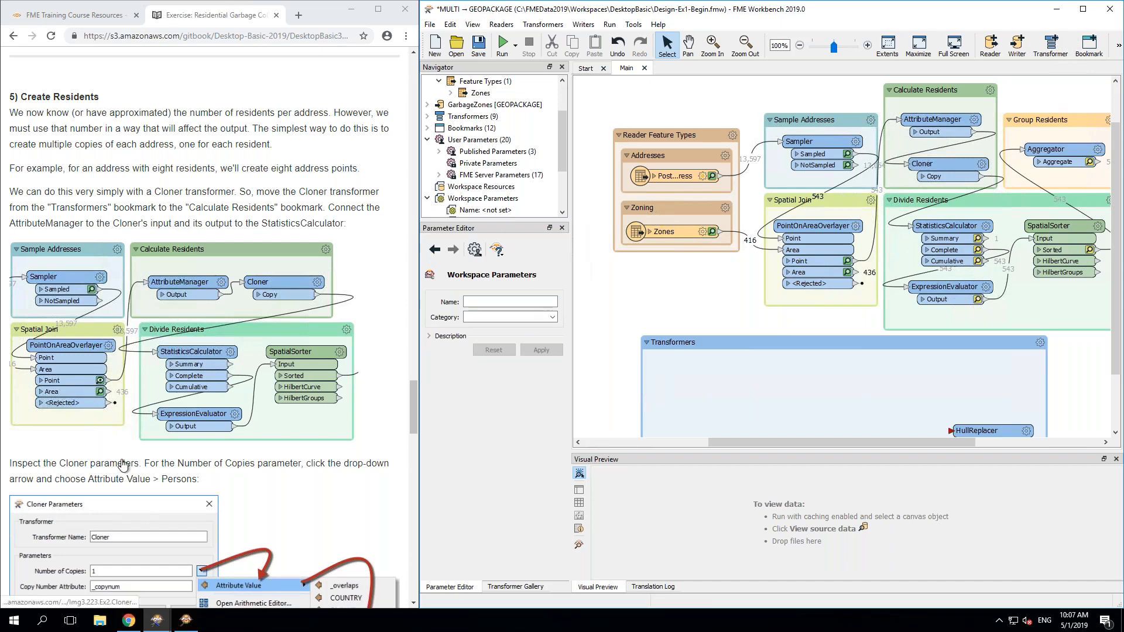
# Step: Set the Cloner's Number of Copies to the Persons attribute, following the exercise instructions
pyautogui.scroll(-5, 360, 422)
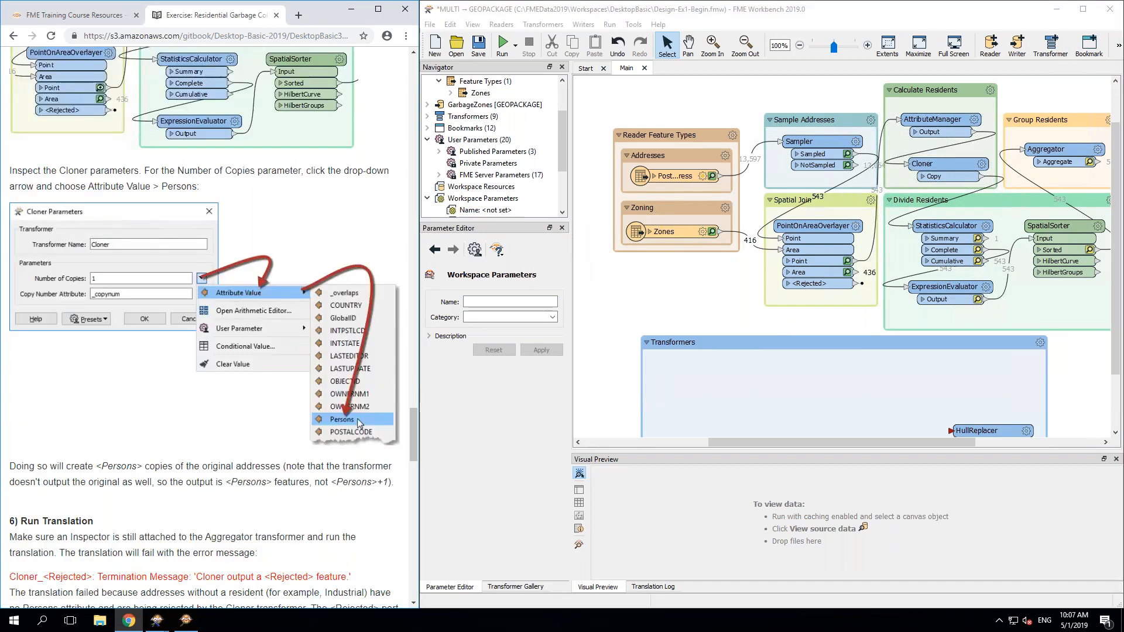
pyautogui.click(983, 164)
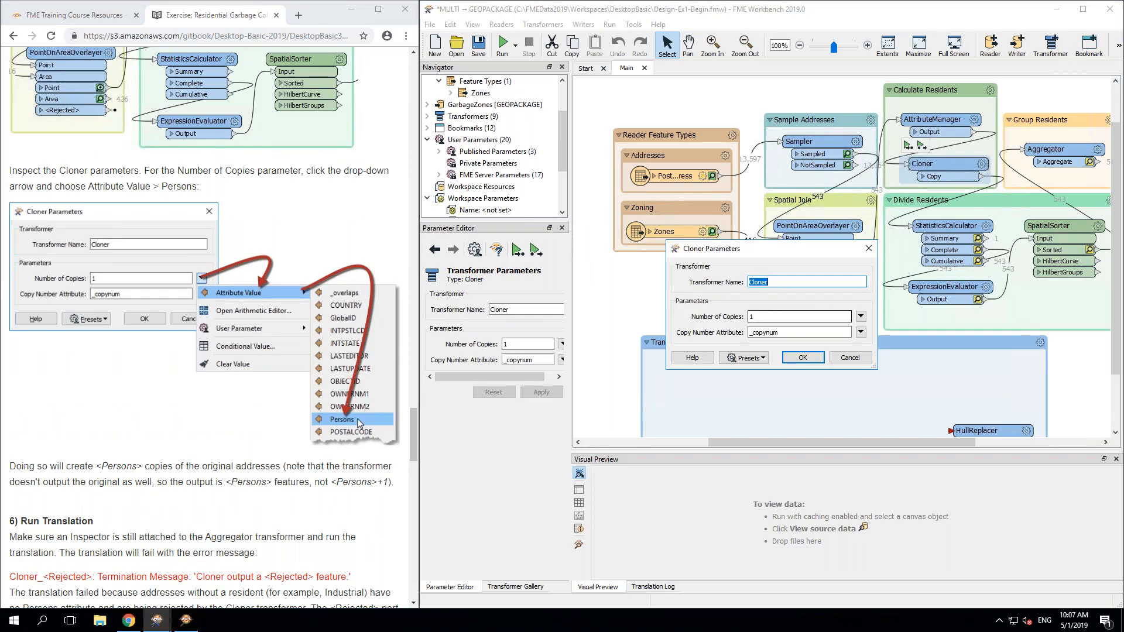
pyautogui.click(860, 318)
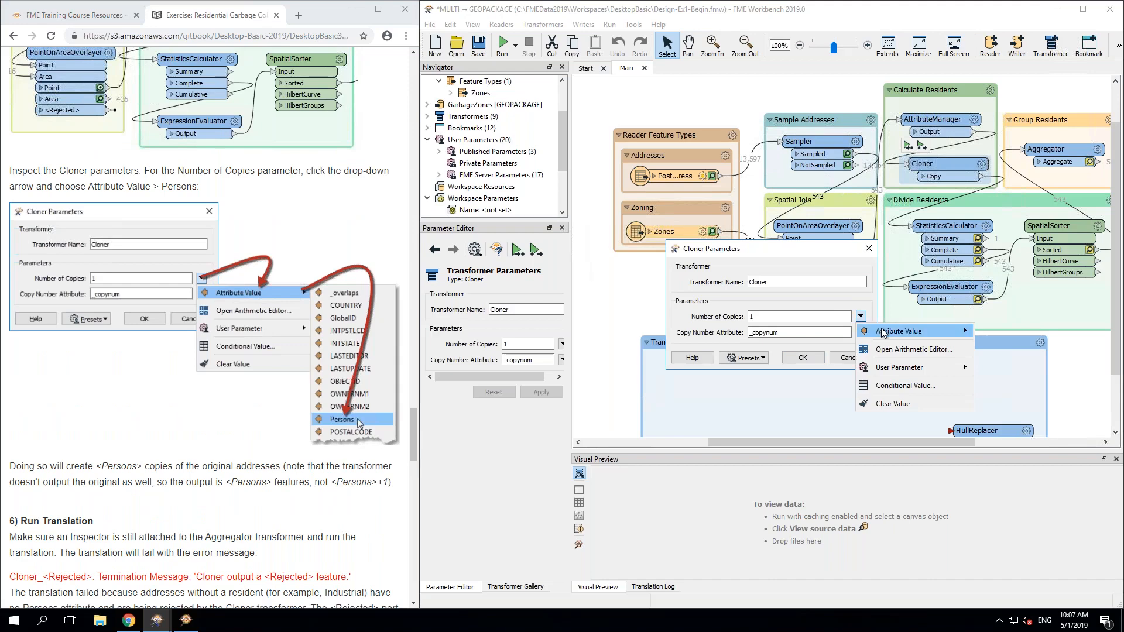
pyautogui.moveTo(891, 333)
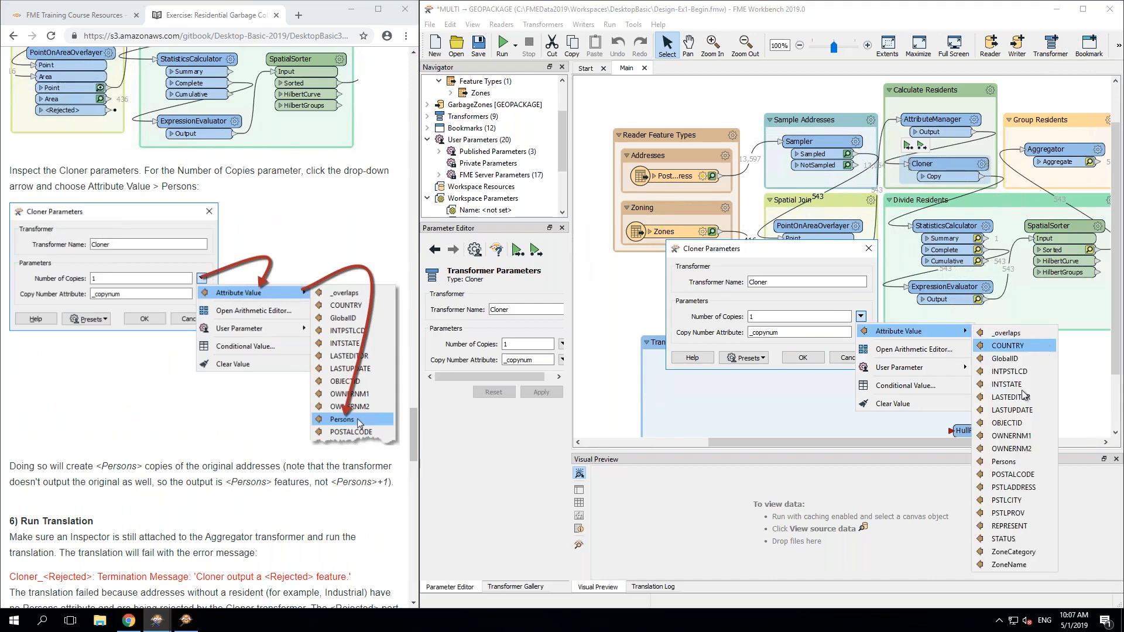
pyautogui.click(1008, 464)
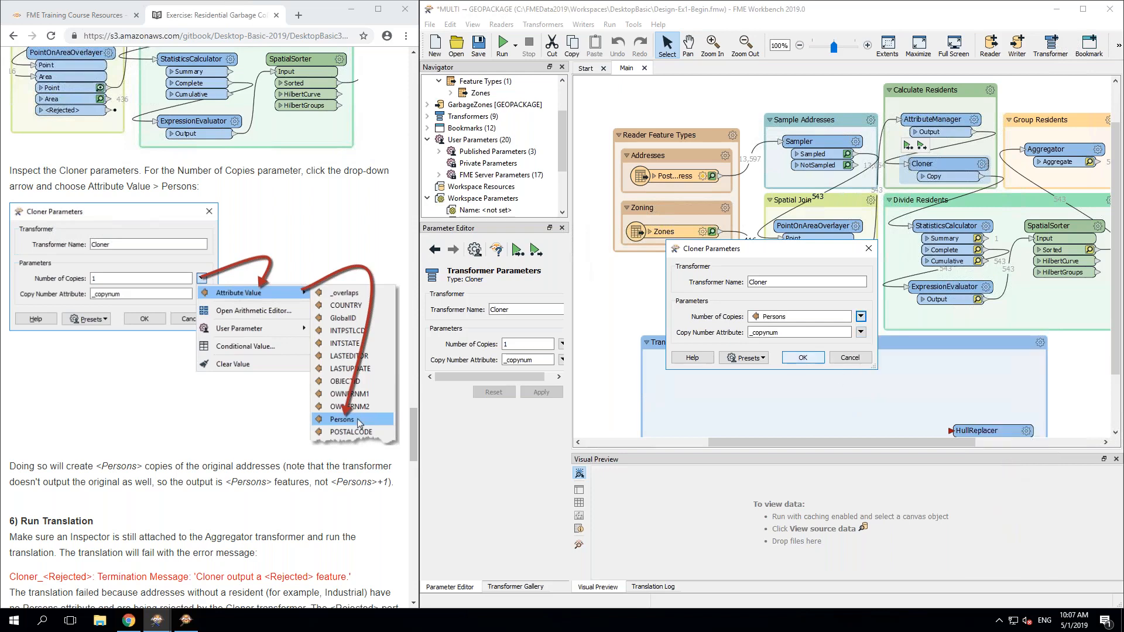
pyautogui.click(803, 357)
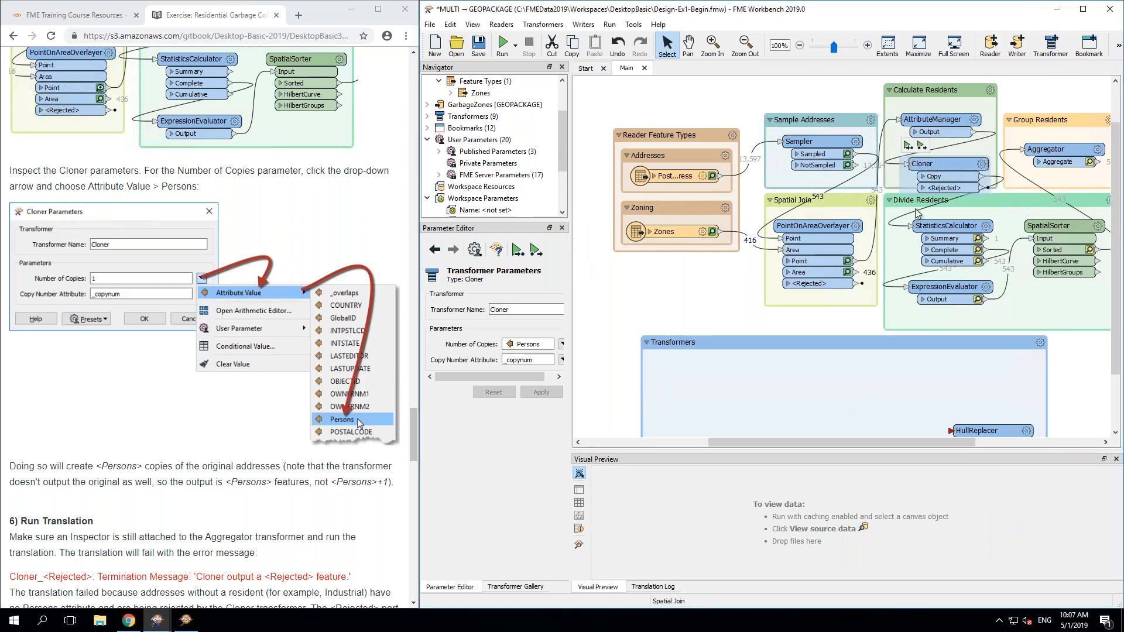
# Step: Move the Cloner up so its ports fit inside the Calculate Residents bookmark, and run the workspace to the Cloner
pyautogui.moveTo(931, 160)
pyautogui.mouseDown()
pyautogui.moveTo(944, 121)
pyautogui.moveTo(939, 145)
pyautogui.mouseUp()
pyautogui.click(843, 110)
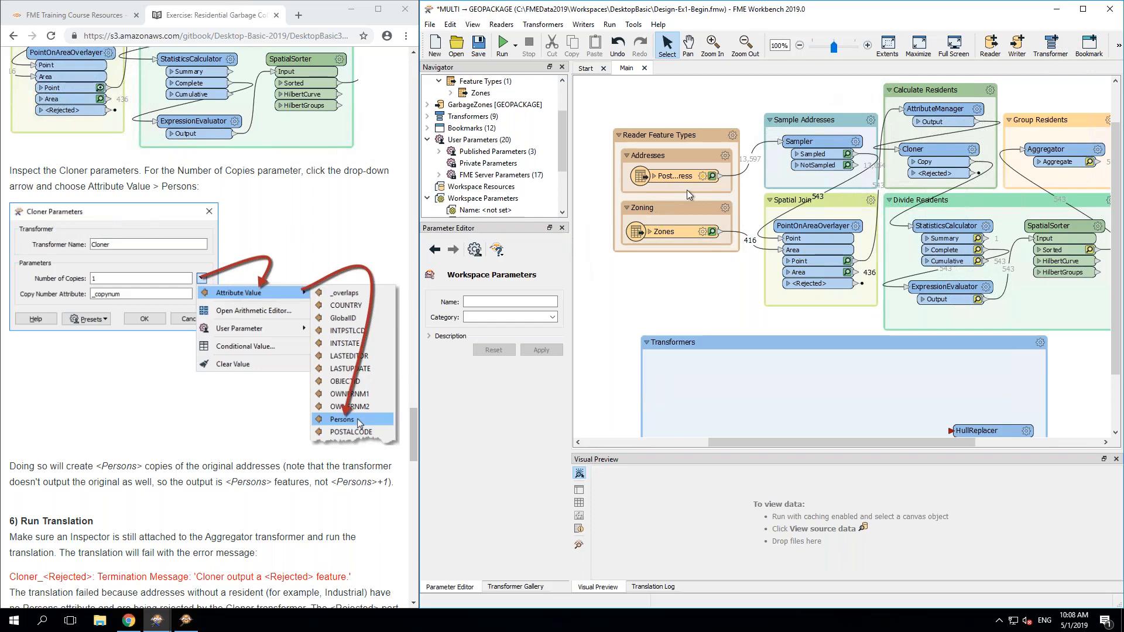
pyautogui.click(702, 167)
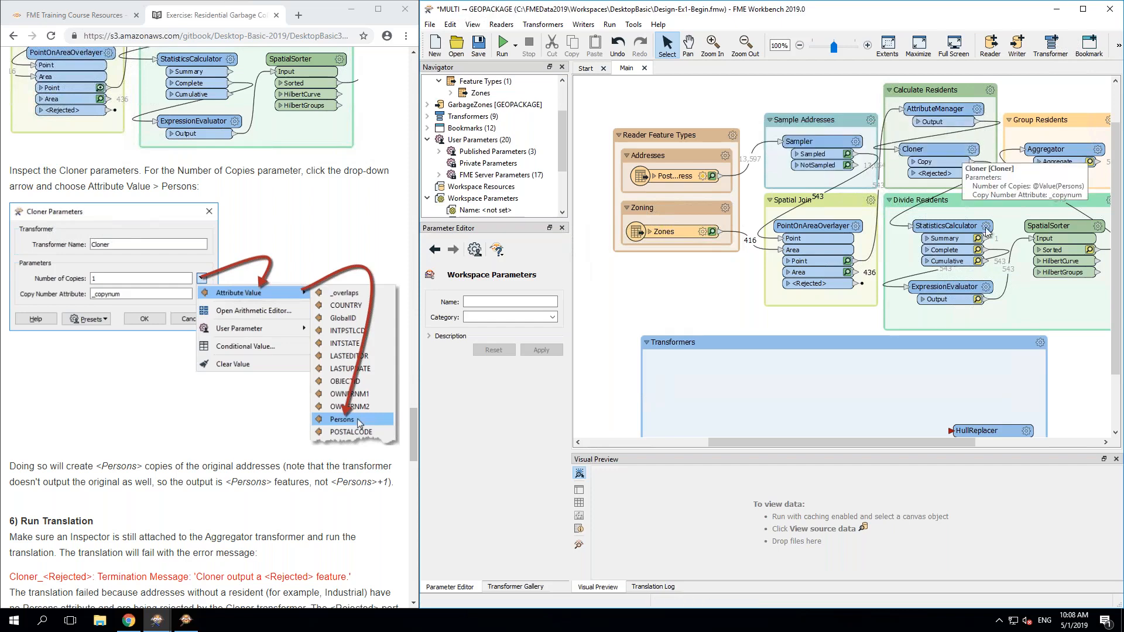
pyautogui.moveTo(951, 158); pyautogui.dragTo(951, 151)
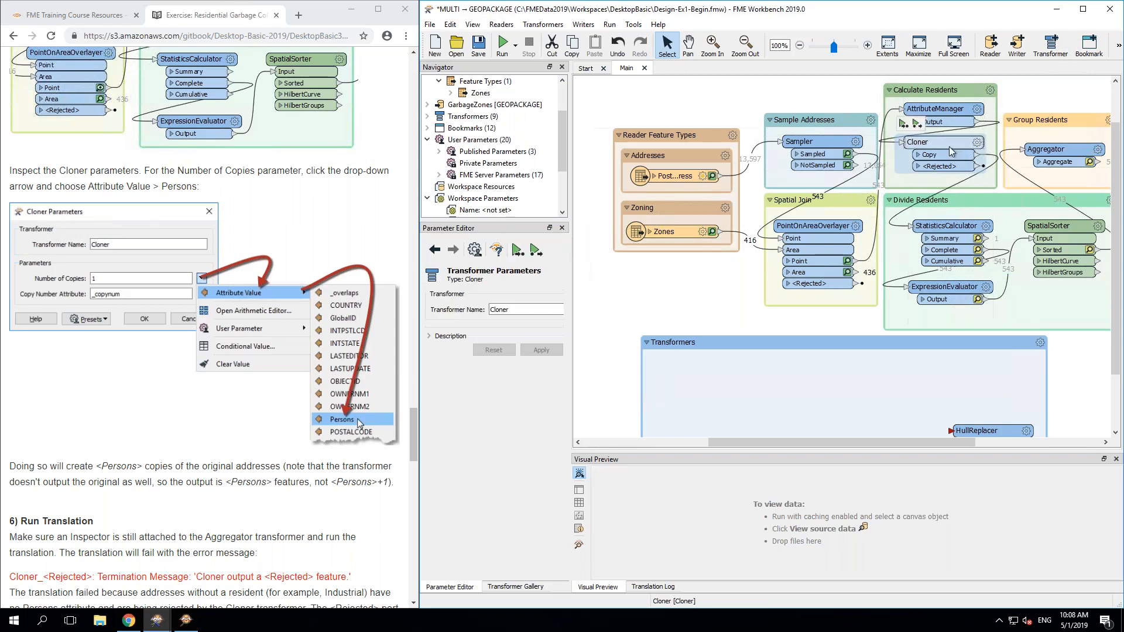
pyautogui.click(904, 123)
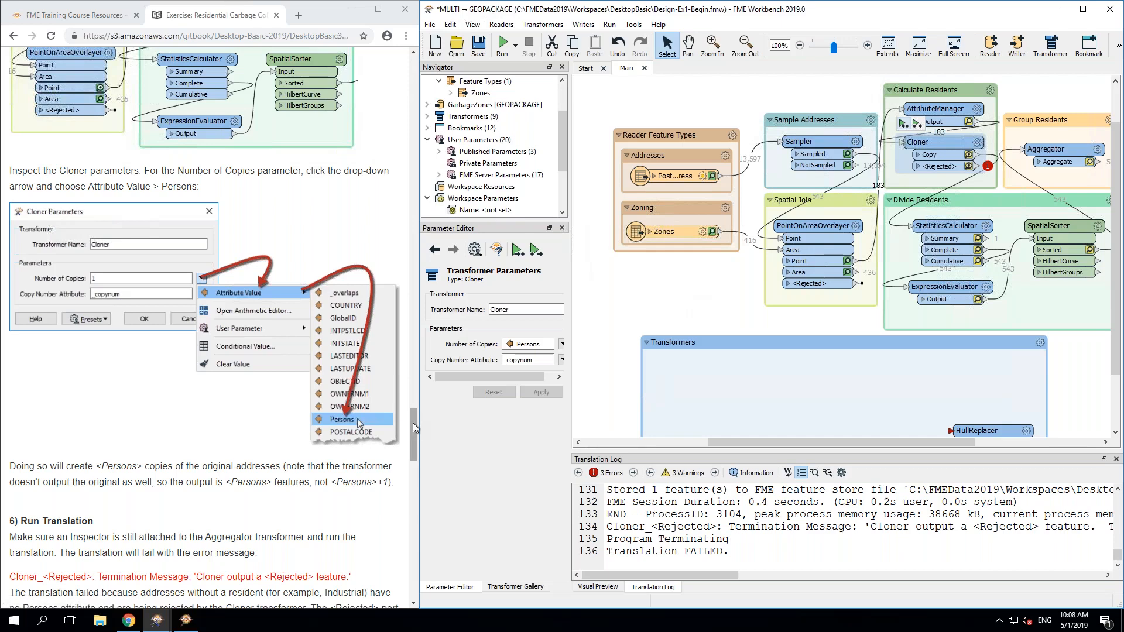
# Step: Read the Run Translation section of the exercise and examine the translation log around the Cloner <Rejected> error
pyautogui.moveTo(413, 423); pyautogui.dragTo(417, 460)
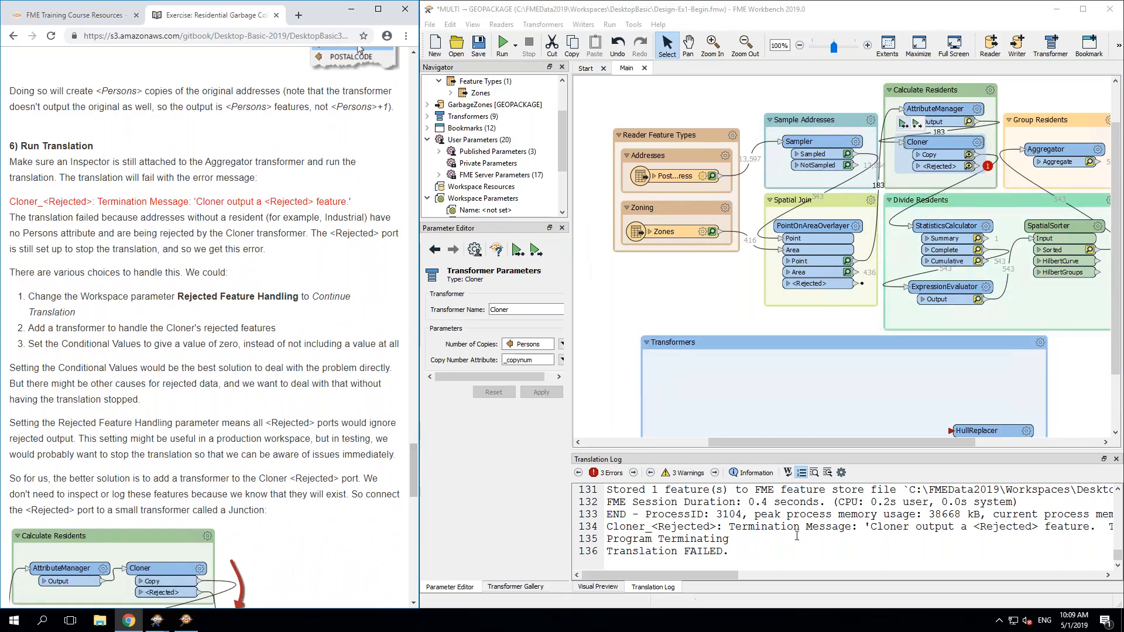
pyautogui.scroll(3, 797, 536)
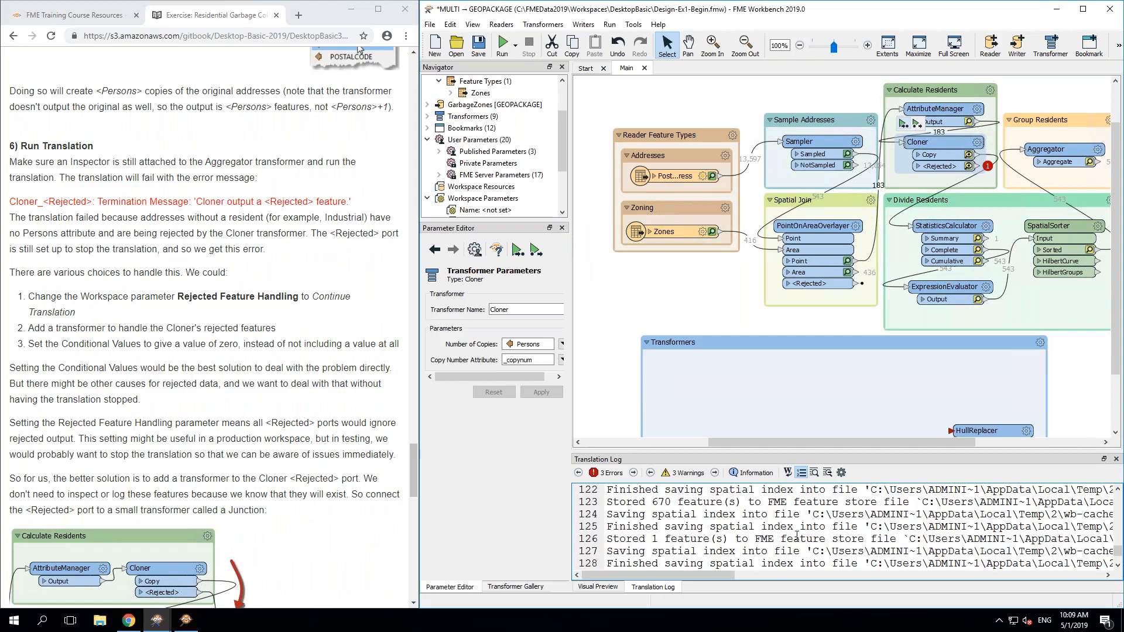
pyautogui.scroll(2, 797, 536)
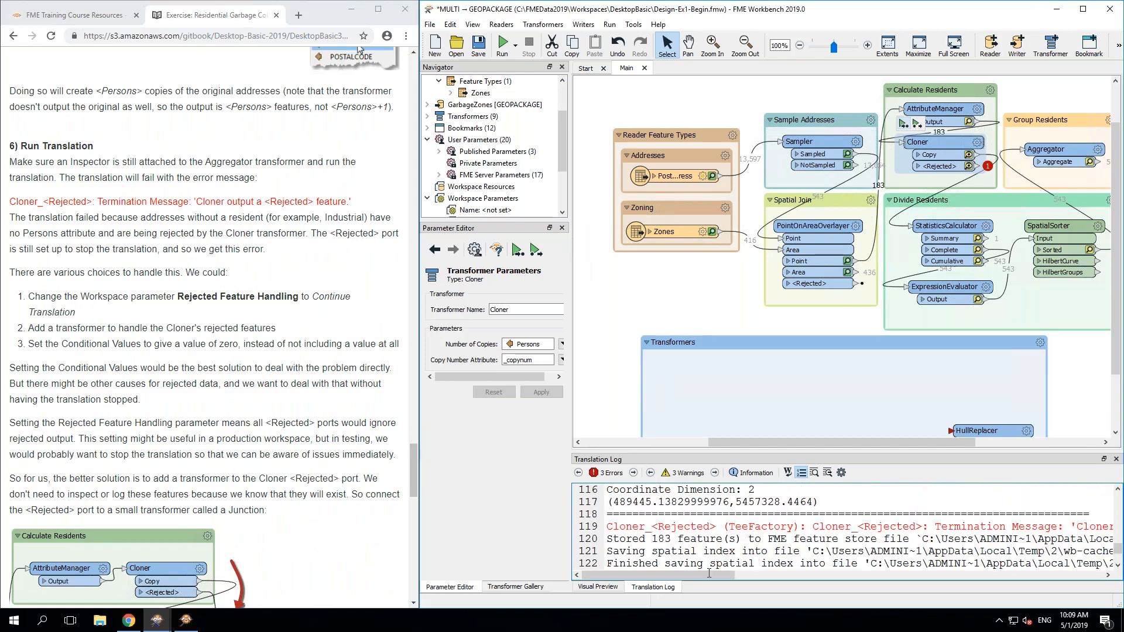
pyautogui.moveTo(689, 575); pyautogui.dragTo(654, 569)
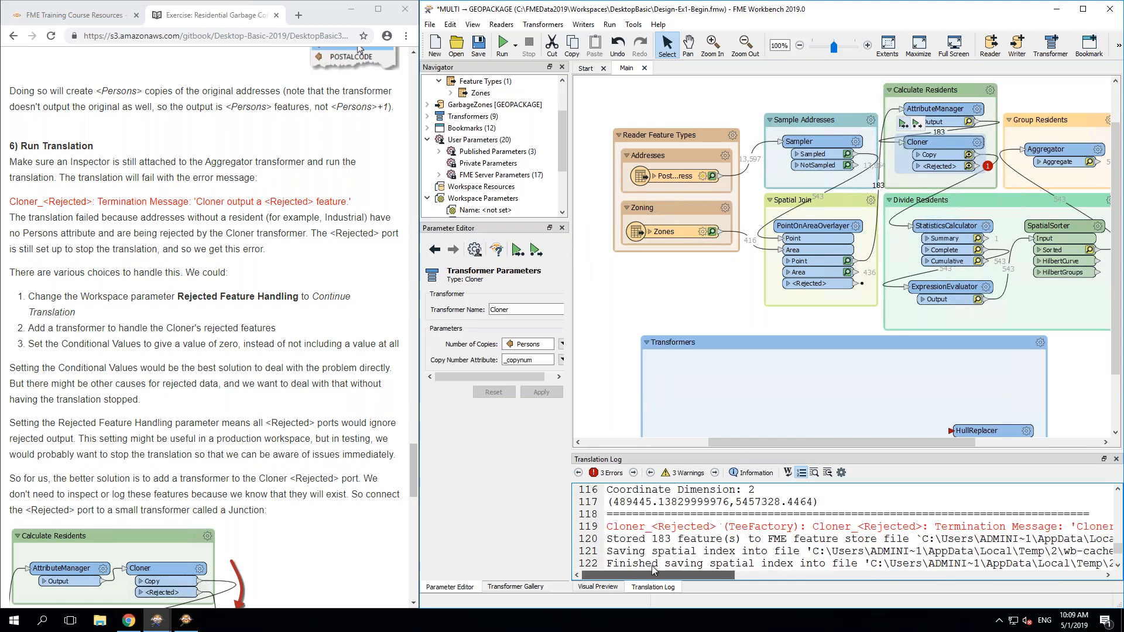
pyautogui.scroll(4, 692, 508)
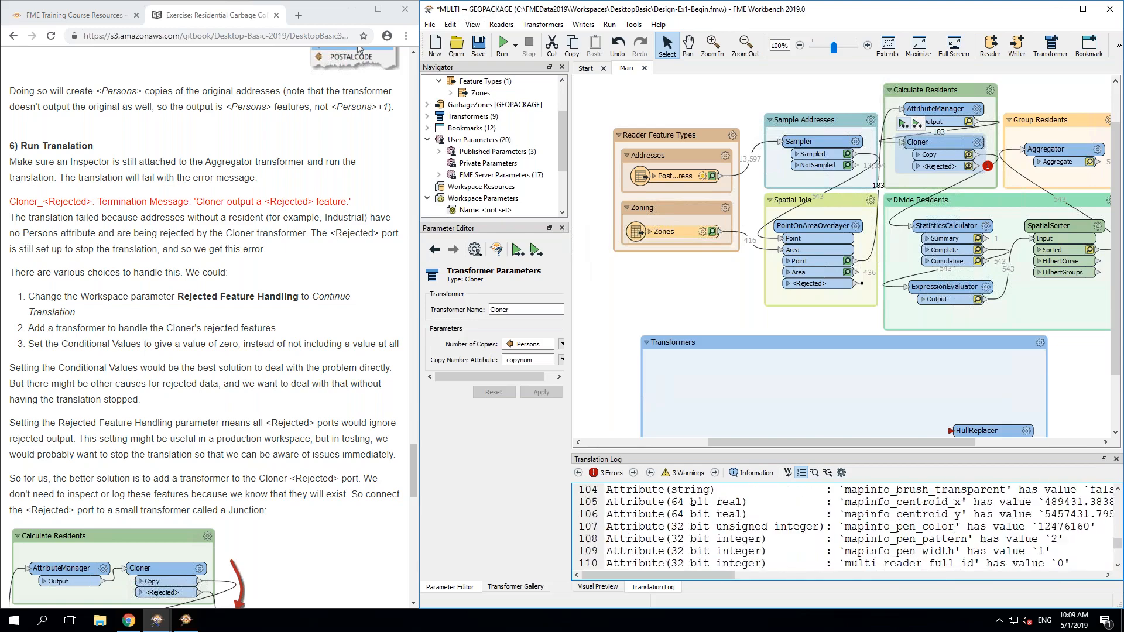
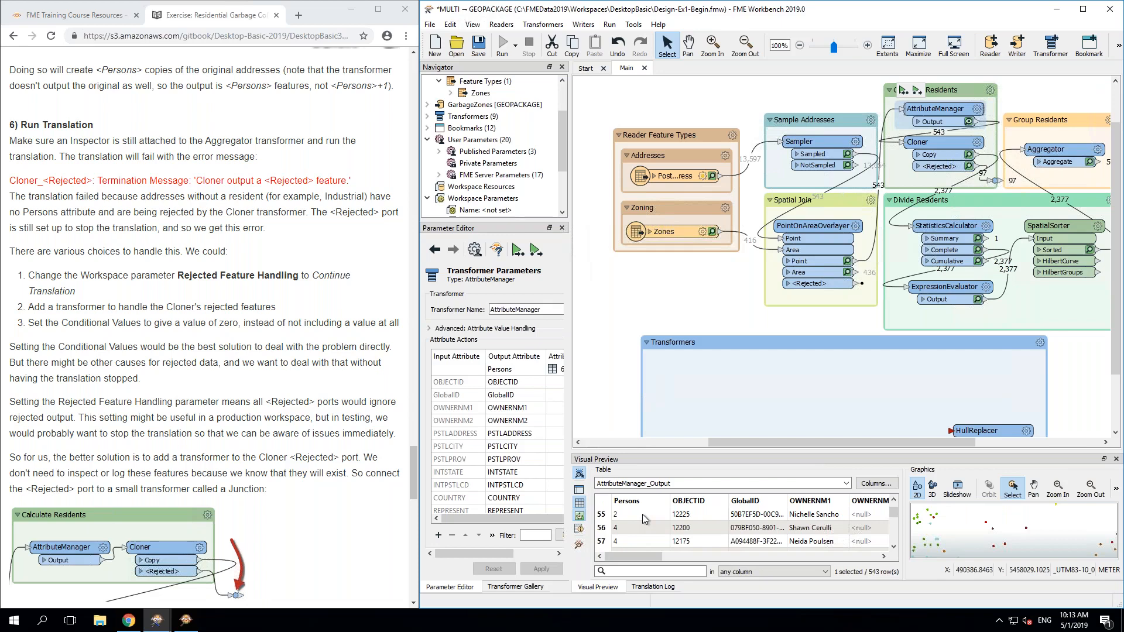
# Step: Compare the Persons values in the AttributeManager's output with the features from the Cloner's Copy port
pyautogui.scroll(-5, 641, 514)
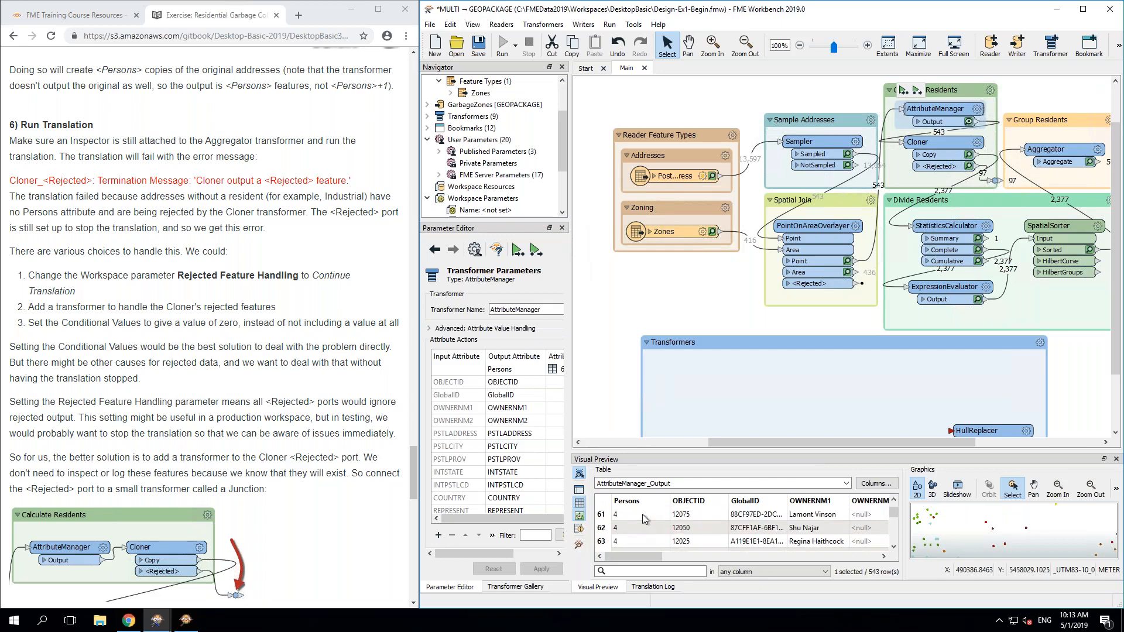
pyautogui.click(936, 154)
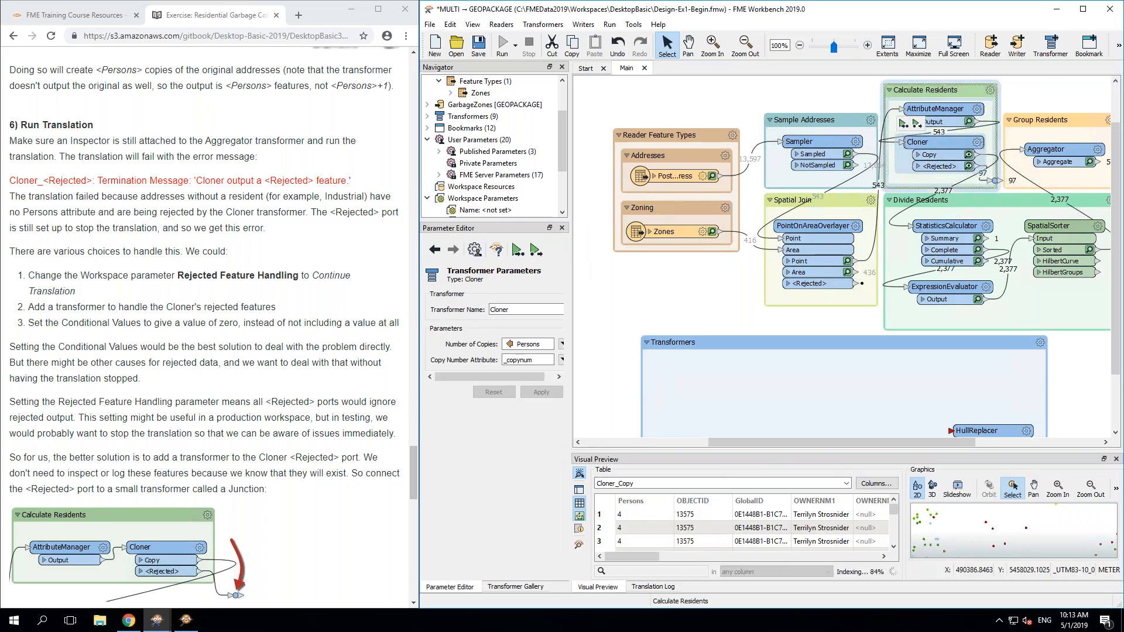
pyautogui.click(944, 198)
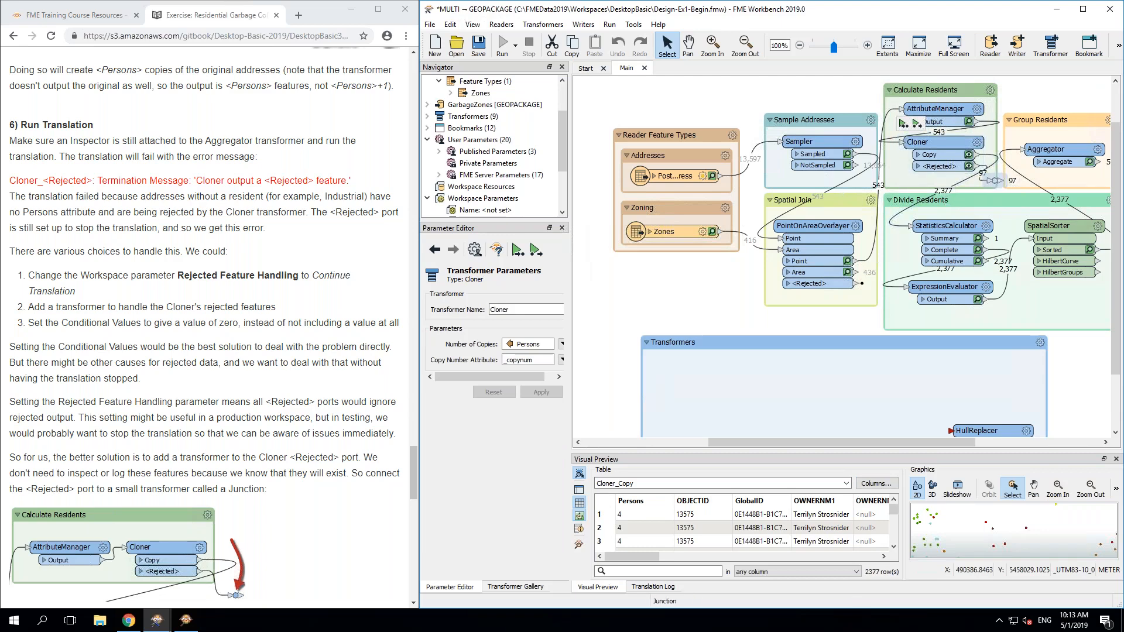
# Step: Inspect the Junction's cached output, checking the zone names and categories of the features rejected by the Cloner
pyautogui.click(994, 180)
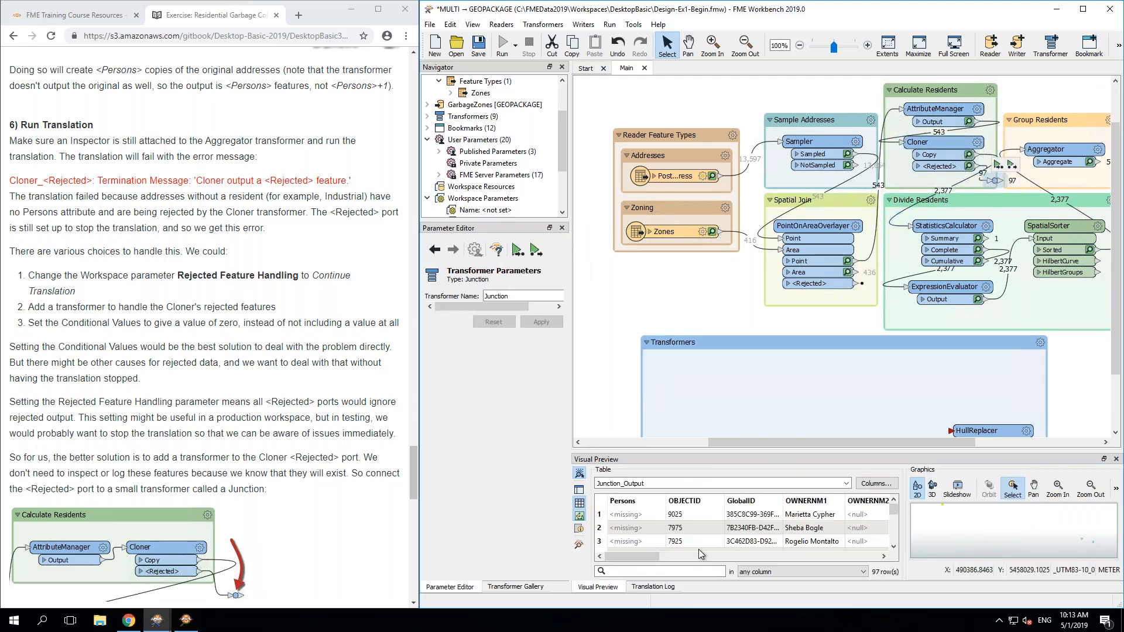
pyautogui.moveTo(643, 559); pyautogui.dragTo(875, 566)
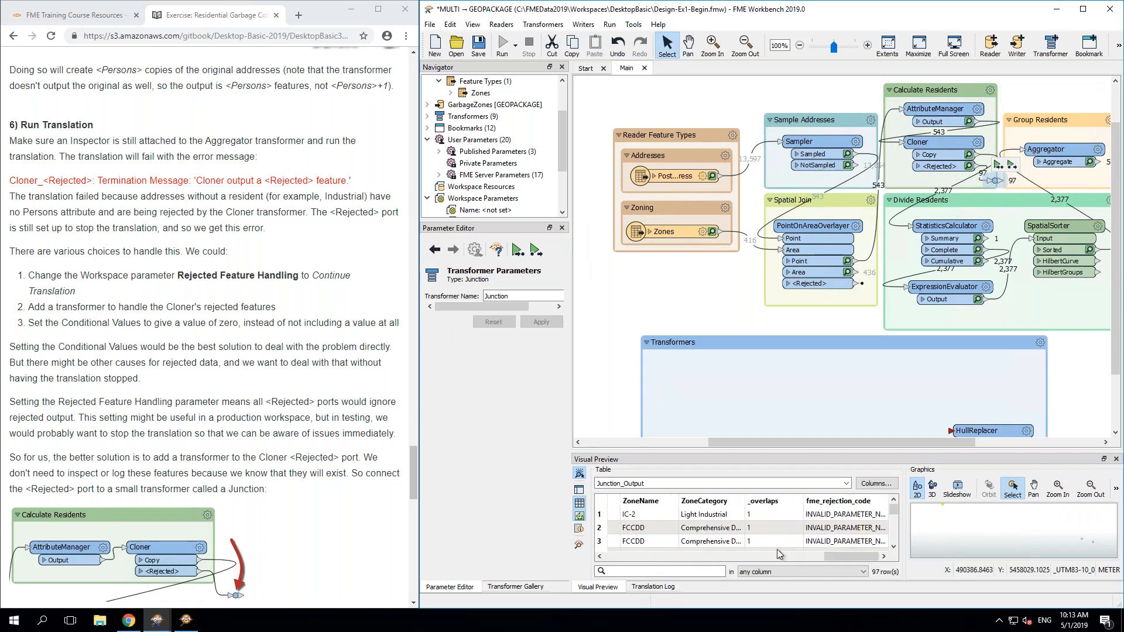
pyautogui.click(709, 517)
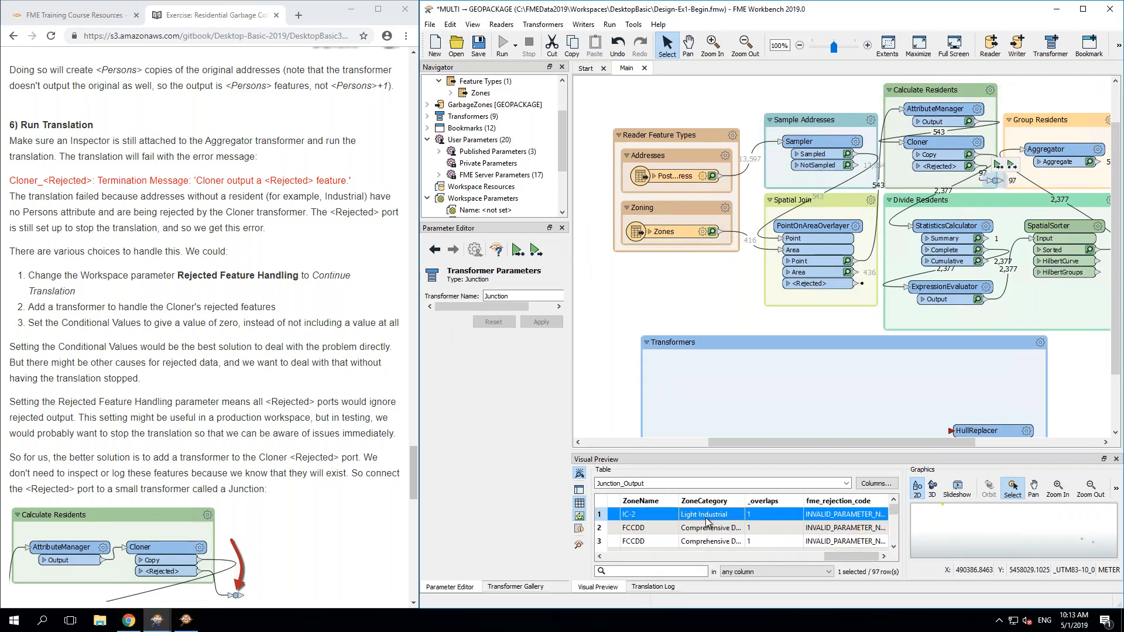
pyautogui.scroll(-3, 705, 537)
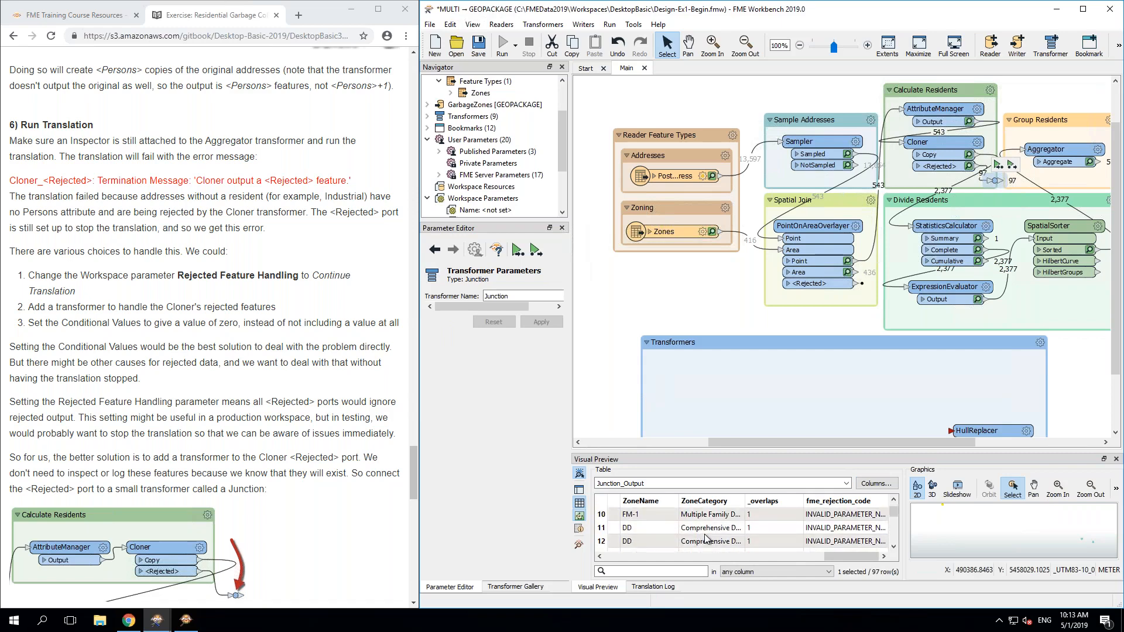
pyautogui.scroll(-1, 705, 536)
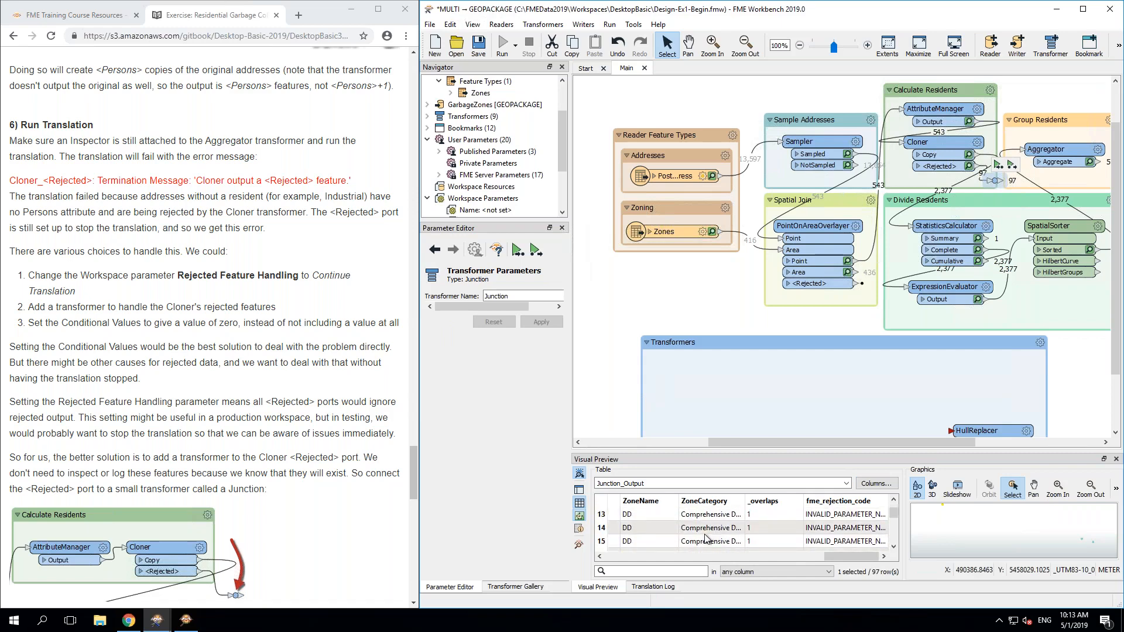
pyautogui.scroll(-2, 705, 537)
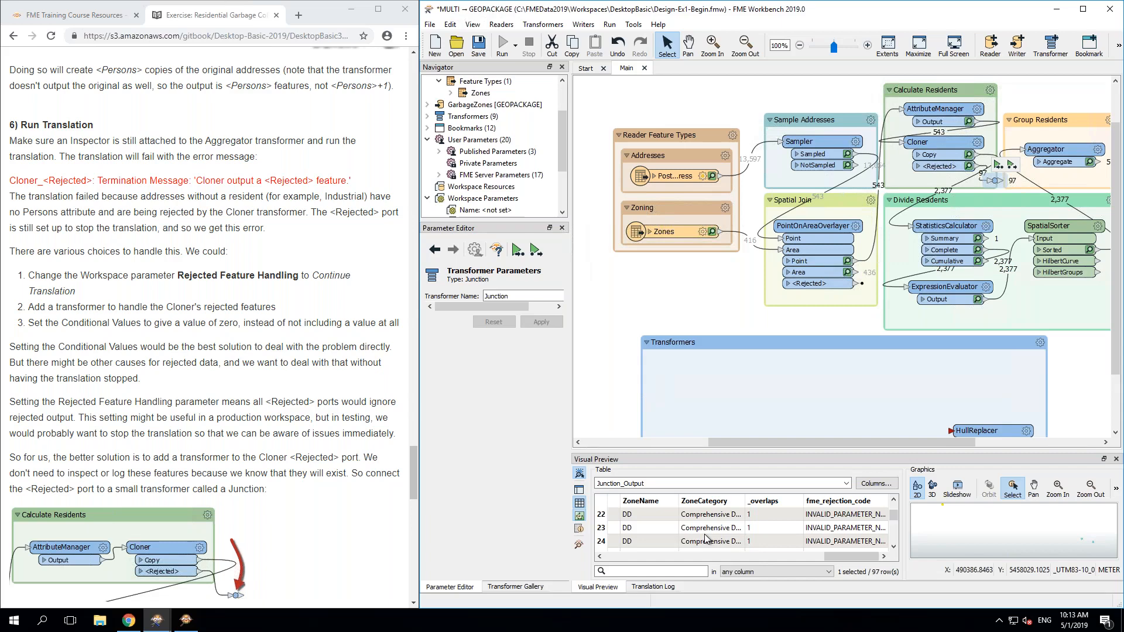
pyautogui.scroll(-3, 706, 538)
pyautogui.scroll(-3, 706, 537)
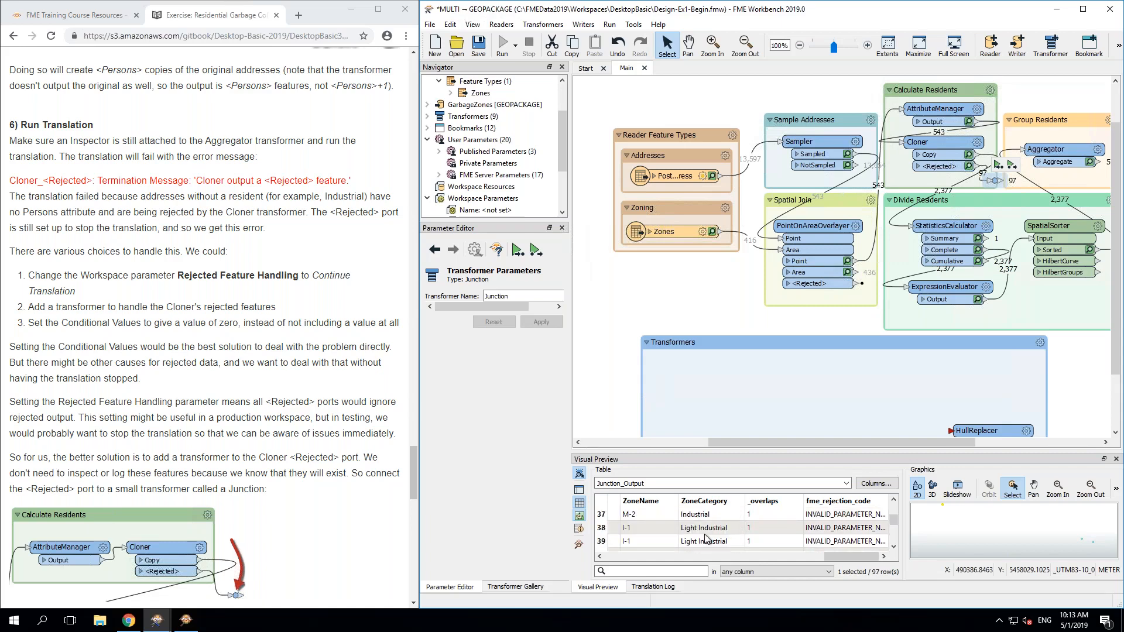
pyautogui.scroll(-2, 705, 538)
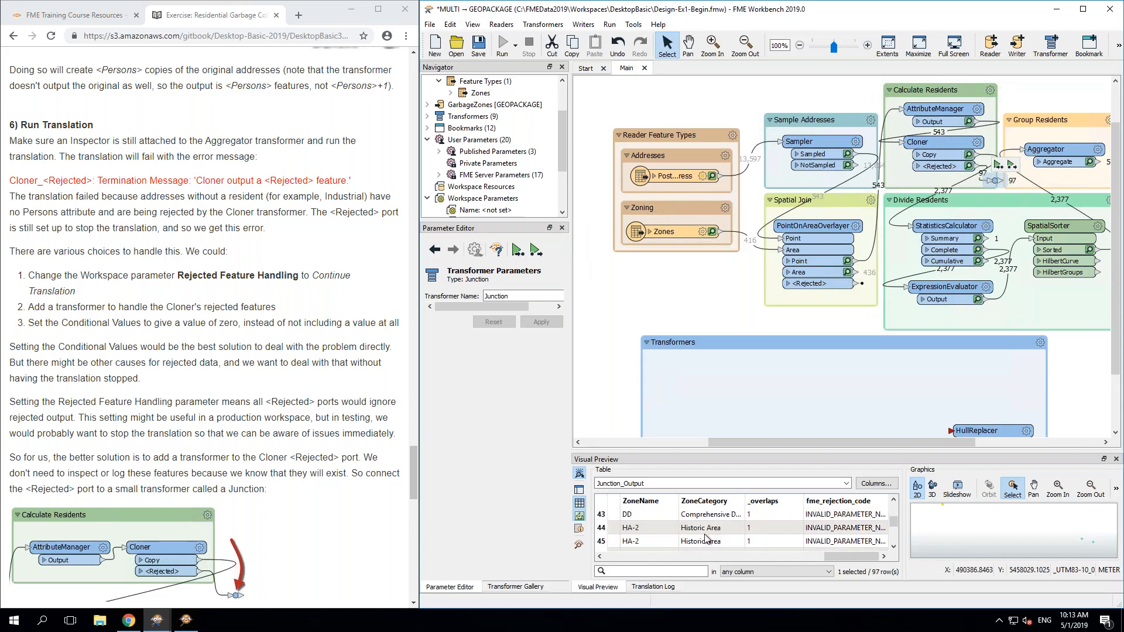
pyautogui.scroll(-2, 705, 538)
pyautogui.scroll(-5, 705, 537)
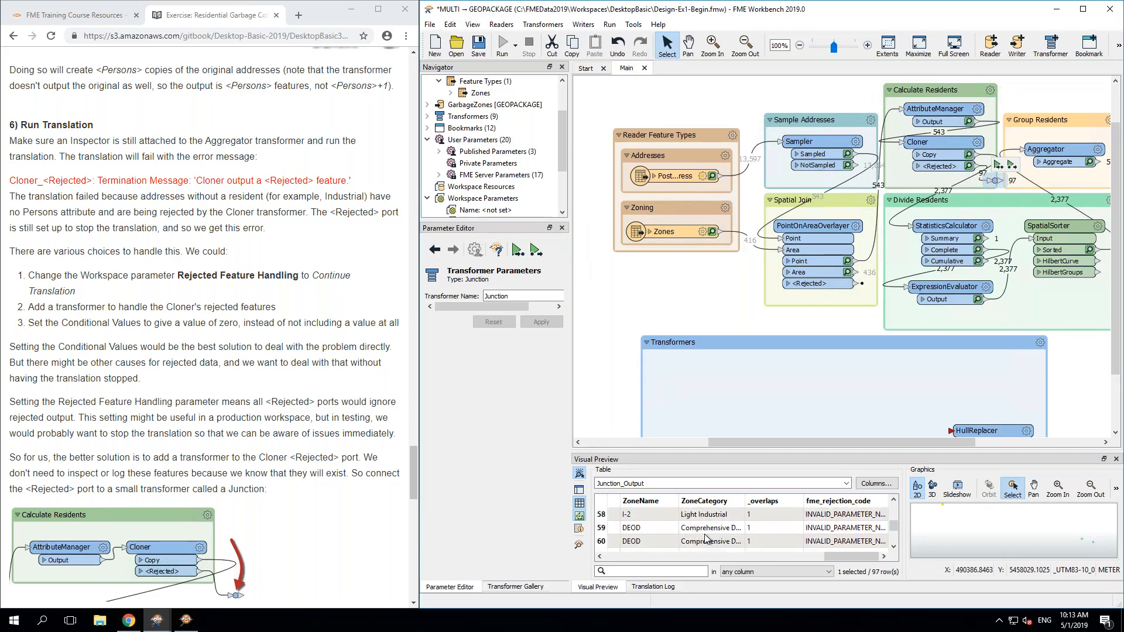
pyautogui.scroll(-2, 705, 537)
pyautogui.scroll(-3, 706, 537)
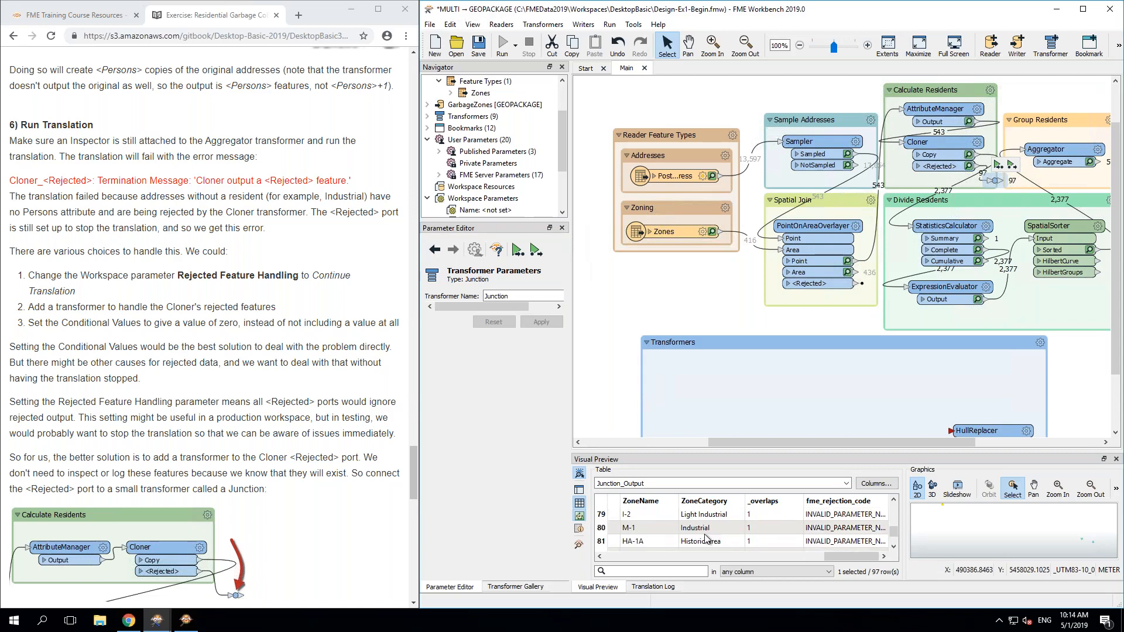
pyautogui.scroll(-1, 705, 537)
pyautogui.scroll(-2, 706, 537)
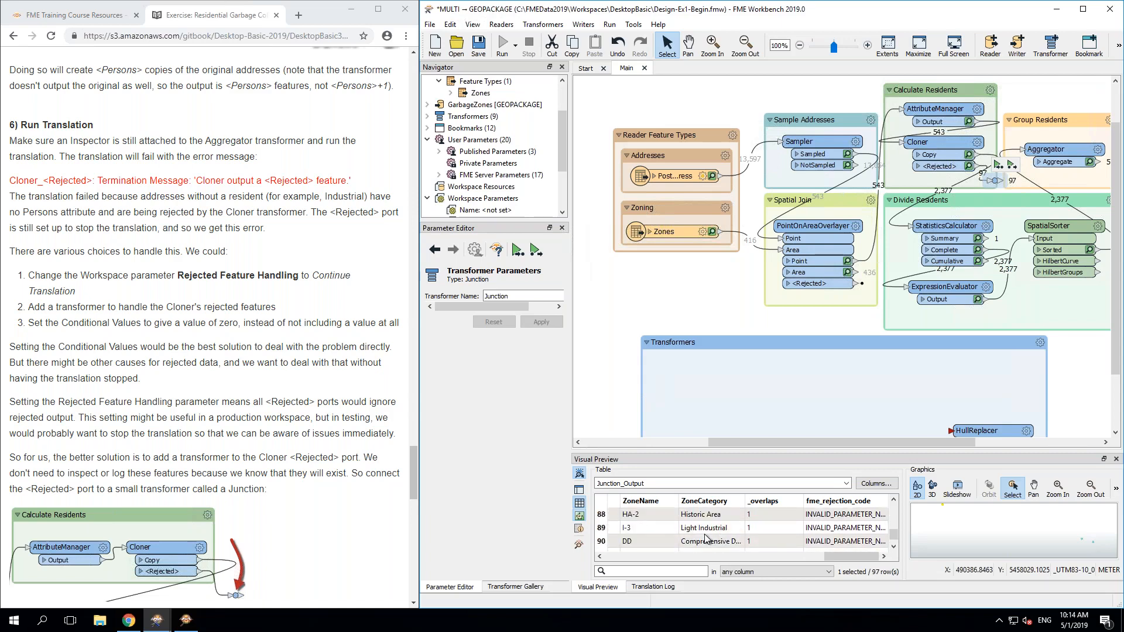
pyautogui.scroll(1, 705, 537)
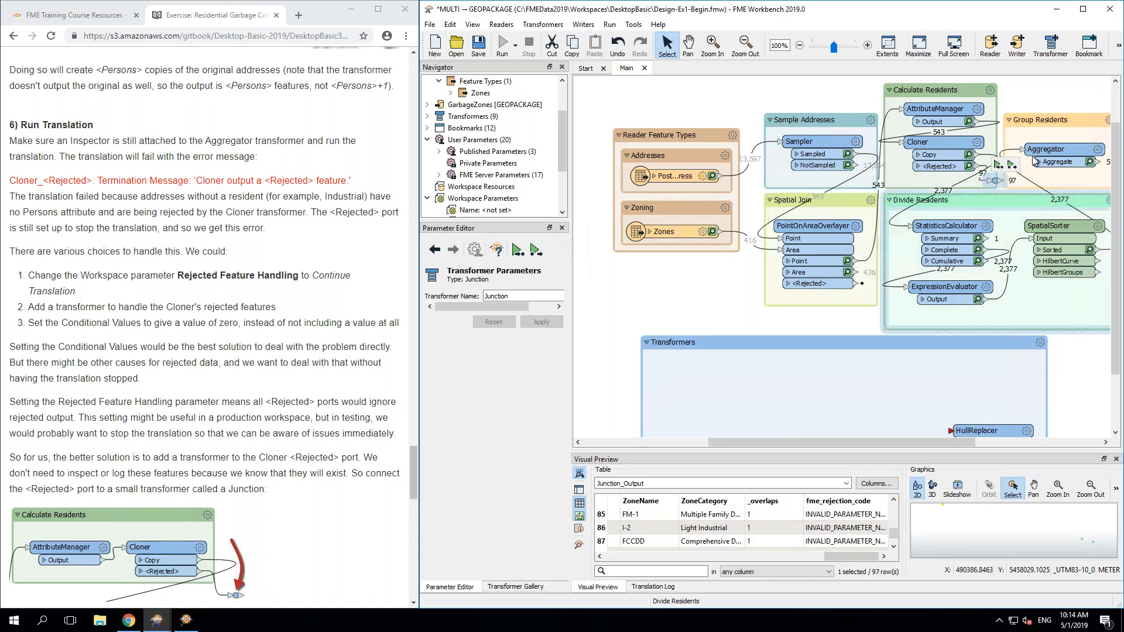
pyautogui.moveTo(1036, 155)
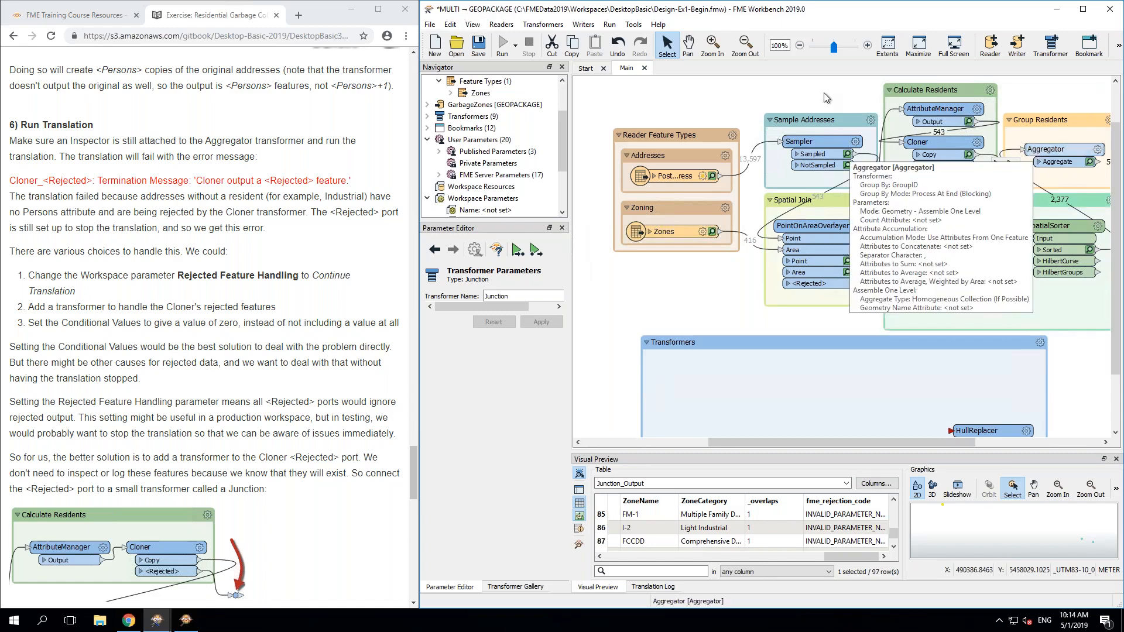
pyautogui.click(793, 103)
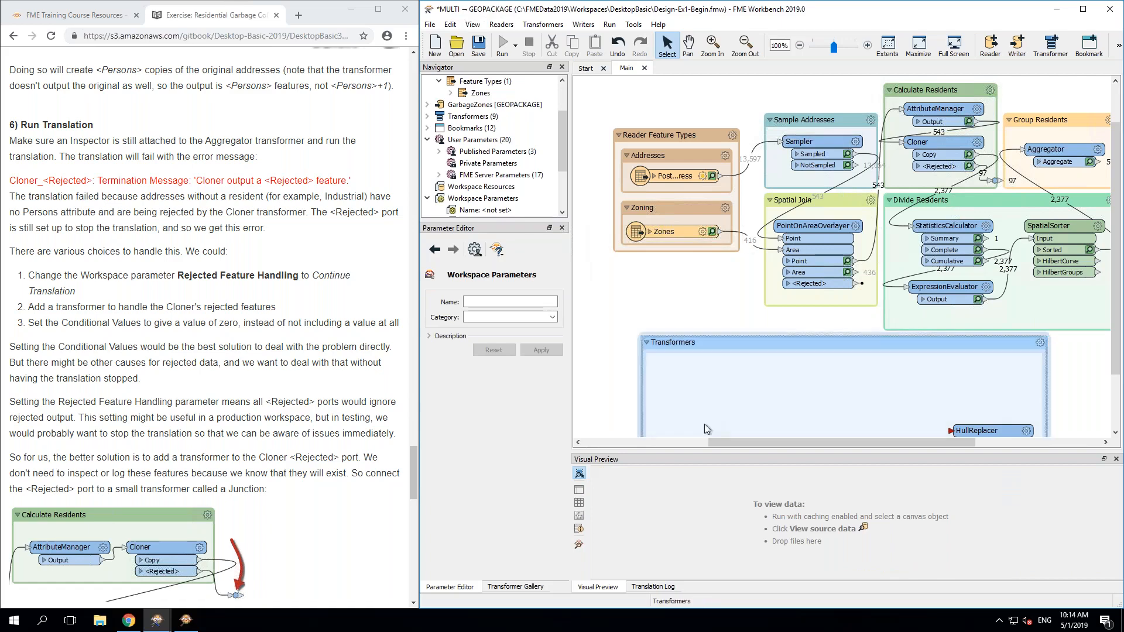
pyautogui.moveTo(750, 439); pyautogui.dragTo(802, 446)
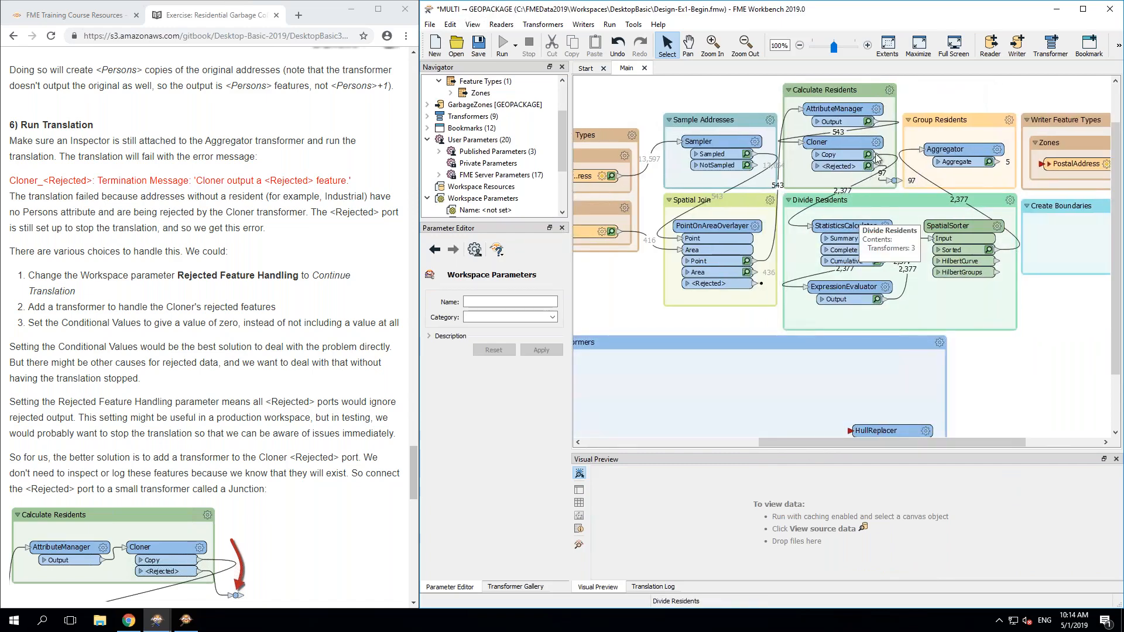
pyautogui.click(841, 142)
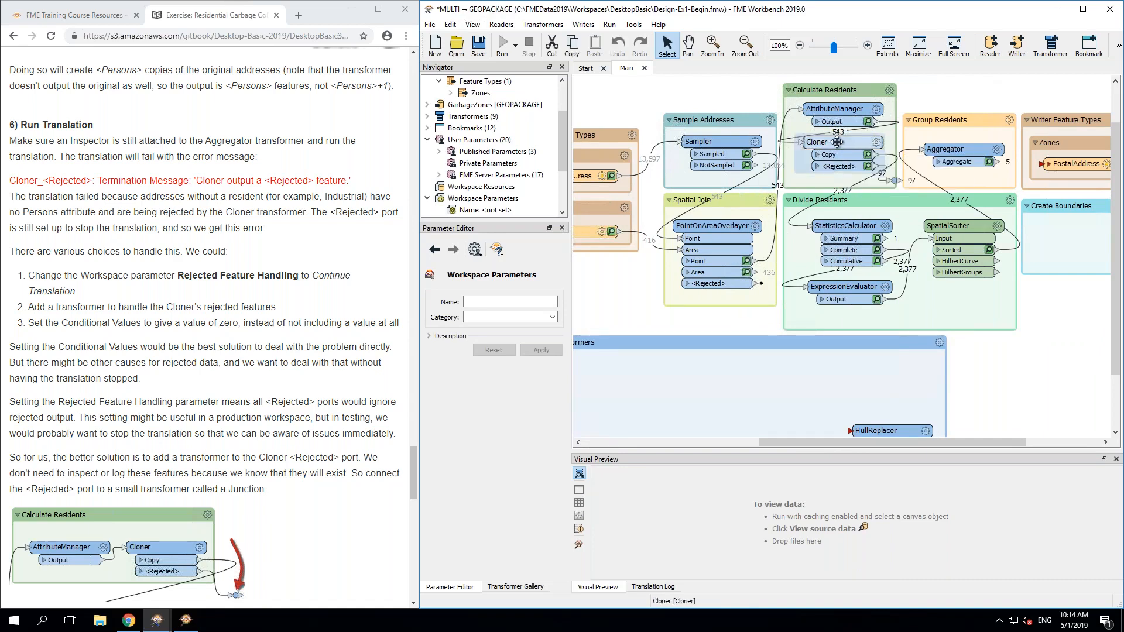
pyautogui.click(729, 82)
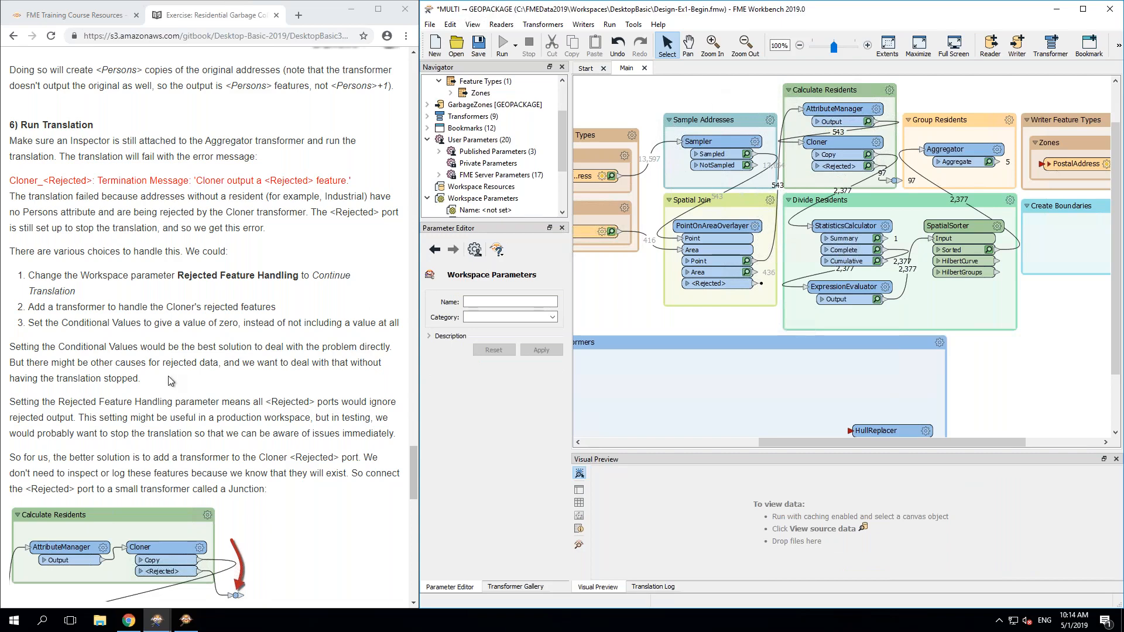
# Step: Connect a FeatureColorSetter to the Aggregator's Aggregate output and place it above the Group Residents bookmark
pyautogui.scroll(-6, 170, 380)
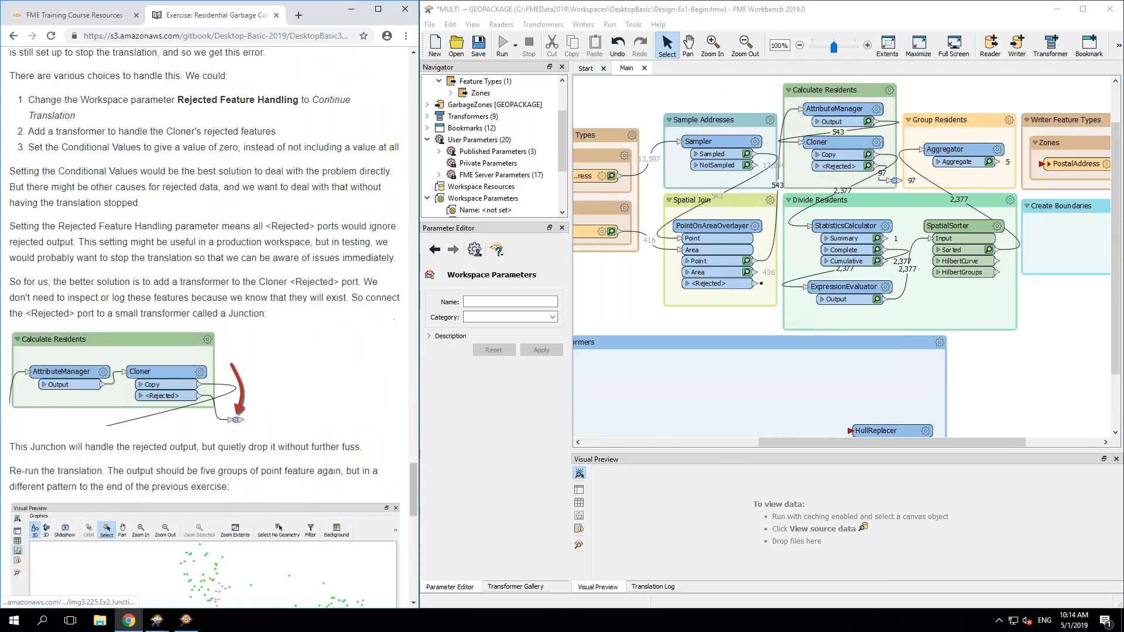
pyautogui.scroll(-1, 211, 351)
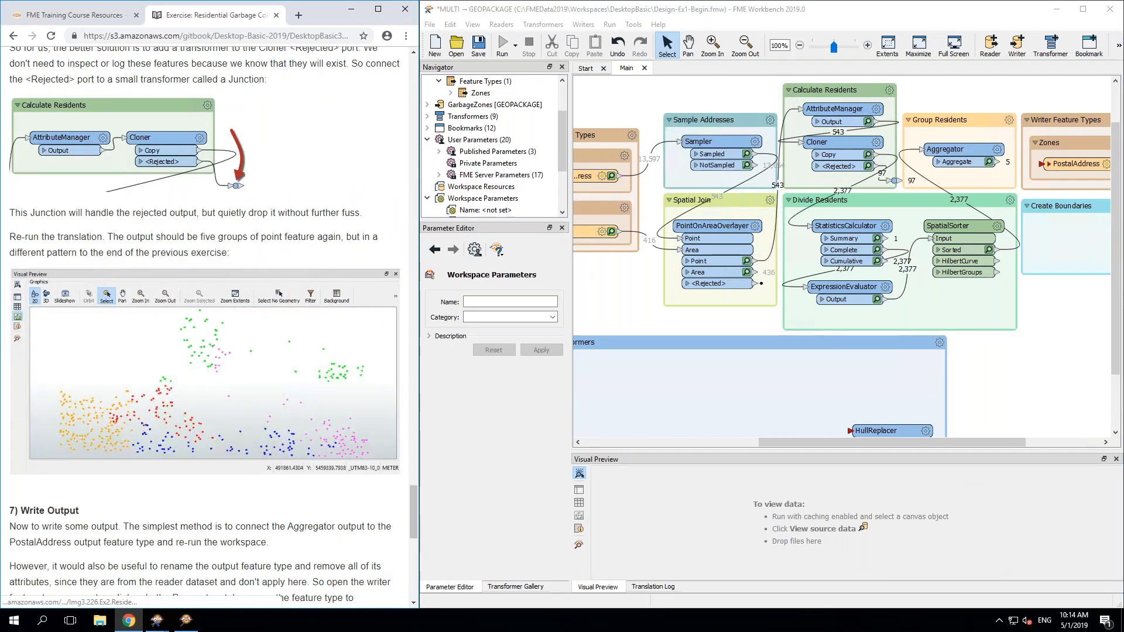
pyautogui.click(999, 166)
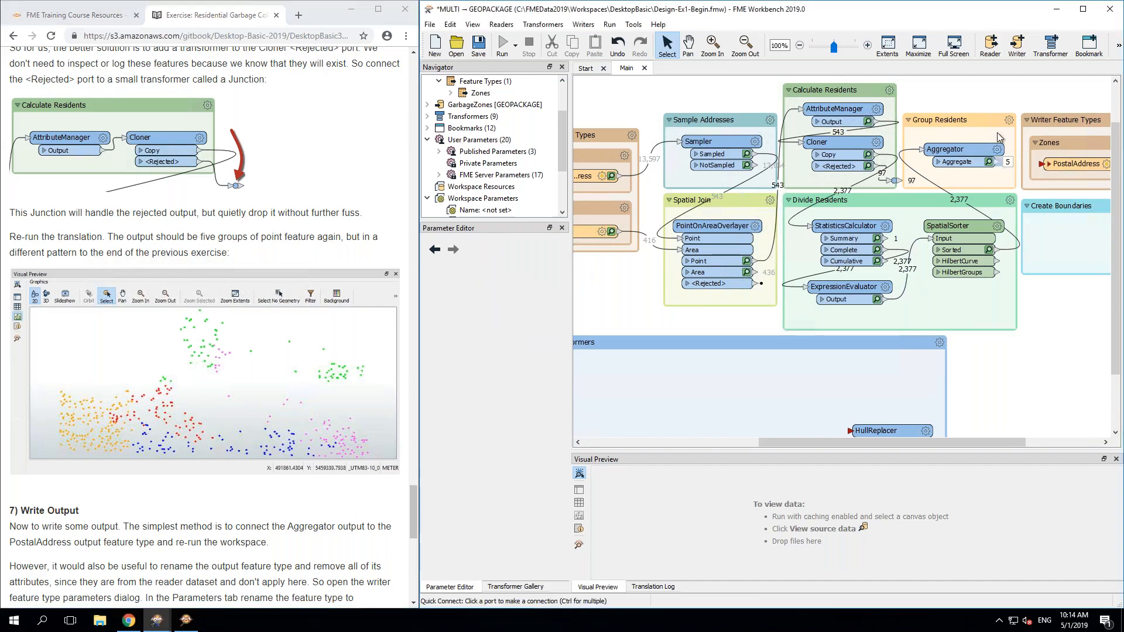
pyautogui.write('fcs')
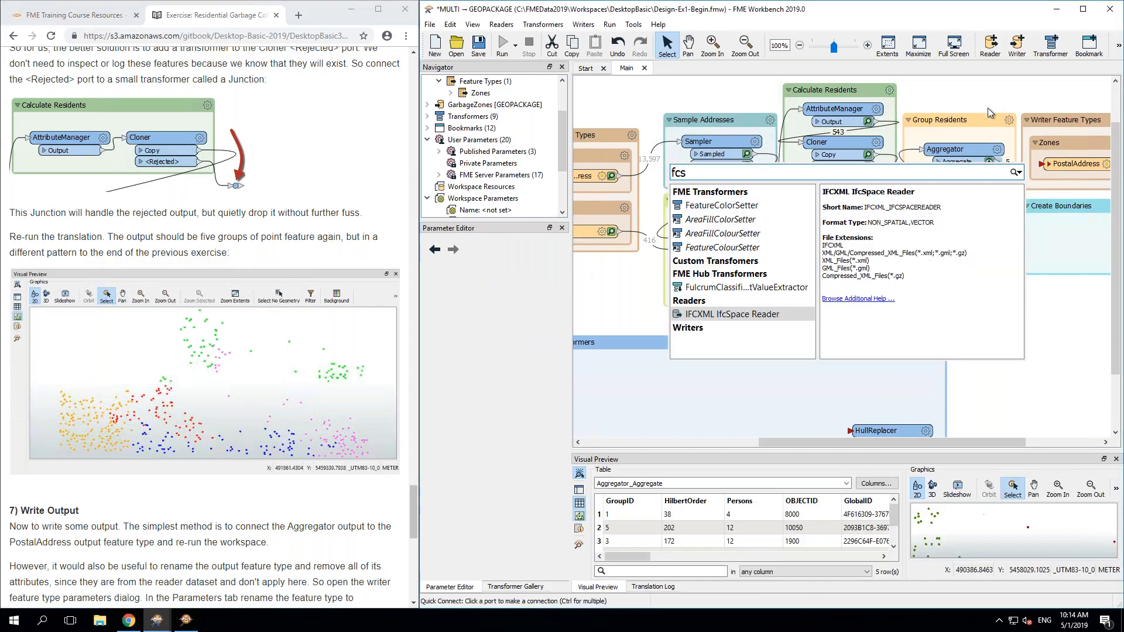
pyautogui.click(712, 204)
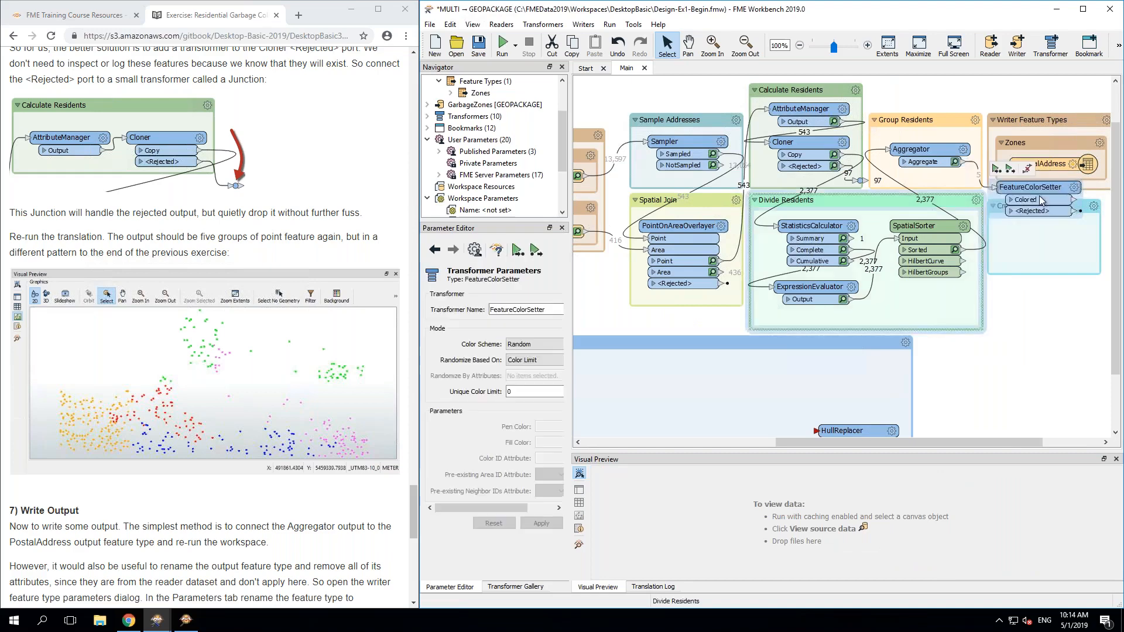
pyautogui.moveTo(1071, 186); pyautogui.dragTo(1004, 97)
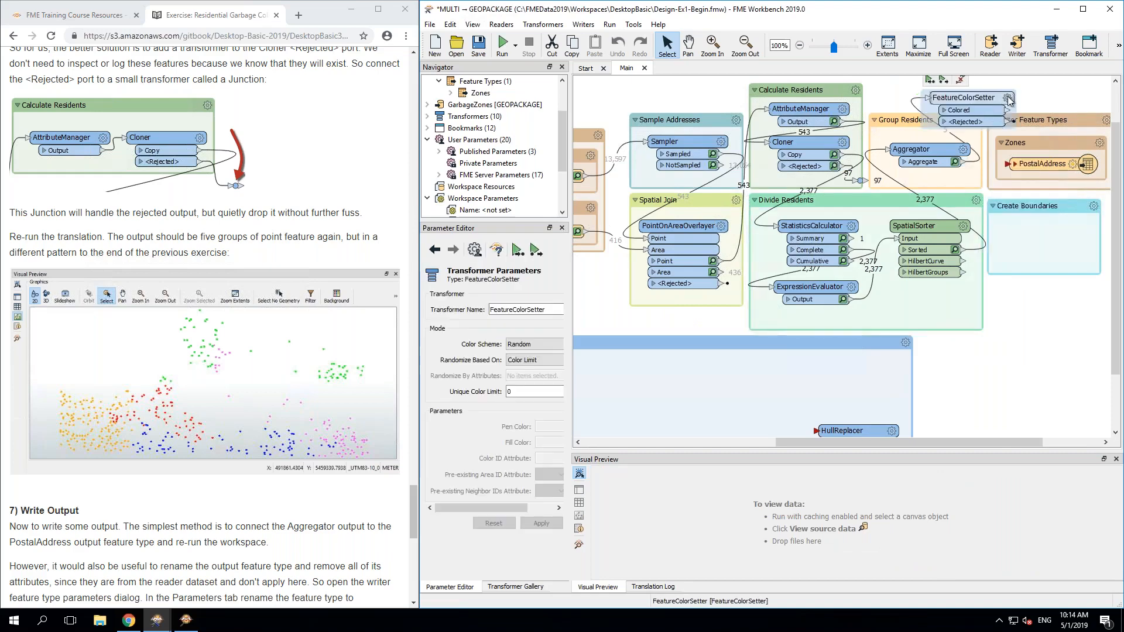
# Step: Set the FeatureColorSetter to randomize colors based on attributes, using GroupID as the attribute
pyautogui.click(1007, 96)
pyautogui.click(830, 265)
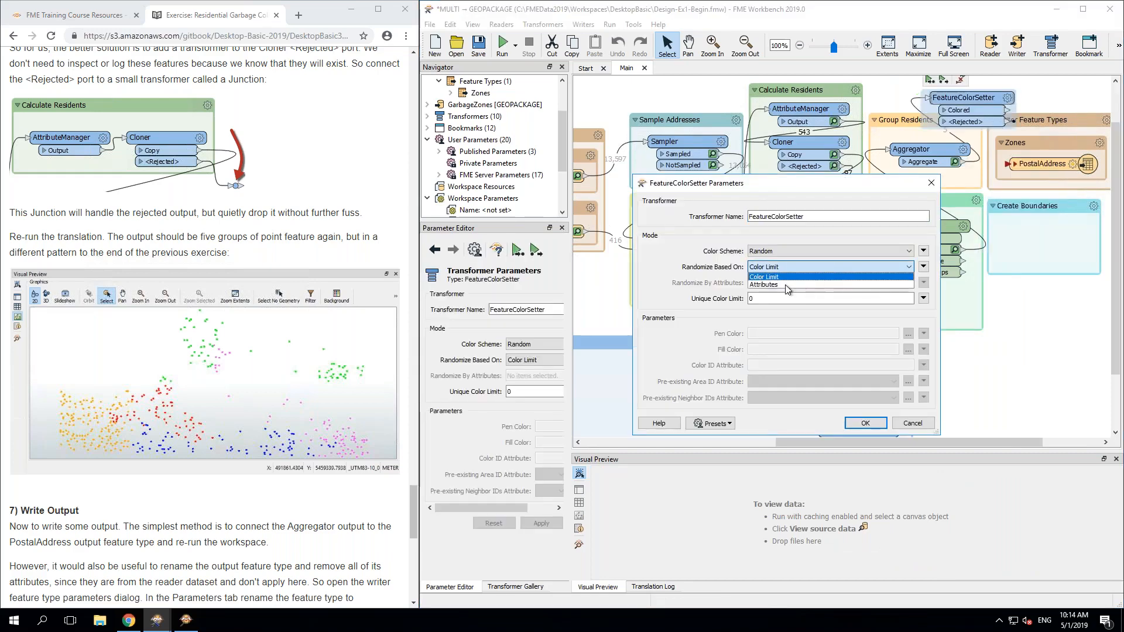
pyautogui.click(820, 285)
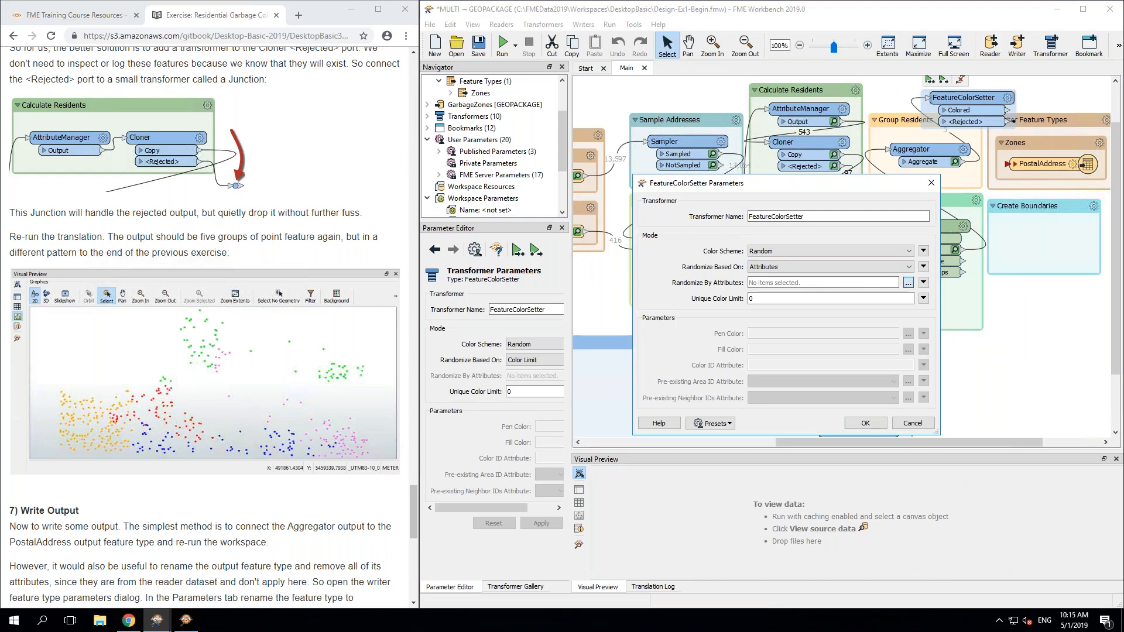
pyautogui.click(907, 283)
pyautogui.click(722, 296)
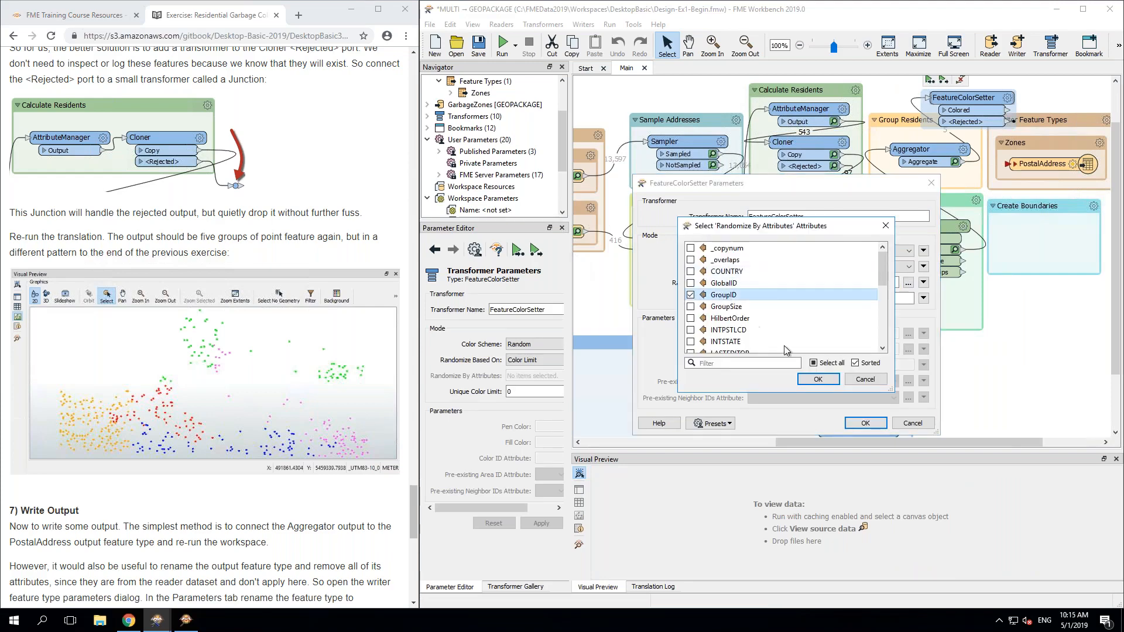
pyautogui.click(818, 379)
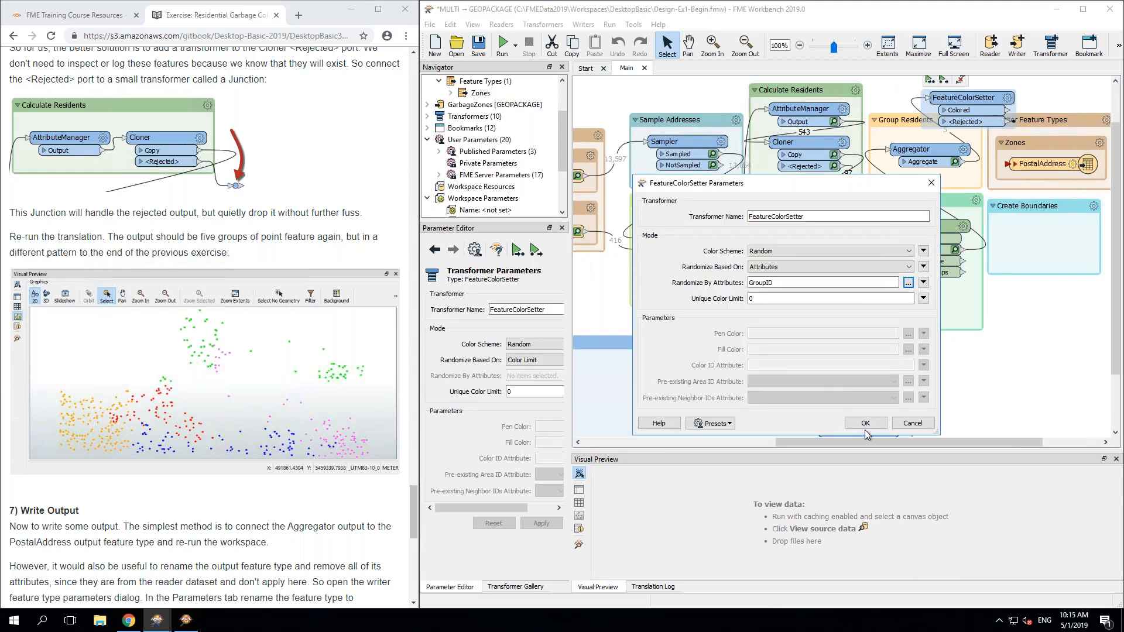
pyautogui.click(865, 423)
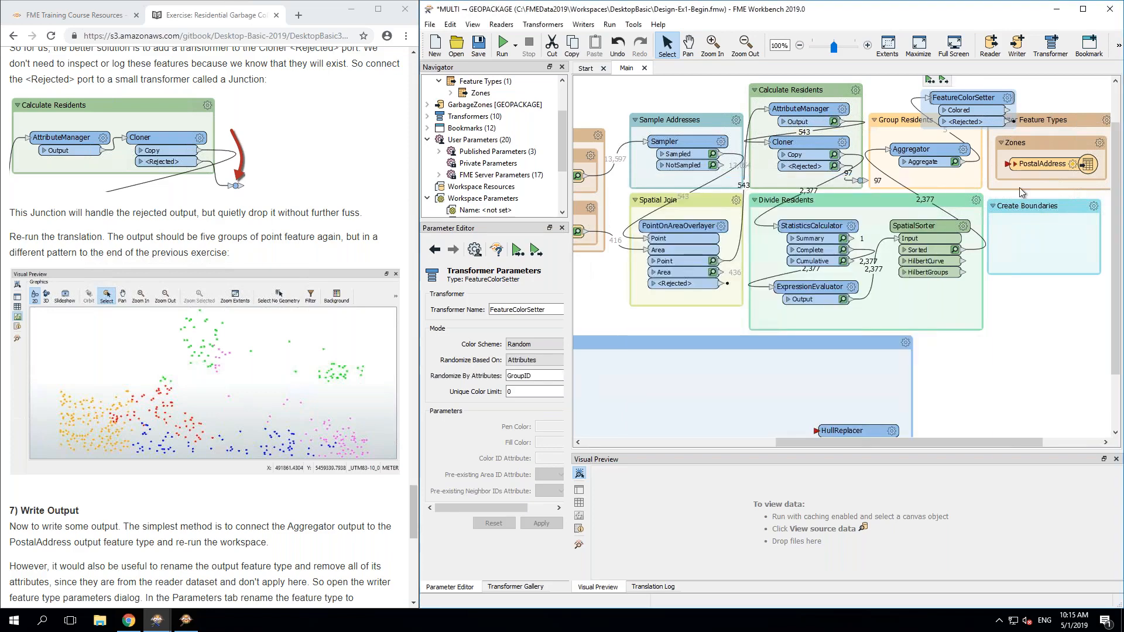
# Step: Run the workspace to the FeatureColorSetter and inspect the individual colored resident groups of its Colored output in FME Data Inspector
pyautogui.click(930, 82)
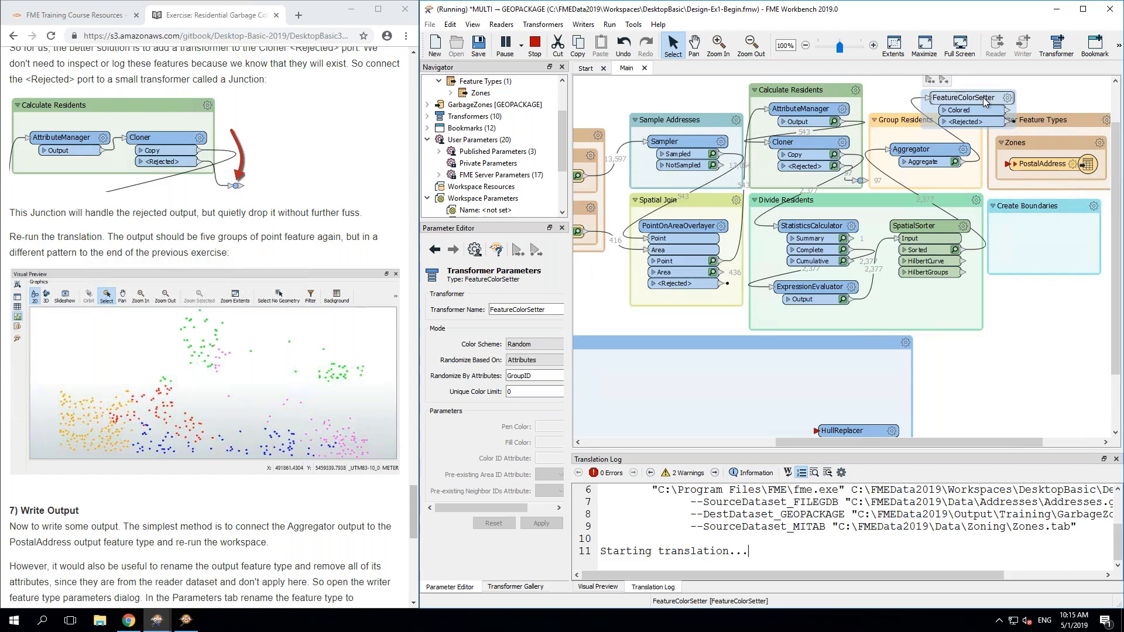
pyautogui.click(579, 545)
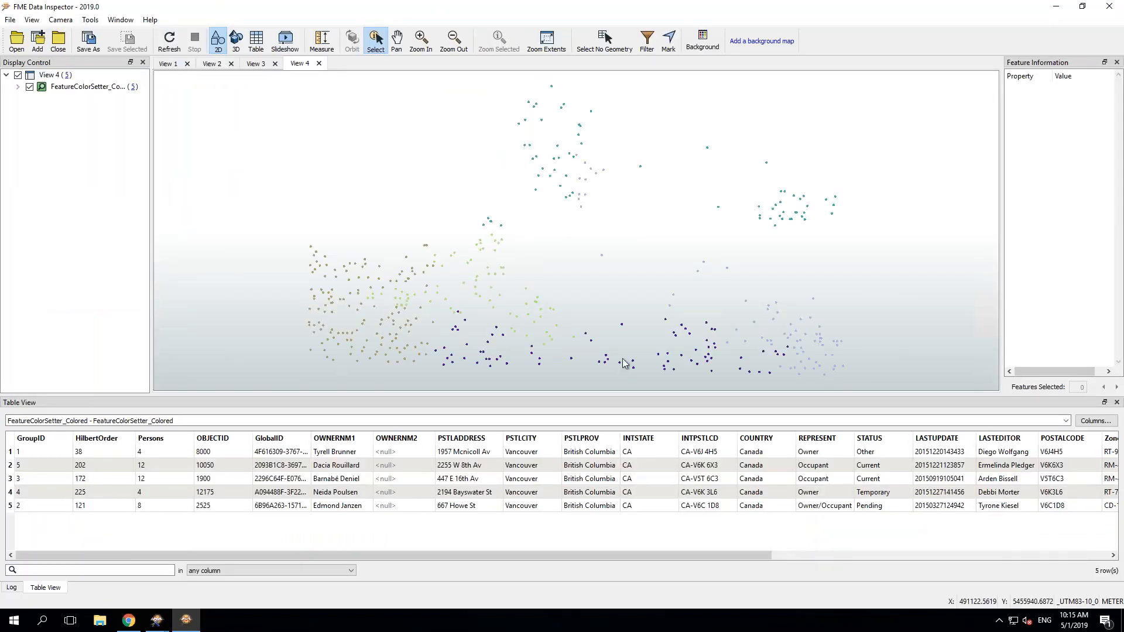
pyautogui.click(328, 336)
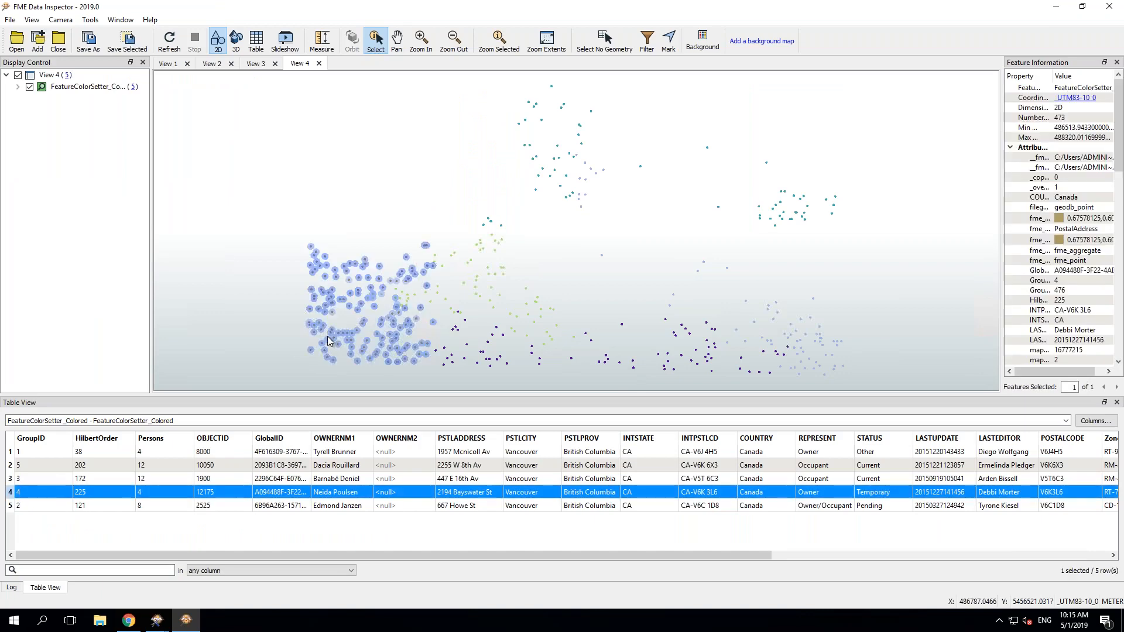
pyautogui.click(458, 359)
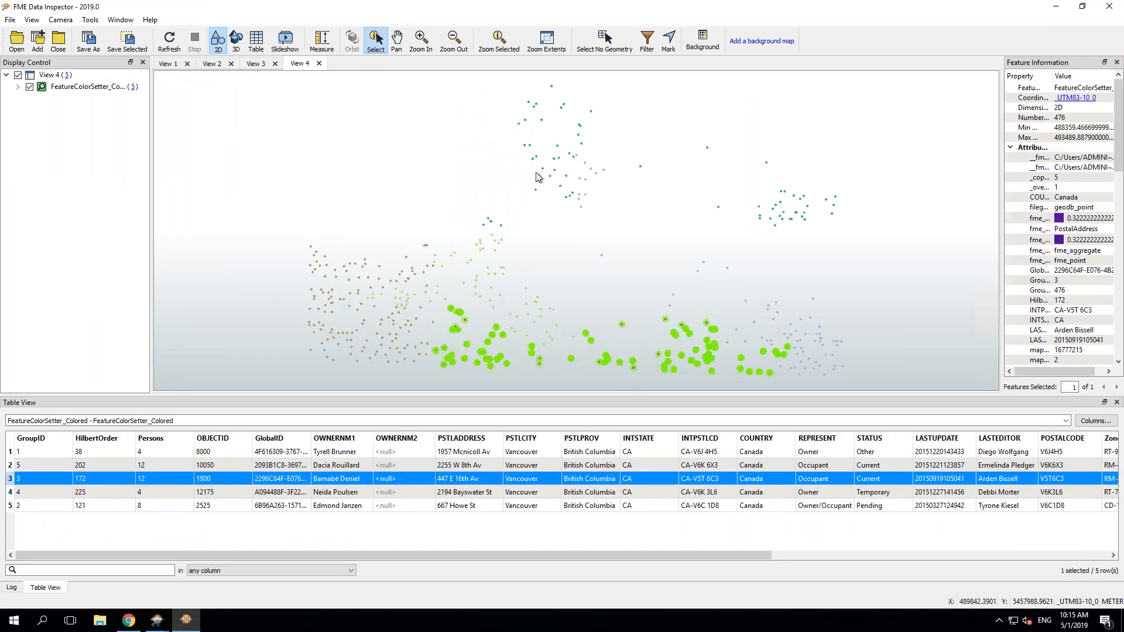
pyautogui.click(542, 145)
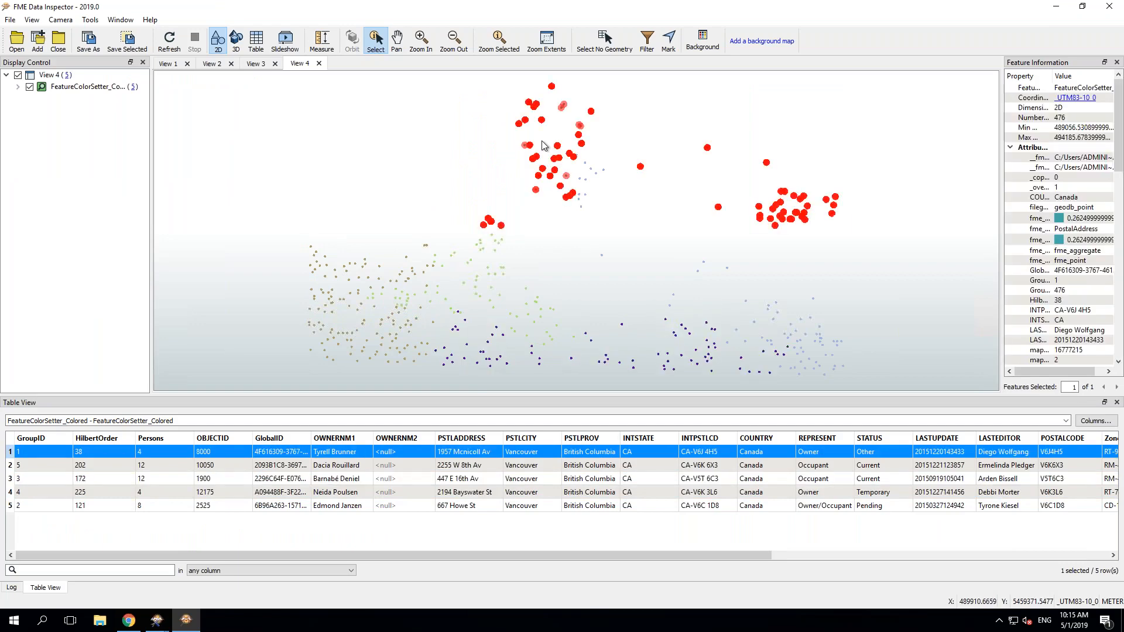
pyautogui.click(590, 181)
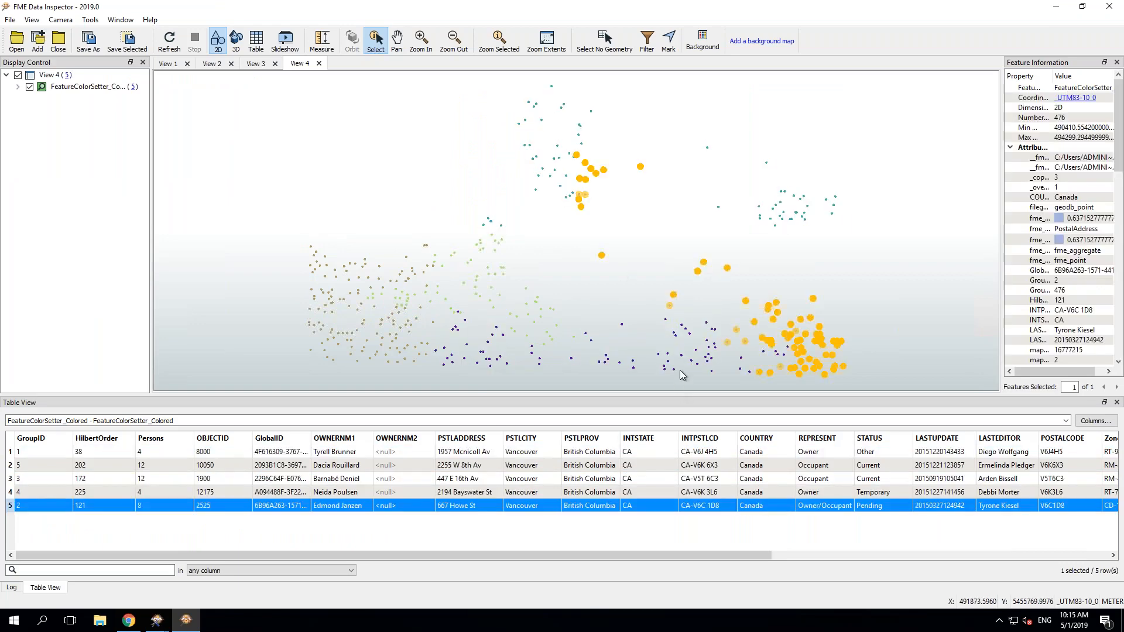
# Step: Compare the colored resident groups in View 4 with the overlaid address points in View 3 and the earlier groups in View 2
pyautogui.click(258, 64)
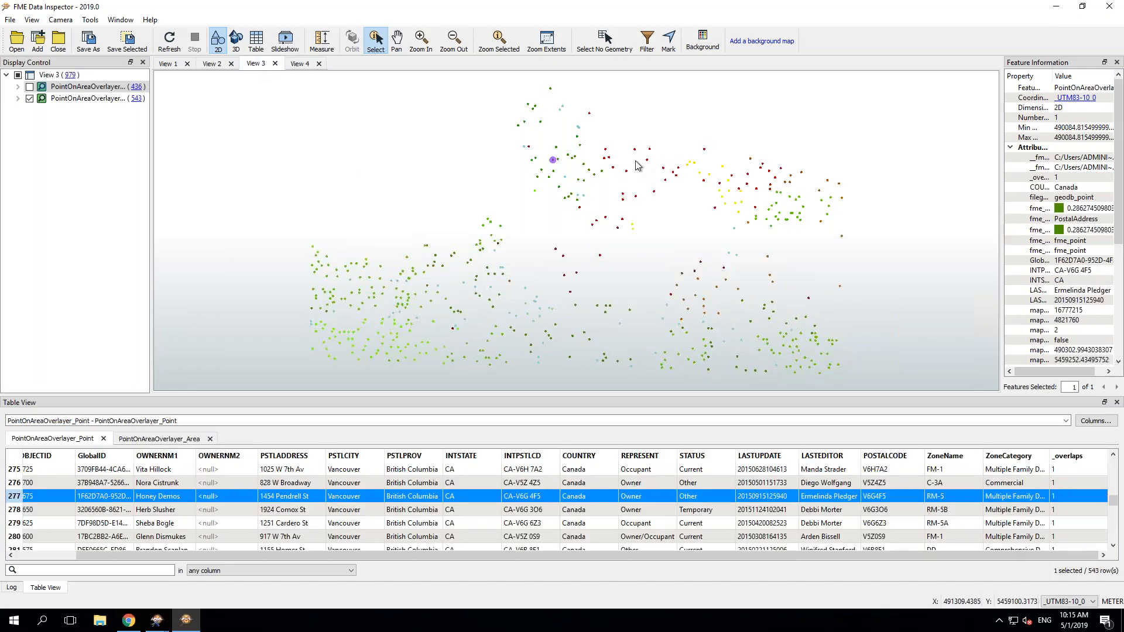
pyautogui.click(638, 166)
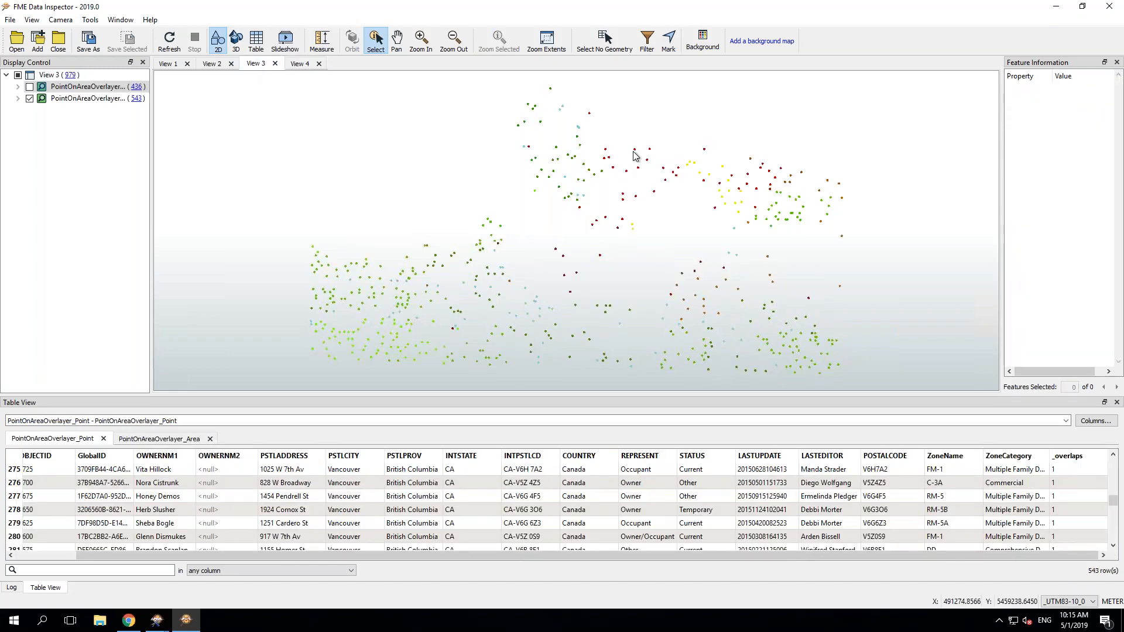
pyautogui.click(634, 150)
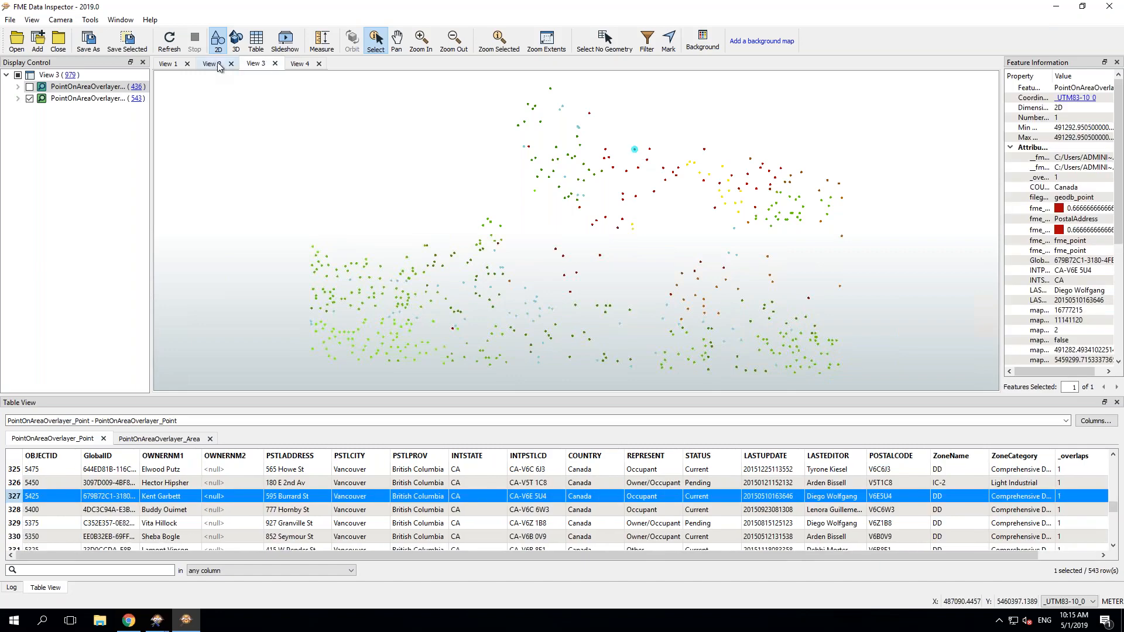
pyautogui.click(218, 66)
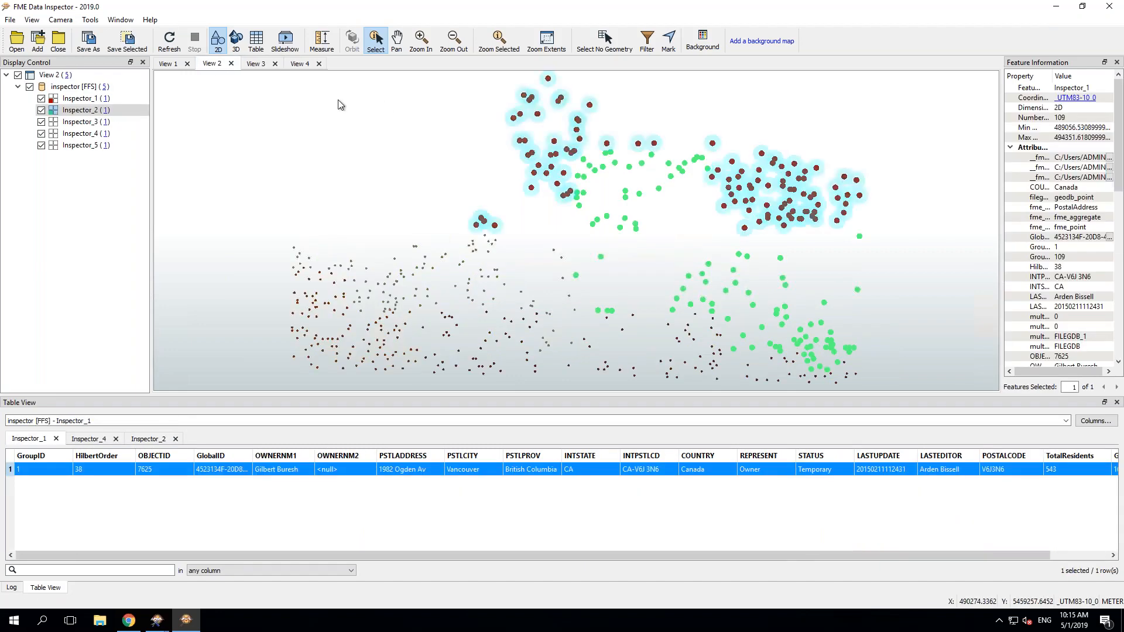
pyautogui.click(299, 63)
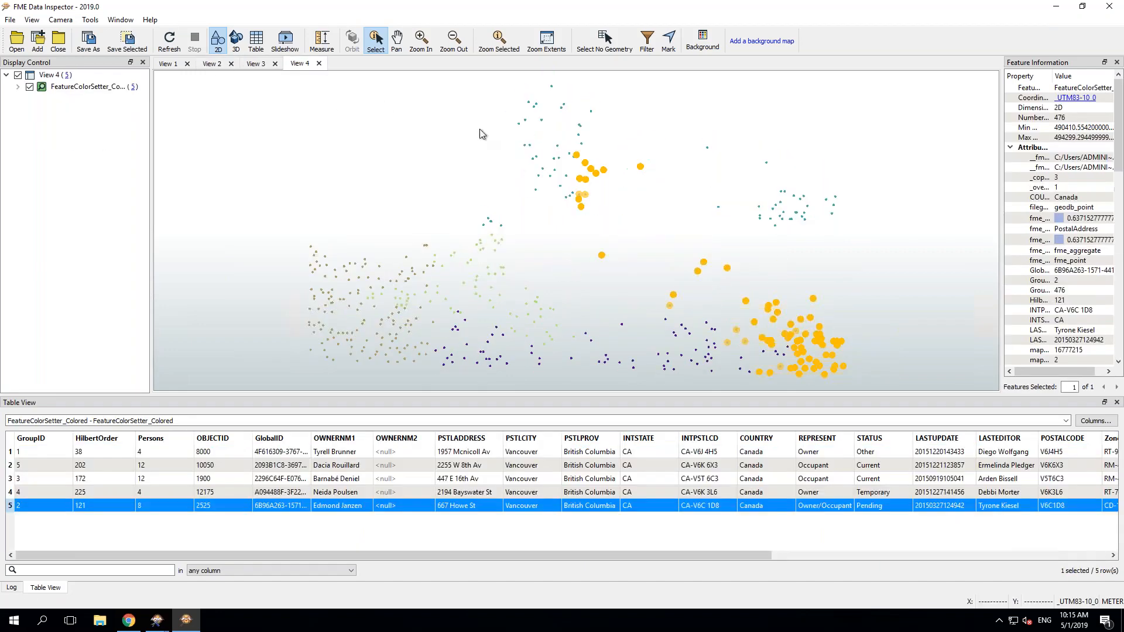
pyautogui.click(522, 128)
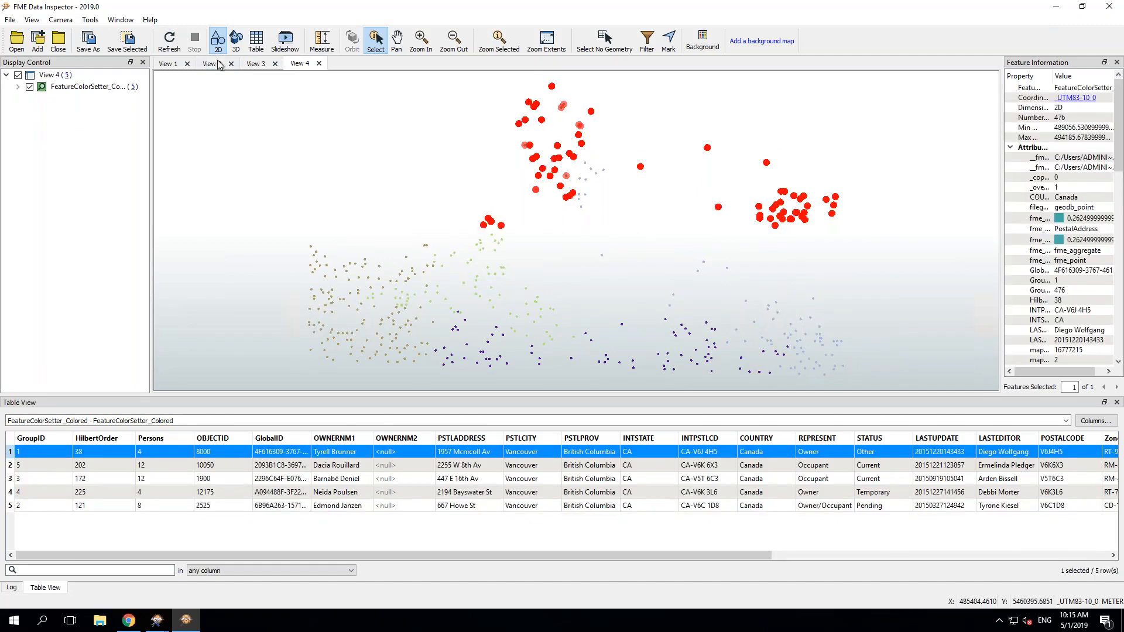
pyautogui.click(406, 347)
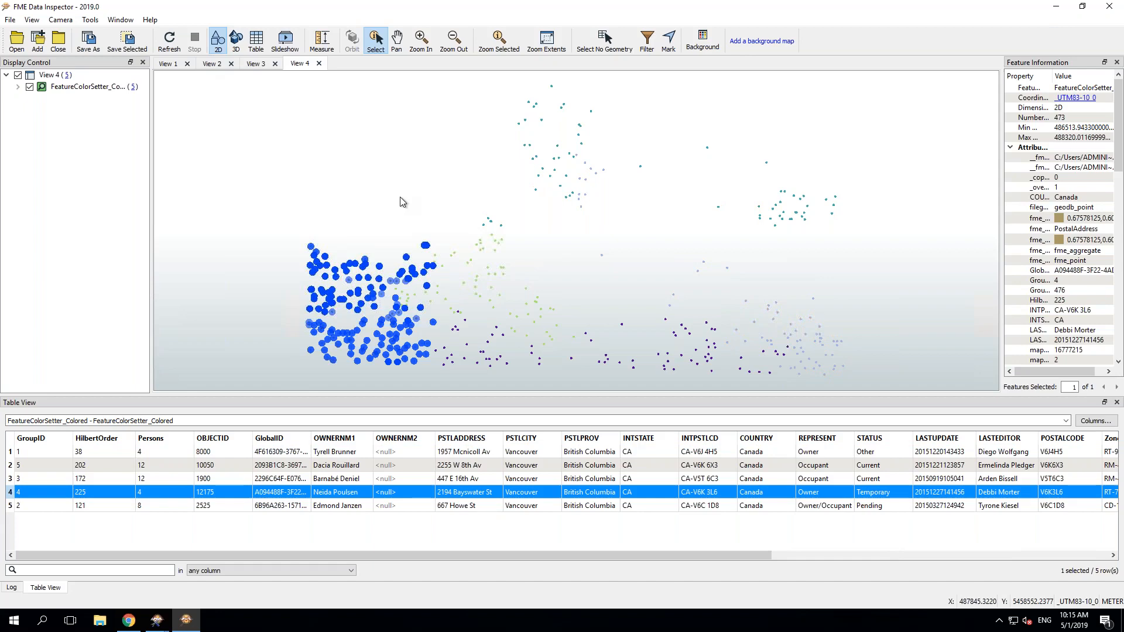
pyautogui.click(1055, 10)
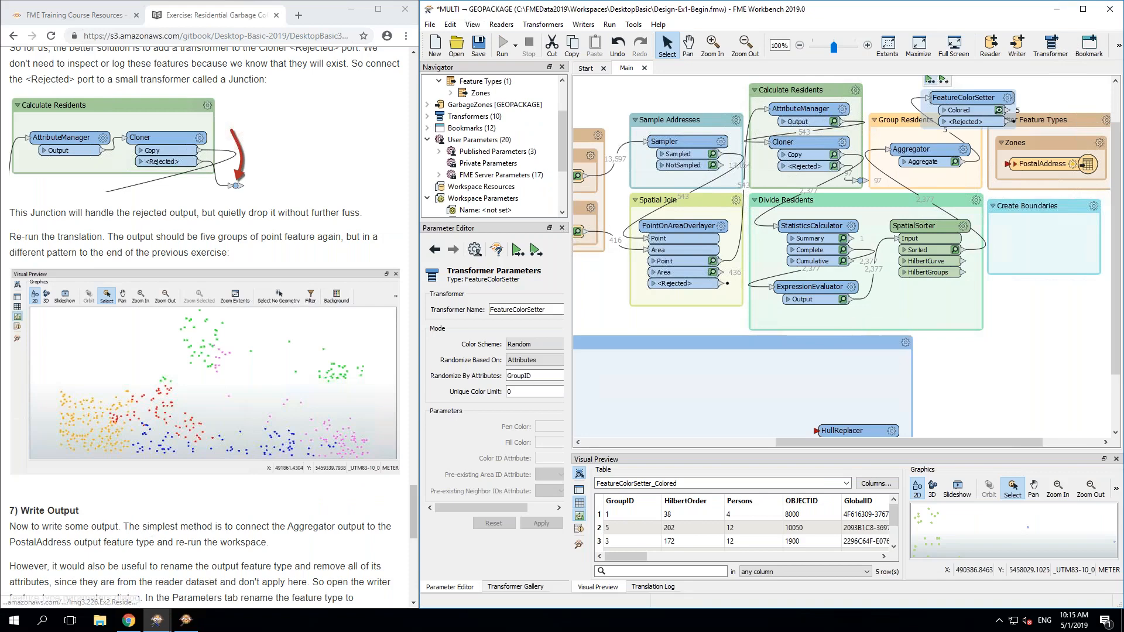
# Step: Back in FME Workbench, connect the FeatureColorSetter's Colored output to the PostalAddress writer feature type, following the exercise's Write Output section
pyautogui.scroll(-12, 205, 322)
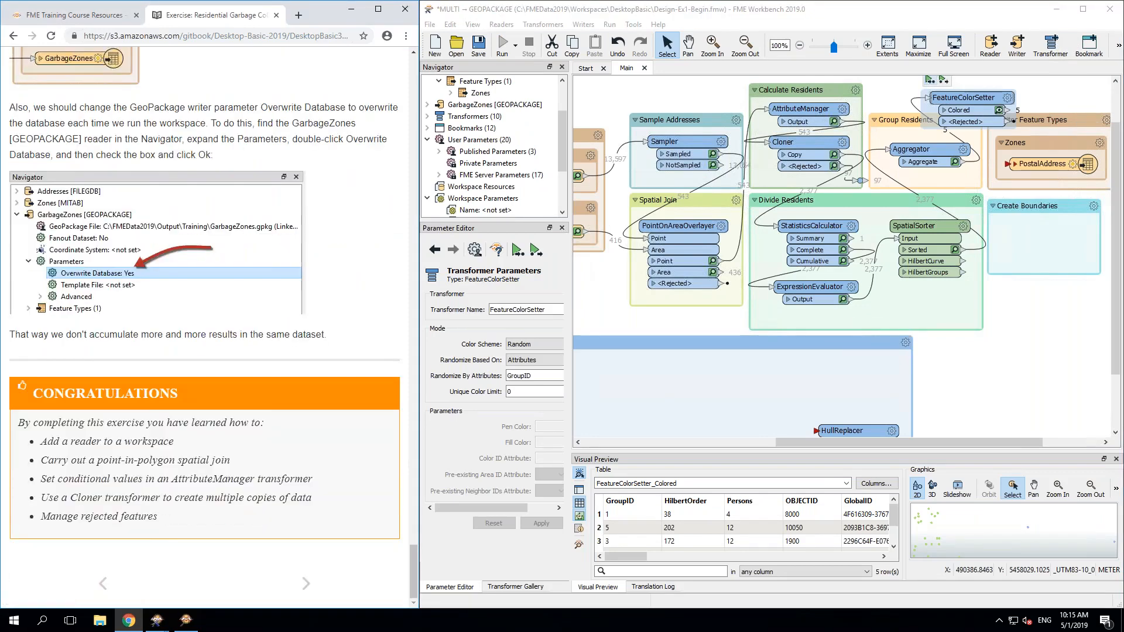
pyautogui.scroll(4, 205, 322)
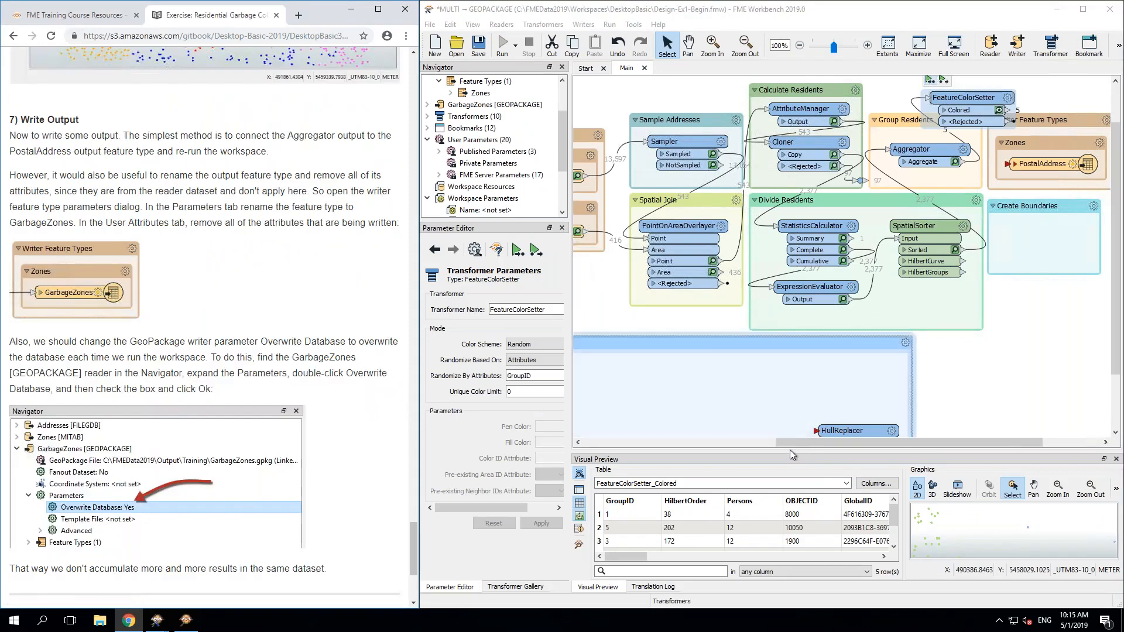
pyautogui.moveTo(859, 446); pyautogui.dragTo(917, 446)
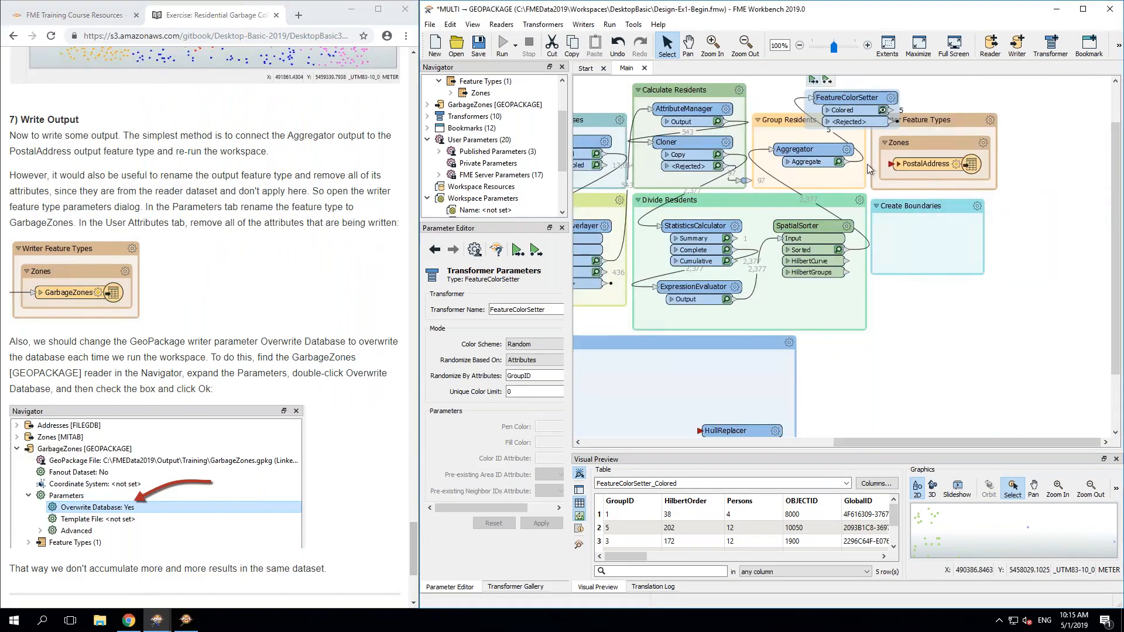
pyautogui.moveTo(854, 88); pyautogui.dragTo(888, 164)
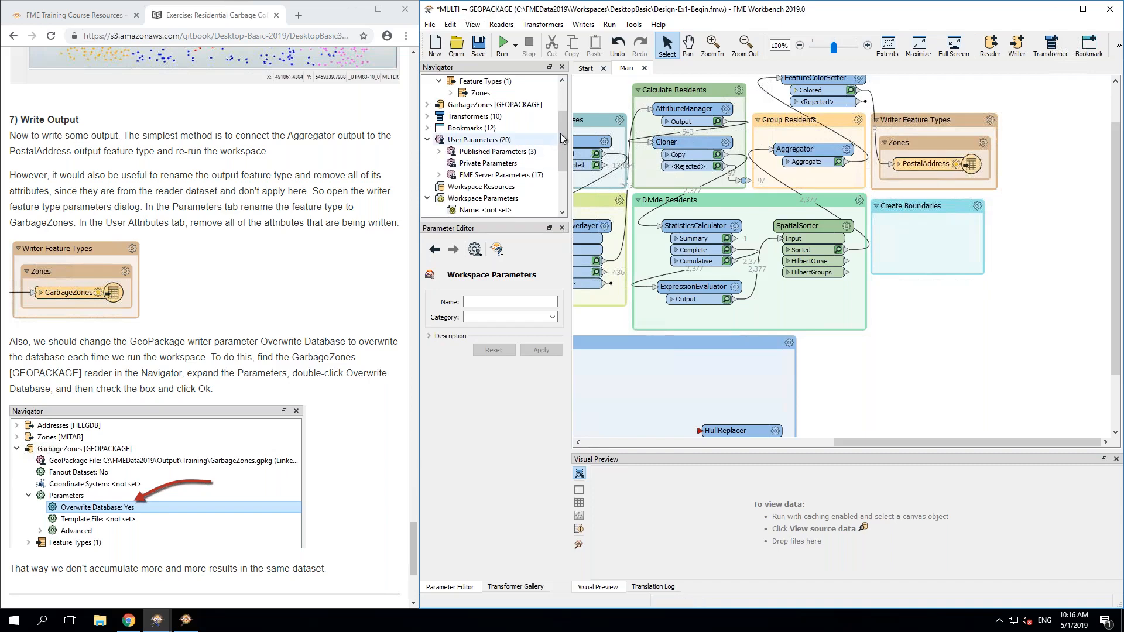
# Step: Enable Overwrite Database in the parameters of the GarbageZones GeoPackage writer
pyautogui.moveTo(561, 134); pyautogui.dragTo(529, 81)
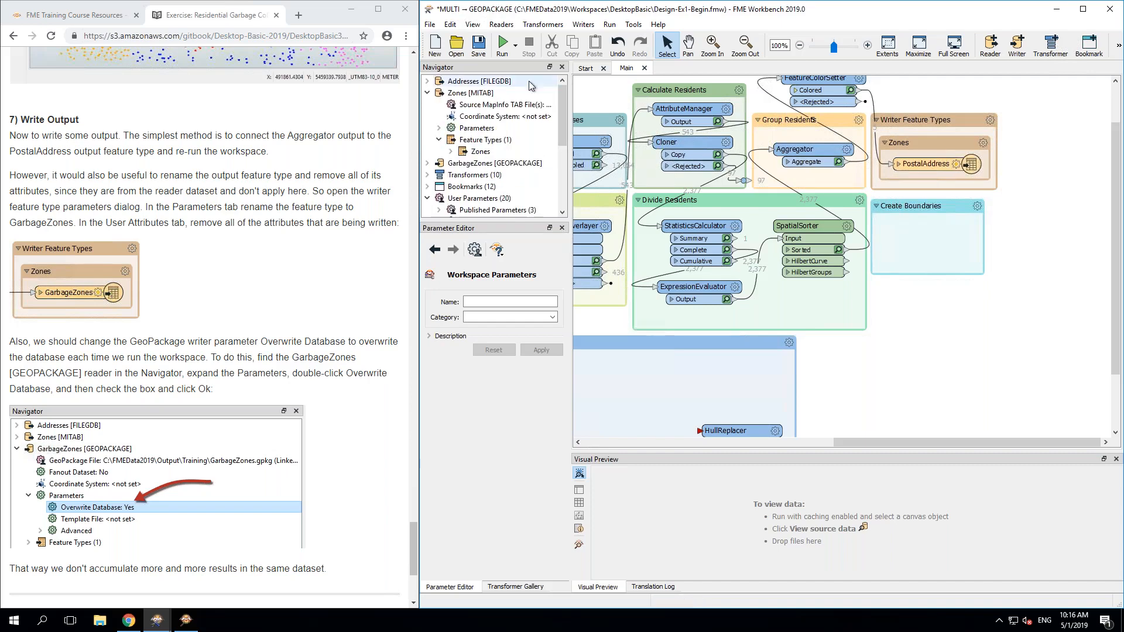
pyautogui.click(428, 93)
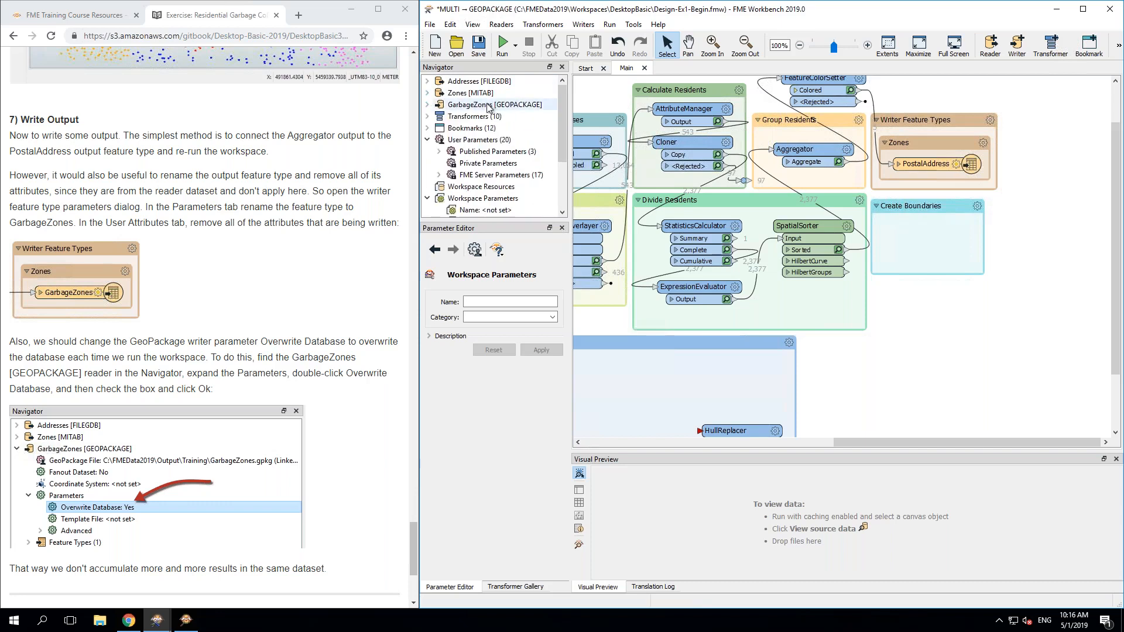
pyautogui.click(428, 105)
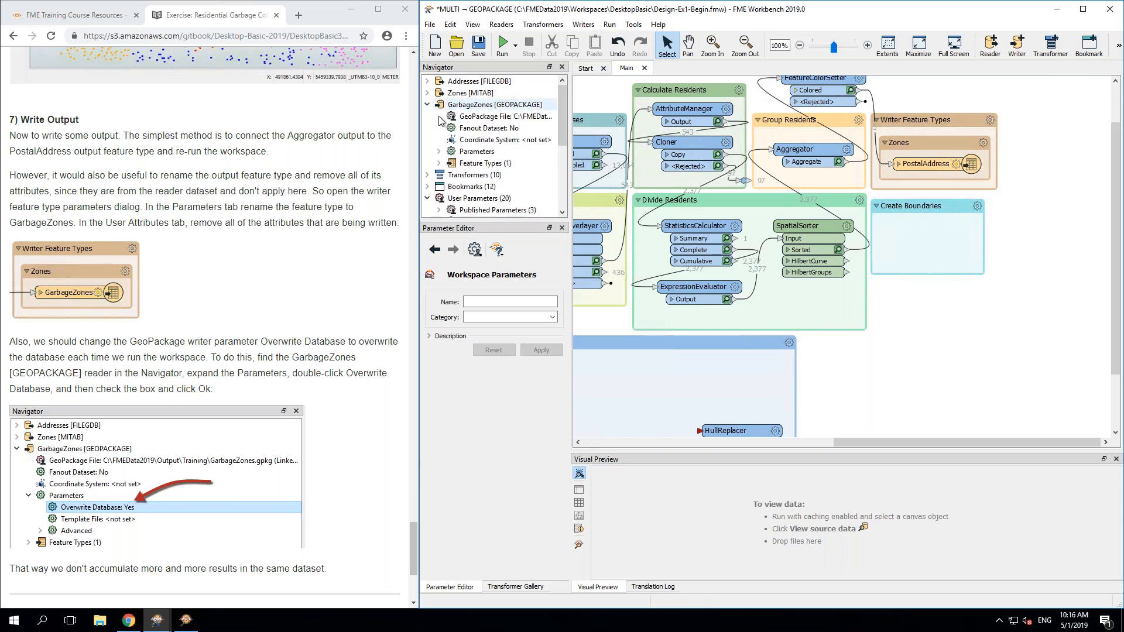
pyautogui.click(439, 152)
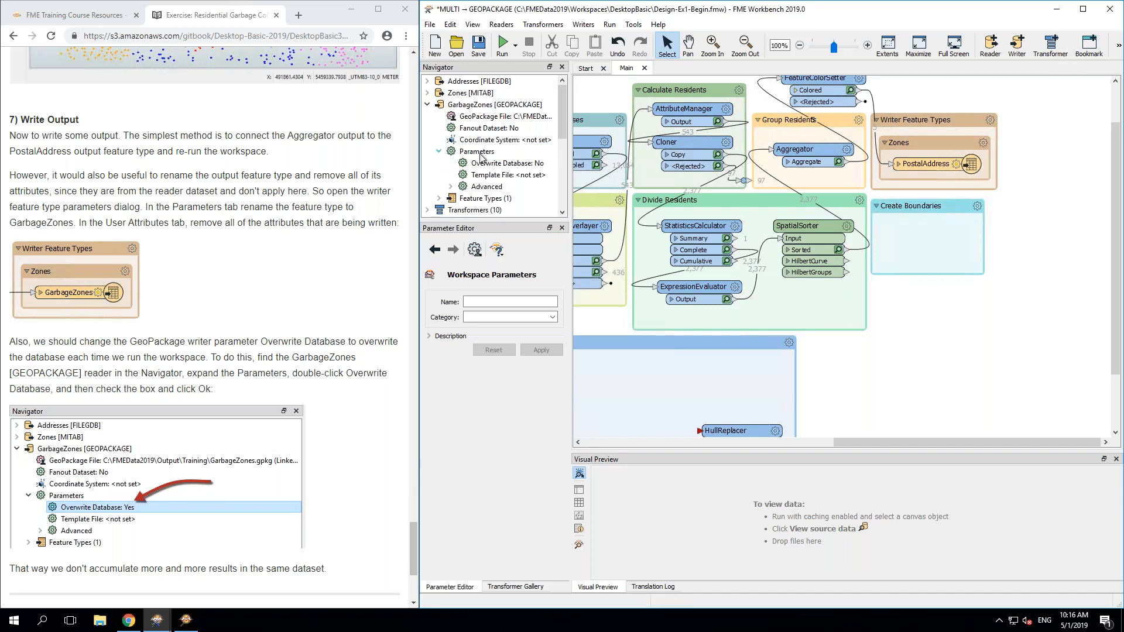
pyautogui.doubleClick(511, 166)
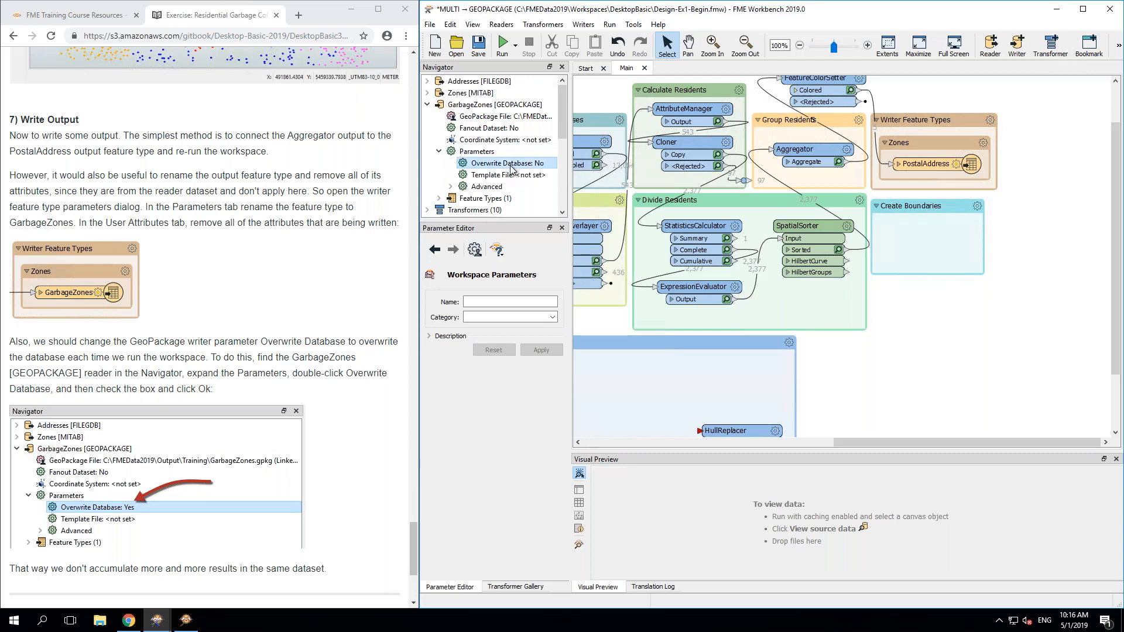
pyautogui.click(723, 303)
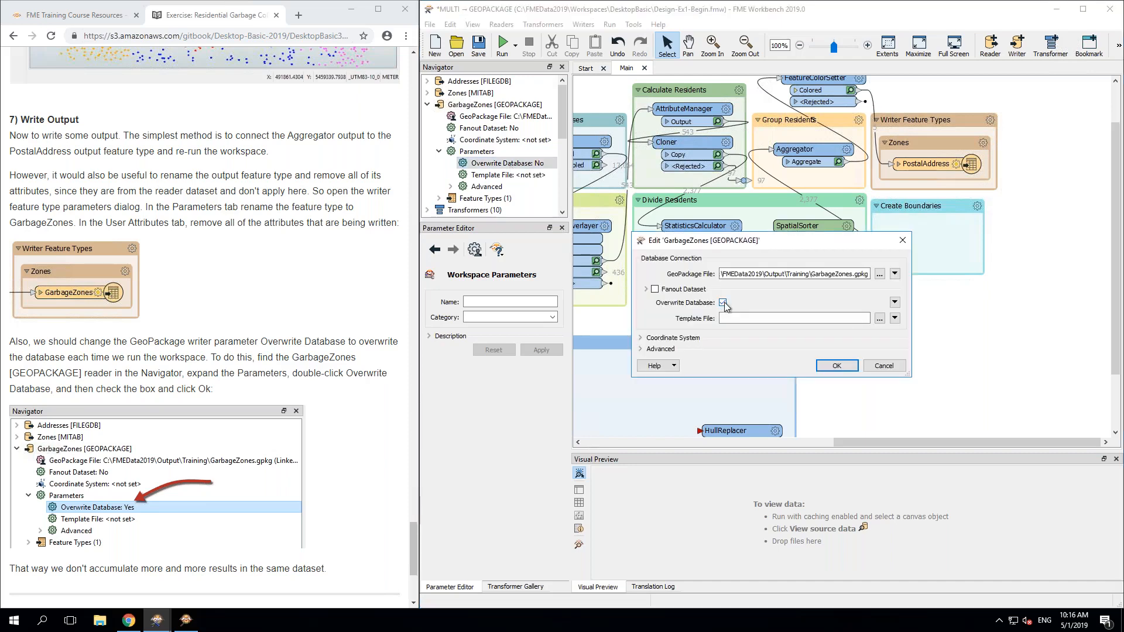
pyautogui.click(826, 367)
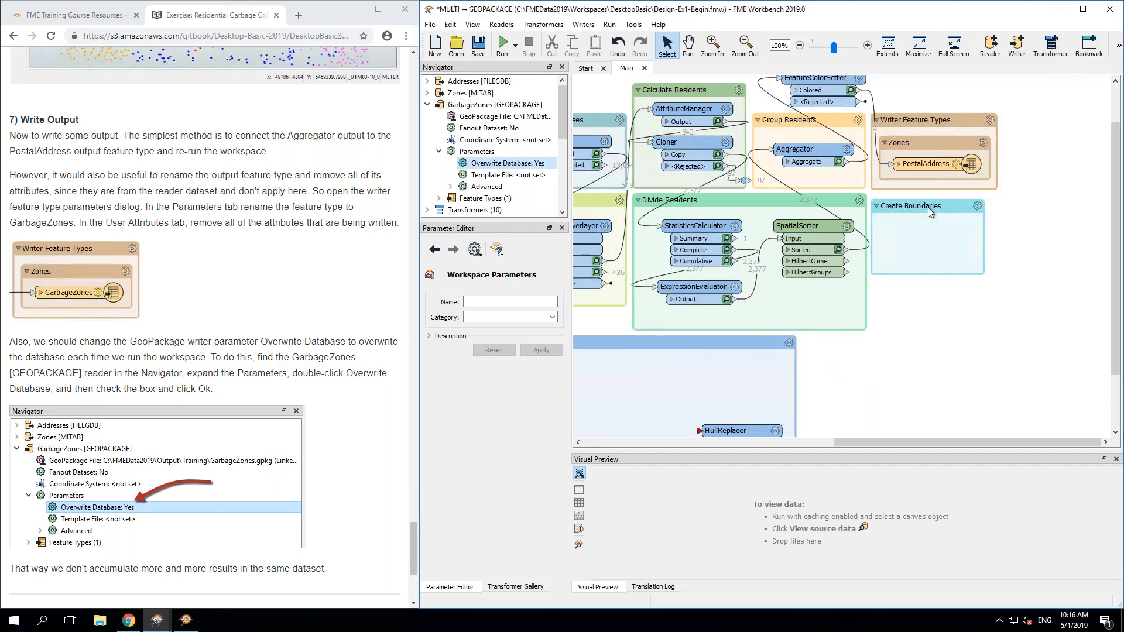
# Step: Run the workspace to the PostalAddress writer feature type and review the Write Output section of the exercise
pyautogui.click(891, 145)
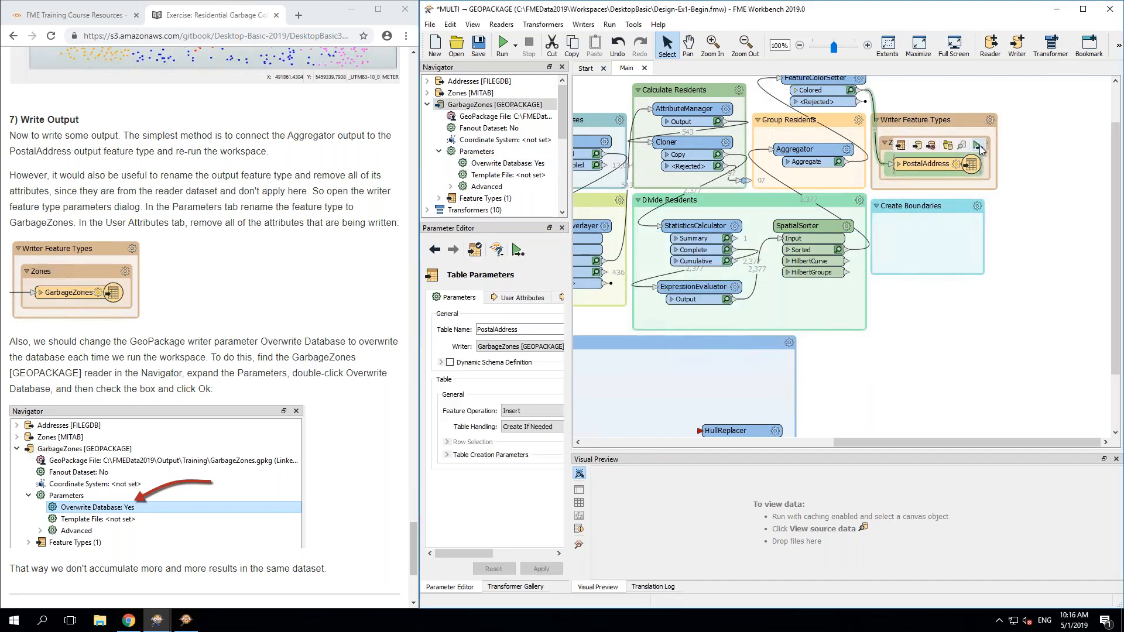
pyautogui.click(978, 146)
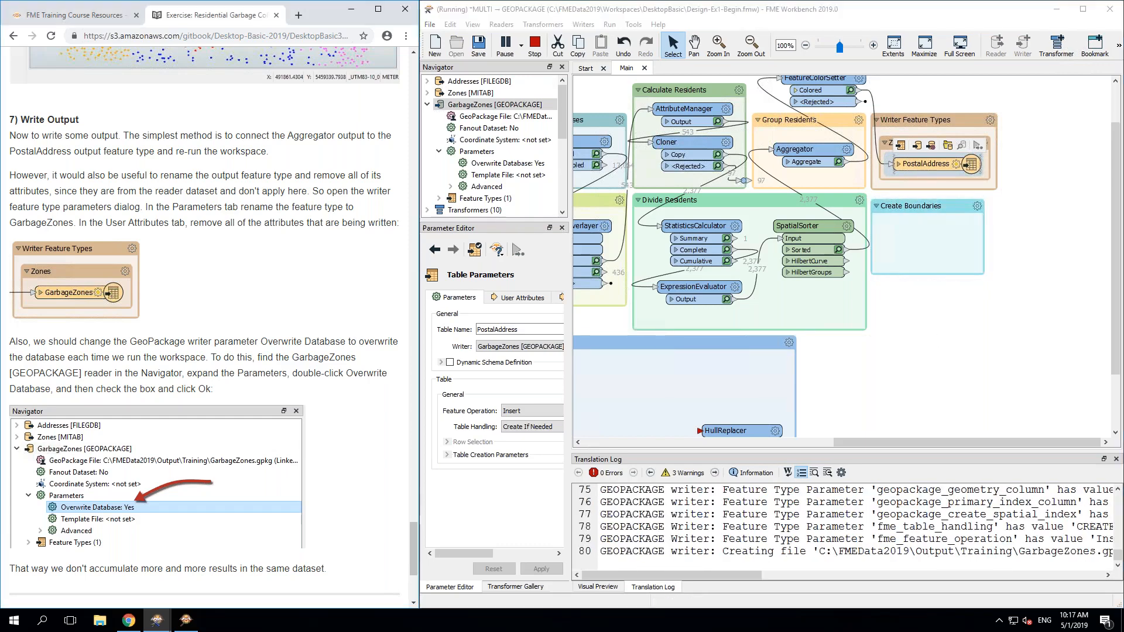
pyautogui.scroll(-1, 205, 328)
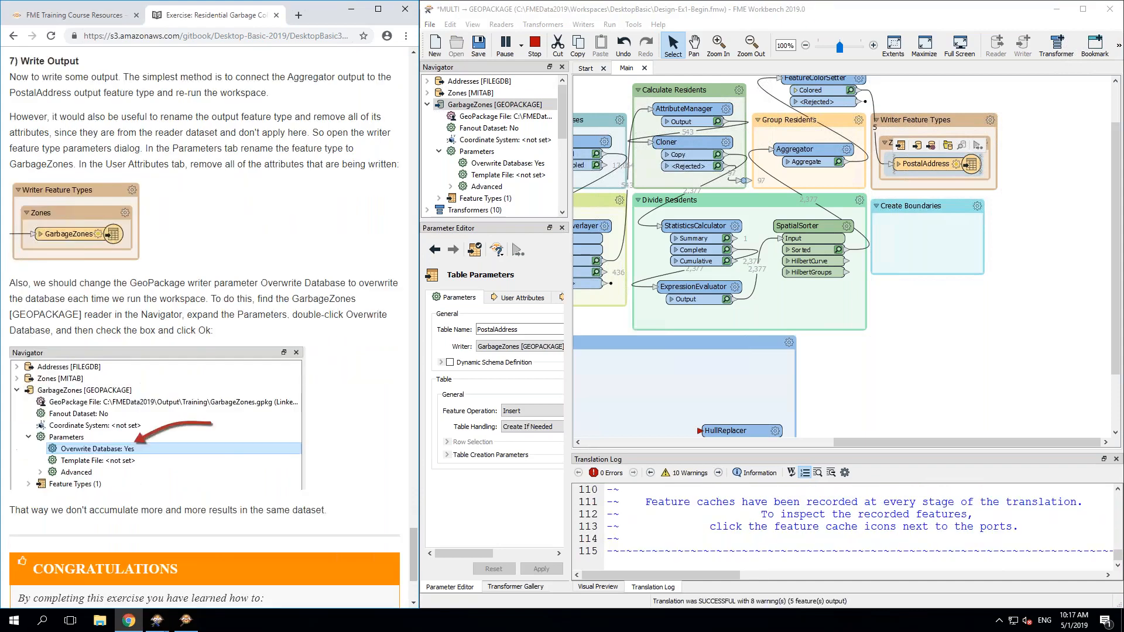
pyautogui.scroll(-2, 205, 328)
pyautogui.scroll(6, 205, 328)
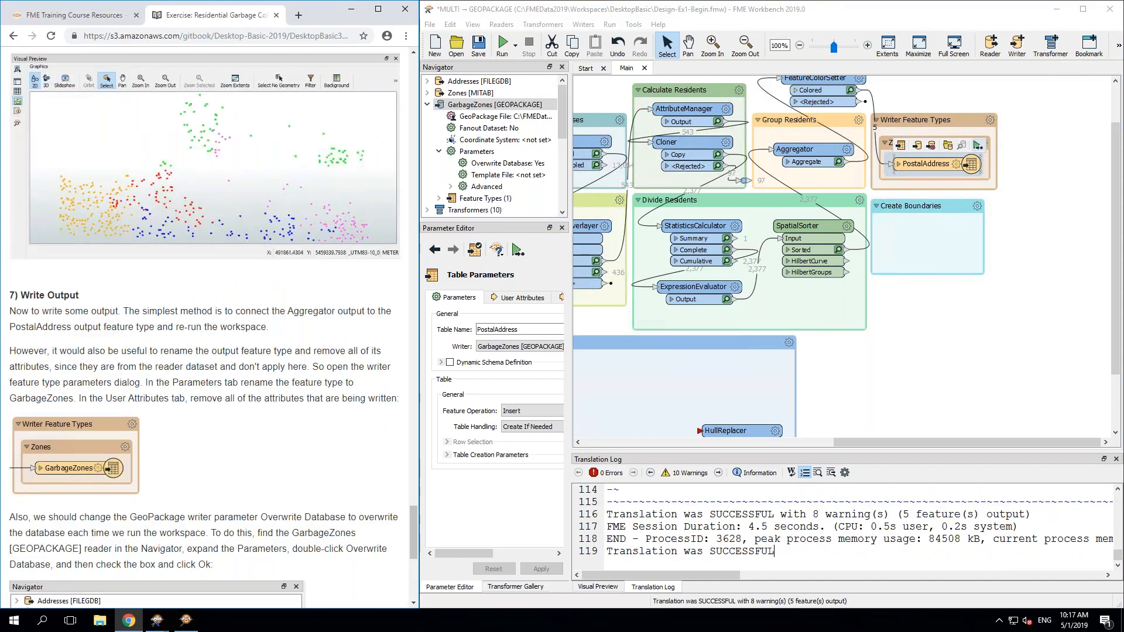
pyautogui.scroll(2, 211, 351)
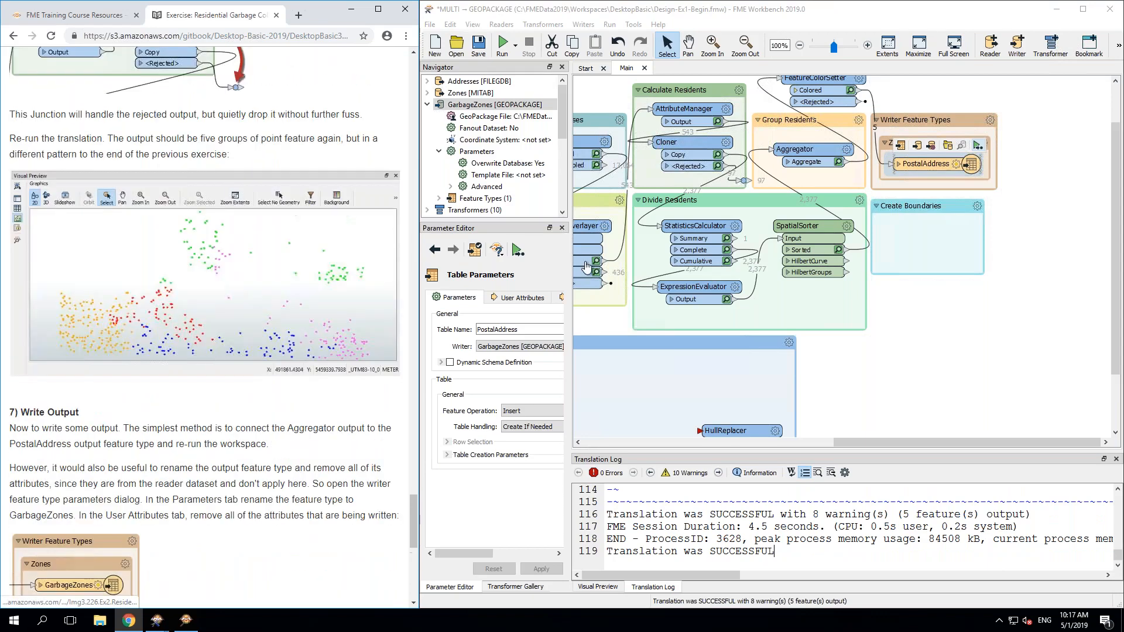
# Step: Preview the features at the Cloner's rejected-output junction, close the crashed programs, and start a new FME Workbench 2019.0 session
pyautogui.click(744, 181)
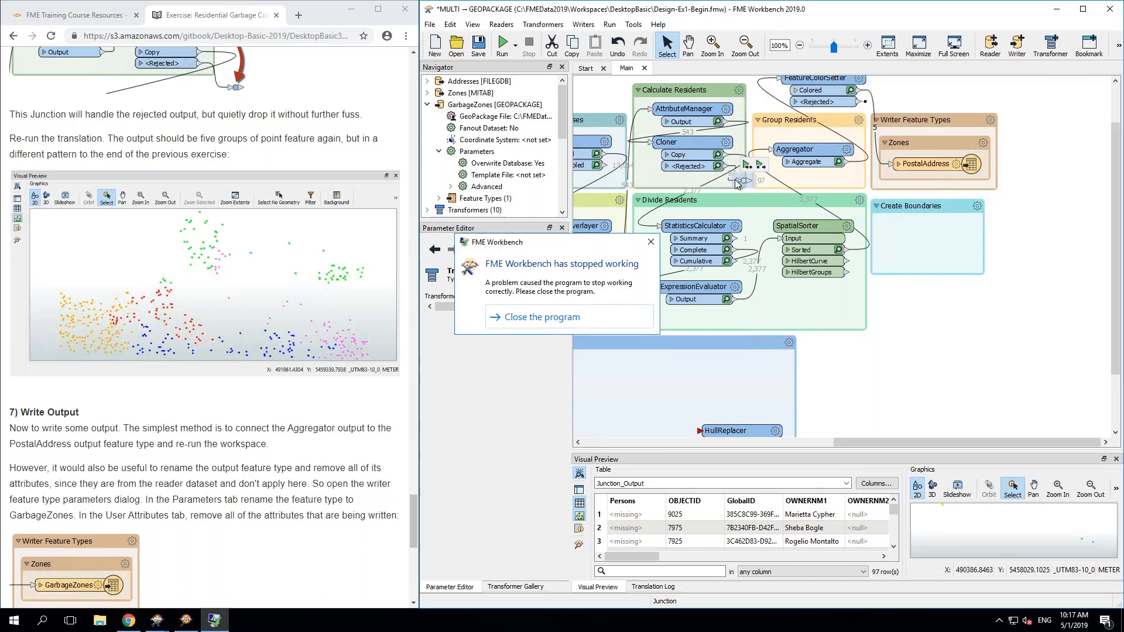
pyautogui.click(517, 320)
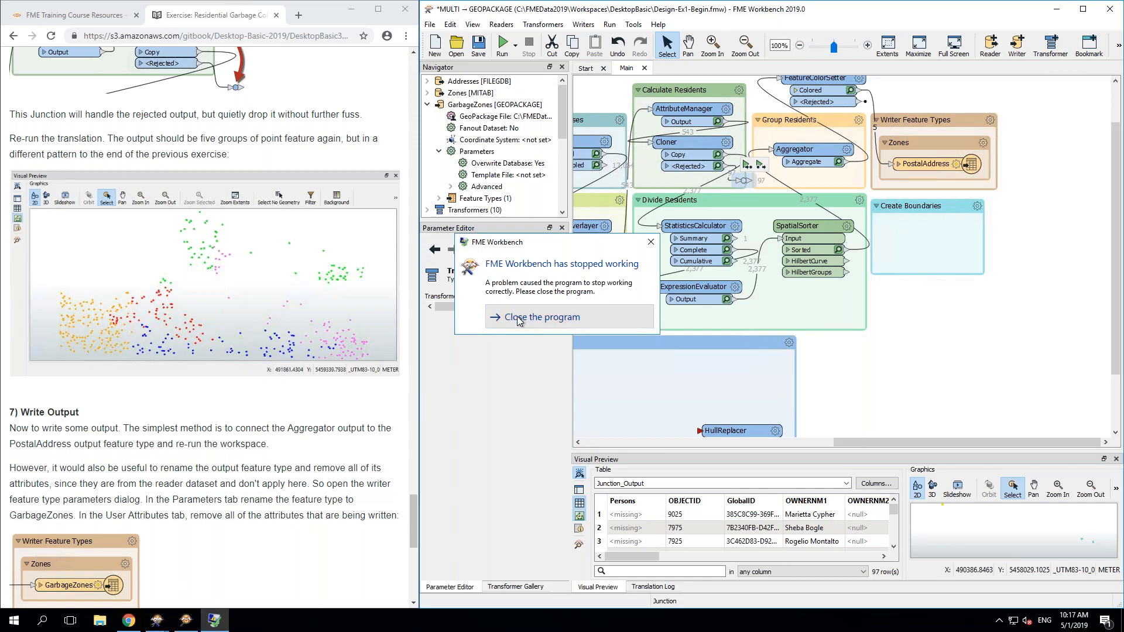
pyautogui.rightClick(155, 621)
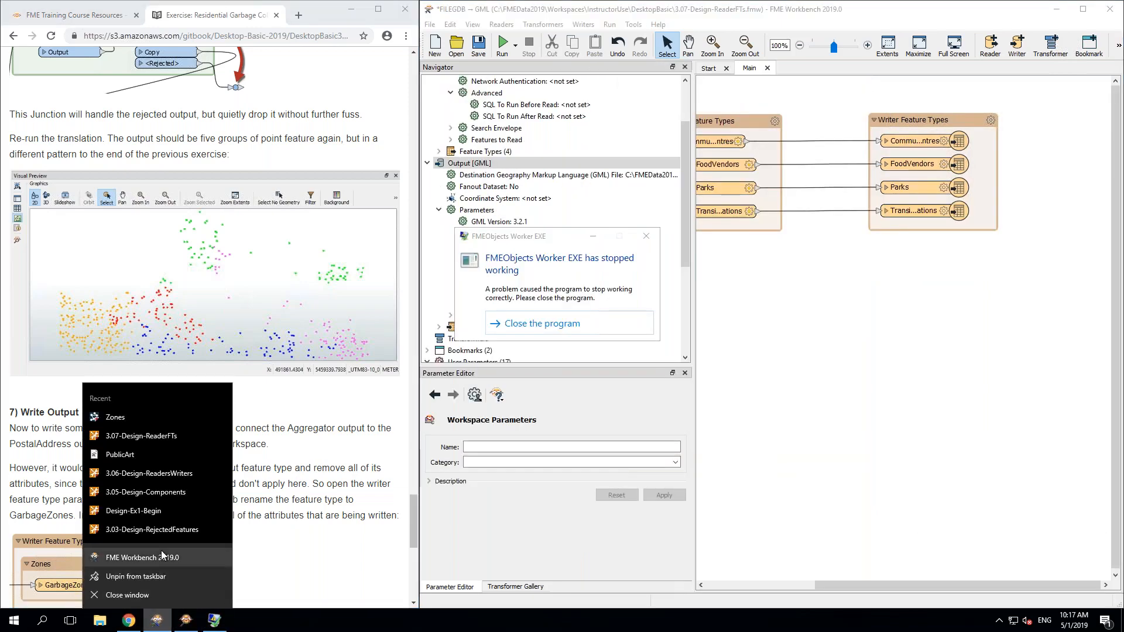
pyautogui.click(156, 557)
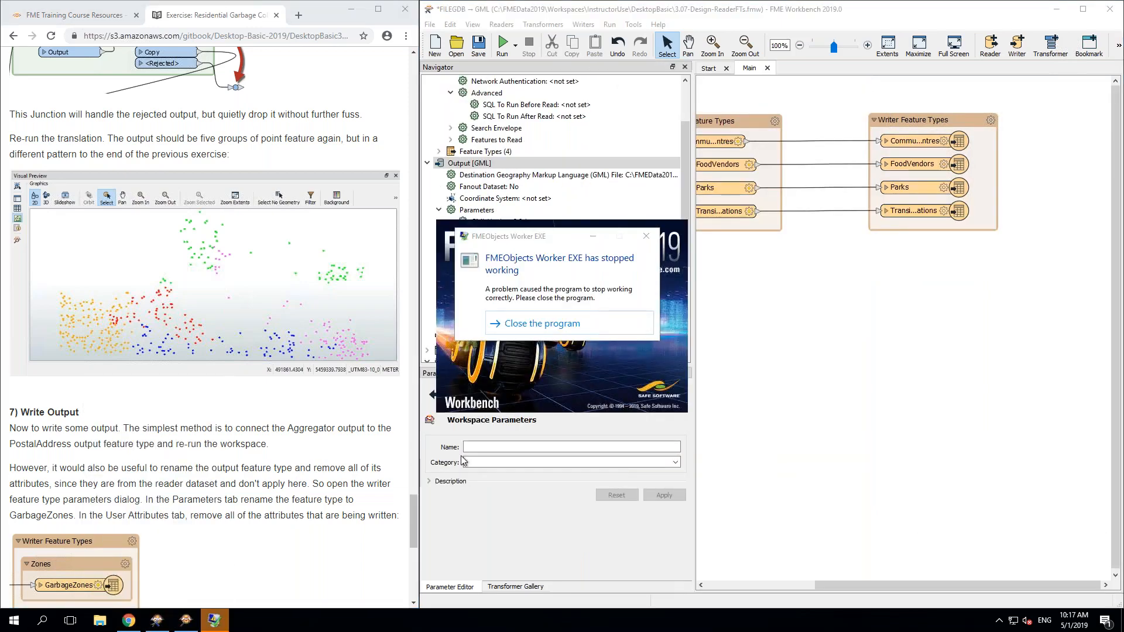
pyautogui.click(533, 323)
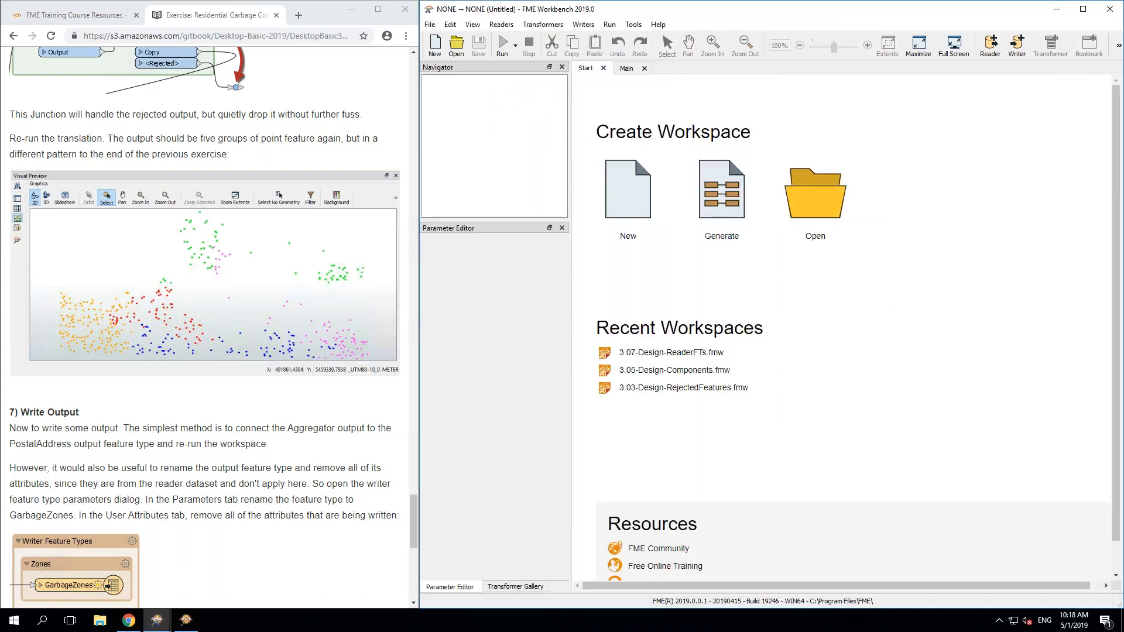
# Step: Open the Design-Ex1-Begin workspace from C:\FMEData2019\Workspaces\DesktopBasic, dismiss the recovery notice, and look over its canvas
pyautogui.click(457, 45)
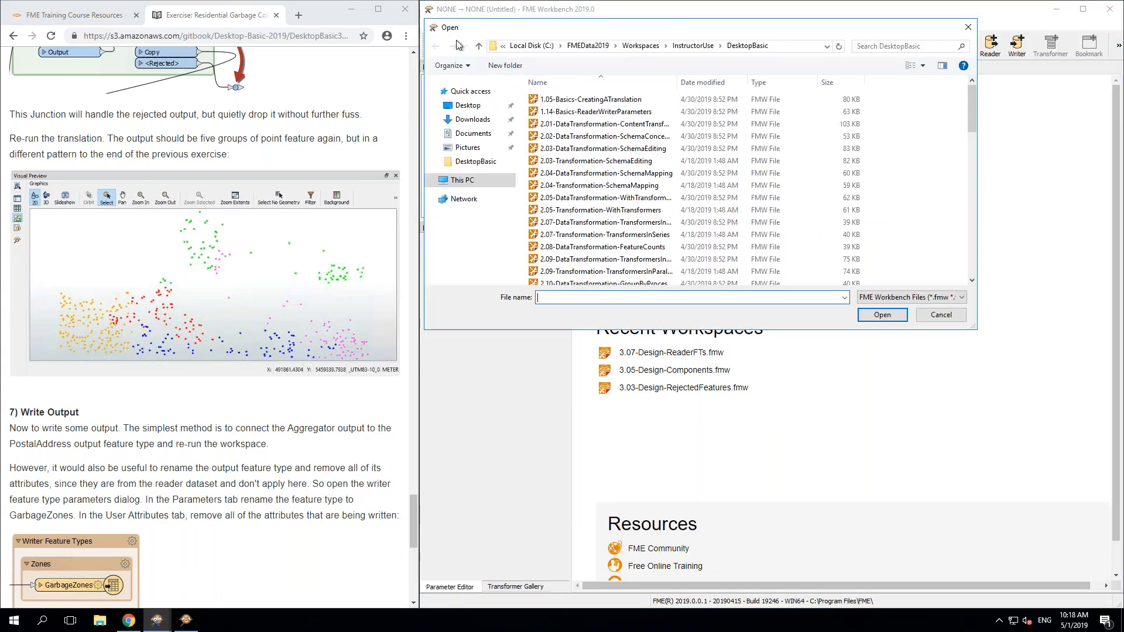
pyautogui.click(601, 224)
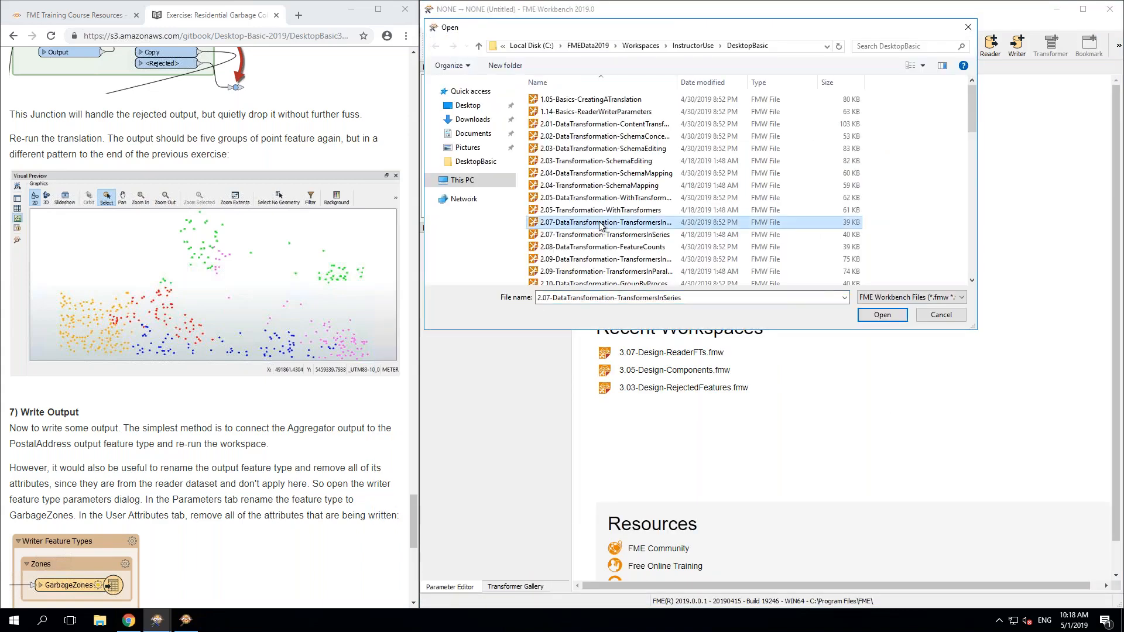
pyautogui.click(641, 46)
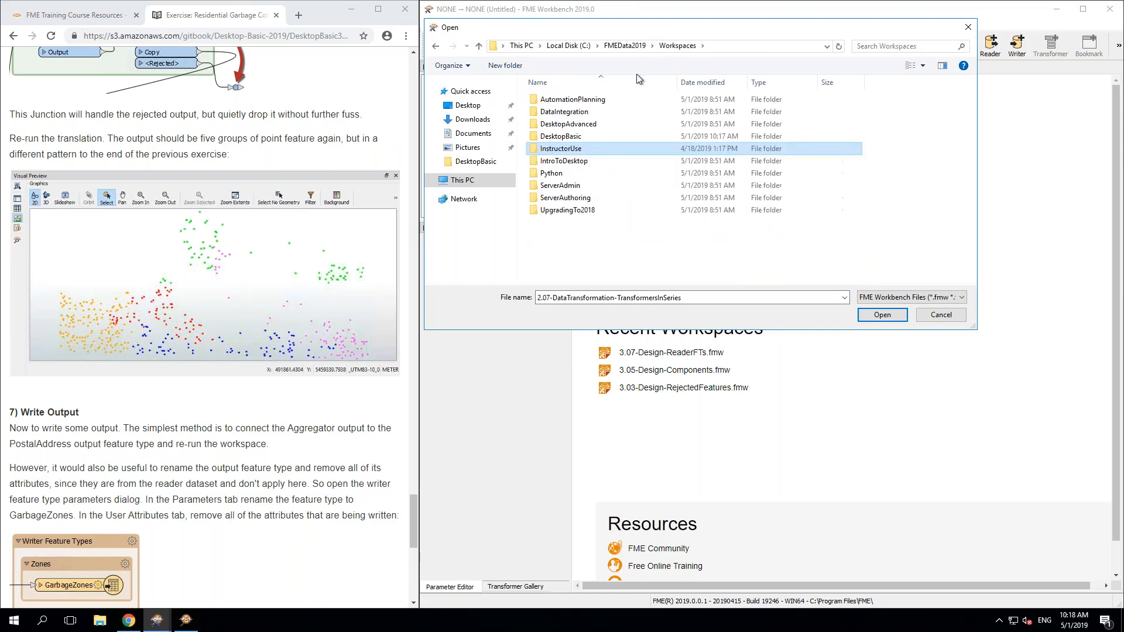
pyautogui.doubleClick(561, 136)
pyautogui.scroll(-10, 568, 182)
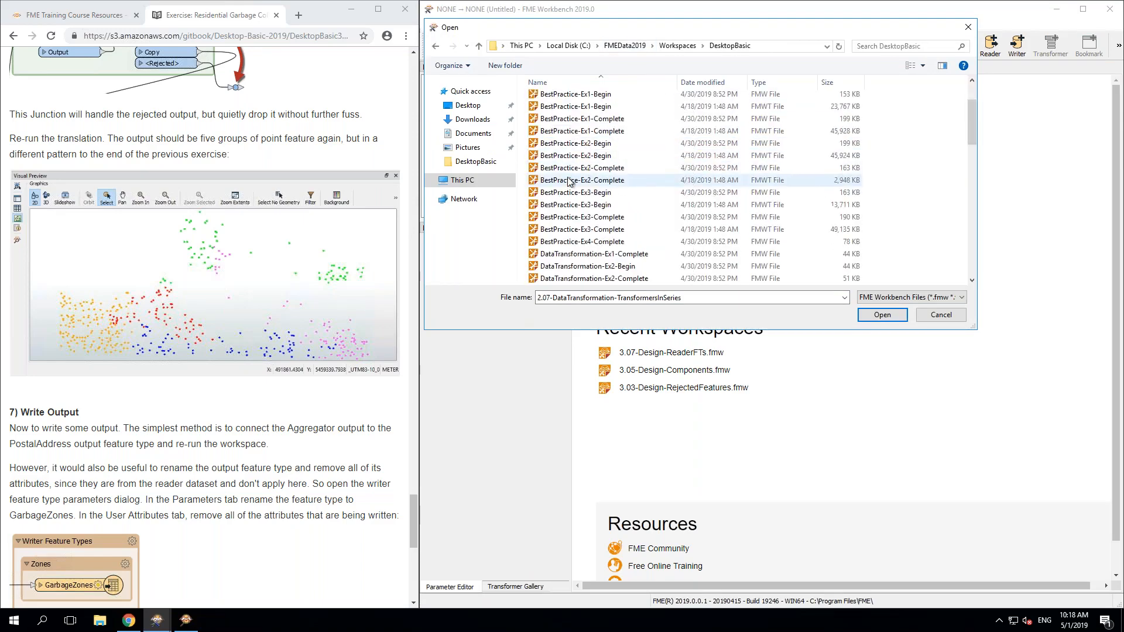
pyautogui.scroll(-5, 567, 178)
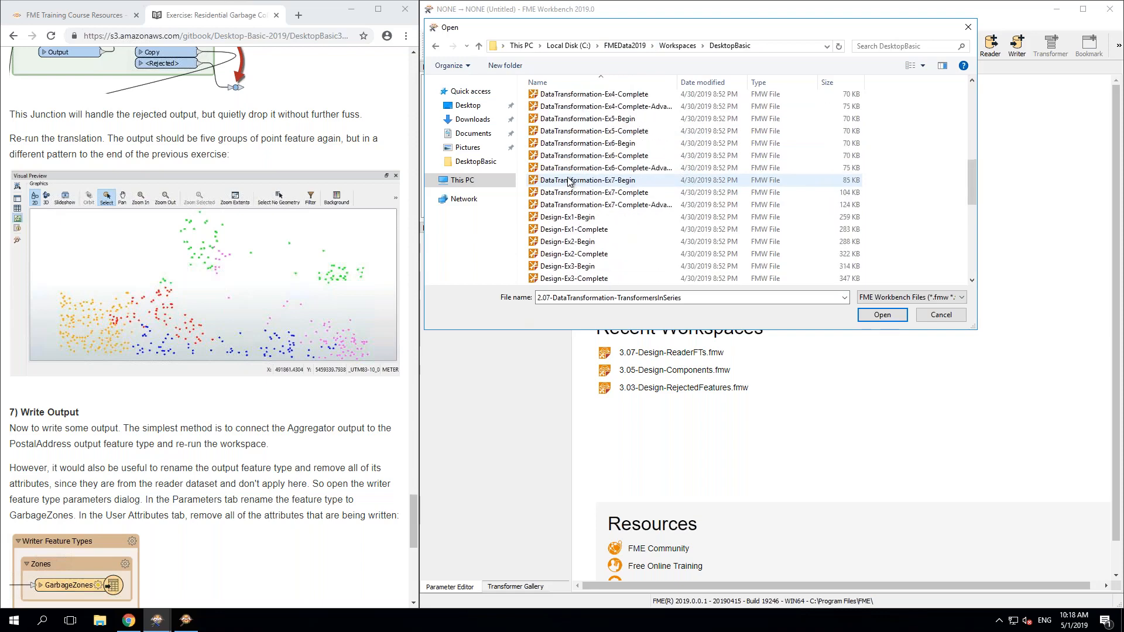
pyautogui.doubleClick(574, 134)
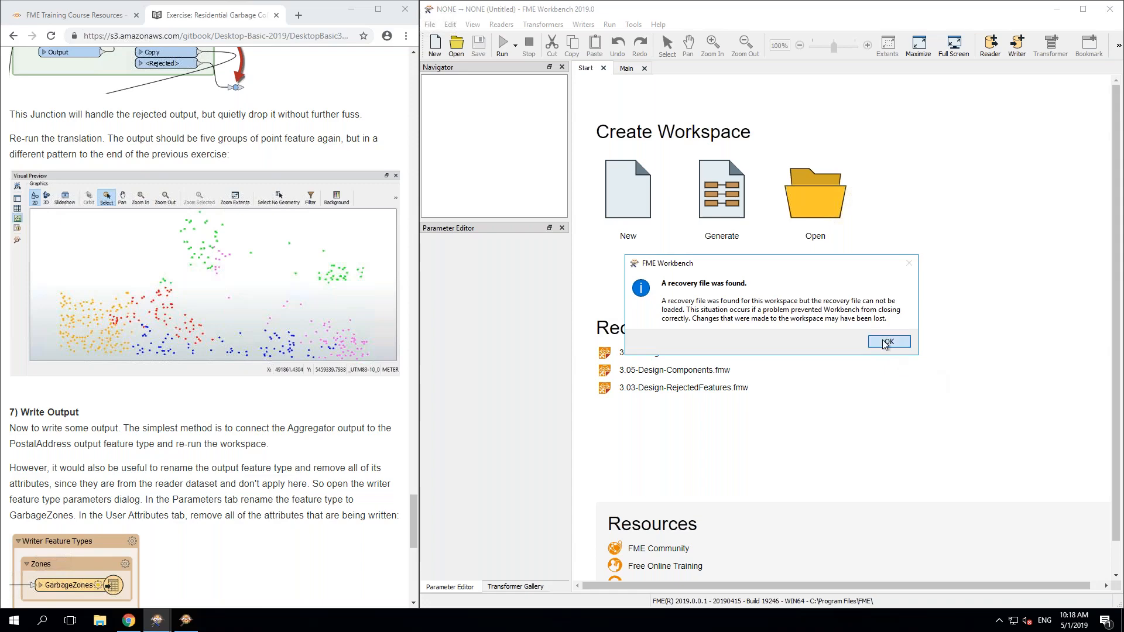
pyautogui.click(887, 342)
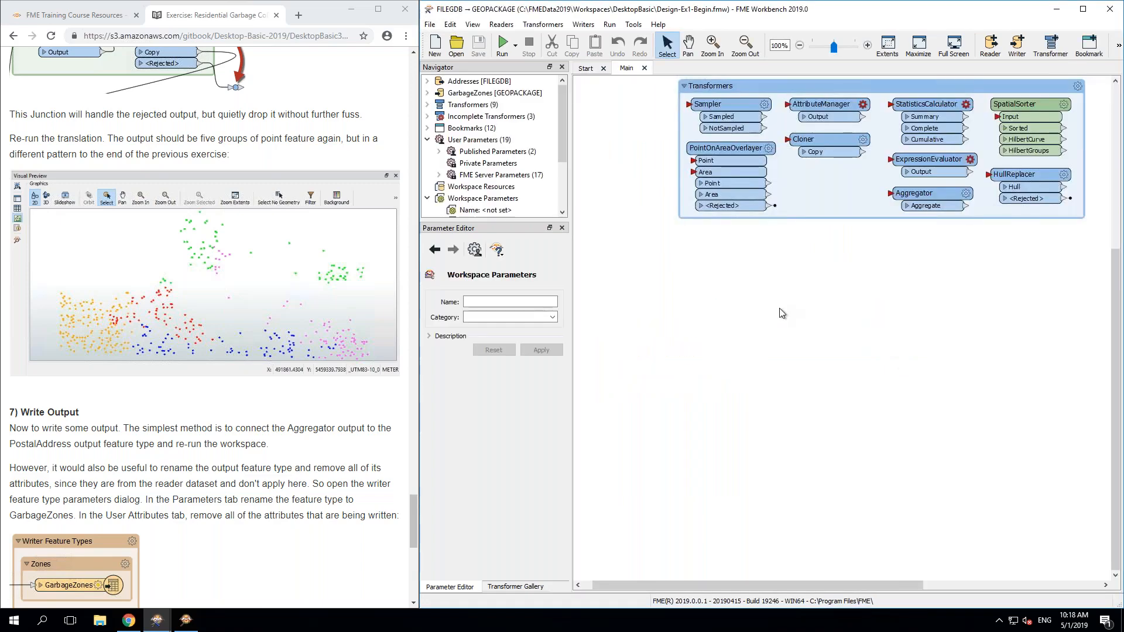
pyautogui.scroll(4, 781, 313)
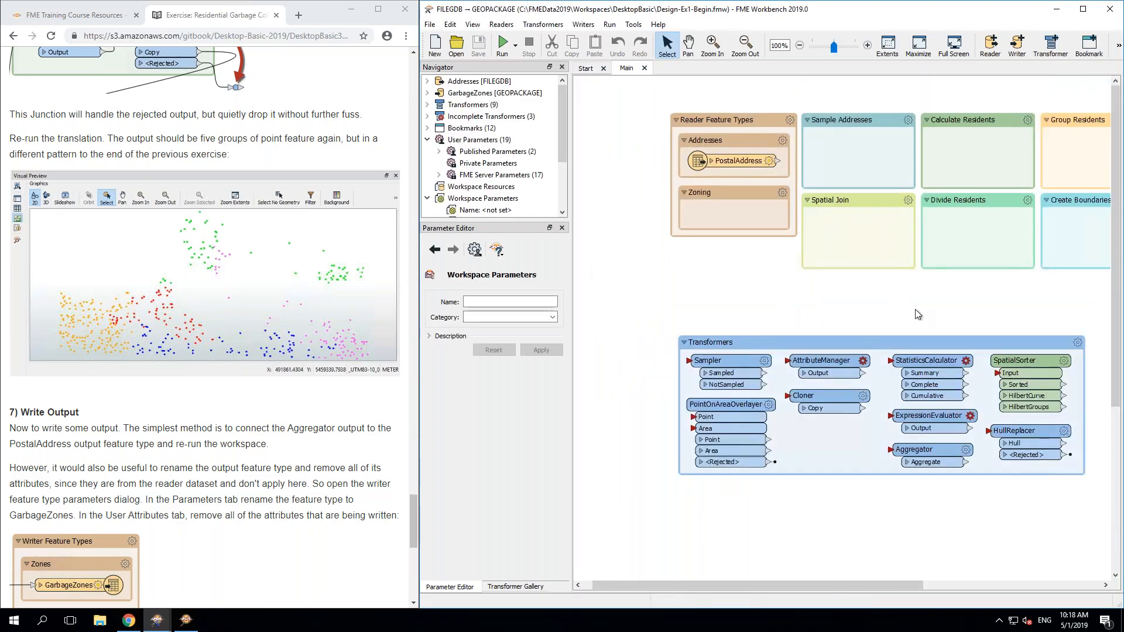
pyautogui.press('space')
pyautogui.moveTo(858, 320); pyautogui.dragTo(710, 322)
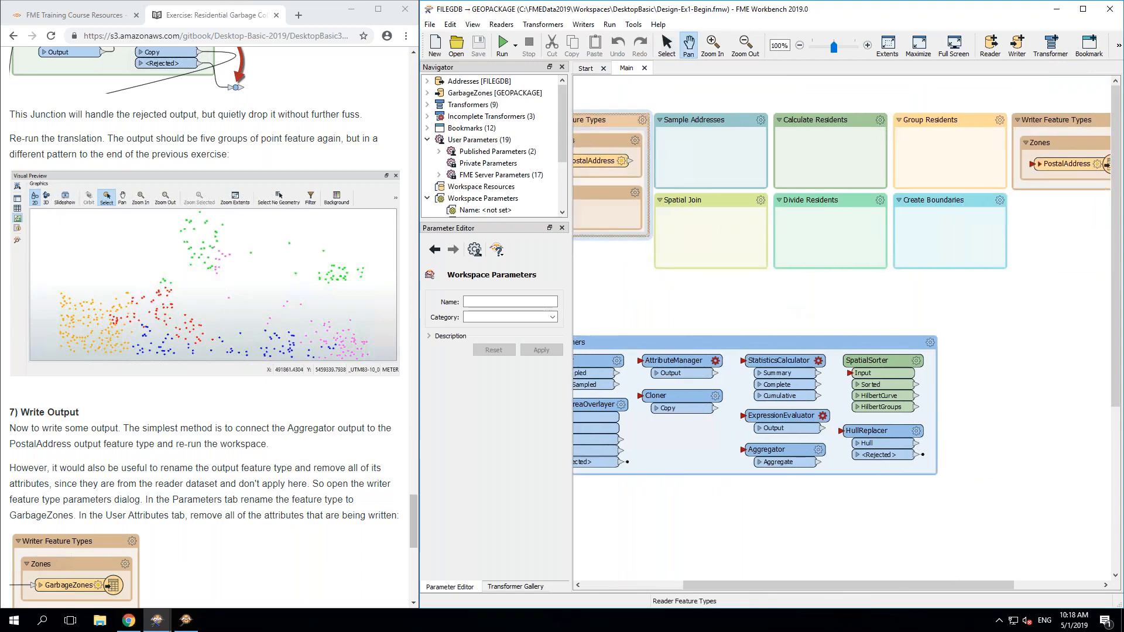
# Step: Open the Design-Ex2-Complete workspace from the DesktopBasic folder and bring its Calculate Residents and Divide Residents bookmarks into view
pyautogui.click(454, 46)
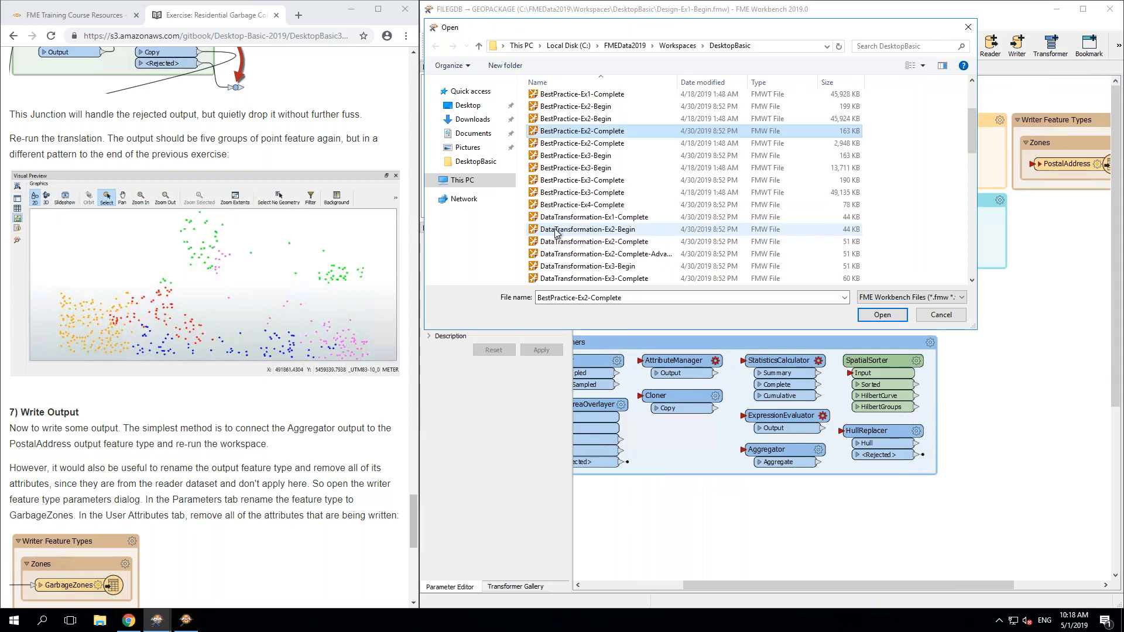
pyautogui.scroll(-7, 556, 232)
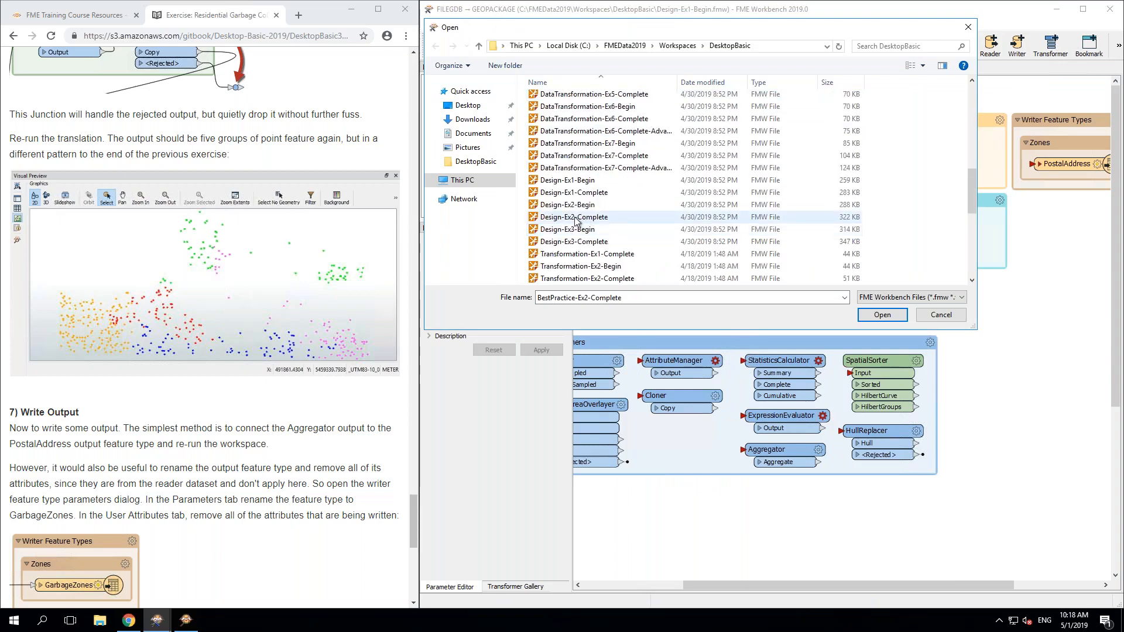
pyautogui.doubleClick(577, 218)
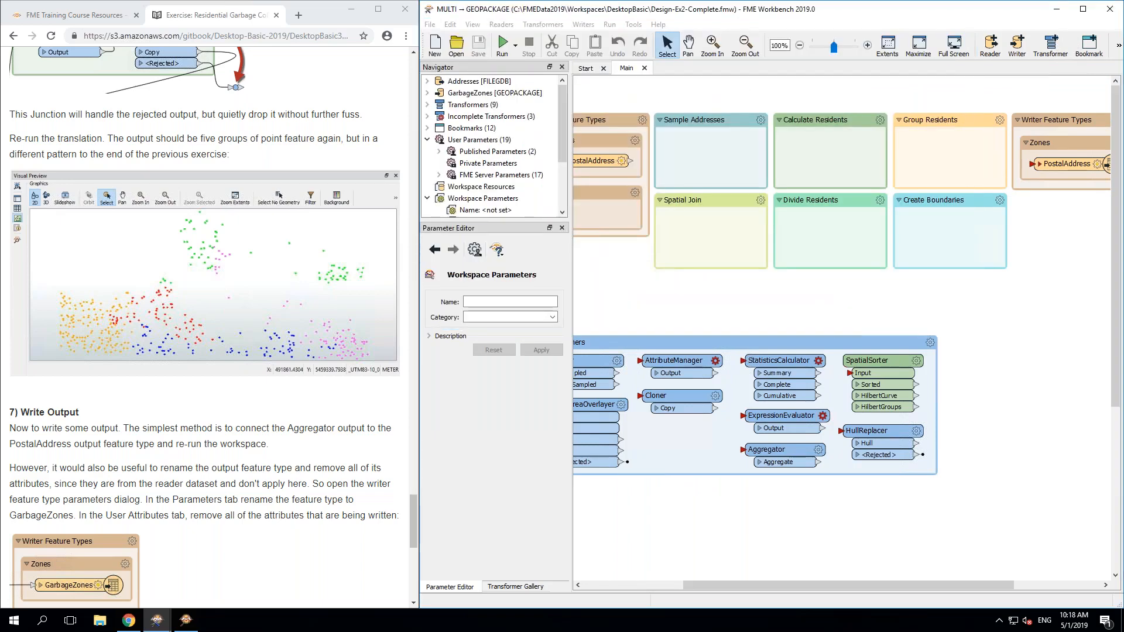
pyautogui.moveTo(634, 303); pyautogui.dragTo(477, 278)
pyautogui.moveTo(1014, 401); pyautogui.dragTo(884, 394)
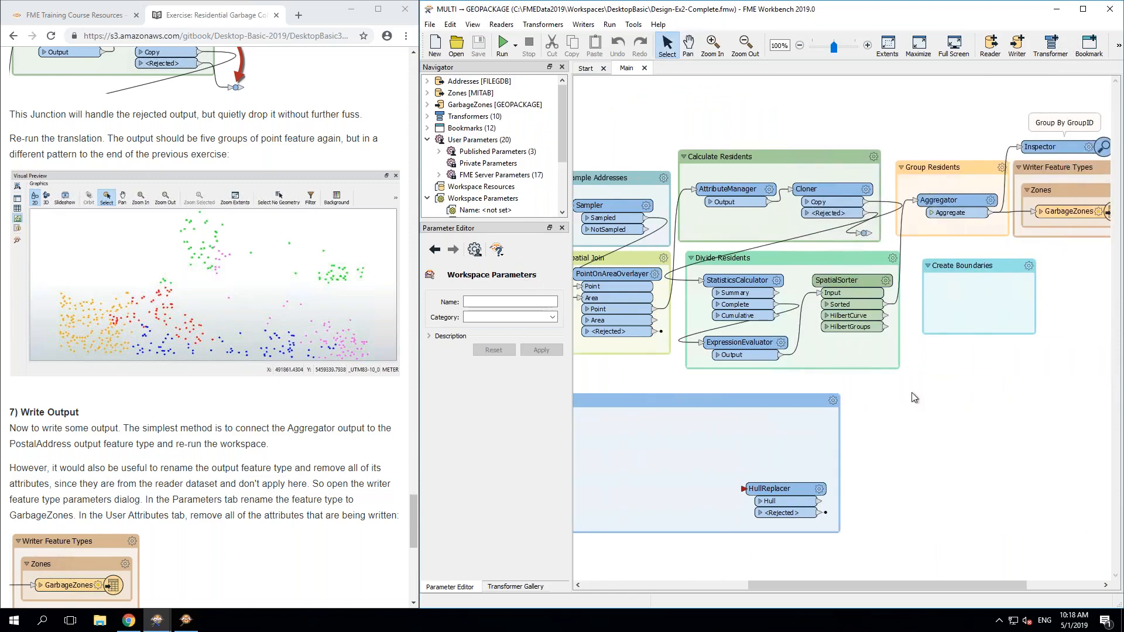
pyautogui.moveTo(933, 396); pyautogui.dragTo(971, 396)
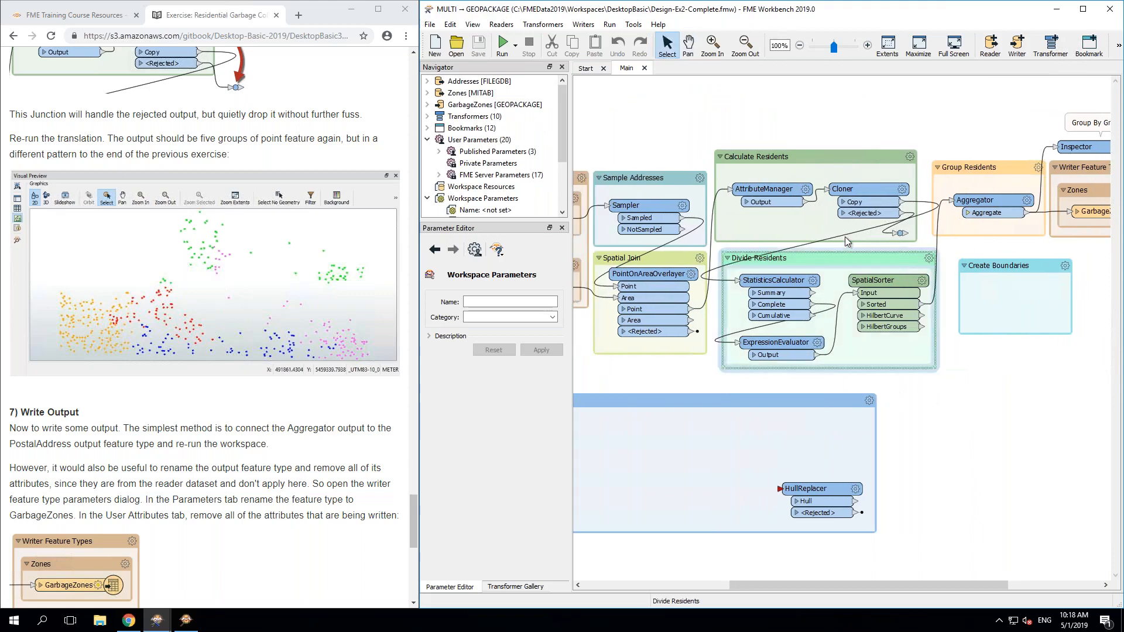
# Step: Try setting the Else value of the AttributeManager's conditional Persons attribute to 0, and undo the change
pyautogui.click(808, 194)
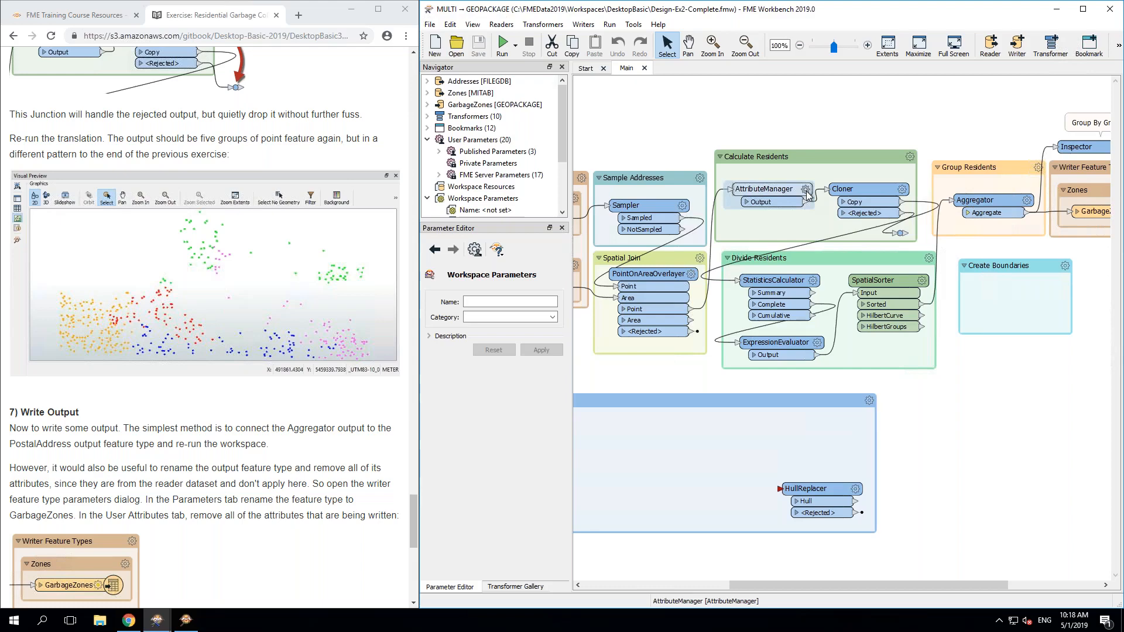
pyautogui.click(807, 195)
pyautogui.click(845, 285)
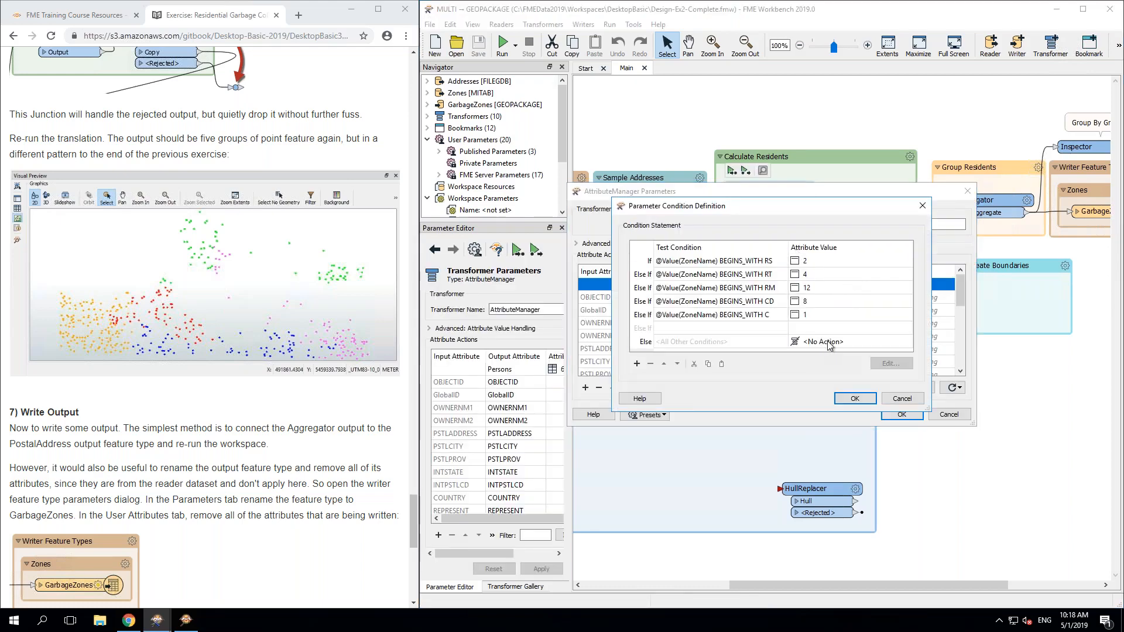
pyautogui.click(829, 344)
pyautogui.write('0')
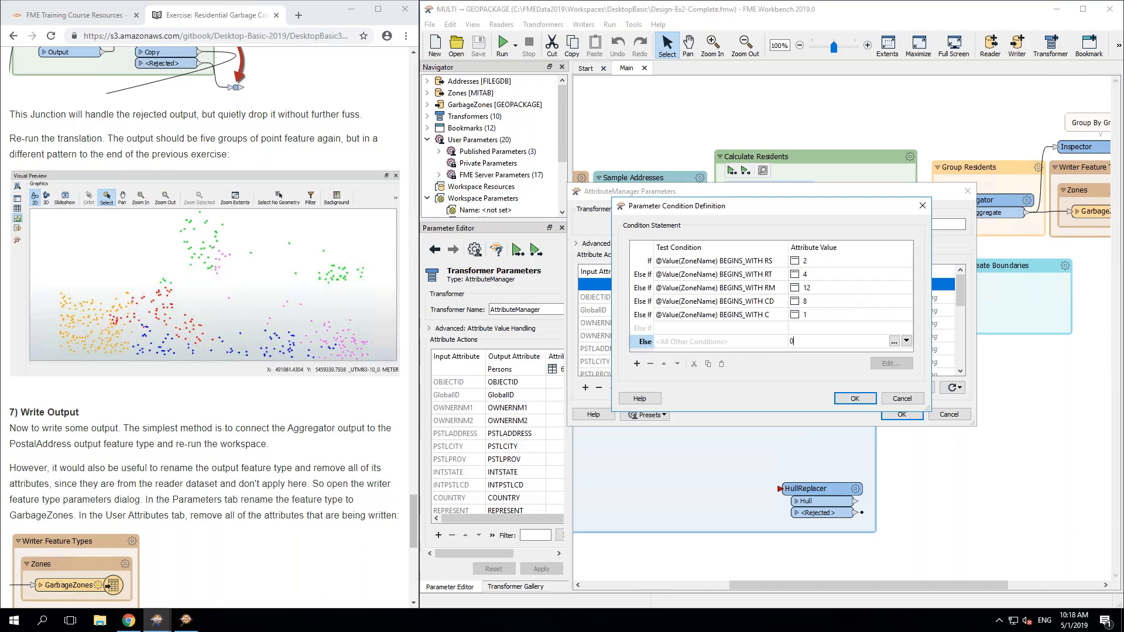
pyautogui.click(854, 399)
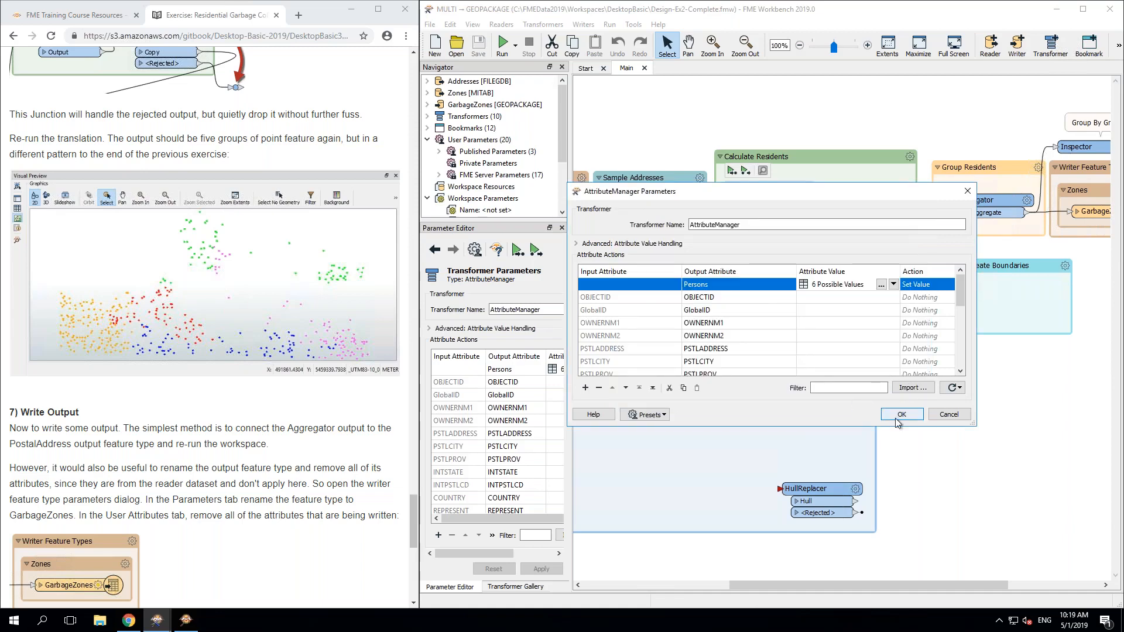
pyautogui.click(899, 416)
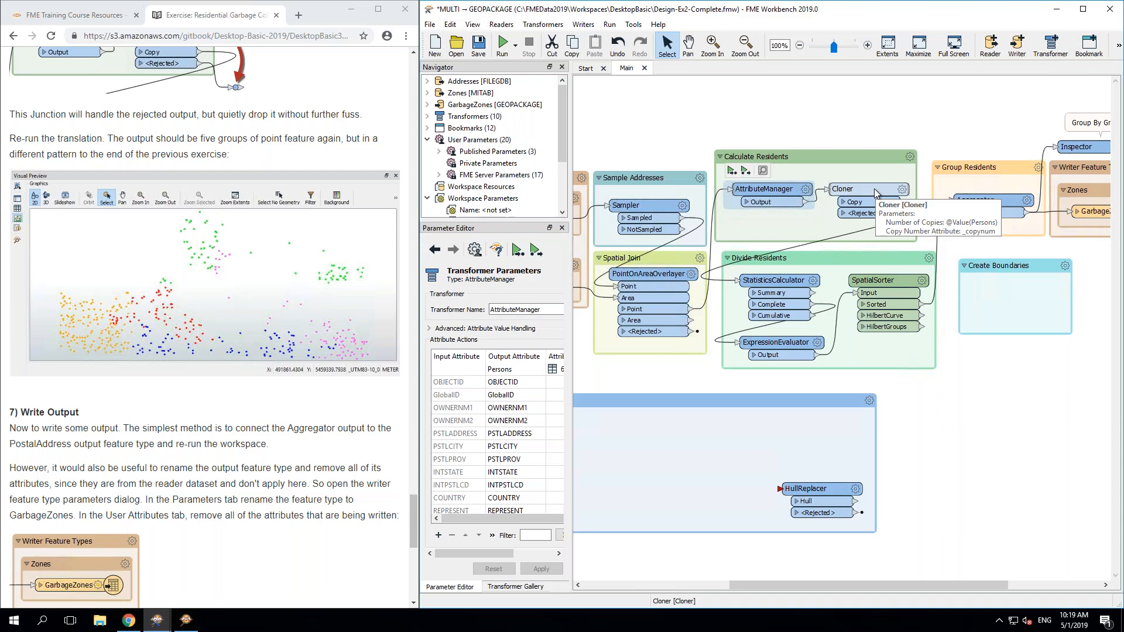
pyautogui.click(956, 139)
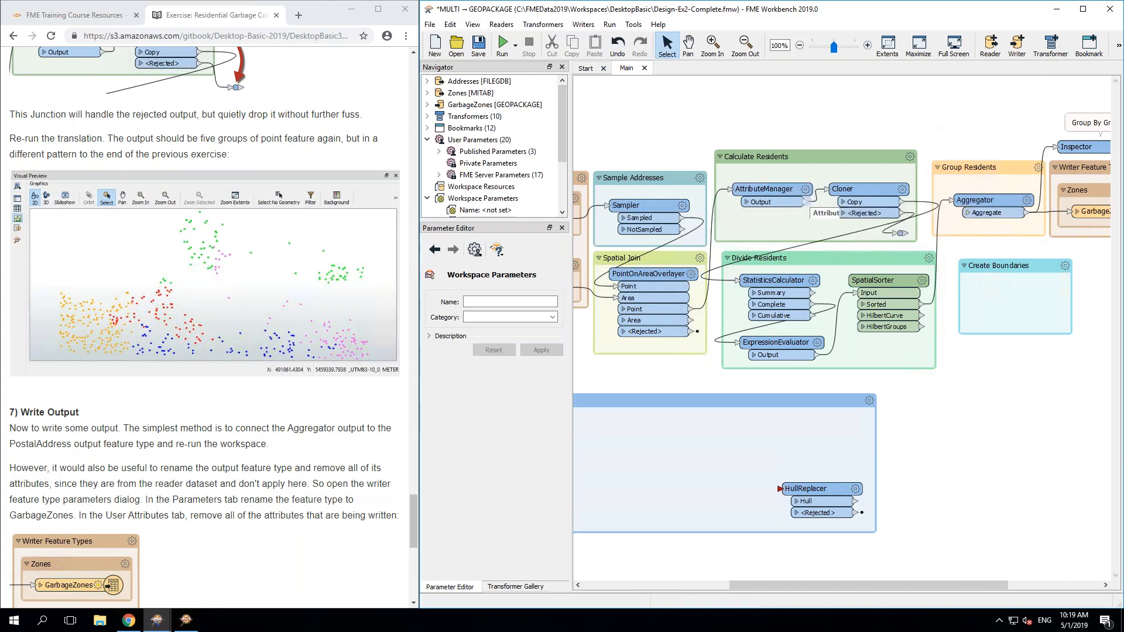
pyautogui.hotkey('ctrl', 'z')
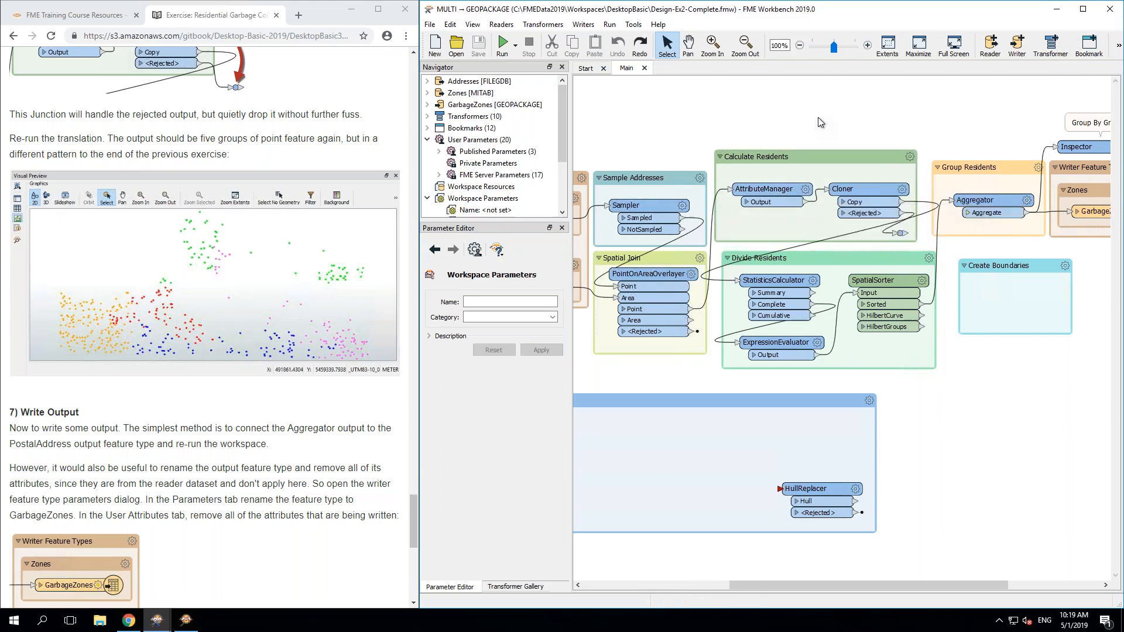
# Step: Move the Cloner's rejected-output junction out of the Calculate Residents bookmark, beside Create Boundaries, and run the workspace
pyautogui.click(860, 200)
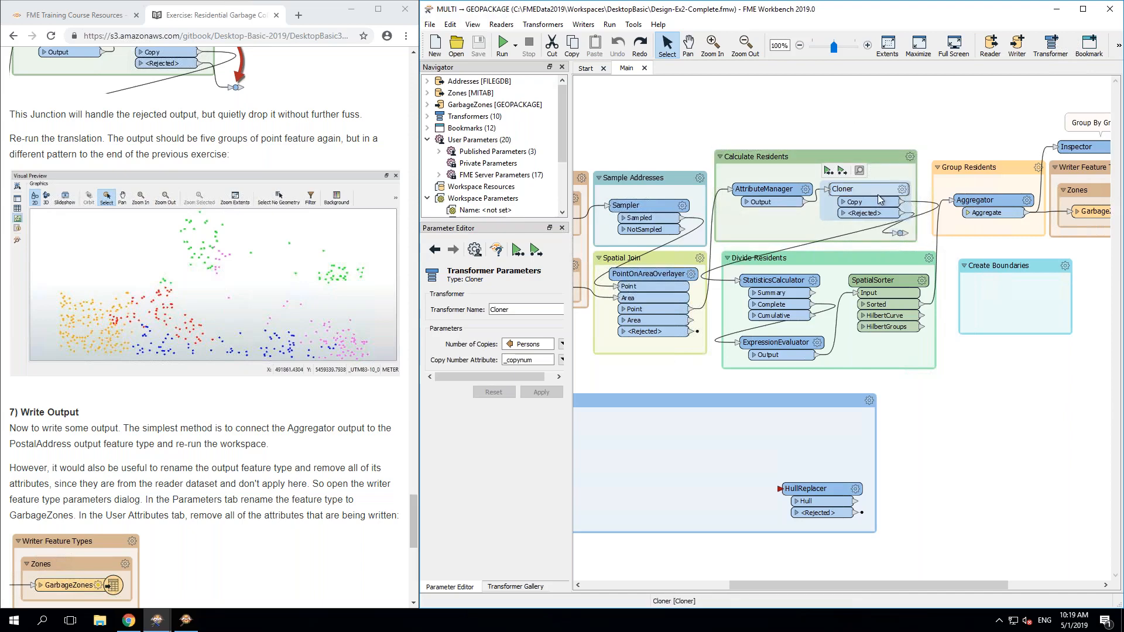
pyautogui.moveTo(899, 235); pyautogui.dragTo(967, 247)
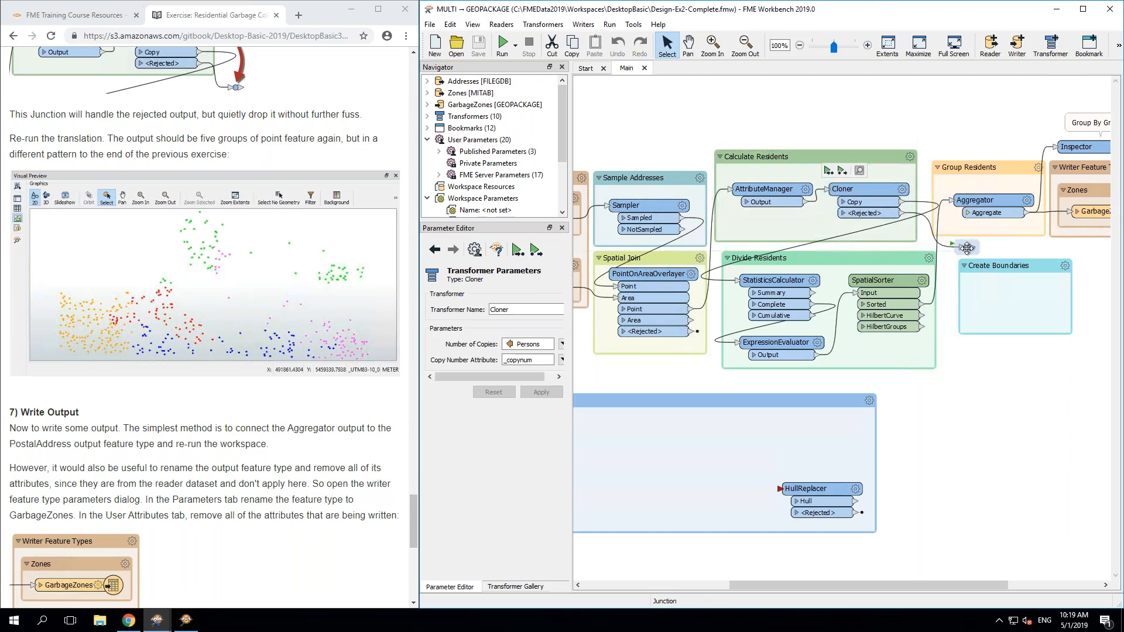
pyautogui.click(638, 114)
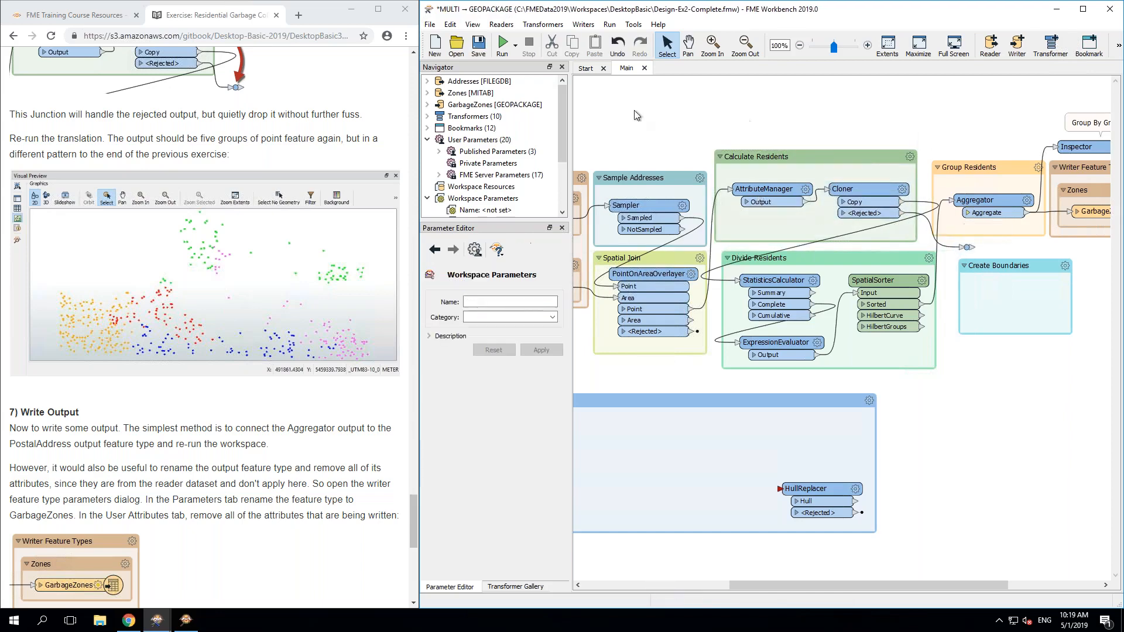
pyautogui.click(508, 52)
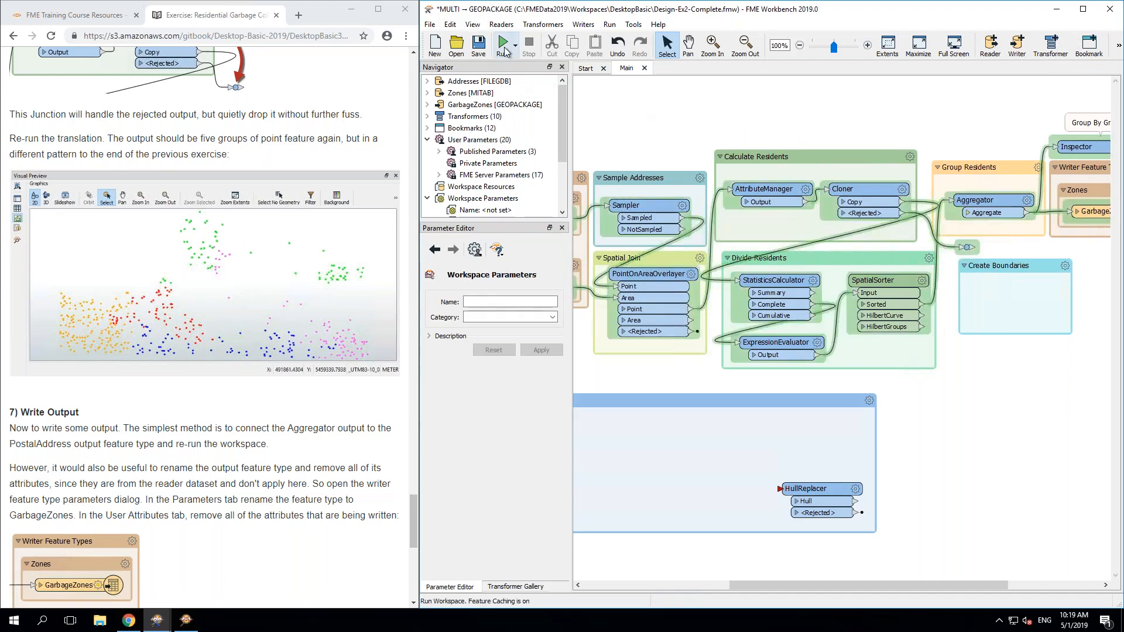
pyautogui.scroll(2, 975, 296)
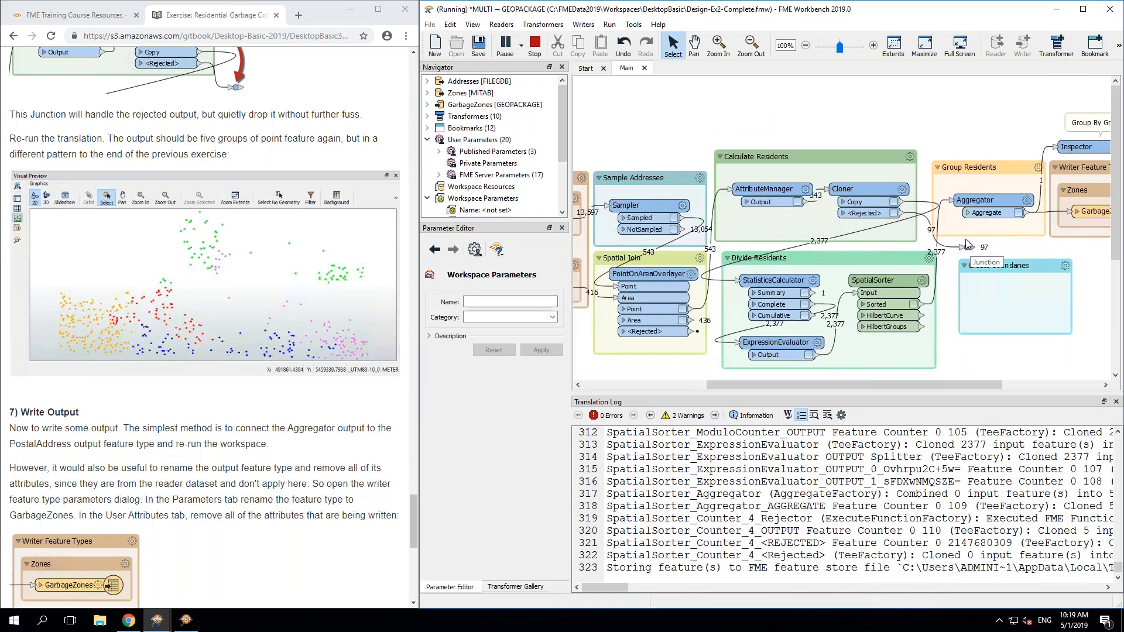
# Step: Set the Else value of the AttributeManager's conditional Persons attribute to 0 and accept the changes
pyautogui.click(811, 194)
pyautogui.click(807, 190)
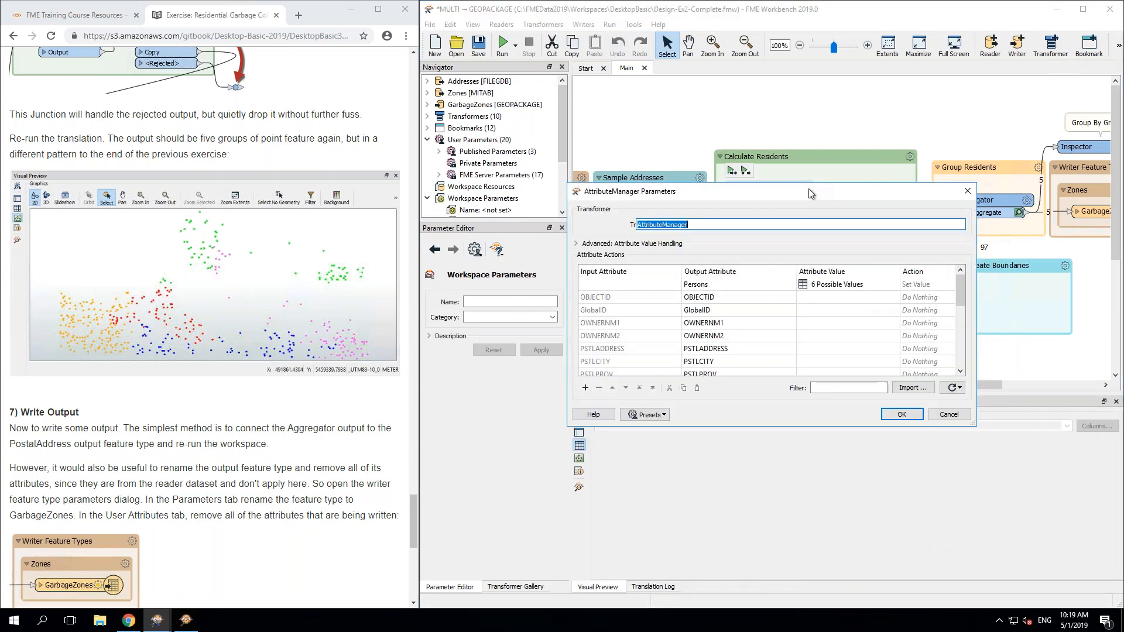
pyautogui.click(880, 287)
pyautogui.click(880, 286)
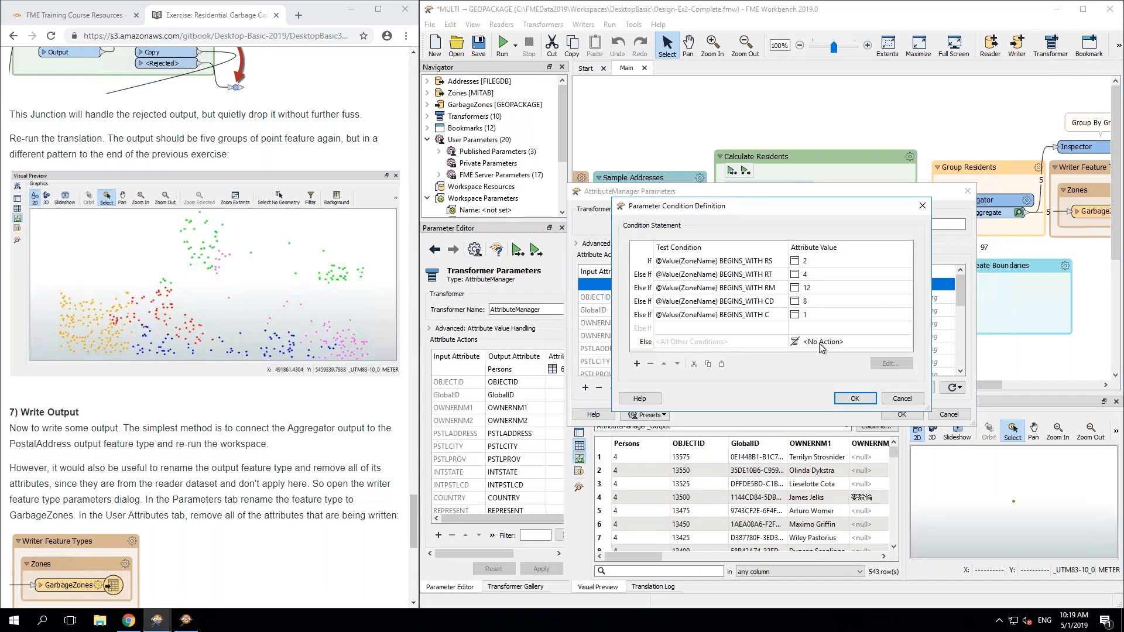
pyautogui.click(822, 343)
pyautogui.write('0')
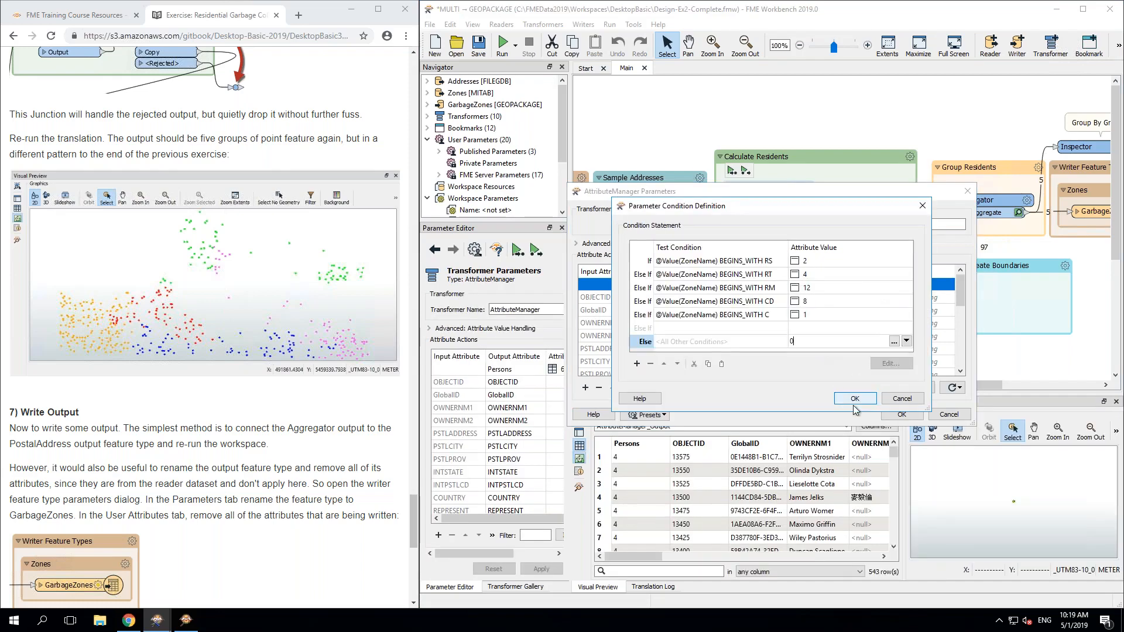
pyautogui.press('Return')
pyautogui.click(853, 399)
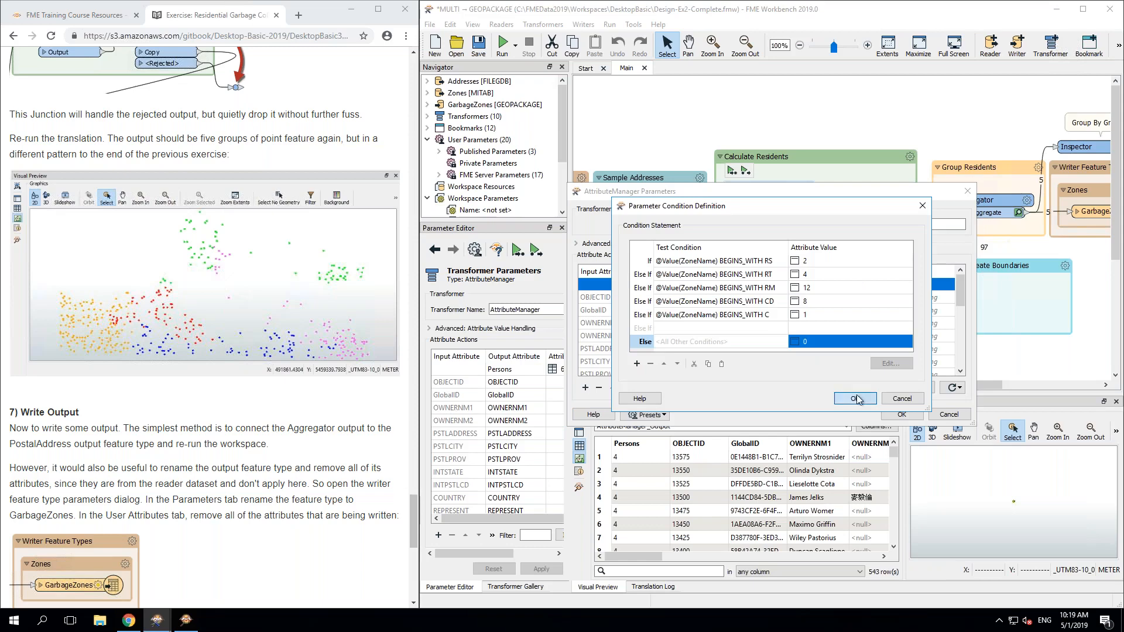
pyautogui.click(901, 414)
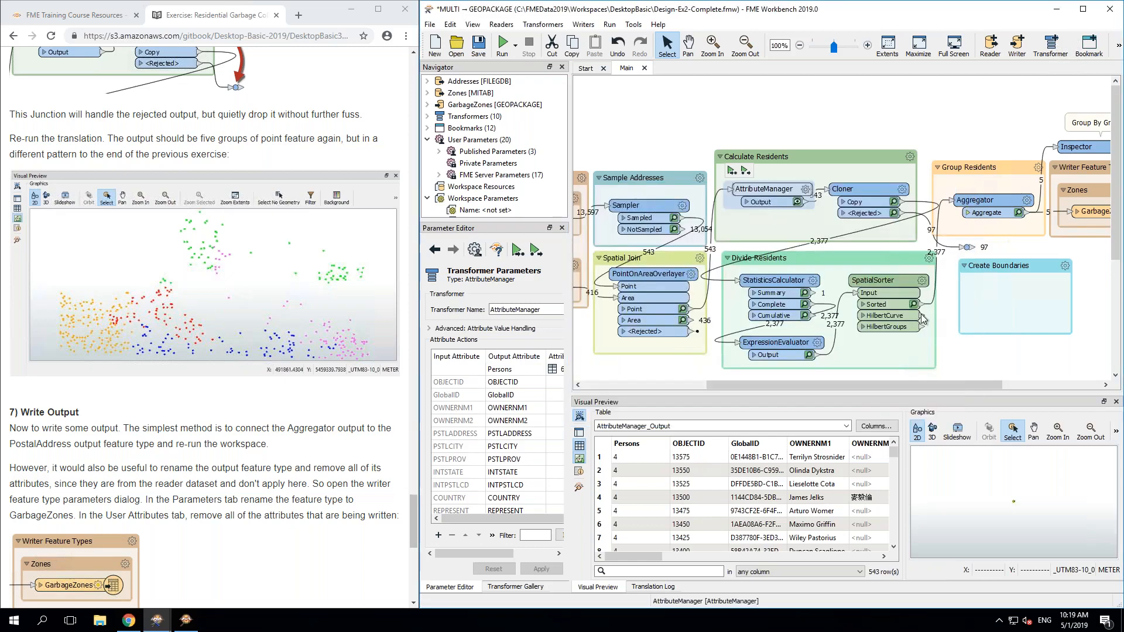
# Step: Check the Cloner's parameters and run the workspace with the new Persons condition
pyautogui.click(852, 193)
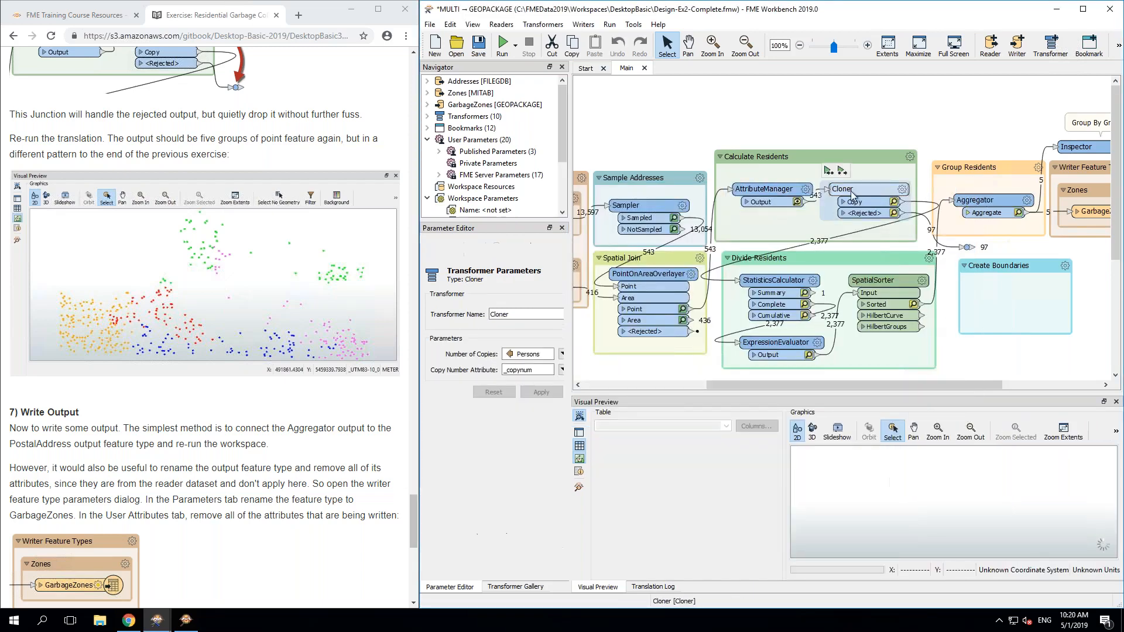
pyautogui.click(793, 125)
pyautogui.hotkey('ctrl', 'r')
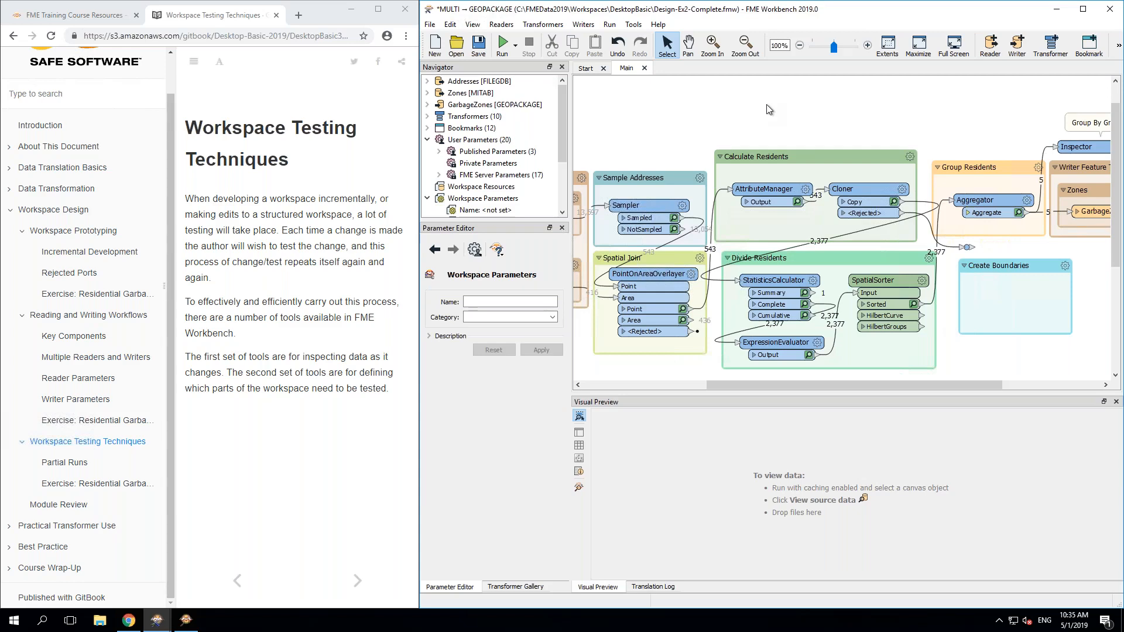
# Step: Hide the course contents sidebar and open the Partial Runs page at its Disabled Objects section
pyautogui.click(193, 62)
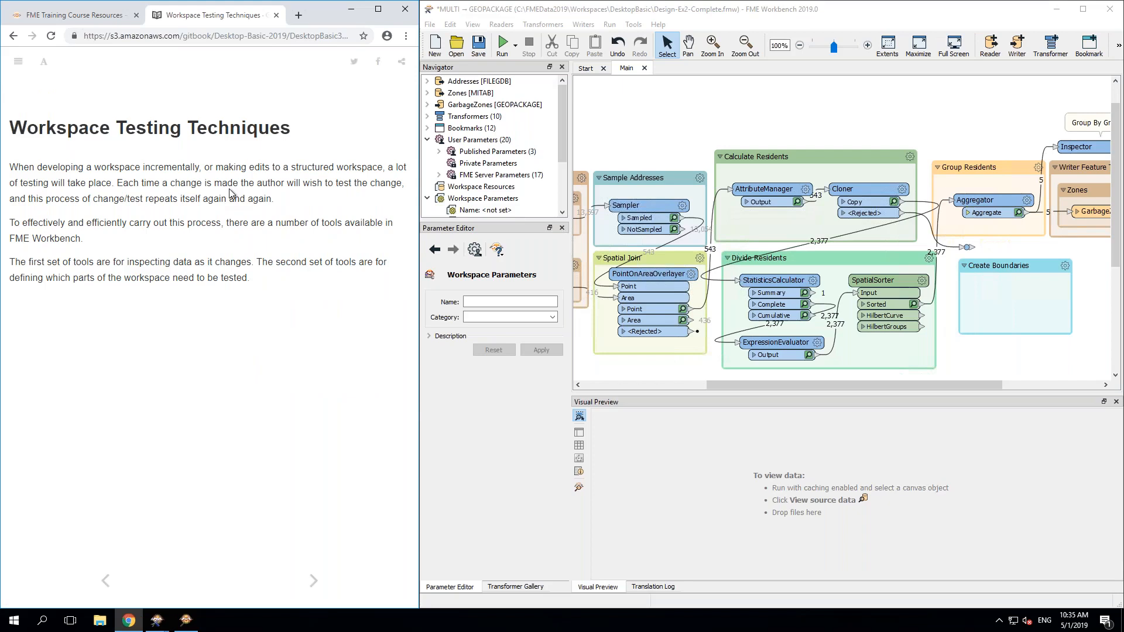
pyautogui.click(312, 581)
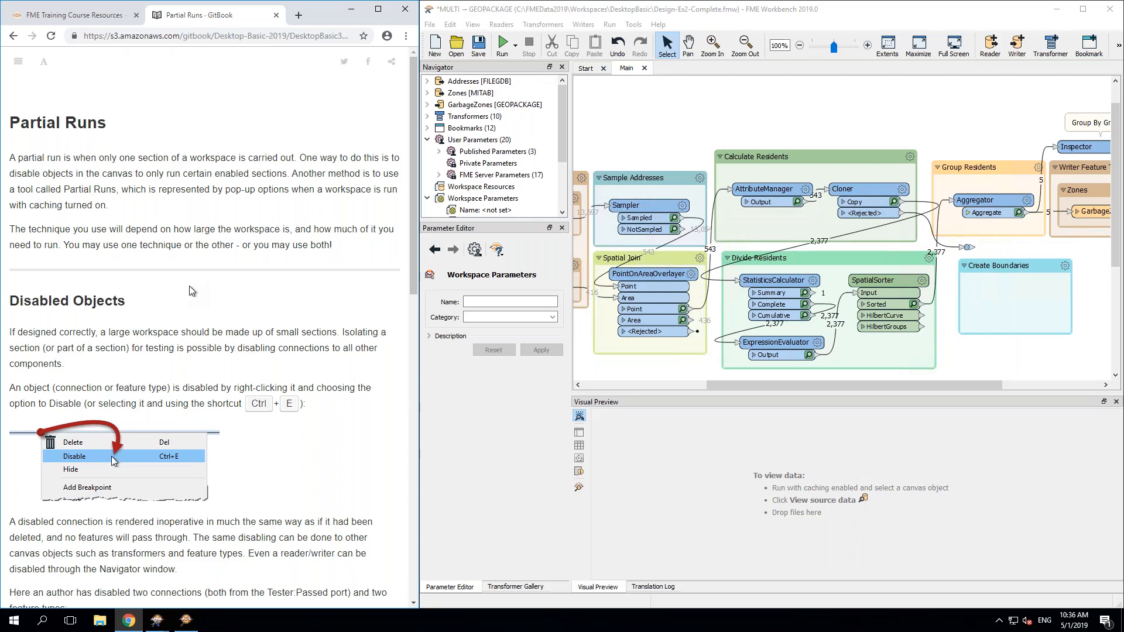
pyautogui.scroll(-4, 188, 286)
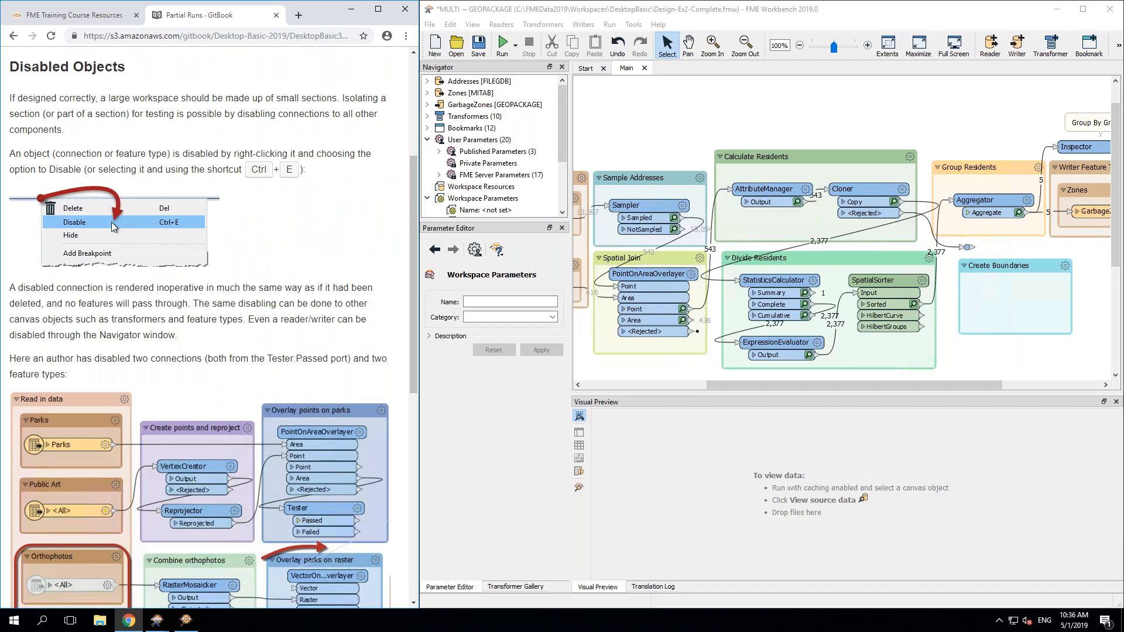
# Step: Switch to the FME Workbench window that holds the 3.07-Design-ReaderFTs workspace
pyautogui.moveTo(152, 625)
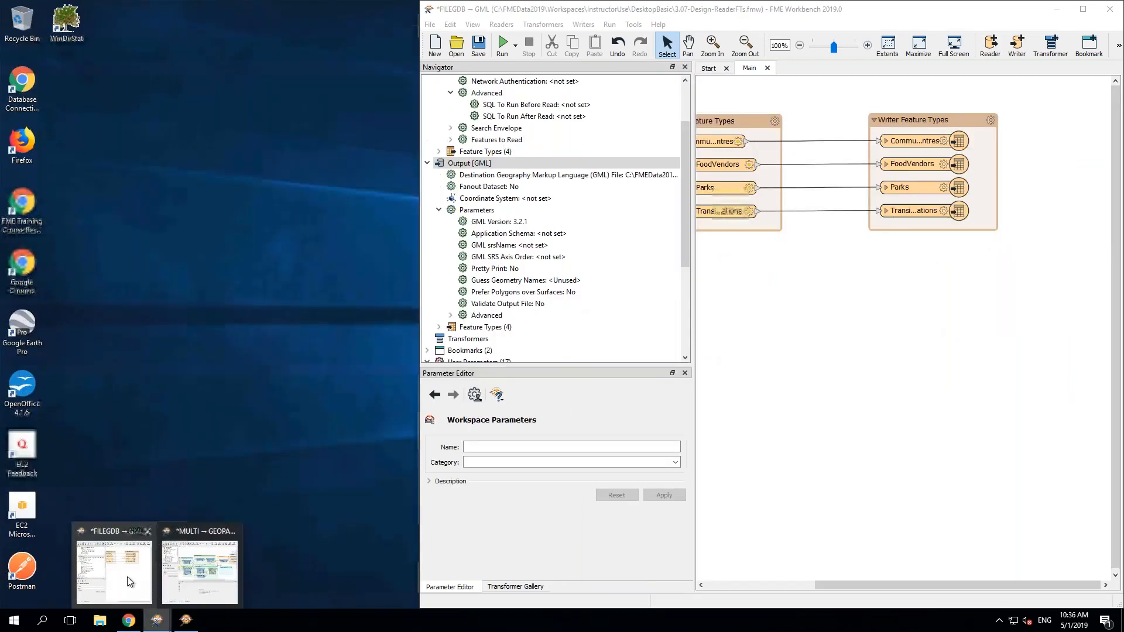
pyautogui.click(130, 581)
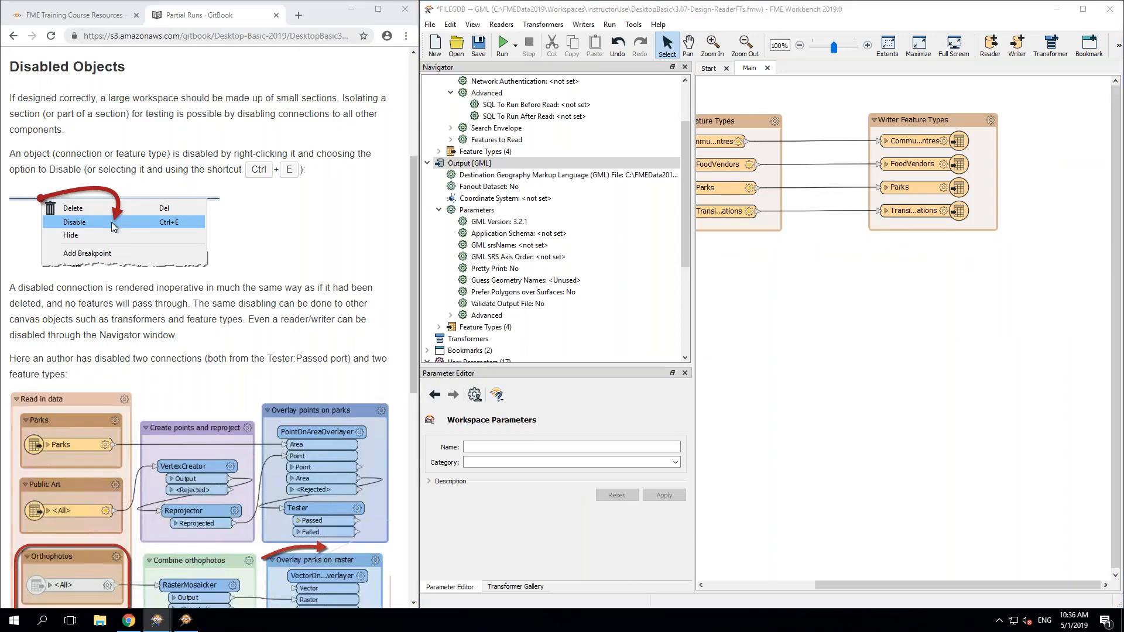
# Step: Examine the rest of the Partial Runs page's web address in the browser
pyautogui.click(300, 36)
pyautogui.hotkey('shift', 'Right')
pyautogui.hotkey('shift', 'Right')
pyautogui.hotkey('shift', 'Right')
pyautogui.hotkey('shift', 'Right')
pyautogui.hotkey('shift', 'Right')
pyautogui.hotkey('shift', 'Right')
pyautogui.hotkey('shift', 'Right')
pyautogui.hotkey('shift', 'Right')
pyautogui.hotkey('shift', 'Right')
pyautogui.hotkey('shift', 'Right')
pyautogui.hotkey('shift', 'Right')
pyautogui.hotkey('shift', 'Right')
pyautogui.hotkey('shift', 'Right')
pyautogui.hotkey('shift', 'Right')
pyautogui.hotkey('shift', 'Right')
pyautogui.hotkey('shift', 'Right')
pyautogui.hotkey('shift', 'Right')
pyautogui.hotkey('shift', 'Right')
pyautogui.hotkey('shift', 'Right')
pyautogui.hotkey('shift', 'Right')
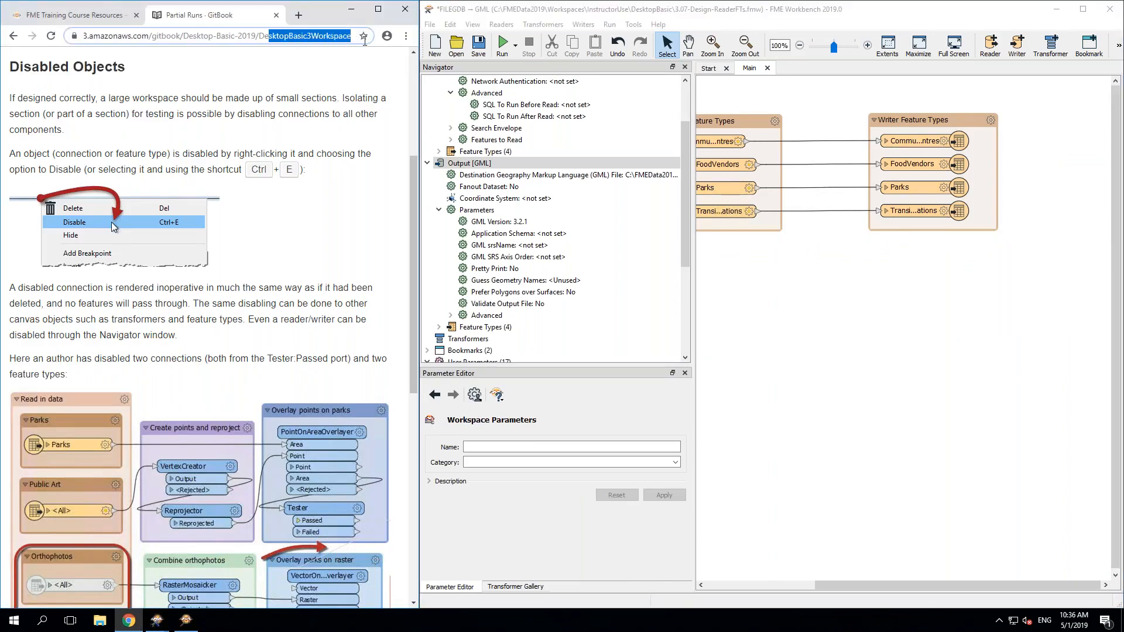
pyautogui.click(235, 107)
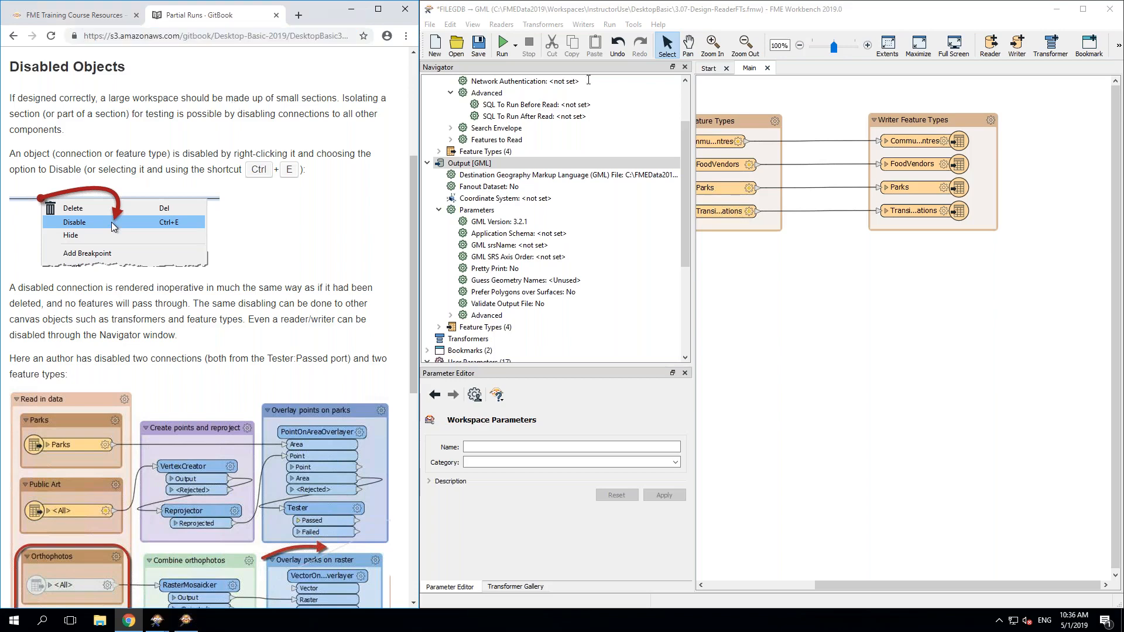
# Step: Open the 3.10-Design-PartialRunsDisabledObjects workspace from Workspaces\InstructorUse\DesktopBasic and widen the canvas area
pyautogui.click(456, 46)
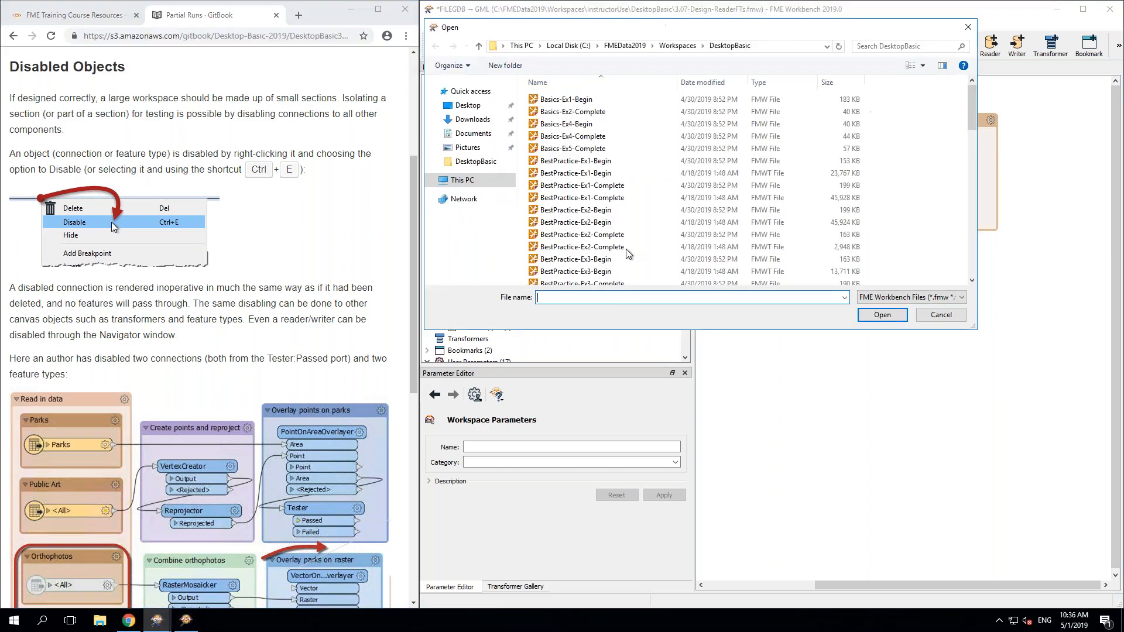
pyautogui.scroll(-5, 628, 254)
pyautogui.scroll(-4, 628, 254)
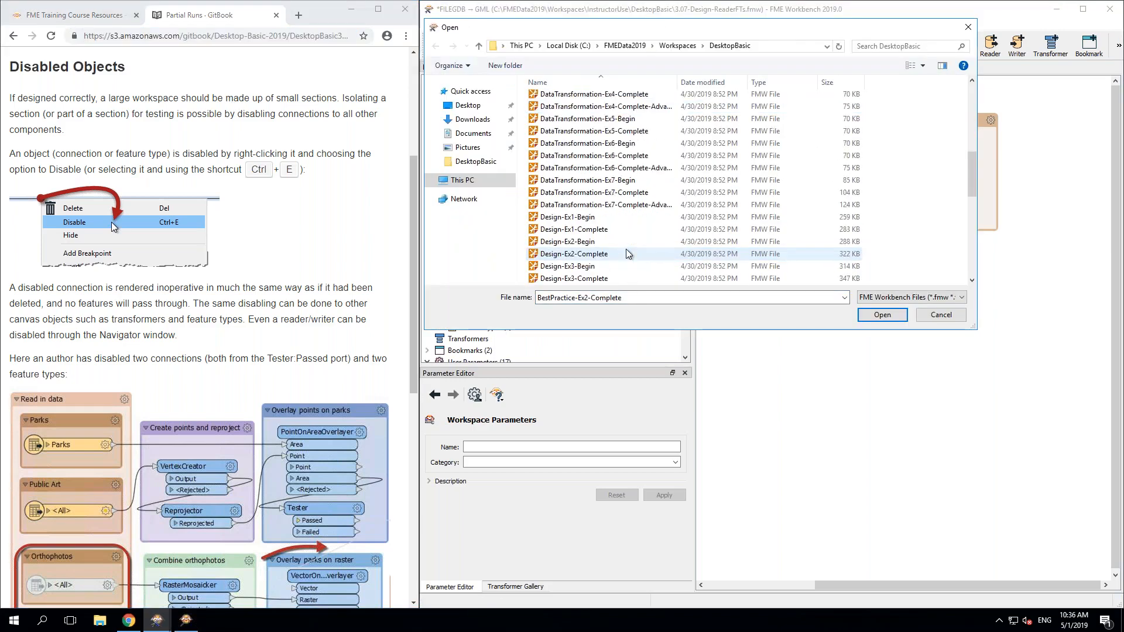
pyautogui.click(661, 46)
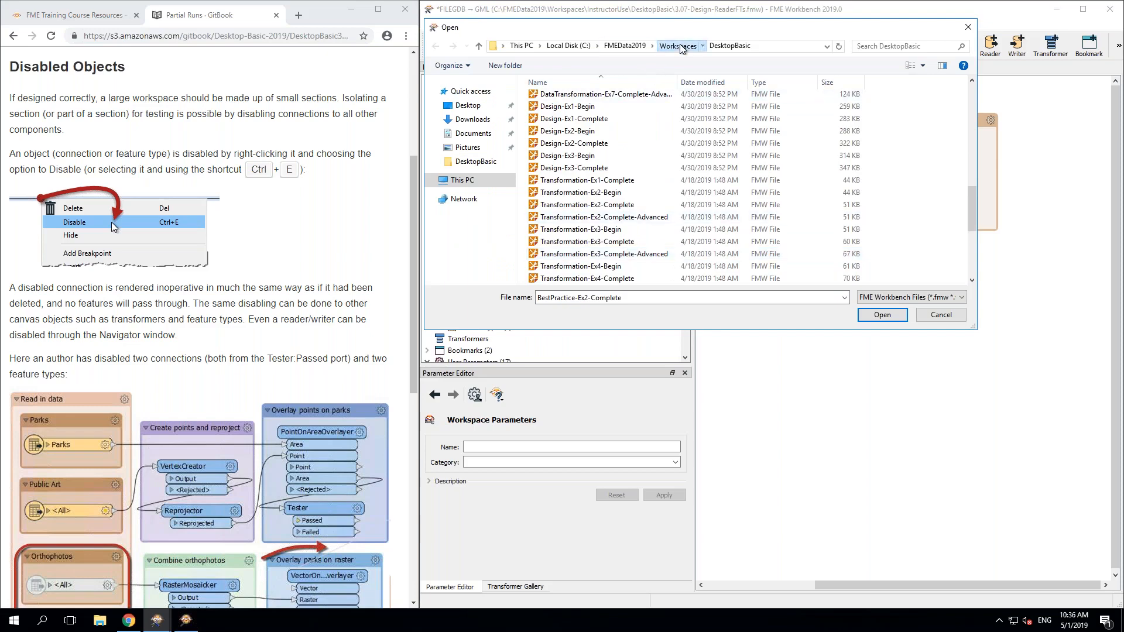
pyautogui.doubleClick(565, 150)
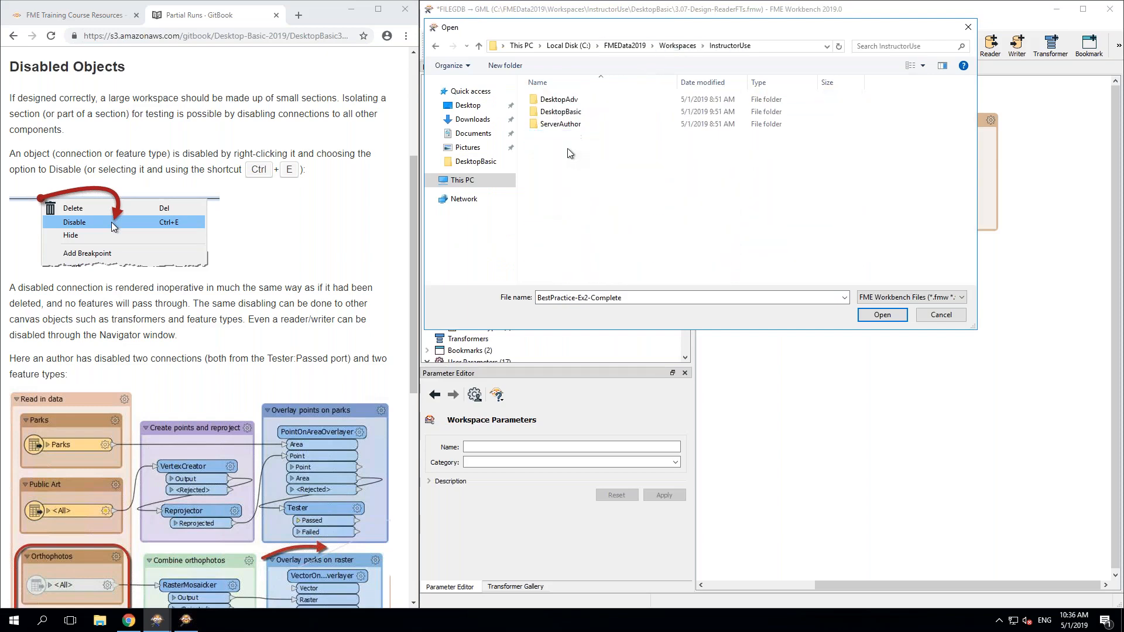
pyautogui.doubleClick(566, 112)
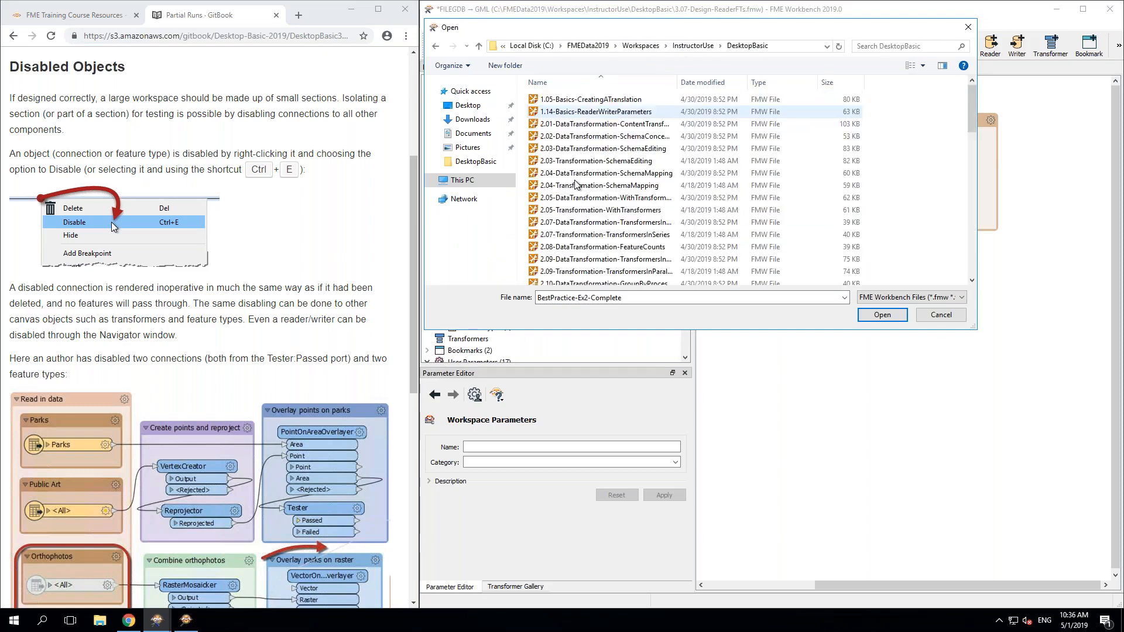
pyautogui.click(578, 210)
pyautogui.scroll(-5, 586, 217)
pyautogui.scroll(2, 585, 218)
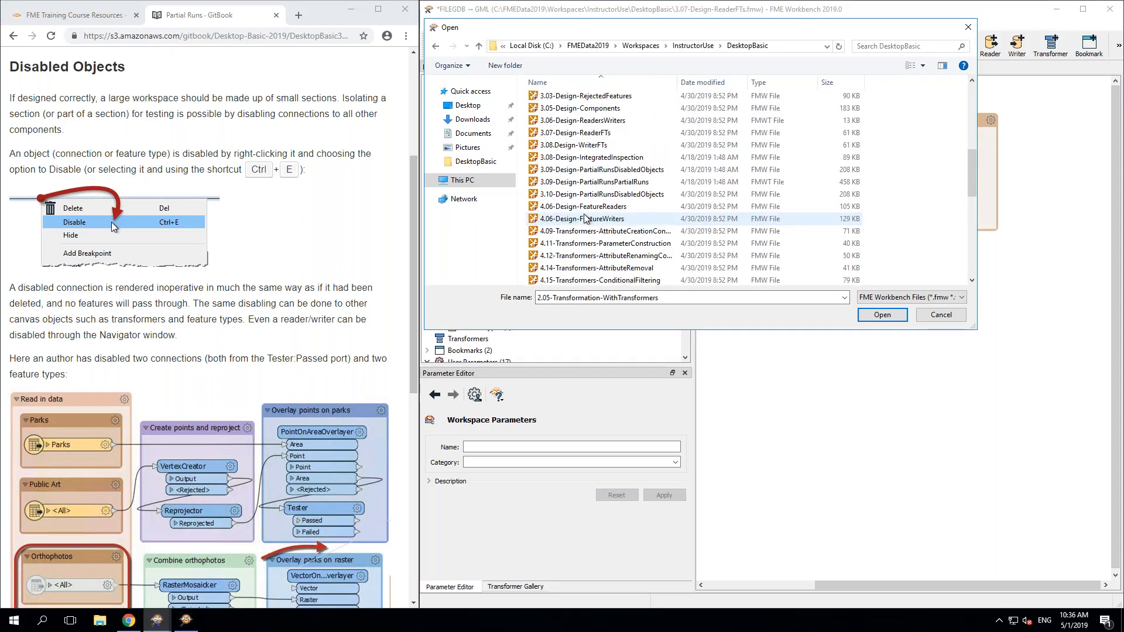
pyautogui.click(585, 195)
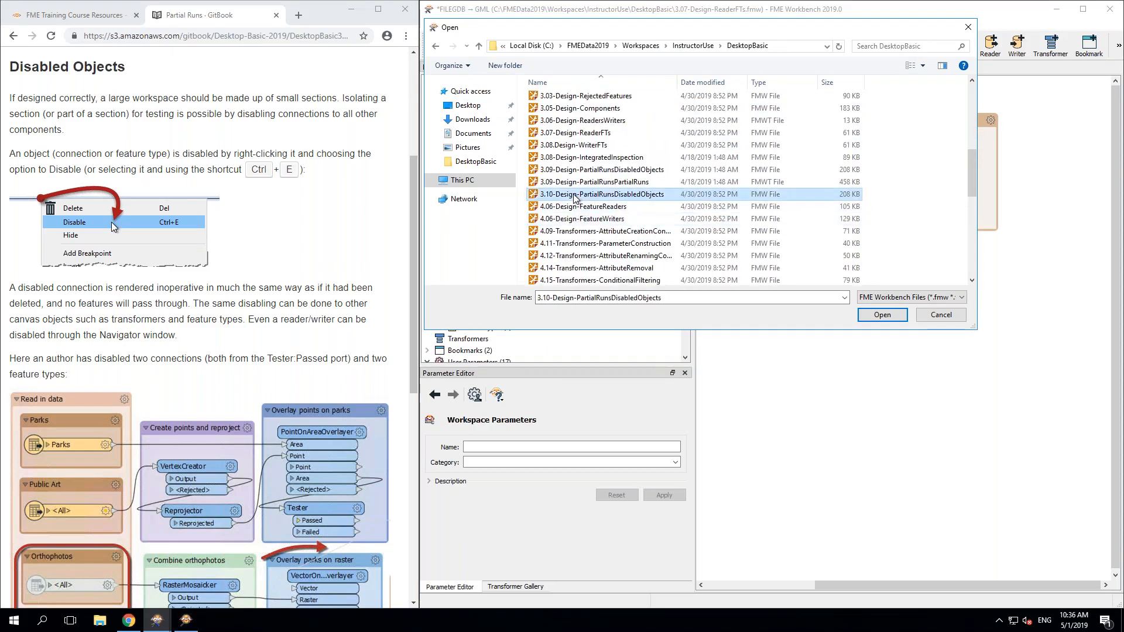
pyautogui.click(882, 315)
pyautogui.click(843, 334)
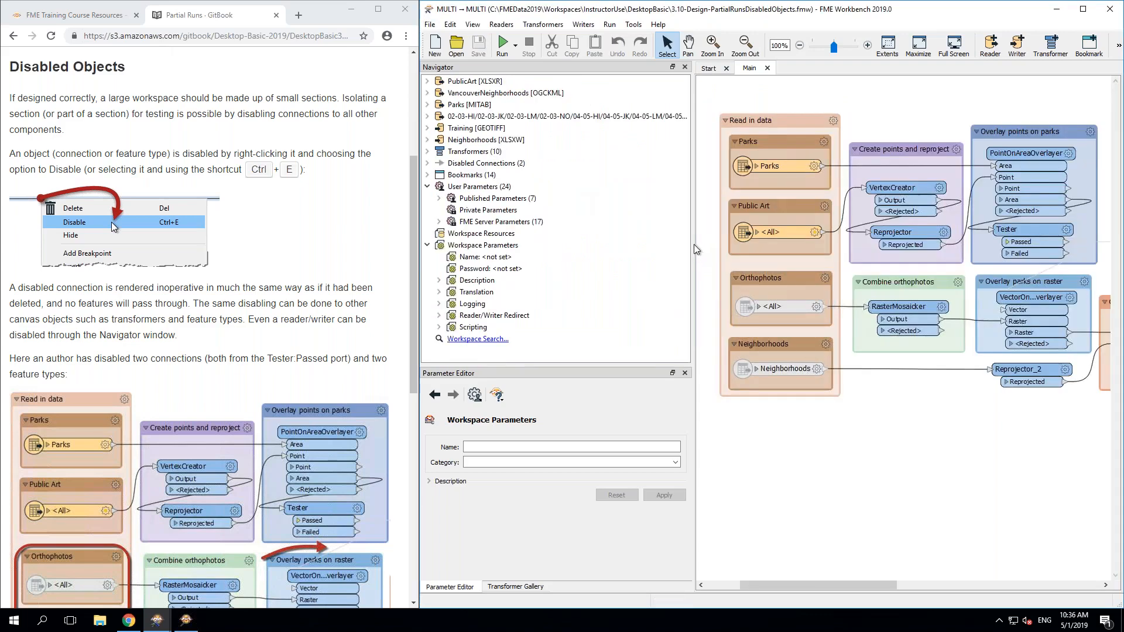
pyautogui.moveTo(695, 249); pyautogui.dragTo(619, 238)
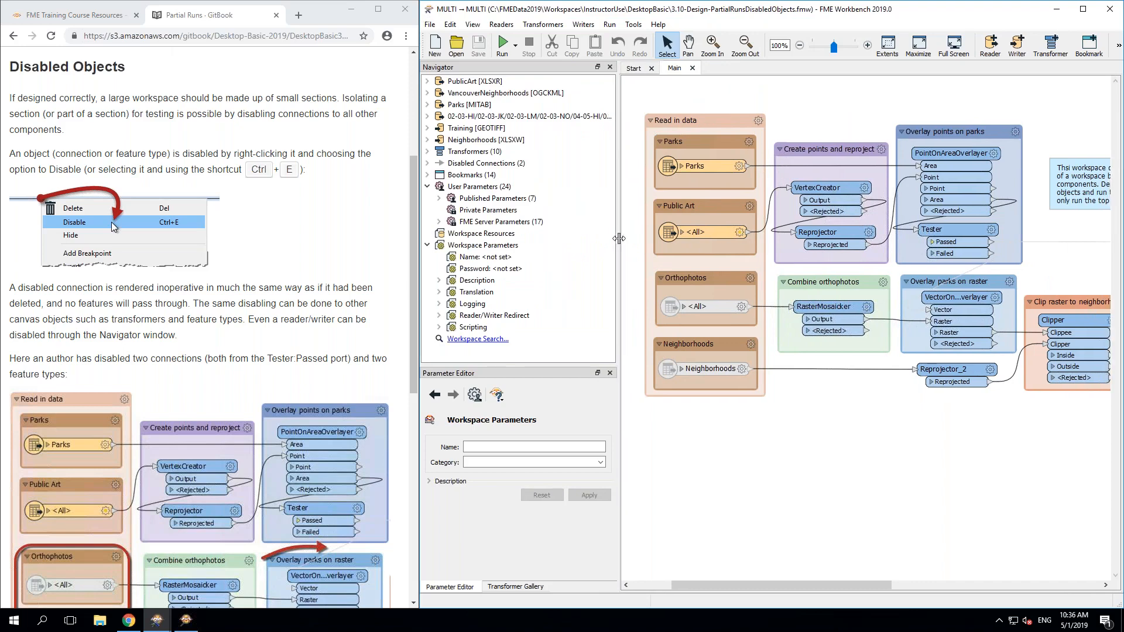
# Step: Inspect the enabled Parks and Public Art section, the disabled feature types and the Tester's Passed connections, and run the workspace
pyautogui.moveTo(635, 90); pyautogui.dragTo(1025, 263)
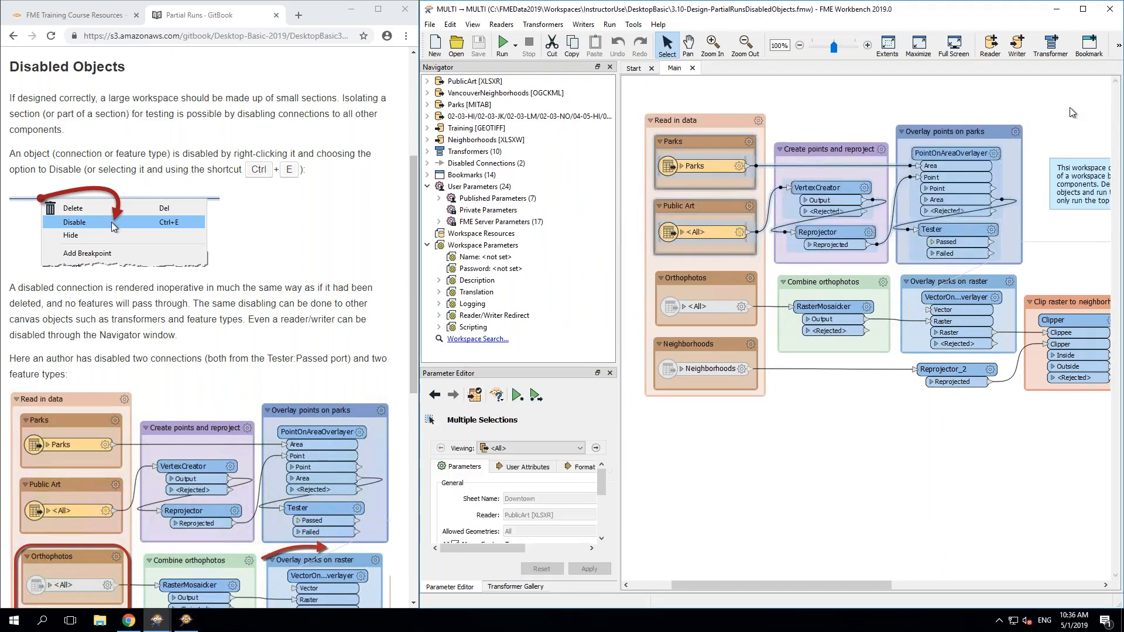
pyautogui.click(724, 311)
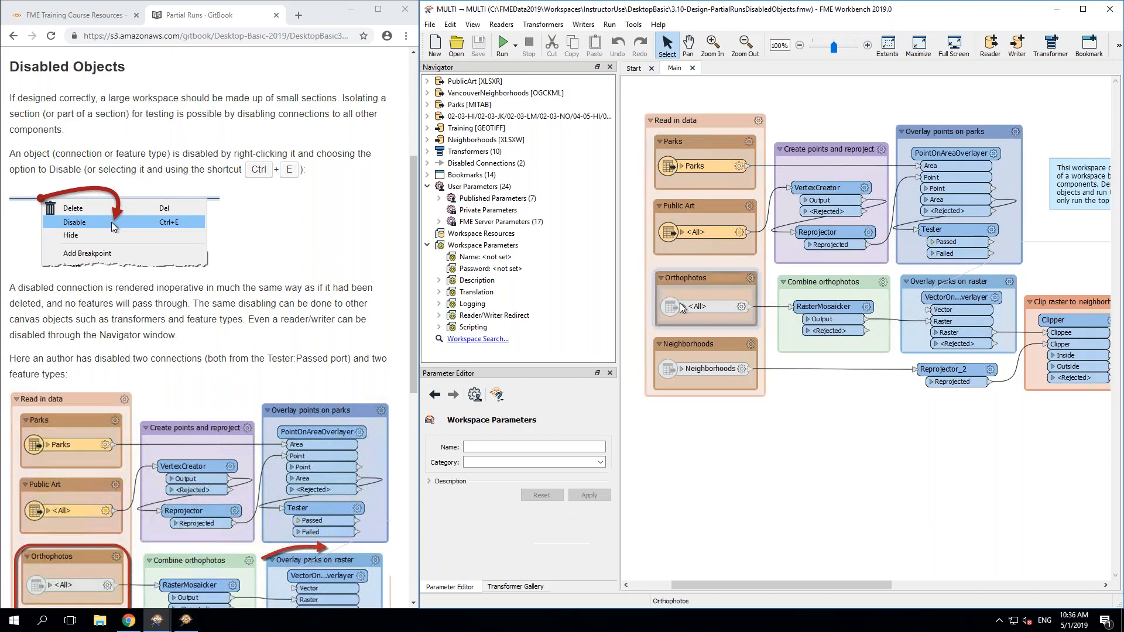
pyautogui.click(713, 372)
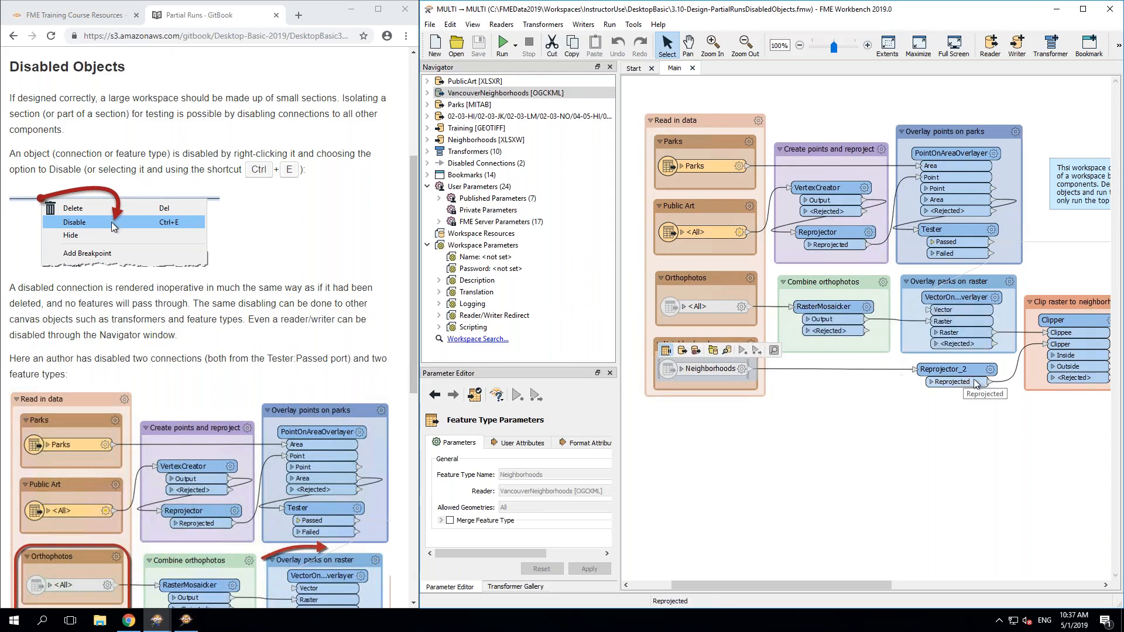
pyautogui.click(973, 252)
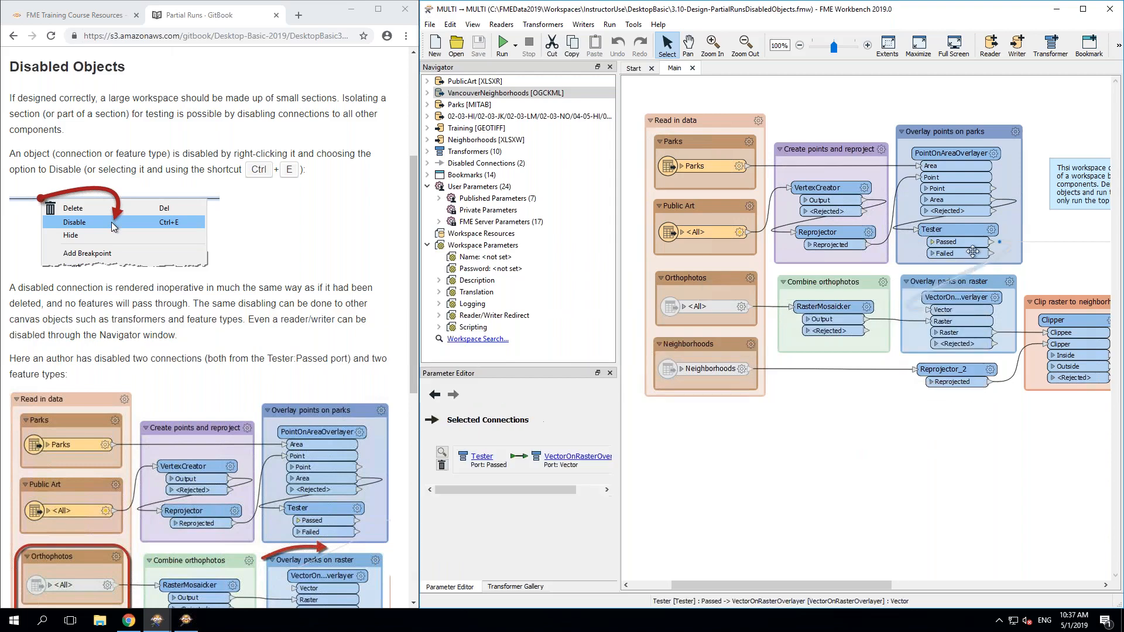
pyautogui.click(1076, 243)
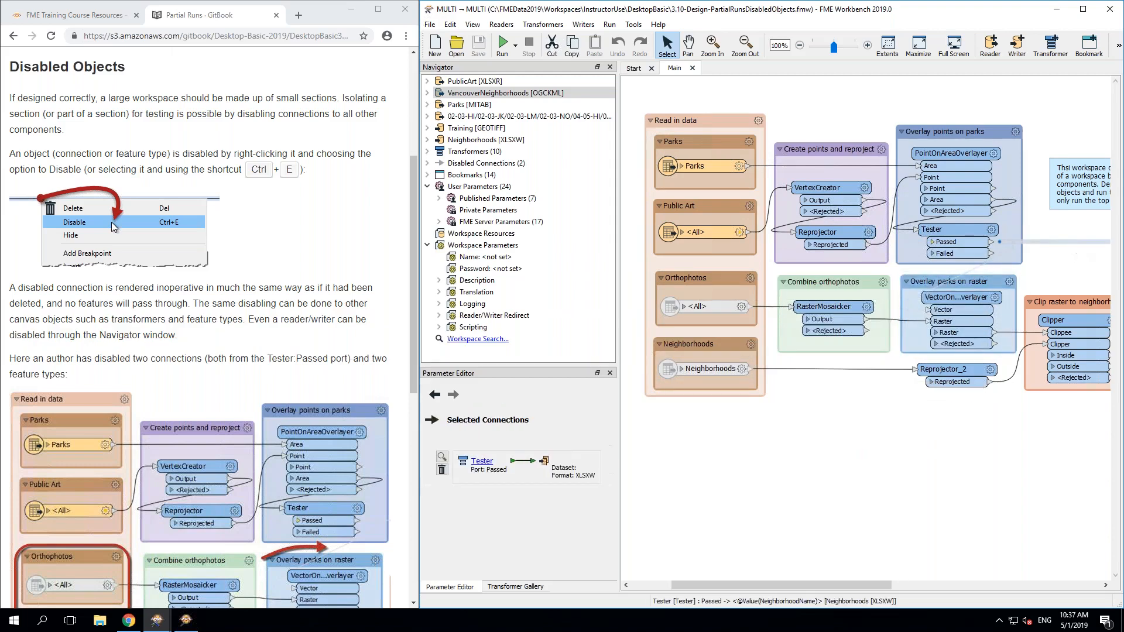
pyautogui.click(1040, 261)
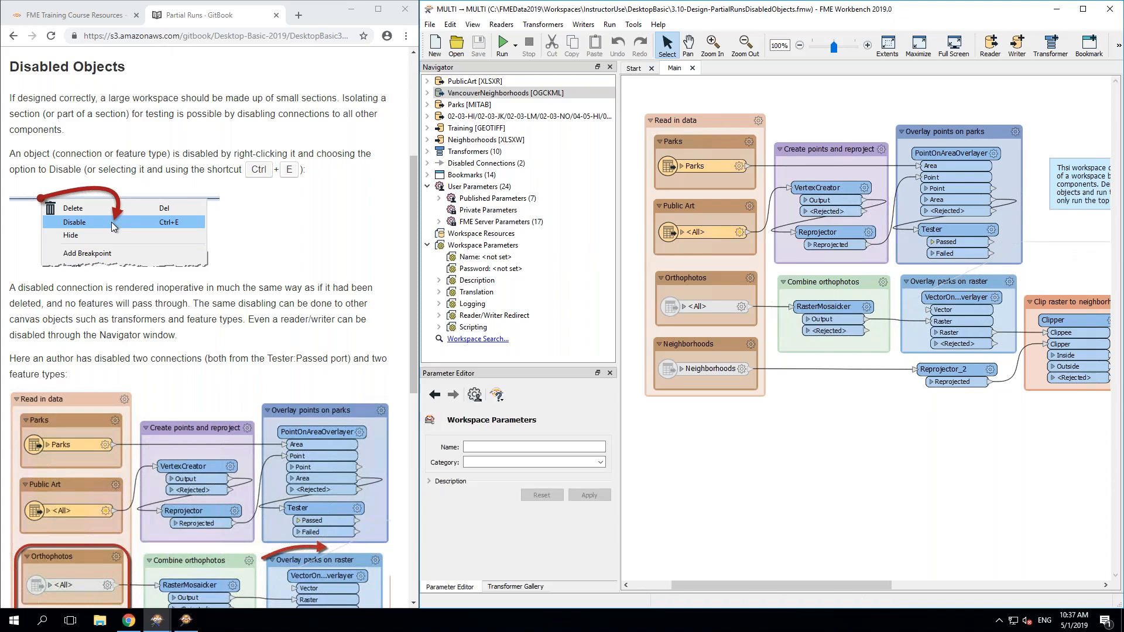
pyautogui.click(502, 45)
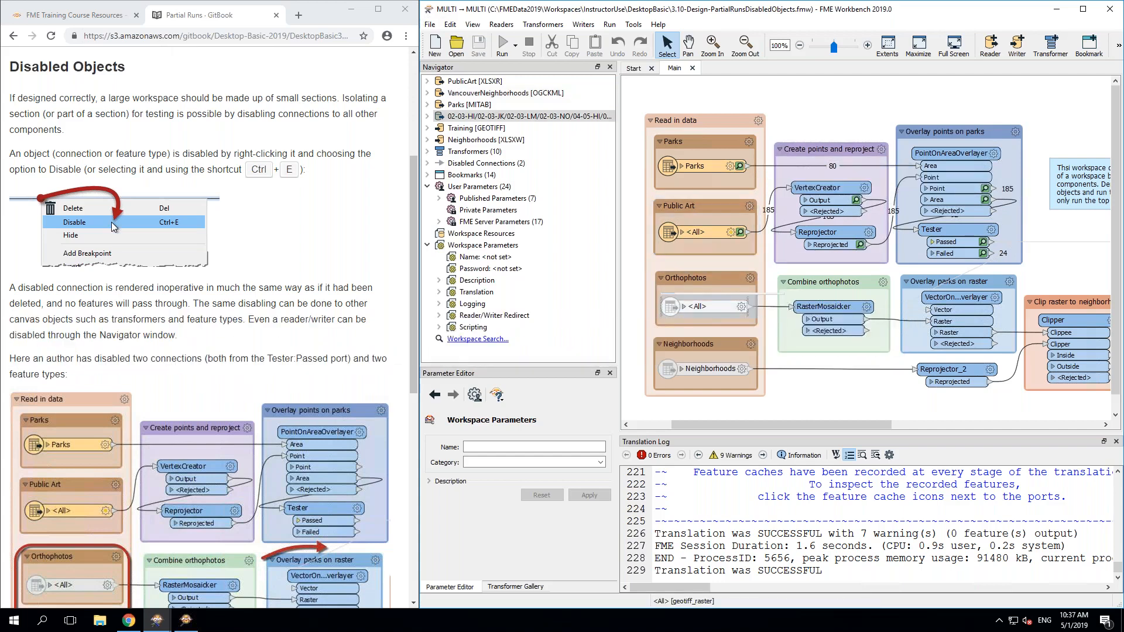
# Step: Look at the enable and disable options of the Orthophotos feature type and the connection from Parks
pyautogui.rightClick(721, 306)
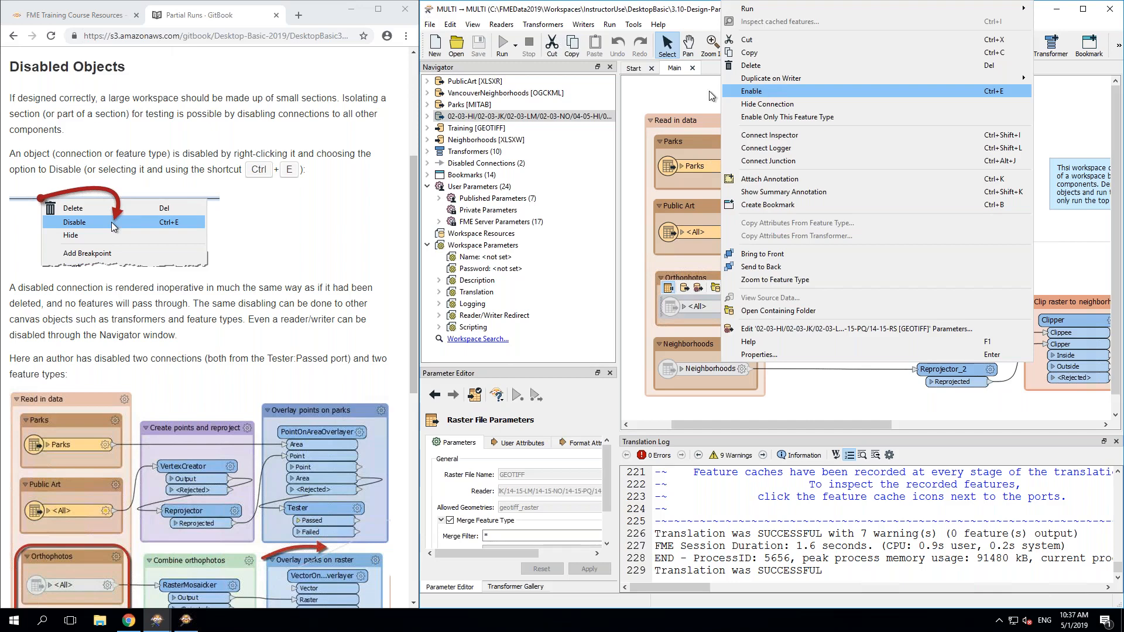
pyautogui.click(670, 102)
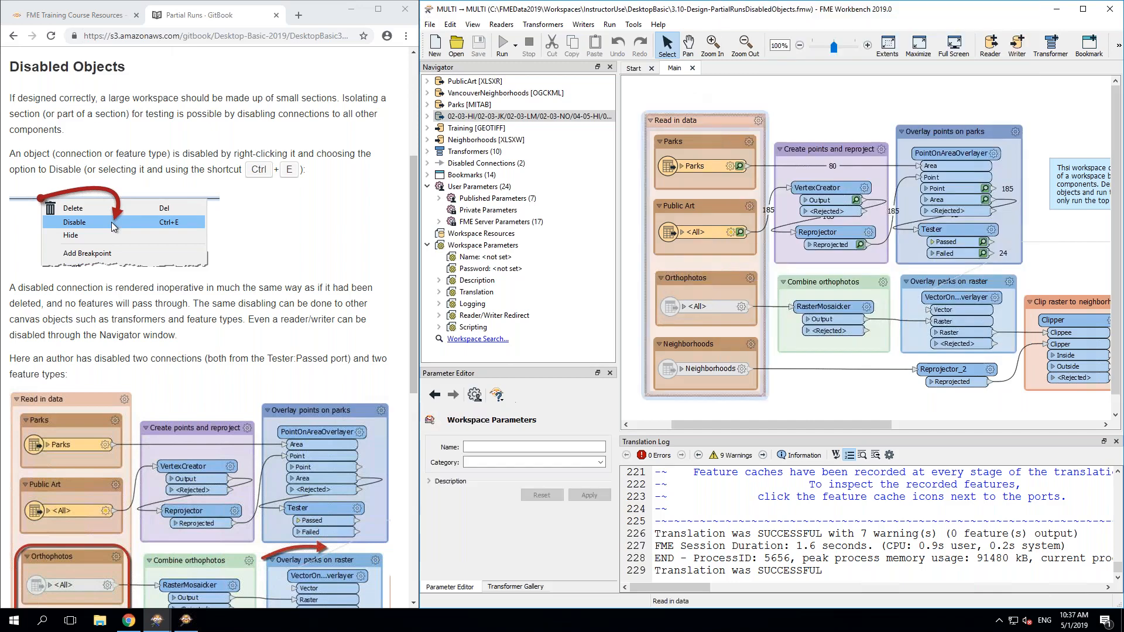
pyautogui.rightClick(769, 169)
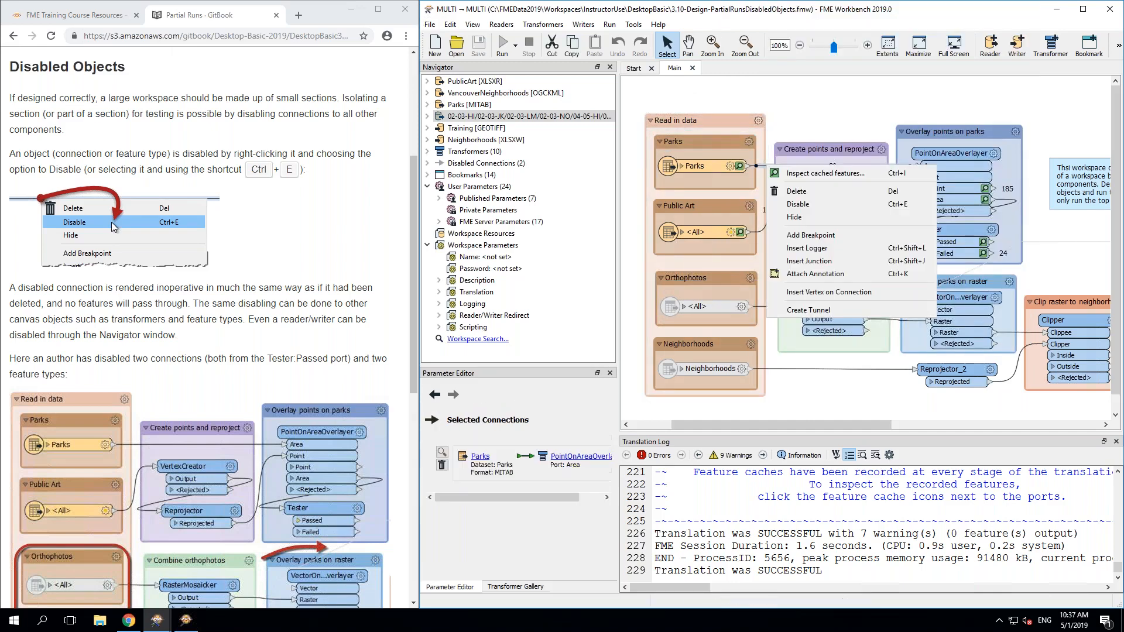
pyautogui.click(804, 98)
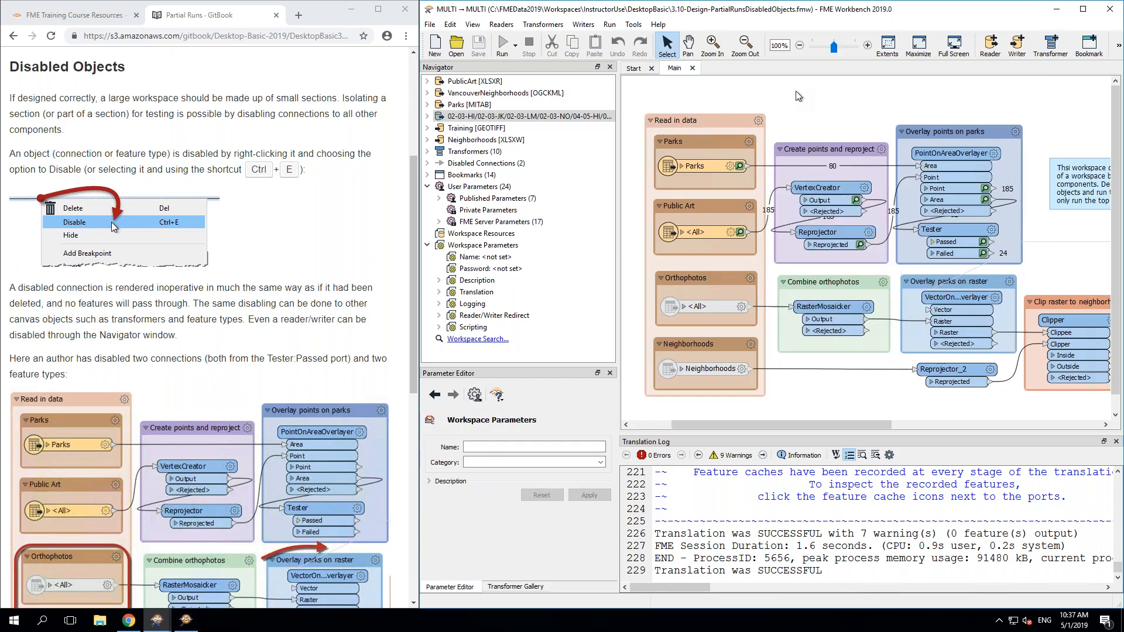
# Step: Disable the RasterMosaicker transformer in the Combine orthophotos bookmark
pyautogui.click(805, 300)
pyautogui.hotkey('ctrl', 'e')
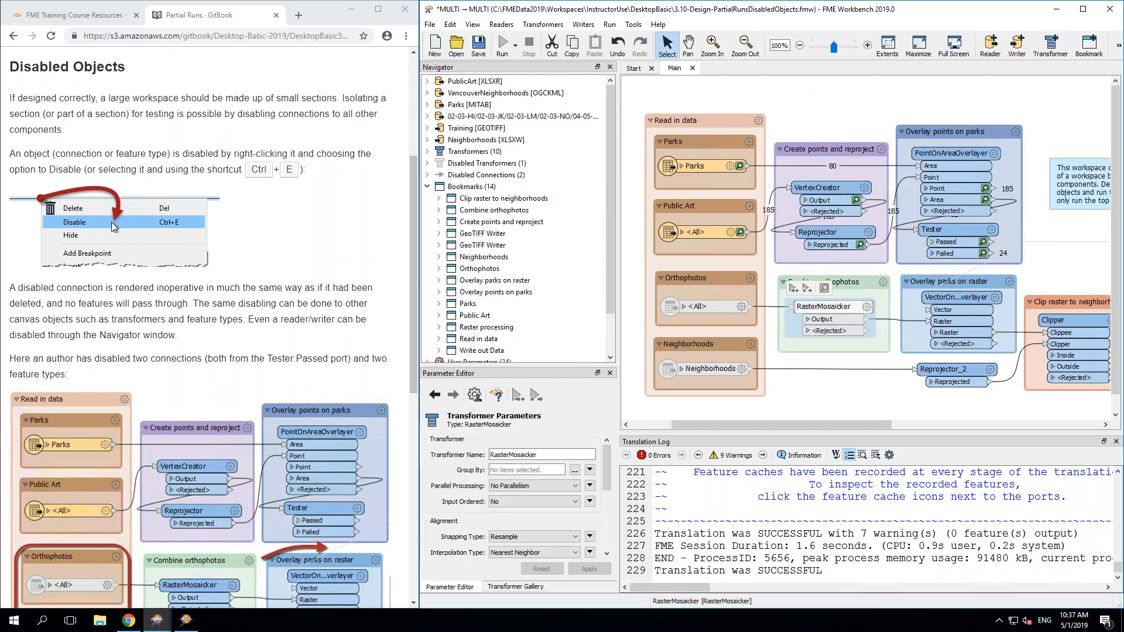
# Step: Disable the Parks feature type in the Read in data bookmark
pyautogui.click(808, 388)
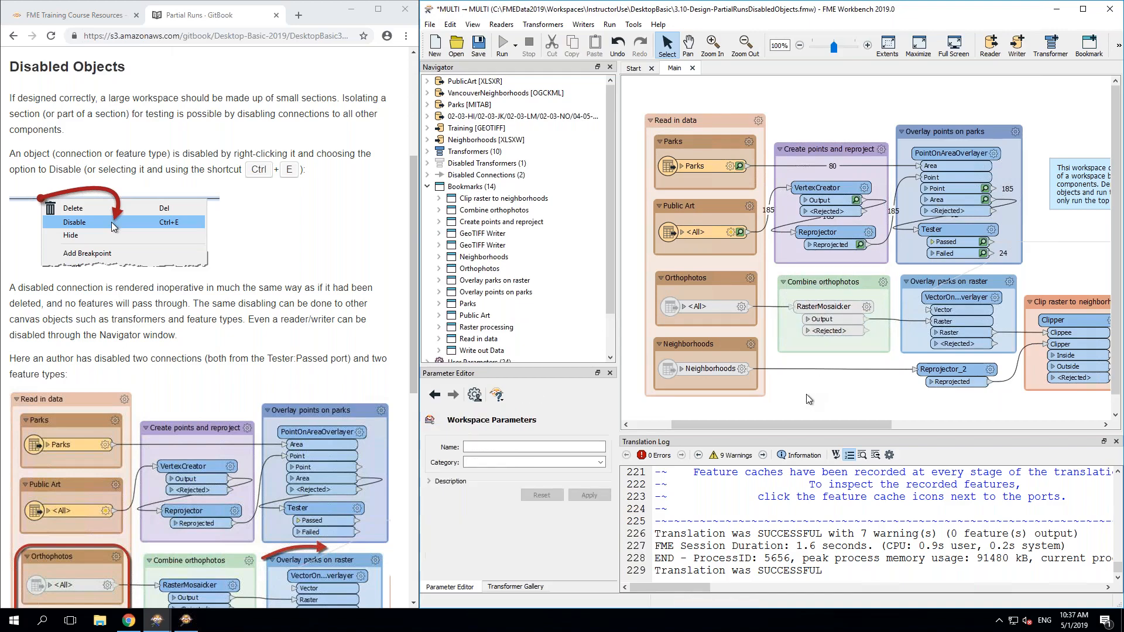
pyautogui.moveTo(802, 426); pyautogui.dragTo(782, 439)
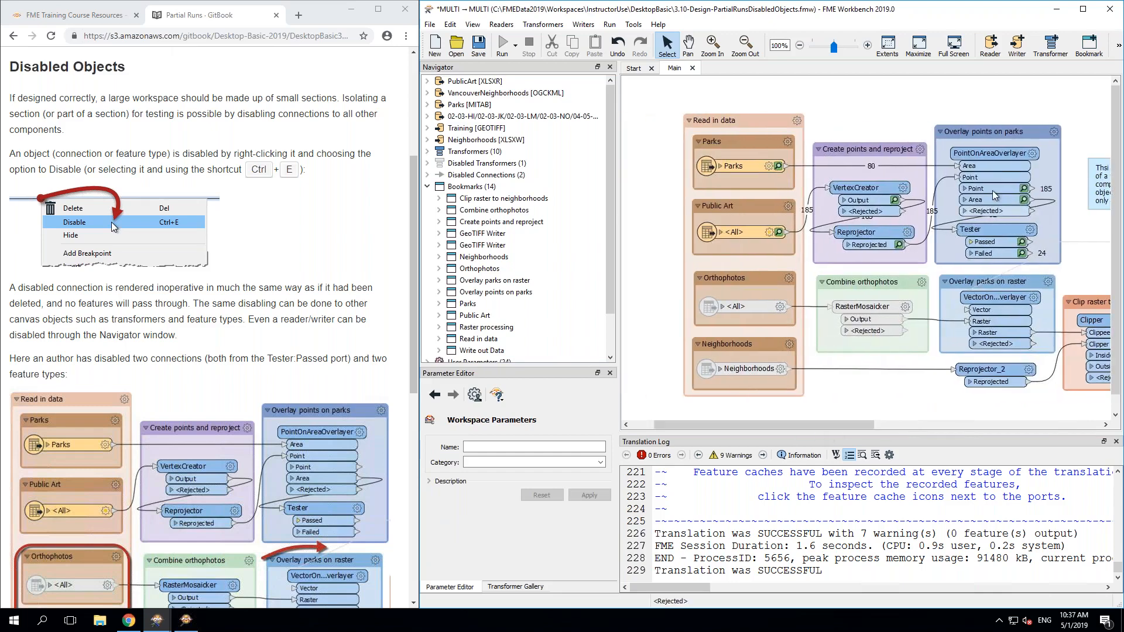
pyautogui.click(748, 233)
pyautogui.click(879, 189)
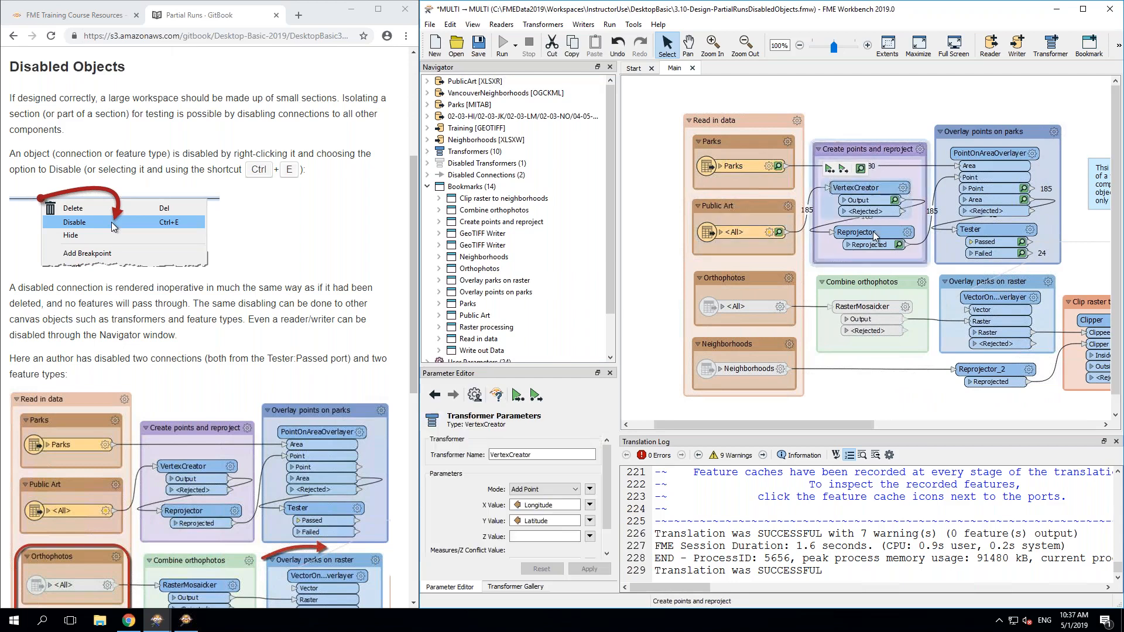
pyautogui.click(873, 232)
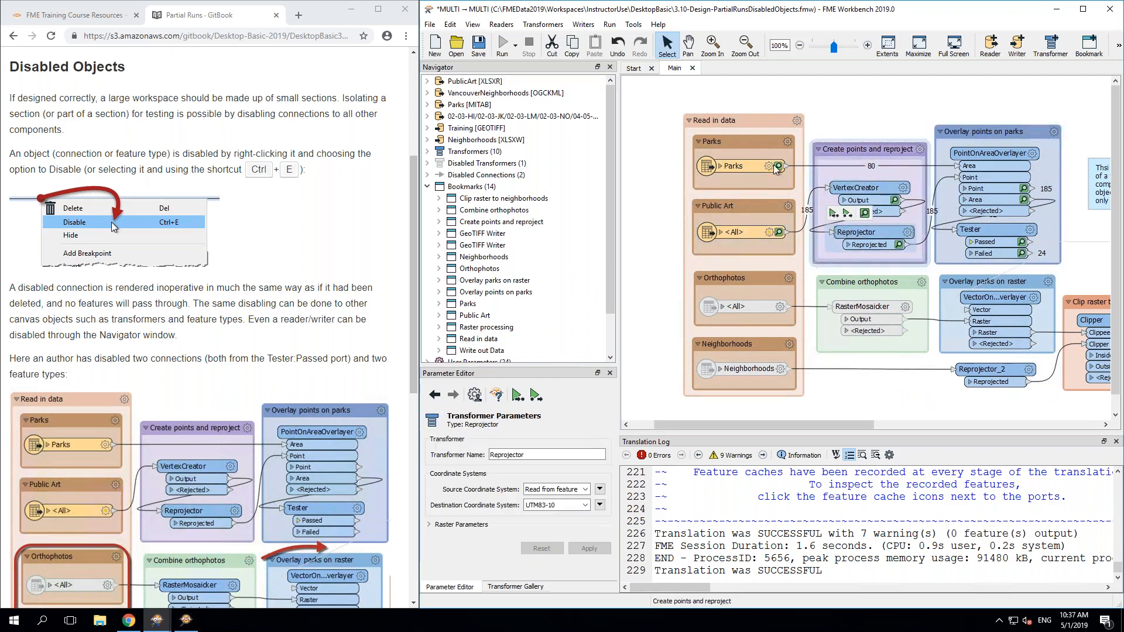
pyautogui.click(748, 166)
pyautogui.hotkey('ctrl', 'e')
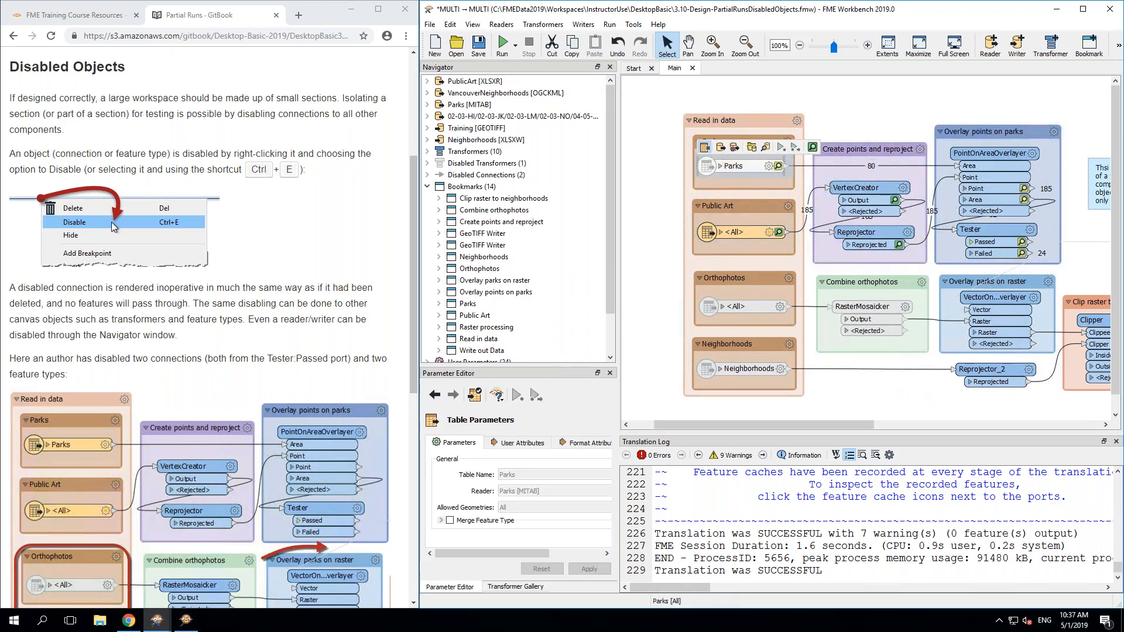
# Step: Disable the connection from the Reprojector to the PointOnAreaOverlayer's Point port and run the workspace
pyautogui.click(989, 153)
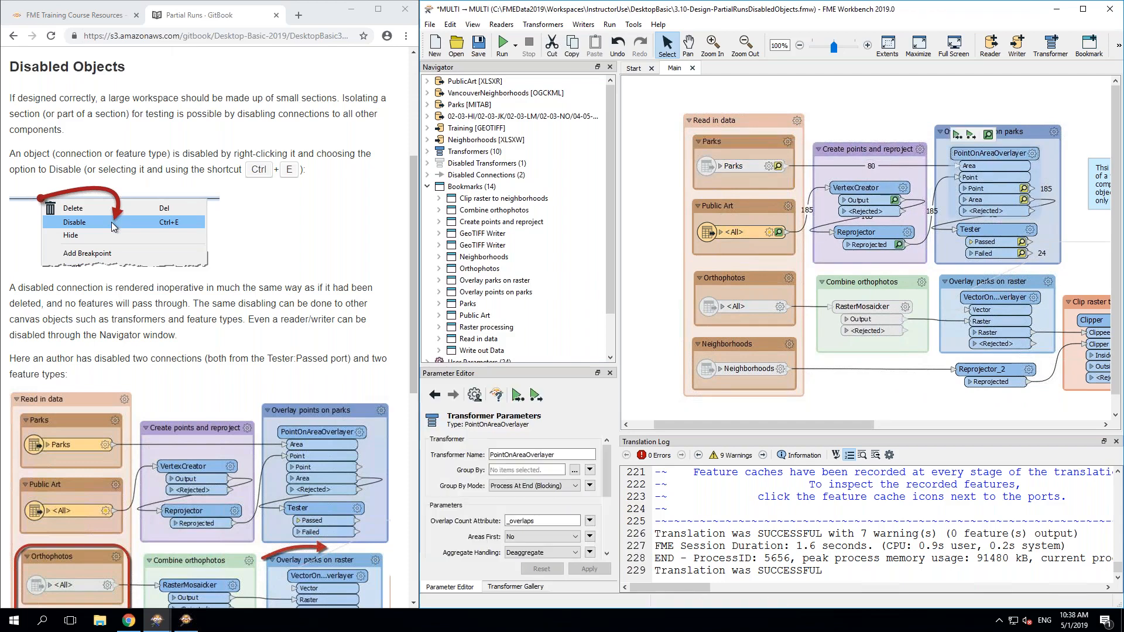
pyautogui.click(933, 208)
pyautogui.hotkey('ctrl', 'e')
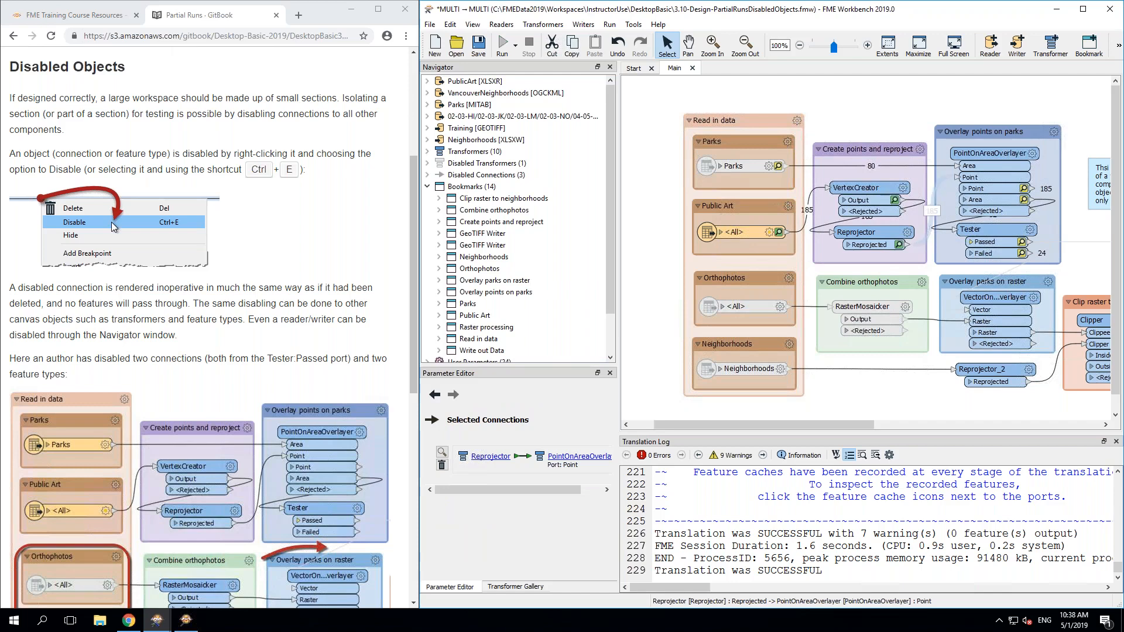
pyautogui.press('F5')
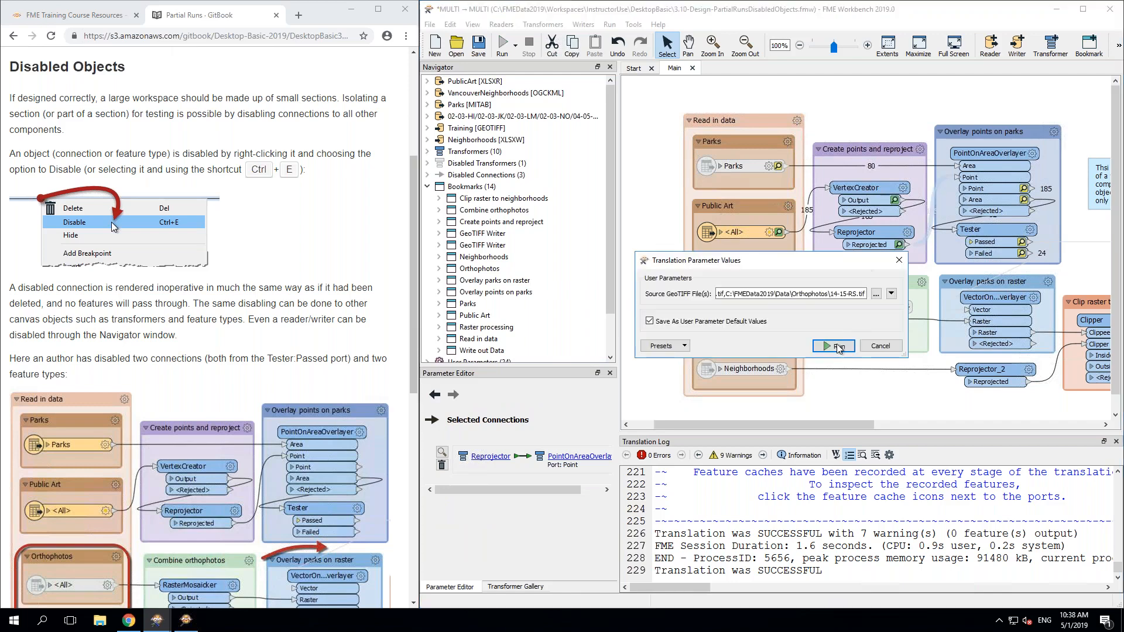
pyautogui.click(837, 347)
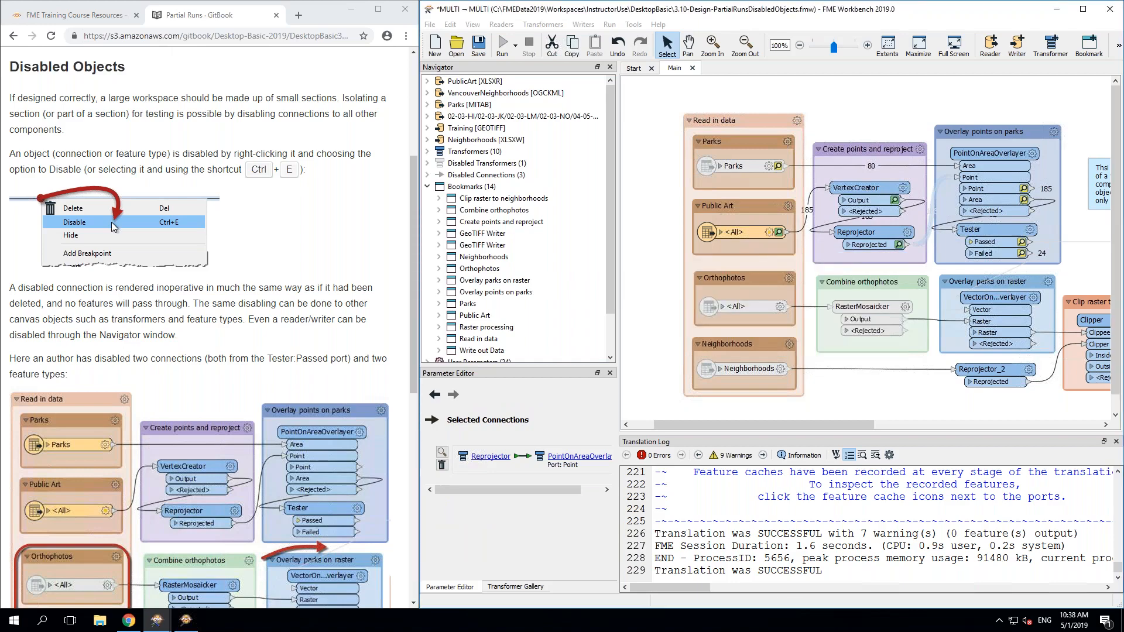
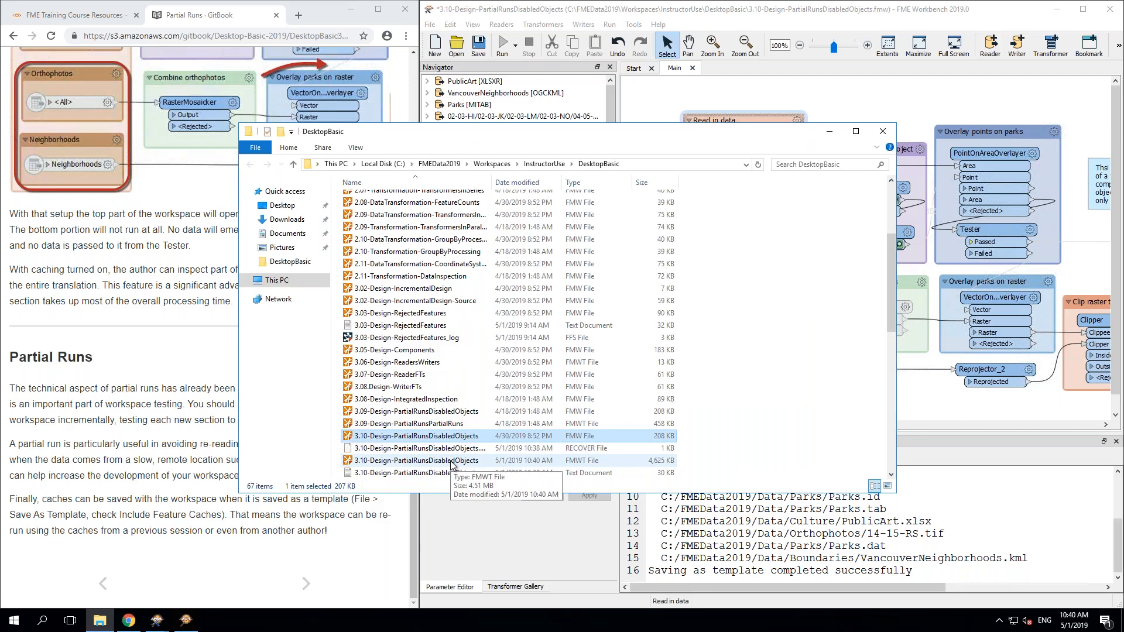
# Step: Check the size of the saved 3.10-Design-PartialRunsDisabledObjects template in the DesktopBasic folder, and view FME Workbench's file-saving options
pyautogui.click(451, 463)
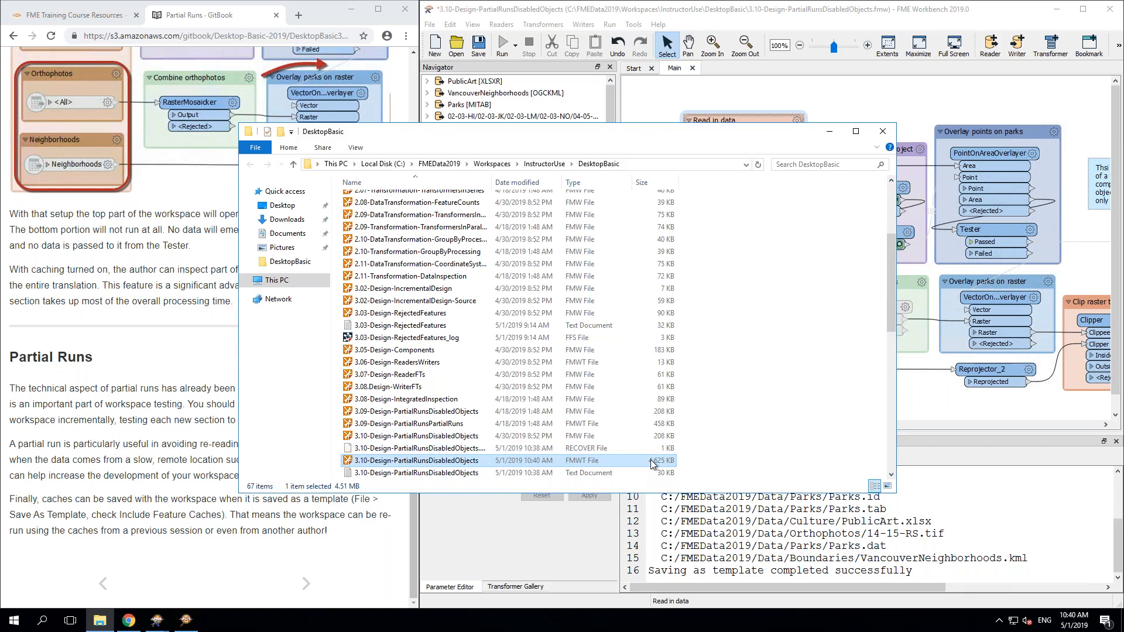
pyautogui.click(720, 96)
pyautogui.click(478, 44)
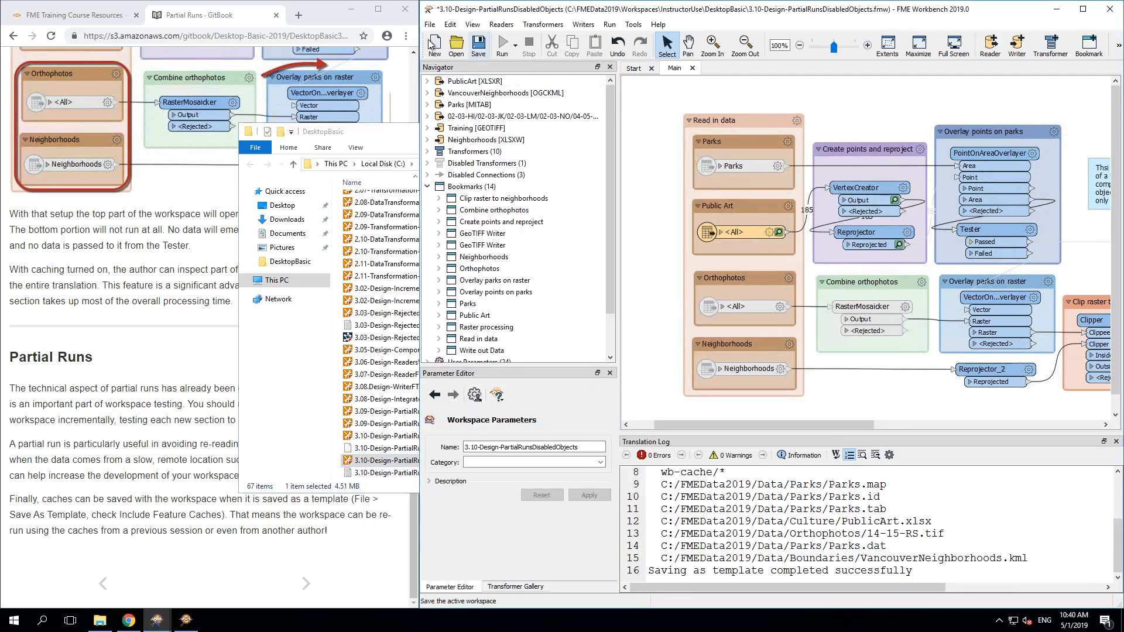
pyautogui.click(430, 24)
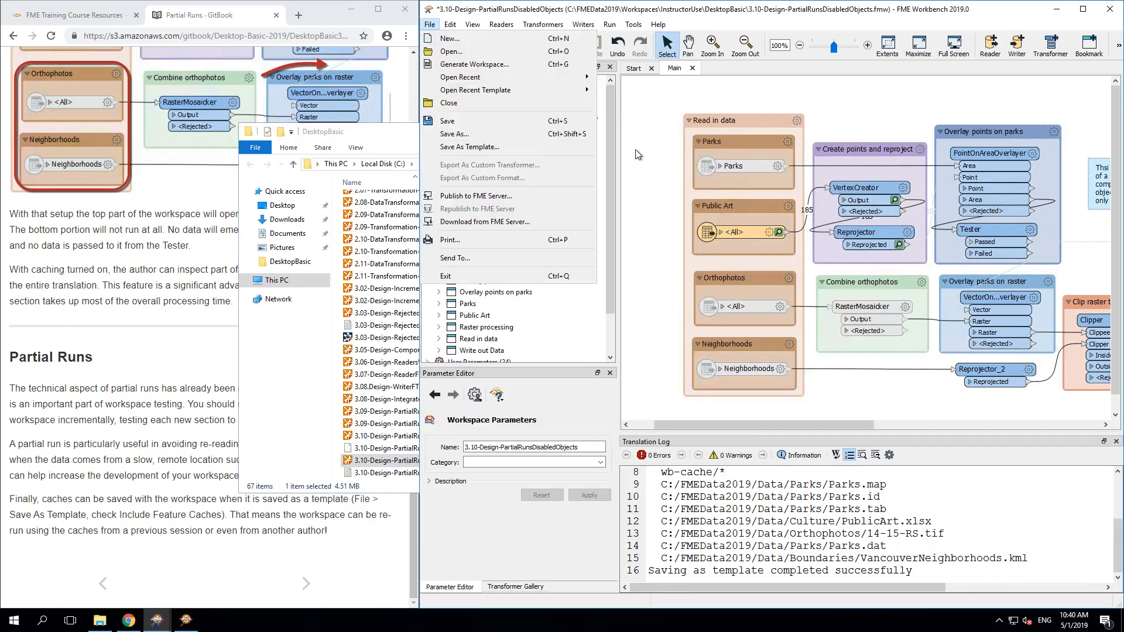
pyautogui.click(661, 155)
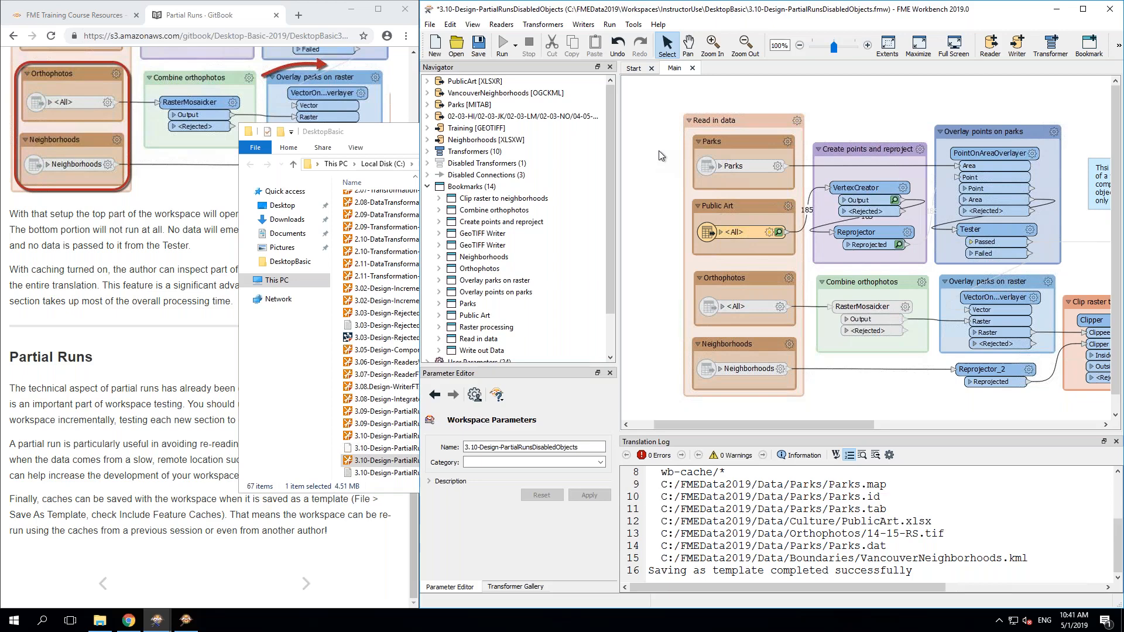
# Step: Set the workspace's name parameter to "Demo workspace for Training" and its category to Training
pyautogui.click(428, 187)
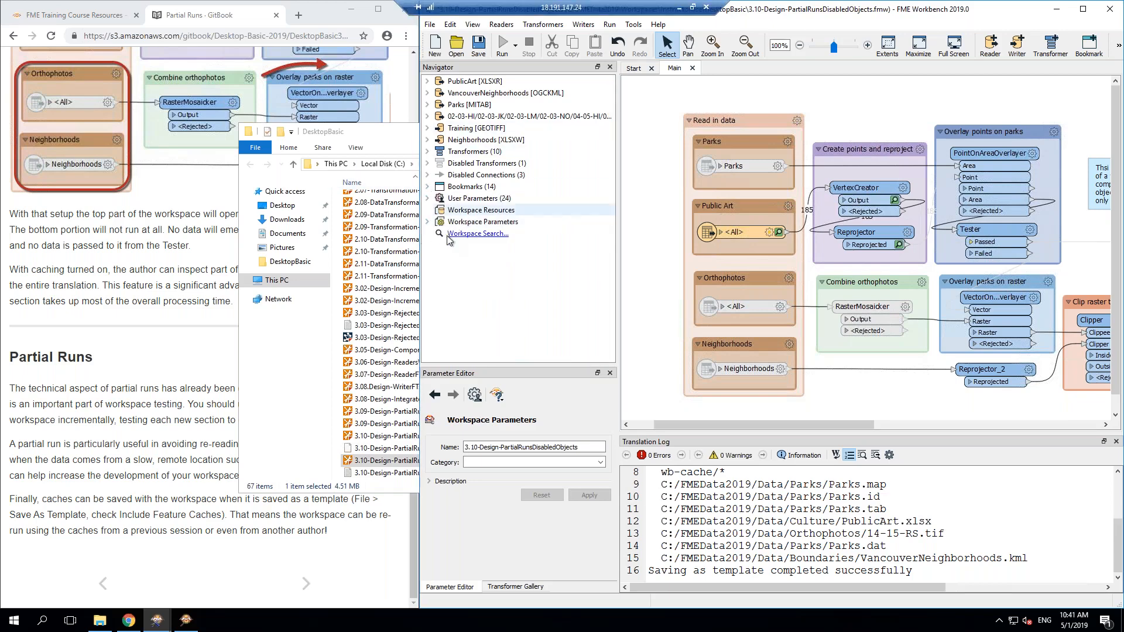
pyautogui.click(427, 222)
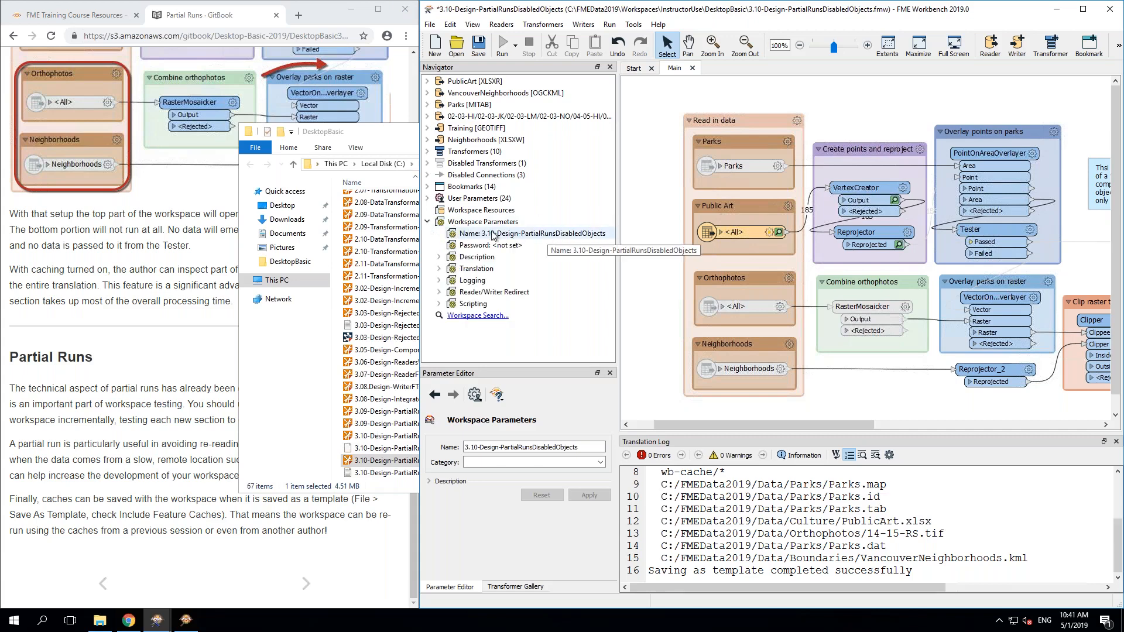
pyautogui.doubleClick(545, 234)
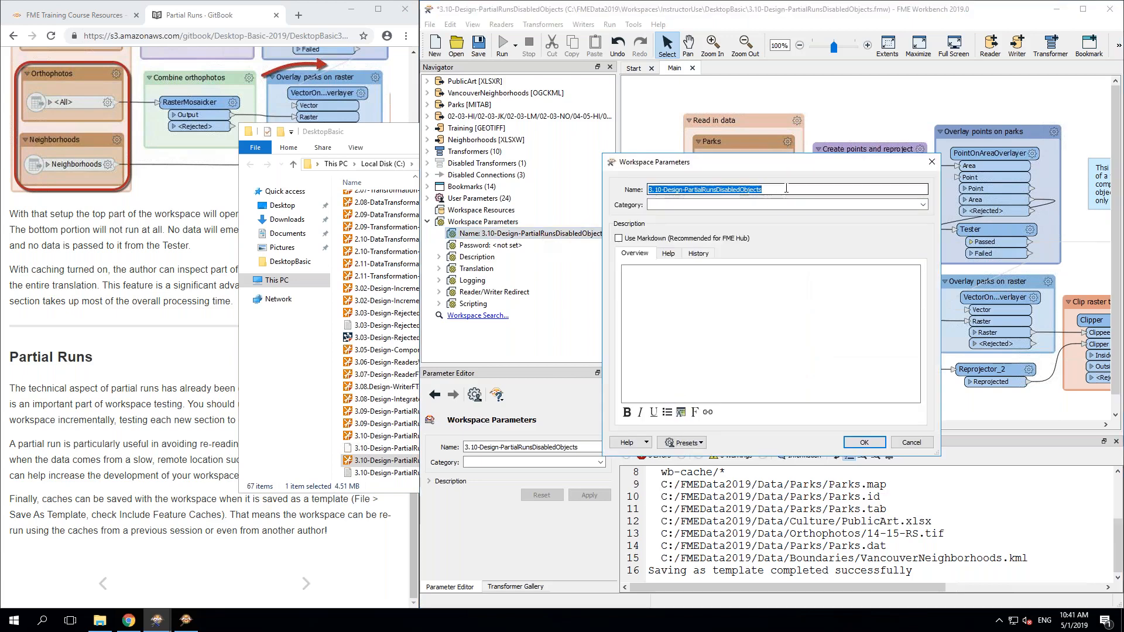
pyautogui.write('Demo workspa')
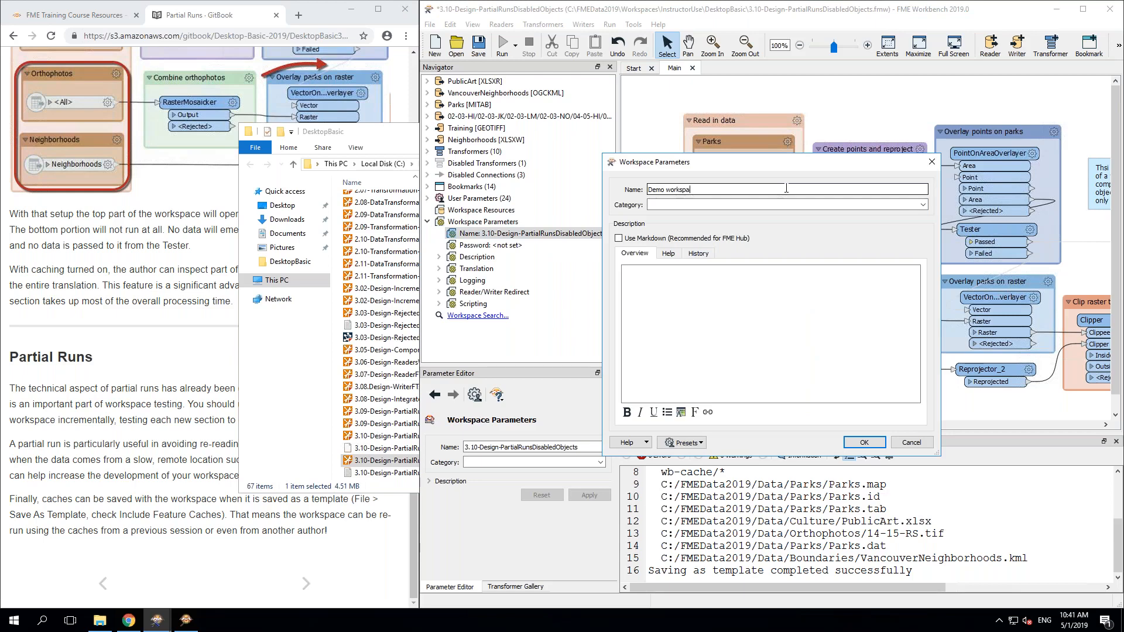
pyautogui.write('ce for Training')
pyautogui.click(922, 205)
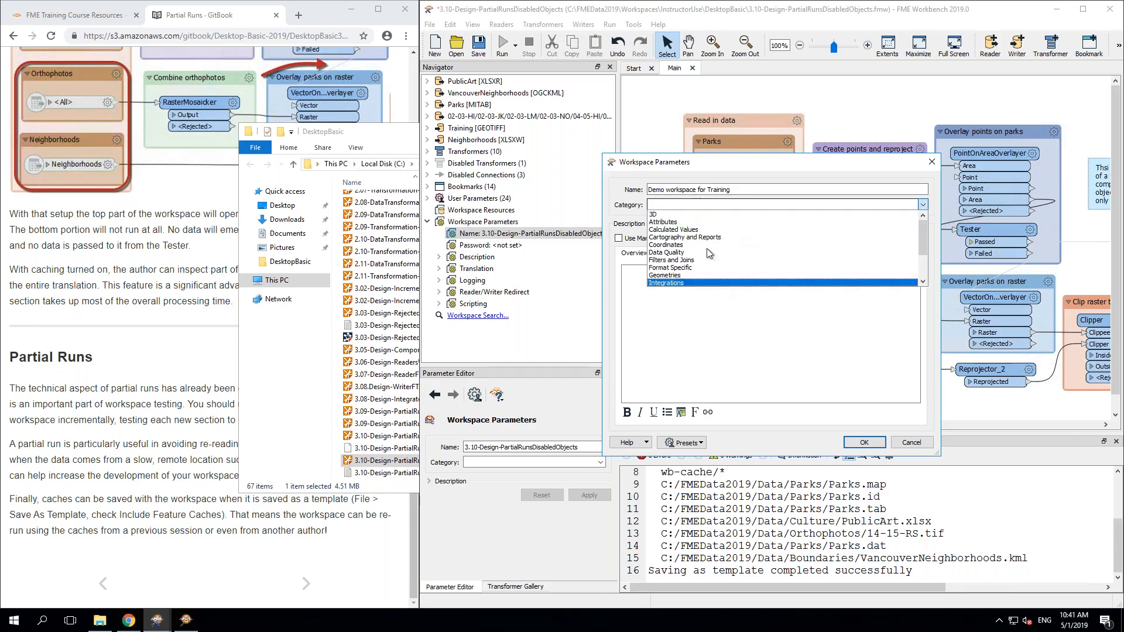
pyautogui.press('Escape')
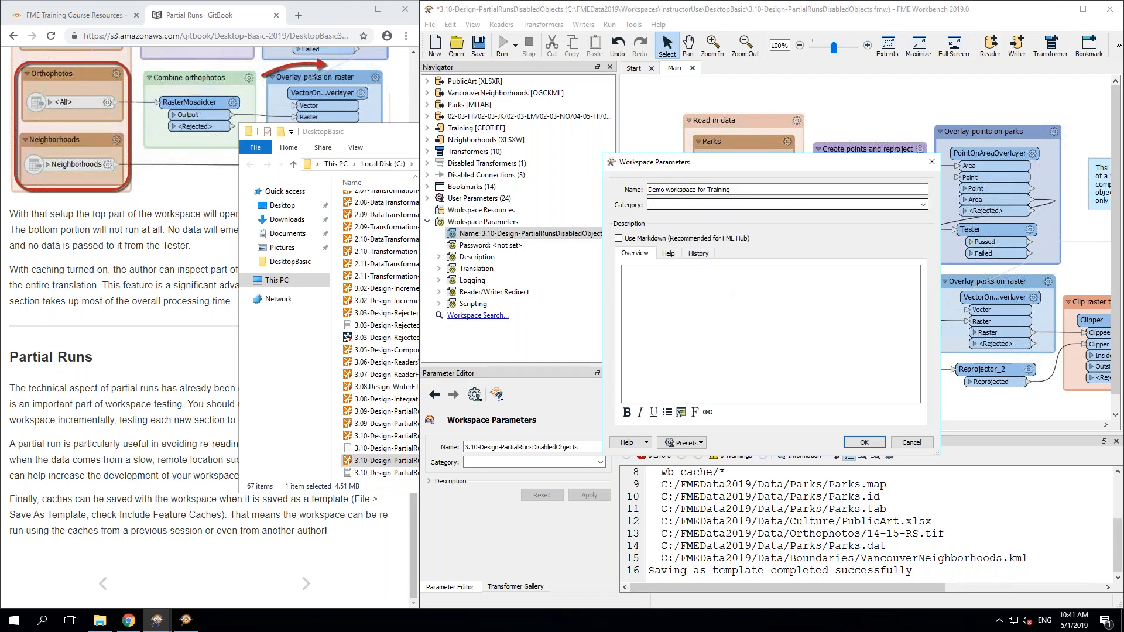
pyautogui.write('Training')
pyautogui.press('Tab')
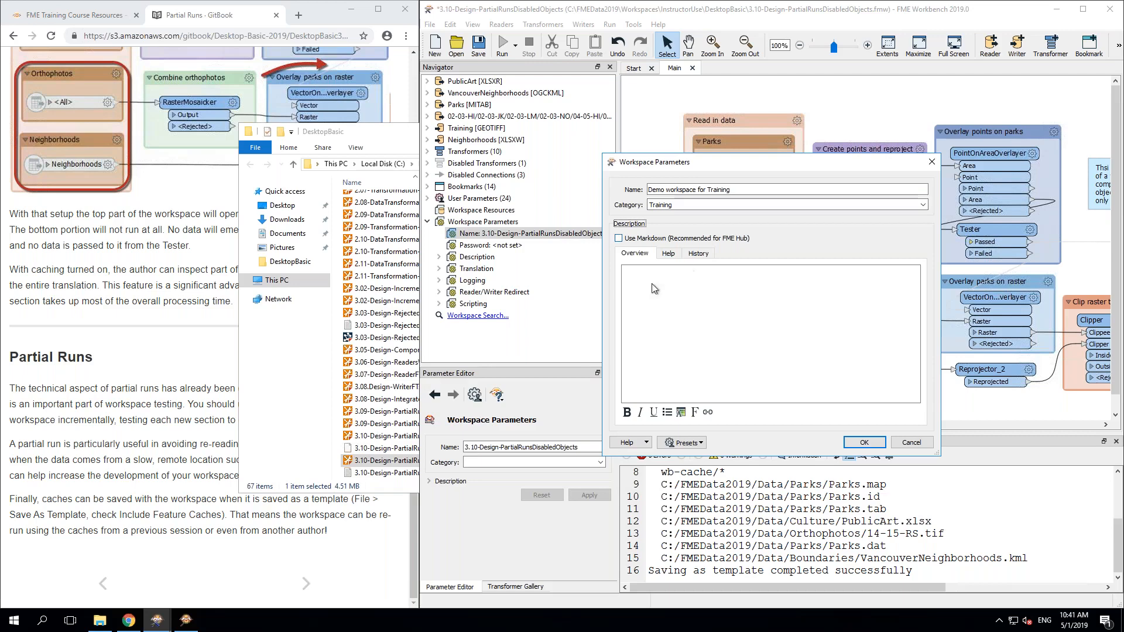
# Step: Enter "This workspace creates data blah blah" as the workspace overview and "You need the parks dataset" as its help text
pyautogui.click(661, 271)
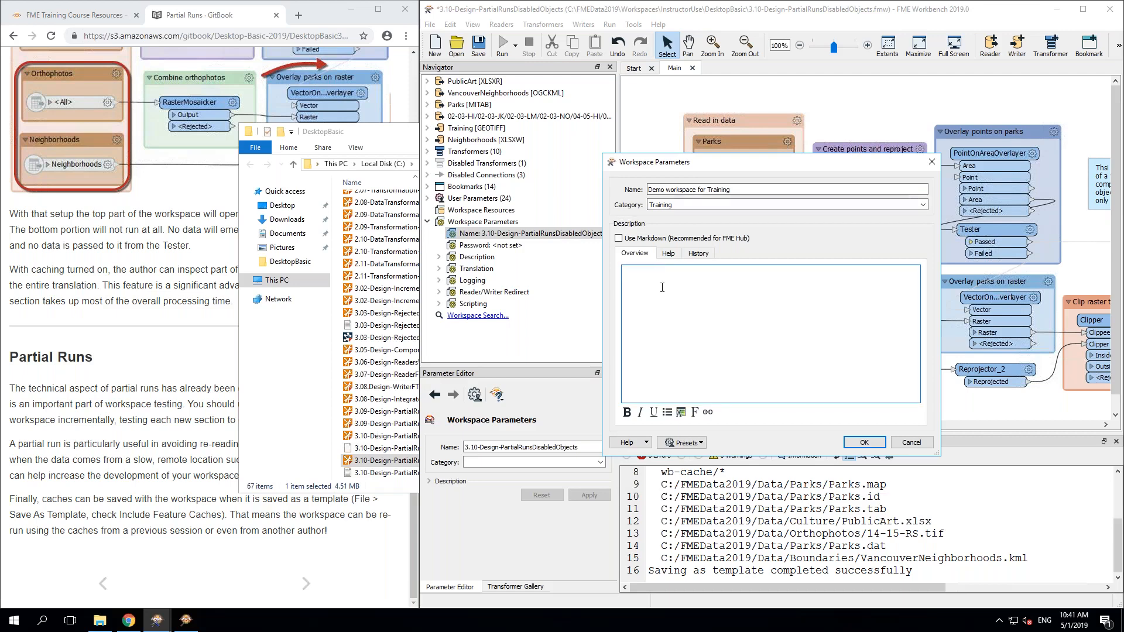
pyautogui.write('This worksp')
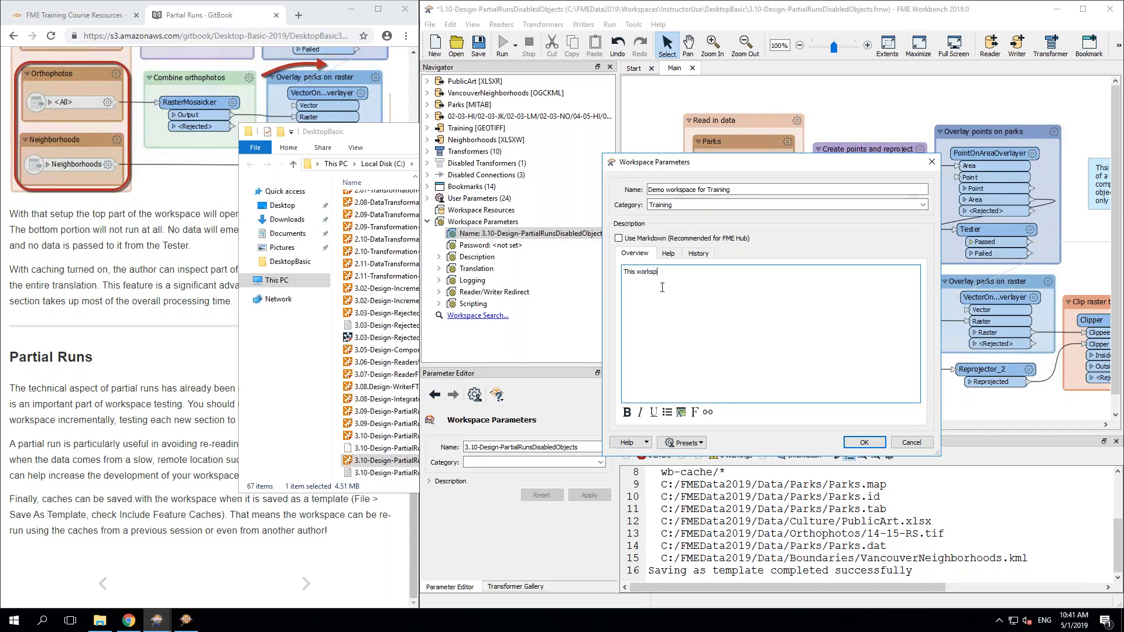
pyautogui.write('ace creates data blah blah')
pyautogui.click(667, 253)
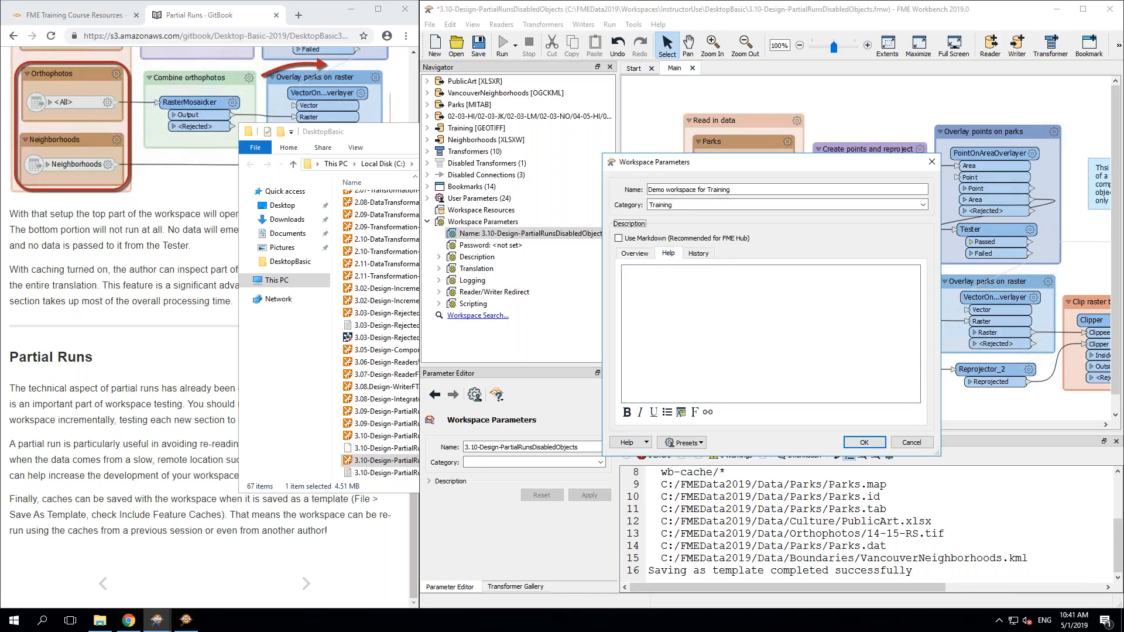
pyautogui.click(660, 282)
pyautogui.write('You nee')
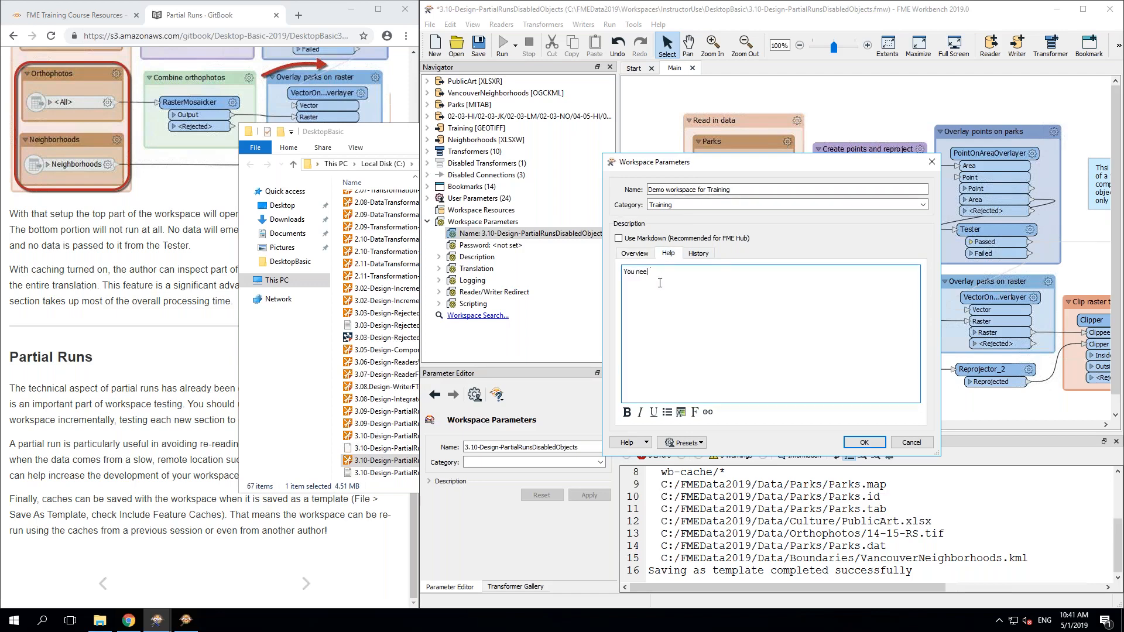
pyautogui.write('d the parks dataset')
# Step: Add a workspace history entry dated May-1-2019 with the author's first name and the comment "Initial Creation"
pyautogui.click(697, 253)
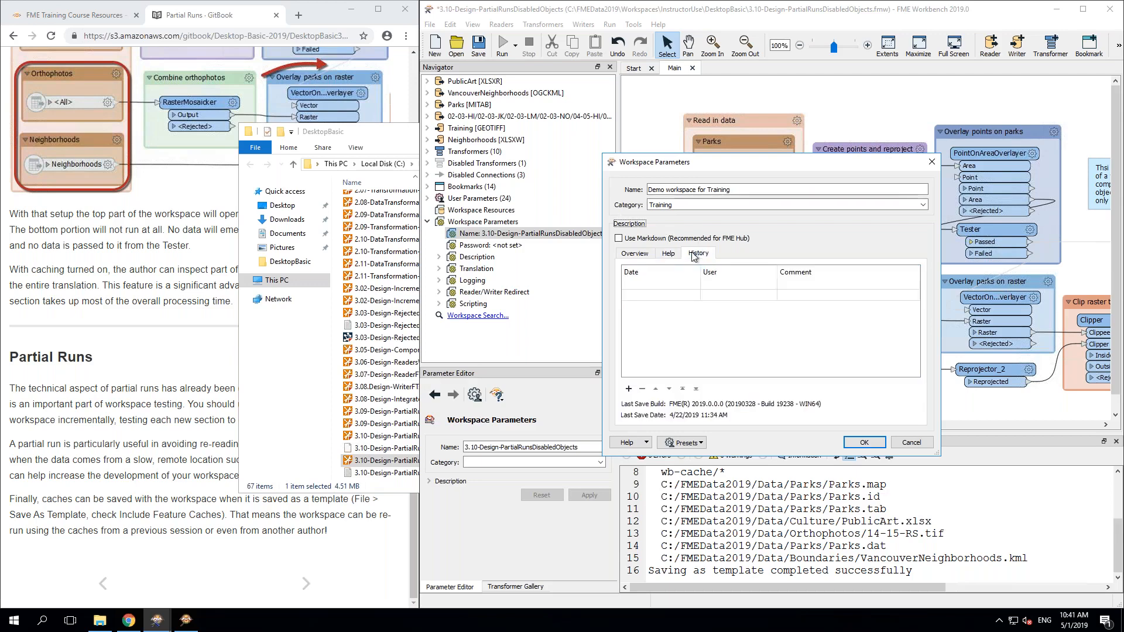
pyautogui.doubleClick(630, 285)
pyautogui.write('May-1-')
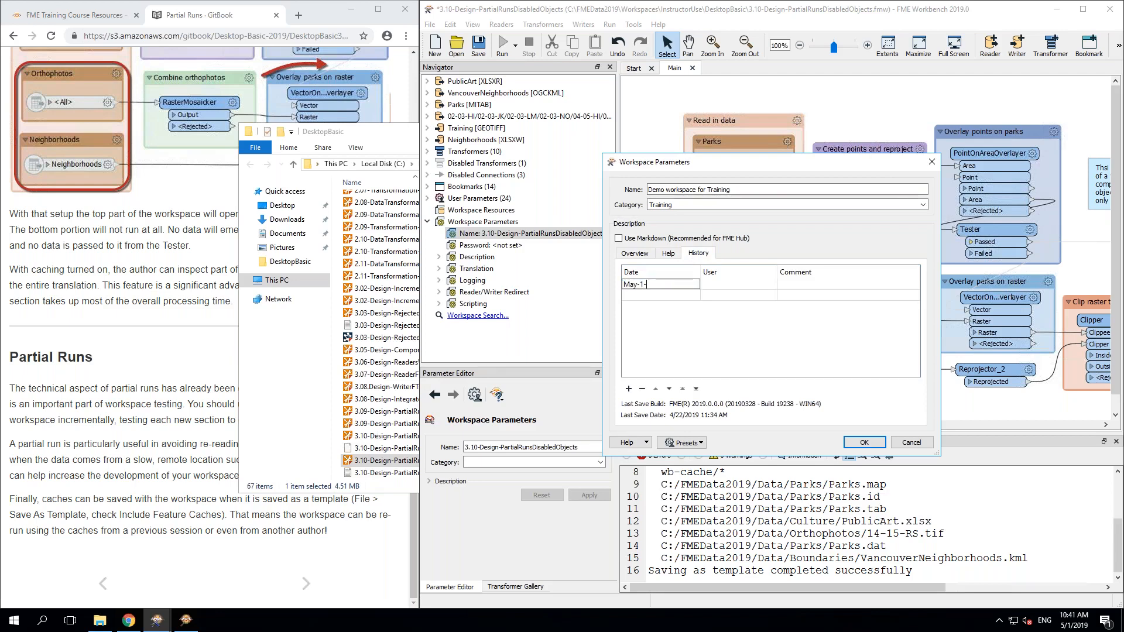
pyautogui.write('2019')
pyautogui.press('Tab')
pyautogui.write('Mark')
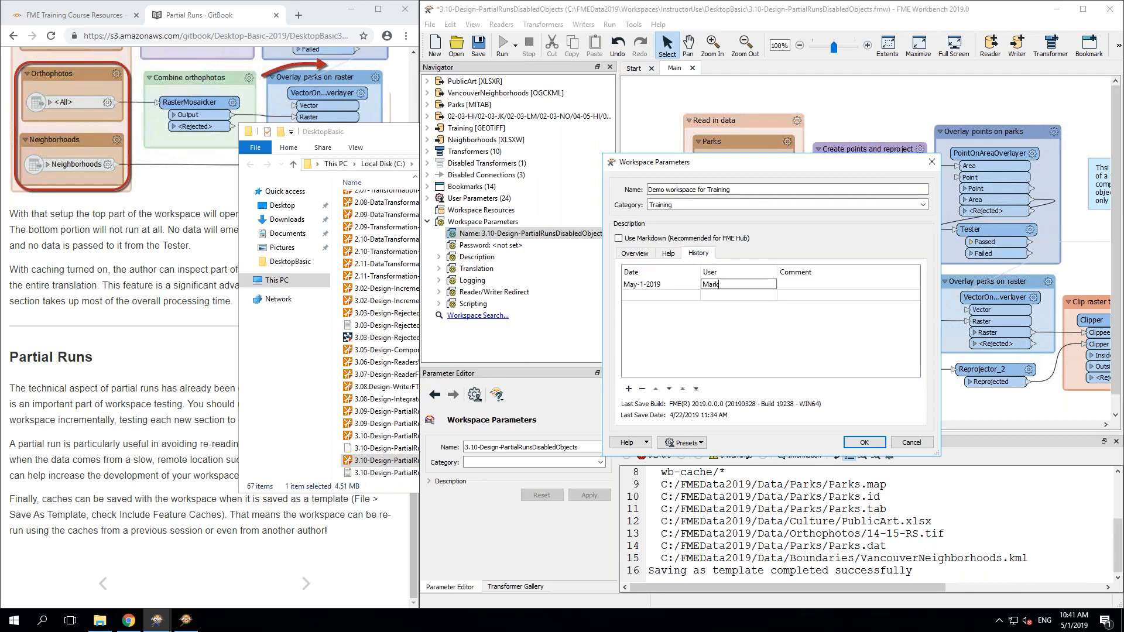
pyautogui.press('Tab')
pyautogui.write('Initial C')
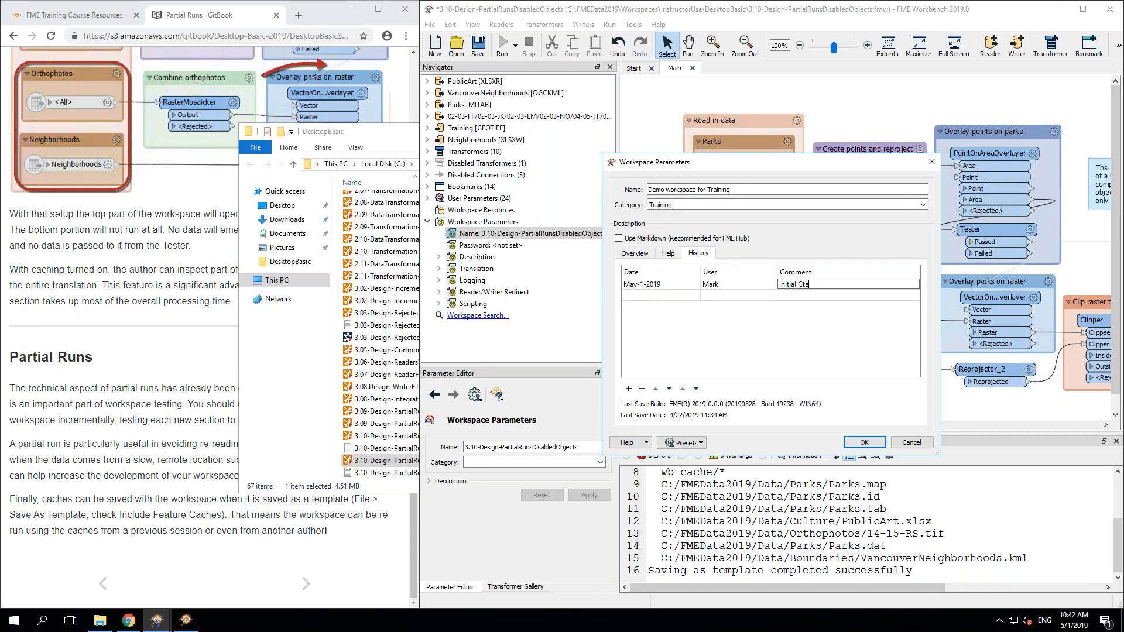
pyautogui.press('BackSpace')
pyautogui.write('Creation')
# Step: Review the overview, help and history descriptions and apply the workspace parameters
pyautogui.click(627, 255)
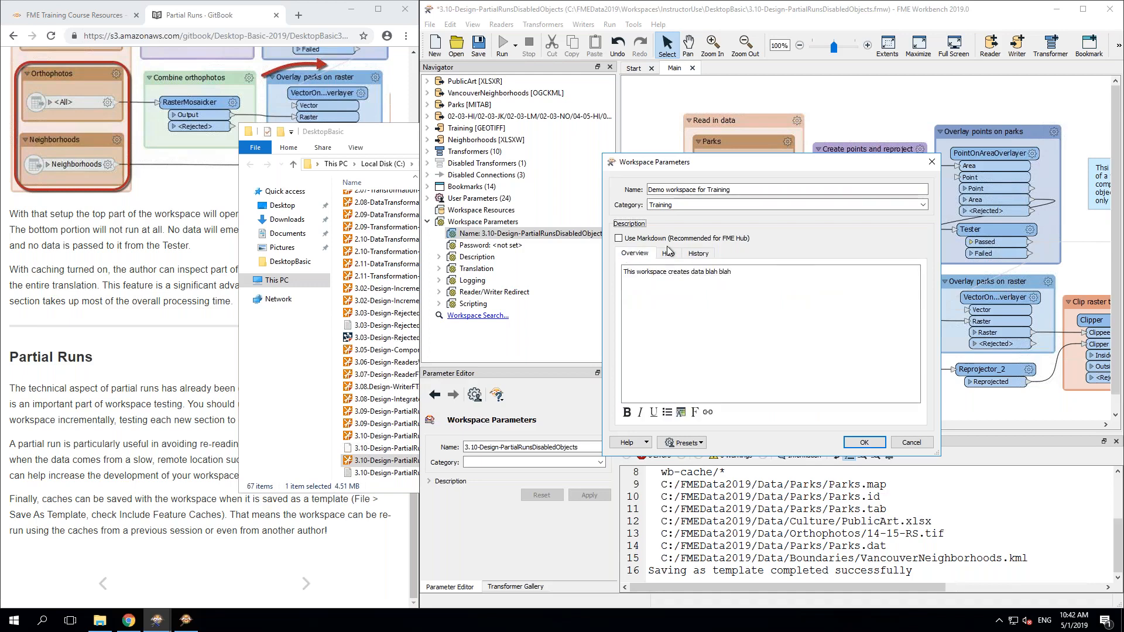
pyautogui.click(669, 255)
pyautogui.click(697, 256)
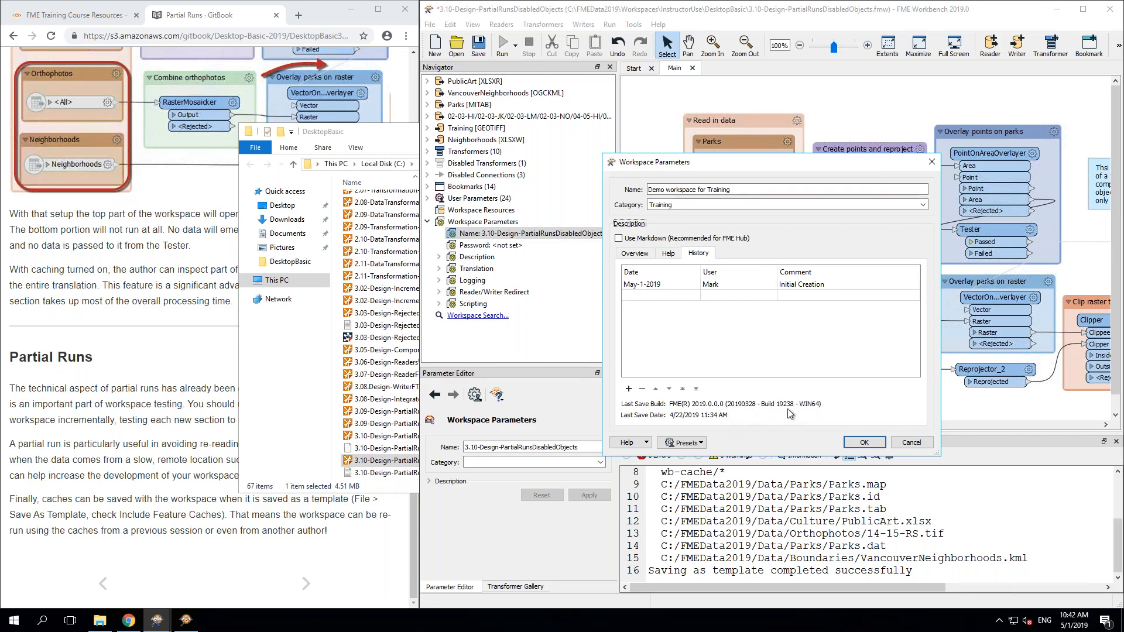
pyautogui.click(860, 443)
# Step: Check the FME Workbench version and build information, and save the workspace without a backup
pyautogui.click(658, 24)
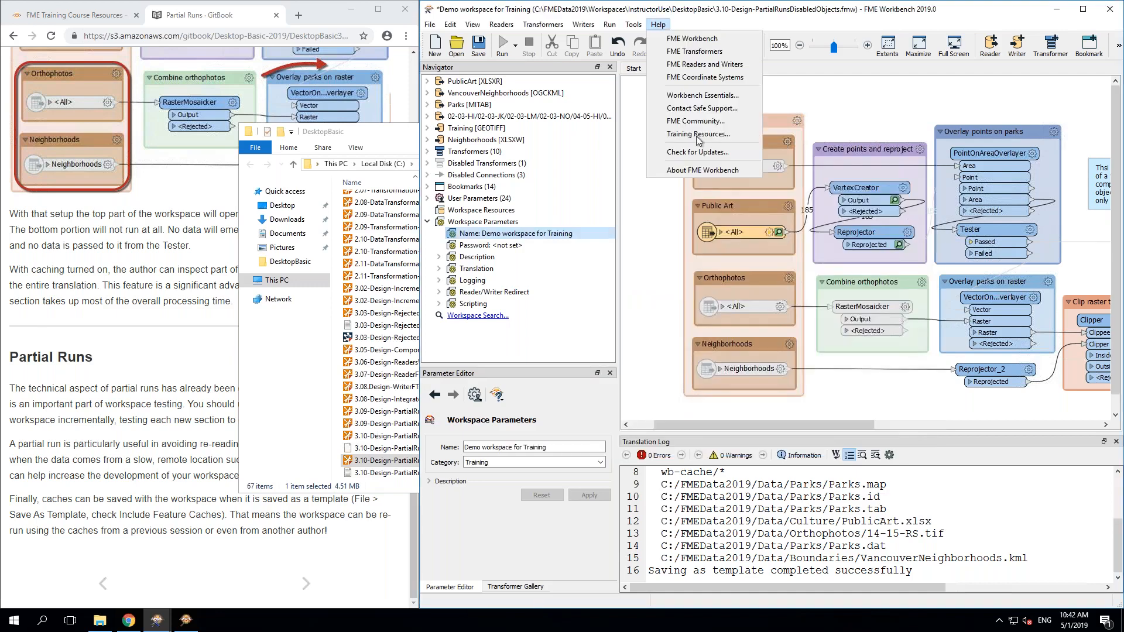
pyautogui.click(691, 171)
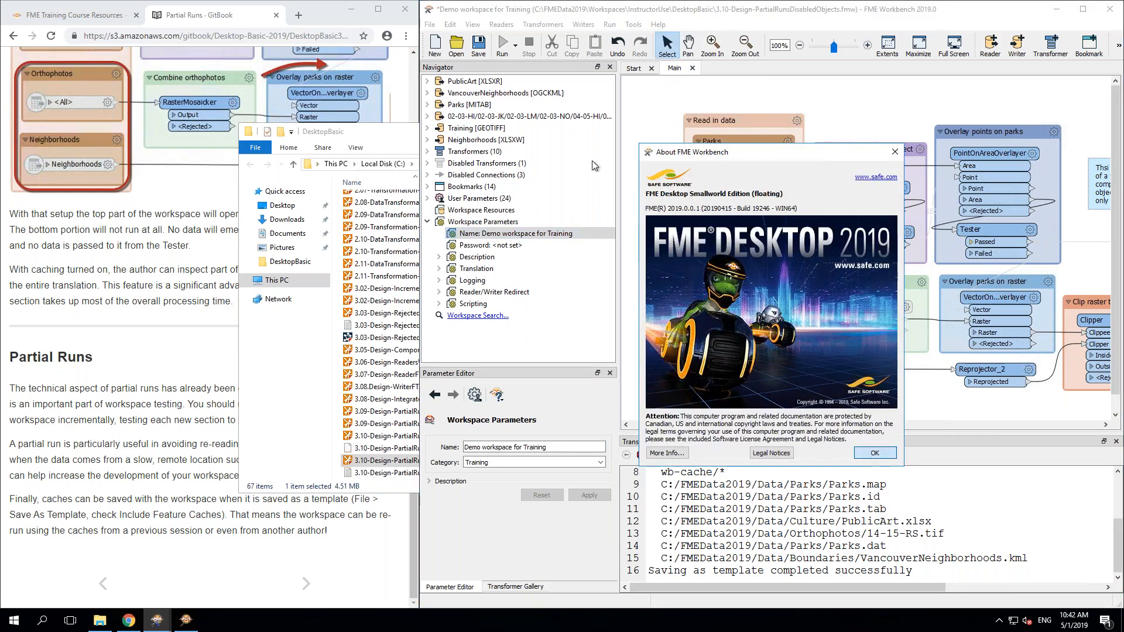
pyautogui.click(872, 454)
pyautogui.click(479, 44)
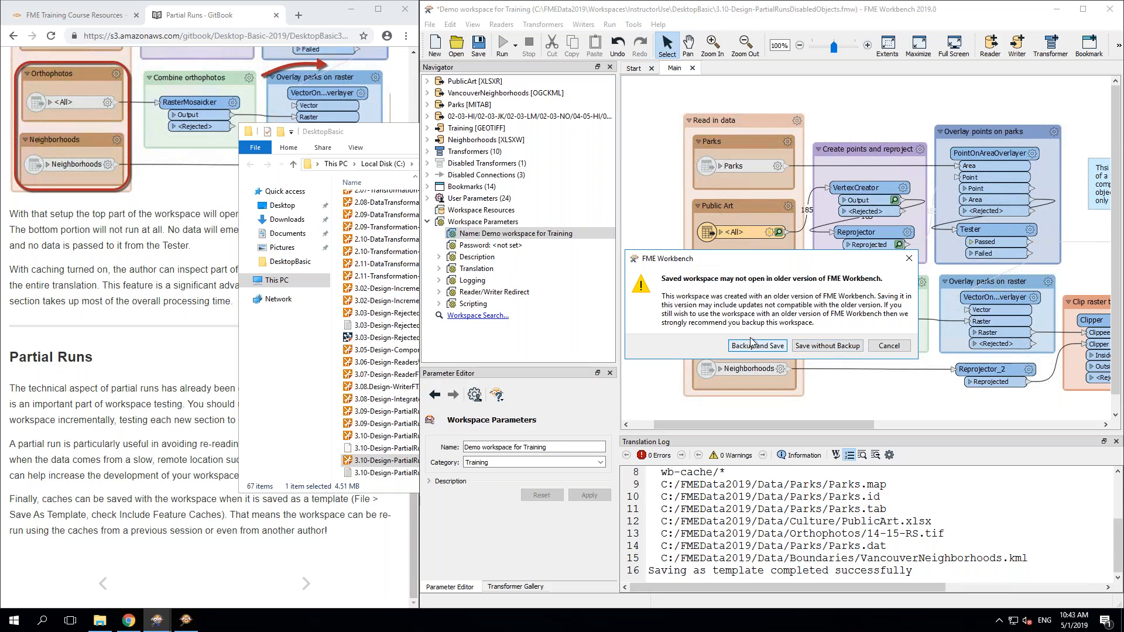
pyautogui.click(810, 346)
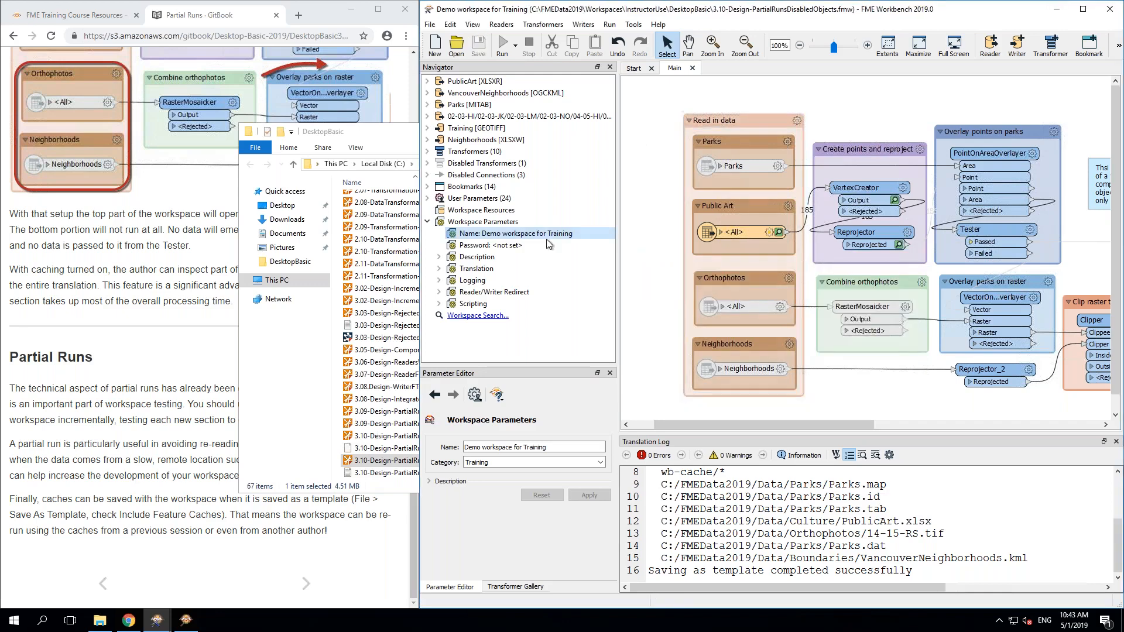
# Step: Review the workspace parameters' history entries along with the last save build and date, and close the parameters
pyautogui.doubleClick(515, 235)
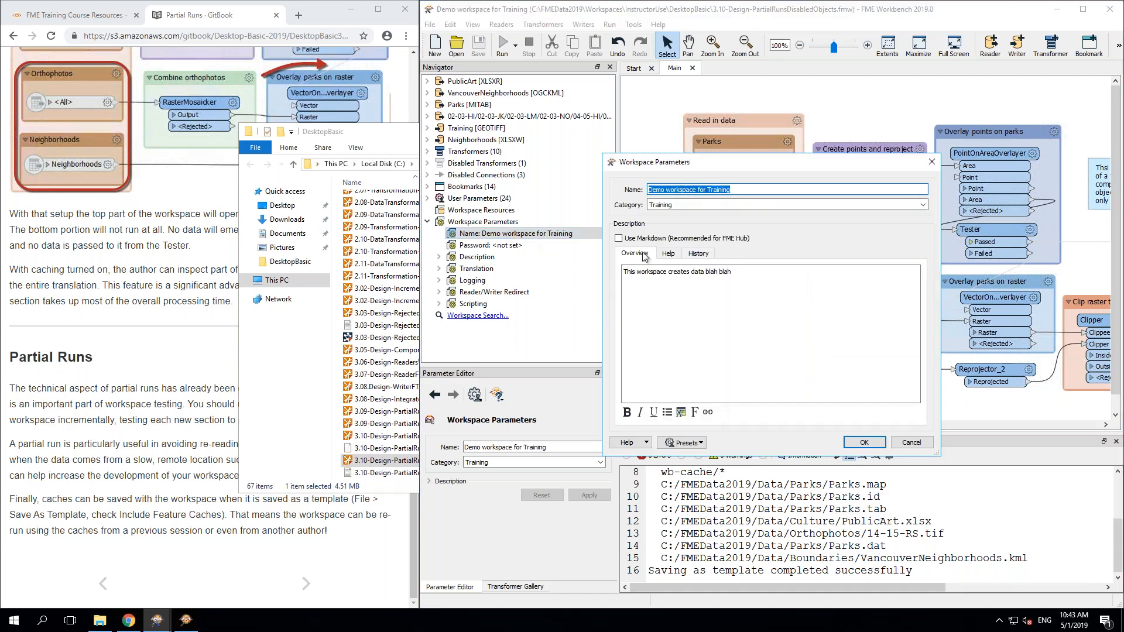
pyautogui.click(695, 253)
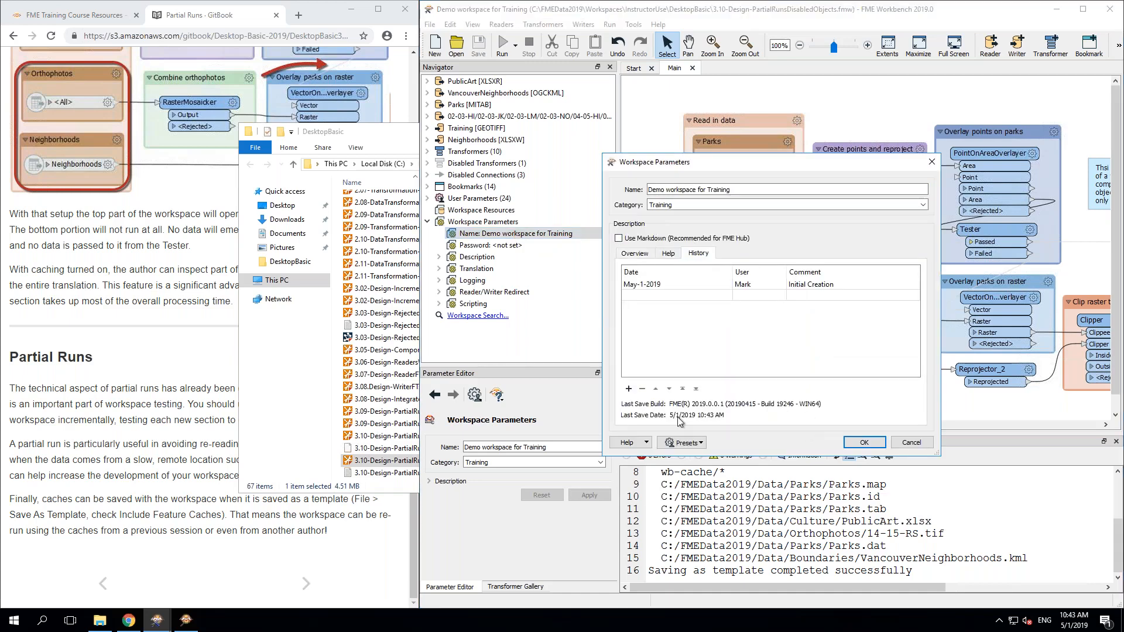
pyautogui.click(864, 446)
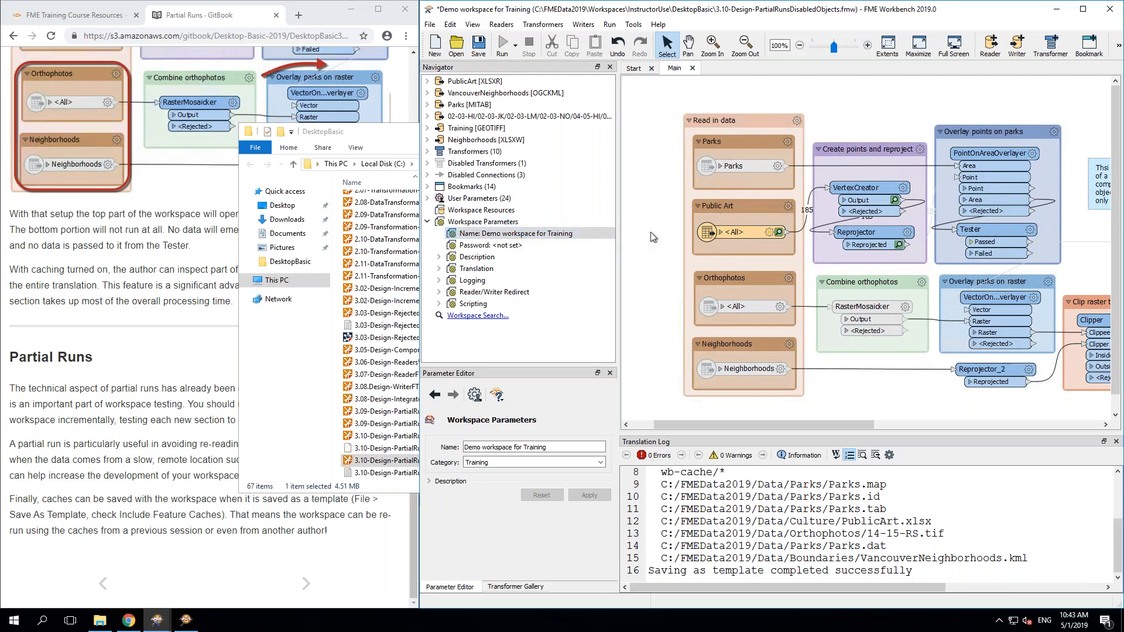
# Step: Add a canvas annotation below the bookmarks reading "Workspace: Create Data", "Autor:" with the author's first name, and "Date: ddddddddd"
pyautogui.scroll(-1, 653, 236)
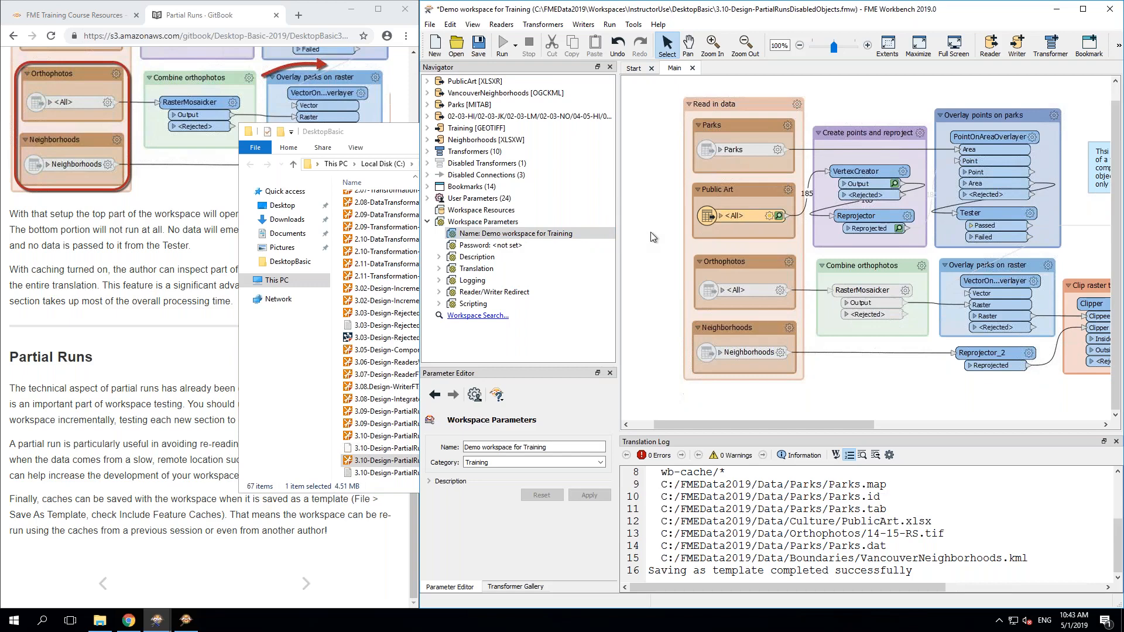
pyautogui.rightClick(817, 381)
pyautogui.click(860, 409)
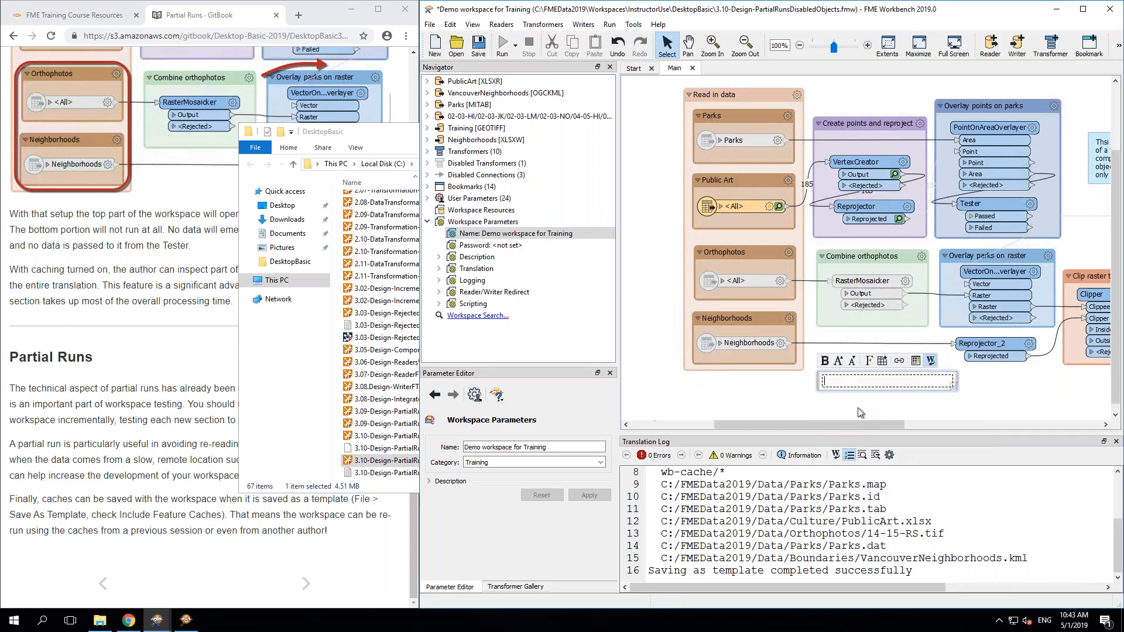
pyautogui.write('Wo')
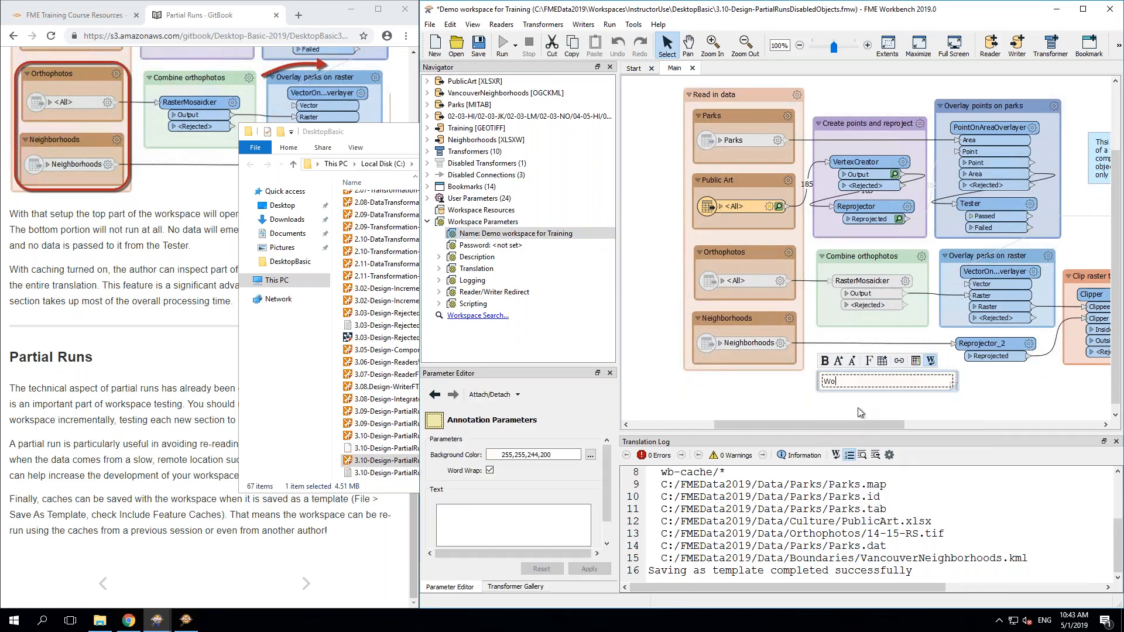
pyautogui.write('rkspace: Create Data')
pyautogui.press('Return')
pyautogui.write('Autor: M')
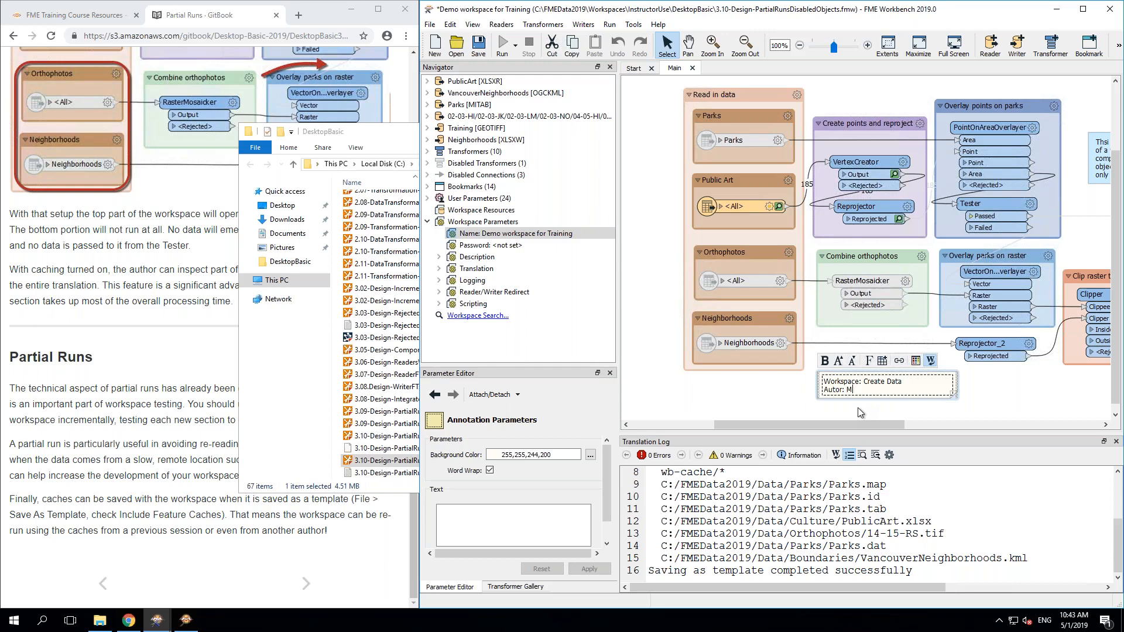
pyautogui.write('ark')
pyautogui.press('Return')
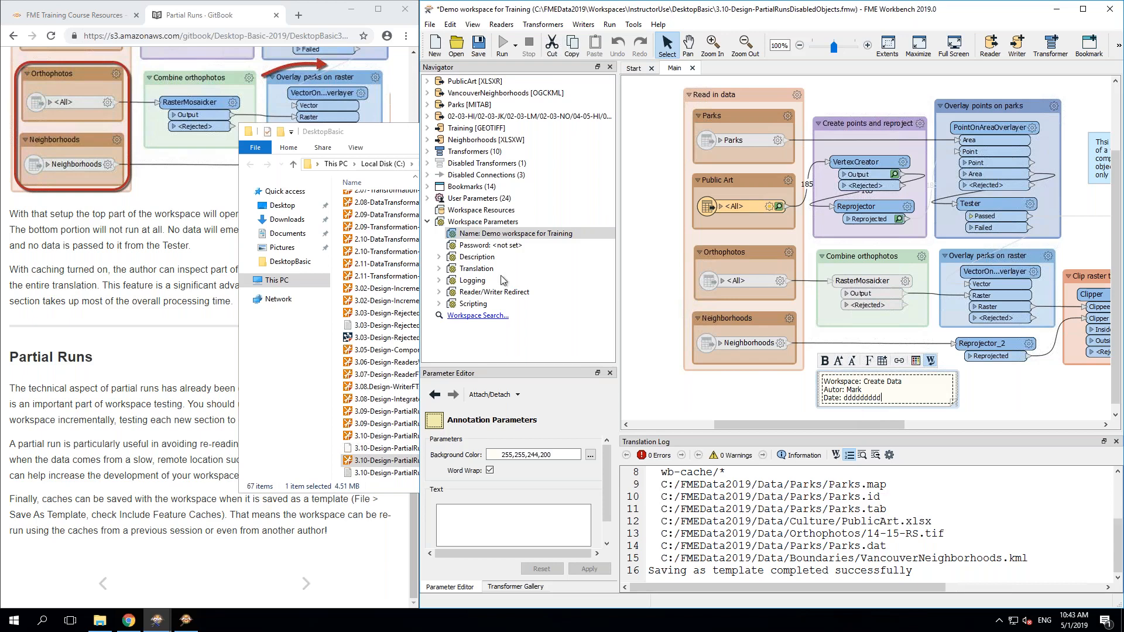
pyautogui.click(747, 392)
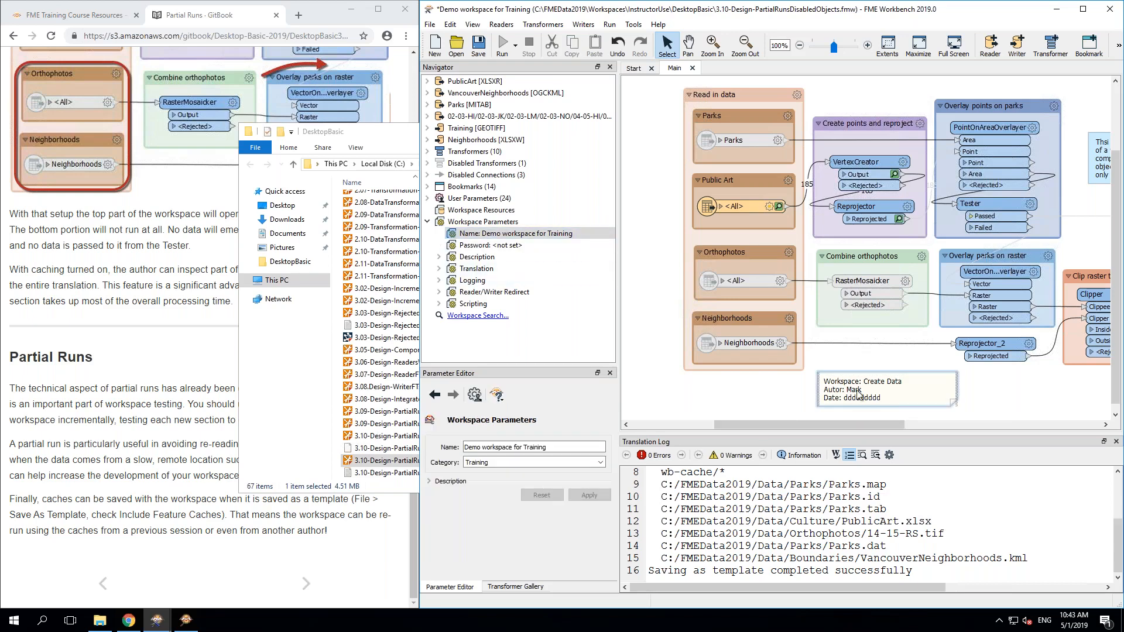
# Step: Move the new annotation underneath the Read in data bookmark and delete it
pyautogui.moveTo(858, 394); pyautogui.dragTo(724, 396)
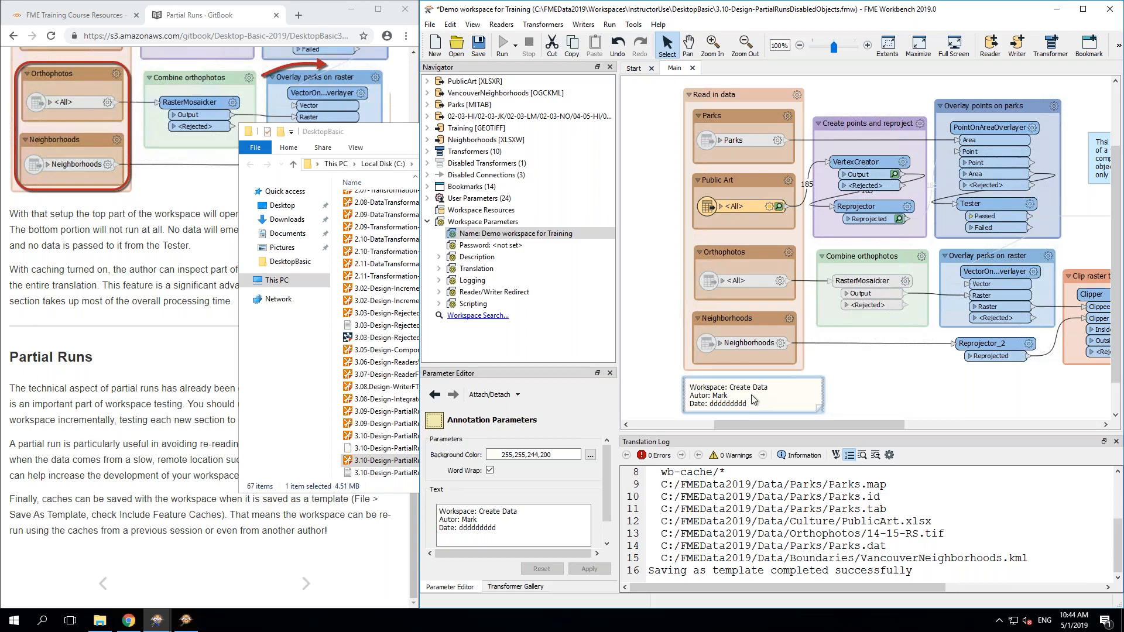
pyautogui.press('Delete')
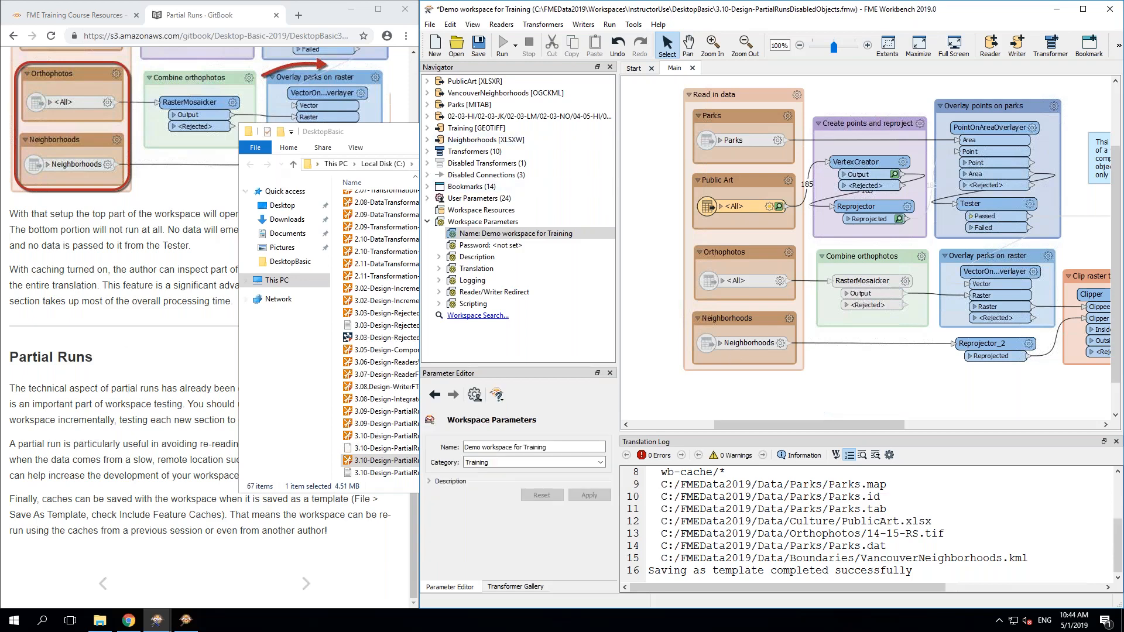
# Step: Advance the course manual in Chrome to Exercise 3, Residential Garbage Collection Zones, and switch FME Workbench to the Design-Ex2-Complete.fmw workspace
pyautogui.click(300, 594)
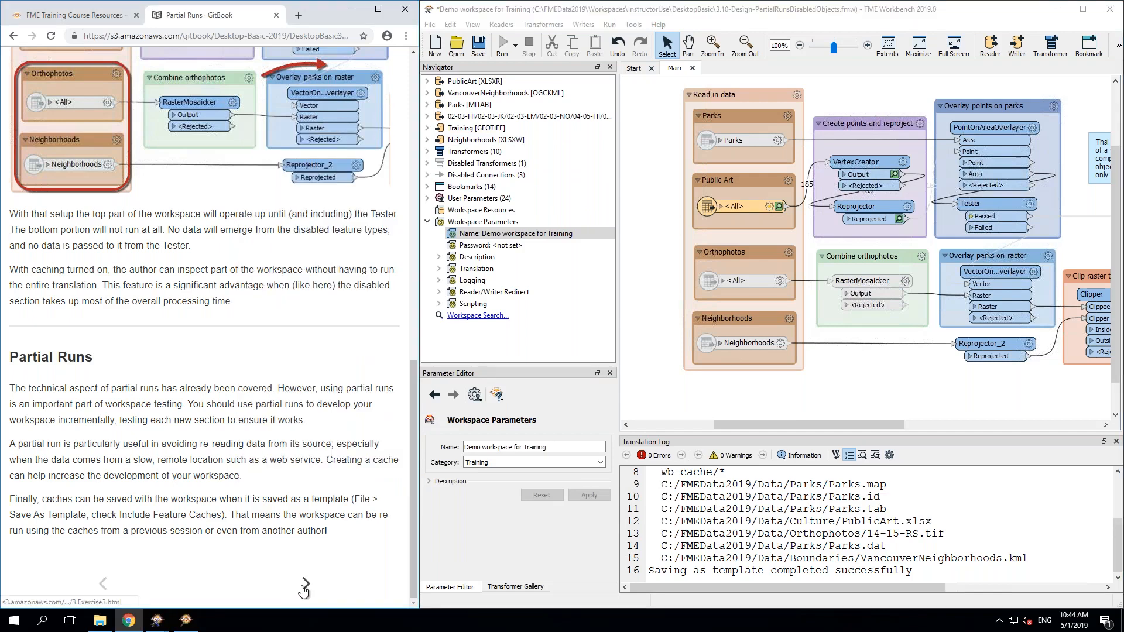
pyautogui.click(304, 586)
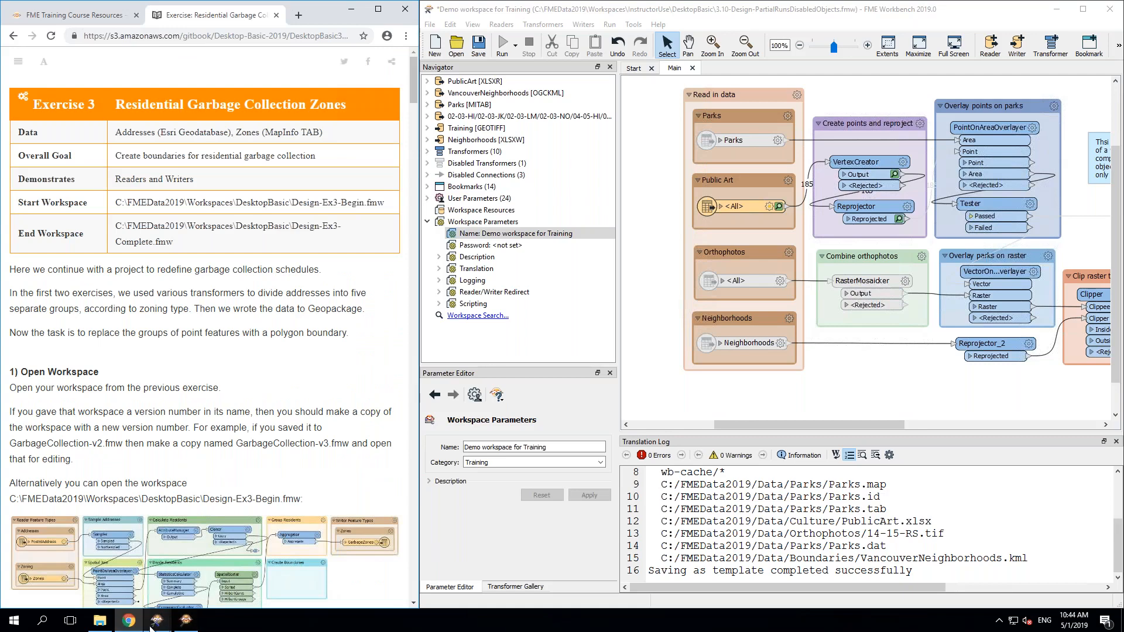
pyautogui.moveTo(150, 626)
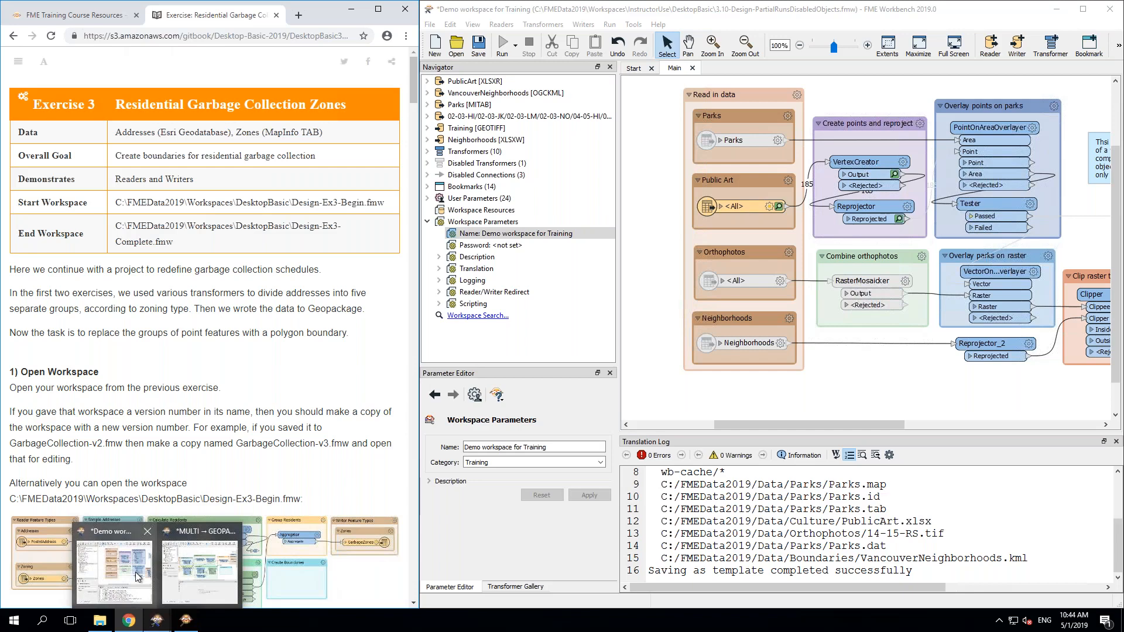
pyautogui.moveTo(138, 577)
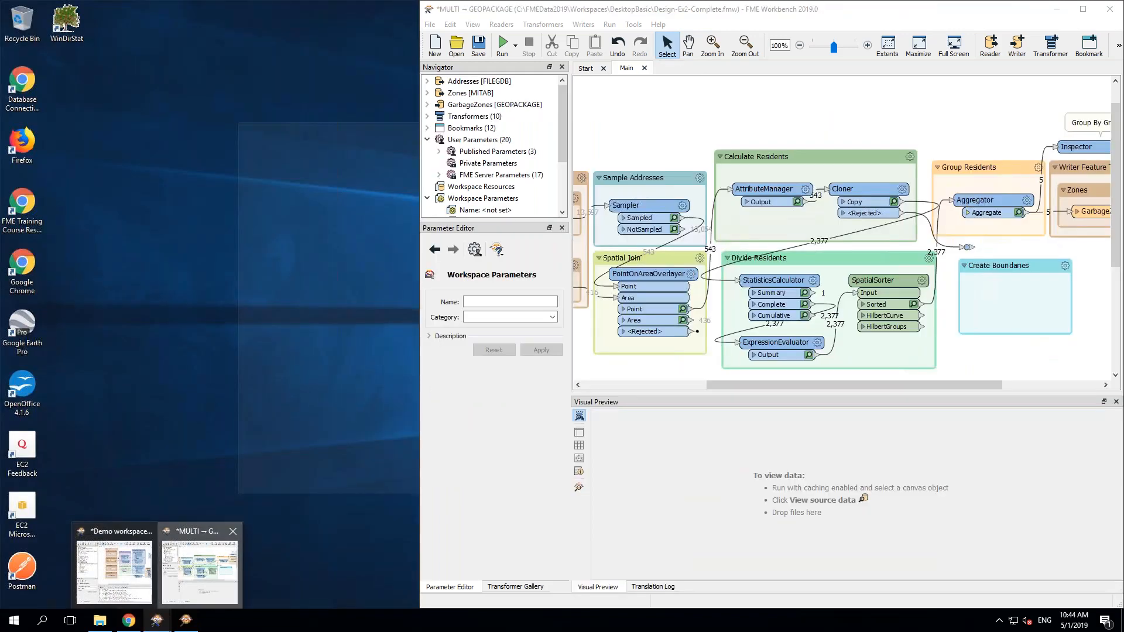
pyautogui.click(198, 570)
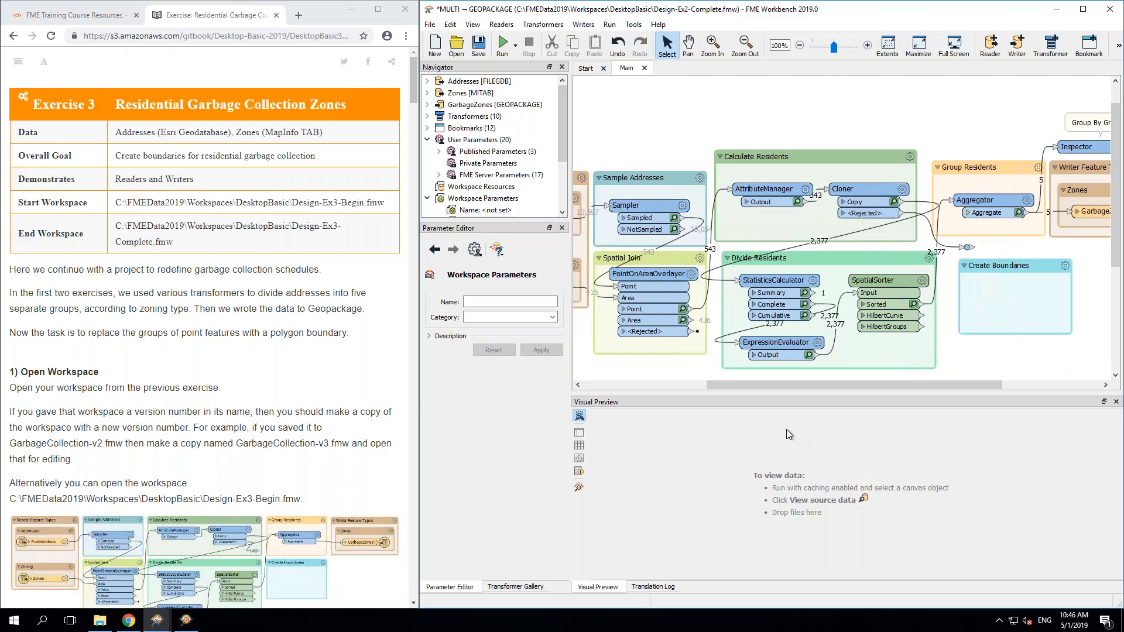
# Step: Read the Exercise 3 instructions in Chrome on opening and running the workspace and inspecting the written data
pyautogui.click(279, 340)
pyautogui.scroll(-4, 279, 340)
pyautogui.scroll(-2, 210, 328)
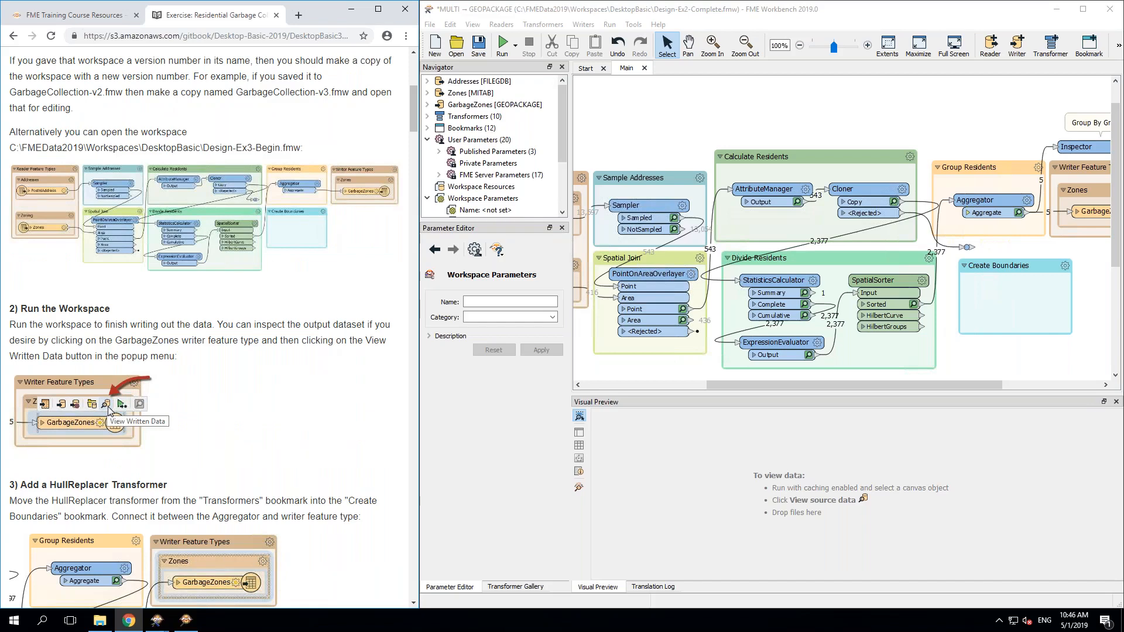
pyautogui.scroll(-1, 210, 328)
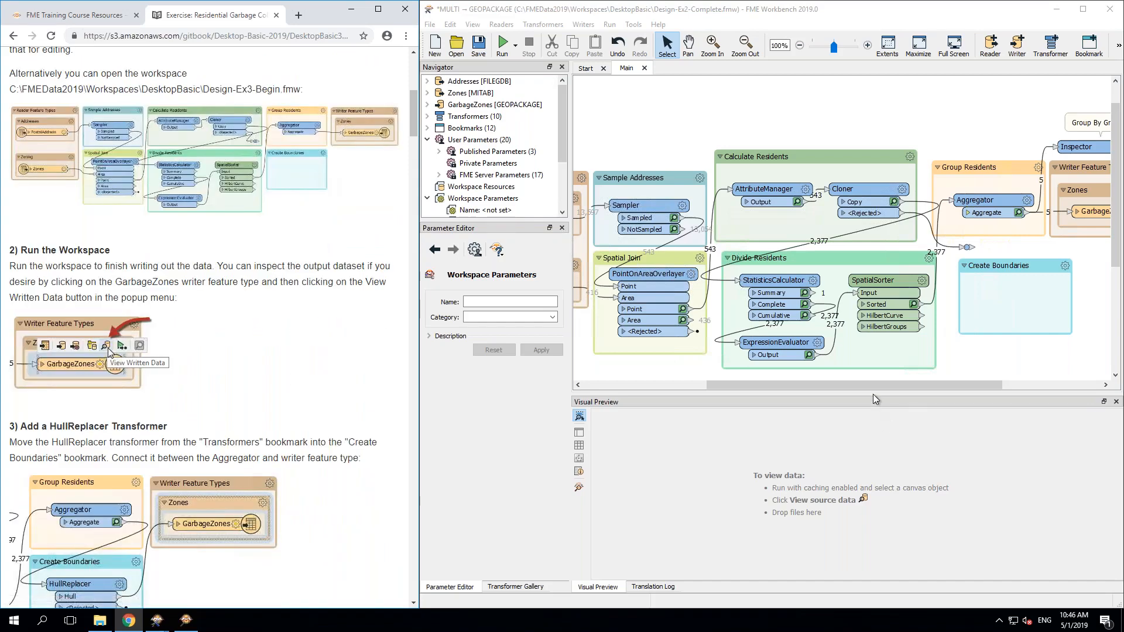
# Step: Enlarge the canvas area in FME Workbench and run the workspace up to the GarbageZones writer feature type
pyautogui.moveTo(872, 411); pyautogui.dragTo(872, 525)
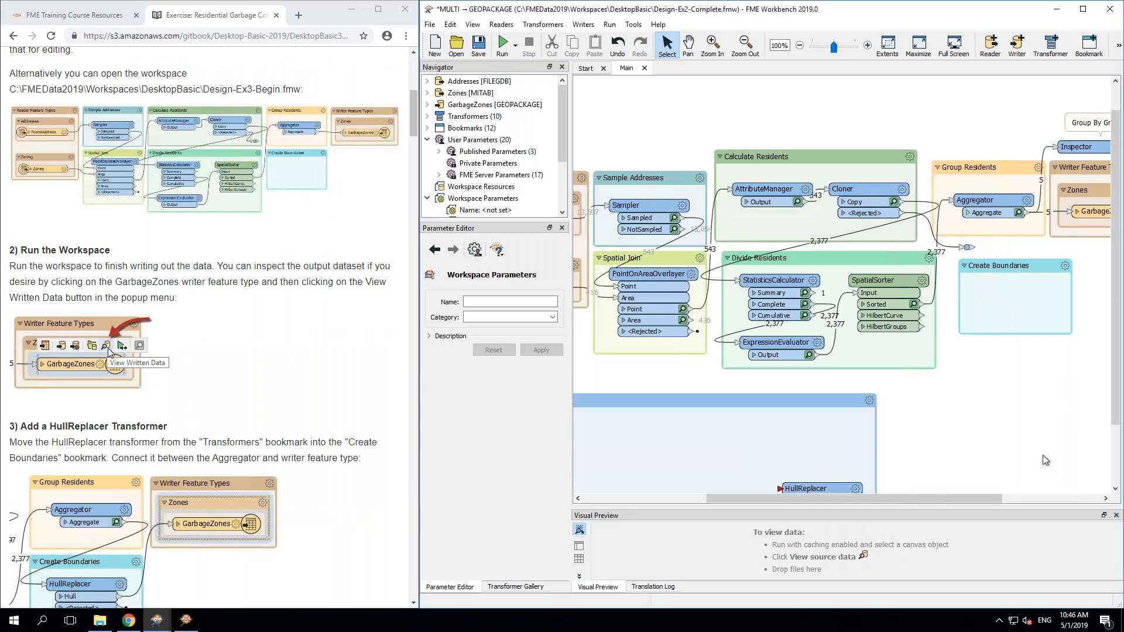
pyautogui.moveTo(956, 498); pyautogui.dragTo(1051, 499)
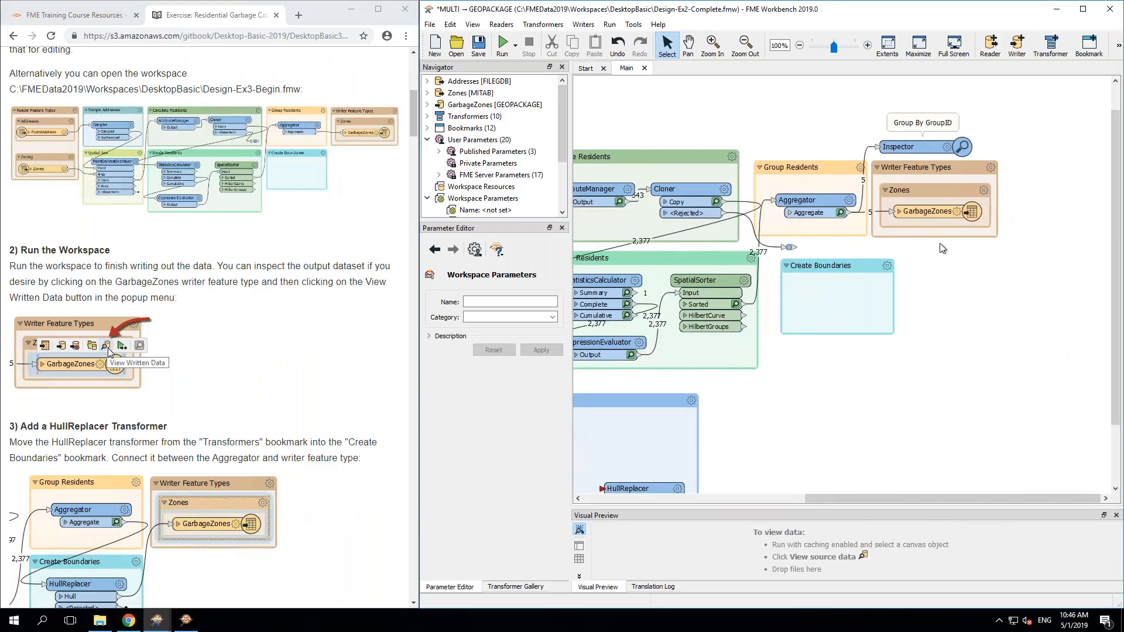
pyautogui.click(928, 212)
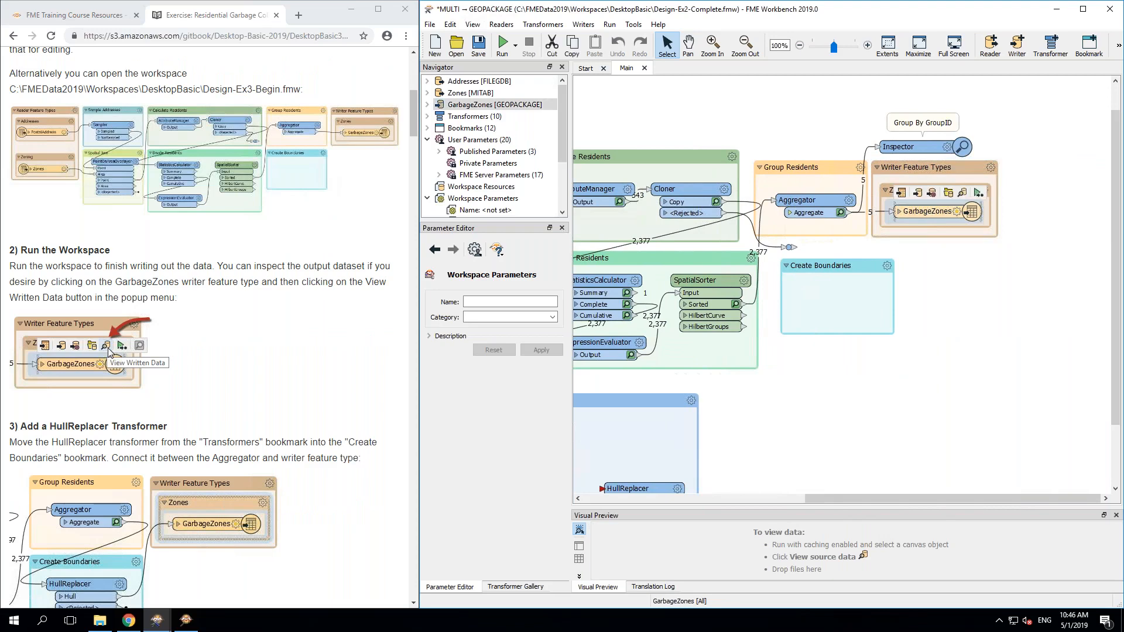
pyautogui.click(978, 194)
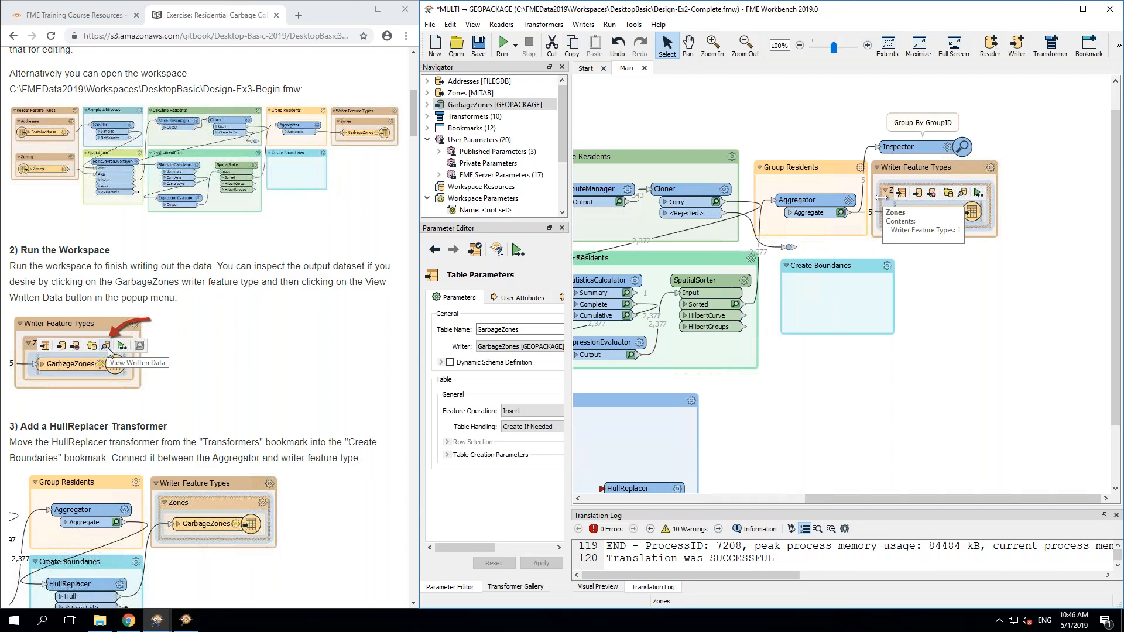
pyautogui.click(942, 323)
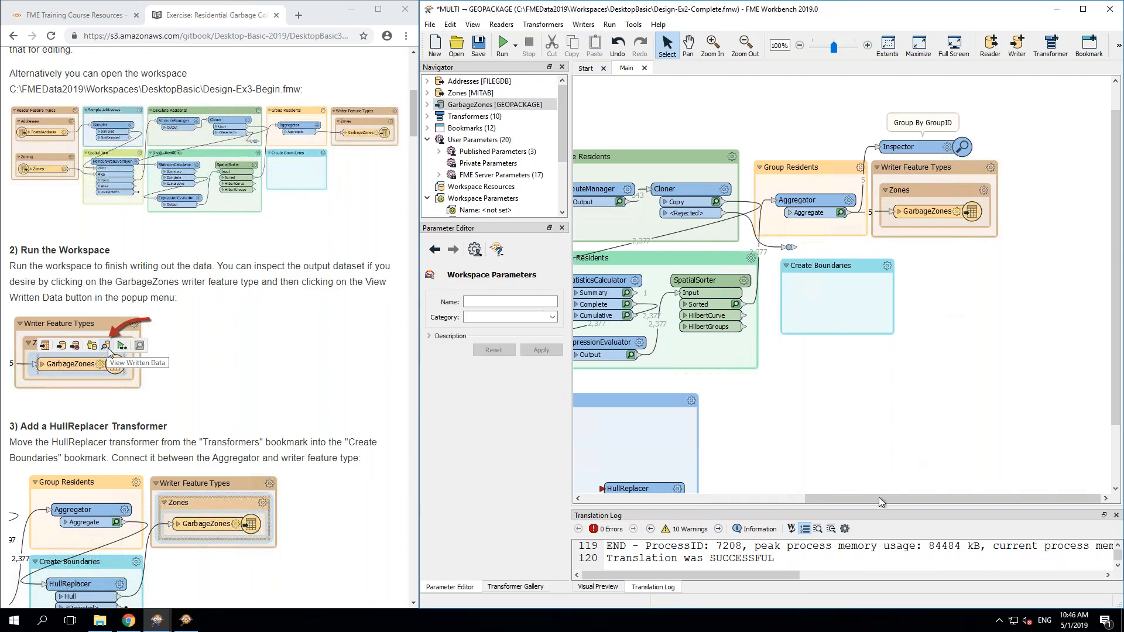
# Step: Run the workspace using its existing feature caches to send the grouped residents to the Inspector
pyautogui.moveTo(822, 497); pyautogui.dragTo(814, 497)
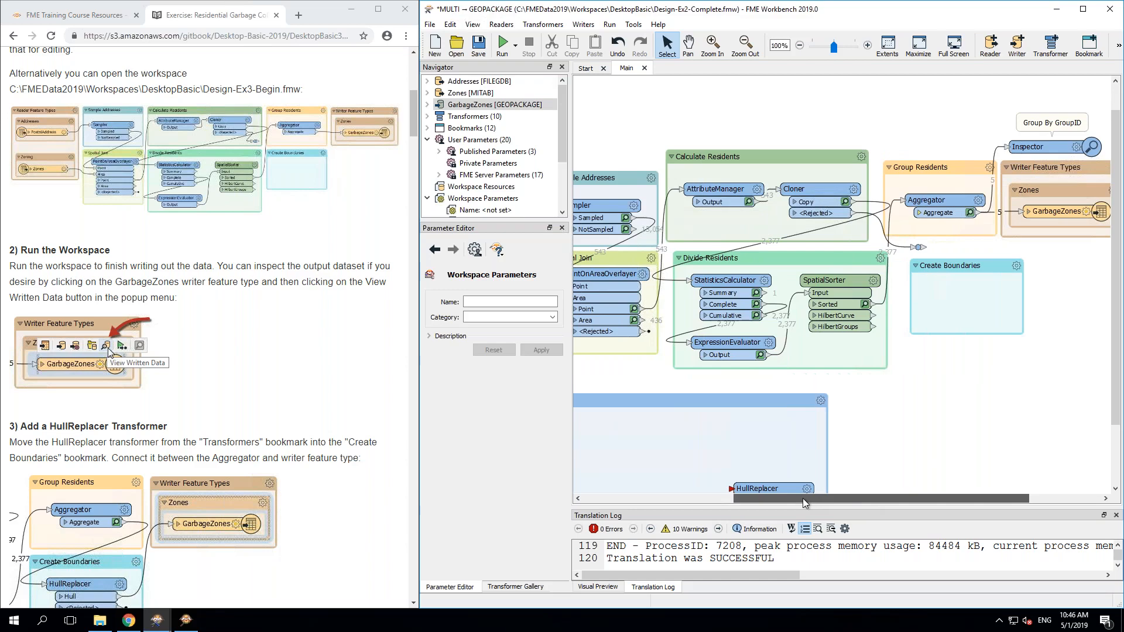
pyautogui.moveTo(807, 497); pyautogui.dragTo(790, 501)
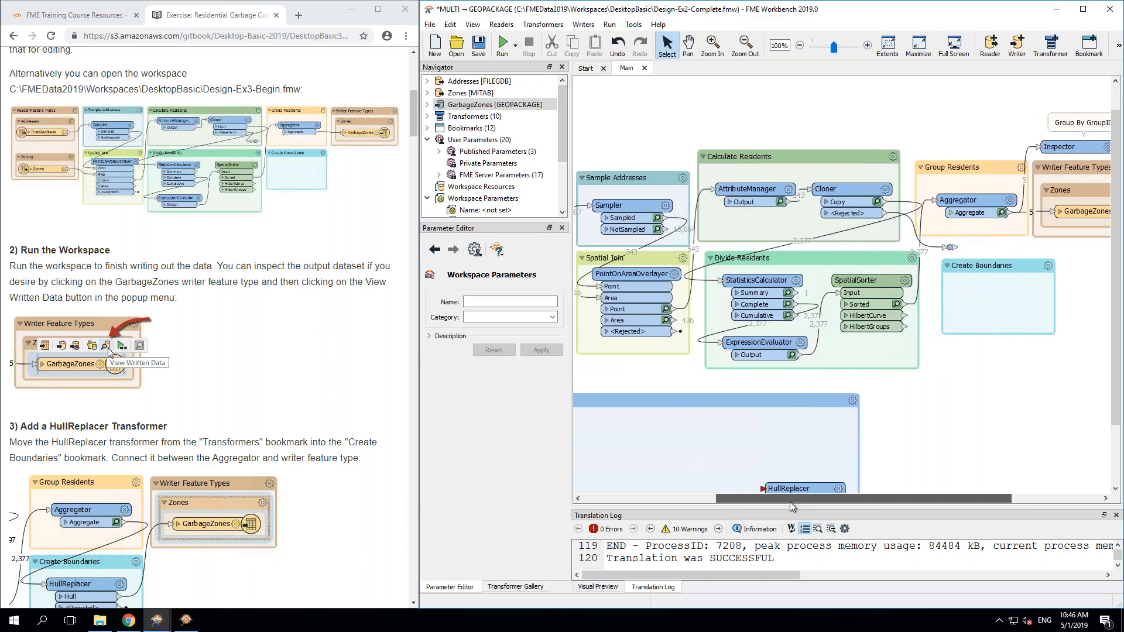
pyautogui.moveTo(790, 502)
pyautogui.mouseDown()
pyautogui.moveTo(778, 501)
pyautogui.moveTo(793, 503)
pyautogui.mouseUp()
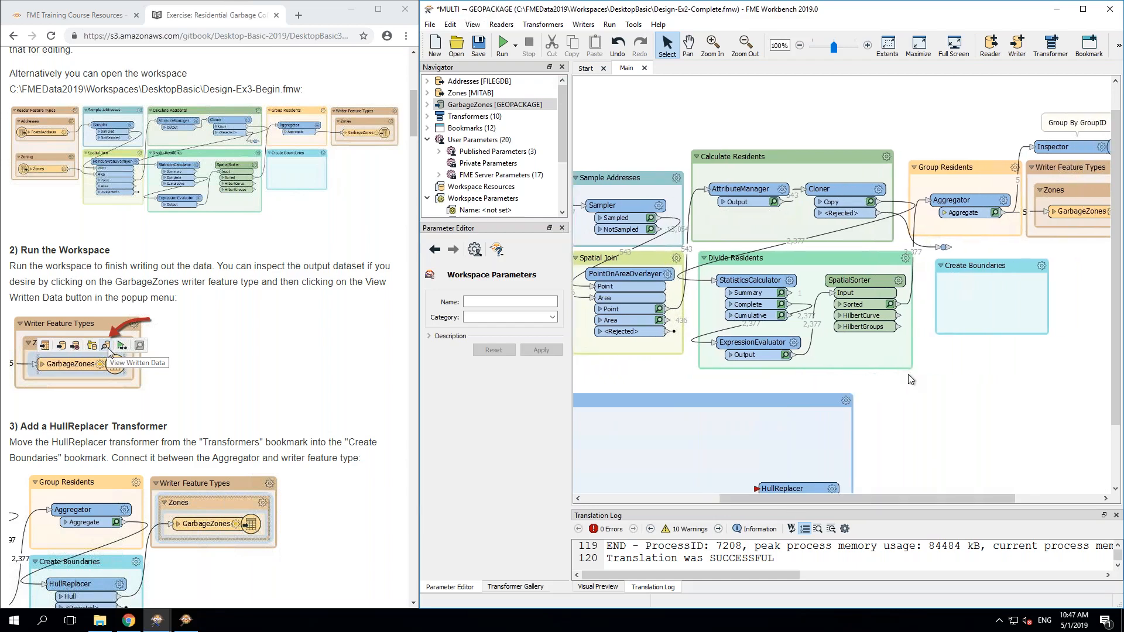
pyautogui.hotkey('ctrl', 'r')
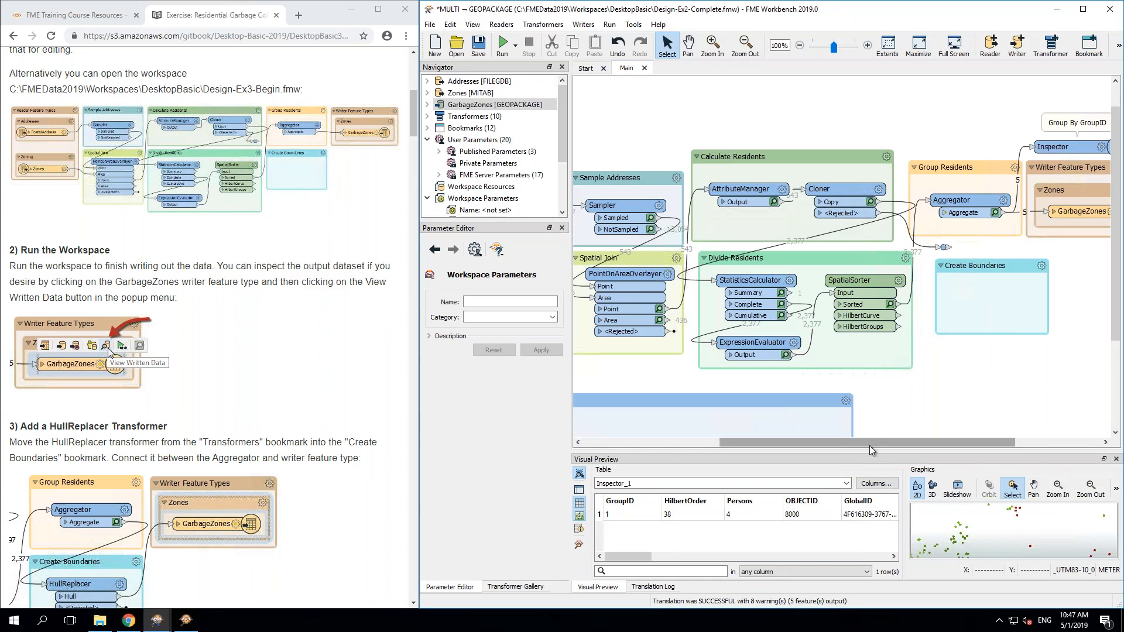
# Step: Rerun the entire workspace from its readers so the feature caches are rebuilt, and review the available run options
pyautogui.moveTo(912, 444); pyautogui.dragTo(888, 446)
pyautogui.moveTo(786, 449); pyautogui.dragTo(921, 447)
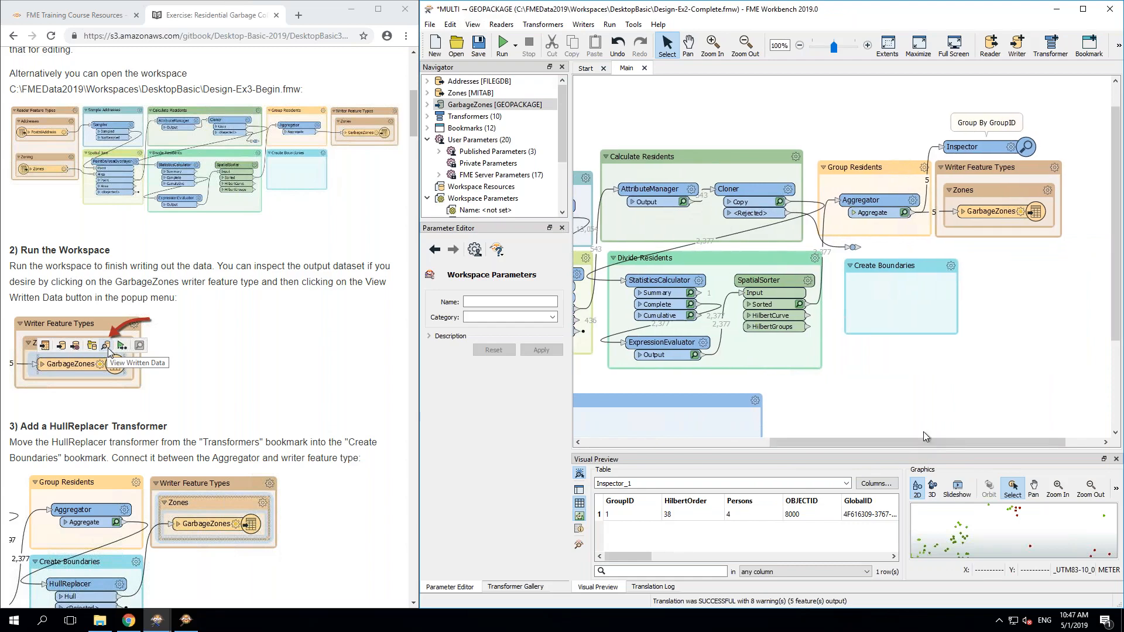
pyautogui.press('F5')
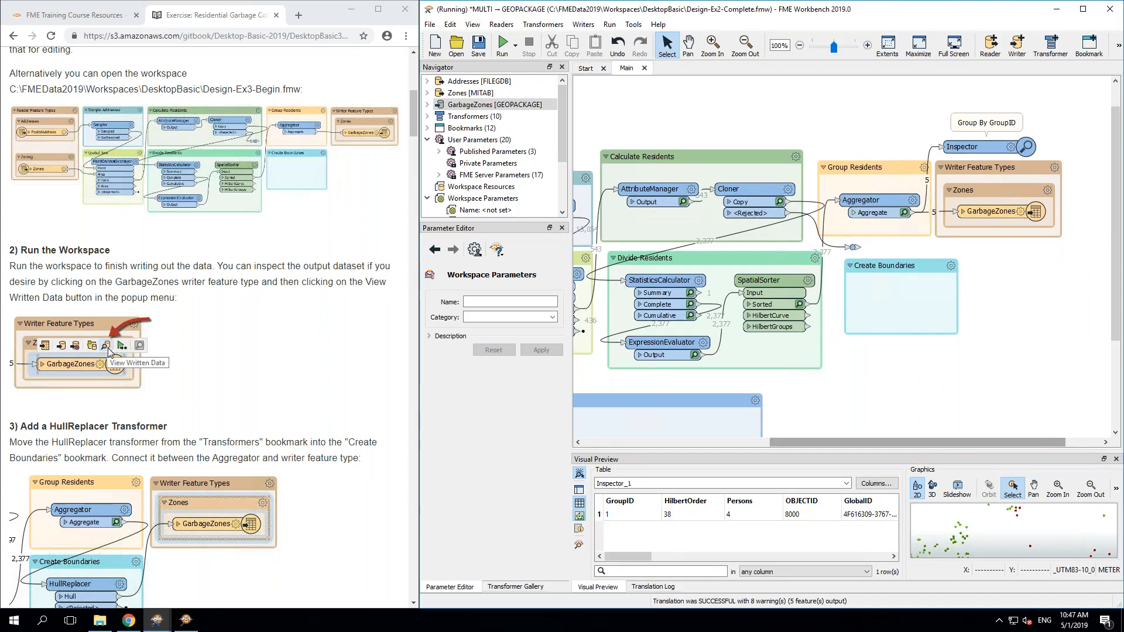
pyautogui.moveTo(855, 443); pyautogui.dragTo(786, 448)
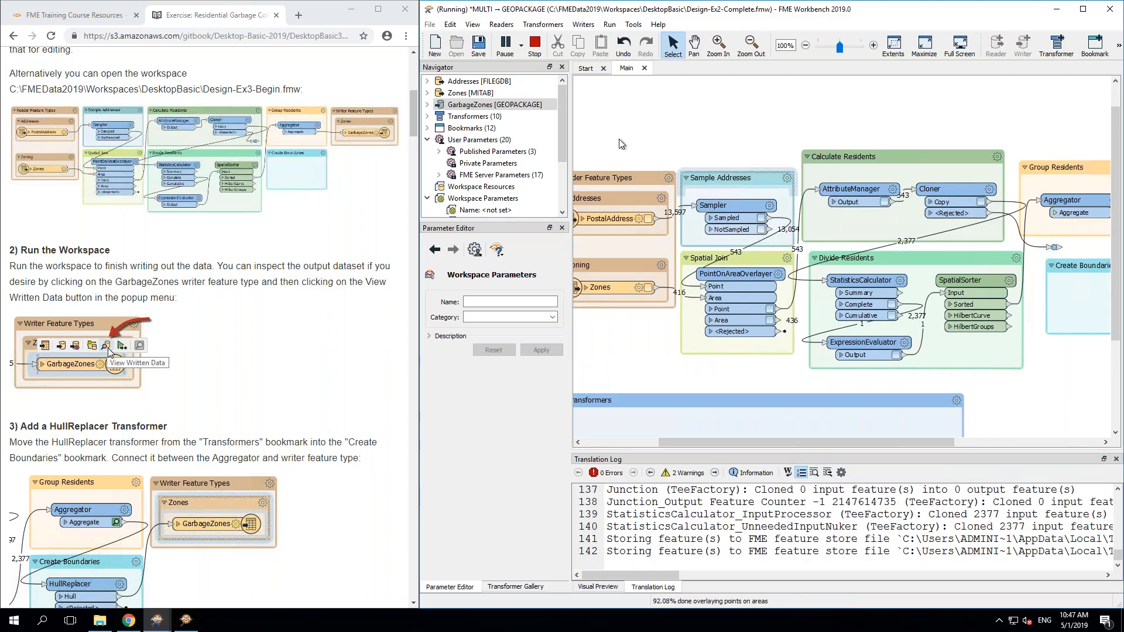
pyautogui.click(520, 48)
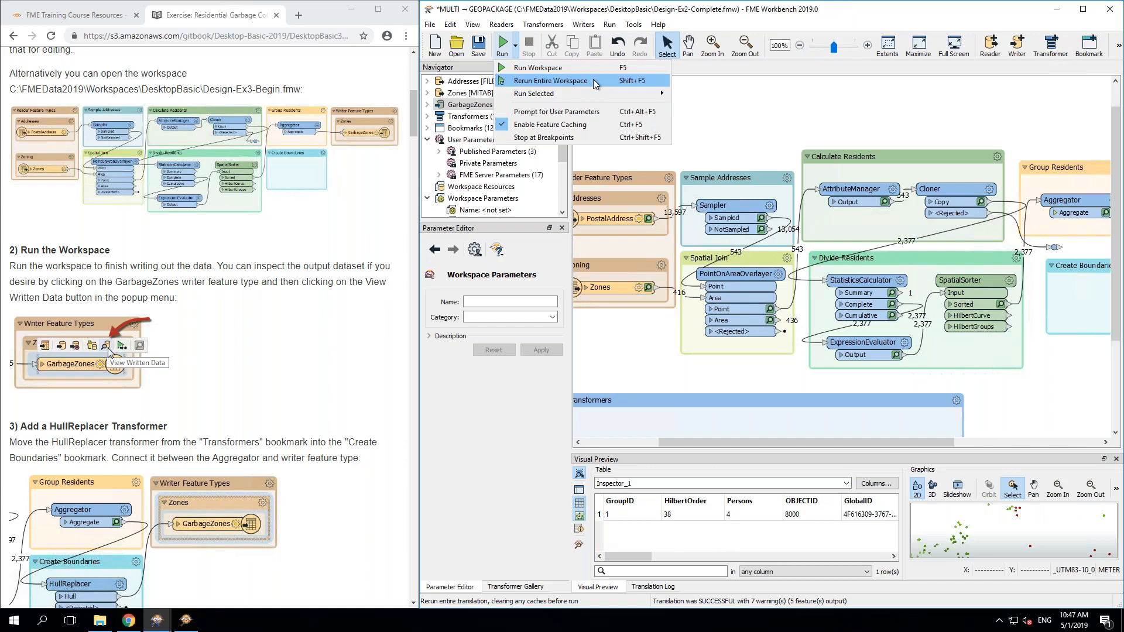
pyautogui.click(773, 106)
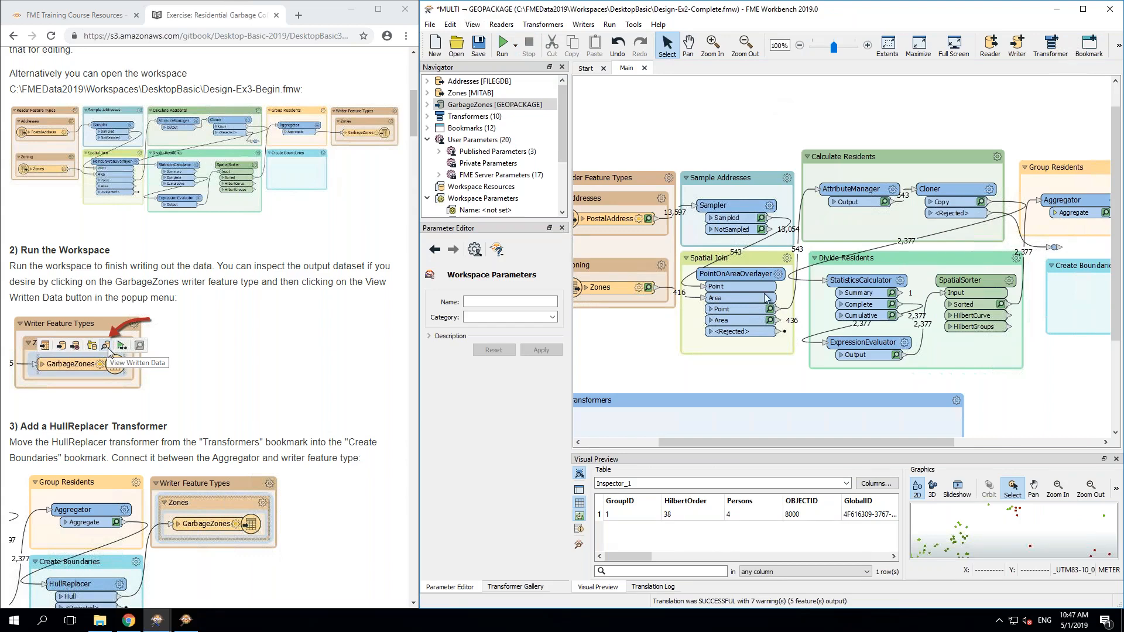
# Step: Preview the Aggregator's cached output and run the workspace again from its caches
pyautogui.moveTo(771, 441); pyautogui.dragTo(921, 449)
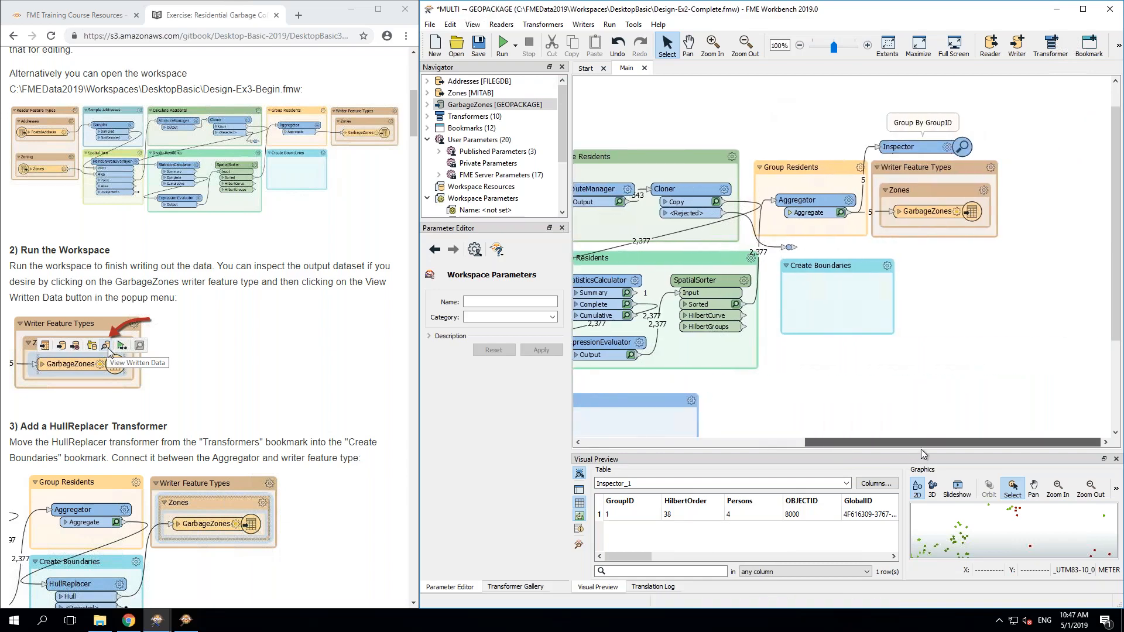
pyautogui.click(823, 201)
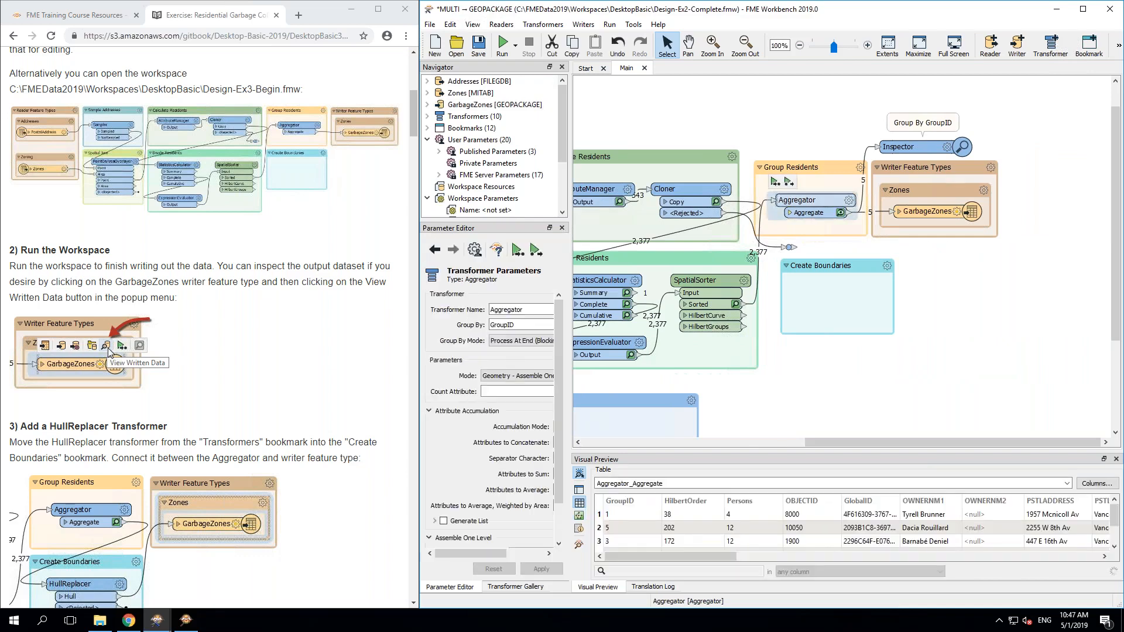
pyautogui.press('F5')
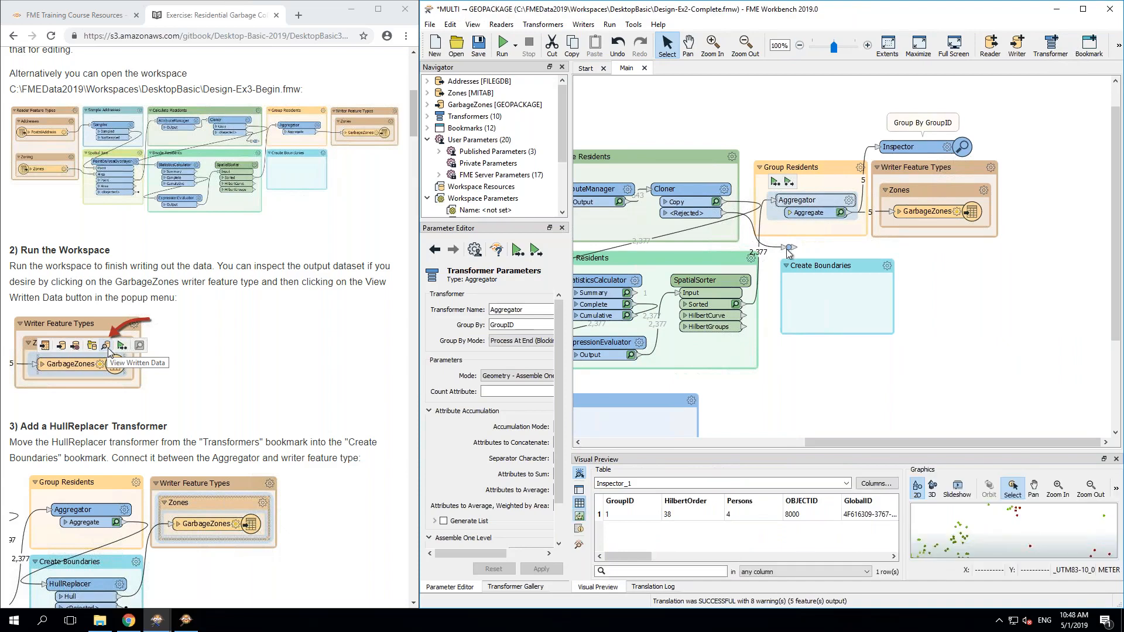
# Step: Preview the SpatialSorter's sorted output and consult the exercise section on adding a HullReplacer
pyautogui.moveTo(818, 445); pyautogui.dragTo(726, 445)
pyautogui.click(861, 279)
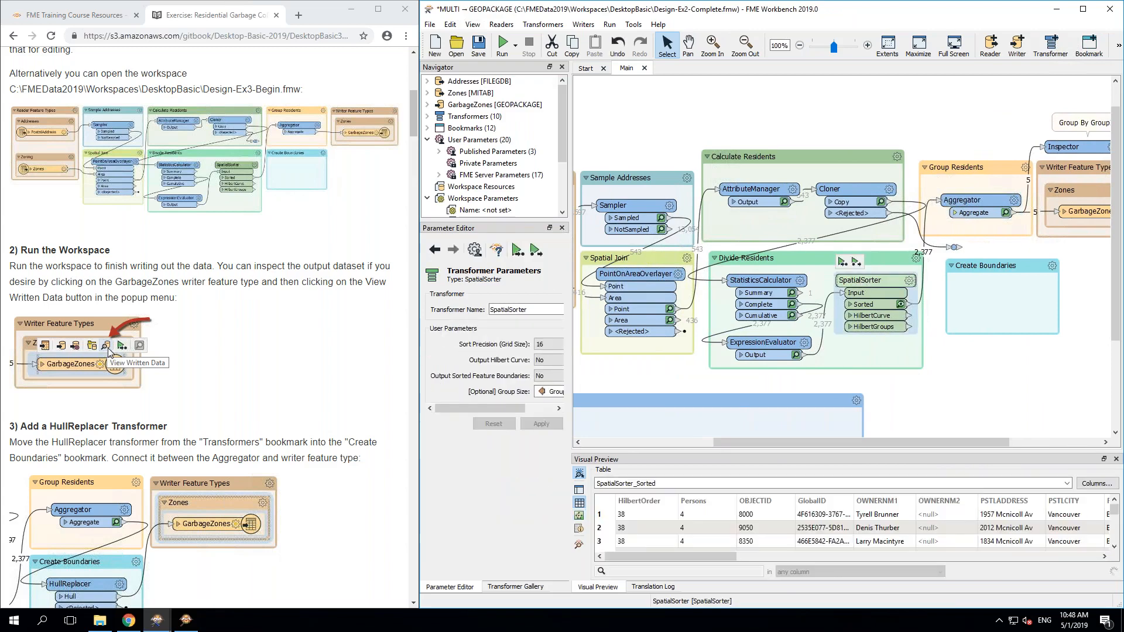
pyautogui.click(856, 261)
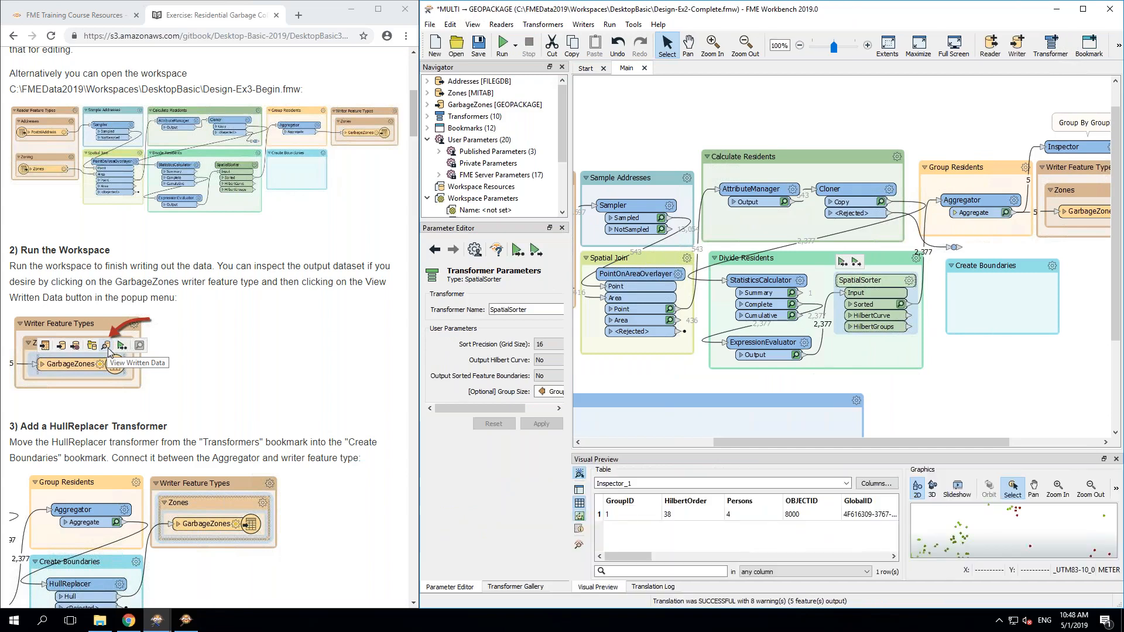
pyautogui.click(241, 350)
pyautogui.scroll(-5, 241, 350)
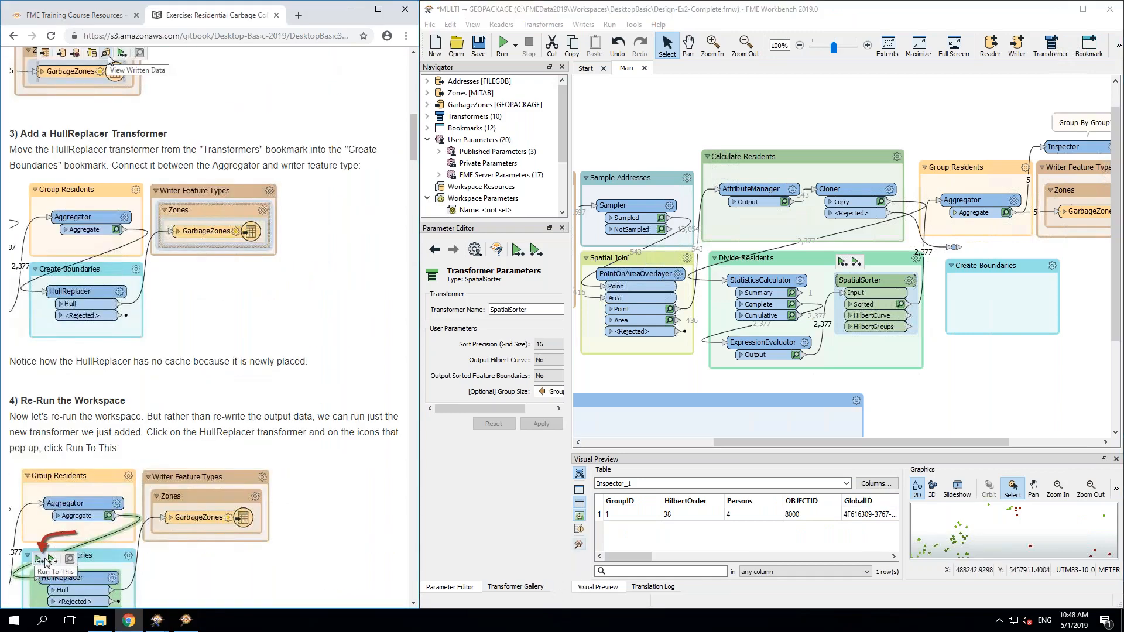
# Step: Open the Inspector results in FME Data Inspector and examine individual resident point groups on the map
pyautogui.click(579, 544)
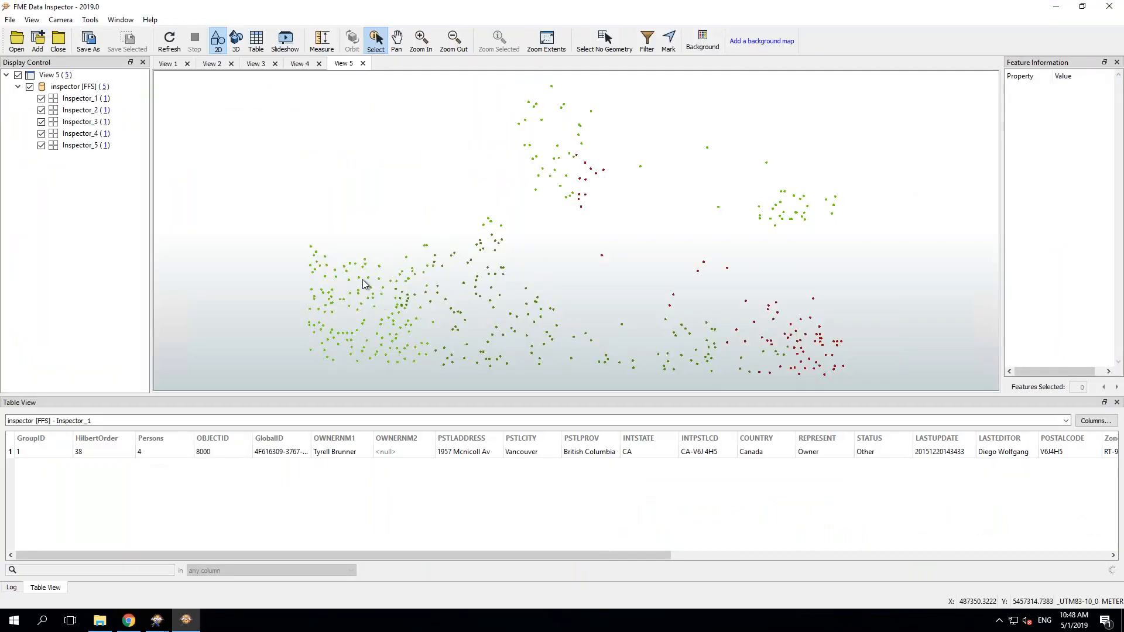
pyautogui.click(363, 279)
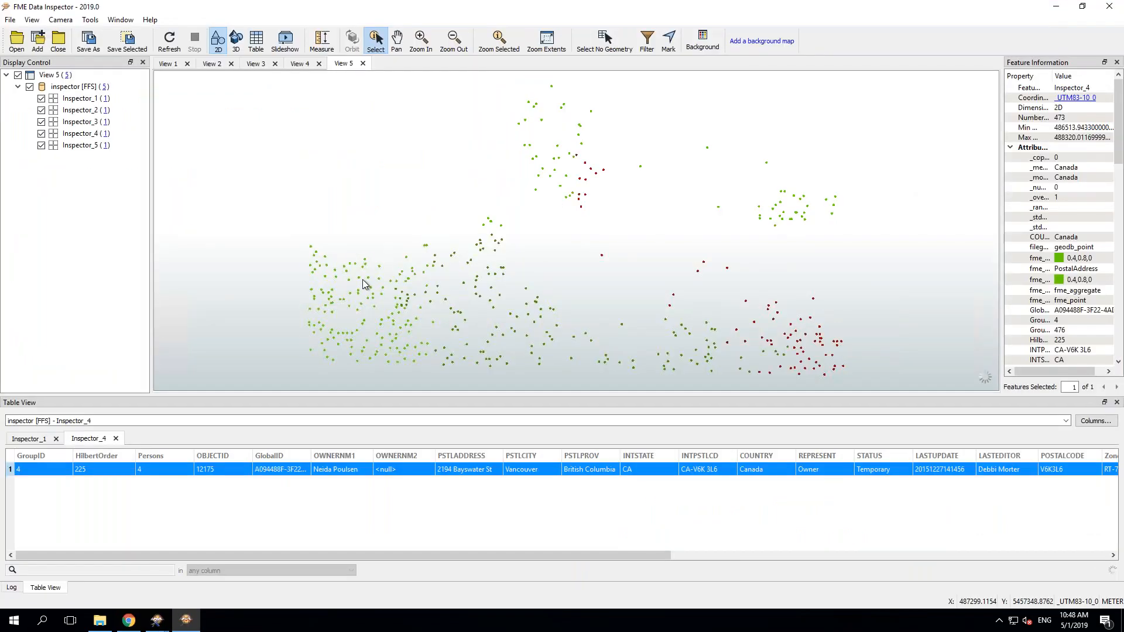
pyautogui.click(475, 263)
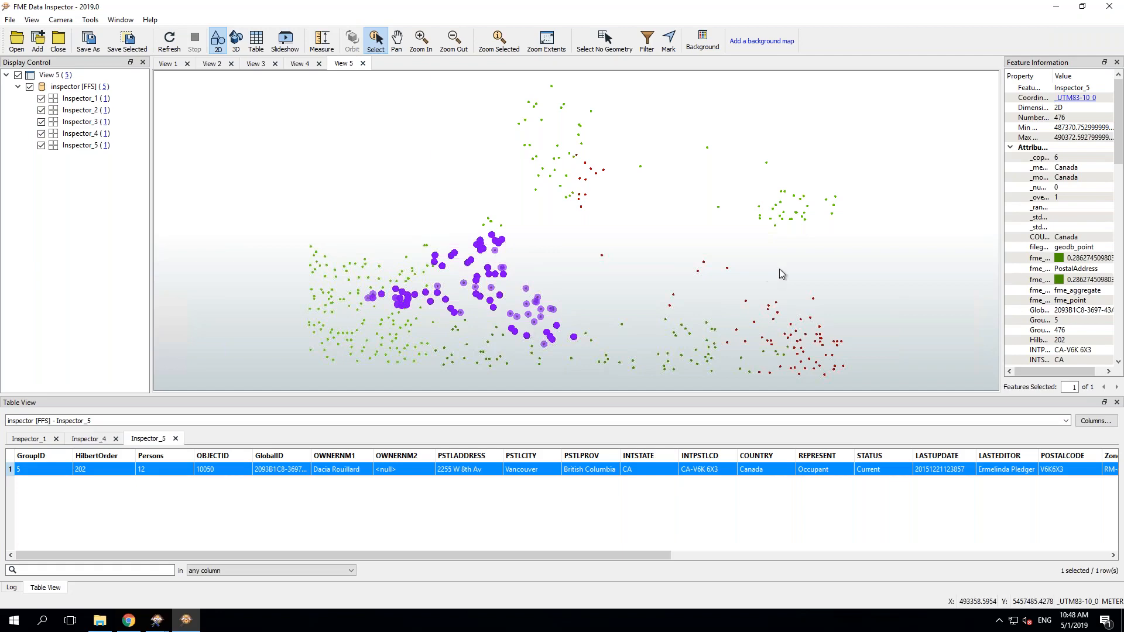
pyautogui.click(1057, 13)
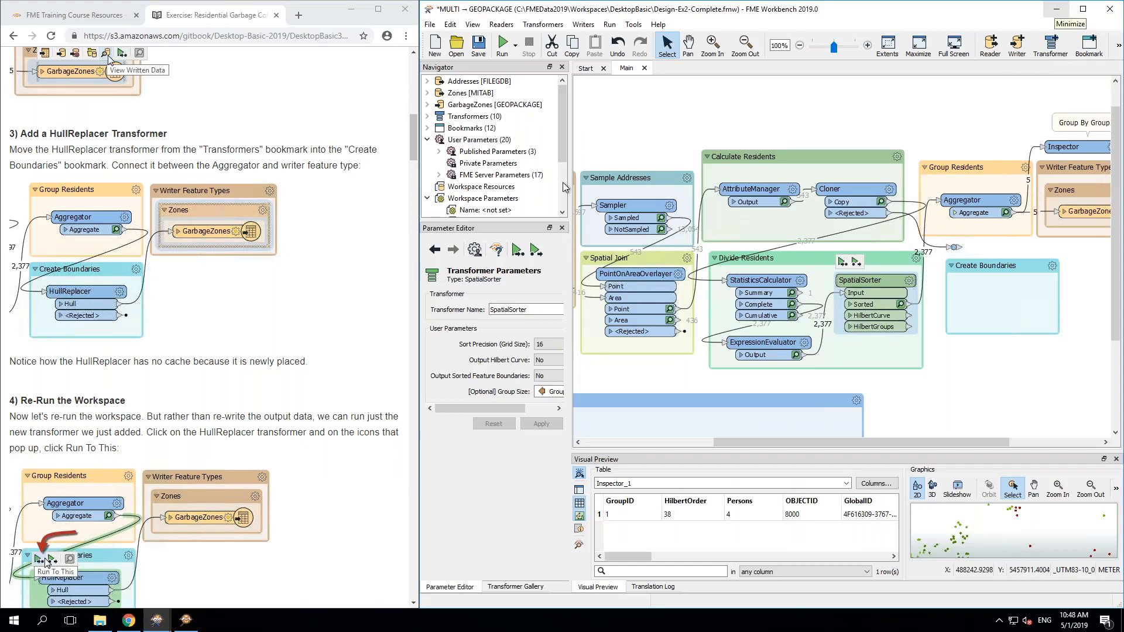
# Step: Move the HullReplacer from the Transformers bookmark into Create Boundaries and connect it between the Aggregator and the GarbageZones writer feature type
pyautogui.click(898, 393)
pyautogui.scroll(-3, 849, 389)
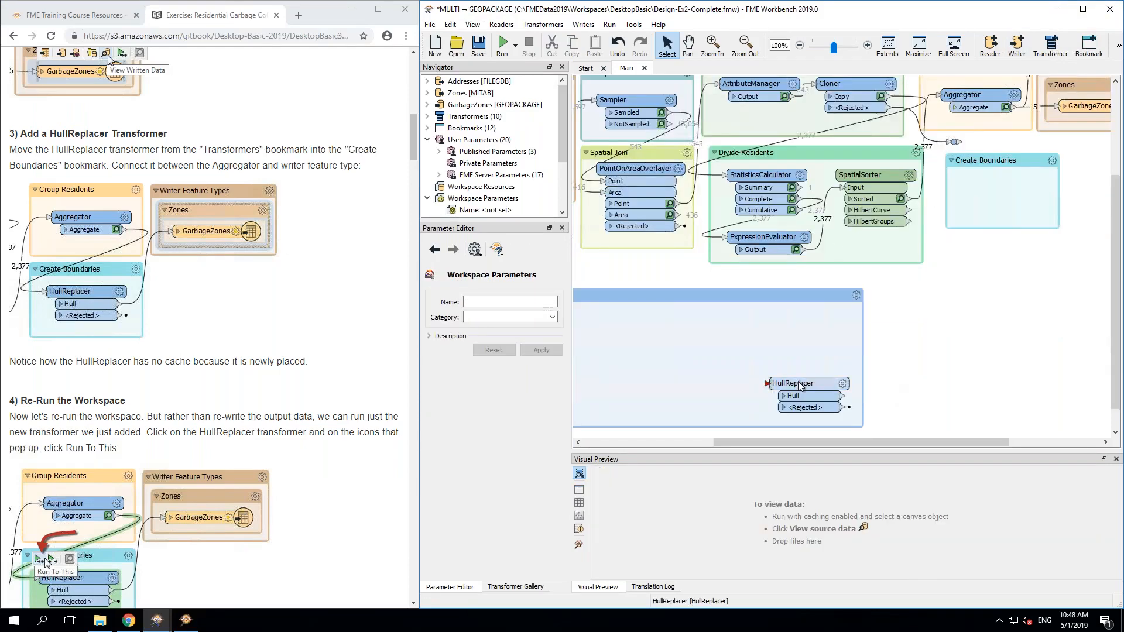
pyautogui.moveTo(799, 385); pyautogui.dragTo(1009, 266)
pyautogui.scroll(4, 1029, 389)
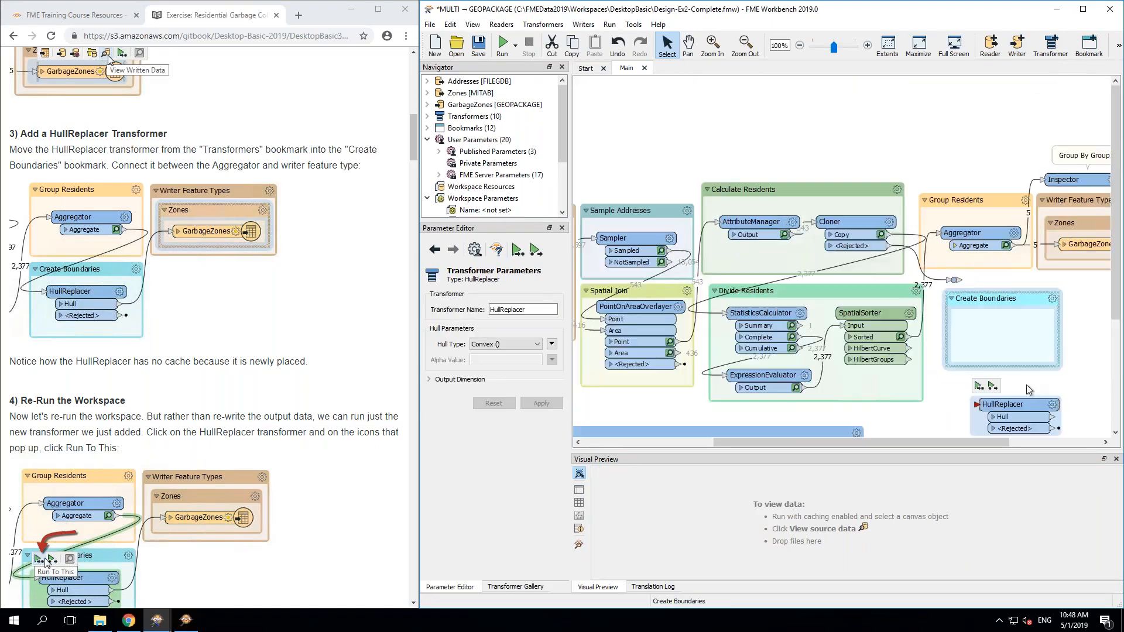
pyautogui.moveTo(1023, 406); pyautogui.dragTo(1008, 329)
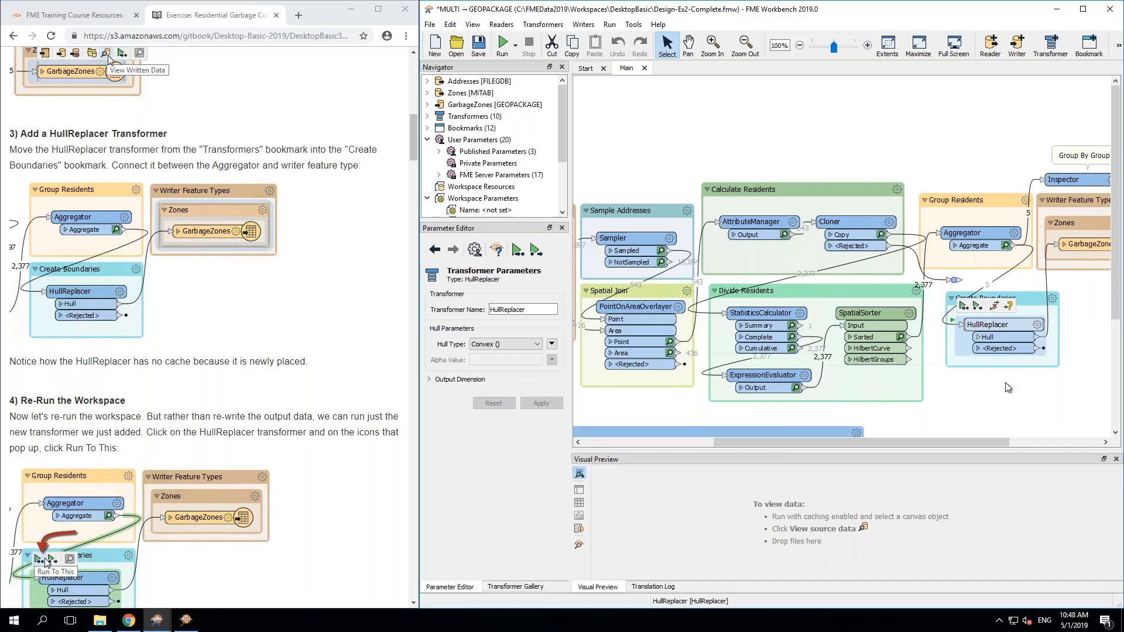
pyautogui.click(1023, 269)
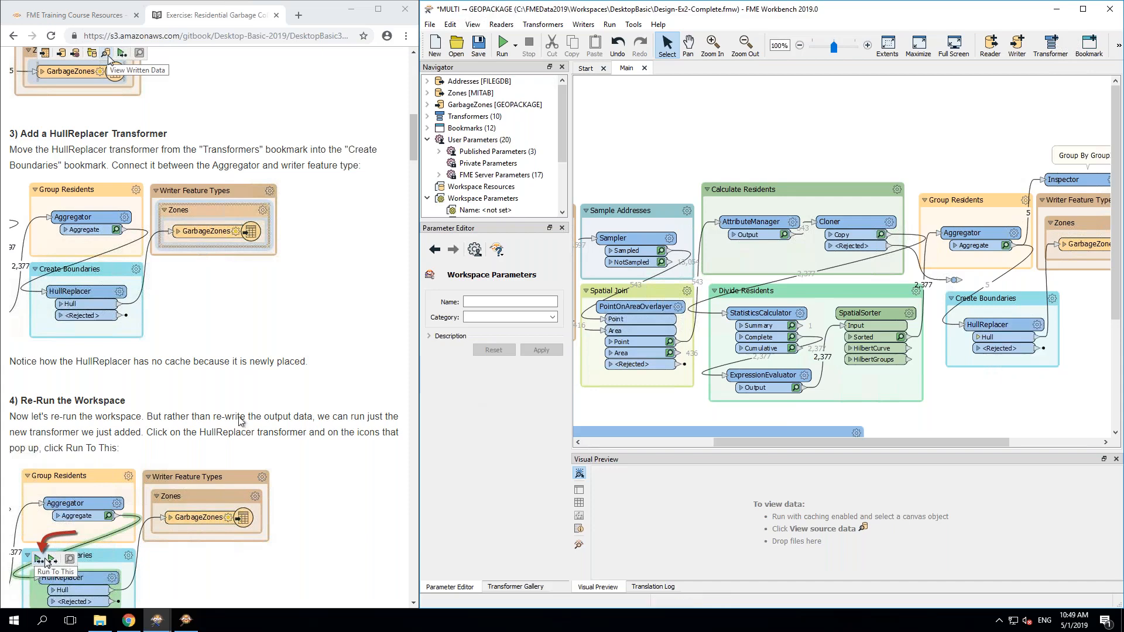
# Step: Run the workspace only up to the HullReplacer, reusing the cached features
pyautogui.scroll(-3, 240, 422)
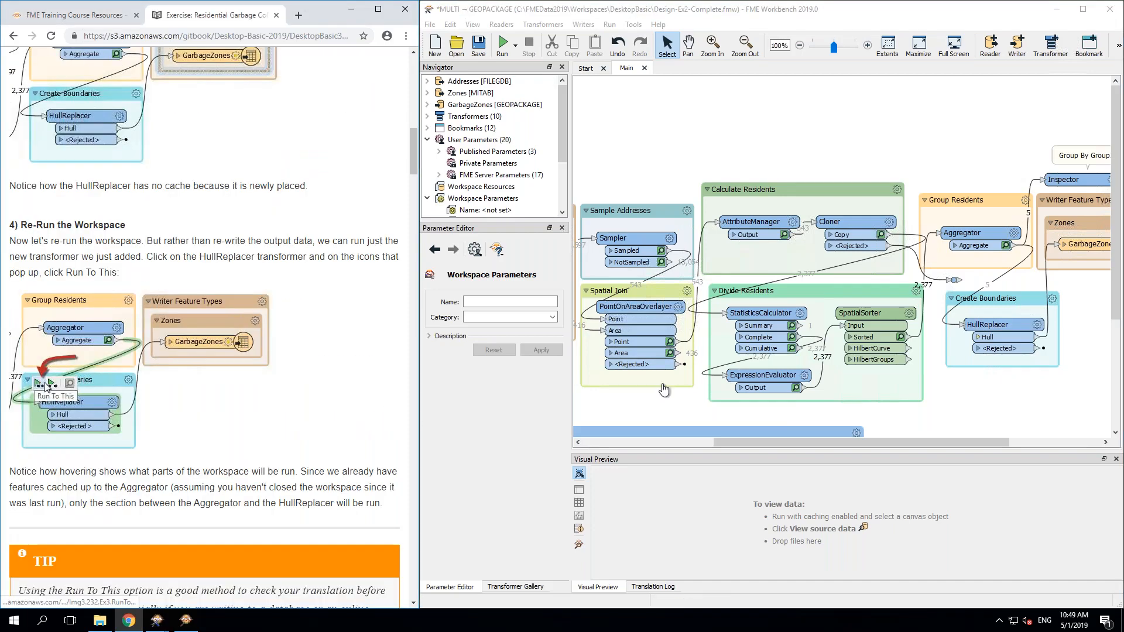
pyautogui.click(988, 323)
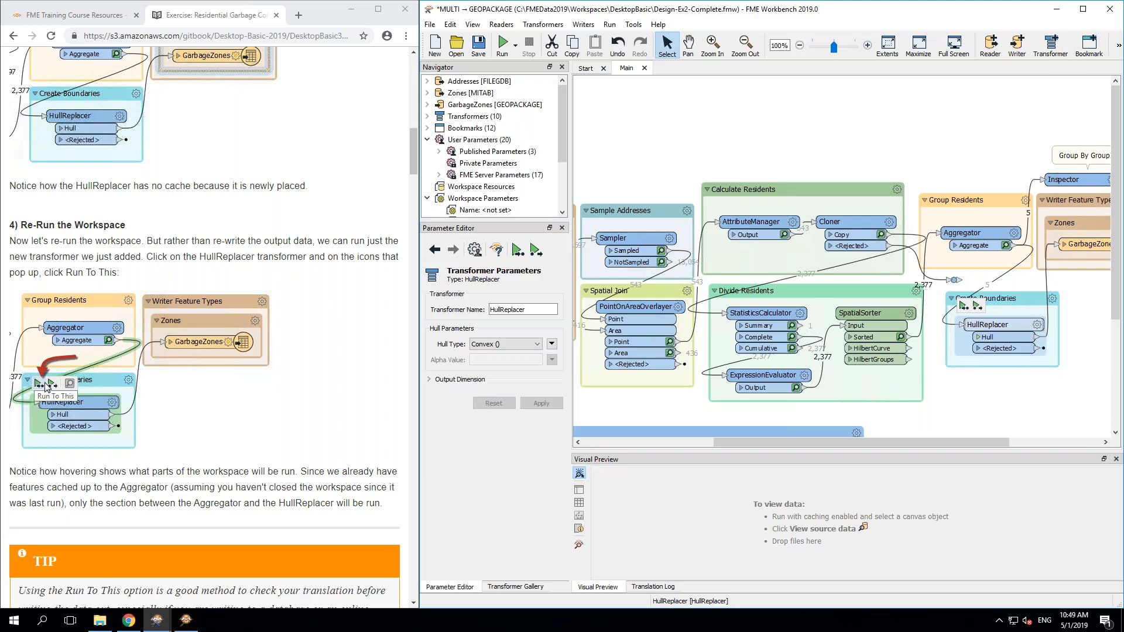
pyautogui.click(963, 306)
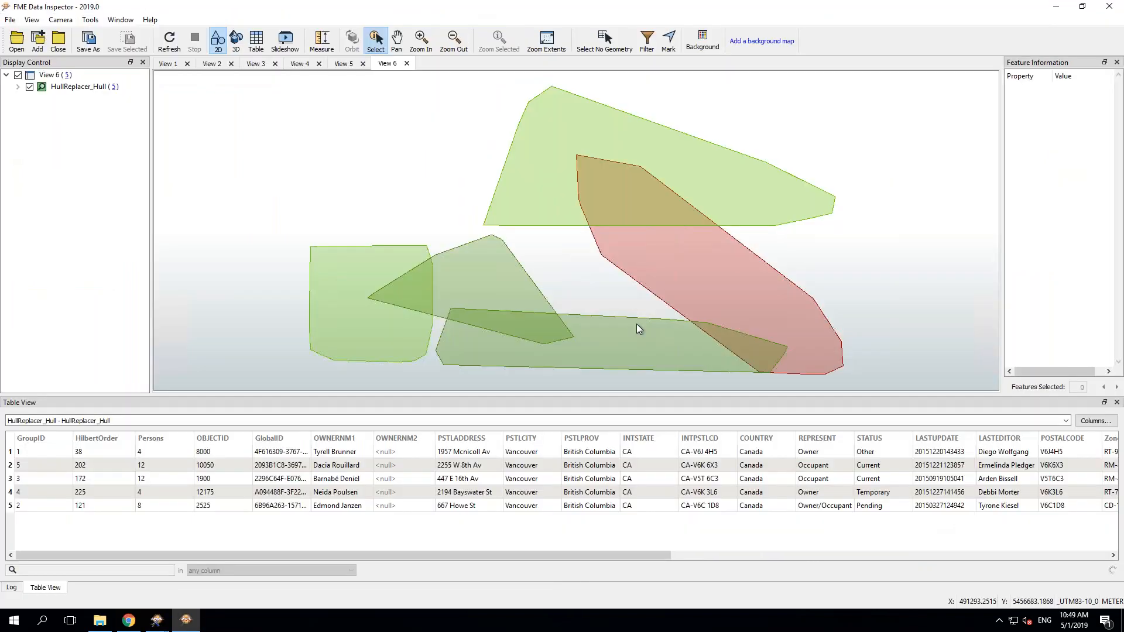
# Step: Examine the HullReplacer's hull polygons one by one in FME Data Inspector, checking where neighbouring groups overlap
pyautogui.click(718, 261)
pyautogui.click(683, 153)
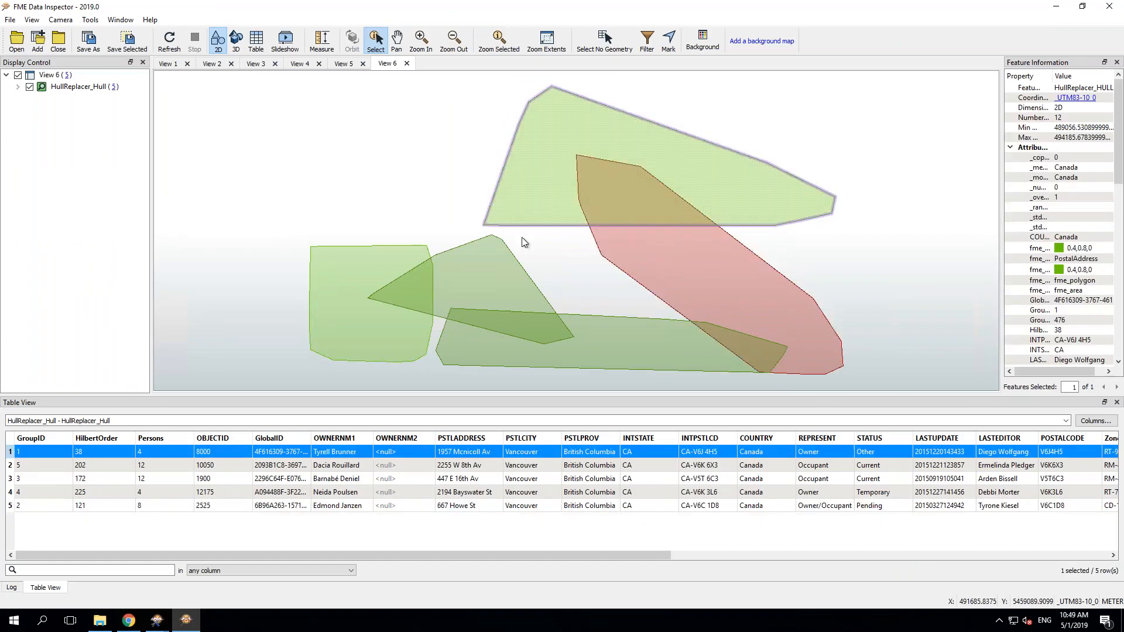
pyautogui.click(487, 275)
pyautogui.click(585, 332)
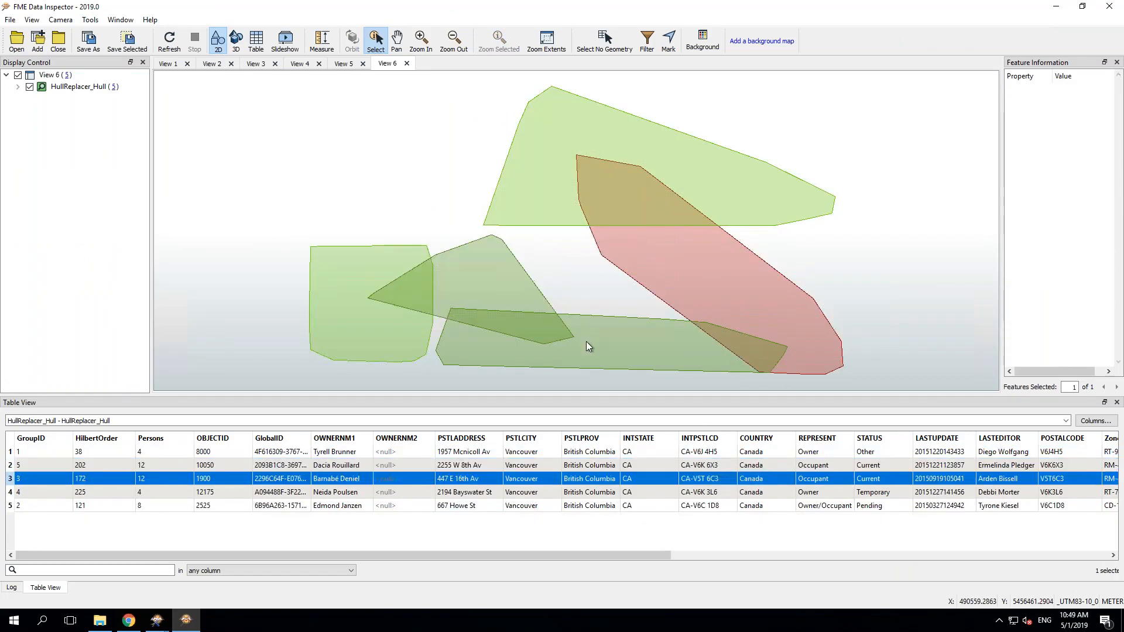
pyautogui.click(371, 353)
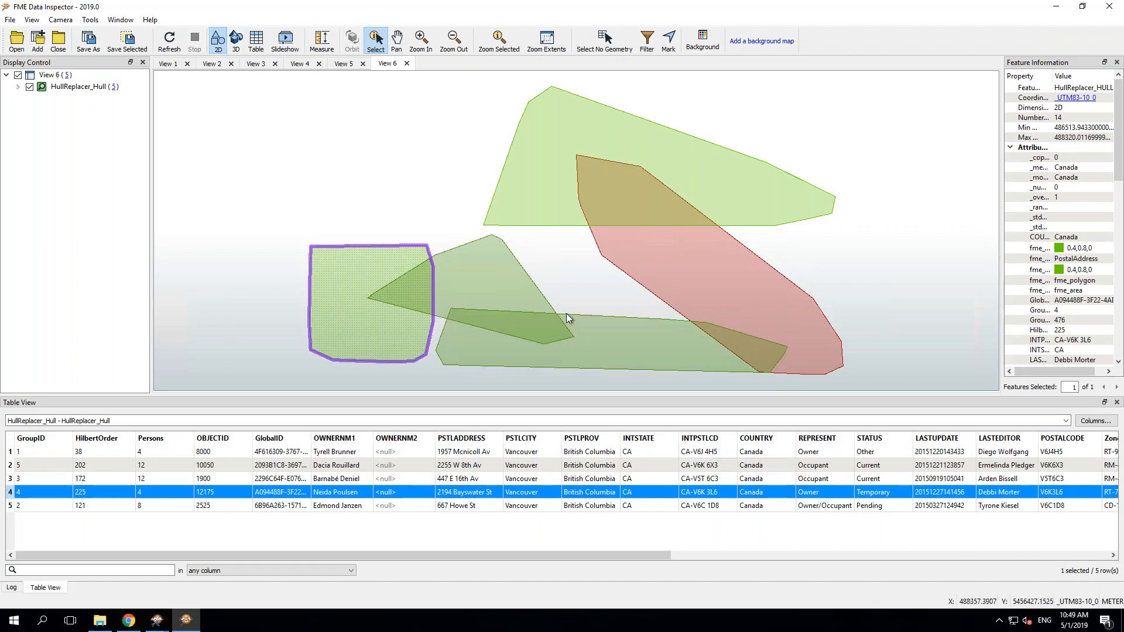
pyautogui.click(622, 194)
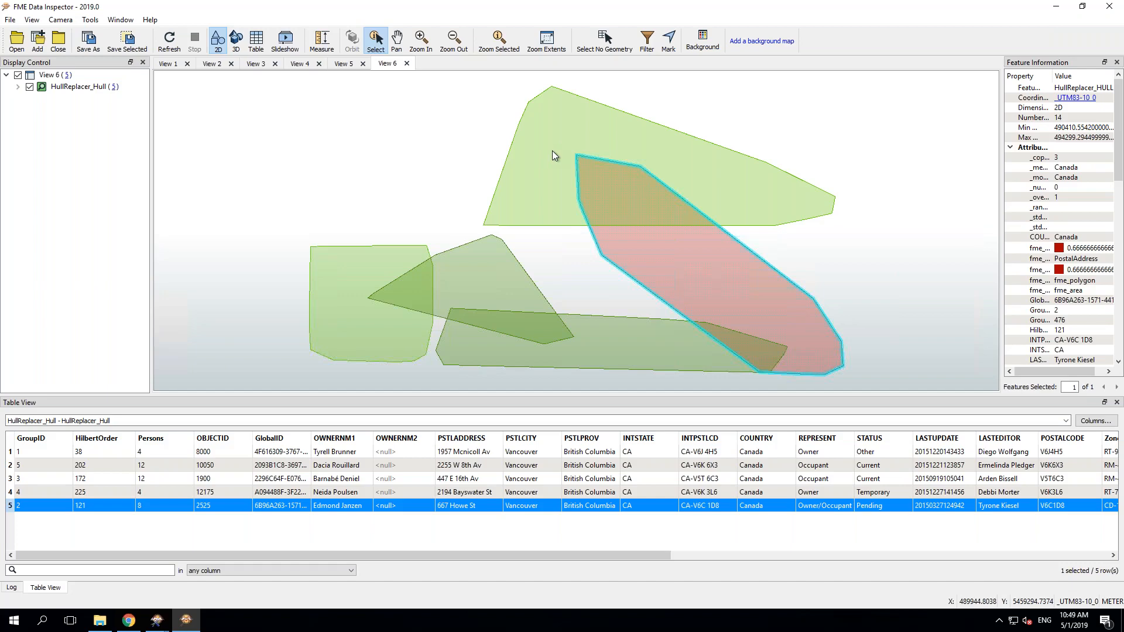
pyautogui.click(552, 150)
pyautogui.click(623, 184)
pyautogui.click(742, 197)
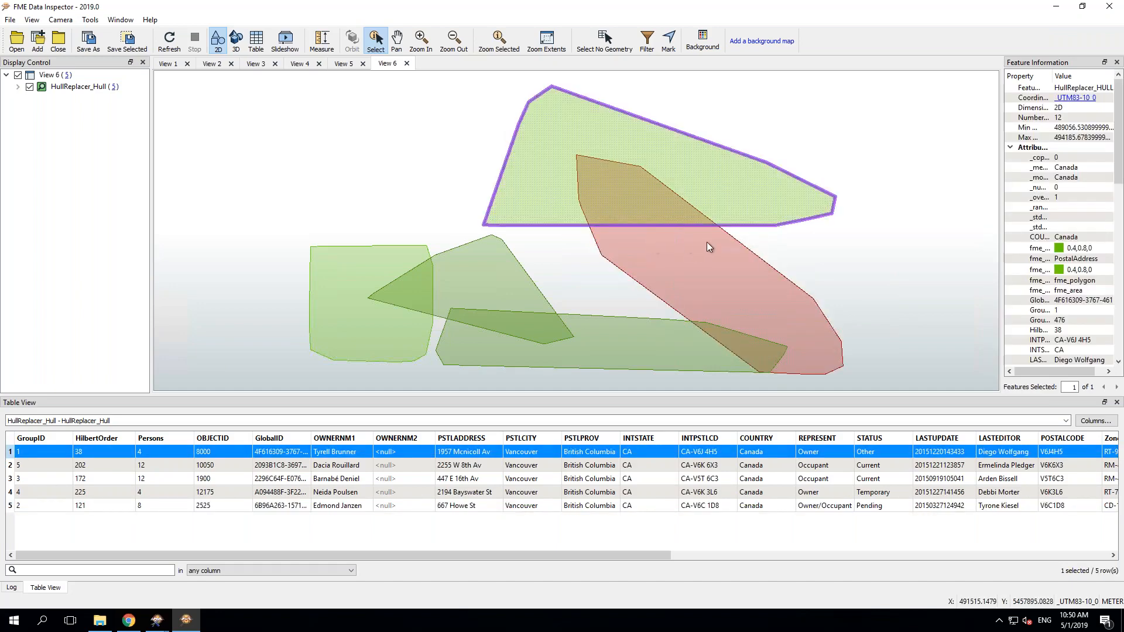
pyautogui.click(721, 242)
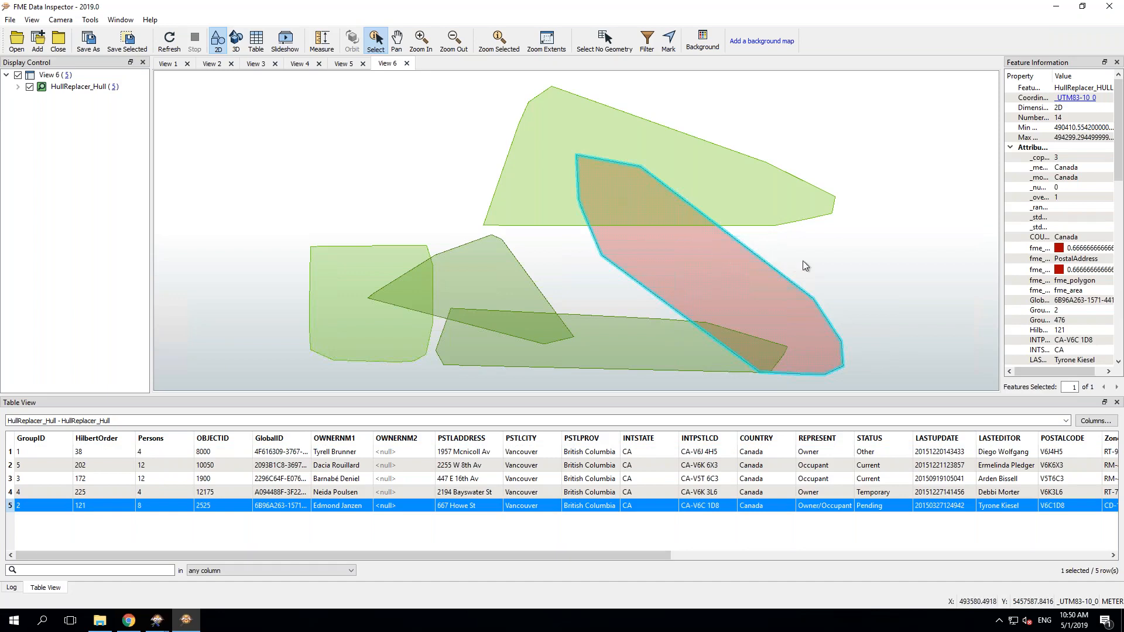
pyautogui.click(1055, 10)
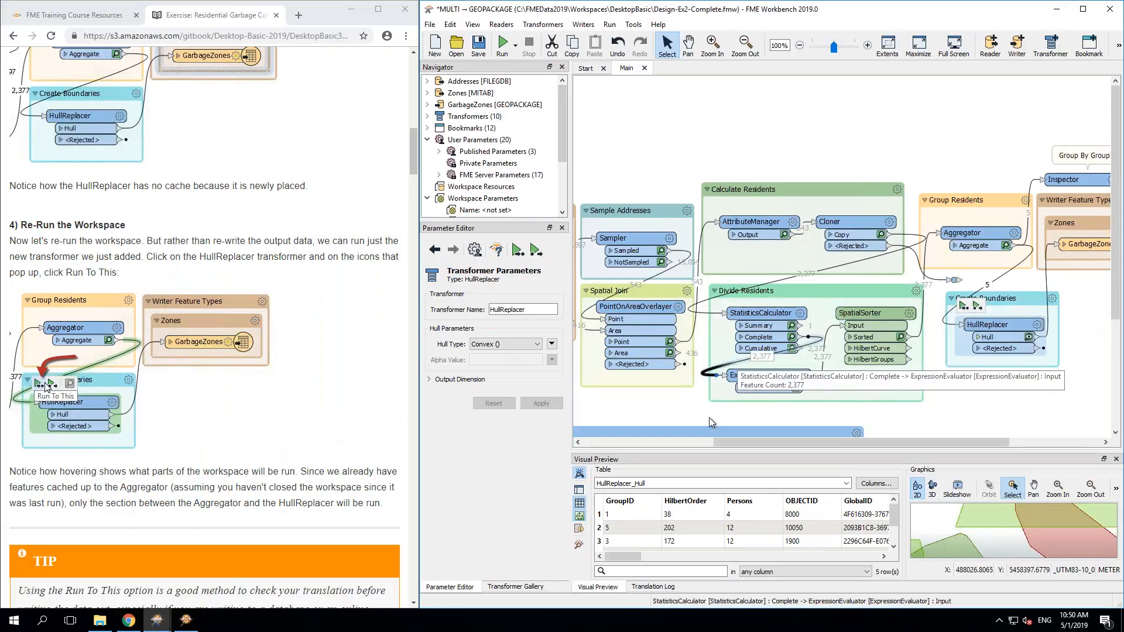
# Step: Move the empty Transformers bookmark directly below Create Boundaries, and move the Writer Feature Types bookmark beside Create Boundaries
pyautogui.moveTo(809, 440); pyautogui.dragTo(925, 452)
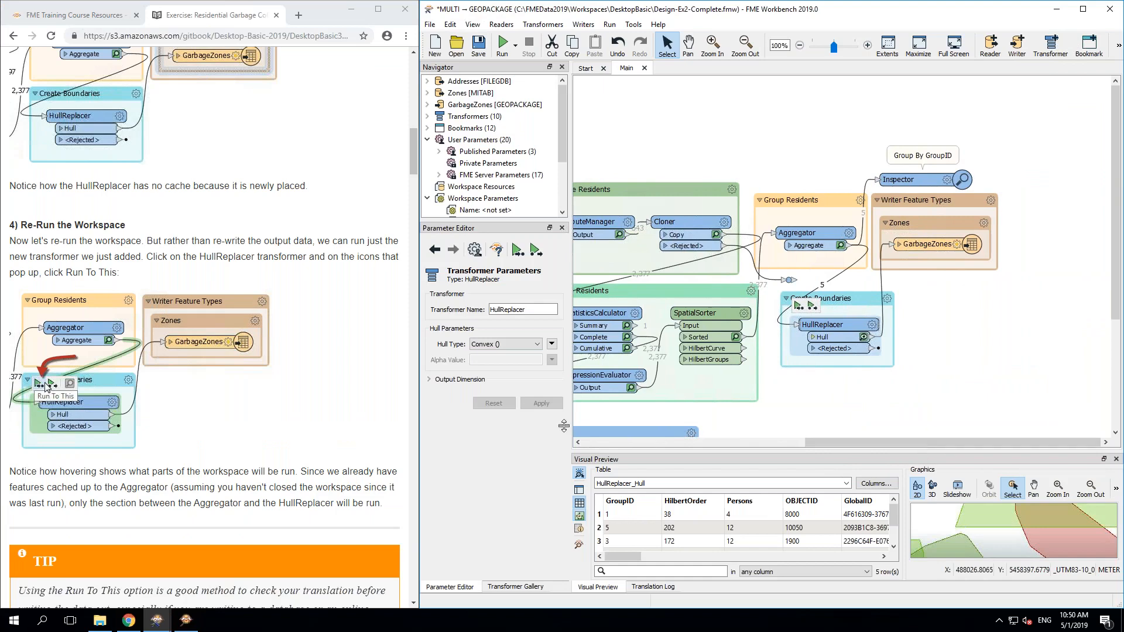
pyautogui.click(327, 404)
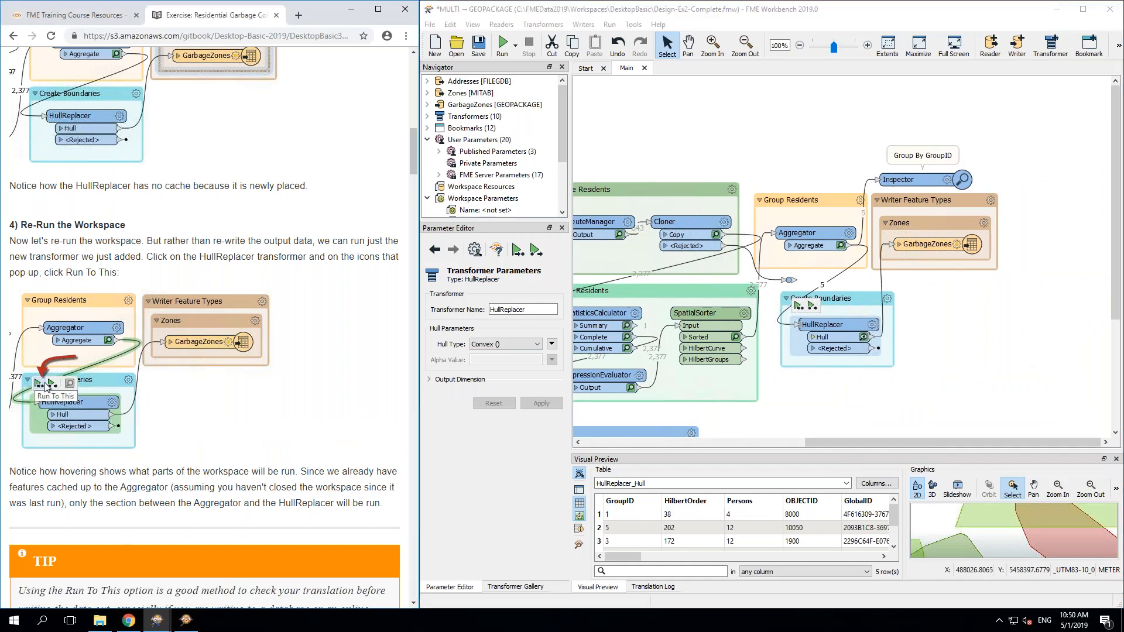
pyautogui.scroll(-5, 328, 404)
pyautogui.scroll(-10, 327, 404)
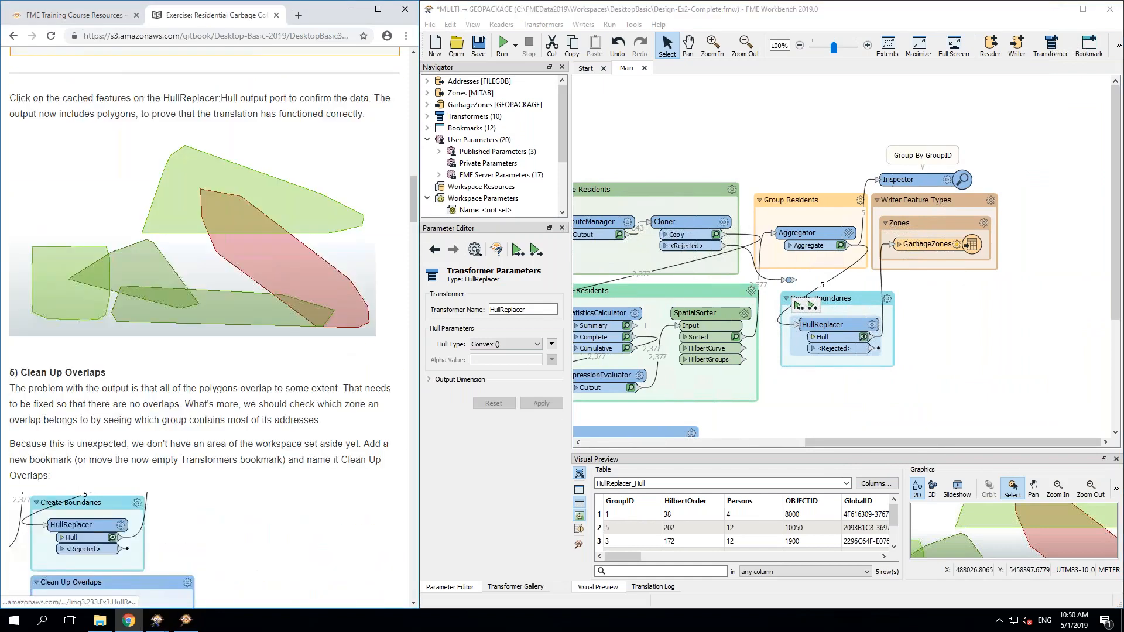
pyautogui.scroll(-1, 328, 404)
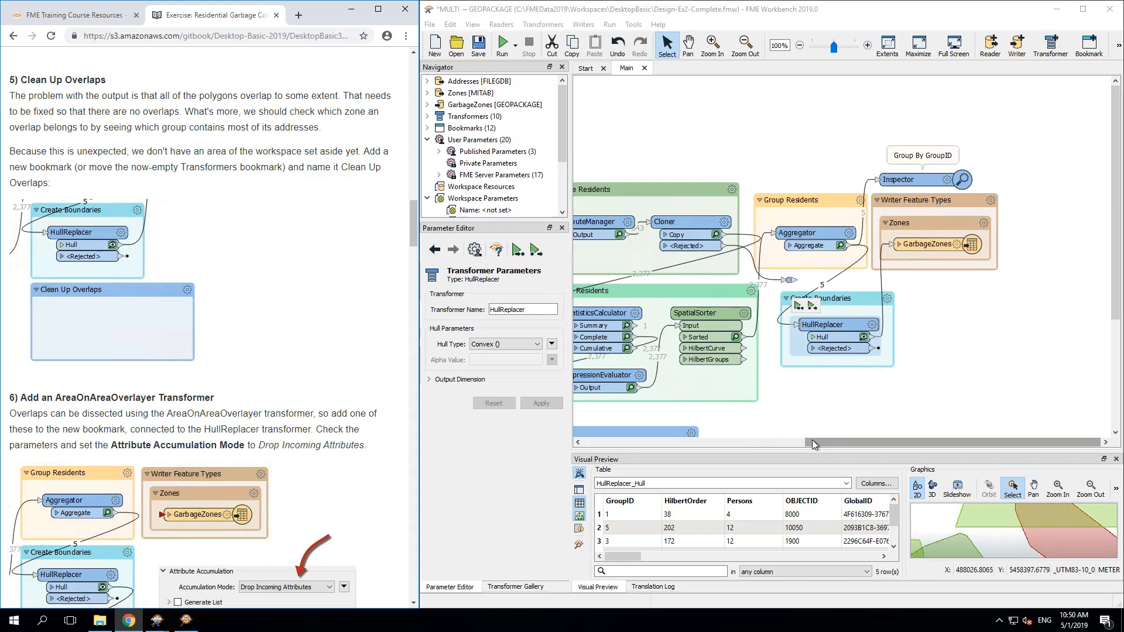
pyautogui.moveTo(812, 440); pyautogui.dragTo(620, 443)
pyautogui.scroll(-2, 683, 361)
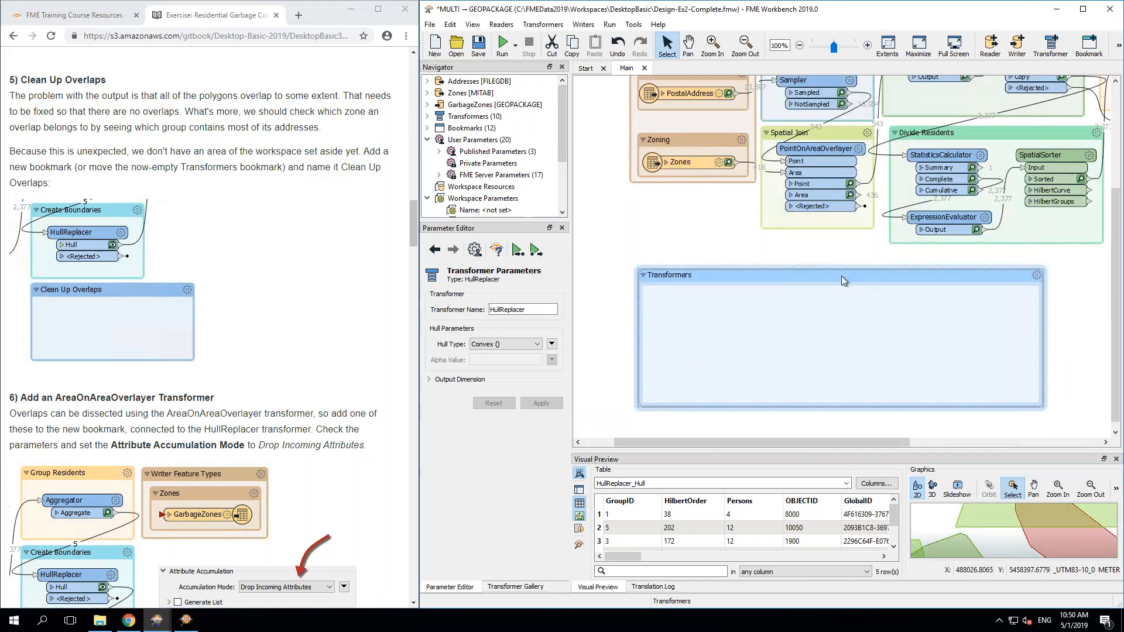
pyautogui.moveTo(875, 277); pyautogui.dragTo(766, 154)
pyautogui.moveTo(855, 441); pyautogui.dragTo(777, 439)
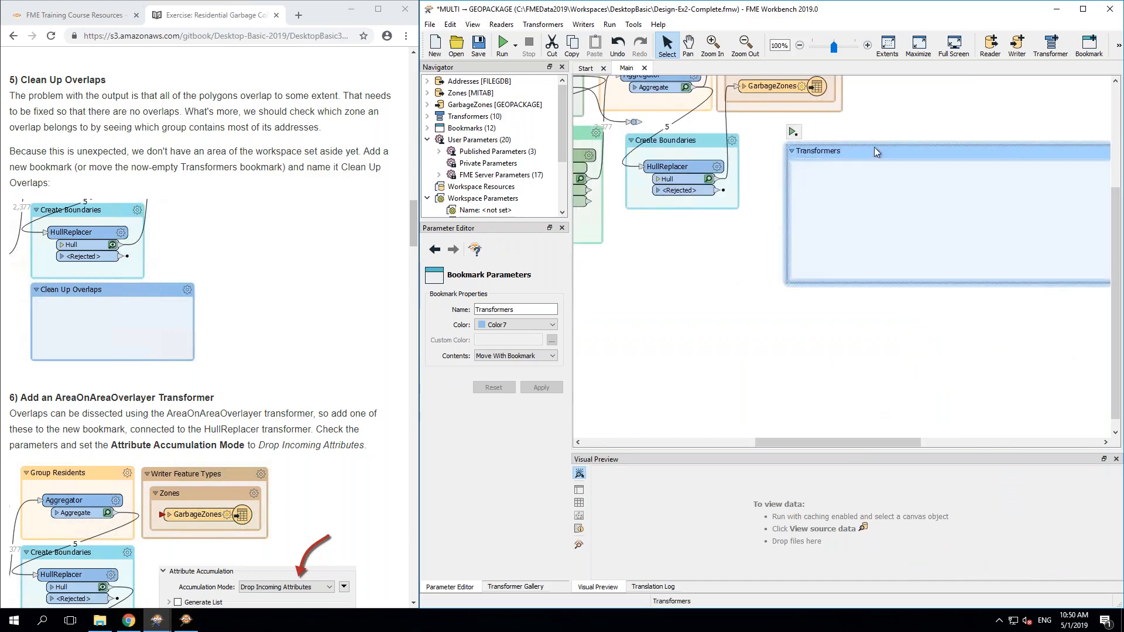
pyautogui.moveTo(874, 146); pyautogui.dragTo(715, 224)
pyautogui.click(841, 163)
pyautogui.scroll(1, 873, 159)
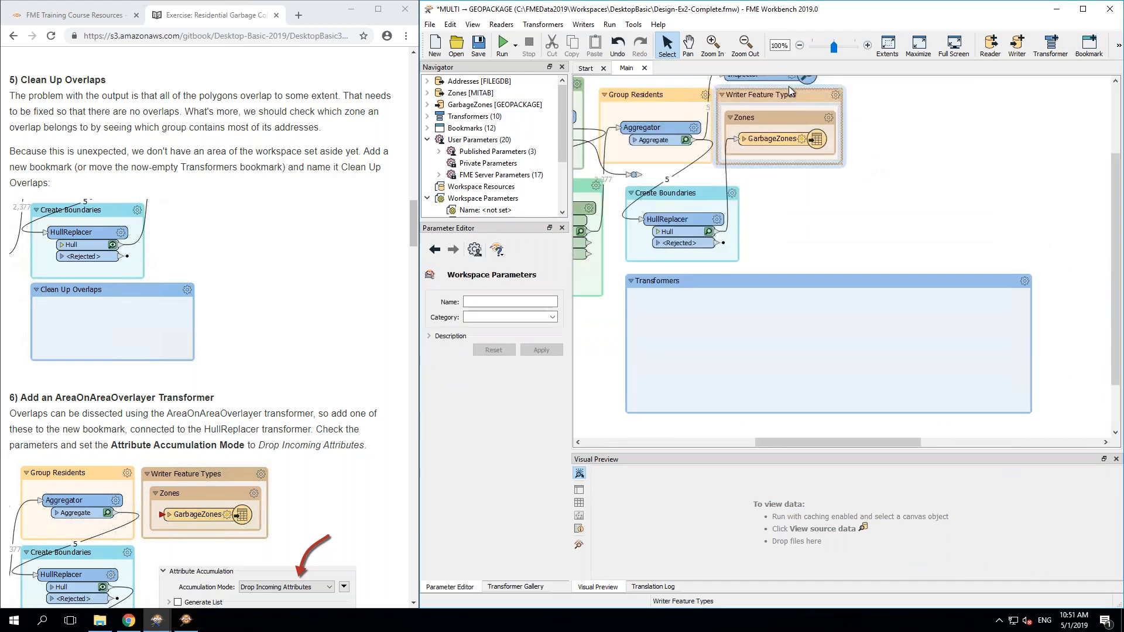
pyautogui.moveTo(788, 95); pyautogui.dragTo(827, 184)
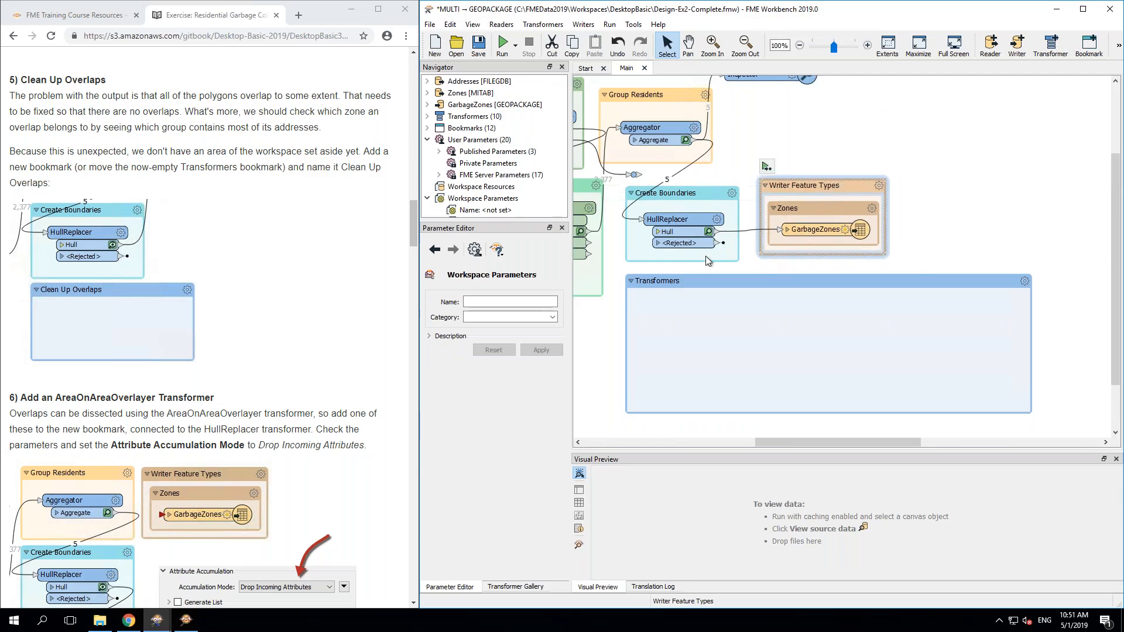
# Step: Rename the Transformers bookmark to "Clean up Overlaps"
pyautogui.doubleClick(644, 280)
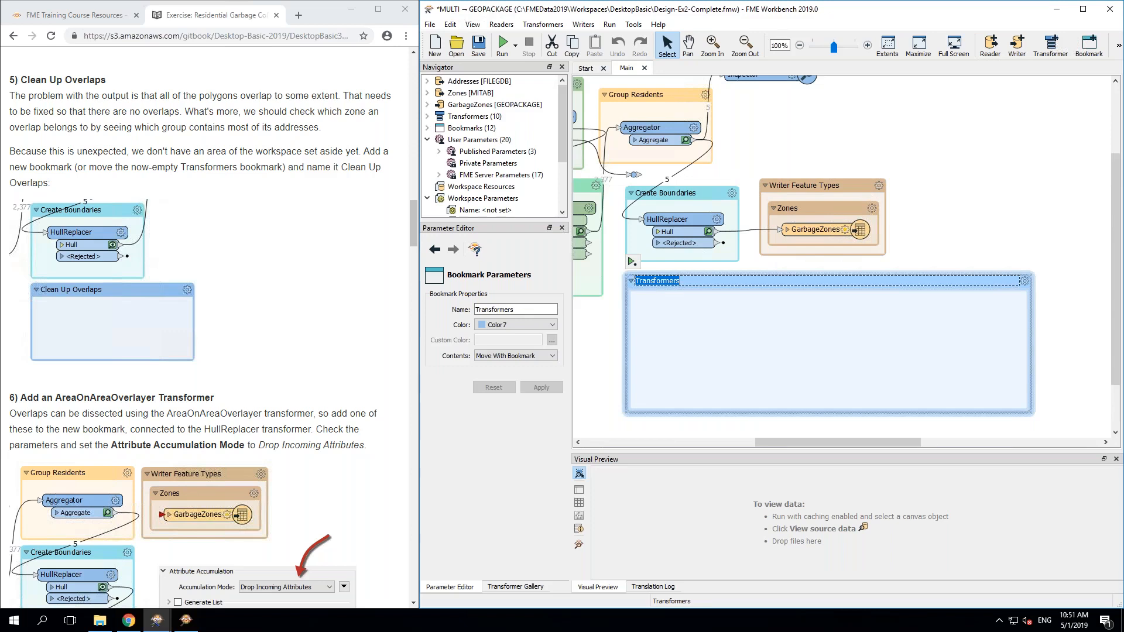
pyautogui.write('Clean up Overlaps')
pyautogui.click(981, 168)
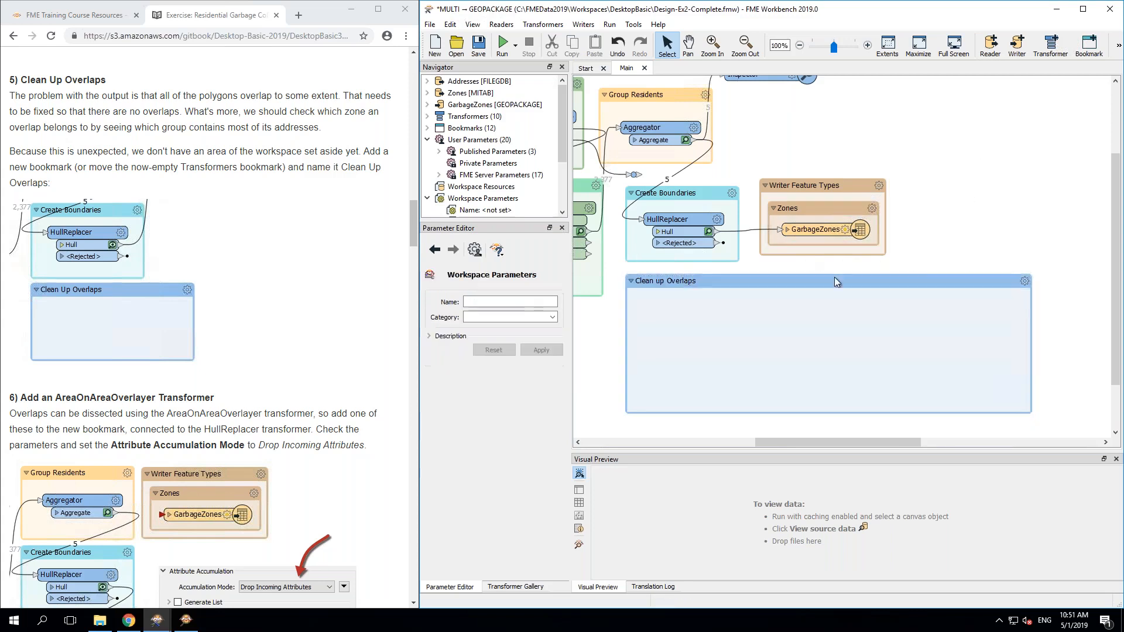
# Step: Add an AreaOnAreaOverlayer inside the Clean up Overlaps bookmark and reroute the HullReplacer's Hull connection from GarbageZones to its Area input
pyautogui.click(804, 290)
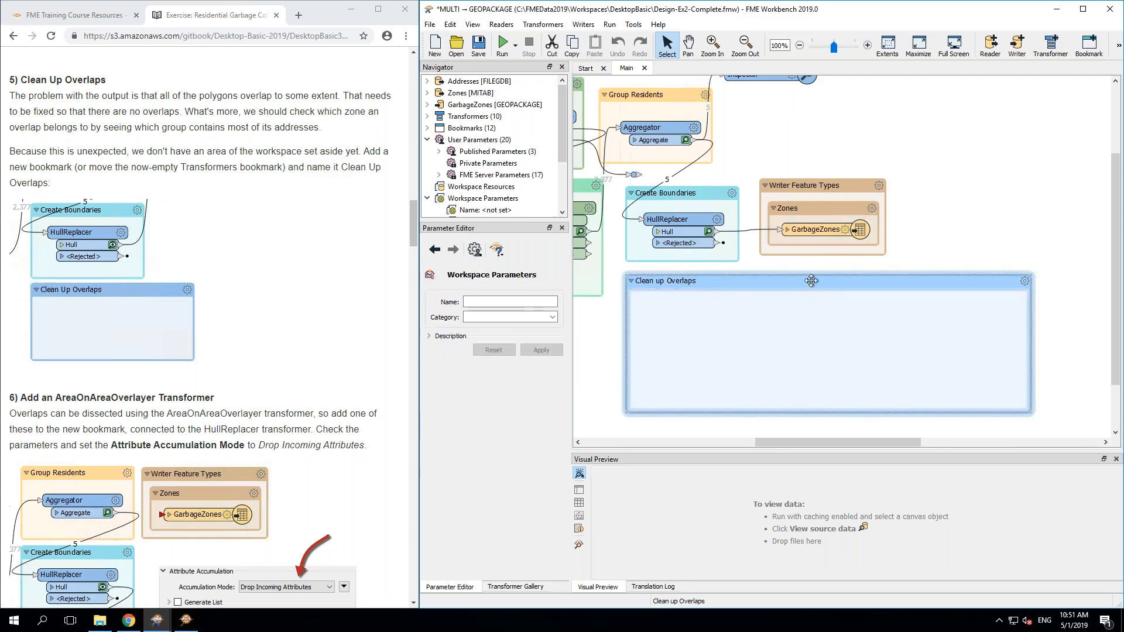
pyautogui.click(810, 282)
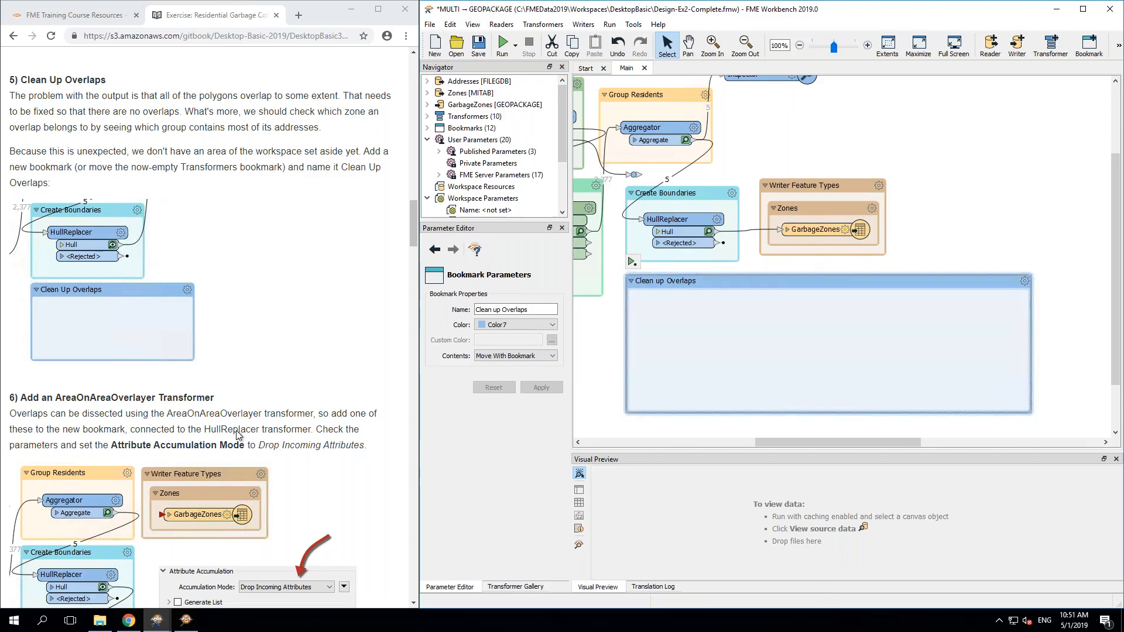
pyautogui.scroll(-4, 237, 435)
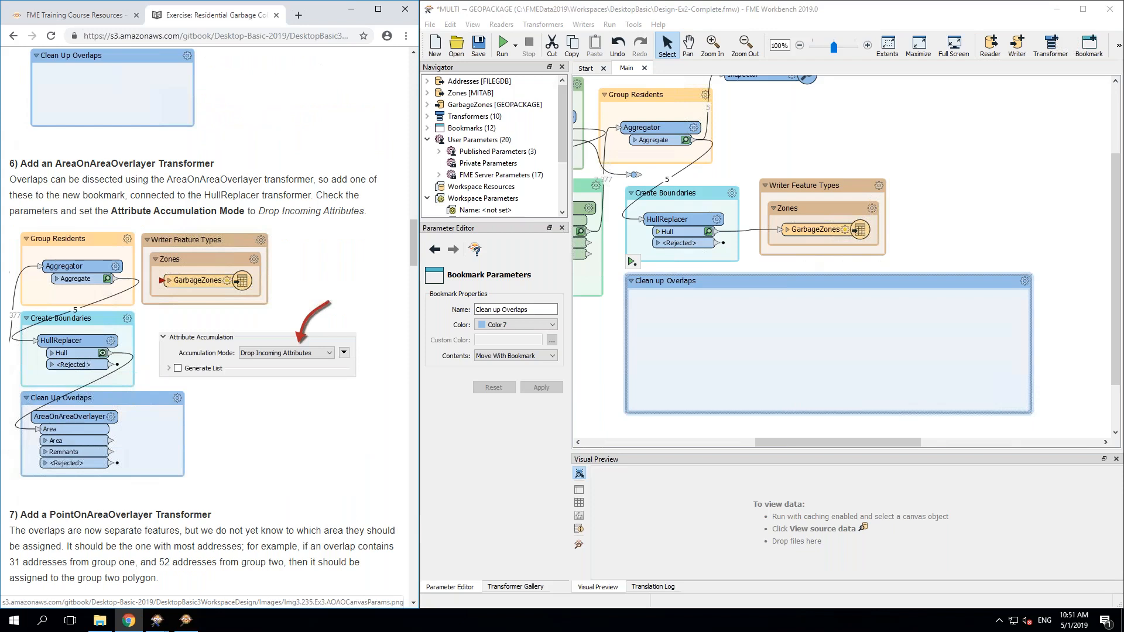
pyautogui.click(670, 364)
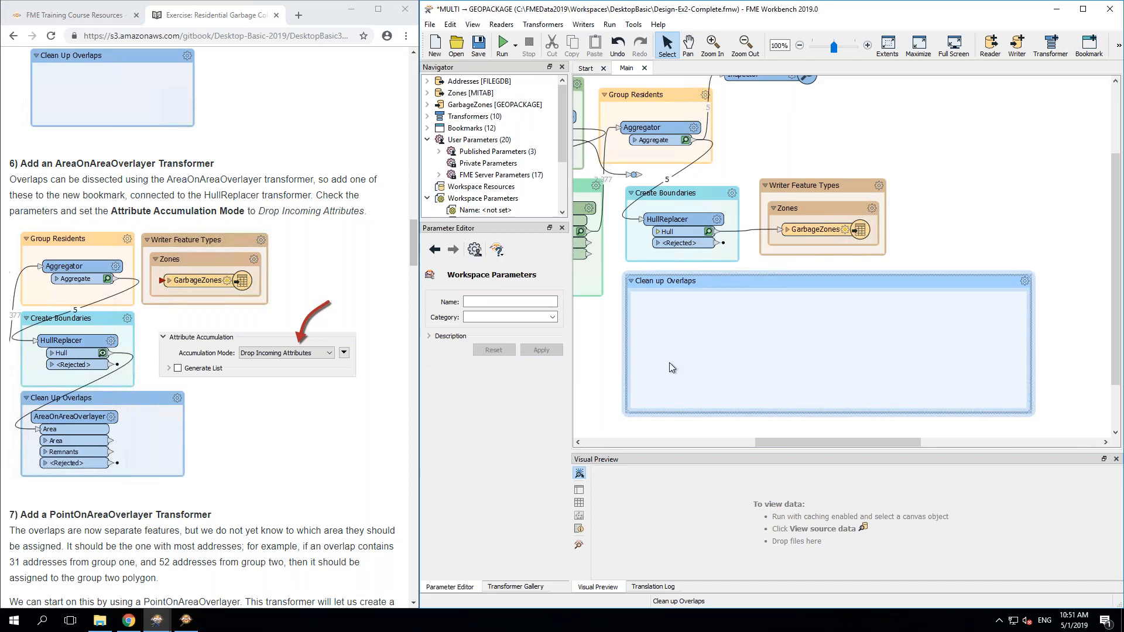
pyautogui.write('aoao')
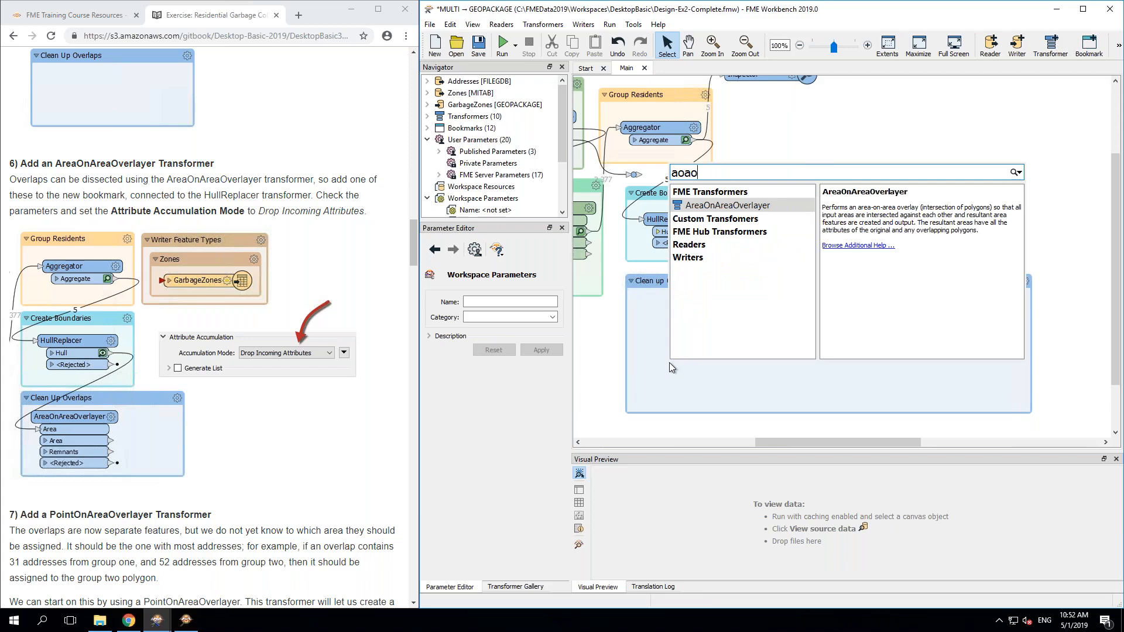
pyautogui.press('Return')
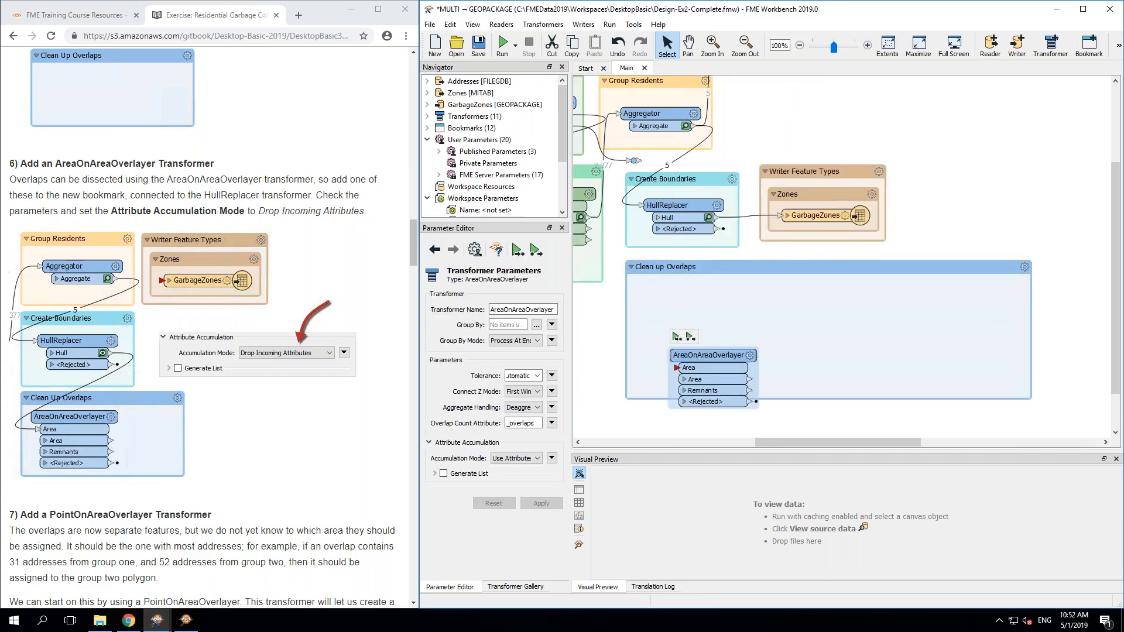
pyautogui.moveTo(706, 358); pyautogui.dragTo(679, 297)
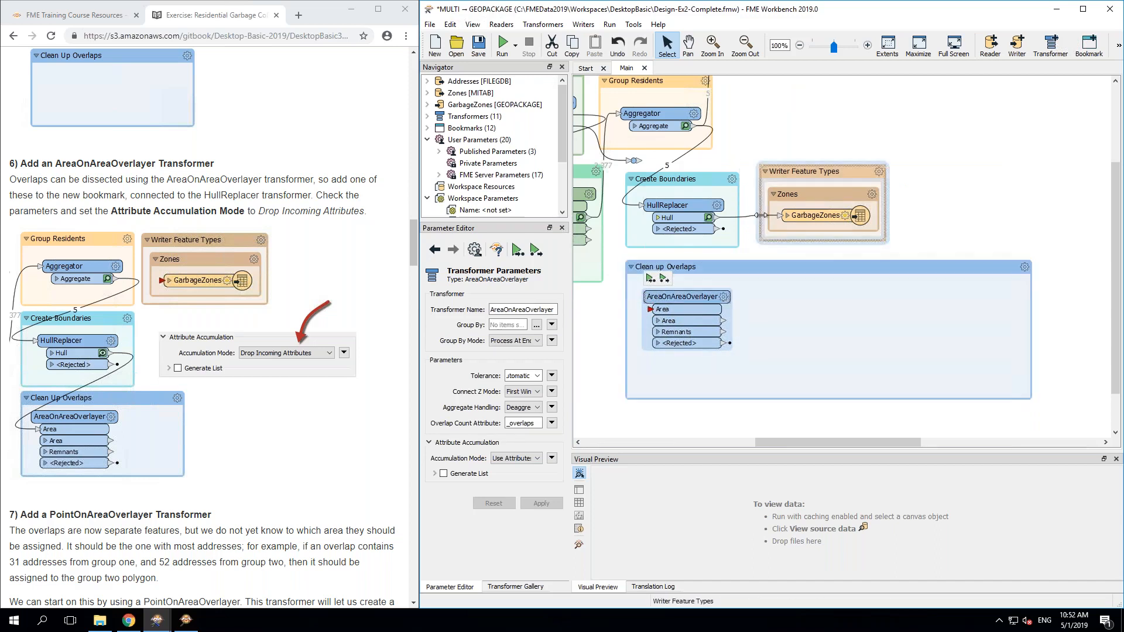
pyautogui.moveTo(764, 219); pyautogui.dragTo(652, 308)
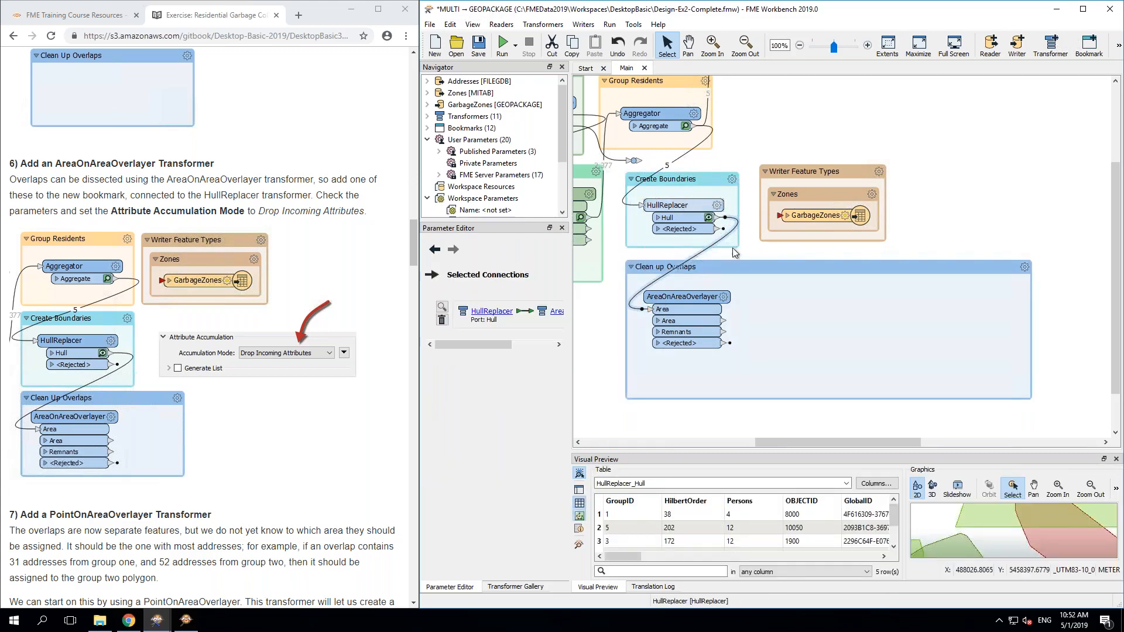
# Step: Run the workspace up to the AreaOnAreaOverlayer and examine the dissected overlap polygons in the Visual Preview graphics
pyautogui.click(682, 297)
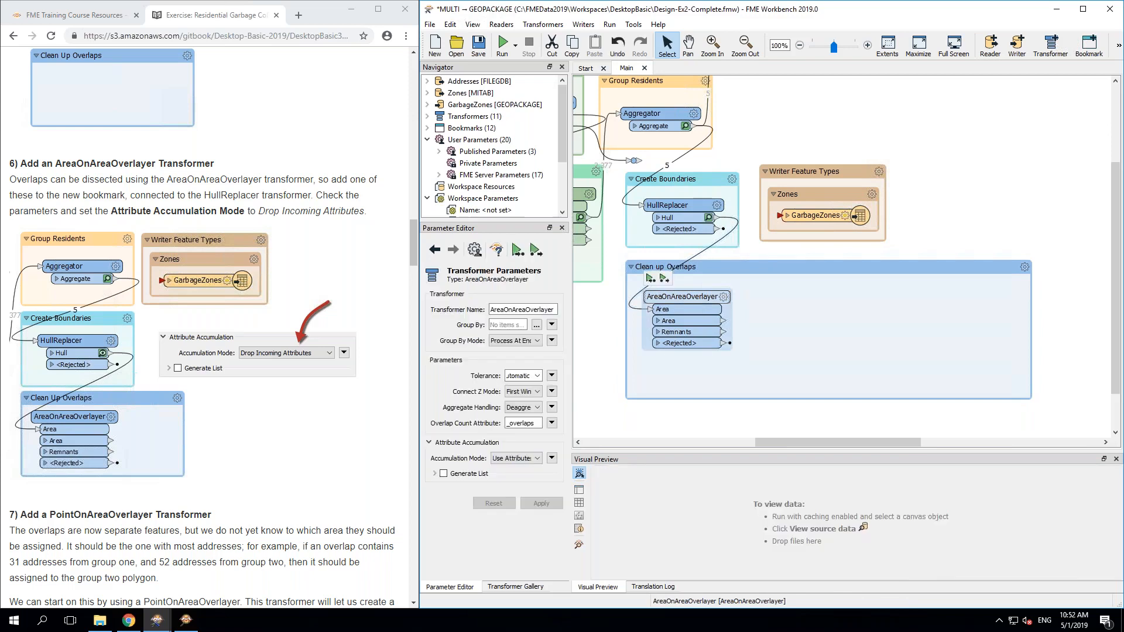
pyautogui.click(651, 278)
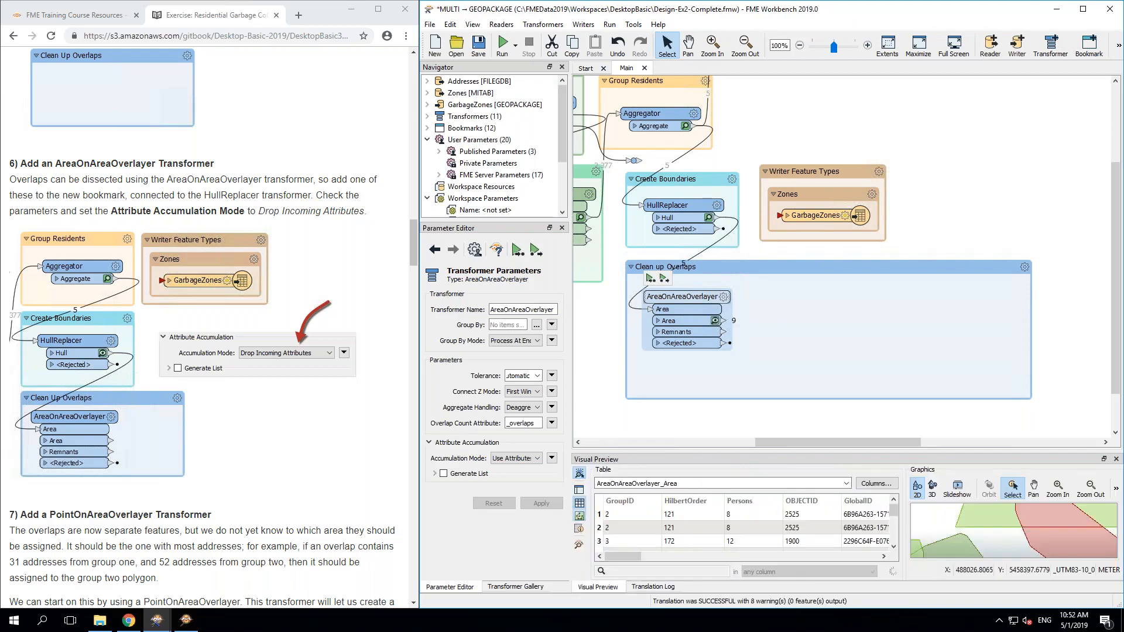
pyautogui.click(1041, 515)
pyautogui.scroll(-1, 1002, 534)
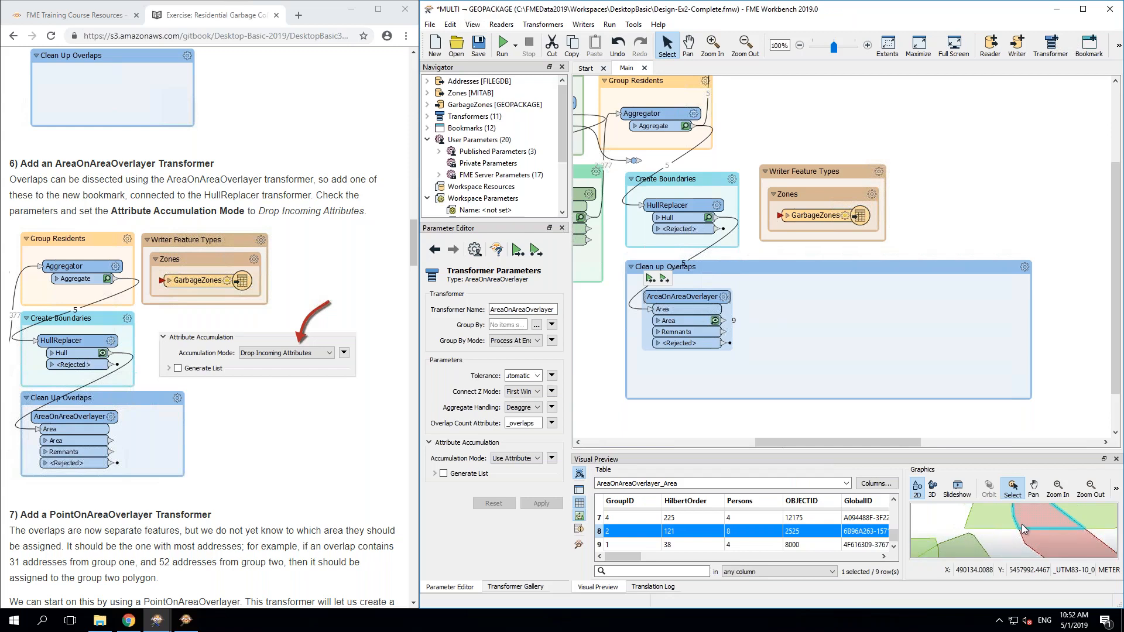
pyautogui.moveTo(1034, 521); pyautogui.dragTo(992, 532)
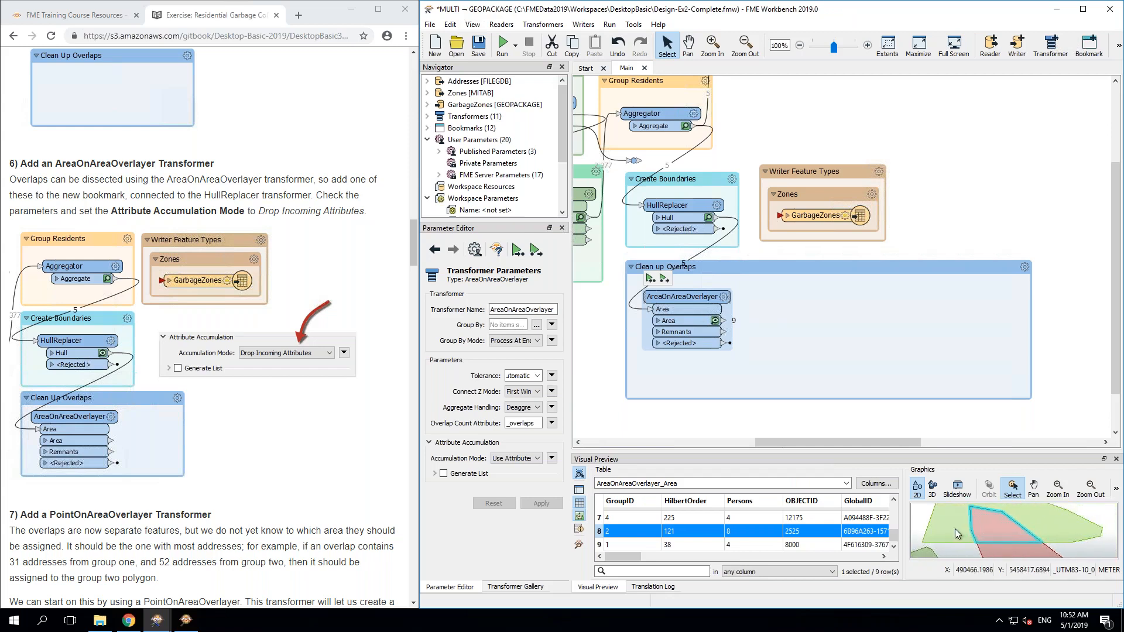
pyautogui.click(992, 533)
pyautogui.click(1008, 550)
pyautogui.click(992, 526)
# Step: Set the AreaOnAreaOverlayer's Accumulation Mode to Drop Incoming Attributes and shift the transformer slightly within its bookmark
pyautogui.click(230, 512)
pyautogui.scroll(-2, 230, 512)
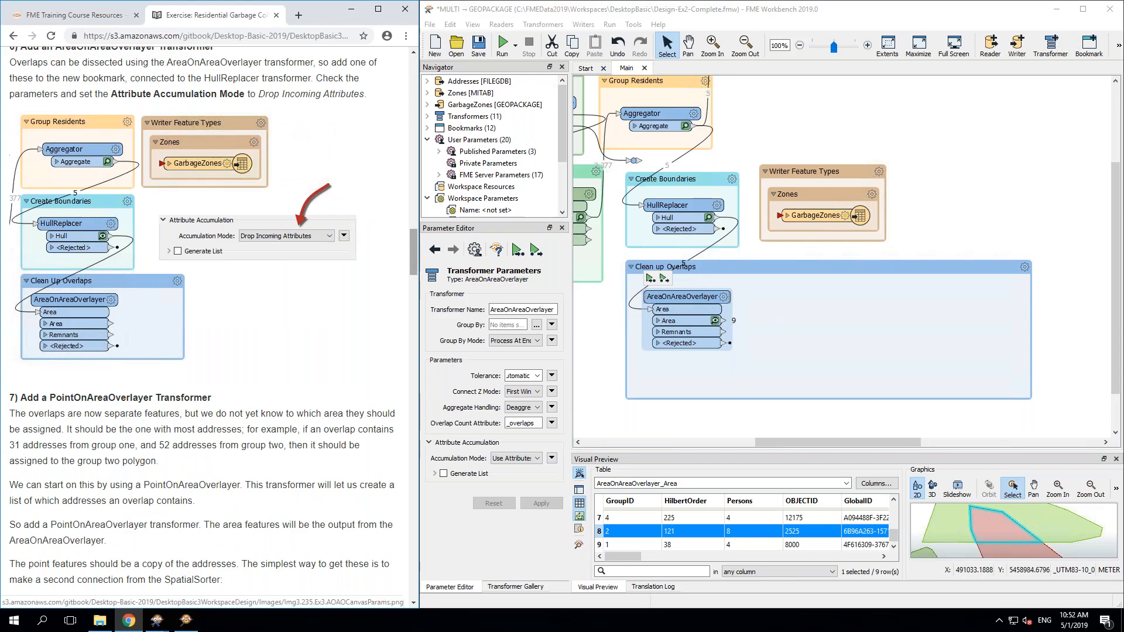
pyautogui.click(720, 301)
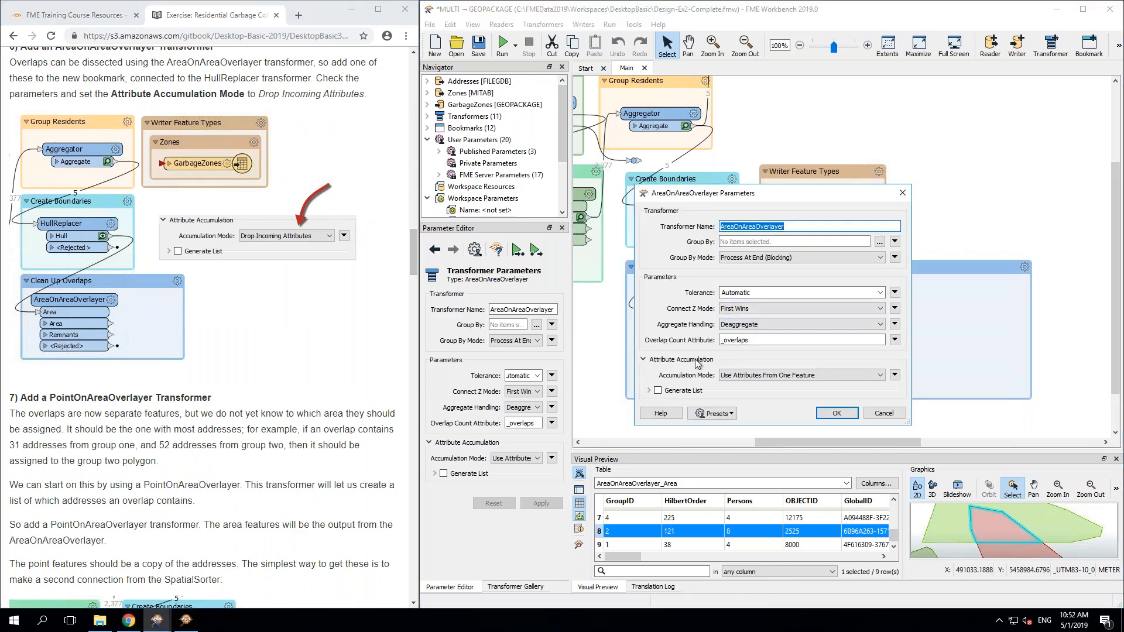
pyautogui.click(753, 377)
pyautogui.click(755, 386)
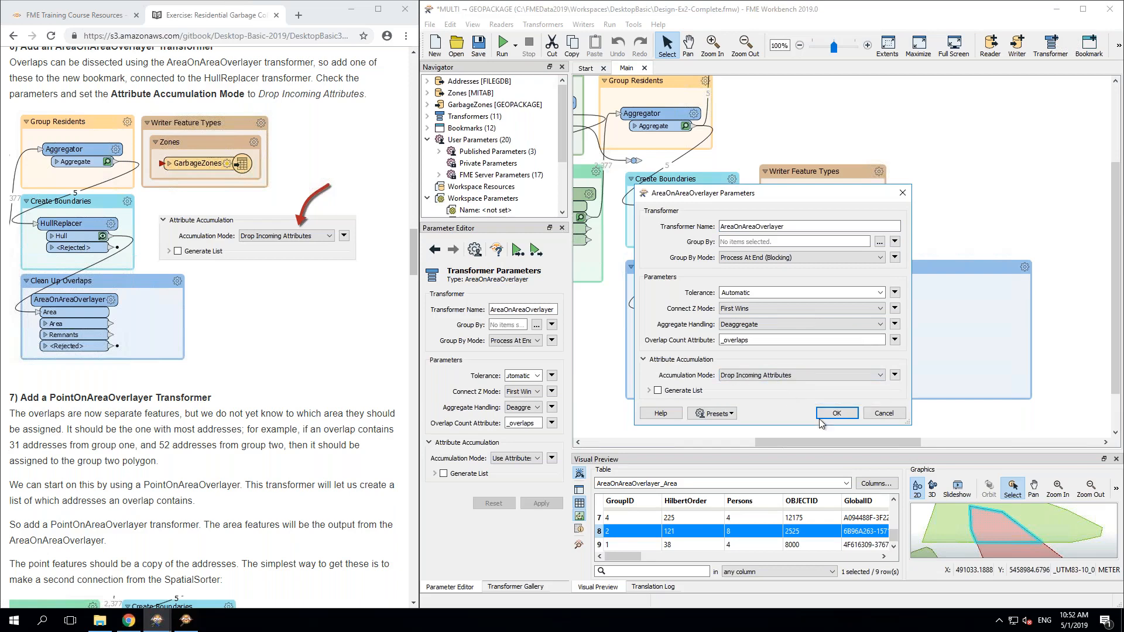
pyautogui.click(836, 414)
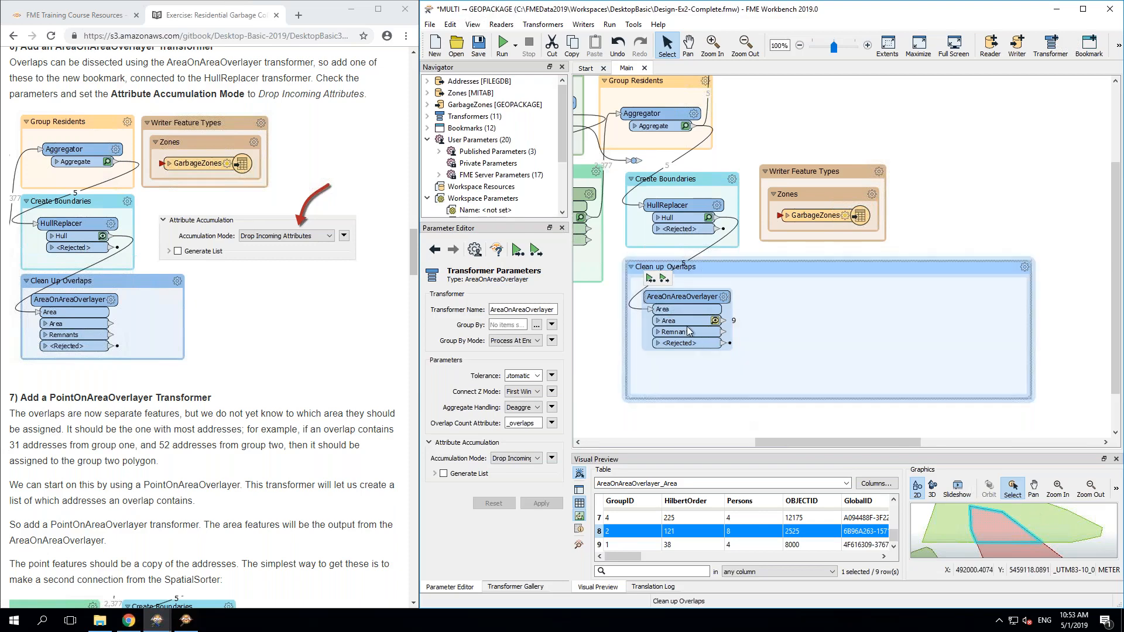
pyautogui.moveTo(690, 298); pyautogui.dragTo(698, 293)
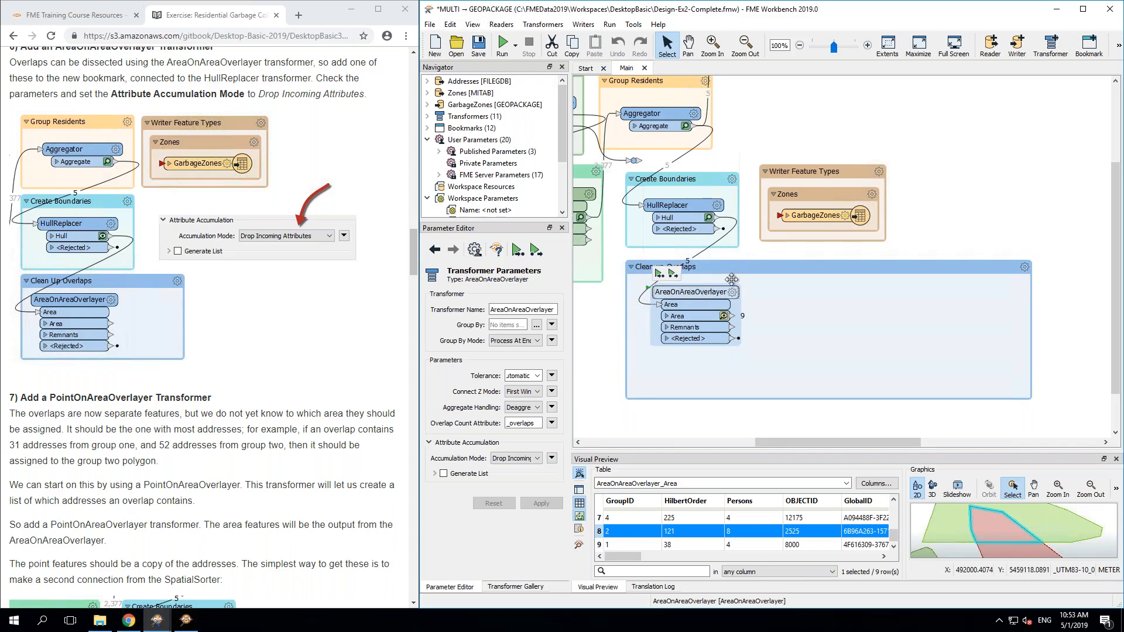
pyautogui.click(926, 230)
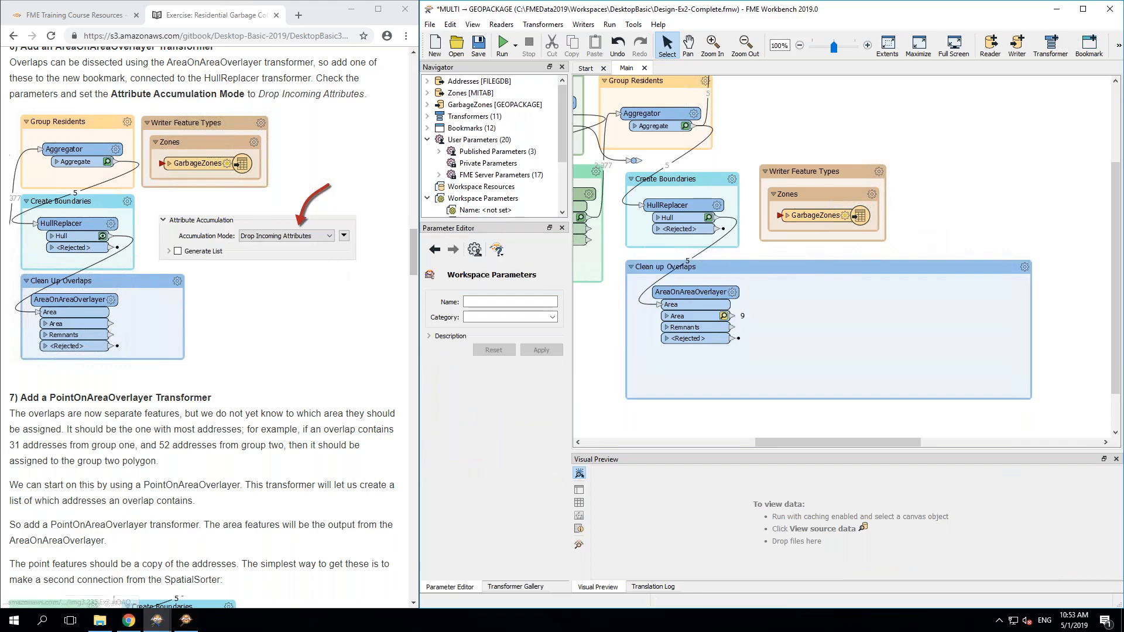
# Step: Add a PointOnAreaOverlayer directly below the AreaOnAreaOverlayer and connect the AreaOnAreaOverlayer's Area output to its Area input
pyautogui.scroll(-4, 210, 328)
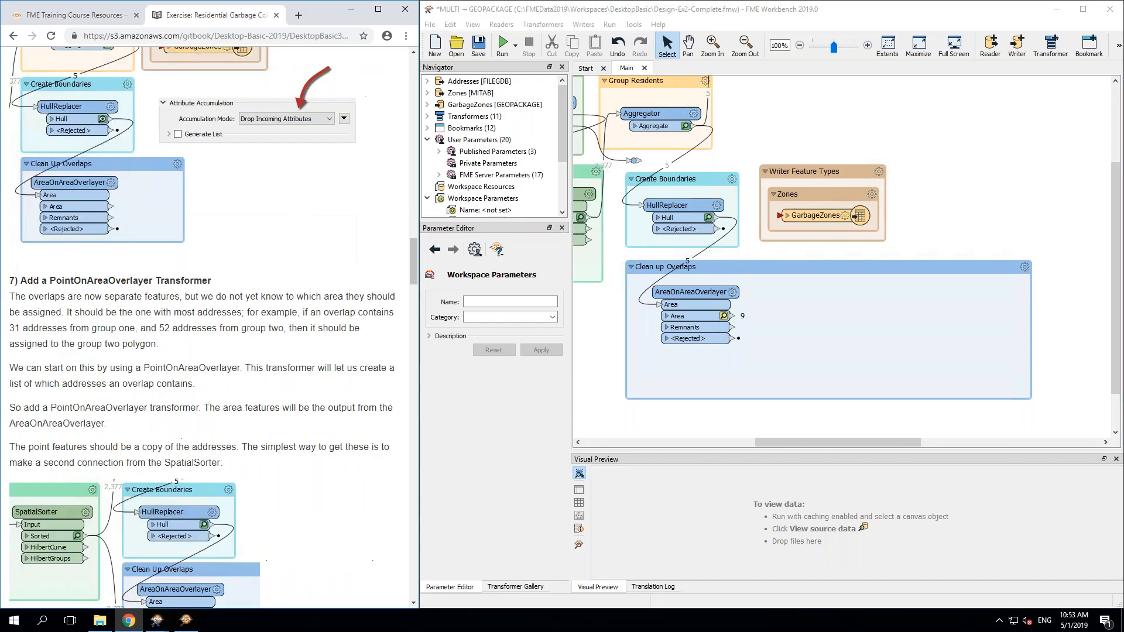
pyautogui.scroll(-1, 211, 409)
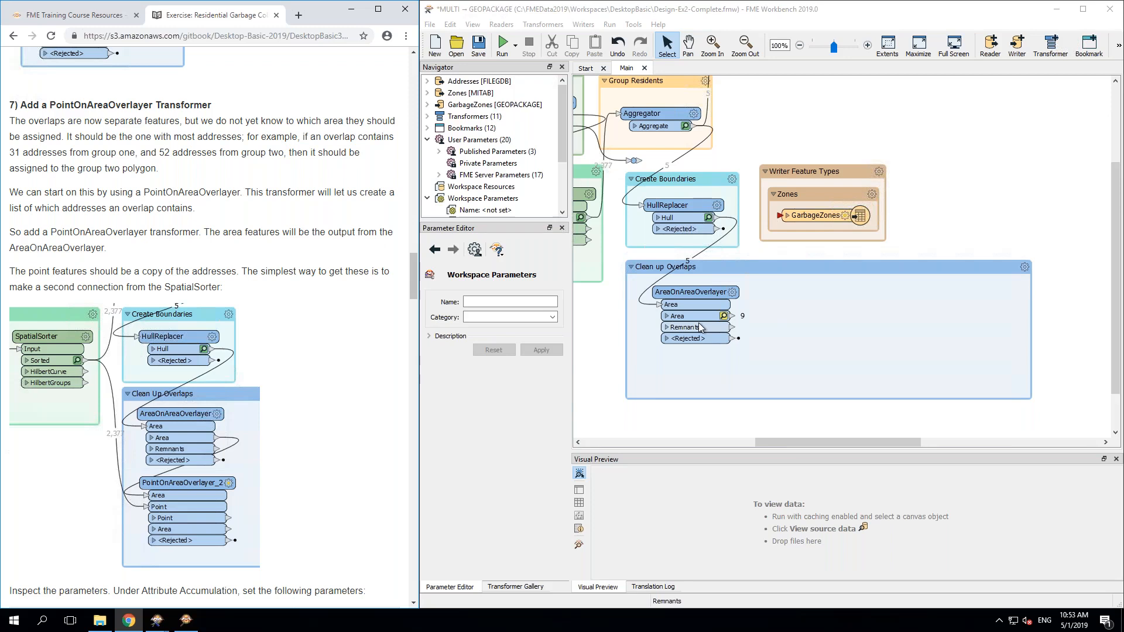
pyautogui.click(686, 381)
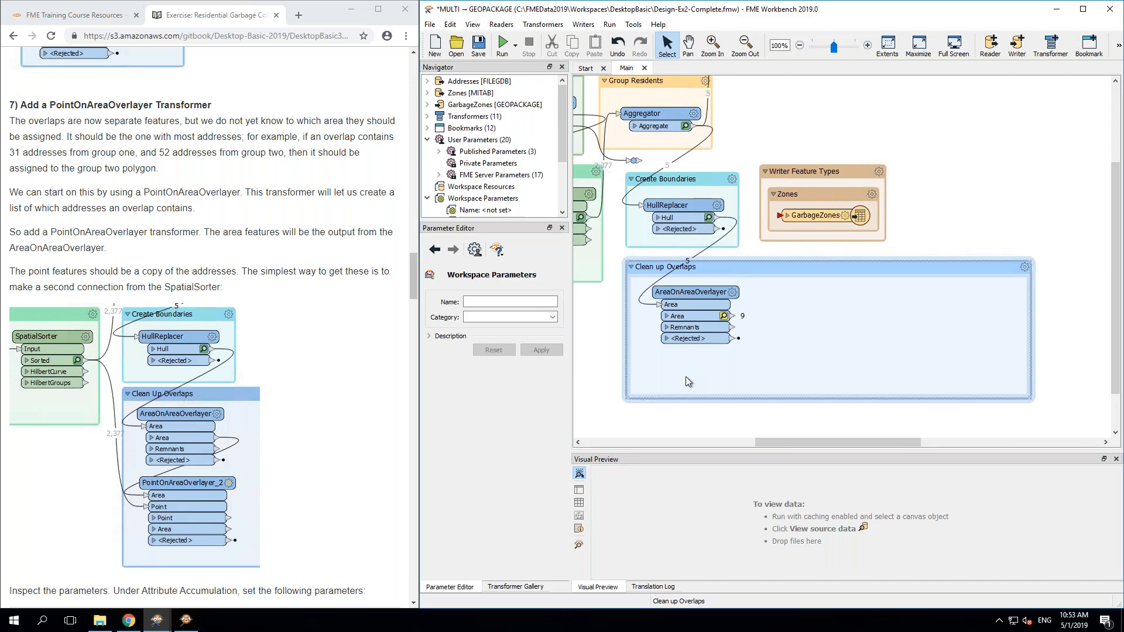
pyautogui.write('poao')
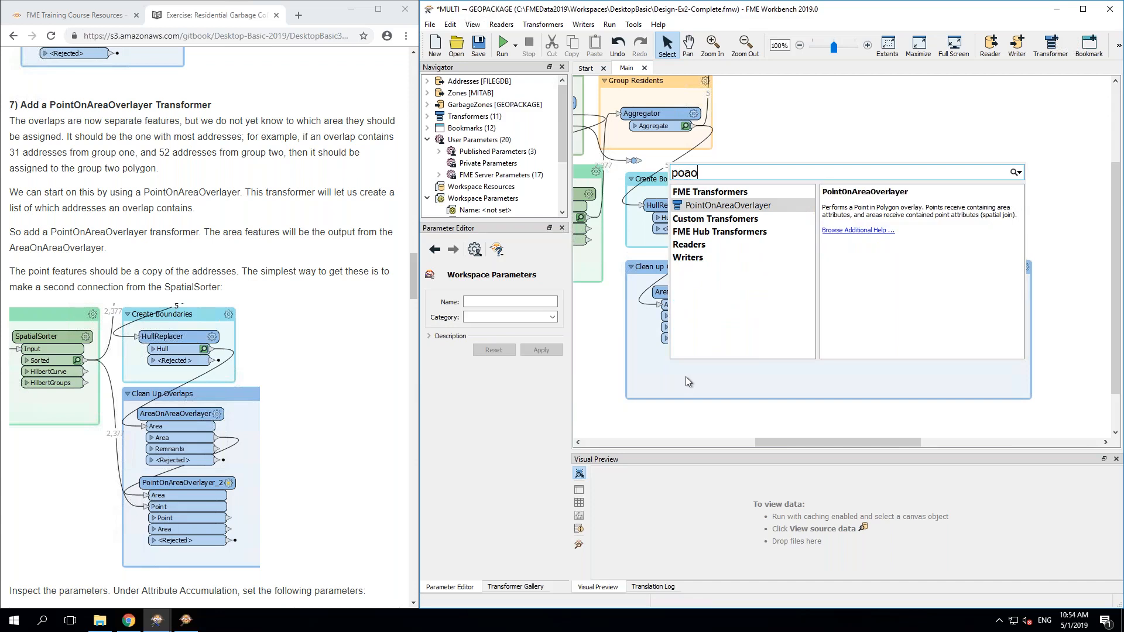
pyautogui.doubleClick(748, 208)
pyautogui.moveTo(788, 219); pyautogui.dragTo(694, 361)
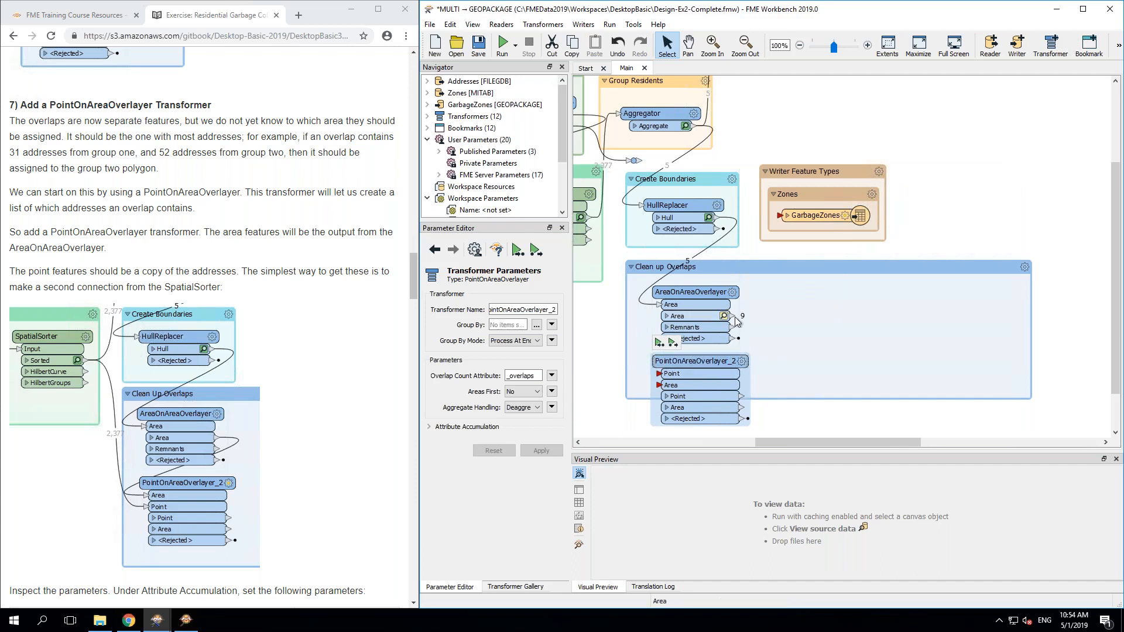
pyautogui.click(754, 313)
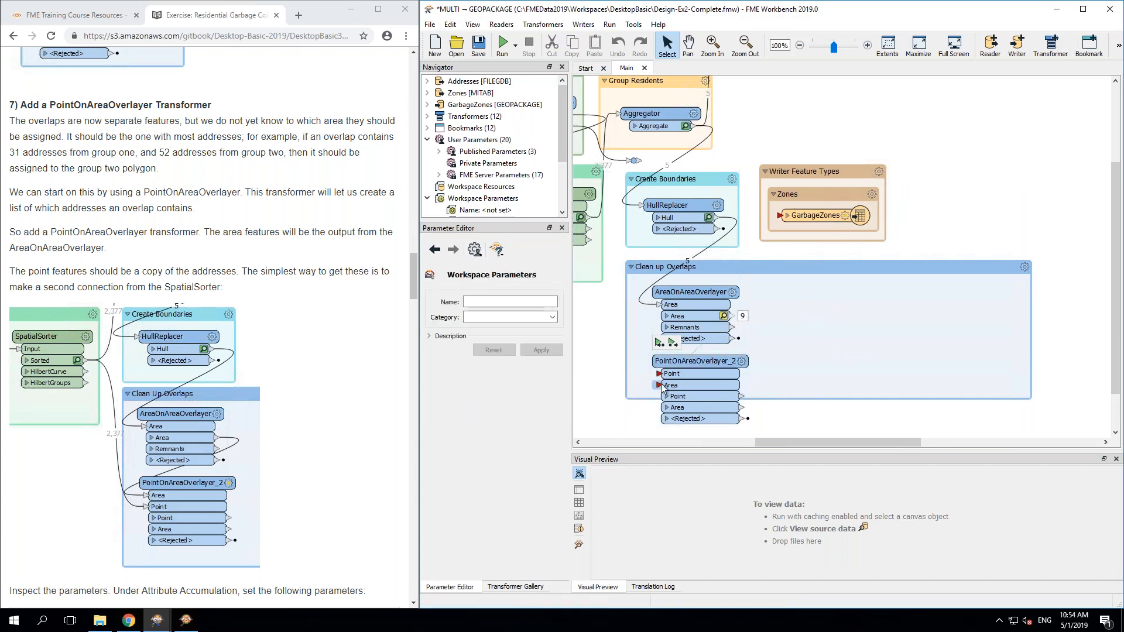
pyautogui.moveTo(733, 316); pyautogui.dragTo(661, 386)
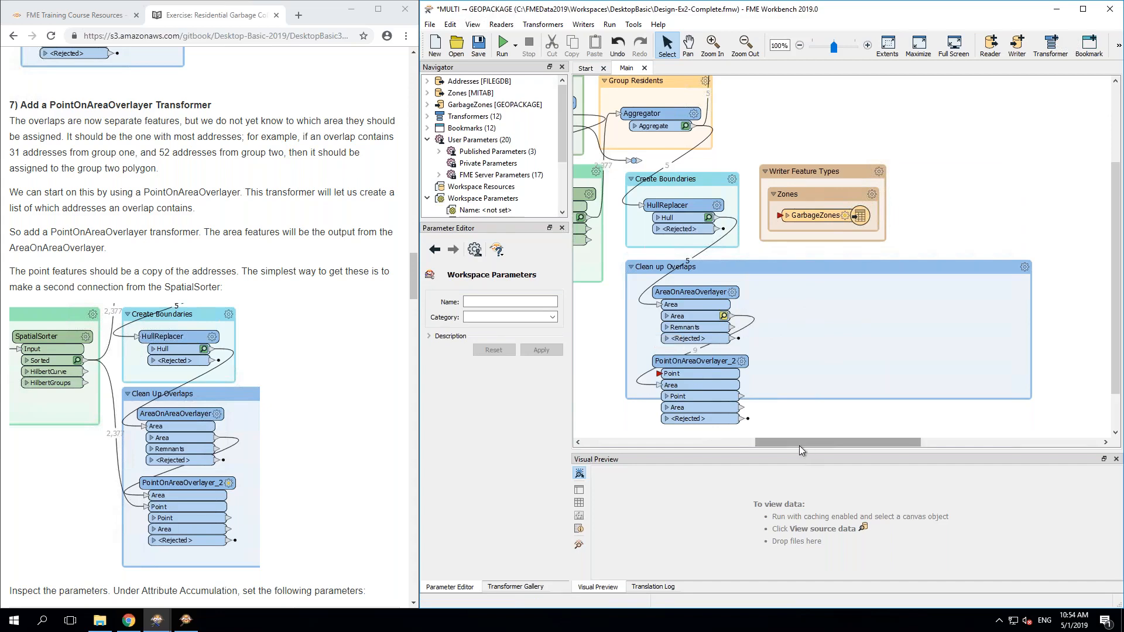
# Step: Connect the SpatialSorter's Sorted output to the new PointOnAreaOverlayer's Point input and extend the Clean up Overlaps bookmark downward to enclose it
pyautogui.moveTo(799, 445); pyautogui.dragTo(756, 448)
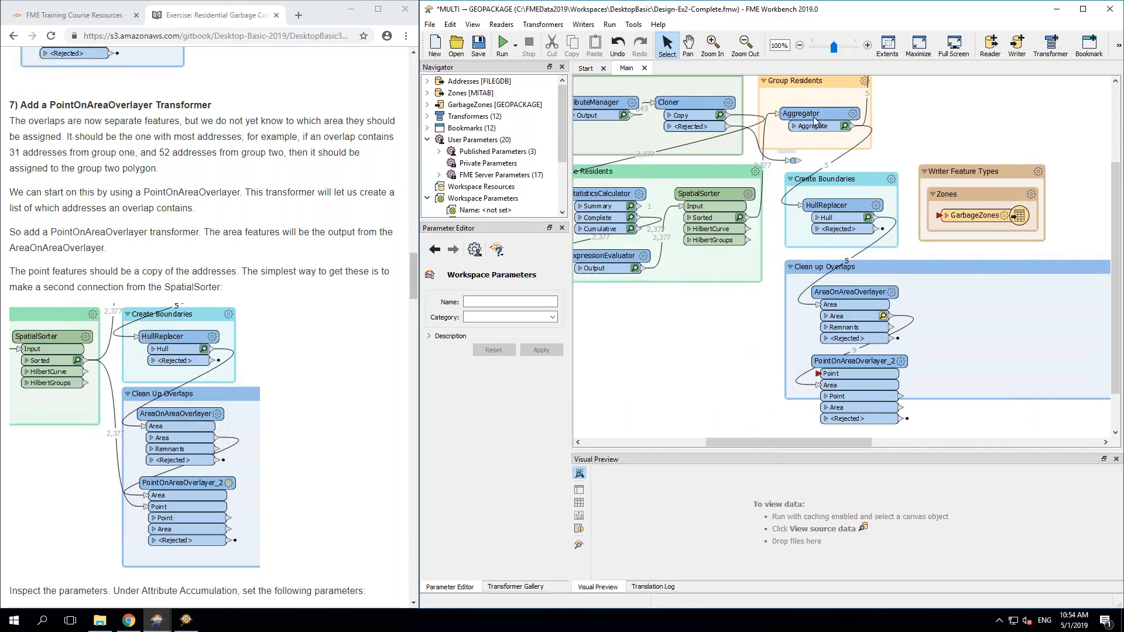
pyautogui.click(748, 221)
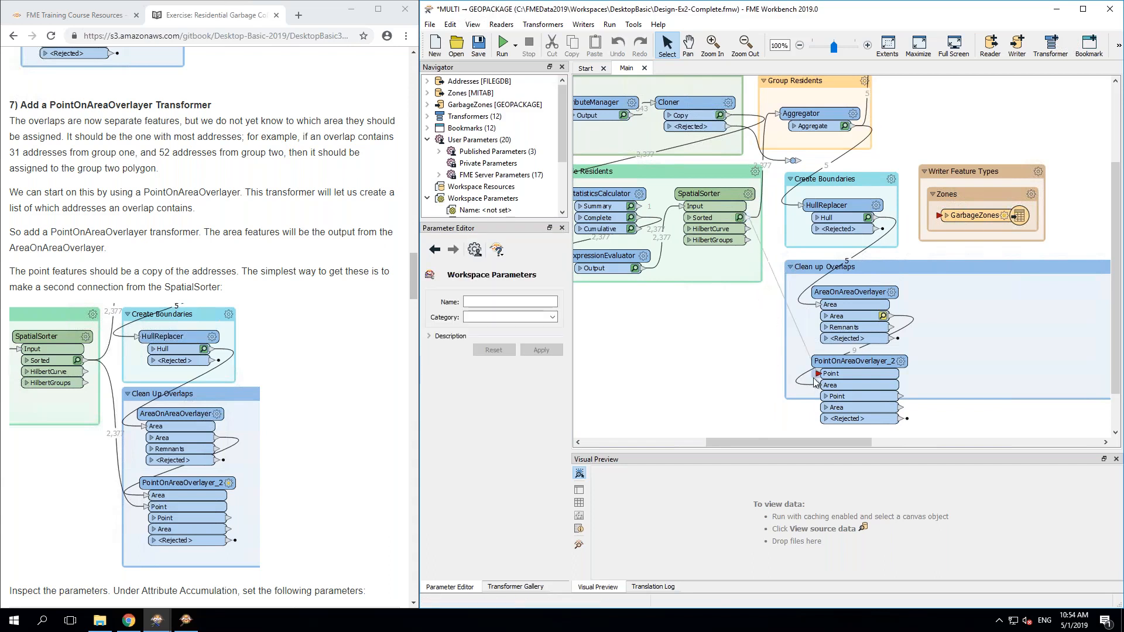
pyautogui.moveTo(815, 382); pyautogui.dragTo(817, 376)
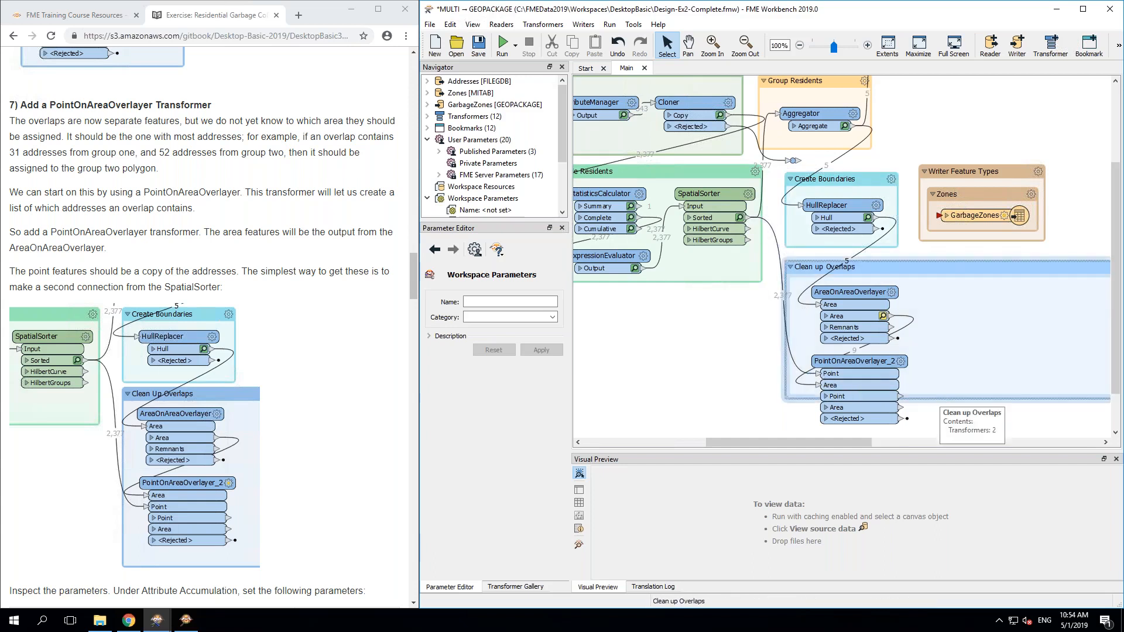
pyautogui.moveTo(935, 400); pyautogui.dragTo(942, 434)
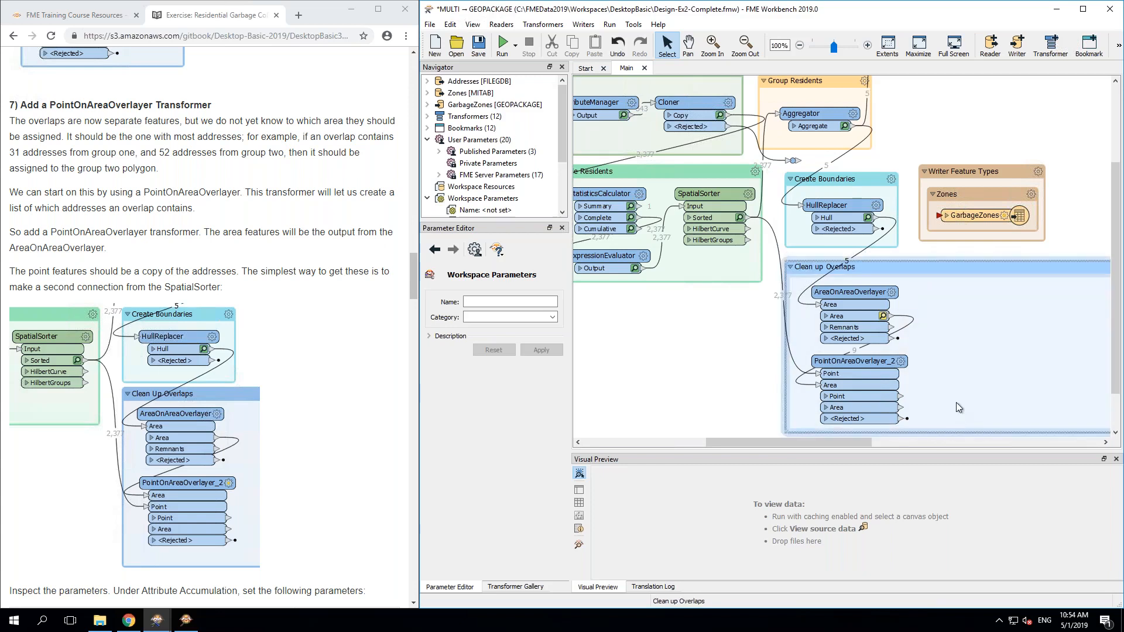
# Step: Run the workspace up to the new PointOnAreaOverlayer and examine the overlap count of the upper overlap polygon in FME Data Inspector
pyautogui.click(853, 361)
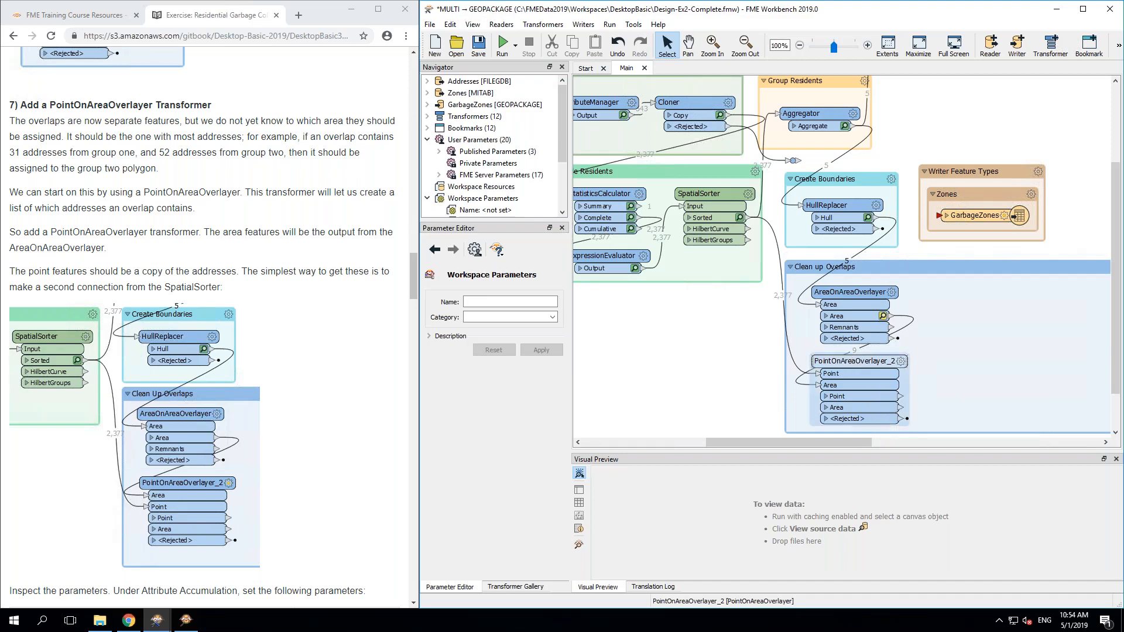
pyautogui.click(818, 344)
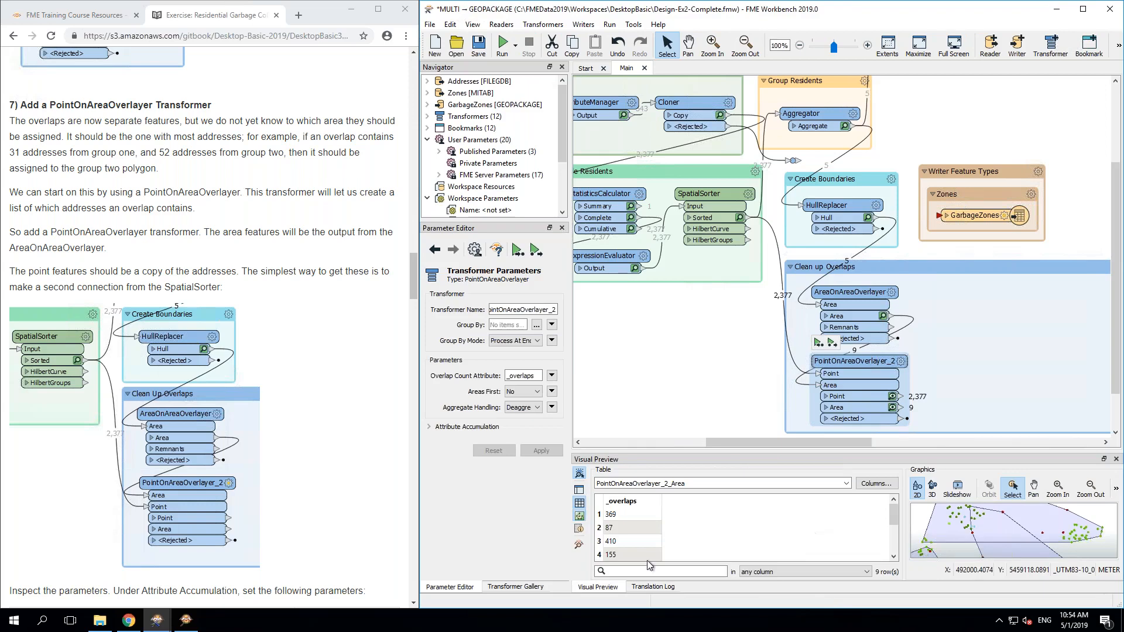
pyautogui.click(579, 545)
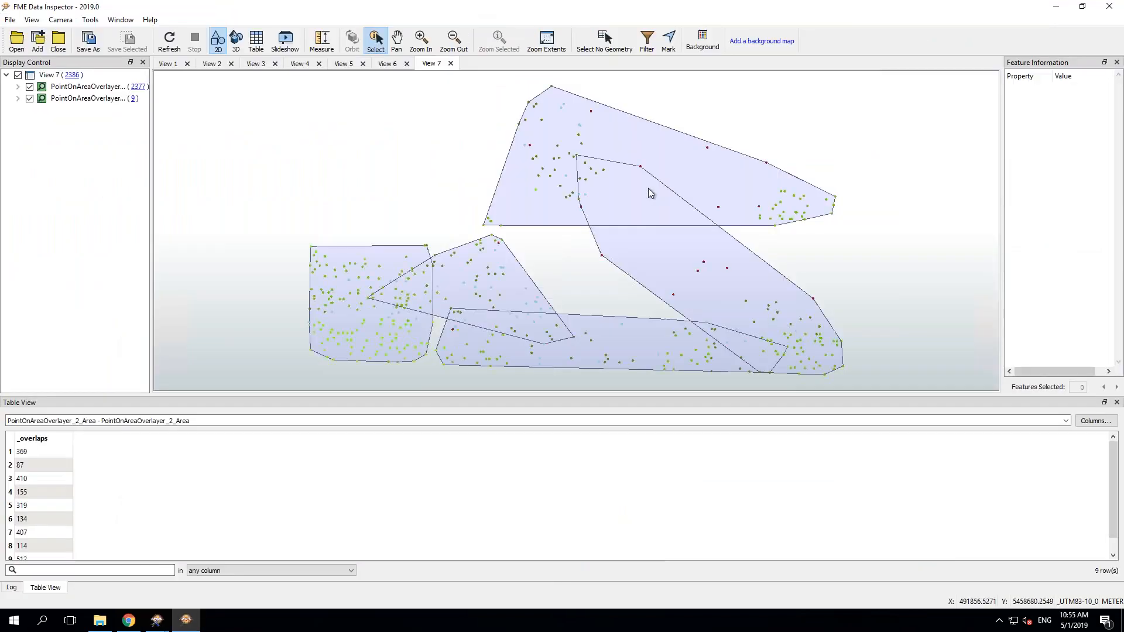
pyautogui.click(648, 188)
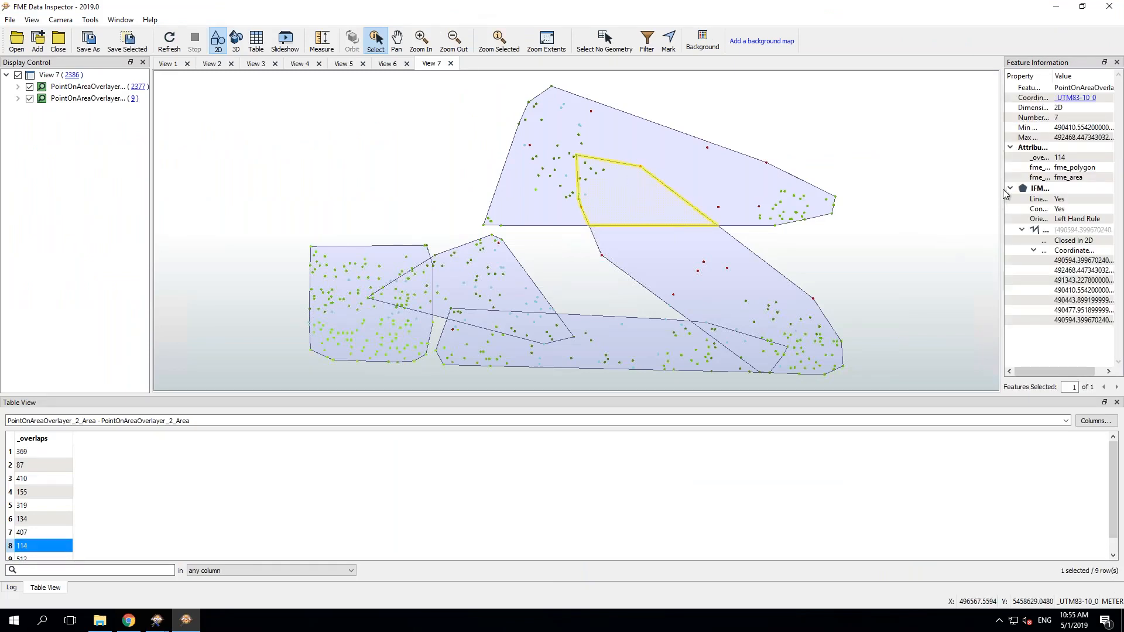
pyautogui.moveTo(993, 190); pyautogui.dragTo(798, 204)
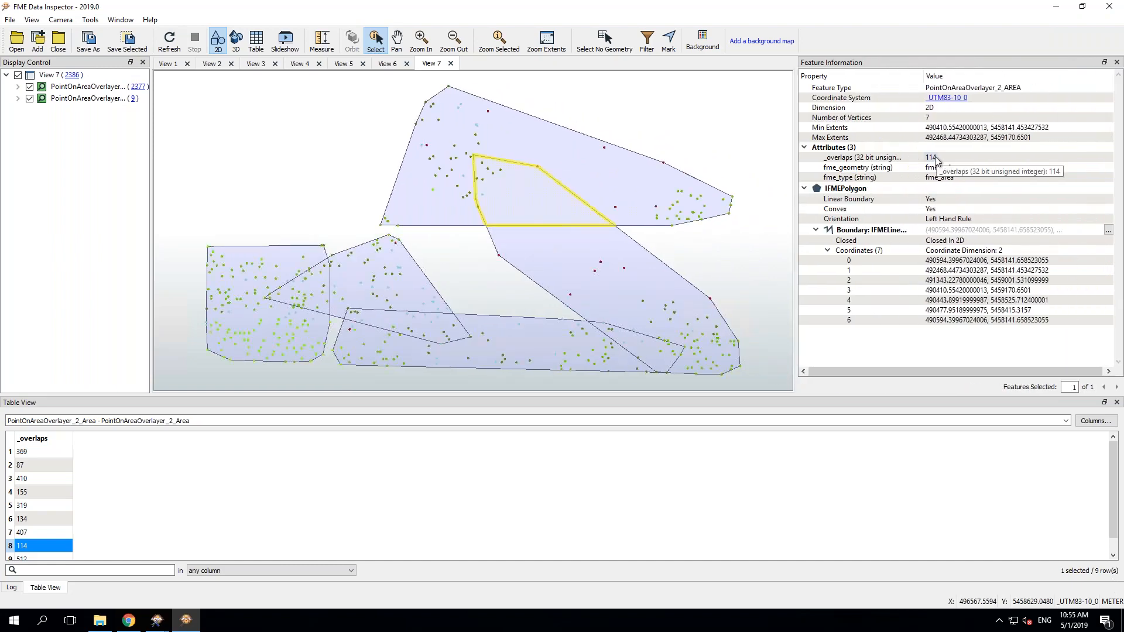
pyautogui.click(532, 192)
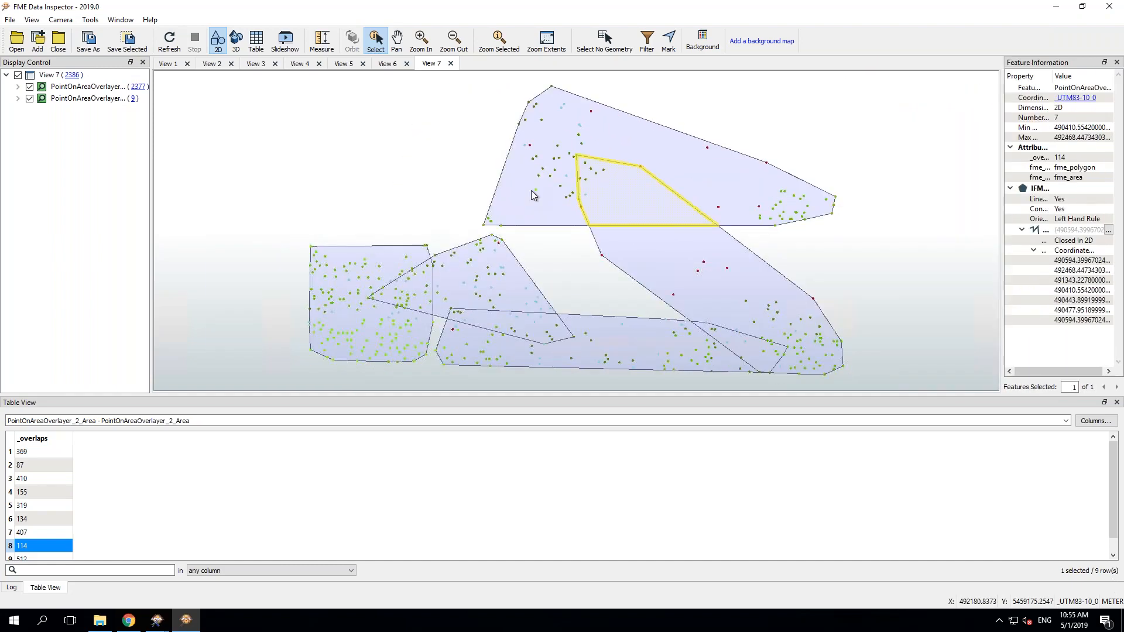
# Step: Examine the overlap count of the lower overlap polygon near the southeast end of the hulls and return to FME Workbench
pyautogui.click(637, 177)
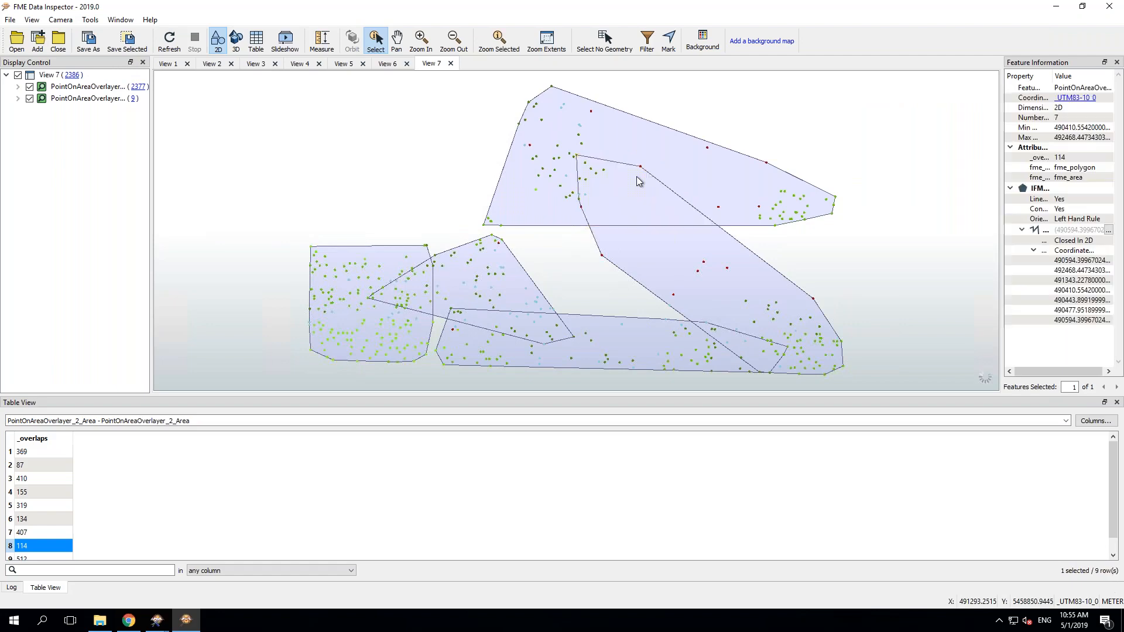
pyautogui.click(761, 356)
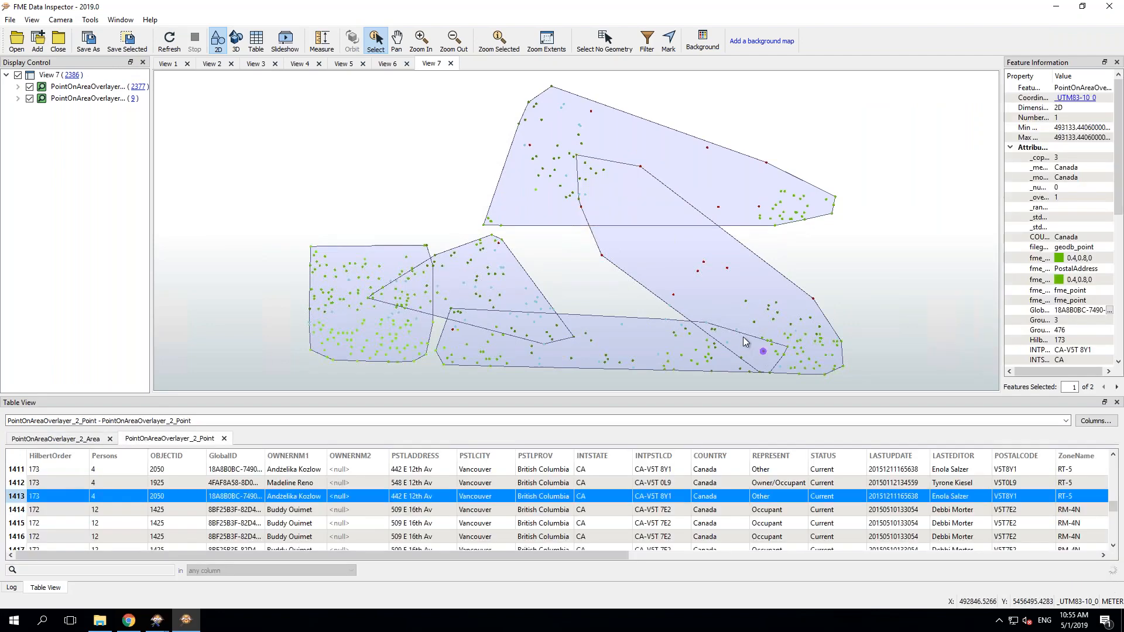
pyautogui.click(744, 338)
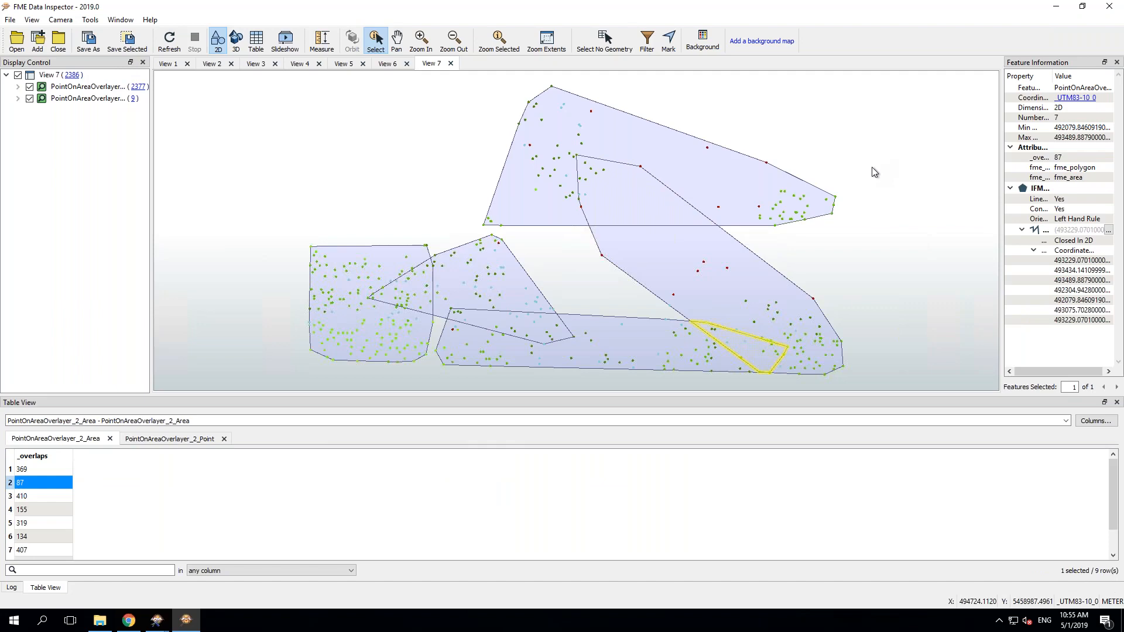
pyautogui.click(1059, 8)
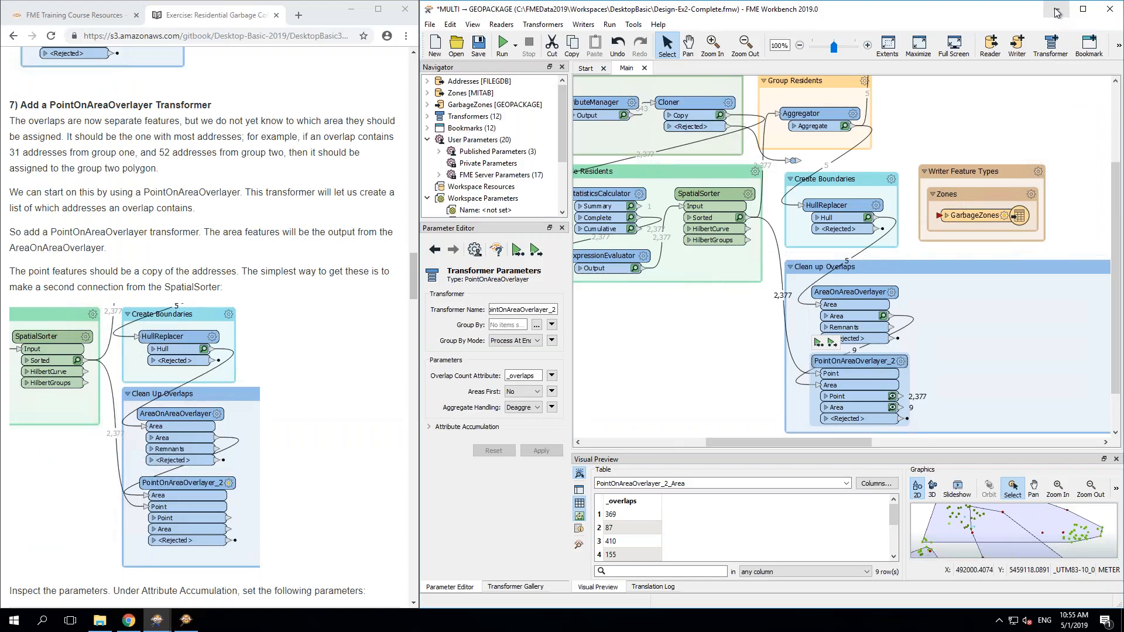
# Step: Consult the exercise's Attribute Accumulation settings and enable Merge Attributes in the parameters of the PointOnAreaOverlayer below the AreaOnAreaOverlayer
pyautogui.click(312, 389)
pyautogui.scroll(-5, 312, 388)
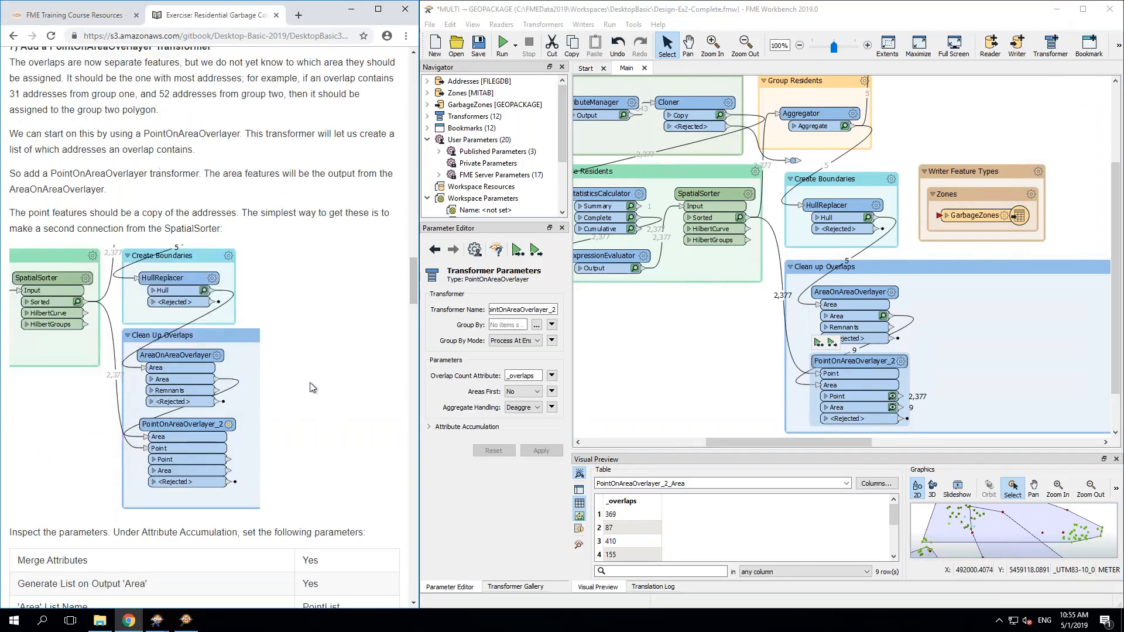
pyautogui.scroll(-2, 353, 384)
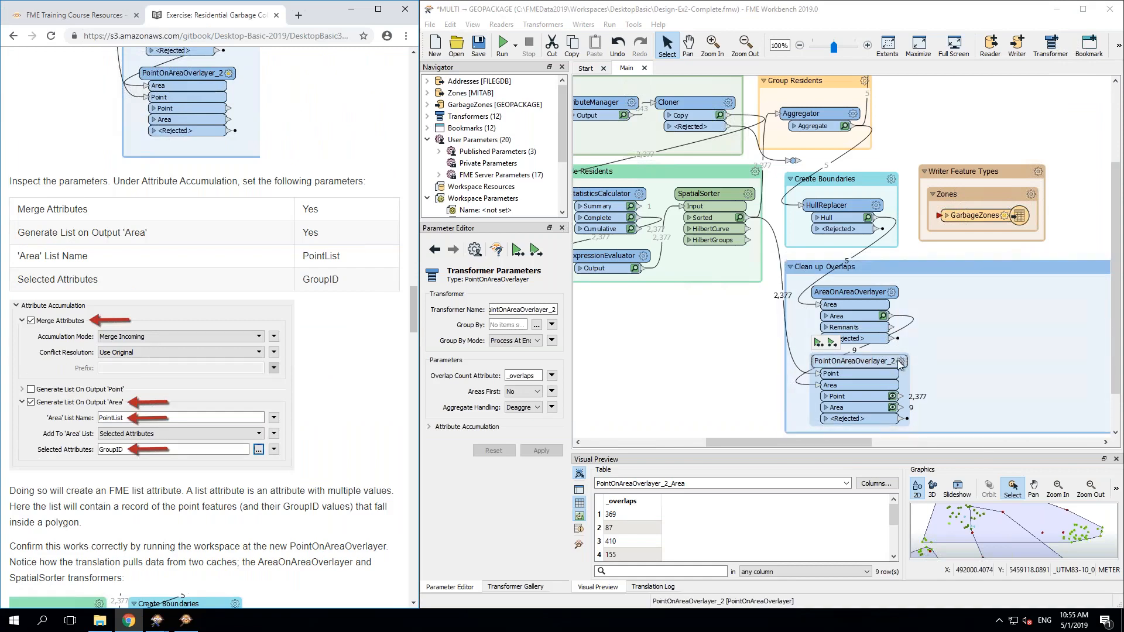
pyautogui.click(901, 361)
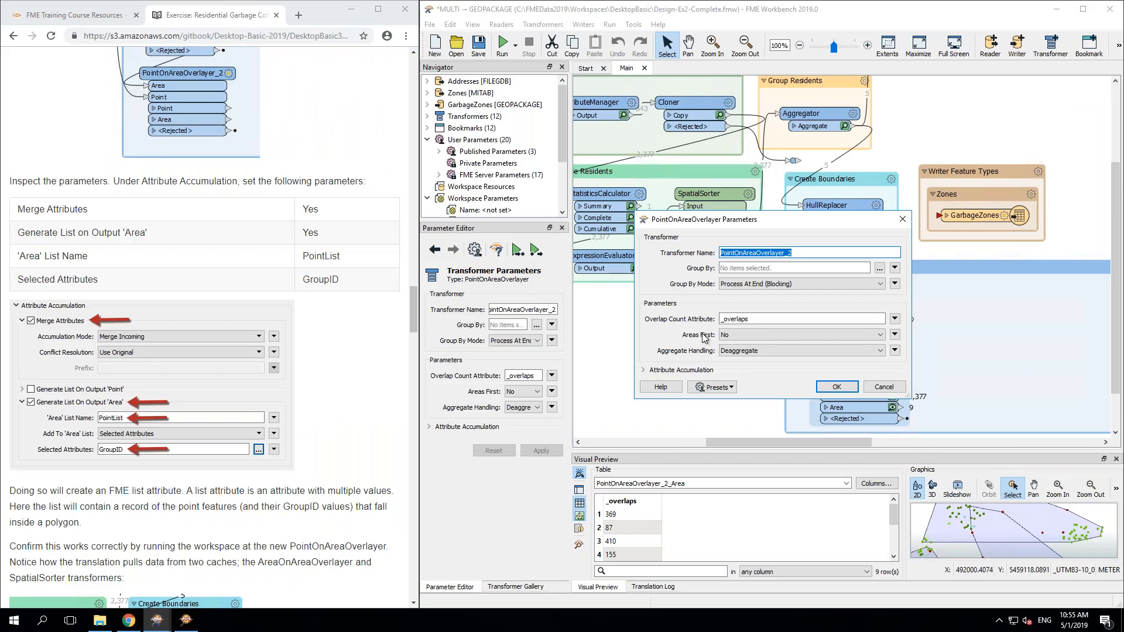
pyautogui.click(682, 371)
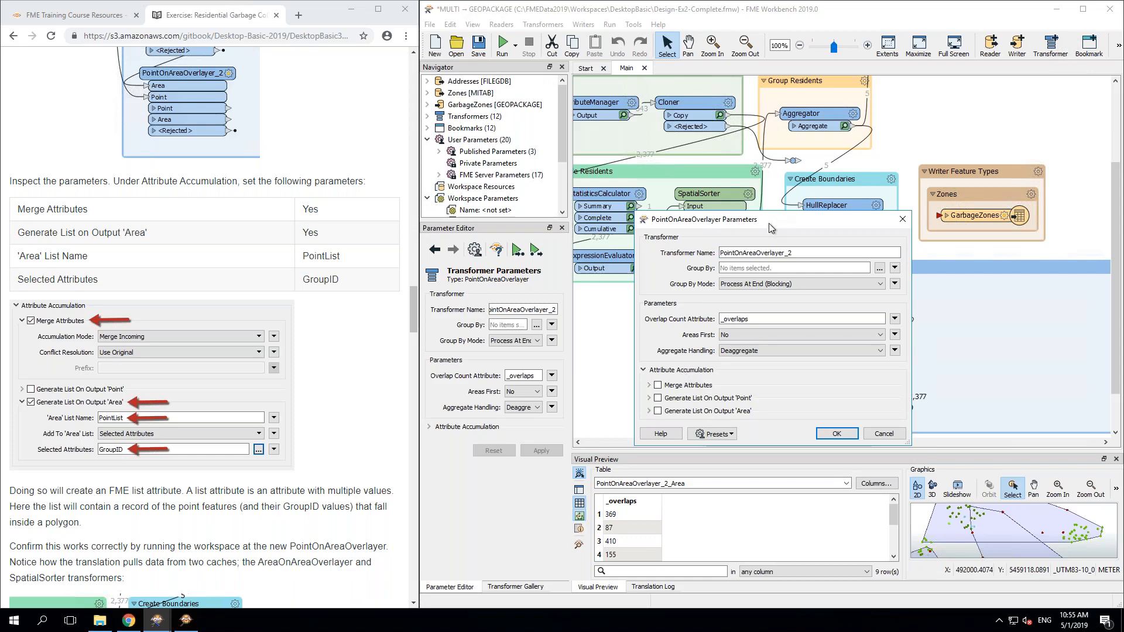
pyautogui.moveTo(769, 225); pyautogui.dragTo(660, 224)
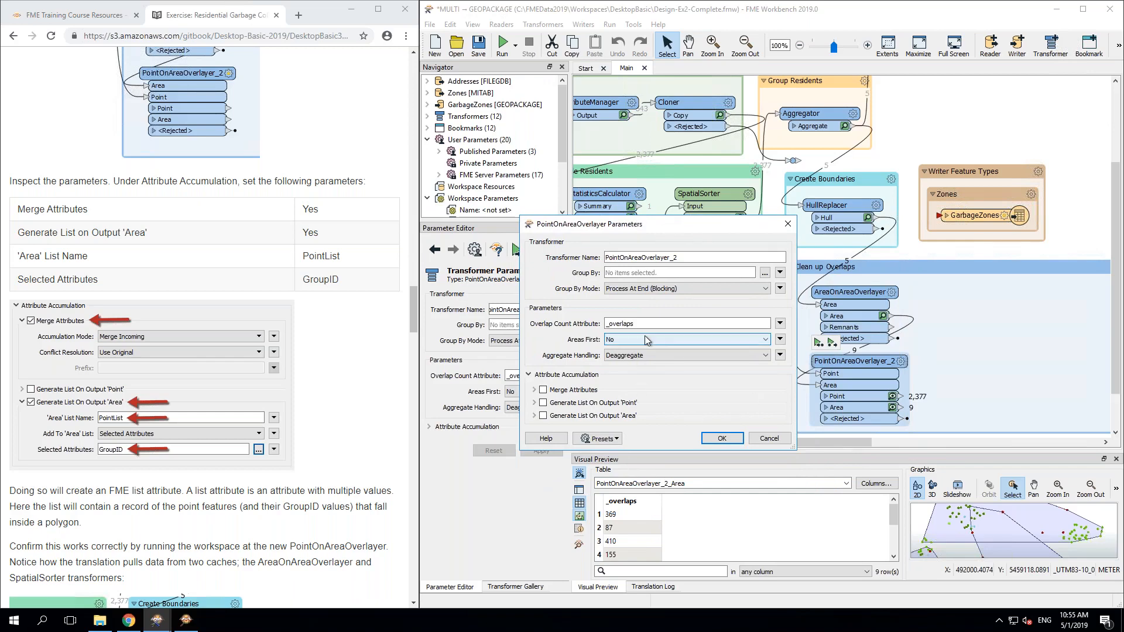
pyautogui.click(543, 390)
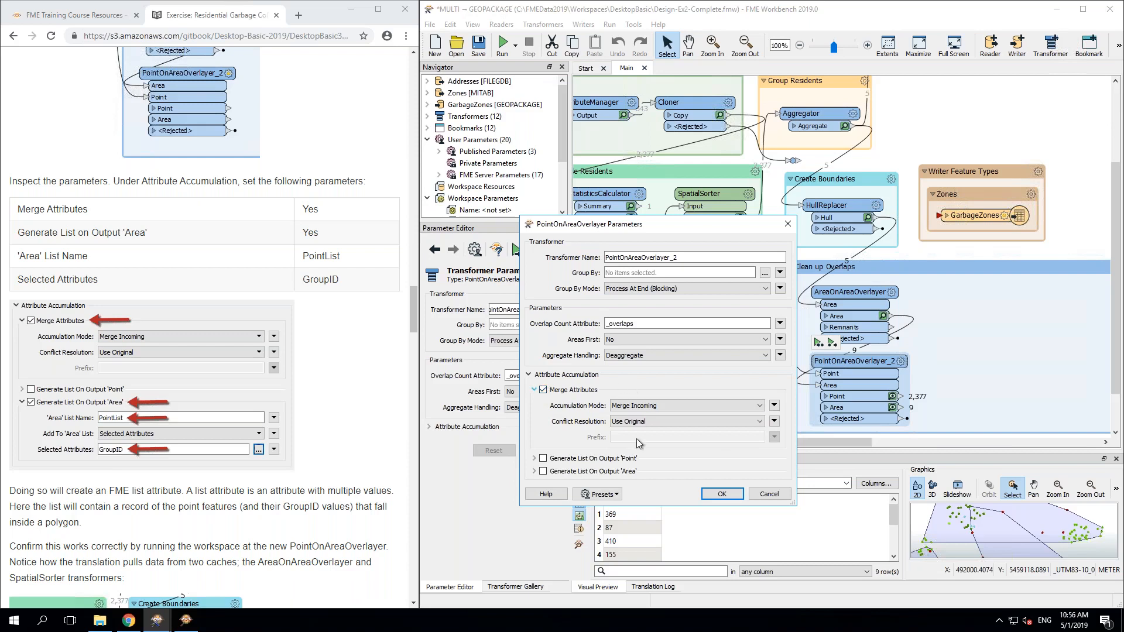
# Step: Enable list generation on the Area output, name the list PointList and open the choice of its selected attributes
pyautogui.click(543, 472)
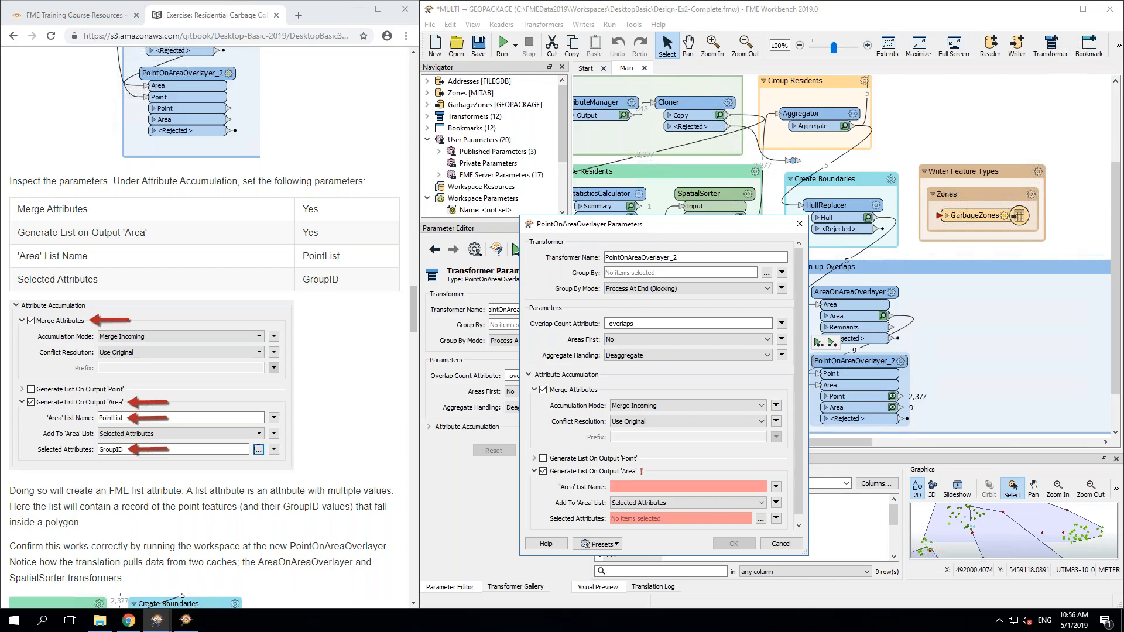
pyautogui.write('Poin')
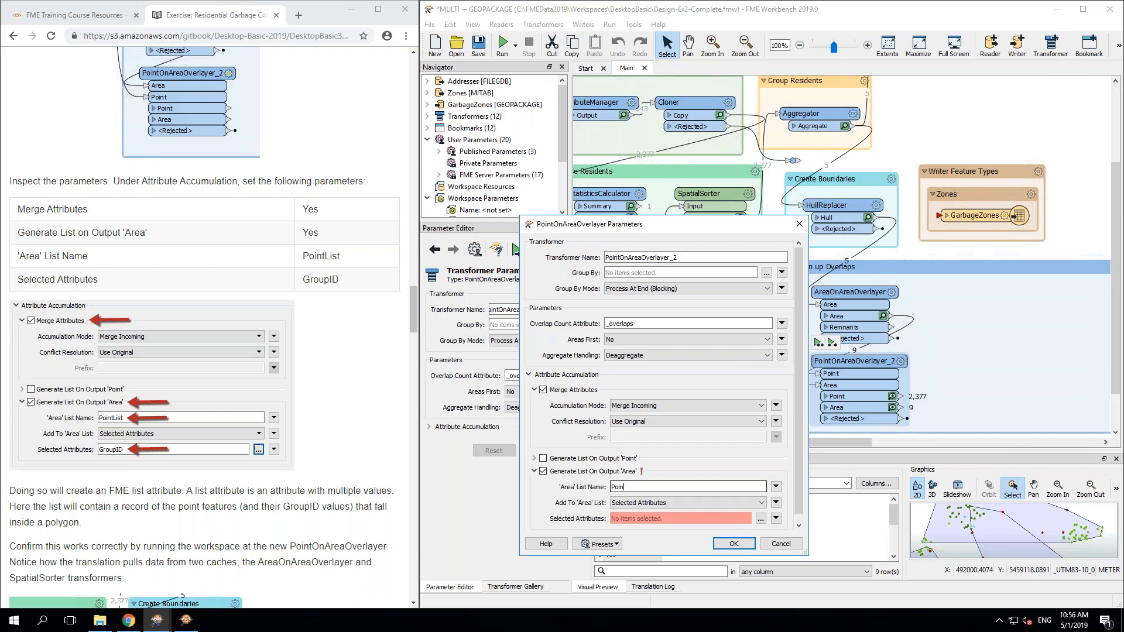
pyautogui.write('tList')
pyautogui.click(760, 517)
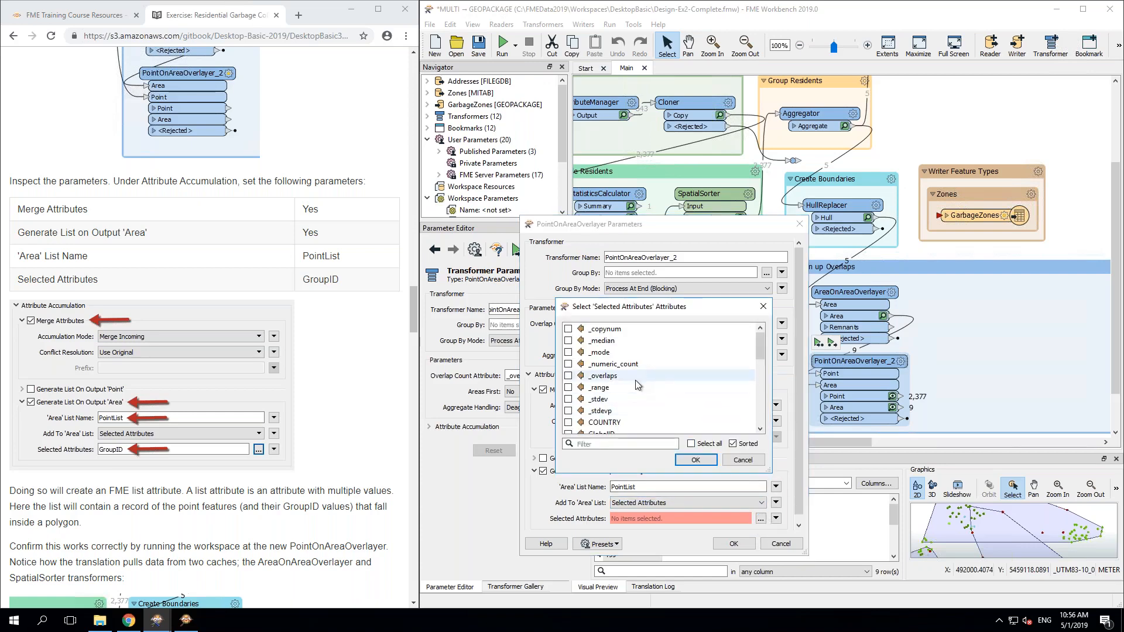
# Step: Set GroupID as the selected attribute for the PointOnAreaOverlayer_2 area list PointList and apply the parameters
pyautogui.scroll(-3, 610, 392)
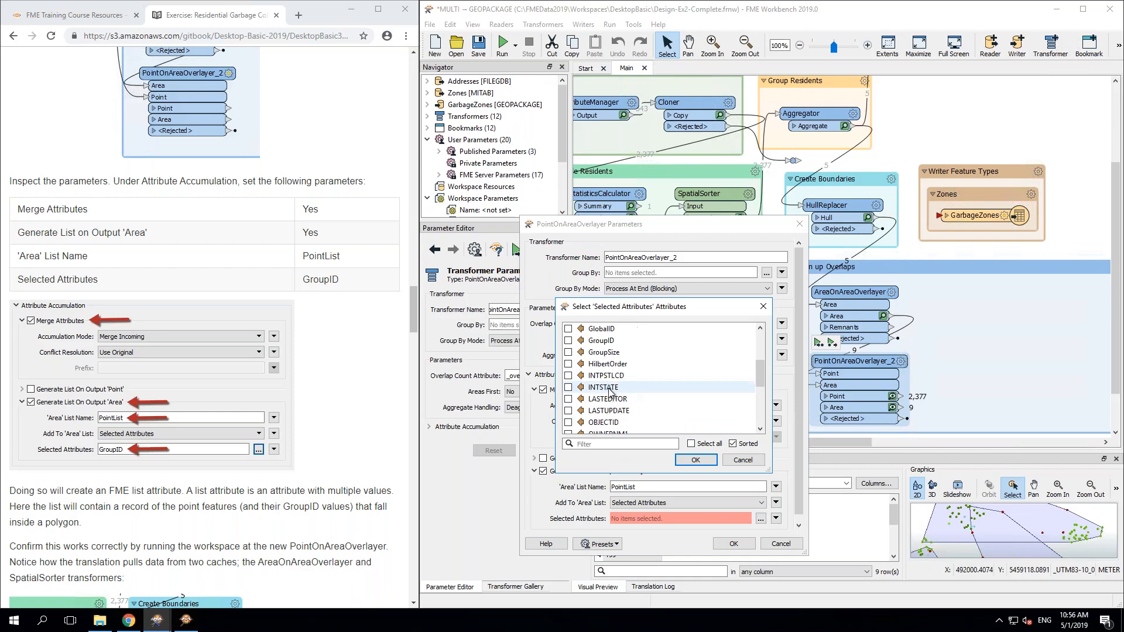
pyautogui.click(612, 341)
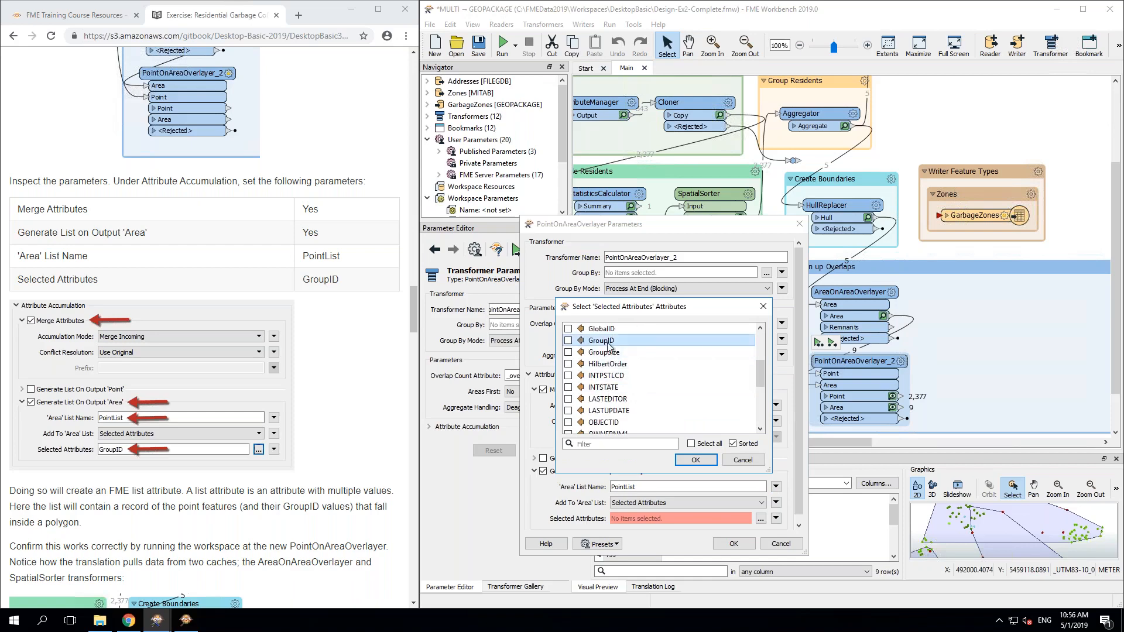
pyautogui.click(696, 459)
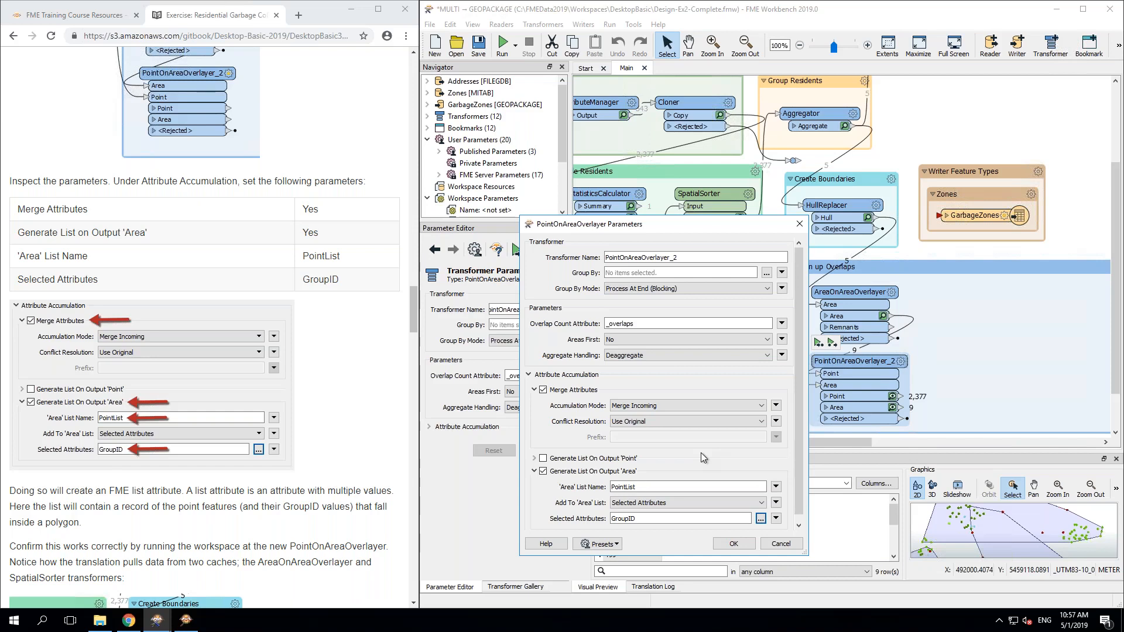
pyautogui.click(734, 544)
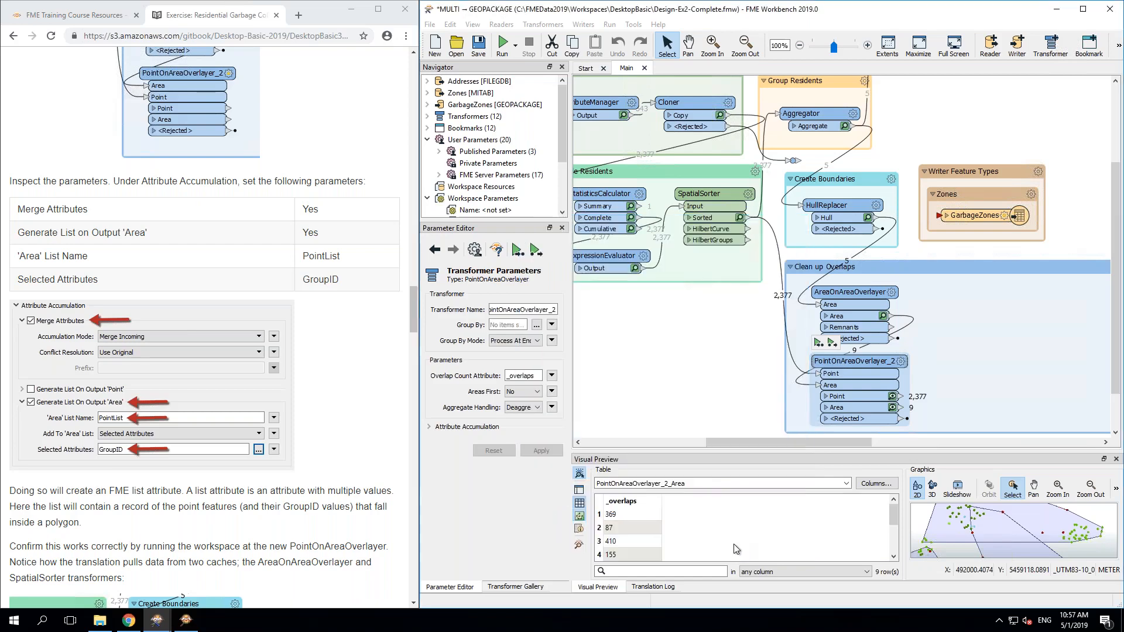
# Step: Run the workspace up to PointOnAreaOverlayer_2 and open its output features in FME Data Inspector
pyautogui.click(855, 363)
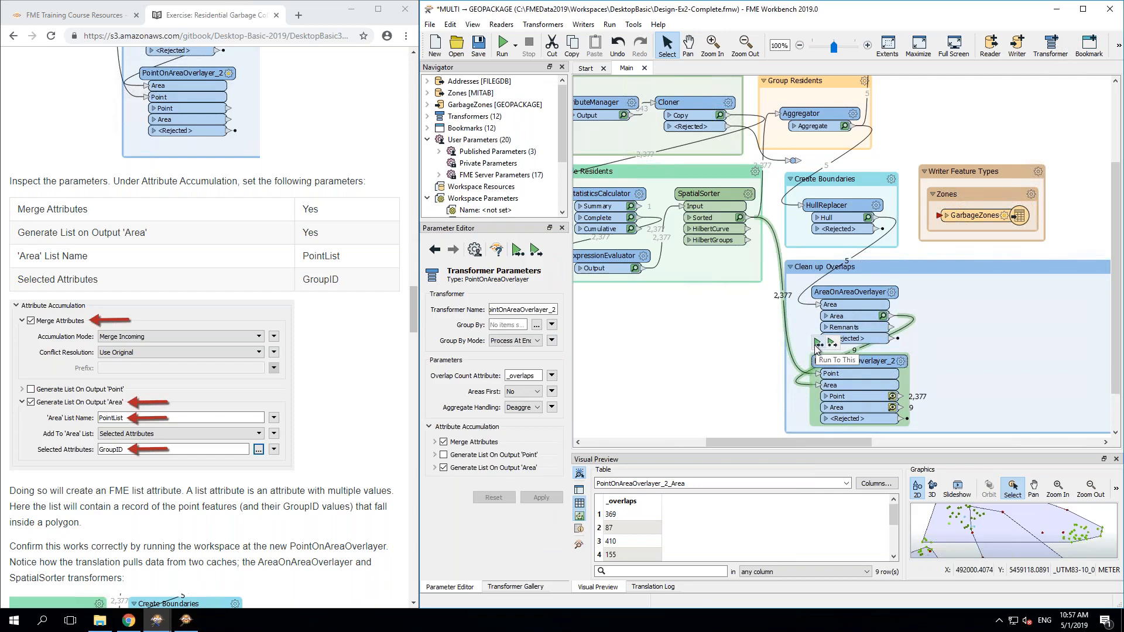
pyautogui.click(818, 343)
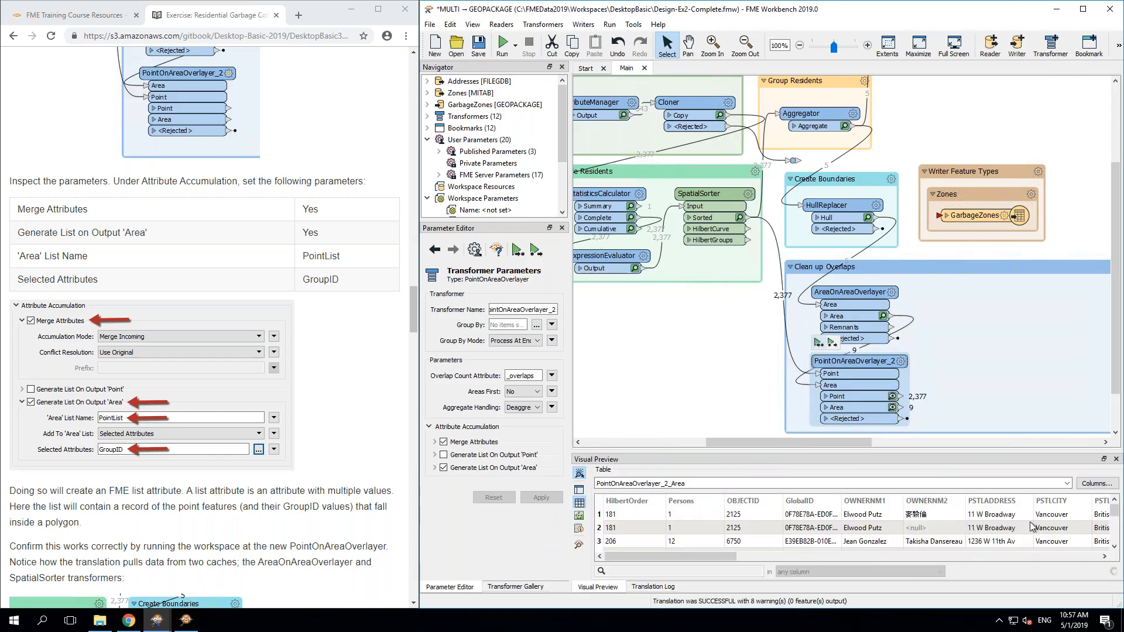
pyautogui.click(999, 524)
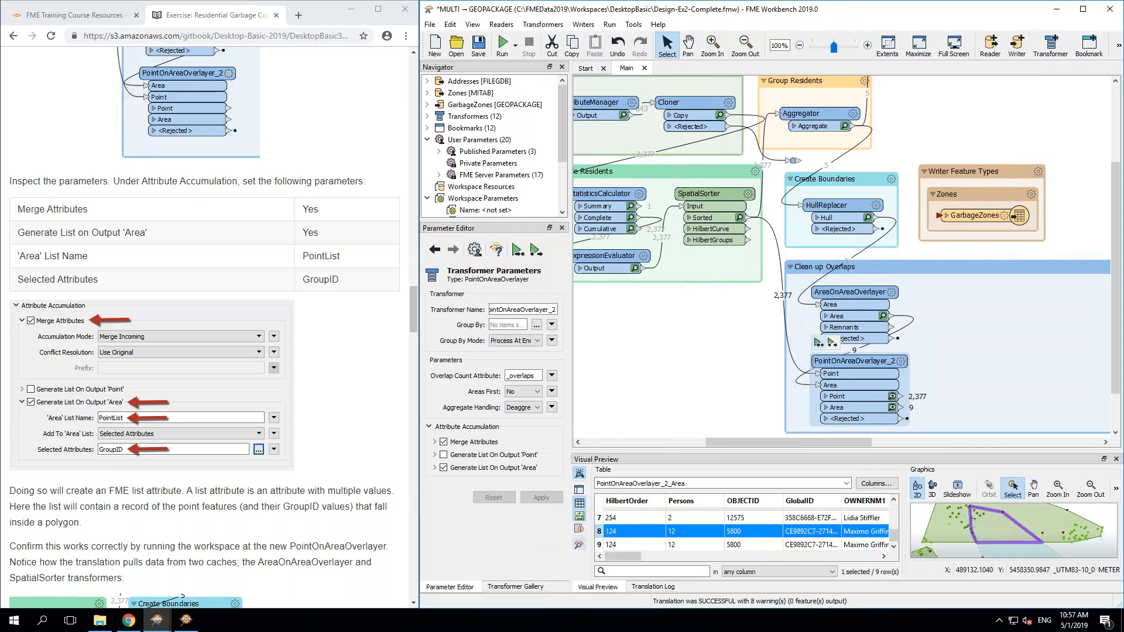
pyautogui.click(579, 545)
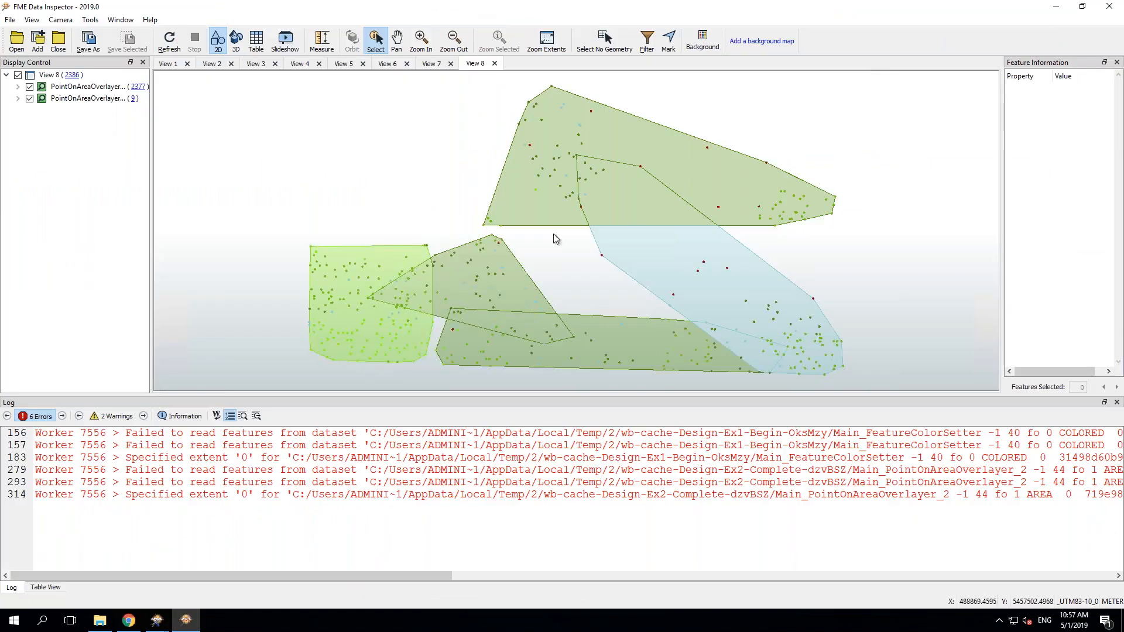
# Step: Select the overlap polygon inside the northernmost zone, then close the log and widen the feature information to show full attribute names
pyautogui.click(636, 212)
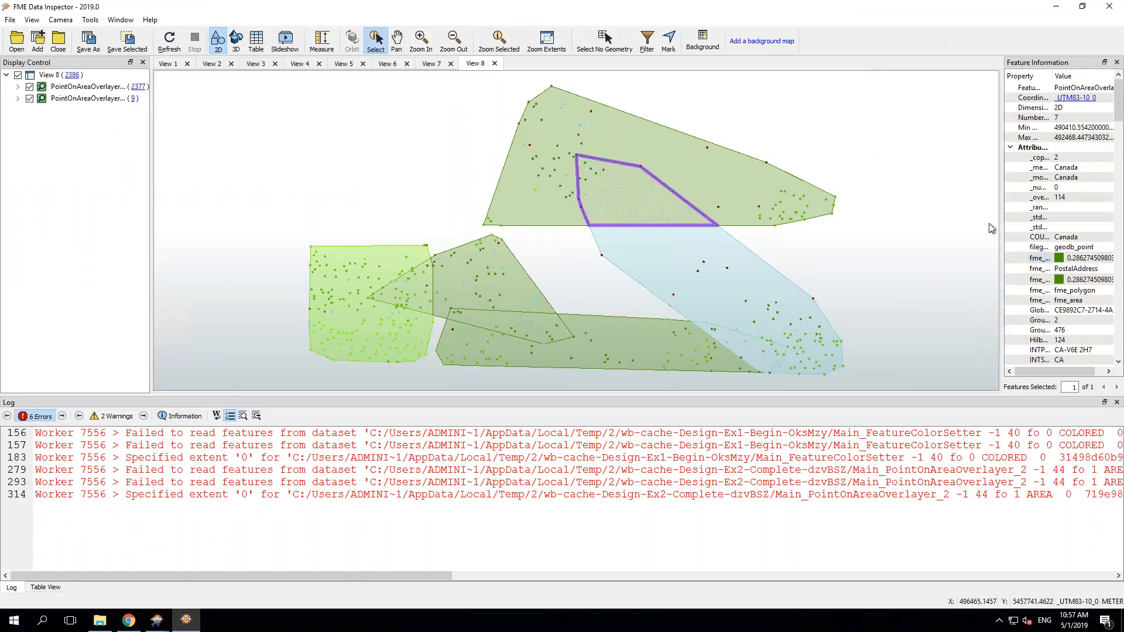
pyautogui.moveTo(1003, 219)
pyautogui.mouseDown()
pyautogui.moveTo(871, 218)
pyautogui.moveTo(1002, 218)
pyautogui.mouseUp()
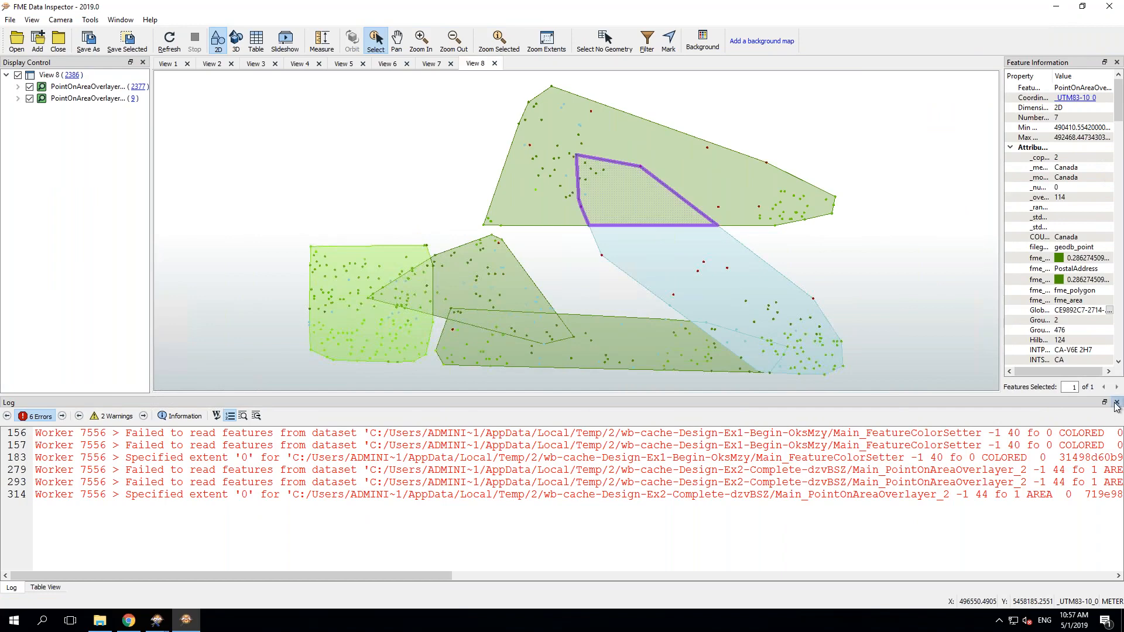
pyautogui.click(1116, 404)
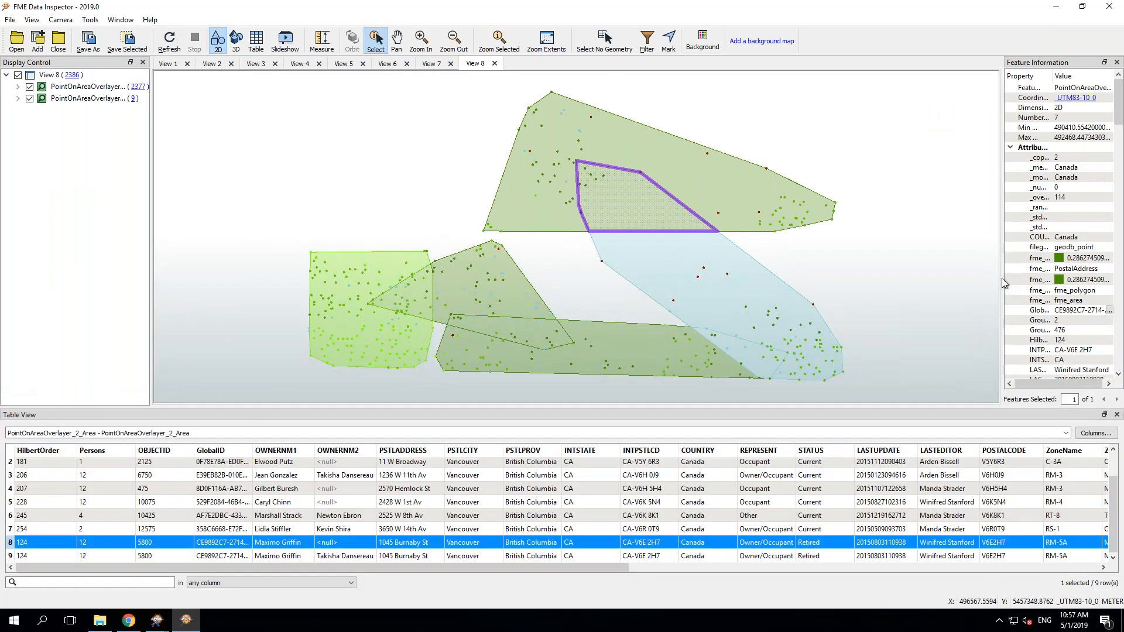
pyautogui.moveTo(1003, 283); pyautogui.dragTo(1003, 240)
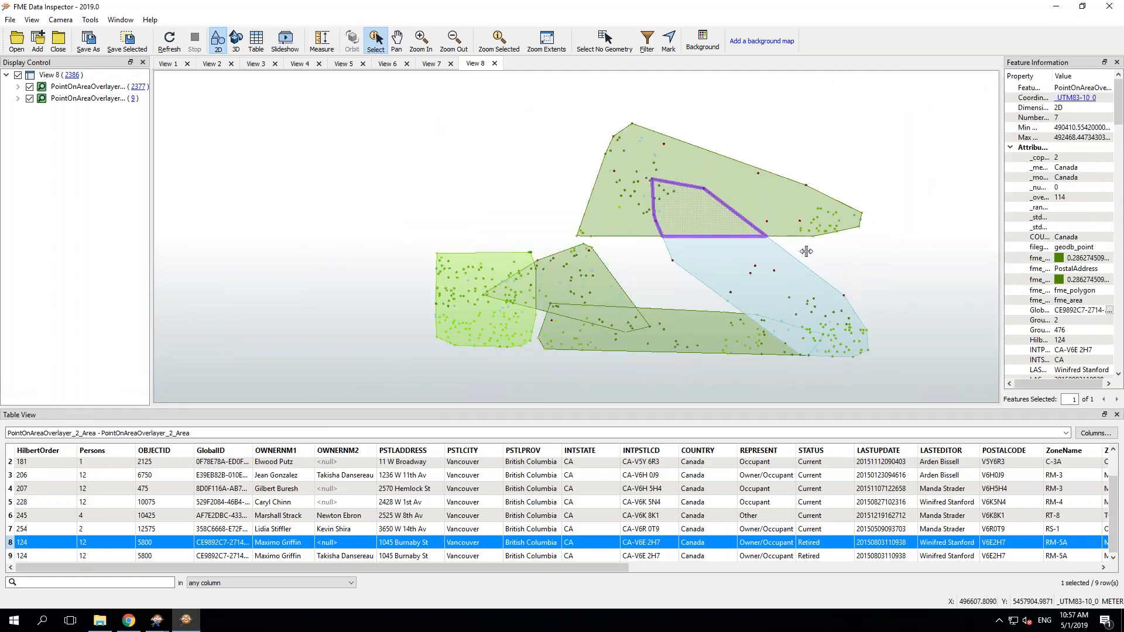
pyautogui.moveTo(806, 251); pyautogui.dragTo(1003, 253)
pyautogui.moveTo(1002, 234); pyautogui.dragTo(530, 235)
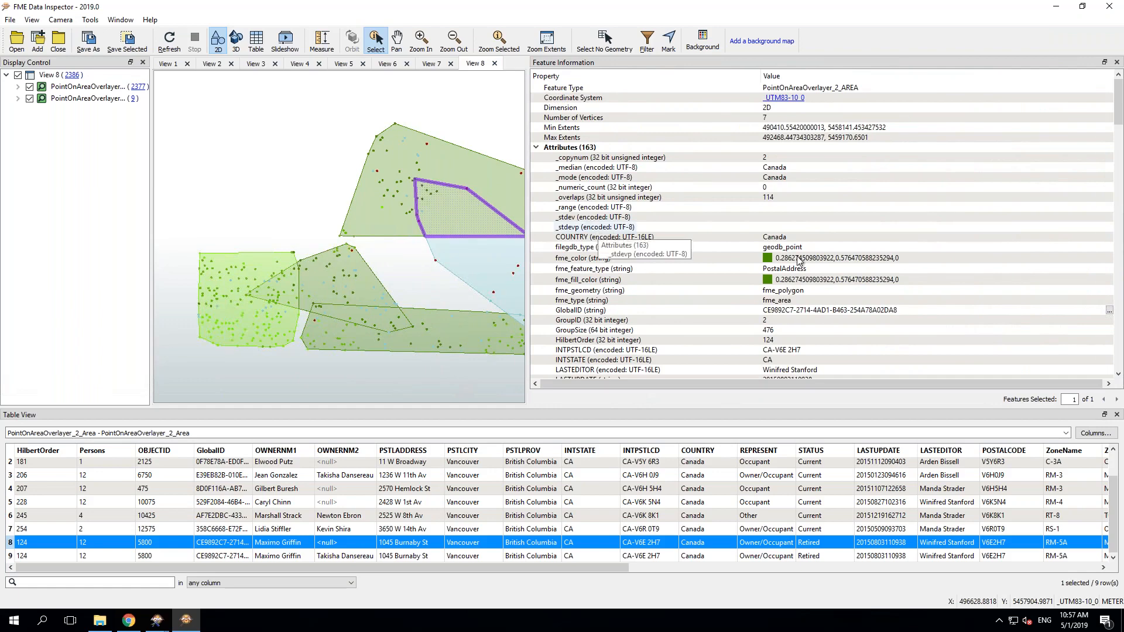
# Step: Examine the GroupID values in the overlap polygon's PointList from the first to the last element, then restore the map's width
pyautogui.scroll(-2, 797, 259)
pyautogui.scroll(-14, 796, 255)
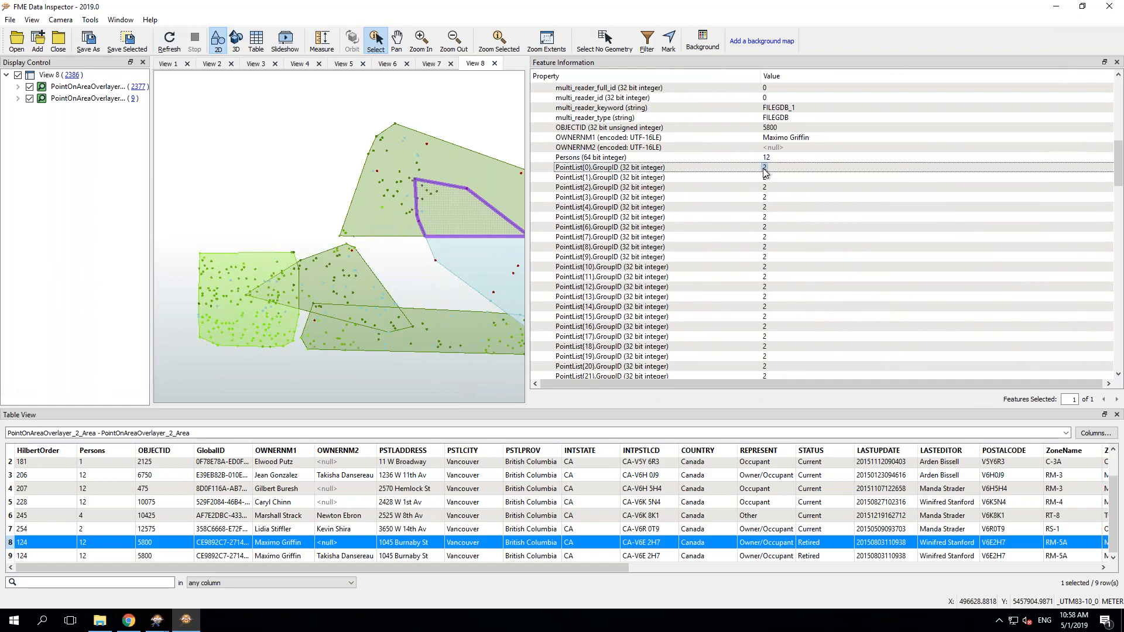
pyautogui.click(765, 177)
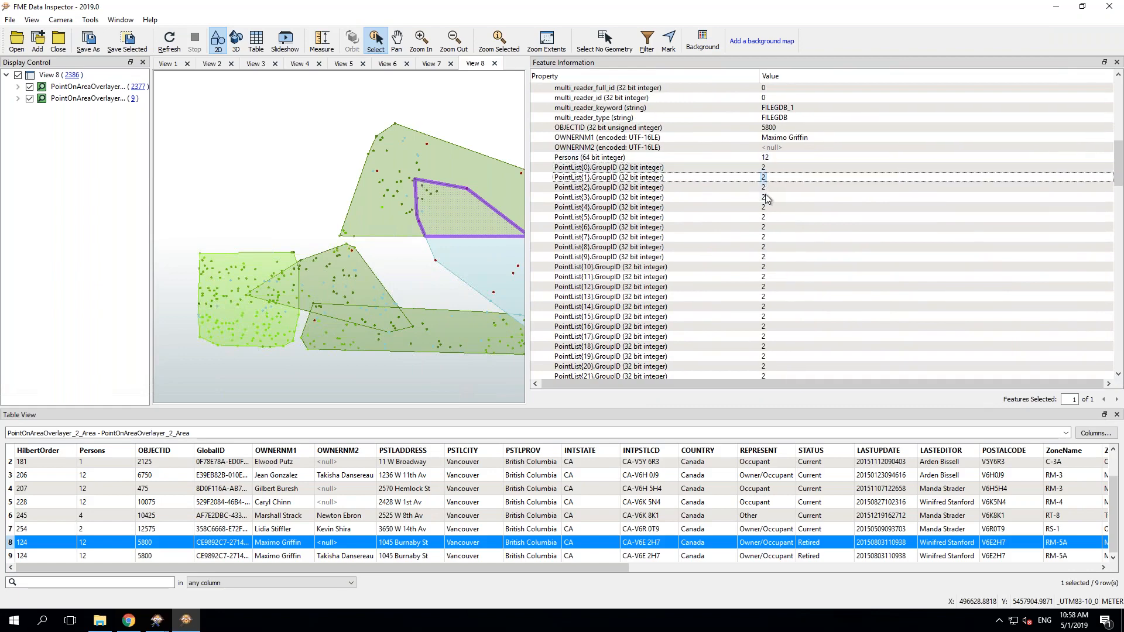
pyautogui.click(764, 197)
pyautogui.click(763, 227)
pyautogui.scroll(-9, 759, 305)
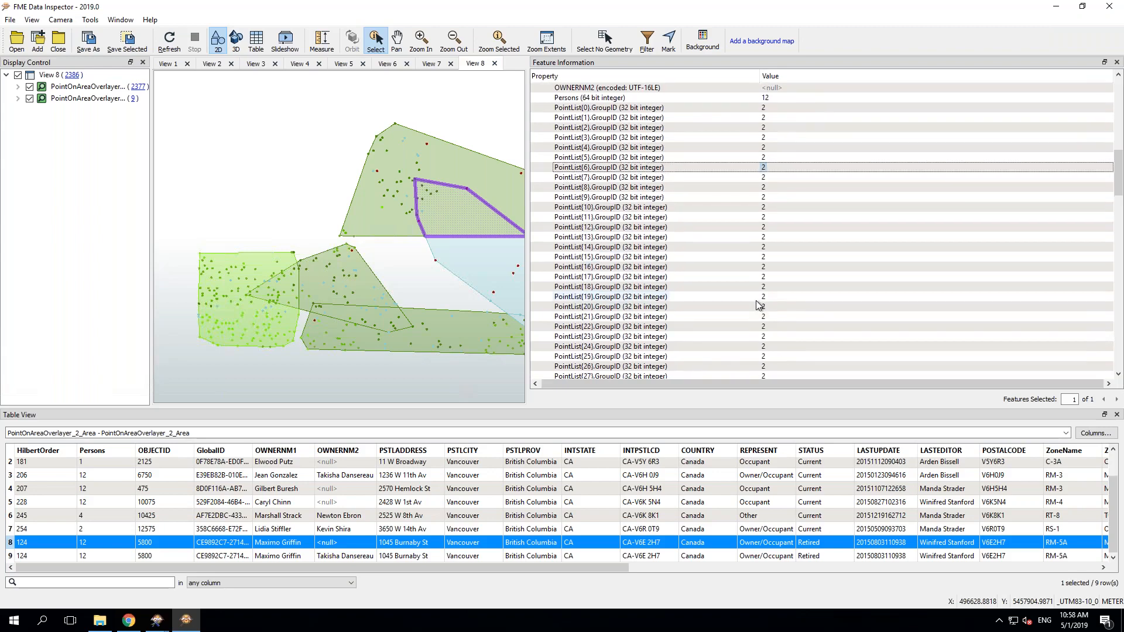
pyautogui.scroll(-13, 759, 305)
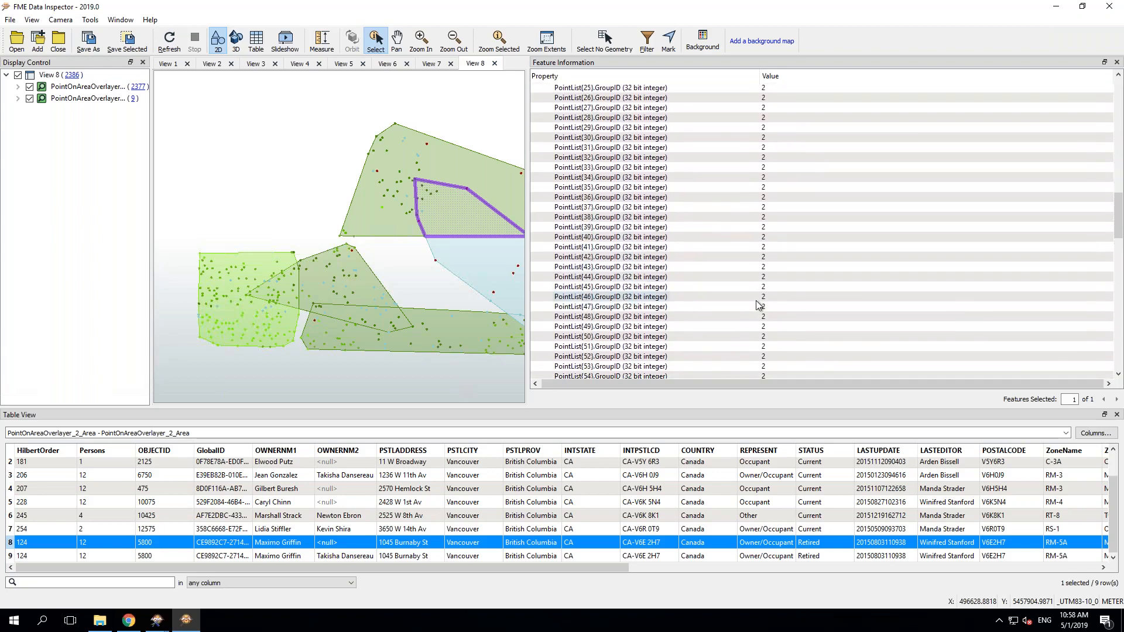
pyautogui.scroll(-11, 759, 305)
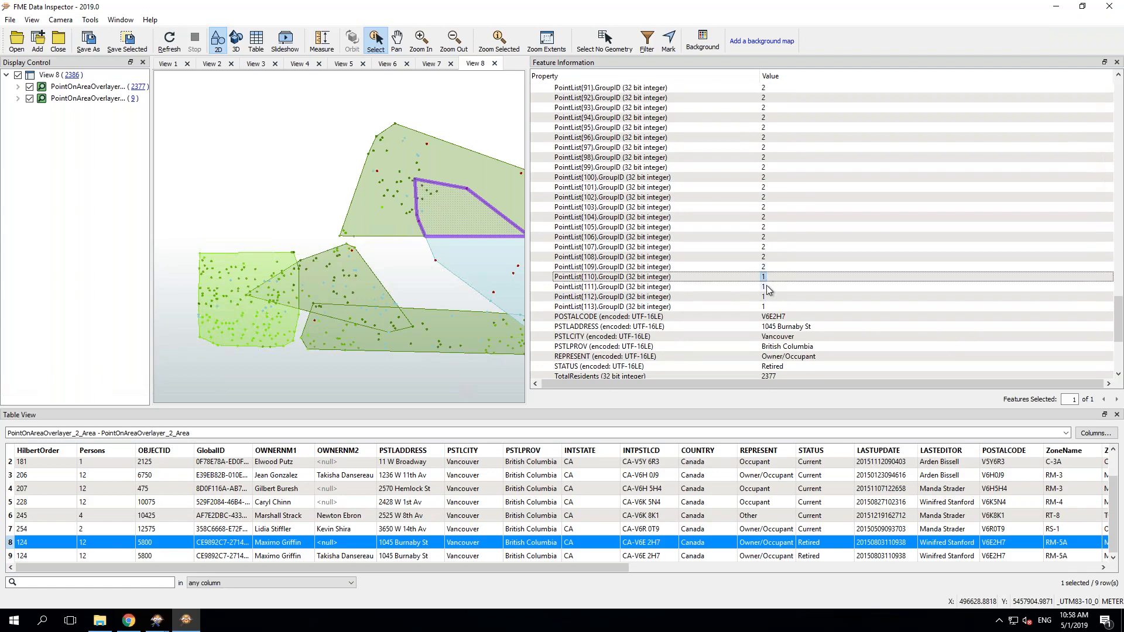
pyautogui.click(767, 287)
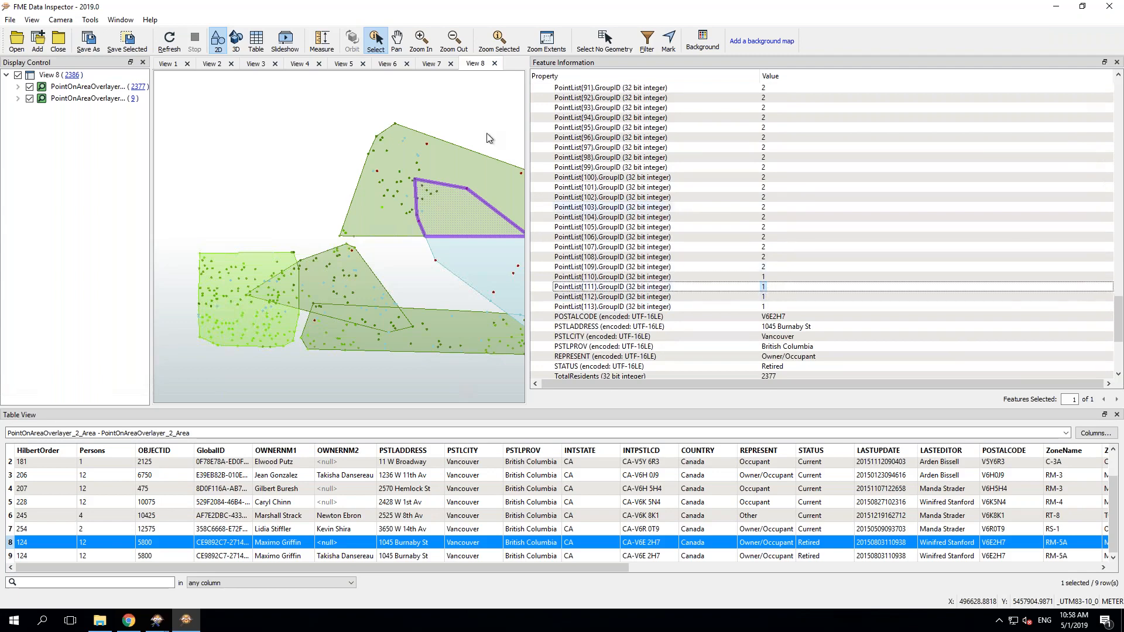
pyautogui.moveTo(527, 136); pyautogui.dragTo(1002, 140)
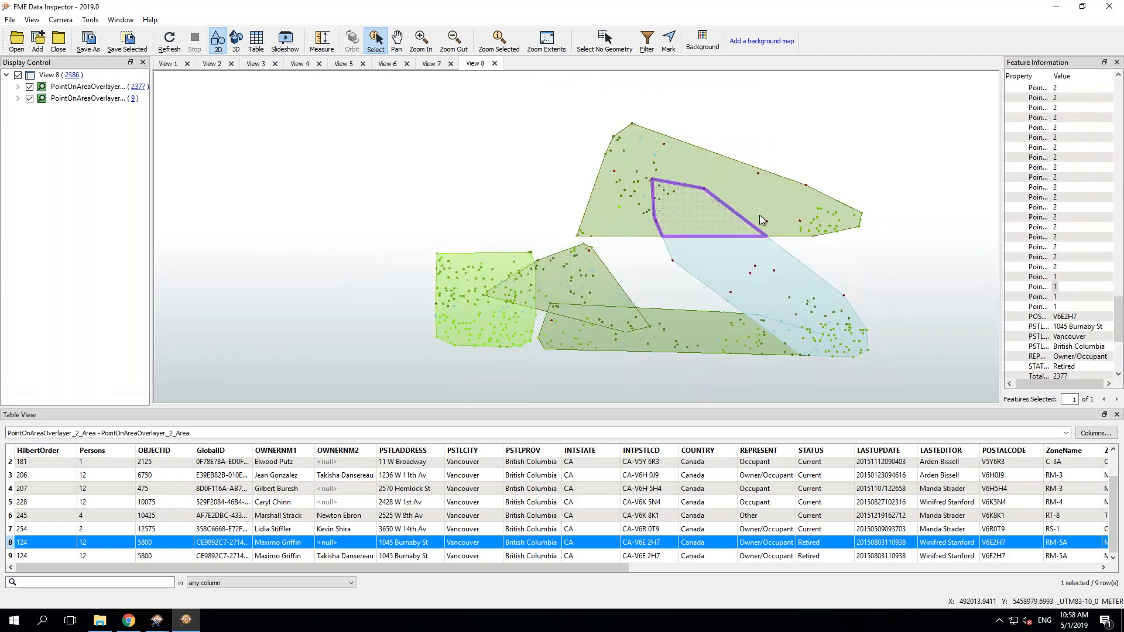
# Step: Select the blue zone's main polygon and the northernmost zone's main polygon, and review the PointList GroupID values of the latter
pyautogui.click(694, 280)
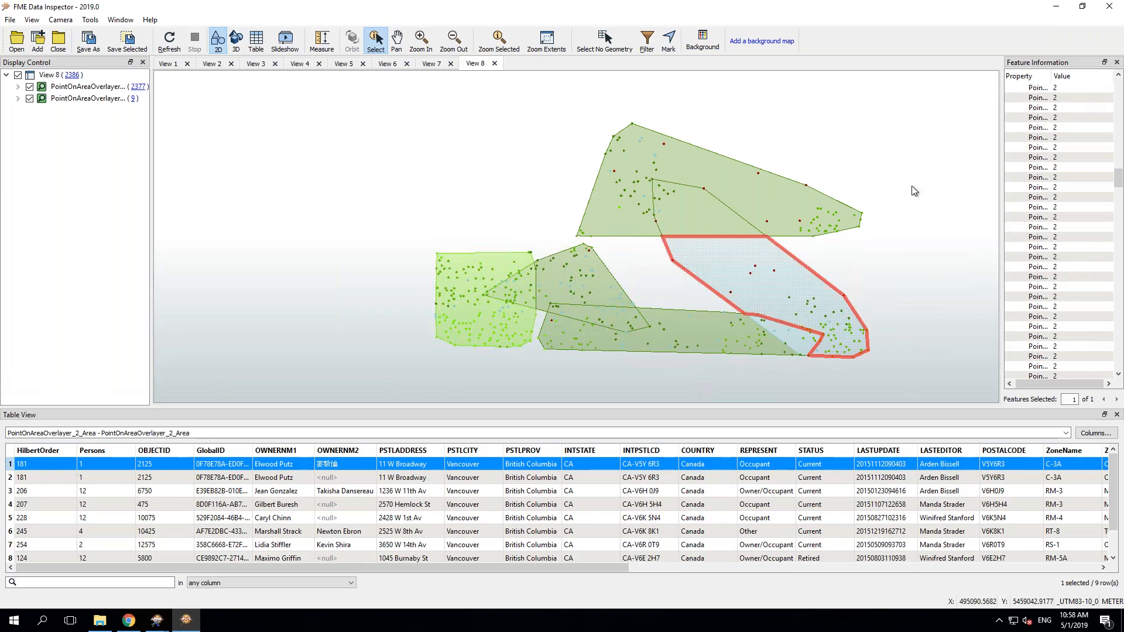
pyautogui.click(725, 160)
pyautogui.click(725, 160)
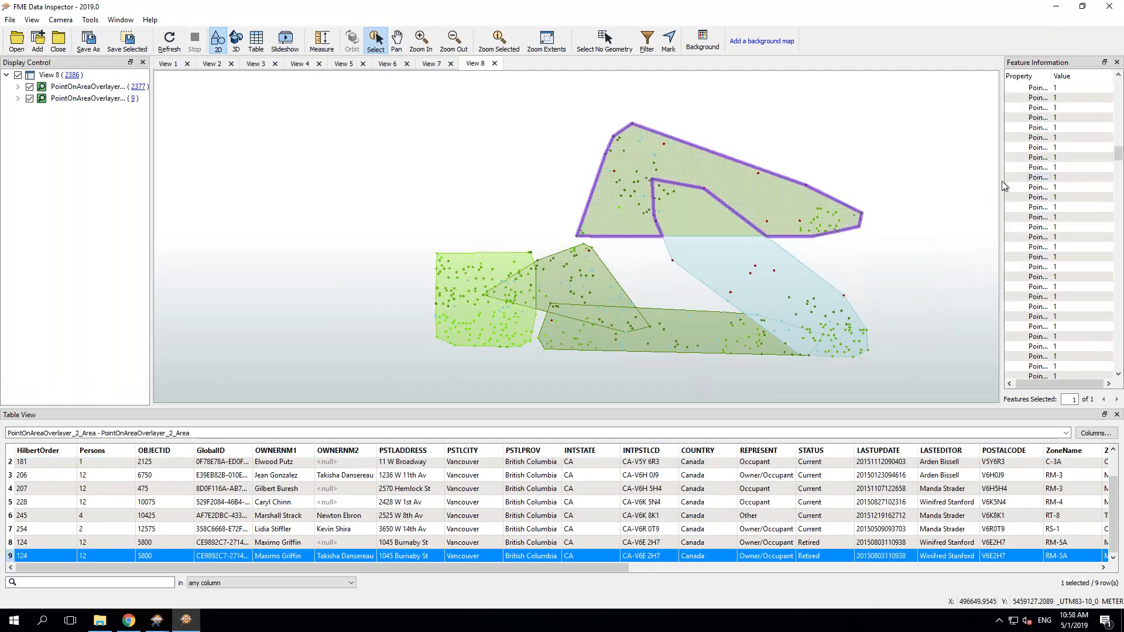
pyautogui.moveTo(1003, 182); pyautogui.dragTo(576, 215)
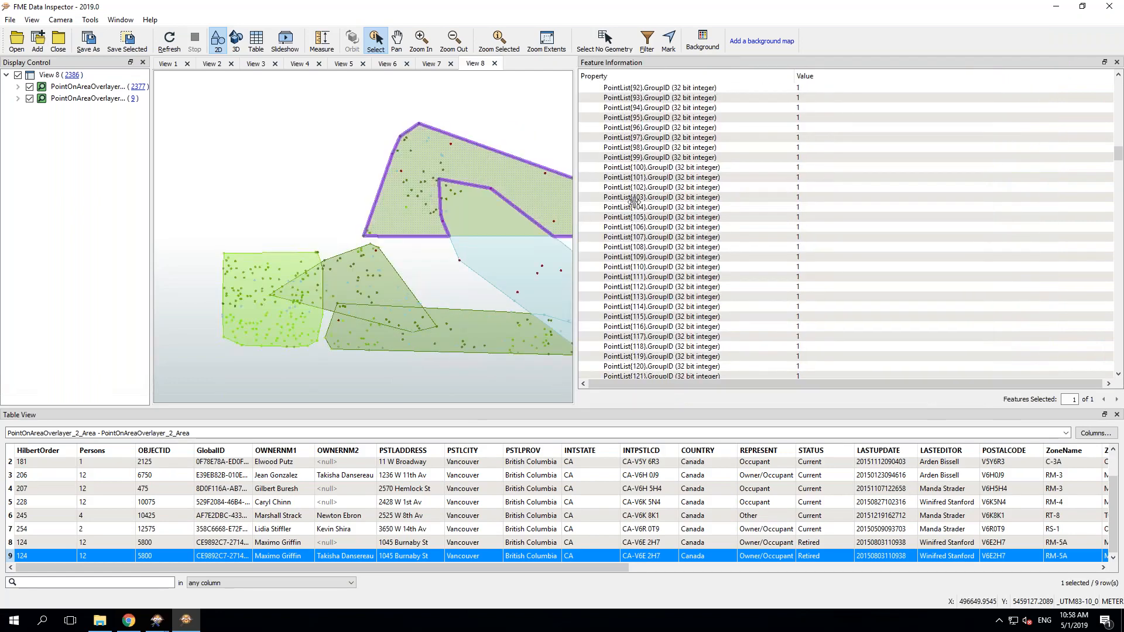
pyautogui.scroll(3, 698, 209)
pyautogui.scroll(15, 698, 209)
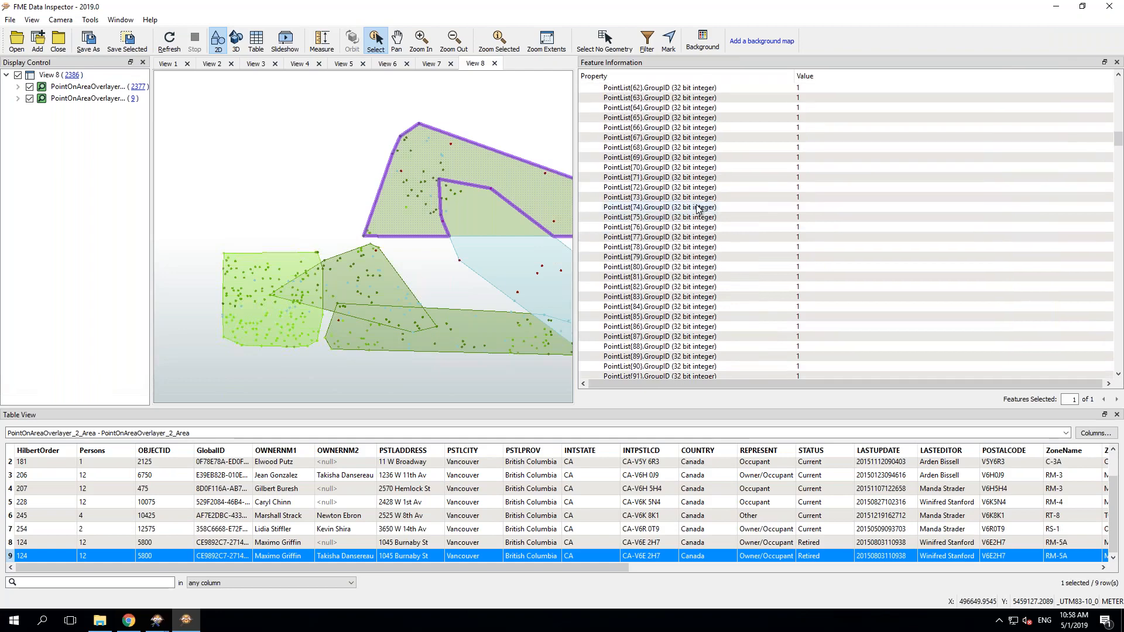
pyautogui.scroll(15, 699, 208)
pyautogui.scroll(4, 698, 209)
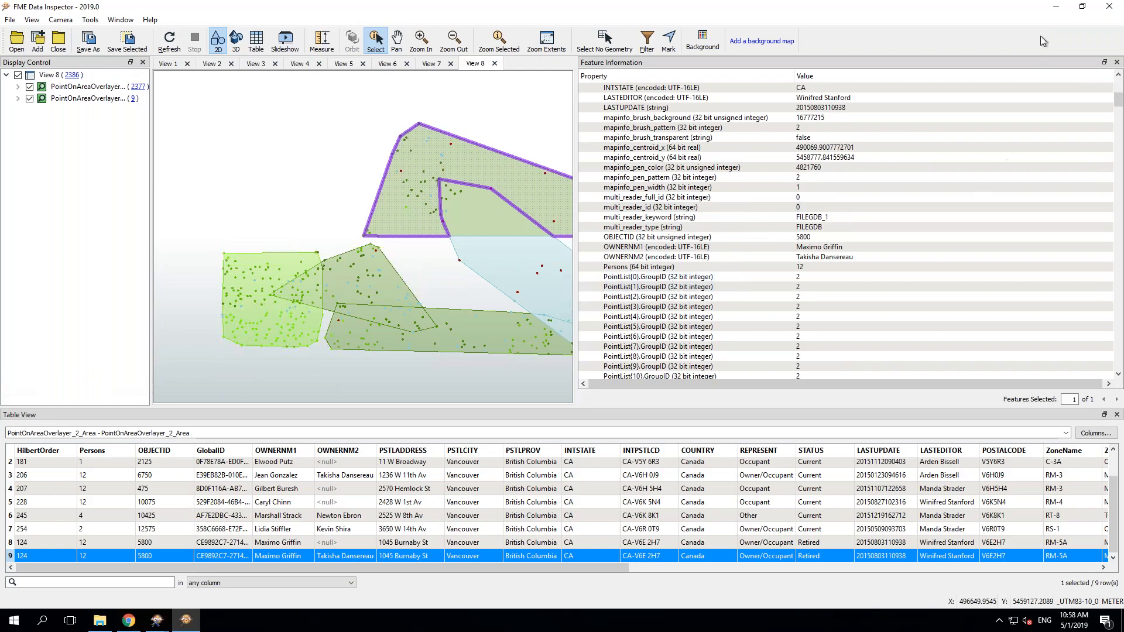
# Step: Back in FME Workbench, follow exercise step 8 by placing a ListHistogrammer in Clean up Overlaps, connected to PointOnAreaOverlayer_2's Area output
pyautogui.click(1057, 8)
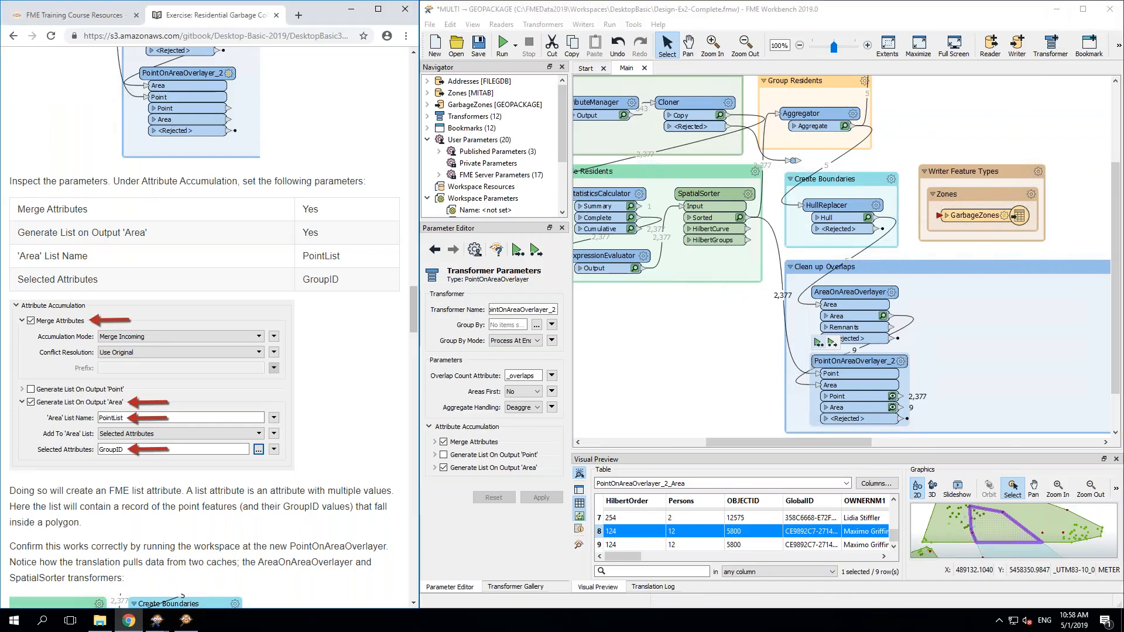
pyautogui.scroll(-9, 205, 328)
pyautogui.scroll(-2, 205, 328)
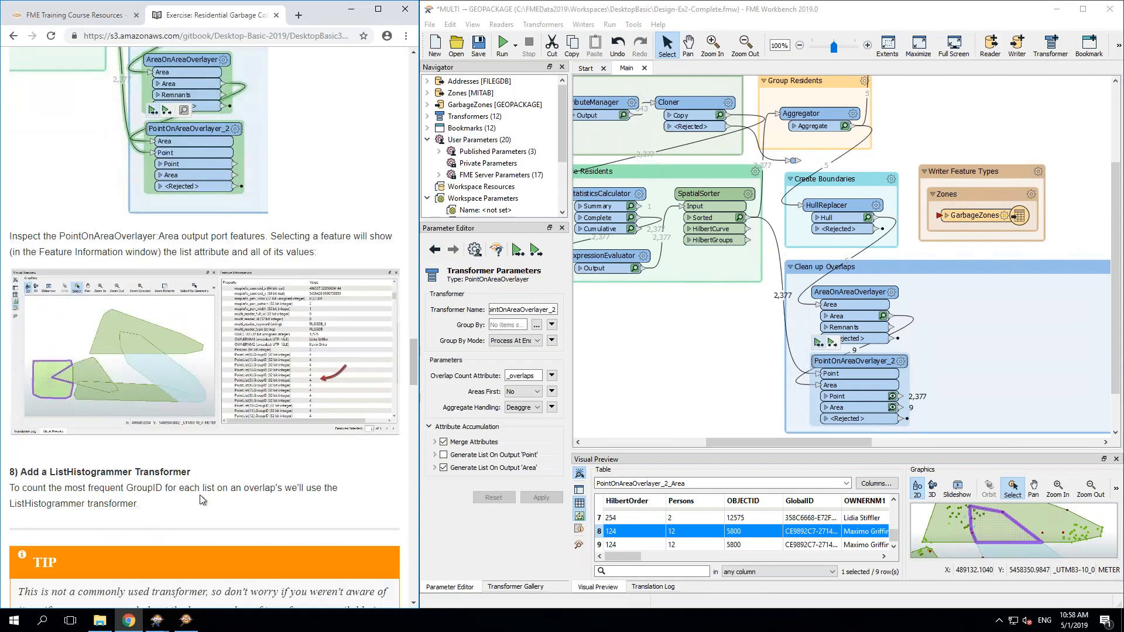
pyautogui.scroll(-4, 202, 500)
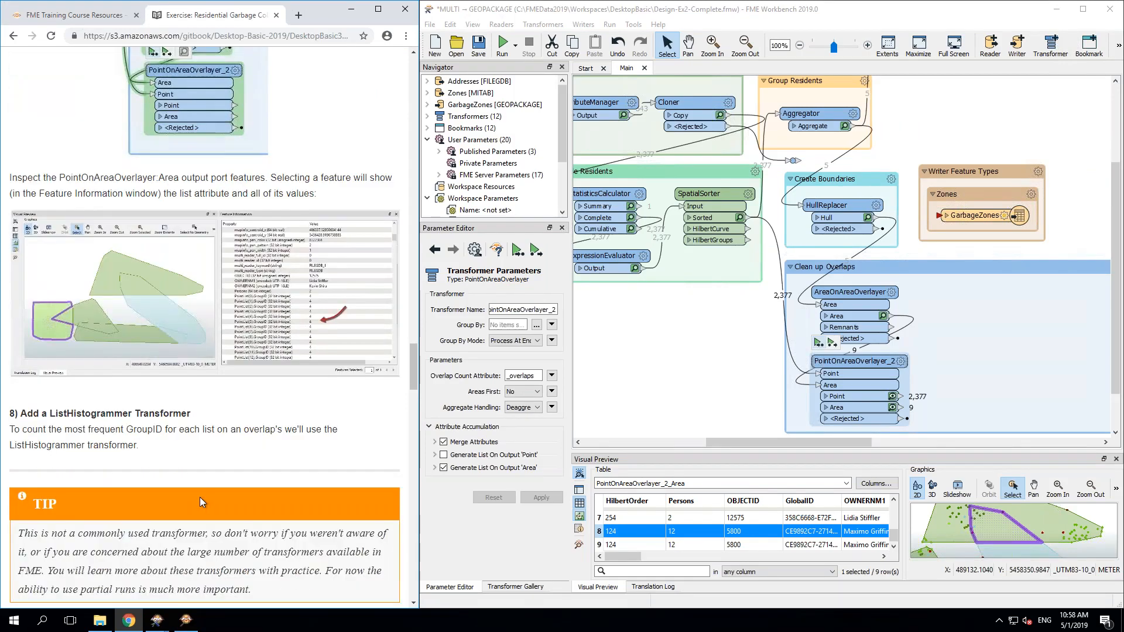
pyautogui.scroll(-2, 205, 328)
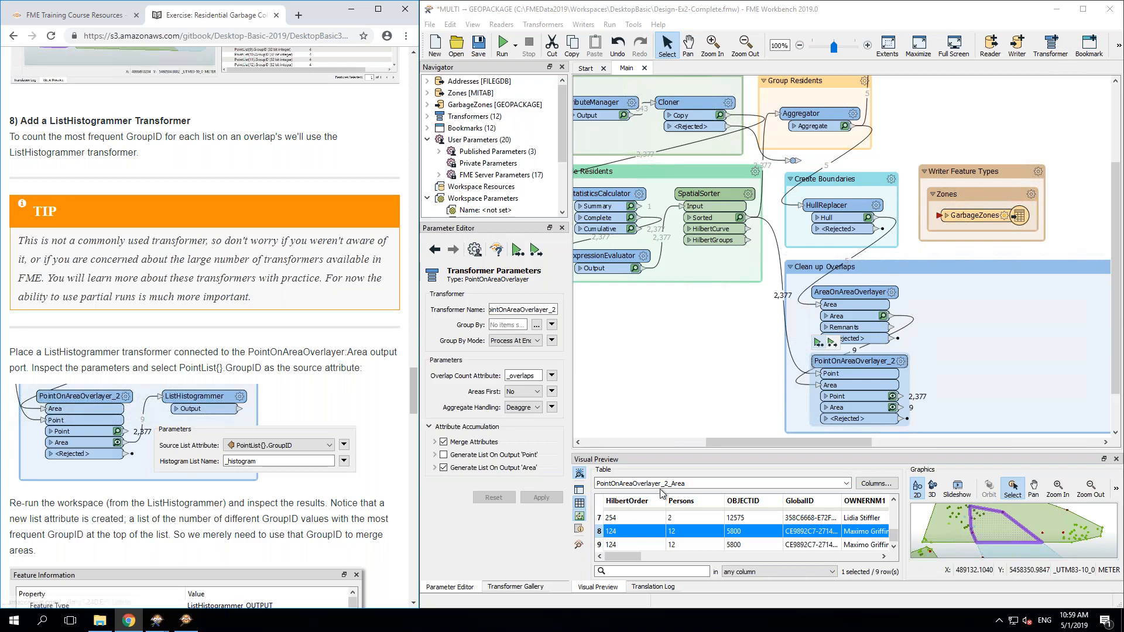
pyautogui.click(961, 334)
pyautogui.write('listh')
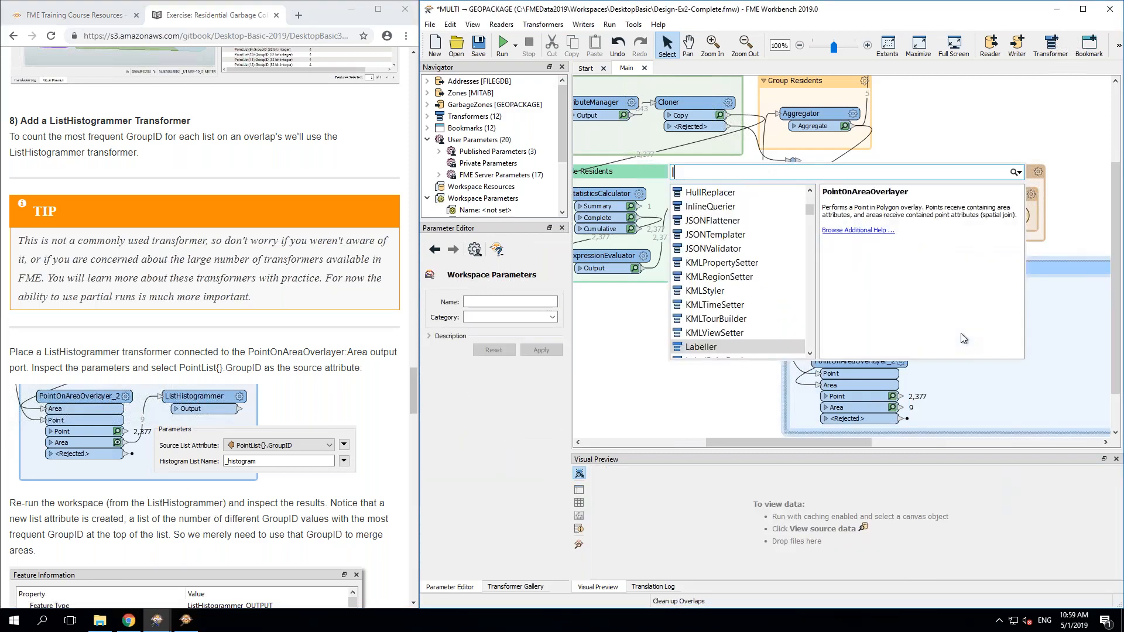
pyautogui.press('Return')
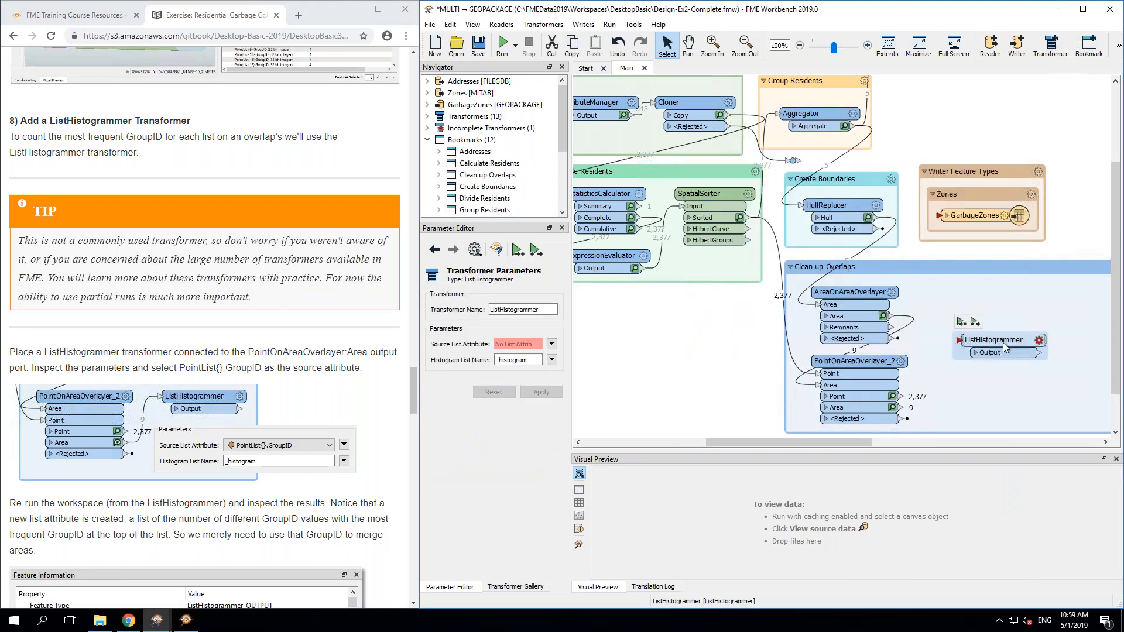
pyautogui.moveTo(1003, 343); pyautogui.dragTo(1003, 344)
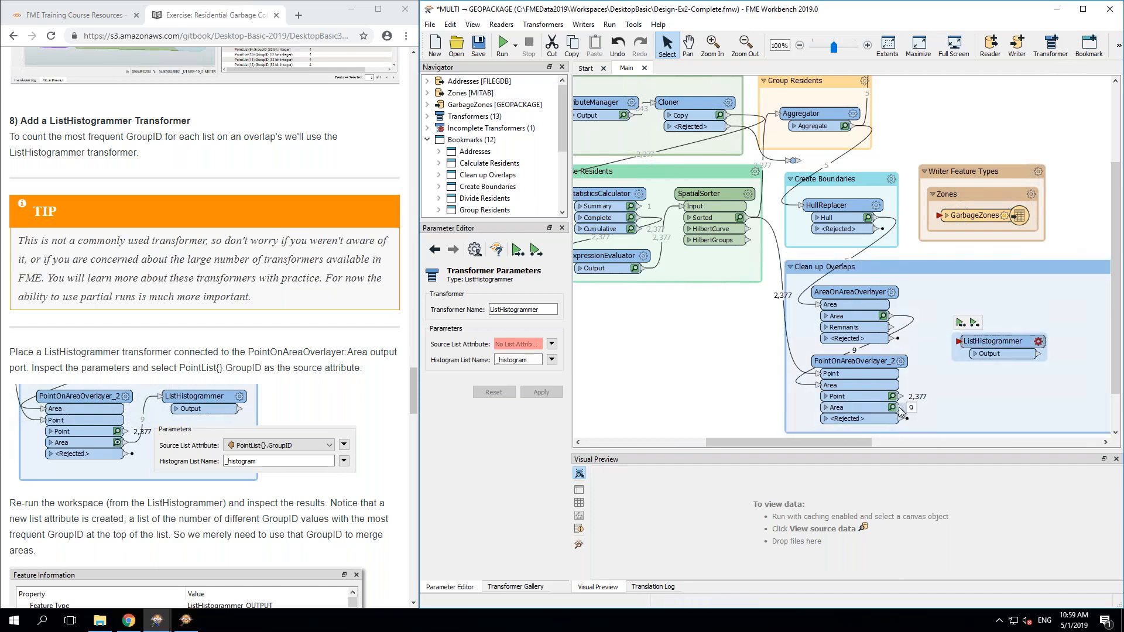
pyautogui.moveTo(900, 408); pyautogui.dragTo(985, 342)
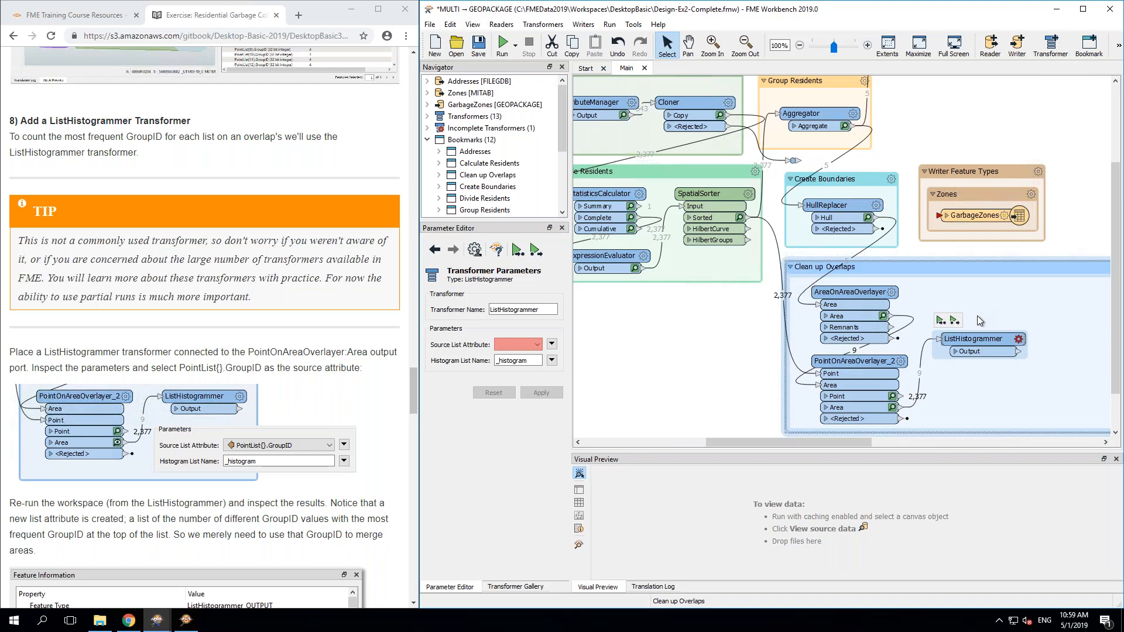
# Step: Set the ListHistogrammer's source list attribute to PointList{}.GroupID, keeping _histogram as the histogram list name
pyautogui.click(999, 338)
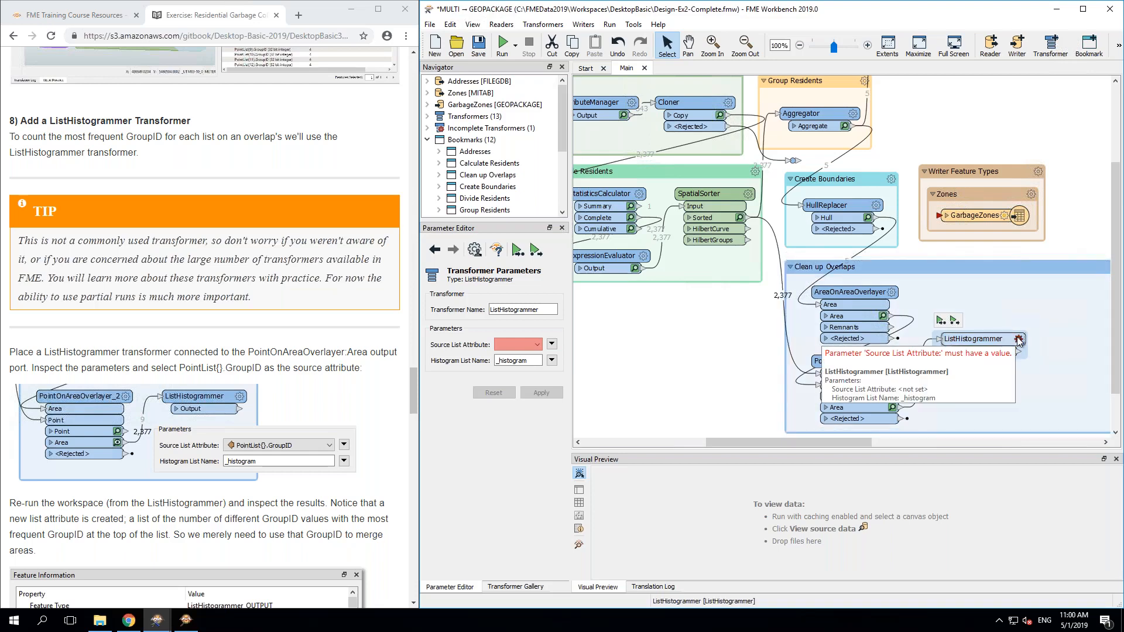
pyautogui.click(1019, 339)
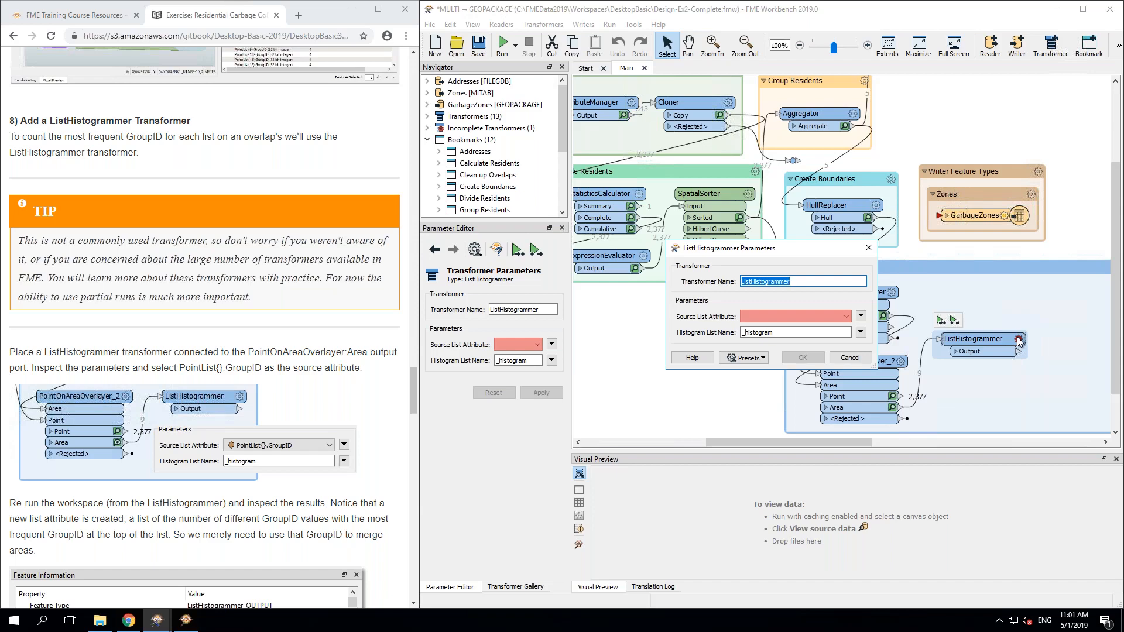
pyautogui.click(847, 318)
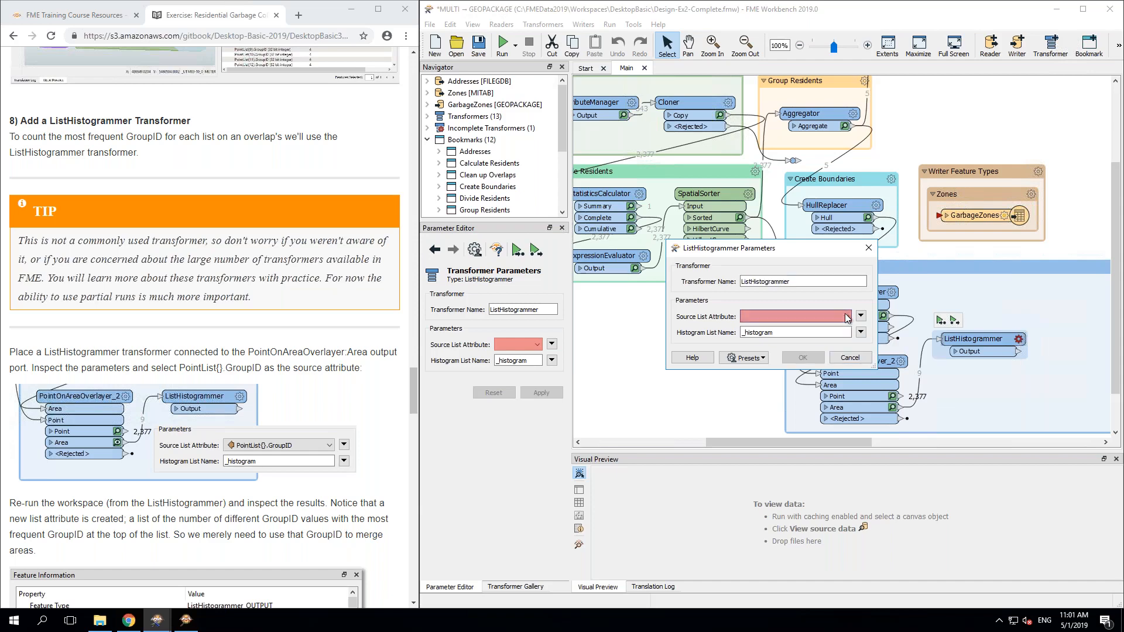
pyautogui.click(798, 342)
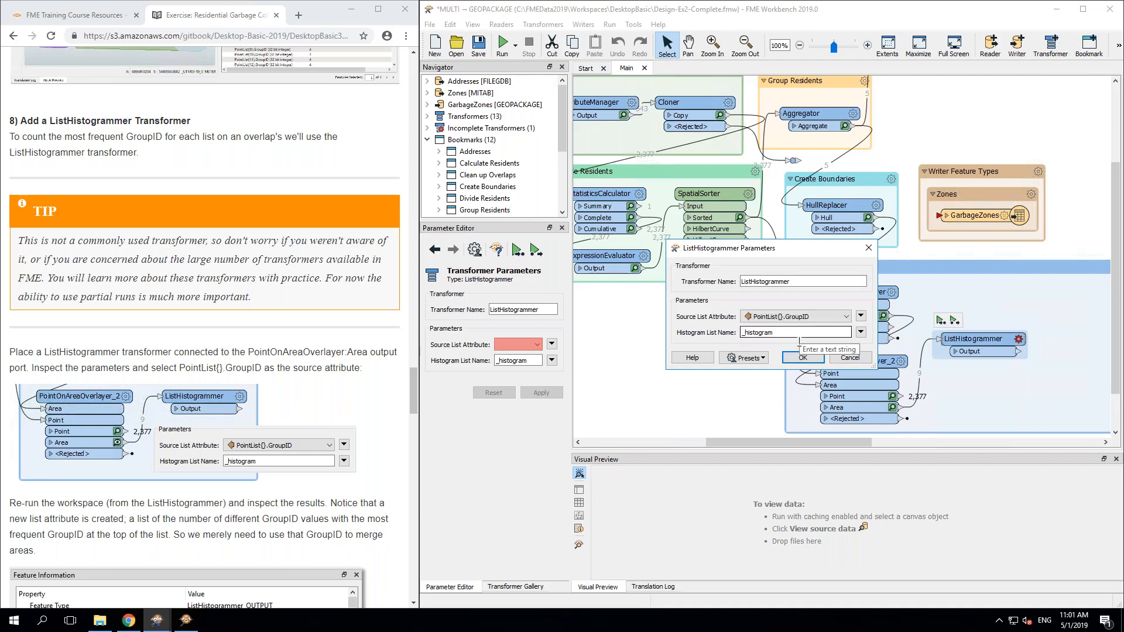
pyautogui.click(799, 357)
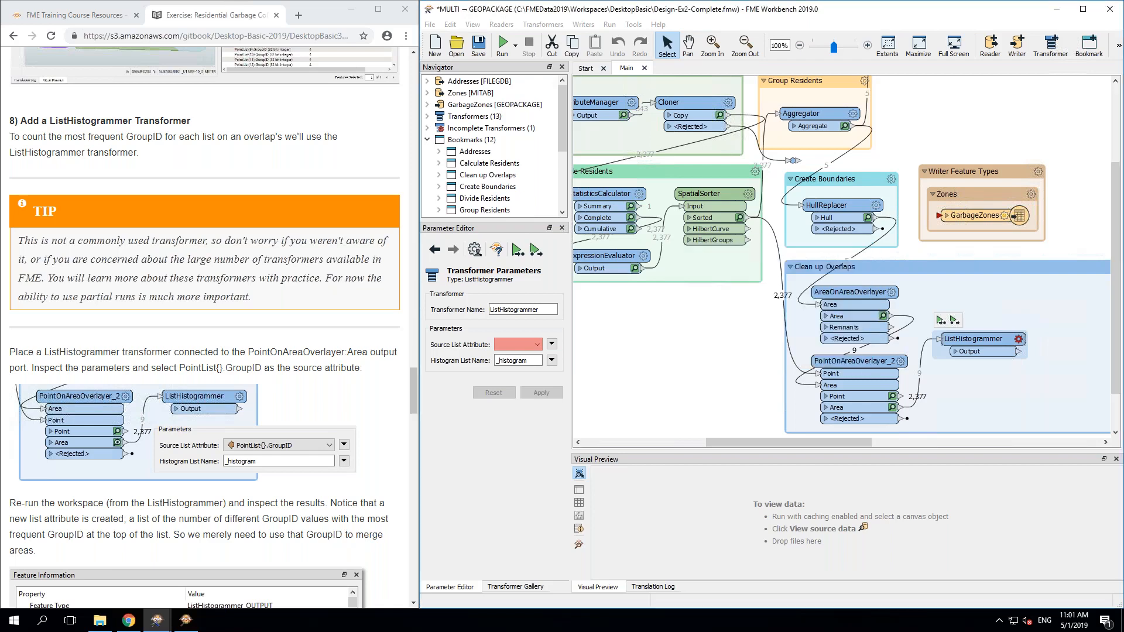
# Step: Run the workspace to the ListHistogrammer and examine the histogram counts and values of the overlap polygon inside the northernmost zone in FME Data Inspector
pyautogui.click(939, 322)
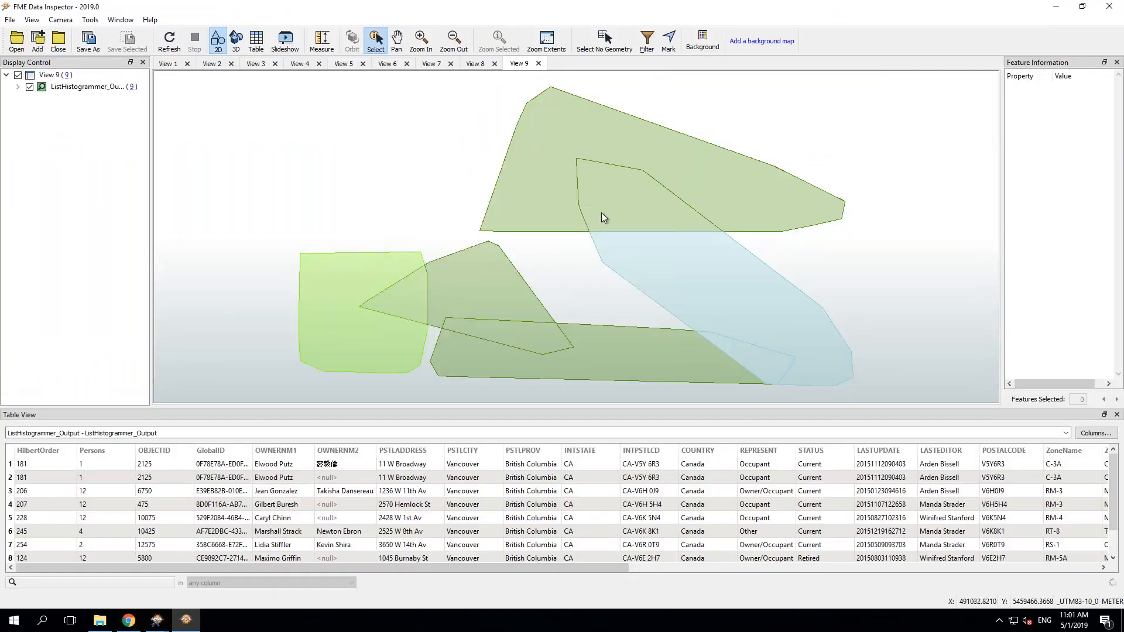
pyautogui.click(601, 214)
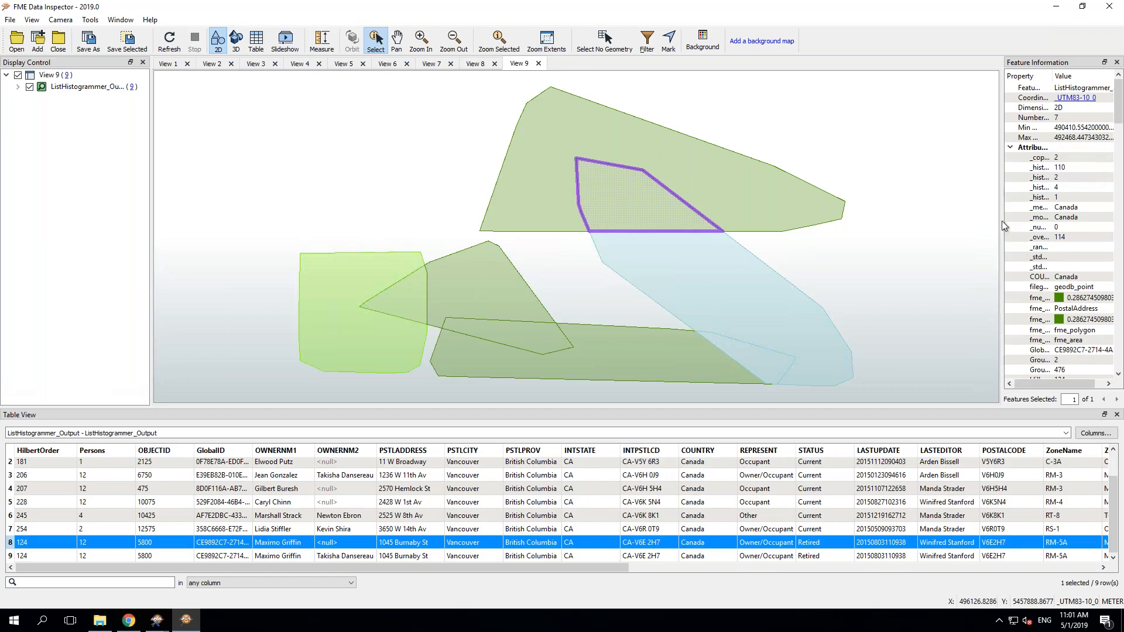
pyautogui.moveTo(1003, 220); pyautogui.dragTo(718, 250)
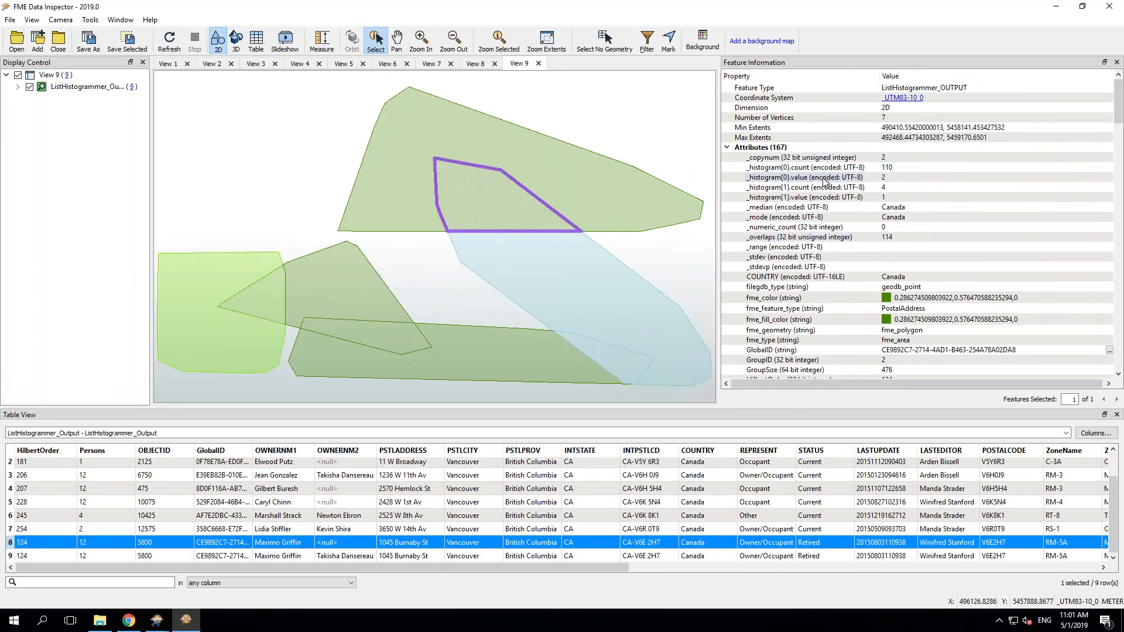
pyautogui.click(890, 178)
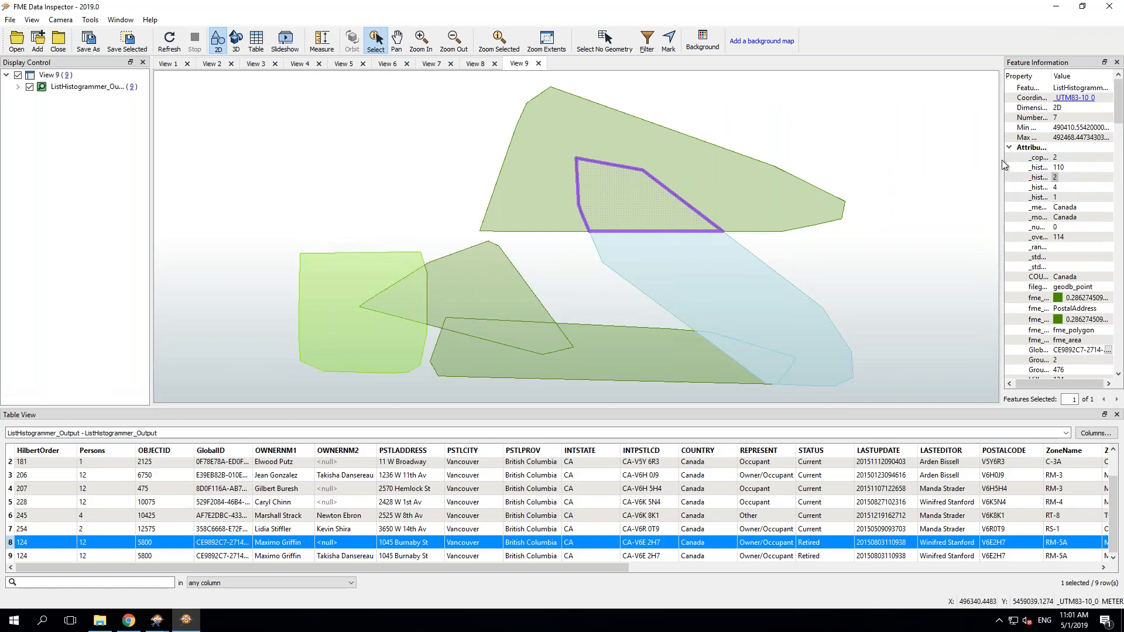
pyautogui.moveTo(1002, 160); pyautogui.dragTo(718, 178)
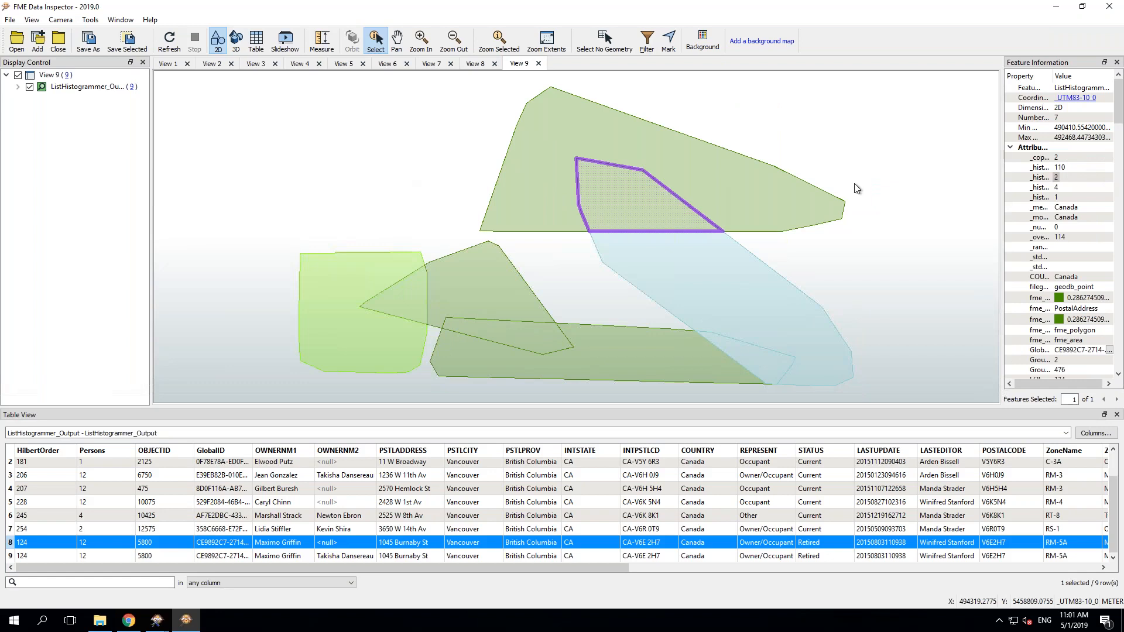
pyautogui.click(1055, 10)
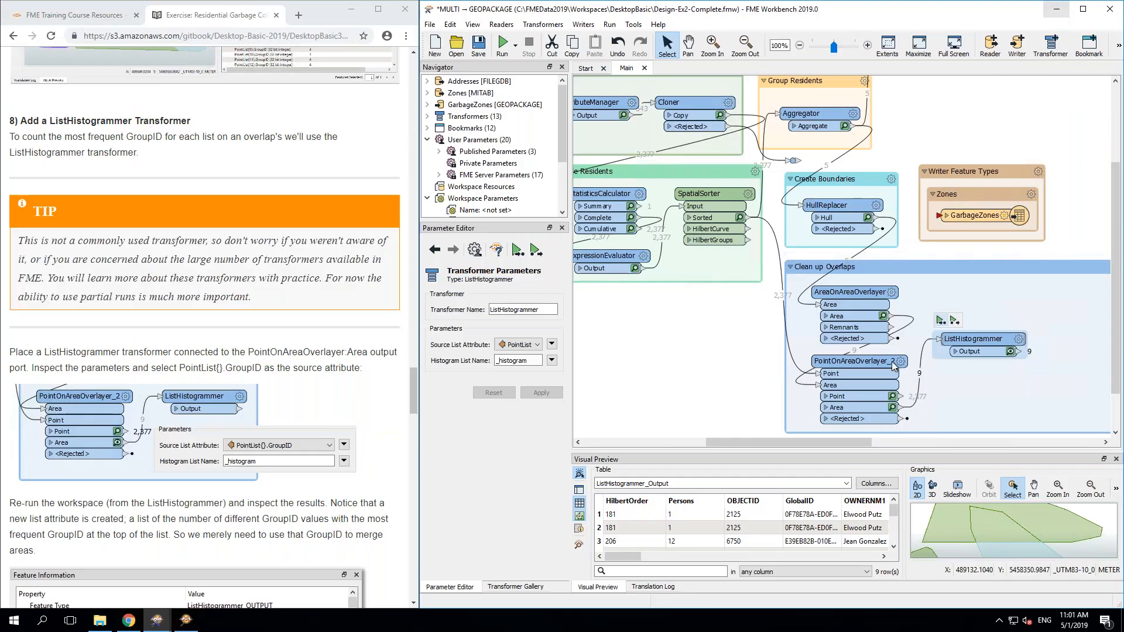
# Step: Read exercise step 9, then move the ListHistogrammer up level with AreaOnAreaOverlayer in FME Workbench to make room beneath it
pyautogui.click(377, 476)
pyautogui.scroll(-2, 378, 476)
pyautogui.scroll(-2, 378, 476)
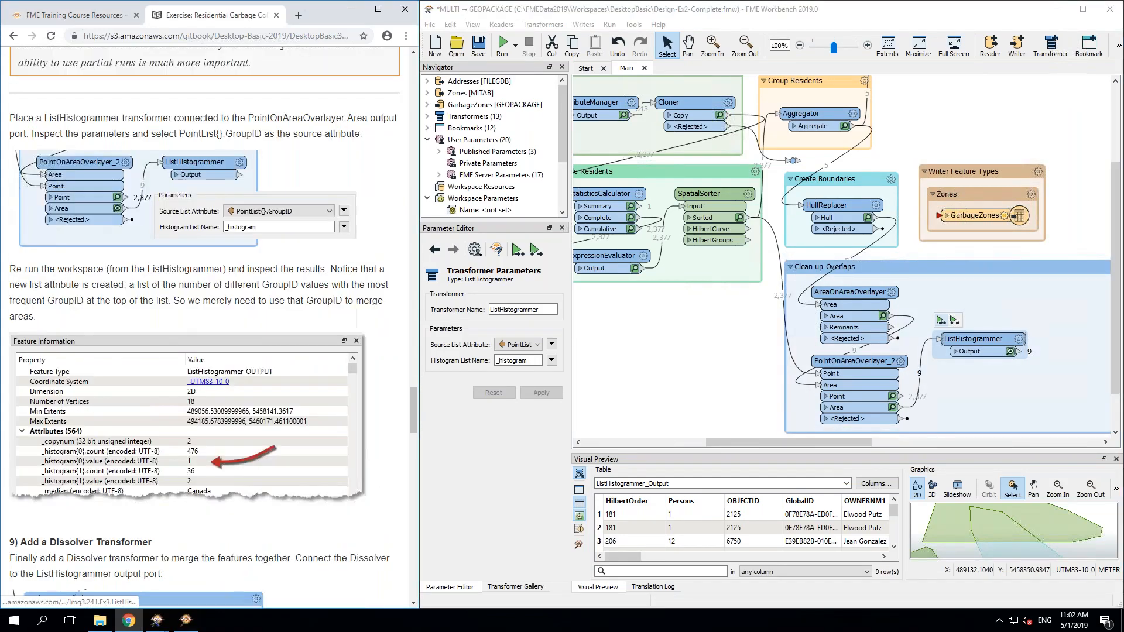
pyautogui.scroll(-5, 377, 475)
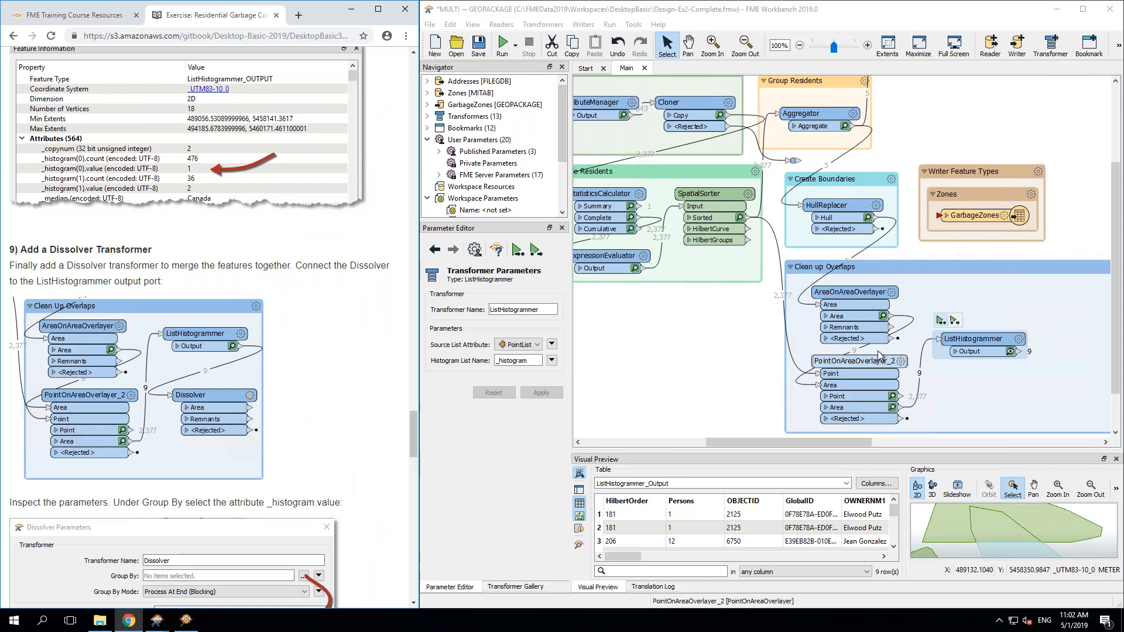
pyautogui.click(978, 343)
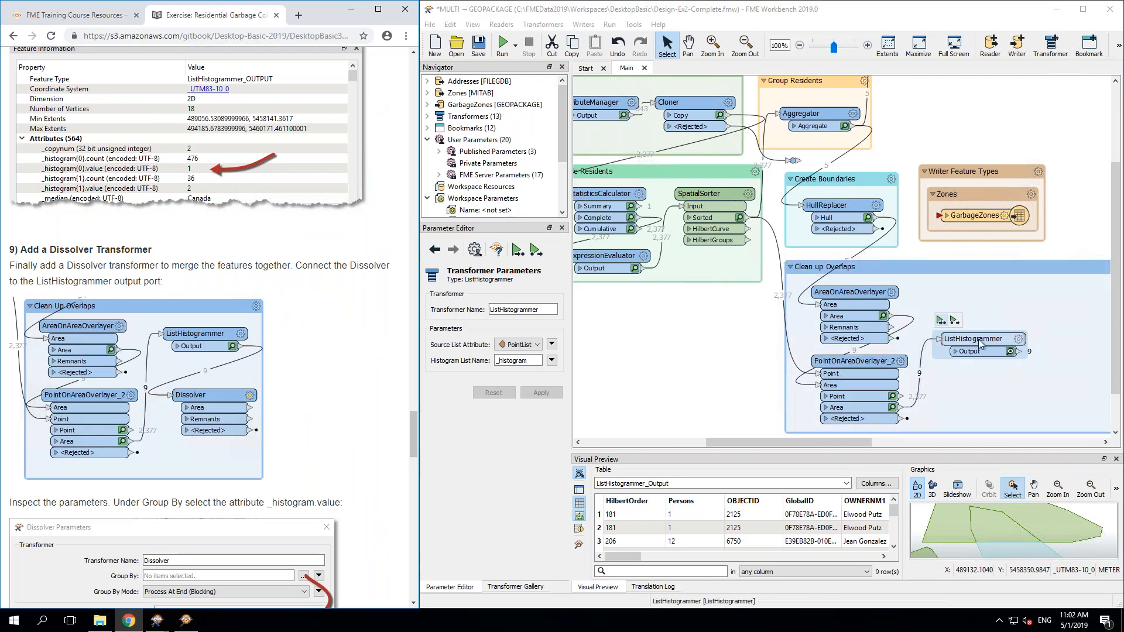
pyautogui.moveTo(979, 339); pyautogui.dragTo(979, 303)
# Step: Place a Dissolver below the ListHistogrammer in Clean up Overlaps and connect it to the ListHistogrammer's Output port
pyautogui.click(984, 350)
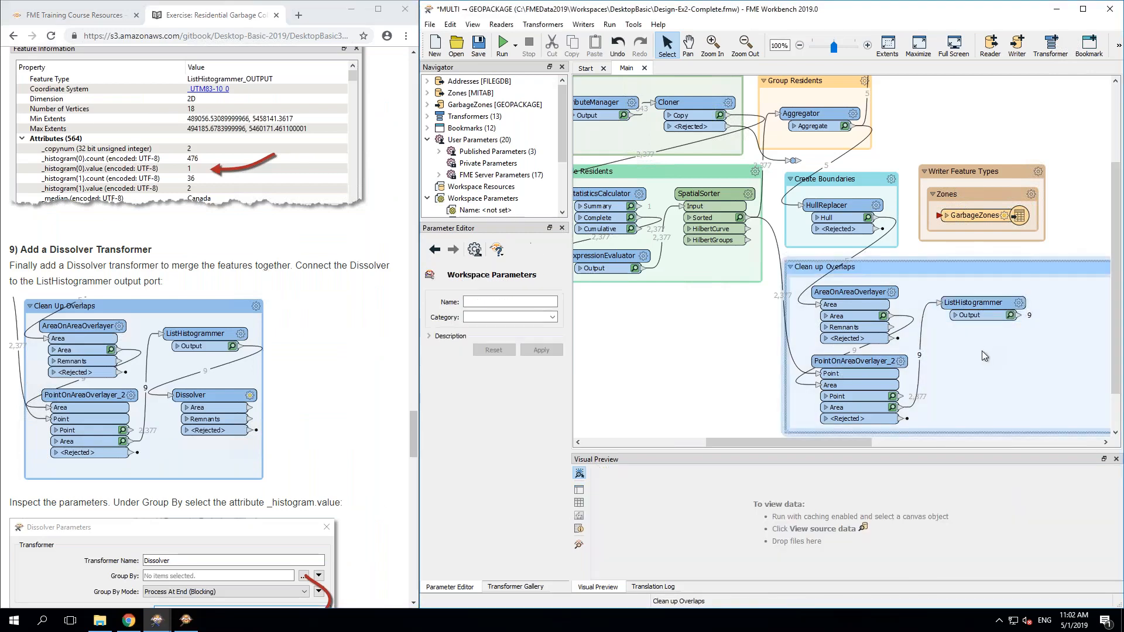
pyautogui.write('diss')
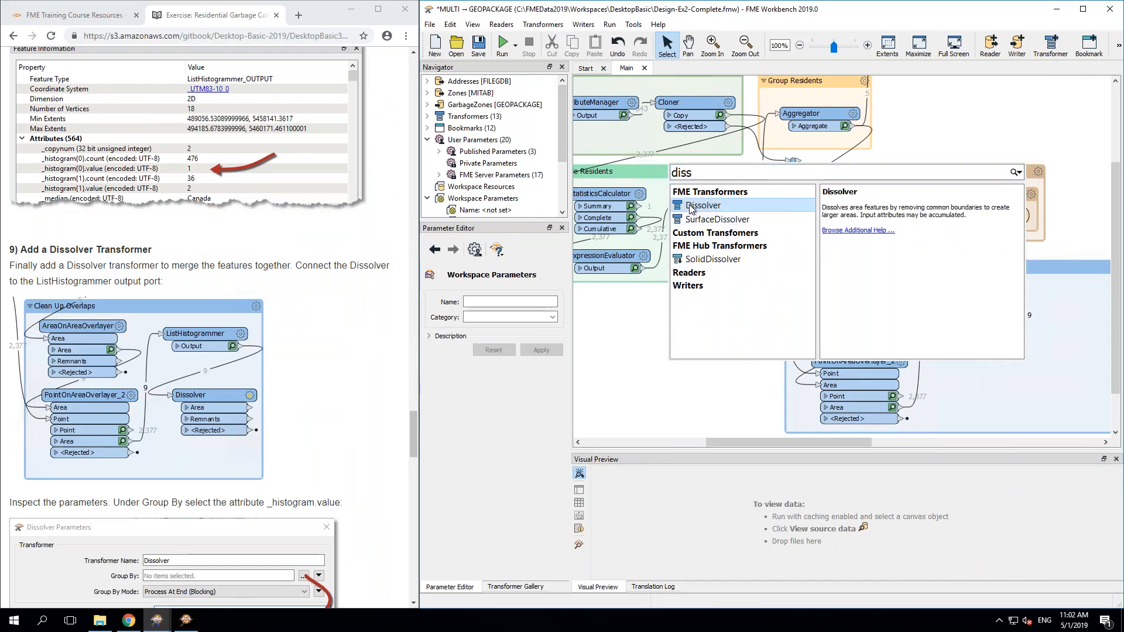
pyautogui.doubleClick(691, 207)
pyautogui.moveTo(722, 213); pyautogui.dragTo(994, 353)
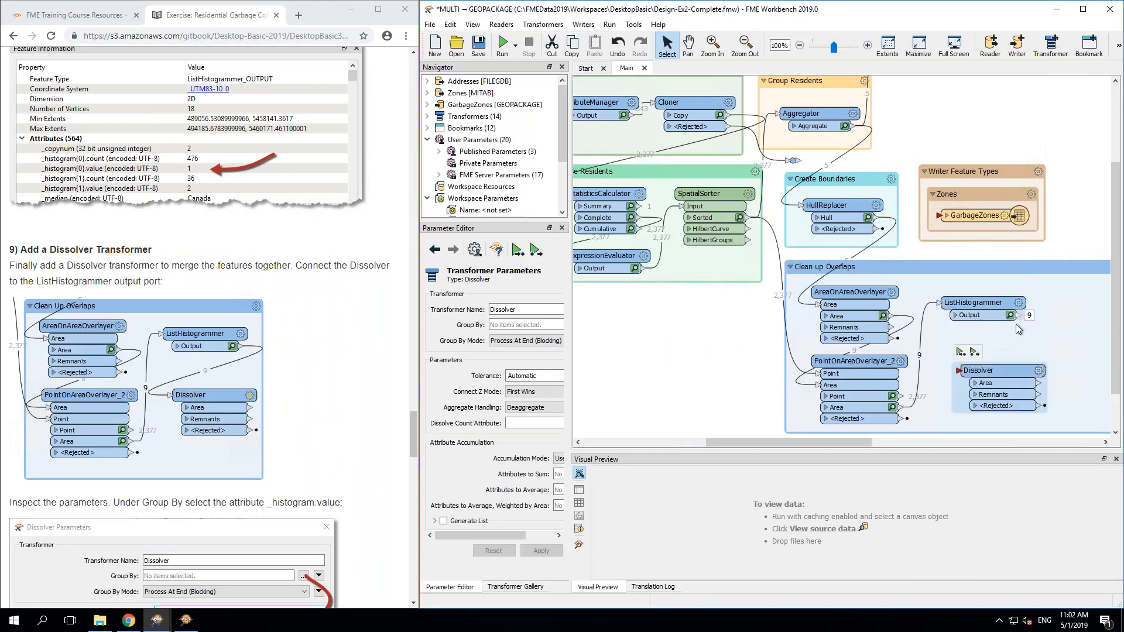
pyautogui.click(1019, 315)
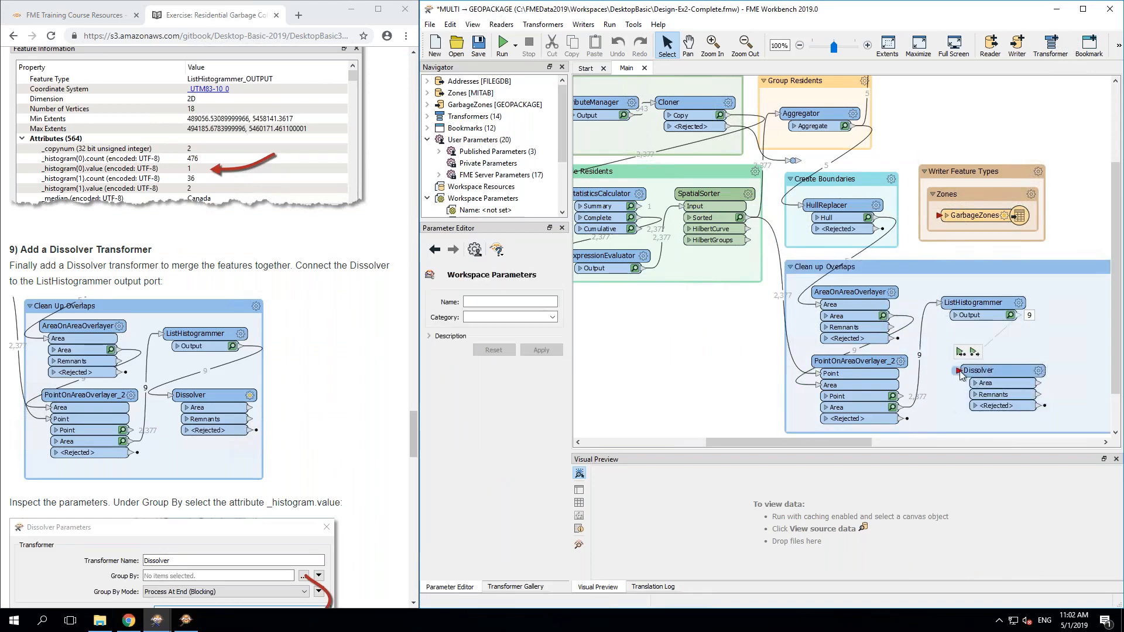
pyautogui.click(959, 370)
pyautogui.moveTo(1002, 369); pyautogui.dragTo(1002, 360)
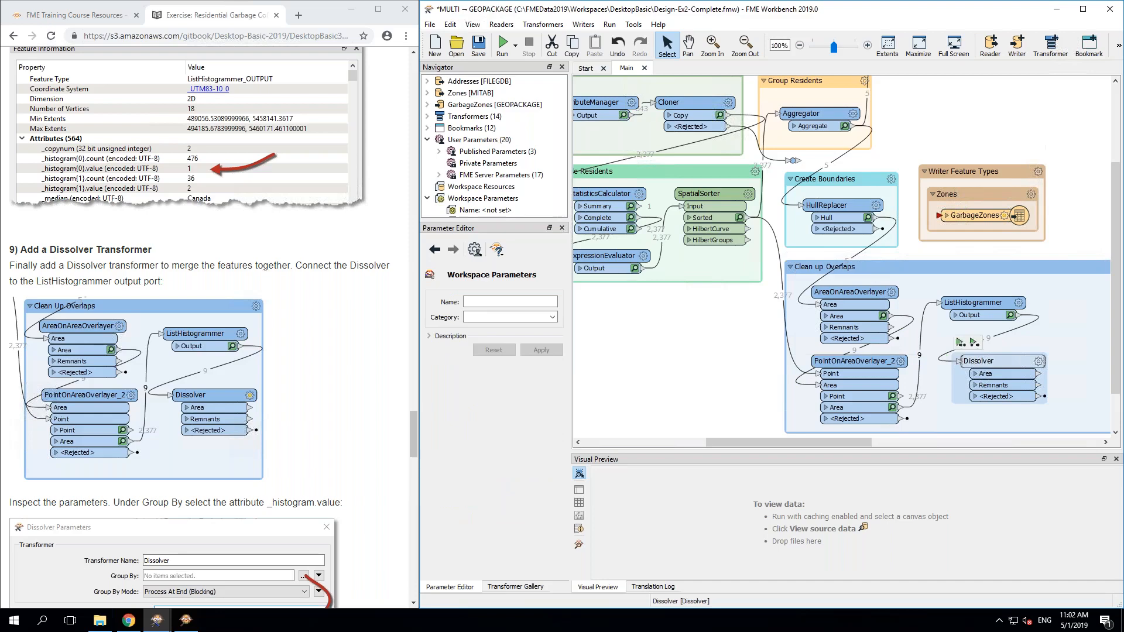
# Step: Following the exercise's parameter instructions, set the Dissolver's Group By to the first histogram list element, _histogram{0}.value
pyautogui.click(335, 338)
pyautogui.scroll(-2, 335, 339)
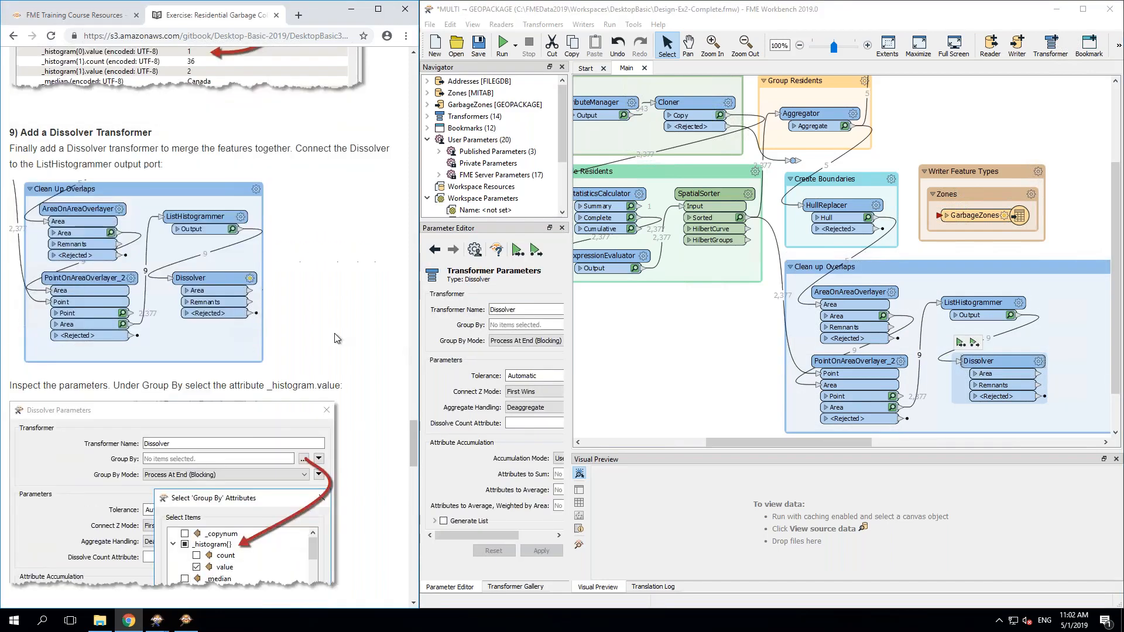
pyautogui.scroll(-1, 335, 336)
pyautogui.scroll(-1, 335, 333)
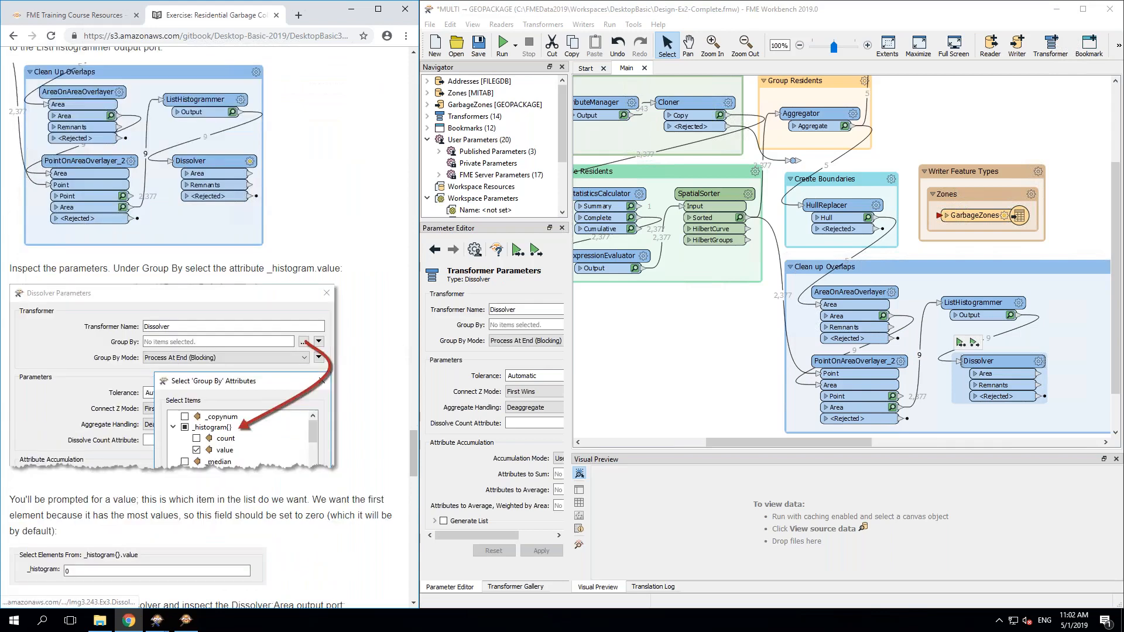
pyautogui.scroll(-1, 335, 332)
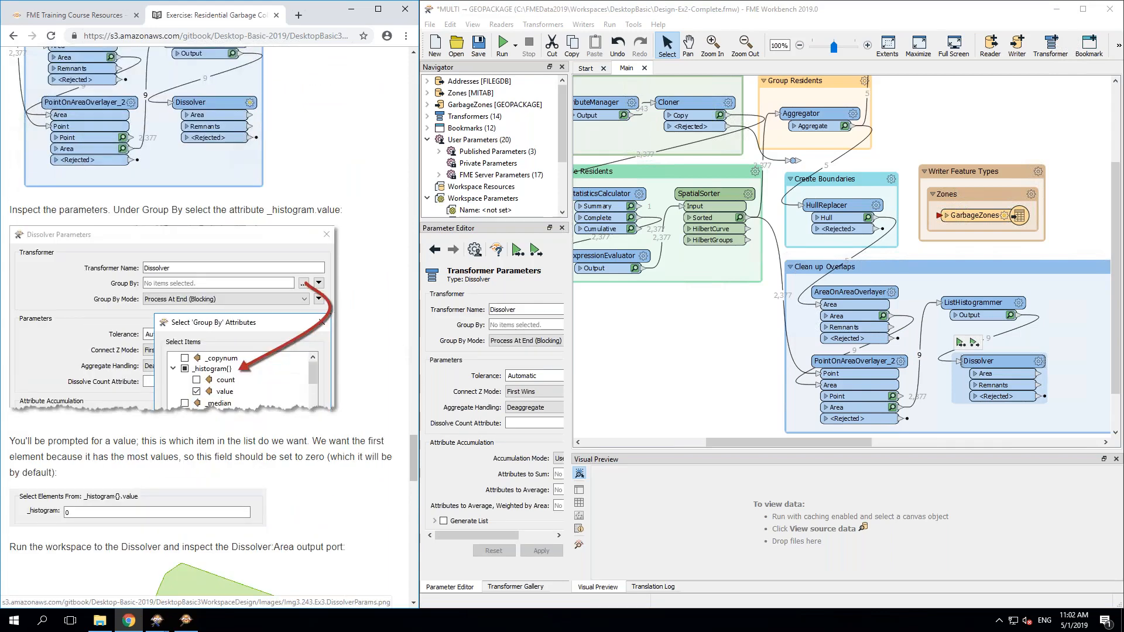
pyautogui.scroll(-1, 334, 332)
pyautogui.scroll(-1, 335, 333)
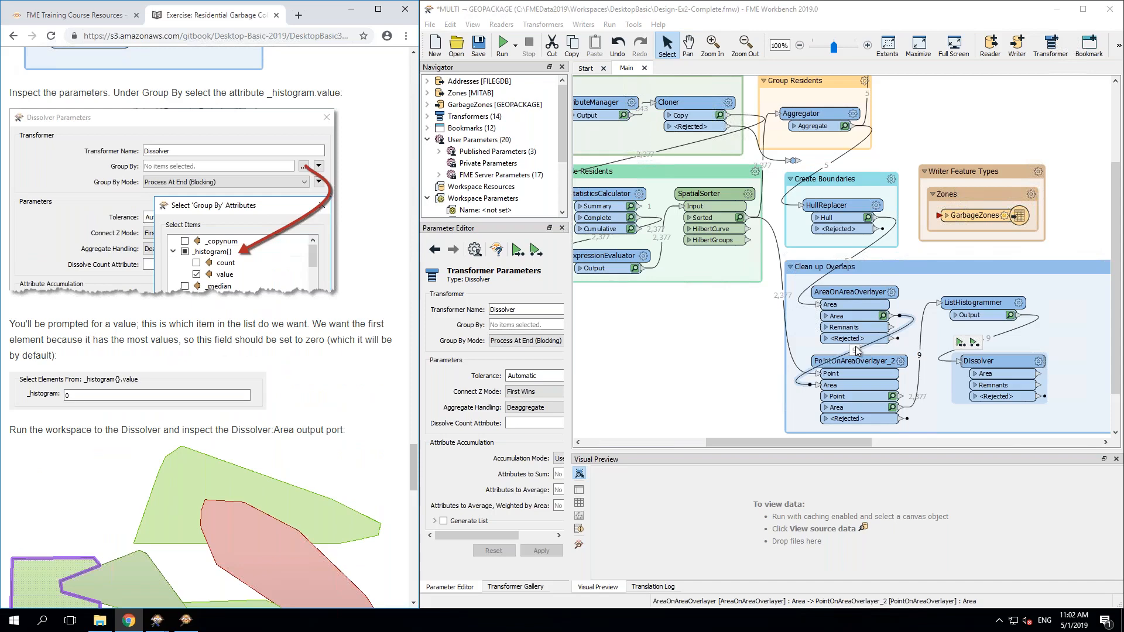
pyautogui.click(1038, 362)
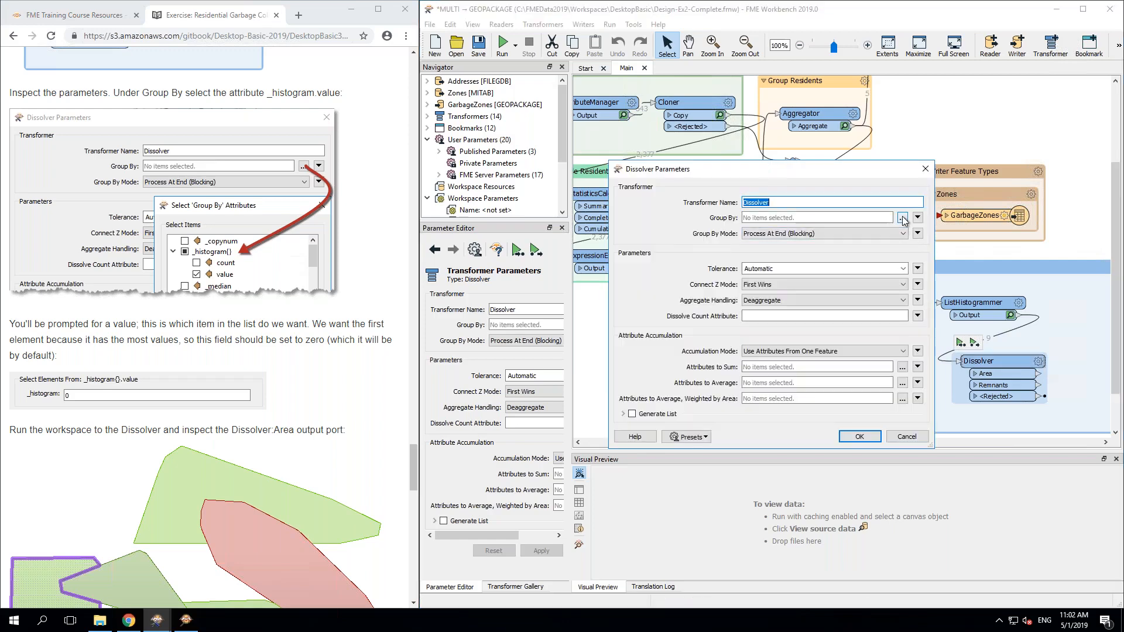
pyautogui.click(902, 219)
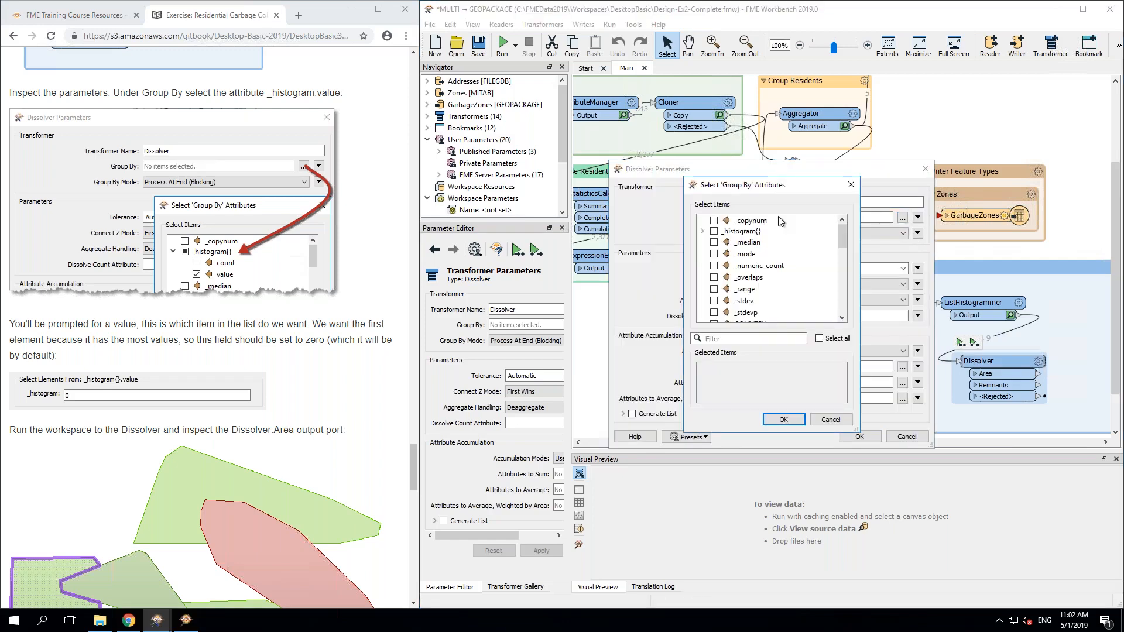
pyautogui.click(703, 232)
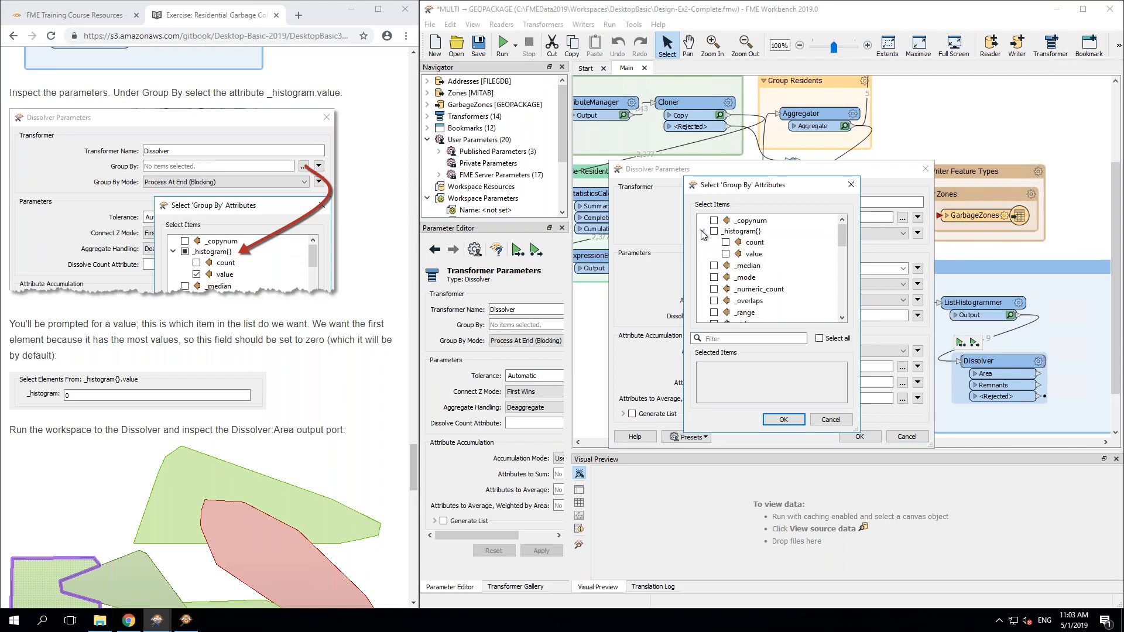
pyautogui.click(726, 254)
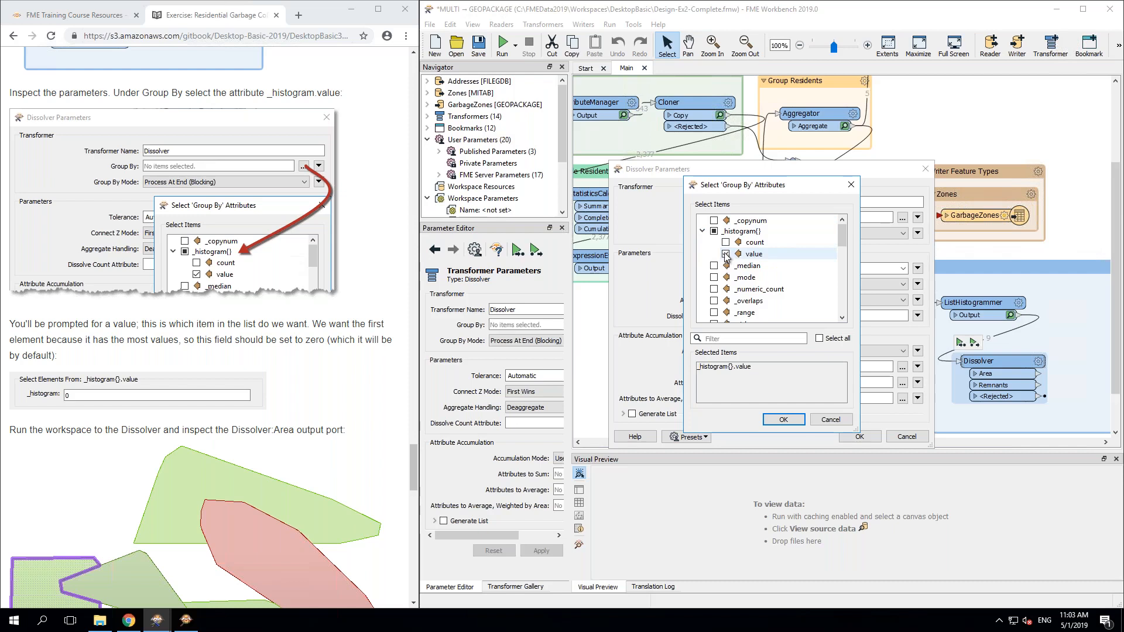
pyautogui.click(779, 420)
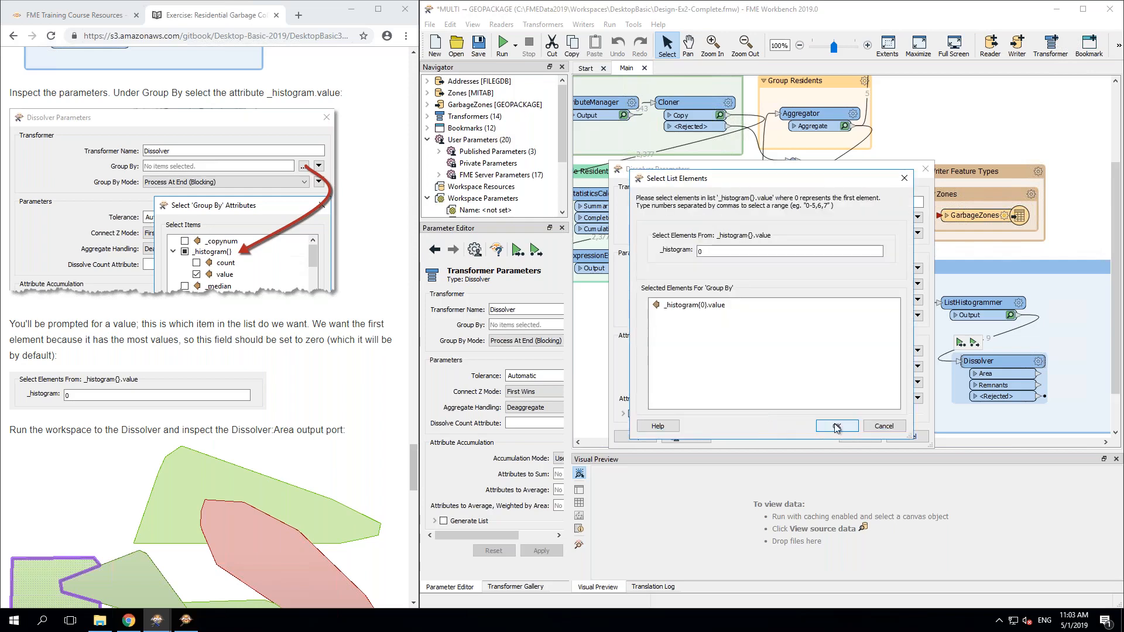
pyautogui.click(836, 426)
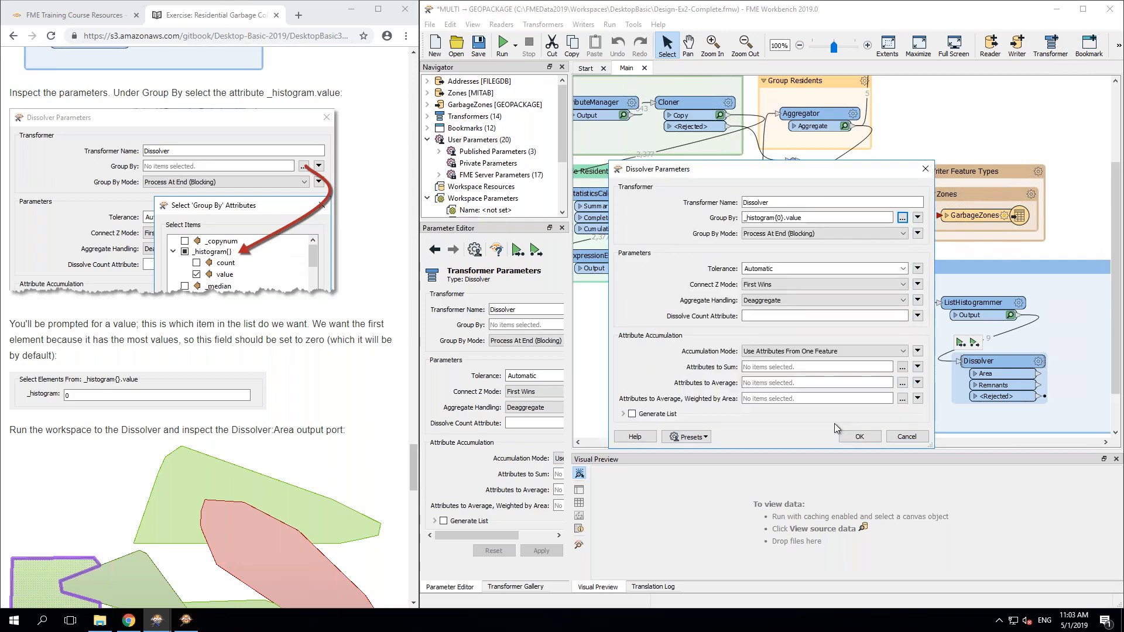
pyautogui.click(856, 436)
# Step: Run the workspace to the Dissolver, open its output in FME Data Inspector and hide Dissolver_Remnants to inspect the merged zones
pyautogui.click(961, 342)
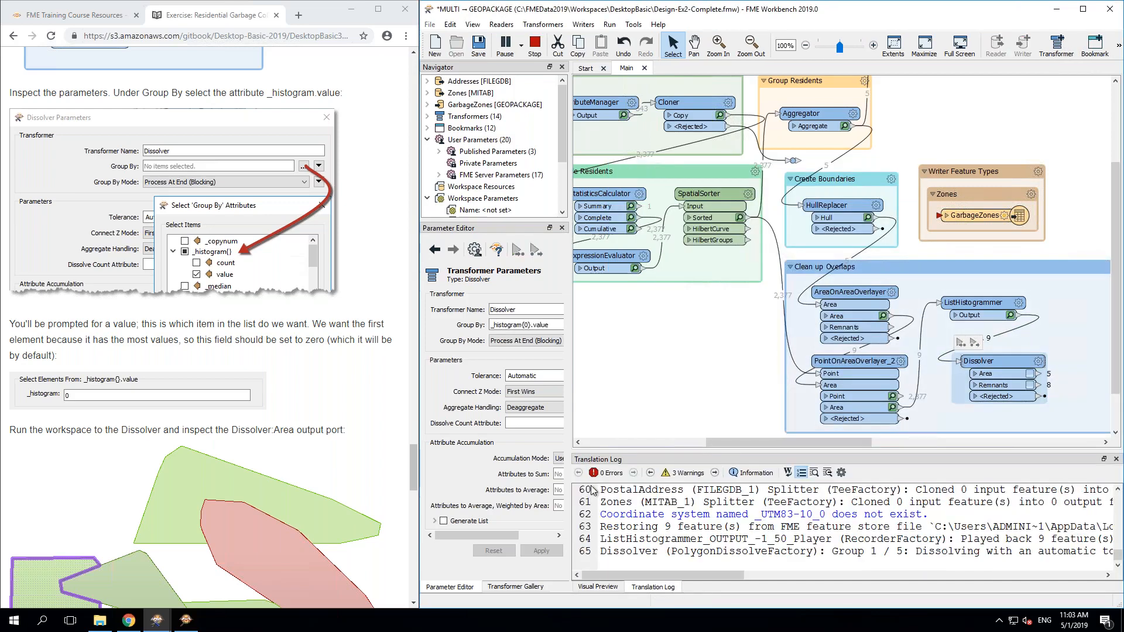
pyautogui.click(579, 545)
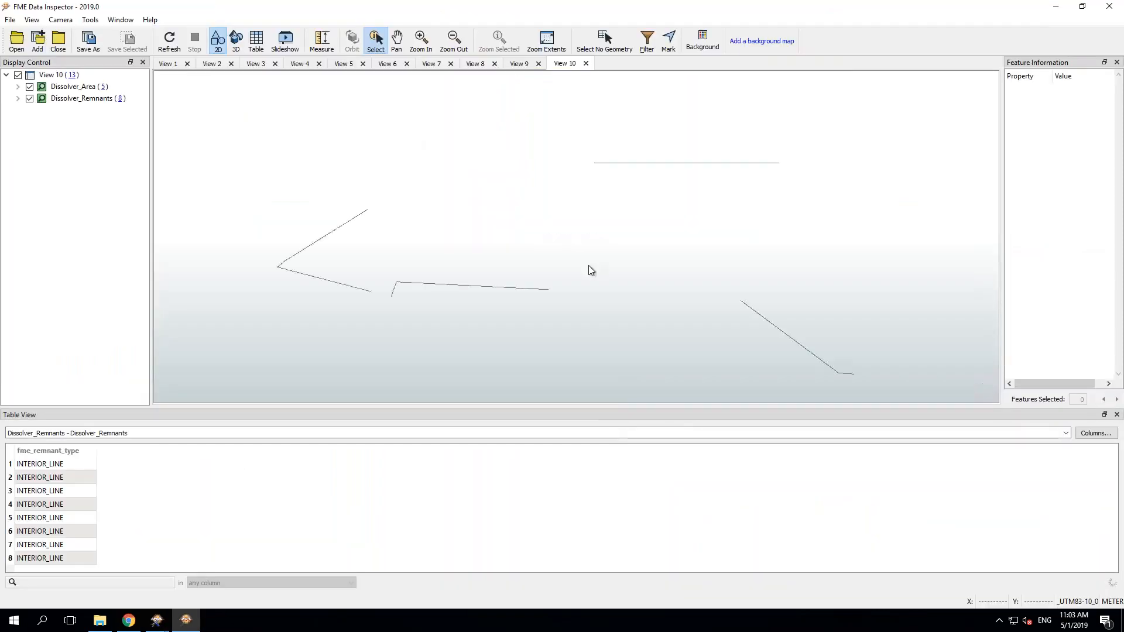
pyautogui.scroll(-1, 534, 204)
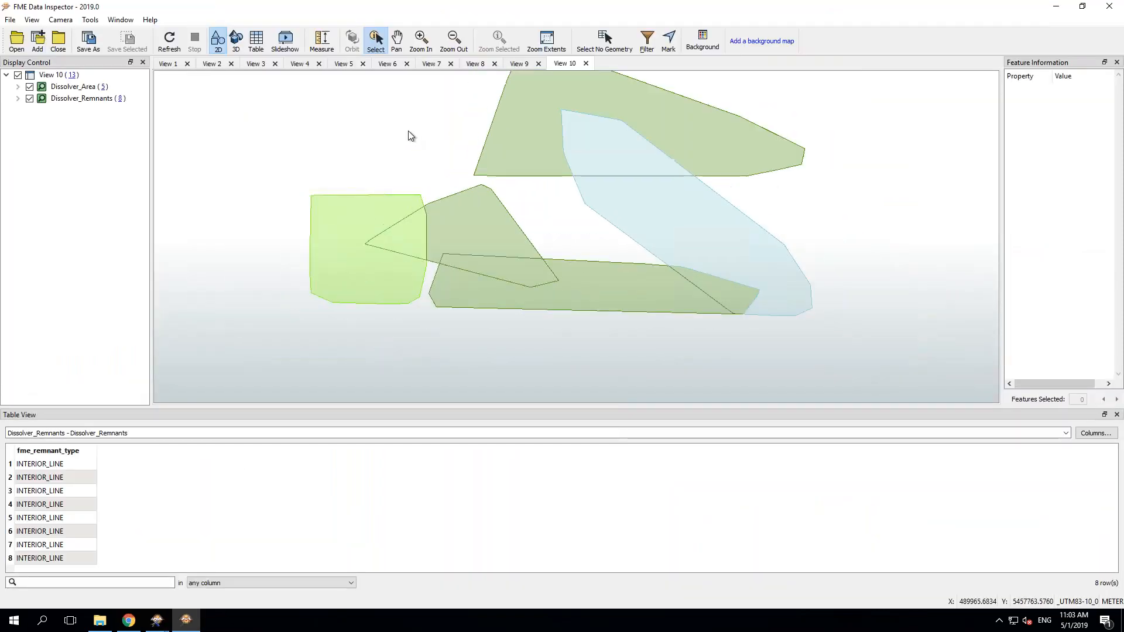
pyautogui.moveTo(409, 131); pyautogui.dragTo(405, 208)
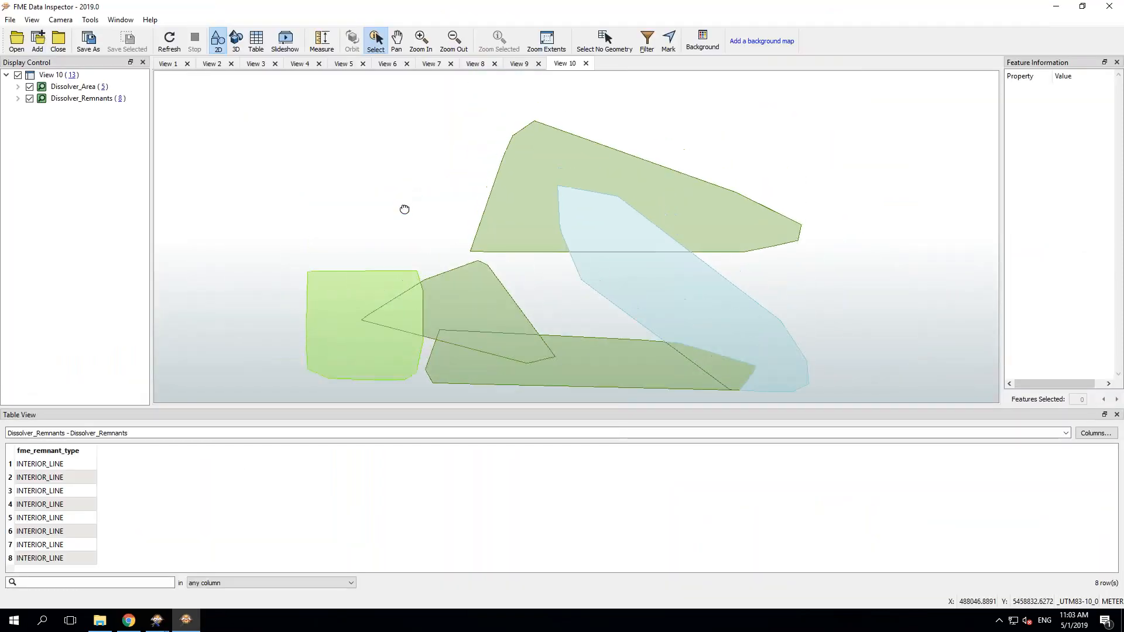
pyautogui.click(29, 98)
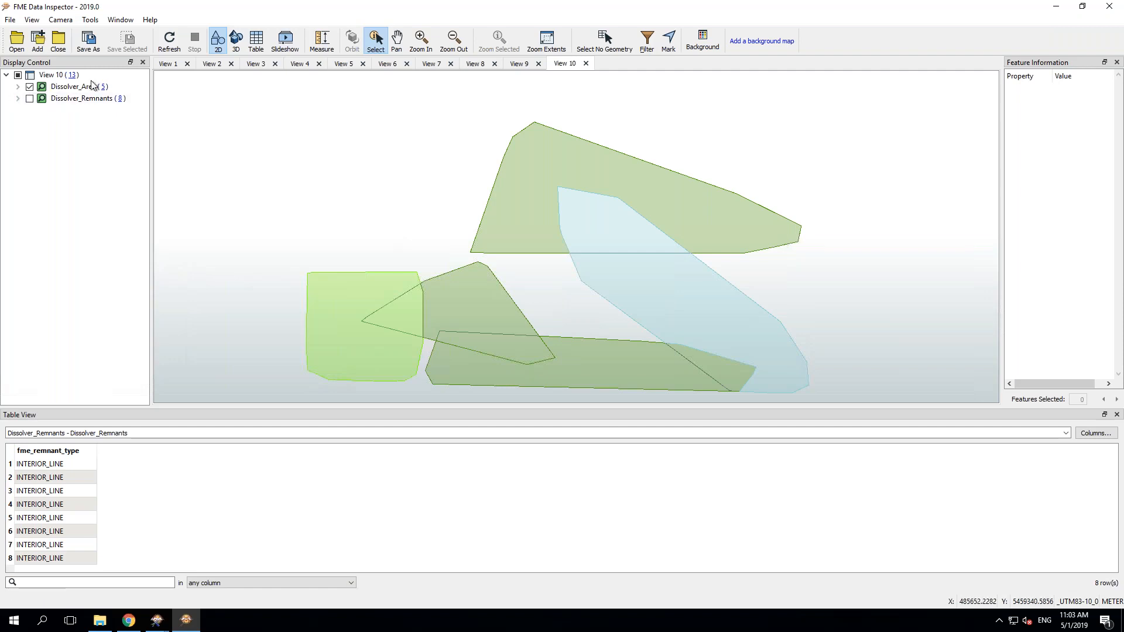
pyautogui.scroll(1, 560, 253)
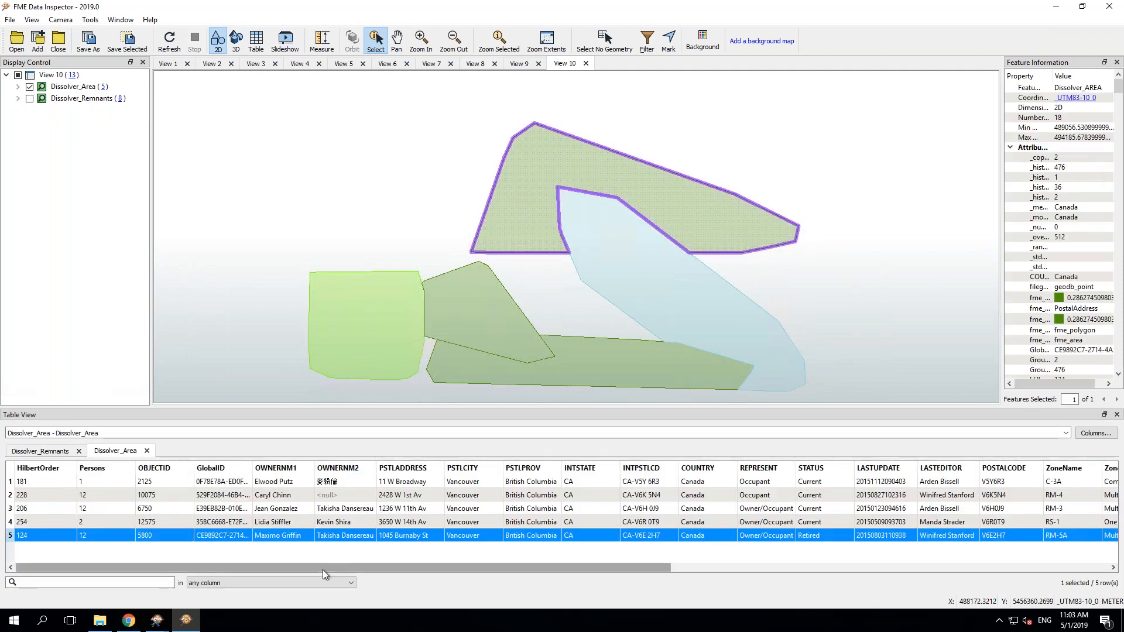
# Step: Examine the GroupID and attribute values of each dissolved zone by selecting the polygons one after another in Data Inspector
pyautogui.moveTo(409, 571); pyautogui.dragTo(770, 599)
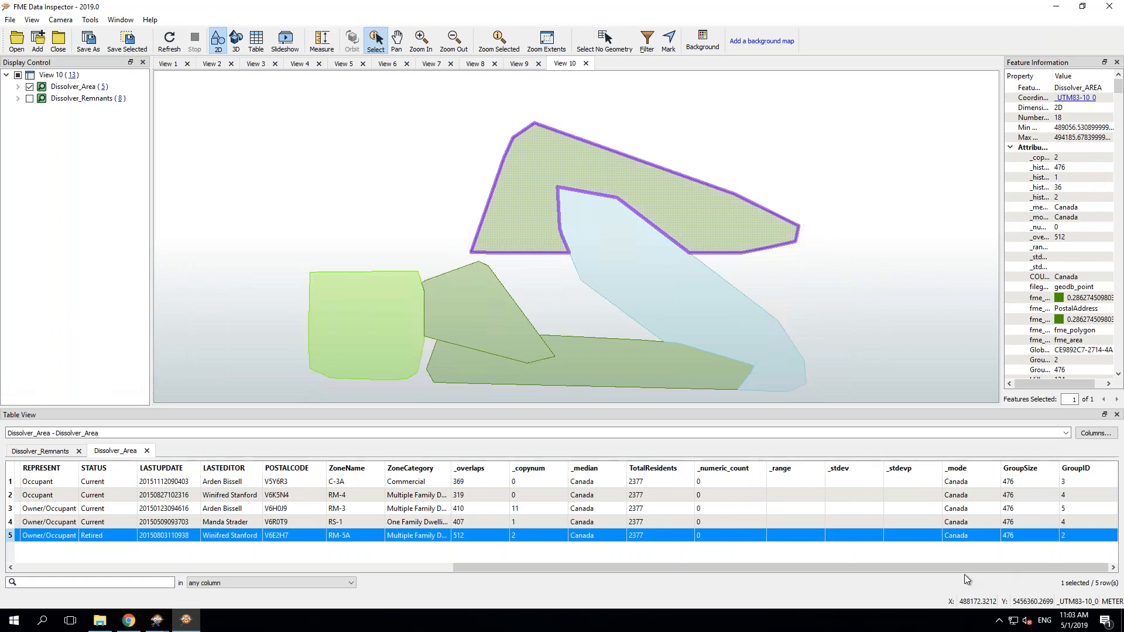
pyautogui.click(705, 312)
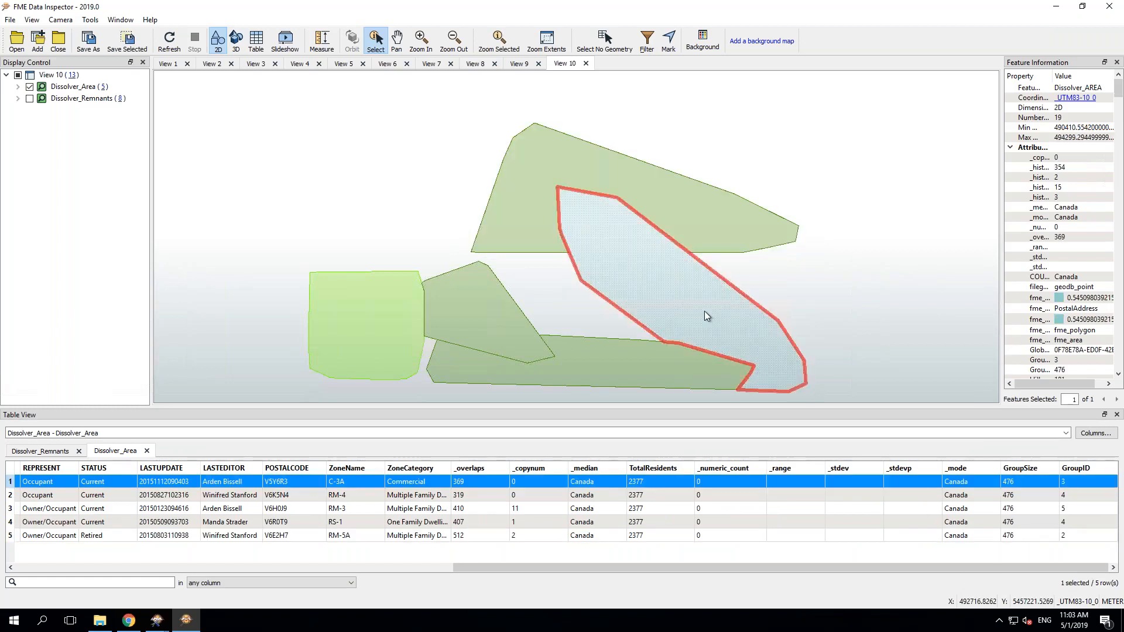
pyautogui.click(637, 356)
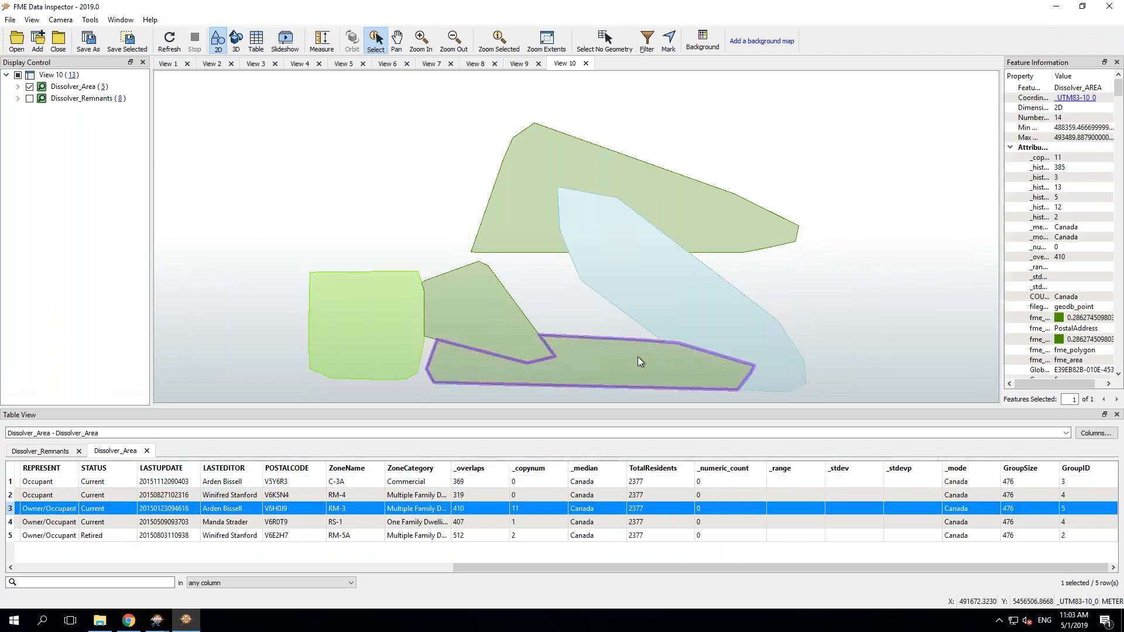
pyautogui.click(490, 290)
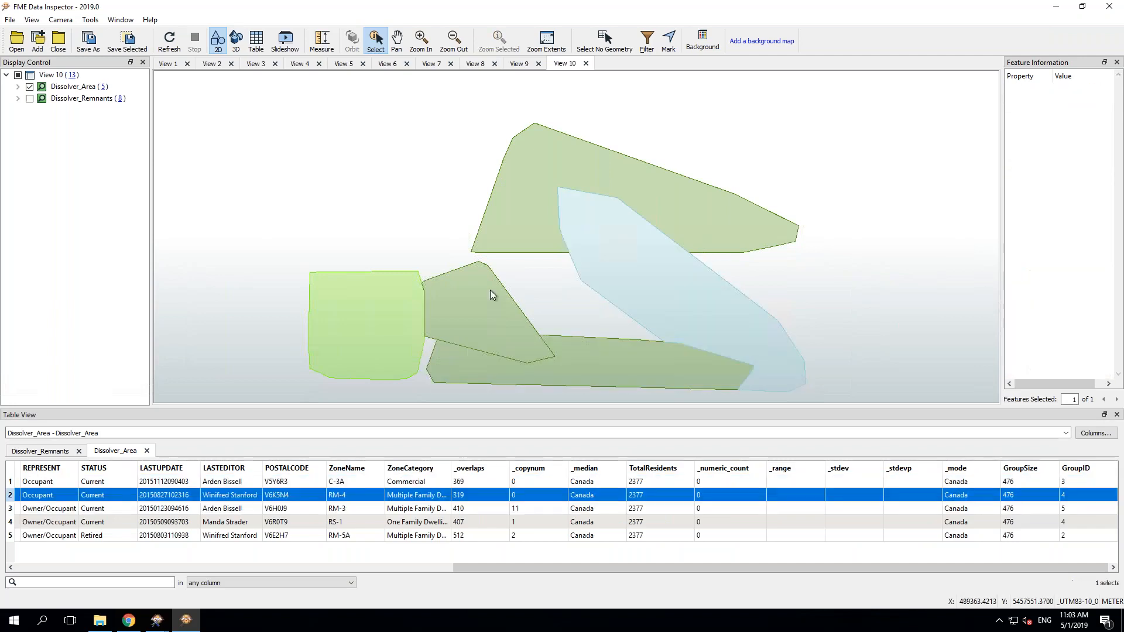
pyautogui.click(349, 289)
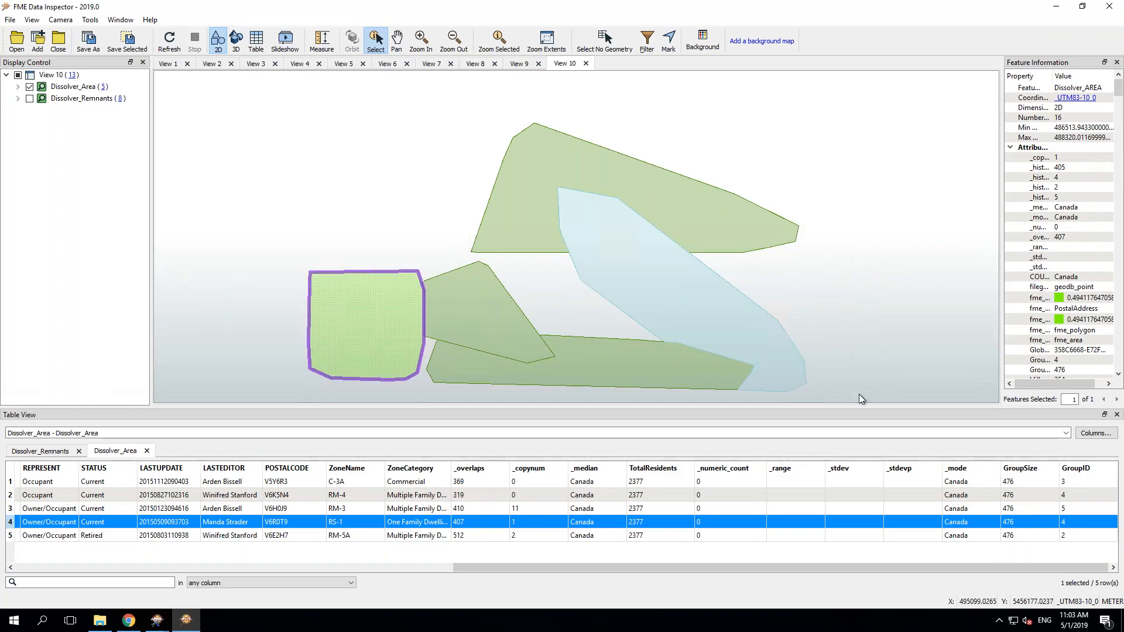
pyautogui.click(1070, 493)
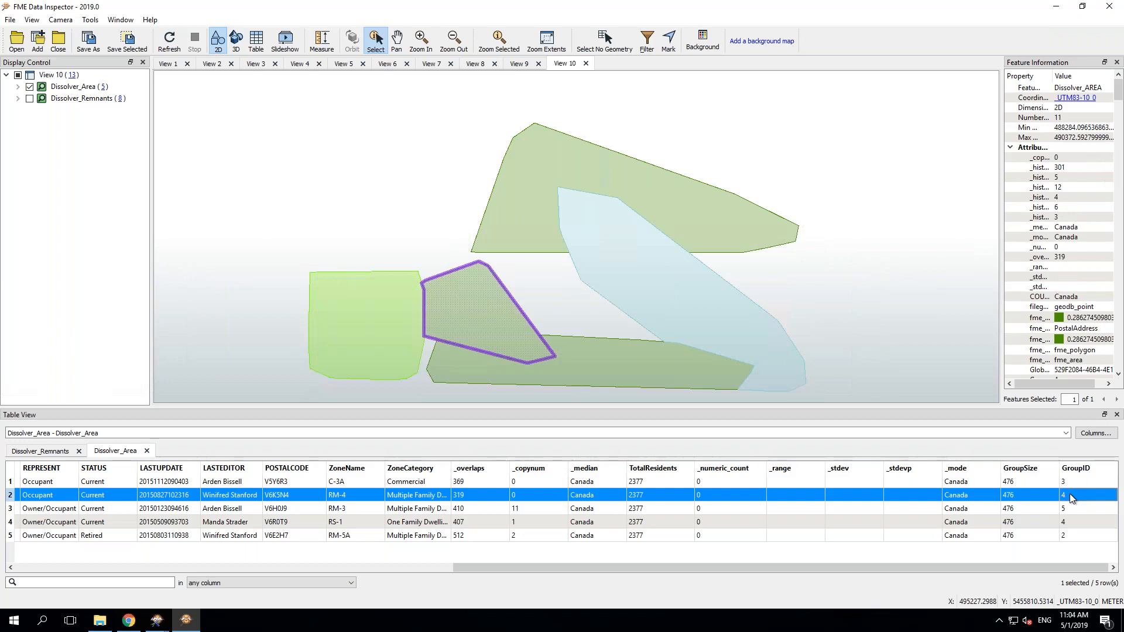
pyautogui.click(637, 378)
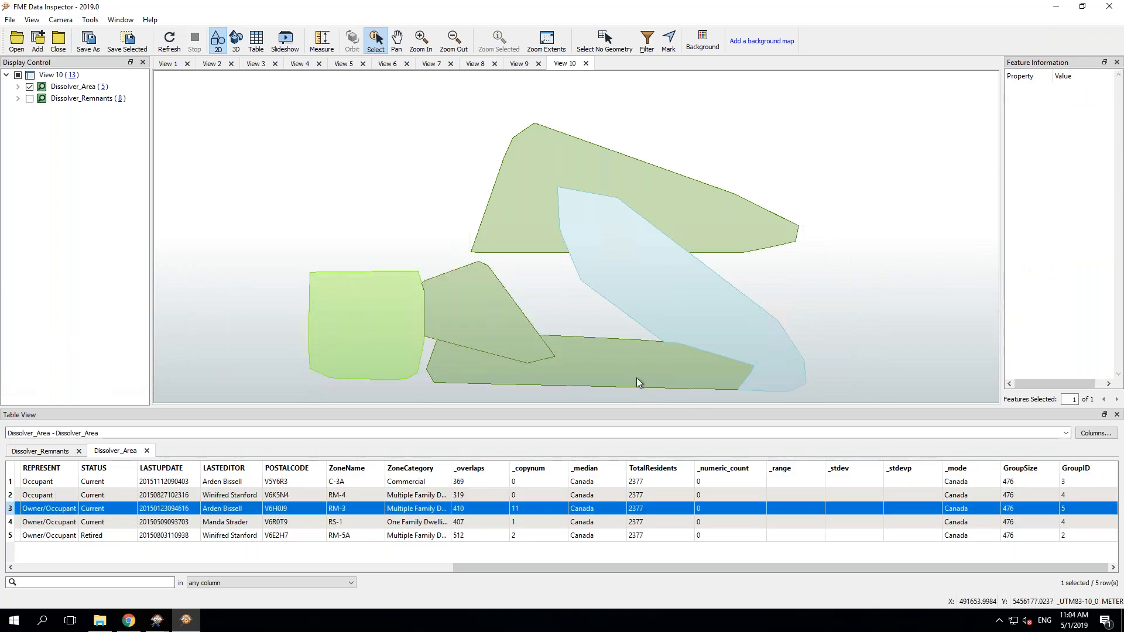
pyautogui.click(633, 286)
pyautogui.click(659, 191)
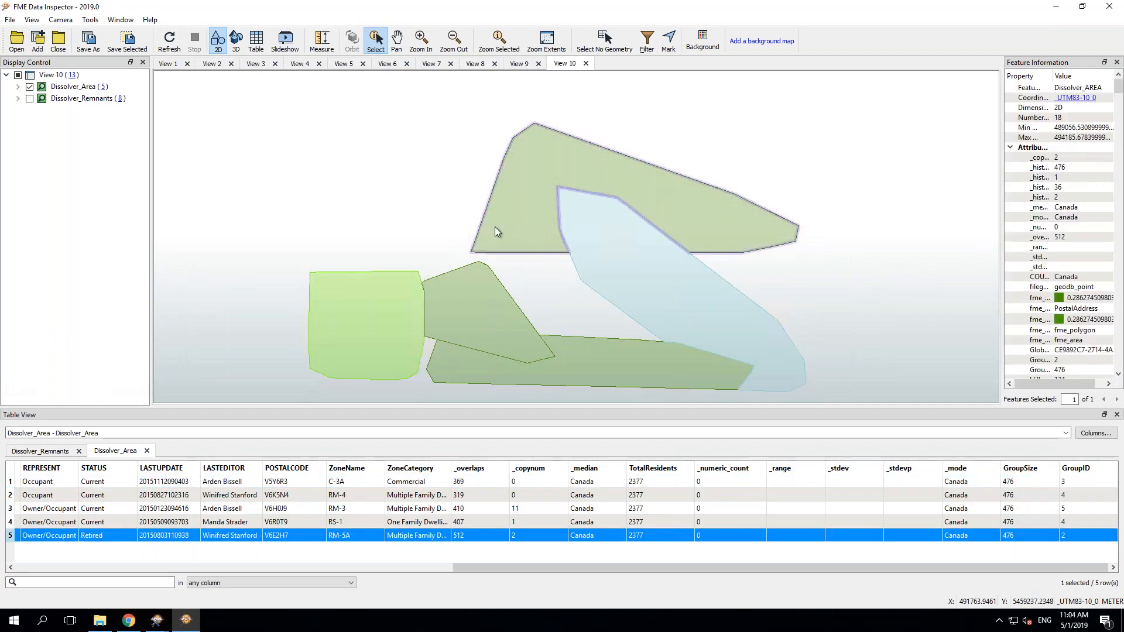
pyautogui.click(480, 287)
pyautogui.click(343, 311)
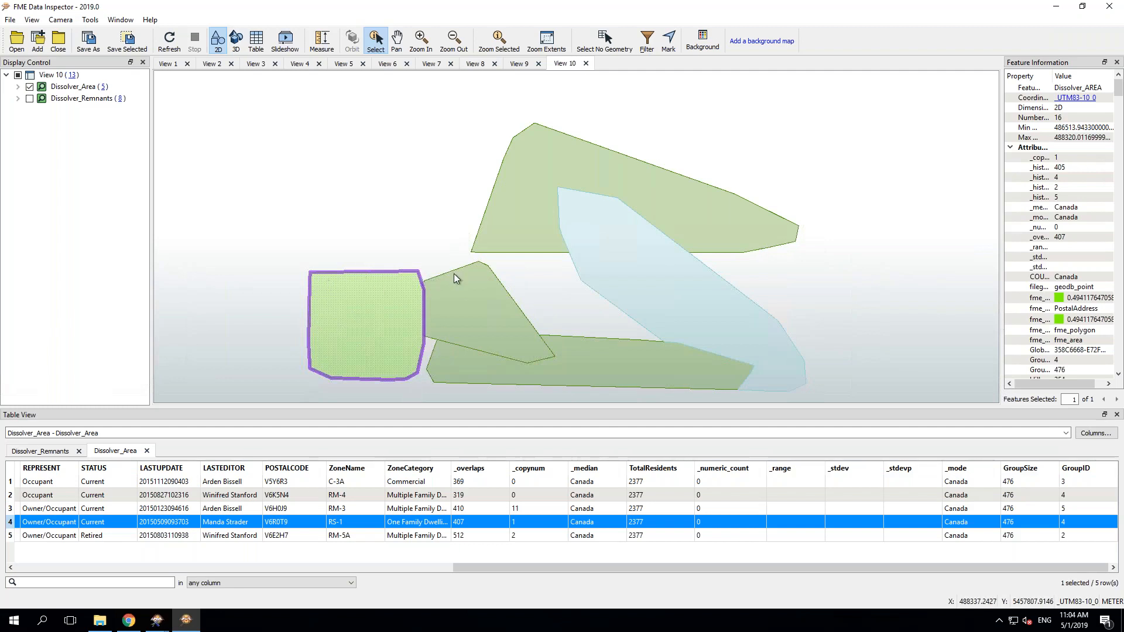
pyautogui.click(466, 325)
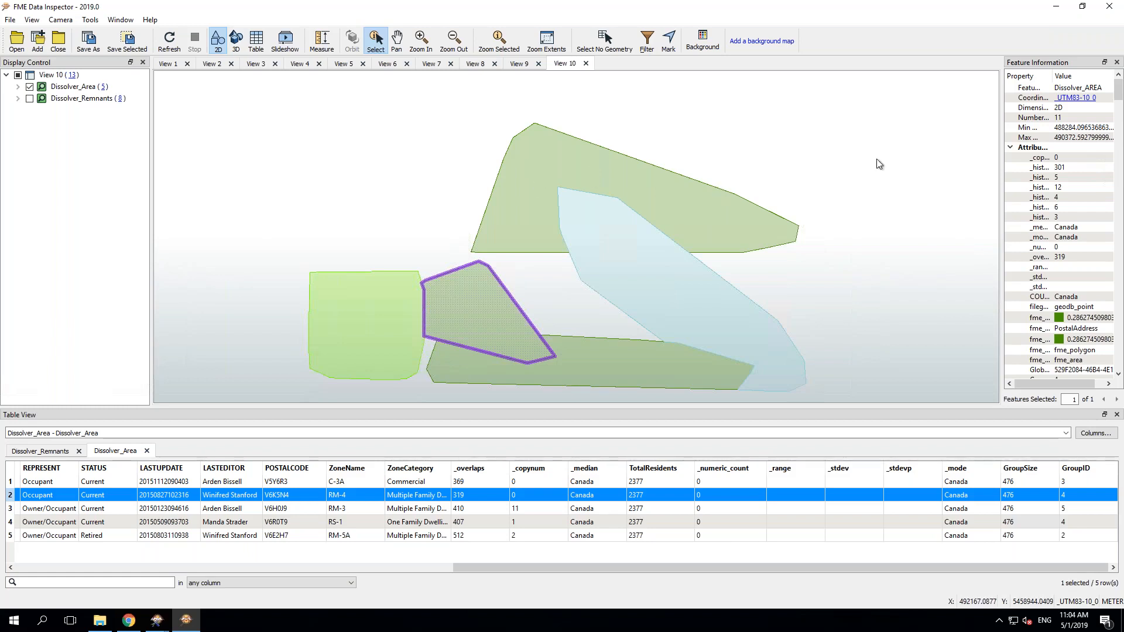
# Step: Return to FME Workbench and connect the Dissolver's Area port to the GarbageZones writer feature type
pyautogui.click(1058, 7)
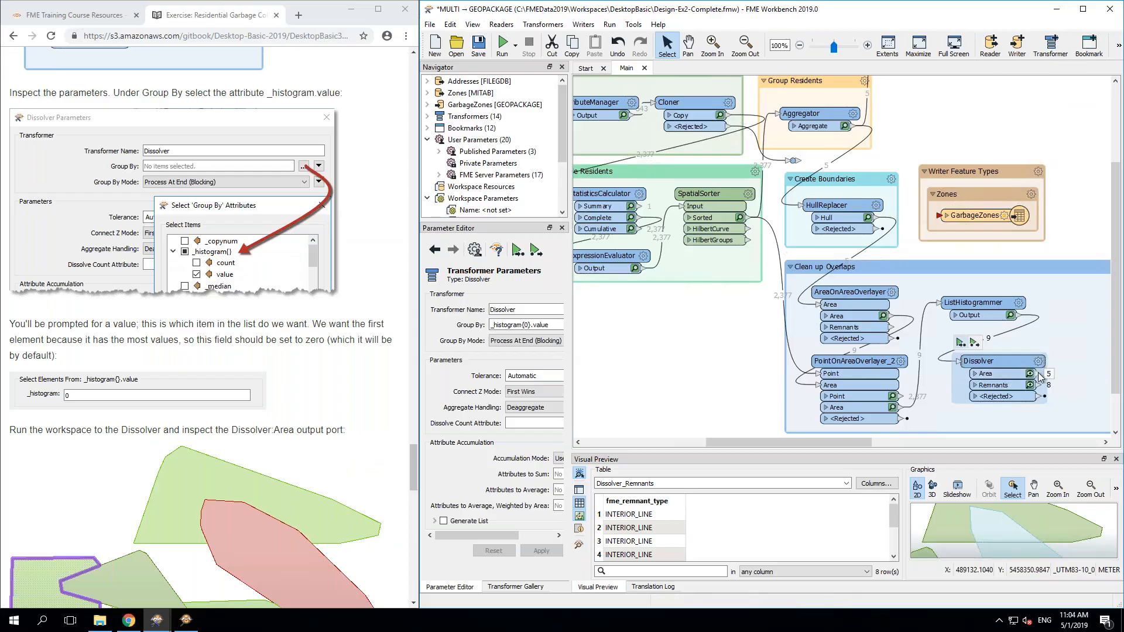
pyautogui.moveTo(1039, 374); pyautogui.dragTo(937, 219)
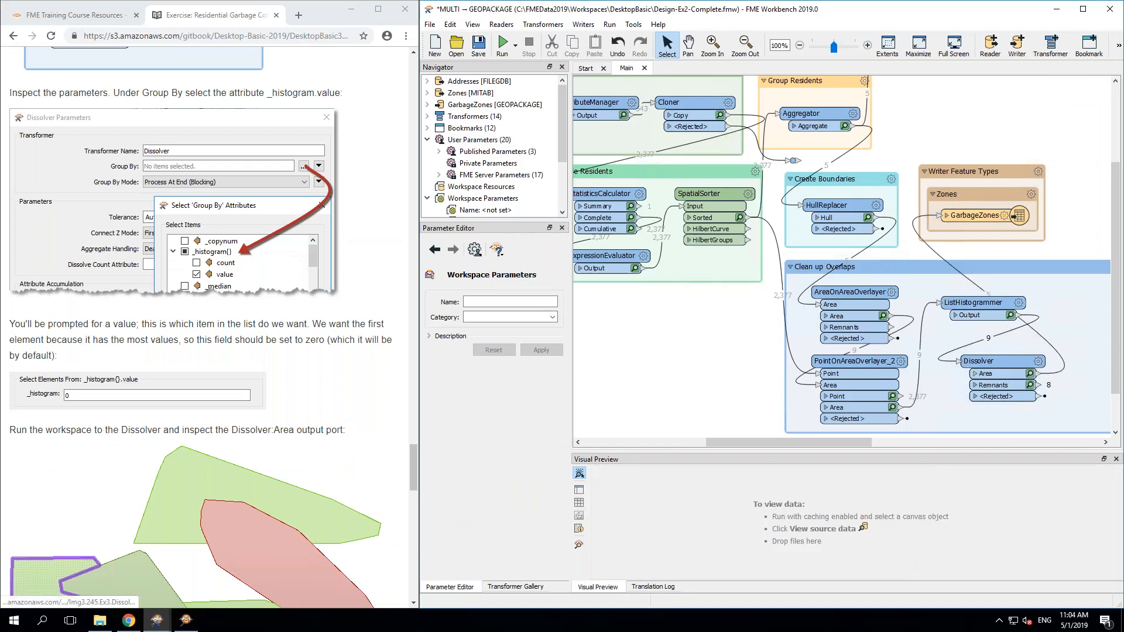
# Step: Read exercise step 10 about removing the Sampler and find the Sampler in the Sample Addresses bookmark
pyautogui.click(230, 468)
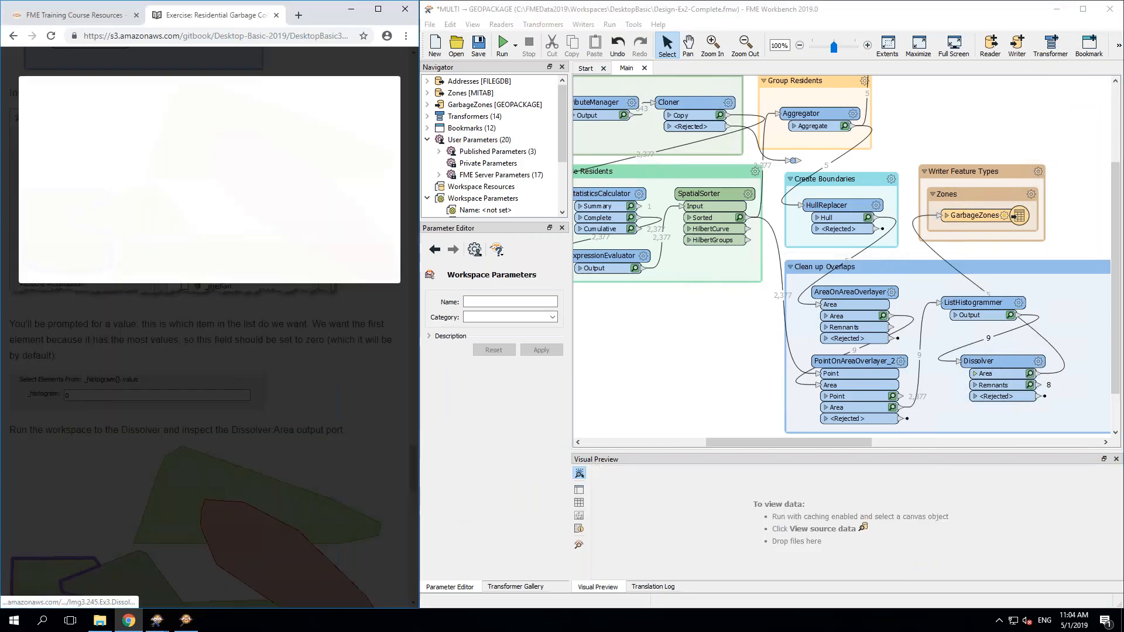
pyautogui.click(230, 428)
pyautogui.scroll(-15, 110, 333)
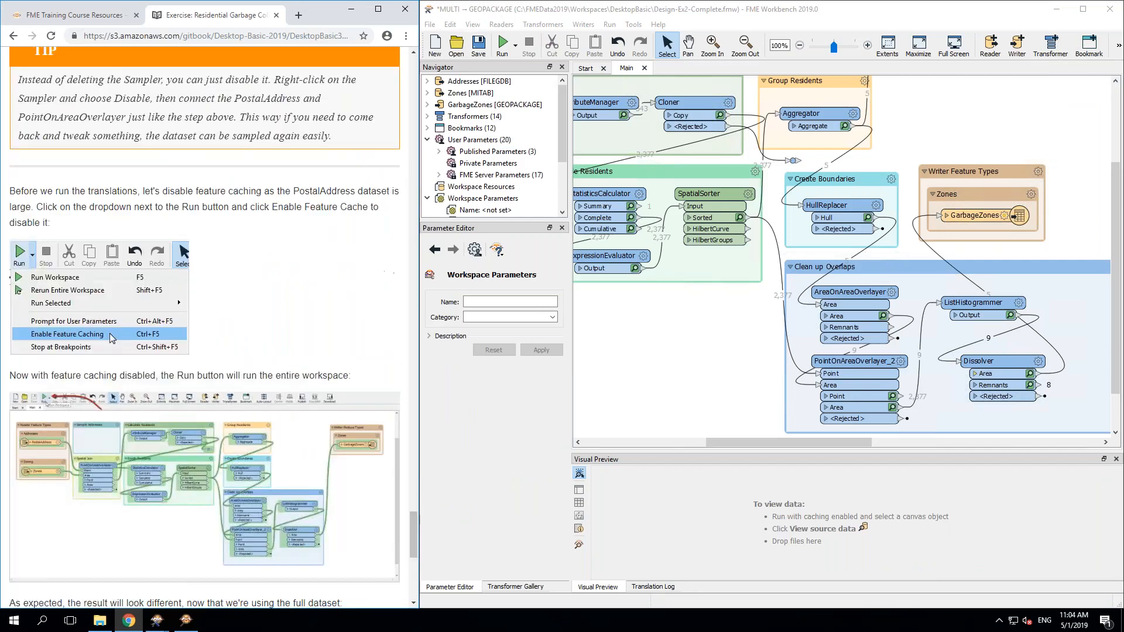
pyautogui.scroll(4, 205, 328)
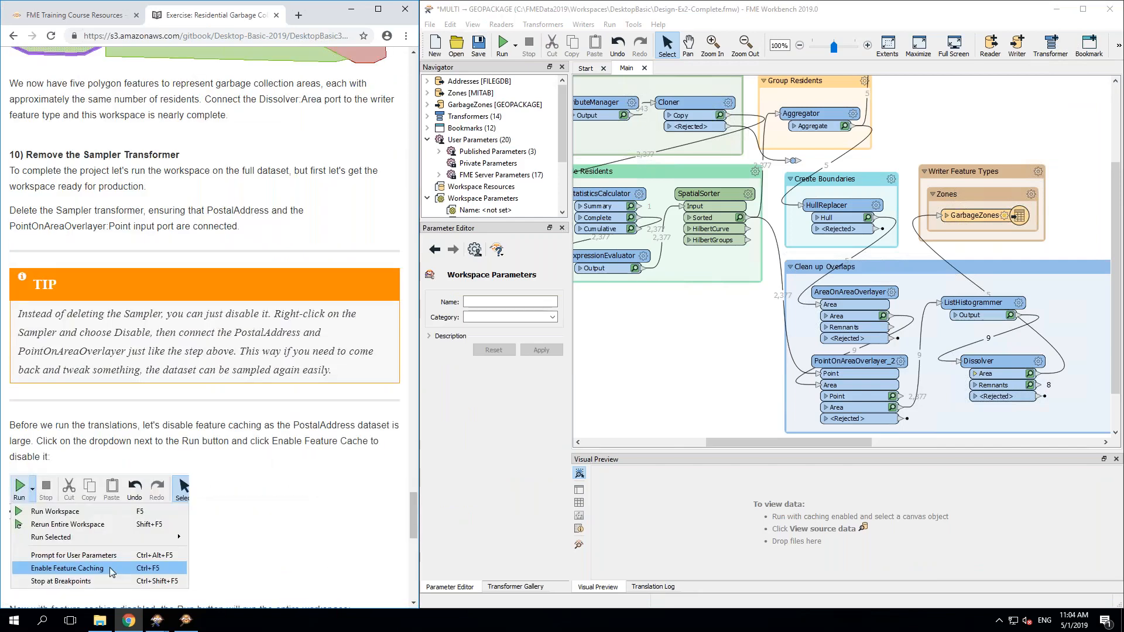
pyautogui.click(763, 444)
pyautogui.moveTo(746, 441); pyautogui.dragTo(658, 445)
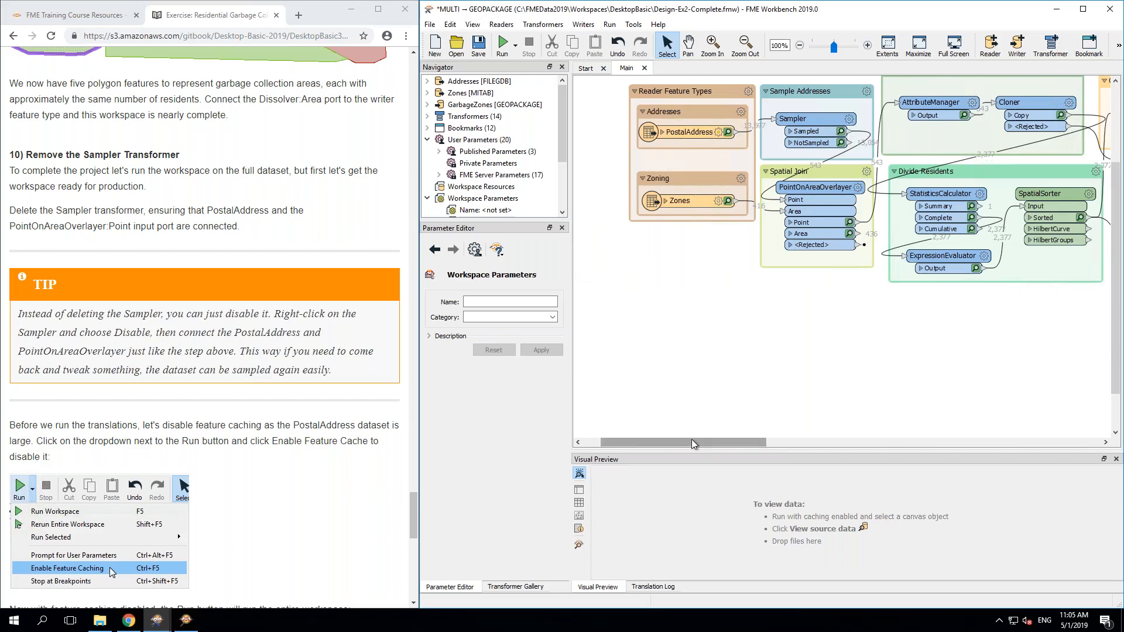
pyautogui.moveTo(691, 443); pyautogui.dragTo(806, 448)
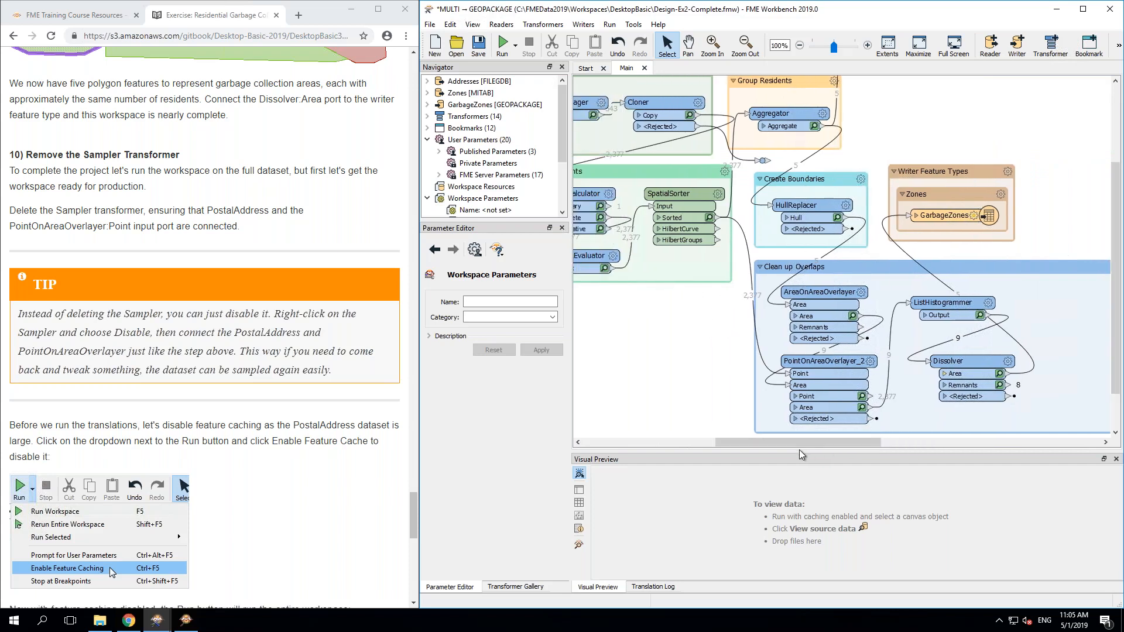
# Step: Open the ListHistogrammer output in FME Data Inspector to view its overlapping areas, and return to Workbench
pyautogui.click(937, 216)
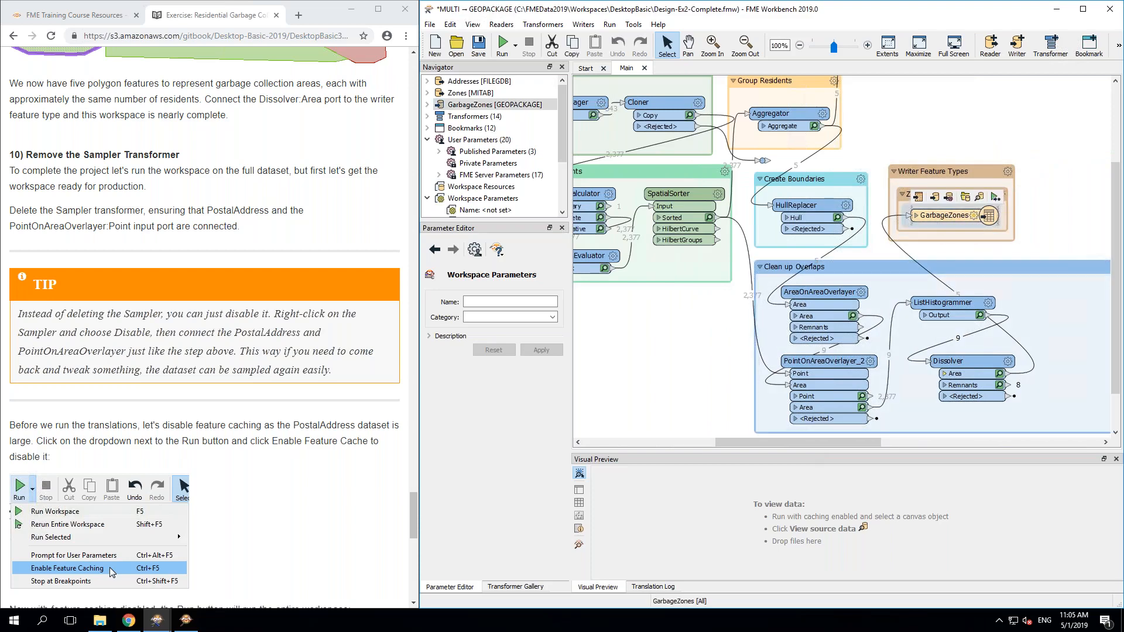
pyautogui.click(933, 310)
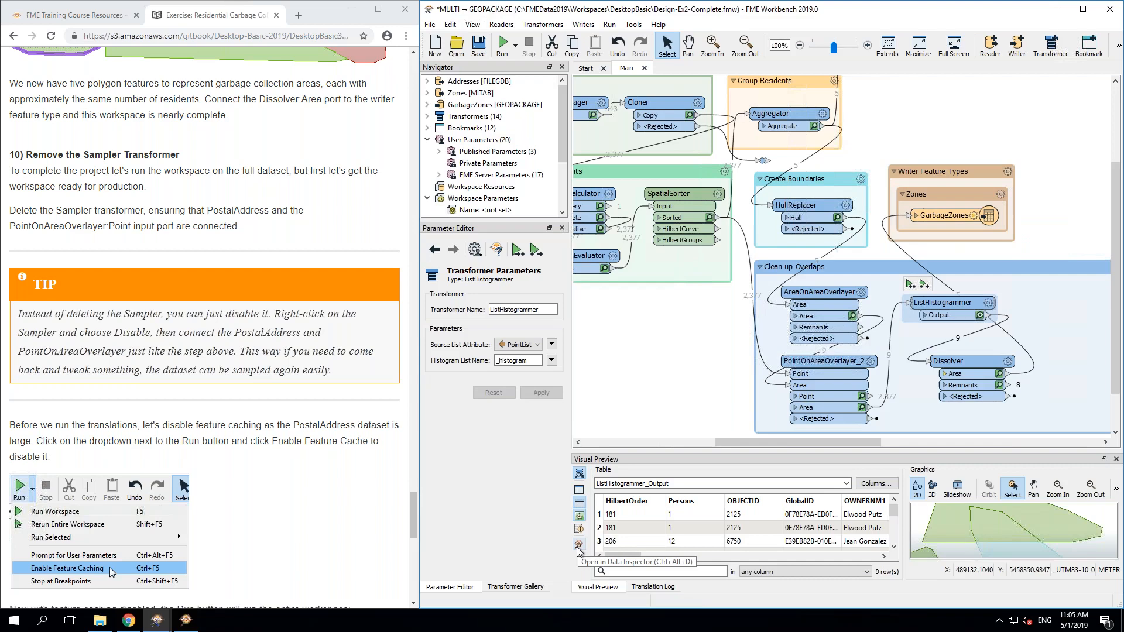
pyautogui.click(578, 549)
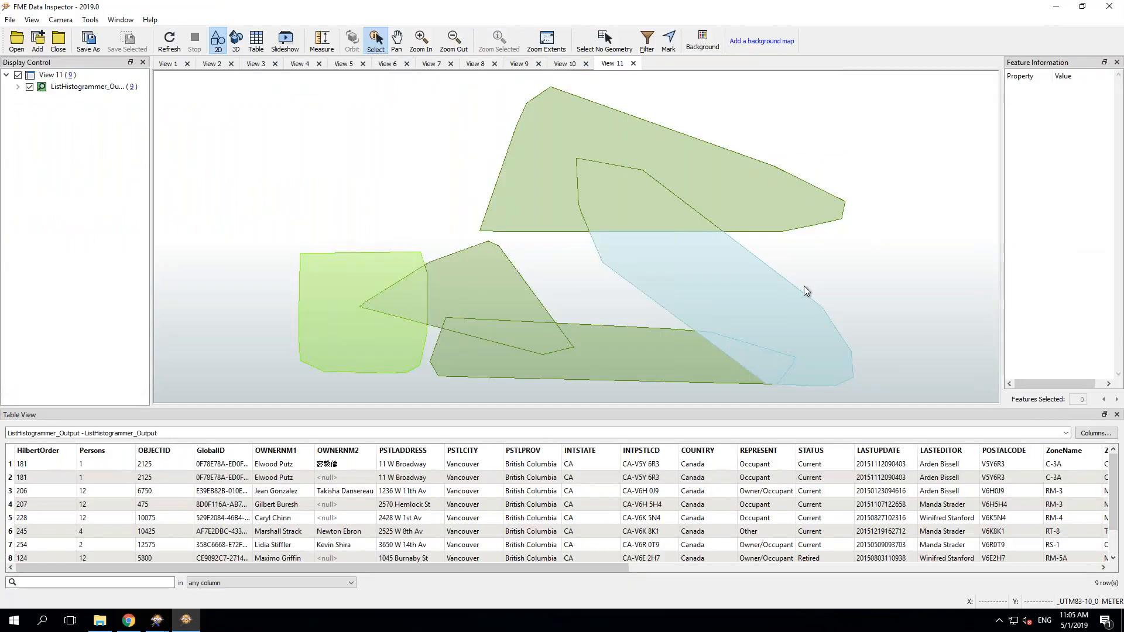
pyautogui.click(1056, 11)
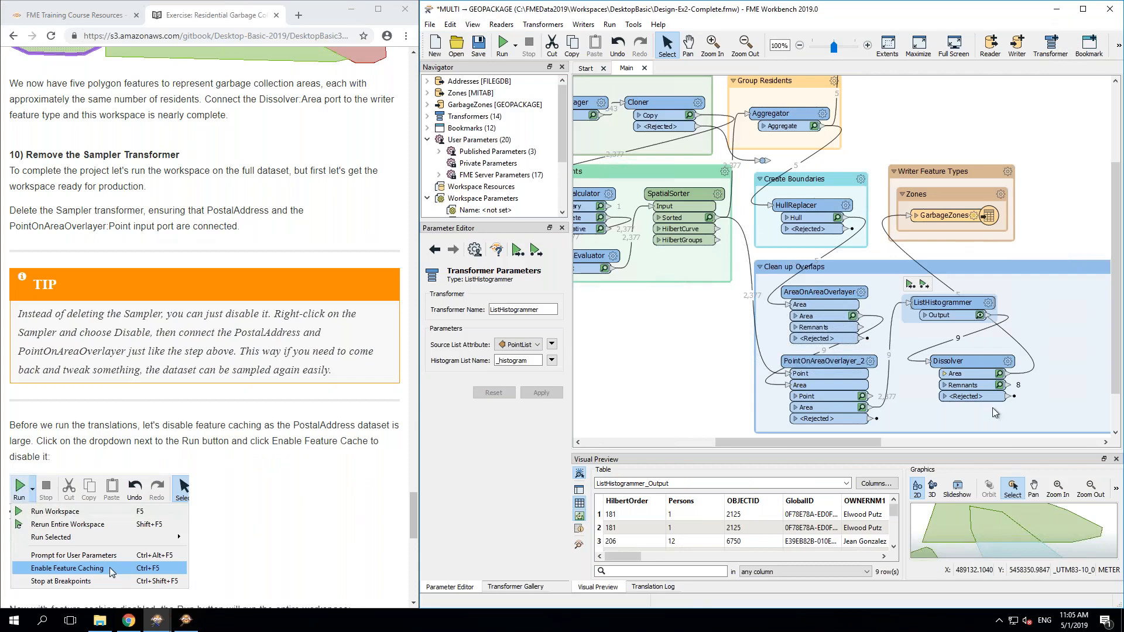
# Step: Close Visual Preview, test inspecting the ListHistogrammer's cached output from the canvas, and close Visual Preview again
pyautogui.click(1116, 460)
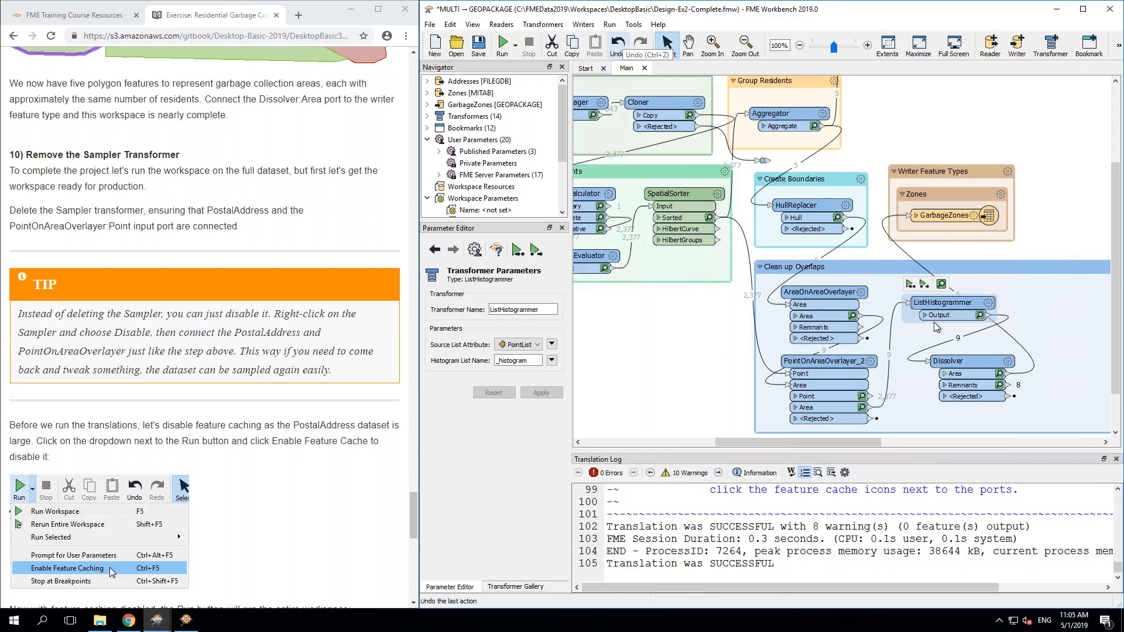
pyautogui.click(955, 361)
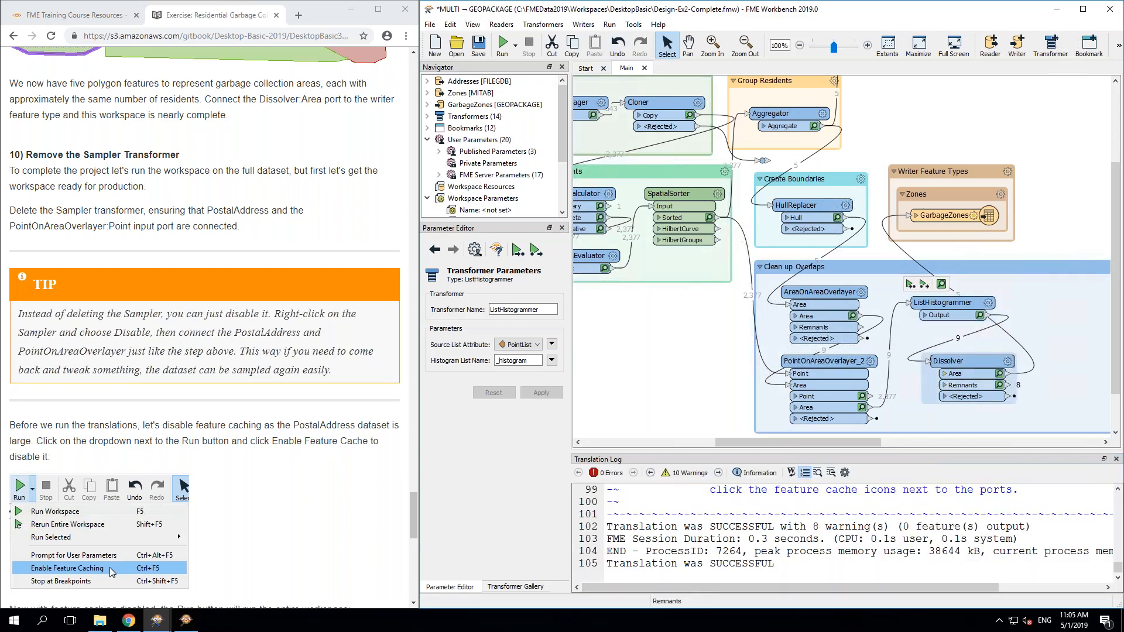
pyautogui.click(981, 316)
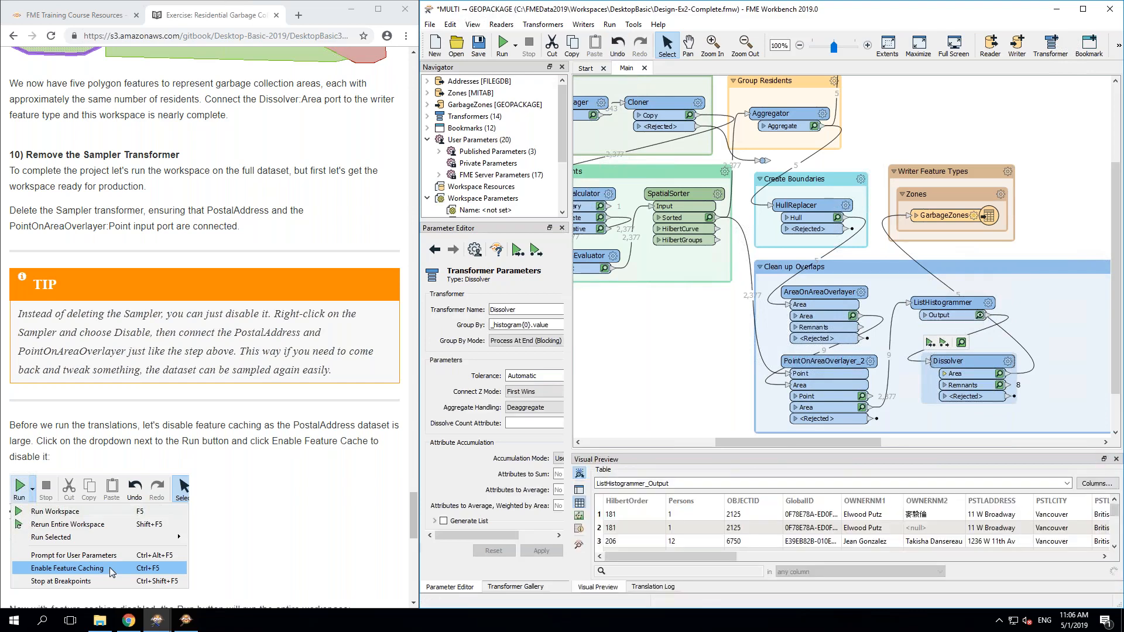
pyautogui.click(1116, 459)
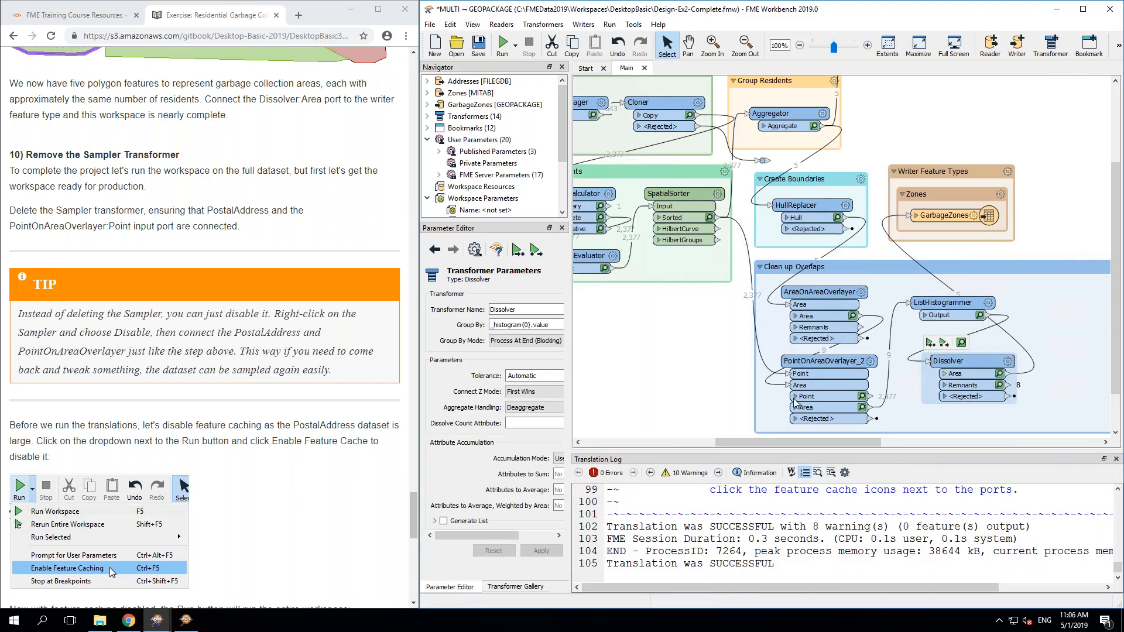
# Step: Enable "Inspect with Data Inspector when Visual Preview window closed" in the FME Options
pyautogui.click(633, 25)
pyautogui.click(658, 199)
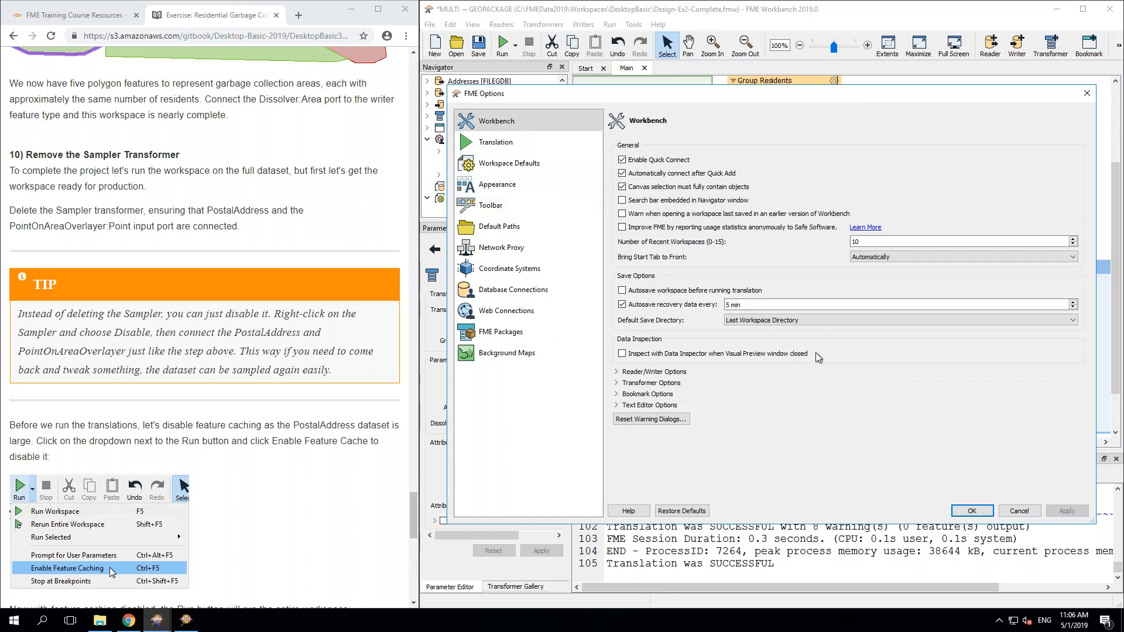
pyautogui.click(703, 358)
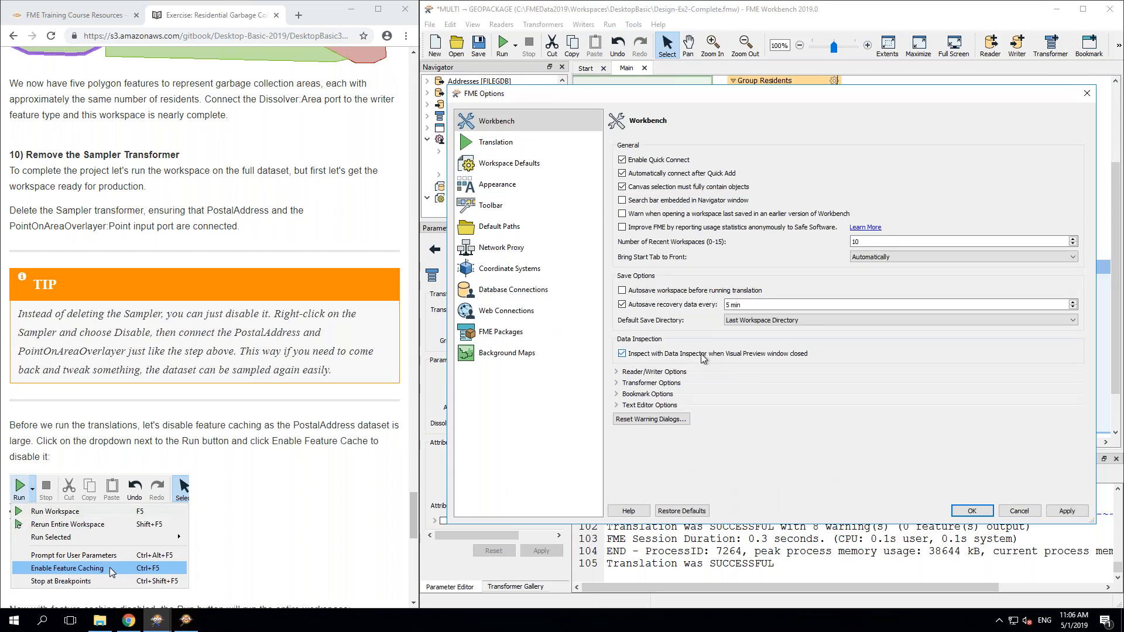
pyautogui.click(972, 512)
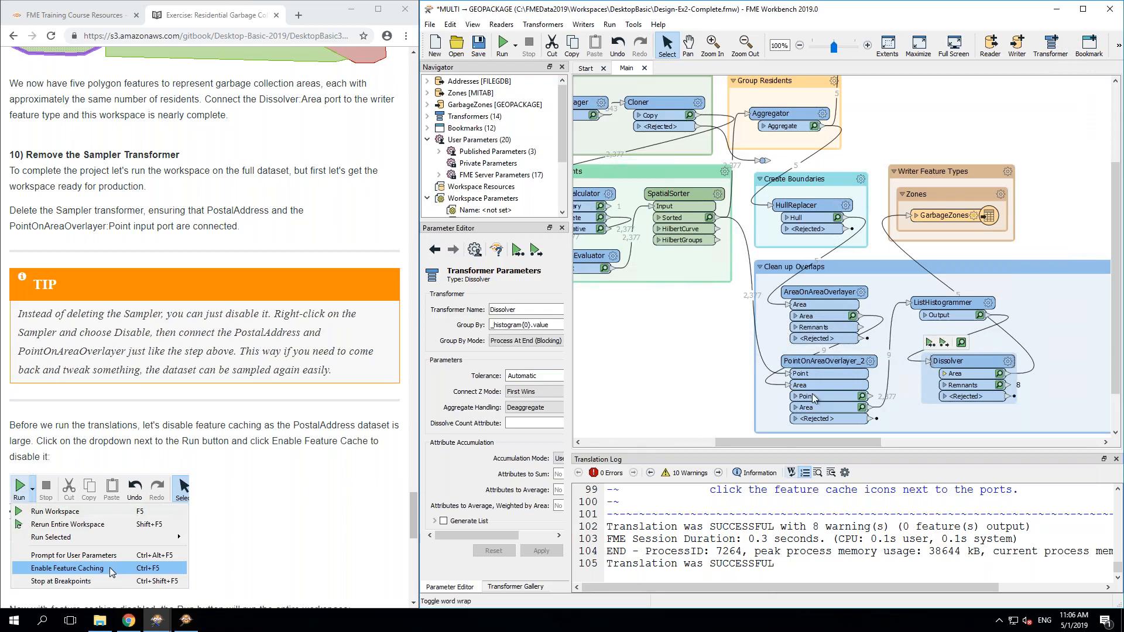
# Step: Inspect the Dissolver's cached Area output in FME Data Inspector and return to Workbench
pyautogui.click(942, 303)
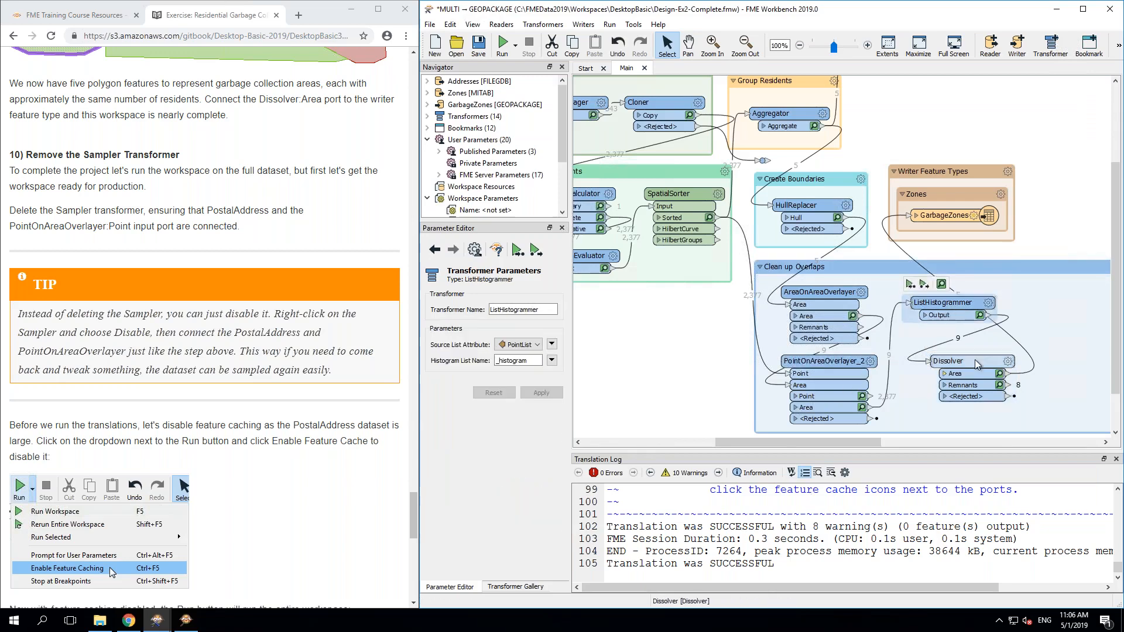
pyautogui.click(998, 375)
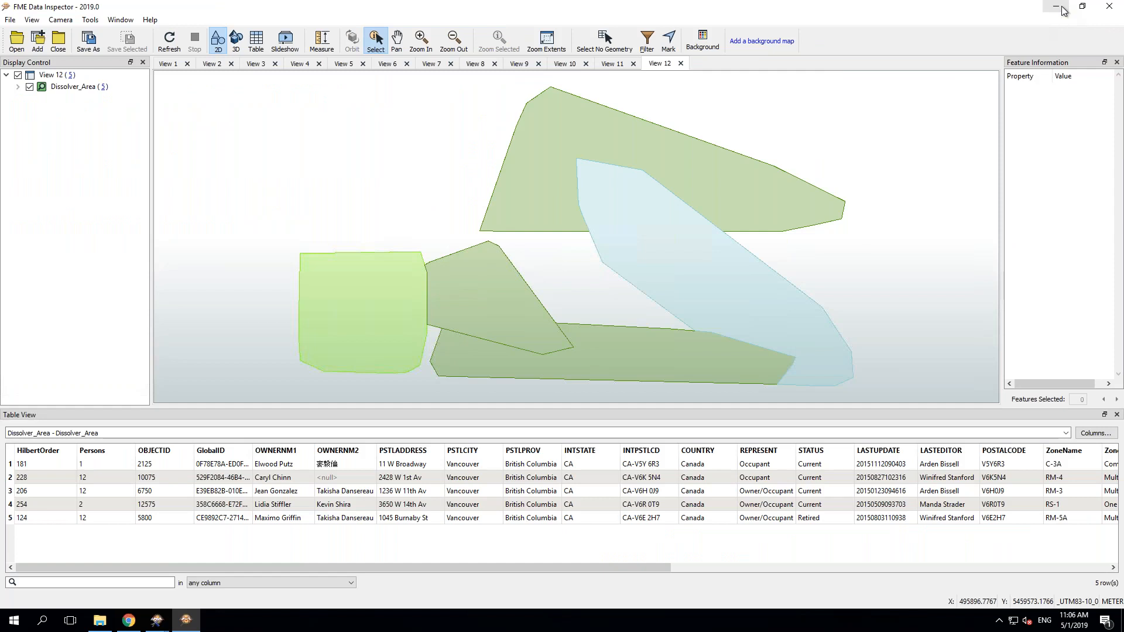
pyautogui.click(1063, 10)
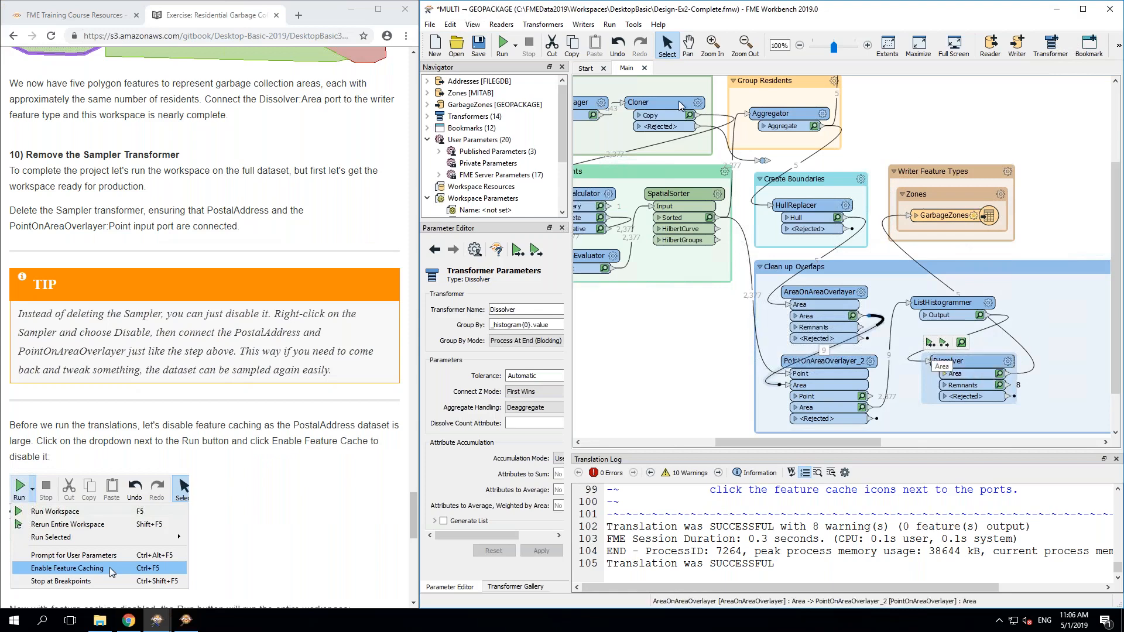
# Step: Reopen the FME Options, leave them, and look over the workspace around the Clean up Overlaps bookmark
pyautogui.click(634, 25)
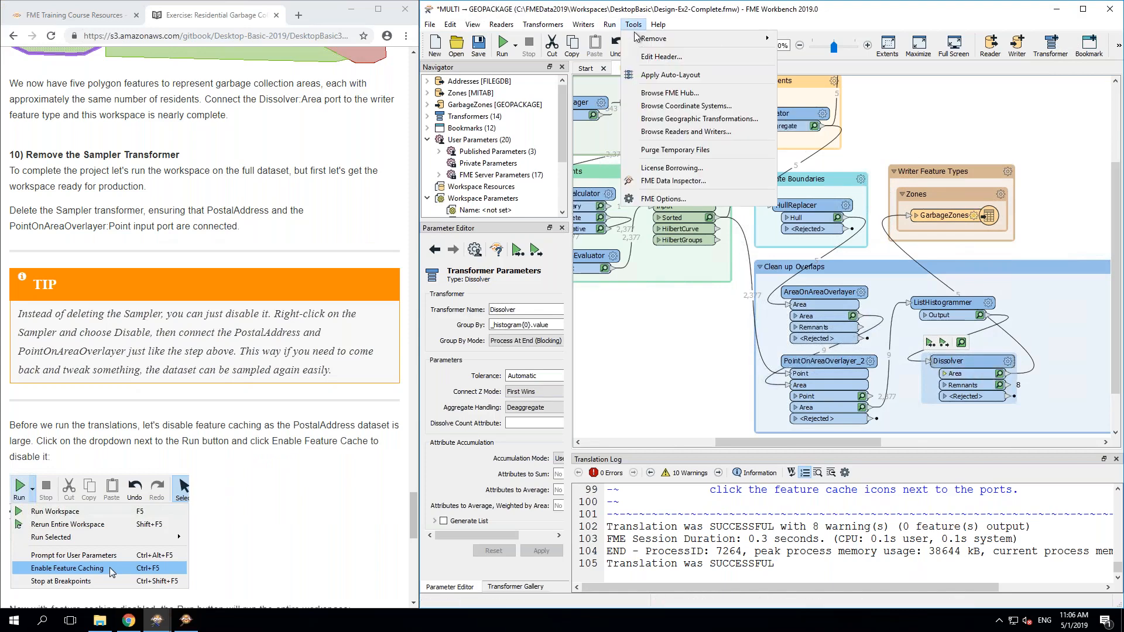
pyautogui.click(663, 199)
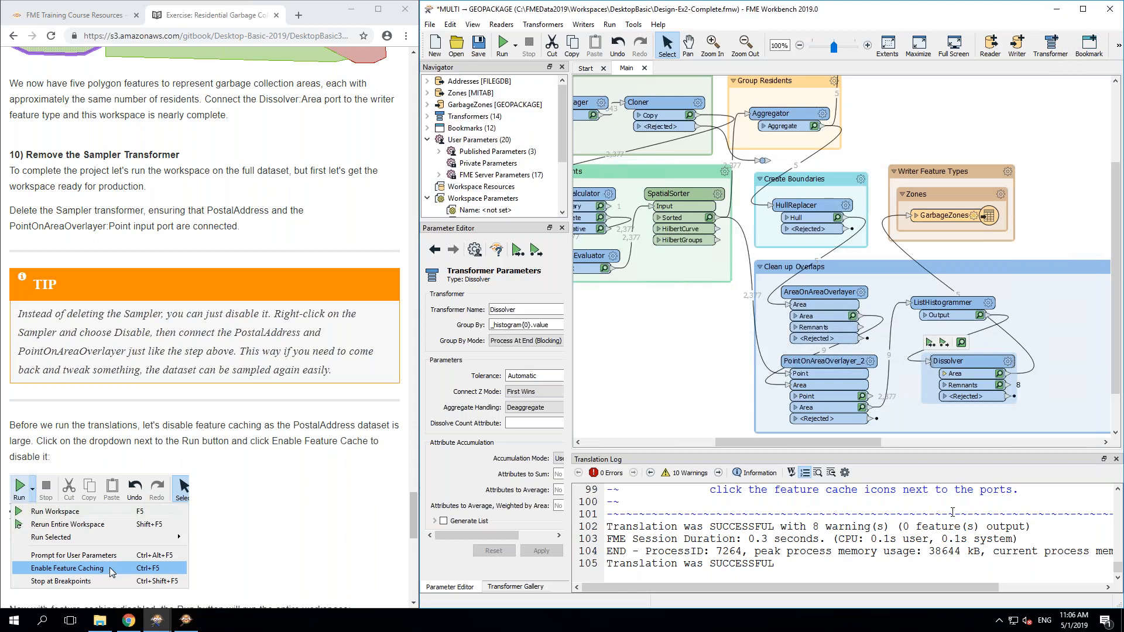
pyautogui.scroll(3, 920, 112)
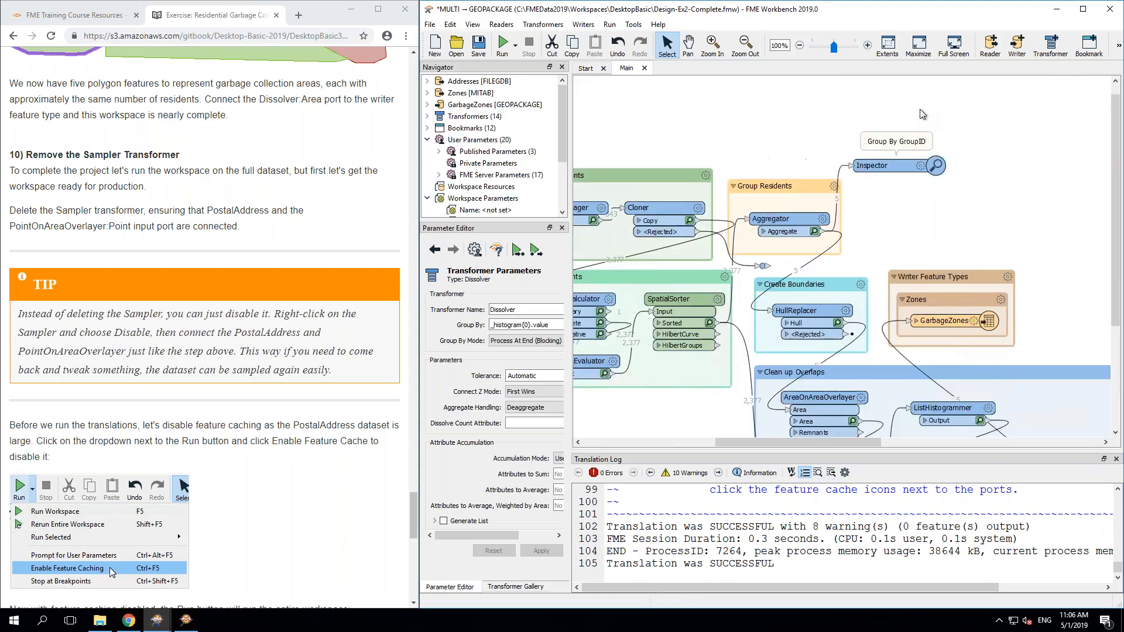
pyautogui.scroll(-4, 922, 113)
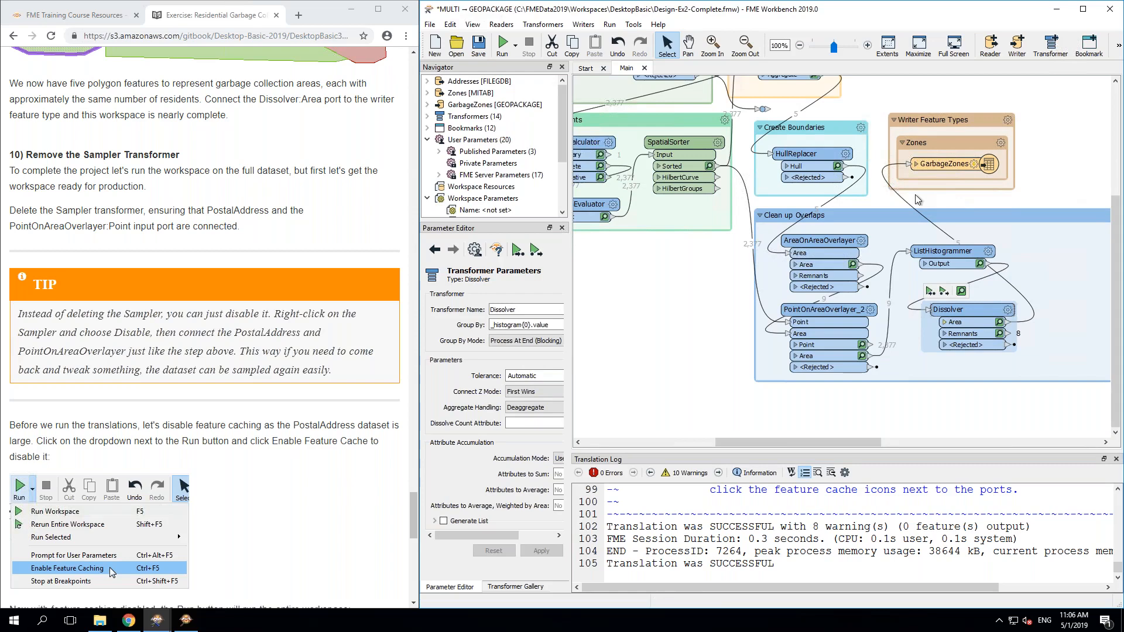
# Step: Reopen the Visual Preview window and preview the ListHistogrammer's cached output
pyautogui.click(473, 24)
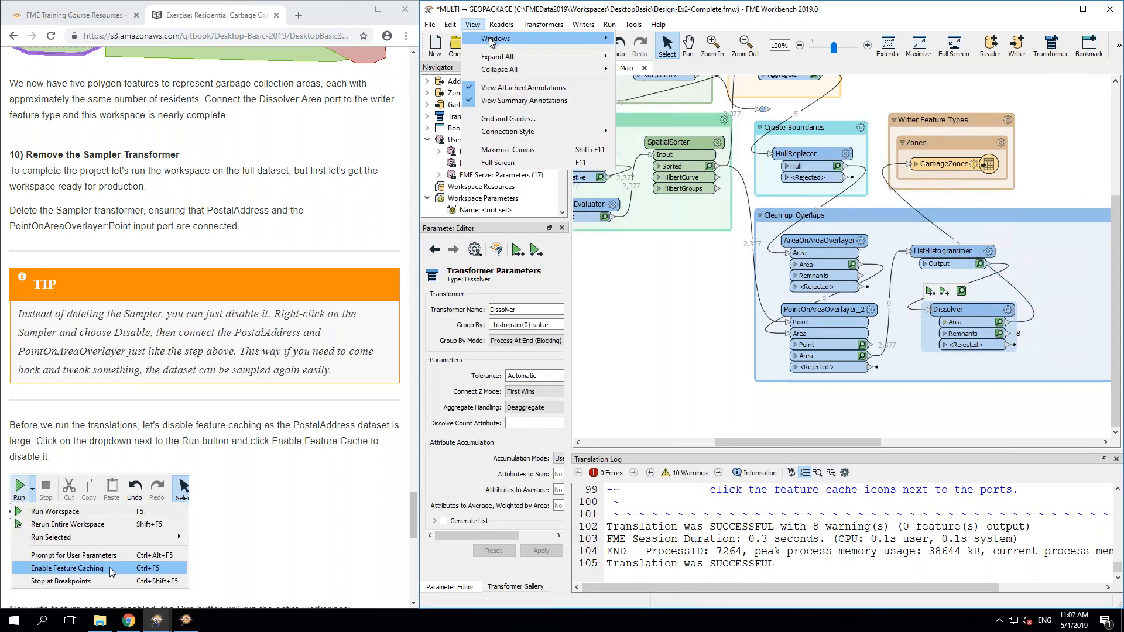
pyautogui.moveTo(491, 41)
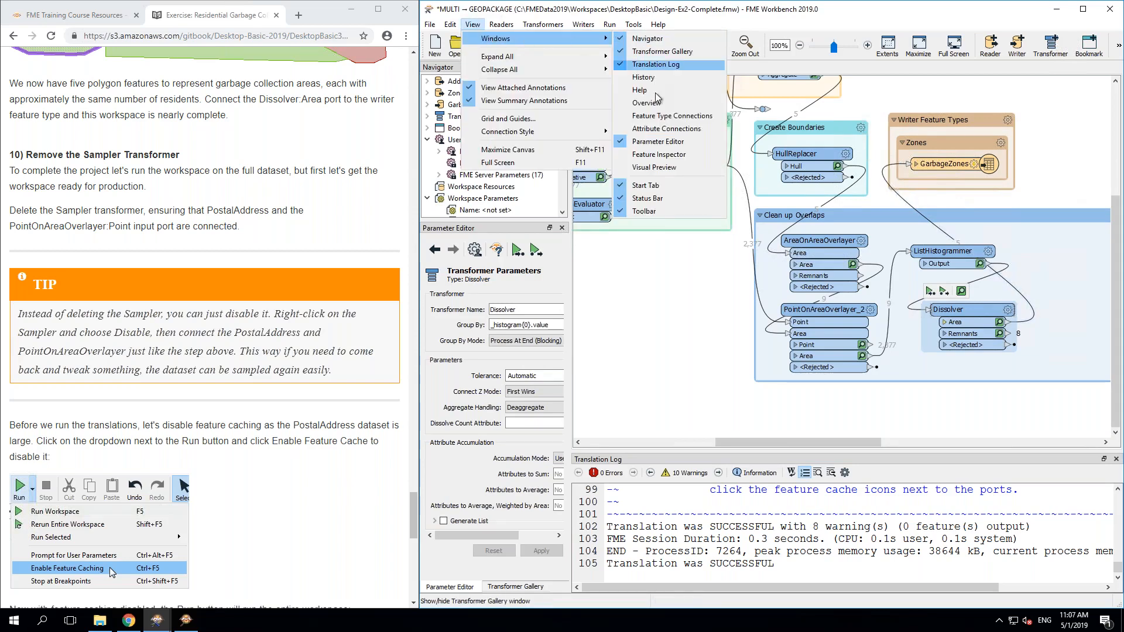
pyautogui.click(654, 168)
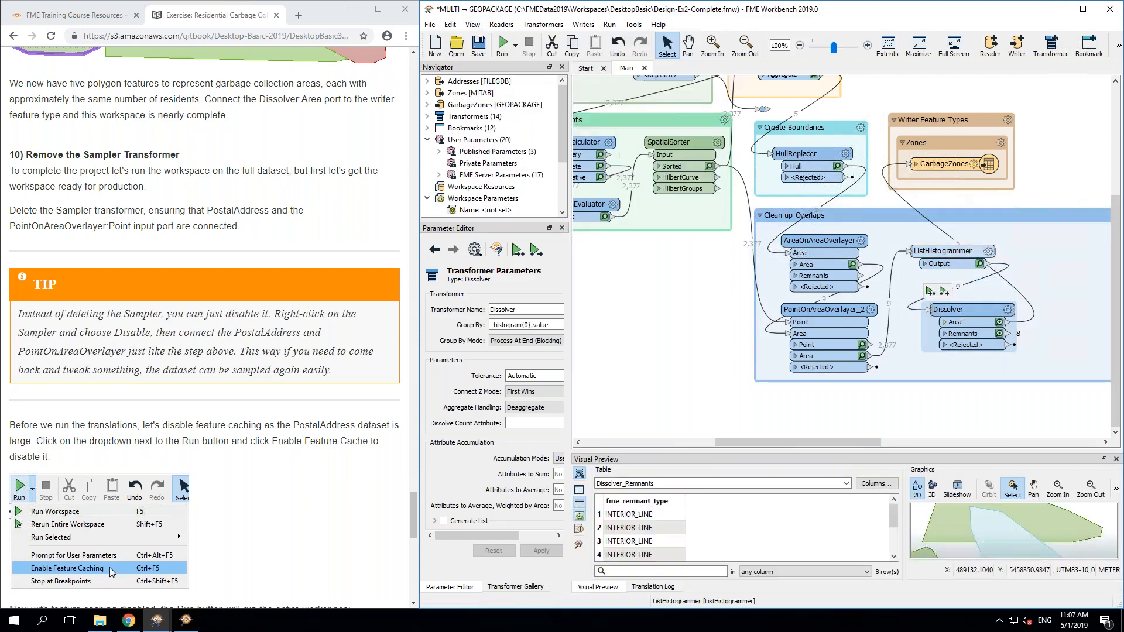
pyautogui.click(944, 252)
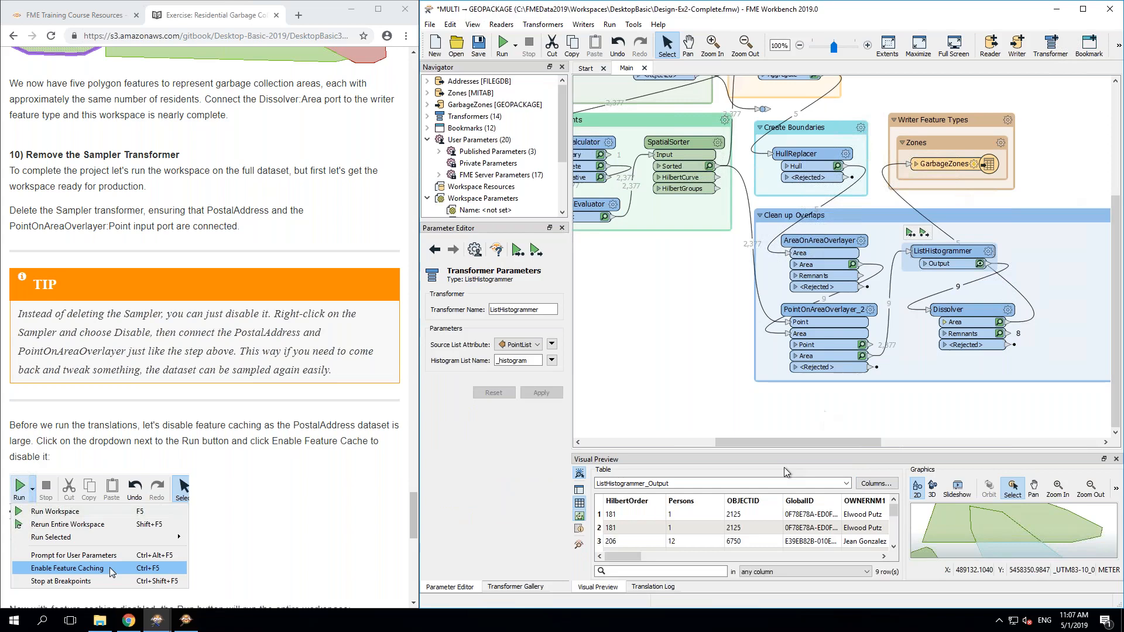
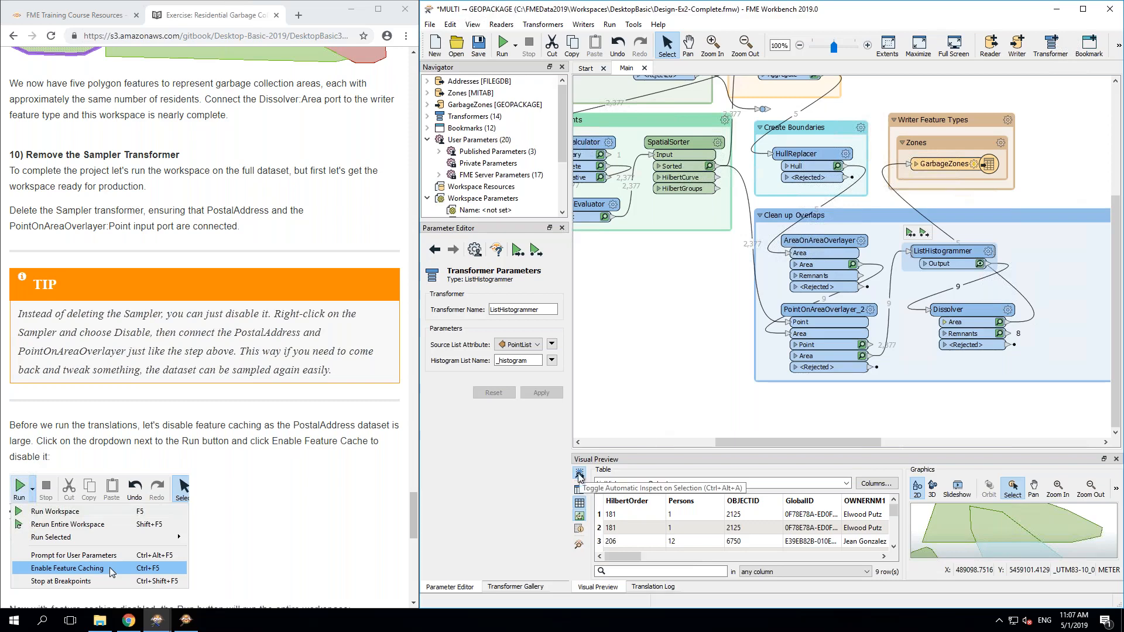
# Step: With automatic inspection on selection active, clear the canvas selection and preview the caches of the Dissolver and HullReplacer, ending on the Dissolver
pyautogui.click(579, 475)
pyautogui.click(669, 392)
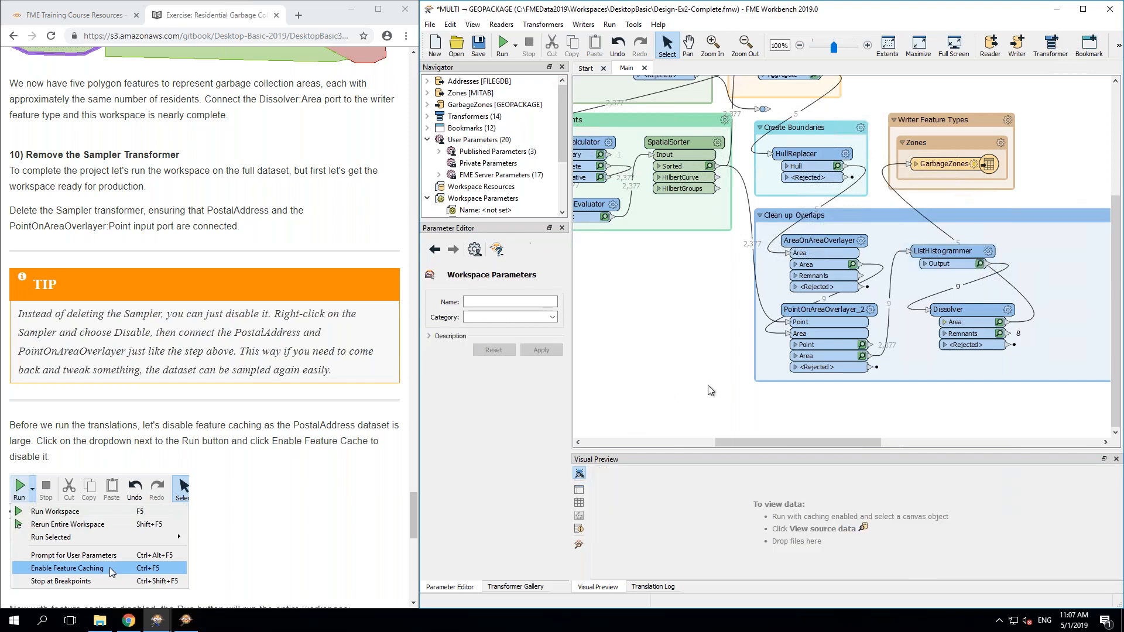
pyautogui.click(978, 310)
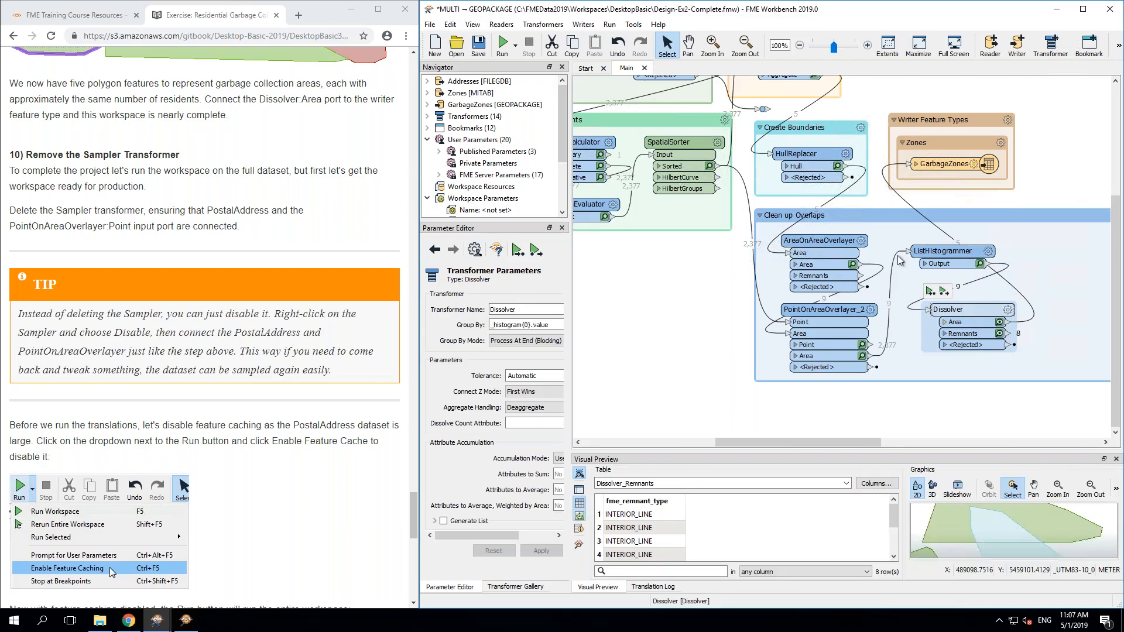
pyautogui.click(796, 153)
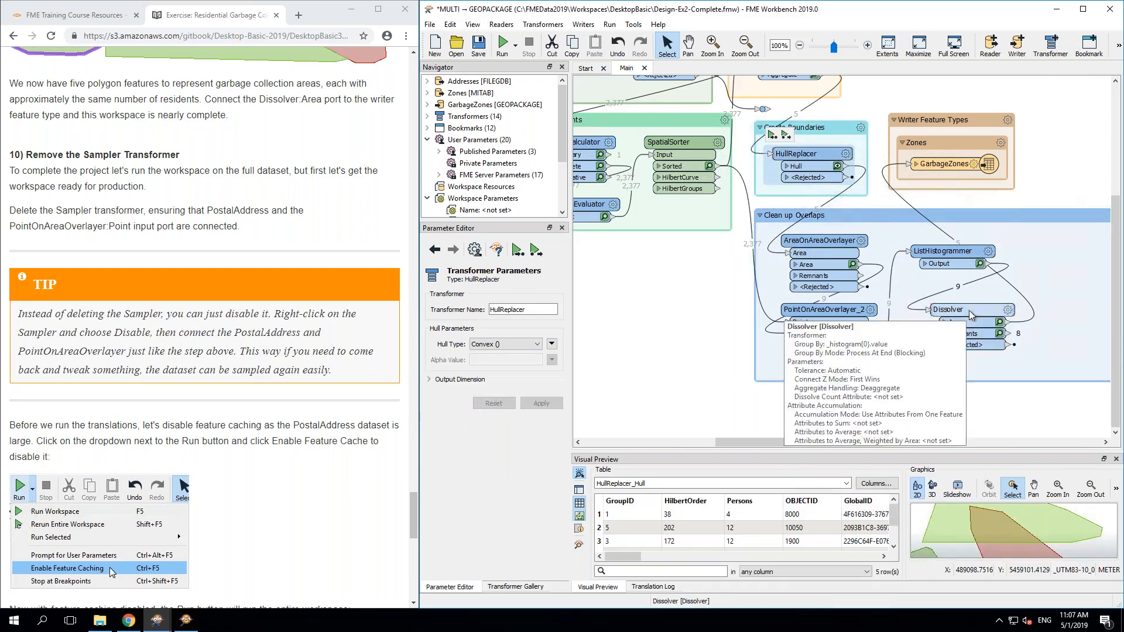
pyautogui.click(960, 333)
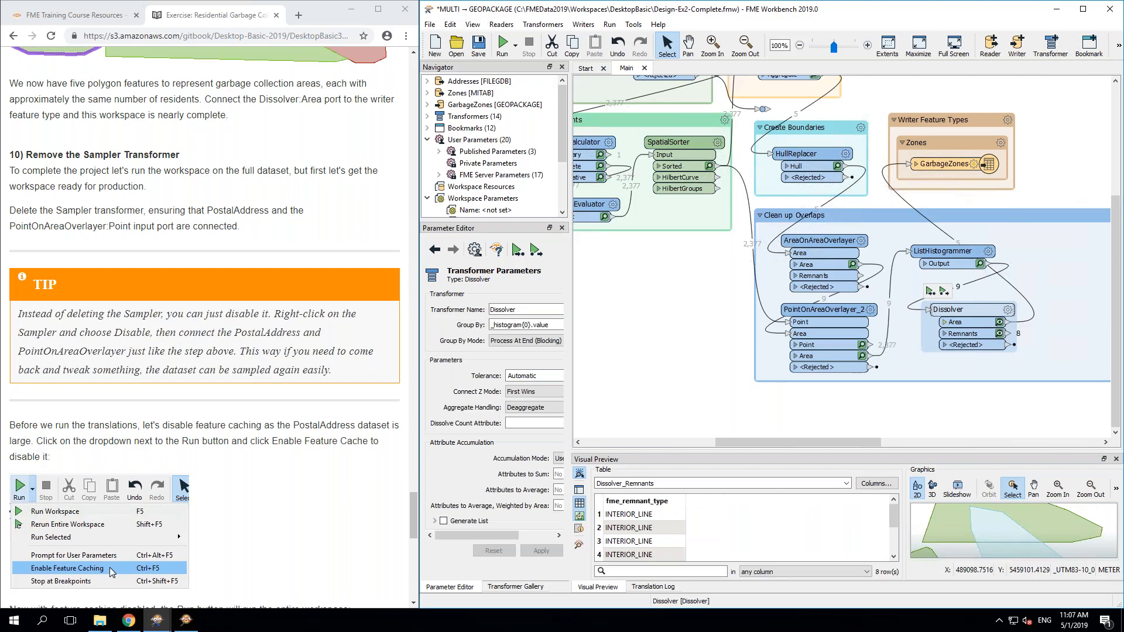
# Step: Turn off automatic inspection on selection and test it by selecting the SpatialSorter, HullReplacer and ListHistogrammer
pyautogui.click(581, 475)
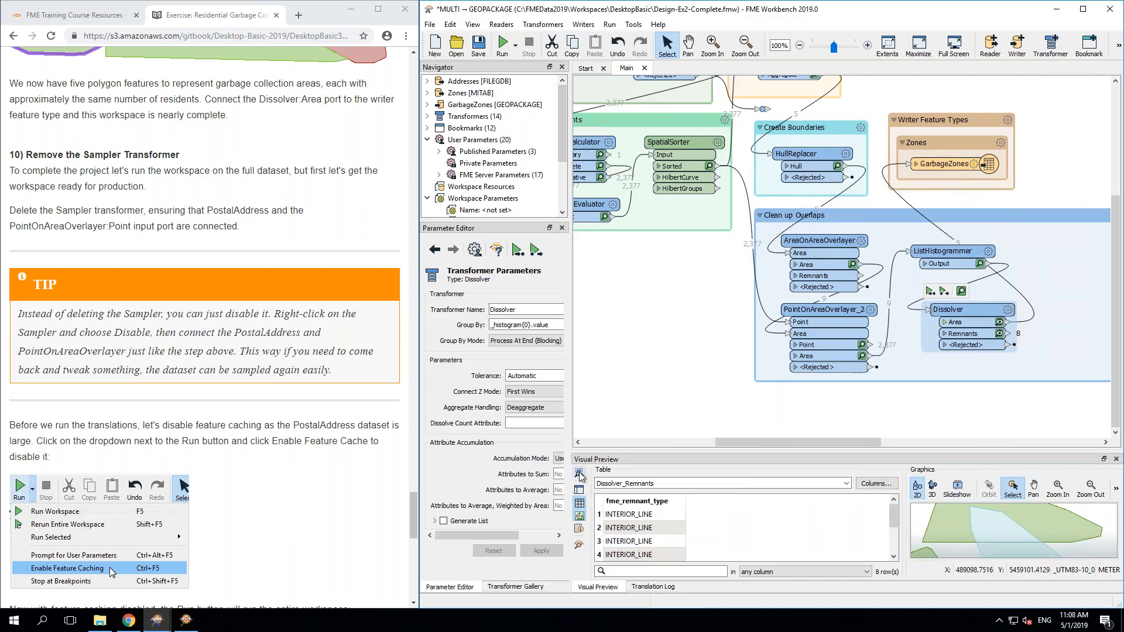
pyautogui.click(665, 315)
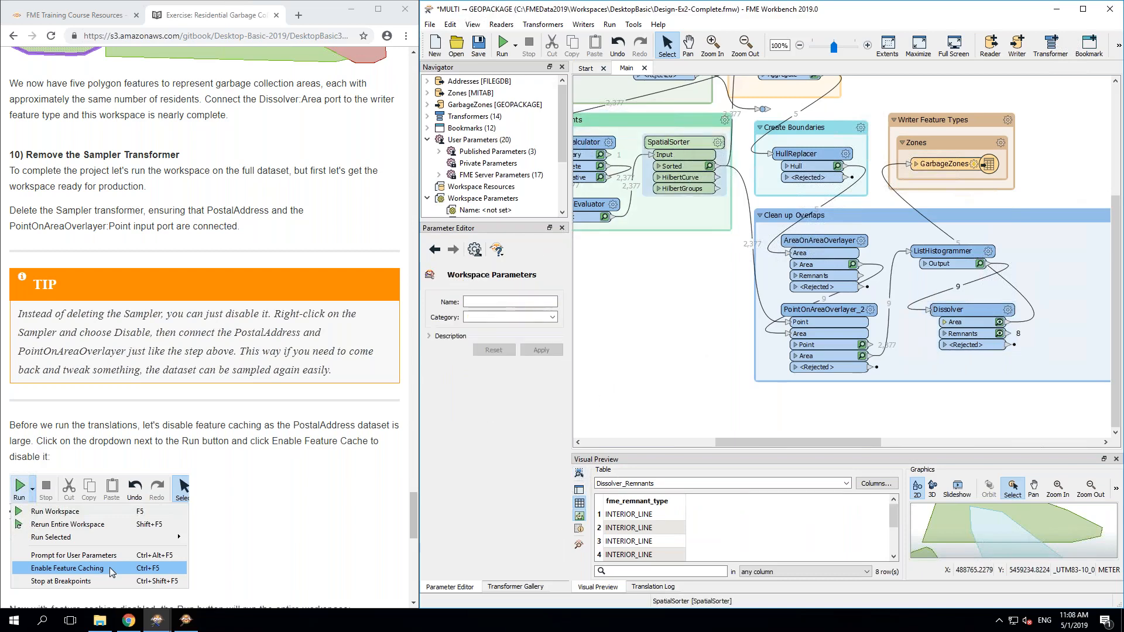
pyautogui.click(679, 143)
pyautogui.click(819, 241)
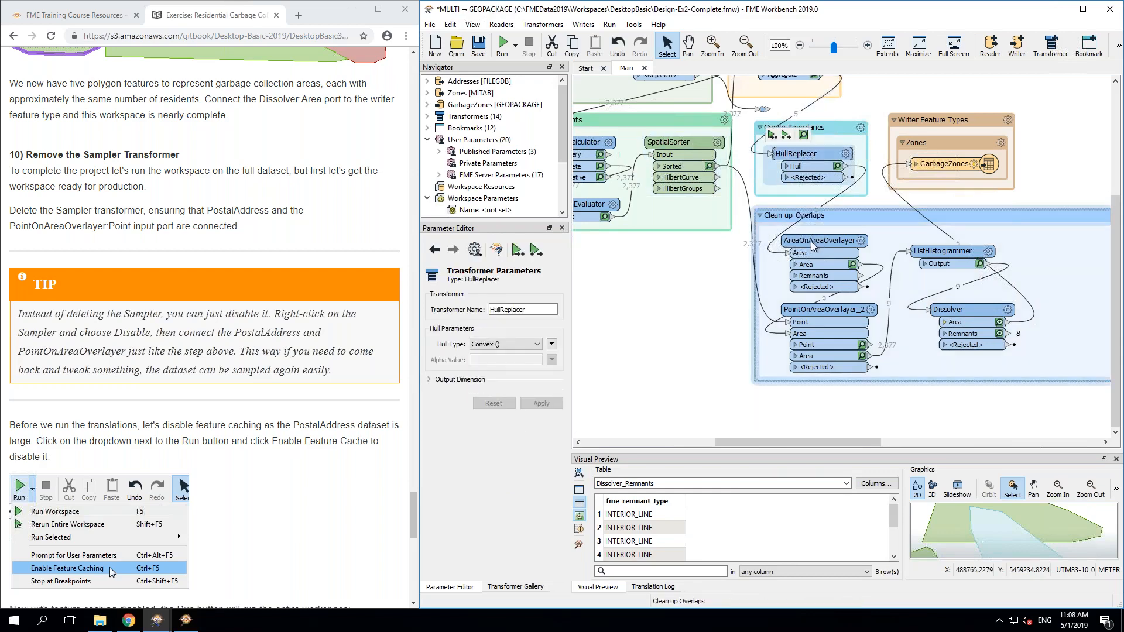
pyautogui.click(992, 250)
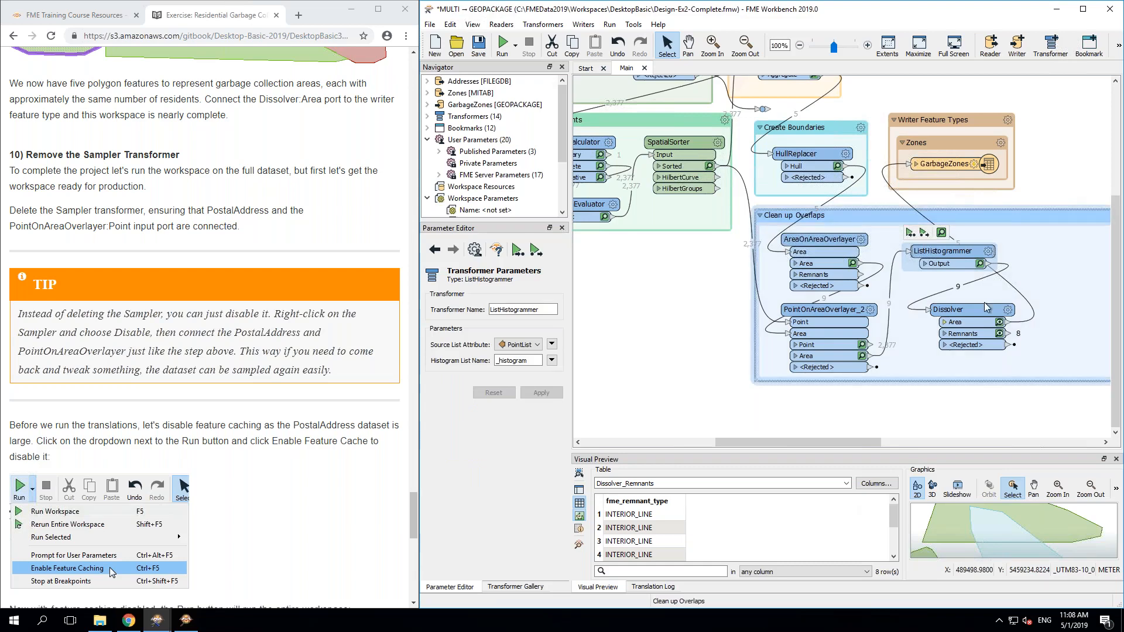
# Step: Turn automatic inspection back on and preview the Dissolver, PointOnAreaOverlayer_2, AreaOnAreaOverlayer and StatisticsCalculator caches
pyautogui.click(577, 474)
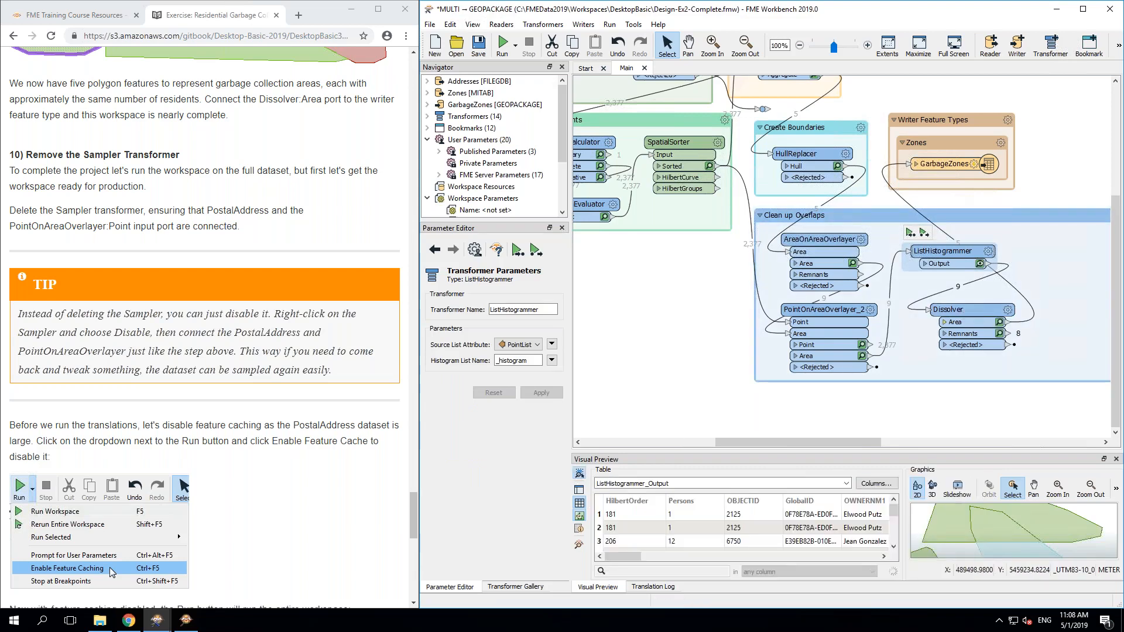
pyautogui.click(956, 318)
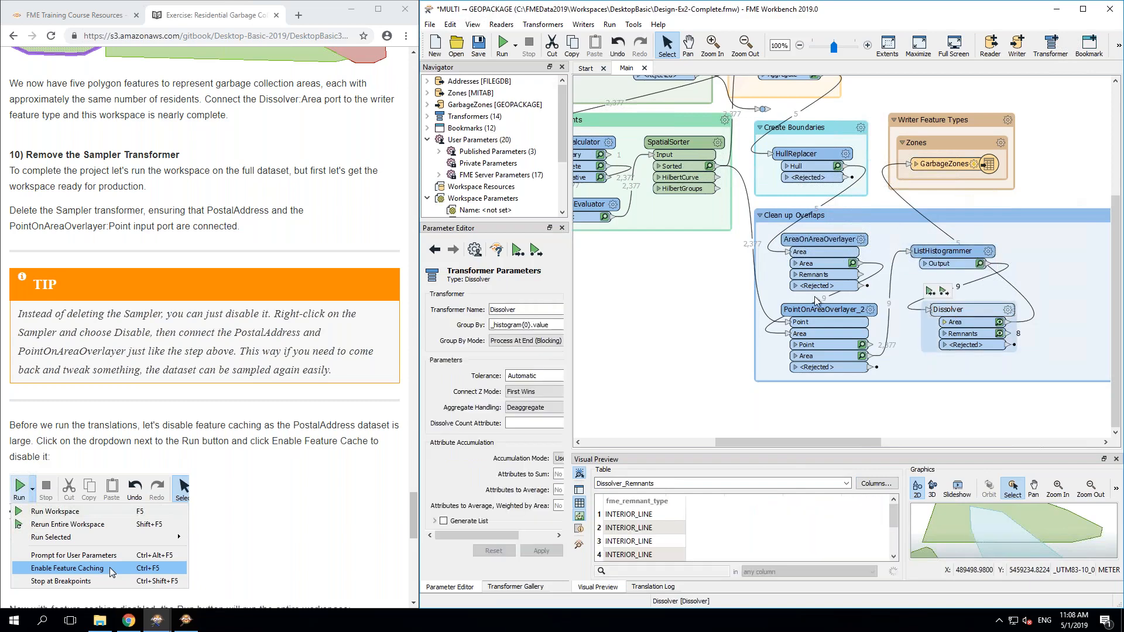
pyautogui.click(825, 310)
pyautogui.click(820, 240)
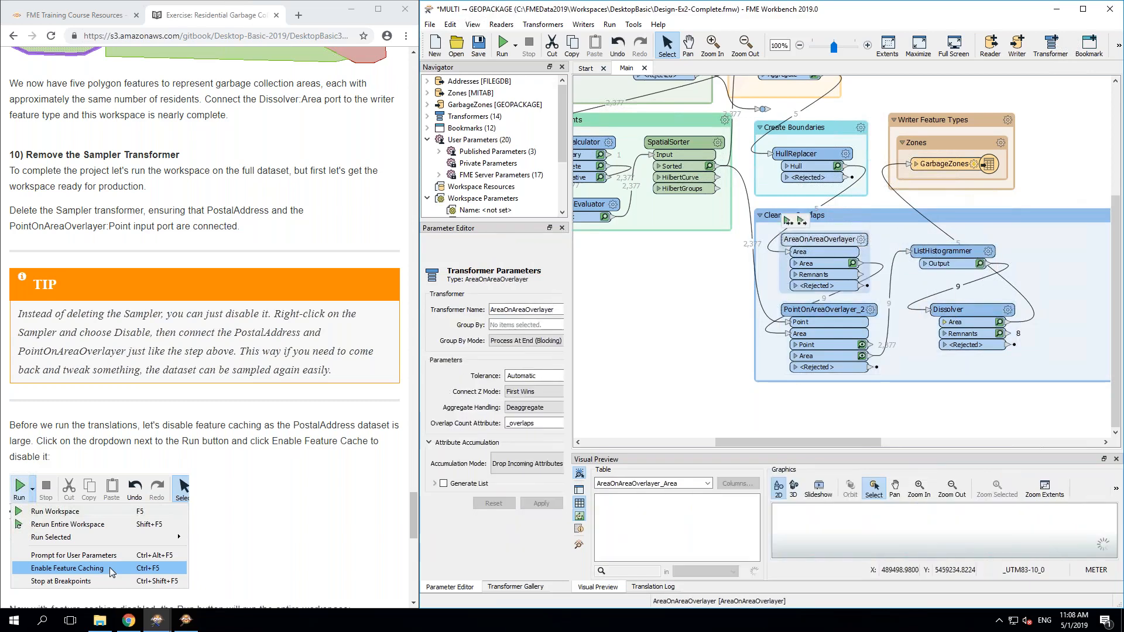
pyautogui.moveTo(588, 145); pyautogui.dragTo(588, 139)
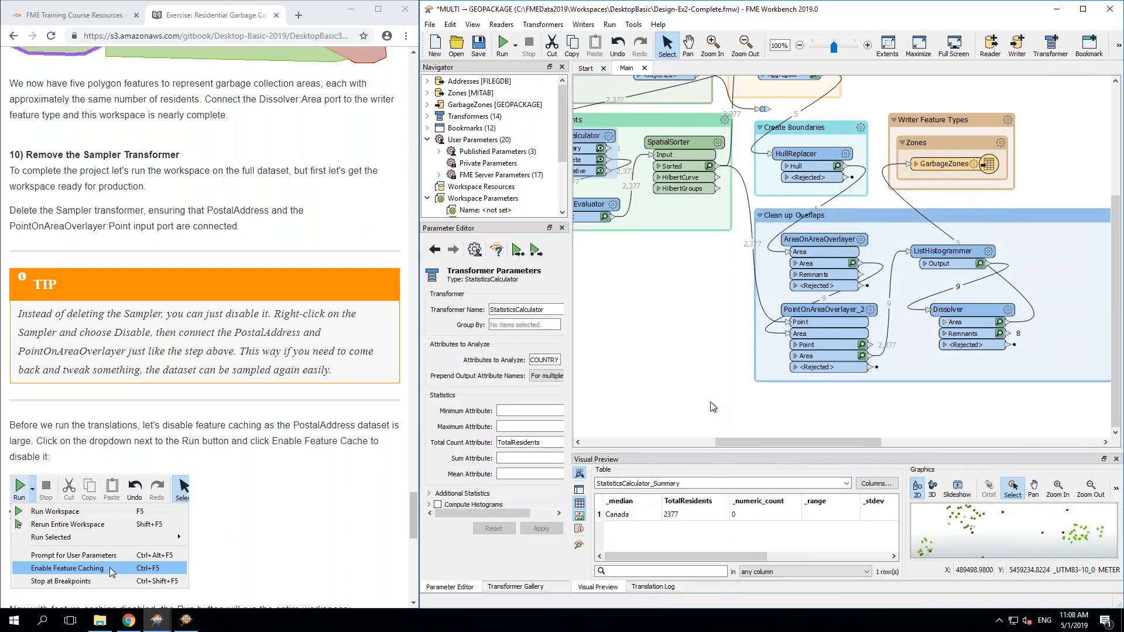
# Step: Review the exercise's remaining instructions and delete the Sampler transformer from the Sample Addresses bookmark
pyautogui.click(197, 443)
pyautogui.scroll(-7, 205, 328)
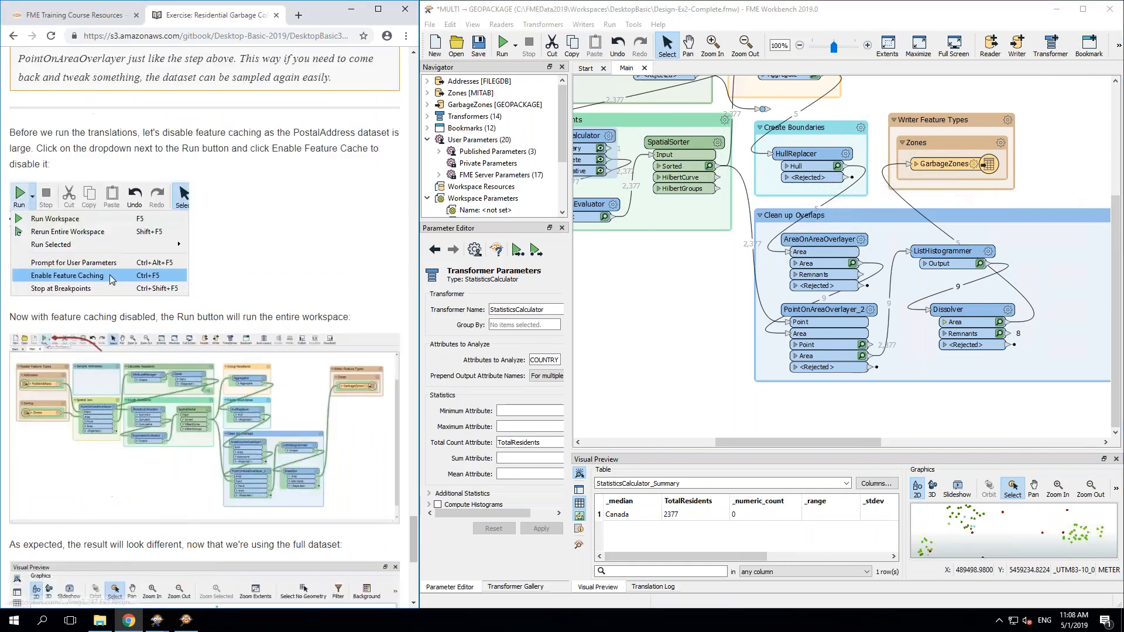
pyautogui.scroll(-4, 112, 163)
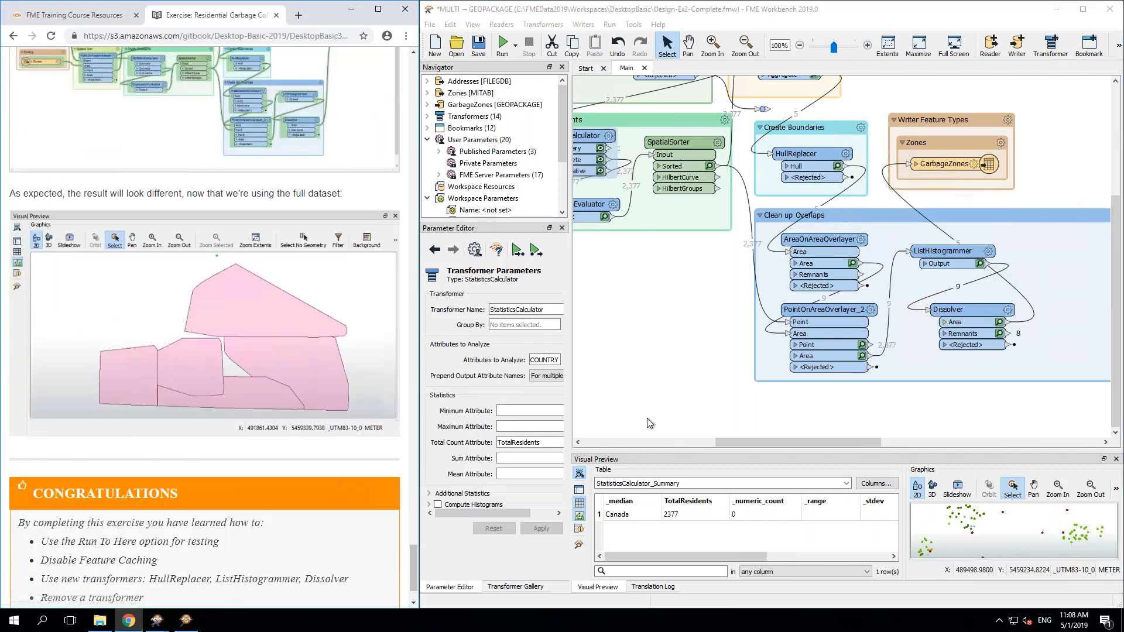
pyautogui.click(679, 440)
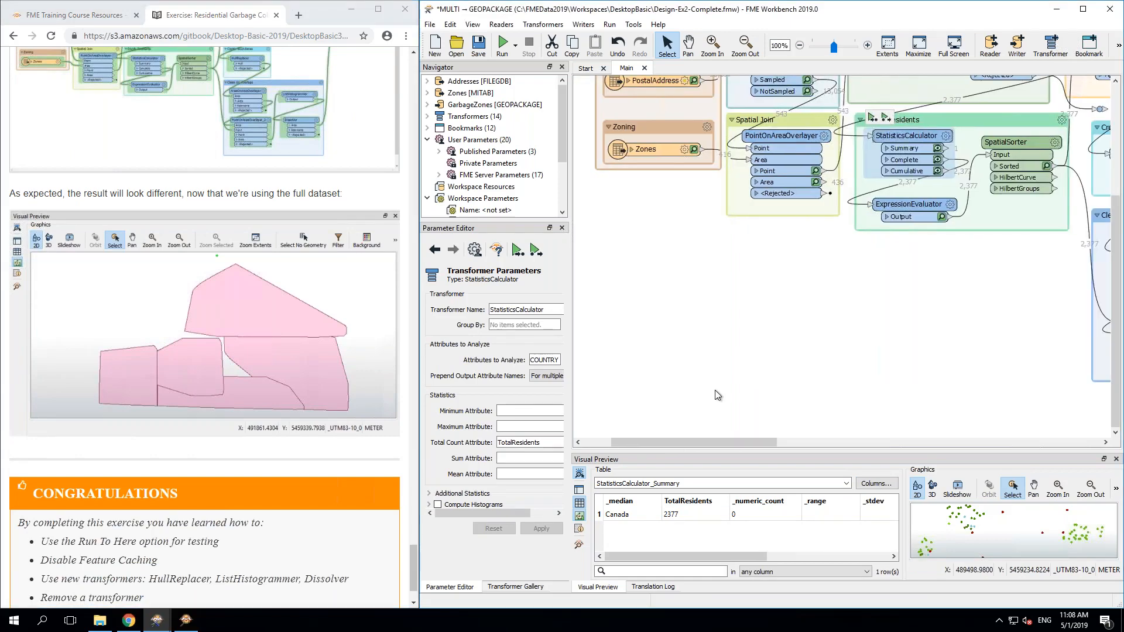
pyautogui.scroll(3, 715, 395)
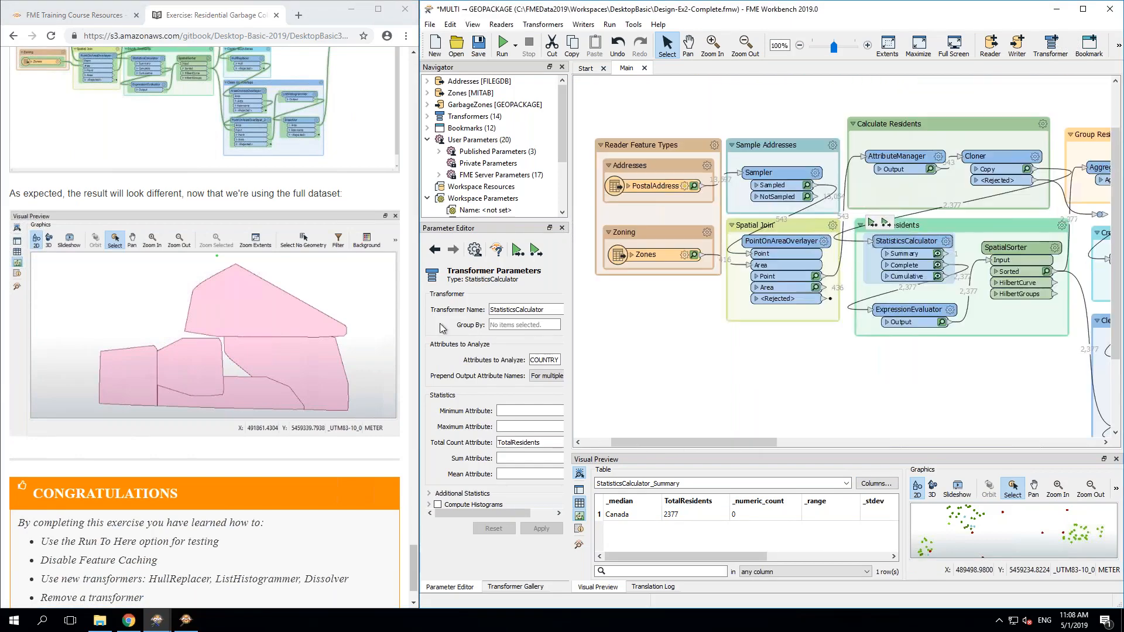
pyautogui.click(795, 382)
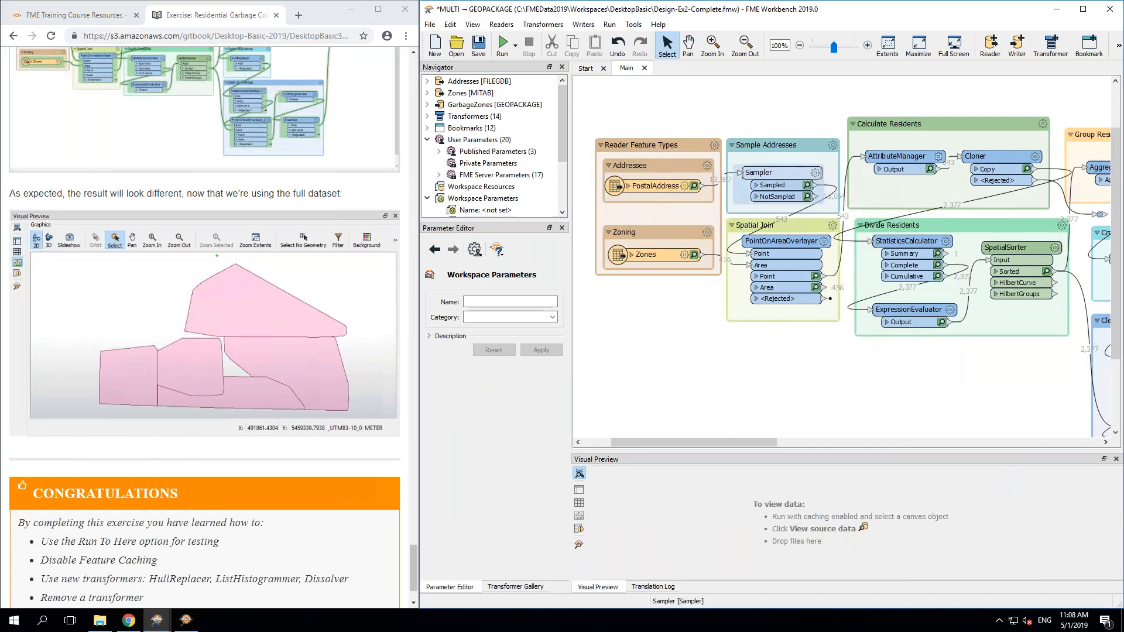
pyautogui.click(776, 183)
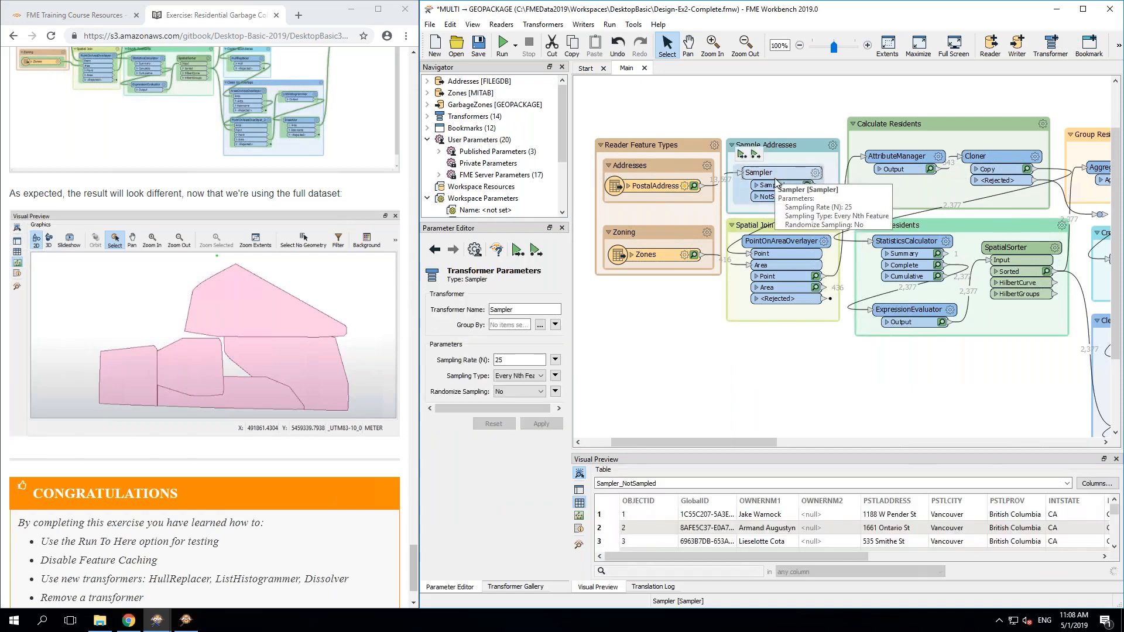
pyautogui.press('Delete')
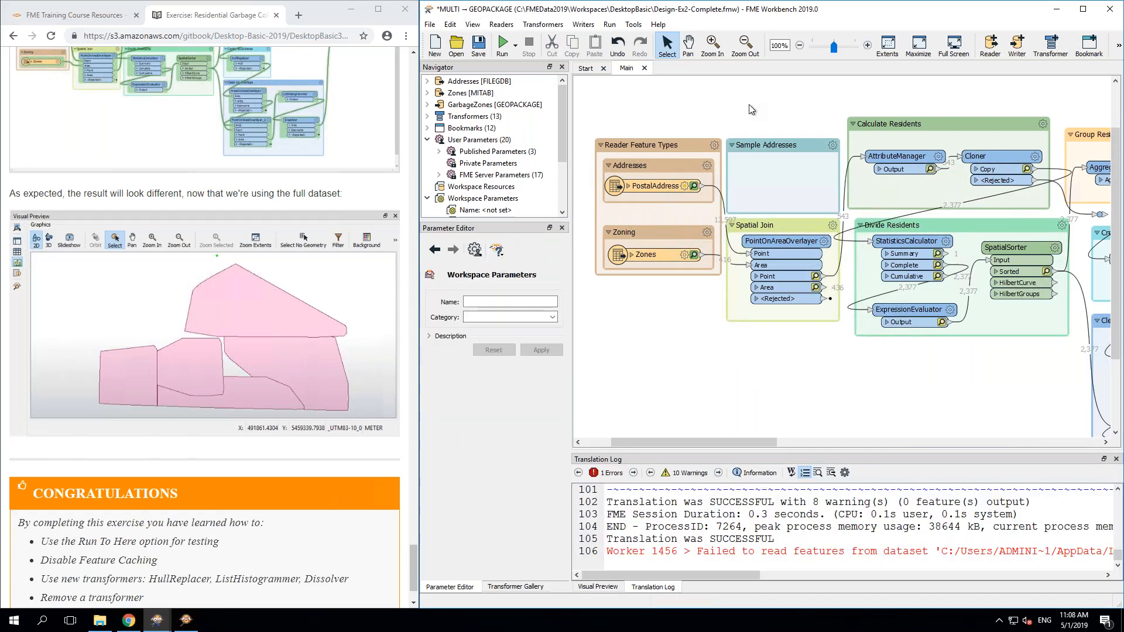
# Step: Disable feature caching, run the entire workspace on the full dataset, and follow the run to the Clean up Overlaps bookmark
pyautogui.click(516, 46)
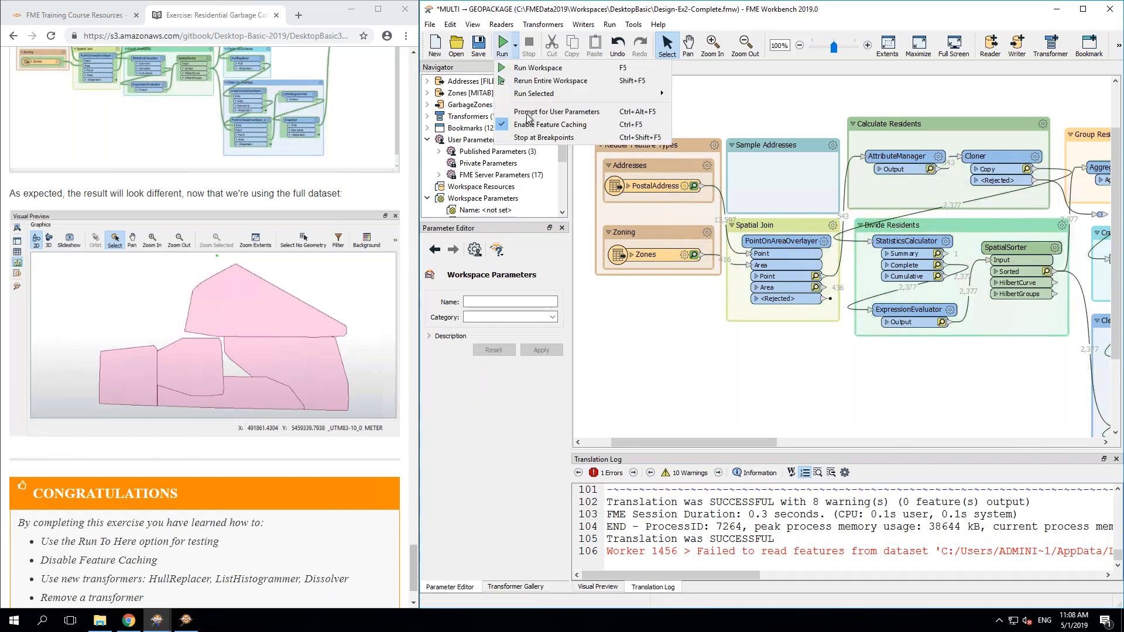
pyautogui.click(530, 125)
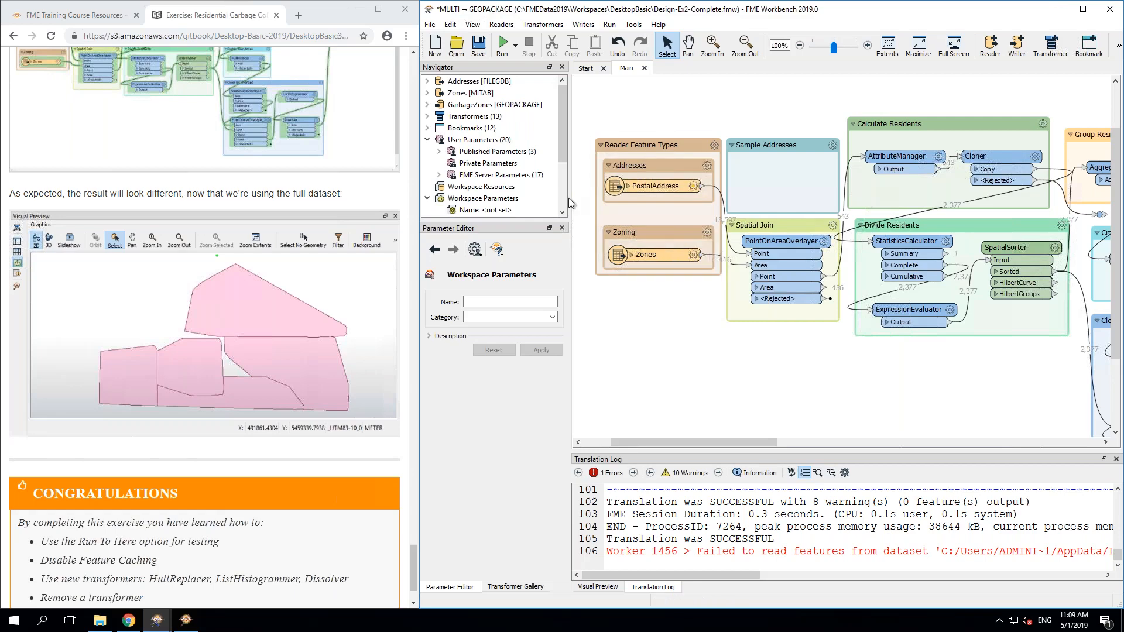
pyautogui.click(504, 44)
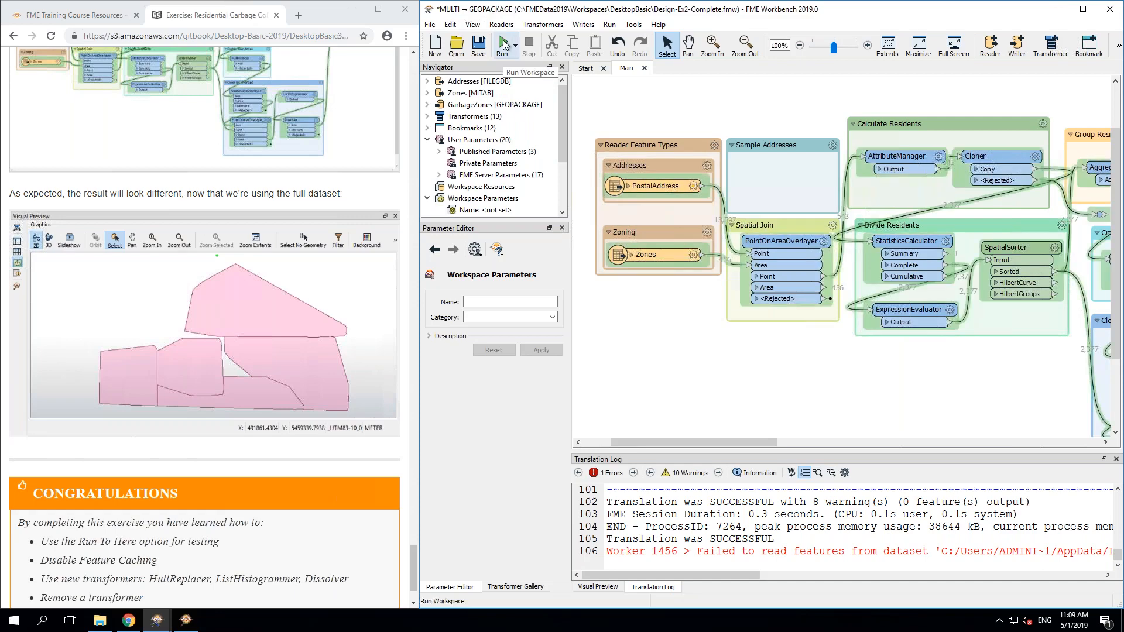
pyautogui.click(503, 45)
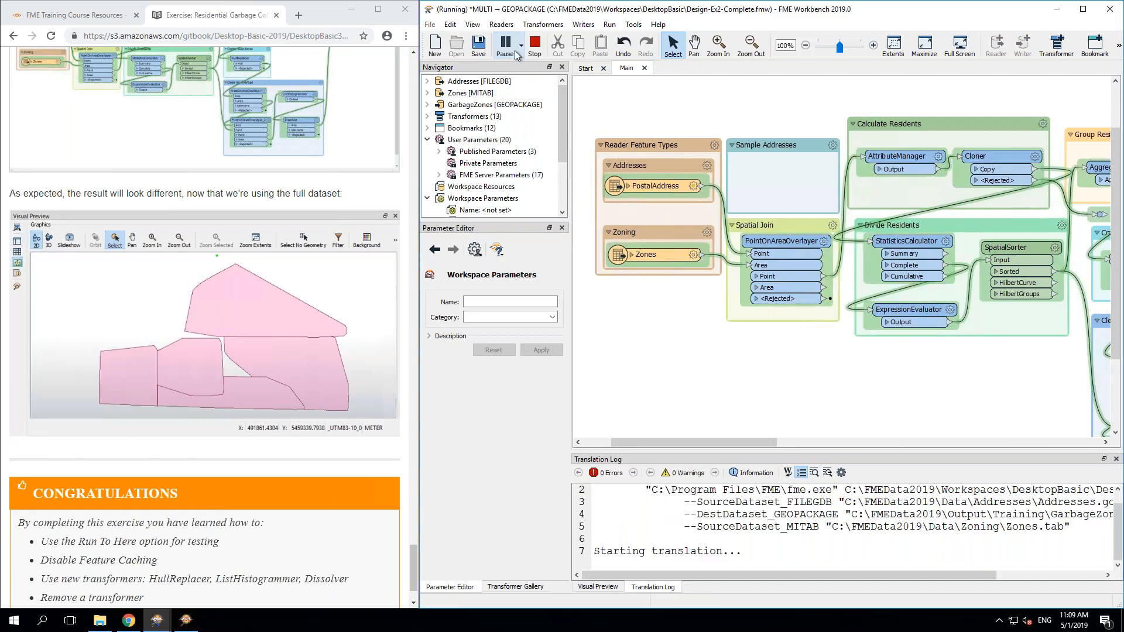
pyautogui.moveTo(719, 438); pyautogui.dragTo(764, 453)
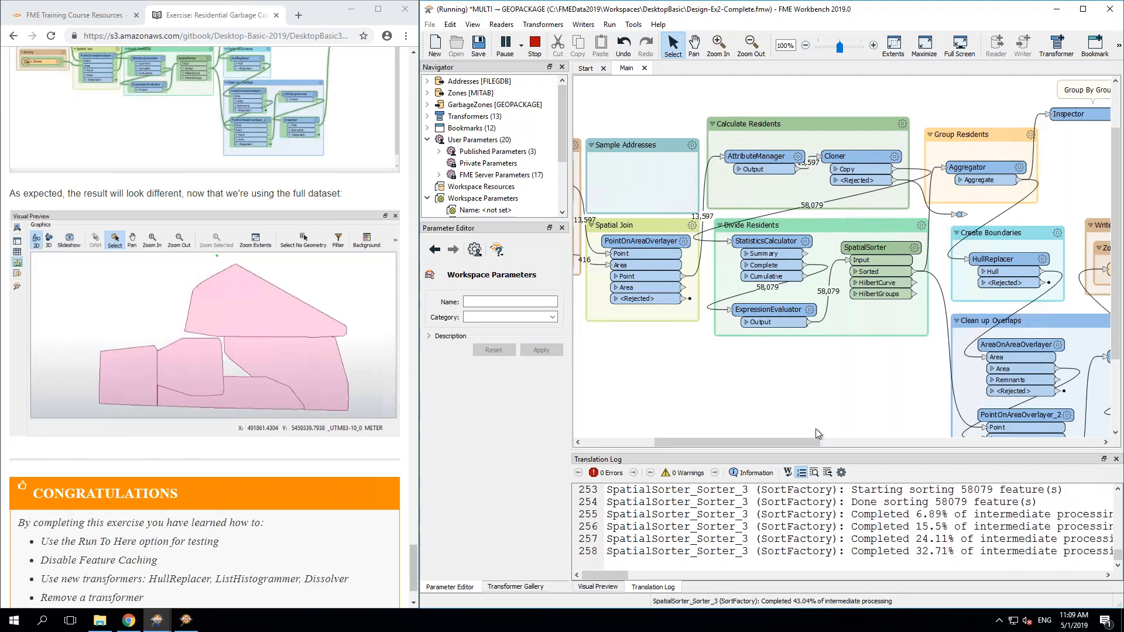
pyautogui.moveTo(775, 441); pyautogui.dragTo(845, 443)
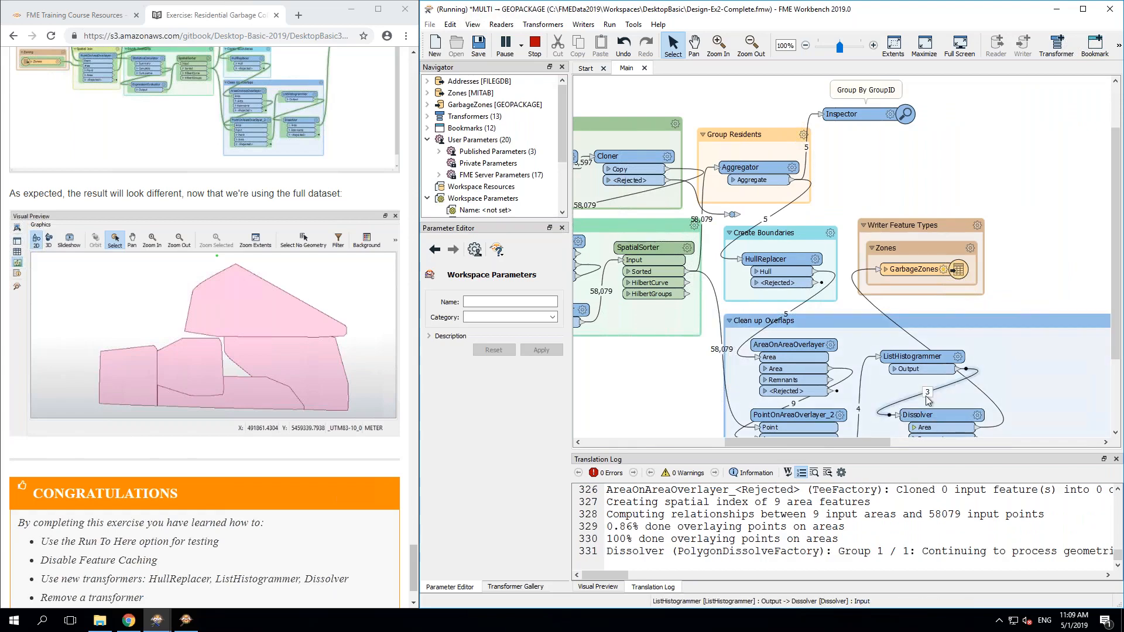
pyautogui.moveTo(928, 401)
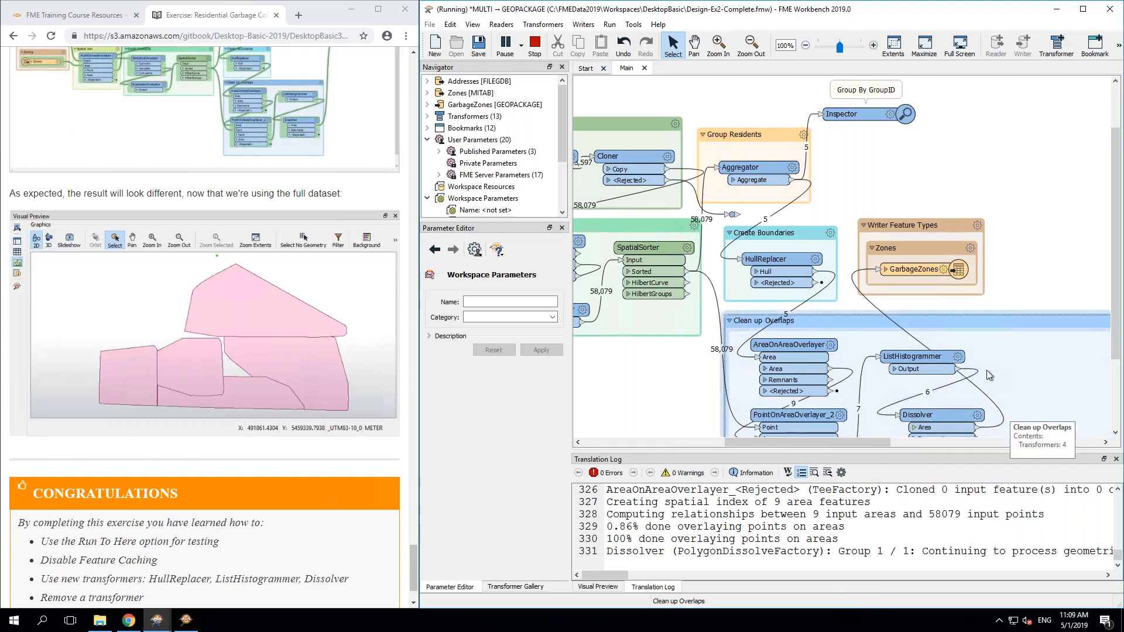
# Step: Inspect the written GarbageZones output in FME Data Inspector and compare it with the earlier Dissolver_Area view
pyautogui.moveTo(916, 274)
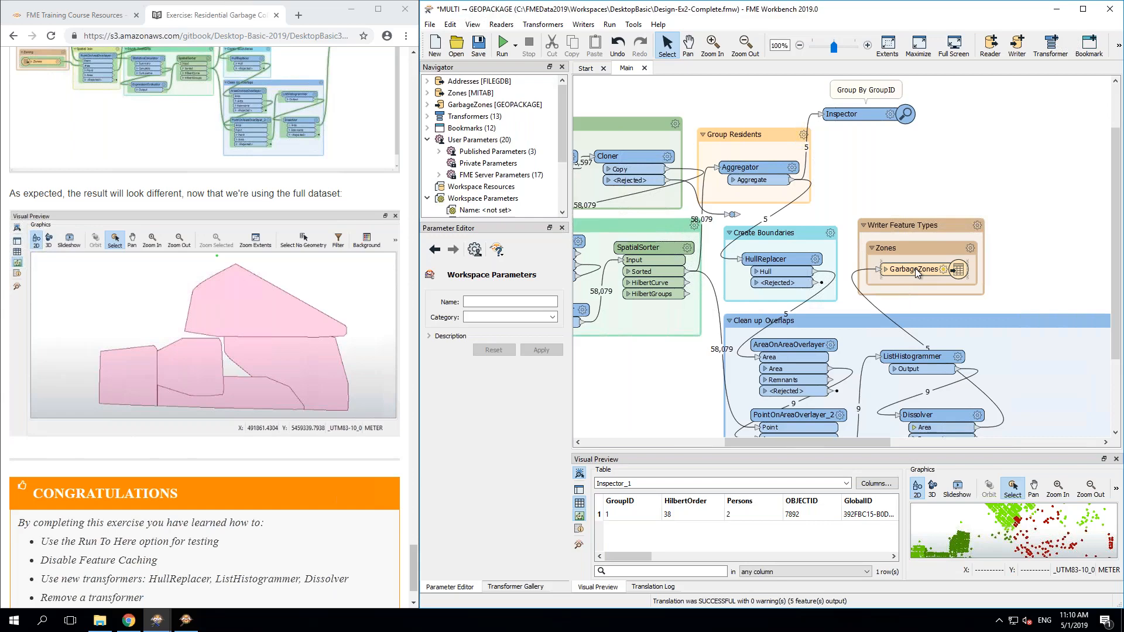
pyautogui.click(917, 272)
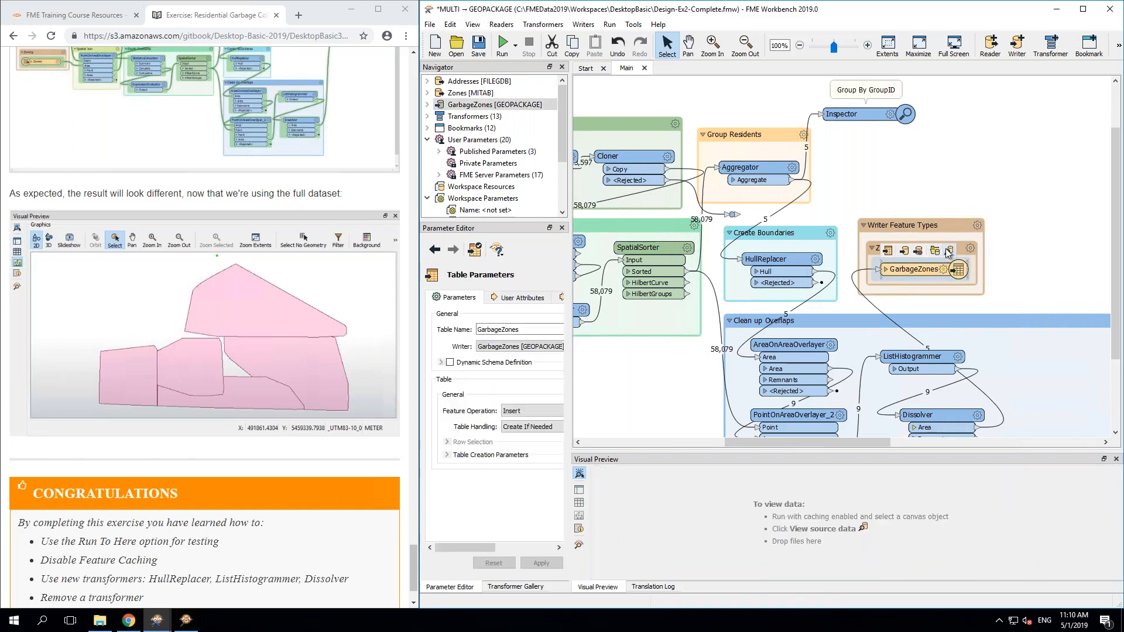
pyautogui.click(948, 252)
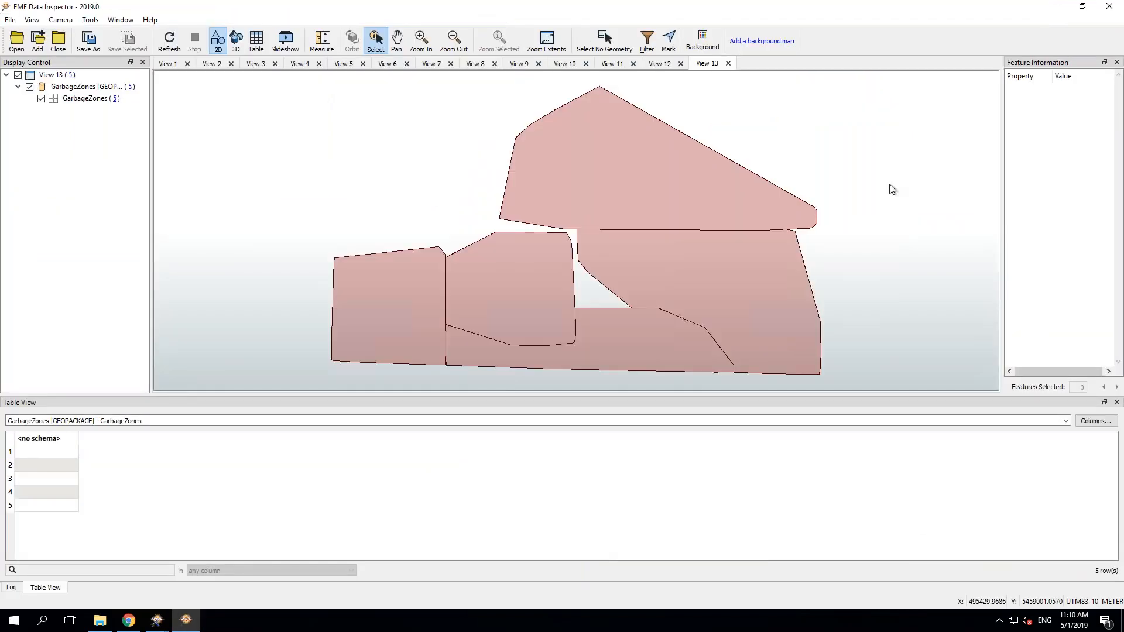
pyautogui.click(651, 69)
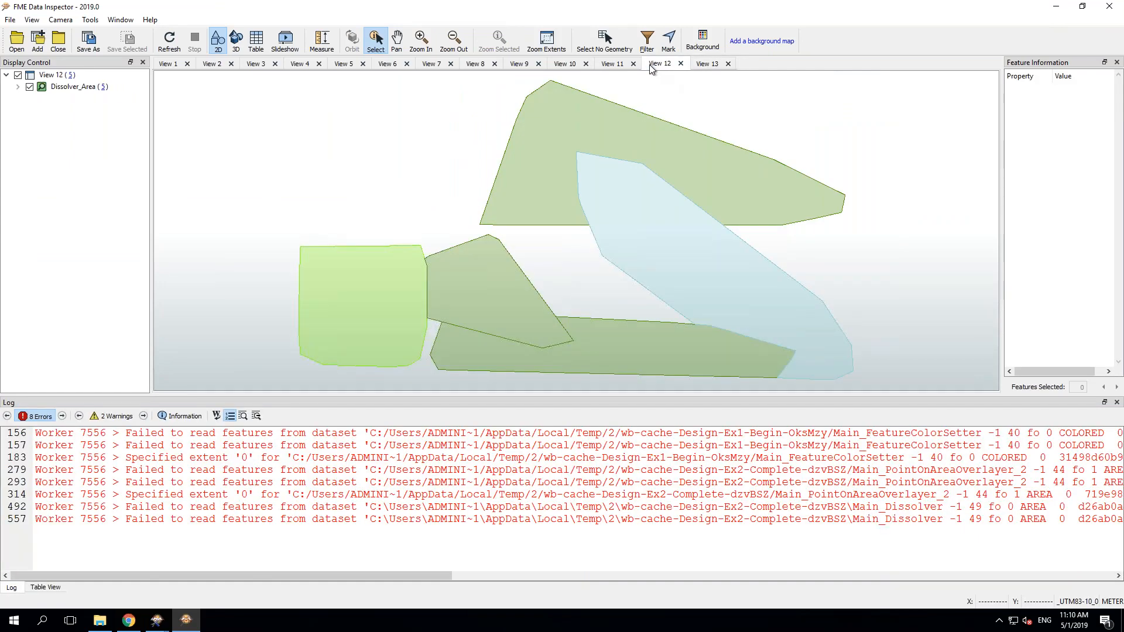
# Step: Compare the full-dataset GarbageZones output with the sampled Dissolver_Area result by alternating between View 12 and View 13
pyautogui.click(707, 66)
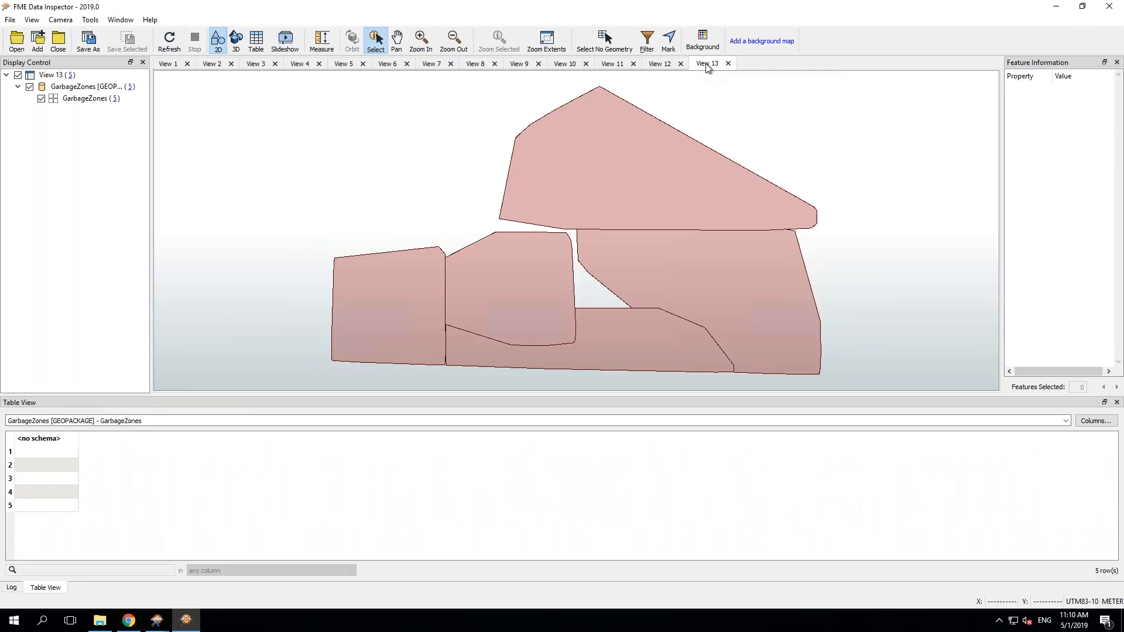
pyautogui.click(660, 65)
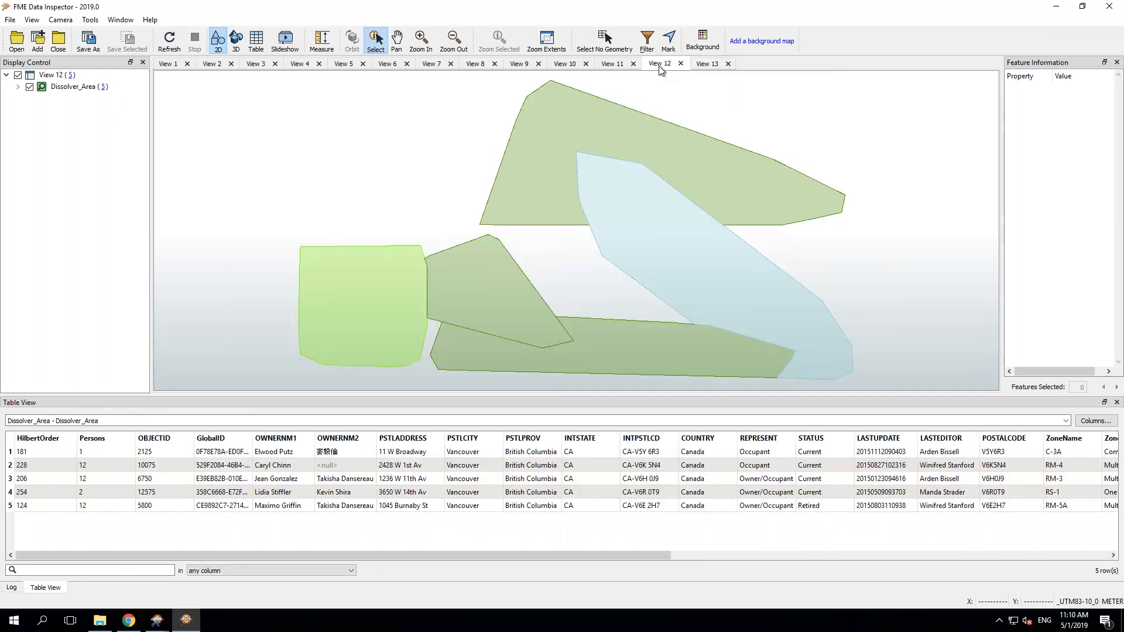
pyautogui.click(707, 65)
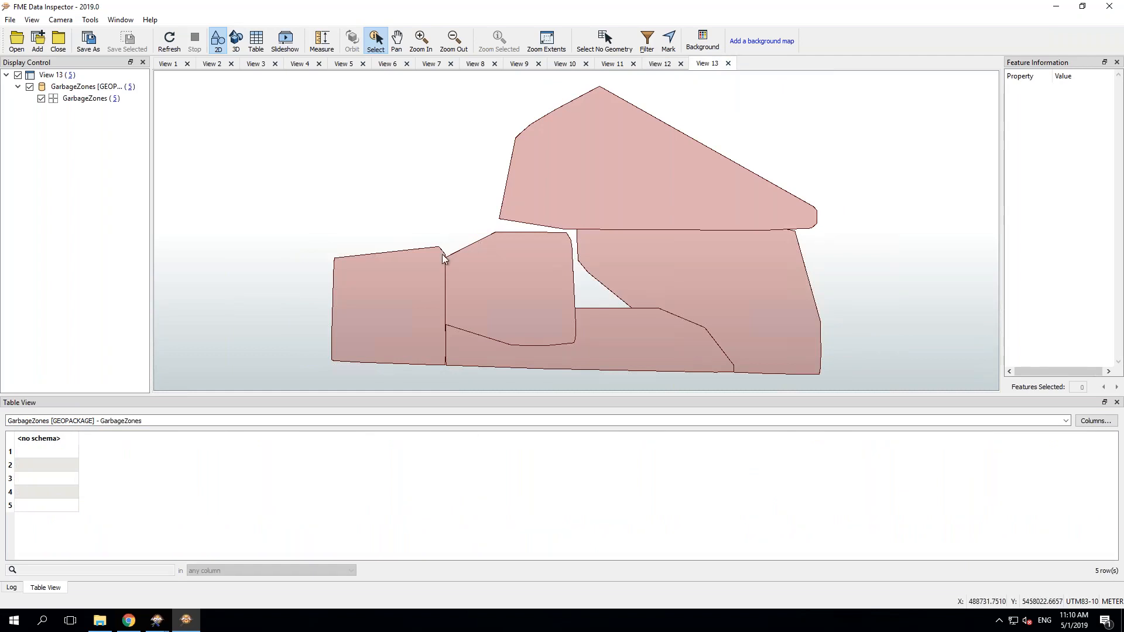
# Step: Select each GarbageZones polygon in turn to examine its boundary against neighbouring zones, and clear the selection
pyautogui.click(409, 284)
pyautogui.click(492, 288)
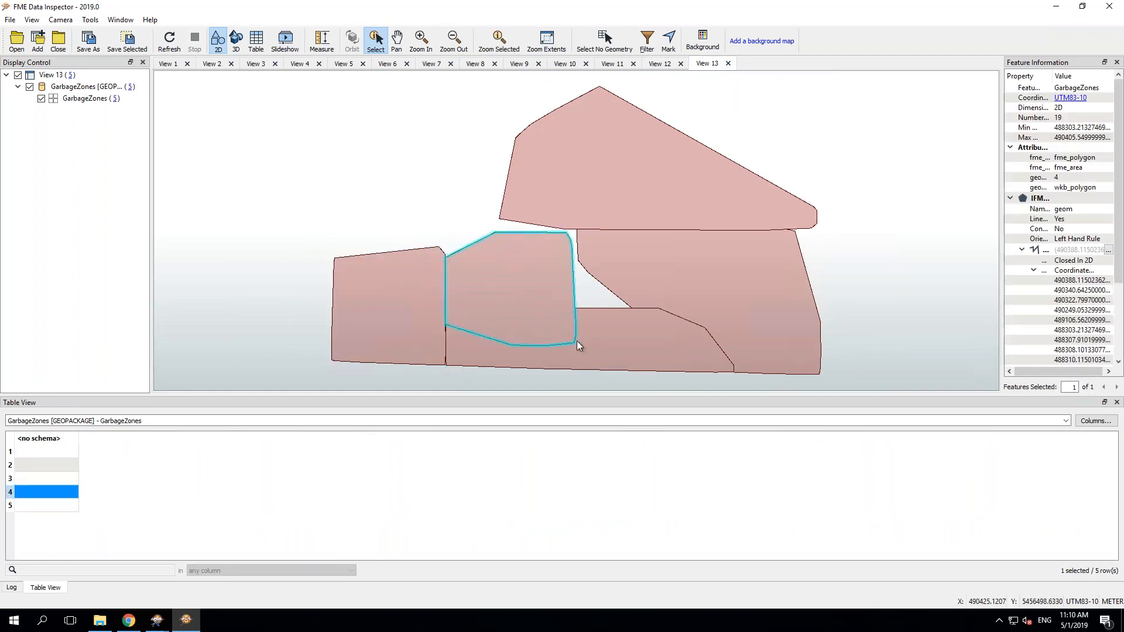
pyautogui.click(621, 347)
pyautogui.click(690, 275)
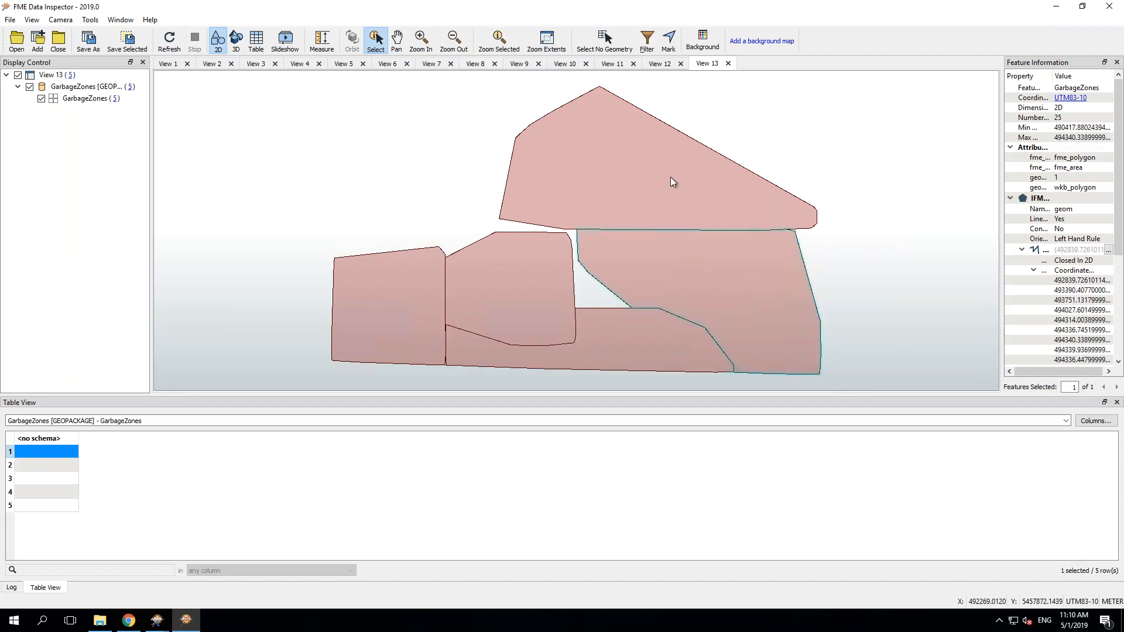
pyautogui.click(669, 177)
pyautogui.click(884, 144)
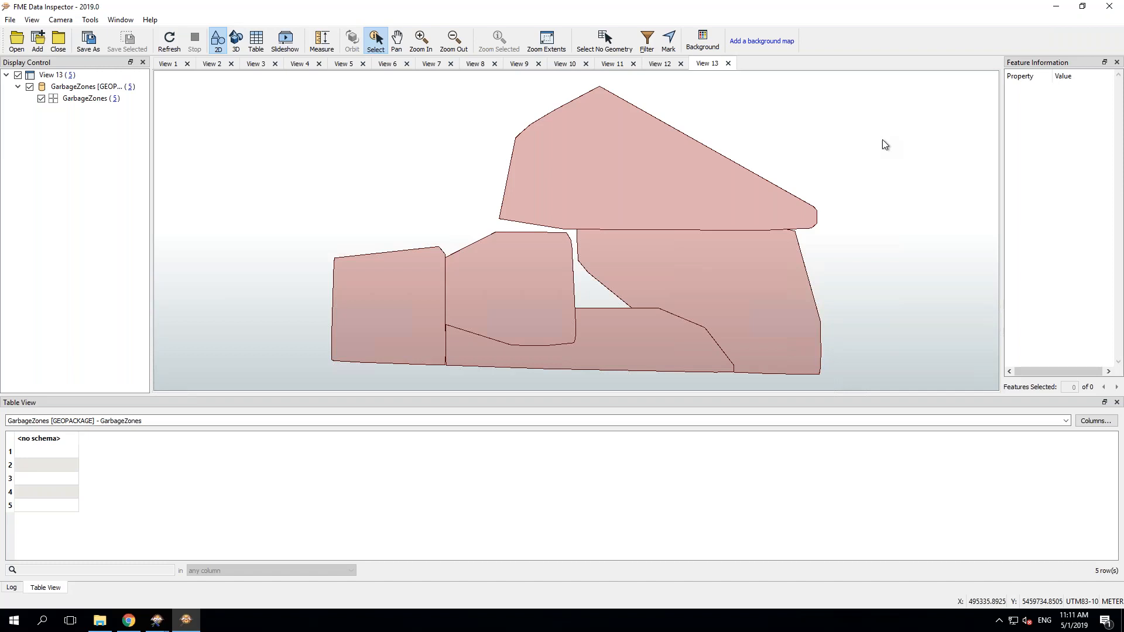
# Step: Switch back to FME Workbench and narrow the Clean up Overlaps bookmark to fit closely around its transformers
pyautogui.click(1056, 7)
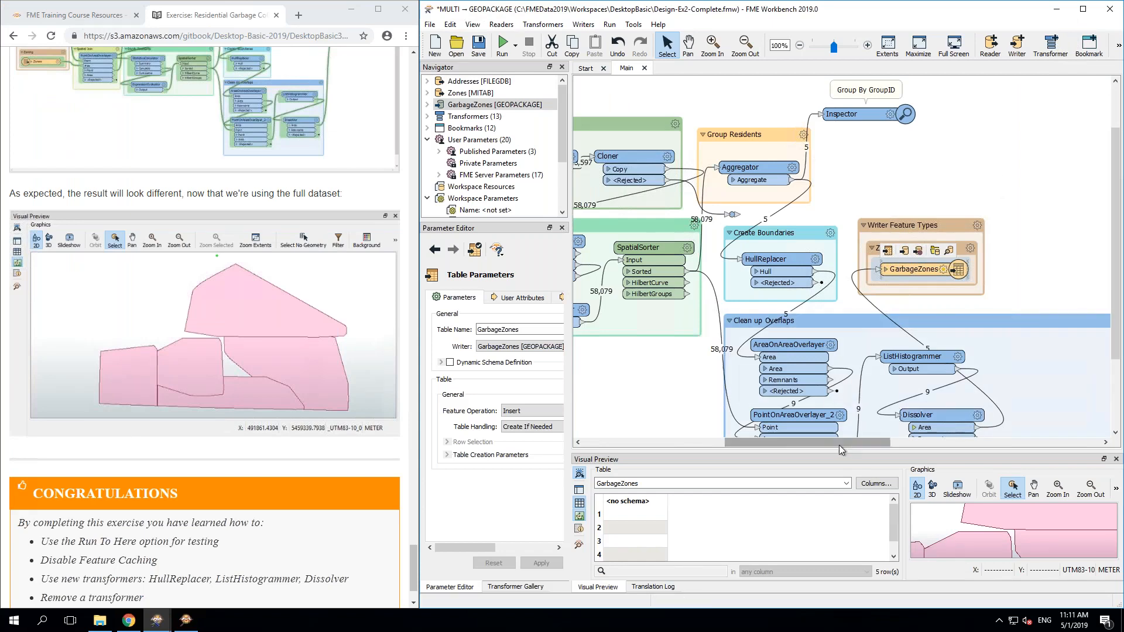
pyautogui.moveTo(788, 445); pyautogui.dragTo(735, 444)
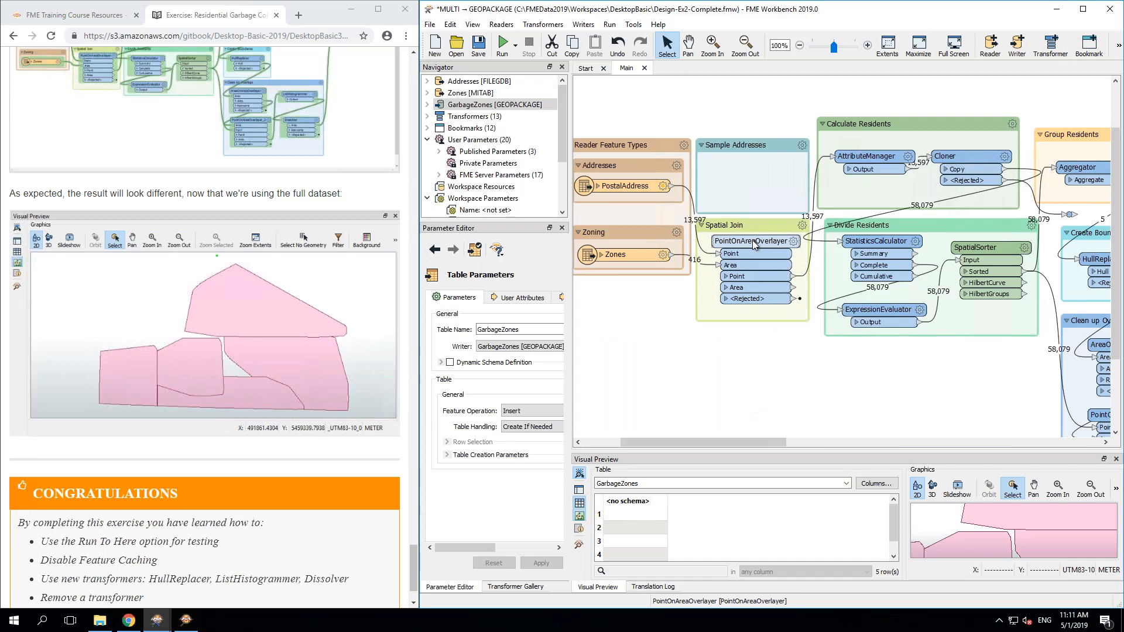
pyautogui.moveTo(780, 255)
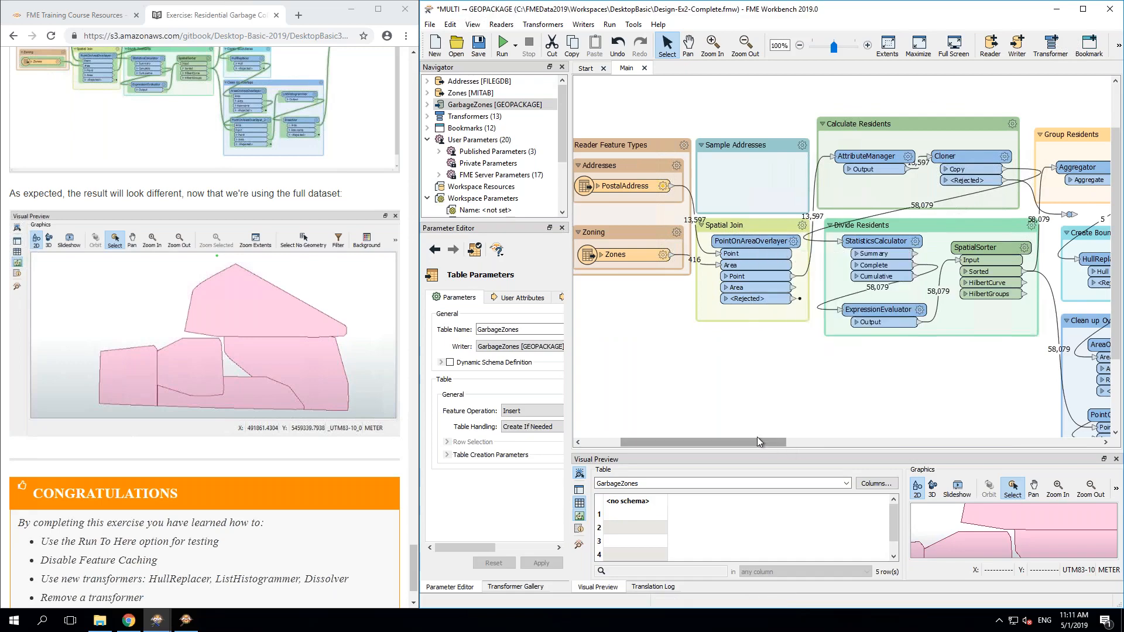
pyautogui.moveTo(754, 440); pyautogui.dragTo(904, 441)
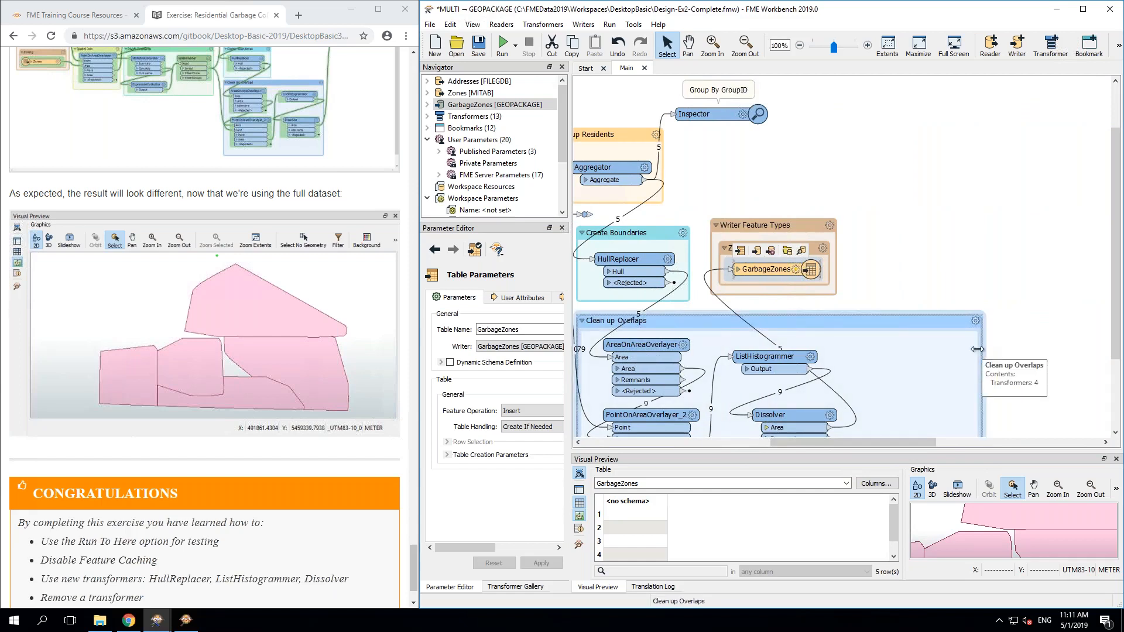
pyautogui.moveTo(983, 351); pyautogui.dragTo(882, 365)
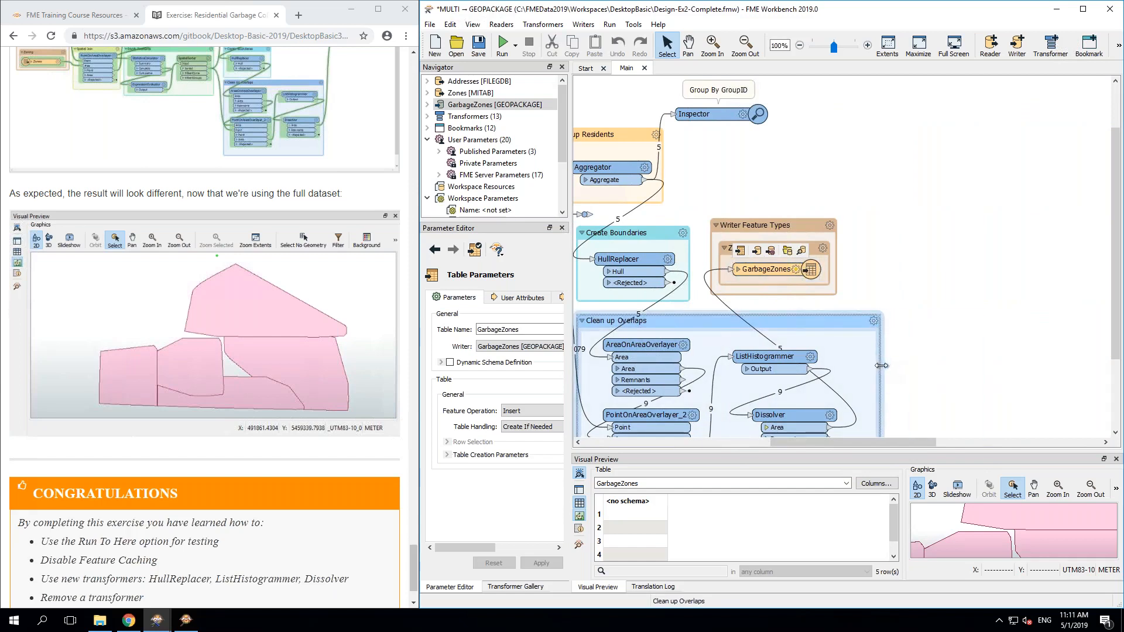
pyautogui.click(897, 233)
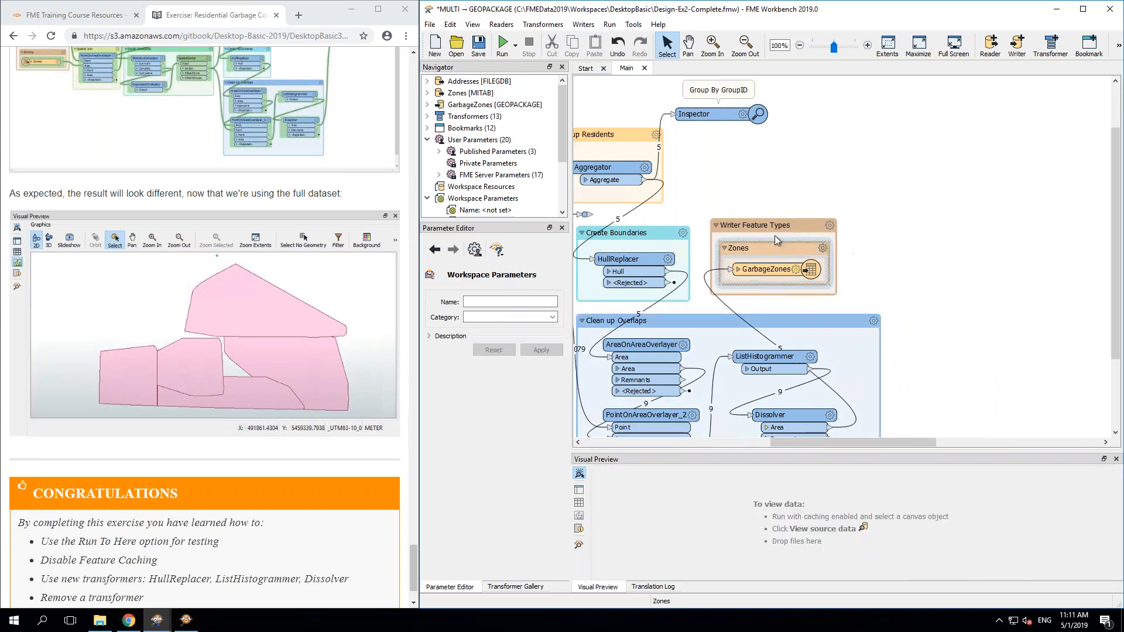
# Step: Delete the Inspector transformer connected to the Aggregator
pyautogui.click(707, 114)
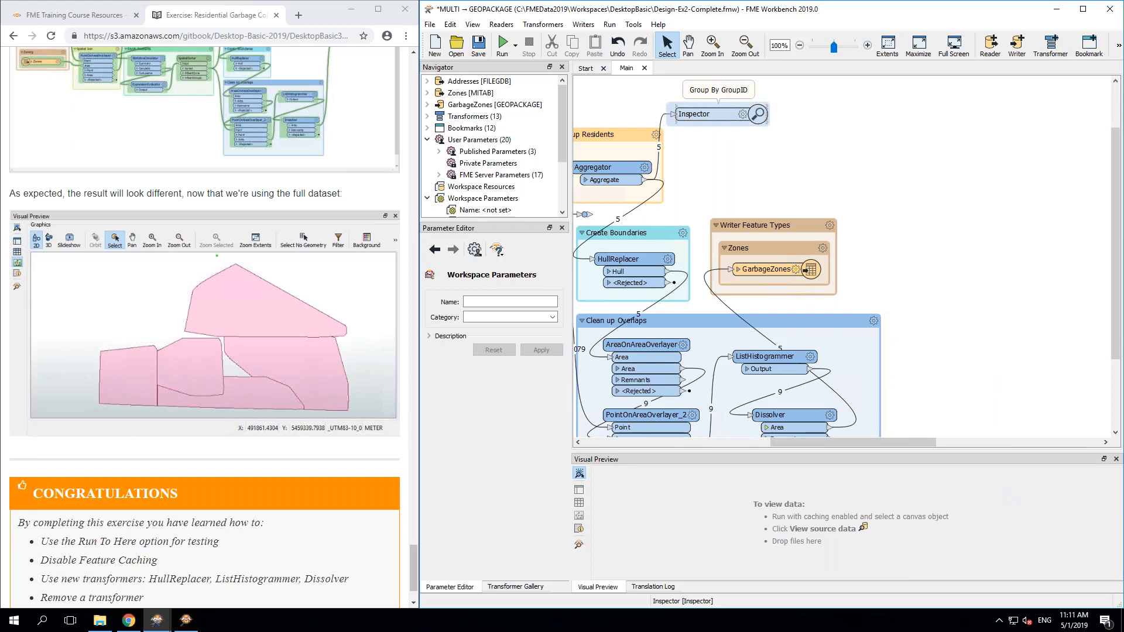
pyautogui.press('Delete')
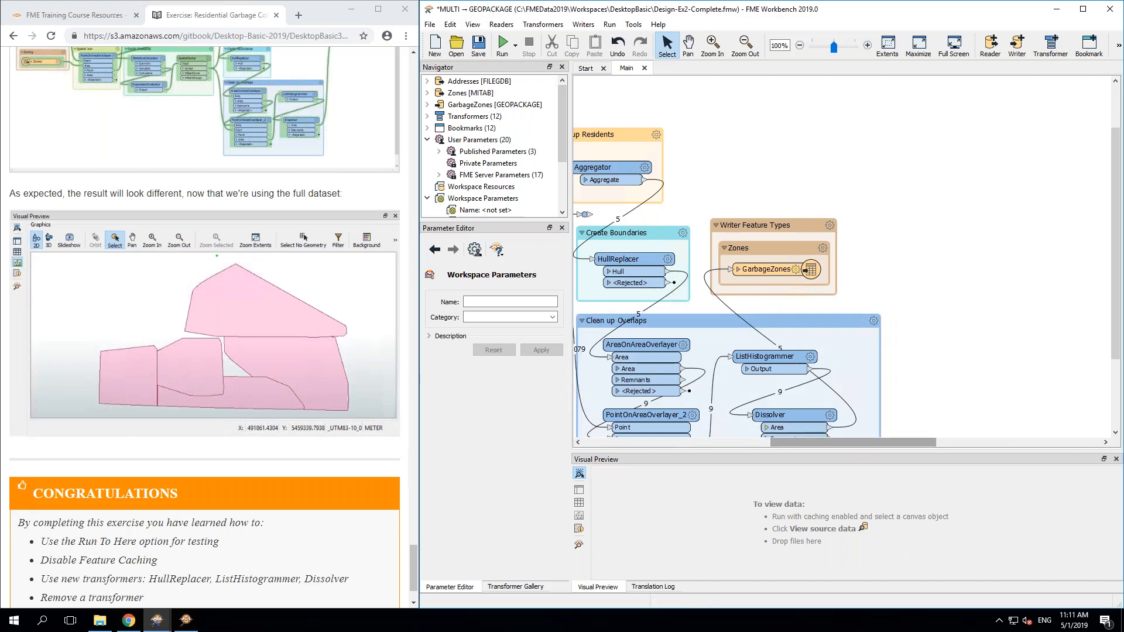
pyautogui.moveTo(817, 444); pyautogui.dragTo(768, 447)
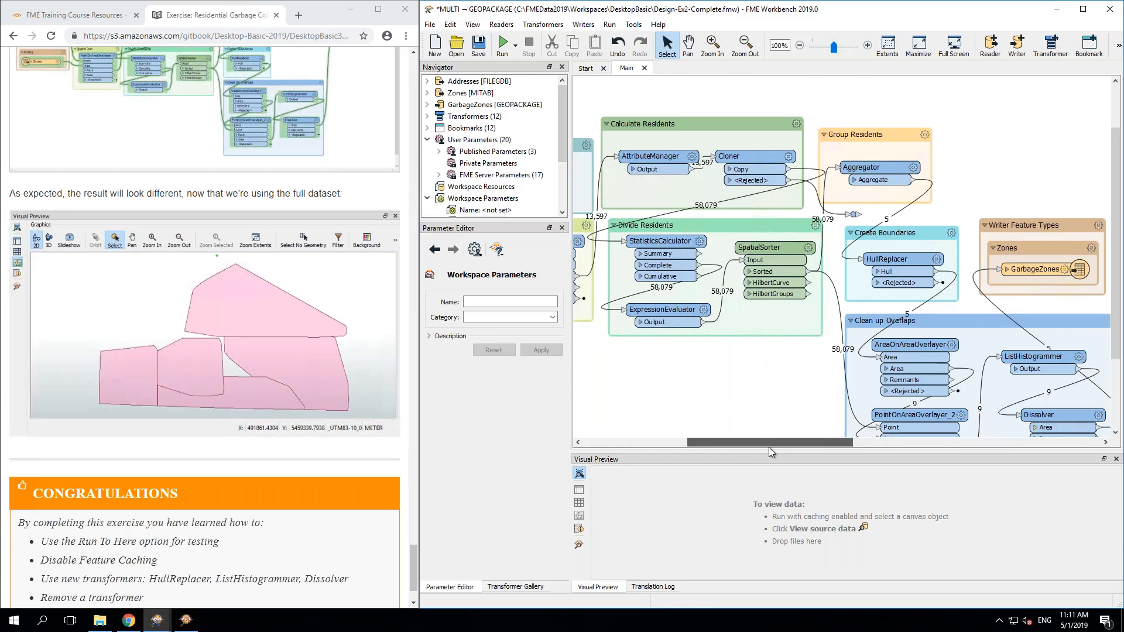
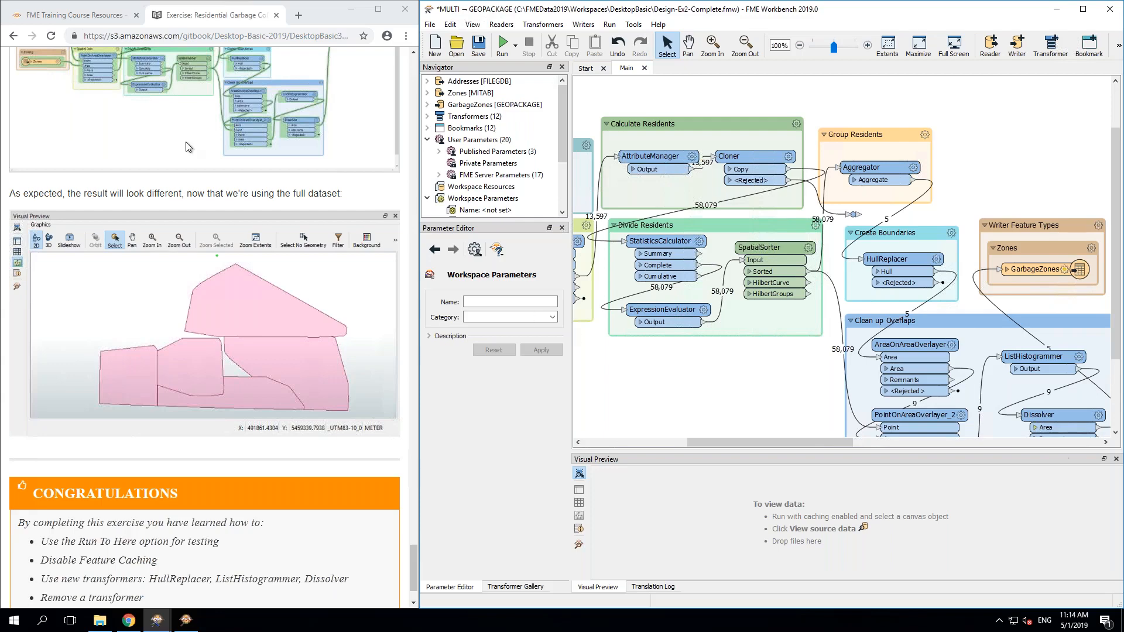
# Step: Switch to the training manual in Chrome, read the exercise's closing summary and advance through Module Review to Practical Transformer Use
pyautogui.click(11, 467)
pyautogui.scroll(-2, 11, 467)
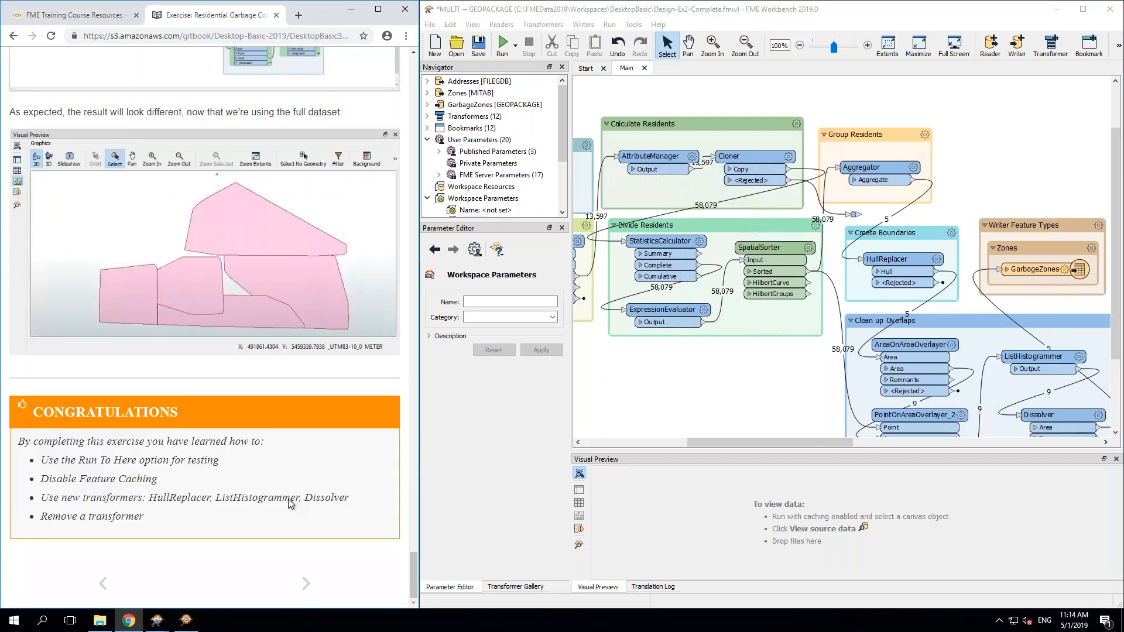
pyautogui.click(305, 594)
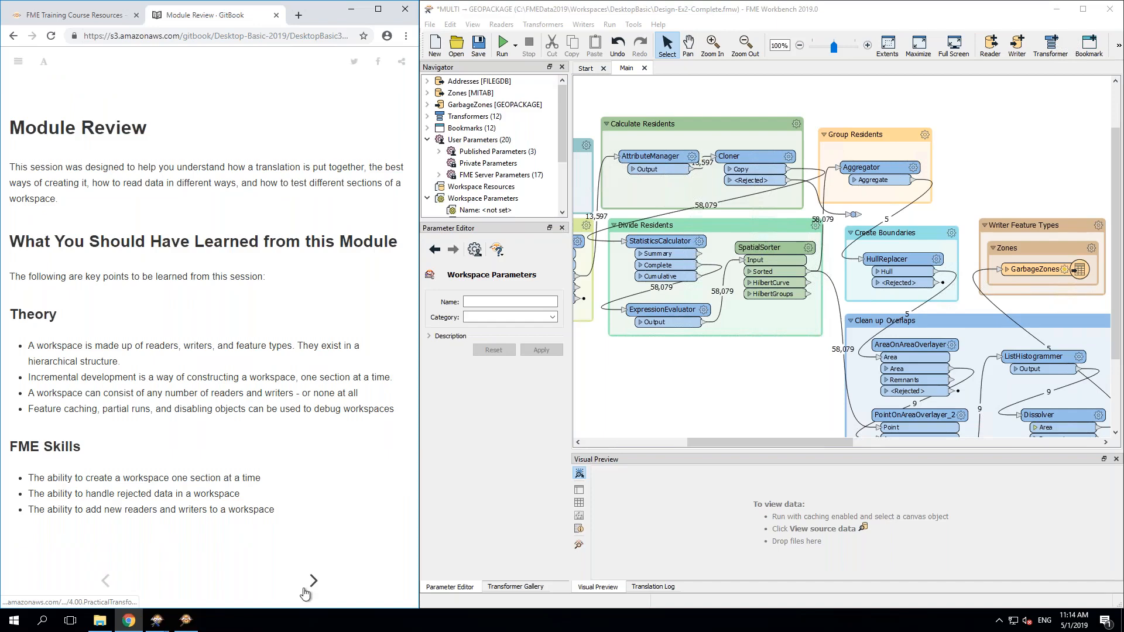
pyautogui.click(314, 581)
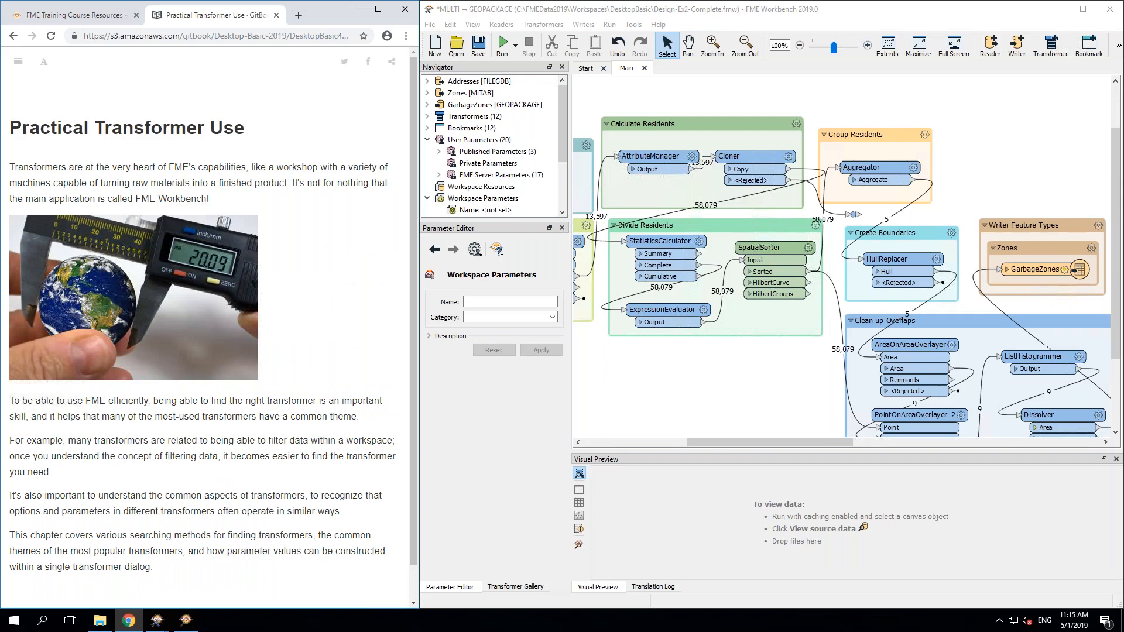
pyautogui.scroll(-1, 209, 328)
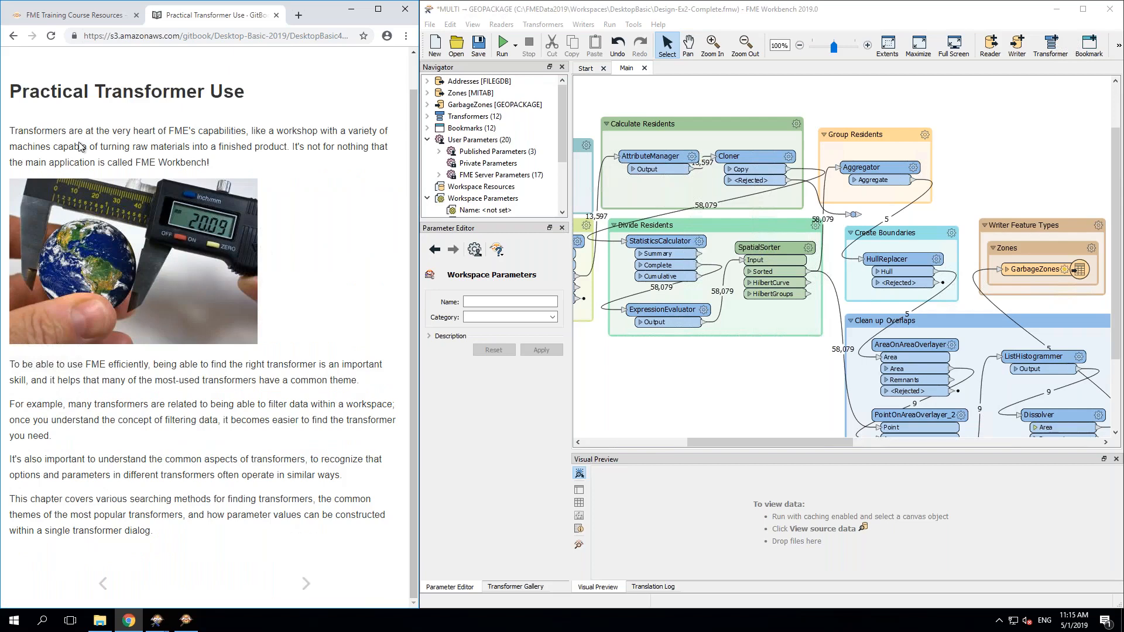
pyautogui.scroll(1, 80, 146)
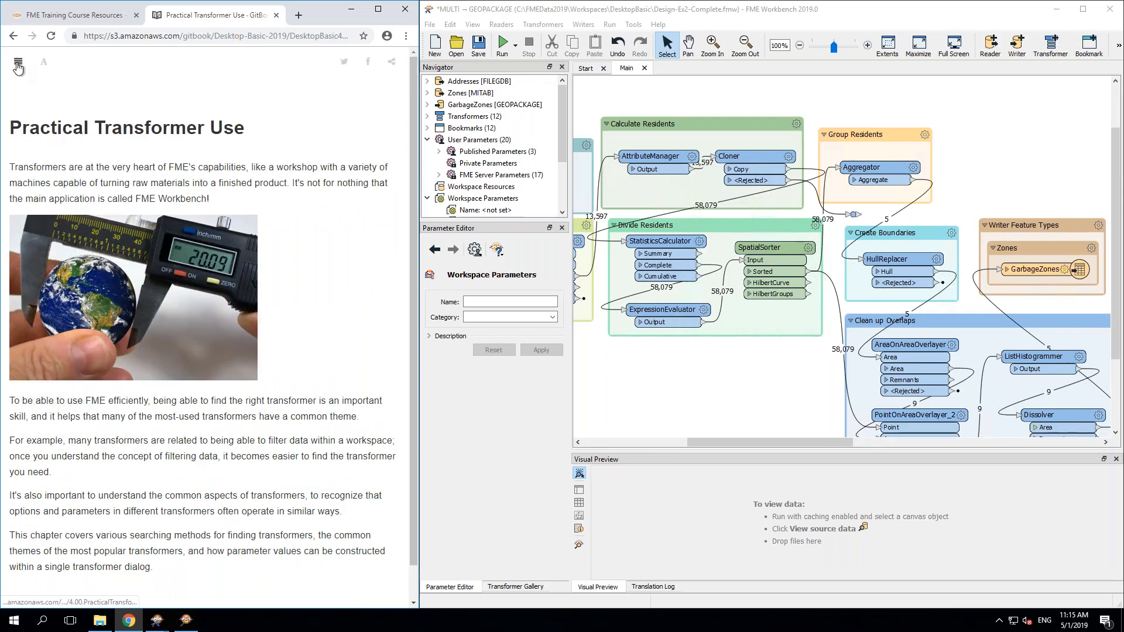
# Step: Show the manual's table of contents, collapse the Workspace Design subsections and reread that chapter's Module Review before returning to Practical Transformer Use
pyautogui.click(18, 64)
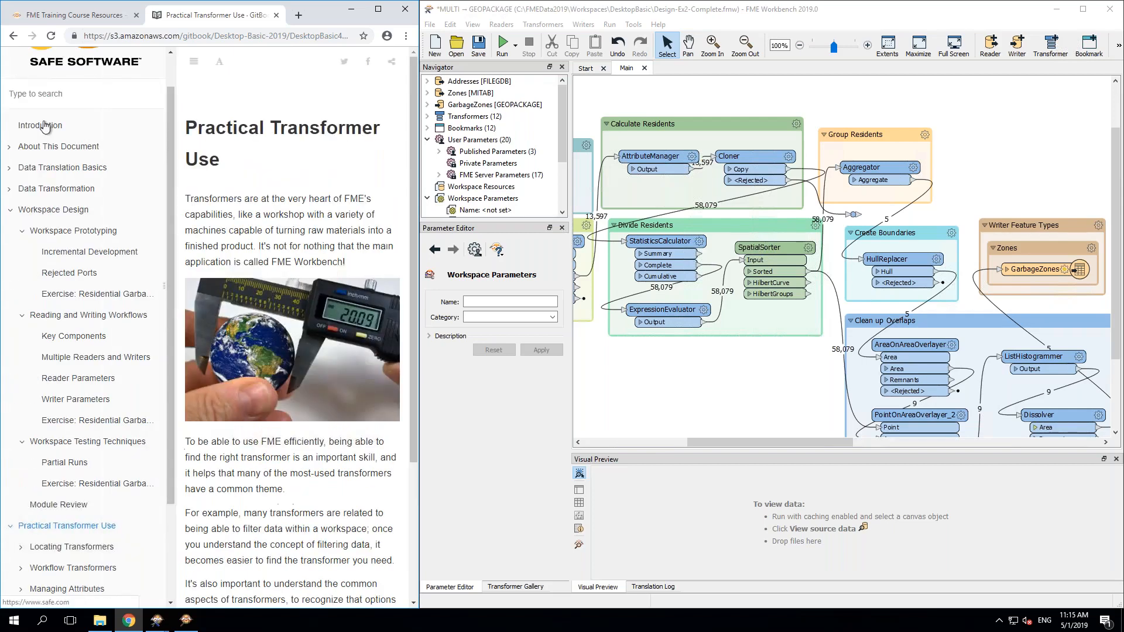
pyautogui.click(12, 216)
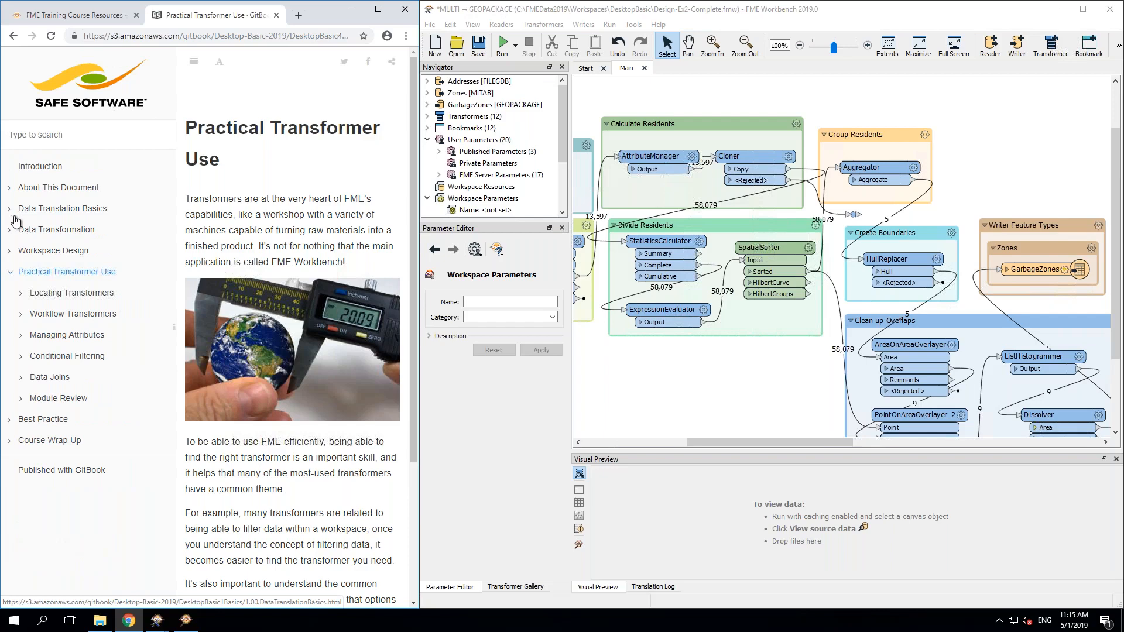
pyautogui.click(51, 257)
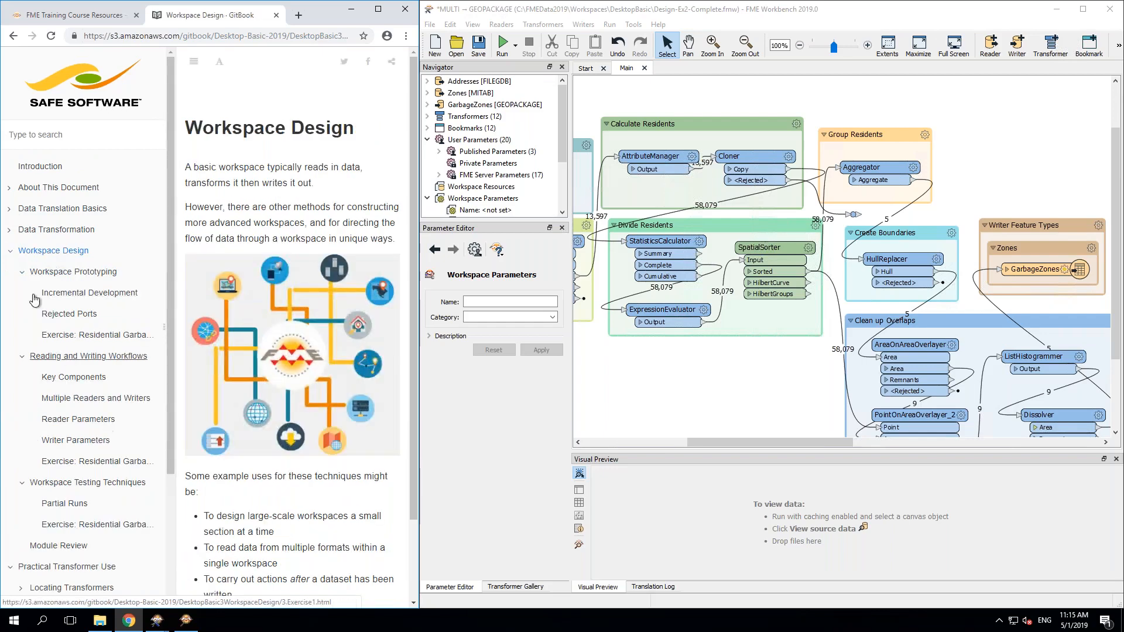
pyautogui.click(22, 272)
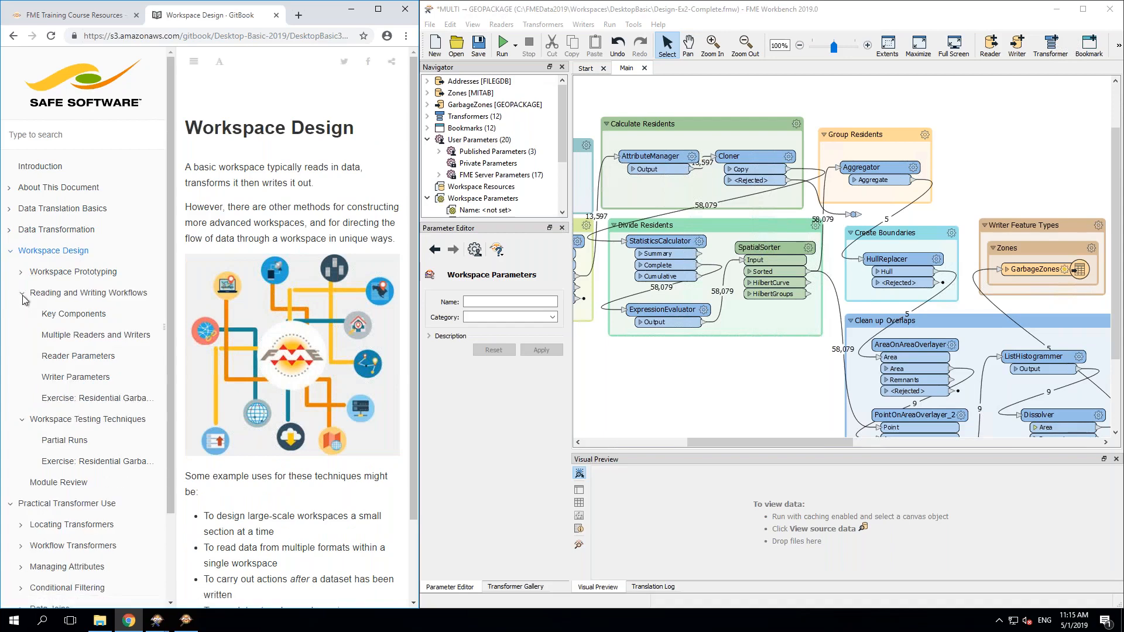
pyautogui.click(22, 295)
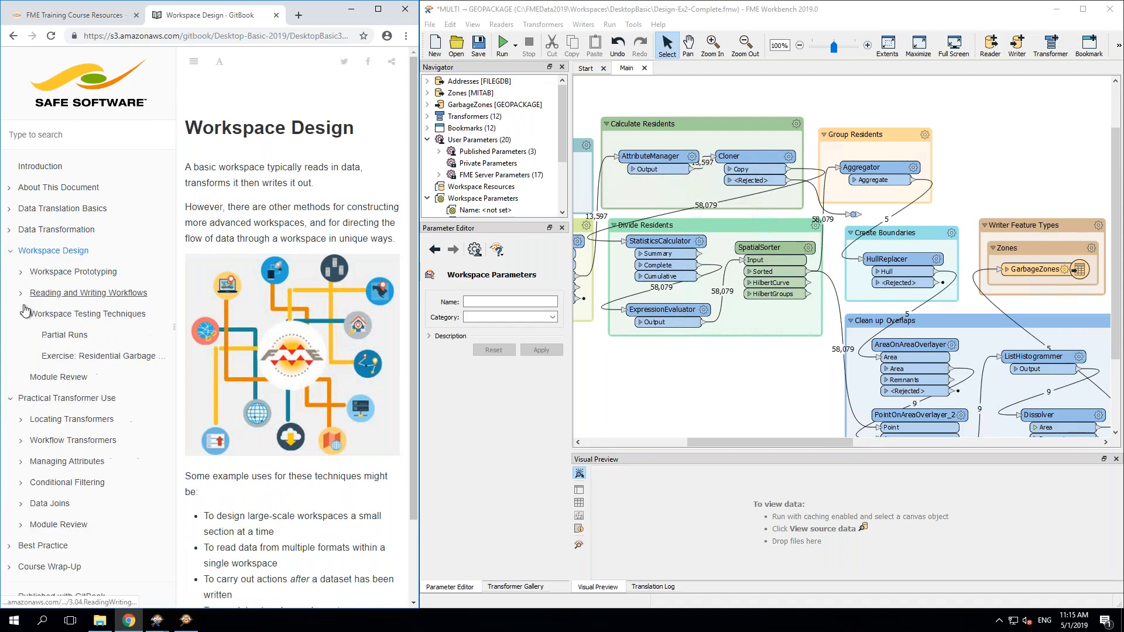
pyautogui.click(53, 377)
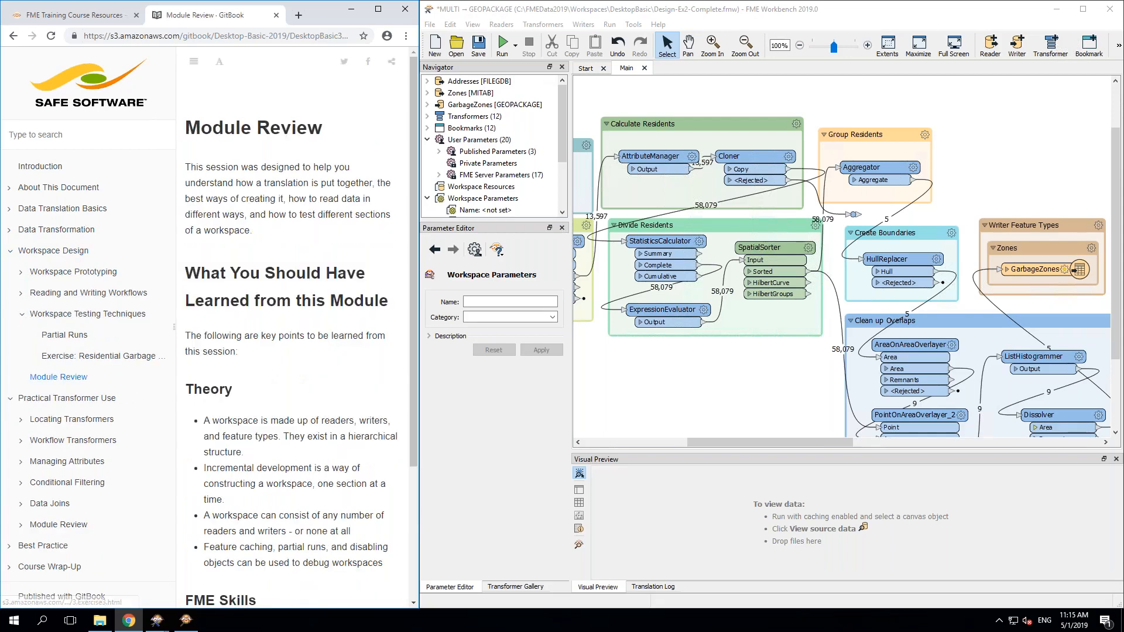
pyautogui.scroll(-3, 301, 387)
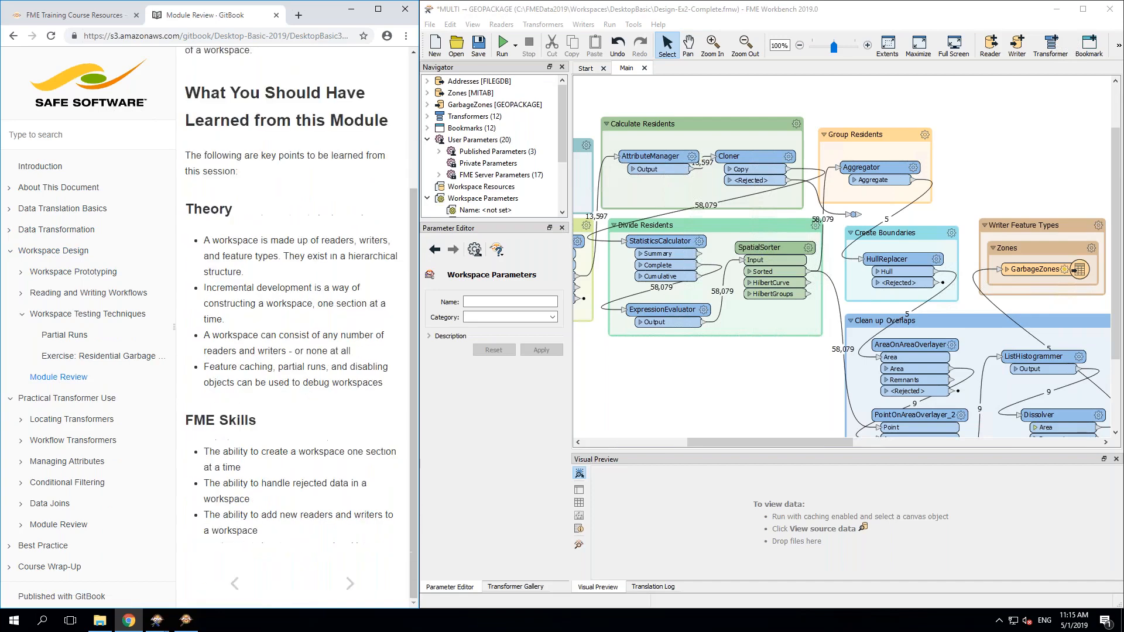
pyautogui.click(350, 583)
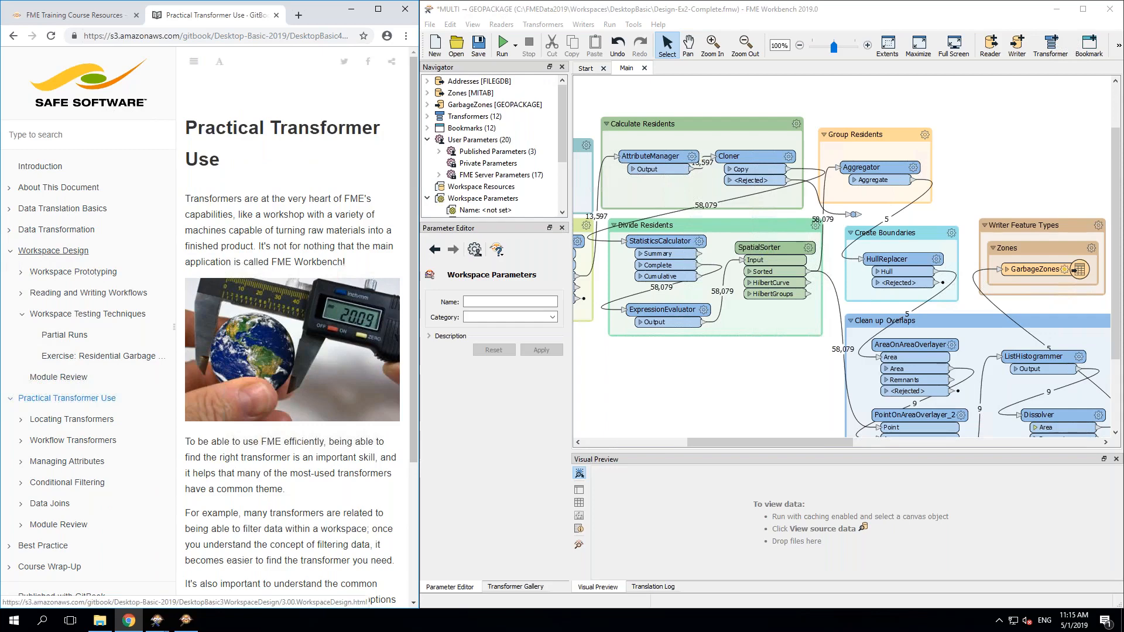
# Step: Open the Workflow Transformers page under Practical Transformer Use, select its web address and hide the table of contents
pyautogui.click(53, 251)
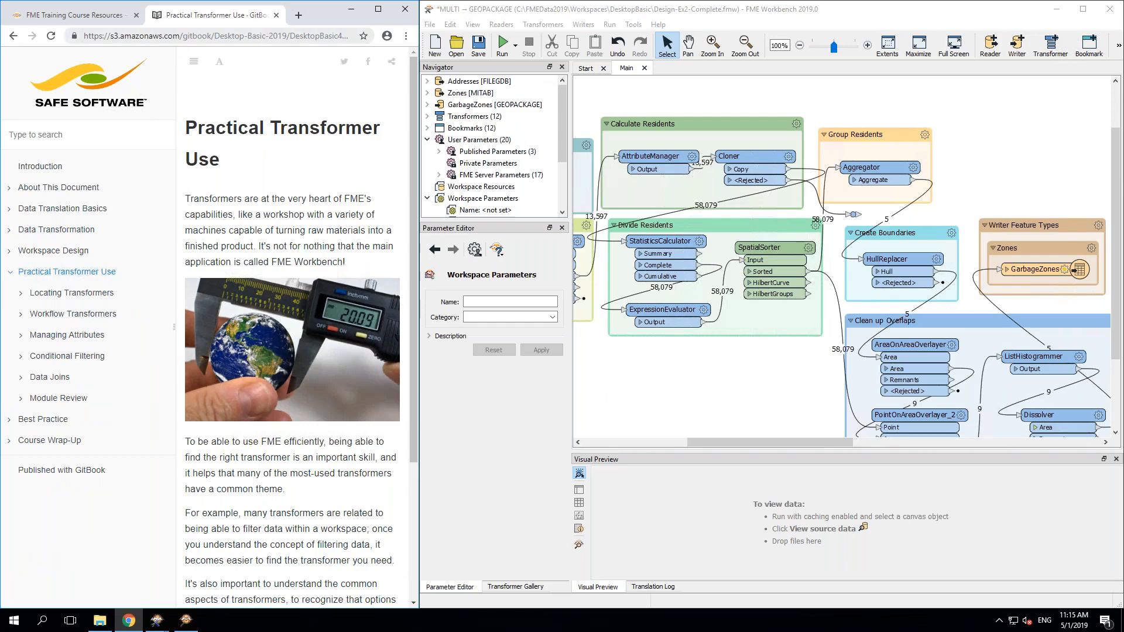
pyautogui.click(191, 38)
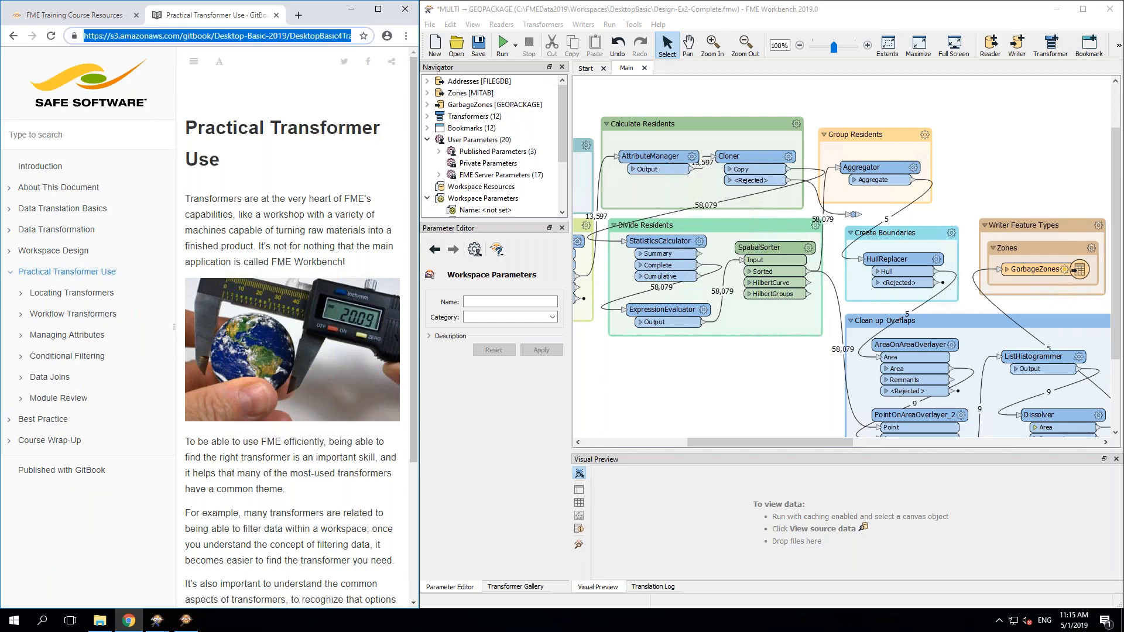
pyautogui.click(68, 320)
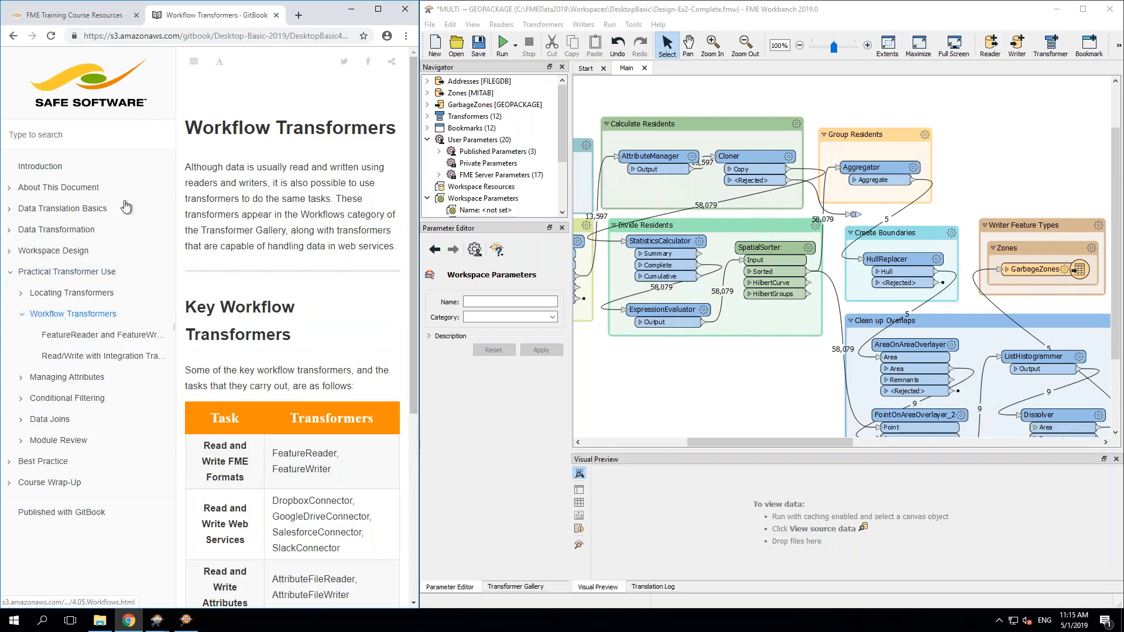
pyautogui.click(203, 39)
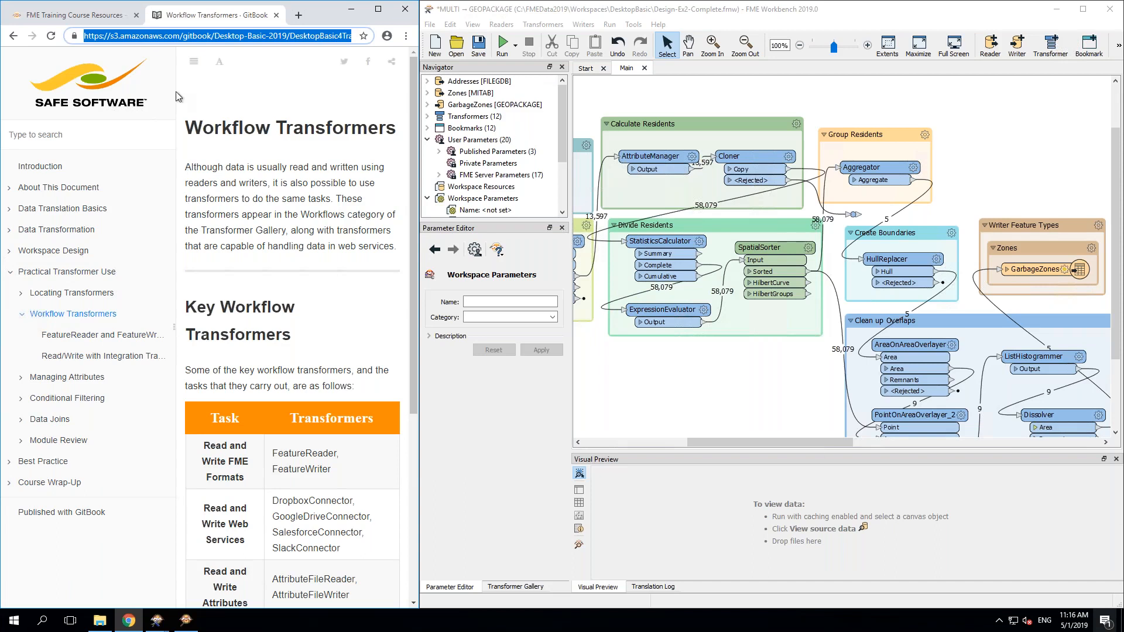
pyautogui.click(194, 63)
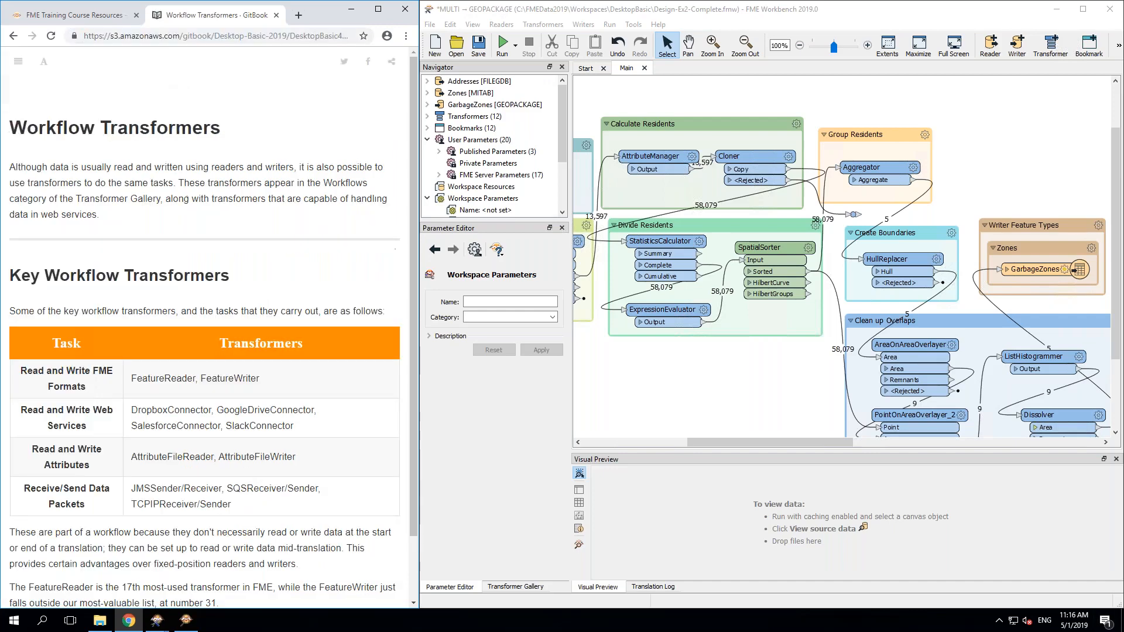
# Step: Open the workspace 4.06-Design-FeatureReaders from the DesktopBasic folder, checking the manual page's address and discarding changes to Design-Ex2-Complete
pyautogui.click(454, 46)
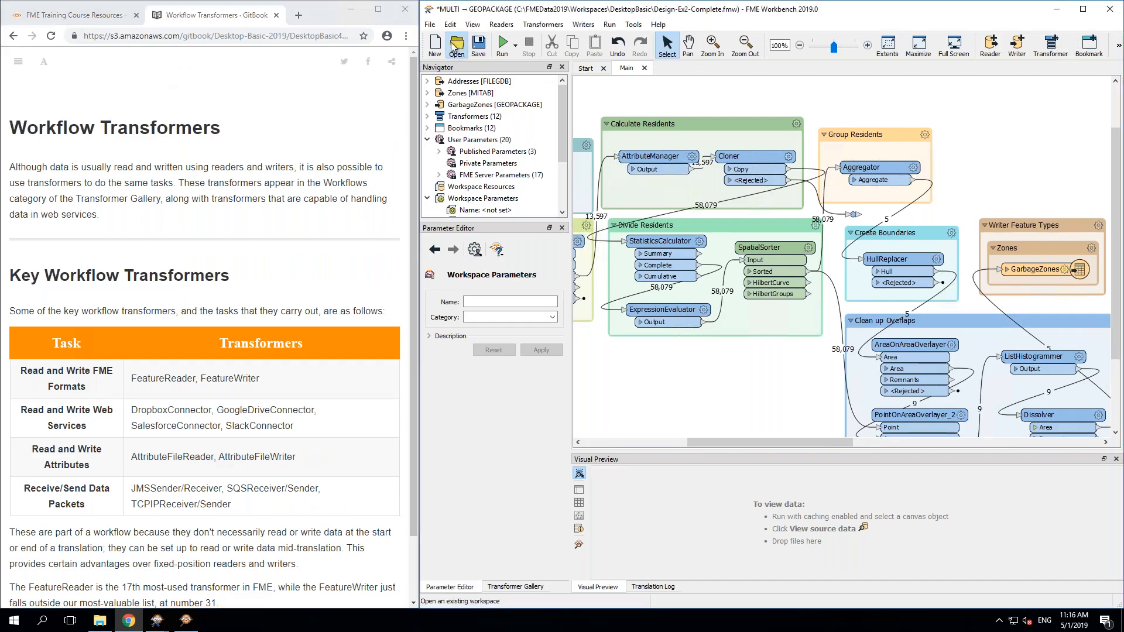
pyautogui.scroll(-4, 597, 235)
pyautogui.scroll(-3, 598, 244)
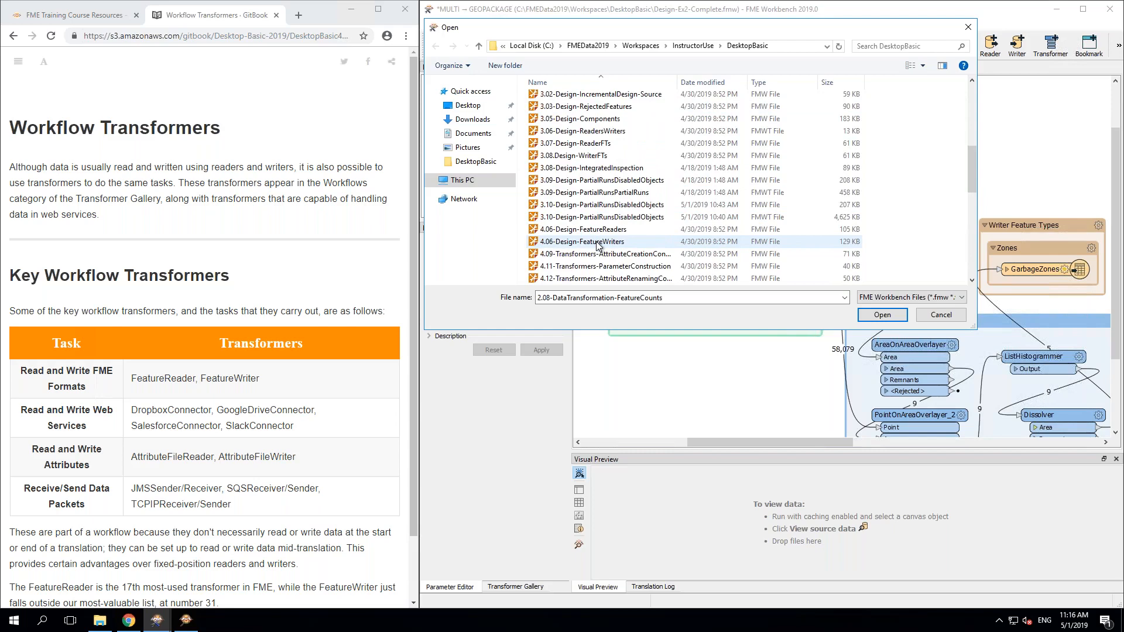
pyautogui.scroll(-2, 597, 245)
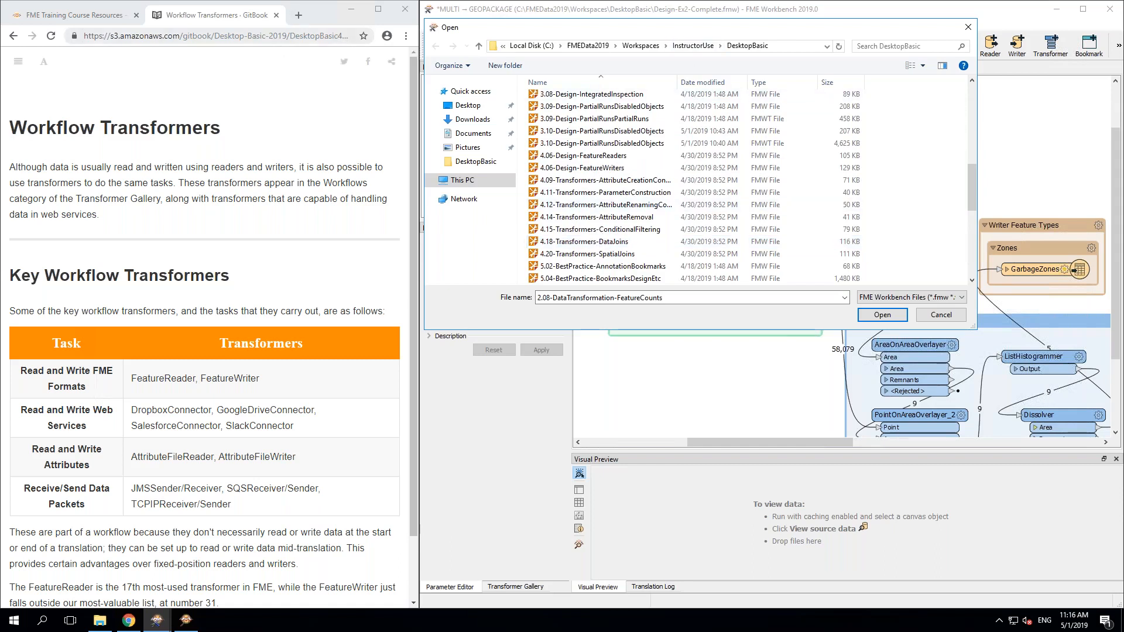
pyautogui.click(279, 36)
pyautogui.press('End')
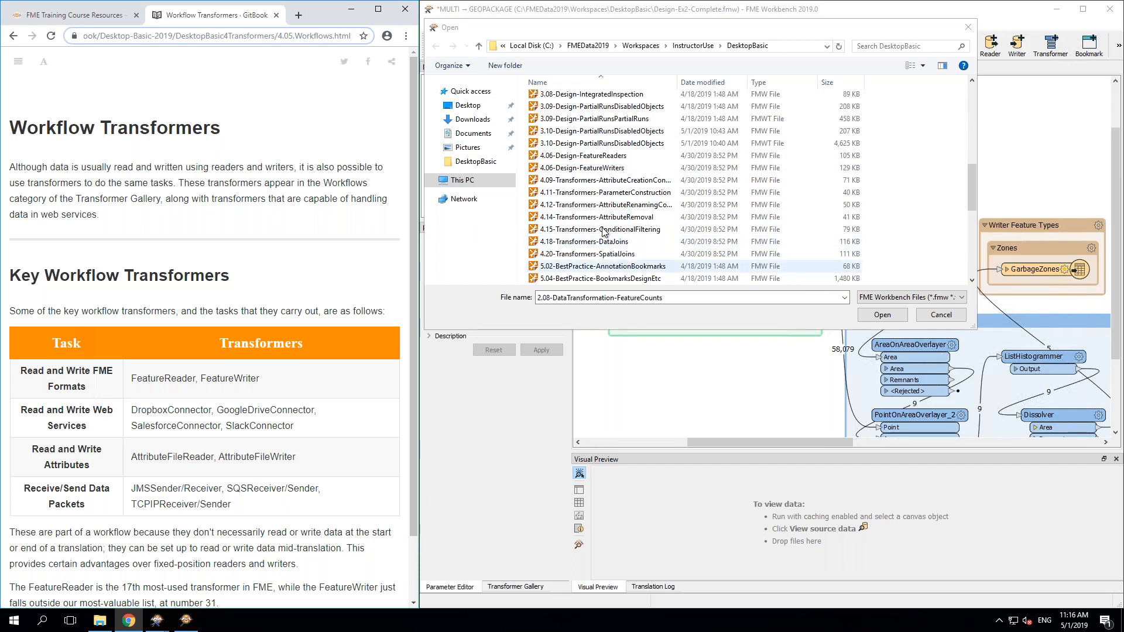
pyautogui.doubleClick(587, 156)
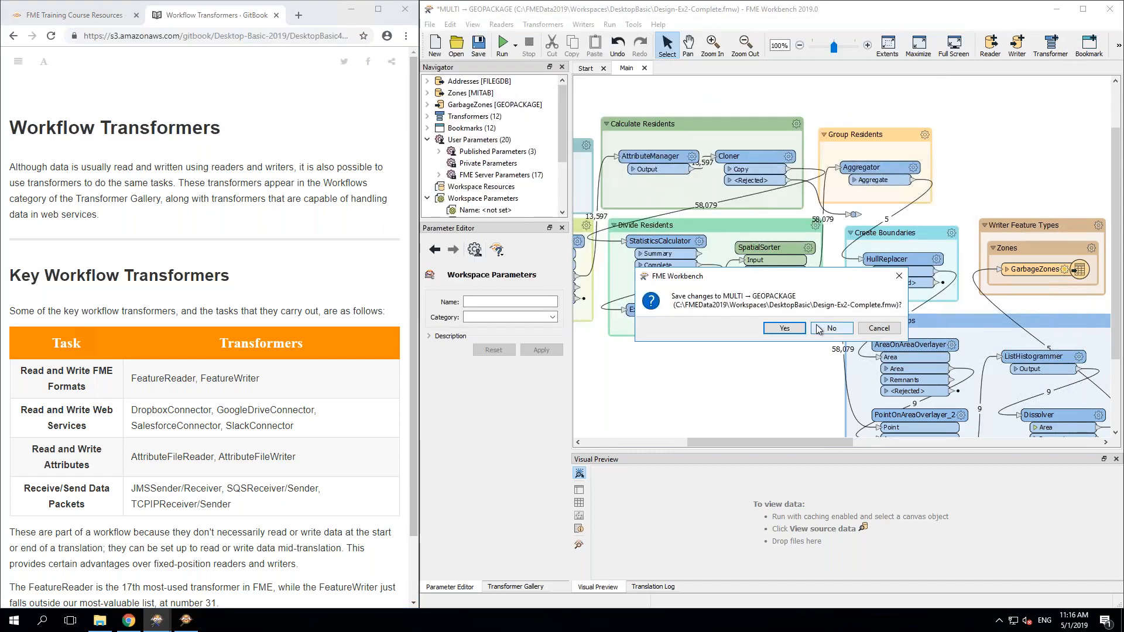
pyautogui.click(818, 328)
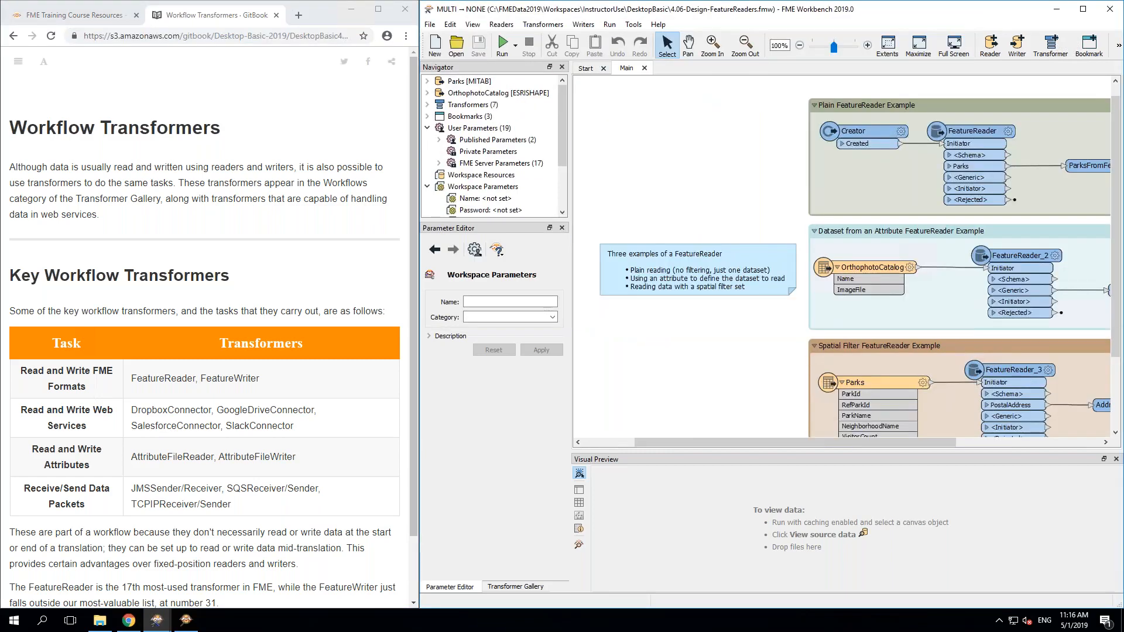
# Step: Read the end of the manual's Workflow Transformers page and place a TCPIPReceiver transformer below the blue annotation
pyautogui.click(218, 268)
pyautogui.scroll(-1, 218, 268)
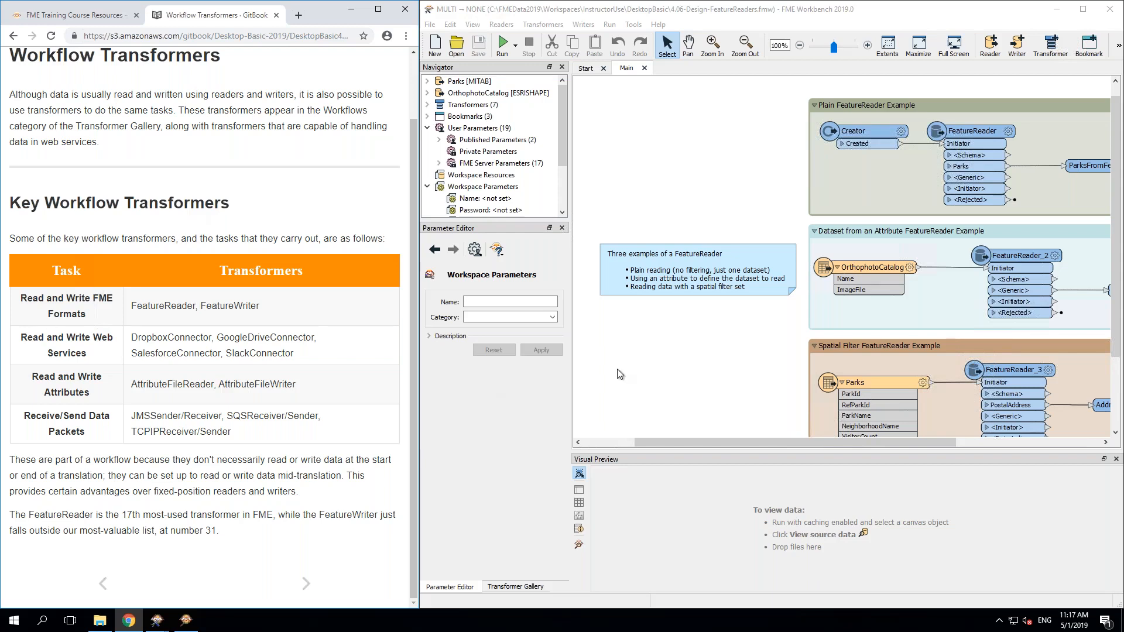
pyautogui.write('tcpip')
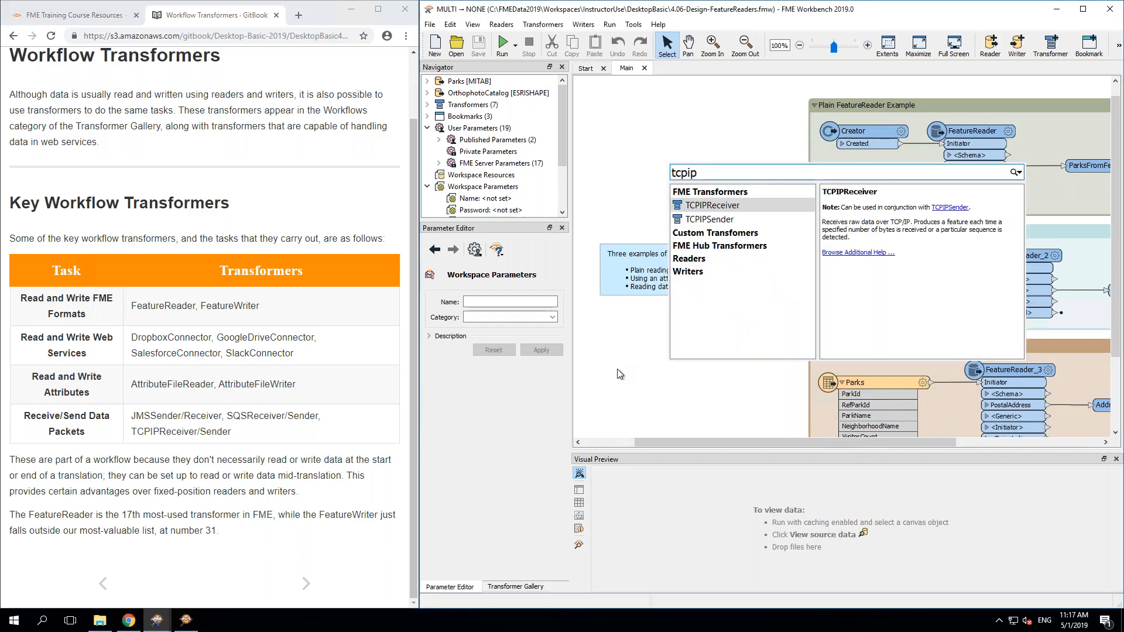
pyautogui.press('Return')
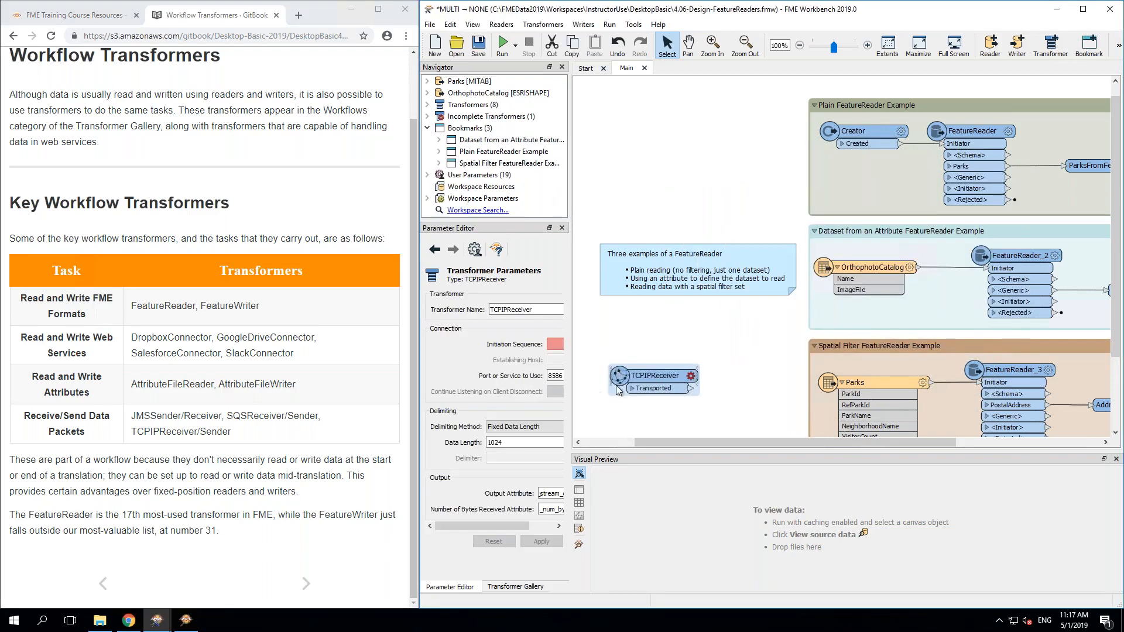
pyautogui.moveTo(657, 375); pyautogui.dragTo(670, 350)
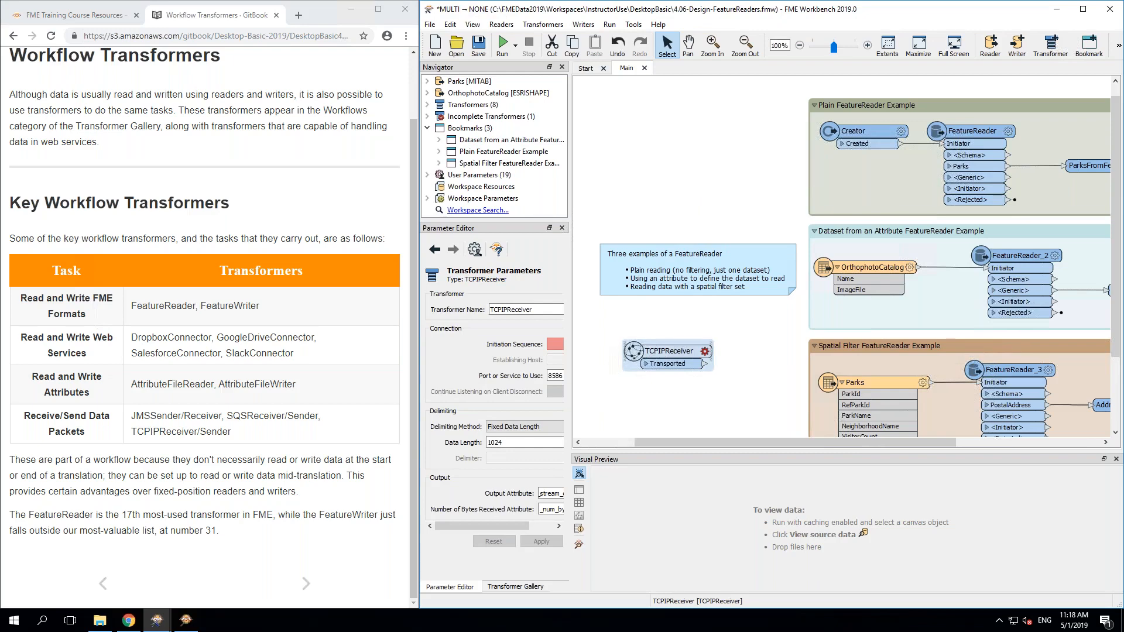
pyautogui.moveTo(673, 355)
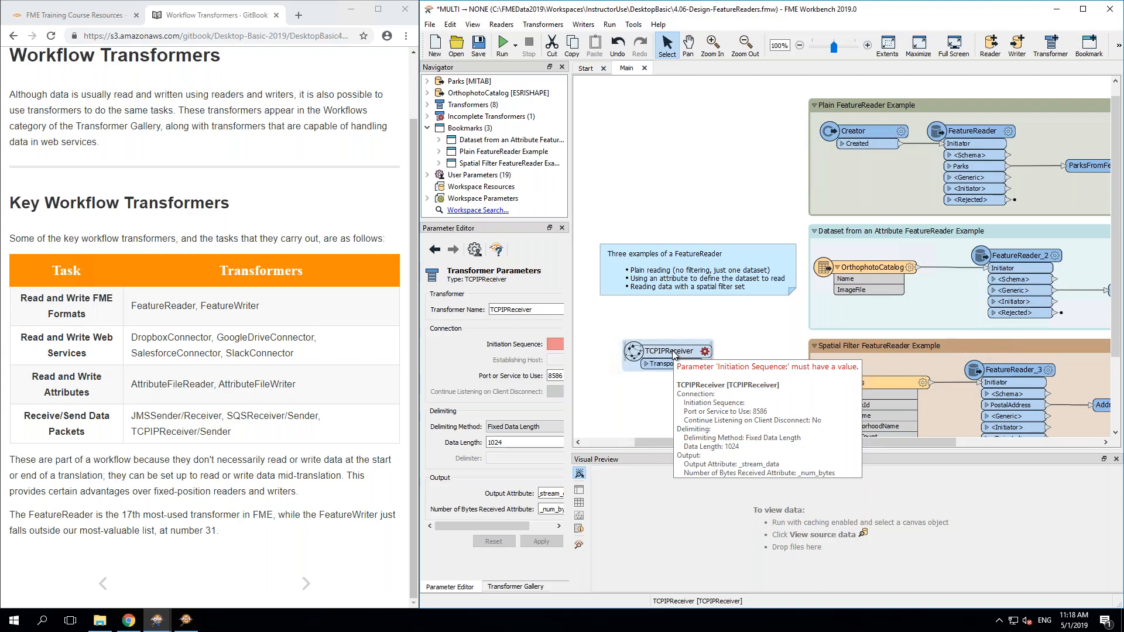
# Step: Delete the TCPIPReceiver transformer from the canvas
pyautogui.click(676, 326)
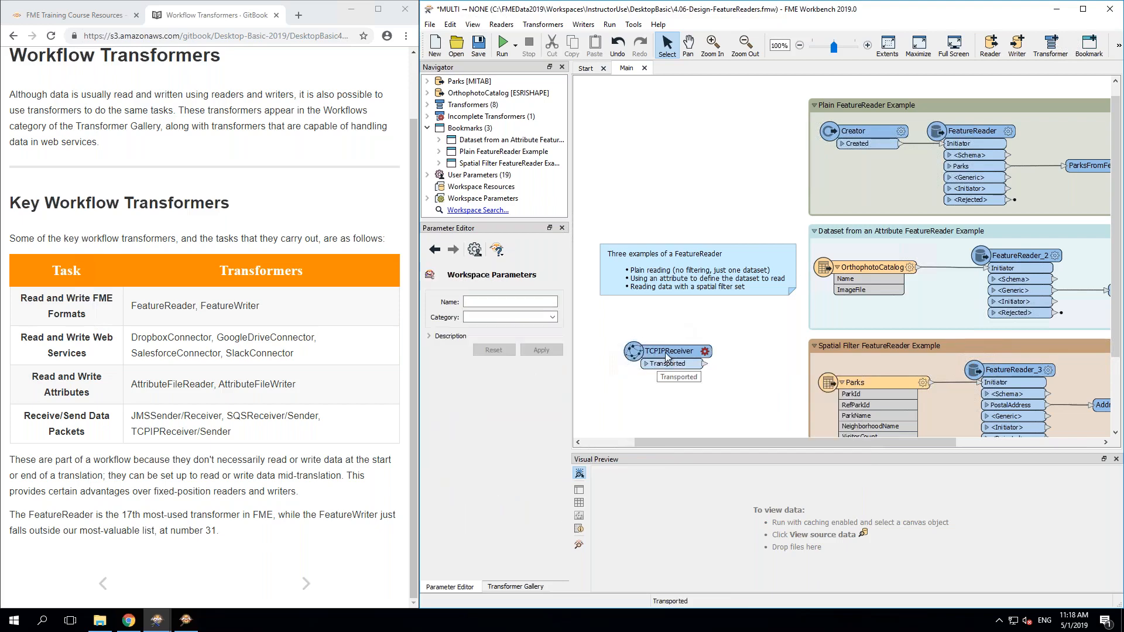
pyautogui.click(669, 352)
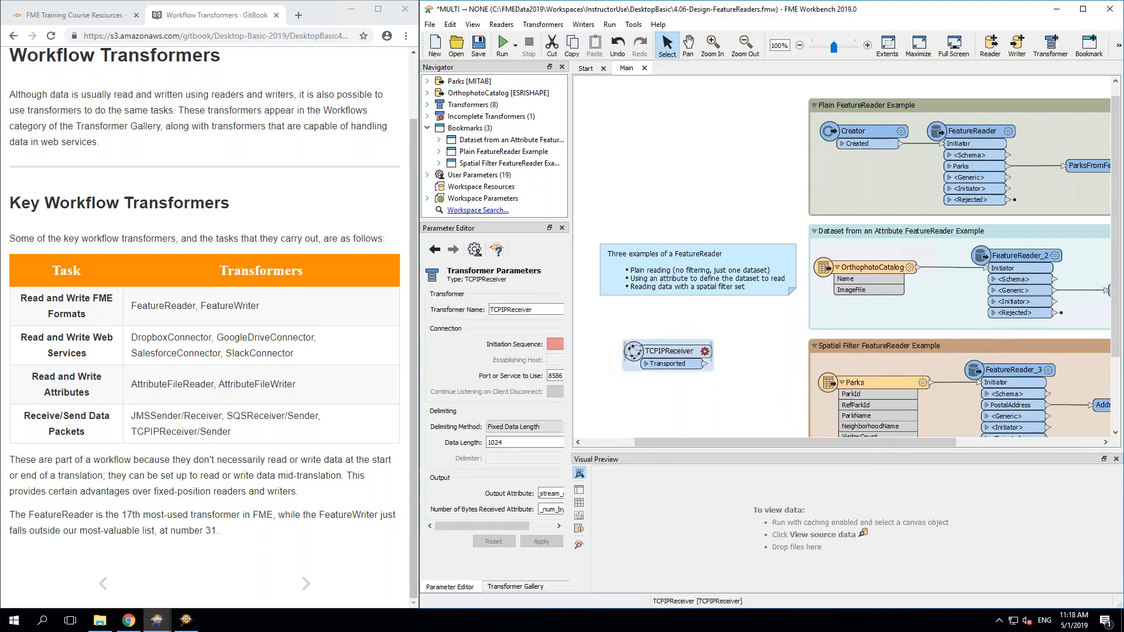
pyautogui.press('Delete')
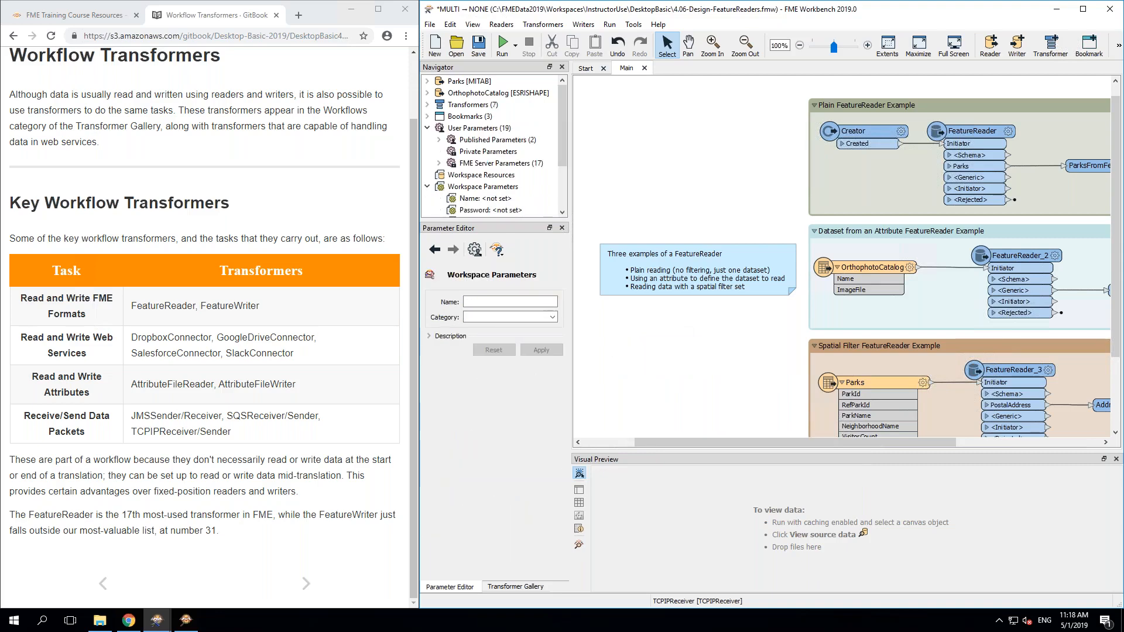
# Step: Advance the manual to FeatureReader and FeatureWriter, and examine the Creator and FeatureReader parameters in the Plain FeatureReader Example
pyautogui.click(305, 583)
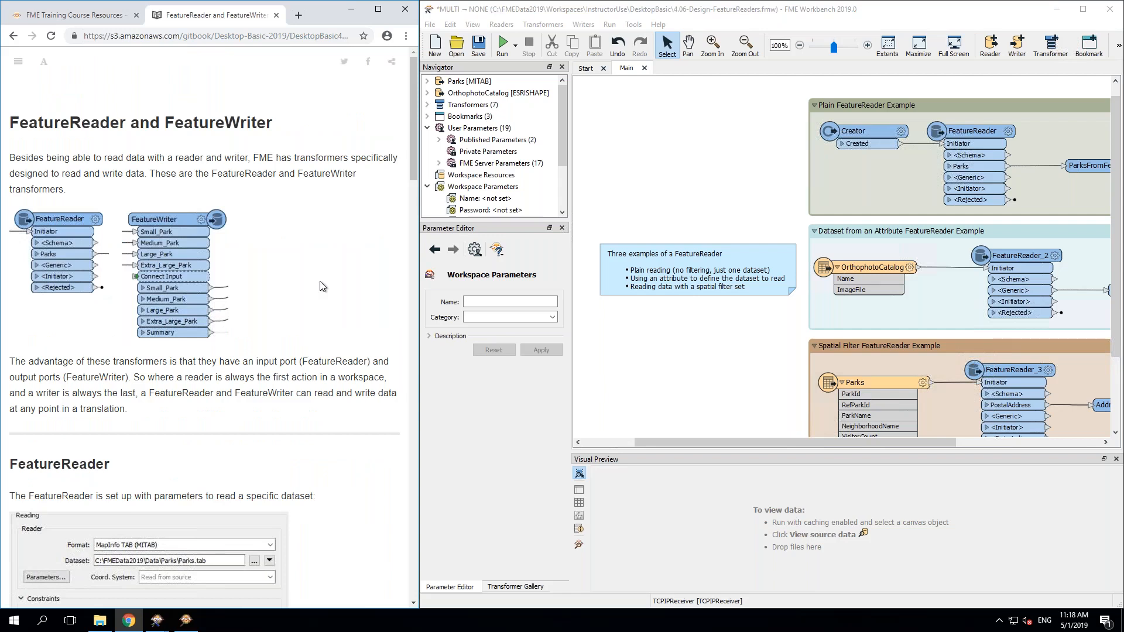
pyautogui.click(682, 442)
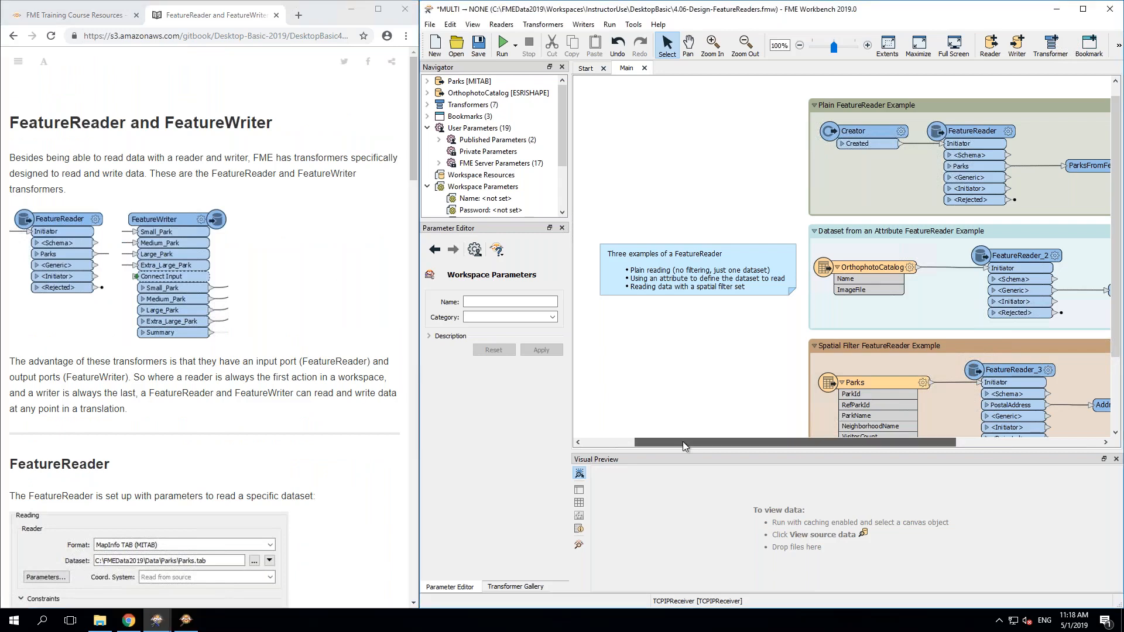
pyautogui.moveTo(682, 442); pyautogui.dragTo(792, 446)
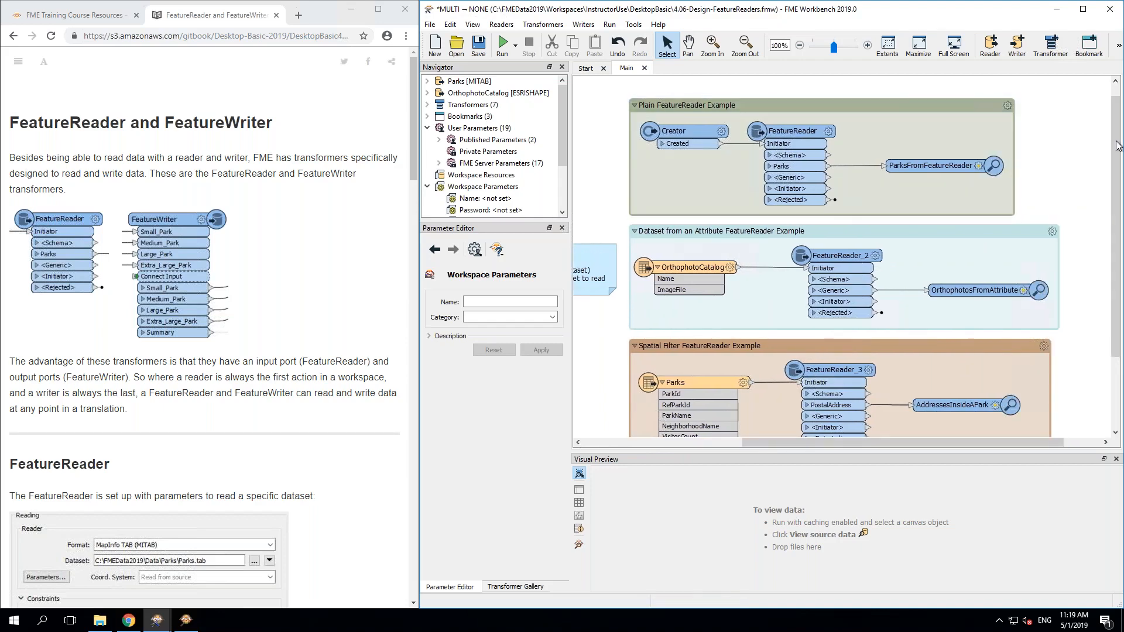
pyautogui.scroll(1, 1121, 107)
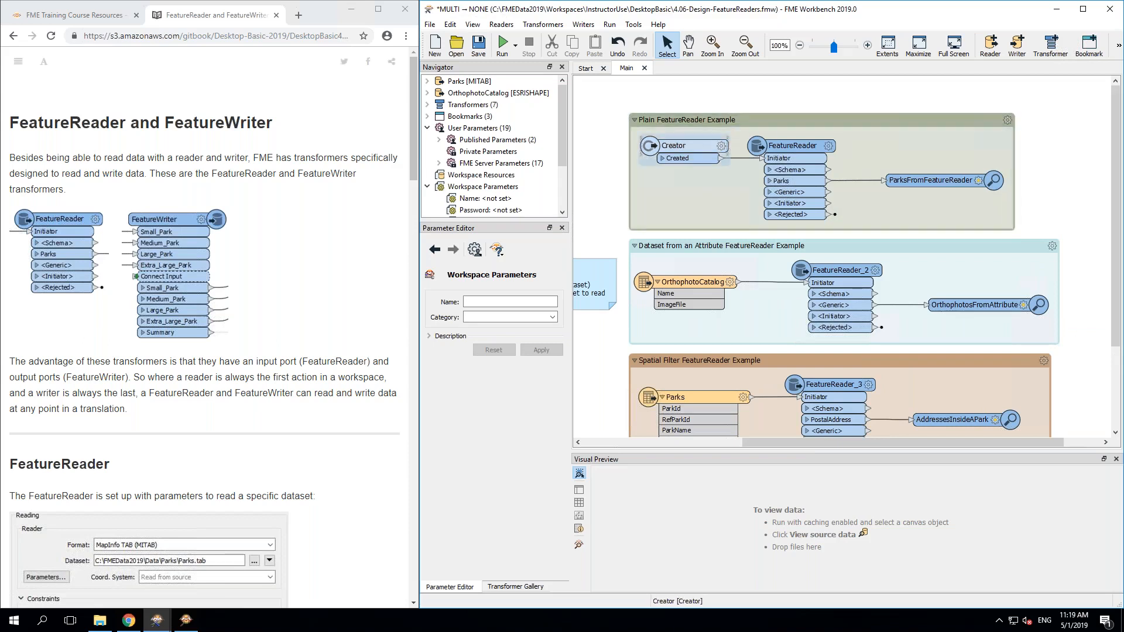
pyautogui.click(708, 150)
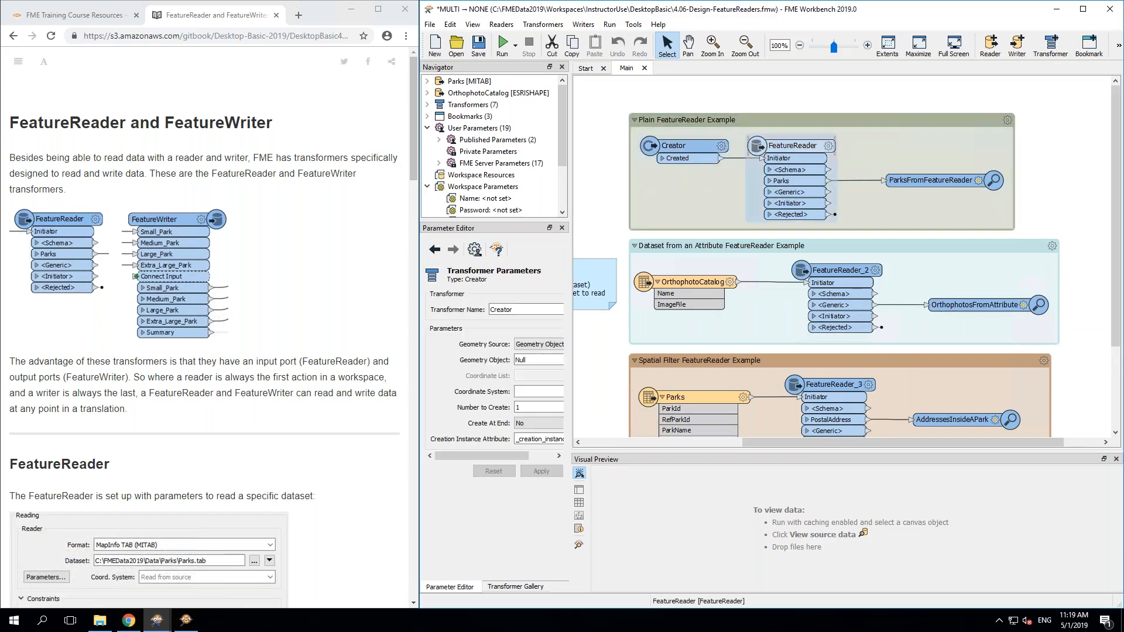
pyautogui.click(827, 151)
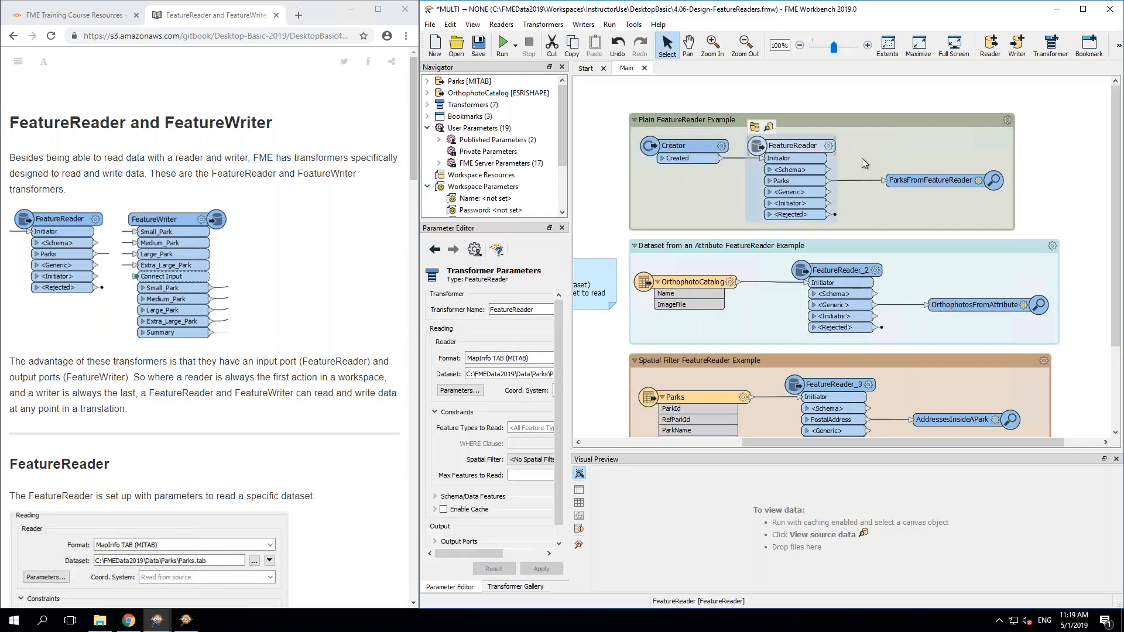
pyautogui.click(829, 147)
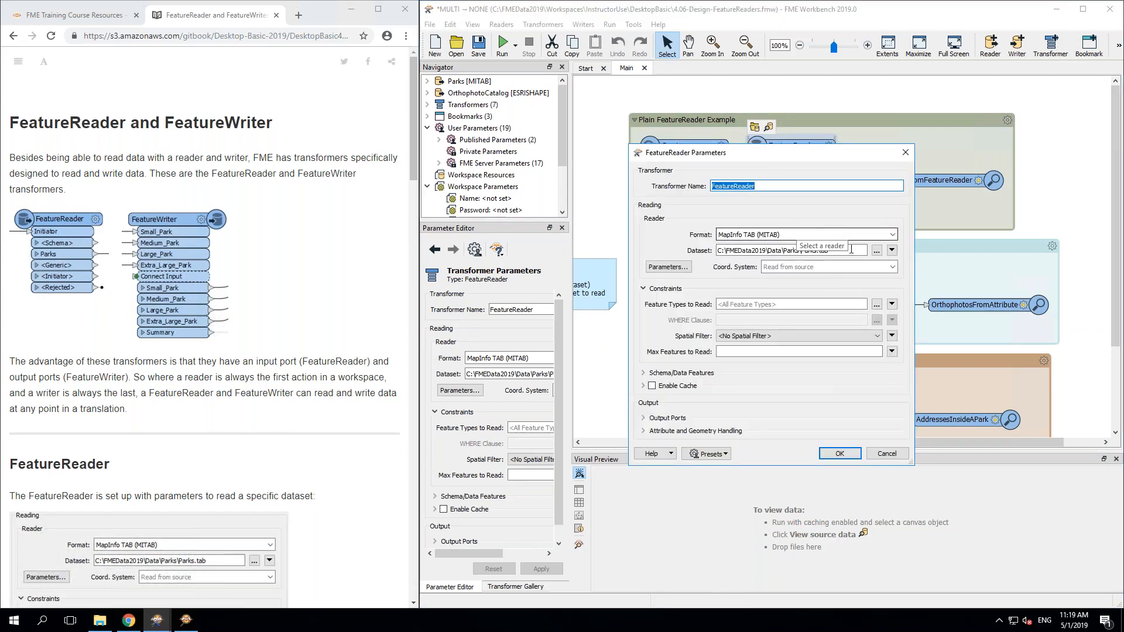
pyautogui.click(840, 455)
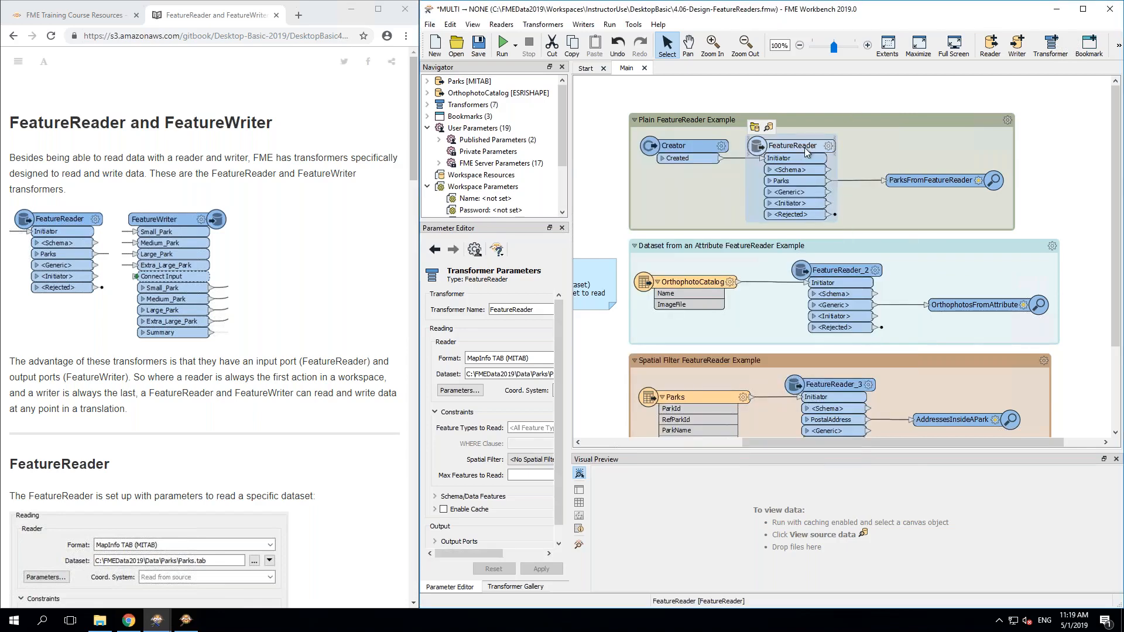
# Step: Review the FeatureReader's settings summary and compare the Creator's parameters with those of the FeatureReader
pyautogui.moveTo(805, 147)
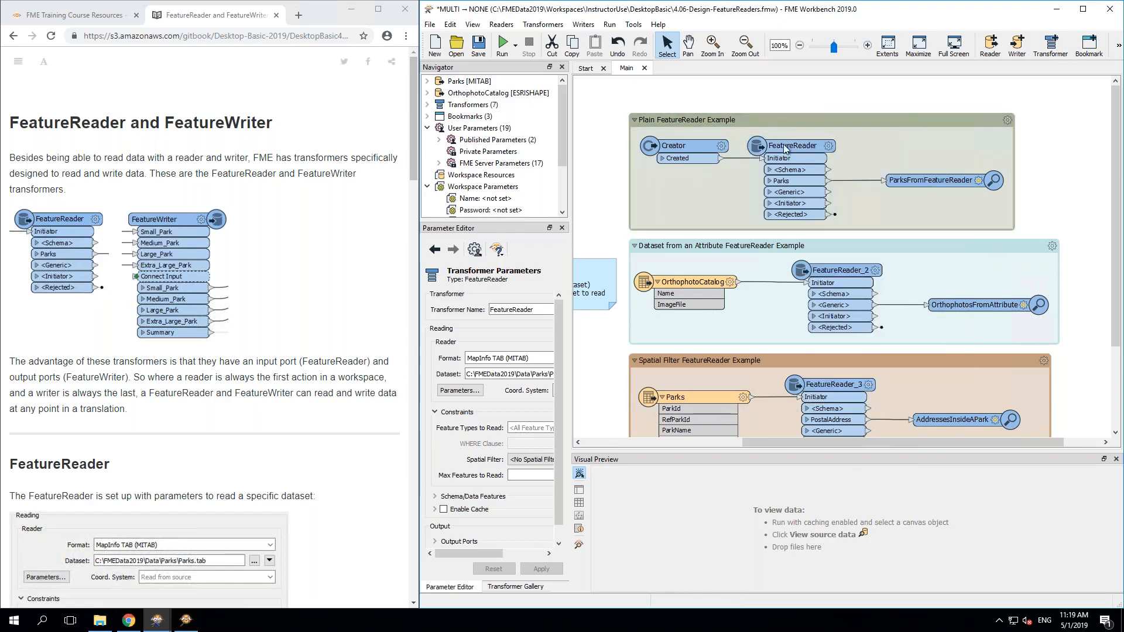
pyautogui.click(807, 111)
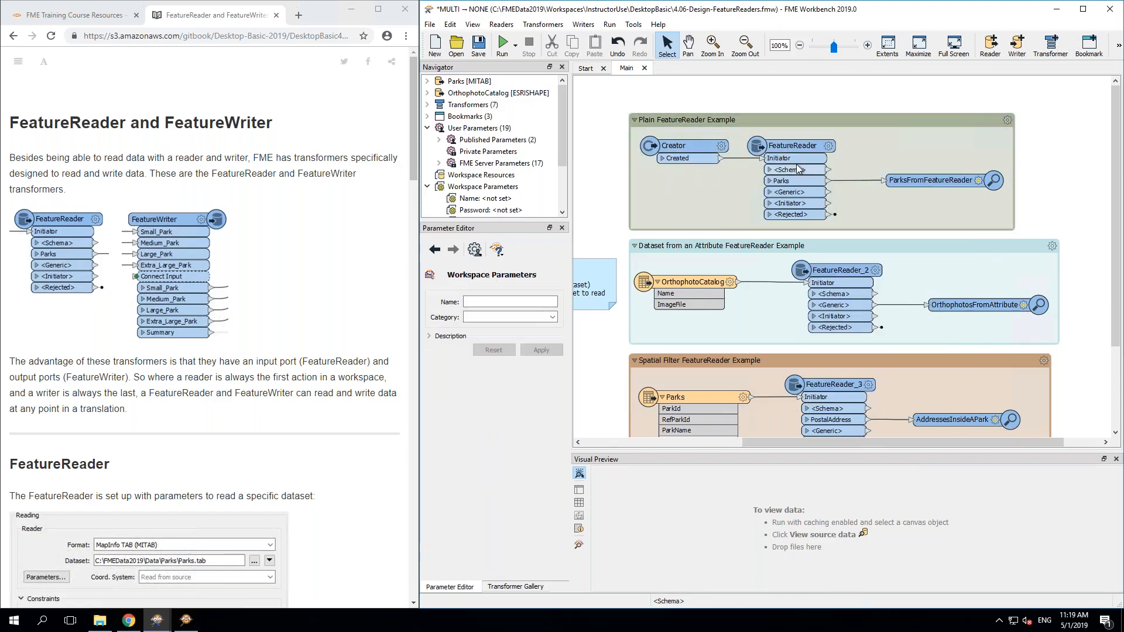
pyautogui.moveTo(796, 165)
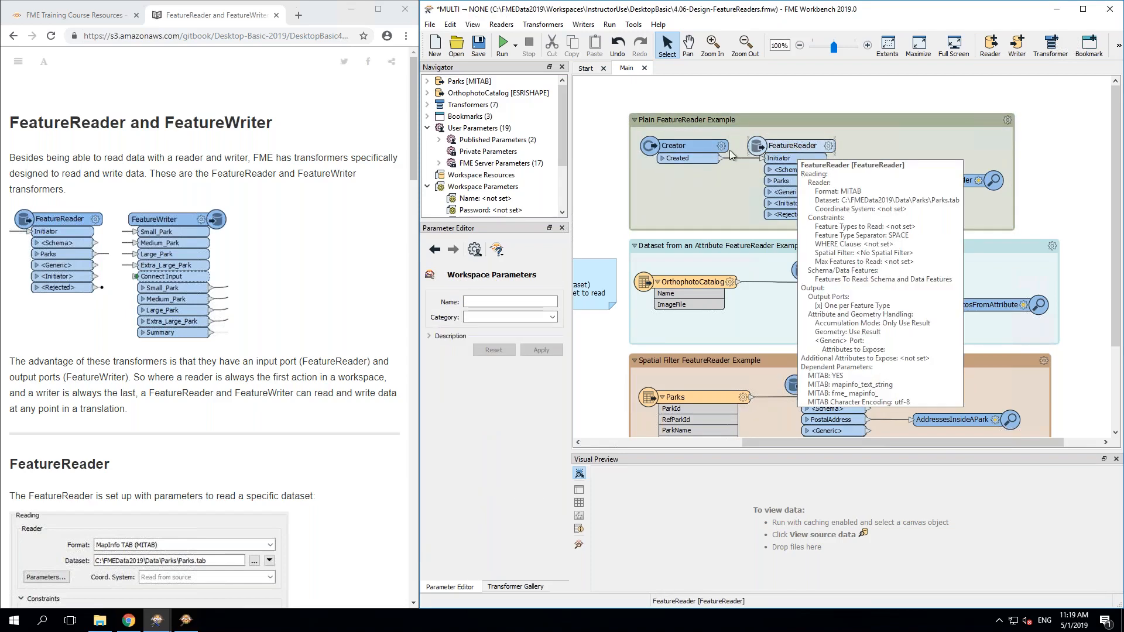
pyautogui.click(689, 147)
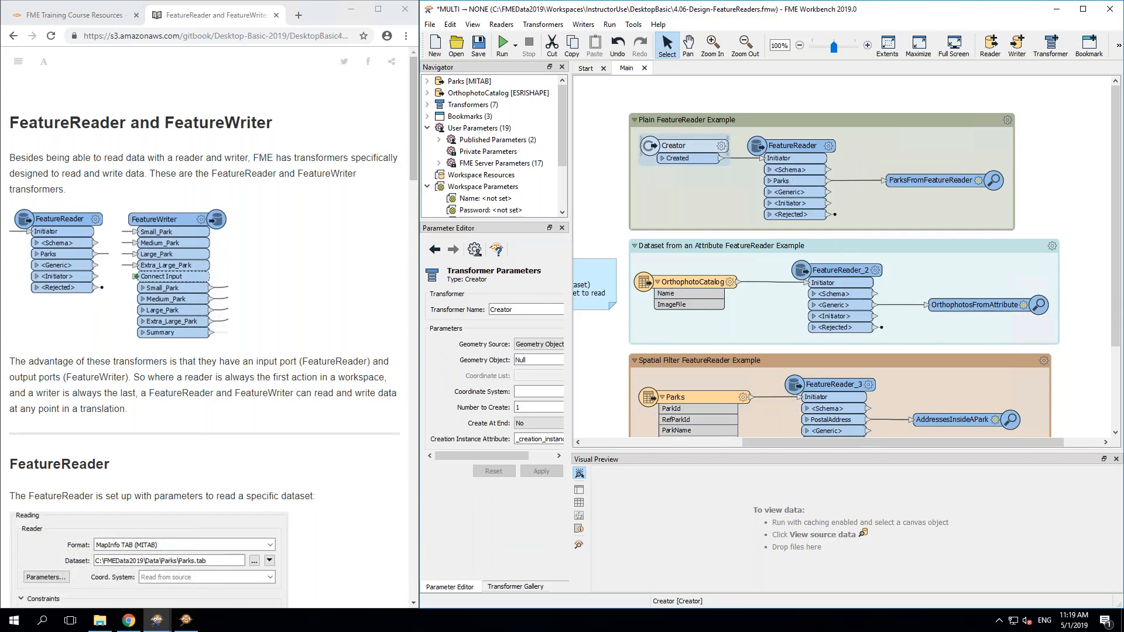
pyautogui.click(798, 151)
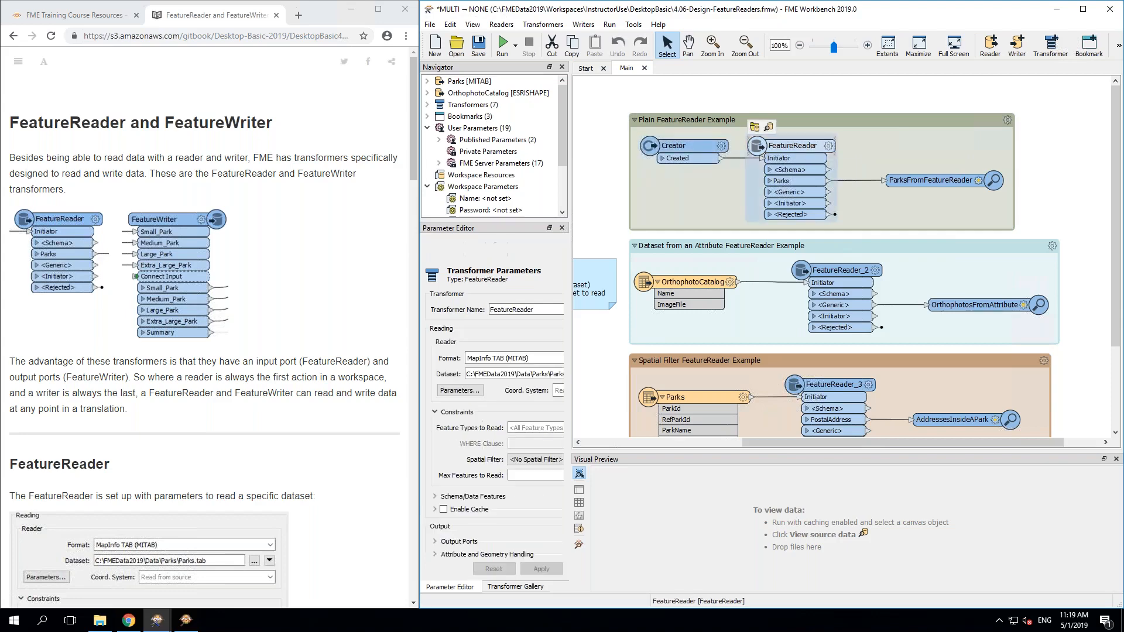
# Step: Enable feature caching and run the Plain FeatureReader Example through to the ParksFromFeatureReader Inspector
pyautogui.click(929, 180)
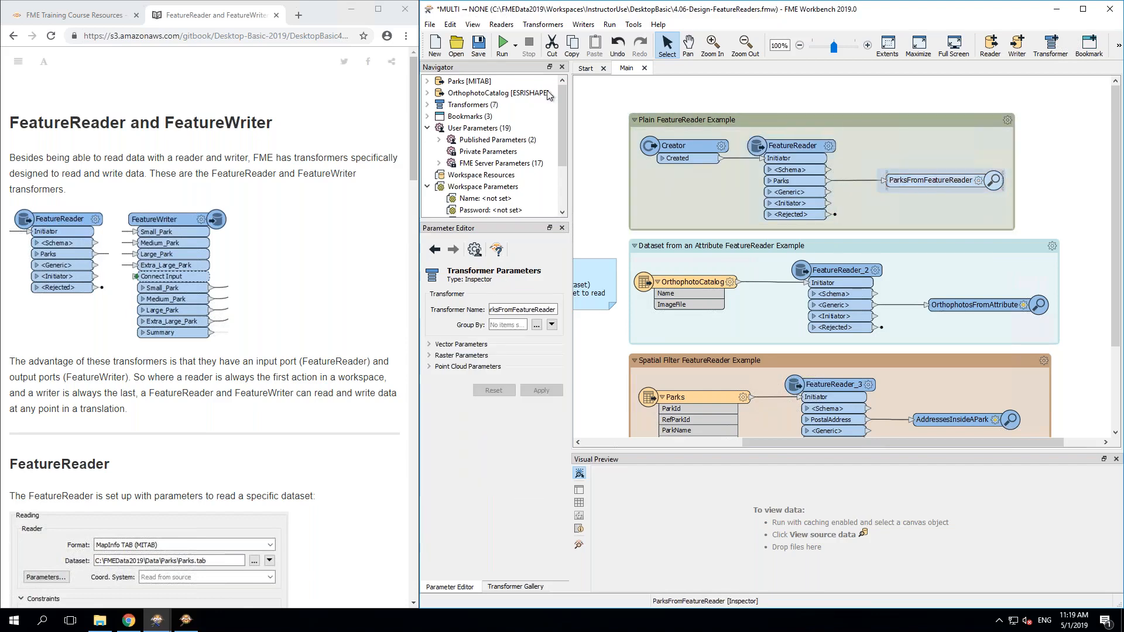
pyautogui.click(514, 40)
pyautogui.click(515, 44)
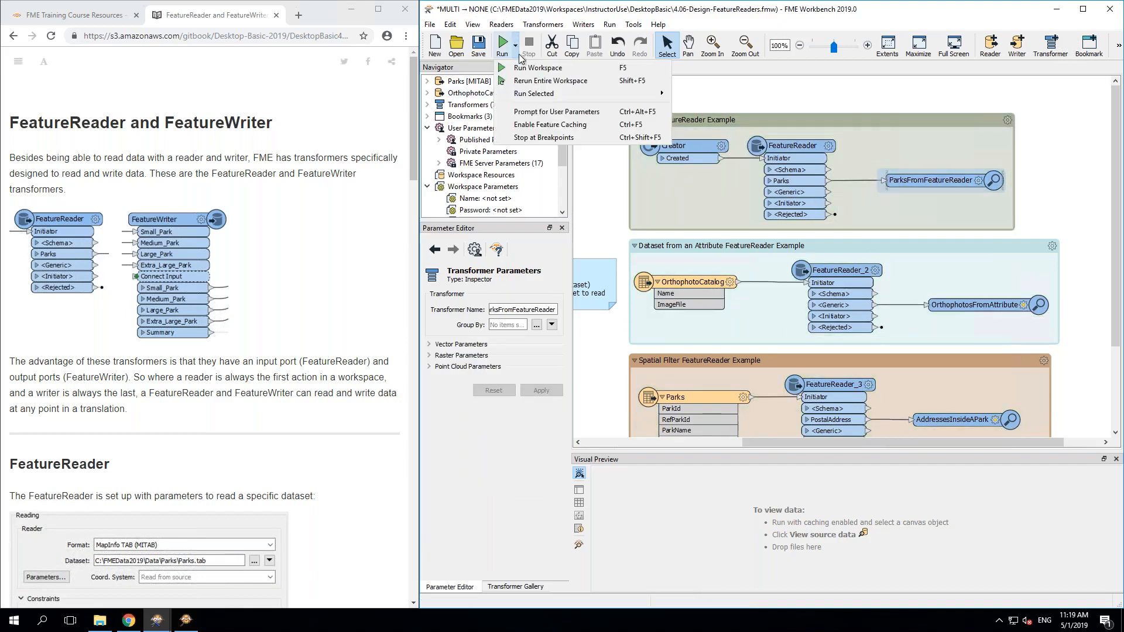
pyautogui.click(526, 124)
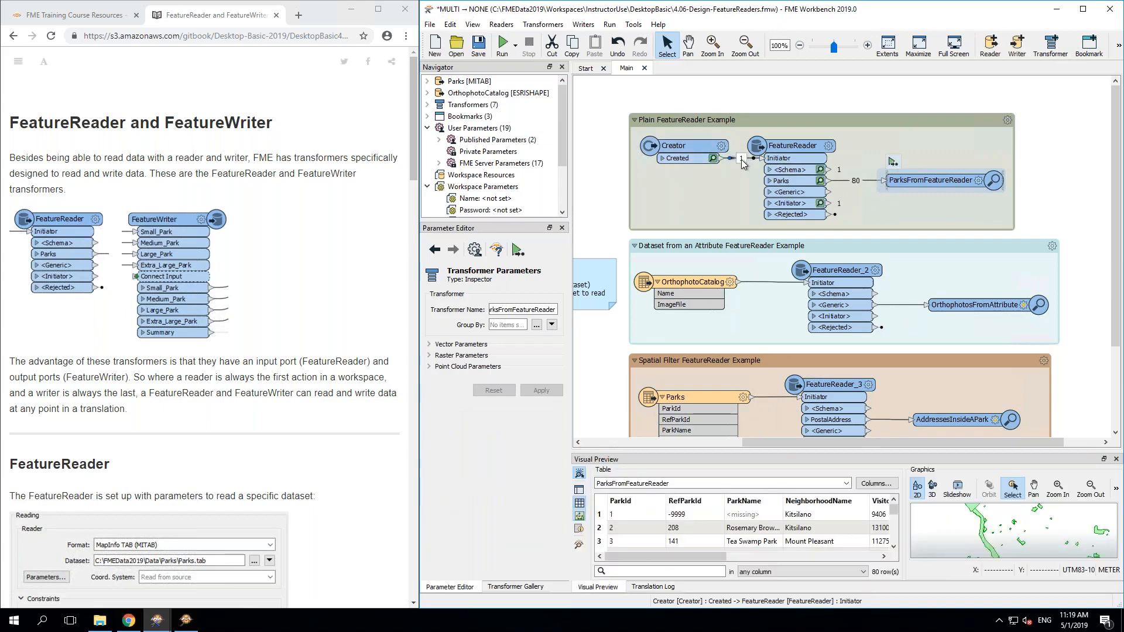
# Step: Check the FeatureReader's settings summary again and preview the features received by the ParksFromFeatureReader Inspector
pyautogui.moveTo(806, 144)
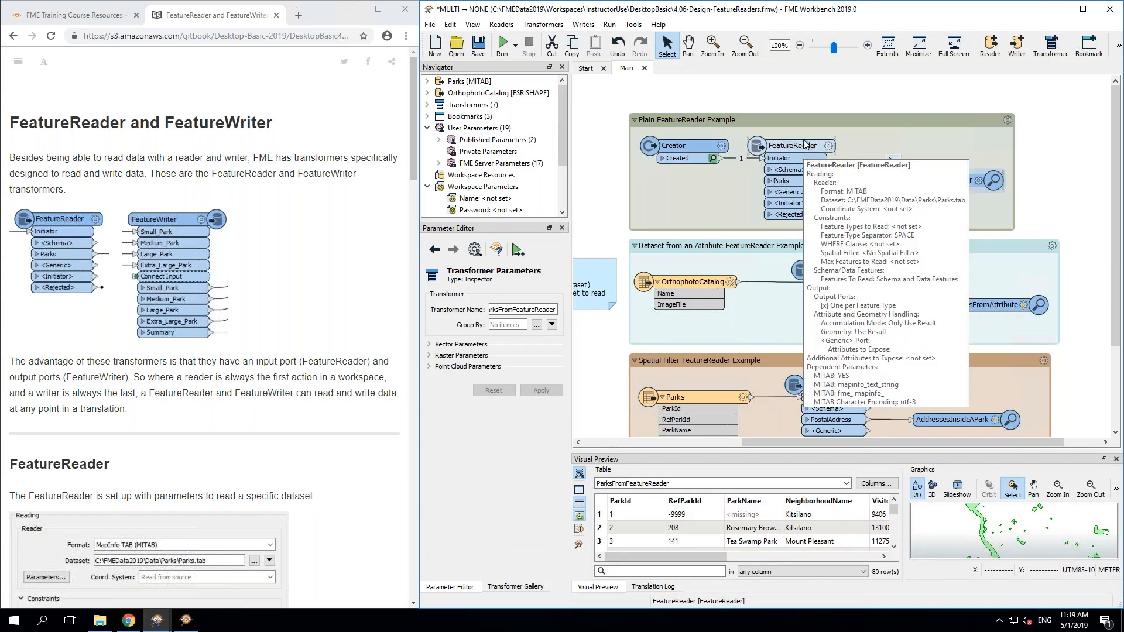
pyautogui.click(891, 100)
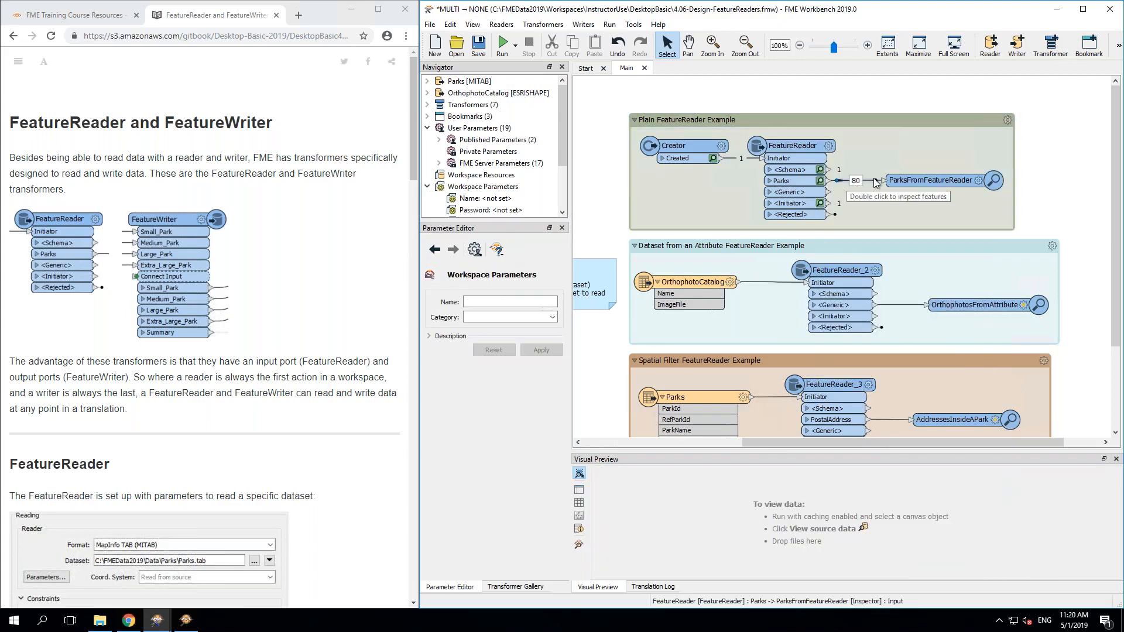
pyautogui.click(915, 178)
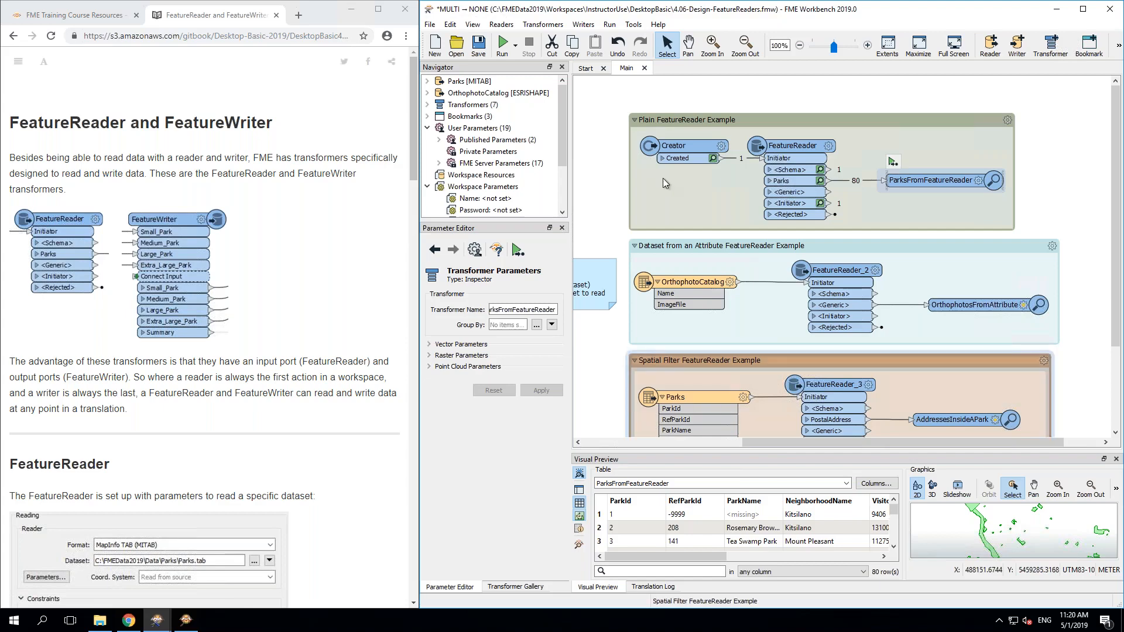
# Step: Move the Creator out of the Plain FeatureReader Example bookmark and inspect the feature on its connection to the FeatureReader
pyautogui.moveTo(679, 150); pyautogui.dragTo(571, 146)
pyautogui.moveTo(671, 100); pyautogui.dragTo(731, 100)
pyautogui.click(717, 158)
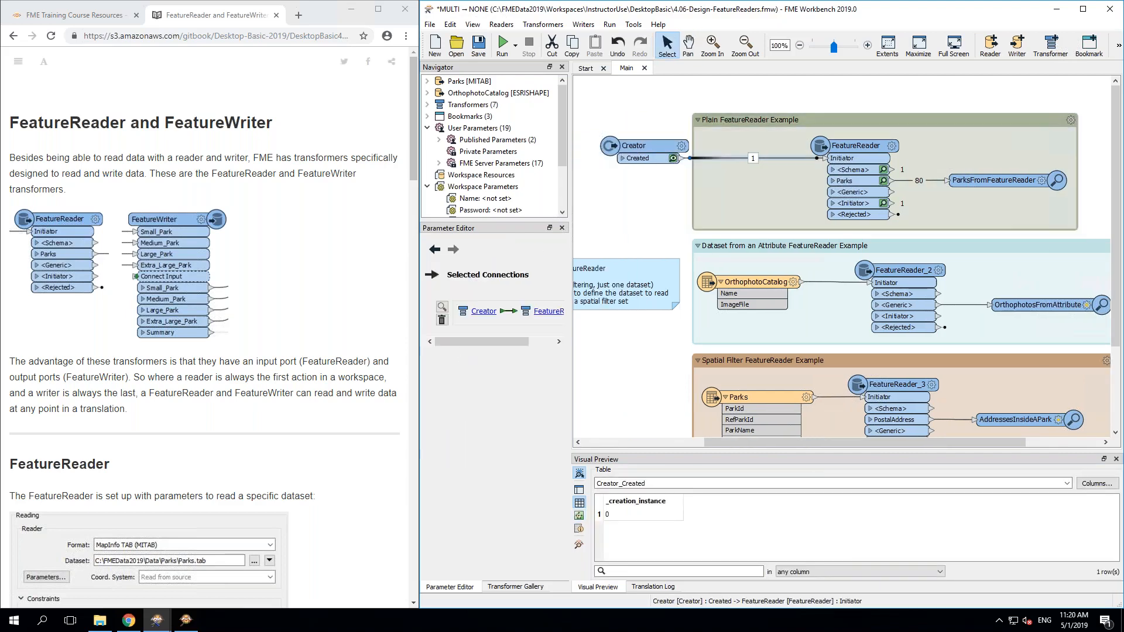
pyautogui.moveTo(721, 156)
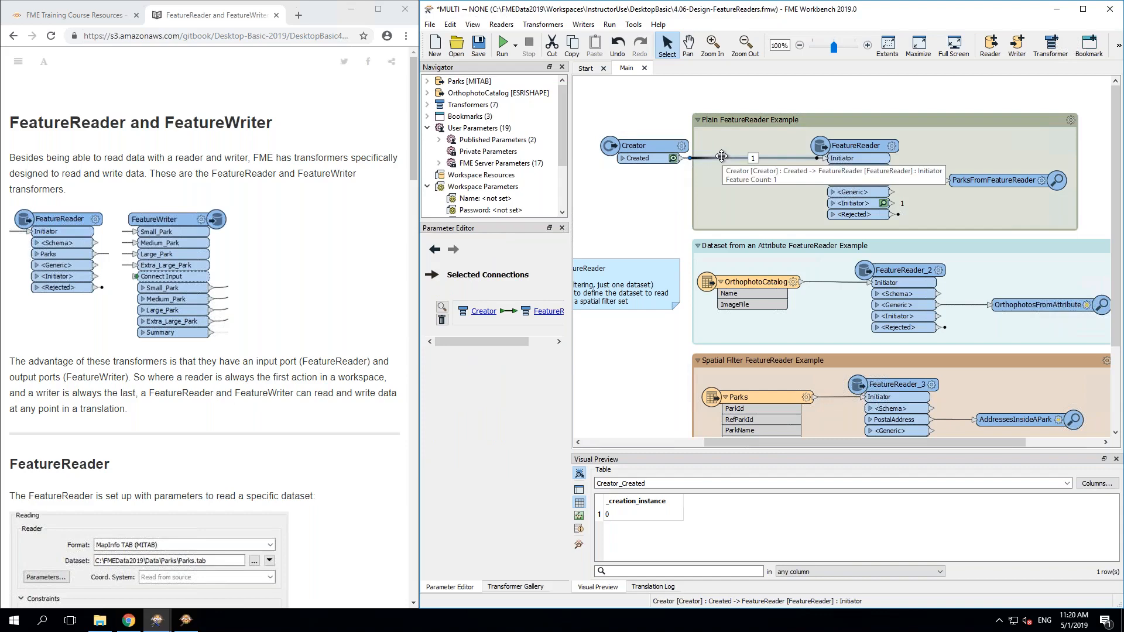
# Step: Insert an SQLExecutor on the connection between the Creator and the FeatureReader, and delete it again
pyautogui.write('sql')
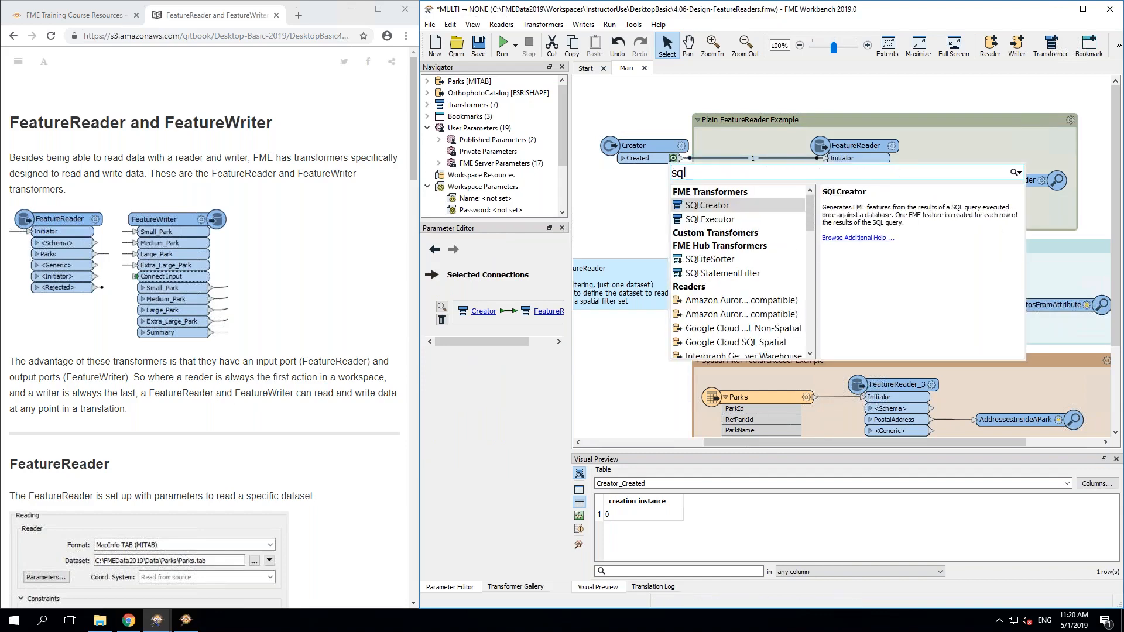
pyautogui.press('Down')
pyautogui.press('Return')
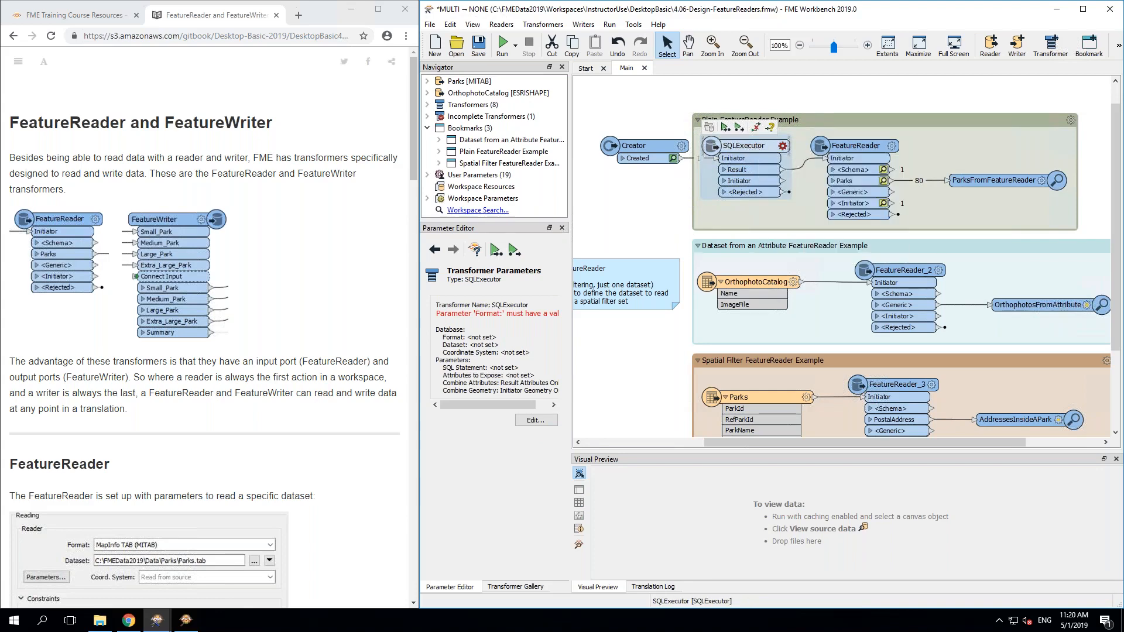
pyautogui.press('Delete')
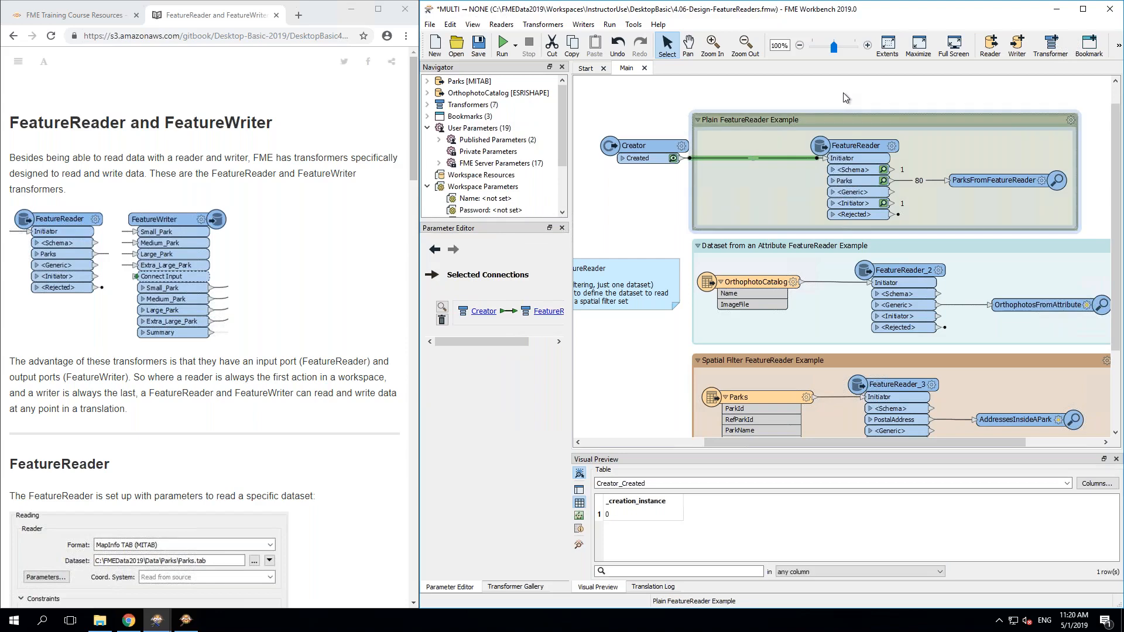
pyautogui.click(845, 97)
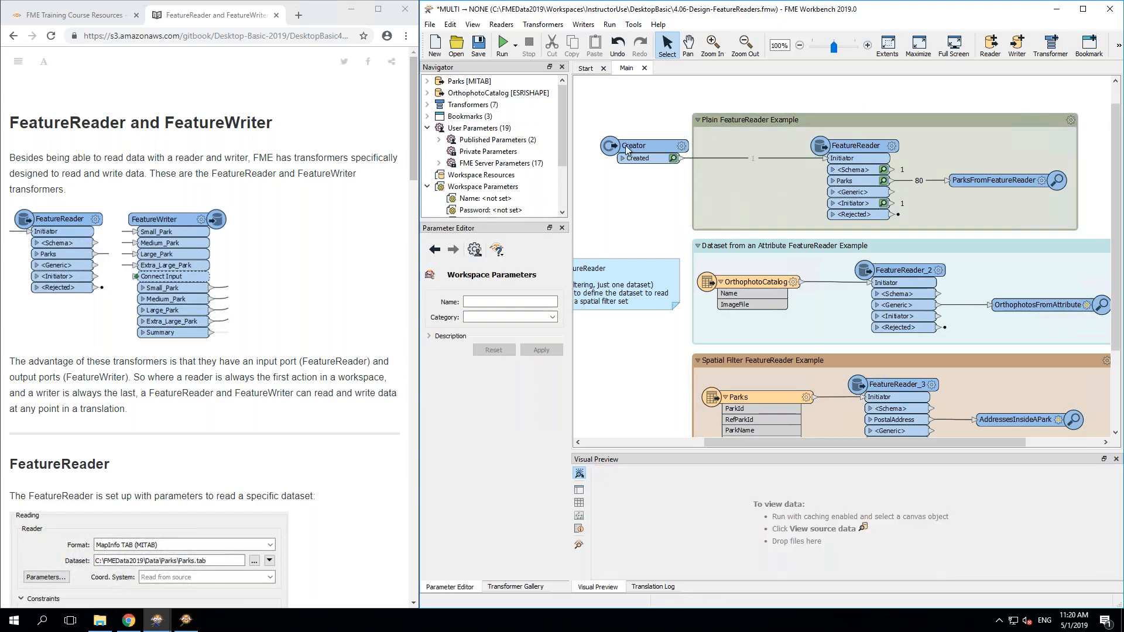
# Step: Insert an Emailer on the connection from the Creator to the FeatureReader and place it between them inside the Plain FeatureReader Example bookmark
pyautogui.click(683, 137)
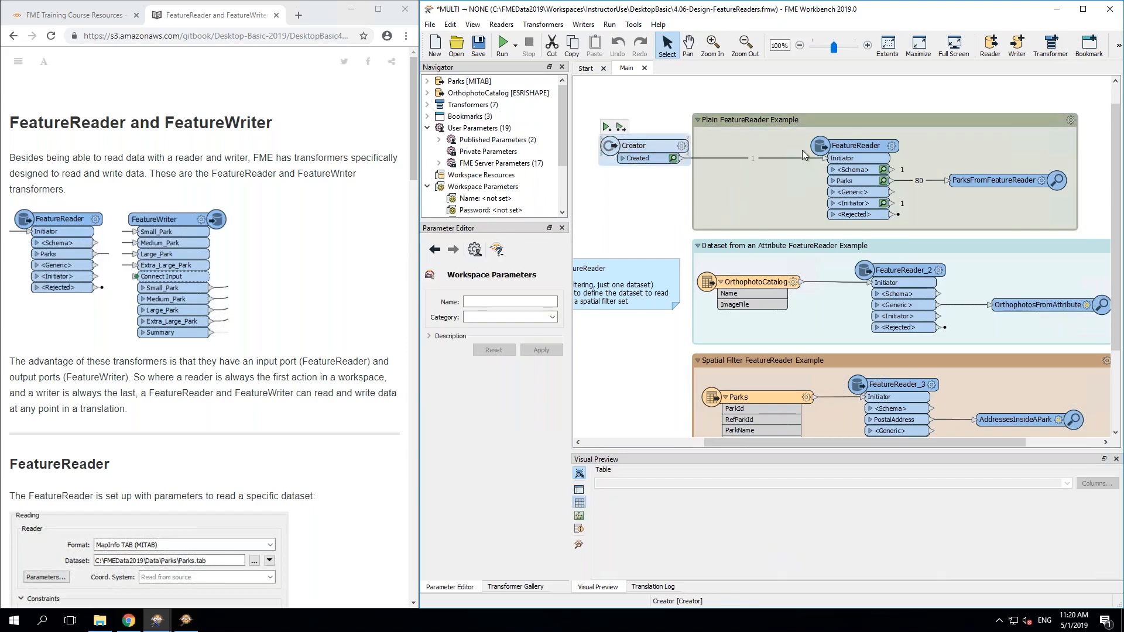
pyautogui.click(732, 158)
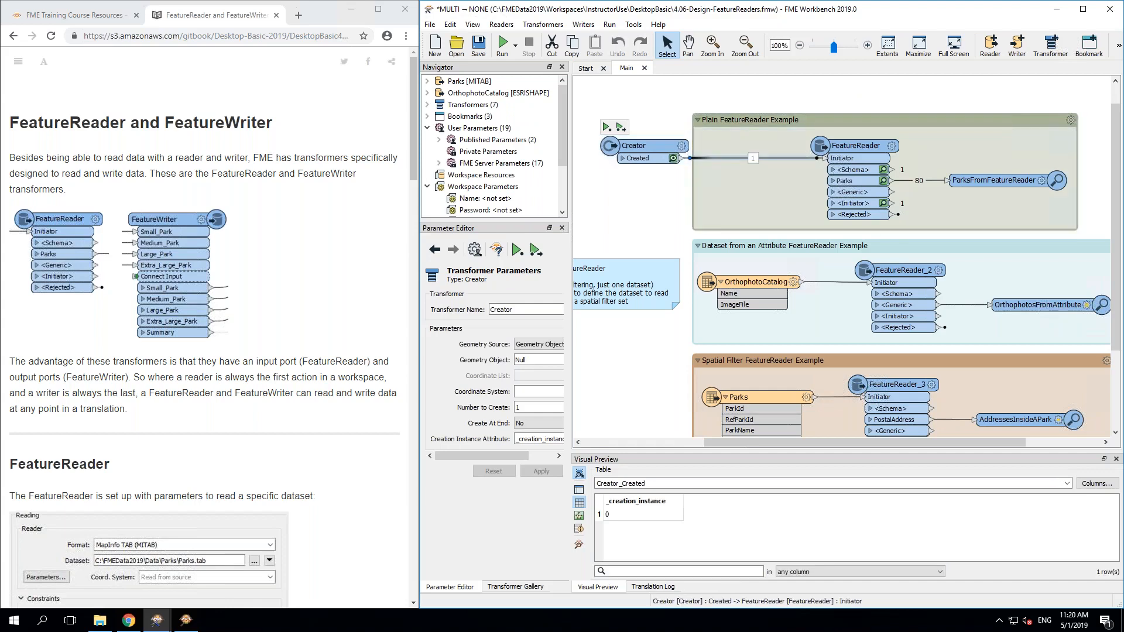
pyautogui.write('email')
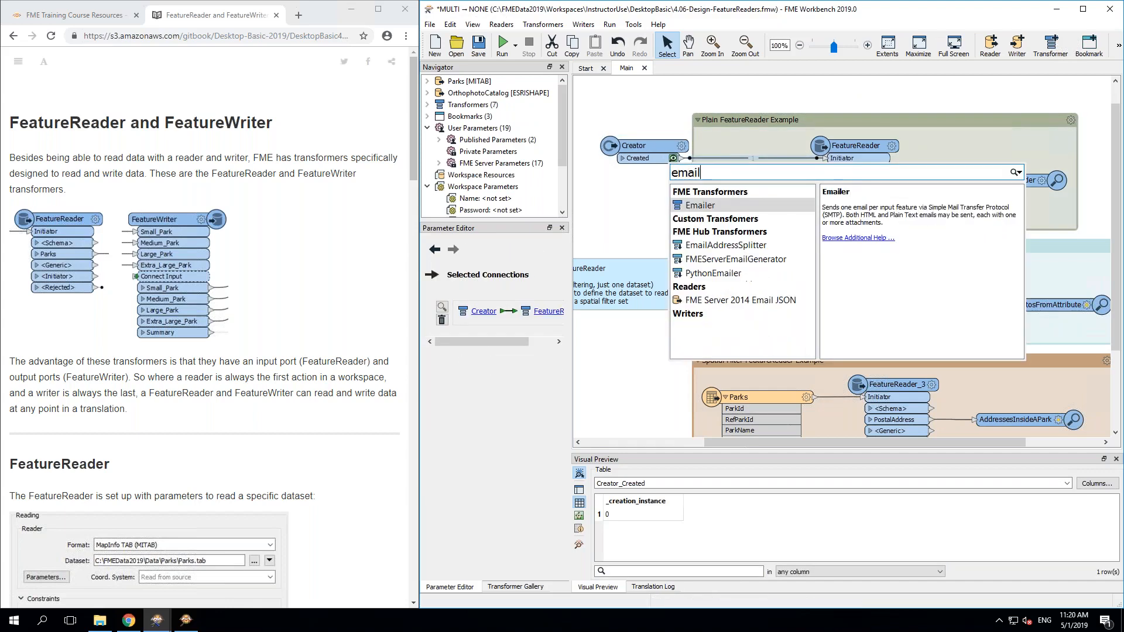
pyautogui.press('Return')
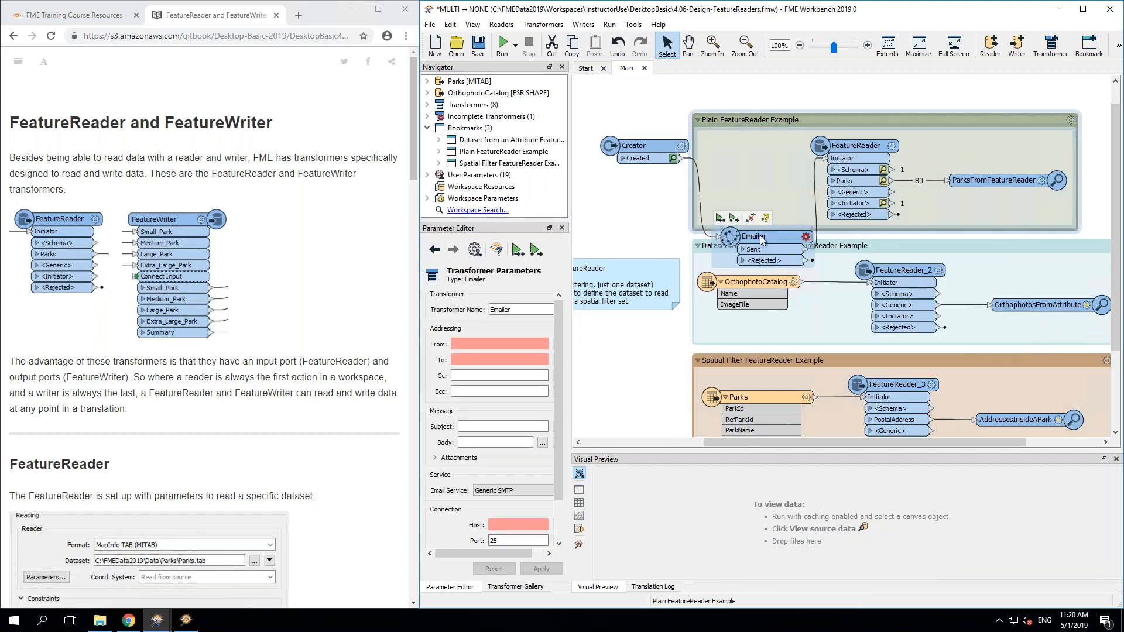
pyautogui.moveTo(766, 240); pyautogui.dragTo(761, 171)
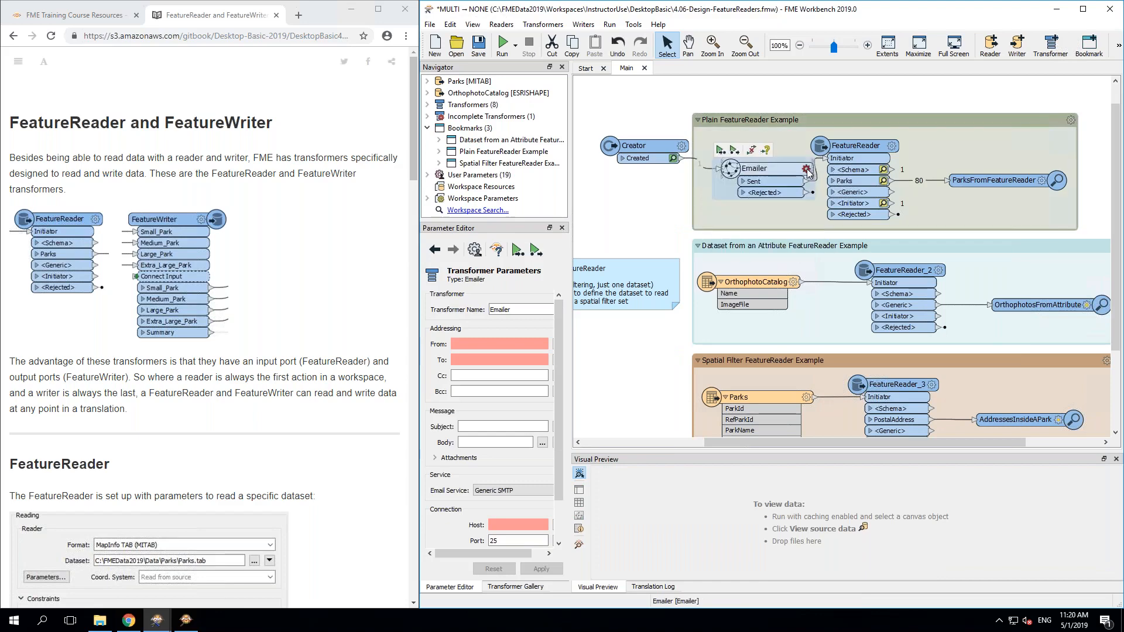
# Step: Draft the Emailer body "I'm about to read parks data...", discard the parameter changes and delete the Emailer
pyautogui.click(807, 170)
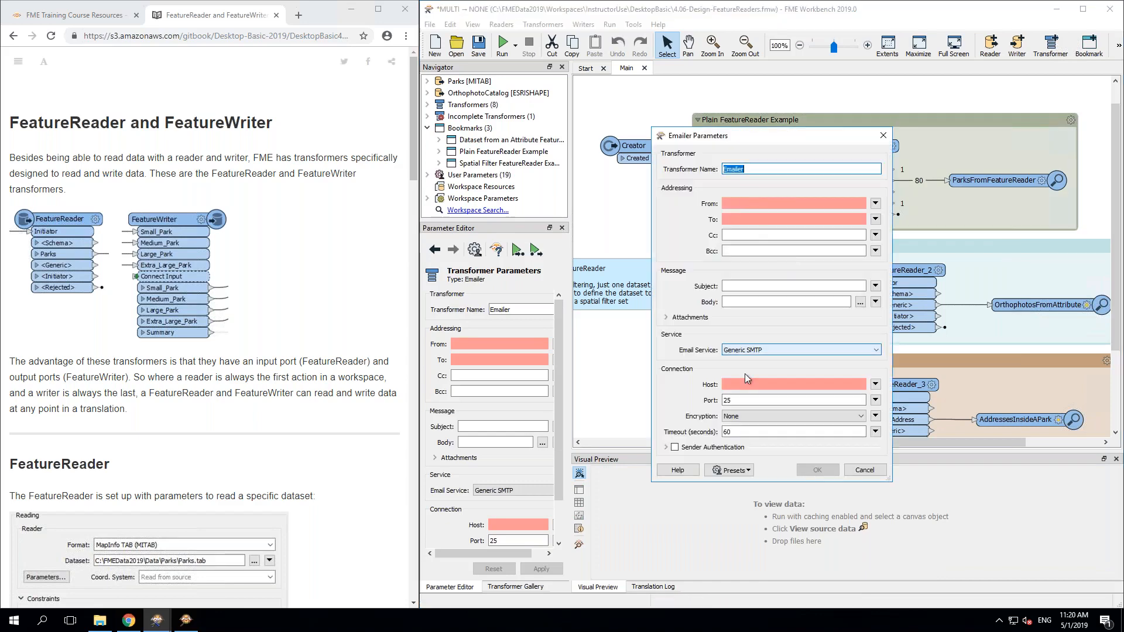
pyautogui.click(739, 301)
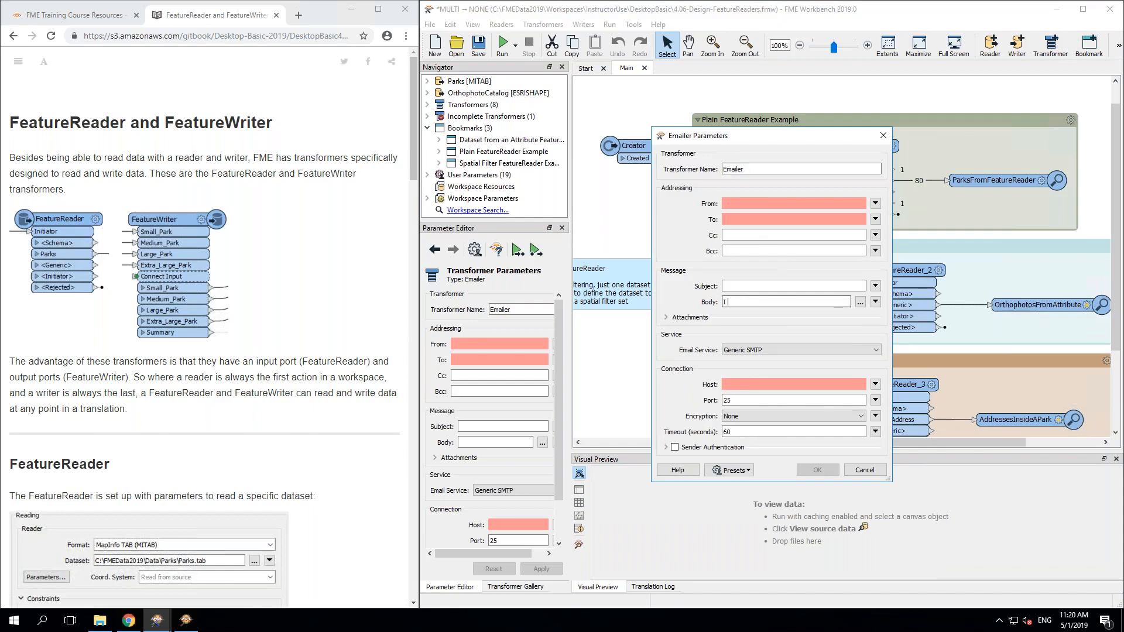
pyautogui.write("I'm about to read parks data...")
pyautogui.click(864, 471)
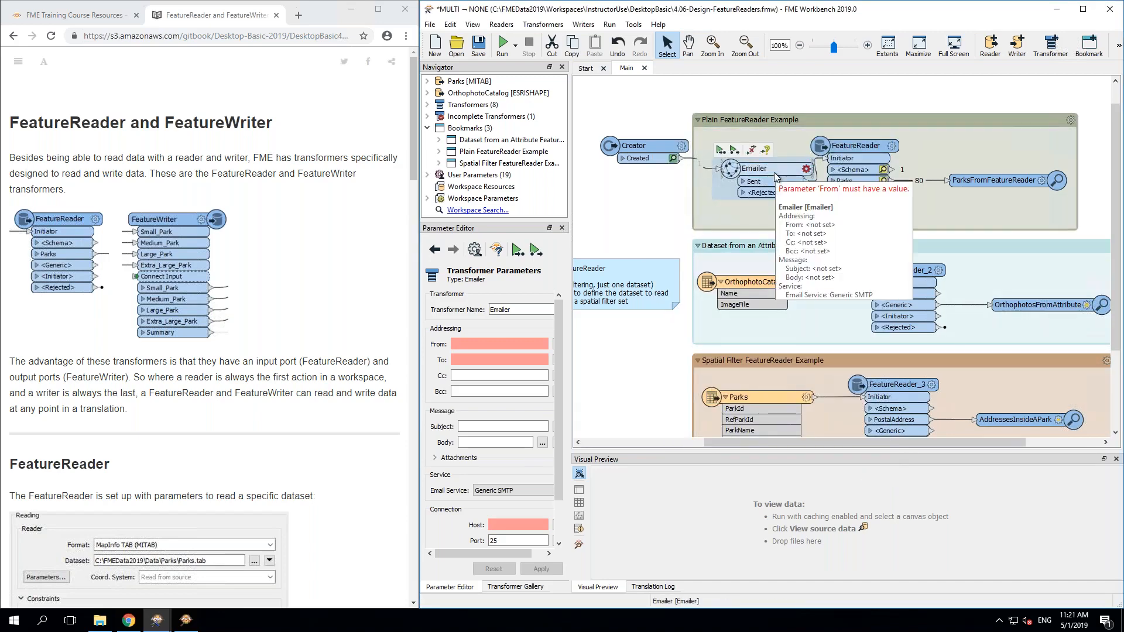
pyautogui.press('Delete')
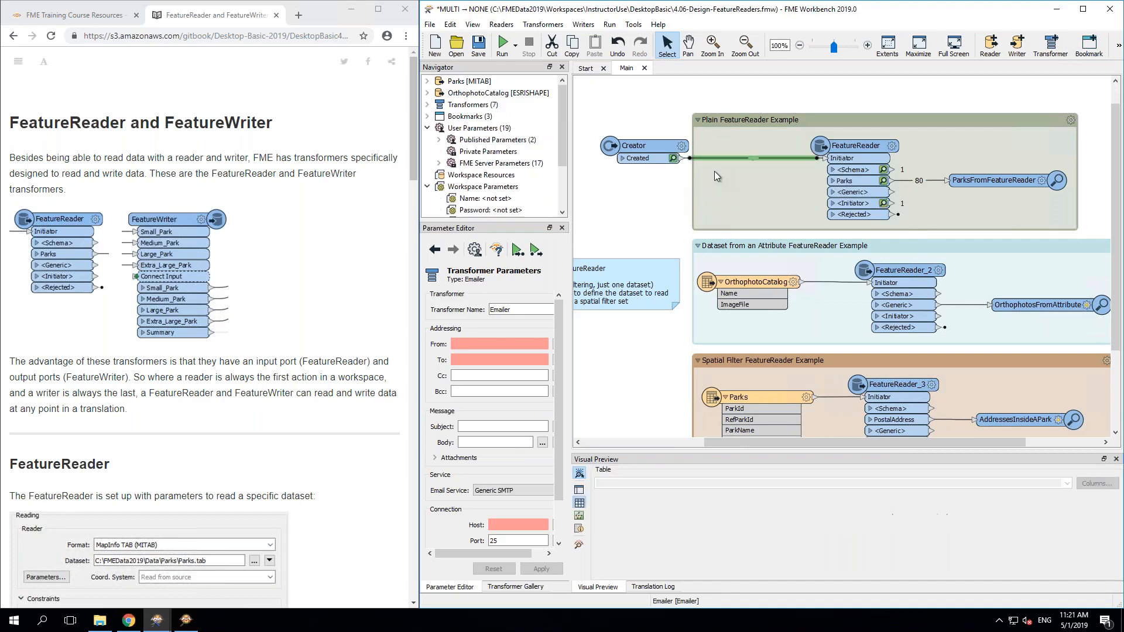
# Step: Move the Creator back into the Plain FeatureReader Example bookmark, beside the FeatureReader
pyautogui.moveTo(671, 154); pyautogui.dragTo(784, 154)
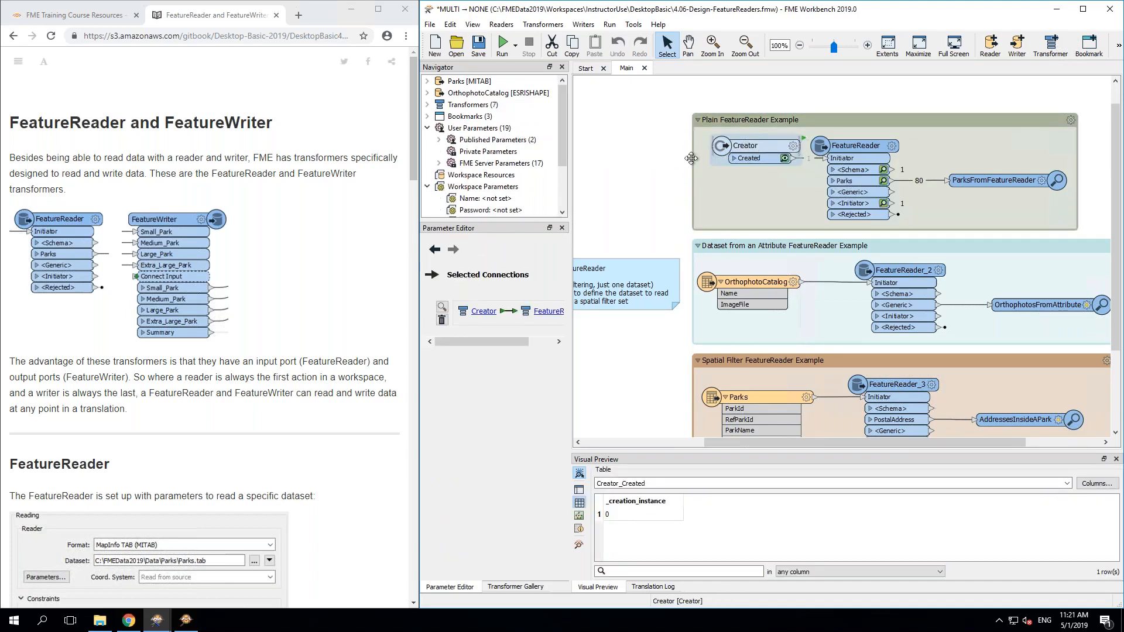
pyautogui.click(636, 171)
pyautogui.moveTo(634, 170); pyautogui.dragTo(667, 142)
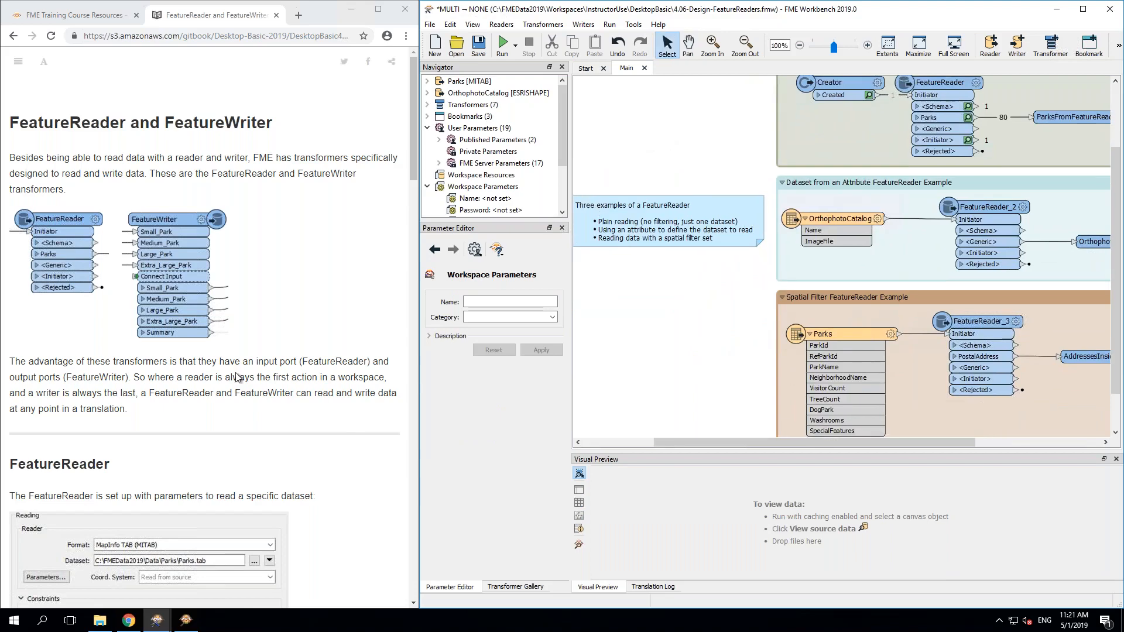
# Step: Find the Dataset from an Attribute section in the manual, try running that example's OrthophotoCatalog reader and check the translation log
pyautogui.scroll(-10, 237, 377)
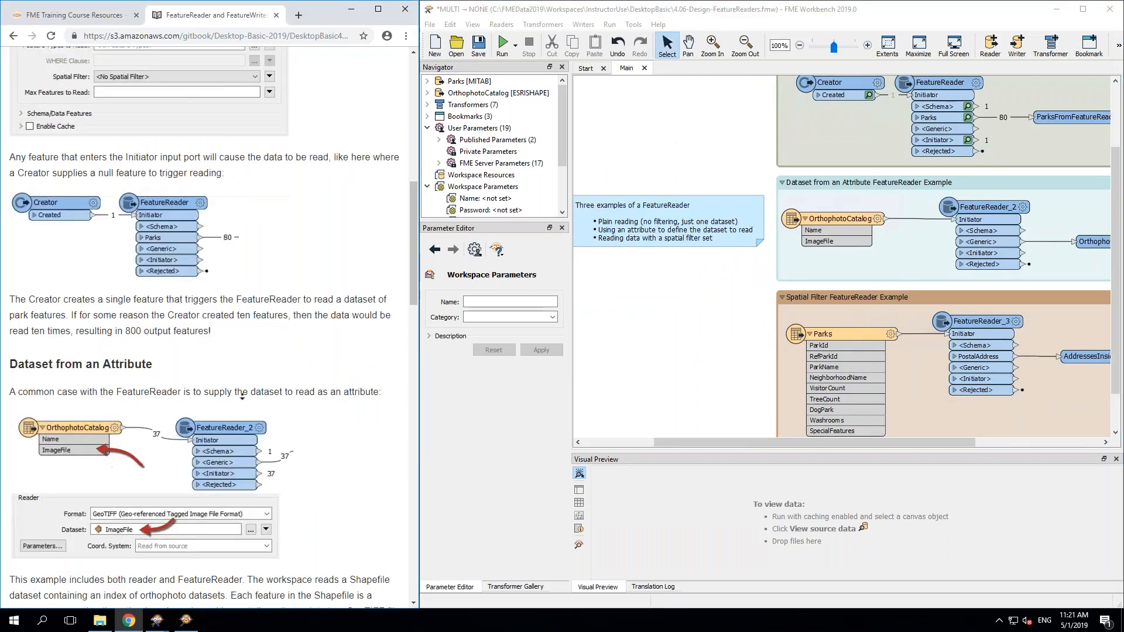
pyautogui.scroll(-1, 237, 377)
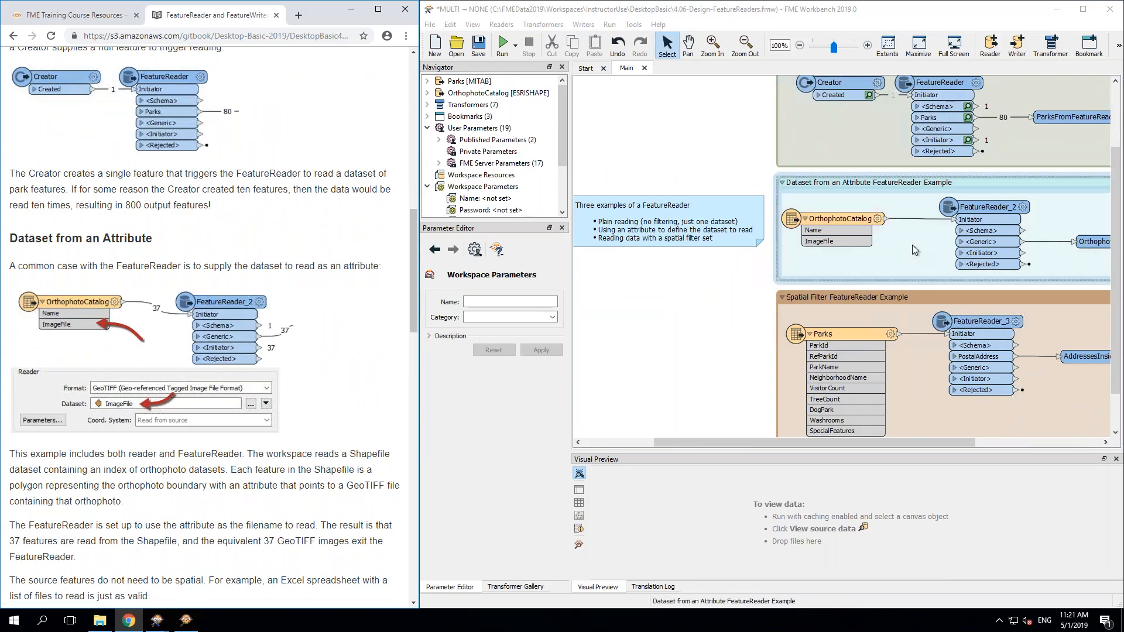
pyautogui.click(823, 217)
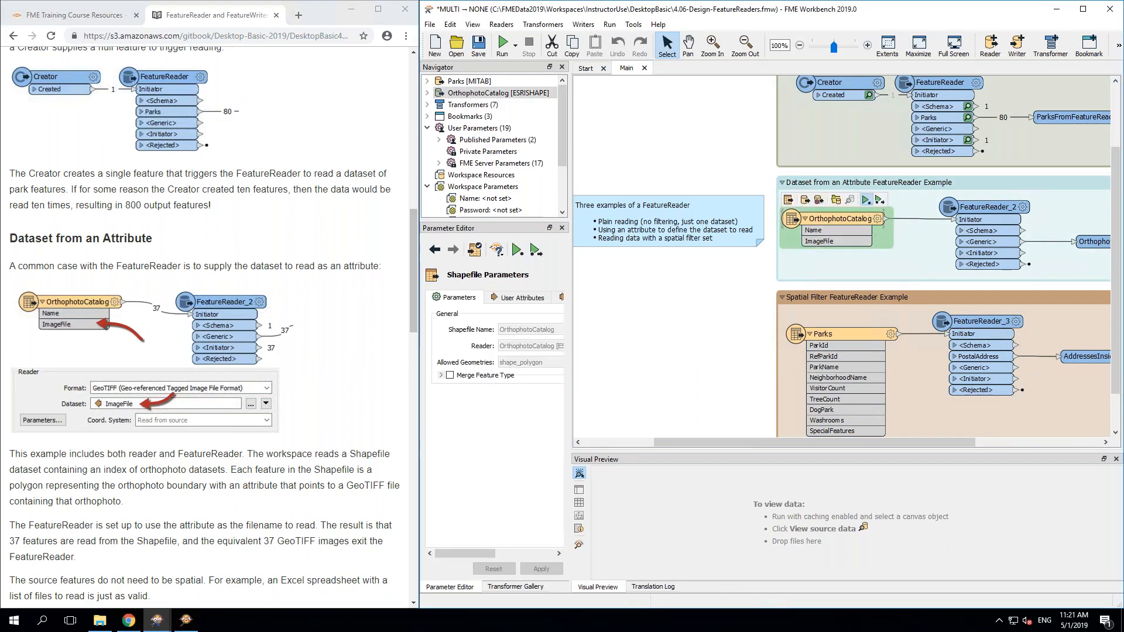
pyautogui.click(866, 201)
pyautogui.click(838, 346)
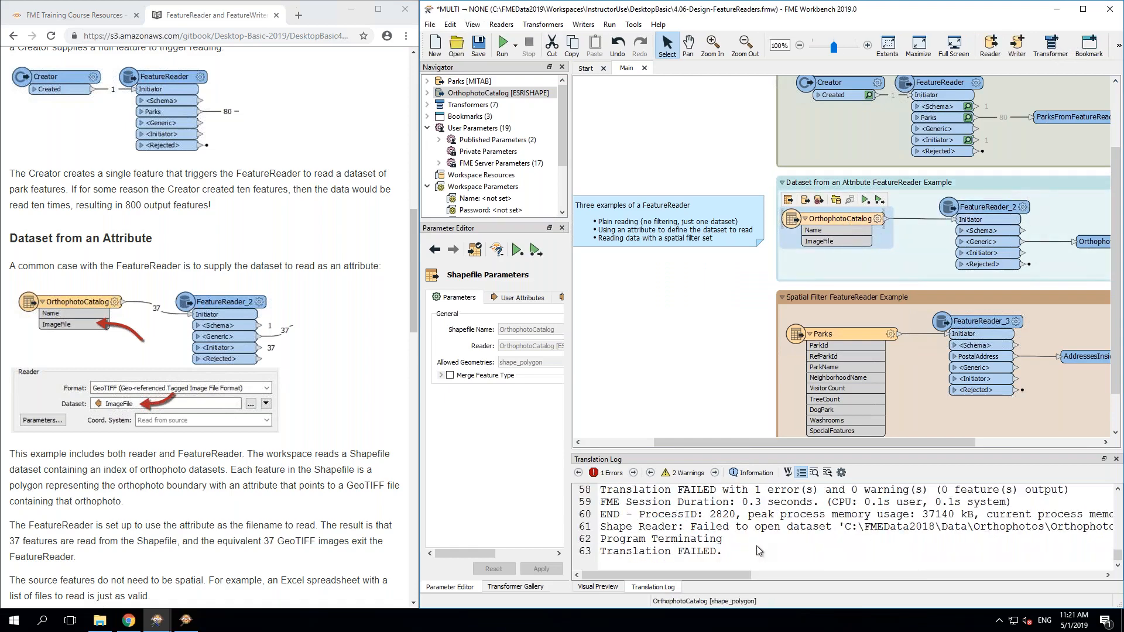
pyautogui.scroll(2, 773, 528)
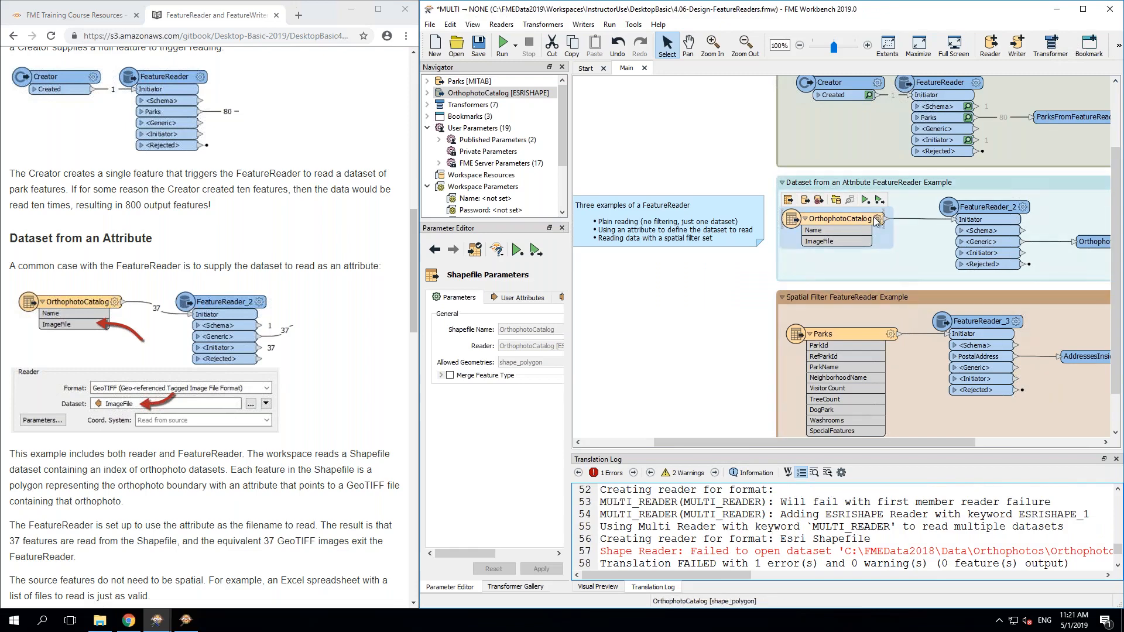
# Step: Set the OrthophotoCatalog reader's source Shapefile to the FMEData2019\Data\Orthophotos\OrthophotoCatalog.shp path and run the workspace to that reader
pyautogui.doubleClick(472, 94)
pyautogui.click(526, 107)
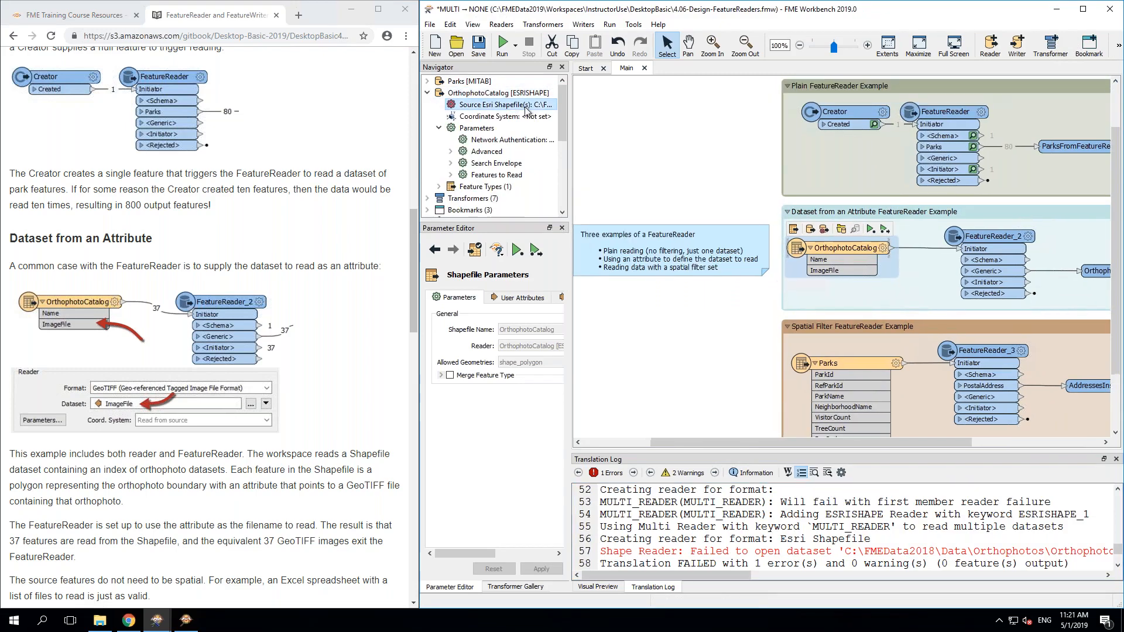
pyautogui.doubleClick(526, 108)
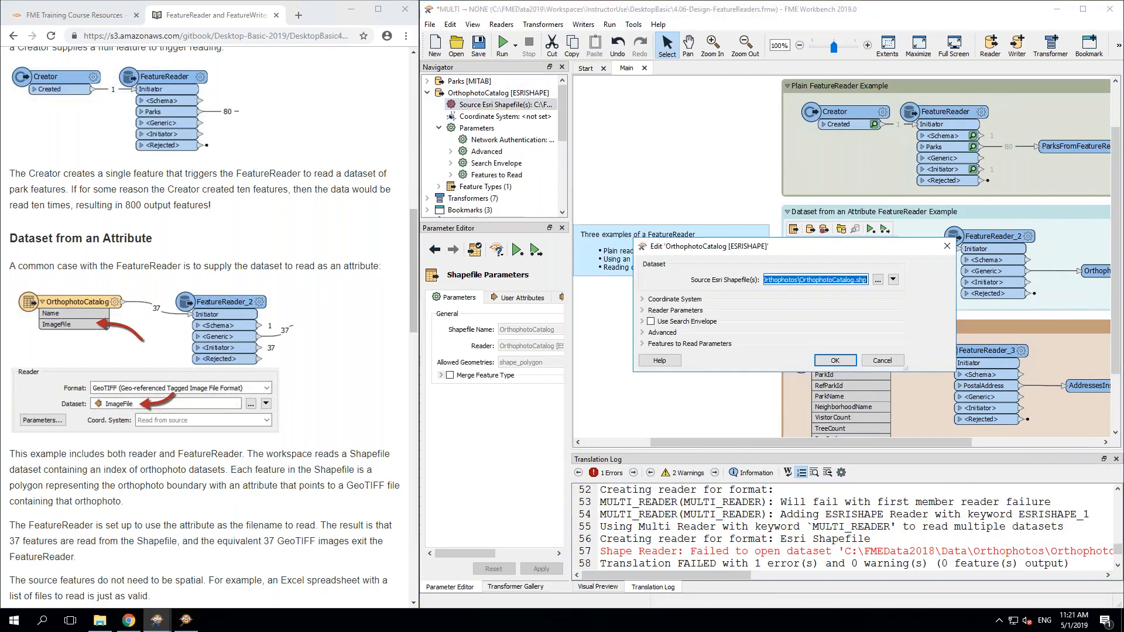
pyautogui.click(784, 281)
pyautogui.press('BackSpace')
pyautogui.write('9')
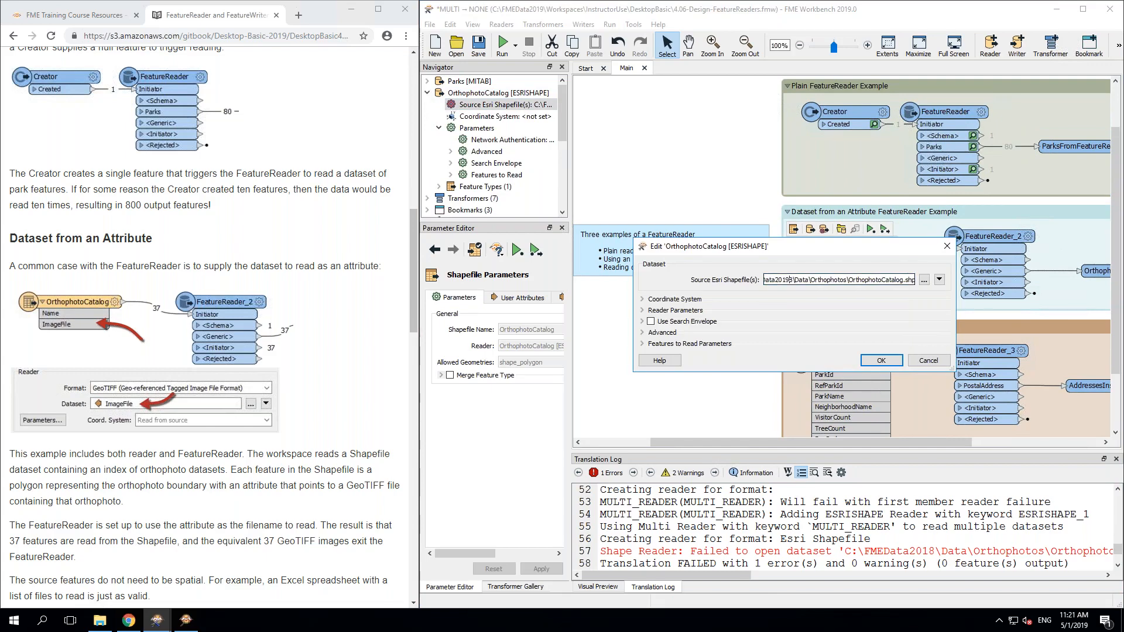
pyautogui.click(879, 360)
pyautogui.click(870, 229)
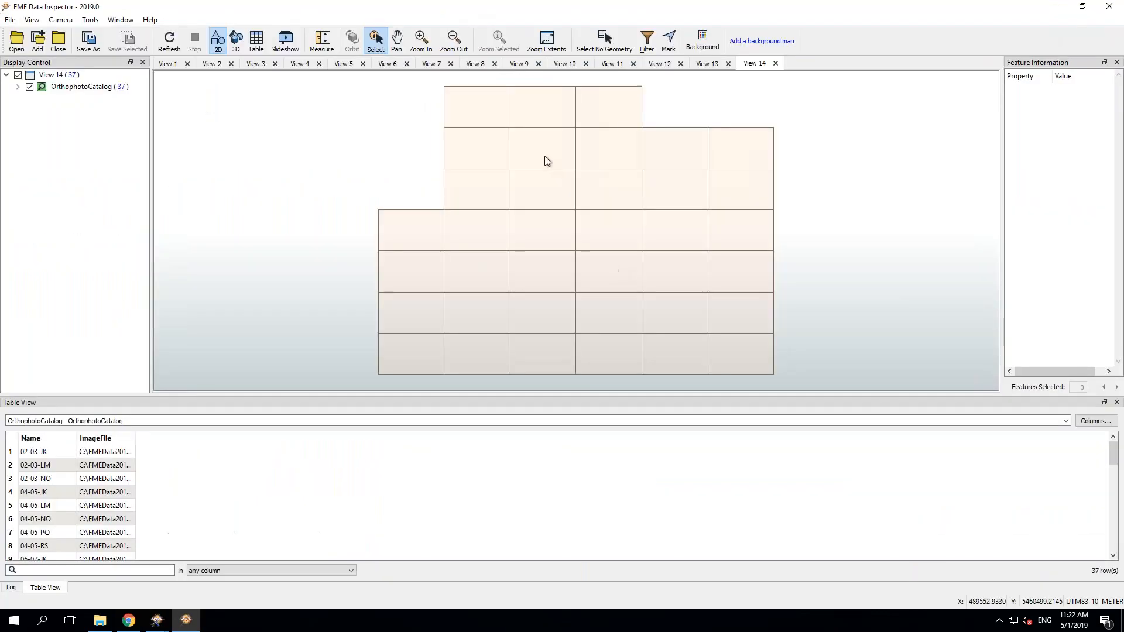
# Step: Inspect several orthophoto index tiles in FME Data Inspector and widen the ImageFile column to read the full paths
pyautogui.click(544, 156)
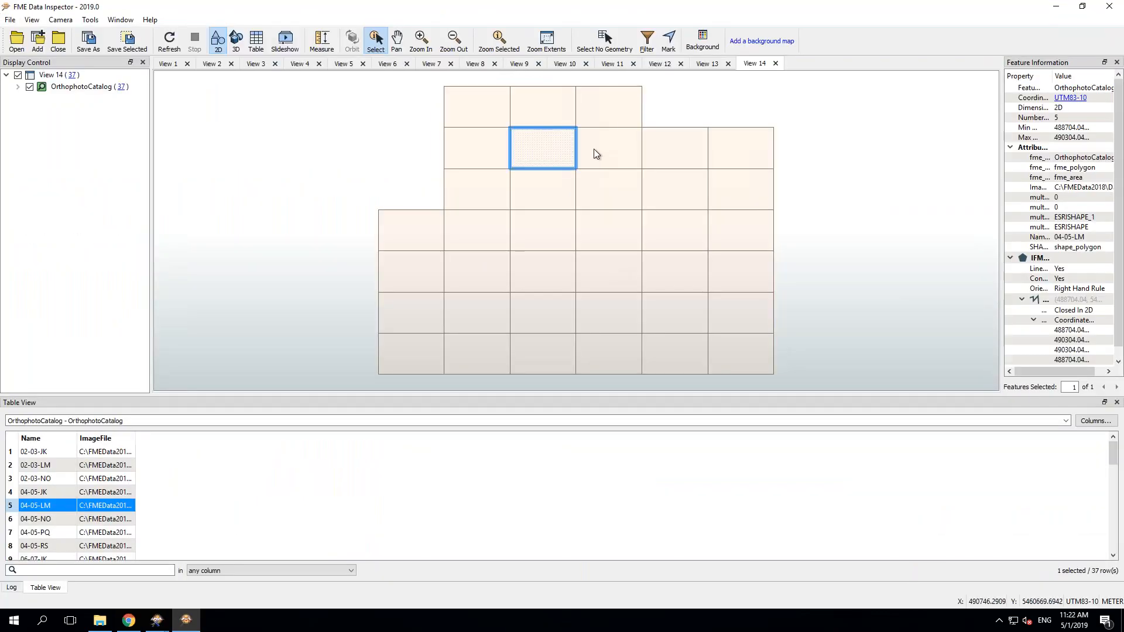
pyautogui.click(595, 153)
pyautogui.click(655, 151)
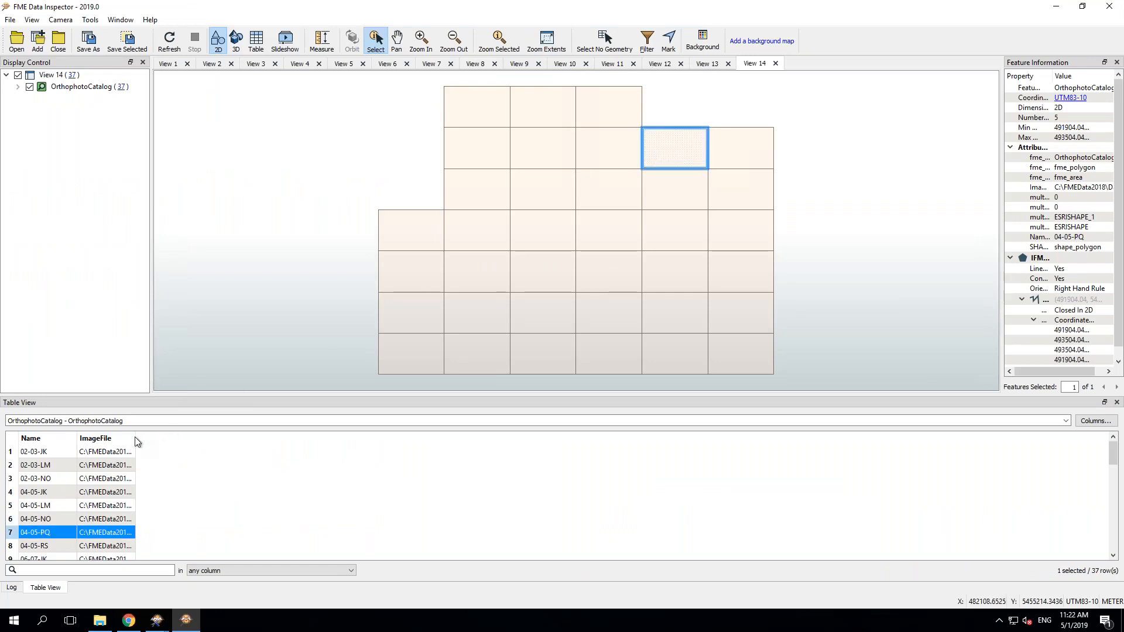
pyautogui.moveTo(135, 442); pyautogui.dragTo(291, 423)
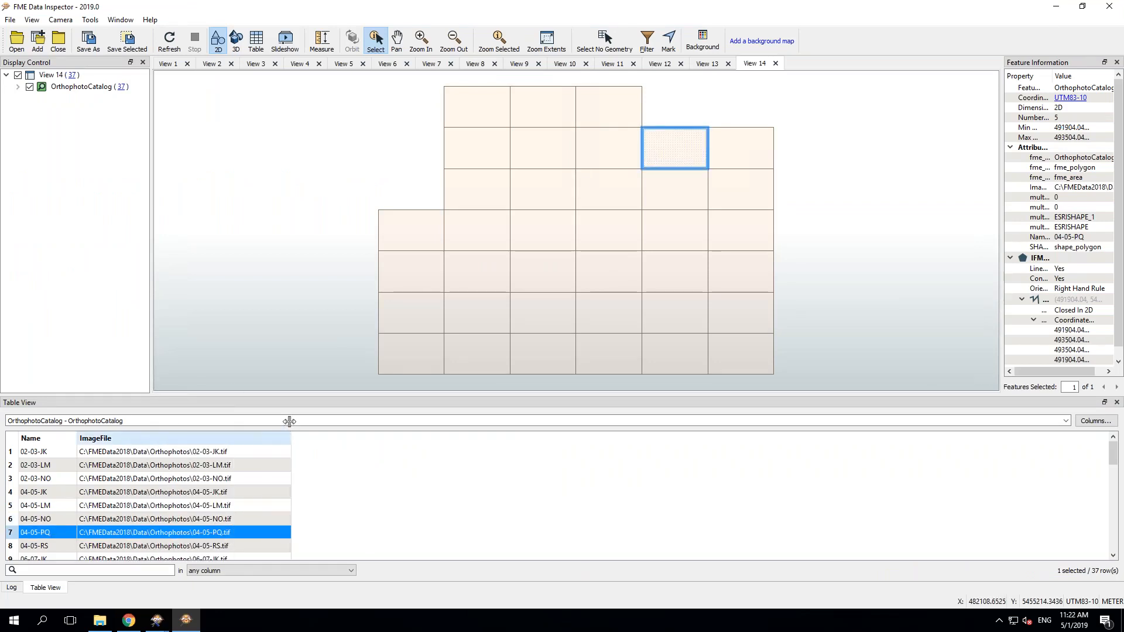
# Step: Compare the attributes of tiles 06-07-PQ, 08-09-PQ and 10-11-PQ, and view the full ImageFile value of 10-11-PQ
pyautogui.click(668, 143)
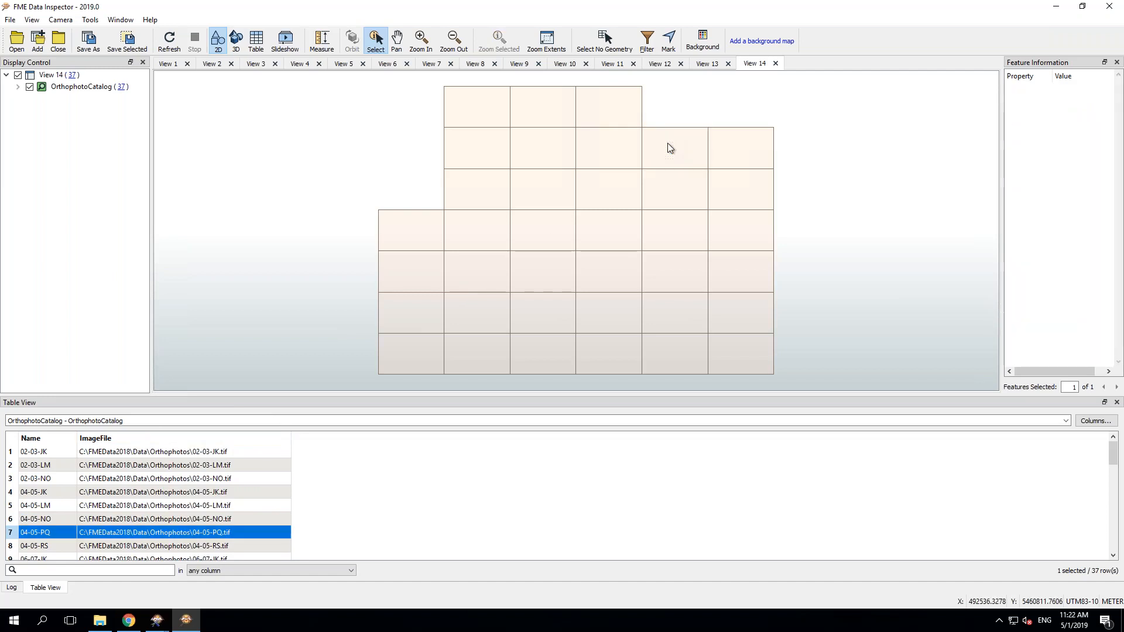
pyautogui.click(667, 196)
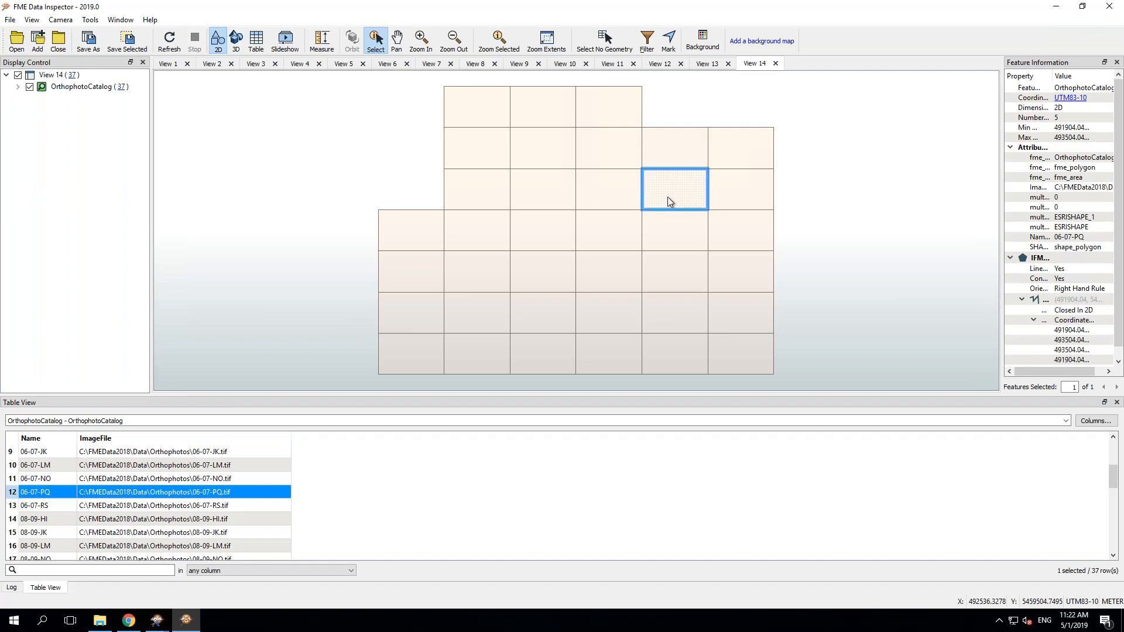
pyautogui.click(671, 233)
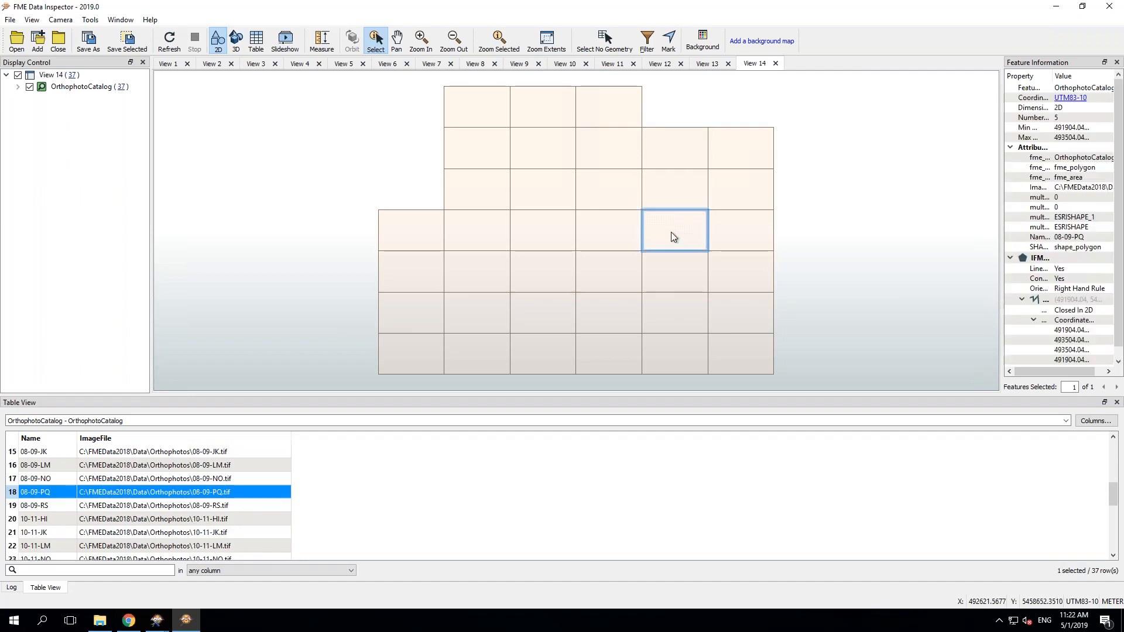
pyautogui.click(669, 275)
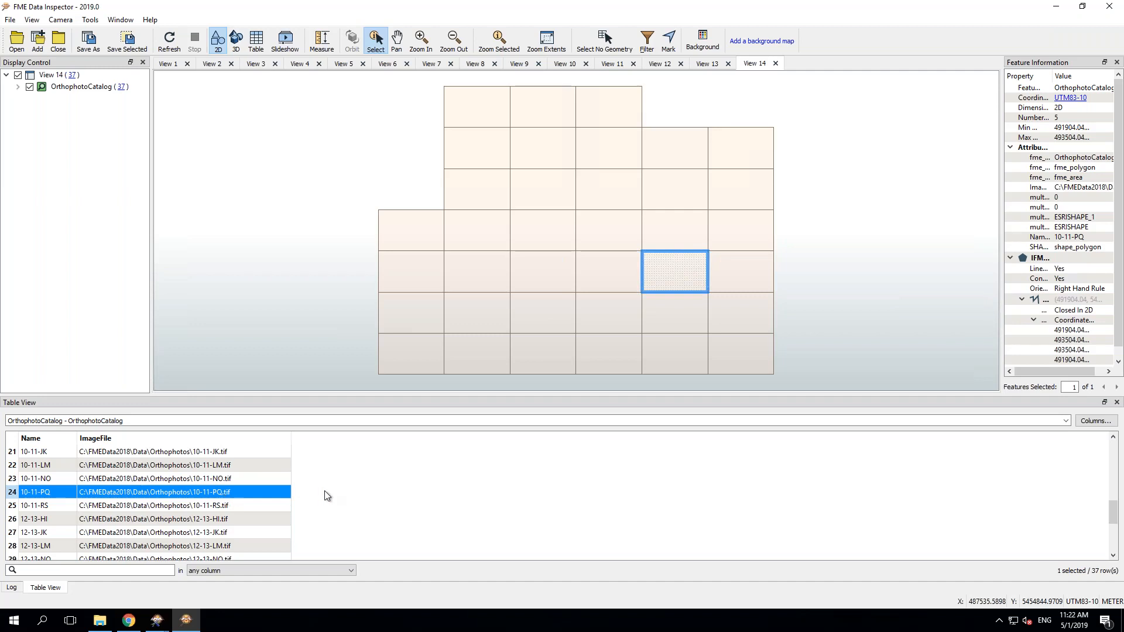
pyautogui.doubleClick(124, 497)
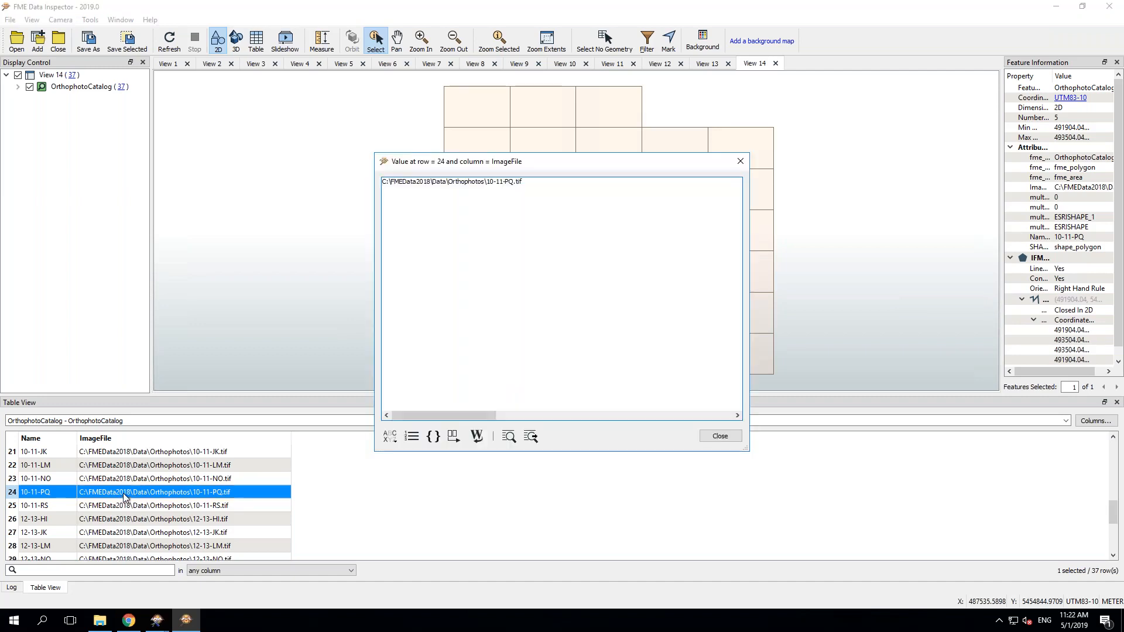
pyautogui.click(718, 437)
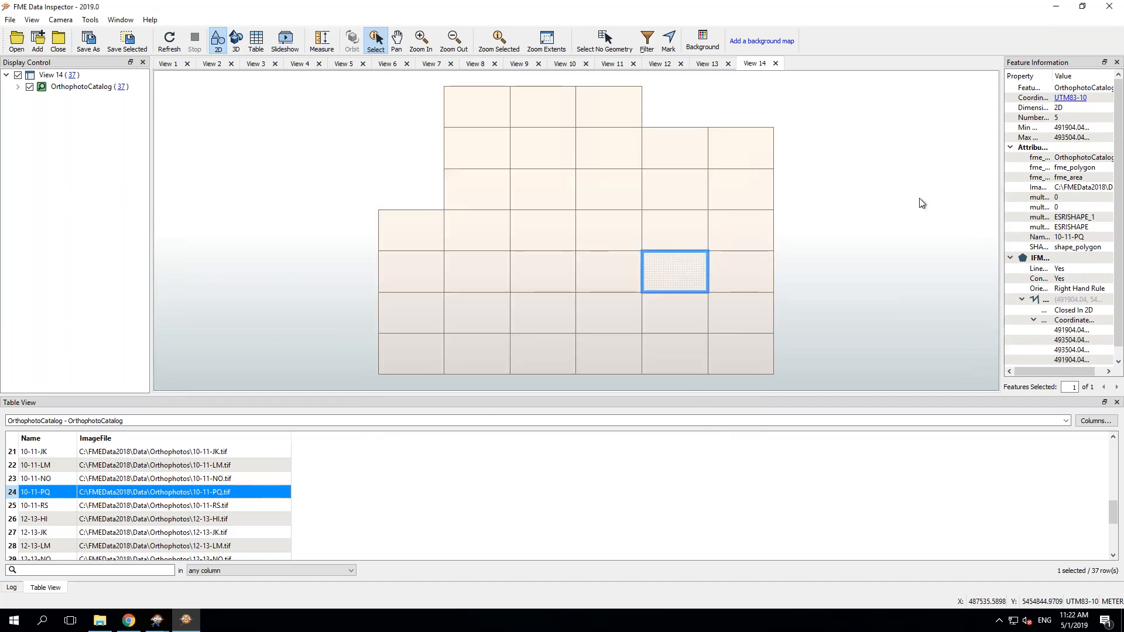
# Step: Return to FME Workbench and show the parameters of FeatureReader_2 in the Dataset from an Attribute FeatureReader Example
pyautogui.click(1057, 7)
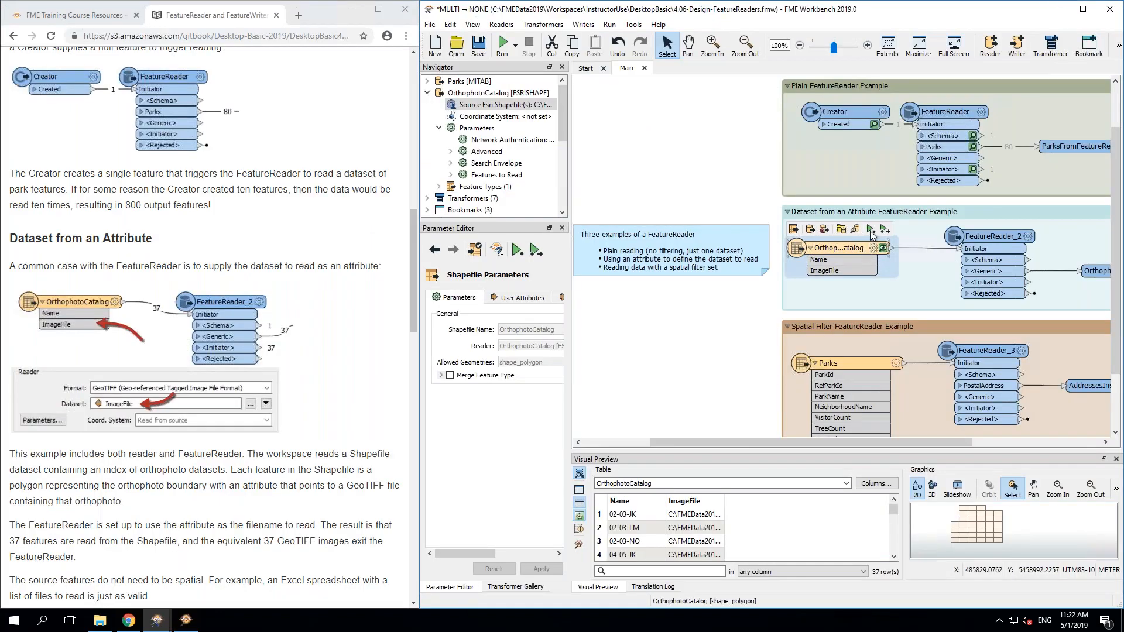
pyautogui.click(991, 236)
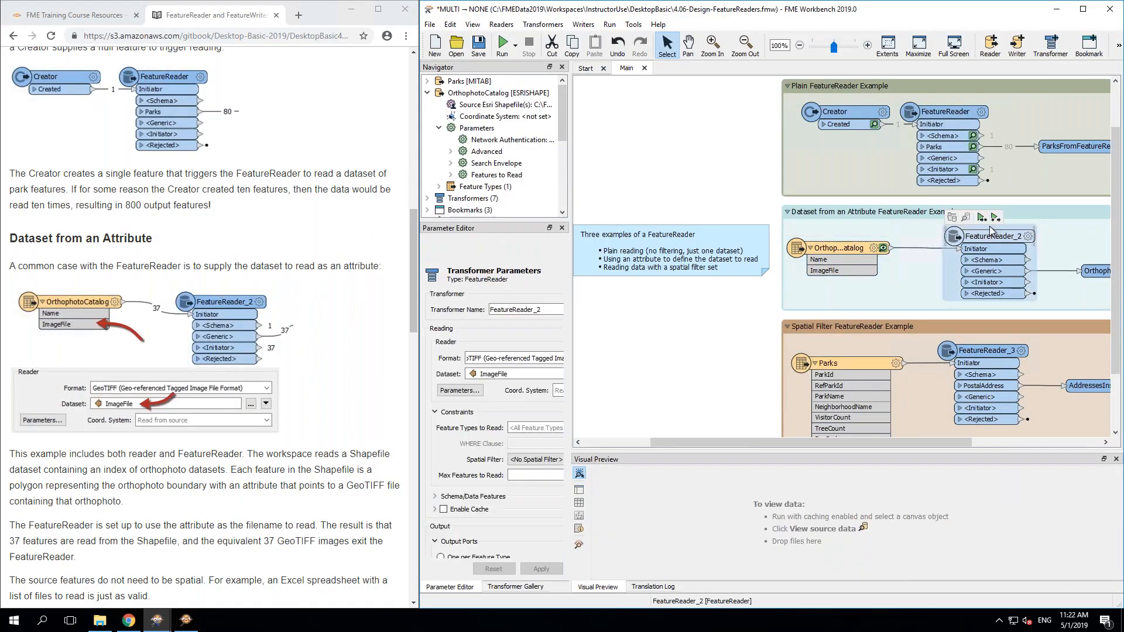
# Step: Review the attribute choices for FeatureReader_2's Dataset parameter without changing it, and preview the OrthophotoCatalog records
pyautogui.click(1030, 236)
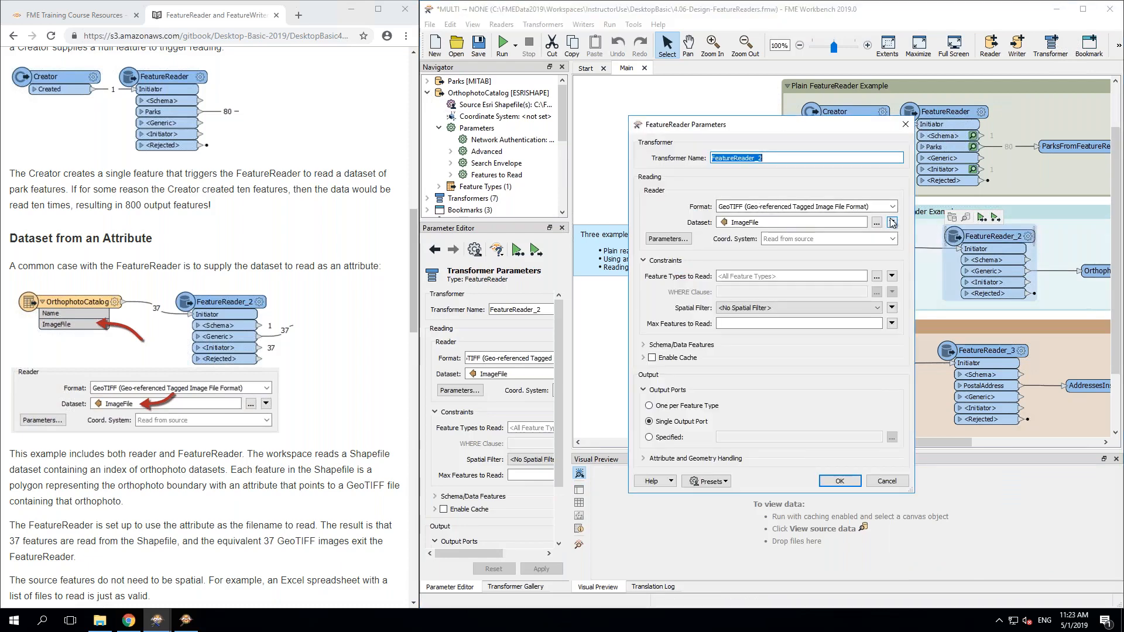
pyautogui.click(892, 223)
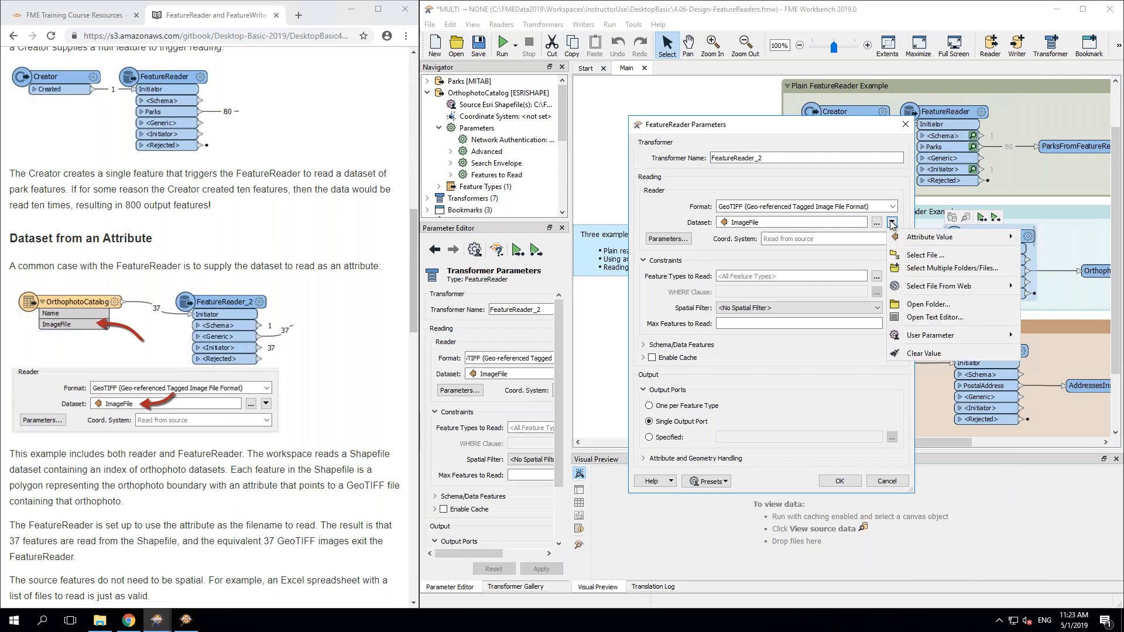
pyautogui.moveTo(923, 237)
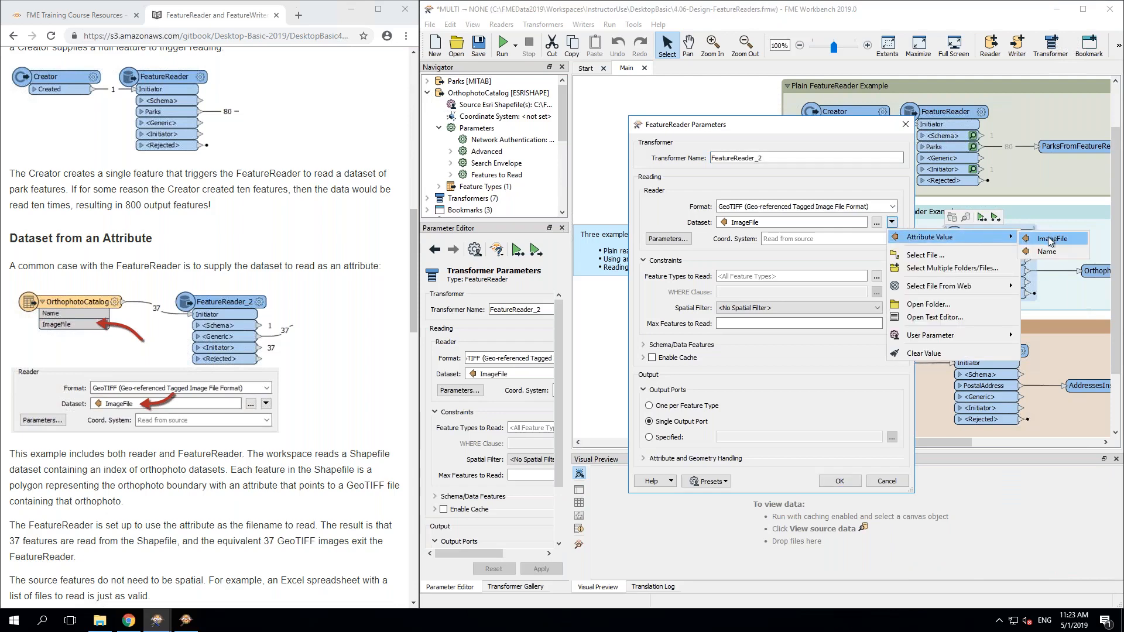
pyautogui.click(886, 481)
pyautogui.click(885, 481)
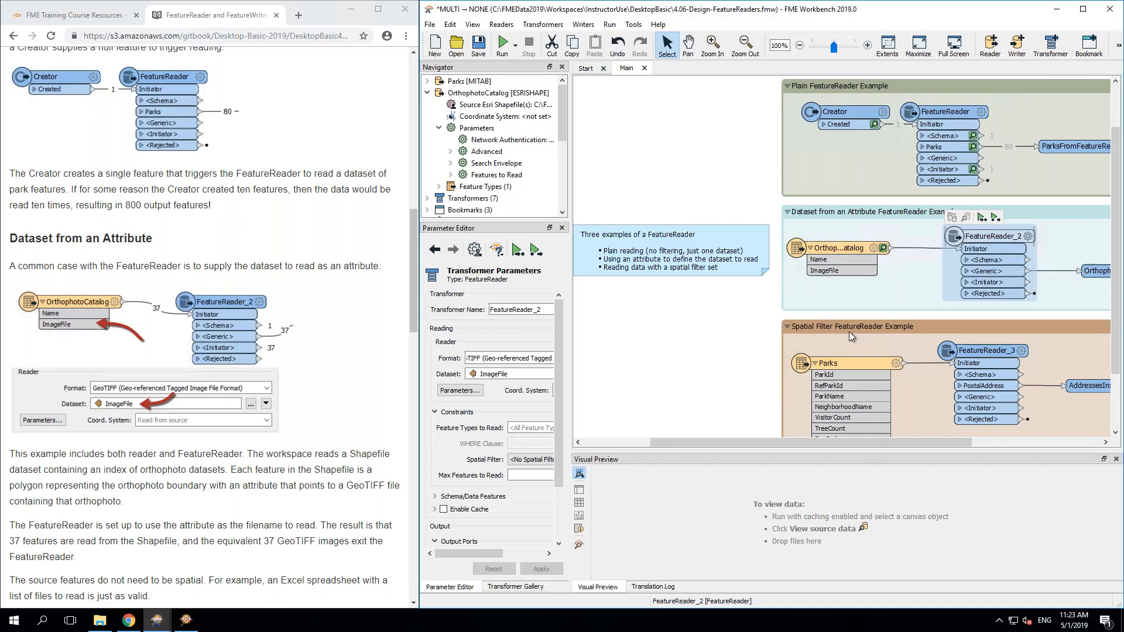
pyautogui.click(837, 270)
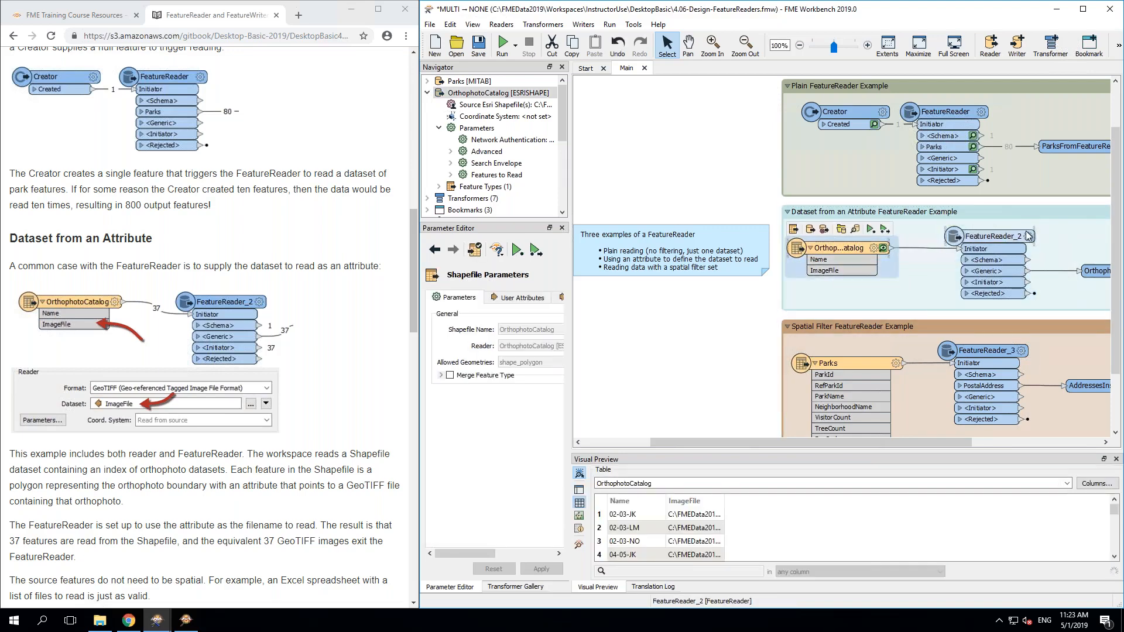
pyautogui.click(1029, 237)
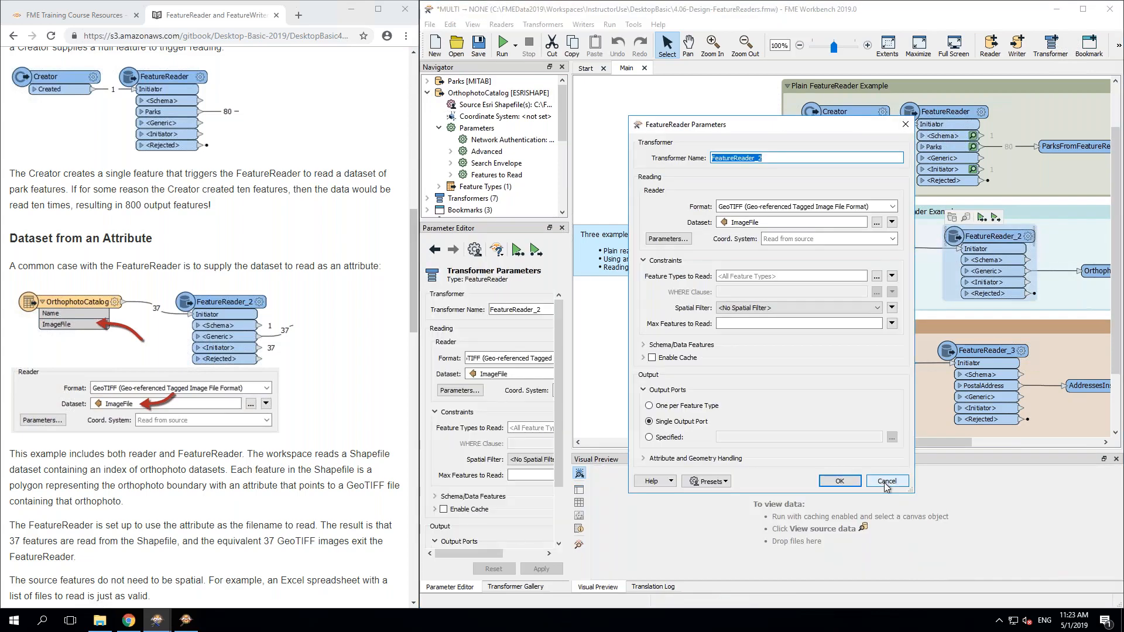
pyautogui.click(886, 481)
# Step: Run the workspace from the OrthophotoCatalog reader to FeatureReader_2 in the Dataset from an Attribute example
pyautogui.click(846, 245)
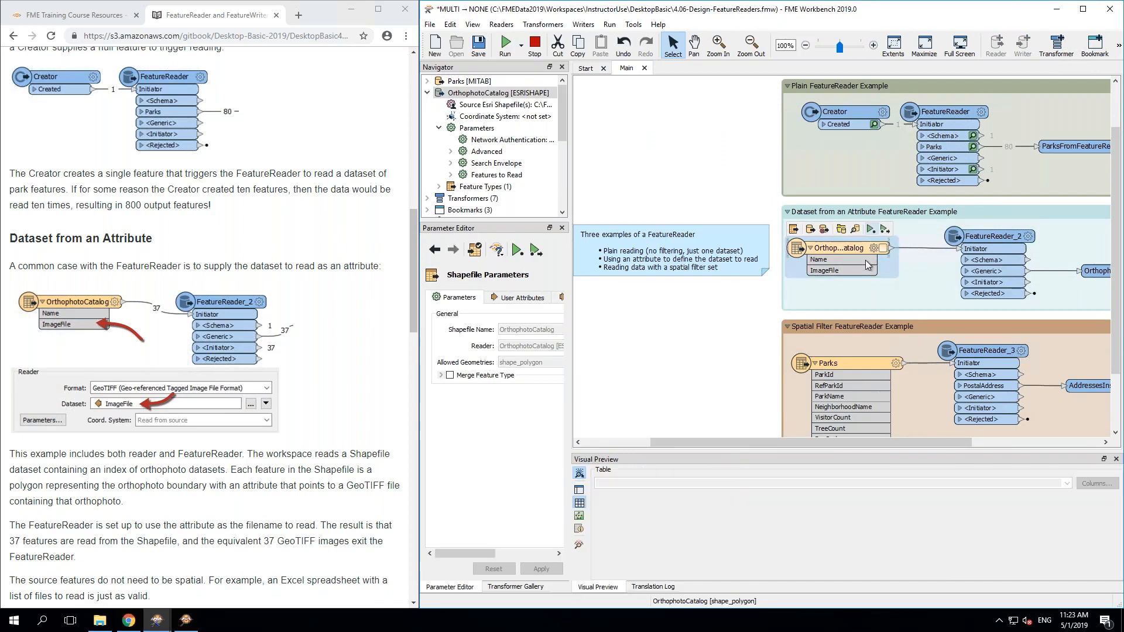
pyautogui.doubleClick(993, 237)
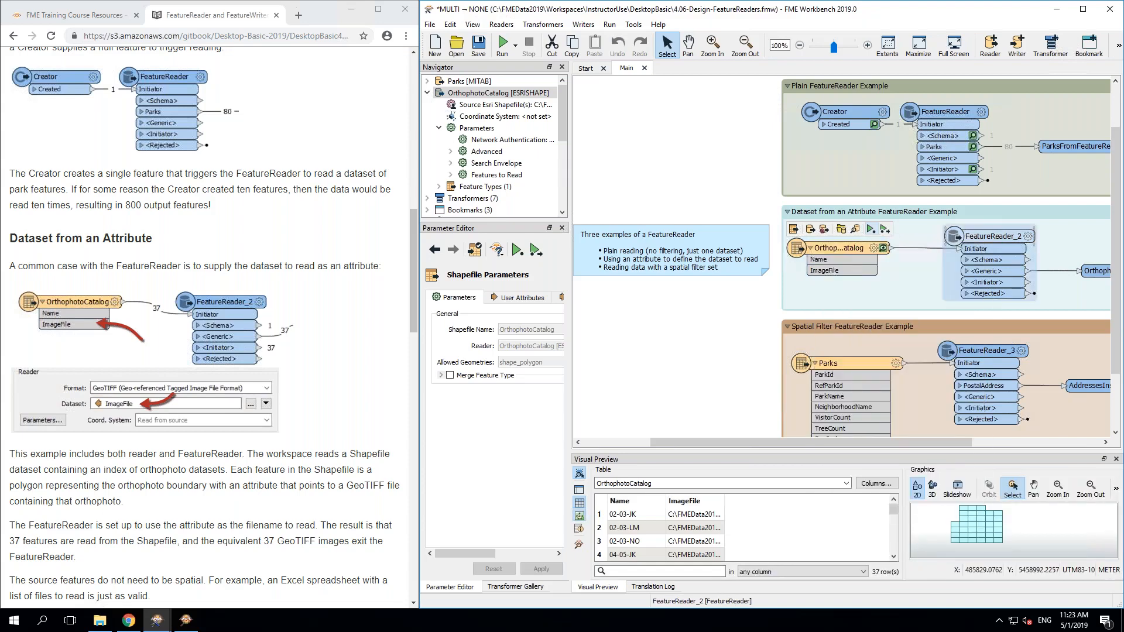
pyautogui.click(983, 218)
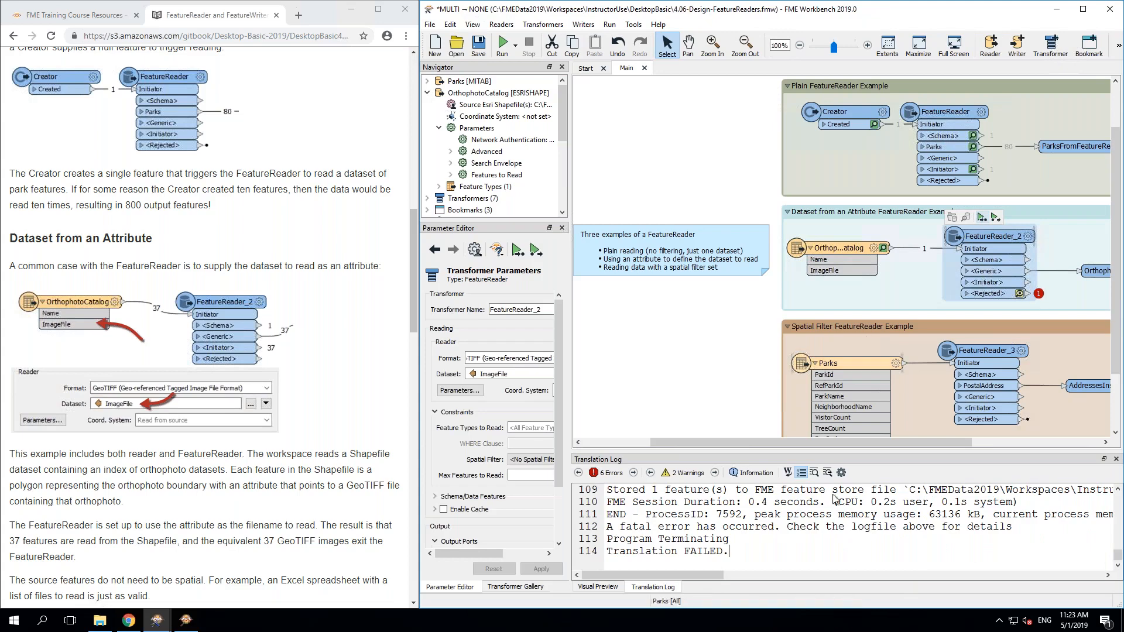
# Step: Insert a Tester transformer on the connection between OrthophotoCatalog and FeatureReader_2
pyautogui.moveTo(857, 440); pyautogui.dragTo(900, 440)
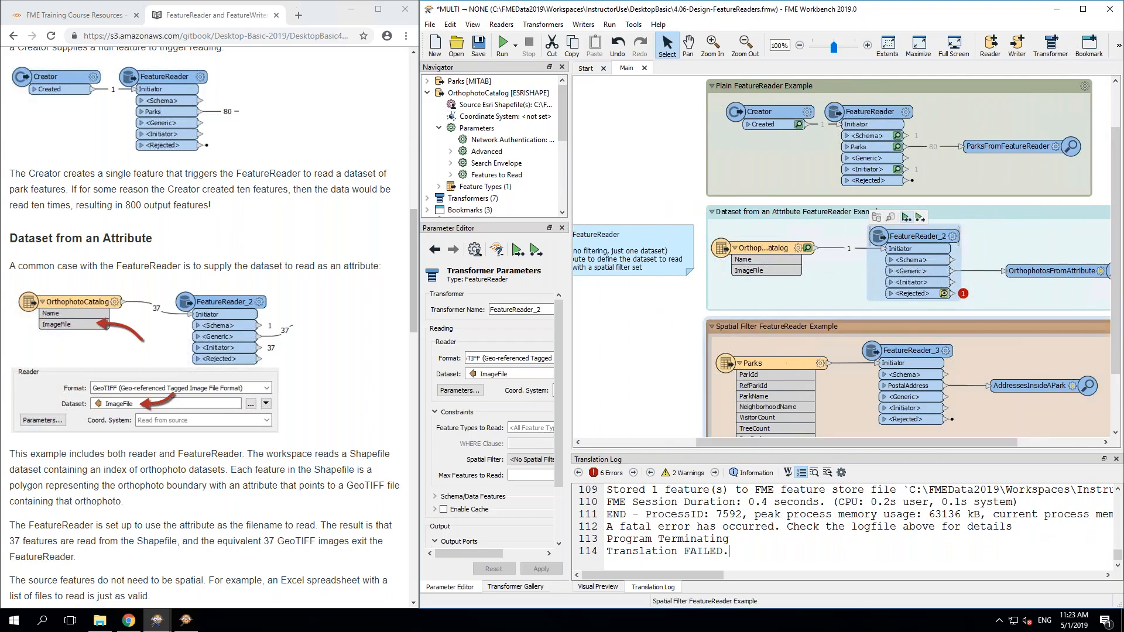
pyautogui.moveTo(909, 240)
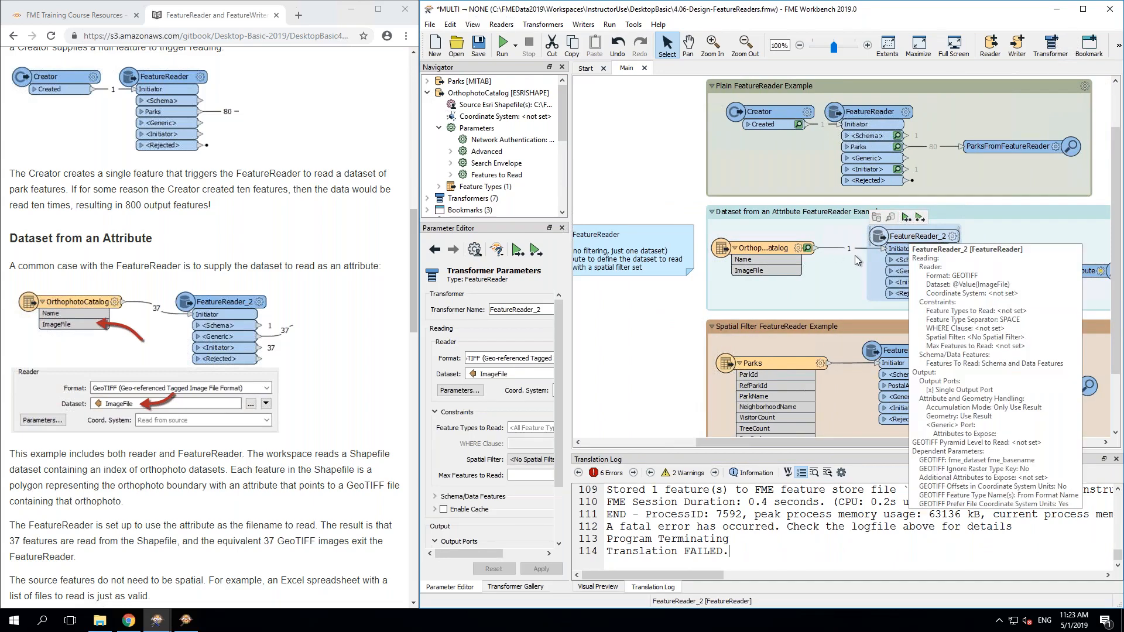
pyautogui.click(834, 255)
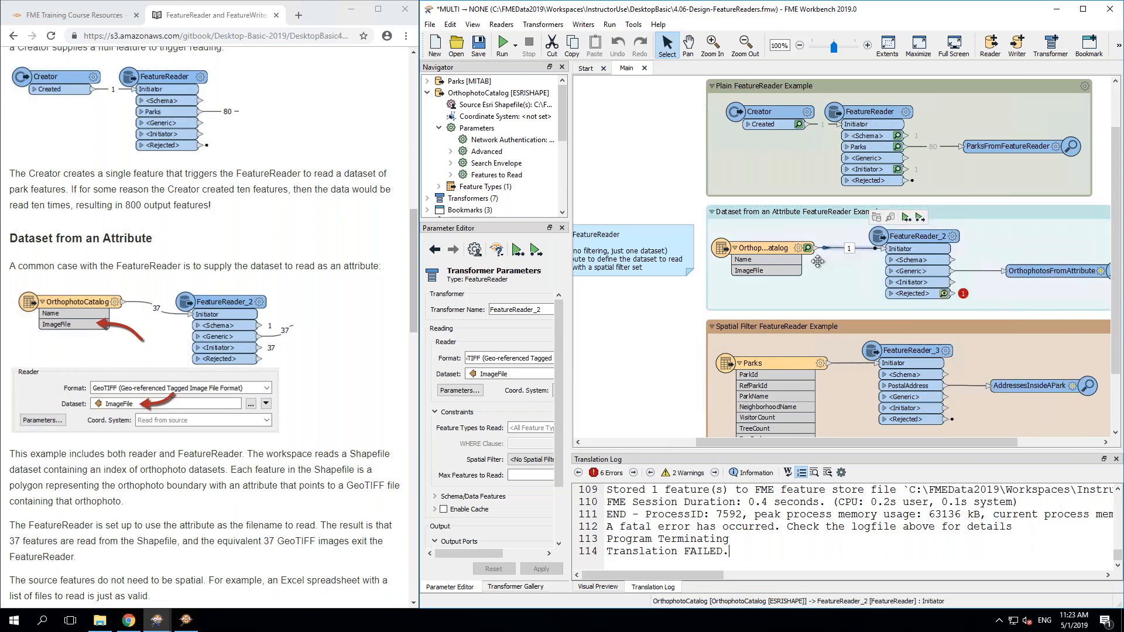
pyautogui.write('test')
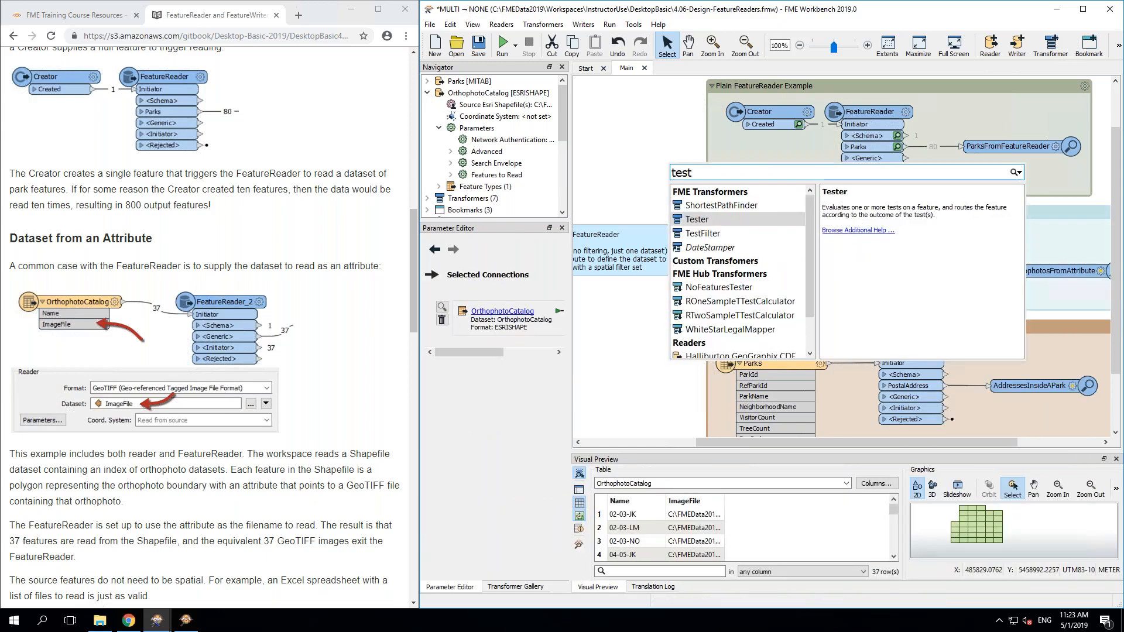
pyautogui.press('Return')
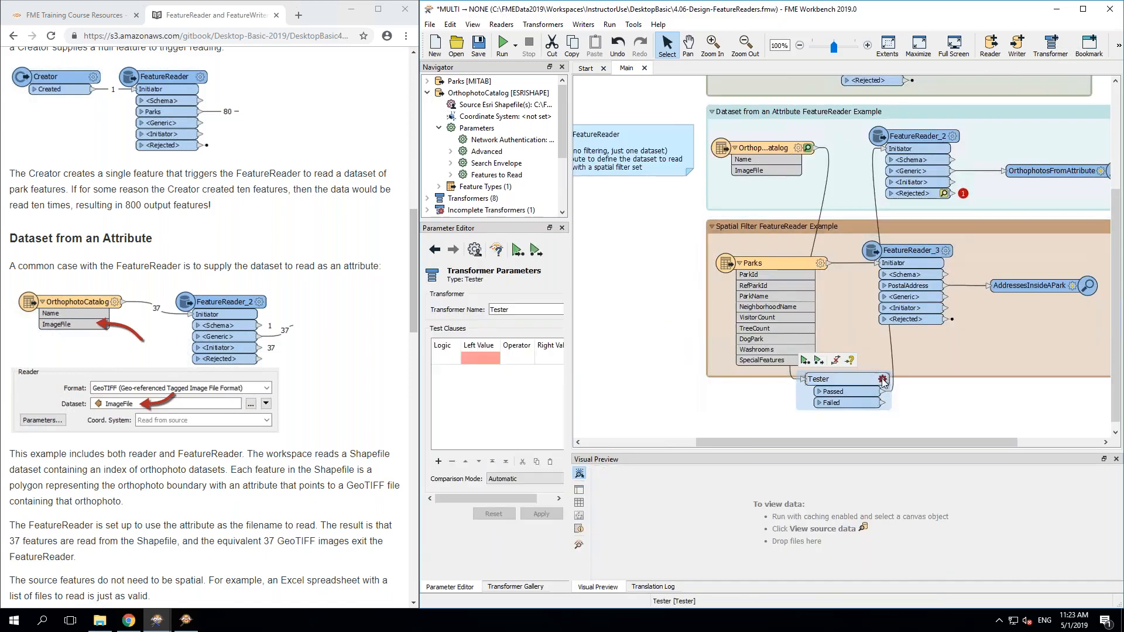
# Step: Set the Tester's test clause to the Name attribute with the operator Ends With and the value PK
pyautogui.click(881, 378)
pyautogui.click(743, 273)
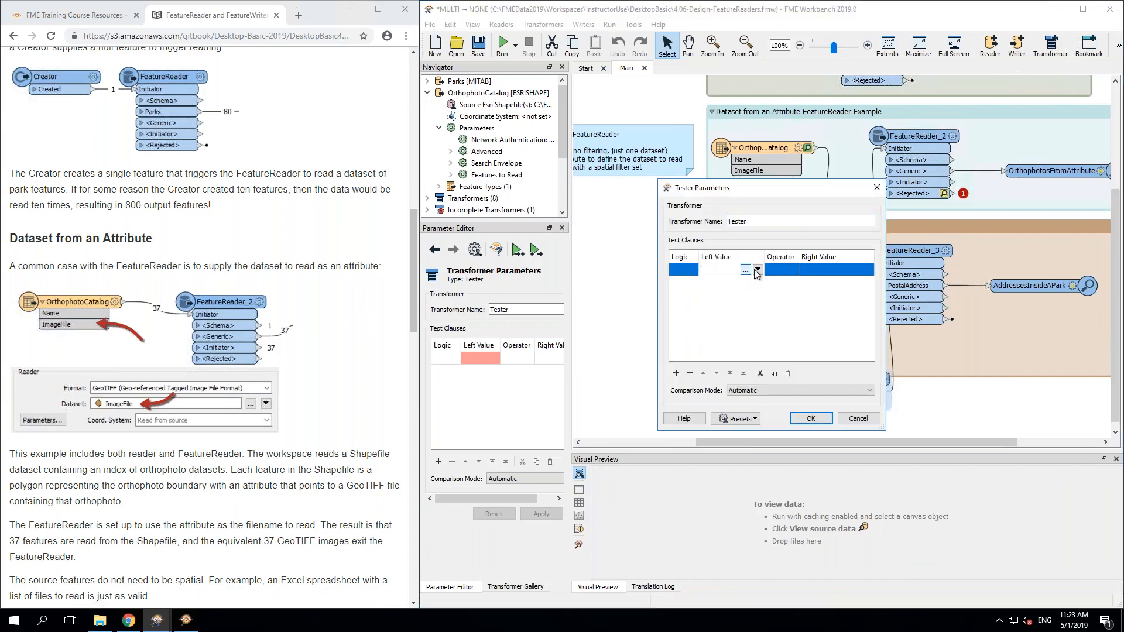
pyautogui.click(758, 269)
pyautogui.moveTo(767, 283)
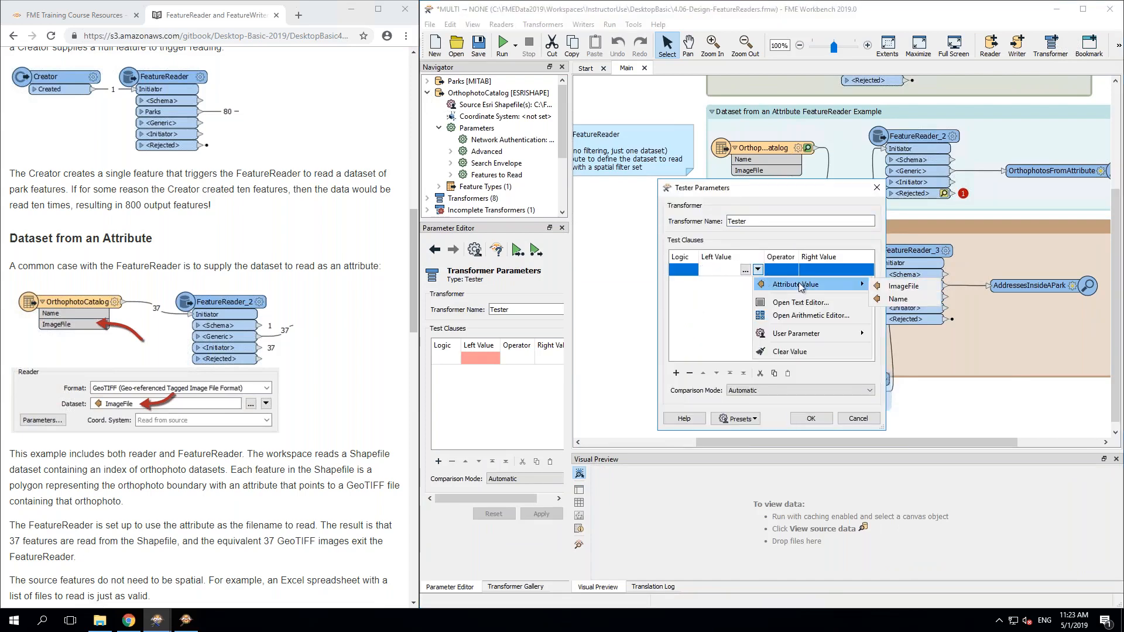
pyautogui.click(899, 299)
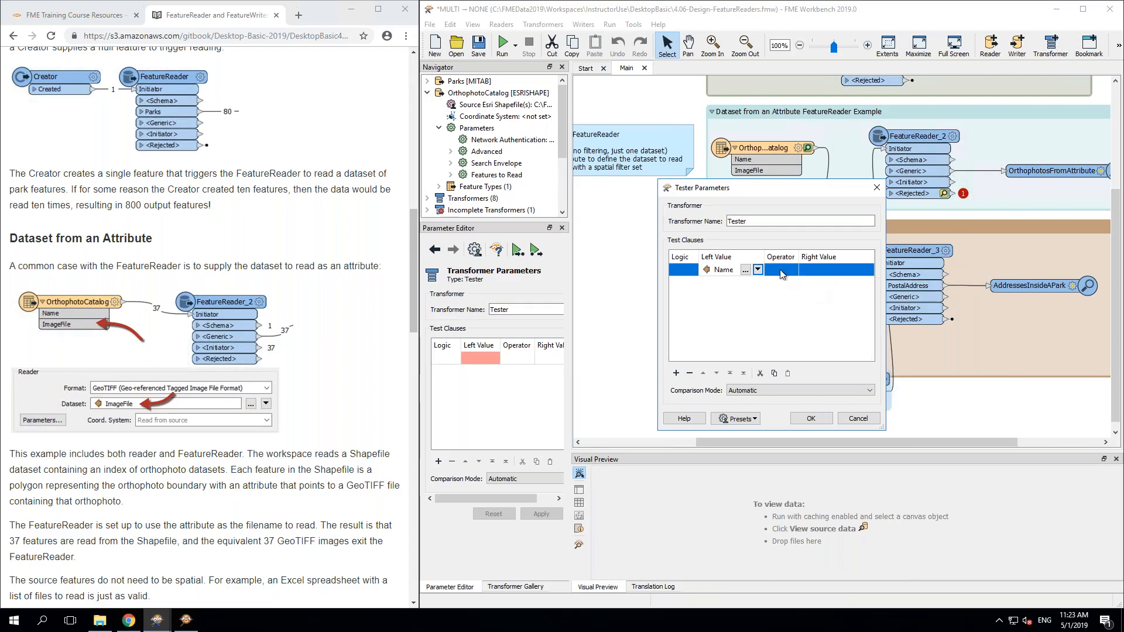
pyautogui.click(780, 269)
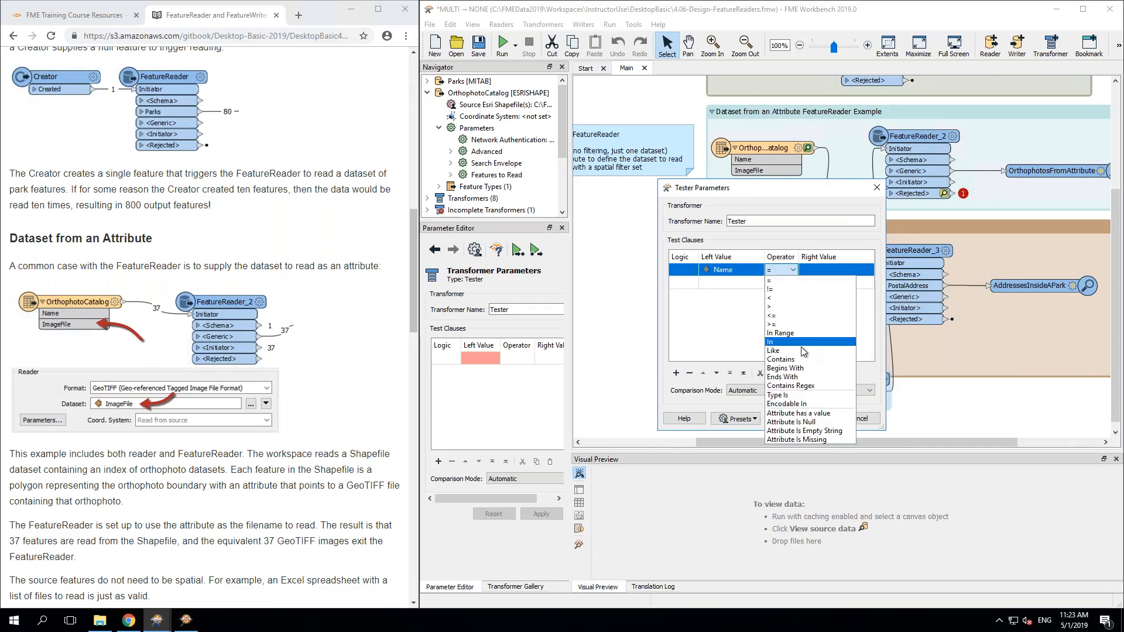
pyautogui.click(802, 377)
pyautogui.click(818, 275)
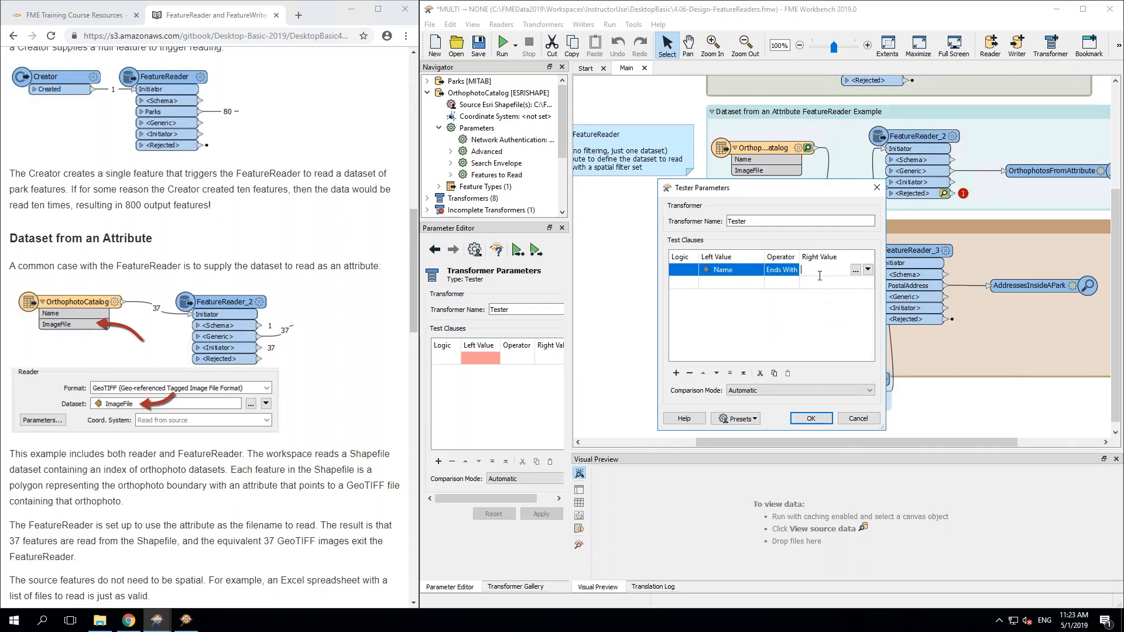
pyautogui.write('PK')
pyautogui.click(810, 418)
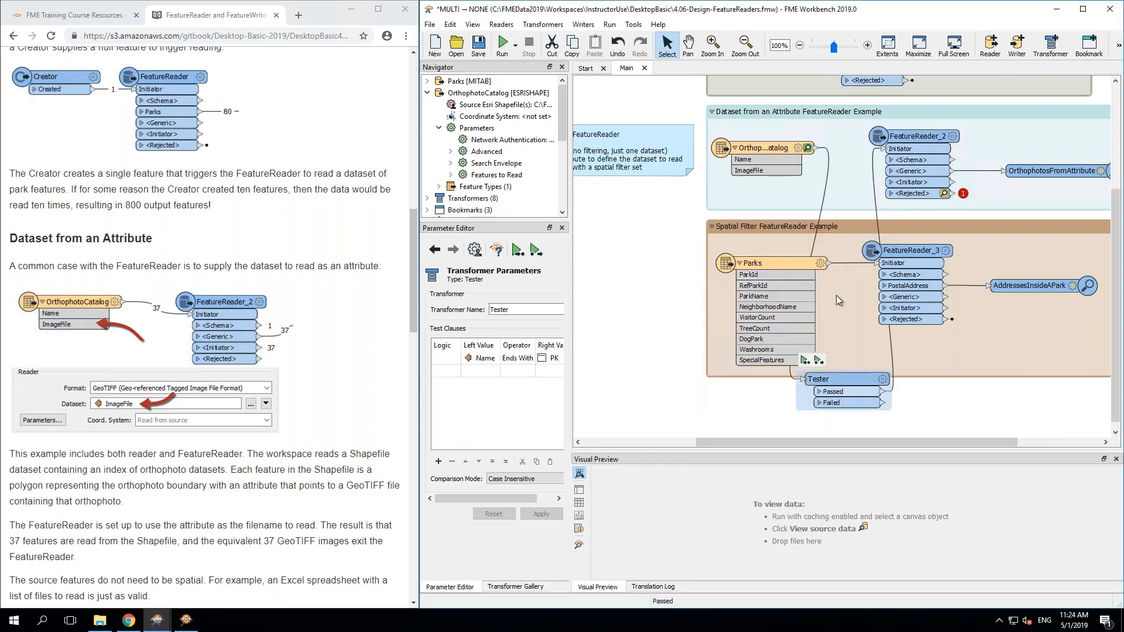
# Step: Move the Tester below OrthophotoCatalog and delete it, leaving the reader linked directly to FeatureReader_2
pyautogui.moveTo(847, 381); pyautogui.dragTo(779, 206)
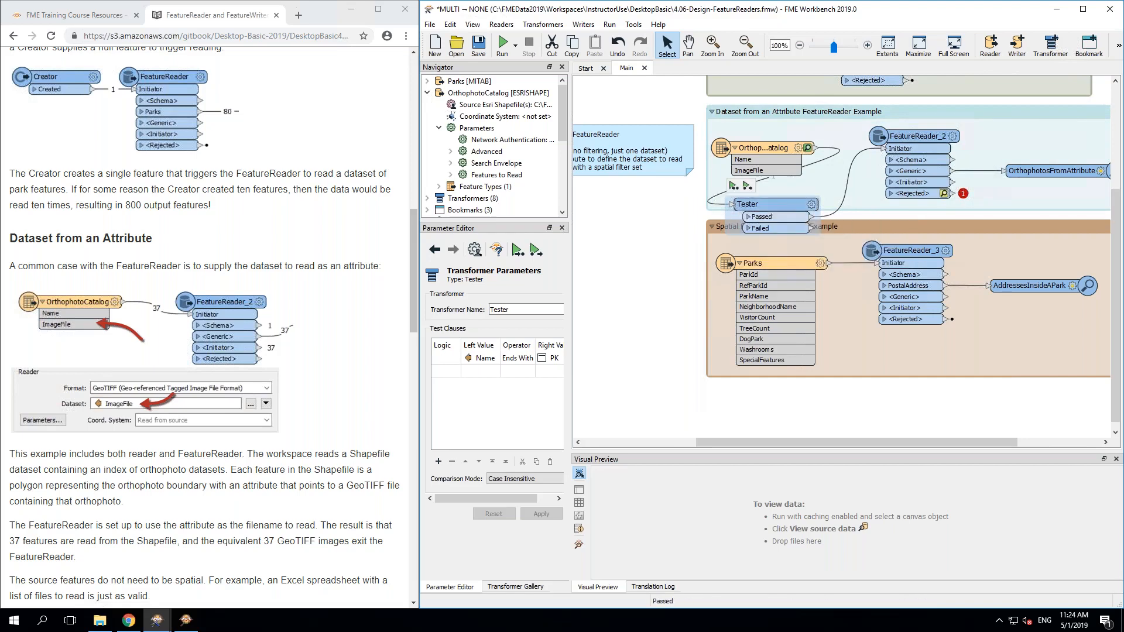
pyautogui.press('Delete')
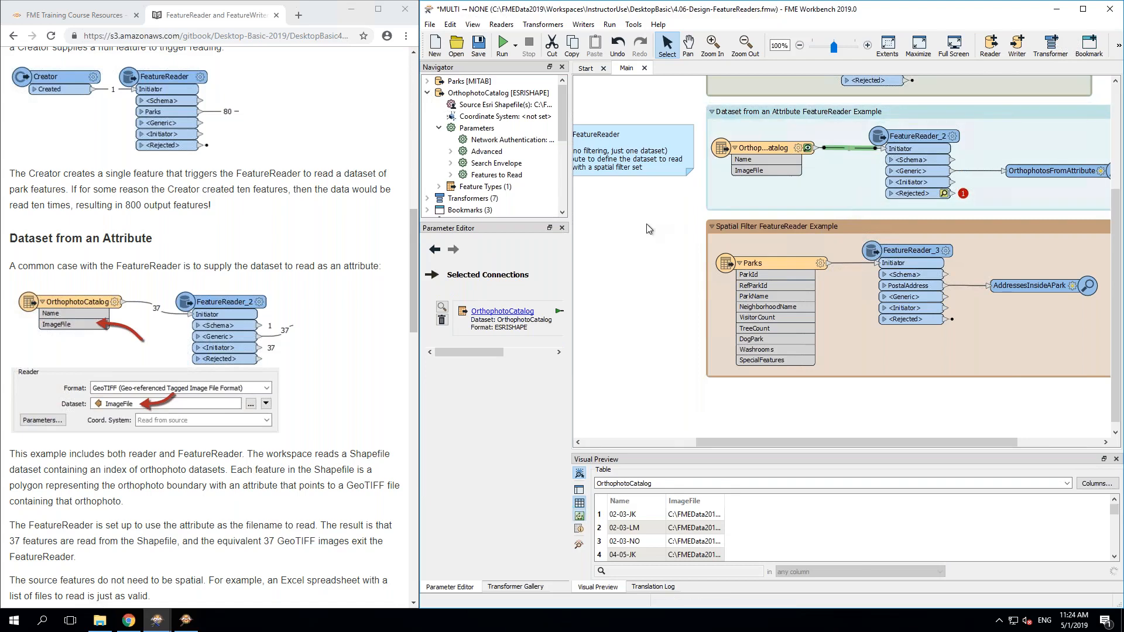
pyautogui.click(648, 229)
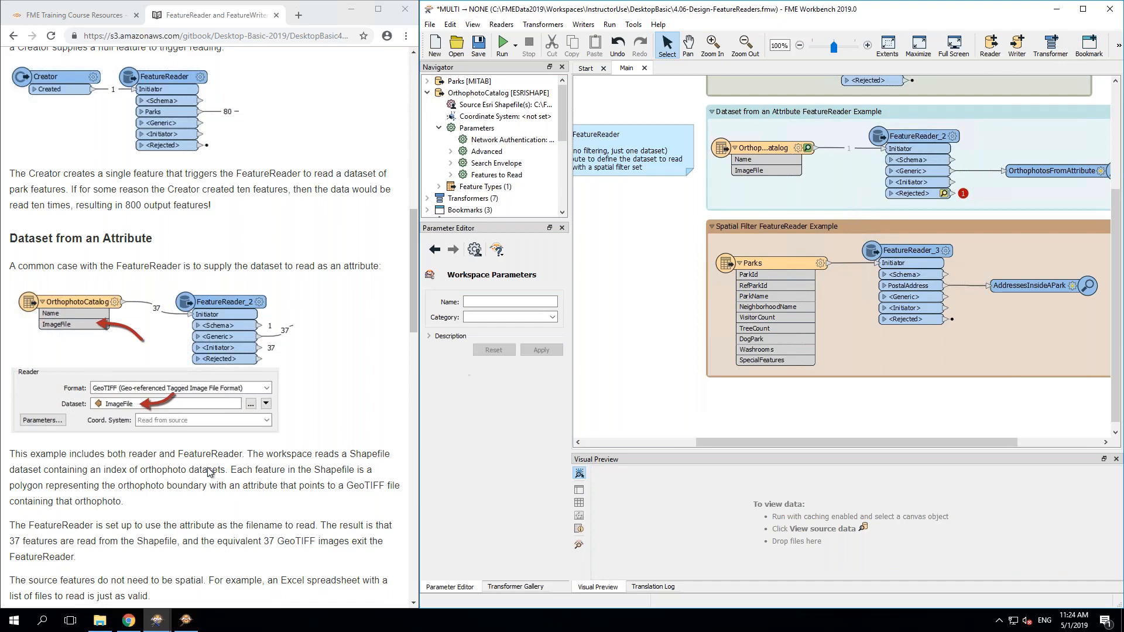
# Step: Show the Spatial Filters section of the course page in Chrome, then return to FME Workbench and review FeatureReader_3's parameters
pyautogui.click(178, 463)
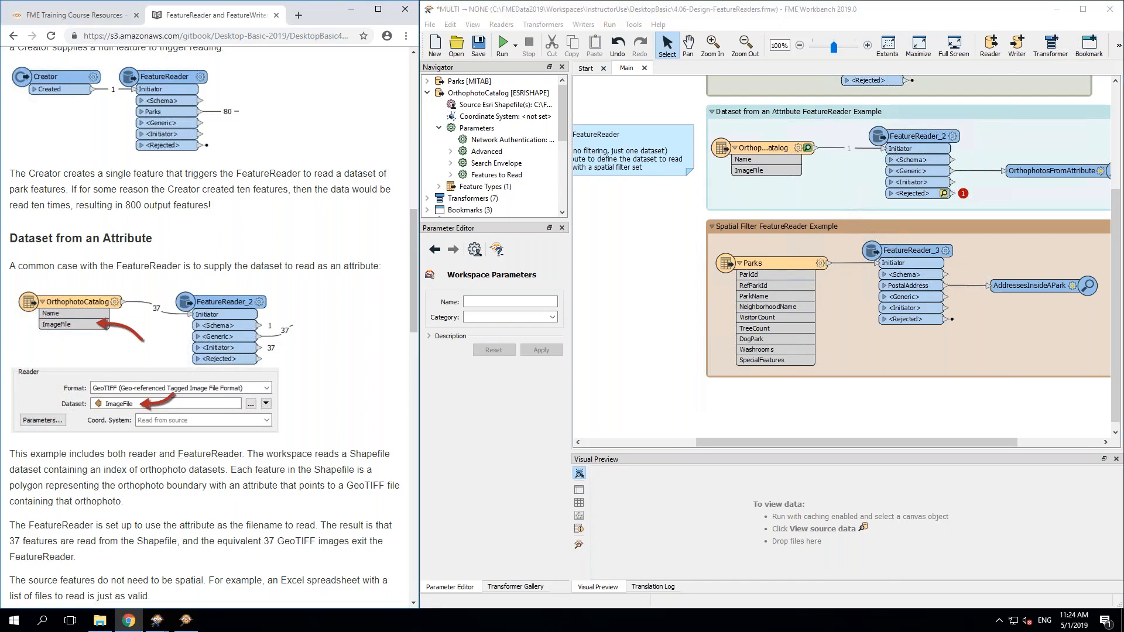
pyautogui.scroll(-8, 179, 462)
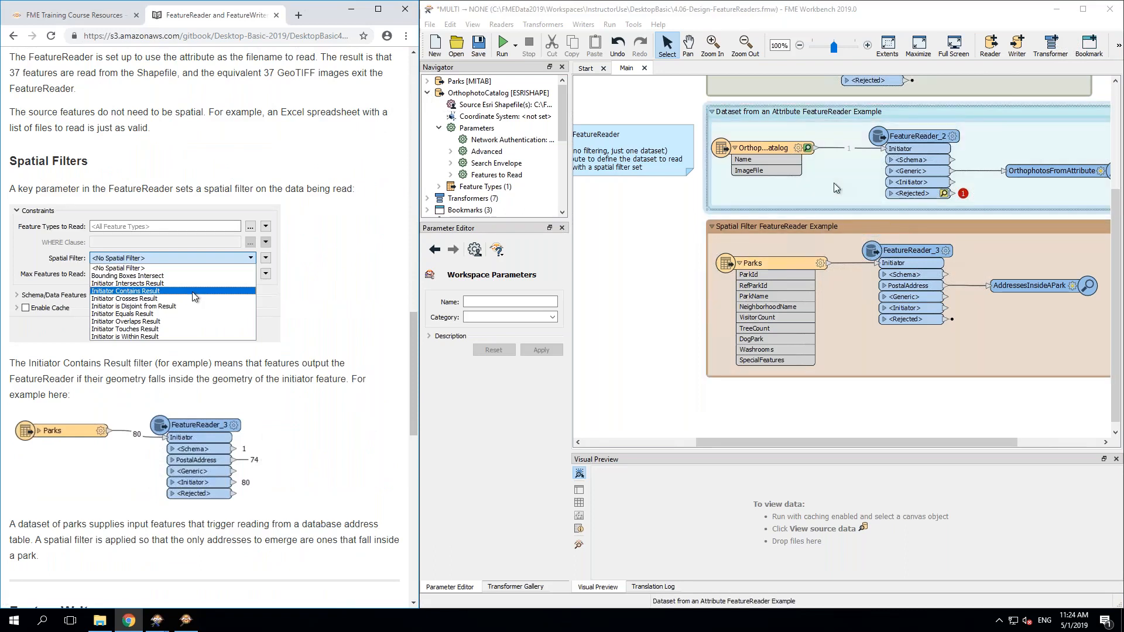
pyautogui.click(765, 263)
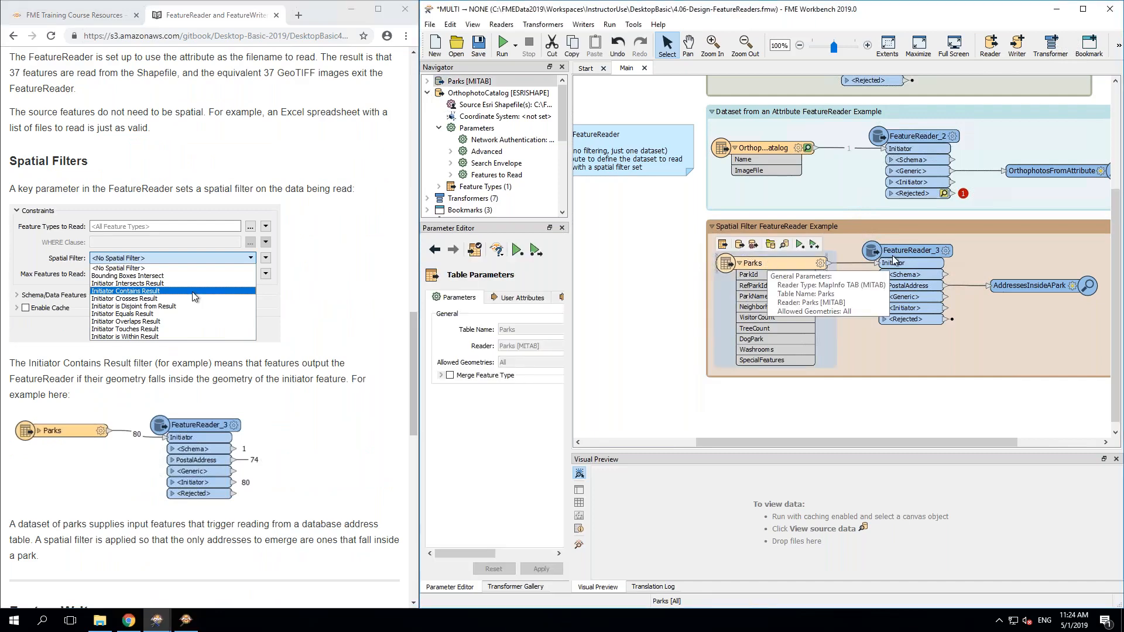
pyautogui.moveTo(928, 255)
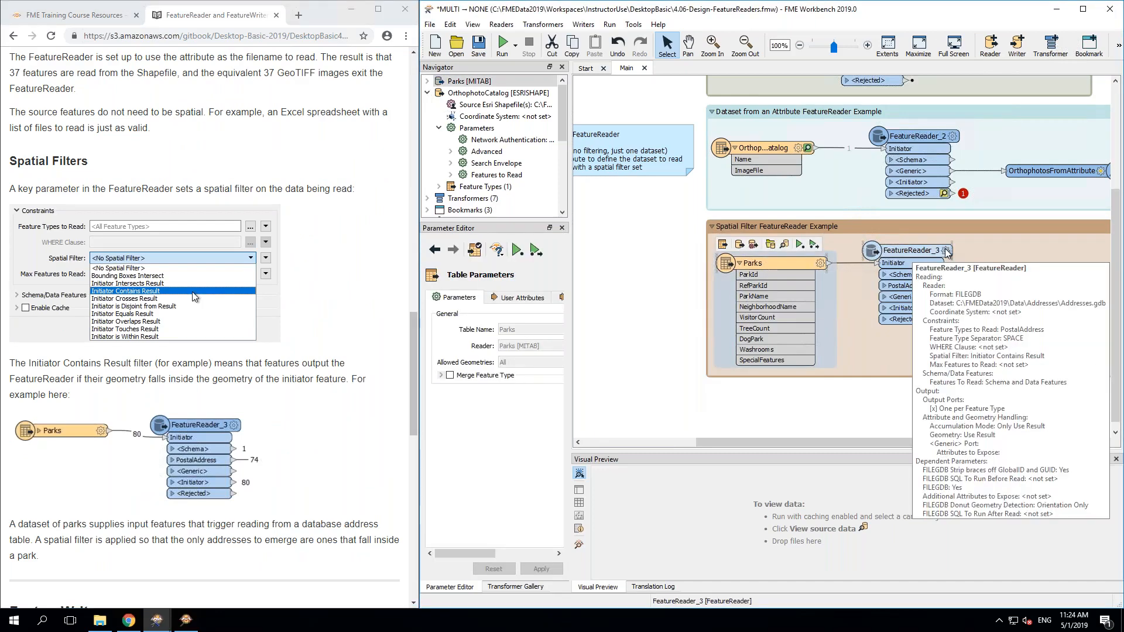
pyautogui.click(928, 256)
pyautogui.doubleClick(928, 255)
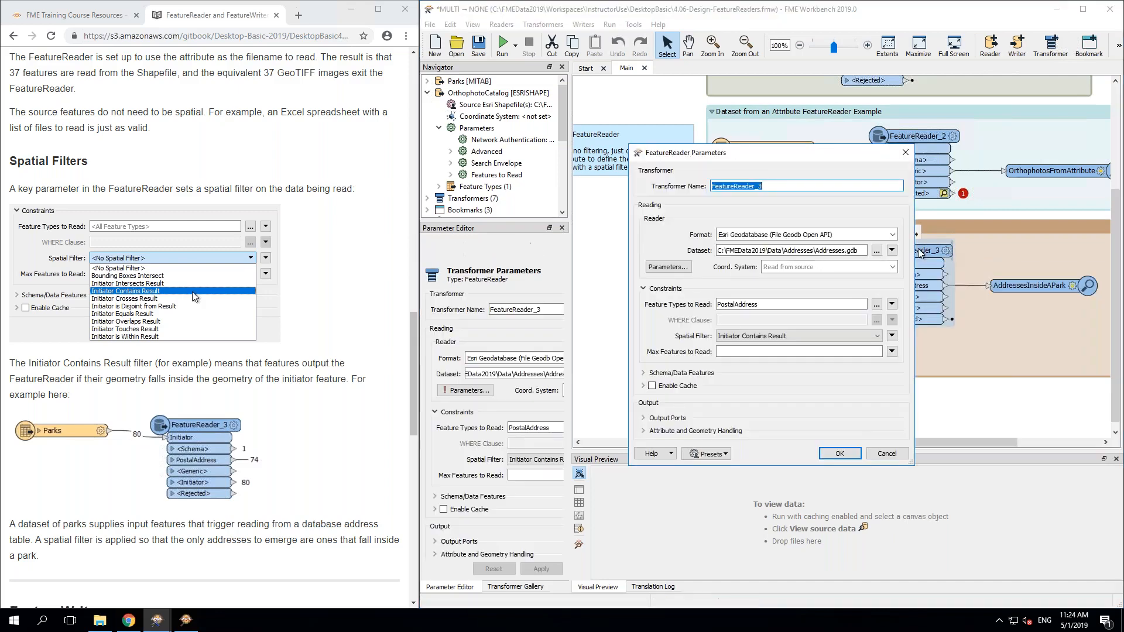
pyautogui.click(846, 458)
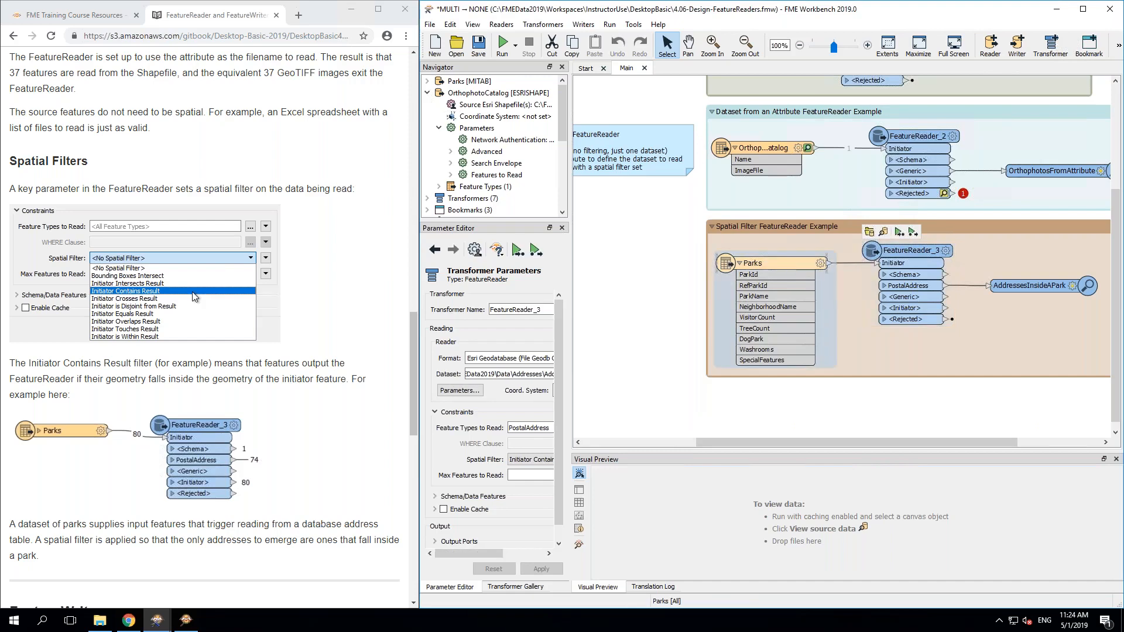
# Step: Run the workspace to the Parks reader in the Spatial Filter example and inspect the park polygons in the preview
pyautogui.click(795, 260)
pyautogui.click(801, 244)
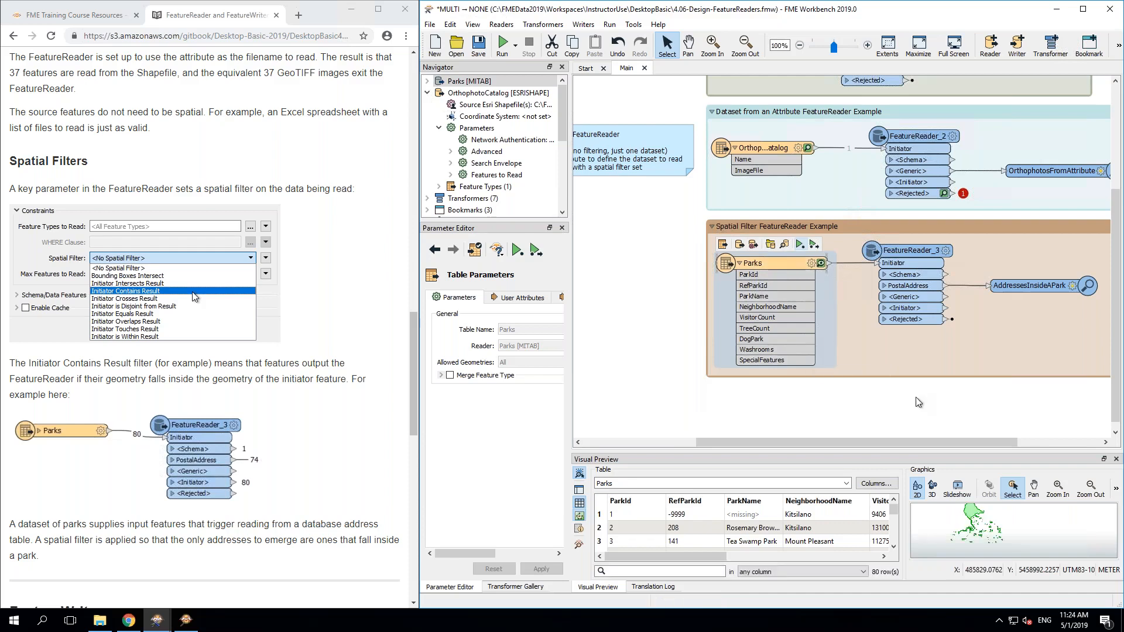
pyautogui.scroll(2, 974, 526)
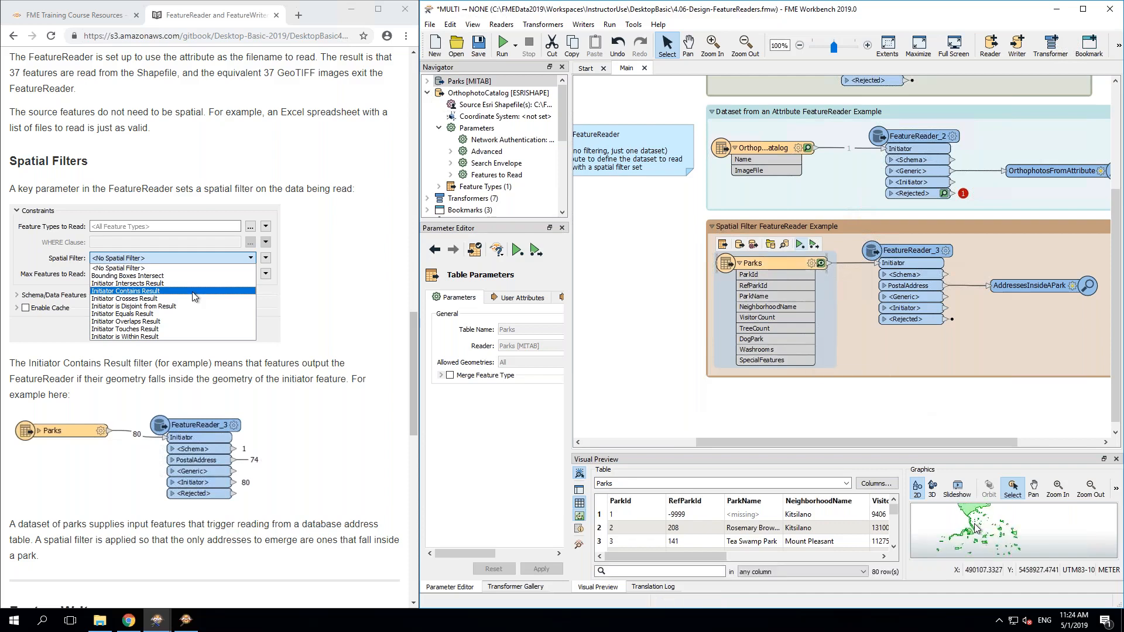
pyautogui.scroll(4, 975, 525)
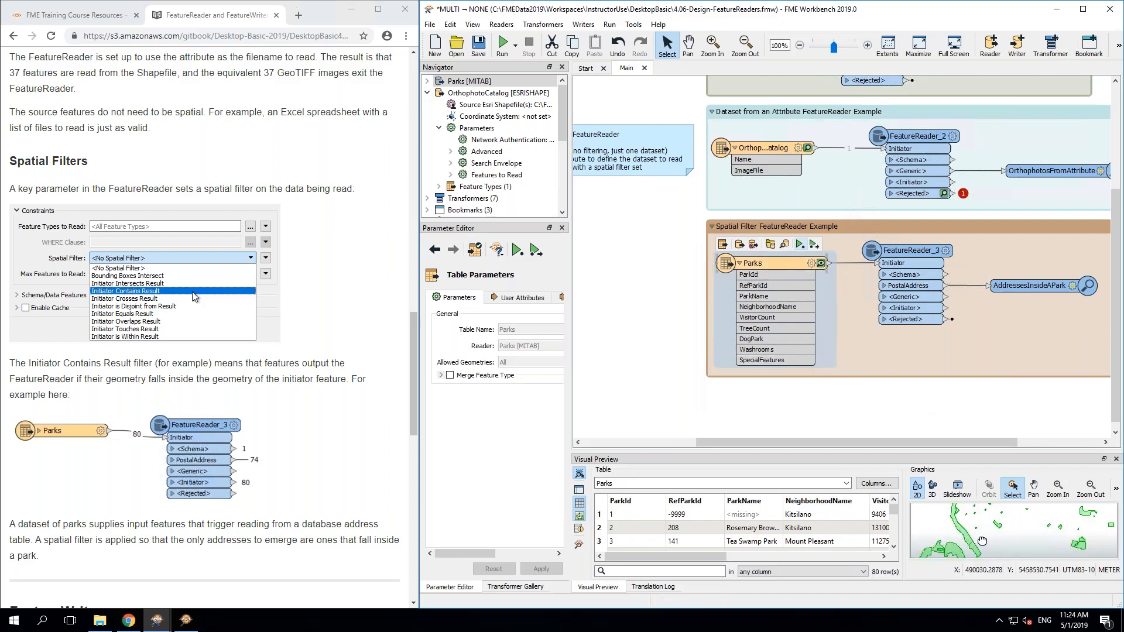
pyautogui.moveTo(983, 541); pyautogui.dragTo(1006, 517)
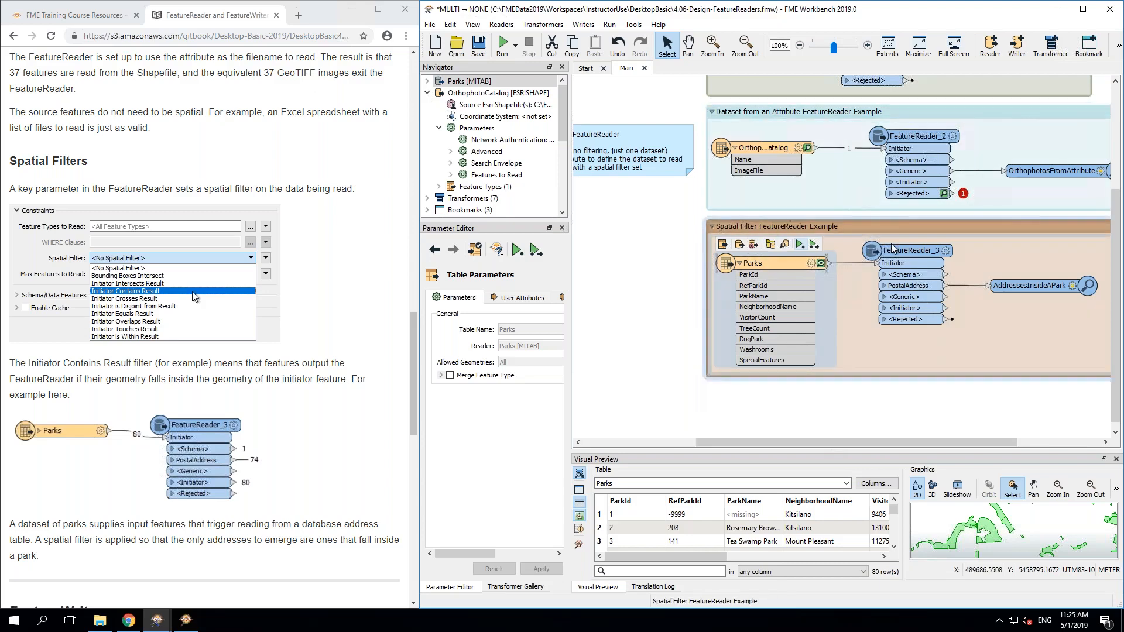
# Step: Open FeatureReader_3's parameters and review the Spatial Filter options, keeping Initiator Contains Result
pyautogui.click(911, 251)
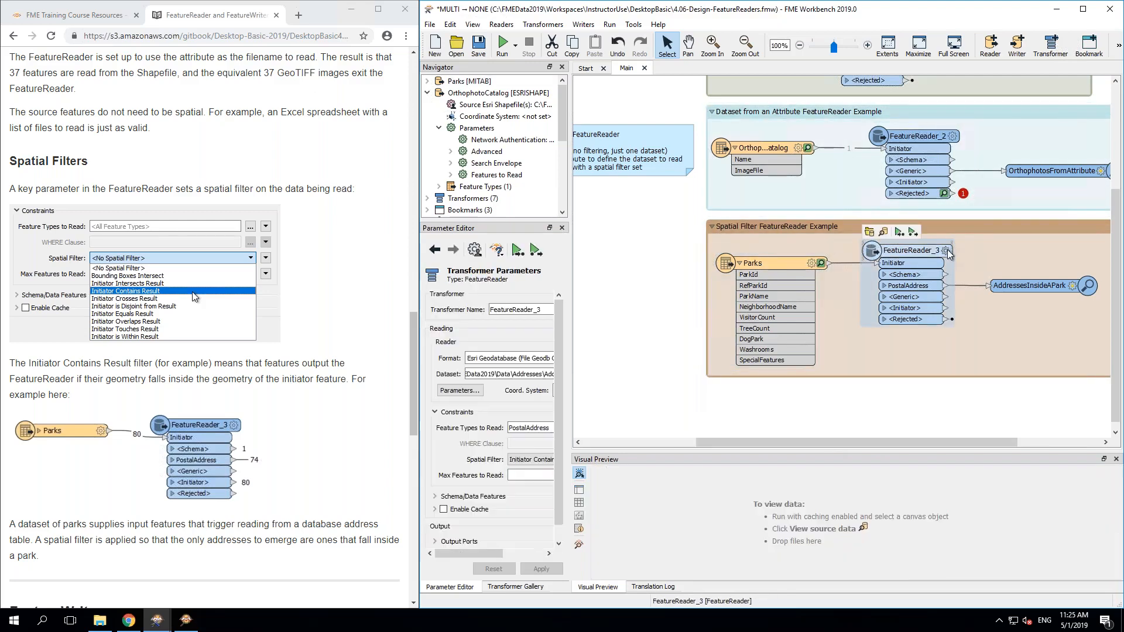
pyautogui.doubleClick(911, 250)
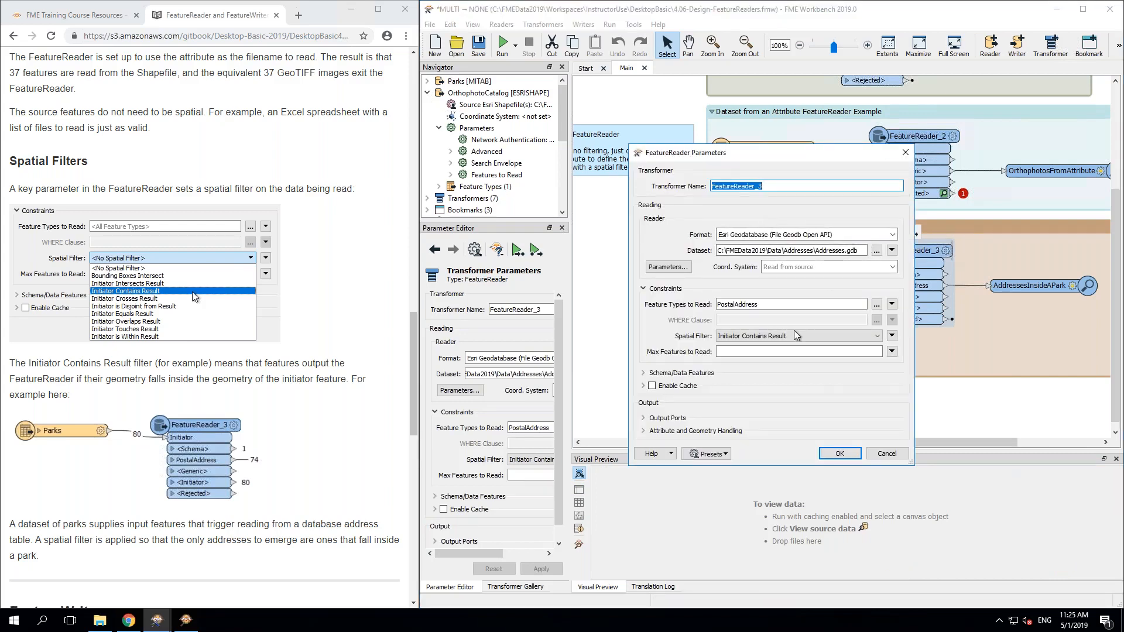
pyautogui.click(814, 336)
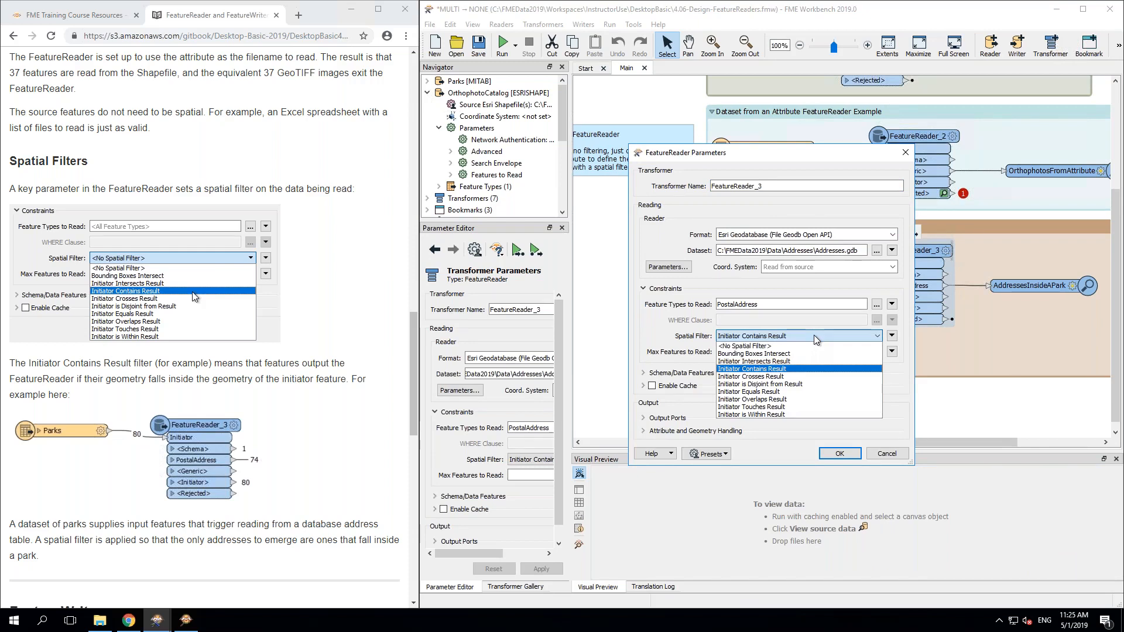
pyautogui.click(814, 335)
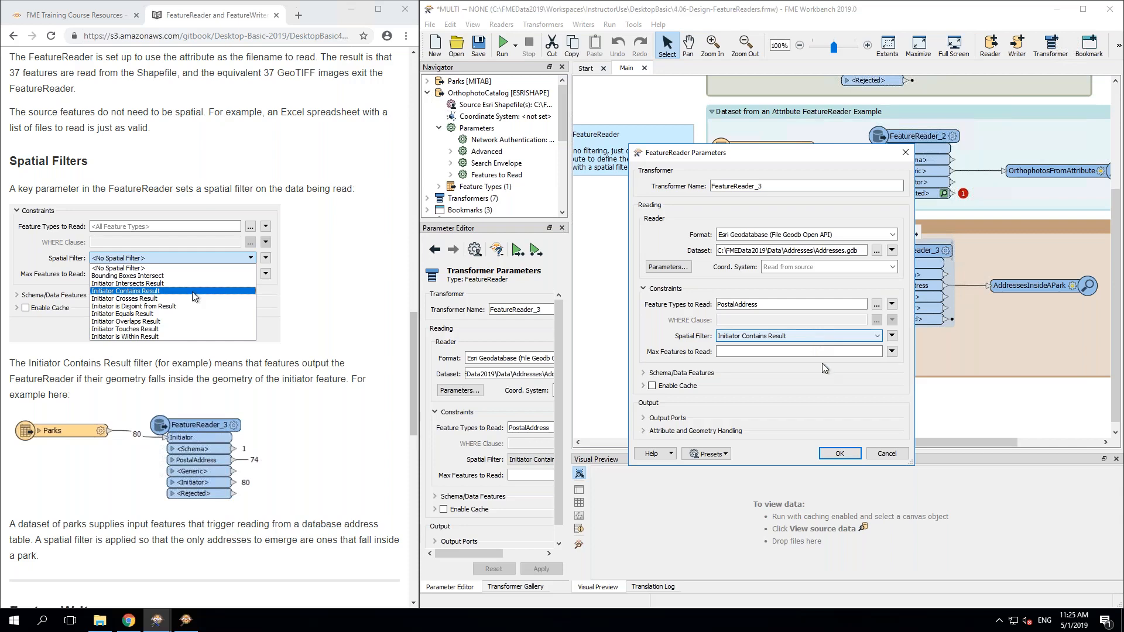
pyautogui.click(838, 454)
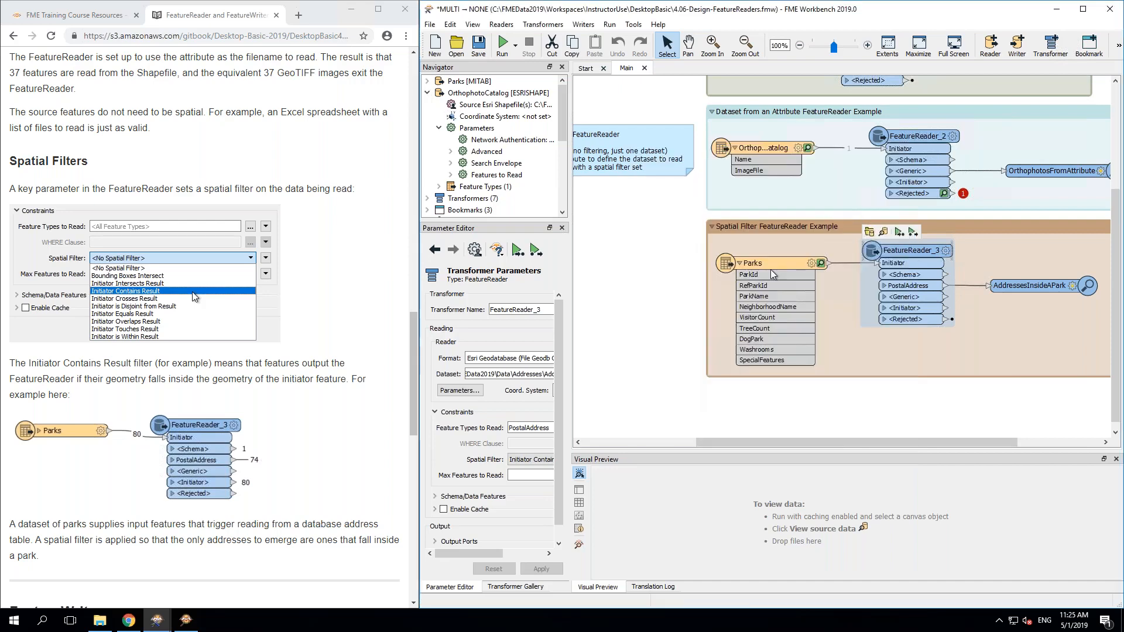
# Step: Run the workspace to the AddressesInsideAPark inspector and preview the features on the connection from FeatureReader_3's PostalAddress port
pyautogui.moveTo(912, 253)
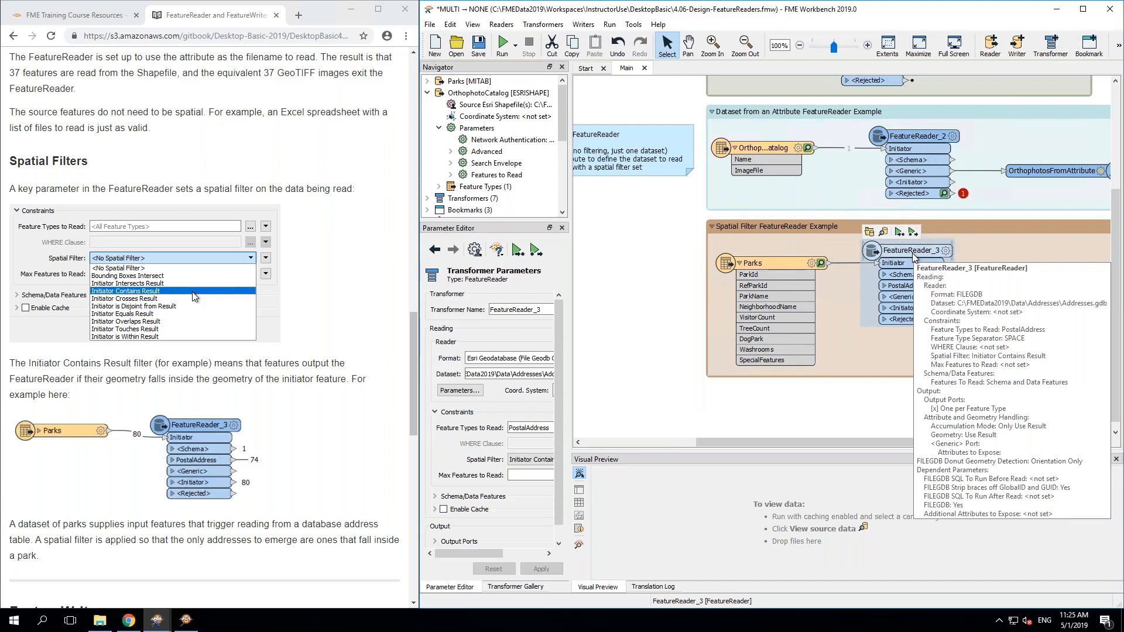
pyautogui.click(1029, 286)
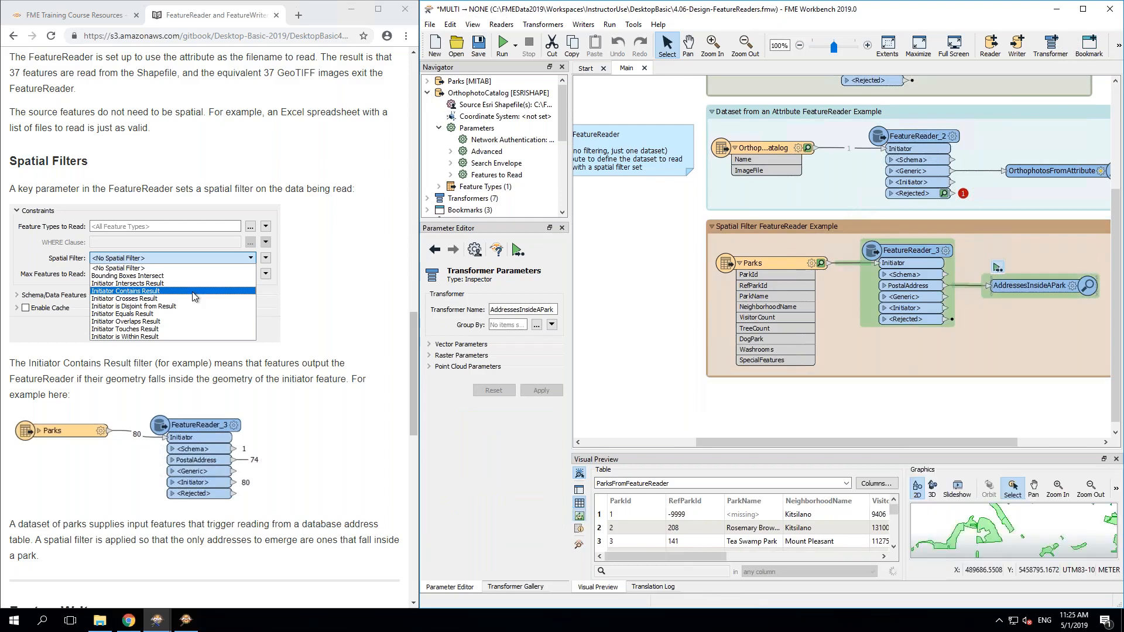
pyautogui.click(998, 267)
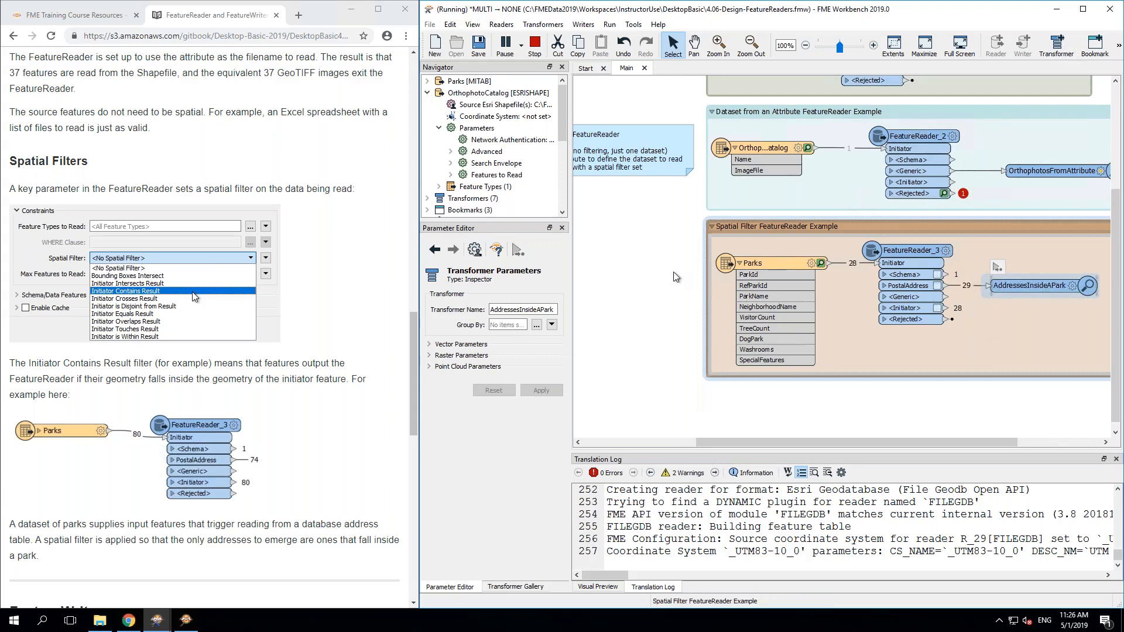
pyautogui.click(771, 263)
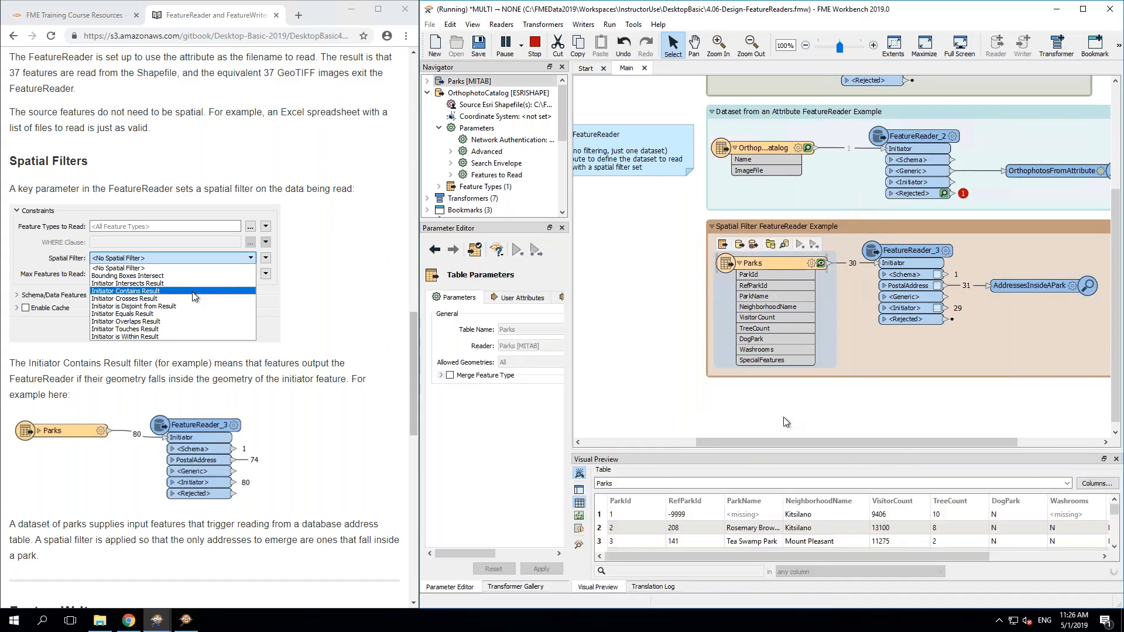
pyautogui.click(783, 417)
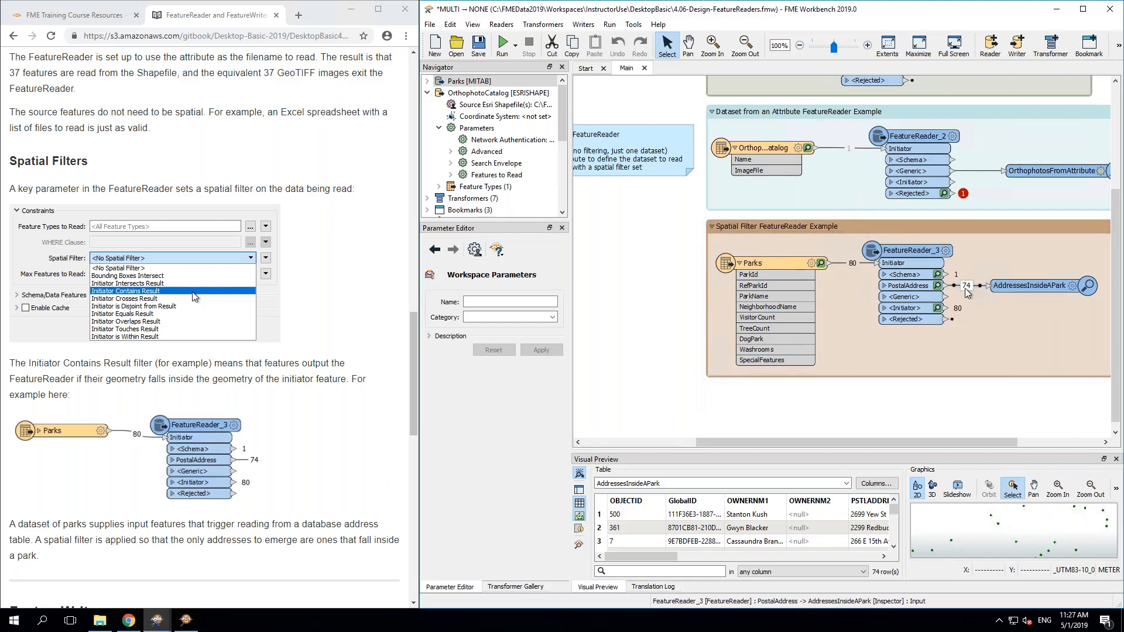
pyautogui.click(967, 293)
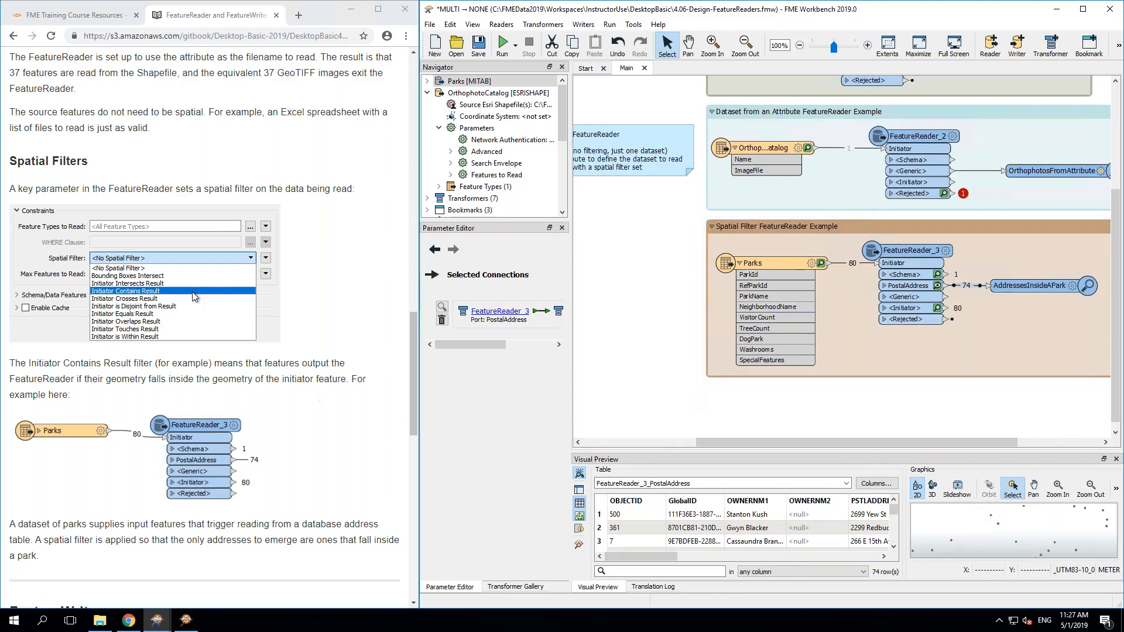
# Step: Show the FeatureWriter section of the course page, and open the 4.06-Design-FeatureWriters workspace without saving the current workspace's changes
pyautogui.scroll(-10, 316, 404)
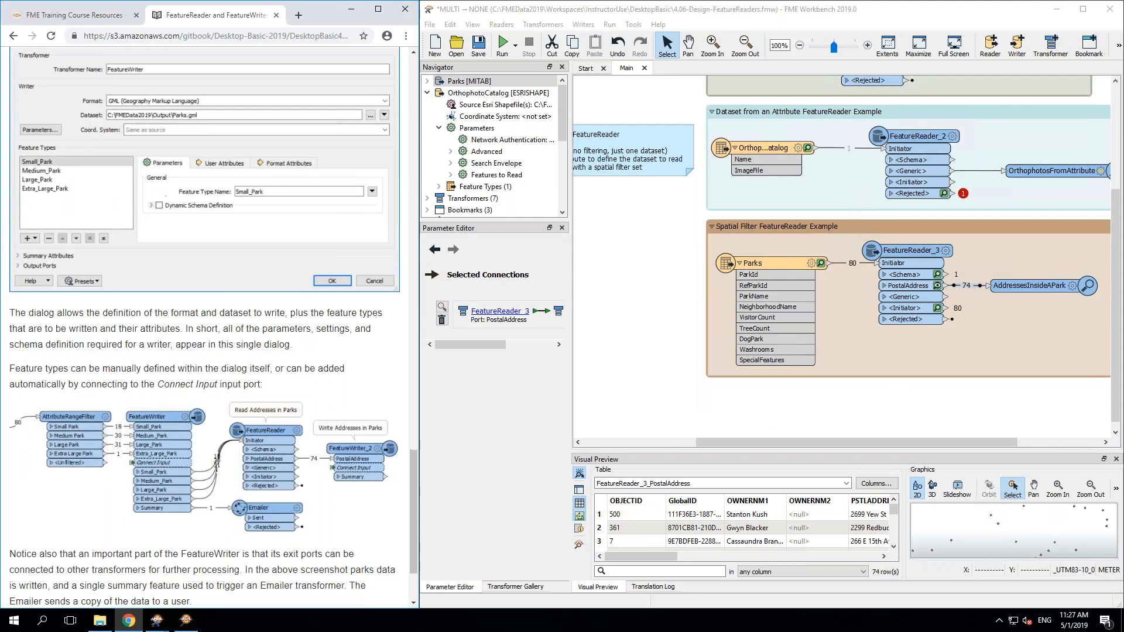
pyautogui.scroll(1, 293, 410)
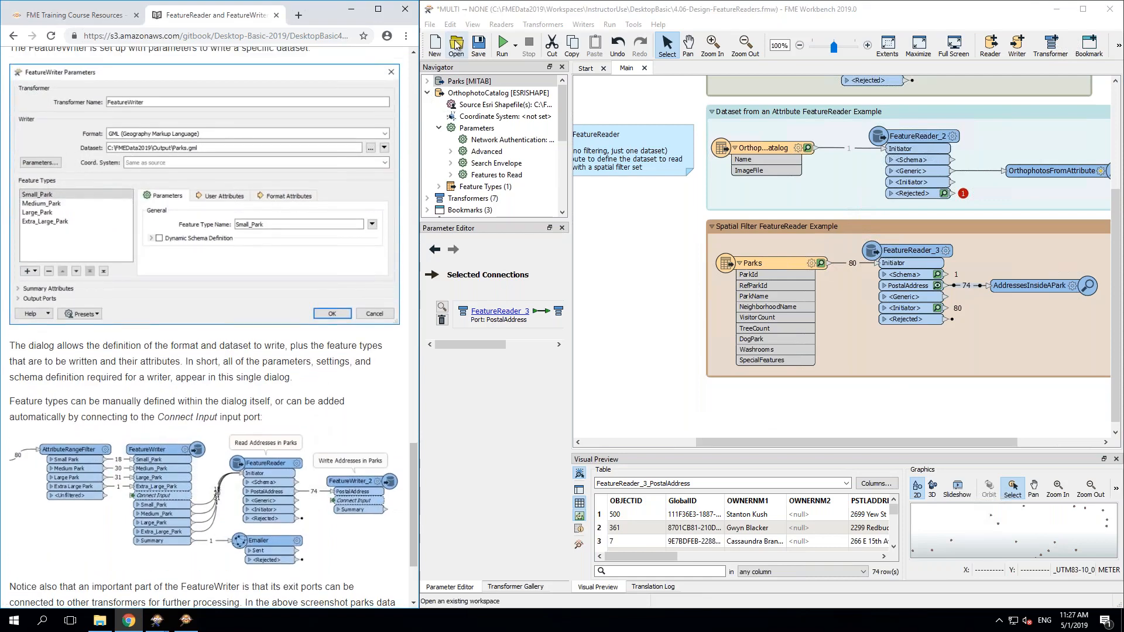
pyautogui.click(456, 44)
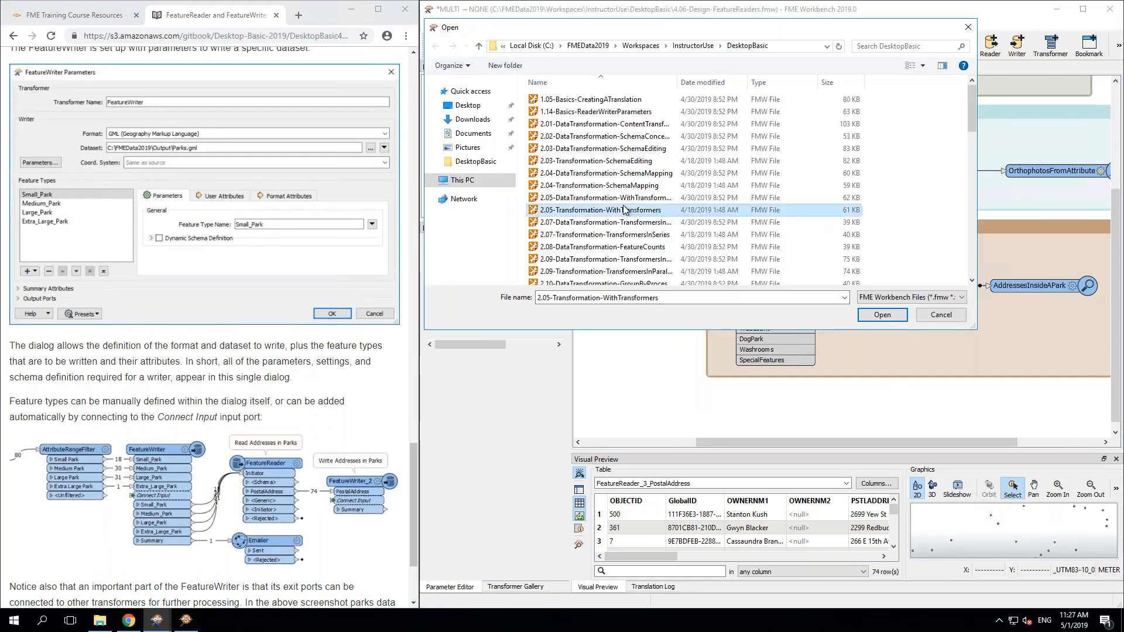
pyautogui.scroll(-5, 624, 209)
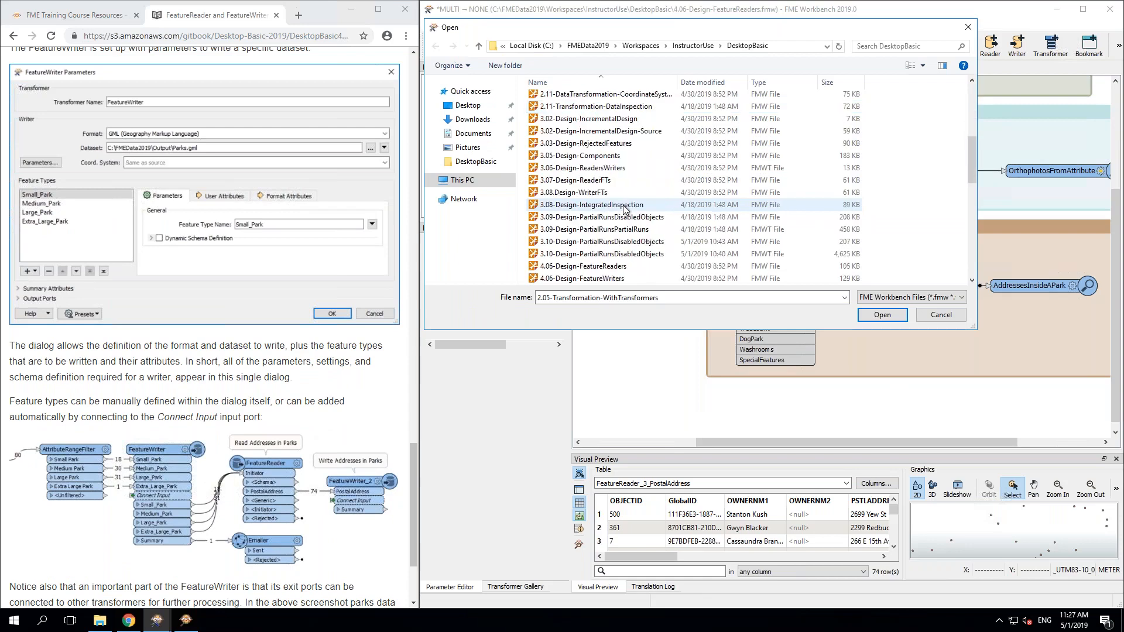
pyautogui.scroll(-1, 624, 209)
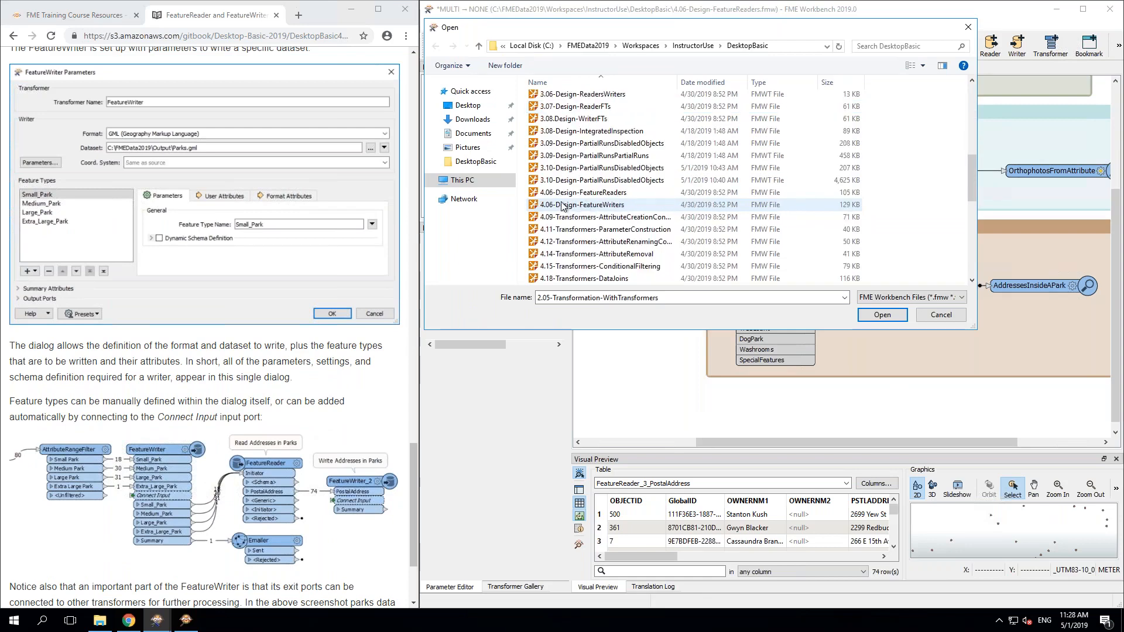
pyautogui.click(562, 205)
pyautogui.doubleClick(562, 205)
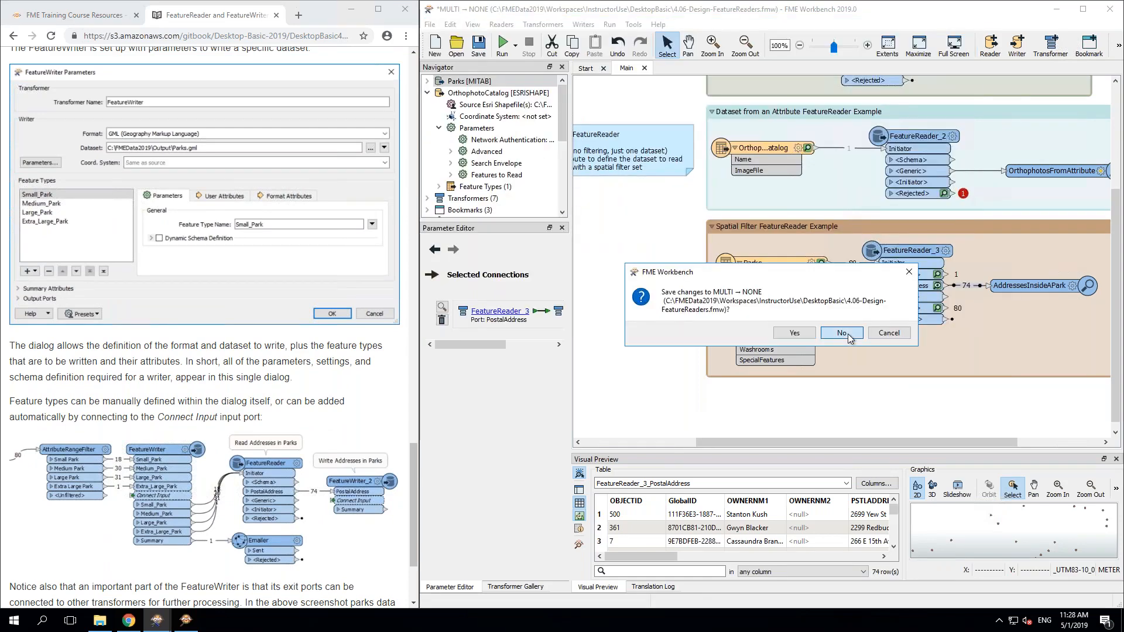
pyautogui.click(848, 334)
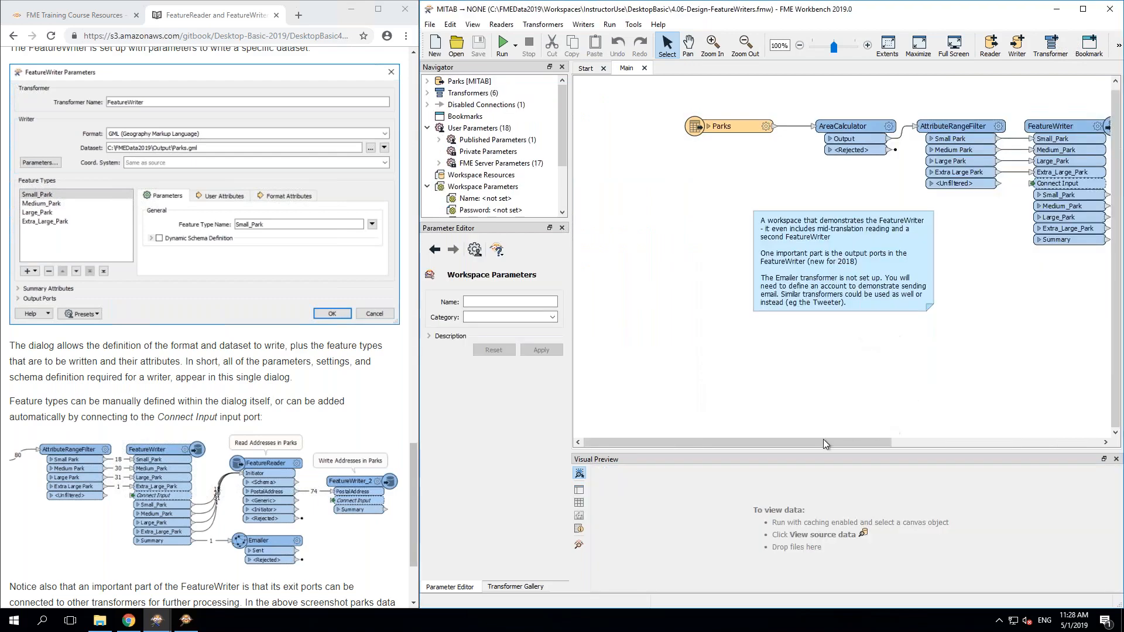
# Step: Examine the start of the workflow, from the Parks reader through the AreaCalculator's parameters to the AttributeRangeFilter's range lookup table
pyautogui.moveTo(823, 442); pyautogui.dragTo(885, 436)
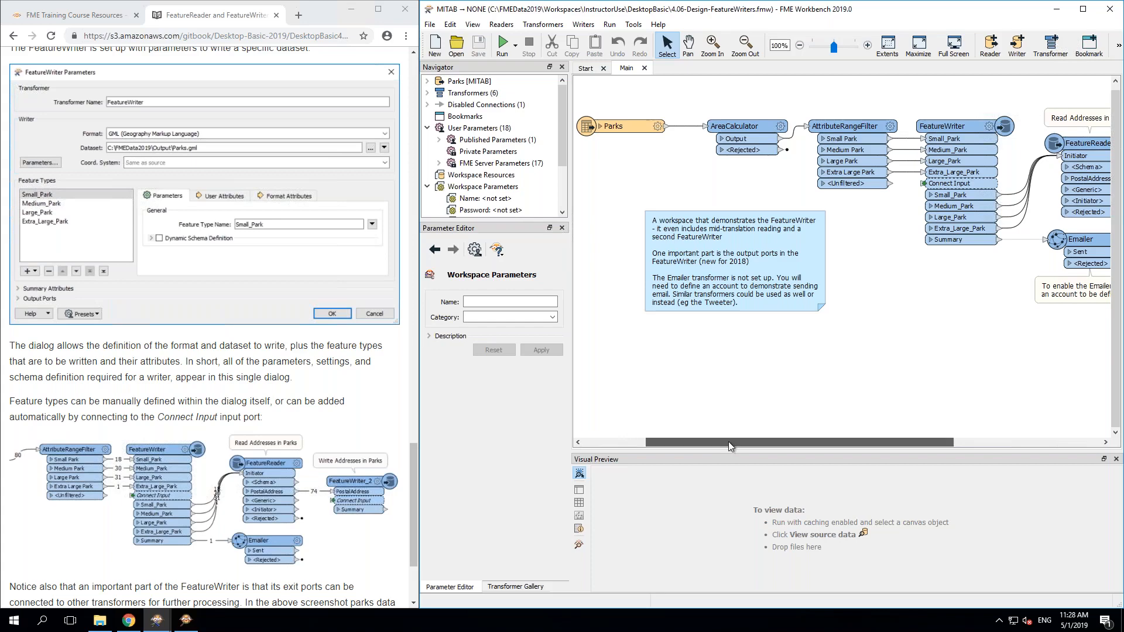
pyautogui.moveTo(729, 442); pyautogui.dragTo(743, 442)
pyautogui.click(595, 128)
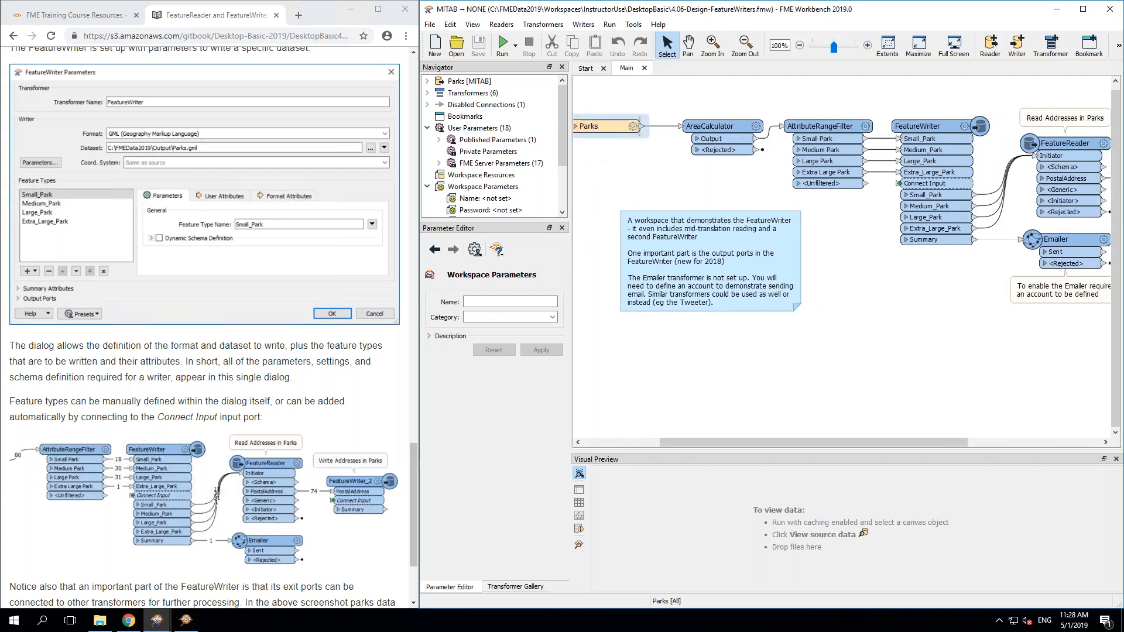
pyautogui.click(691, 130)
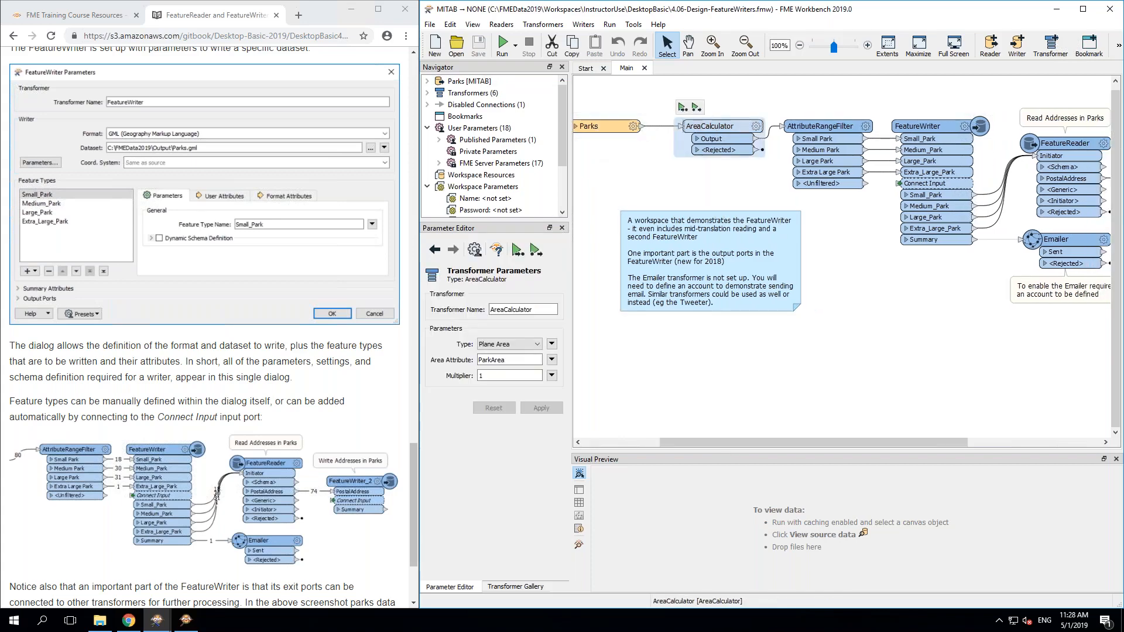
pyautogui.click(825, 132)
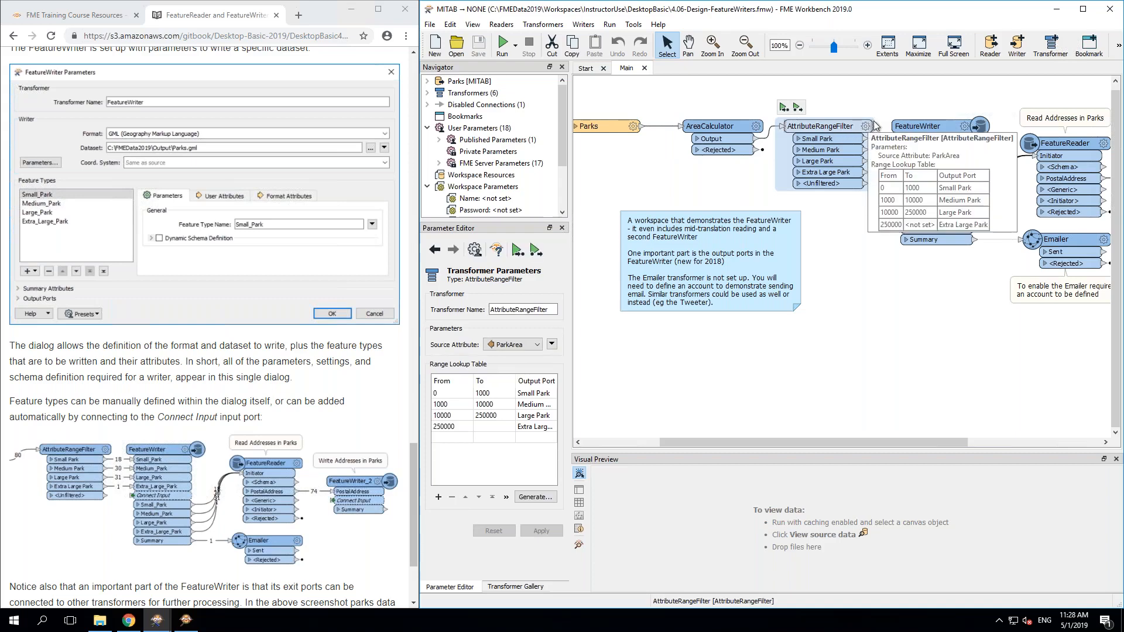
# Step: Review the FeatureWriter's parameters, going through its Medium_Park, Large_Park and Extra_Large_Park feature types, and accept the dialog
pyautogui.click(958, 127)
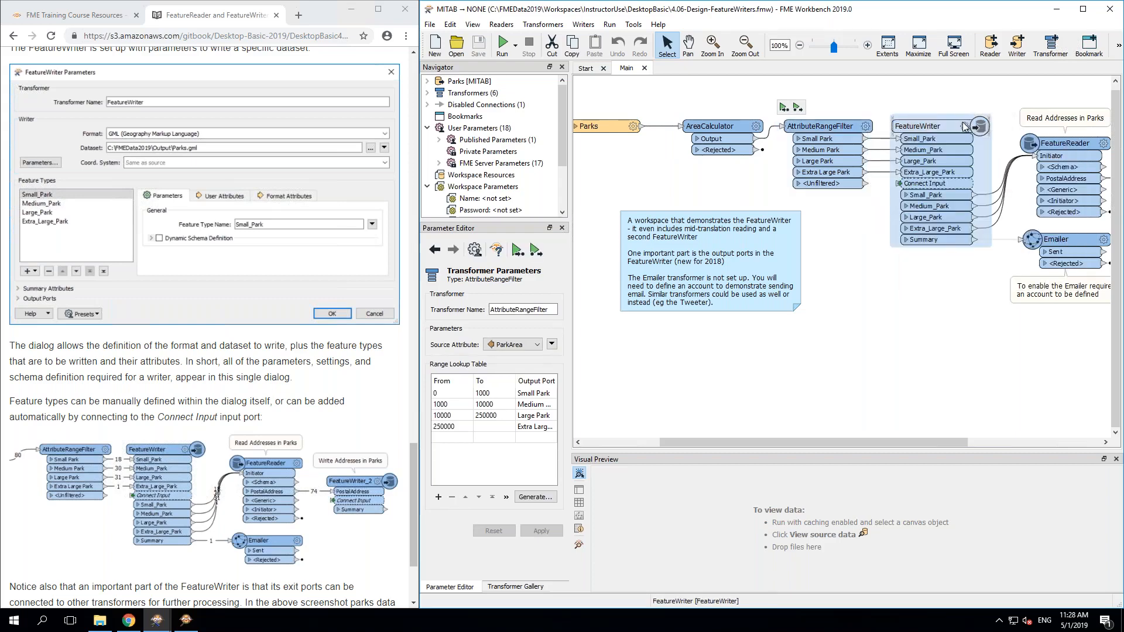
pyautogui.doubleClick(958, 127)
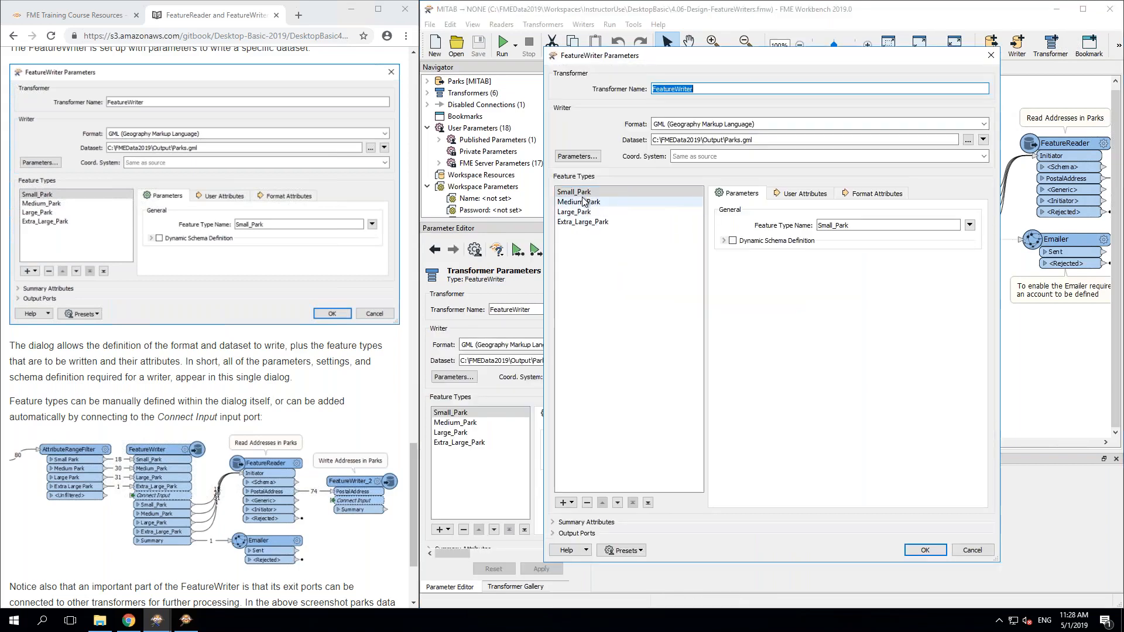
pyautogui.click(582, 202)
pyautogui.click(581, 212)
pyautogui.click(582, 221)
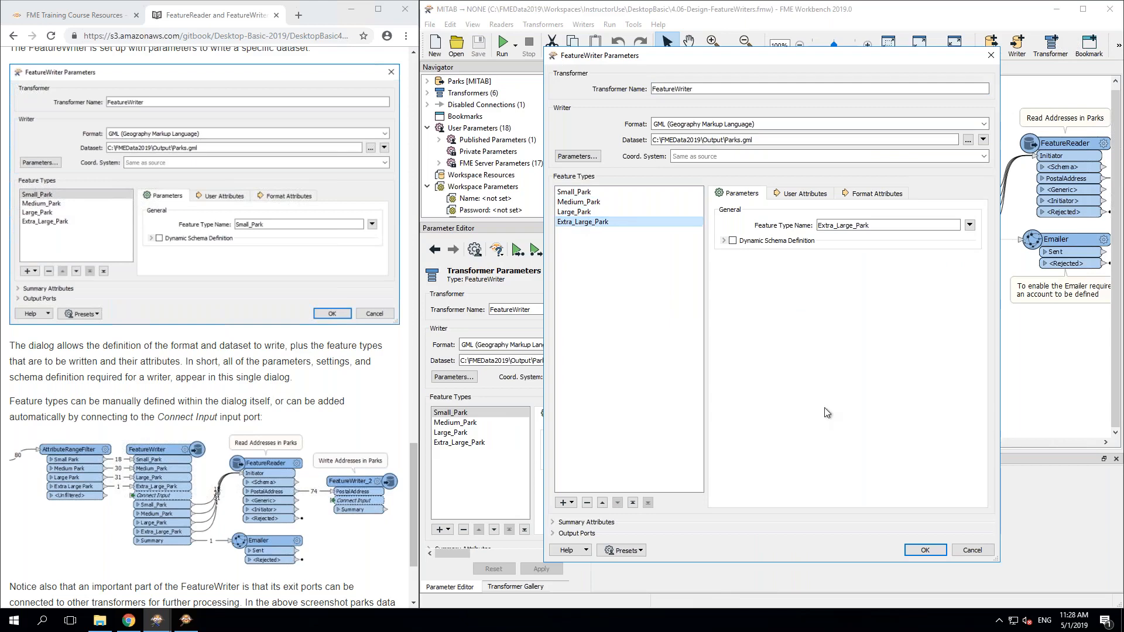
pyautogui.click(925, 550)
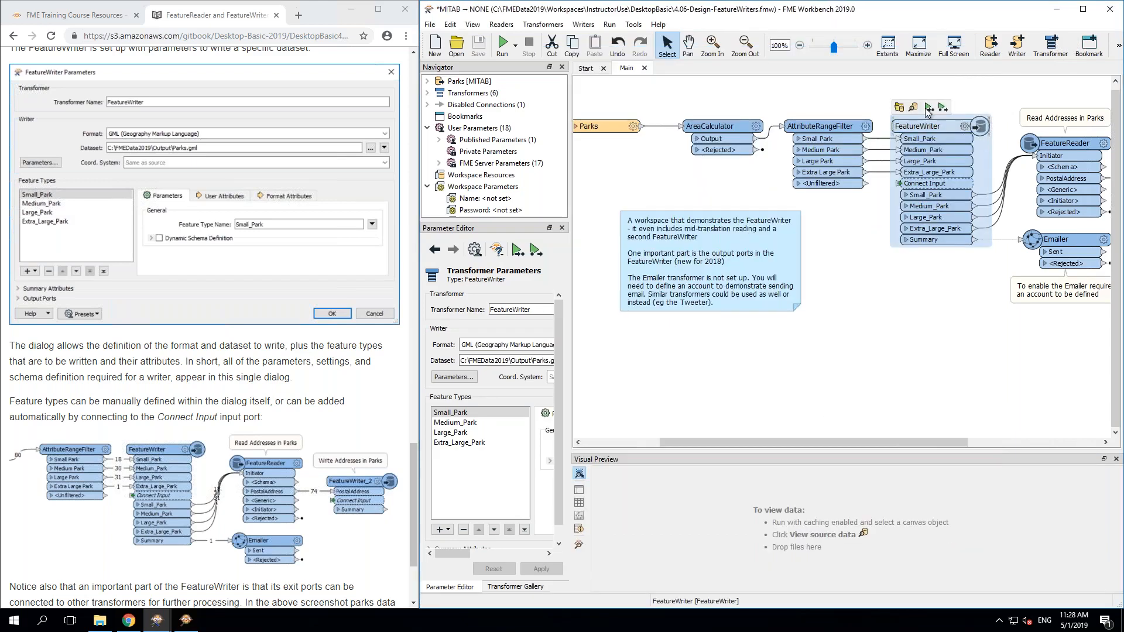
# Step: Run the workspace to the FeatureWriter and inspect the written Parks GML dataset and its feature types in the preview
pyautogui.click(928, 109)
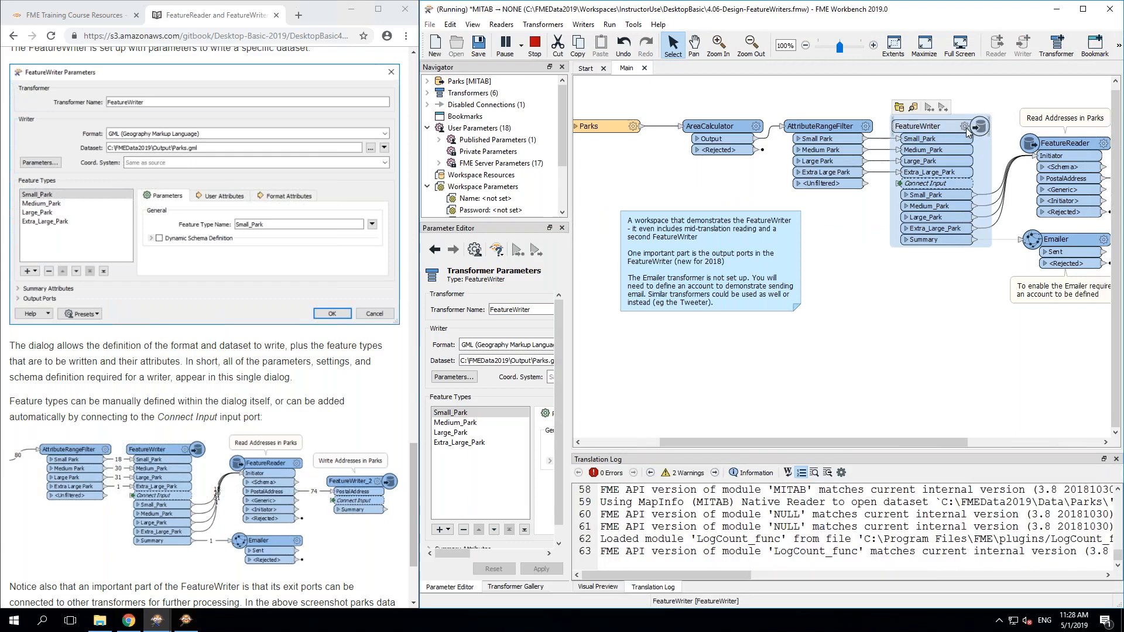
pyautogui.click(964, 127)
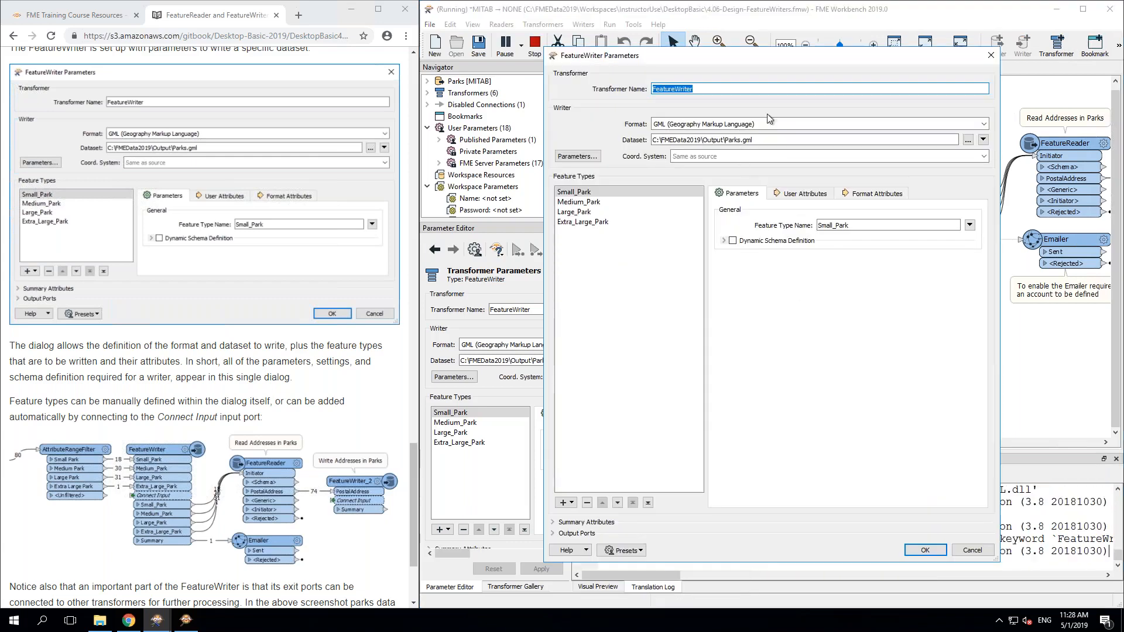
pyautogui.click(975, 551)
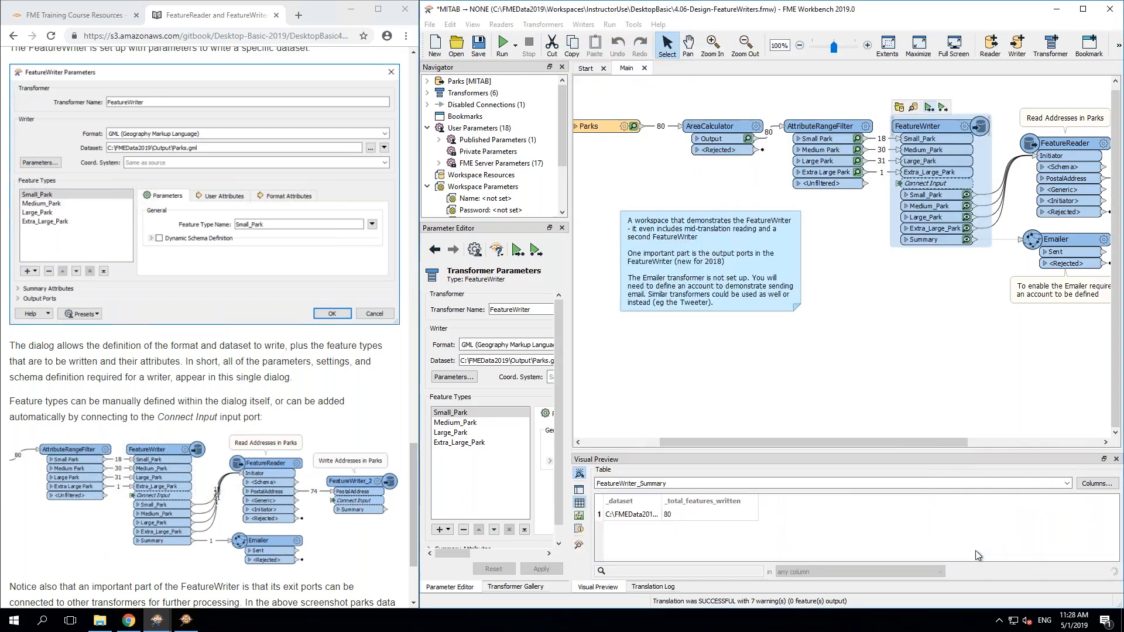
pyautogui.click(915, 109)
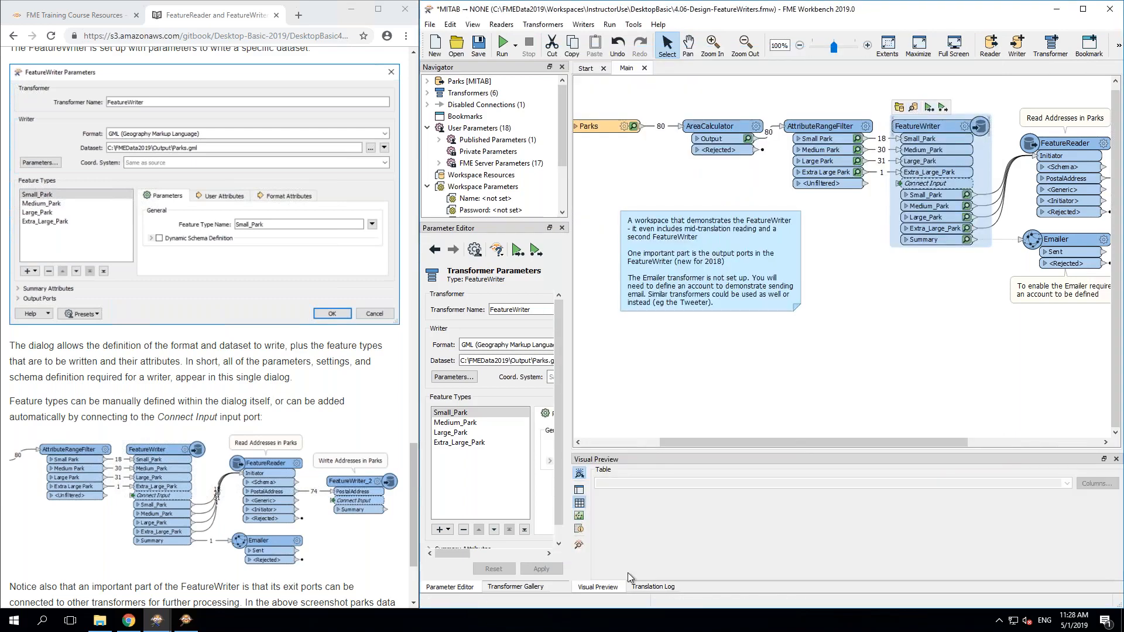
pyautogui.click(580, 490)
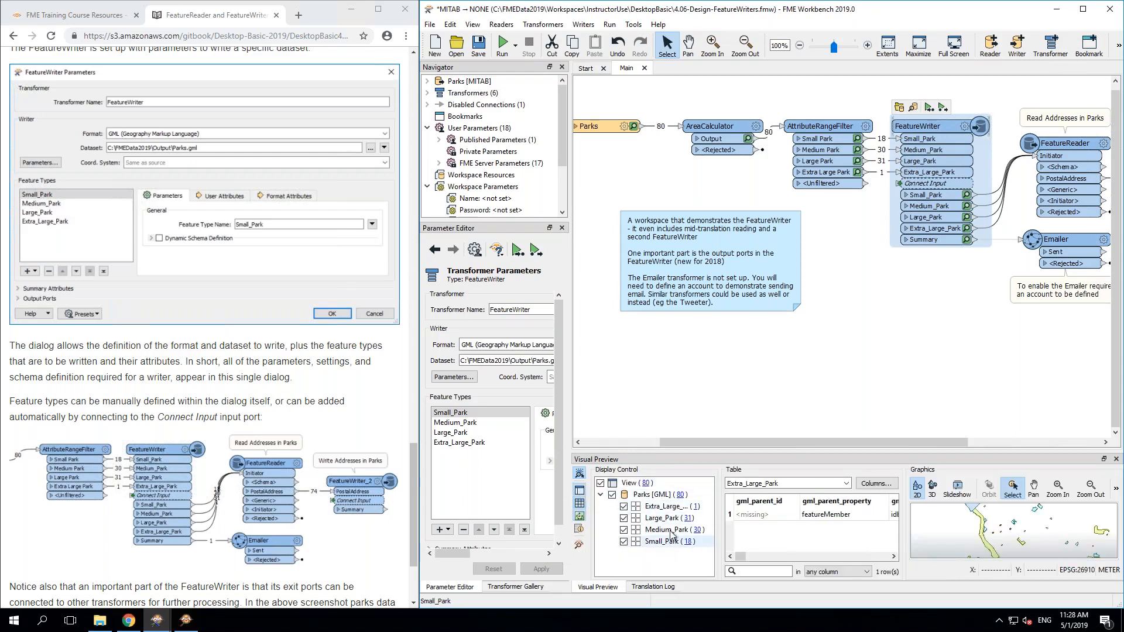
pyautogui.click(579, 490)
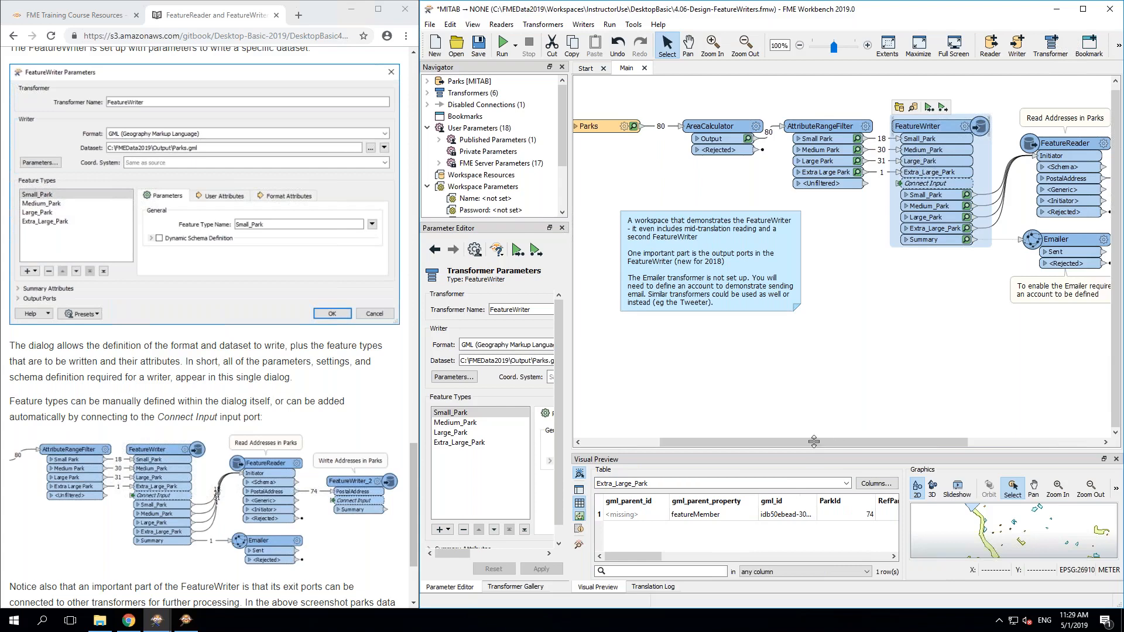
# Step: Review the parameters of the Emailer connected to the FeatureWriter's Summary port, leaving them unchanged
pyautogui.moveTo(818, 442); pyautogui.dragTo(921, 441)
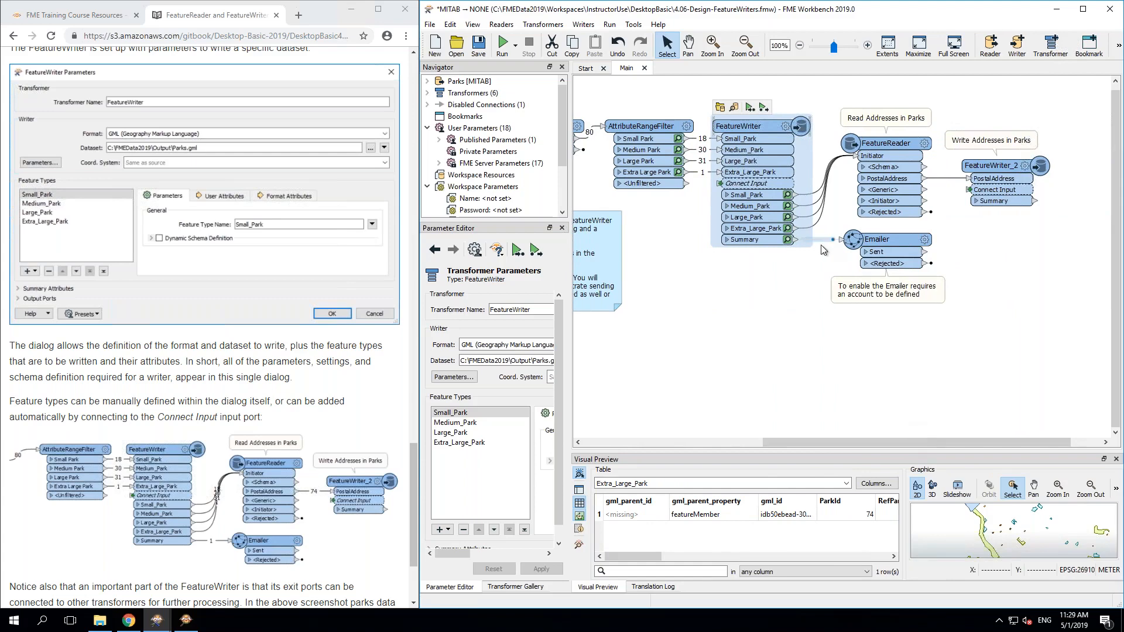
pyautogui.click(924, 241)
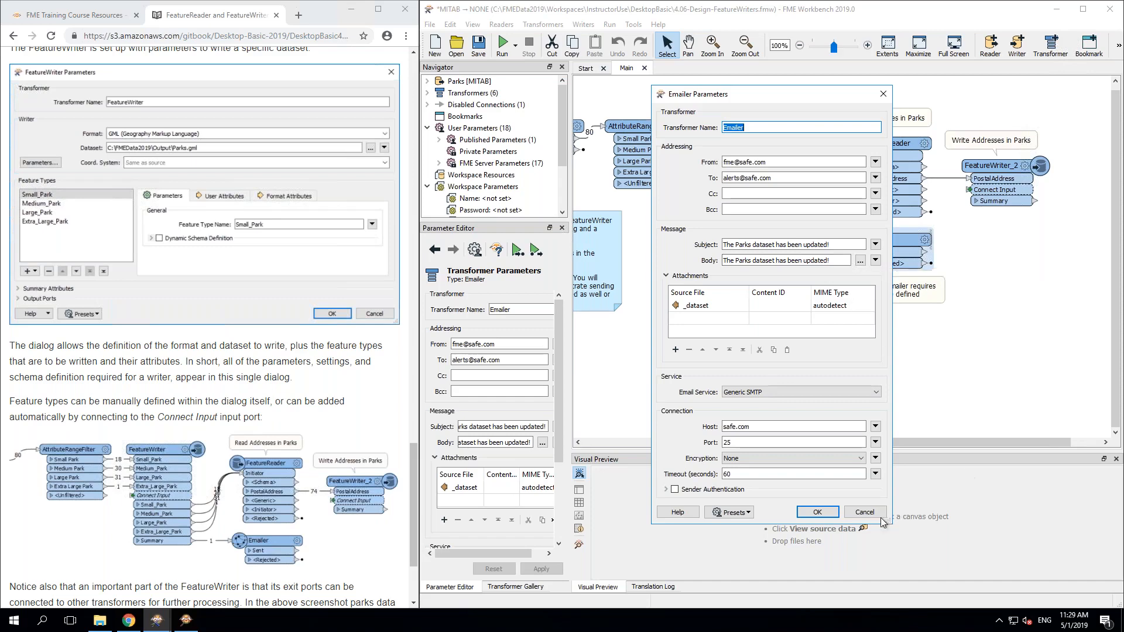
pyautogui.click(865, 512)
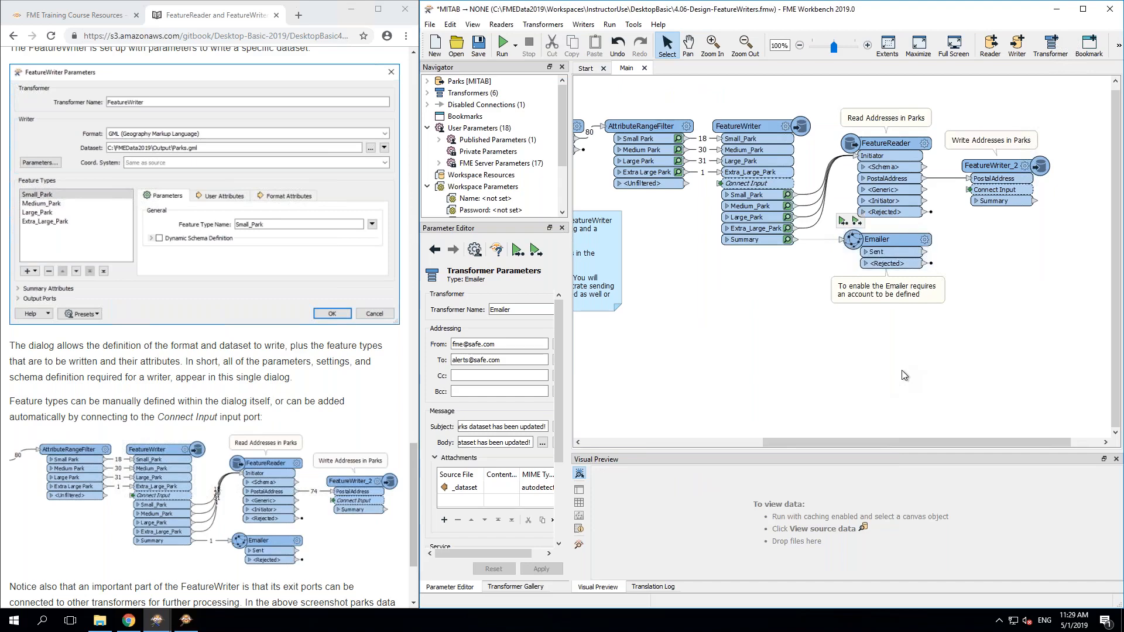
# Step: Add a Tweeter transformer below the Emailer and connect the FeatureWriter's Summary port to it
pyautogui.click(904, 375)
pyautogui.write('tweet')
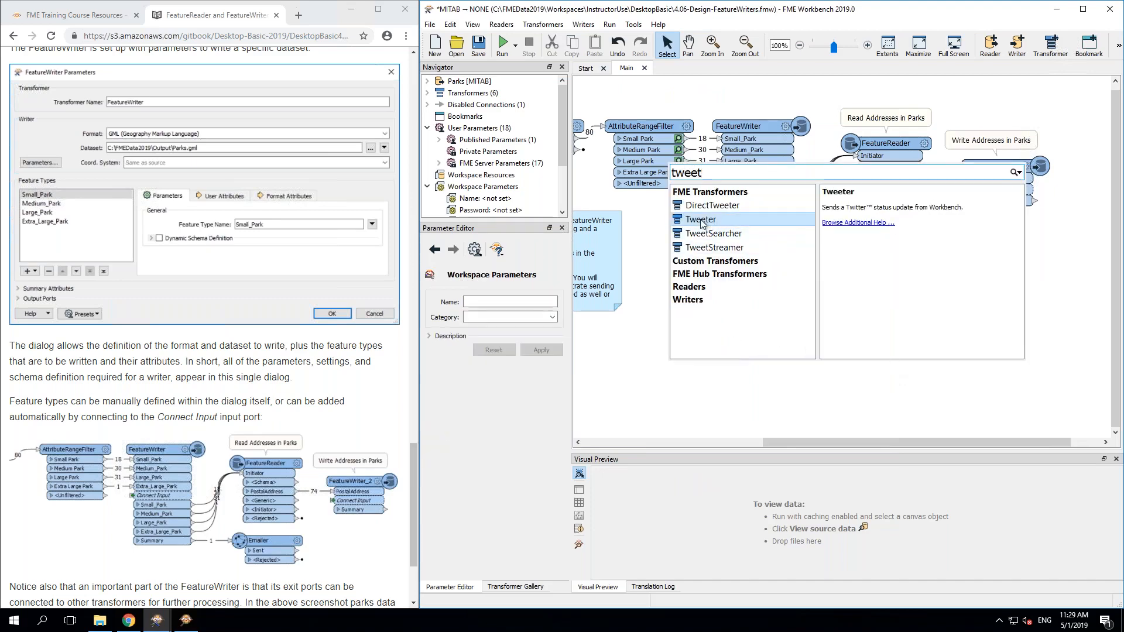
pyautogui.press('Escape')
pyautogui.moveTo(731, 227); pyautogui.dragTo(800, 315)
pyautogui.click(797, 240)
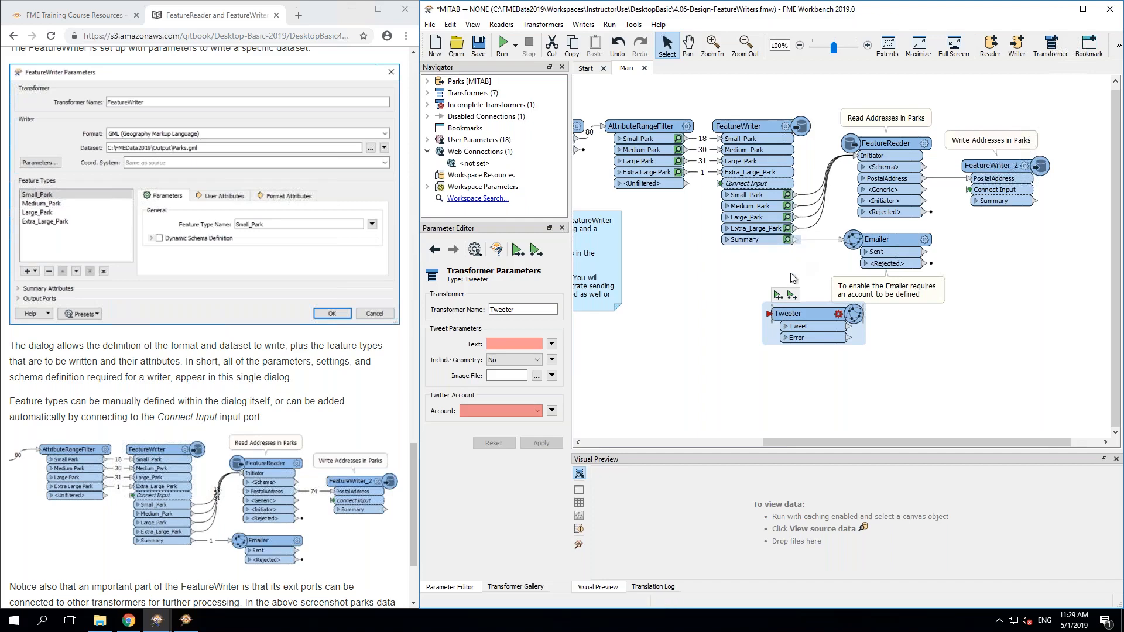
pyautogui.click(825, 316)
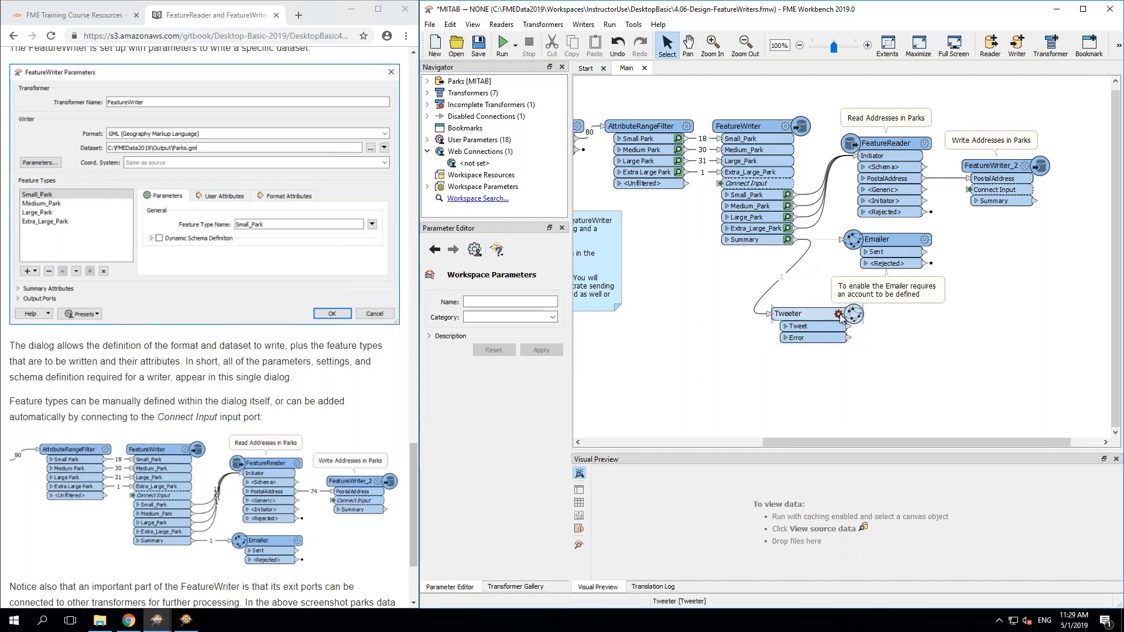
# Step: Try out the tweet text "Hey people who use our open data. The parks is updated." in the Tweeter's parameters, then cancel the dialog
pyautogui.click(839, 315)
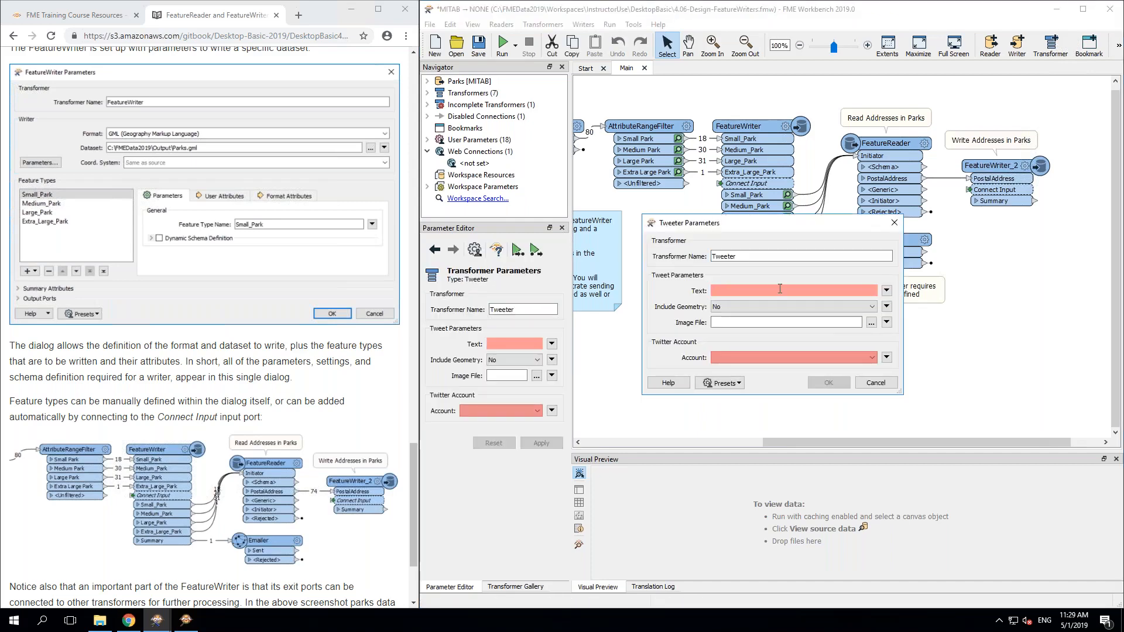
pyautogui.click(780, 289)
pyautogui.write('Hey people who use ou')
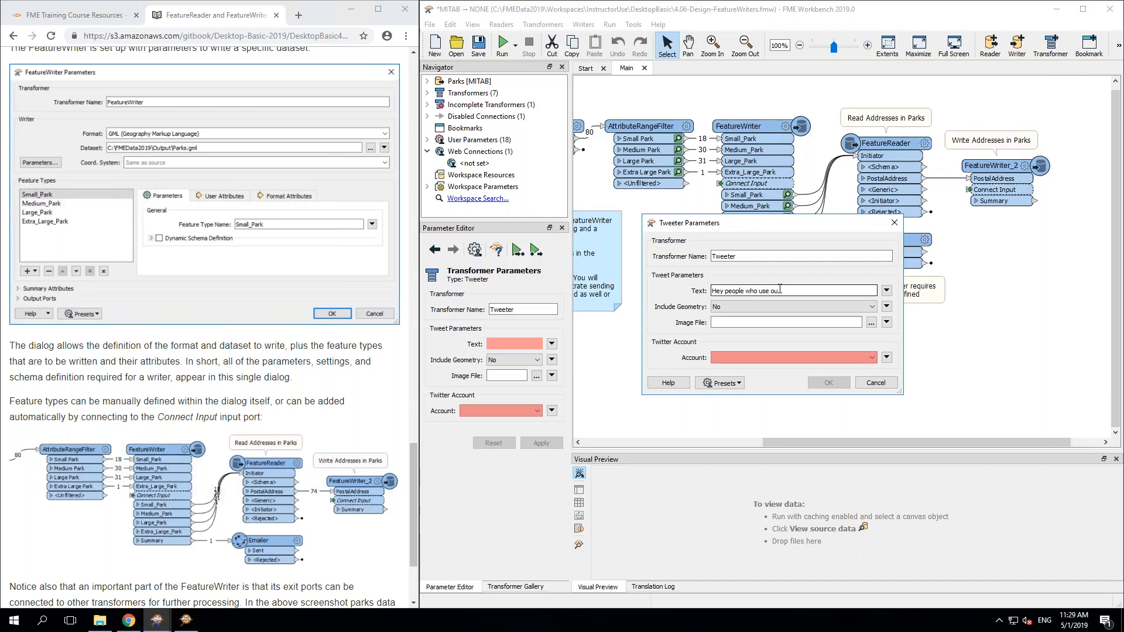
pyautogui.write('r open data. The parks is updaed.')
pyautogui.press('BackSpace')
pyautogui.press('BackSpace')
pyautogui.write('ted.')
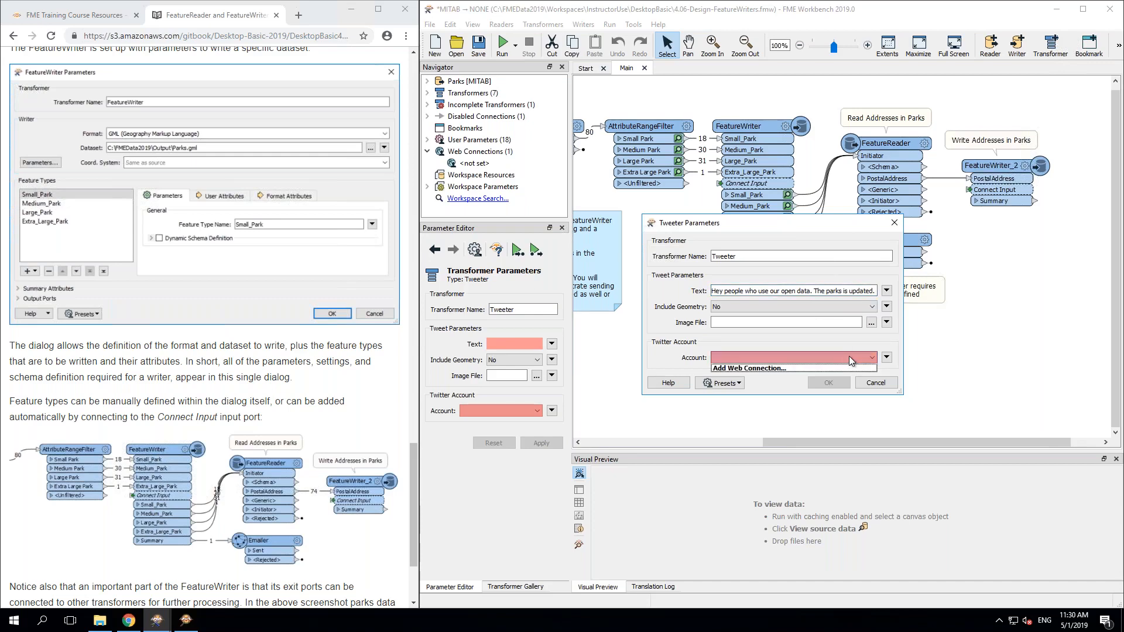
pyautogui.click(874, 384)
# Step: Delete the Tweeter transformer from the workspace
pyautogui.click(856, 258)
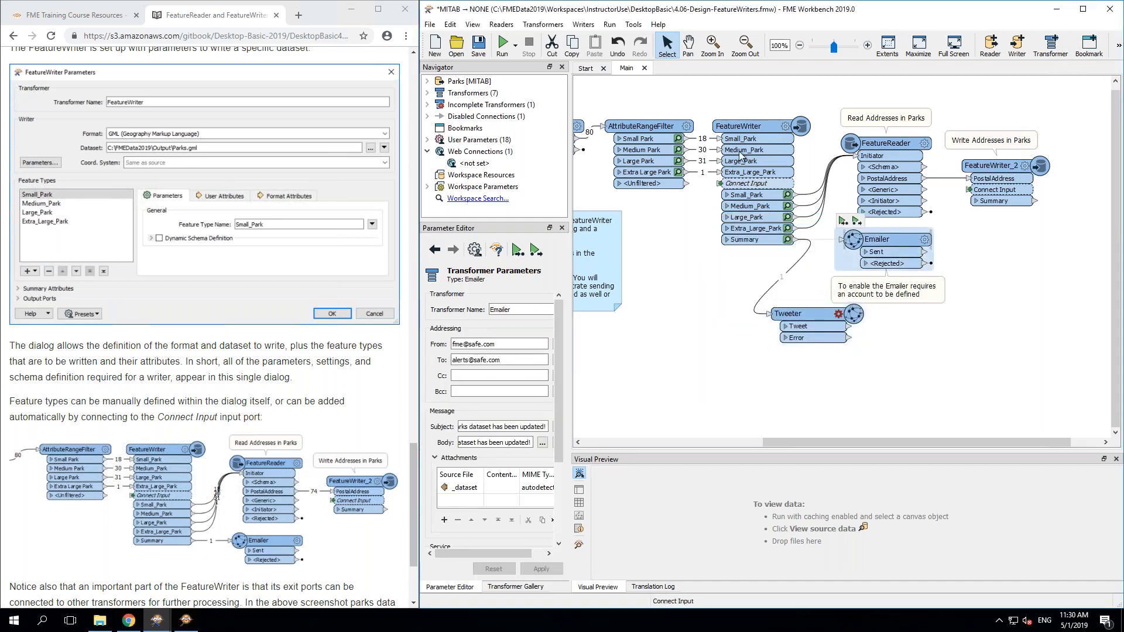
pyautogui.click(805, 316)
pyautogui.press('Delete')
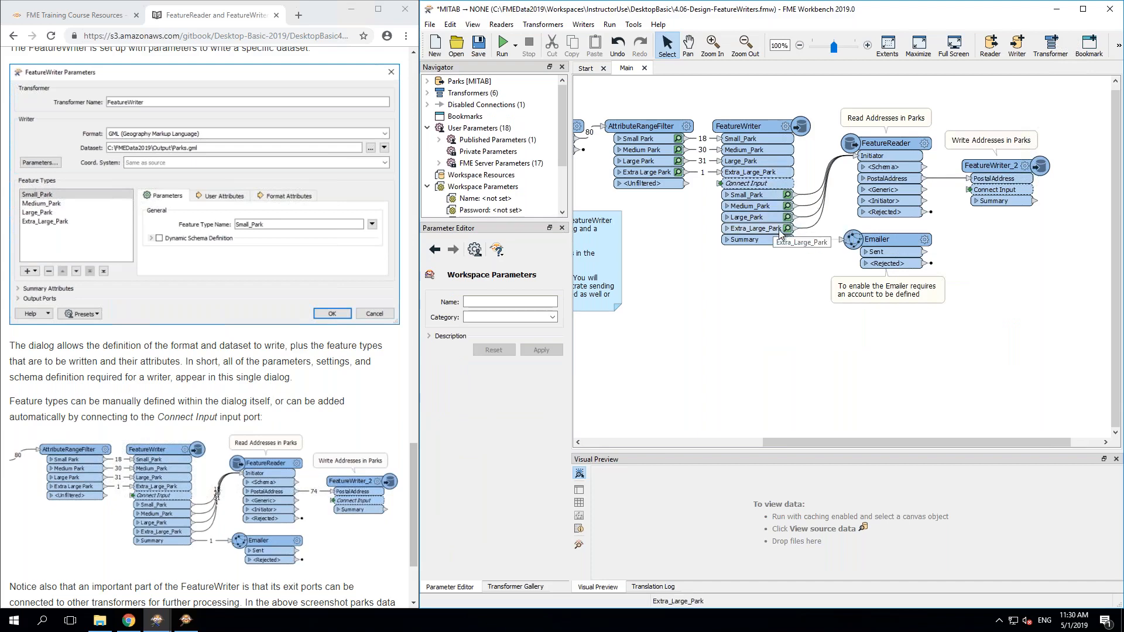
# Step: Examine the FeatureReader and FeatureWriter_2 settings, the Parks reader's features and the first FeatureWriter's cached output
pyautogui.click(902, 151)
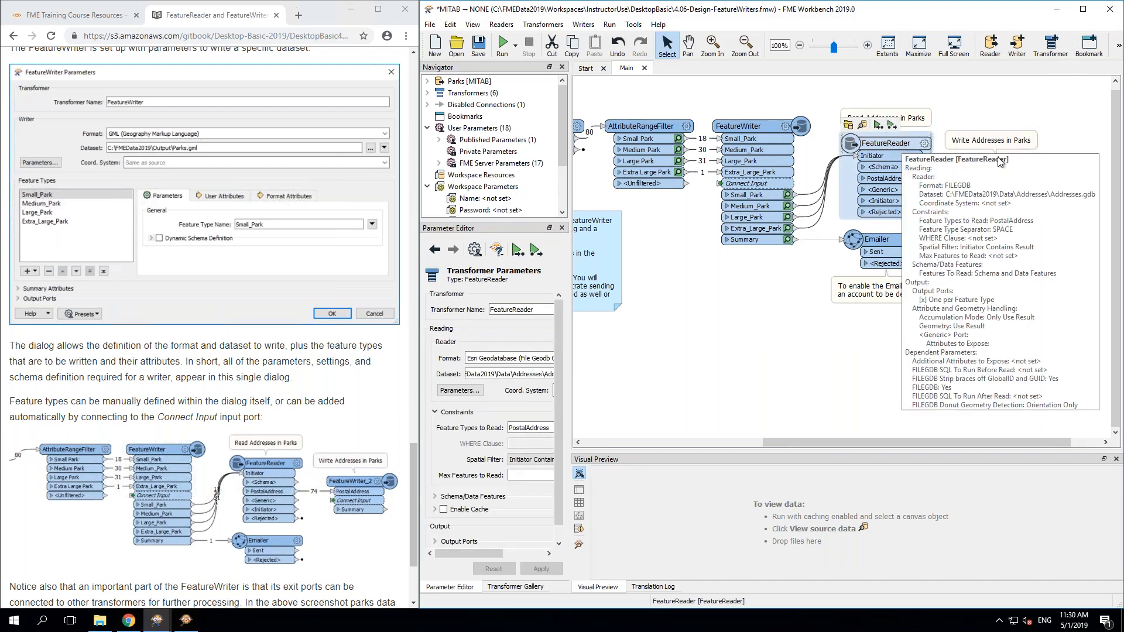
pyautogui.click(983, 165)
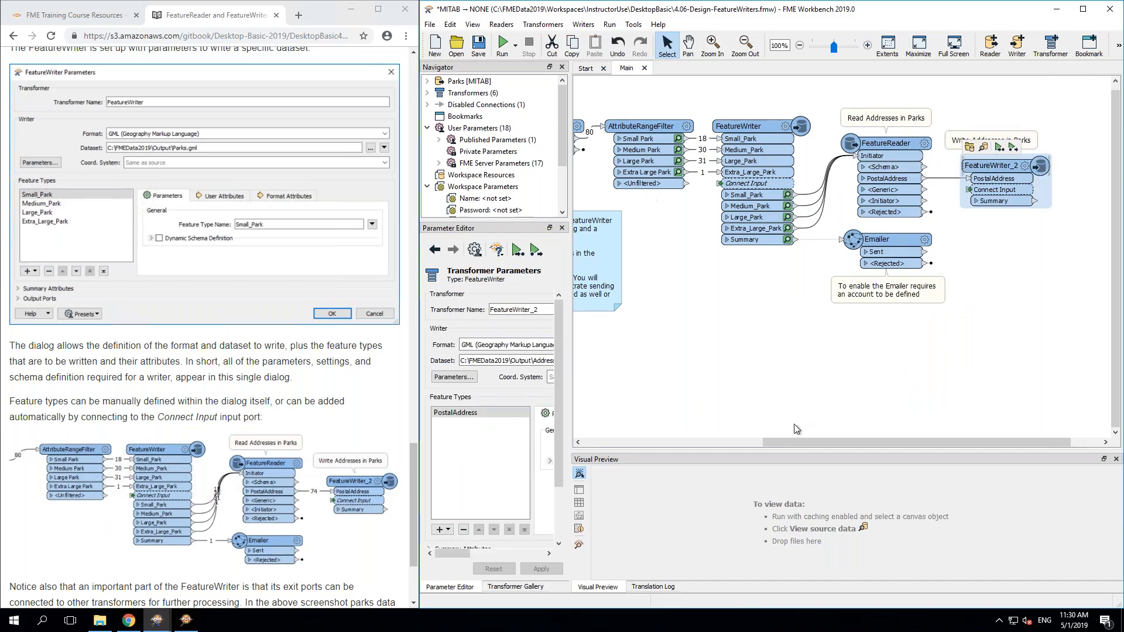
pyautogui.moveTo(789, 441); pyautogui.dragTo(603, 441)
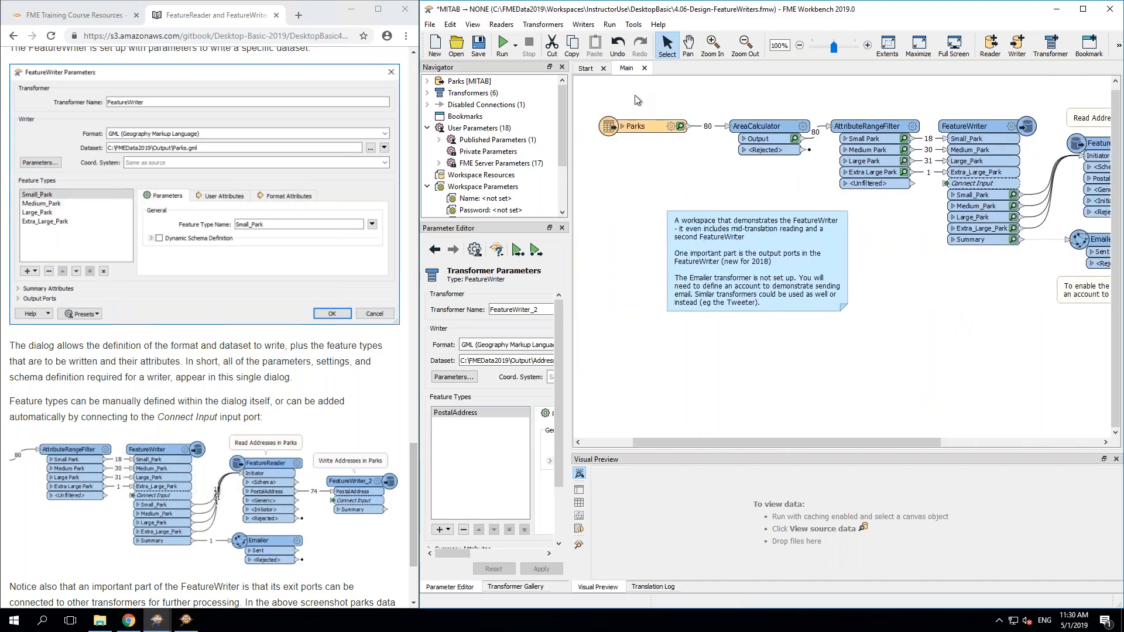
pyautogui.click(630, 128)
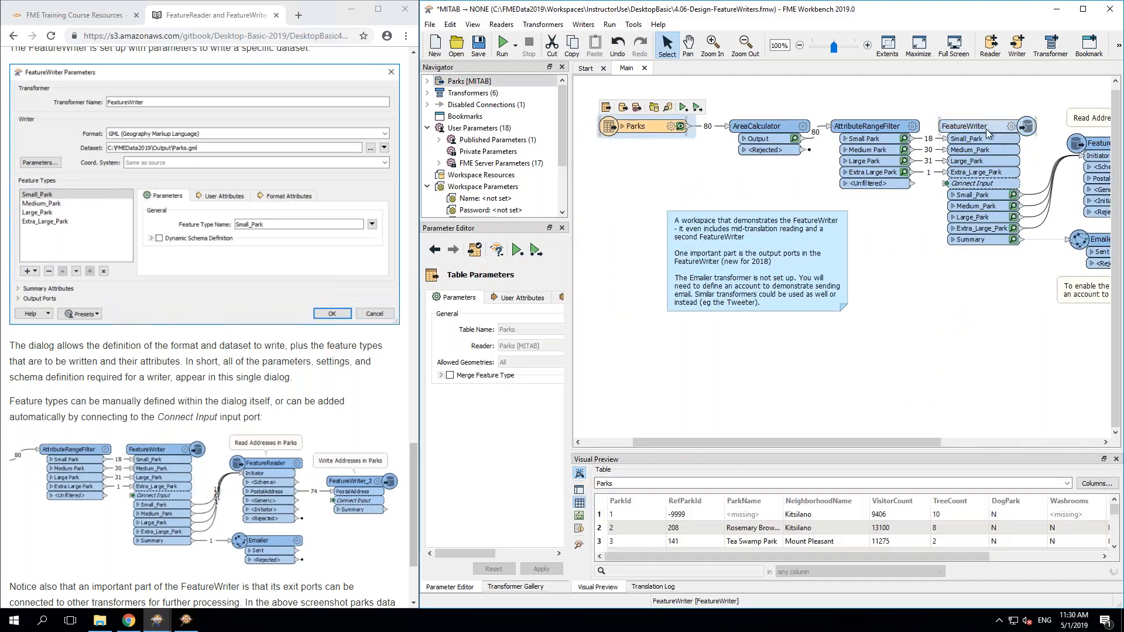
pyautogui.click(972, 126)
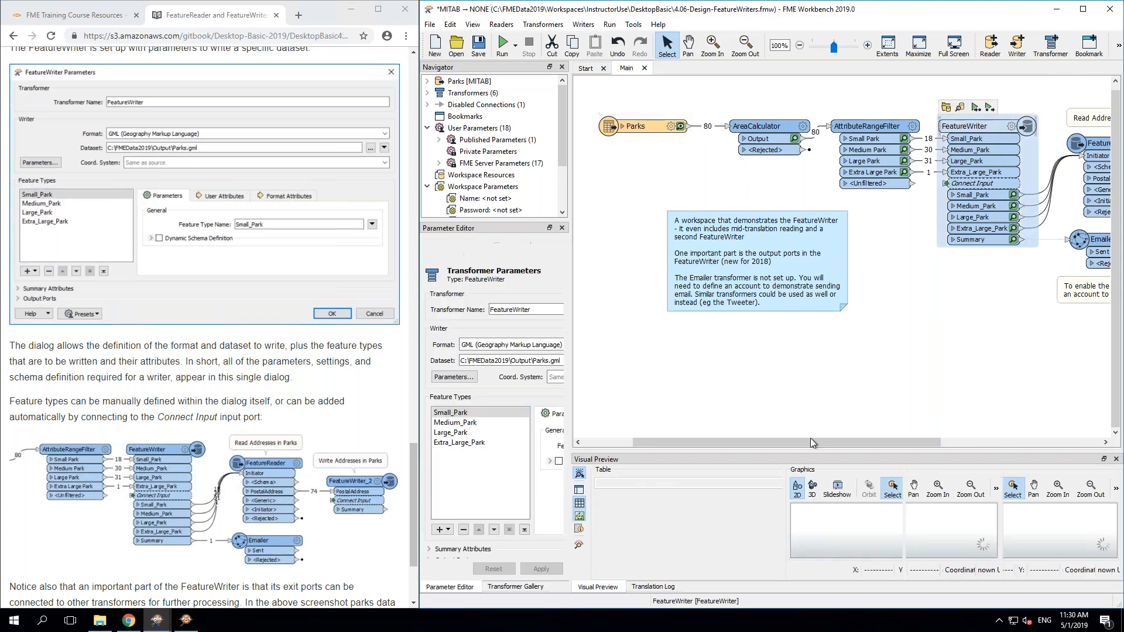
pyautogui.moveTo(810, 439); pyautogui.dragTo(842, 440)
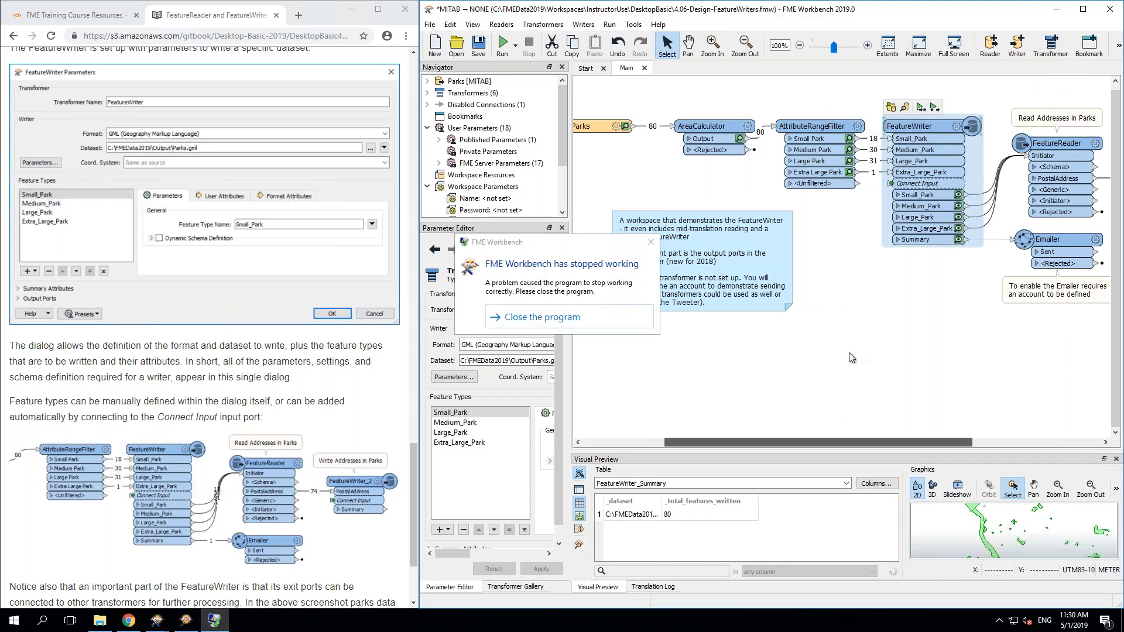
# Step: Close the crashed FME Workbench and FMEObjects Worker programs
pyautogui.click(555, 318)
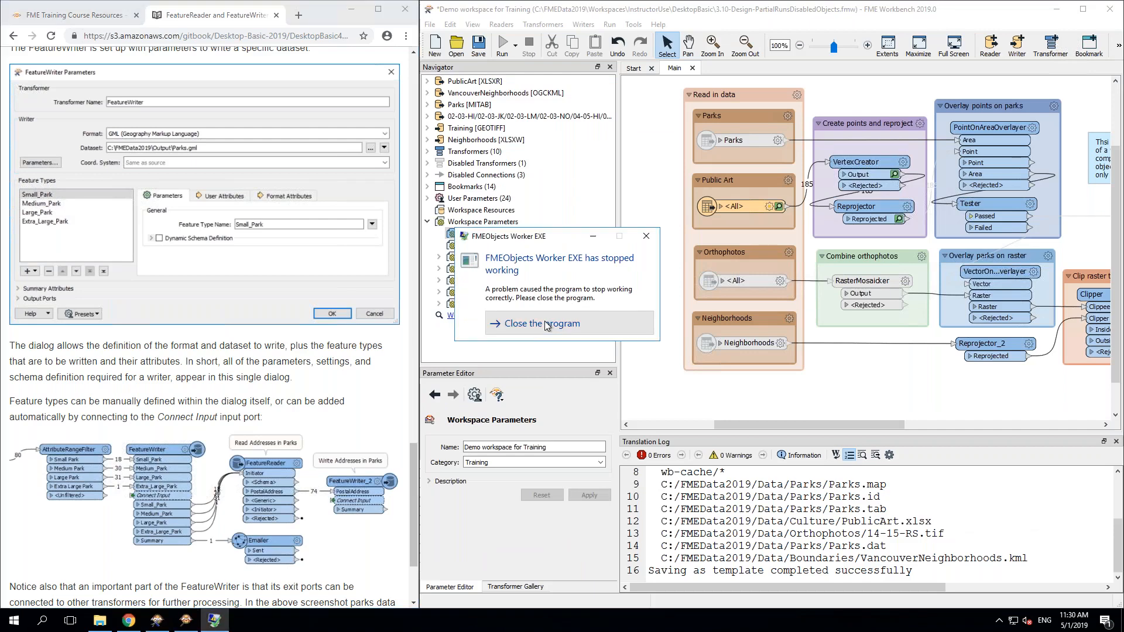
pyautogui.click(546, 324)
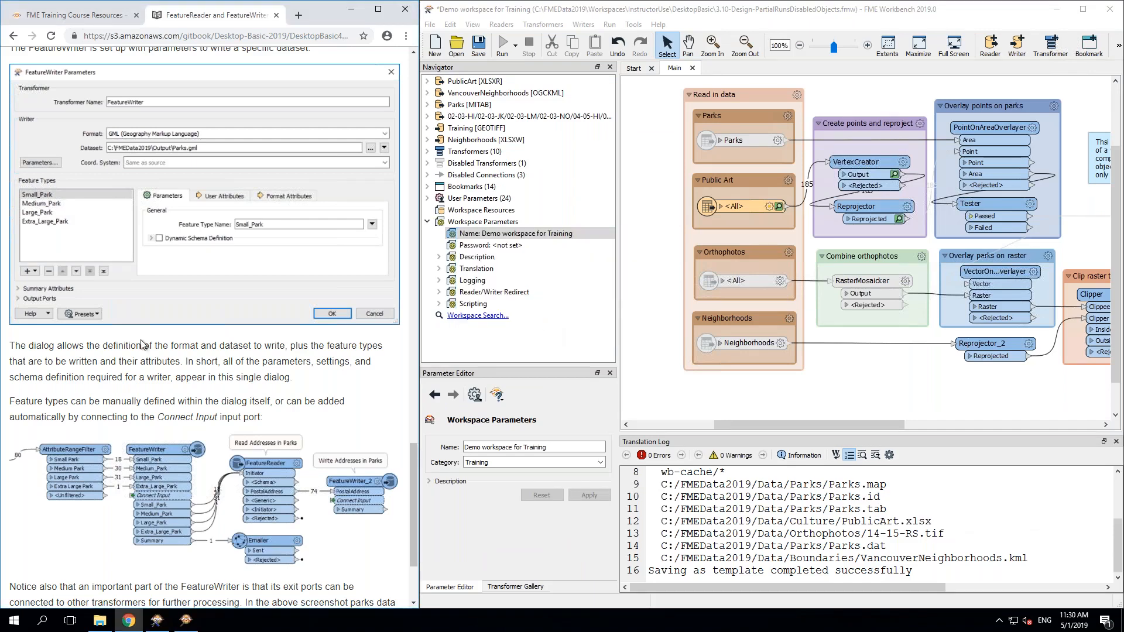
# Step: Read to the end of the FeatureWriter page in the course guide and go to the next page, Read/Write with Integration Transformers
pyautogui.scroll(-1, 159, 418)
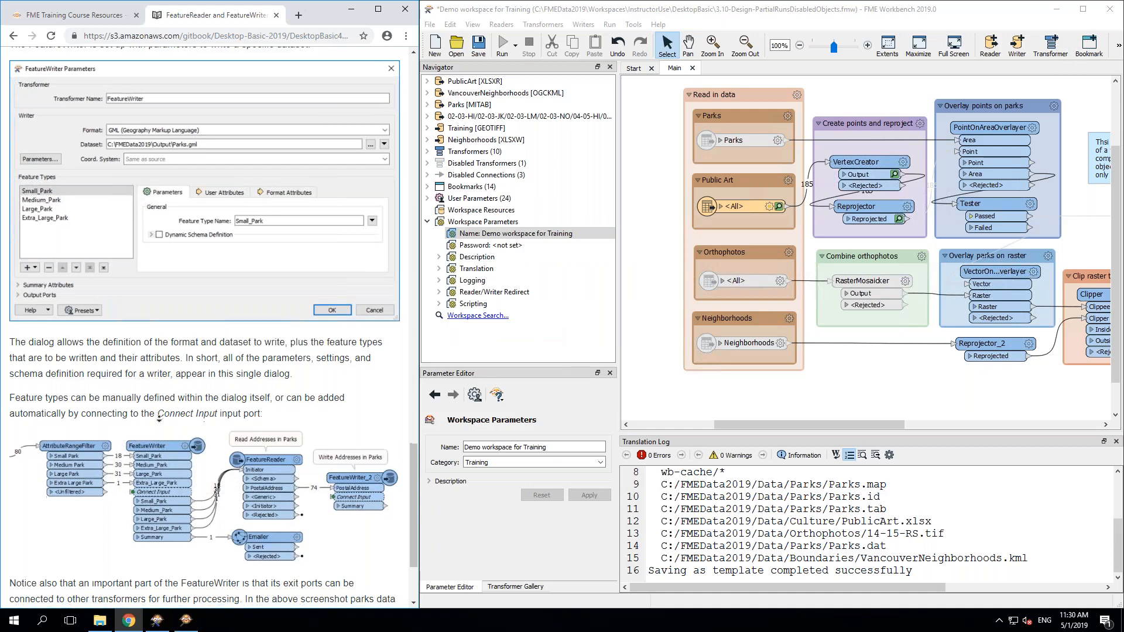
pyautogui.scroll(-3, 159, 417)
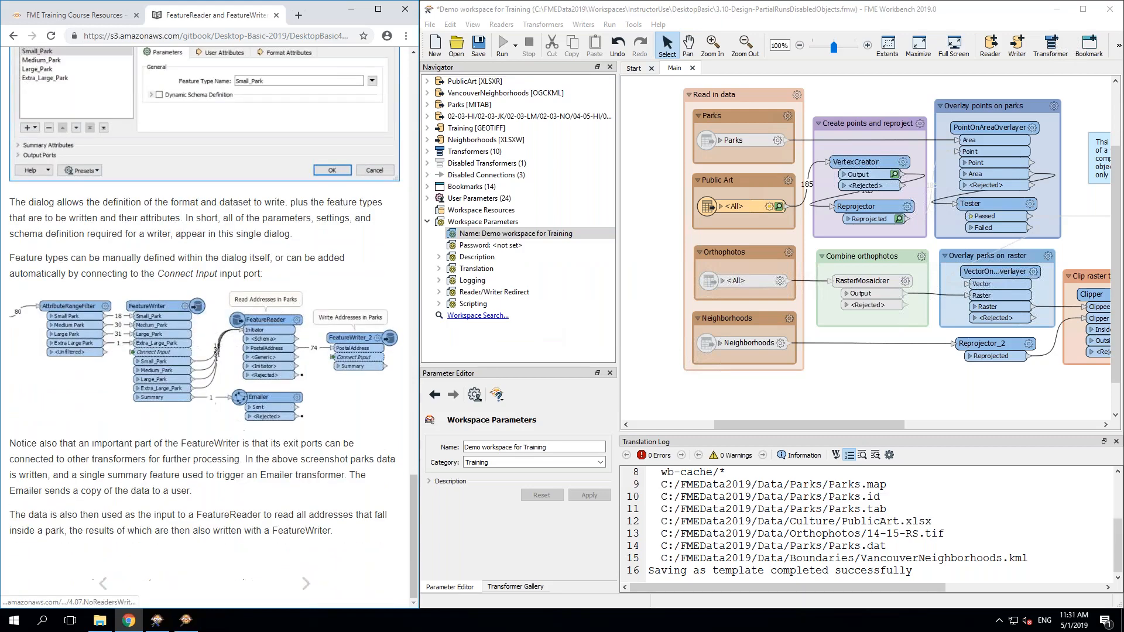
pyautogui.click(306, 588)
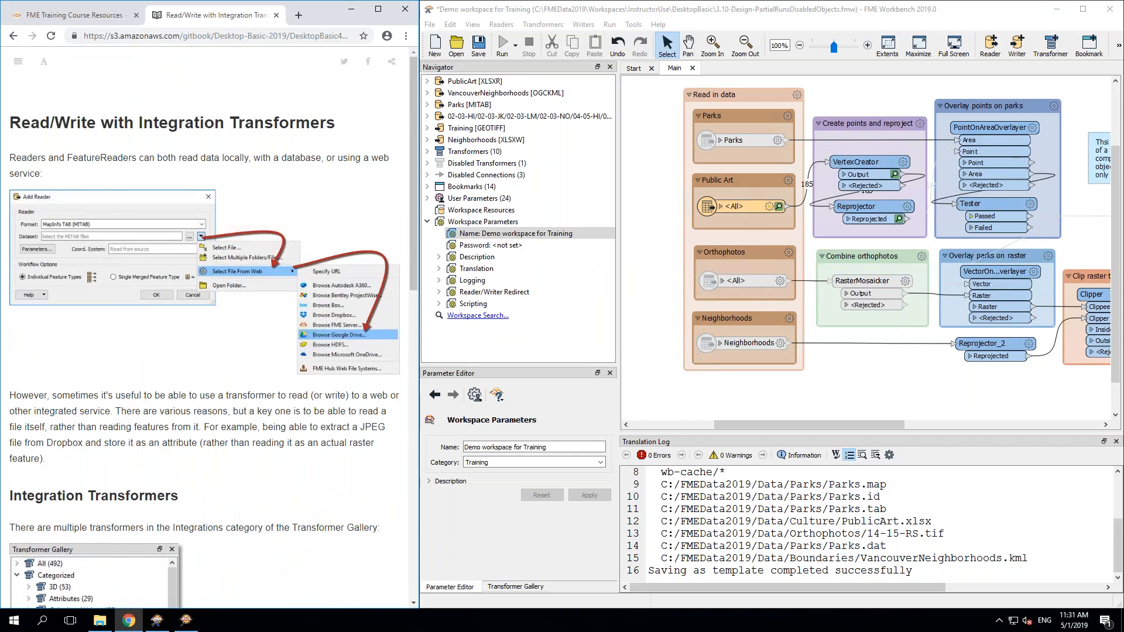
pyautogui.click(457, 47)
pyautogui.click(599, 226)
pyautogui.scroll(-6, 599, 228)
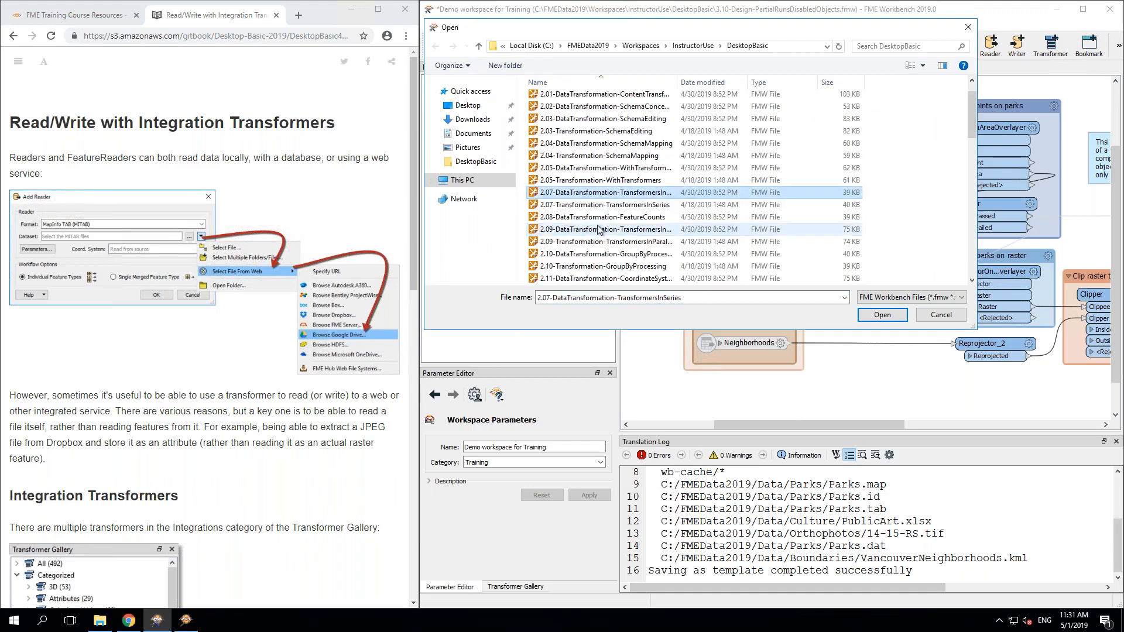
pyautogui.scroll(-3, 598, 228)
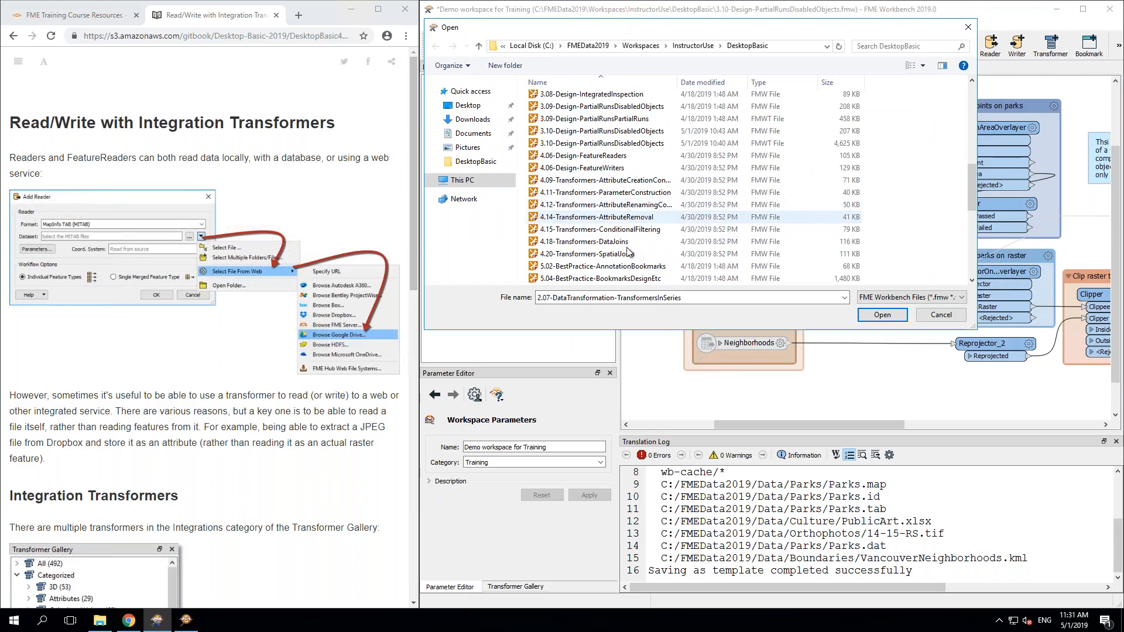
pyautogui.click(948, 317)
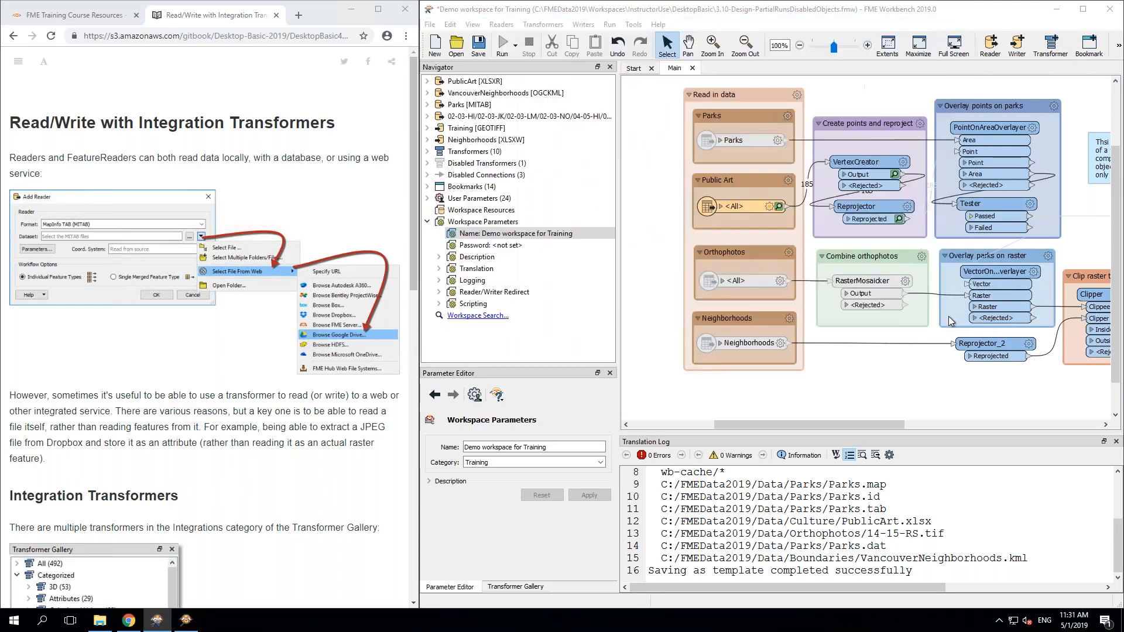
pyautogui.click(173, 340)
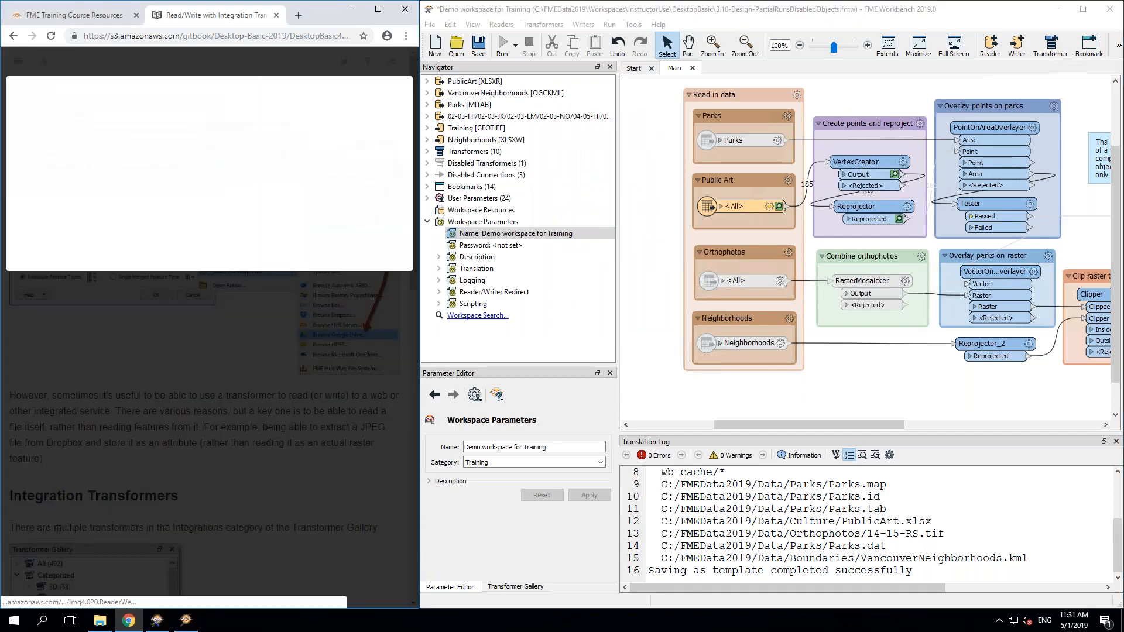
pyautogui.click(206, 379)
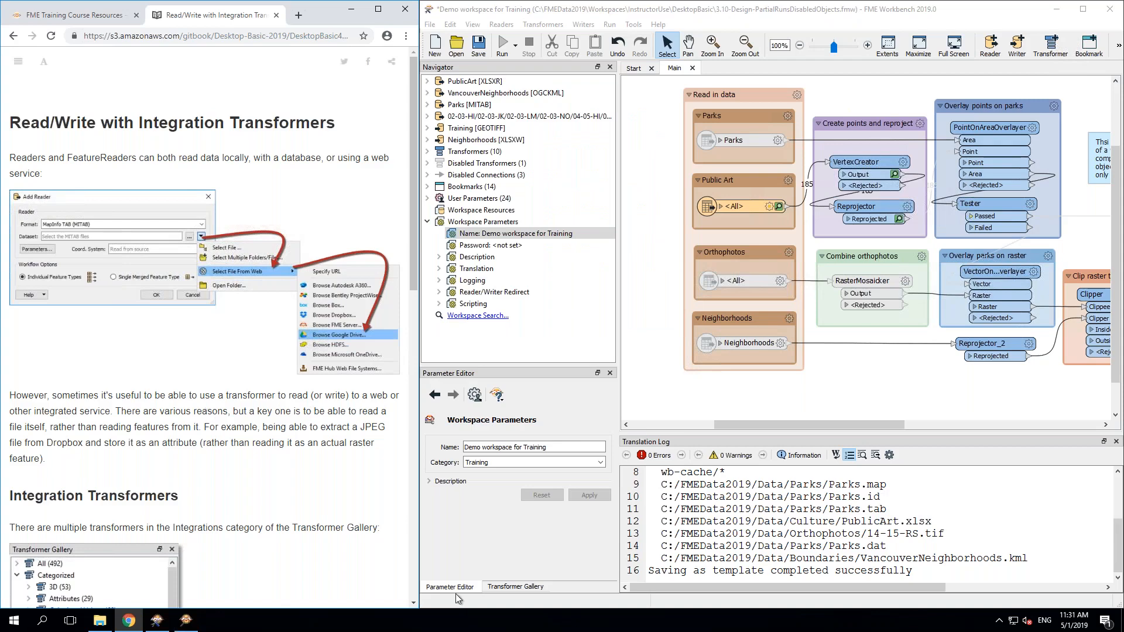
# Step: Add a DropboxConnector fed by the Reprojector's Reprojected port and place it below the Combine orthophotos bookmark
pyautogui.click(675, 412)
pyautogui.moveTo(743, 206)
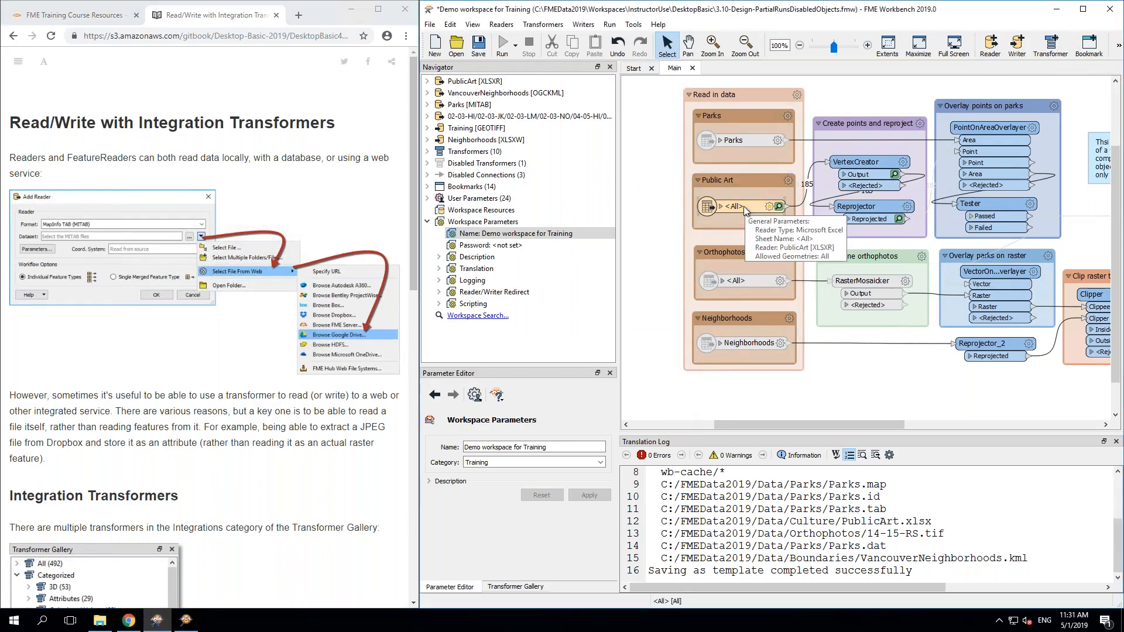
pyautogui.click(739, 207)
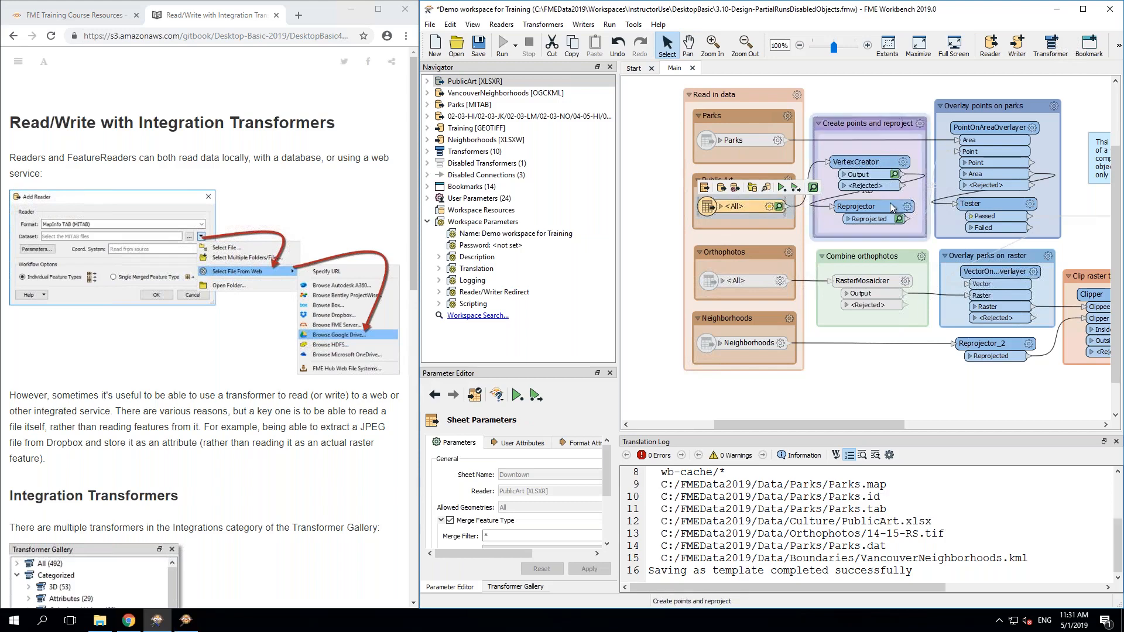
pyautogui.click(901, 281)
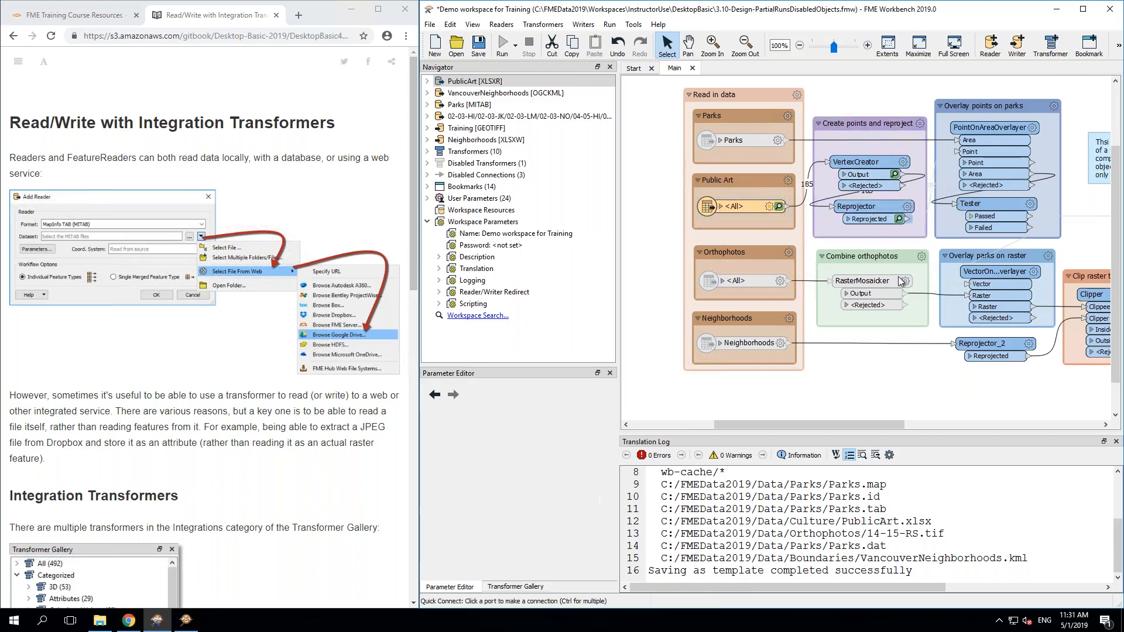
pyautogui.write('drop')
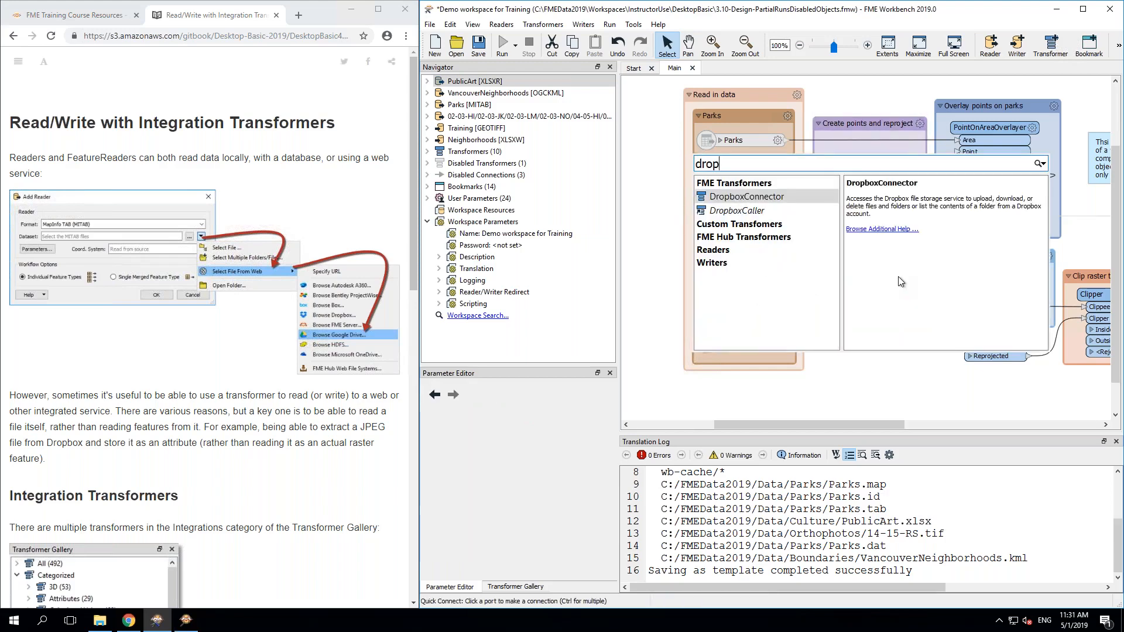
pyautogui.press('Return')
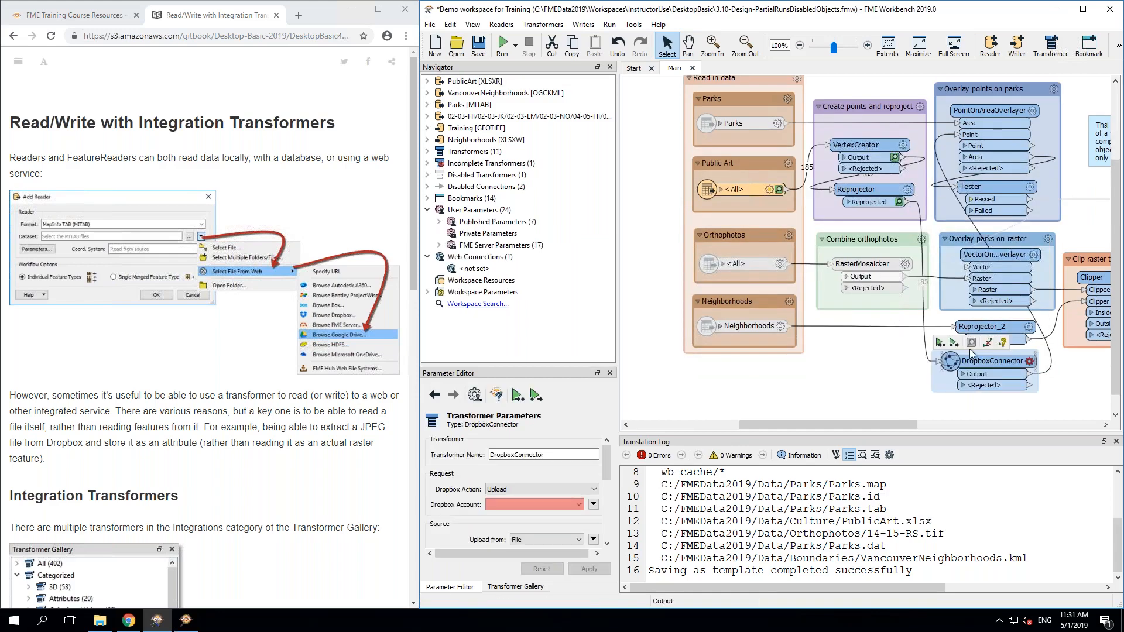
pyautogui.moveTo(974, 360); pyautogui.dragTo(857, 371)
# Step: Insert a FeatureWriter into the connection between the Reprojector and the DropboxConnector, placing it just above the DropboxConnector
pyautogui.click(921, 230)
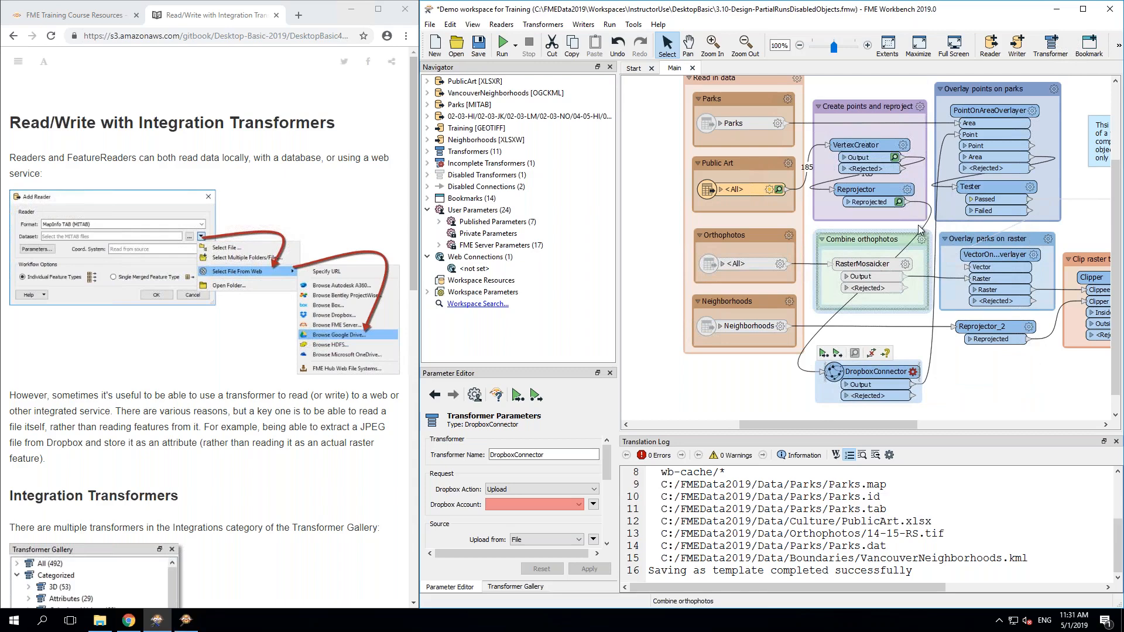
pyautogui.click(803, 348)
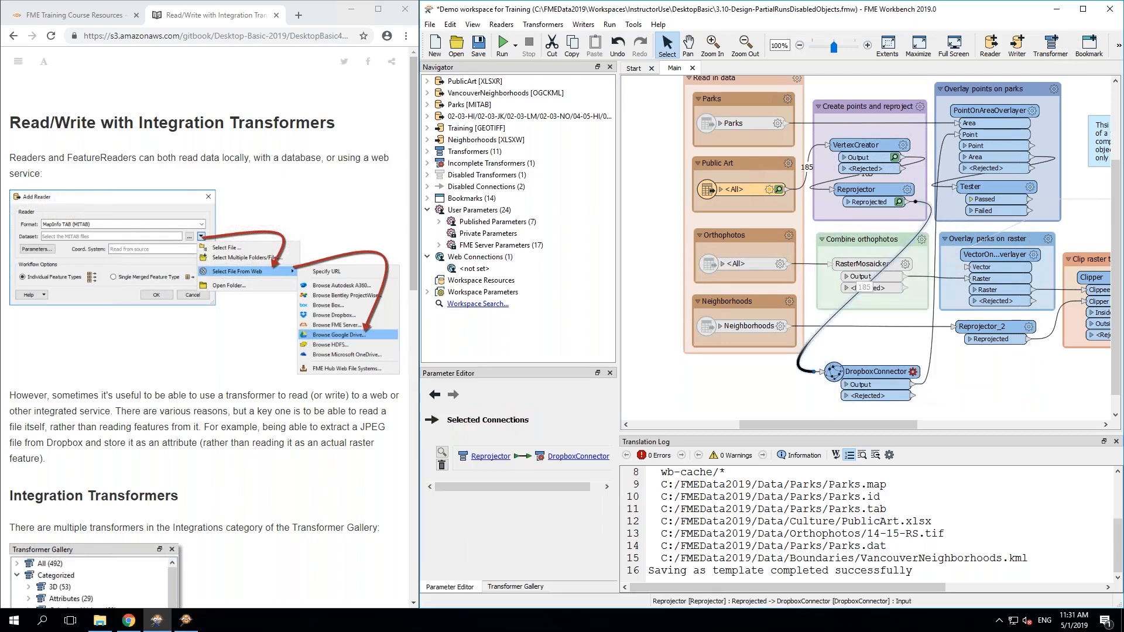
pyautogui.write('uirewr')
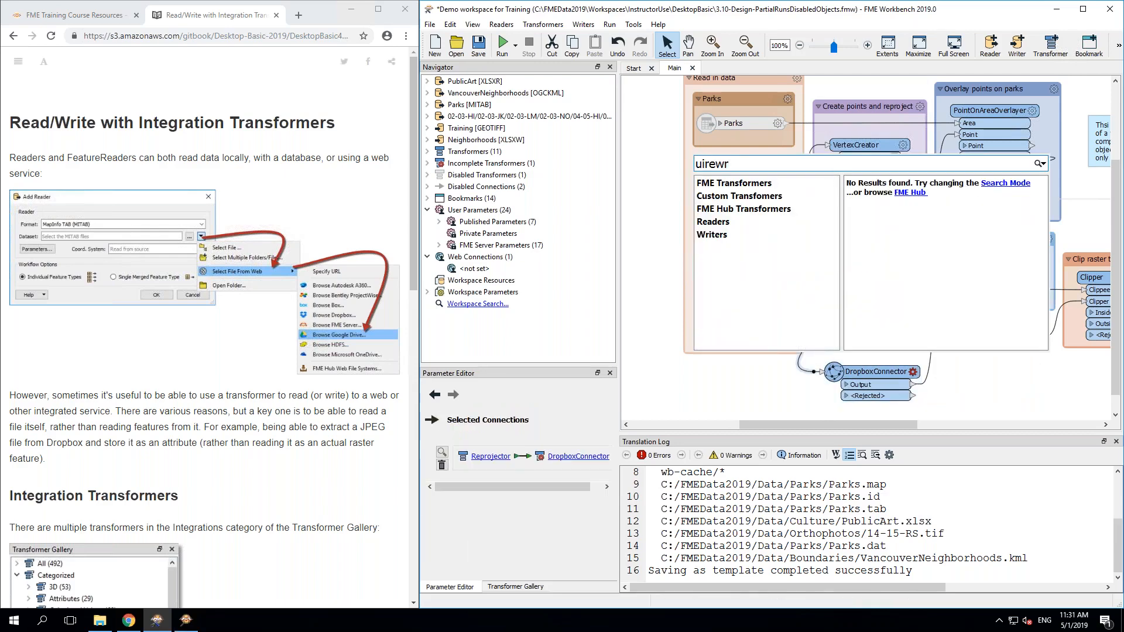
pyautogui.press('BackSpace')
pyautogui.press('BackSpace')
pyautogui.press('BackSpace')
pyautogui.press('BackSpace')
pyautogui.press('BackSpace')
pyautogui.write('rew')
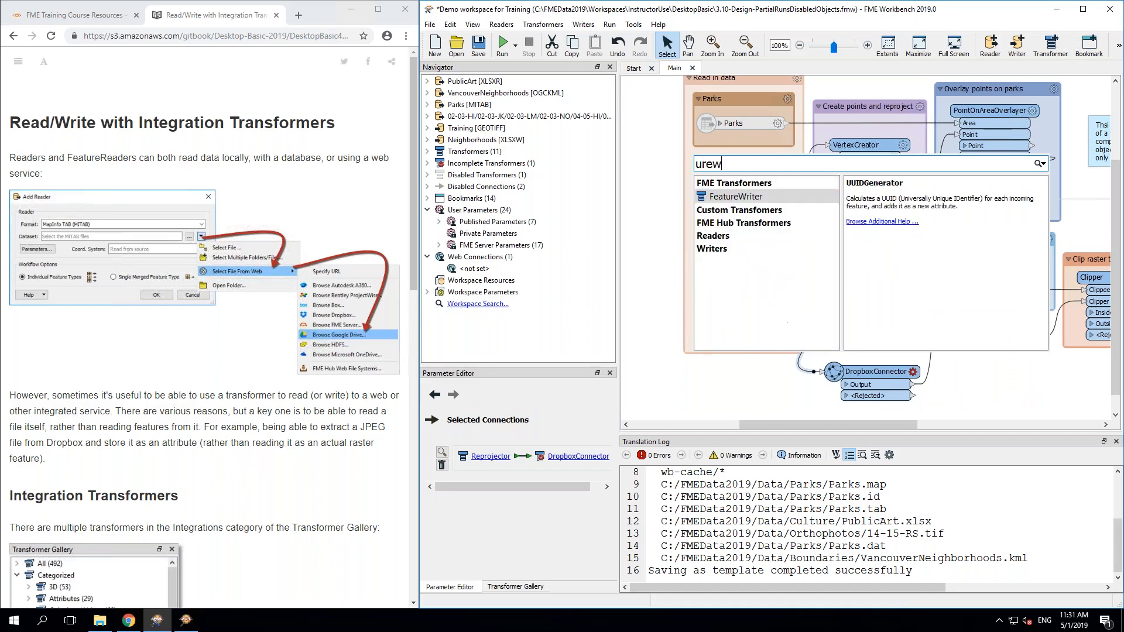
pyautogui.write('r')
pyautogui.press('Return')
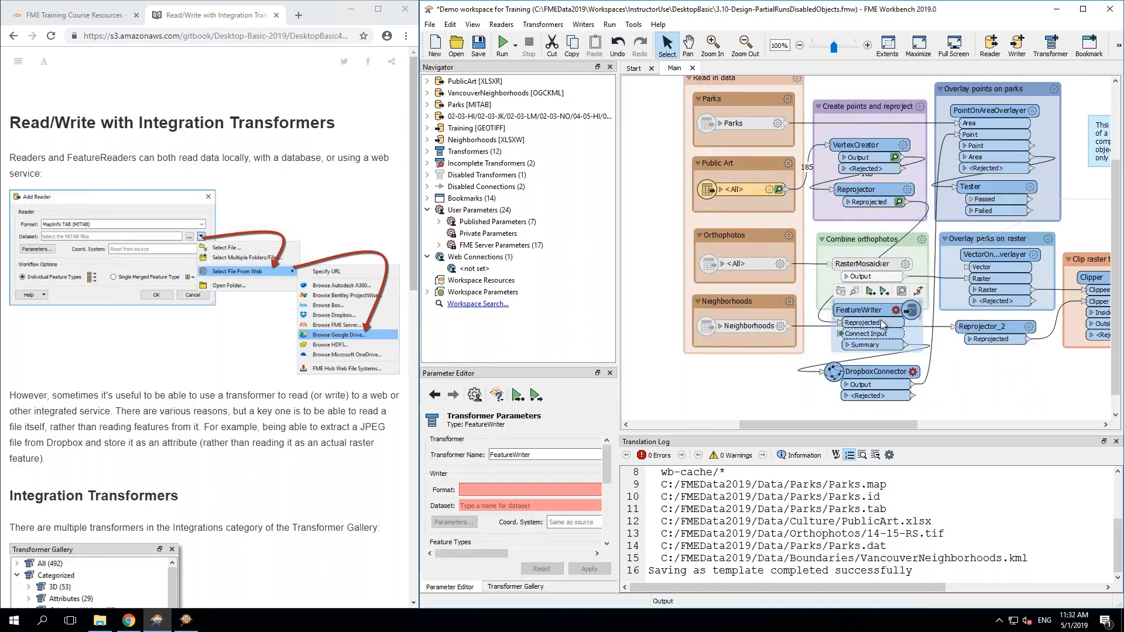
pyautogui.moveTo(868, 313); pyautogui.dragTo(864, 316)
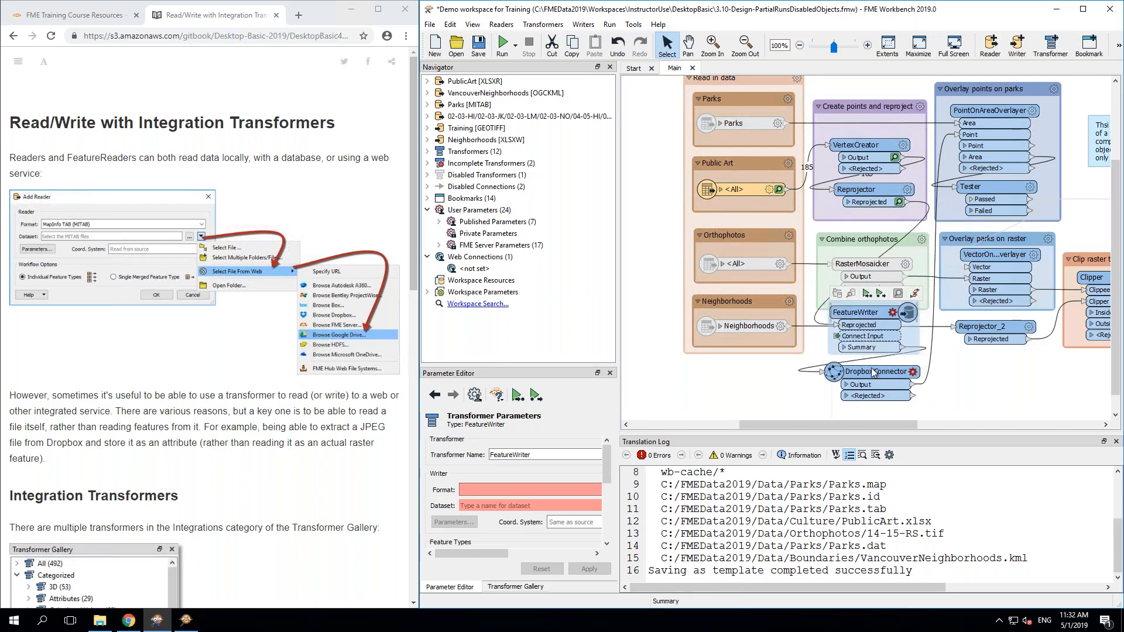
# Step: Examine the DropboxConnector's account and upload source choices in its parameters, then close them without changes
pyautogui.click(896, 377)
pyautogui.click(913, 371)
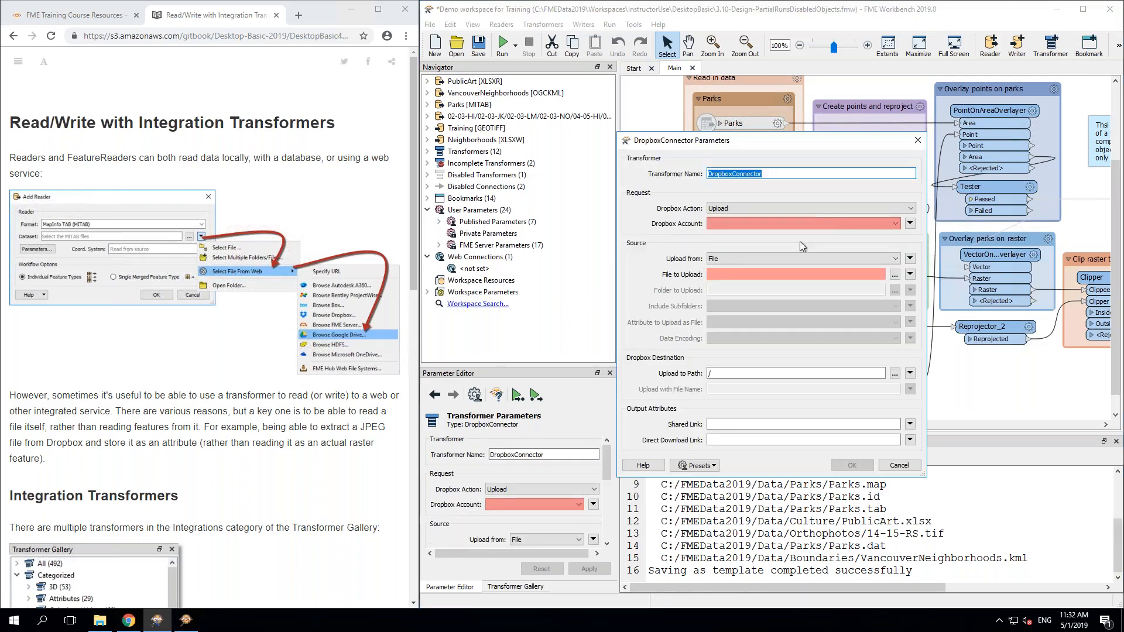
pyautogui.click(810, 223)
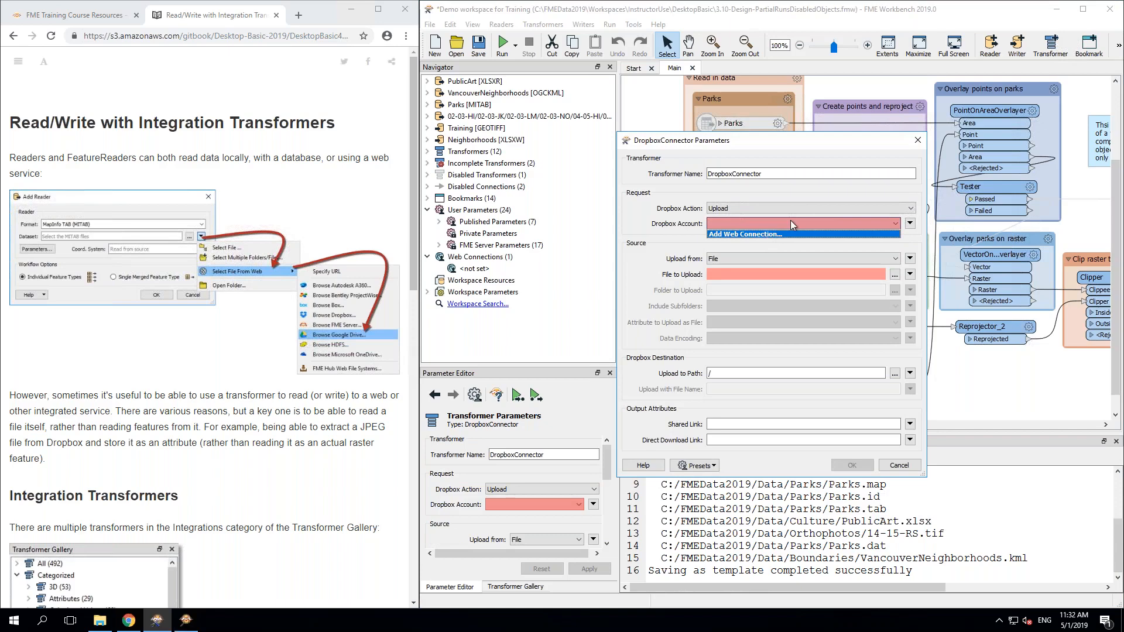
pyautogui.click(790, 220)
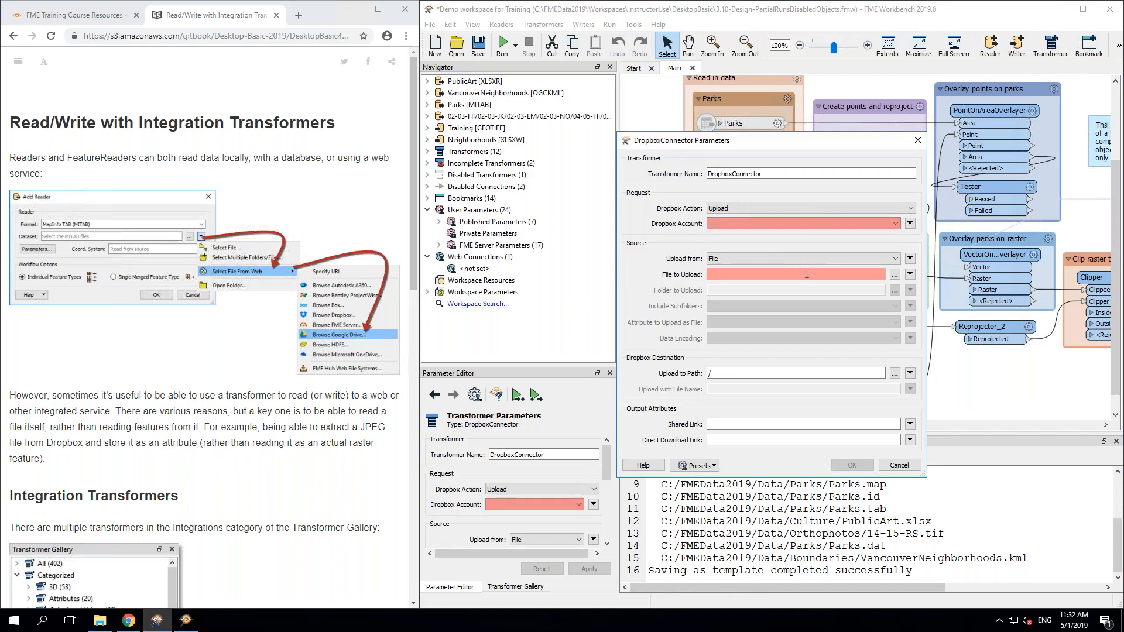
pyautogui.click(894, 260)
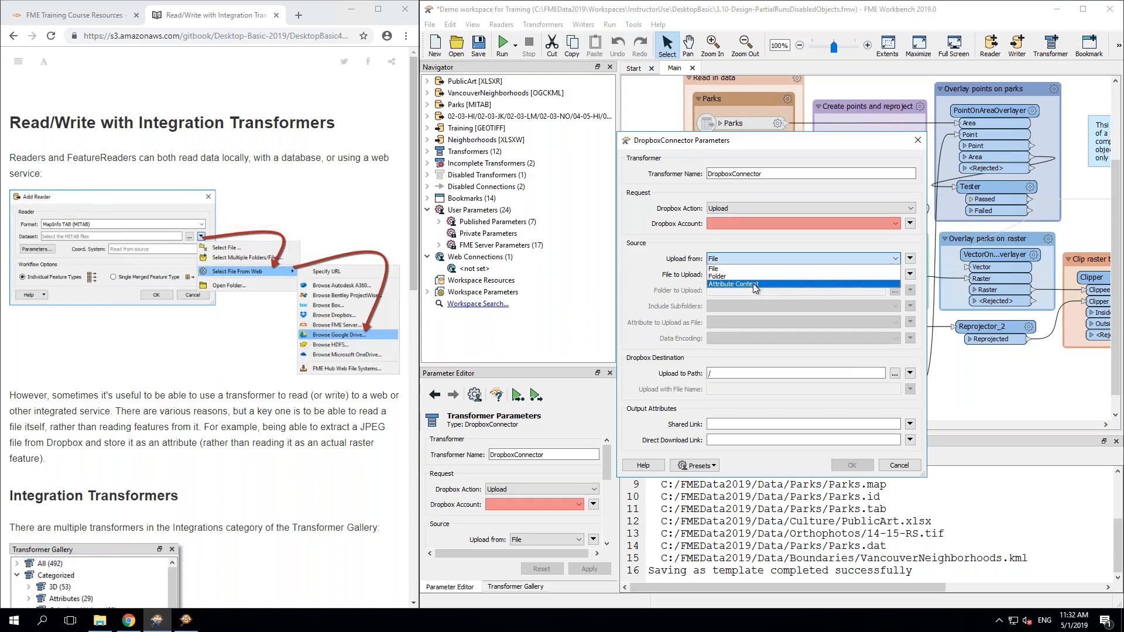
pyautogui.click(783, 243)
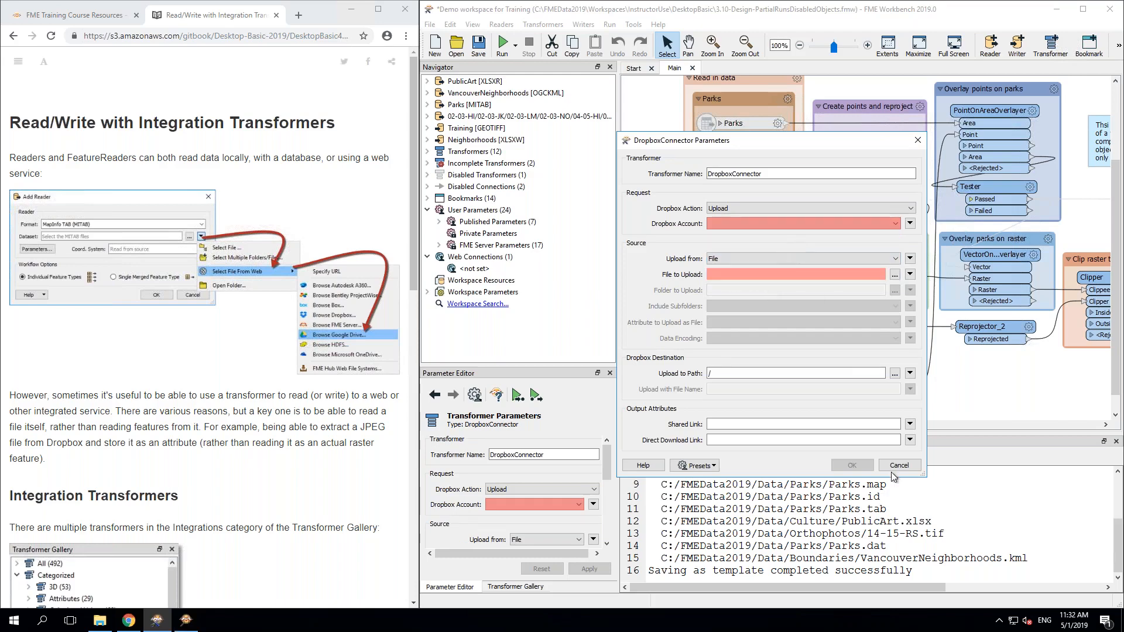
pyautogui.click(896, 467)
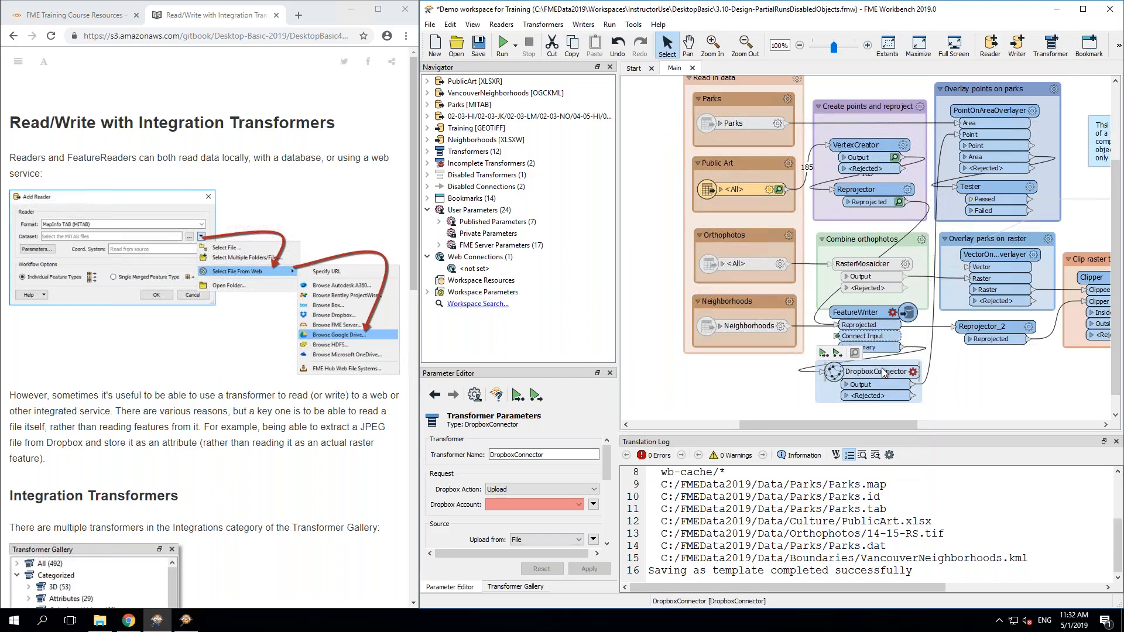
# Step: Insert an Emailer into the connection from the DropboxConnector's Output port to the PointOnAreaOverlayer's Point port, placing it beside the DropboxConnector
pyautogui.moveTo(913, 384); pyautogui.dragTo(949, 134)
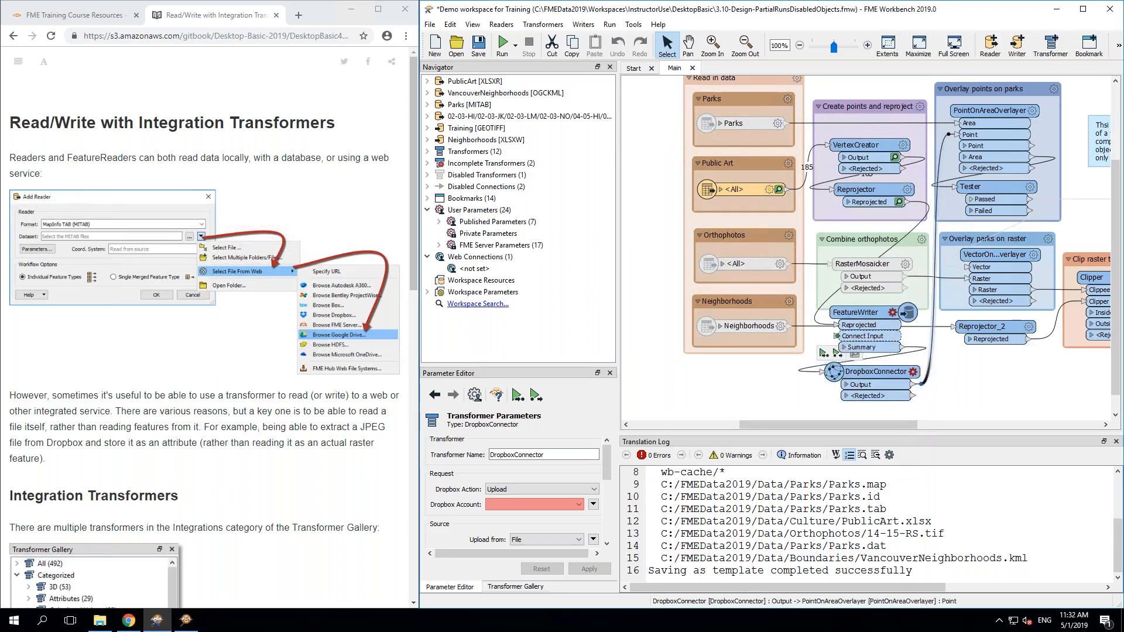
pyautogui.write('emsa')
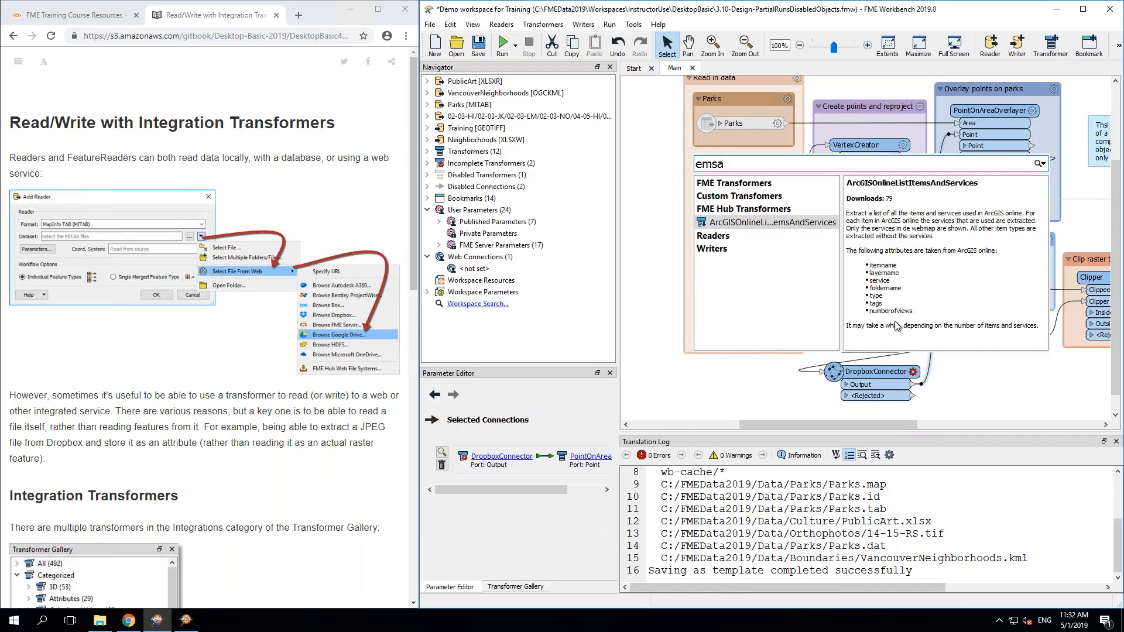
pyautogui.press('BackSpace')
pyautogui.press('BackSpace')
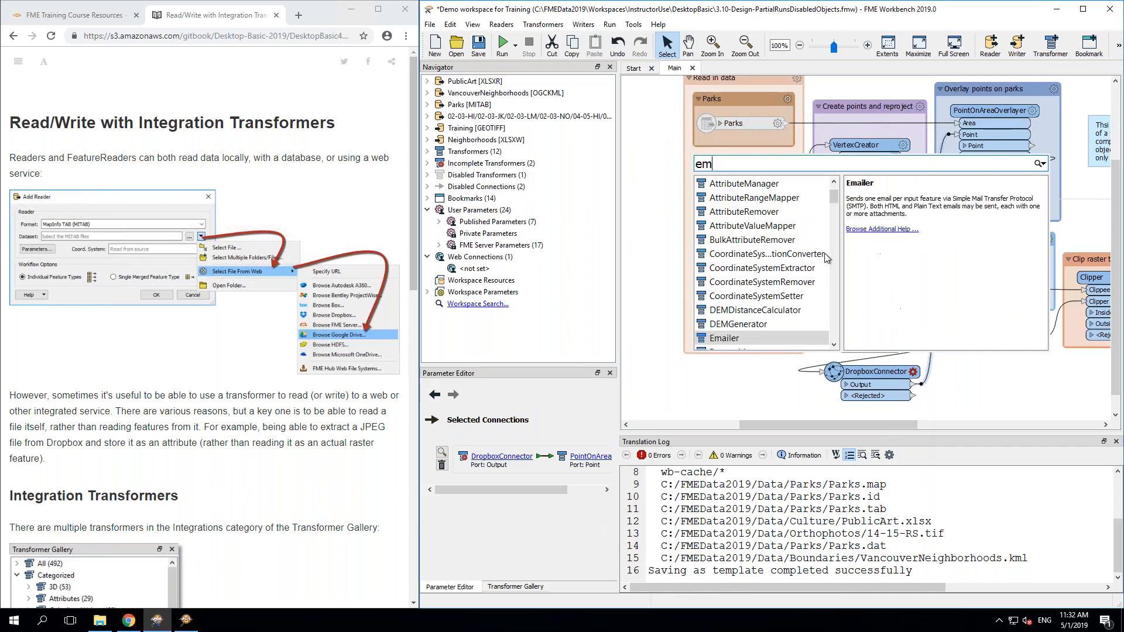
pyautogui.click(723, 338)
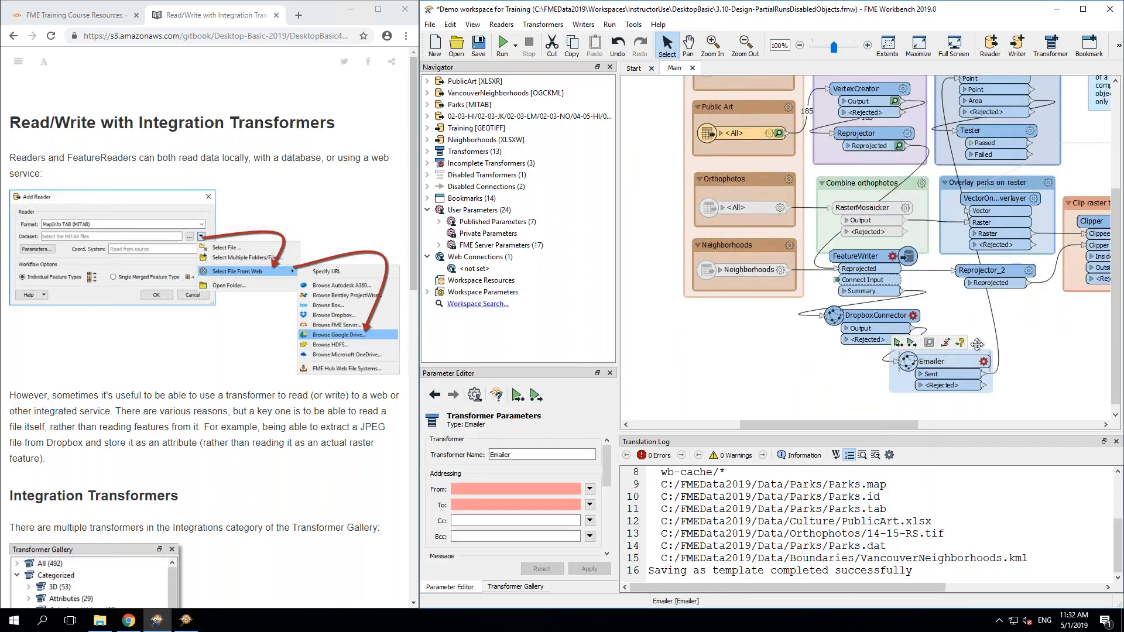
pyautogui.click(855, 260)
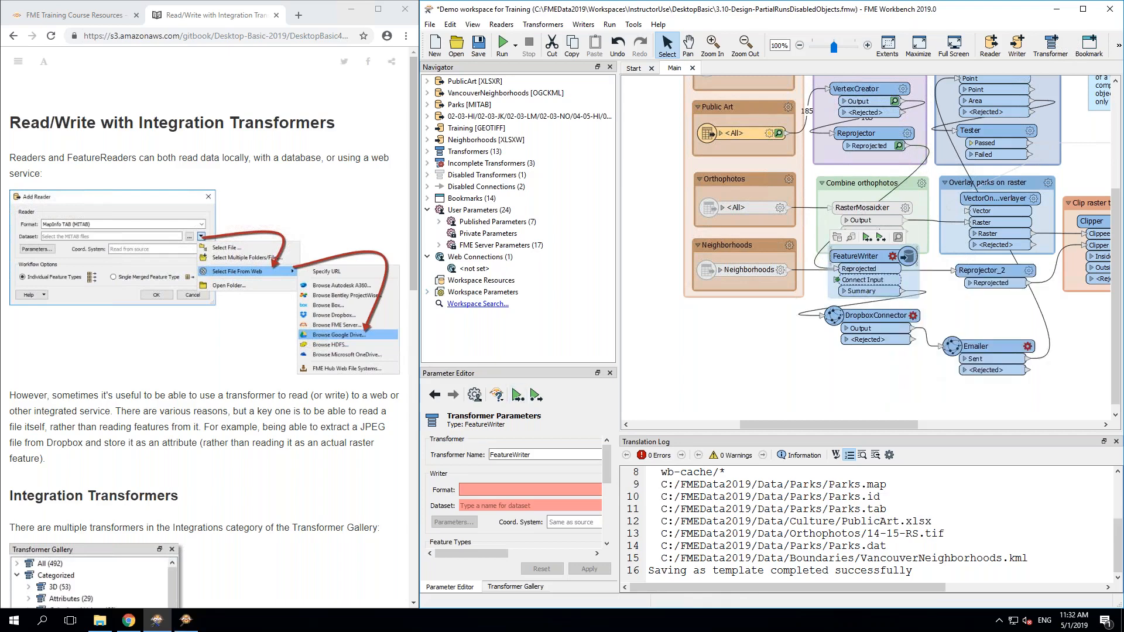
# Step: Start a MapInfo TAB (MITAB) reader and examine the connection choices for selecting its dataset from Dropbox
pyautogui.click(750, 354)
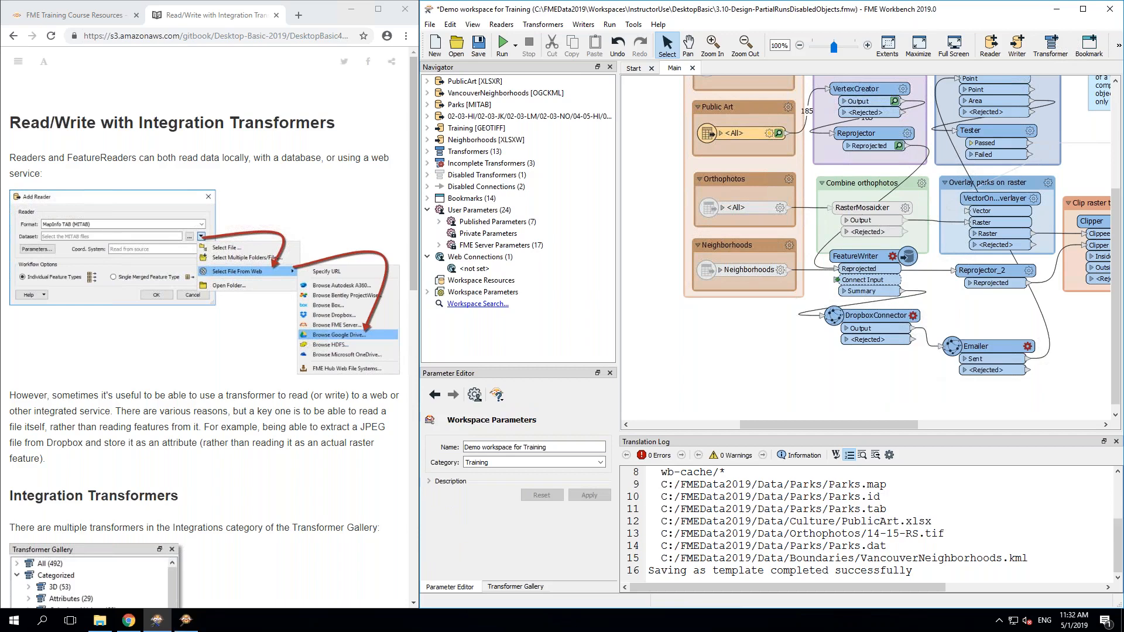
pyautogui.write('mitab')
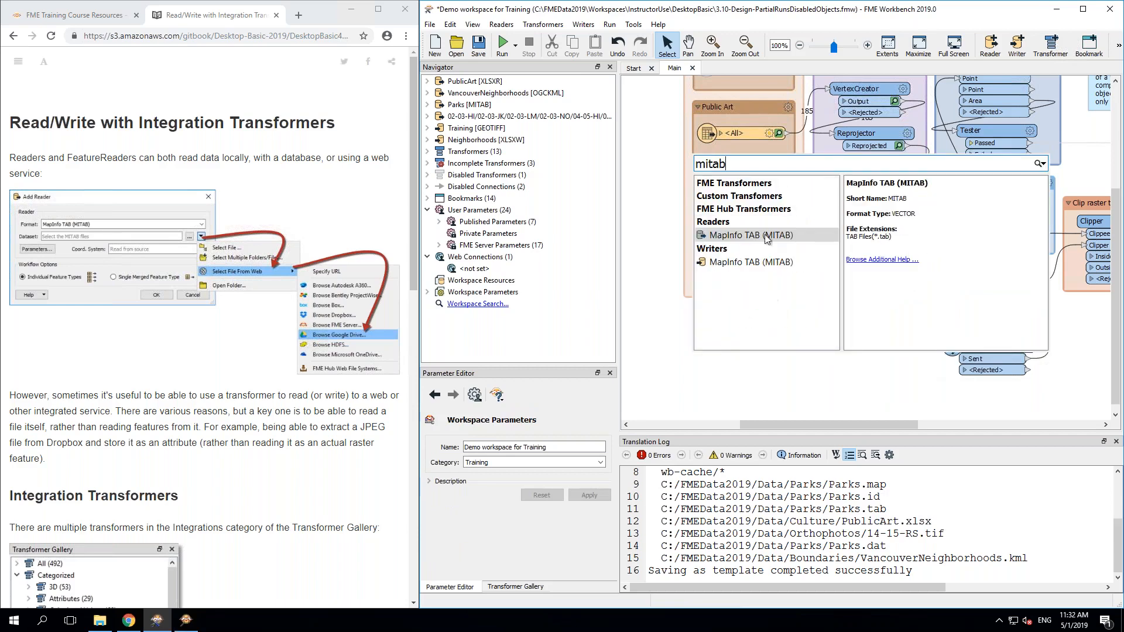
pyautogui.press('Escape')
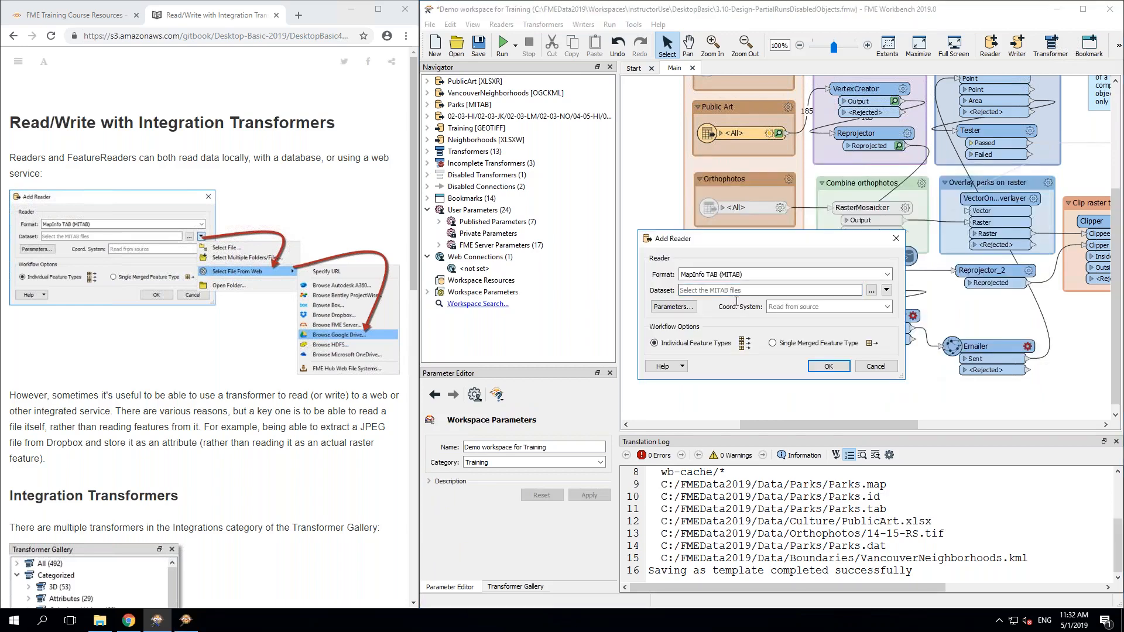
pyautogui.click(887, 290)
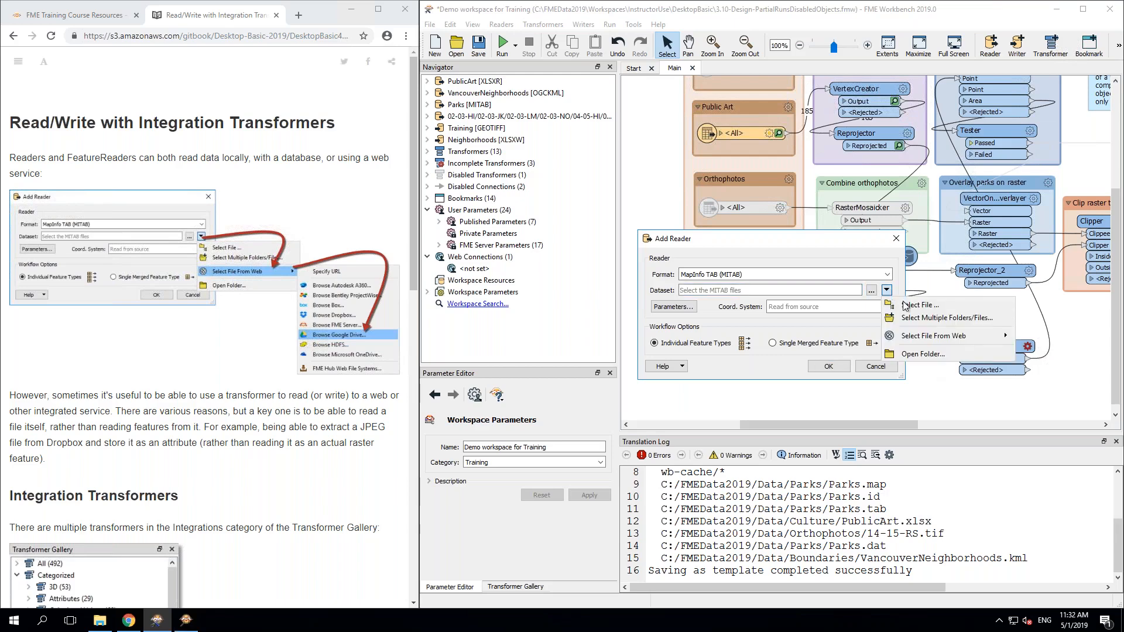
pyautogui.moveTo(938, 338)
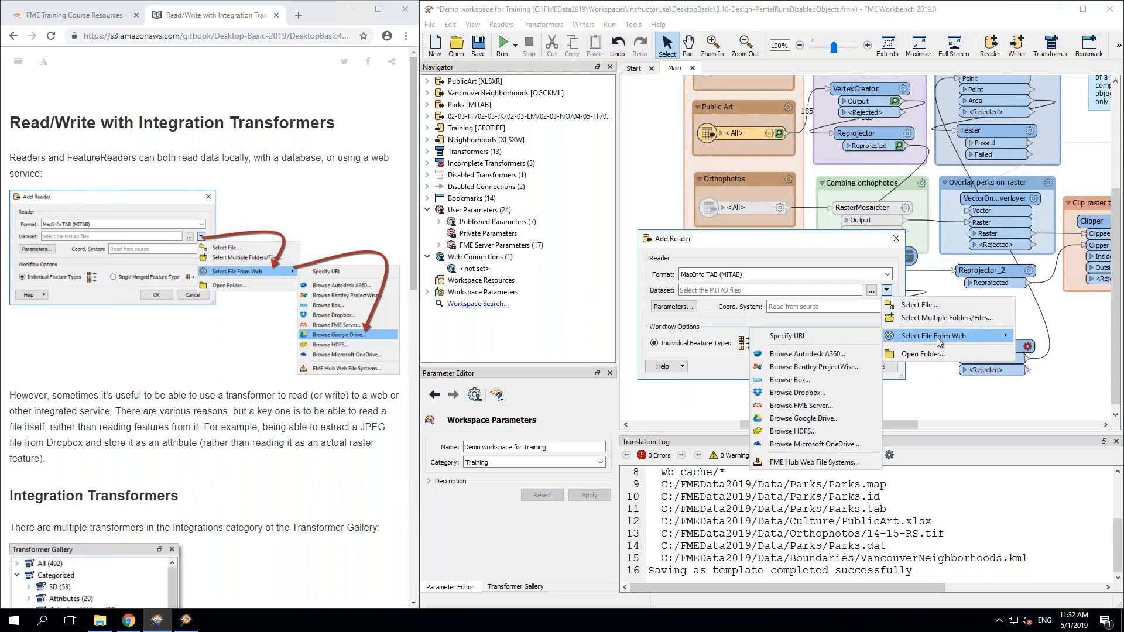
pyautogui.click(841, 392)
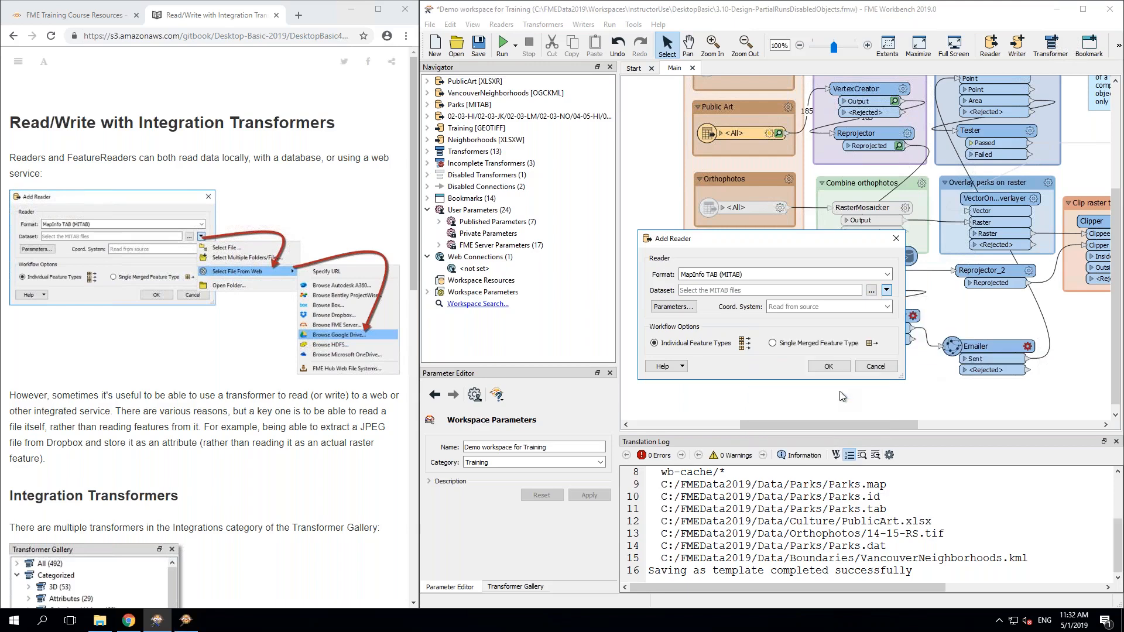
pyautogui.click(823, 219)
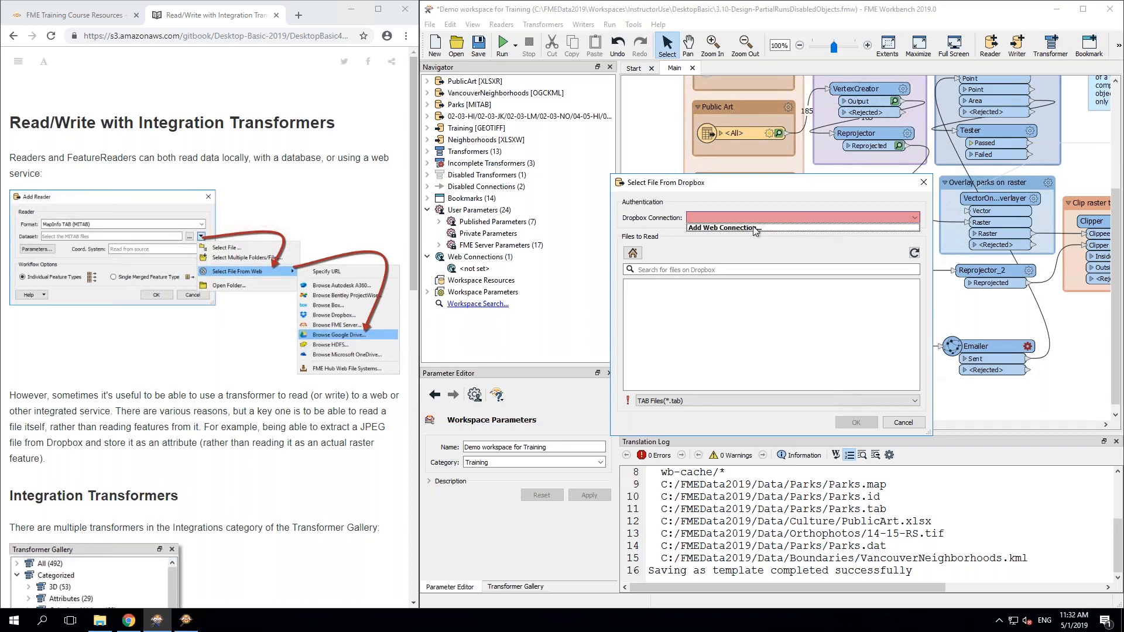
pyautogui.click(779, 246)
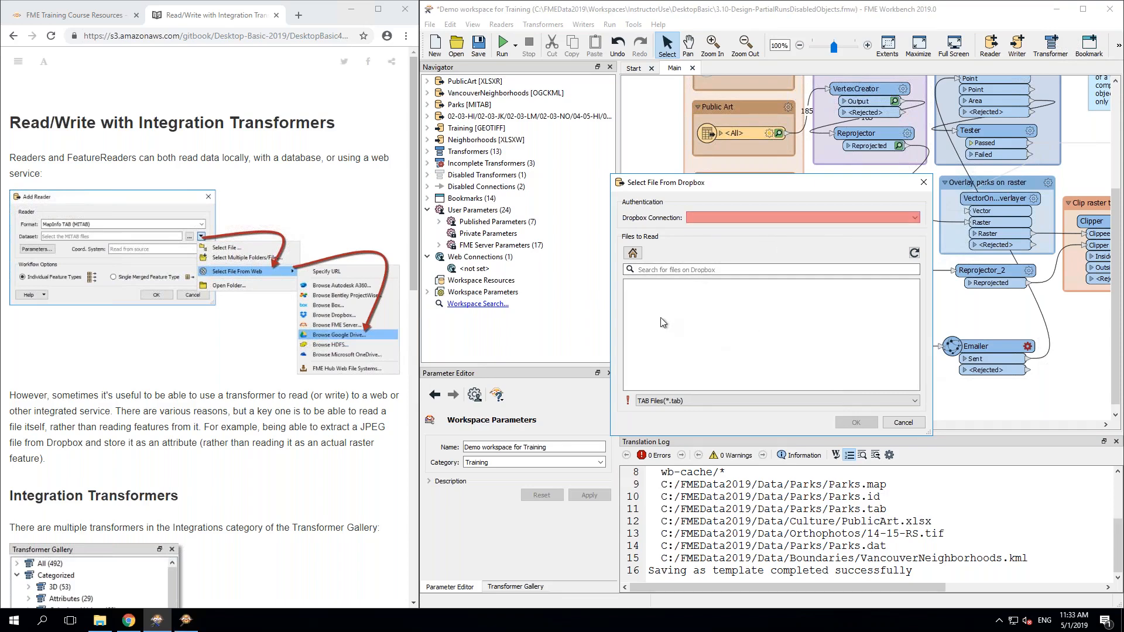
pyautogui.click(903, 423)
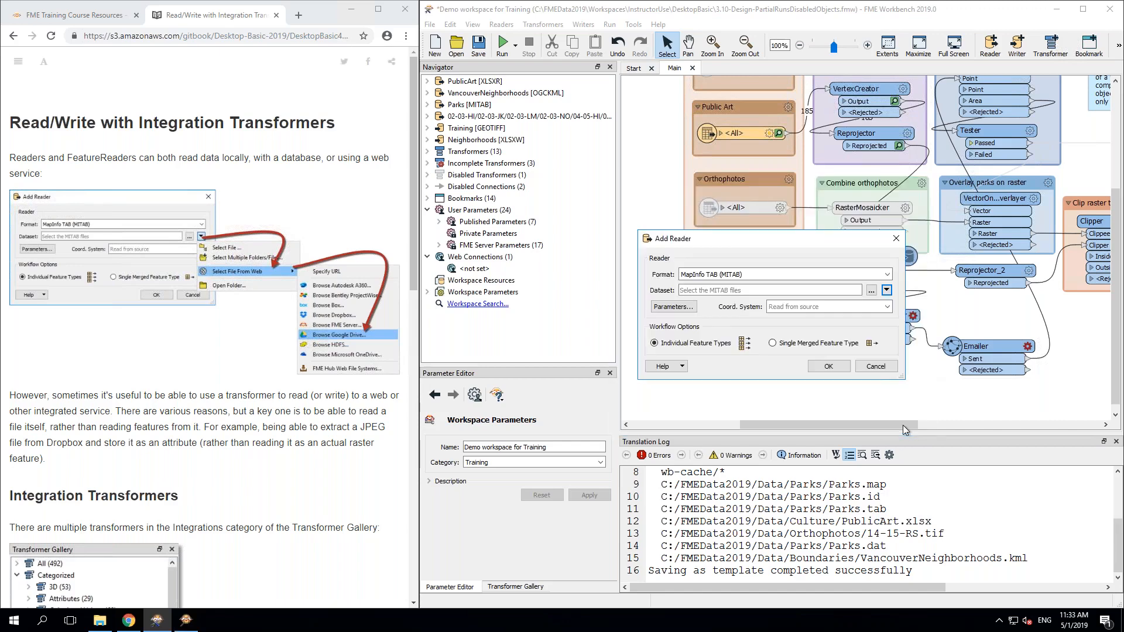
# Step: Review the web services offered as sources for the MapInfo TAB reader's dataset
pyautogui.click(886, 291)
pyautogui.moveTo(925, 336)
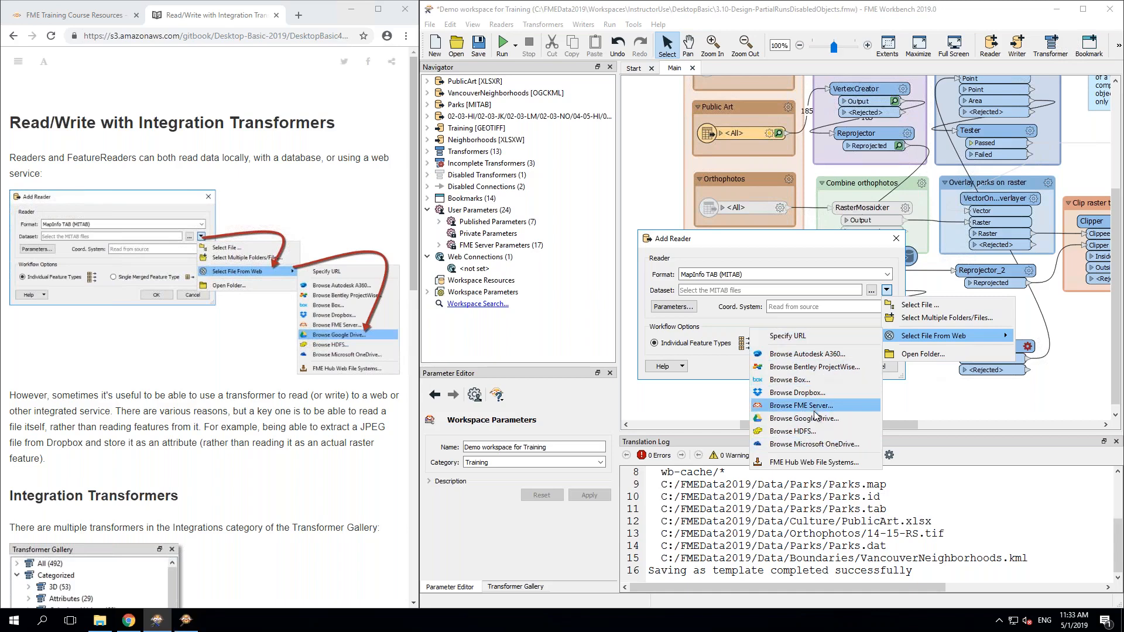
pyautogui.click(673, 407)
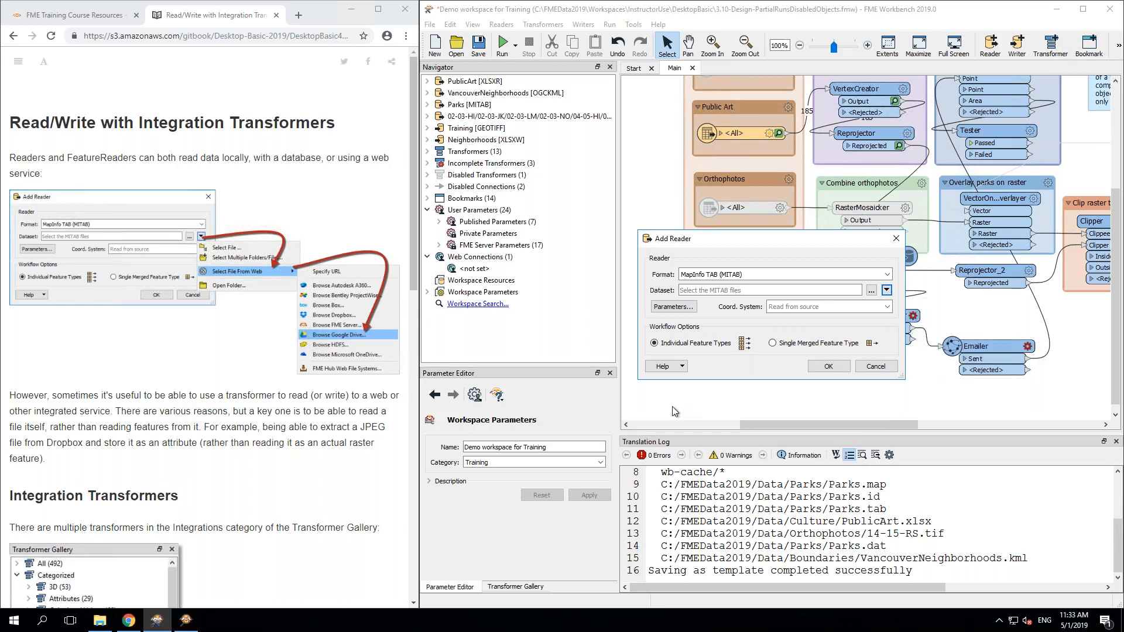
# Step: Read the integration transformers page to its end, skim the Managing Attributes page, and return to the integration transformers page
pyautogui.click(256, 419)
pyautogui.scroll(-10, 256, 420)
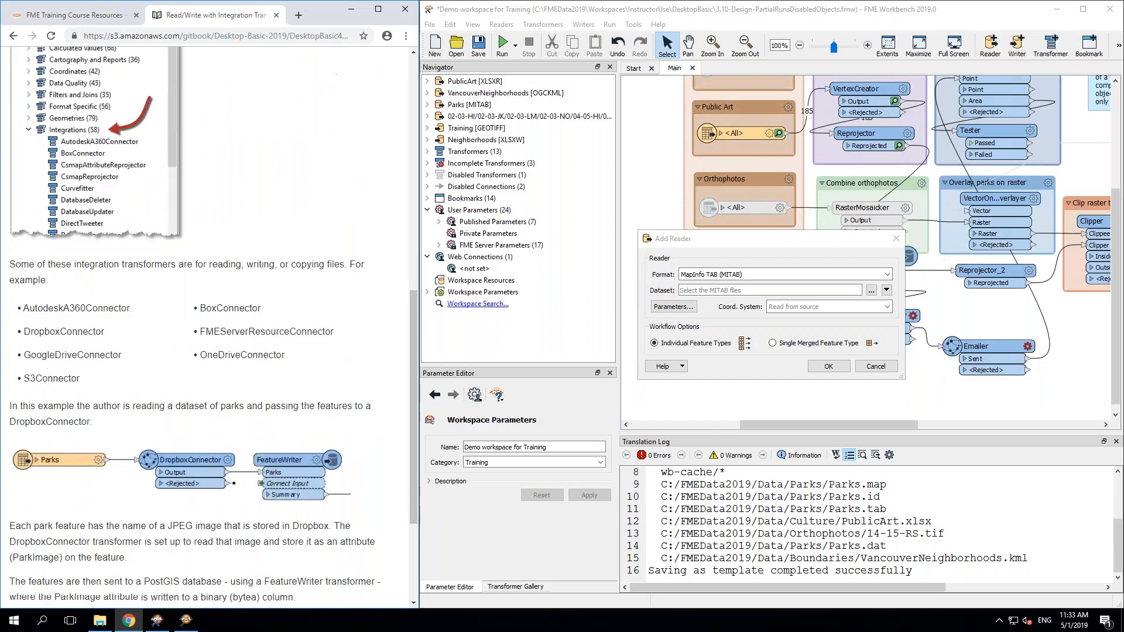
pyautogui.scroll(-3, 271, 532)
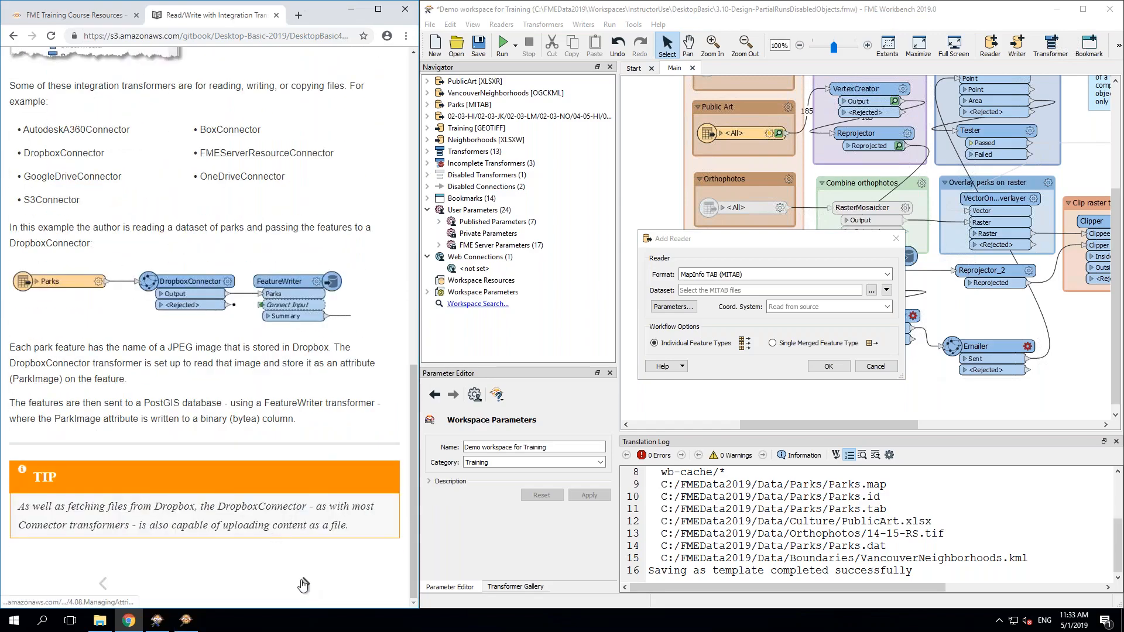
pyautogui.click(303, 584)
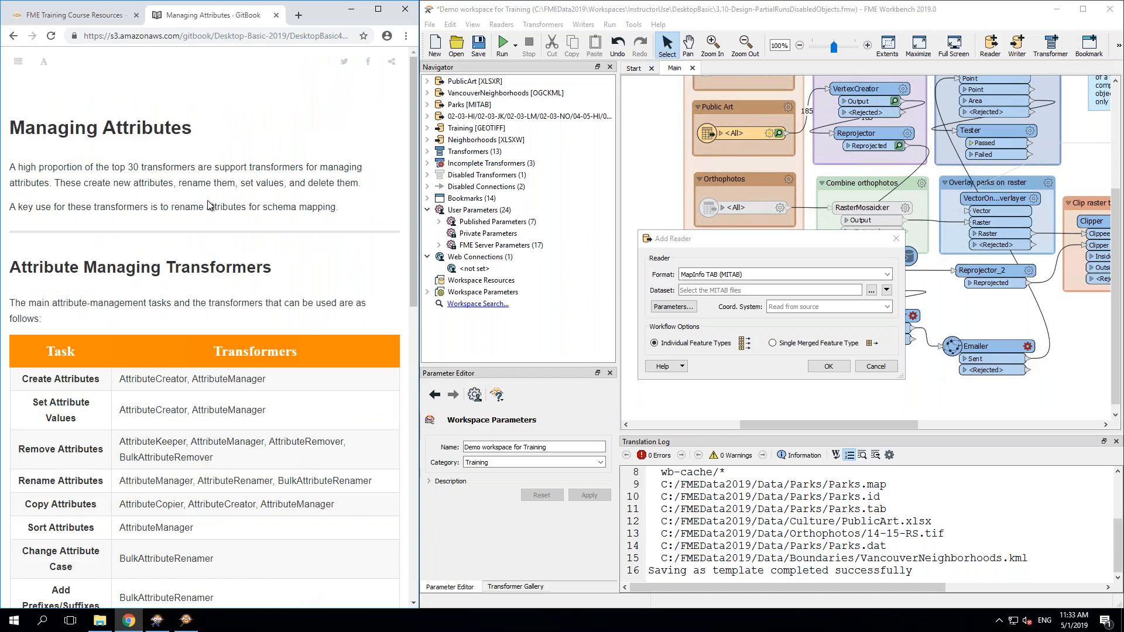
pyautogui.scroll(-12, 203, 296)
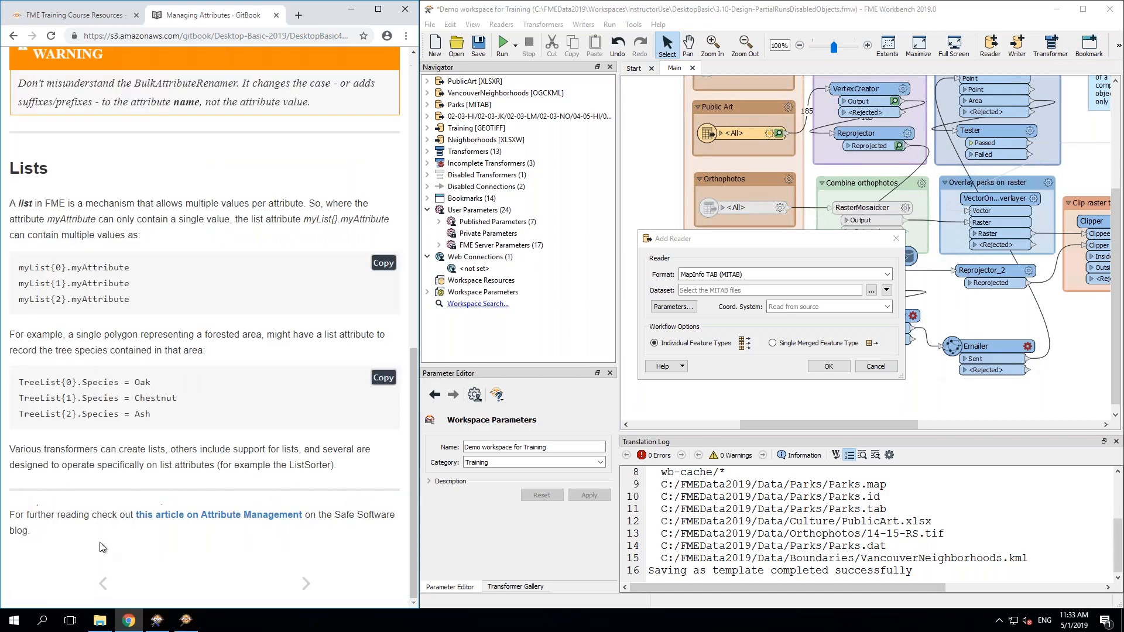
pyautogui.click(106, 582)
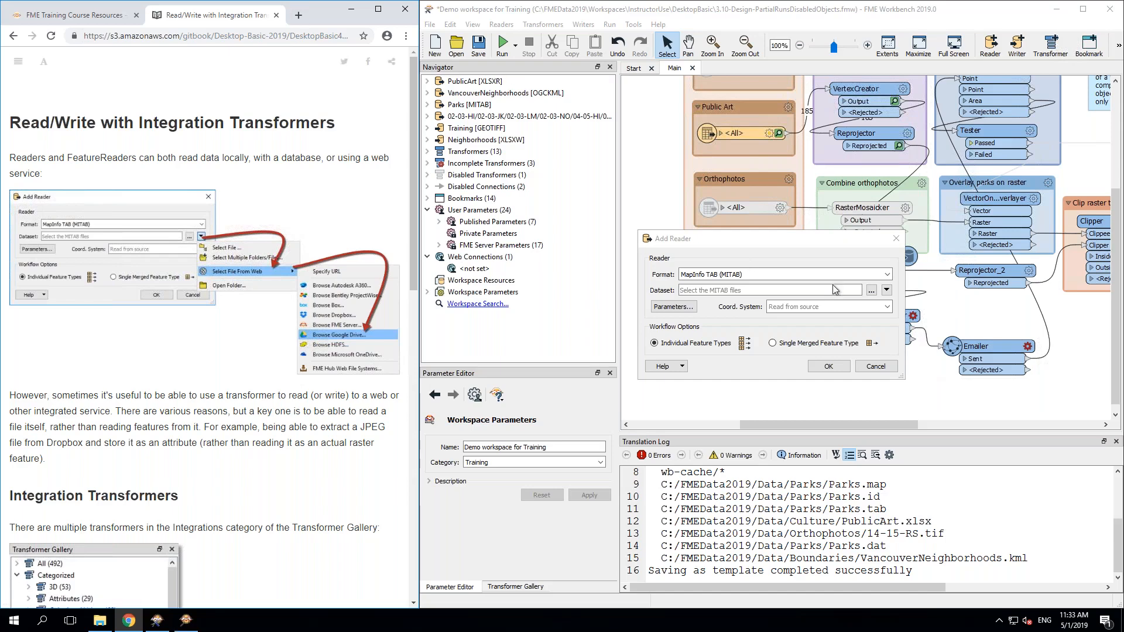
# Step: Try http:safe.com.downloads/file.tab as the reader's dataset, then discard the reader
pyautogui.click(754, 290)
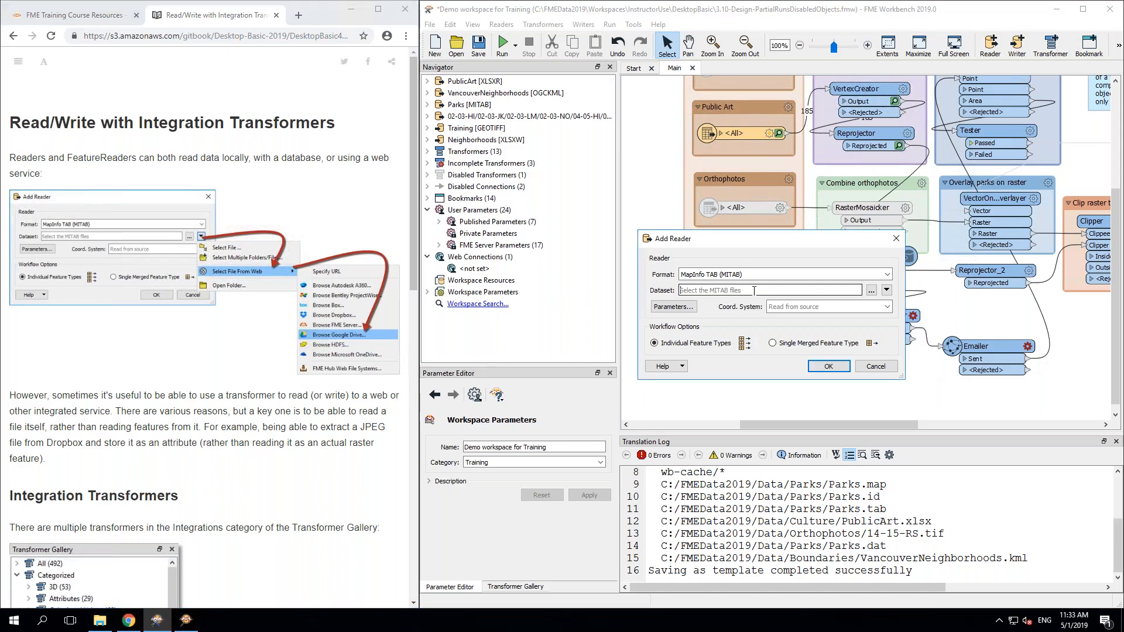
pyautogui.write('http:safe.com.downloads/file.tab')
pyautogui.click(875, 367)
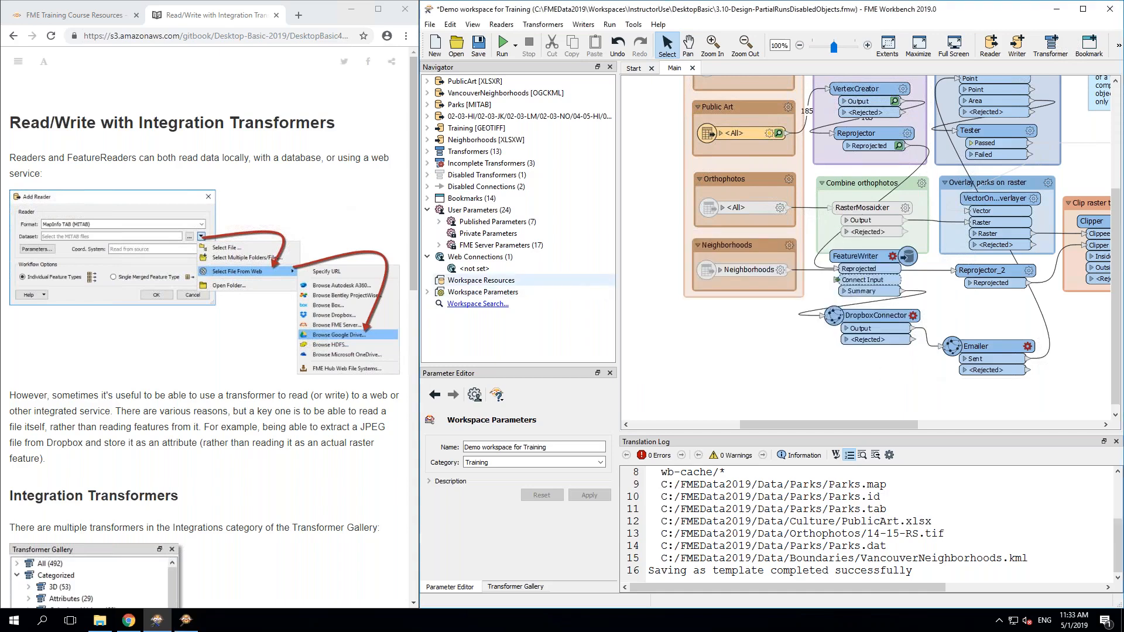
pyautogui.click(412, 106)
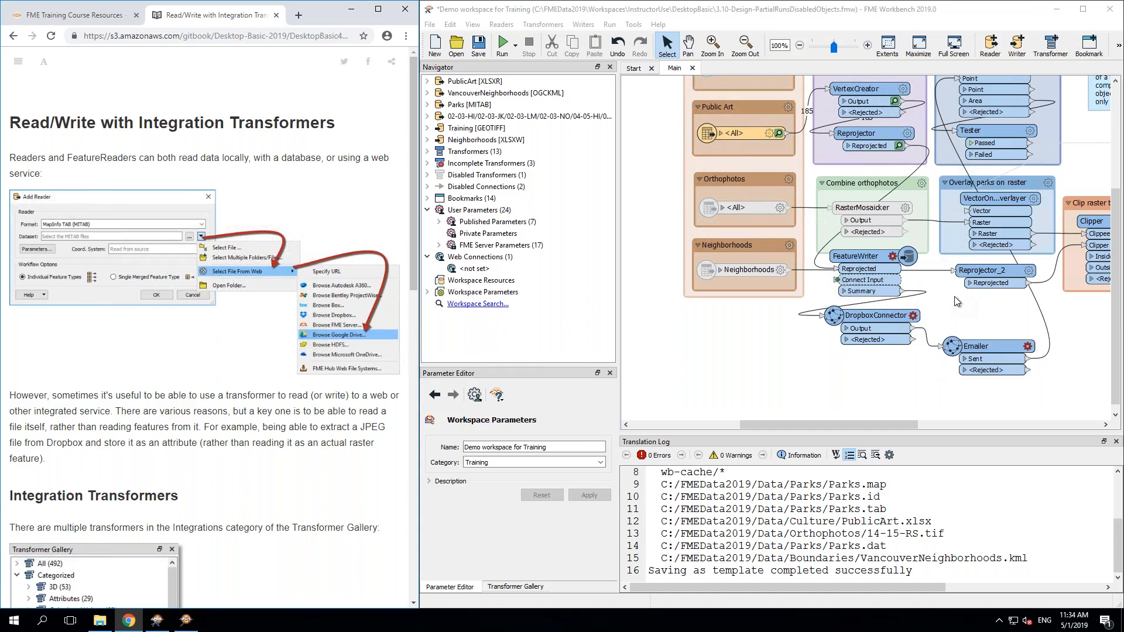
pyautogui.click(878, 319)
pyautogui.click(979, 347)
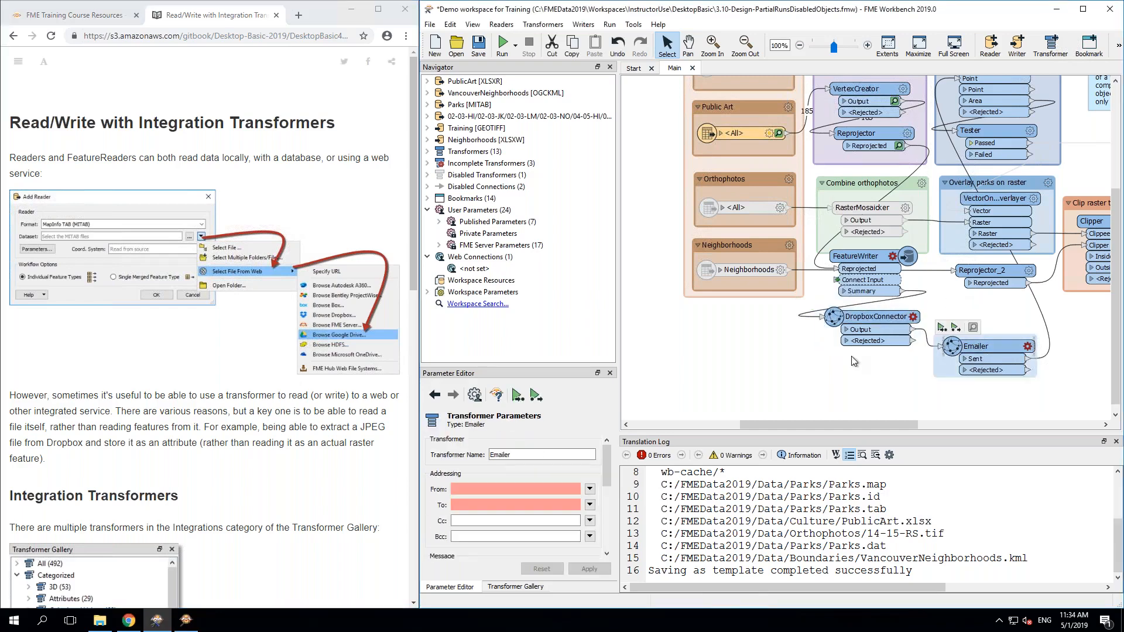
# Step: Search the available transformers for ftp, then clear the search
pyautogui.click(854, 361)
pyautogui.write('ftp')
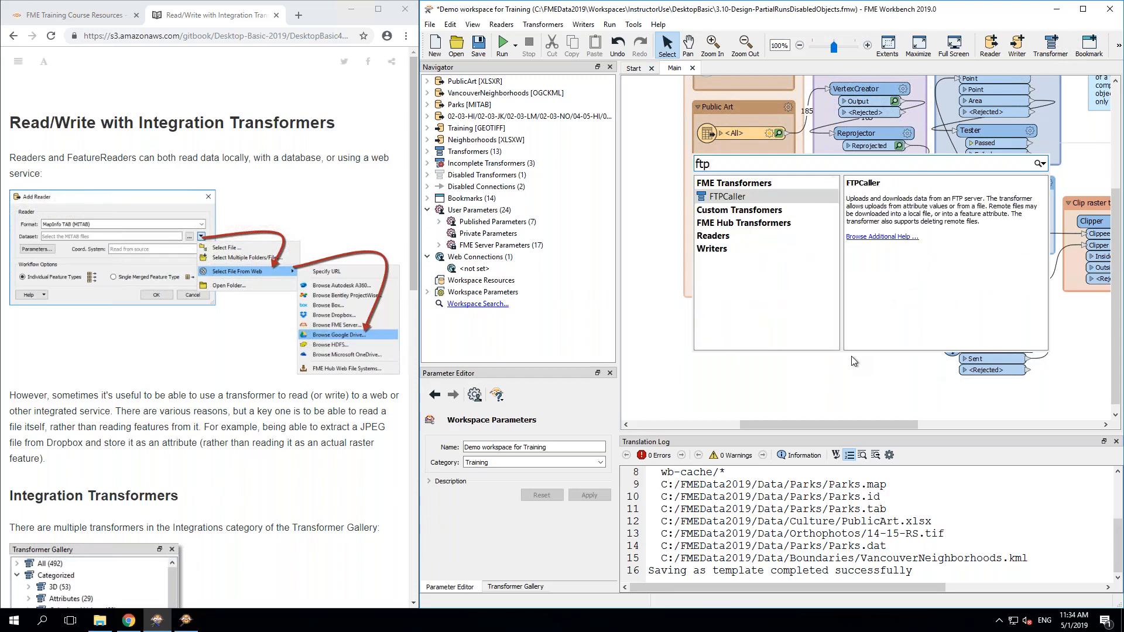
pyautogui.press('BackSpace')
pyautogui.press('BackSpace')
pyautogui.press('BackSpace')
# Step: Add a TCPIPReceiver transformer and place it in the empty canvas area below the Neighborhoods bookmark
pyautogui.write('tcpip')
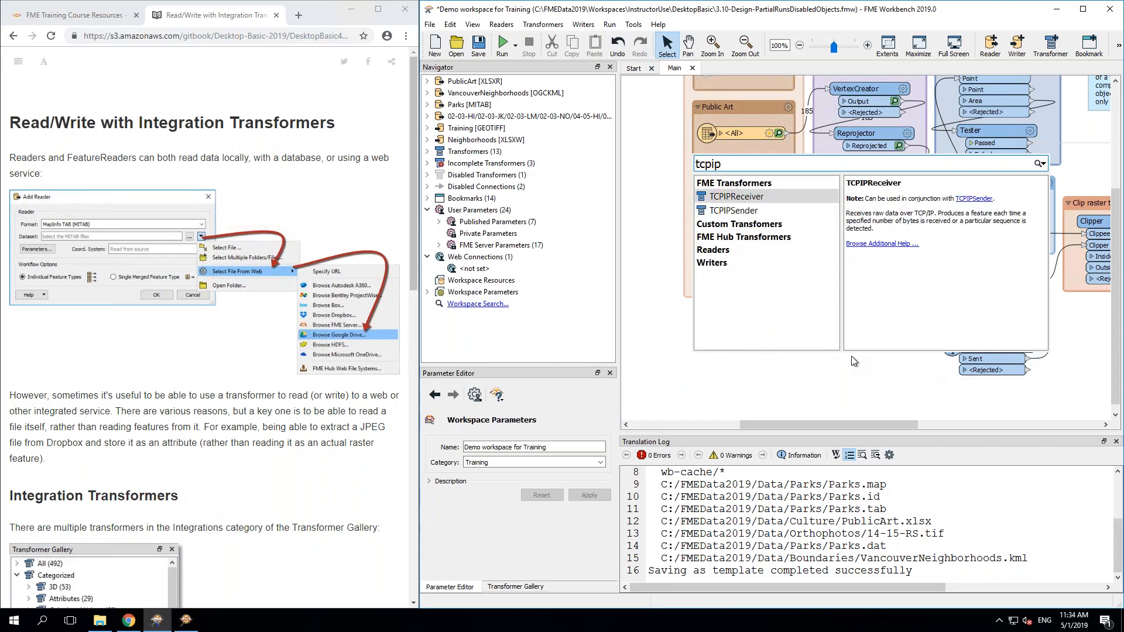
pyautogui.doubleClick(739, 201)
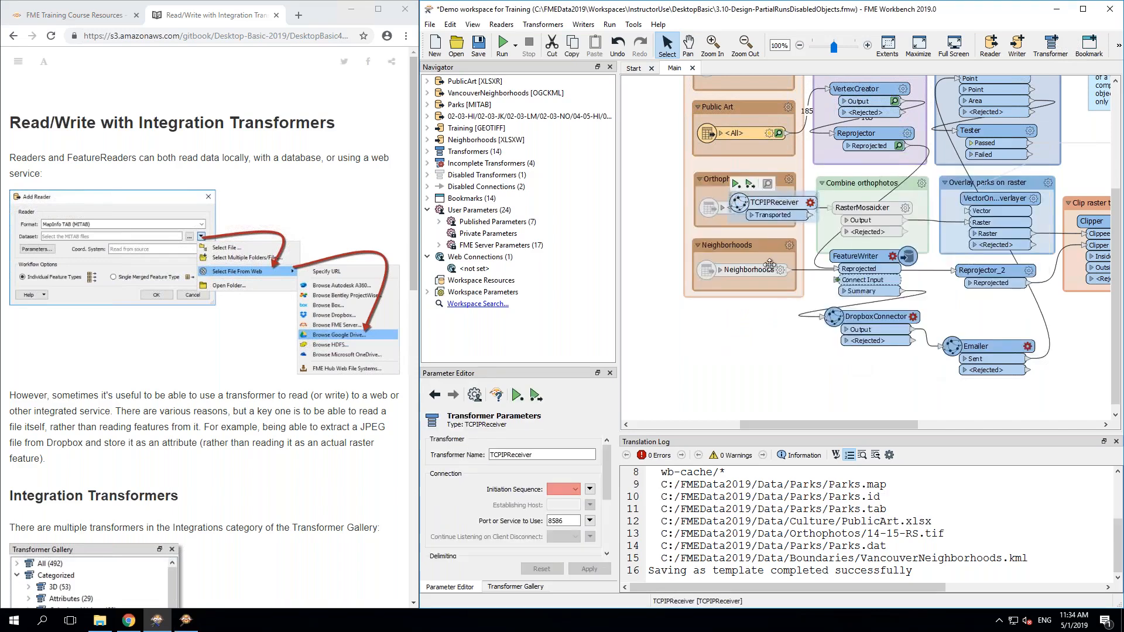
pyautogui.moveTo(769, 264); pyautogui.dragTo(741, 373)
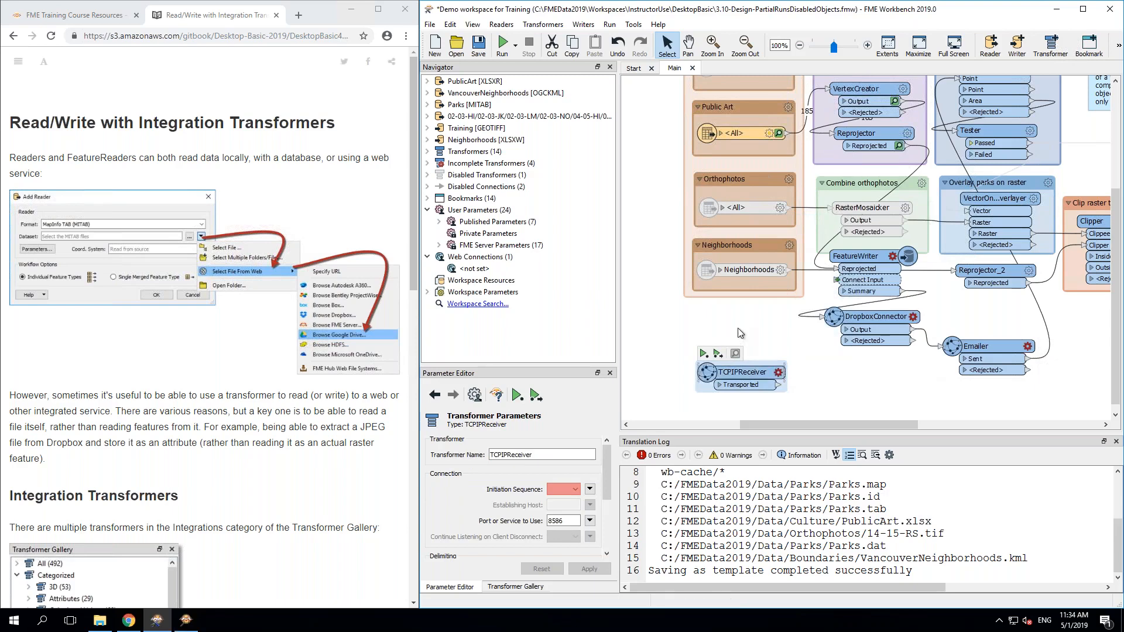
pyautogui.click(739, 332)
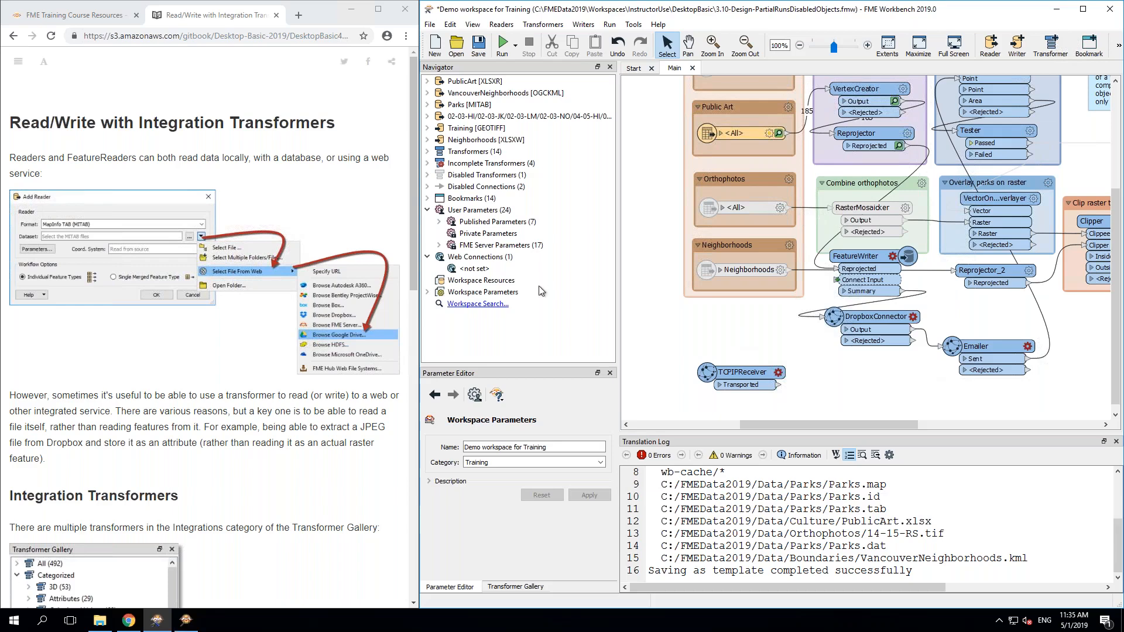
# Step: Show the course guide's table of contents and collapse the Practical Transformer Use chapter
pyautogui.click(21, 66)
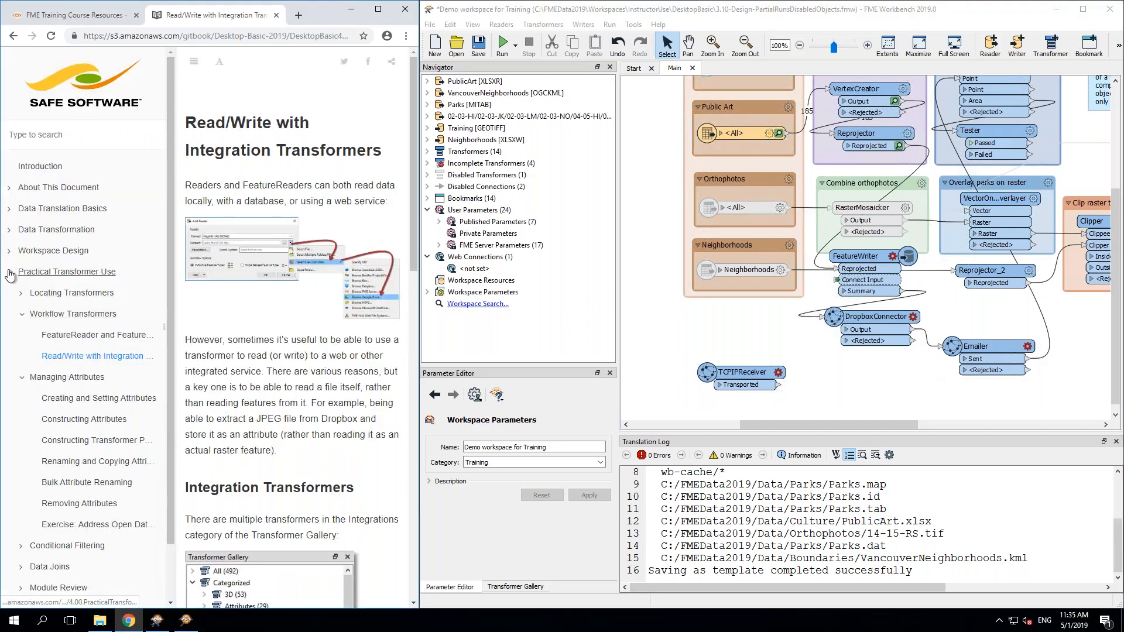
pyautogui.click(10, 273)
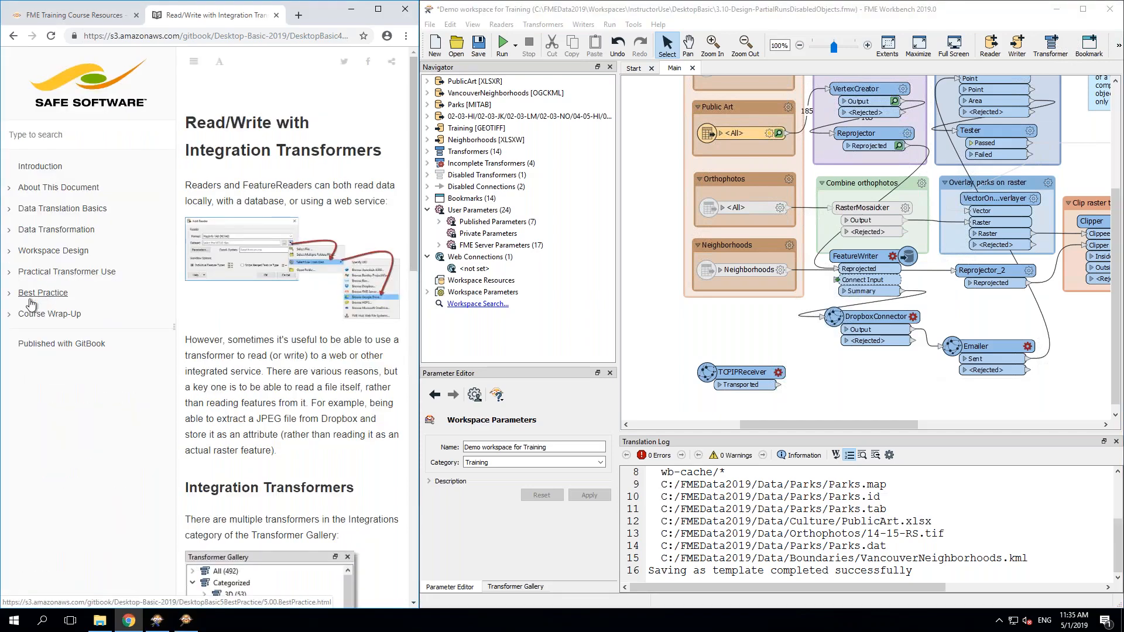